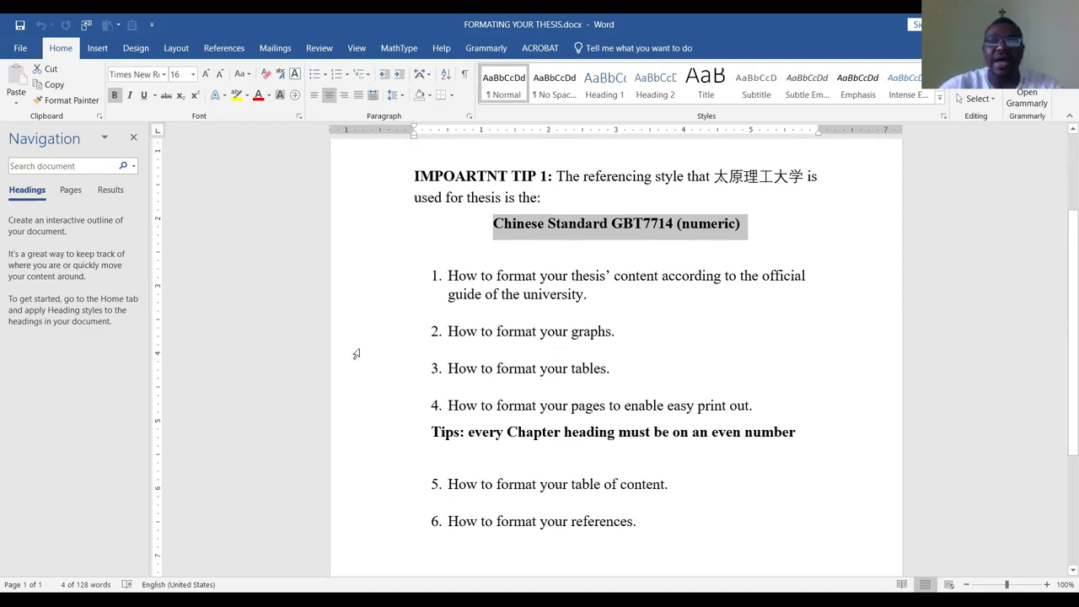
Review the numbered list of thesis formatting topics, the chapter heading tip and the credit note in the outline document
left_click(390, 363)
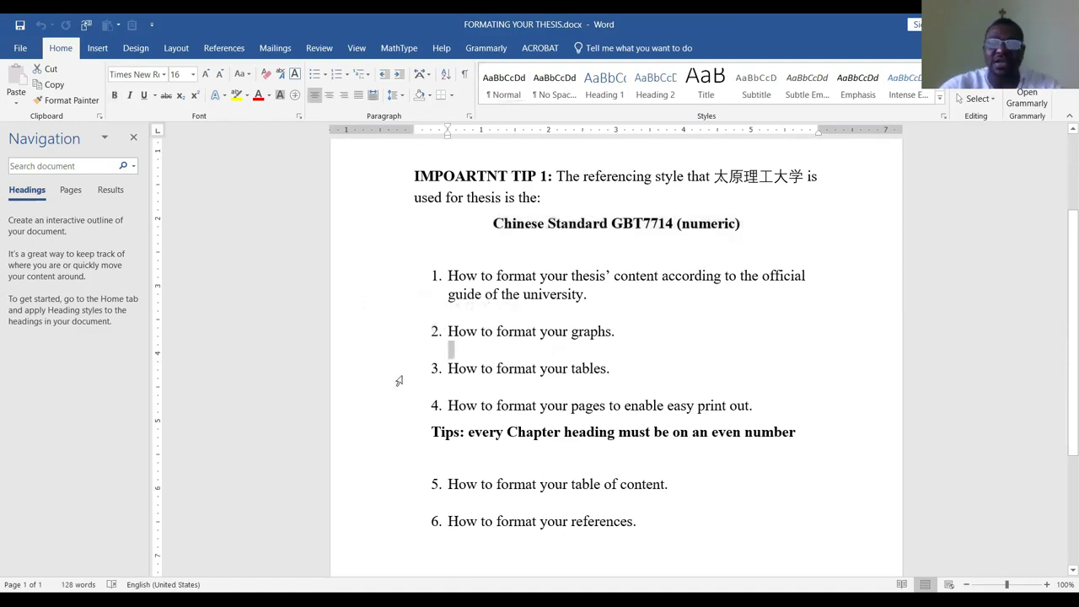
key("Down")
key("Down")
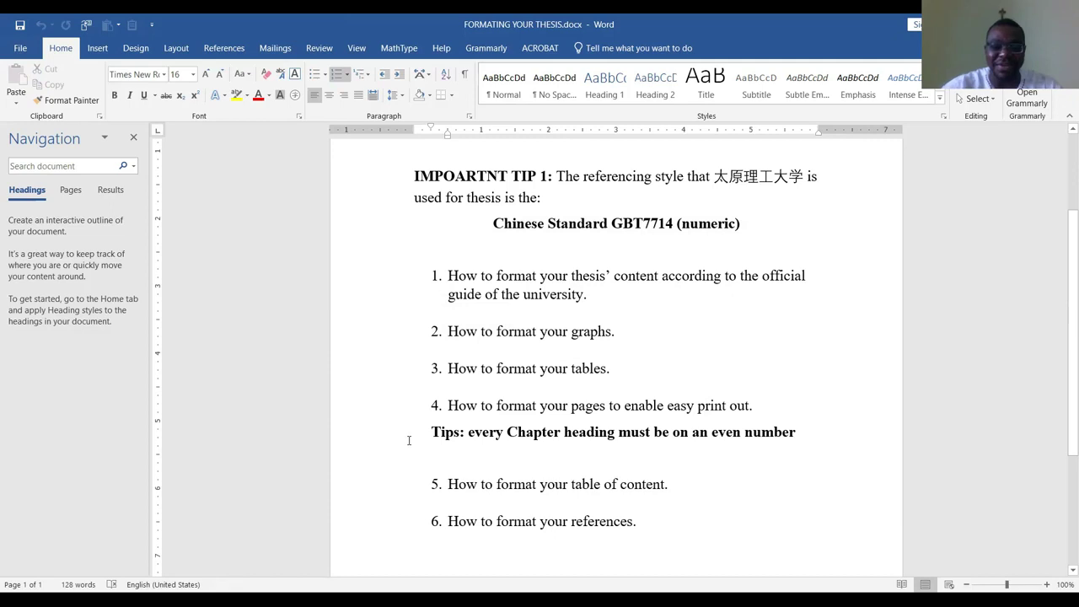
scroll(420, 449, "down", 1)
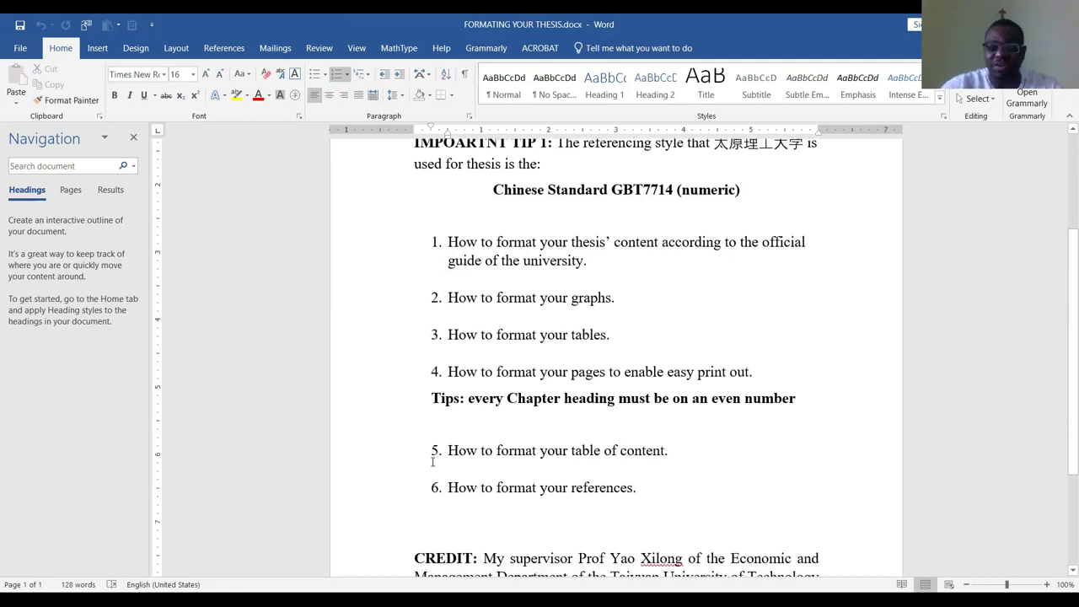
scroll(433, 470, "down", 1)
scroll(433, 481, "down", 3)
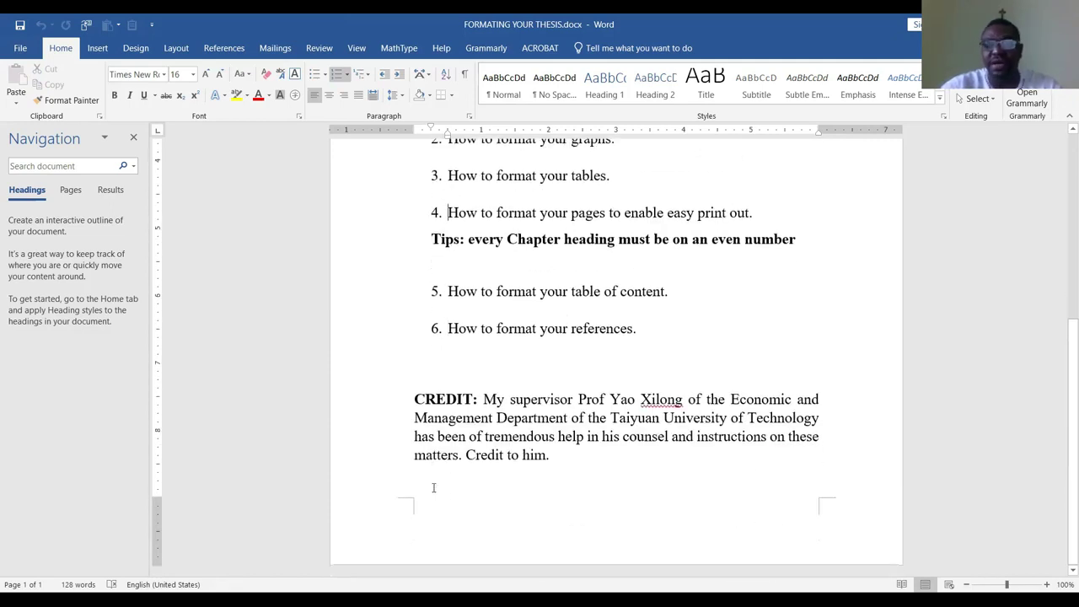
scroll(435, 468, "up", 8)
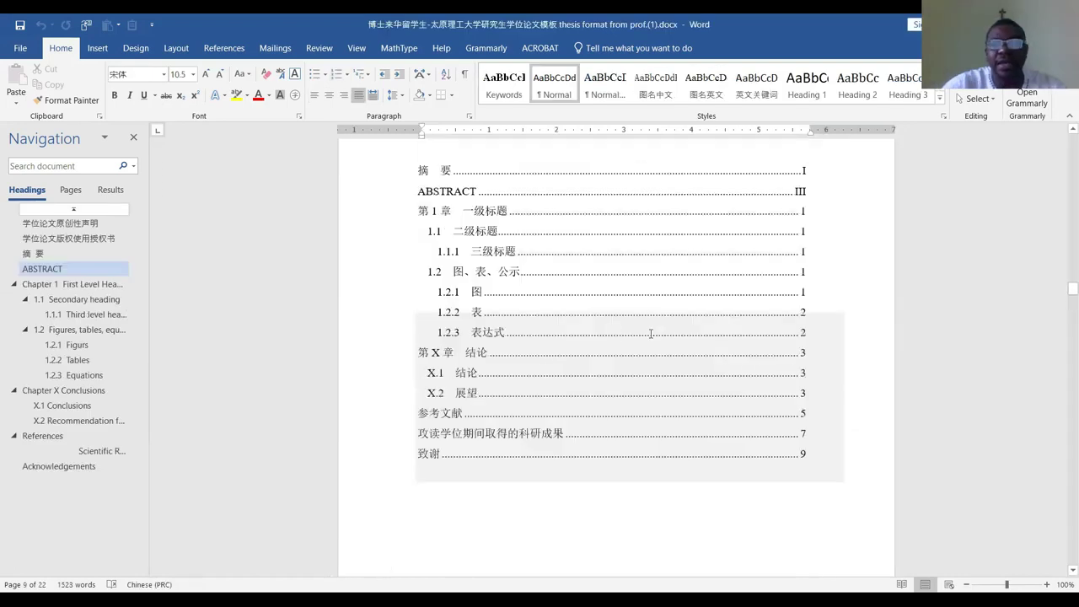
Examine the cover page of the thesis template, covering the title lines and details block, and highlight the author name entry
scroll(660, 330, "up", 3)
scroll(1062, 337, "down", 5)
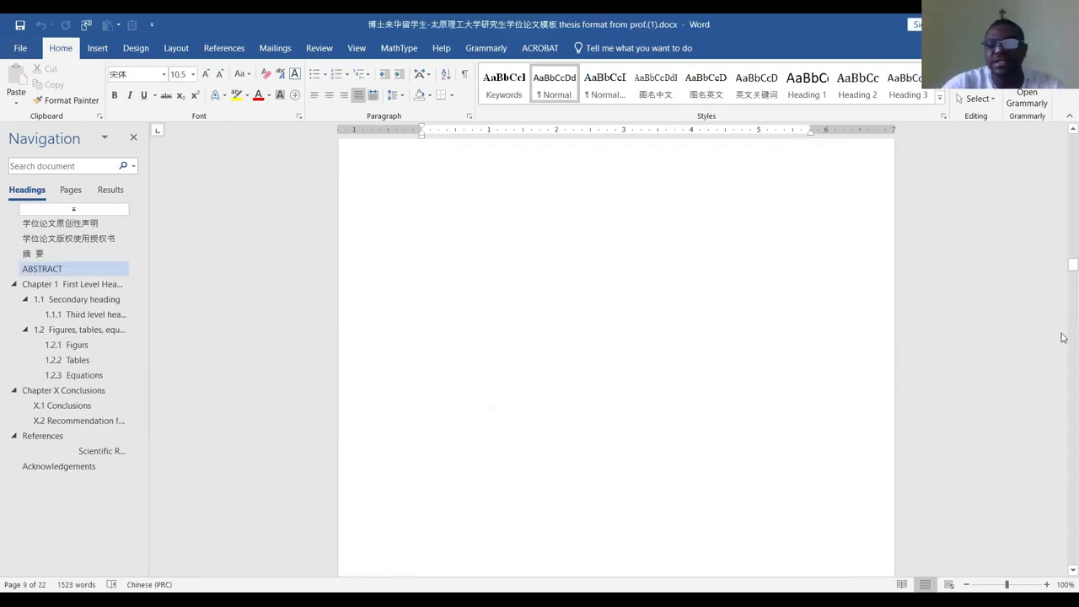
left_click_drag(1068, 265, 1067, 140)
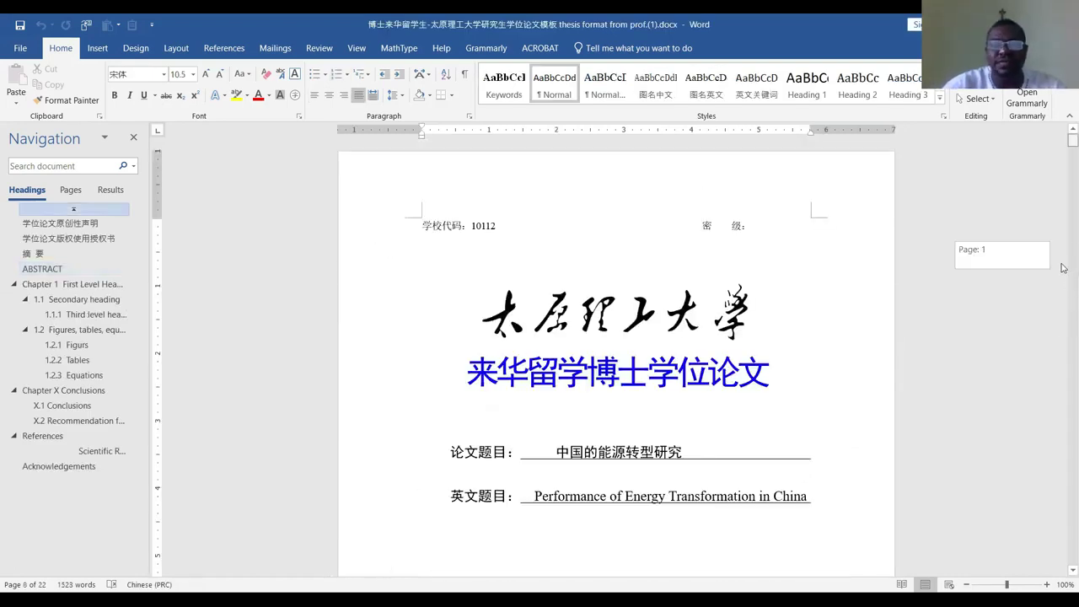
scroll(693, 338, "down", 3)
scroll(647, 312, "up", 2)
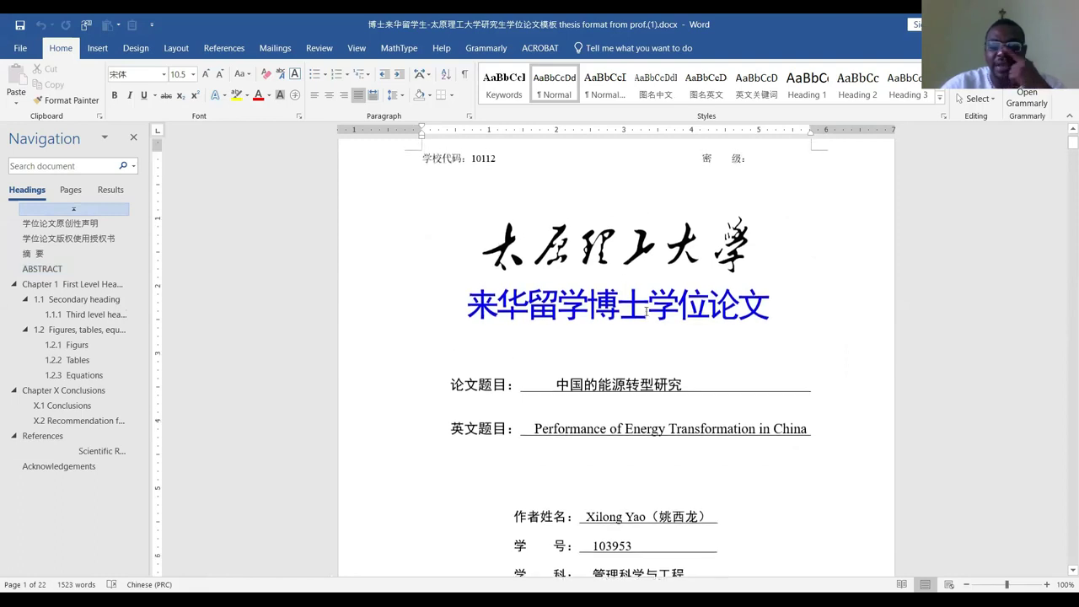
scroll(506, 258, "down", 1)
scroll(613, 339, "down", 1)
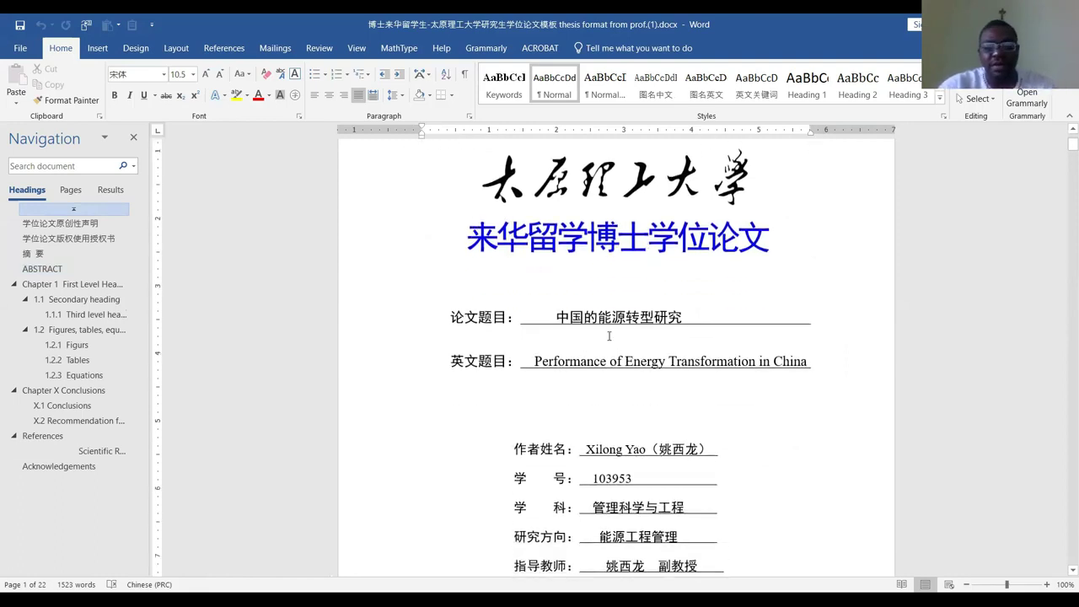
scroll(594, 359, "down", 4)
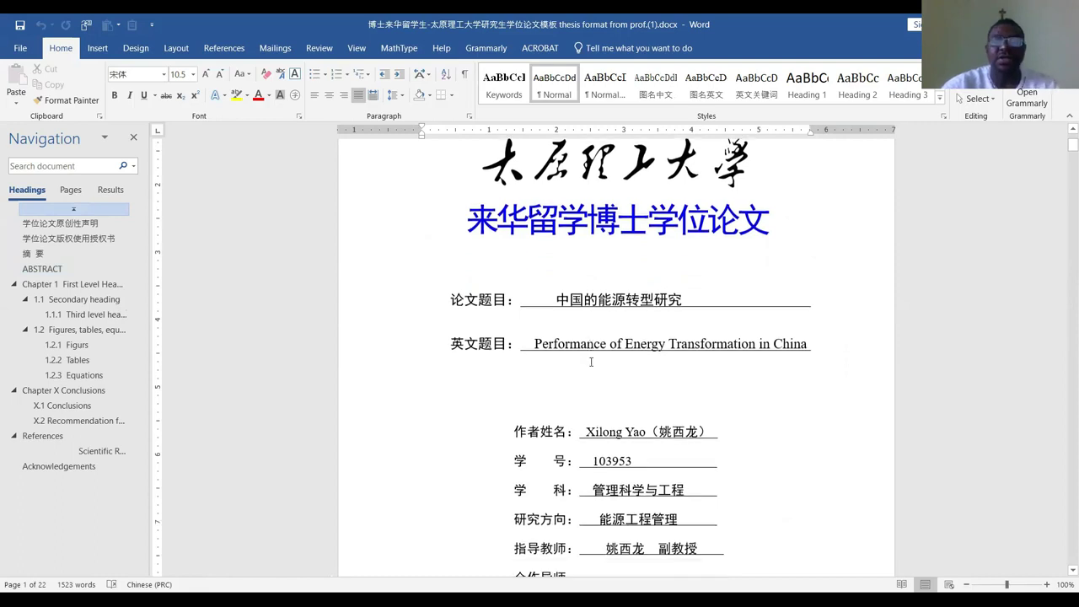
scroll(593, 363, "down", 1)
left_click_drag(586, 280, 710, 289)
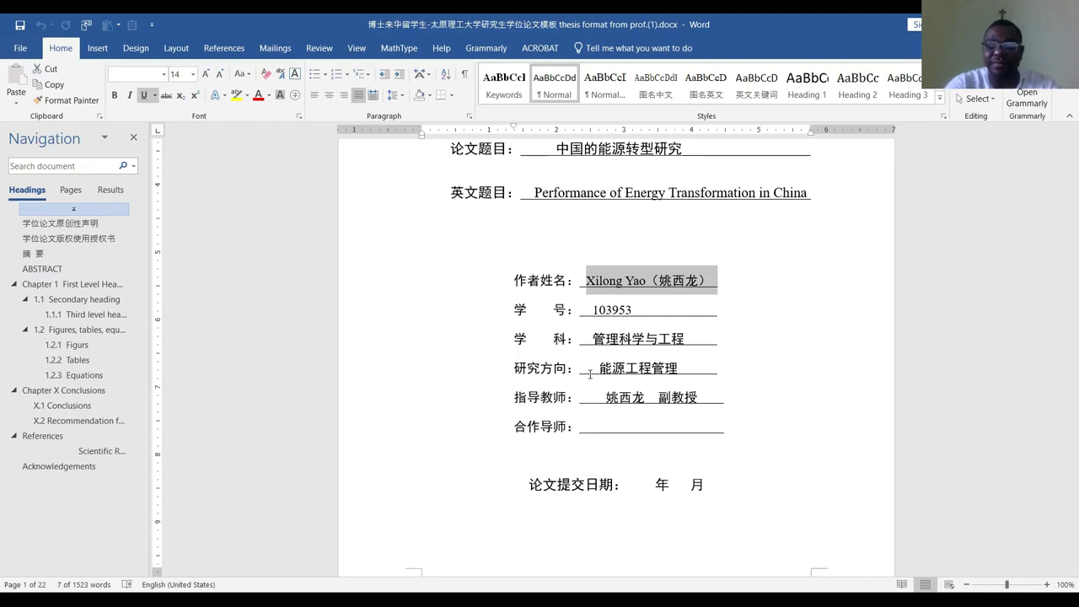
Review the originality declaration and copyright authorization page that follows the cover, comparing it with the cover page
scroll(590, 374, "down", 15)
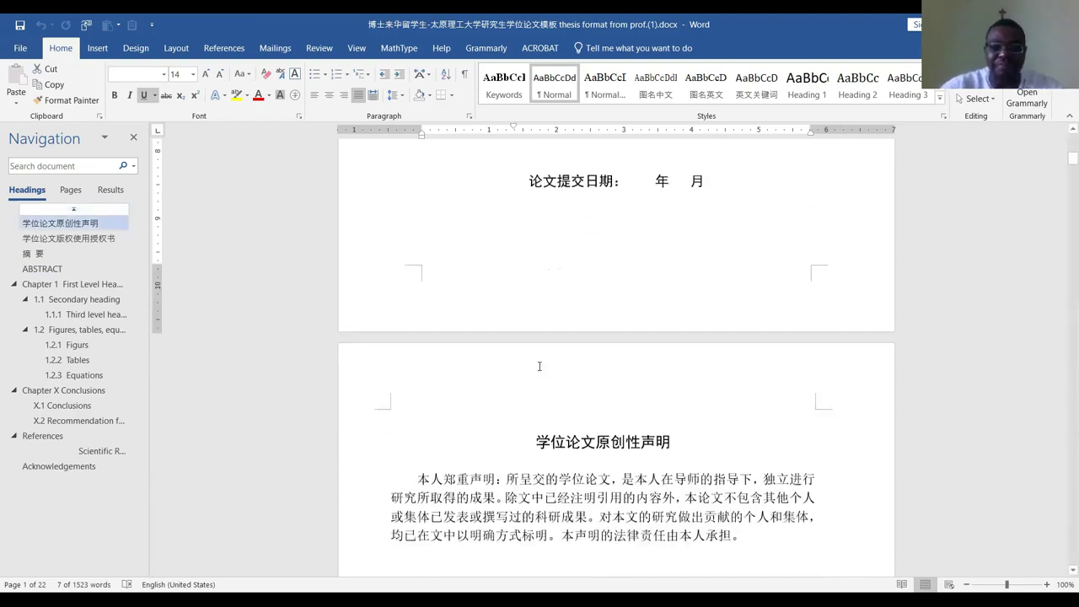
scroll(549, 393, "down", 4)
scroll(551, 392, "up", 18)
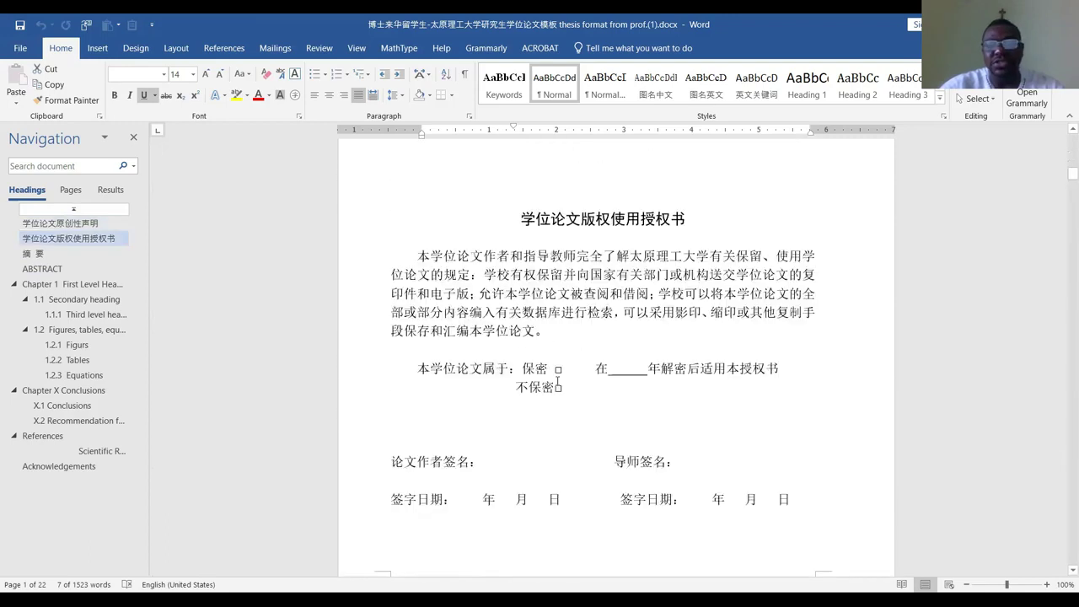
scroll(574, 375, "up", 3)
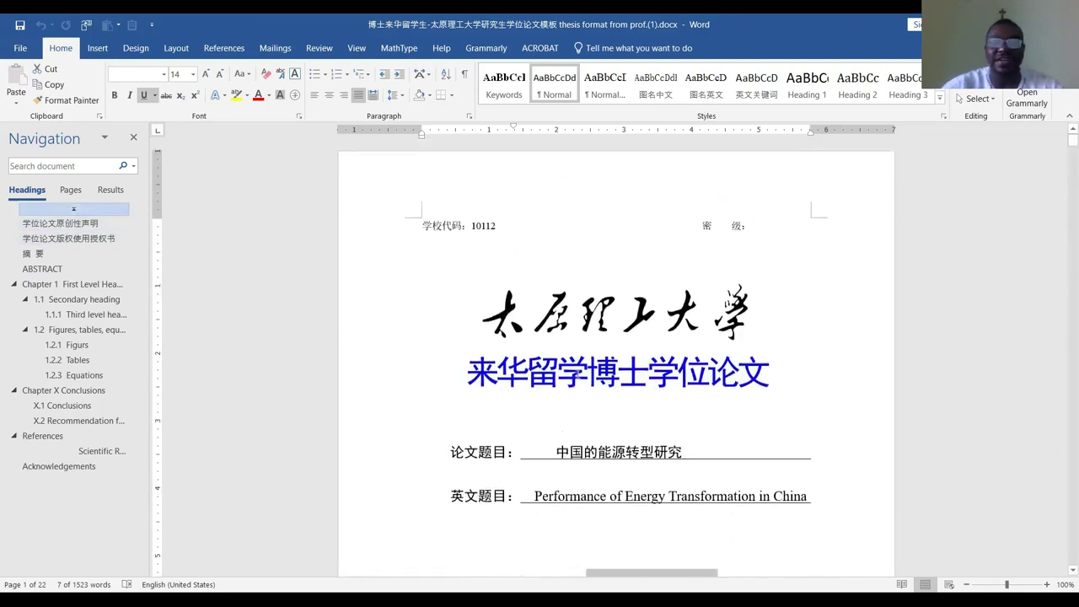
scroll(574, 375, "down", 2)
scroll(575, 385, "down", 10)
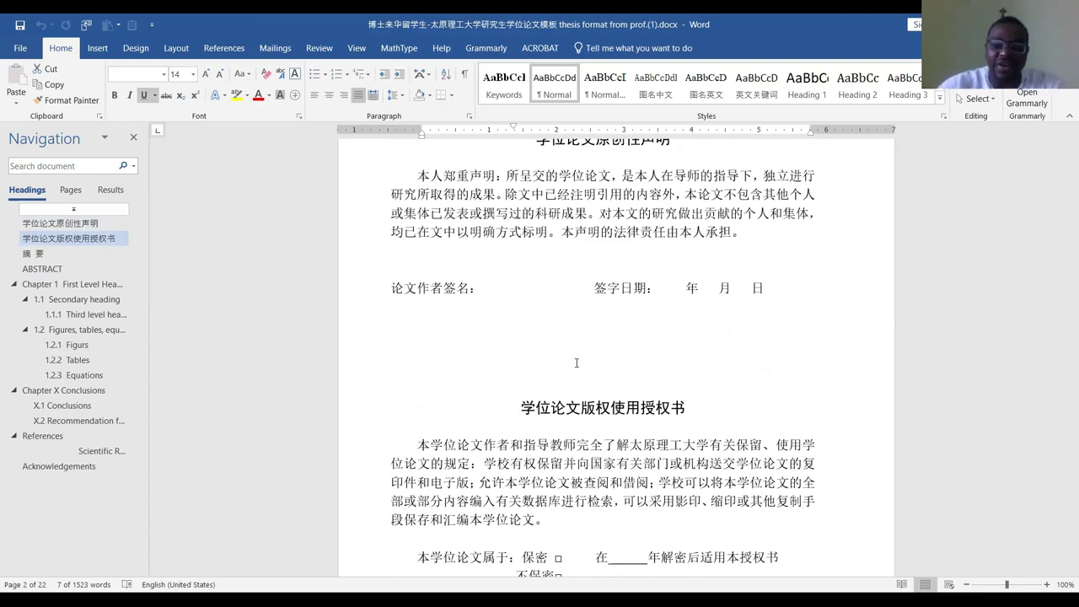
scroll(565, 356, "up", 15)
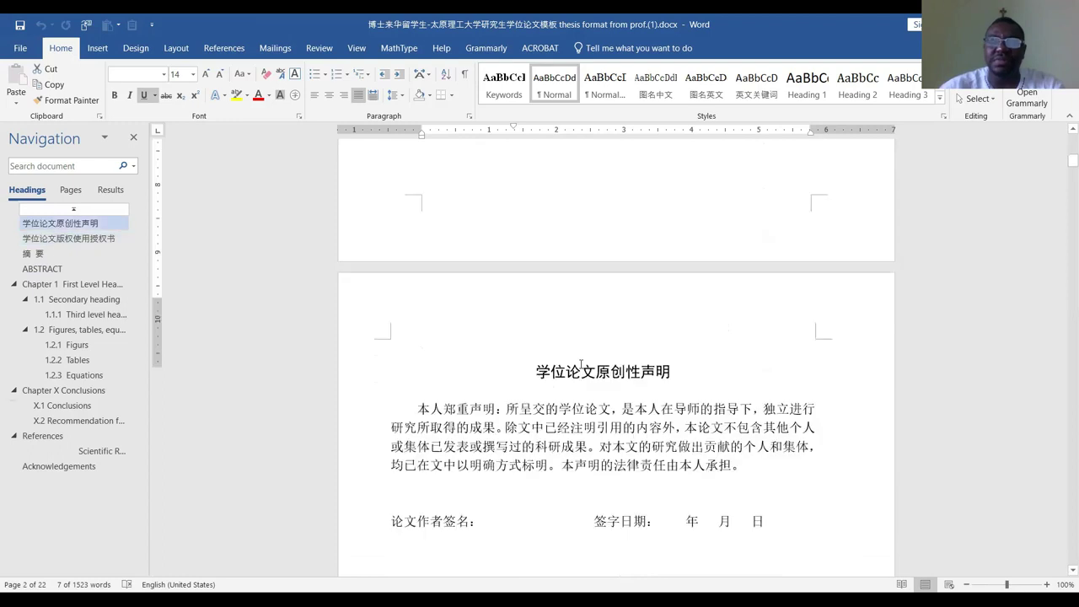
scroll(587, 339, "down", 15)
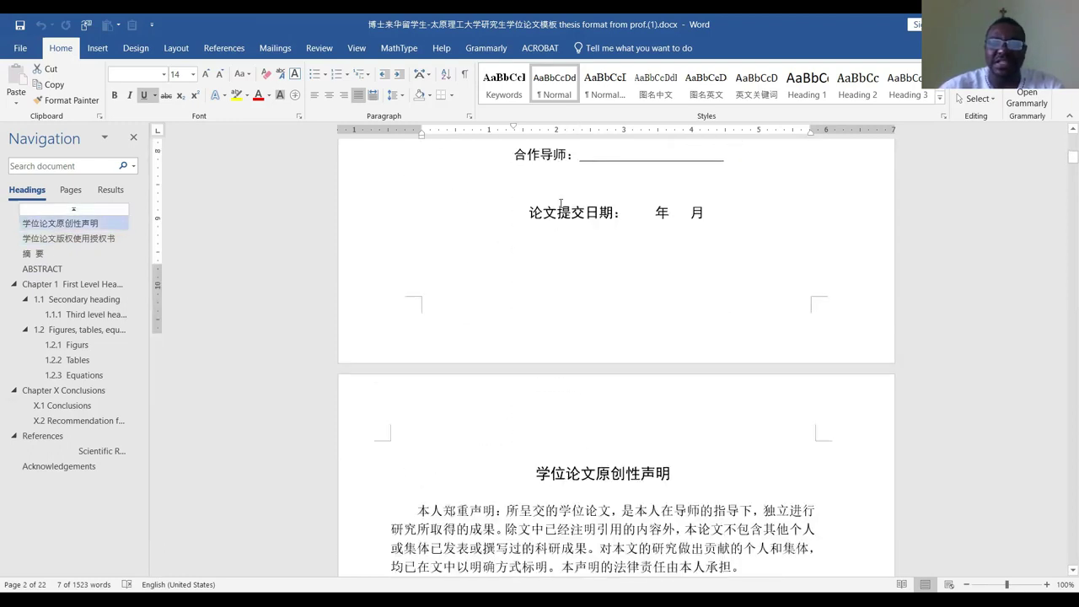
Examine the thesis defence information page and highlight its committee member rows and the start of the note below
scroll(507, 228, "down", 10)
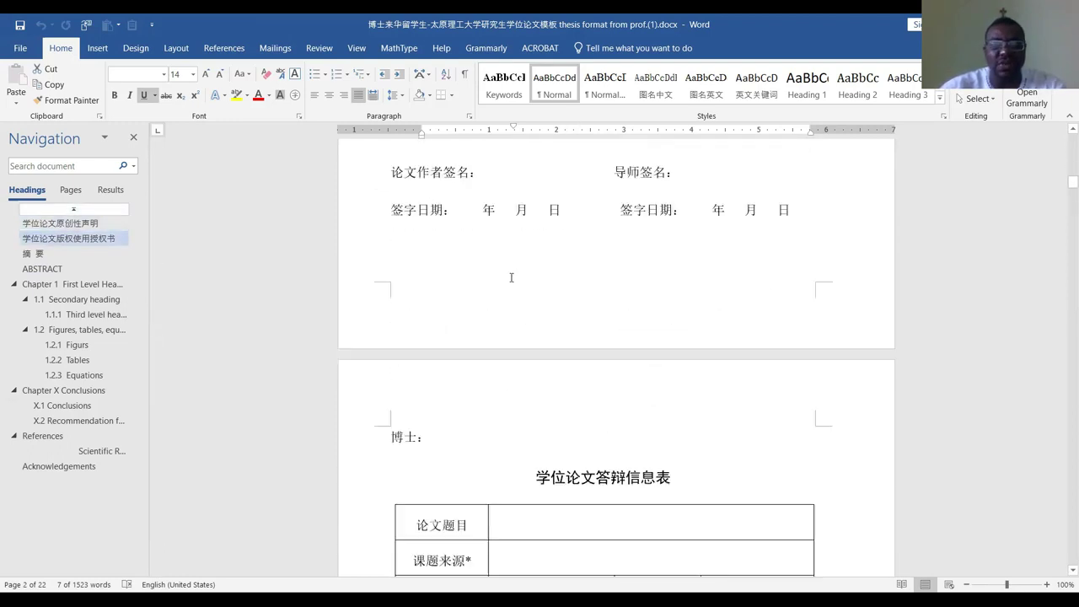
scroll(765, 311, "down", 3)
scroll(607, 312, "up", 3)
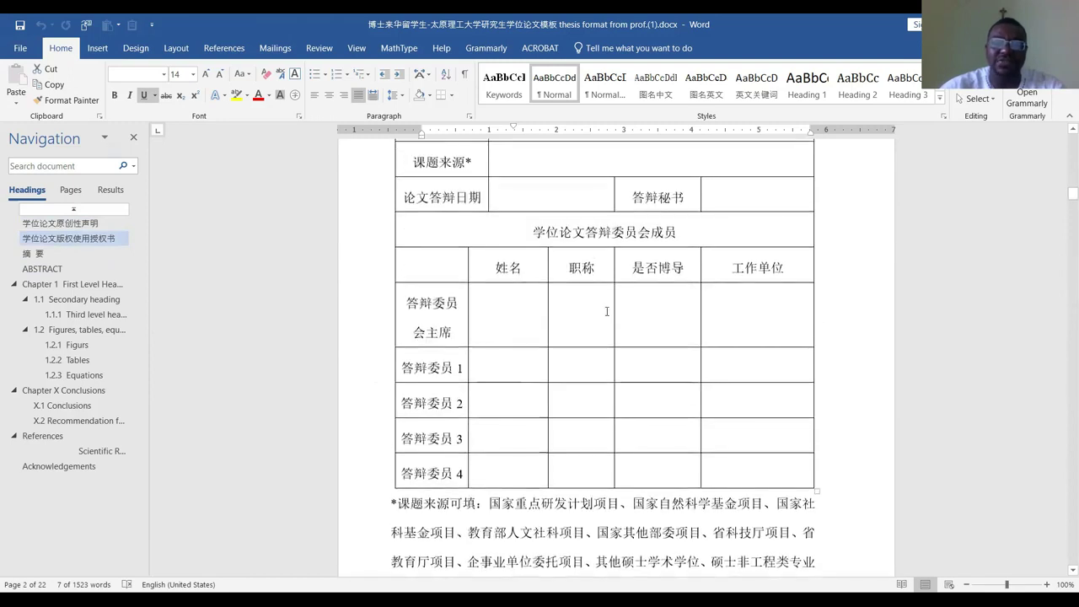
left_click_drag(581, 275, 710, 497)
scroll(710, 498, "down", 10)
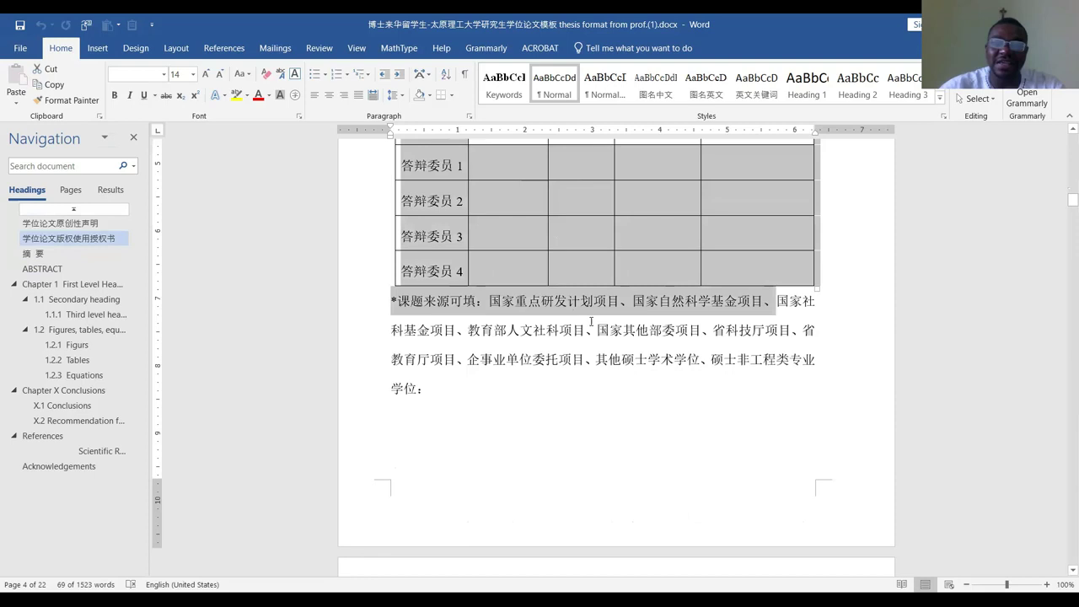
Examine the Chinese and English abstract pages, highlighting the recommended word count line and the ABSTRACT heading
scroll(610, 304, "down", 3)
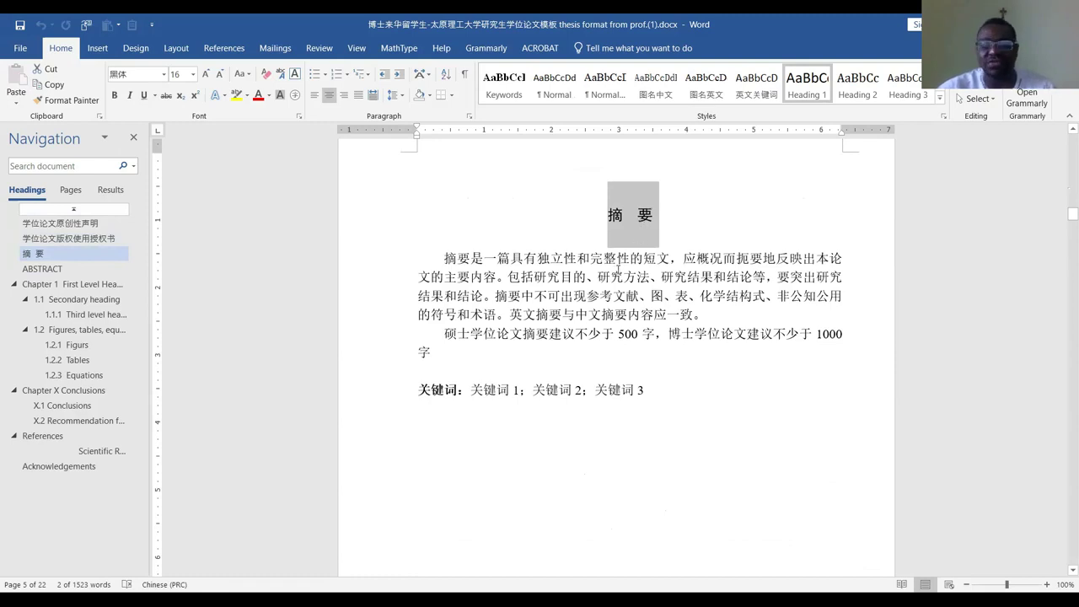
scroll(617, 278, "down", 1)
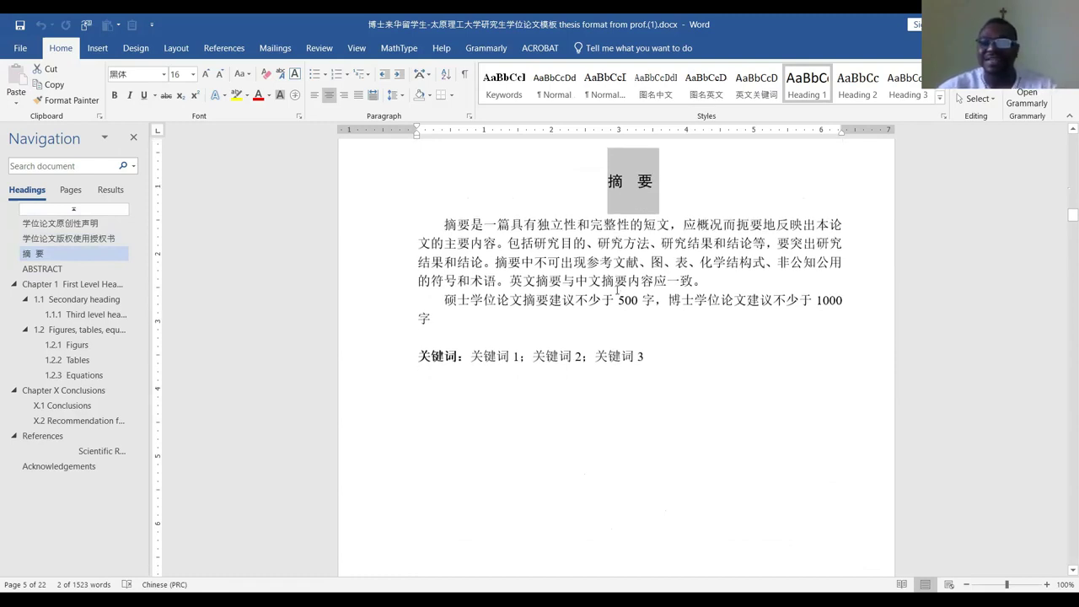
left_click_drag(590, 301, 837, 310)
scroll(841, 307, "down", 10)
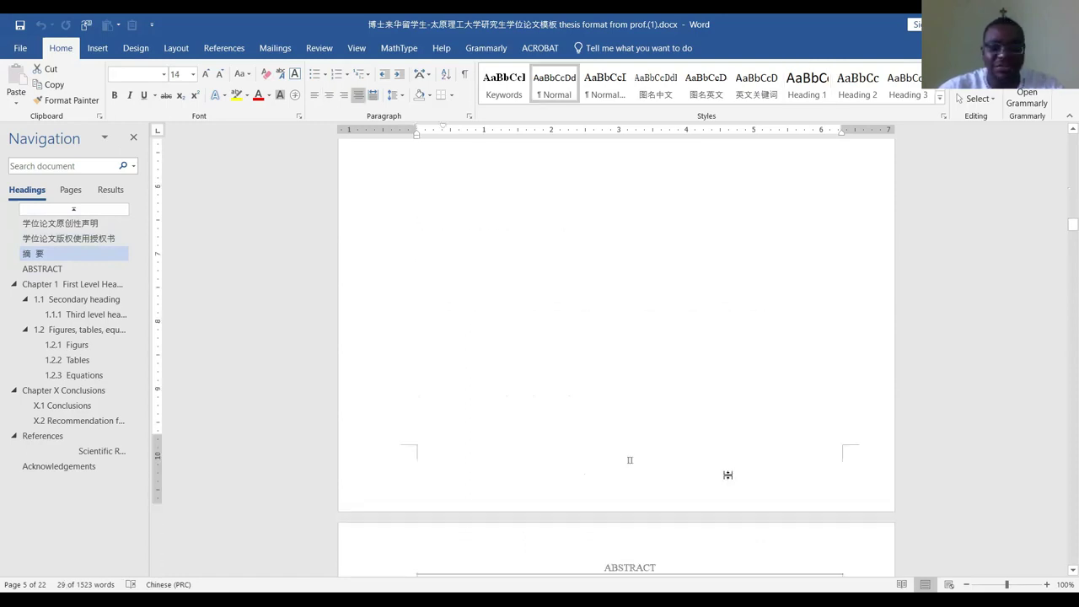
scroll(722, 439, "down", 1)
left_click_drag(574, 343, 676, 335)
scroll(590, 354, "down", 14)
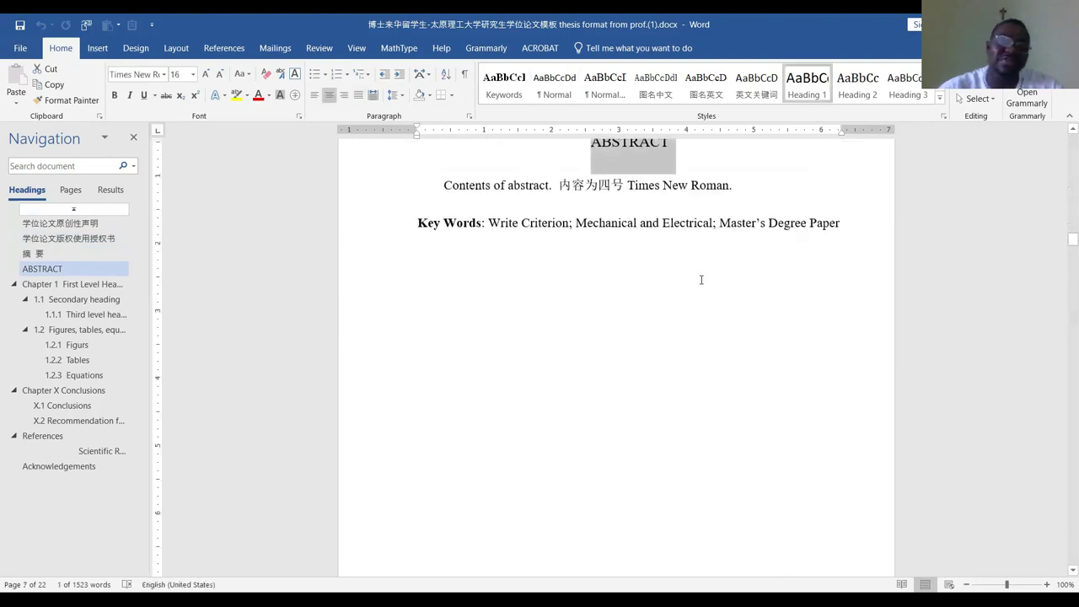
Highlight the Chinese table of contents with its 目录 title and review its entries
scroll(688, 304, "down", 10)
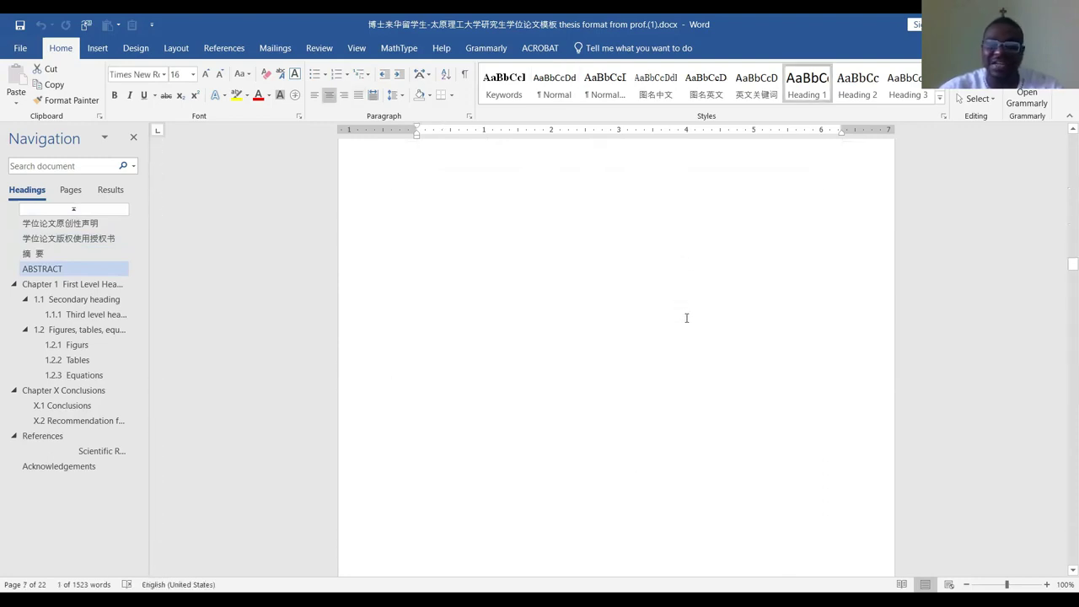
left_click(638, 302)
left_click_drag(603, 286, 708, 357)
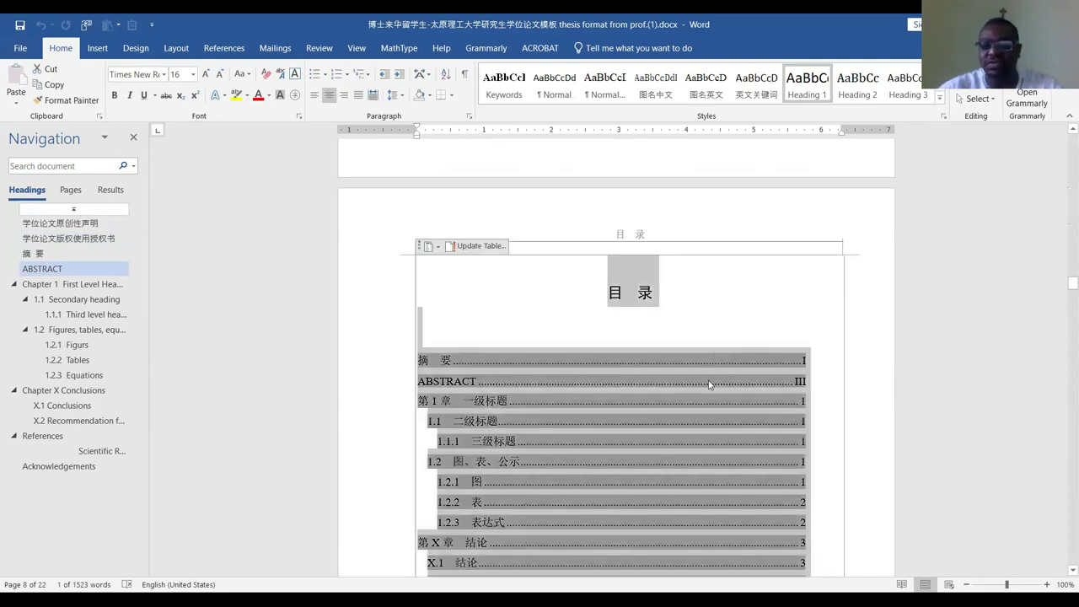
scroll(708, 384, "down", 3)
scroll(708, 385, "up", 3)
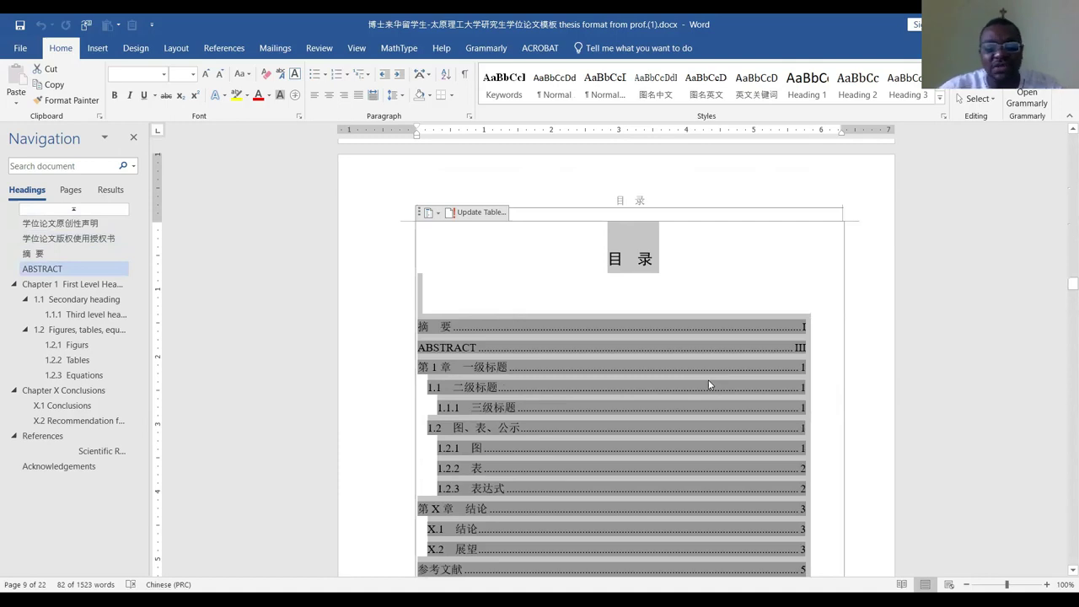
scroll(708, 312, "down", 2)
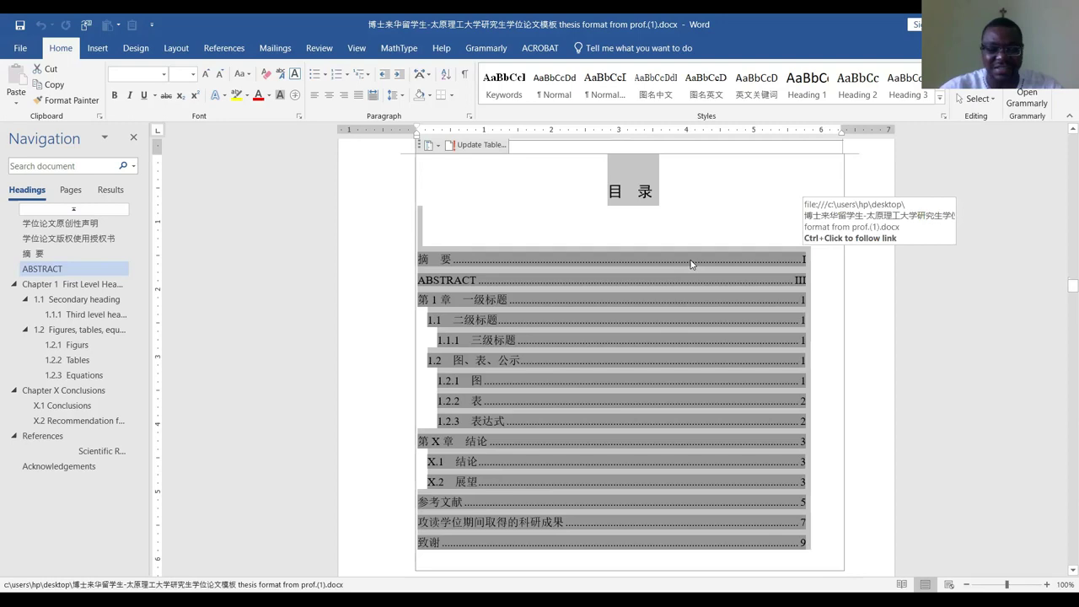
Review the English CONTENTS page from the abstract entries through the research achievements entry
scroll(690, 264, "down", 15)
scroll(688, 257, "down", 5)
left_click(582, 296)
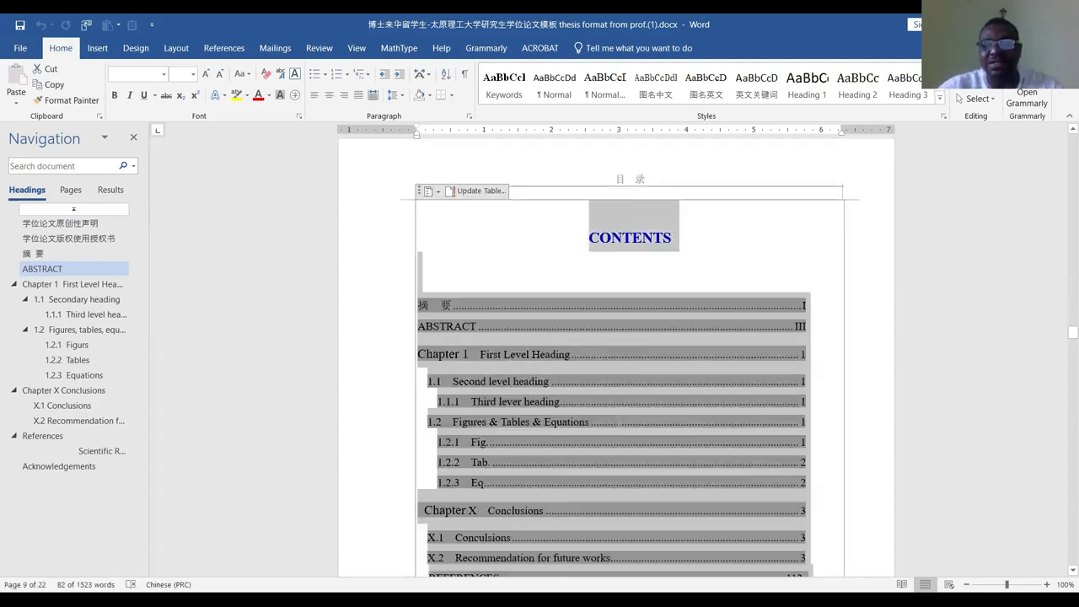
scroll(634, 585, "down", 1)
scroll(605, 304, "down", 1)
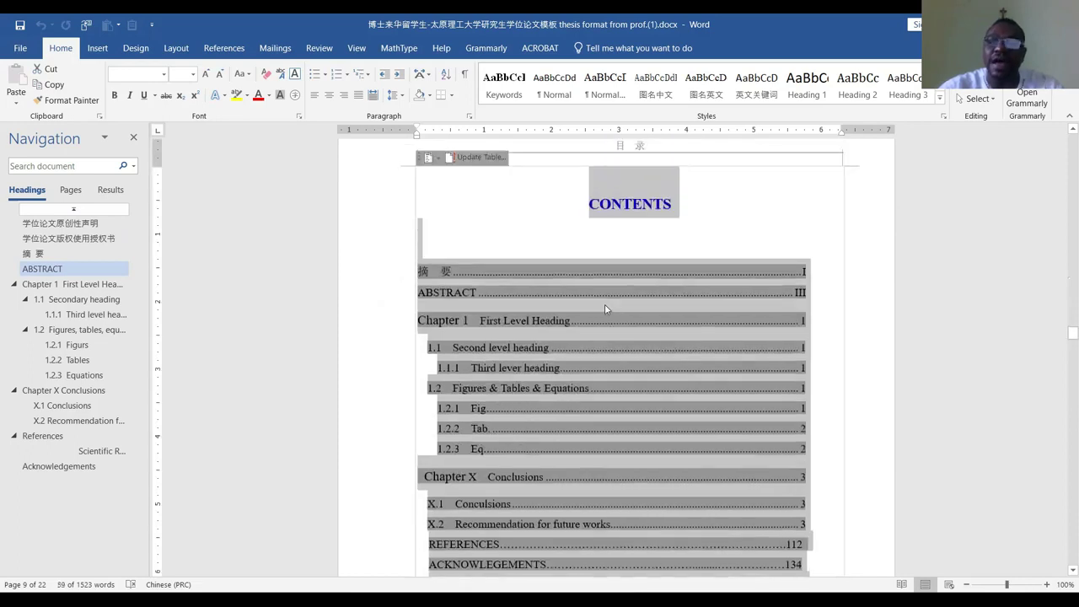
scroll(609, 253, "down", 10)
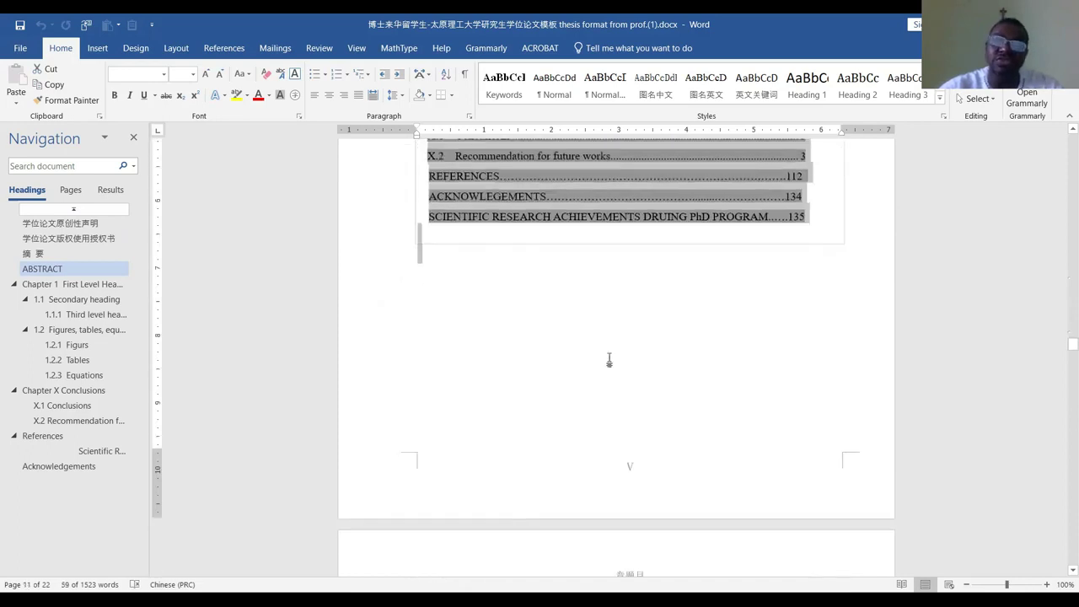
Examine the heading hierarchy on the Chapter 1 page, highlighting the chapter title and the 1.1 Secondary heading
scroll(608, 359, "down", 10)
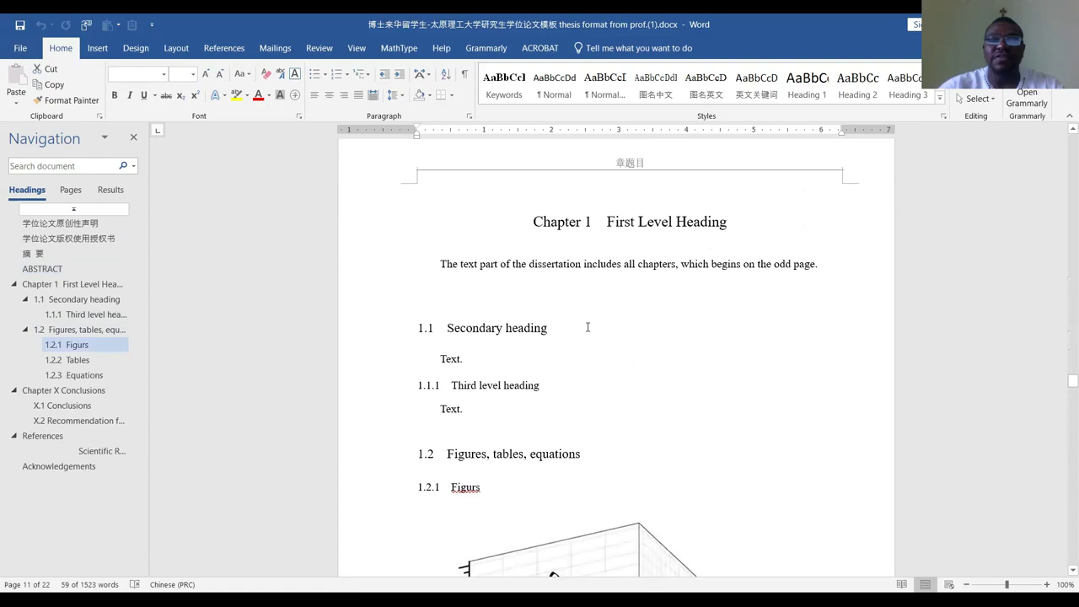
left_click_drag(457, 226, 625, 508)
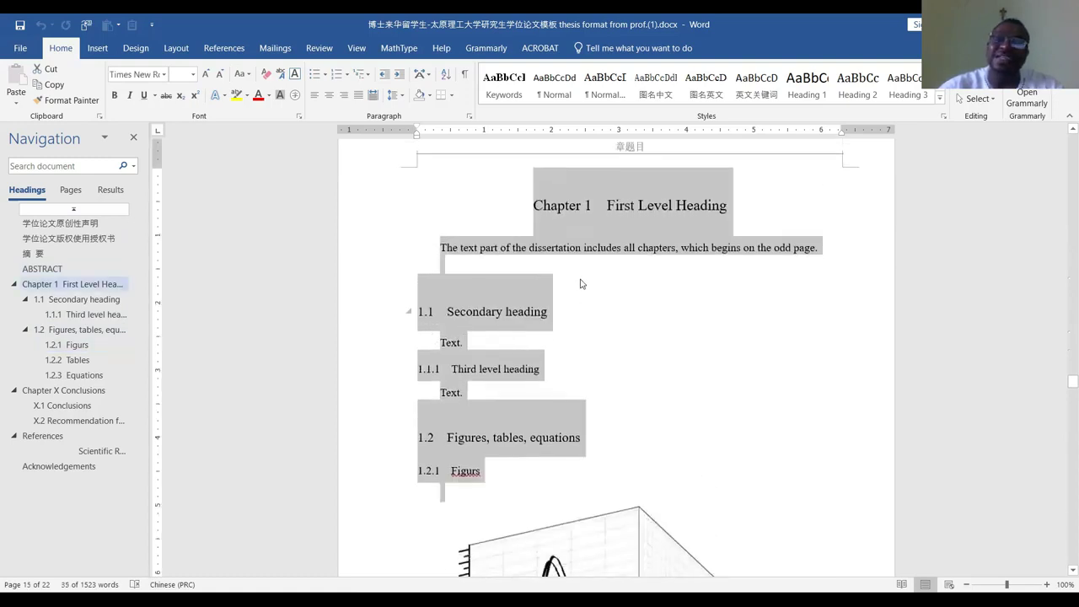
left_click(549, 289)
scroll(522, 253, "up", 1)
left_click_drag(533, 205, 816, 230)
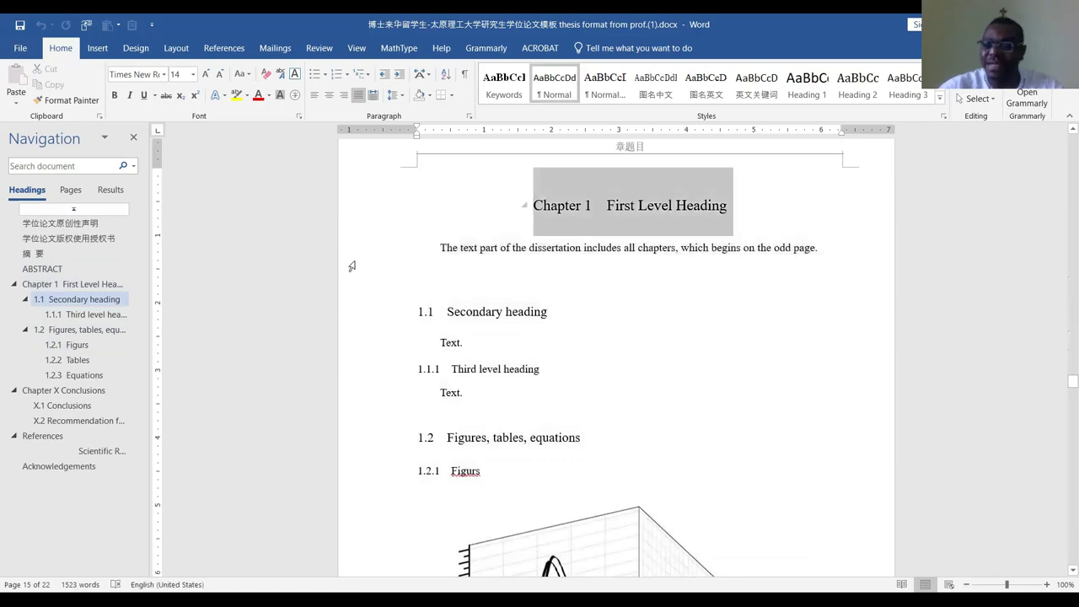
left_click(365, 319)
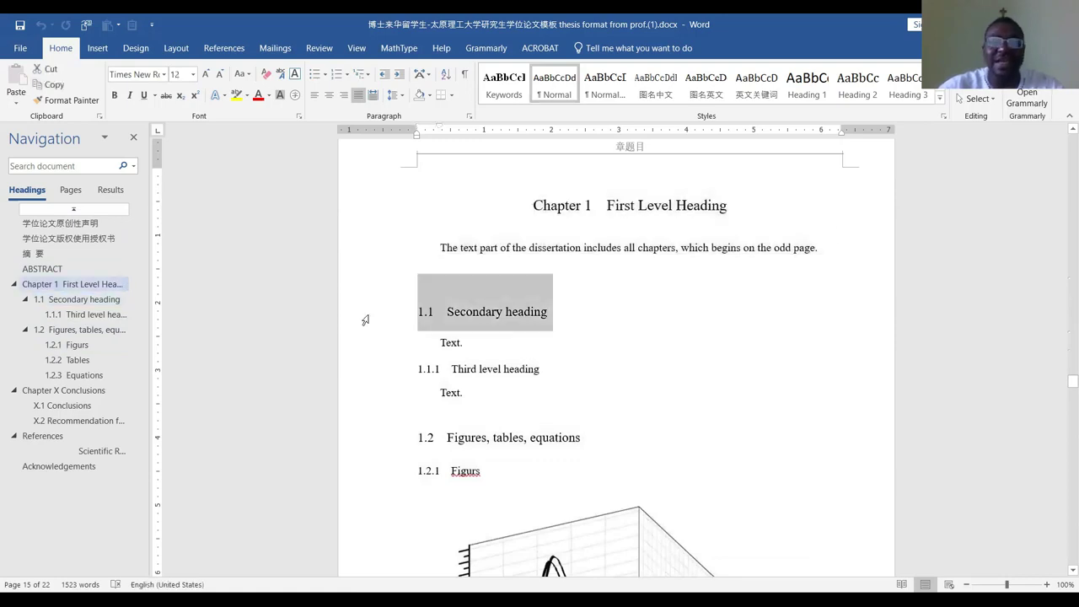
Highlight the 1.1.1 Third level heading and the 1.2 heading, and review the sample figure, table and equation in Chapter 1
left_click(378, 370)
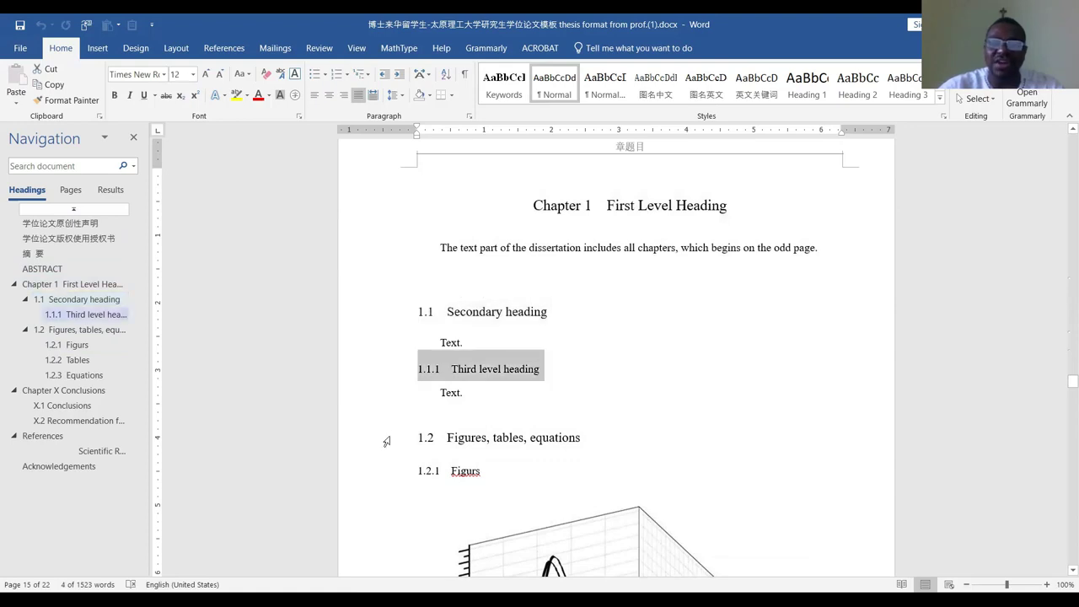
mouse_move(379, 457)
left_mouse_down()
mouse_move(380, 468)
mouse_move(388, 449)
left_mouse_up()
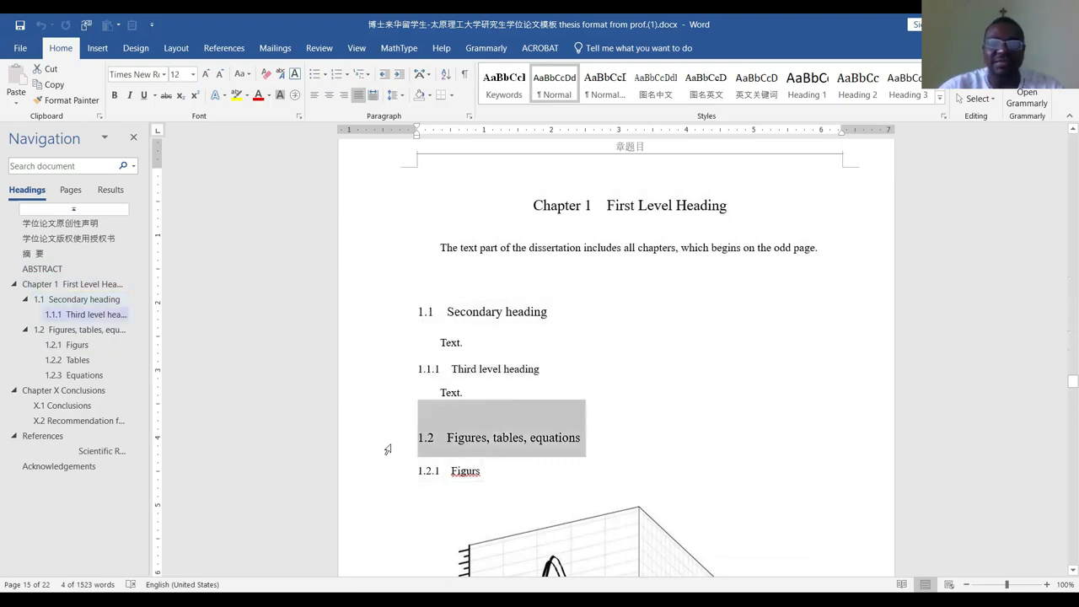
scroll(389, 475, "down", 2)
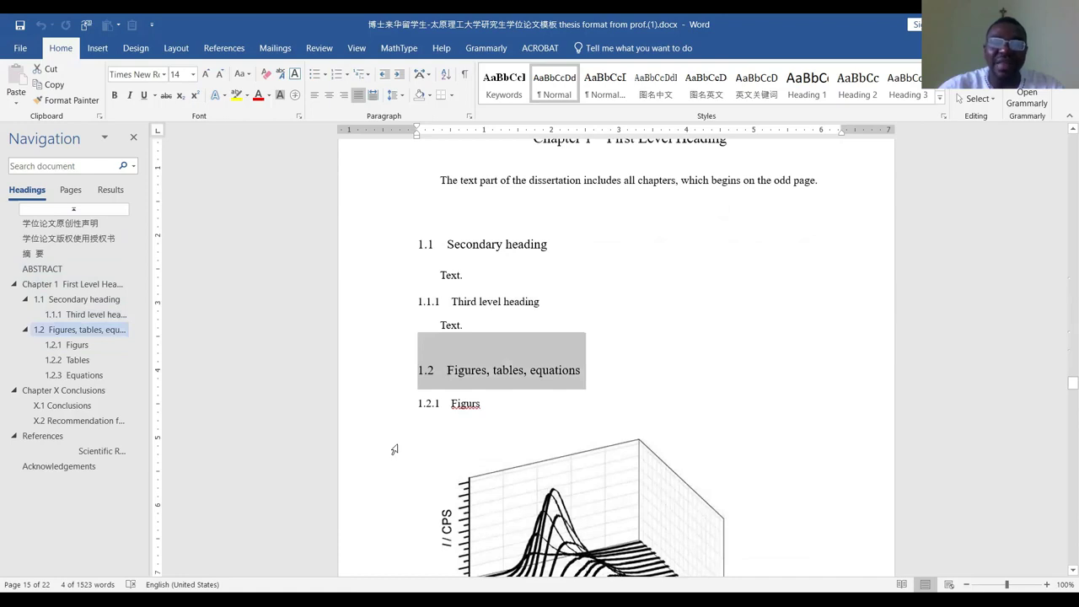
left_click(414, 422)
scroll(414, 421, "down", 15)
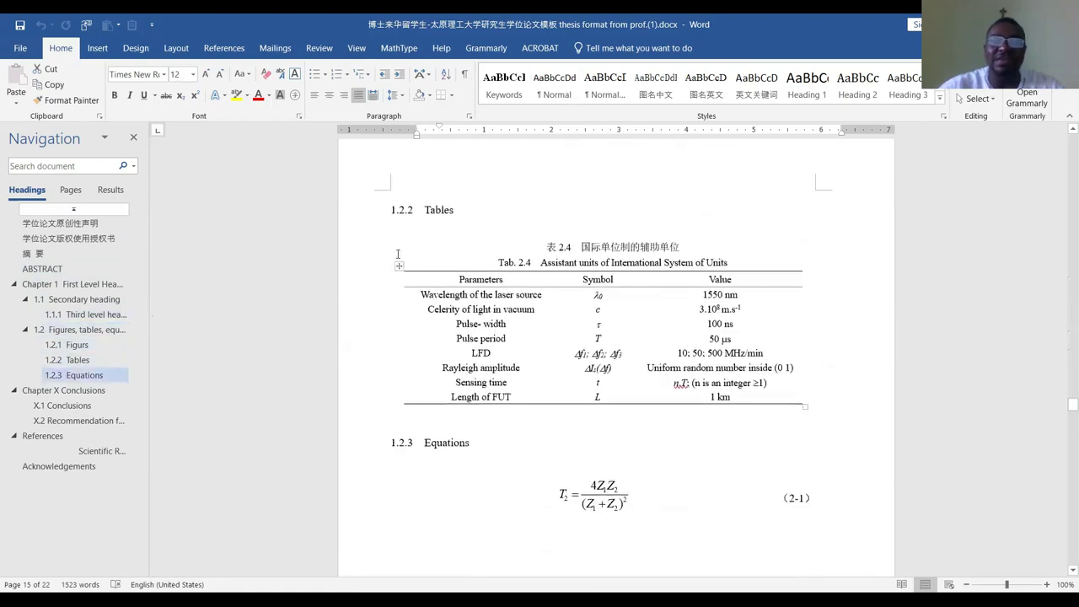
scroll(392, 307, "down", 3)
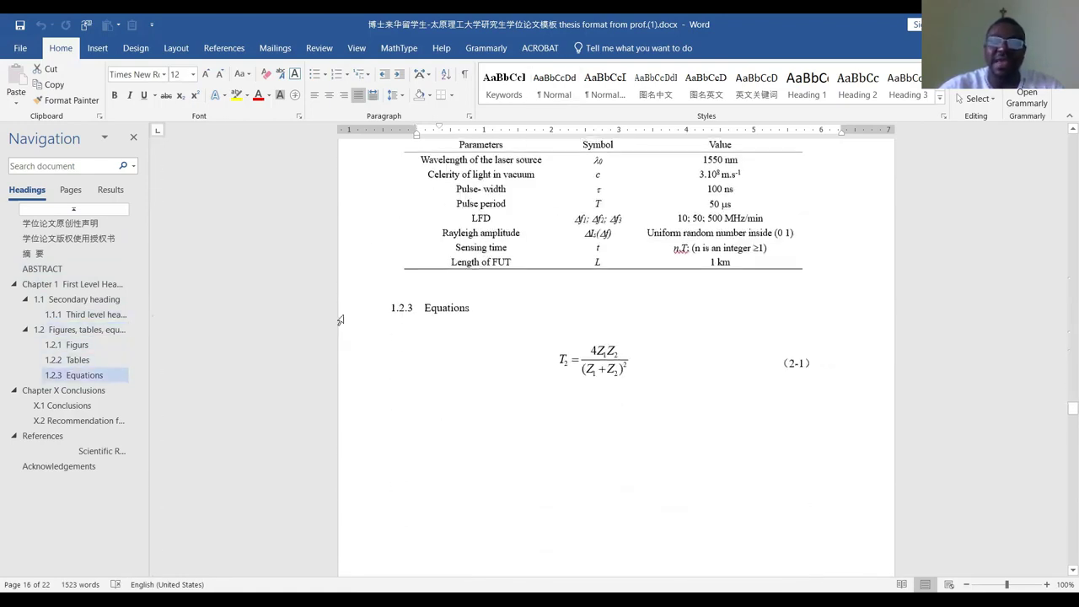
Examine the Chapter X Conclusions page, highlighting its X.1 Conclusions and X.2 Recommendation for future works sections
scroll(356, 308, "down", 15)
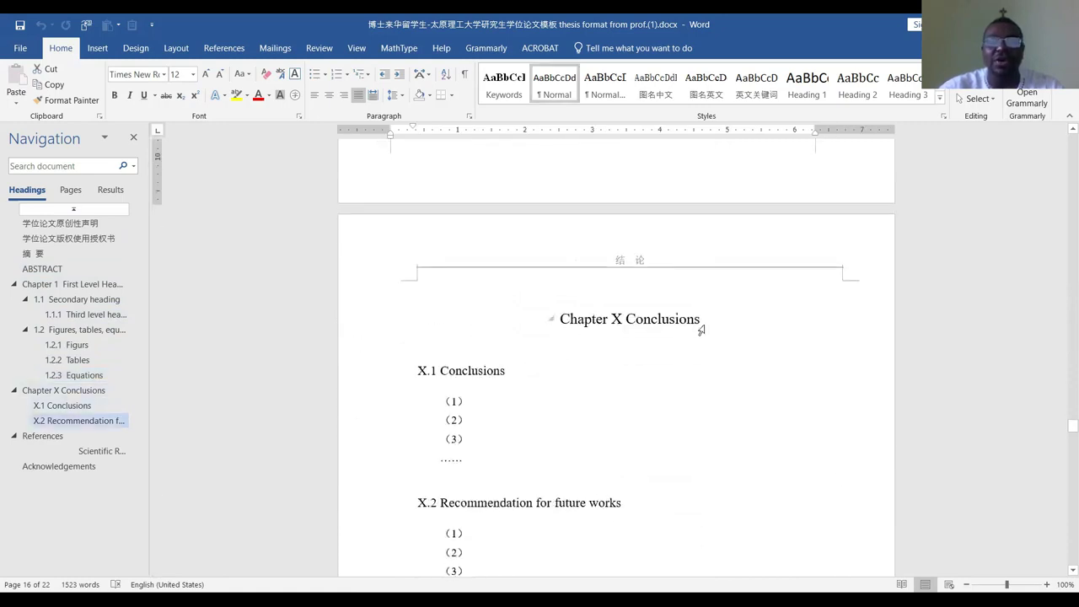
scroll(568, 419, "down", 3)
left_click(403, 184)
left_click_drag(397, 245, 449, 458)
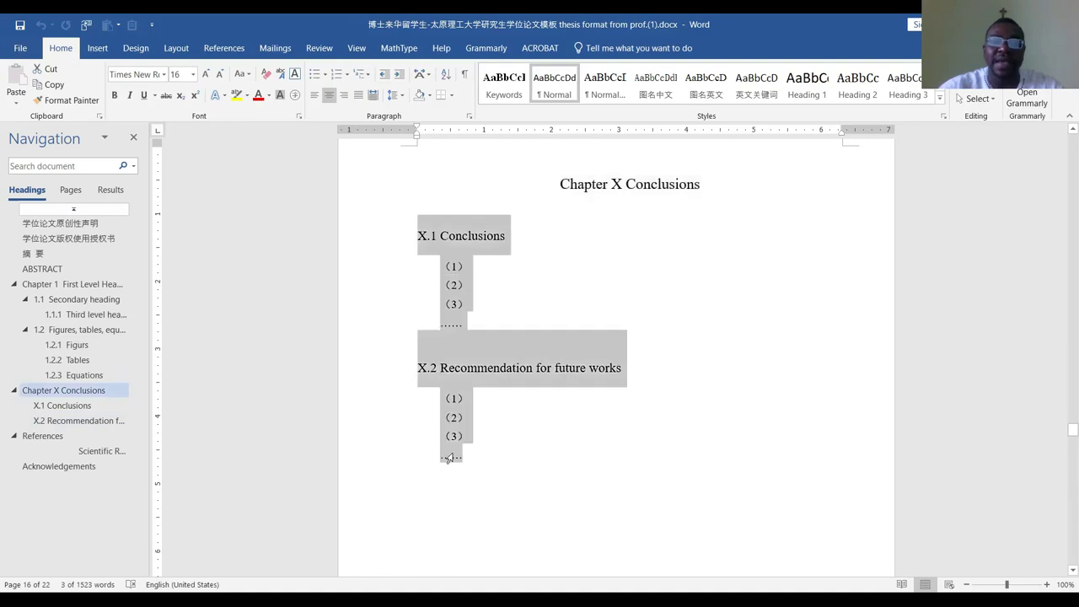
left_click(422, 229)
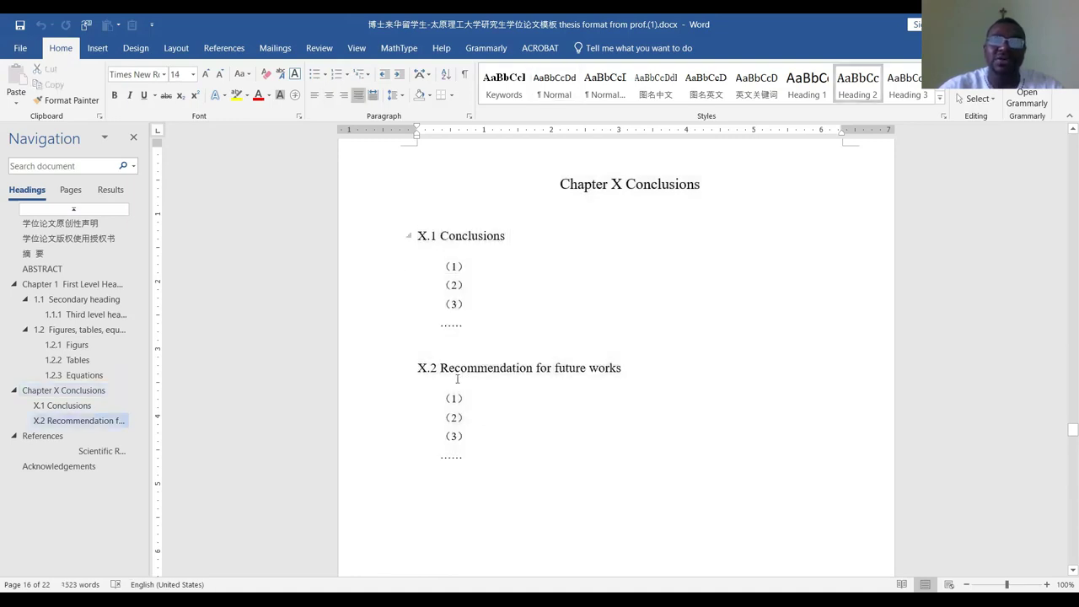
Go to the references page and highlight the REFERENCES title with the Article journals label
scroll(457, 380, "down", 10)
scroll(466, 386, "down", 10)
left_click_drag(557, 315, 877, 361)
scroll(572, 381, "down", 3)
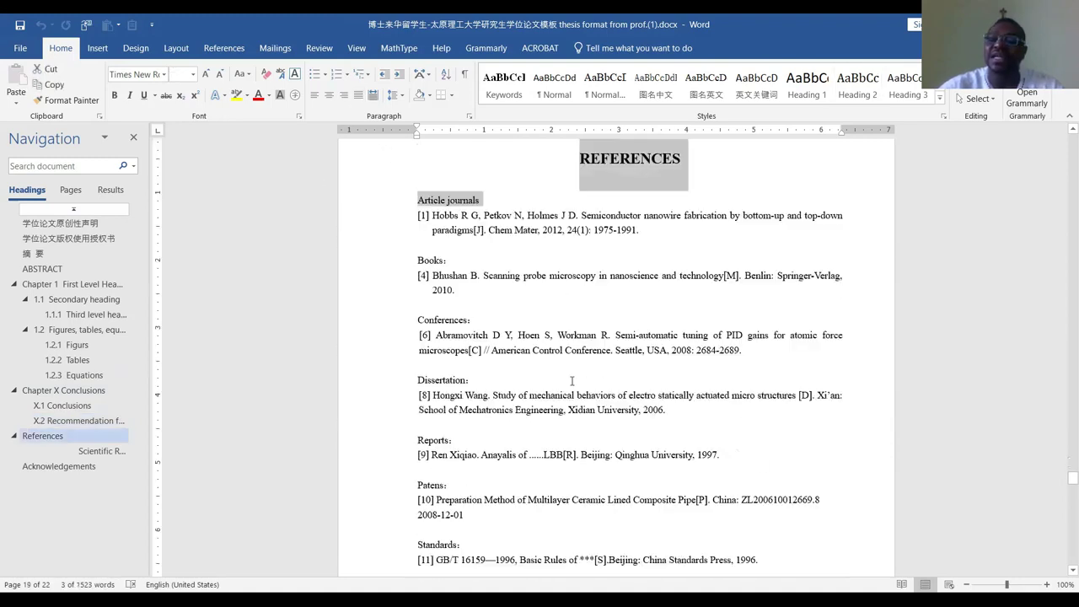
Examine the sample reference entries, highlighting the type codes in the Books, Dissertation and Standards citations
left_click(736, 289)
left_click_drag(738, 278, 723, 278)
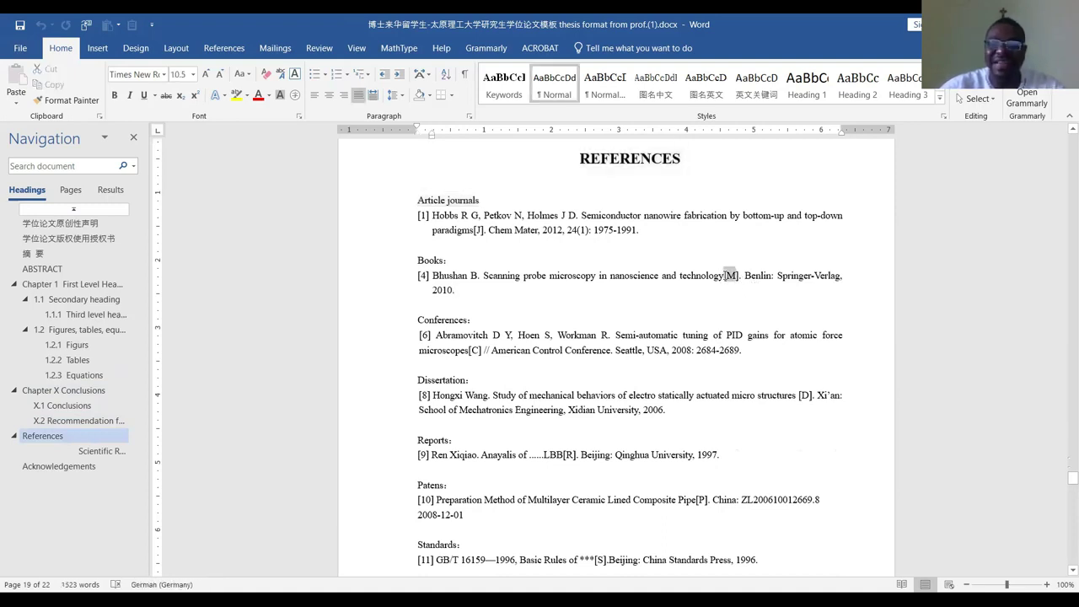
scroll(662, 278, "down", 2)
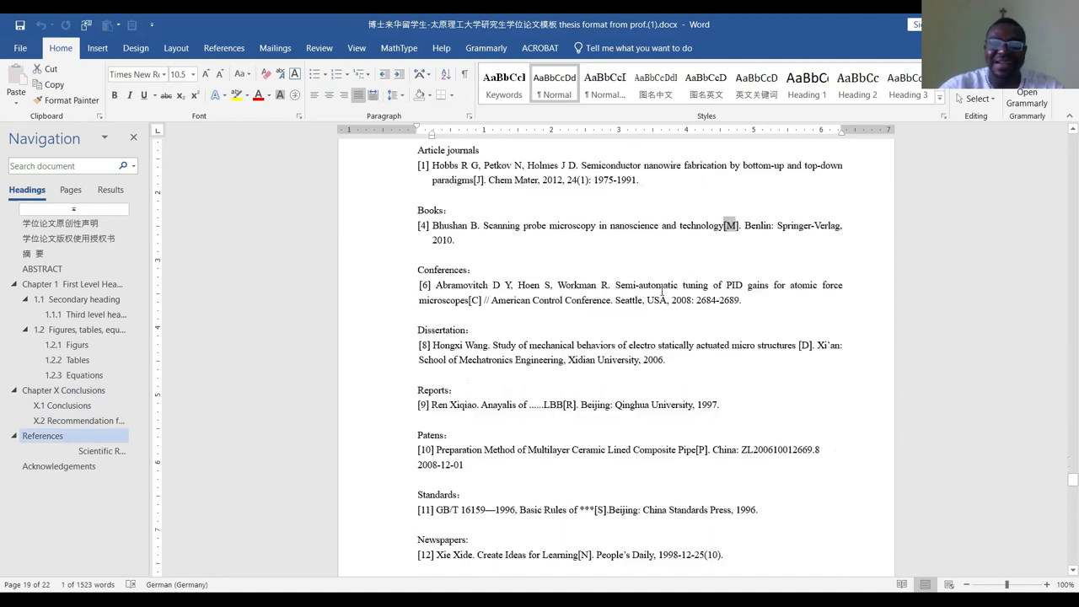
left_click(723, 216)
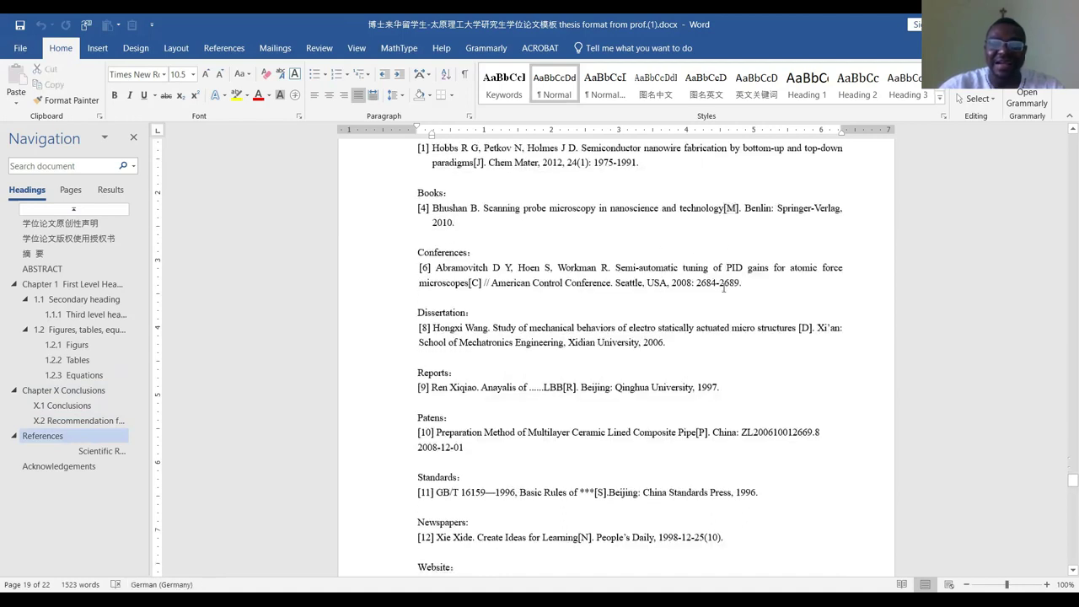
left_click_drag(798, 326, 801, 338)
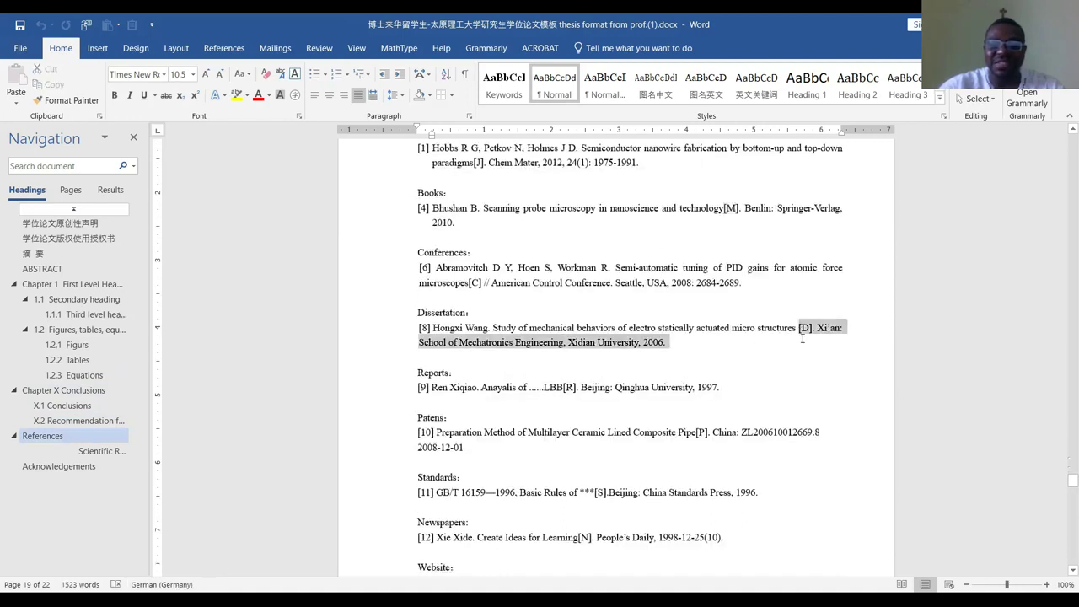
scroll(766, 378, "up", 4)
scroll(557, 371, "down", 5)
scroll(564, 383, "up", 1)
left_click_drag(579, 459, 606, 458)
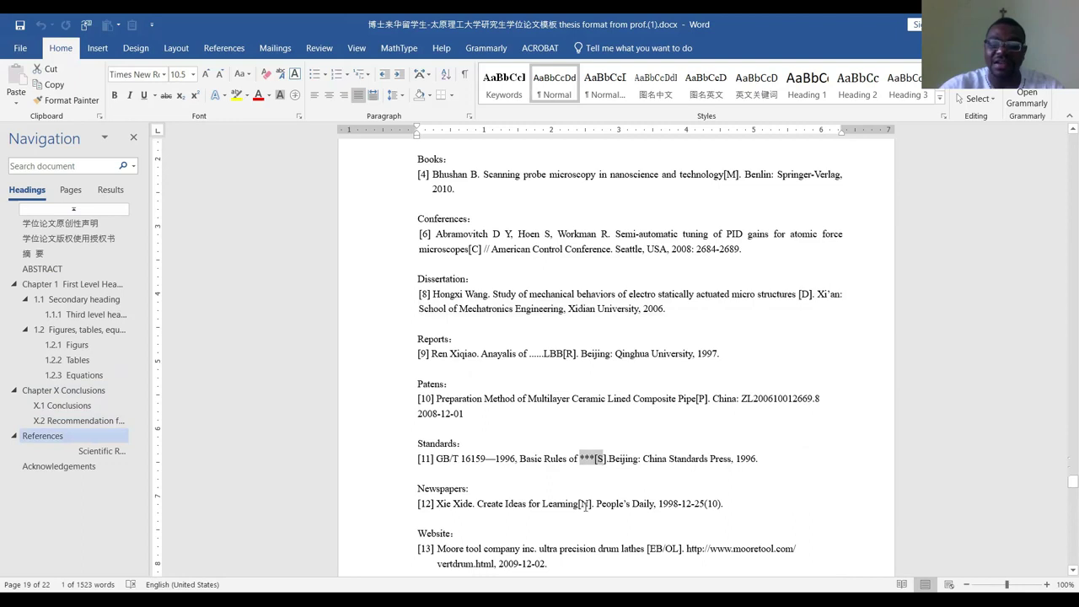
Return to the cover page and review the declaration page, the defense information table and the Chinese abstract page
scroll(585, 506, "up", 10)
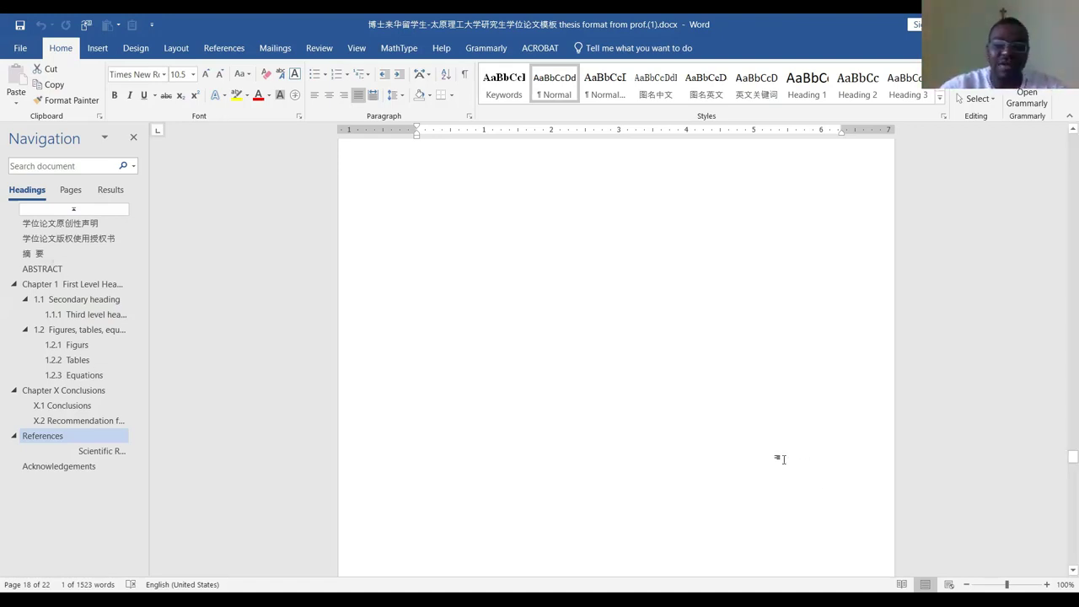
scroll(784, 461, "up", 3)
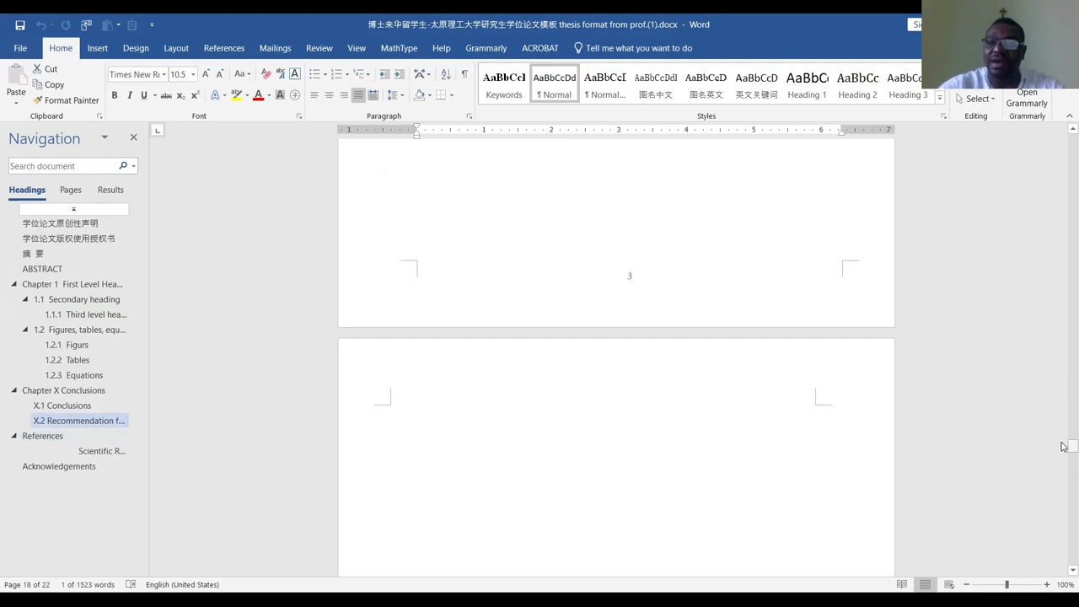
left_click_drag(1068, 447, 1064, 95)
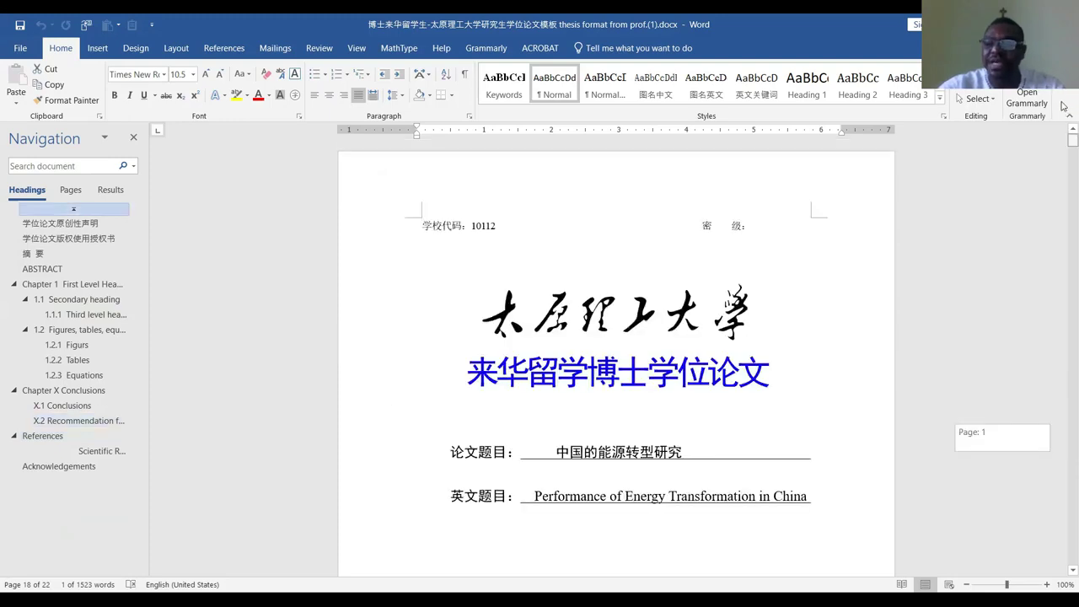
scroll(688, 330, "down", 10)
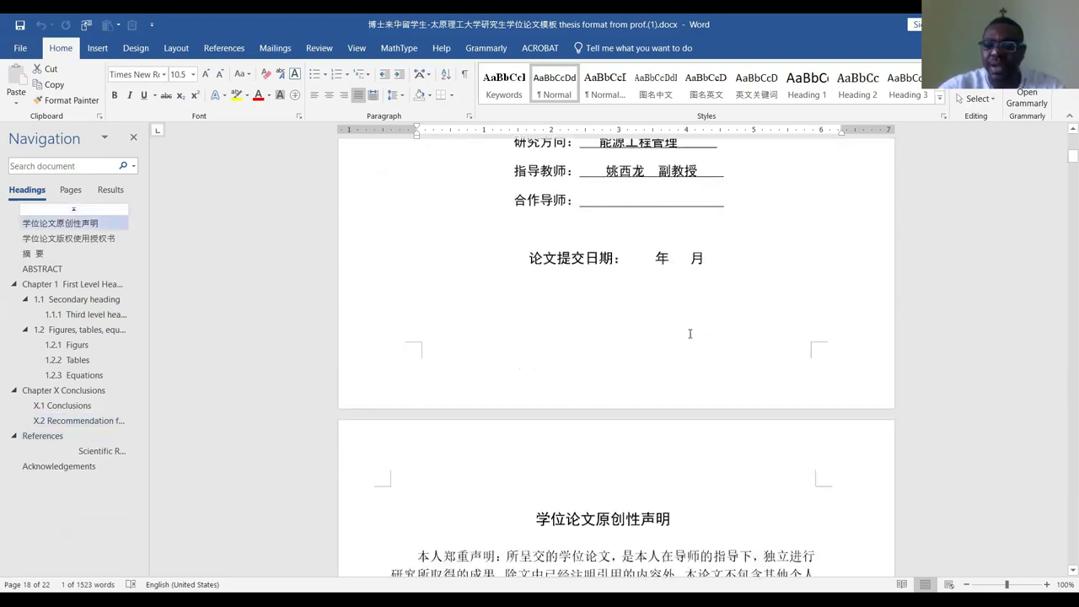
scroll(685, 341, "down", 3)
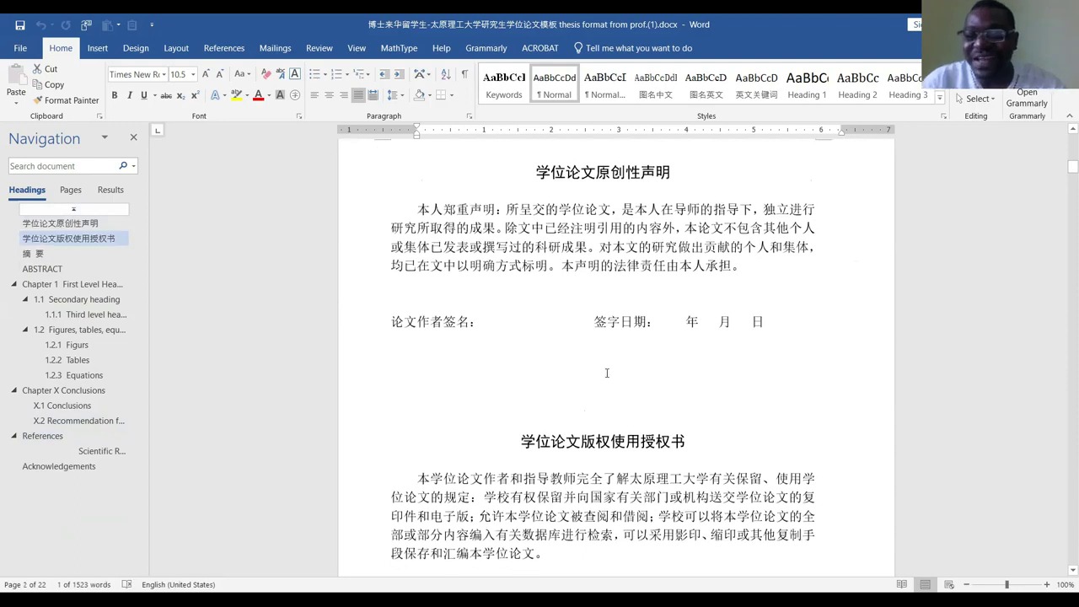
scroll(606, 372, "down", 1)
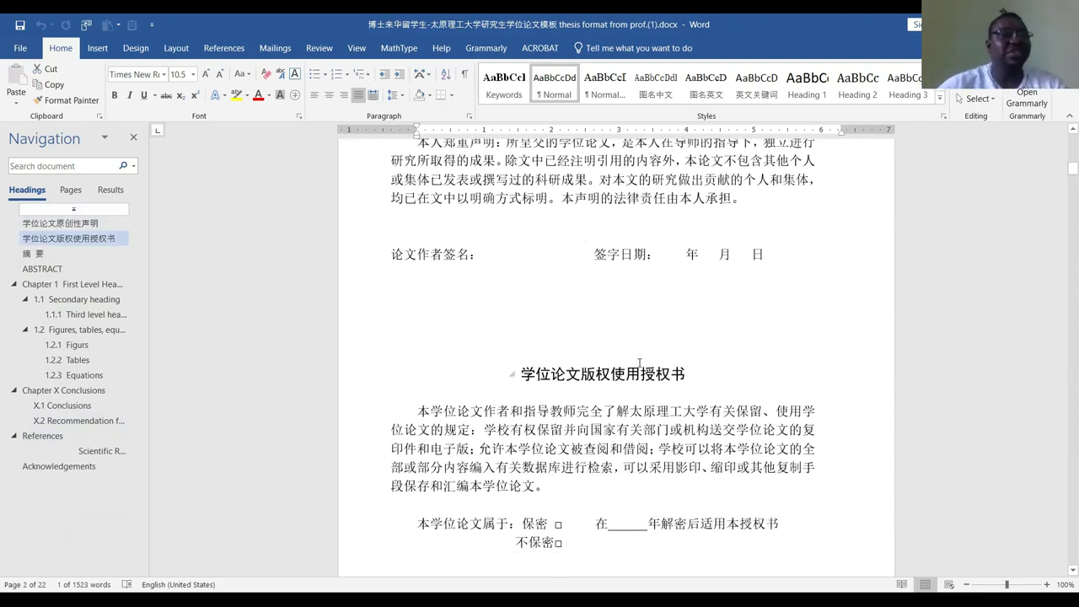
scroll(671, 357, "up", 4)
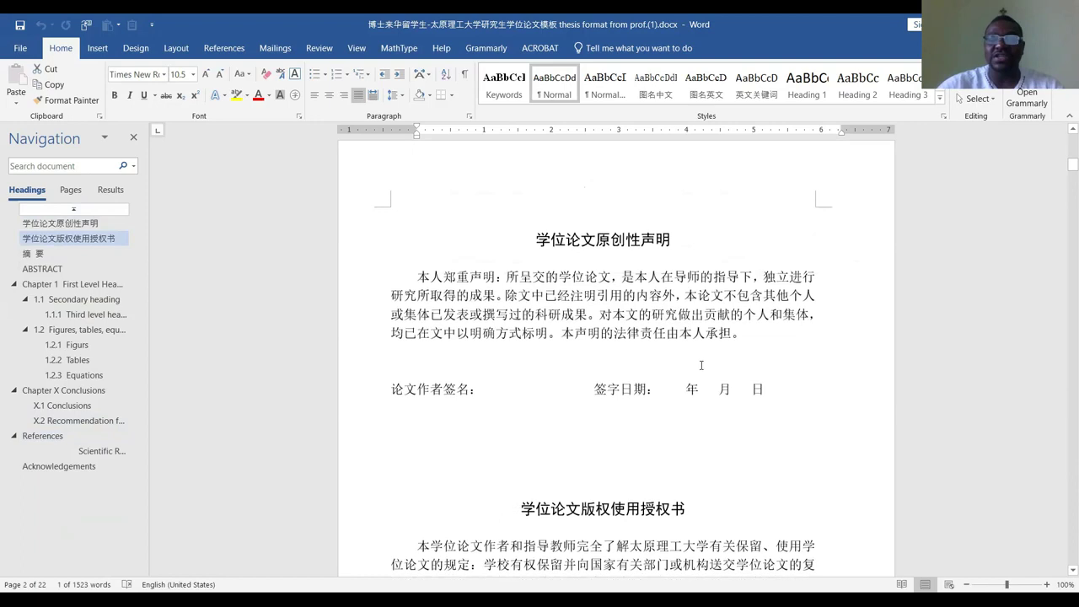
scroll(696, 364, "down", 15)
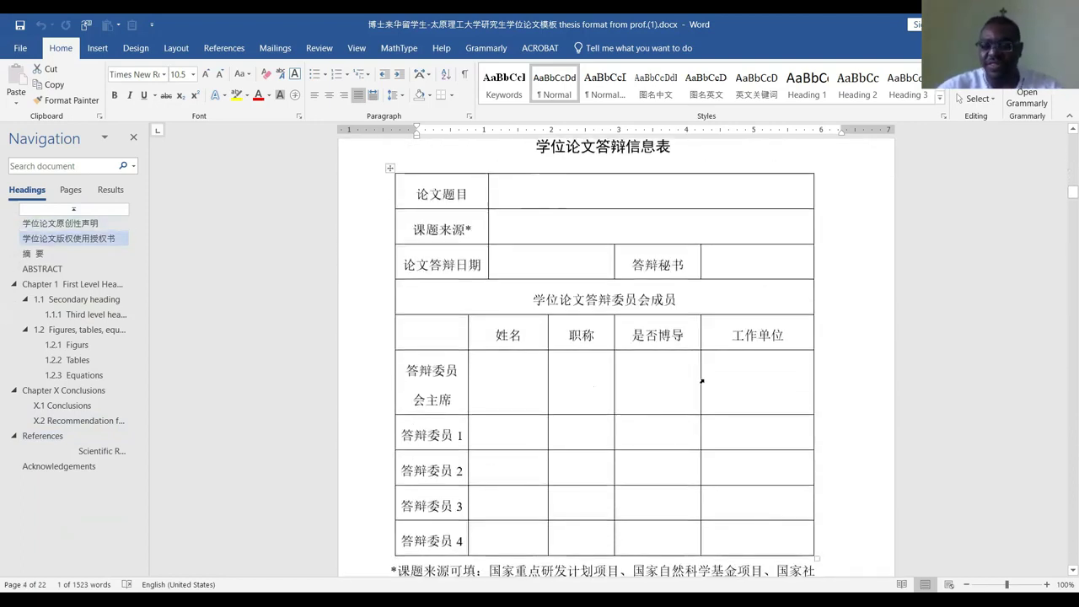
scroll(701, 378, "down", 9)
scroll(705, 384, "down", 2)
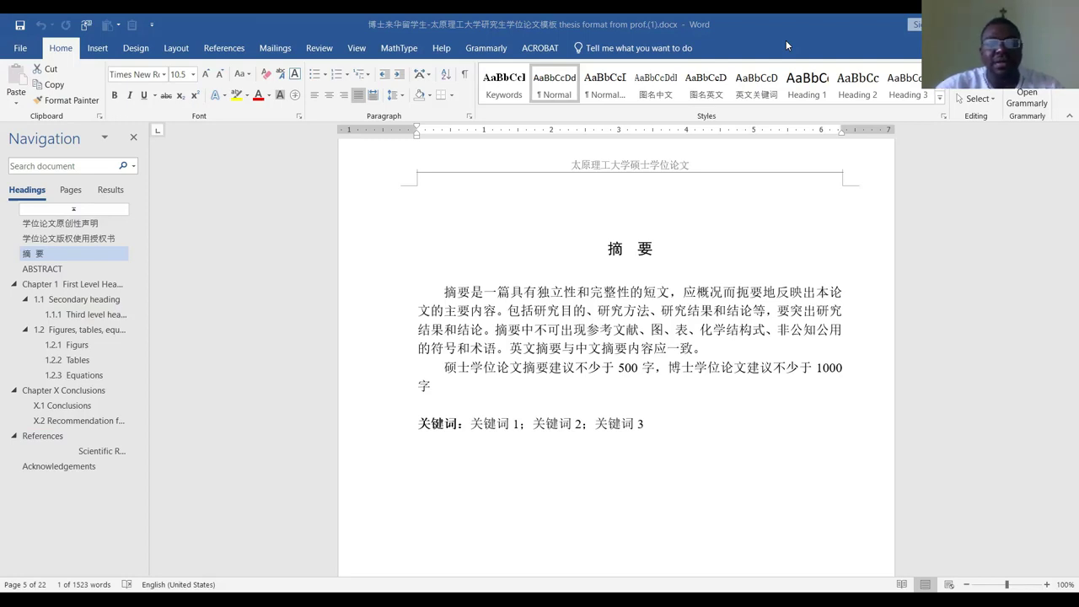
Switch to FORMATING YOUR THESIS.docx, highlight item 1 on formatting the thesis content, and return to the template document
key("alt+Tab")
left_click_drag(506, 385, 616, 407)
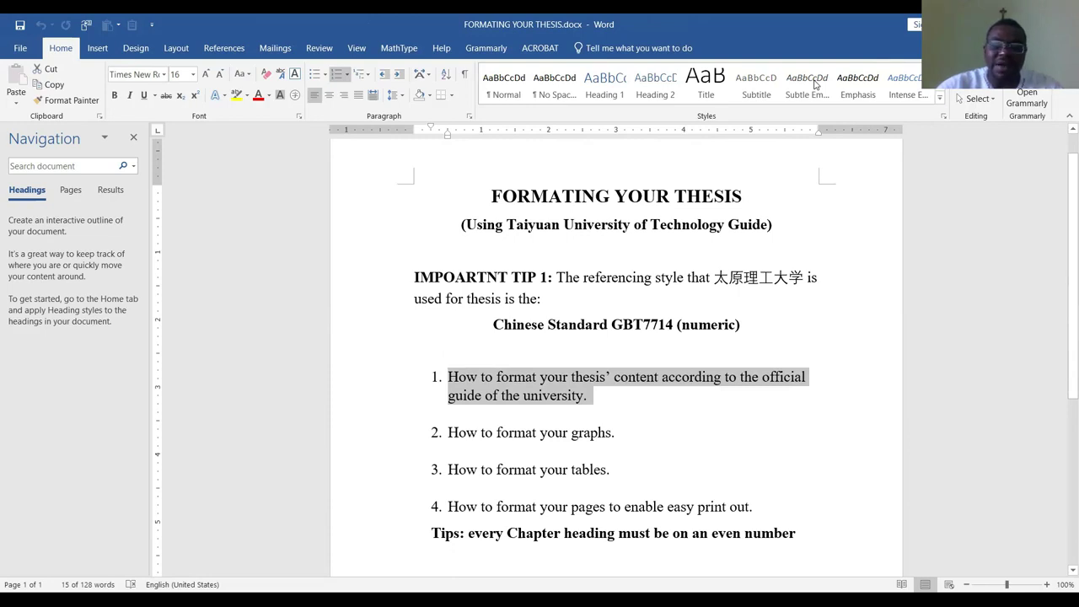
key("alt+Tab")
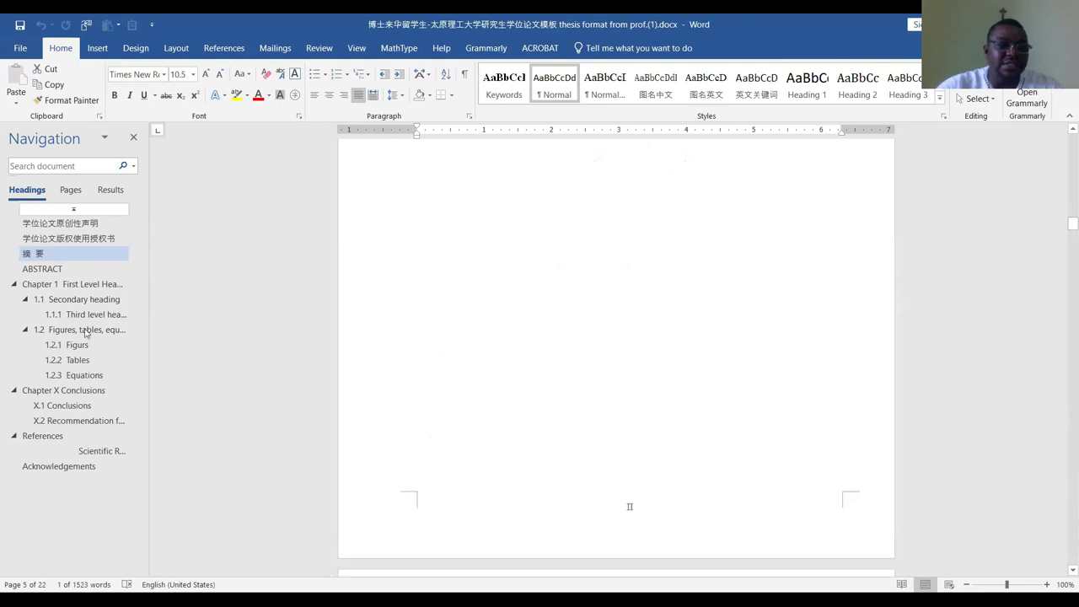
Jump to the Chapter 1 page and examine its chapter title, highlighting the whole First Level Heading line
left_click(80, 284)
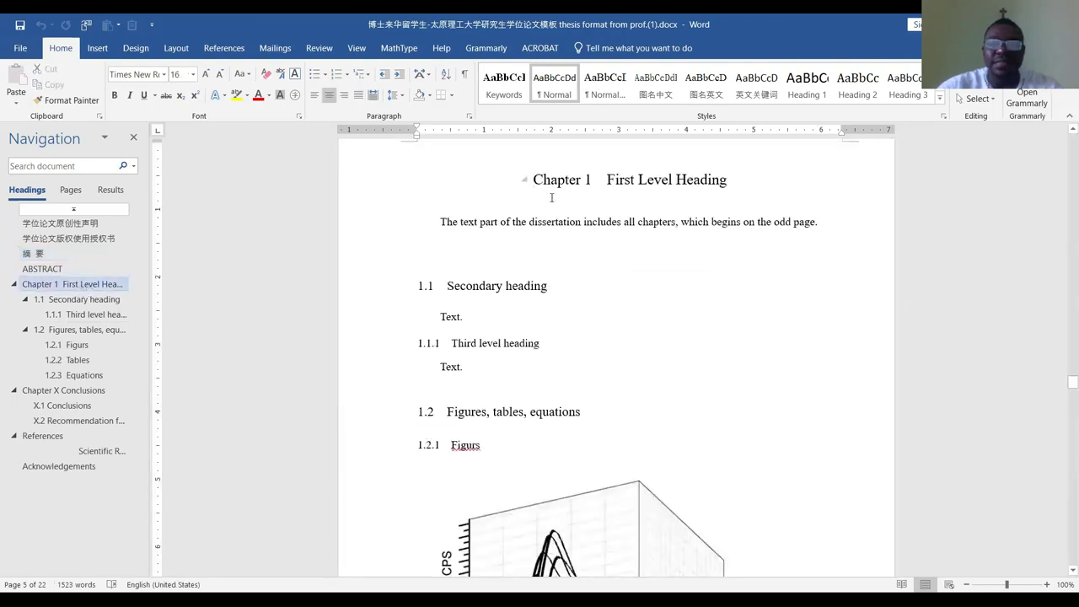
left_click_drag(561, 187, 721, 199)
left_click(599, 198)
left_click_drag(472, 188, 775, 207)
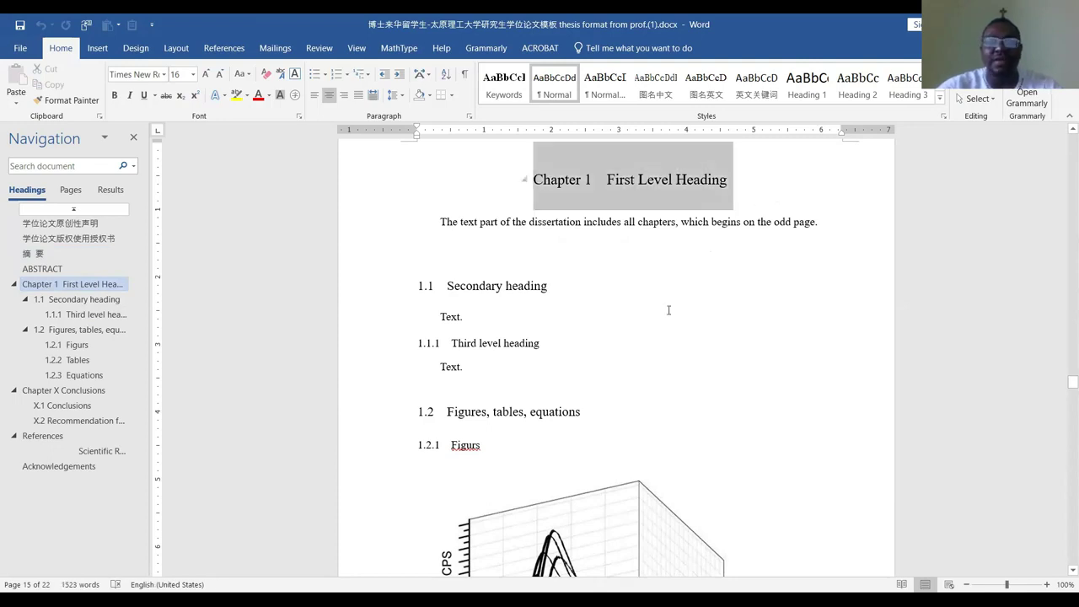
left_click_drag(409, 242, 647, 243)
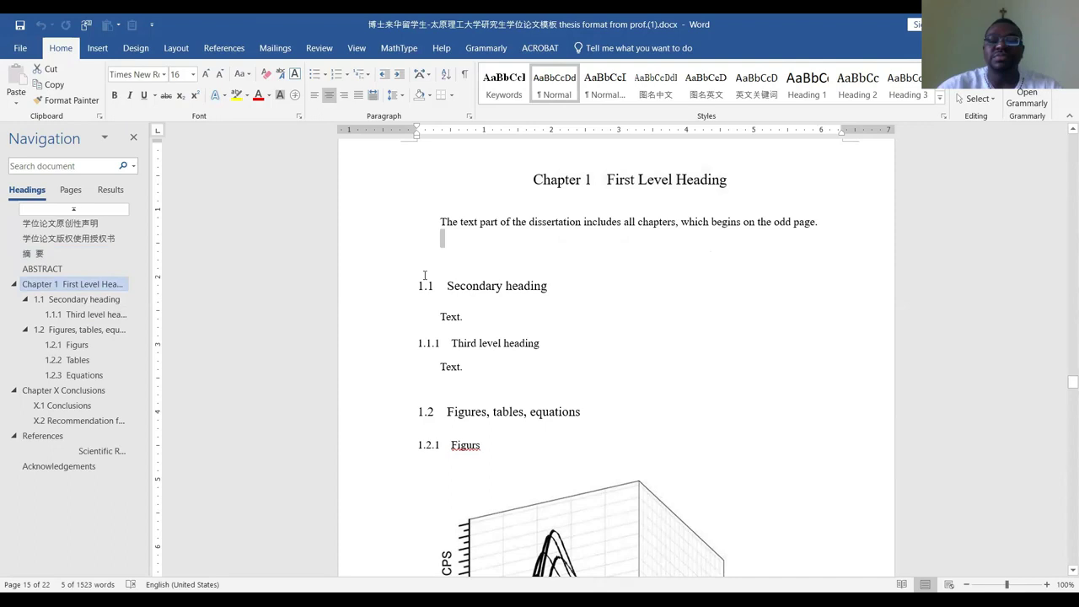
key("Up")
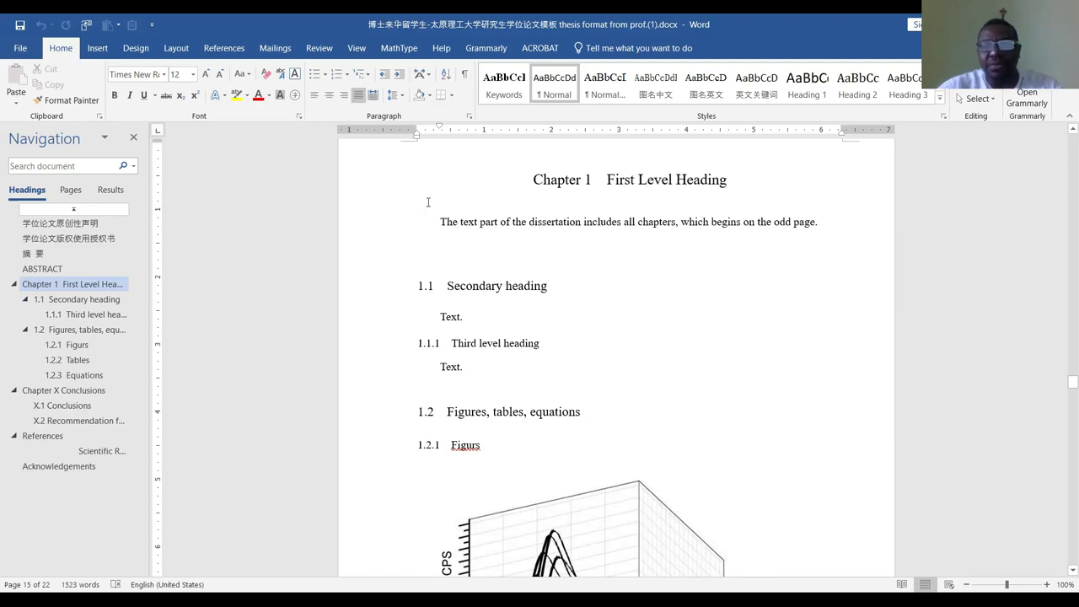
left_click(532, 179)
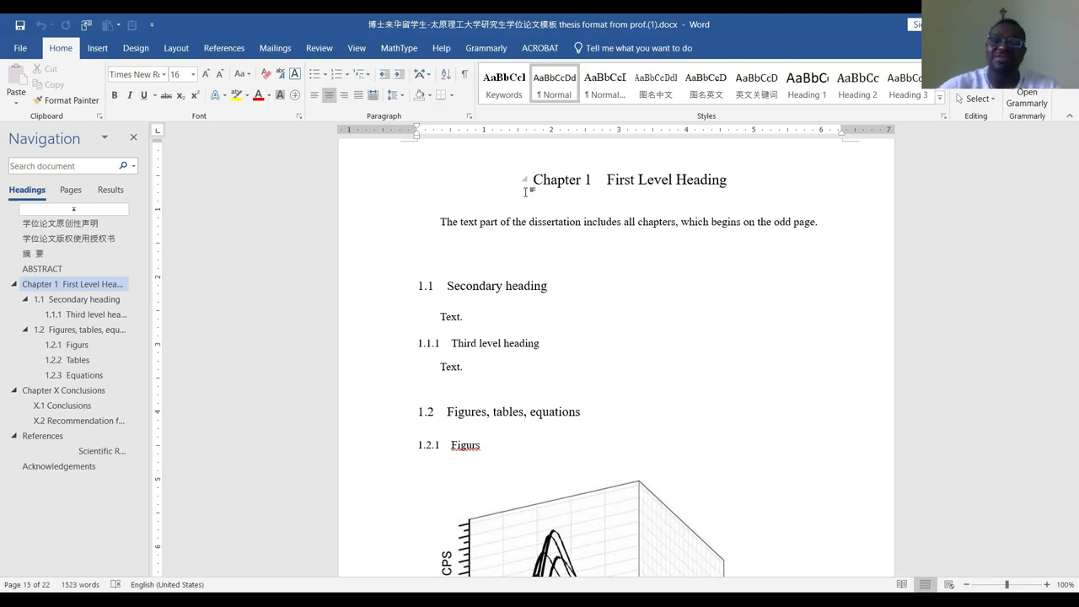
scroll(556, 195, "up", 1)
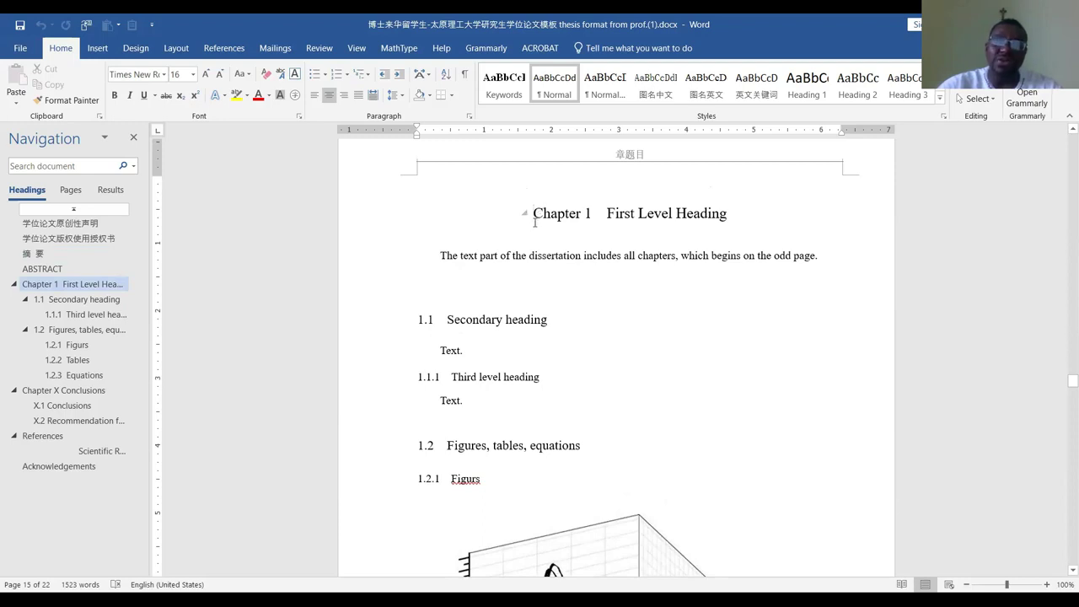
left_click_drag(482, 207, 734, 233)
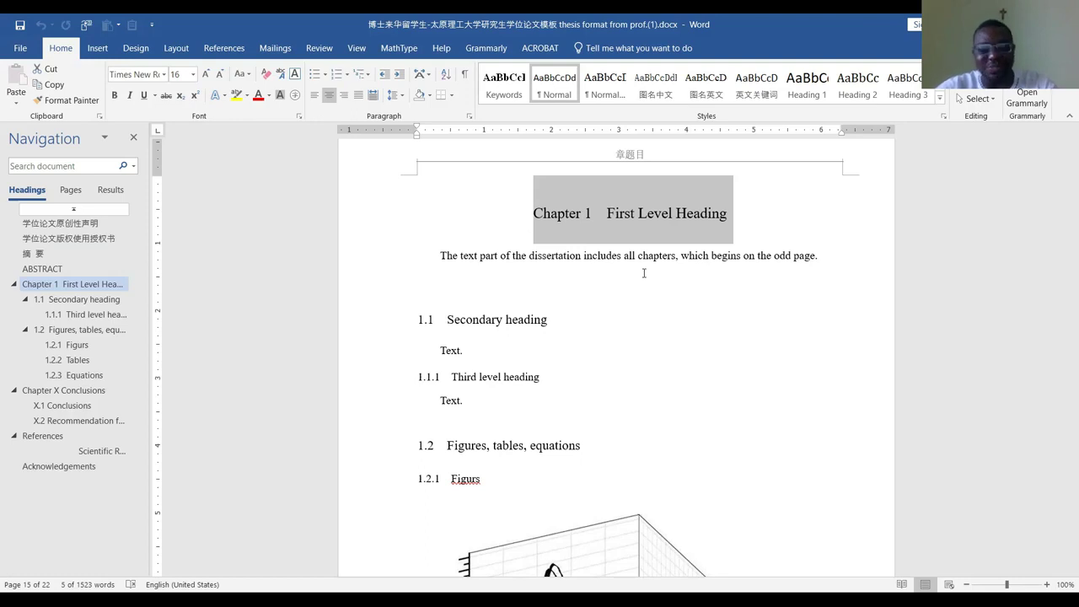
left_click(643, 272)
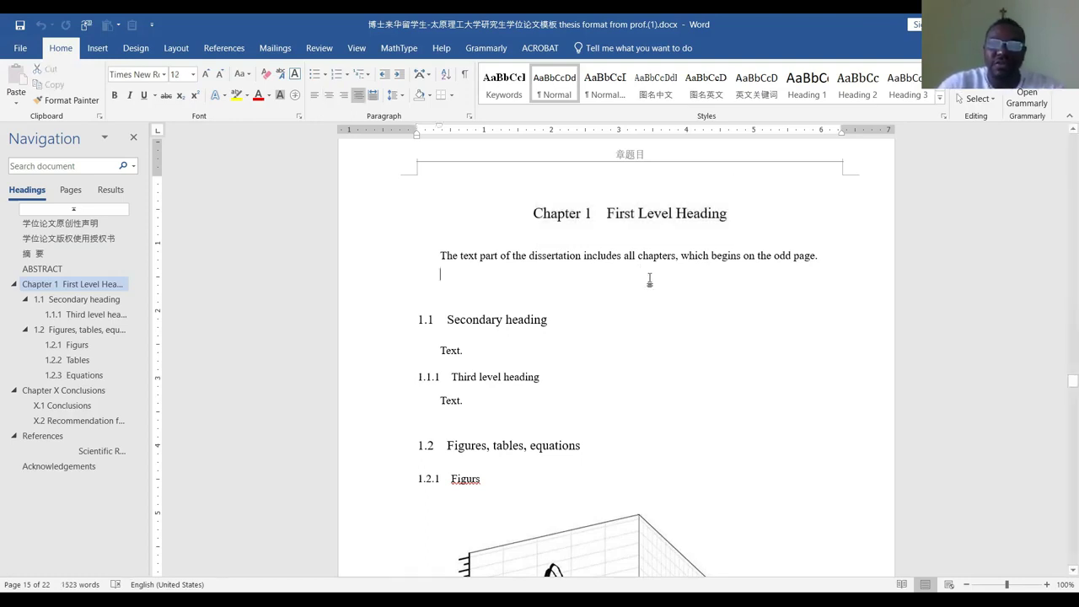
Examine the alignment, outline level, indentation and spacing in the Chapter 1 heading's paragraph settings, and close them without changes
left_click(534, 211)
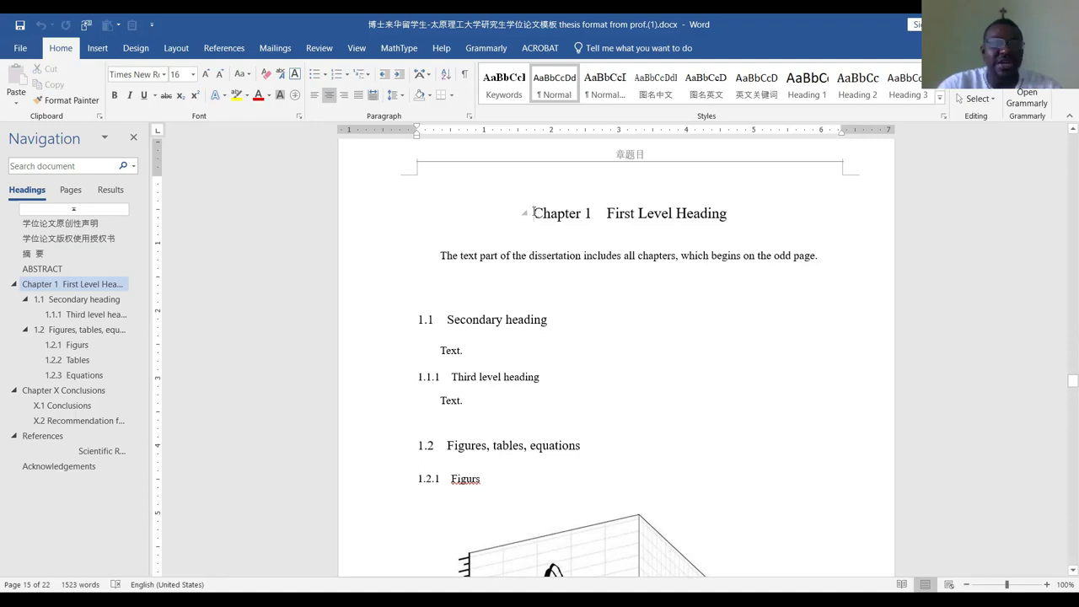
right_click(535, 212)
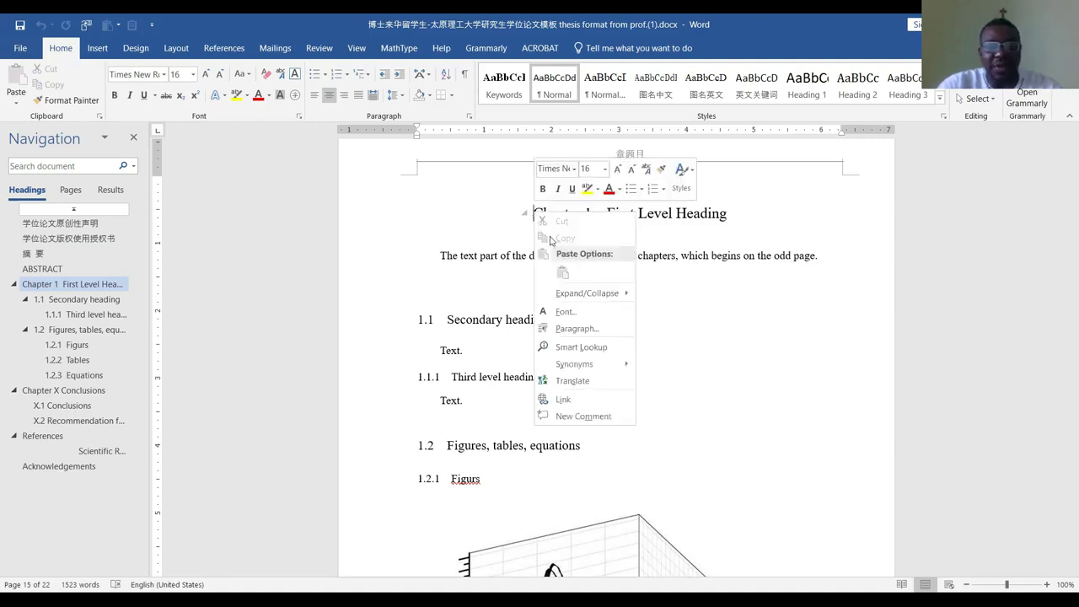
left_click(582, 328)
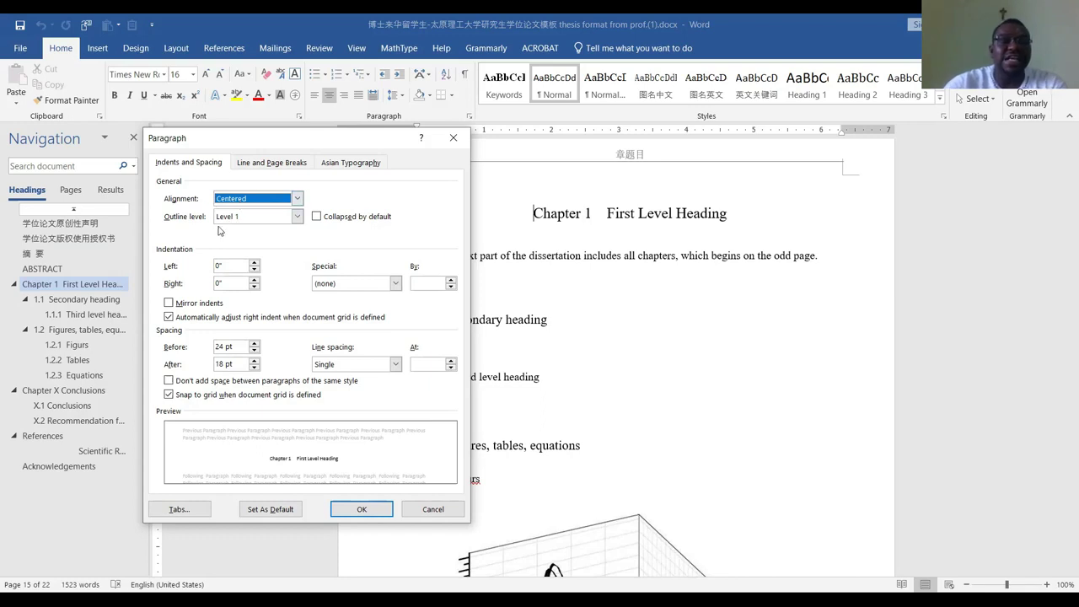
left_click(296, 200)
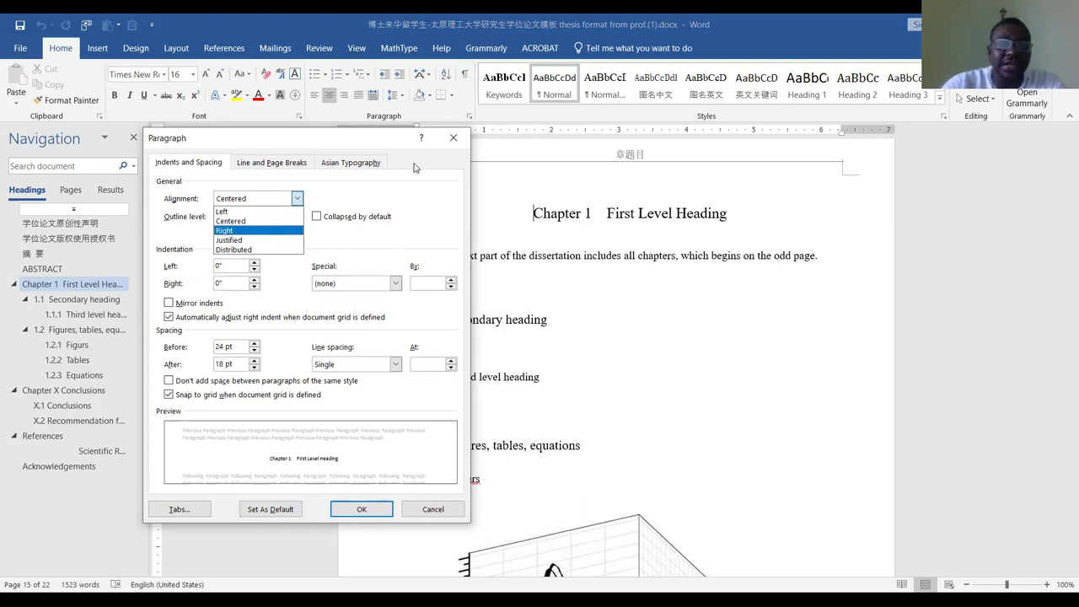
left_click(381, 216)
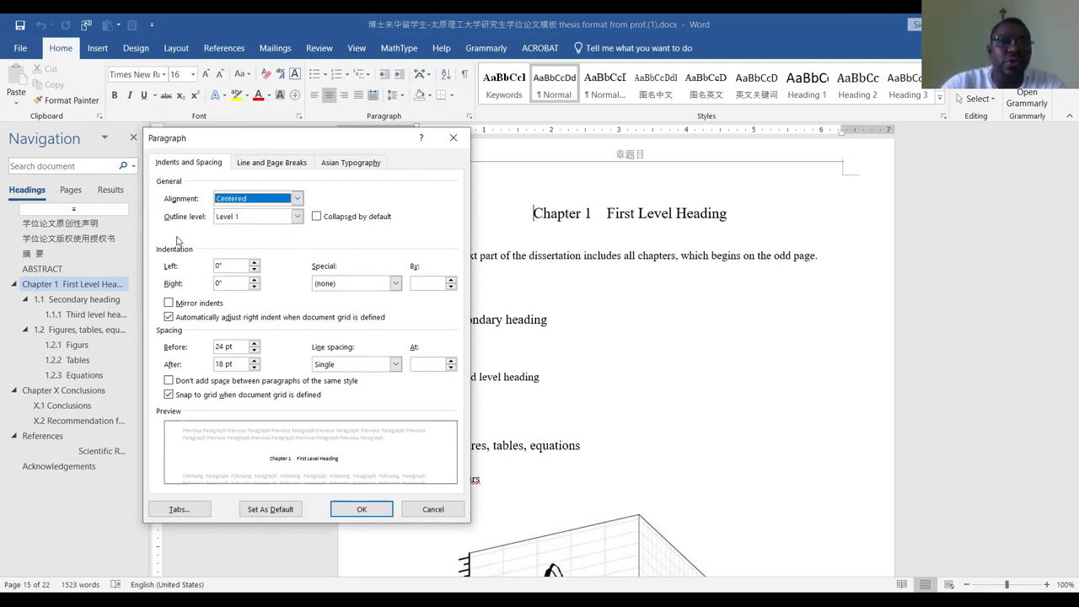
left_click(301, 218)
left_click(299, 217)
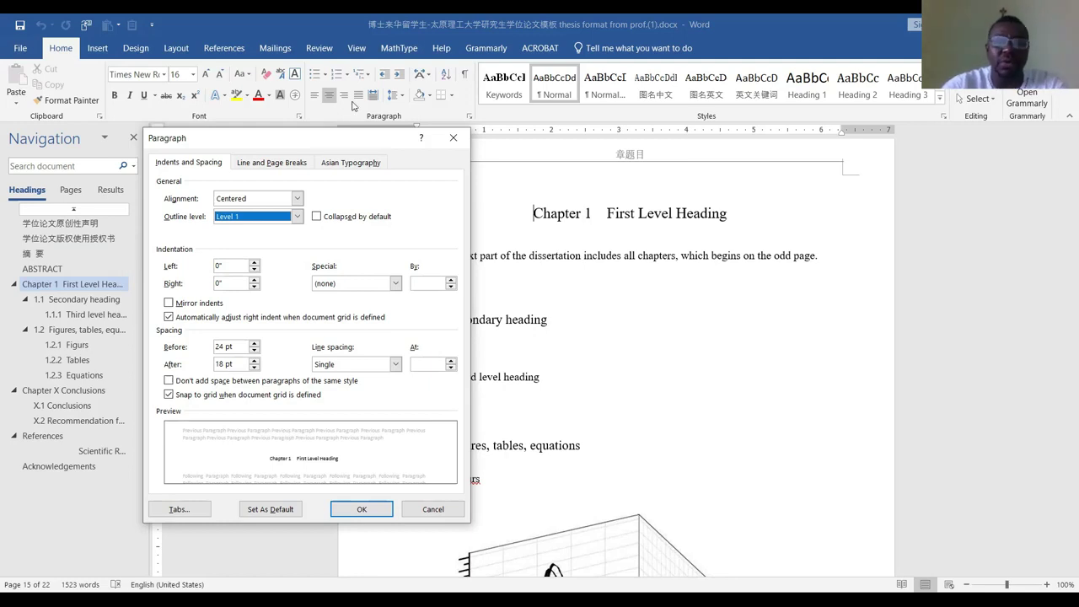
left_click(453, 141)
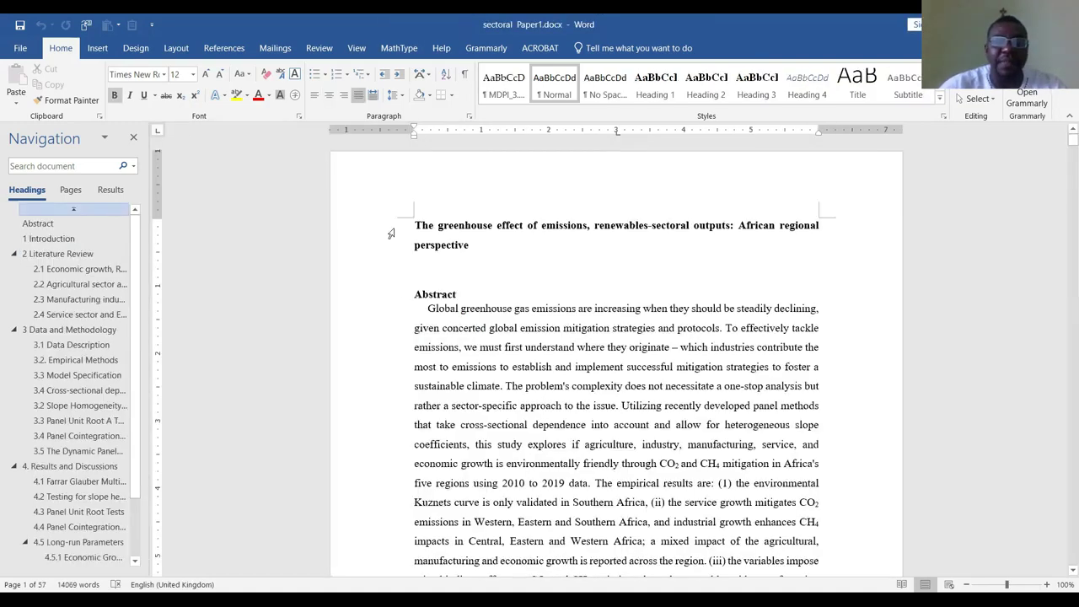
In sectoral Paper1.docx, delete the paper title above the Abstract and start the Introduction section on a new page
left_click_drag(403, 252, 410, 269)
key("Delete")
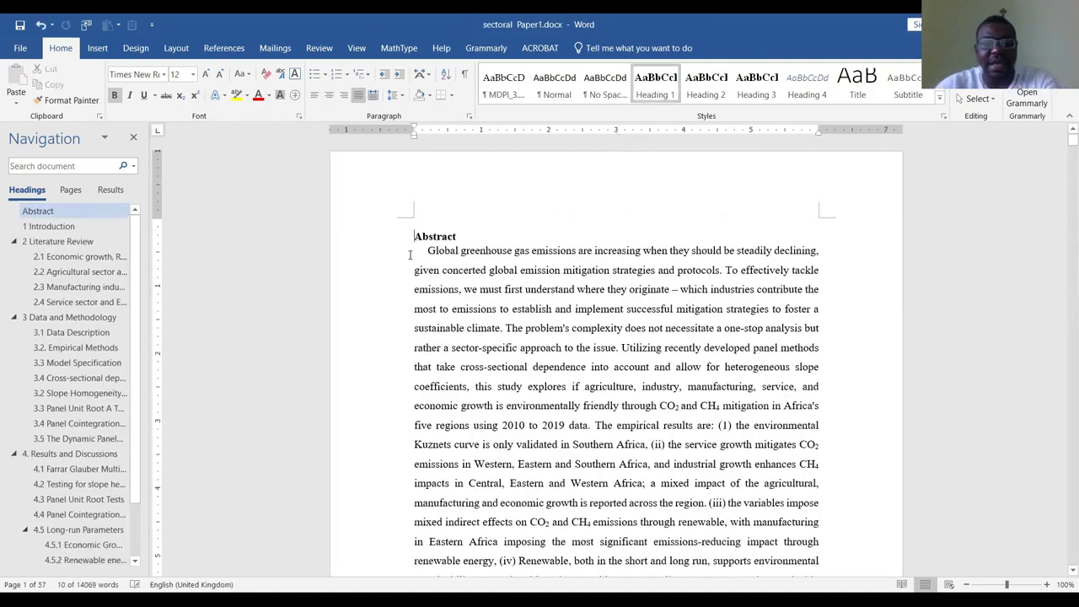
scroll(454, 316, "down", 10)
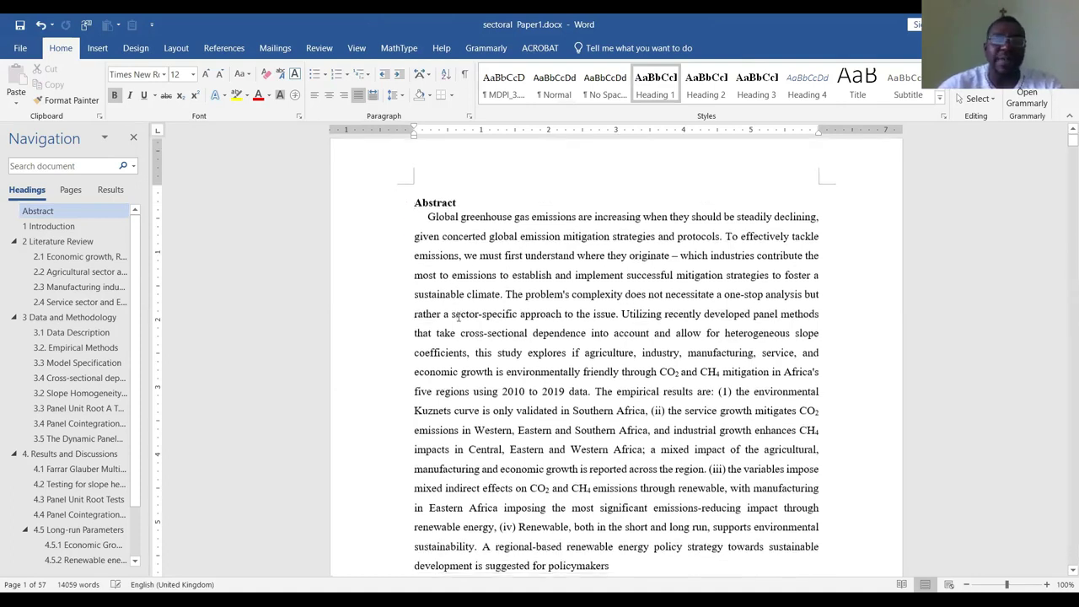
scroll(477, 320, "up", 6)
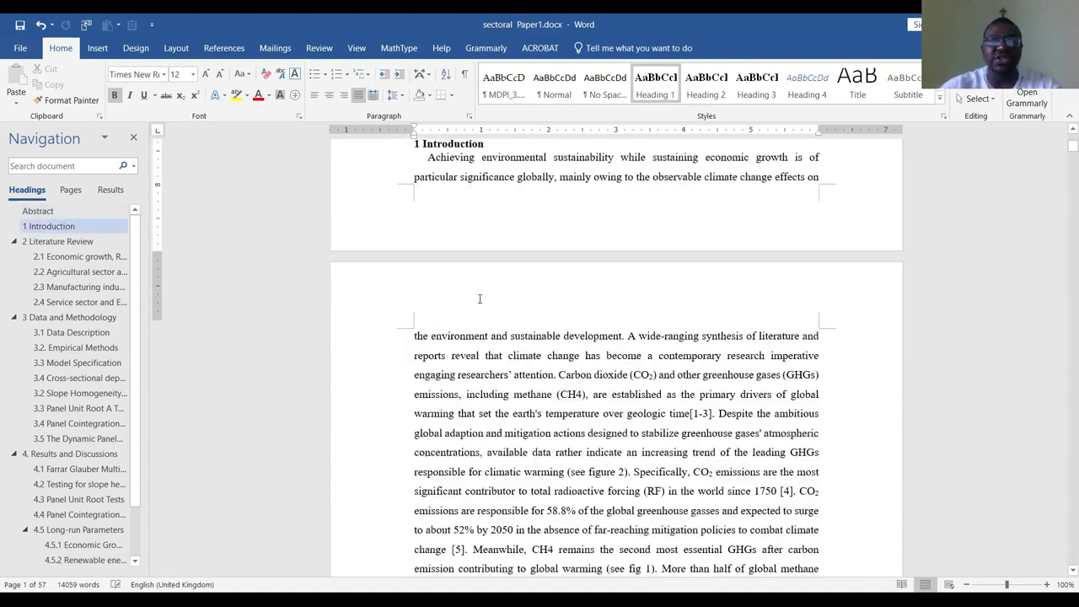
left_click(500, 212)
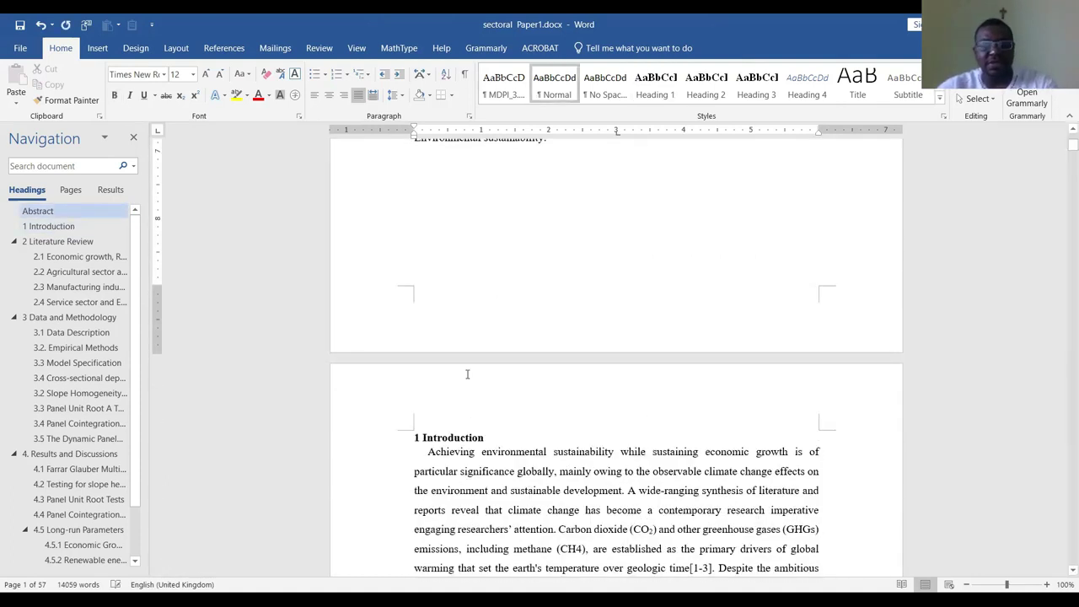
Add "Chapter" before the number in the Introduction heading so it reads "Chapter 1 Introduction"
left_click(416, 437)
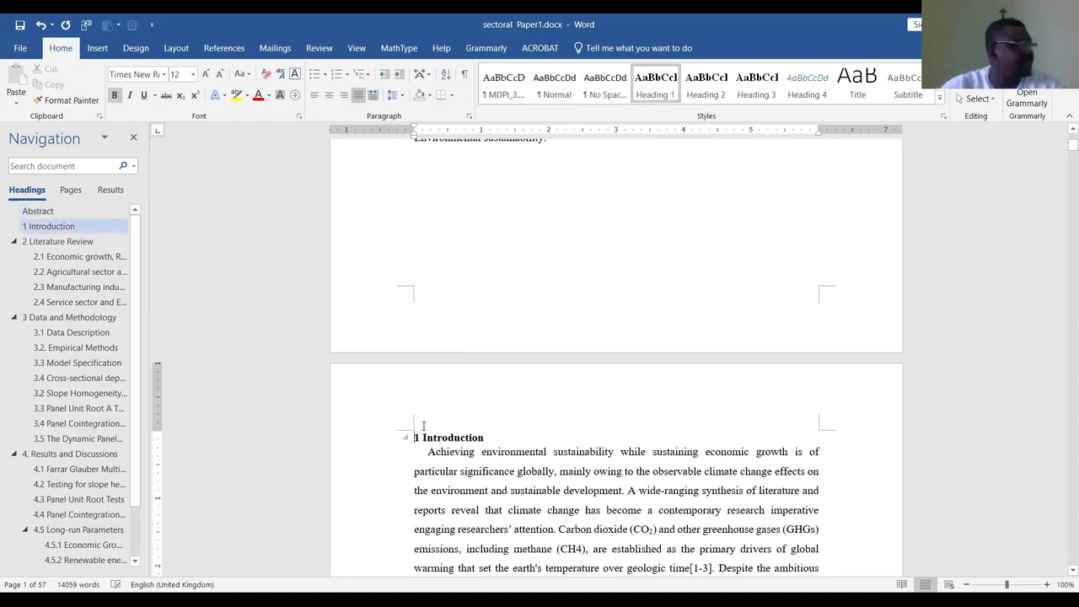
type("Chap")
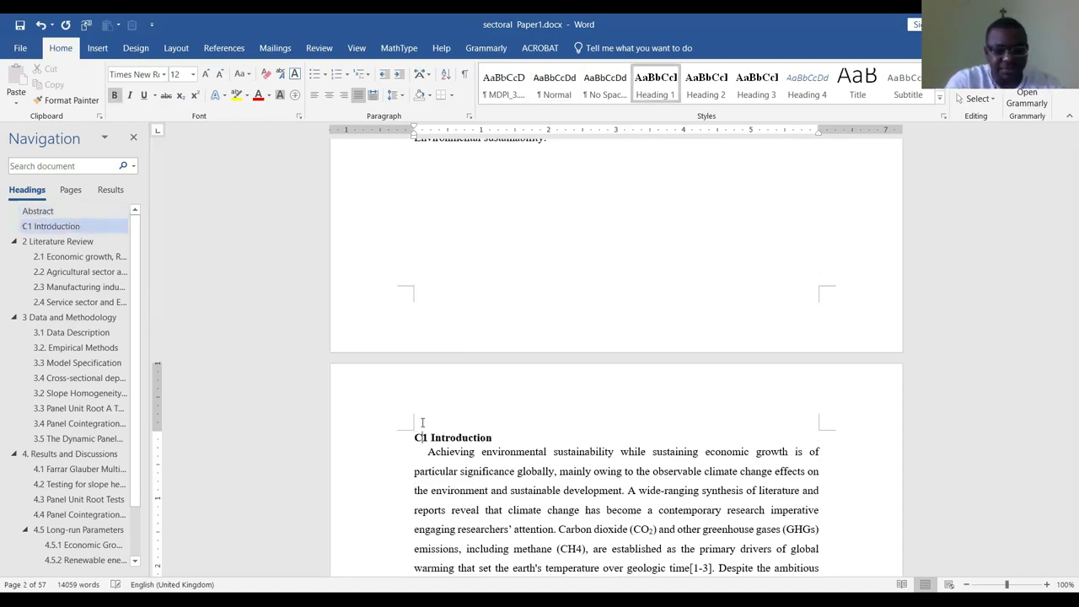
type("ter")
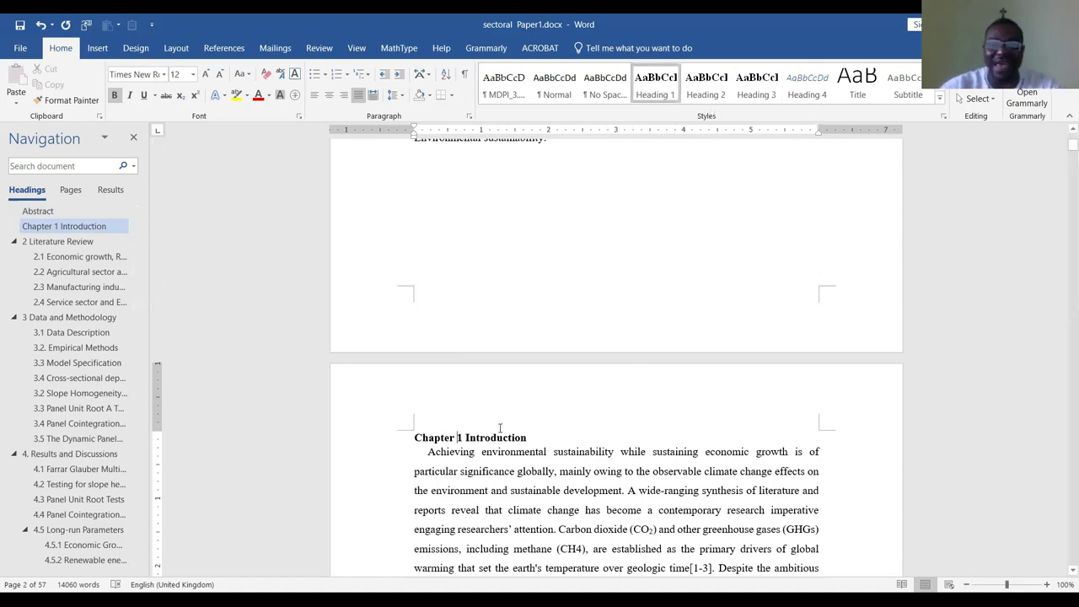
Highlight the Chapter 1 Introduction heading, review the Heading 1 style definition, and close it without changes
left_click_drag(415, 438, 510, 438)
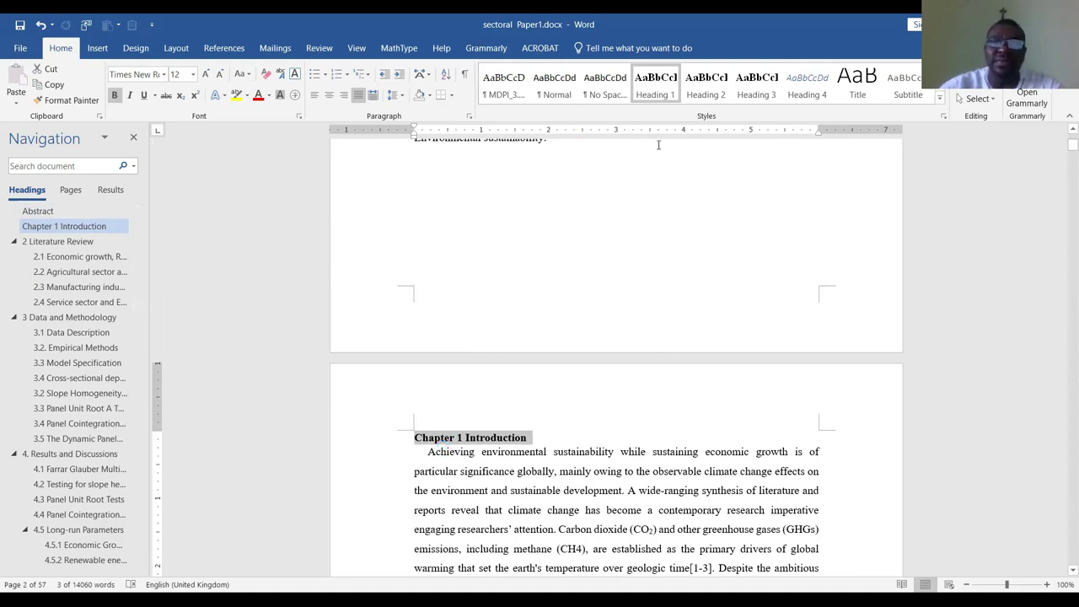
left_click(655, 207)
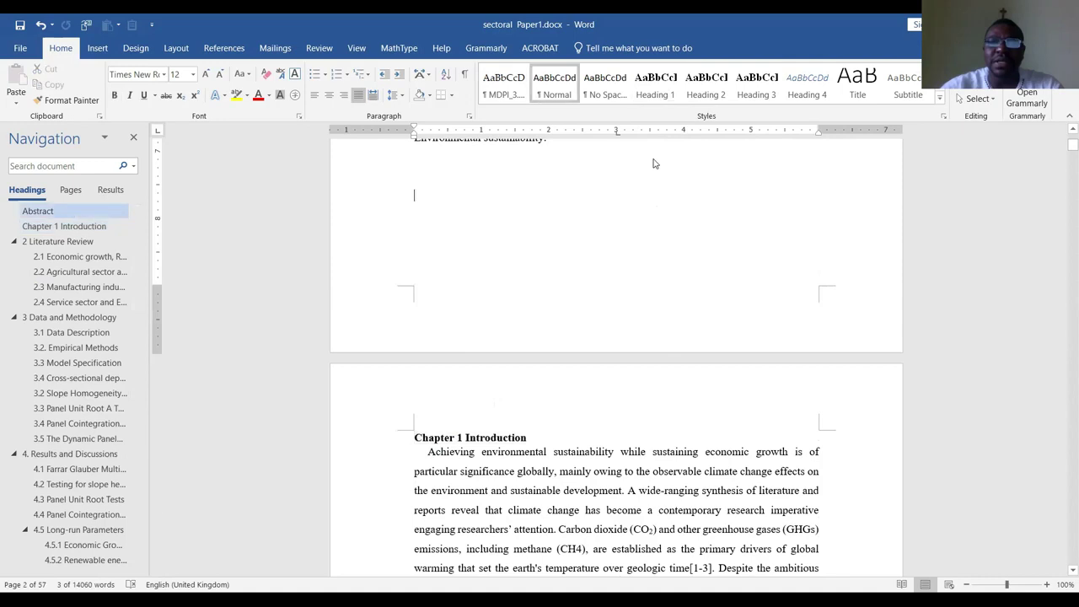
right_click(661, 102)
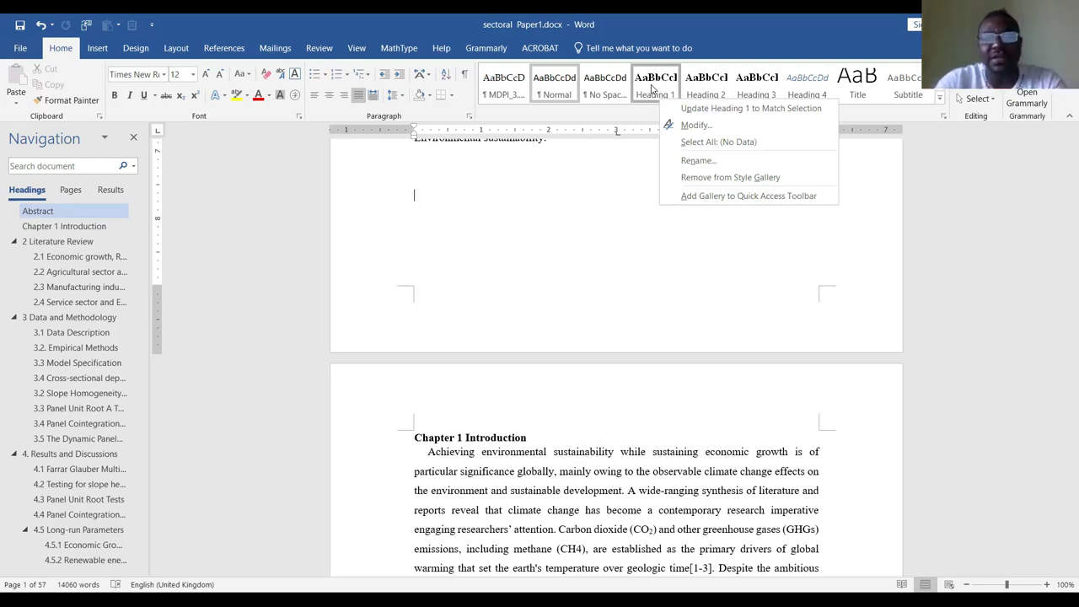
left_click(700, 125)
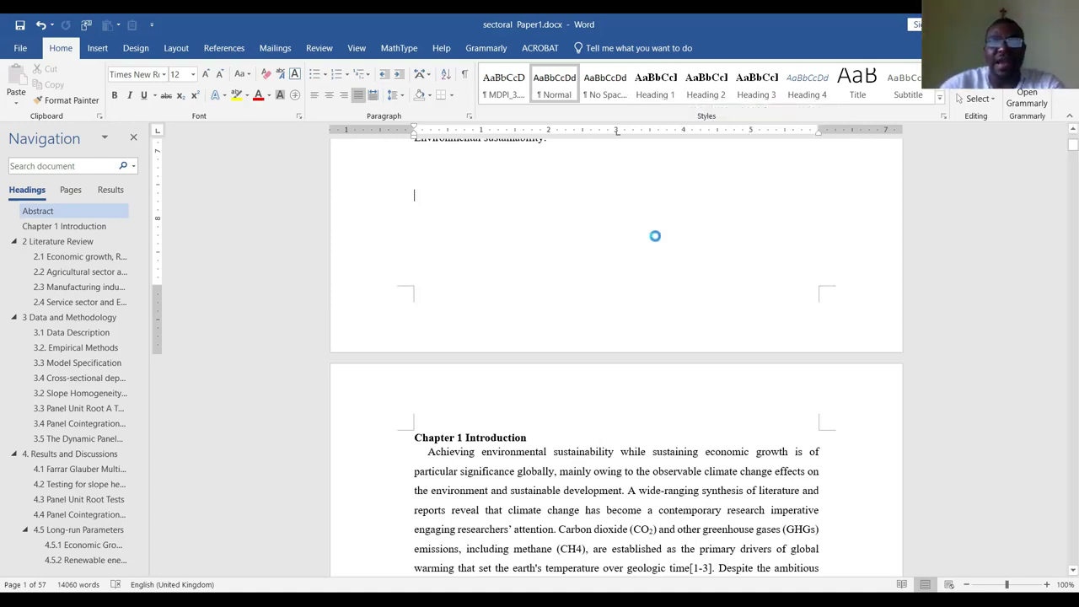
left_click_drag(325, 167, 589, 131)
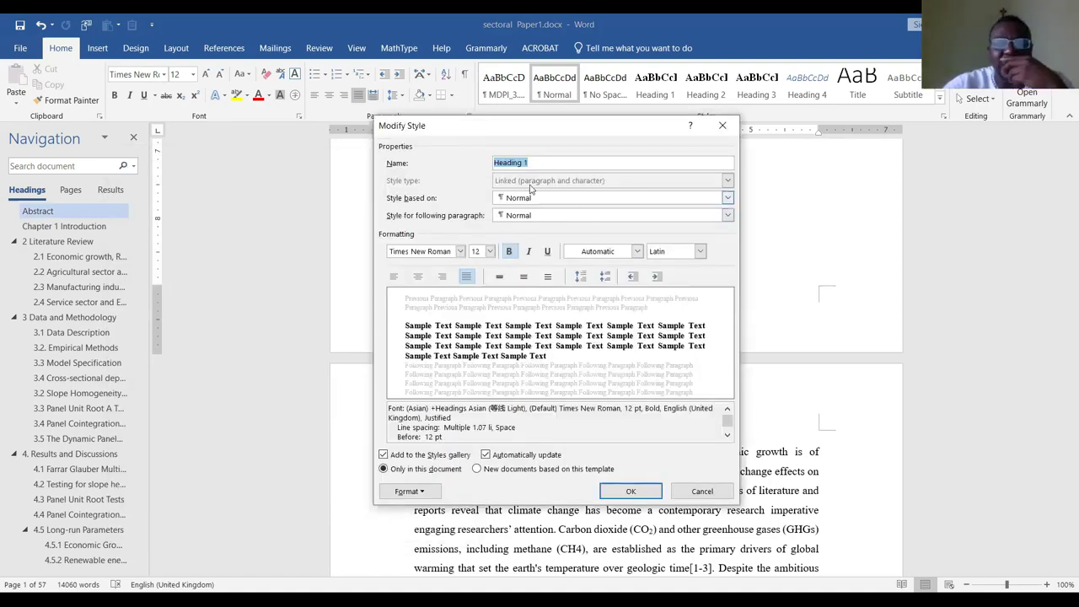
left_click(723, 126)
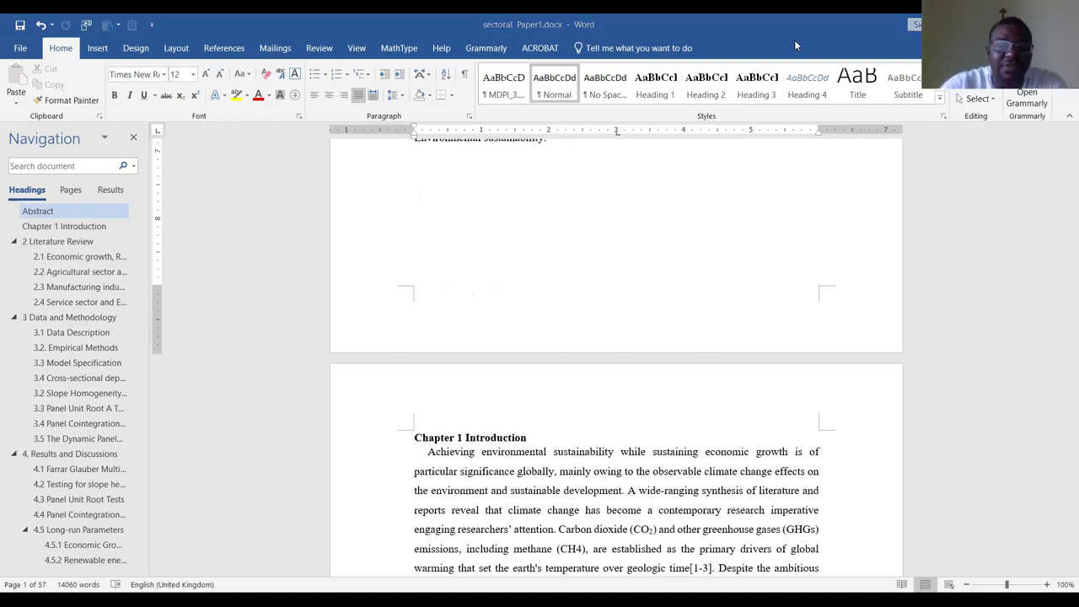
Switch to the thesis template, highlight its Chapter 1 First Level Heading line, and return to sectoral Paper1.docx
key("alt+Tab")
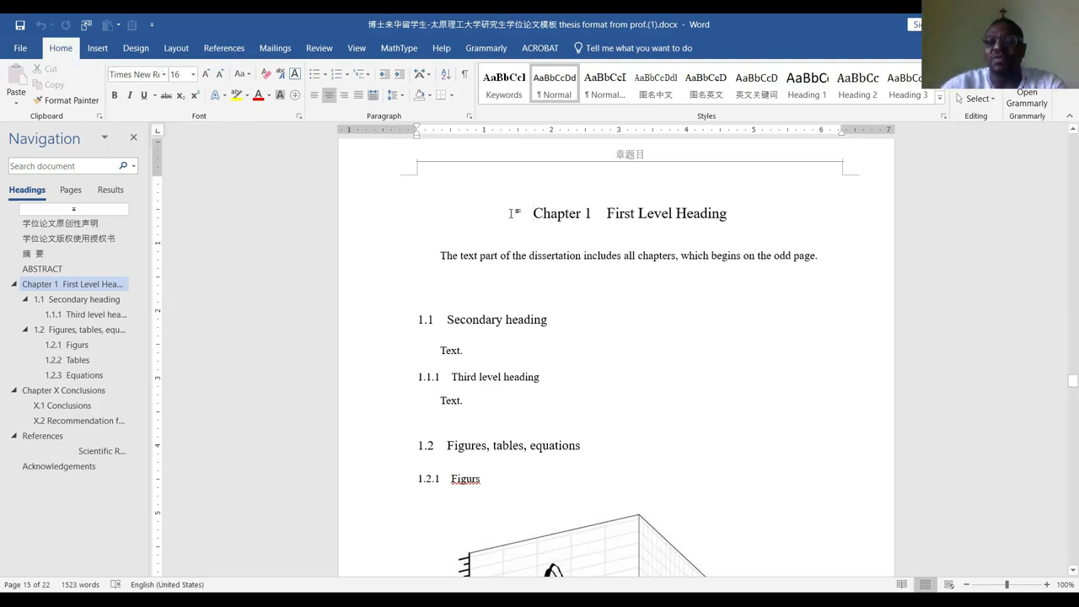
left_click_drag(515, 213, 742, 212)
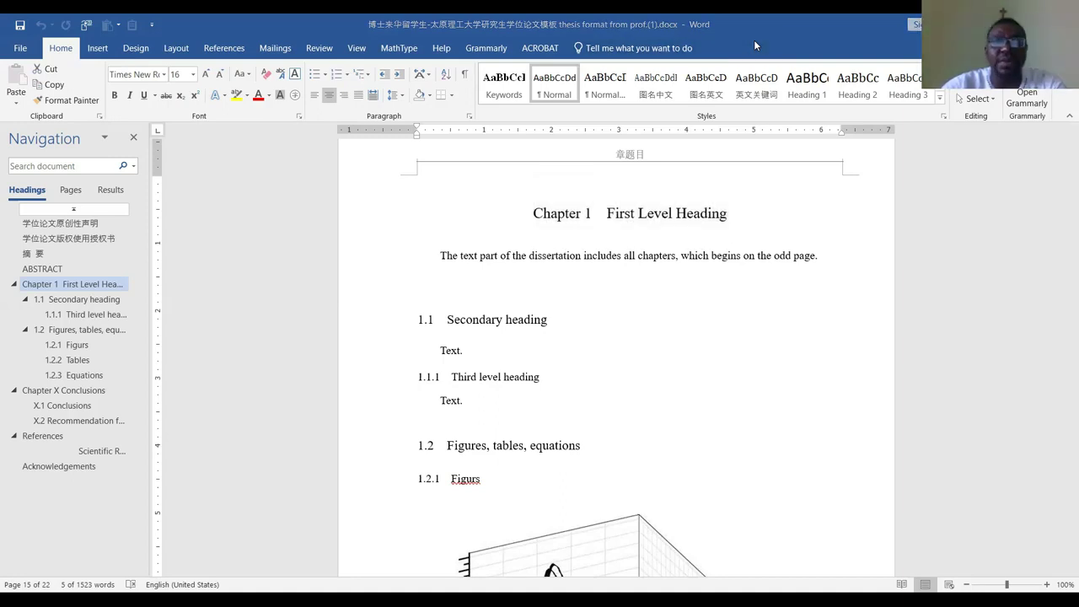
key("alt+Tab")
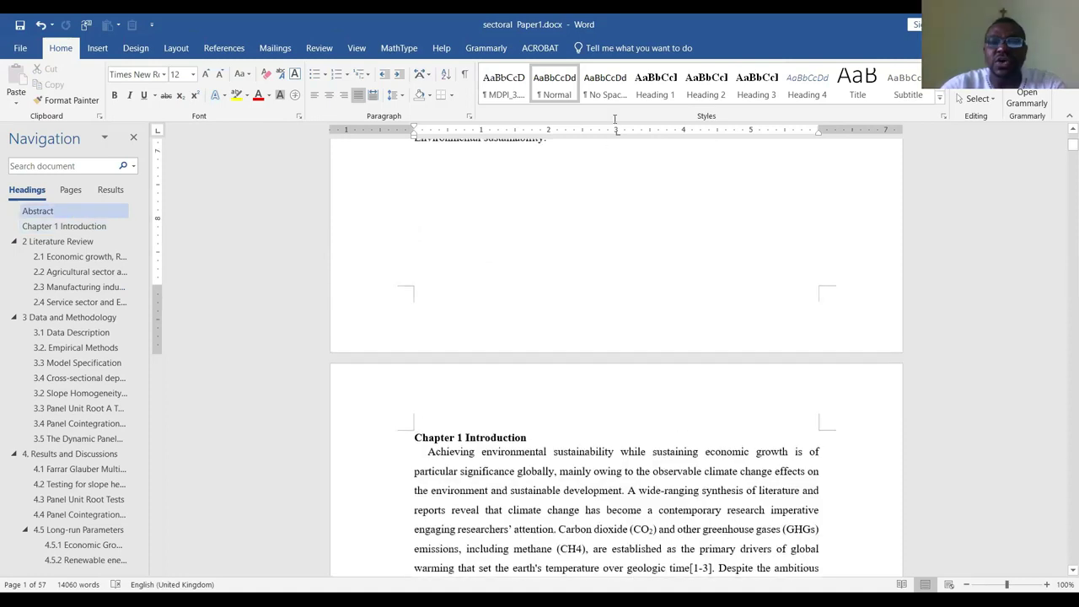
Modify the Heading 1 style of the Chapter 1 Introduction heading to a 16 pt font size and centered alignment
left_click(657, 92)
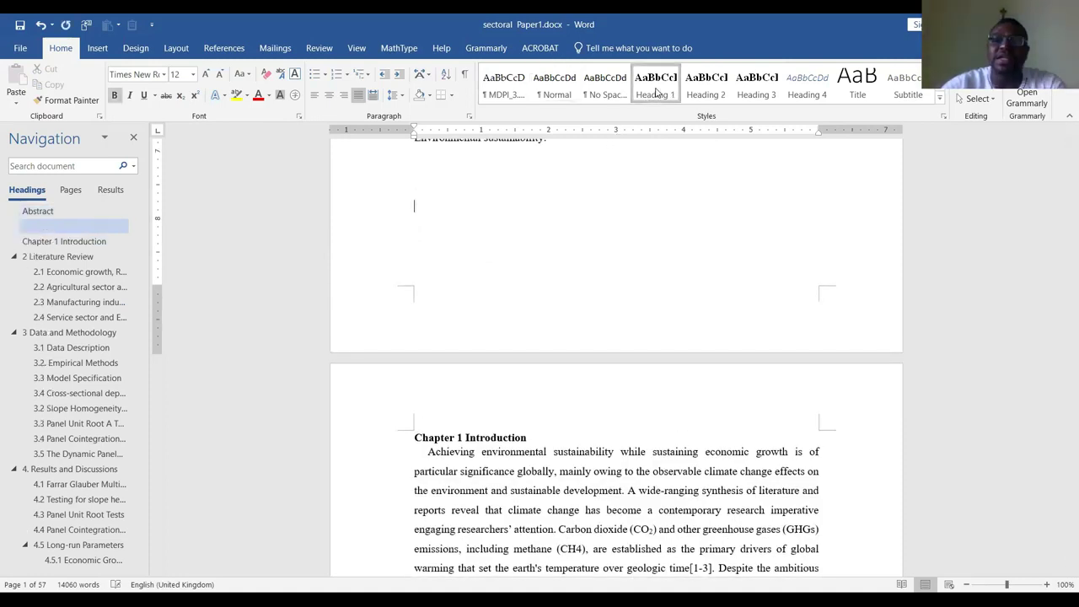
right_click(656, 92)
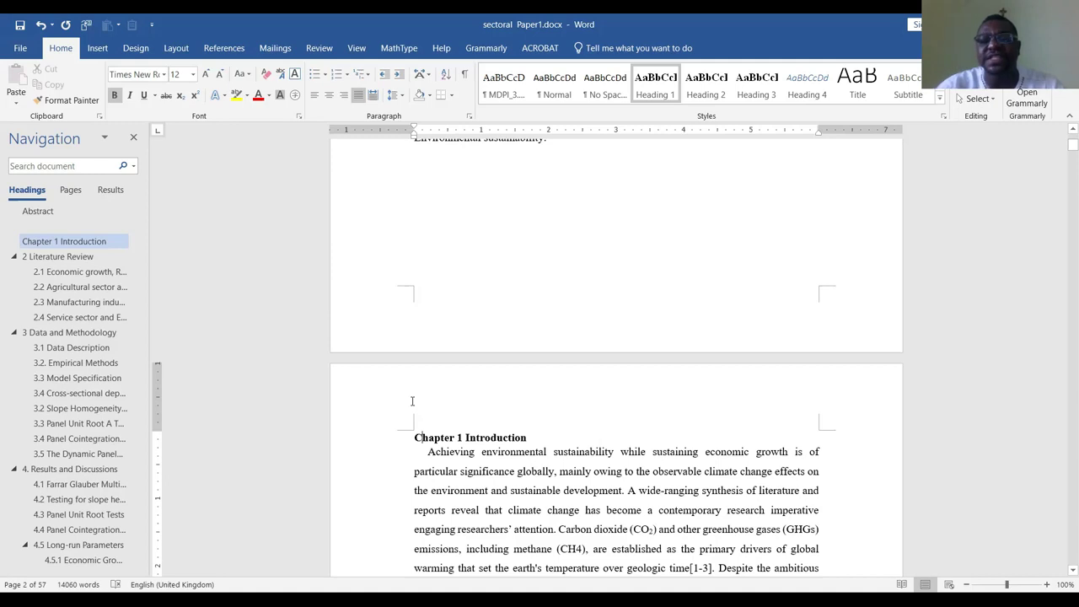
scroll(412, 400, "up", 1)
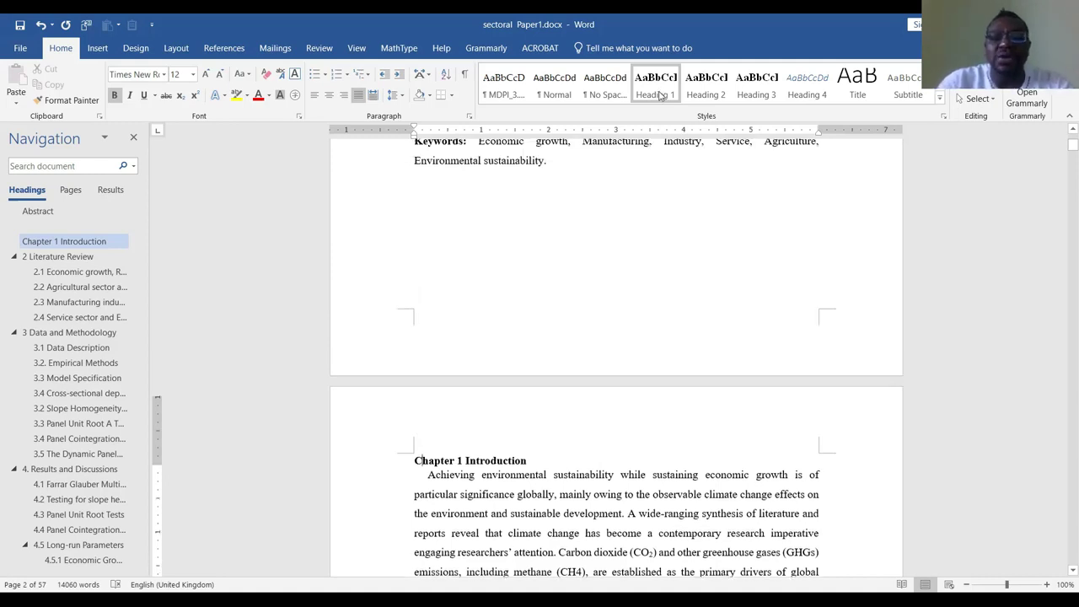
right_click(663, 93)
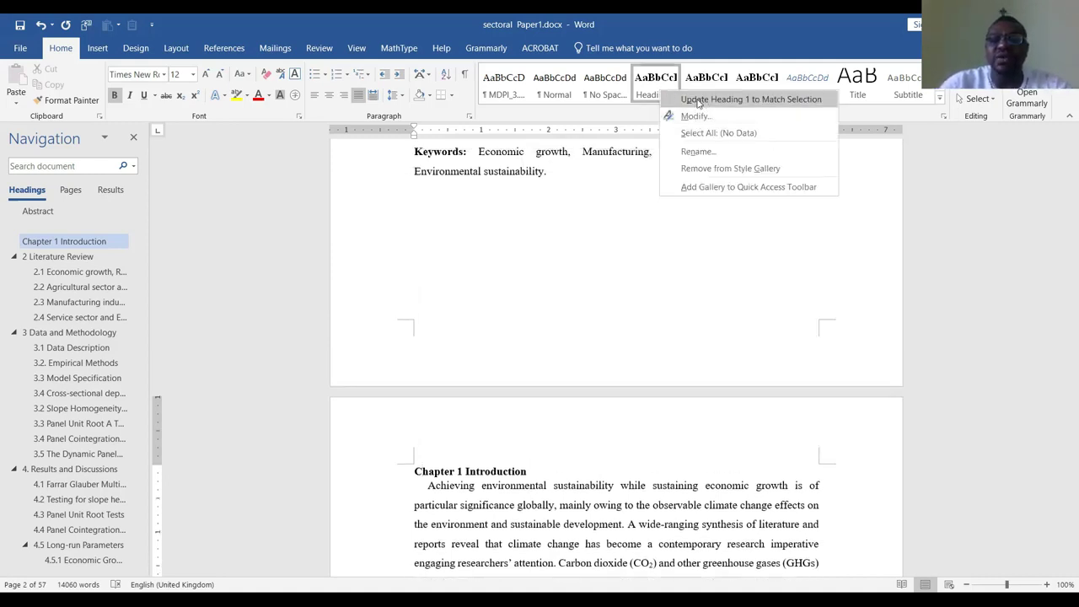
left_click(696, 117)
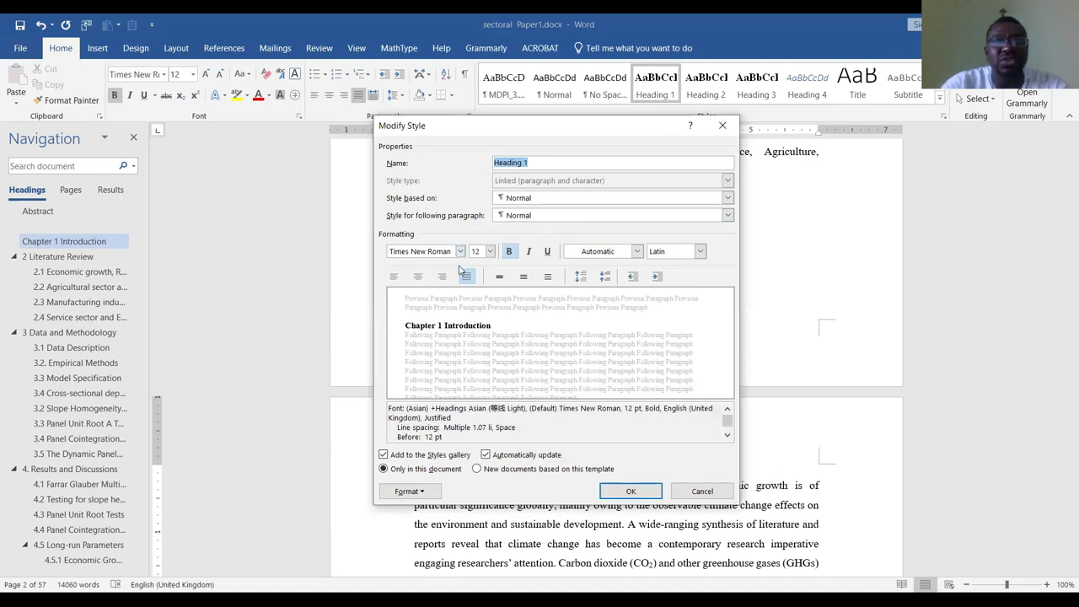
left_click(489, 252)
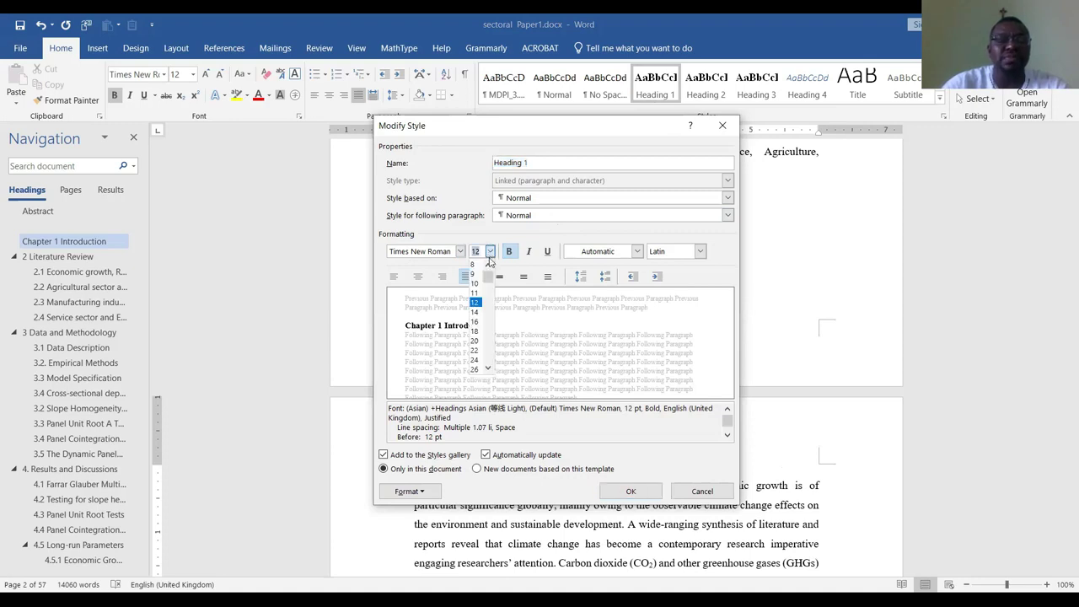
left_click(474, 331)
left_click(481, 251)
type("16")
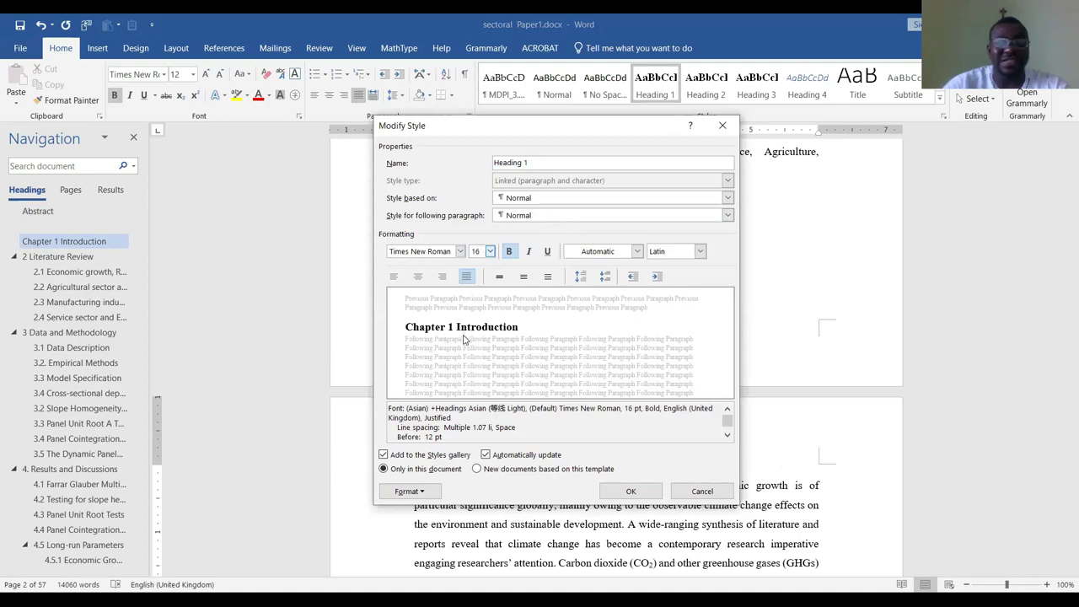
left_click(442, 277)
left_click(418, 279)
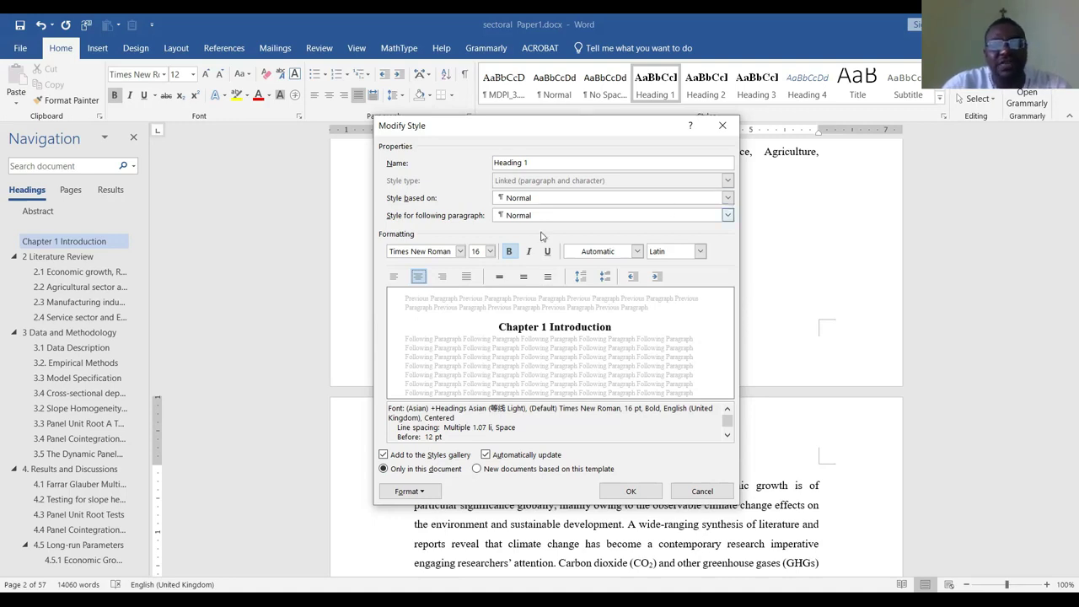
In the Heading 1 style's paragraph format, set the spacing to 24 pt before and 18 pt after
left_click(410, 492)
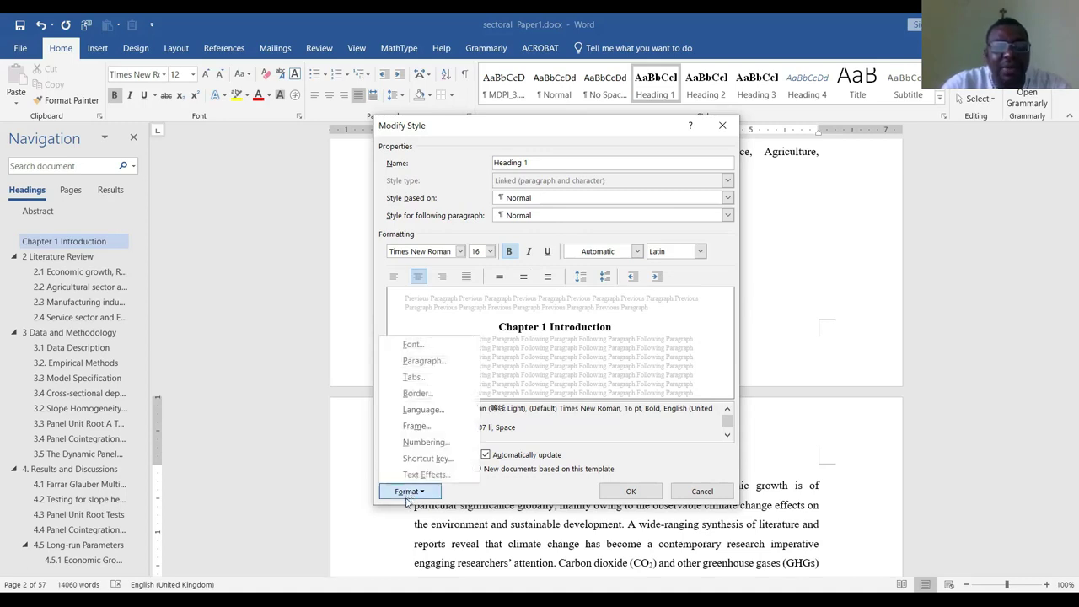
left_click(424, 361)
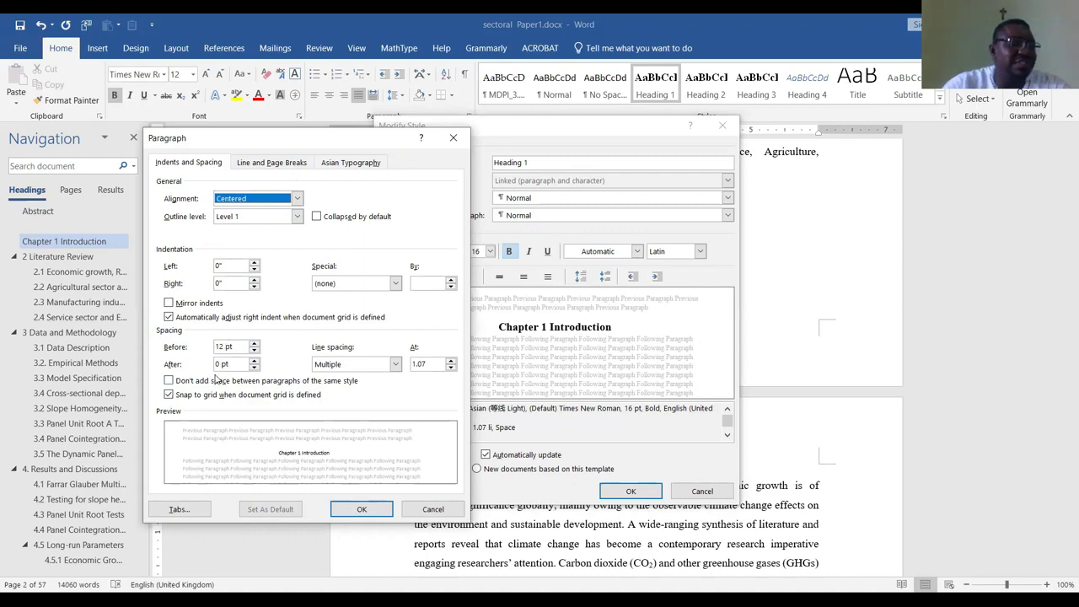
left_click(254, 344)
left_click(254, 344)
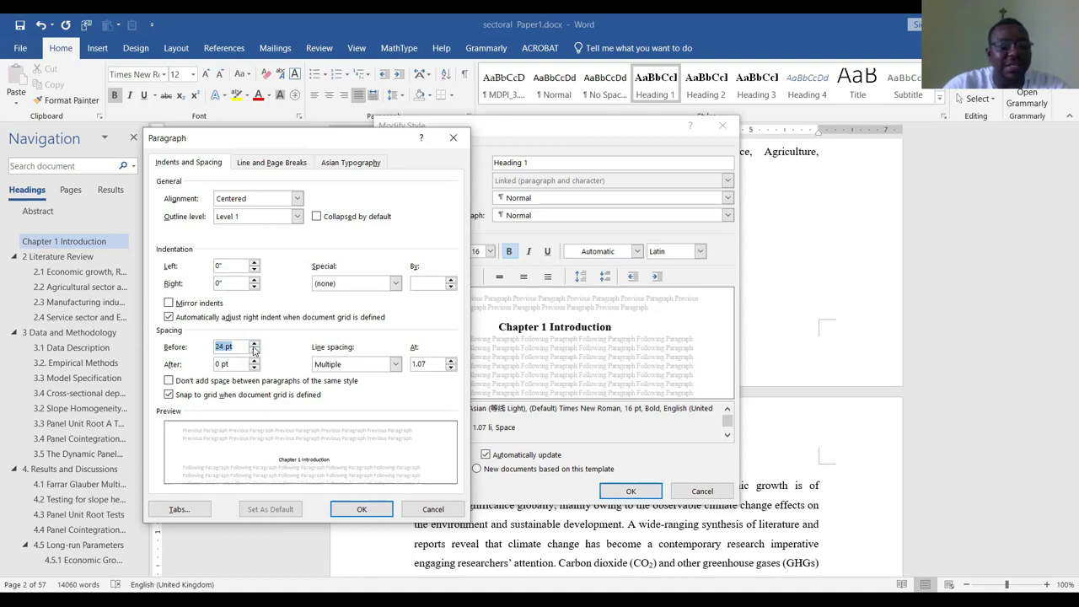
left_click(253, 360)
left_click(254, 360)
left_click(254, 360)
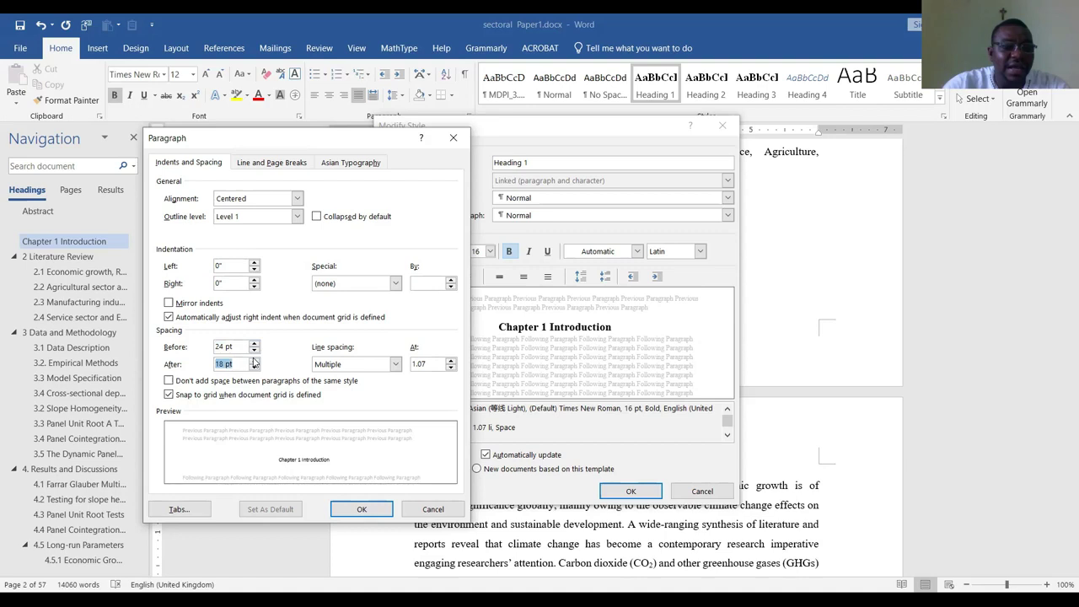
Set the Heading 1 style's line spacing to Single, keep automatic updating enabled, and apply the style changes
left_click(394, 364)
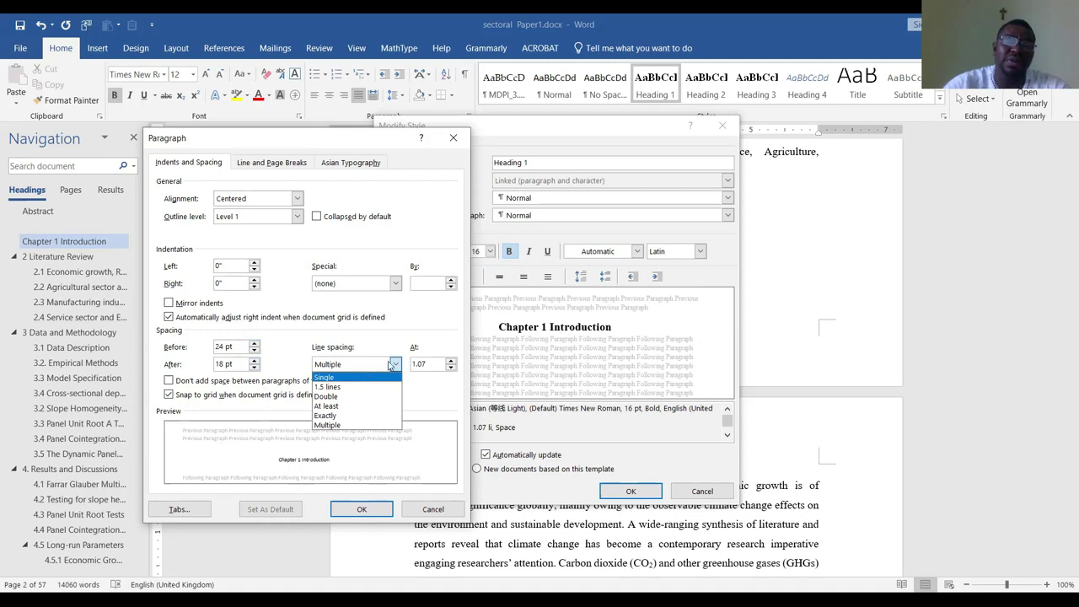
left_click(368, 379)
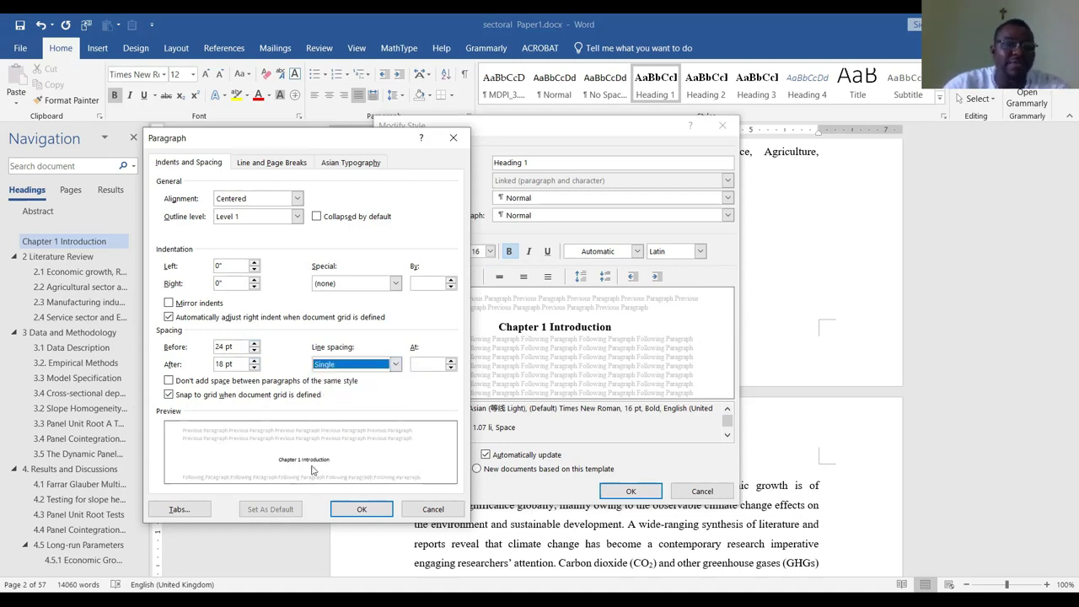
left_click(361, 512)
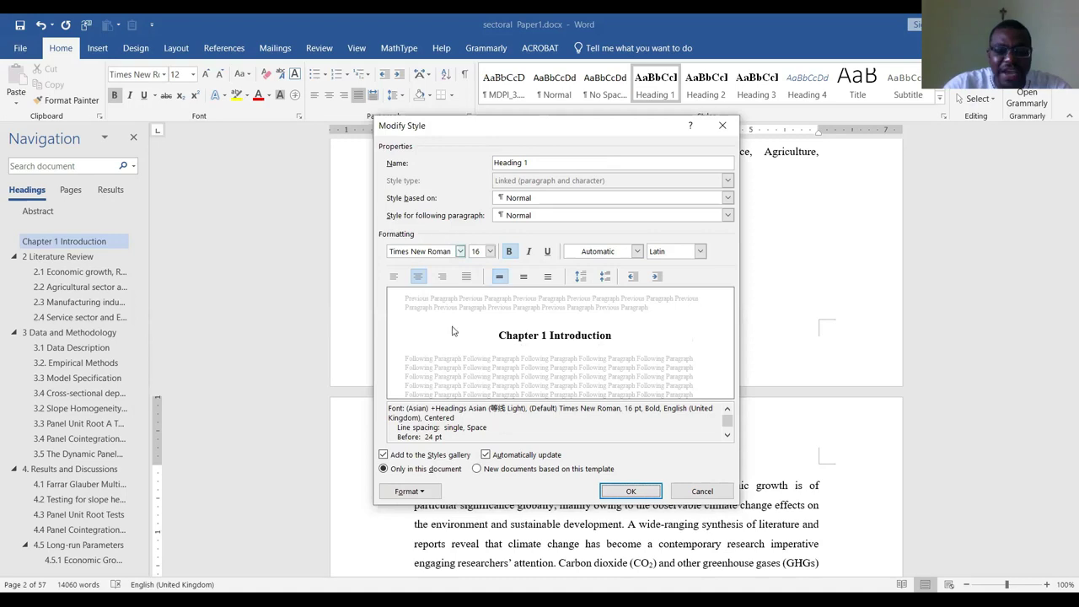
left_click(486, 455)
left_click(486, 455)
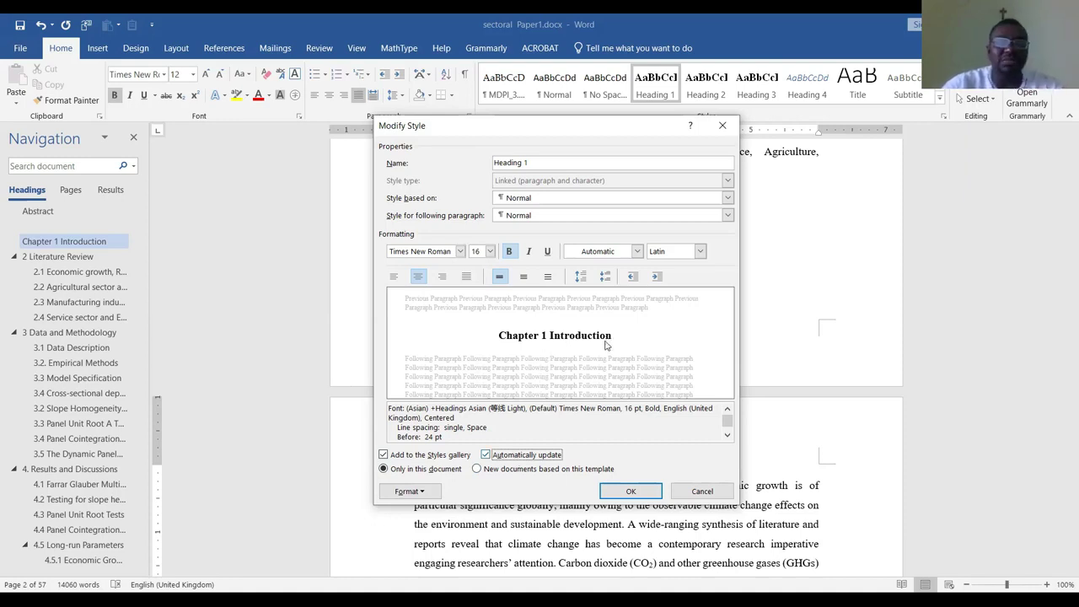
left_click(631, 493)
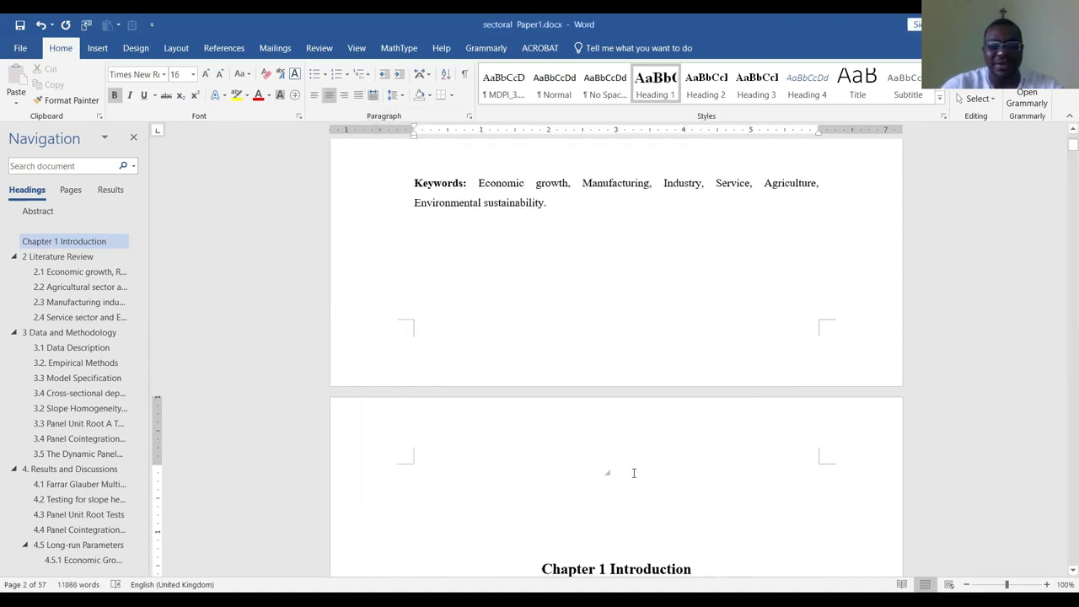
Delete the empty heading paragraph above the Chapter 1 Introduction title
scroll(633, 472, "down", 3)
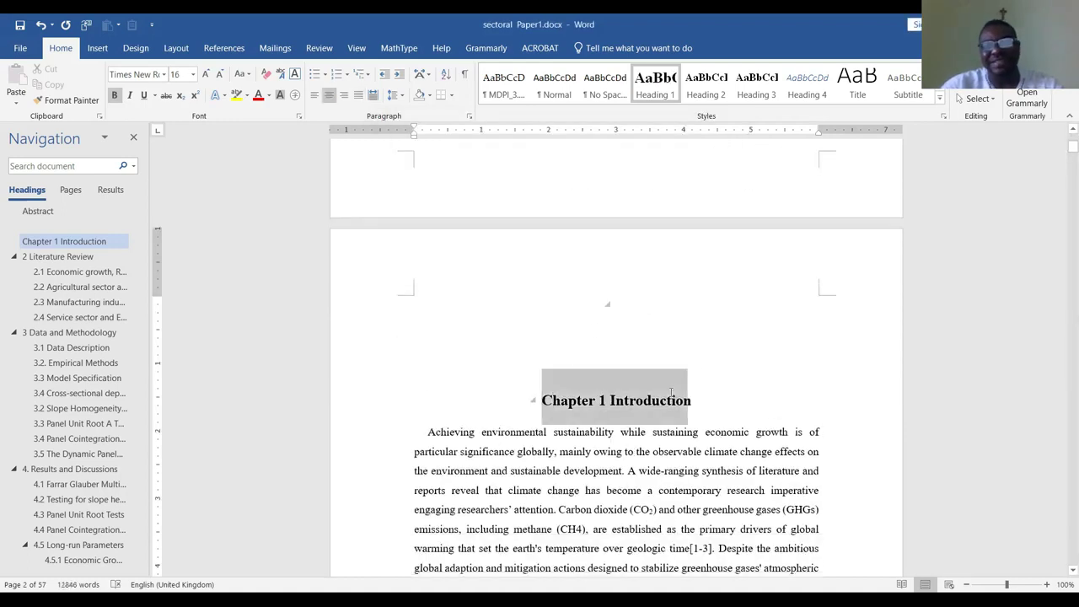
triple_click(577, 397)
left_click(604, 342)
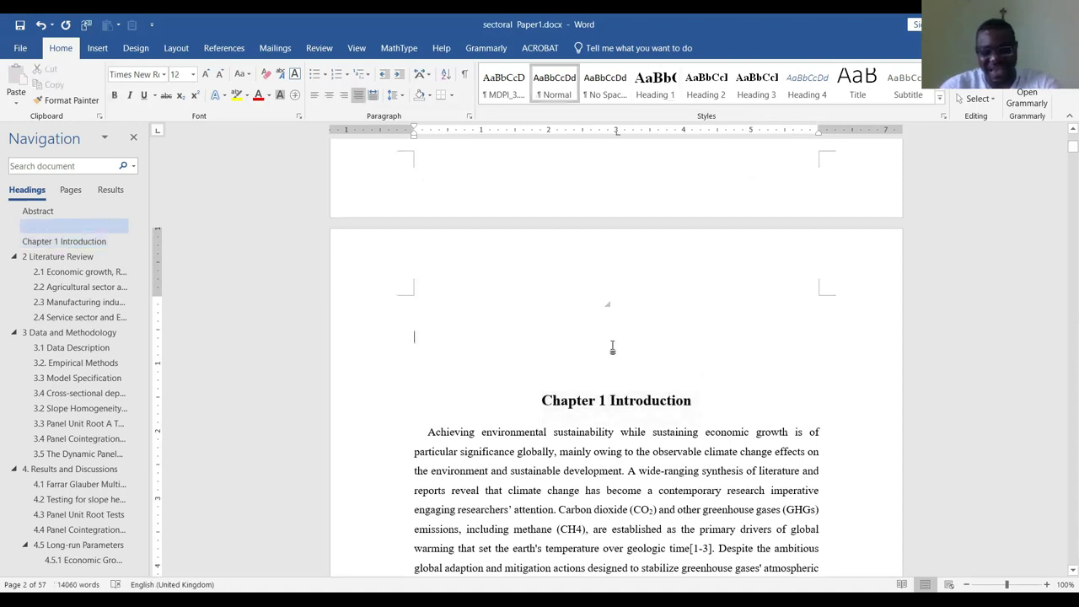
key("BackSpace")
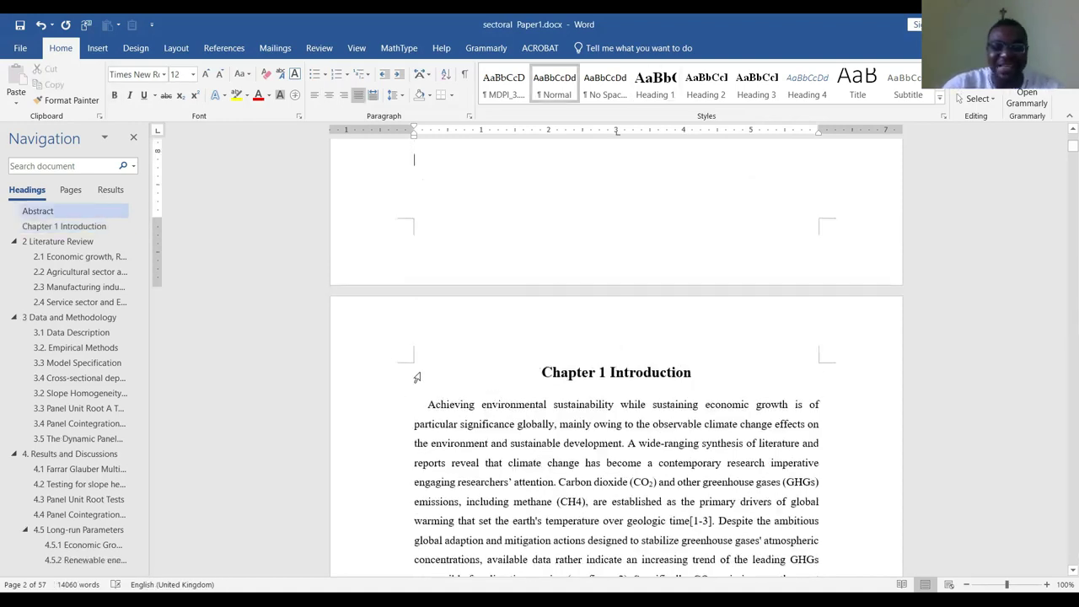
Examine the updated Heading 1 formatting on the Abstract and Chapter 1 Introduction titles, highlighting each one
left_click_drag(569, 359, 776, 365)
scroll(778, 365, "up", 10)
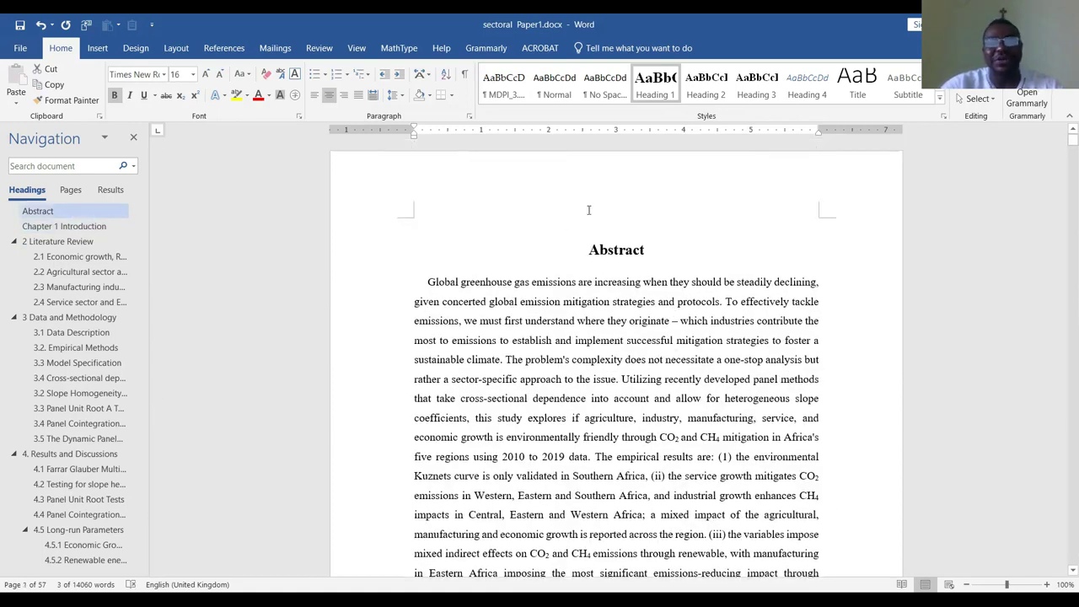
left_click(588, 210)
left_click_drag(410, 241, 755, 243)
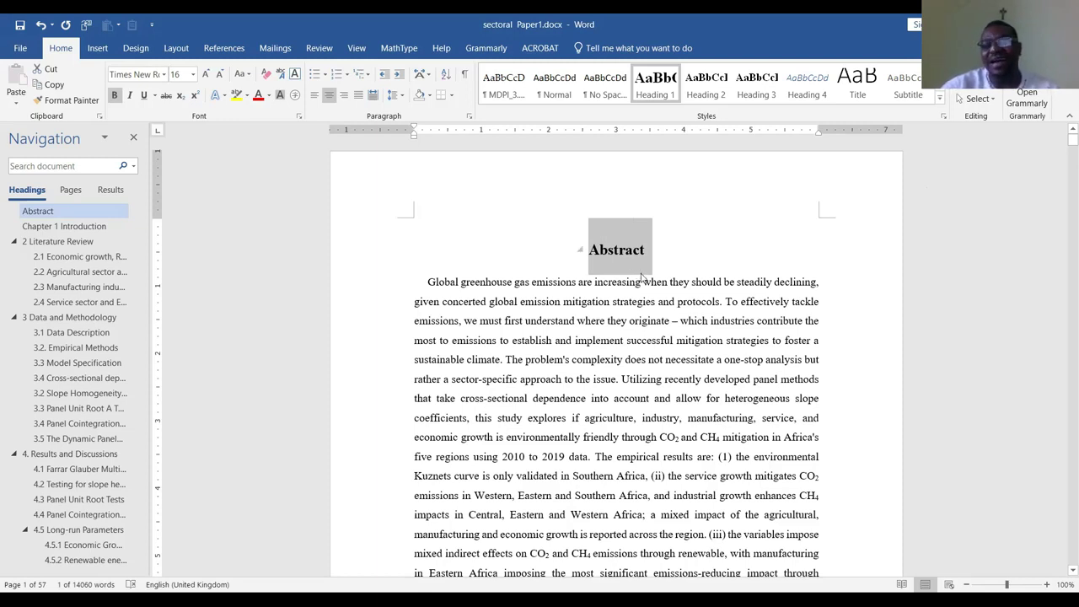
scroll(640, 278, "down", 1)
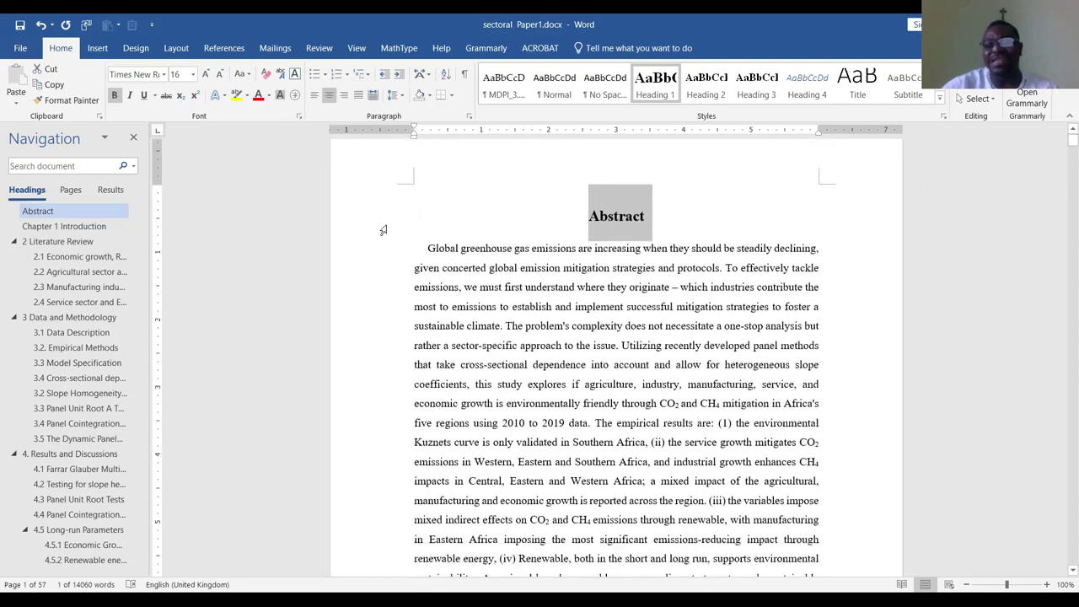
scroll(400, 297, "down", 2)
scroll(400, 298, "down", 15)
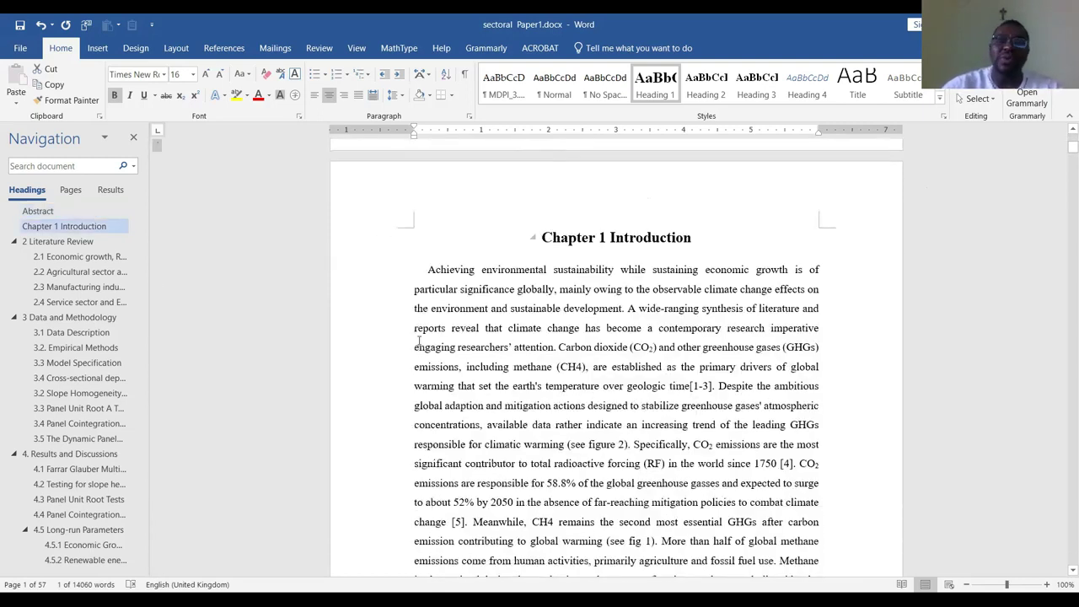
left_click_drag(446, 226, 780, 255)
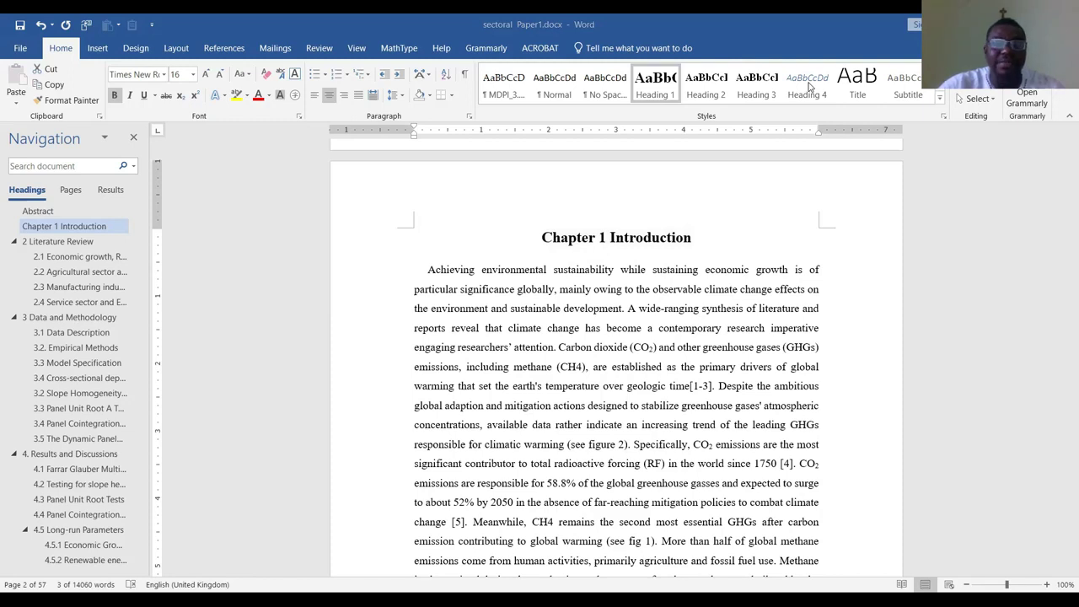
Switch to the thesis template, review the paragraph settings of the body text under Chapter 1, and return to sectoral Paper1.docx
key("alt+Tab")
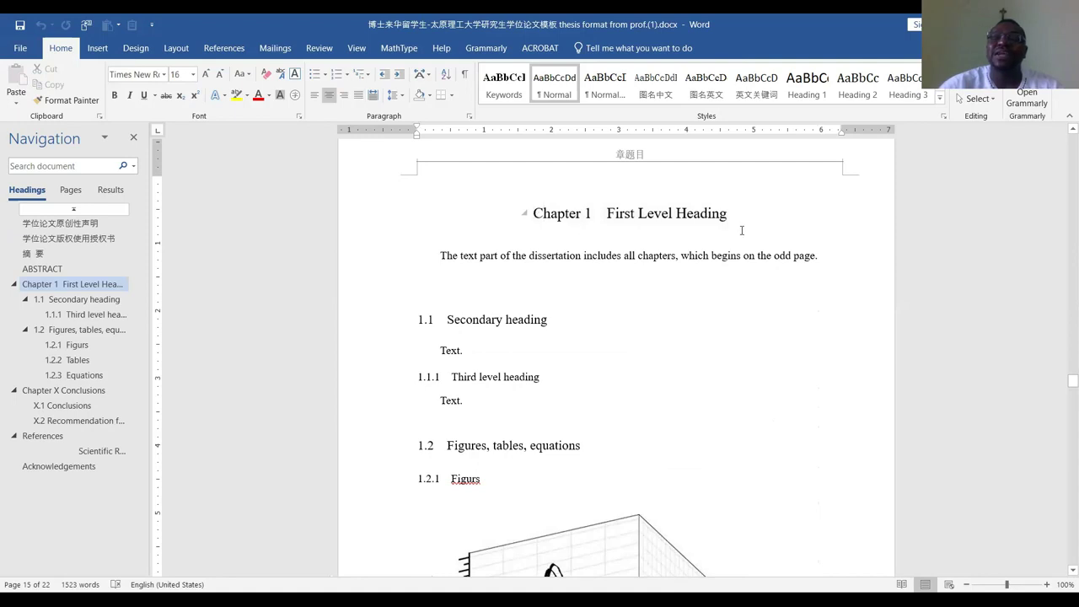
left_click(438, 256)
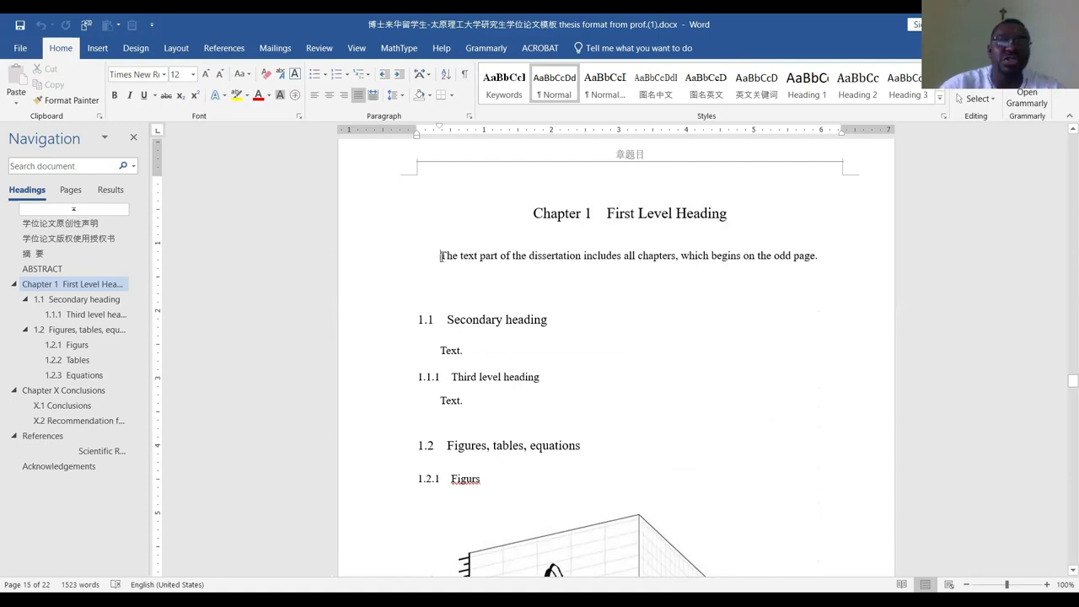
right_click(440, 256)
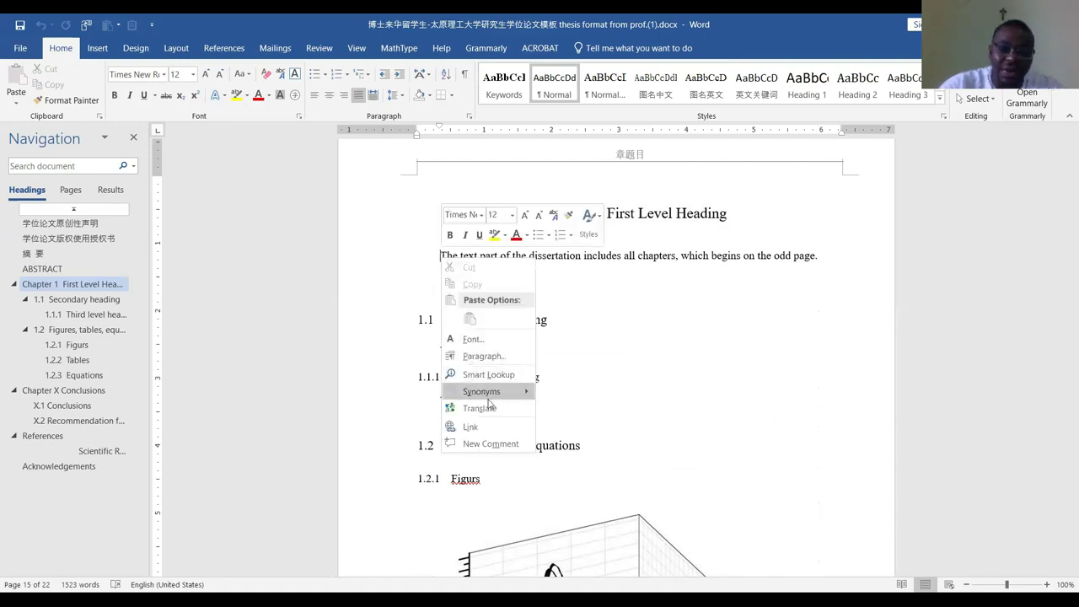
left_click(475, 351)
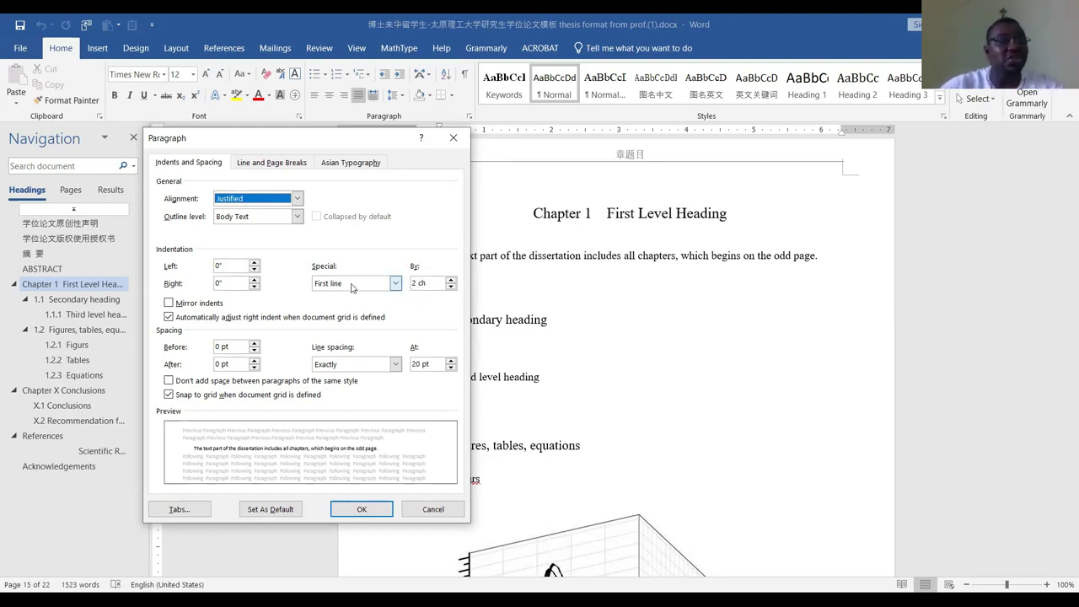
left_click(395, 283)
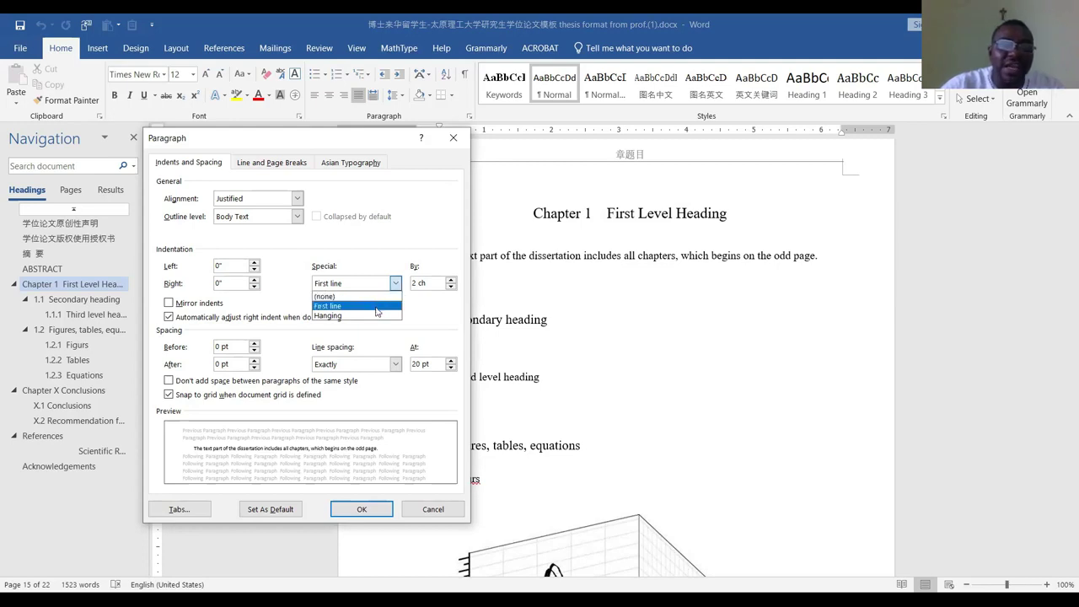
left_click(376, 307)
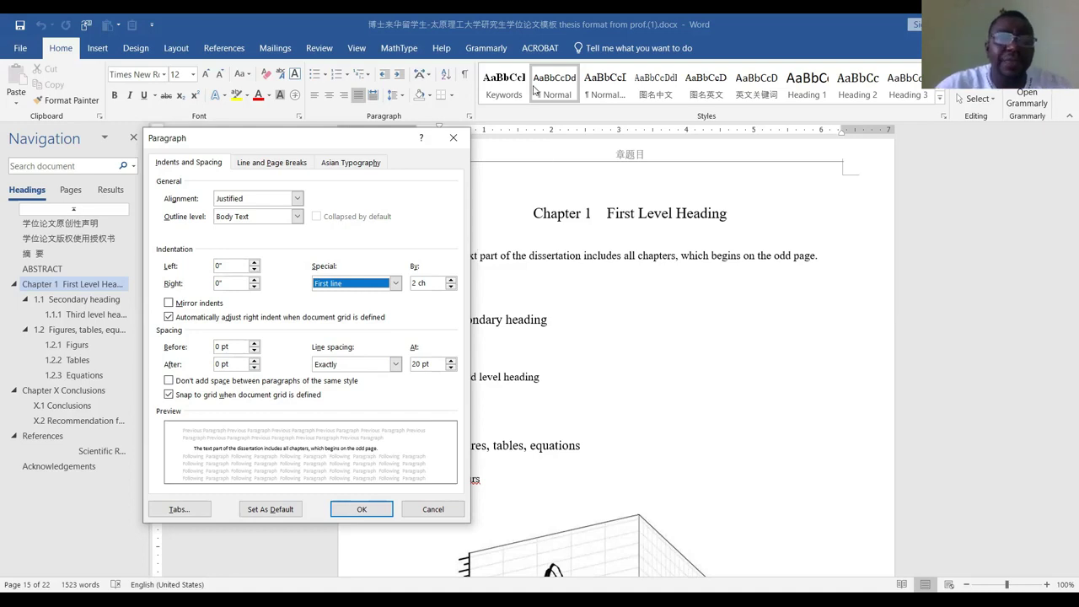
left_click(461, 145)
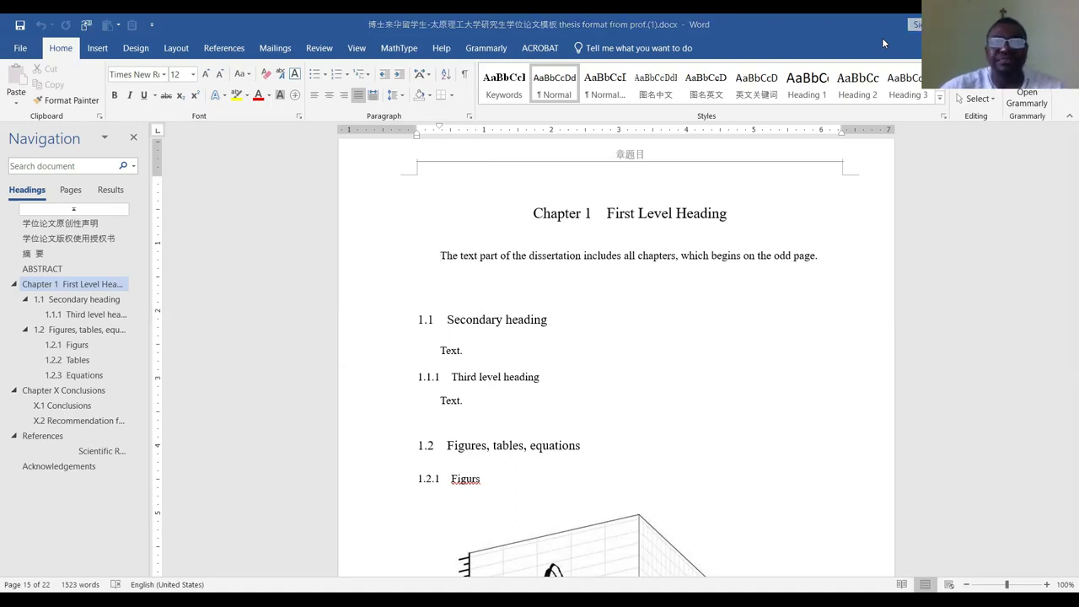
key("alt+Tab")
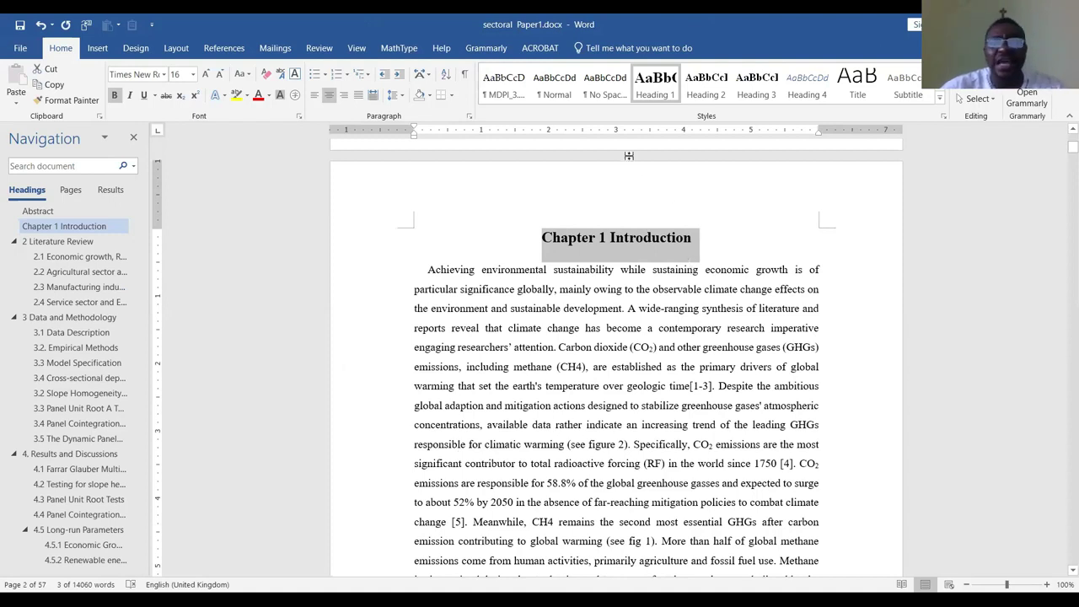
left_click(556, 93)
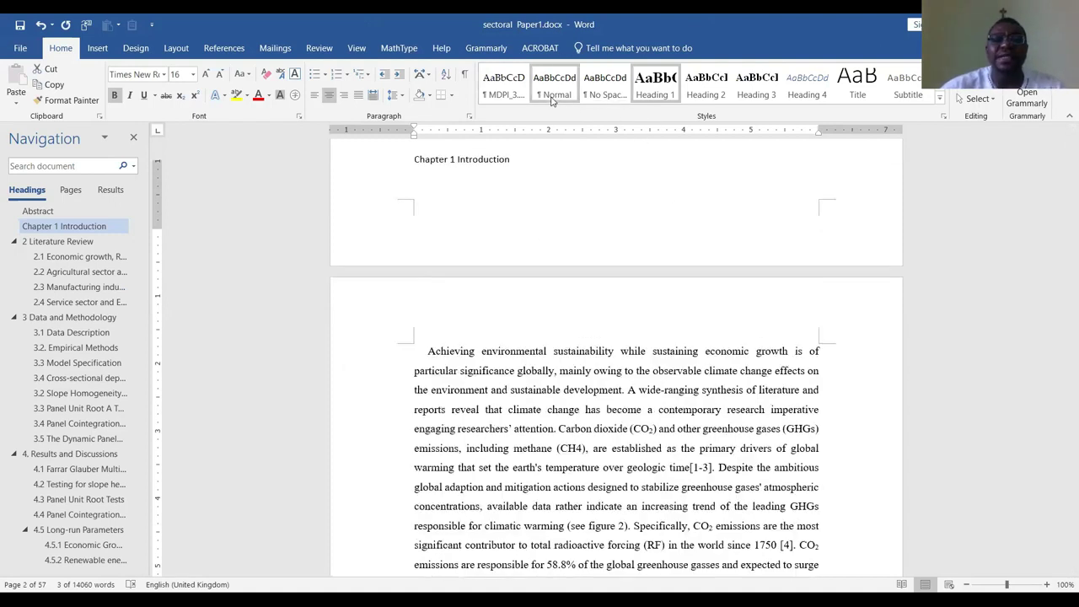
key("ctrl+z")
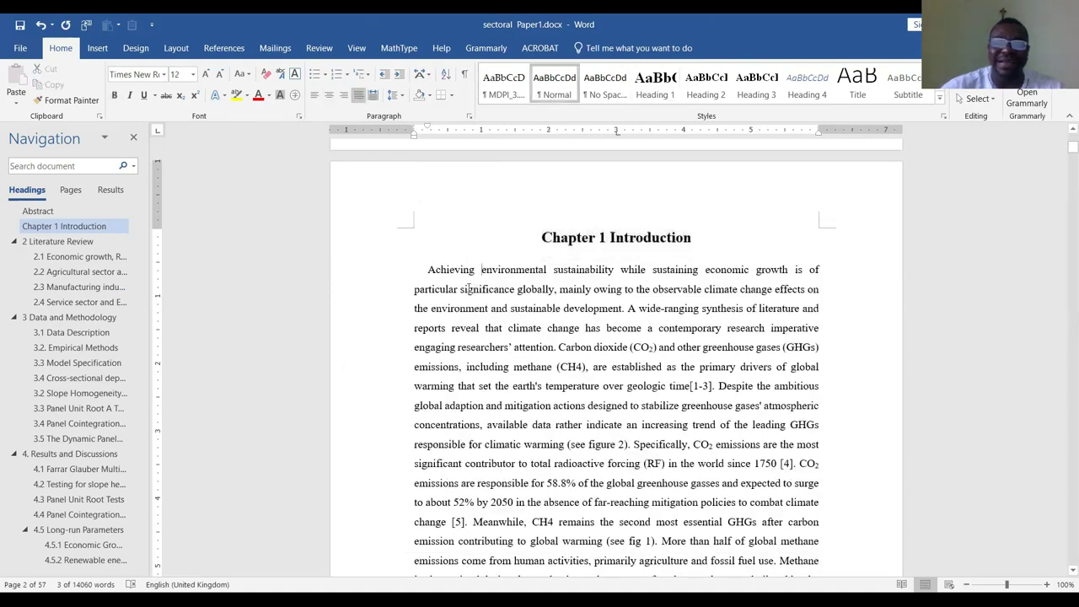
left_click_drag(426, 269, 512, 385)
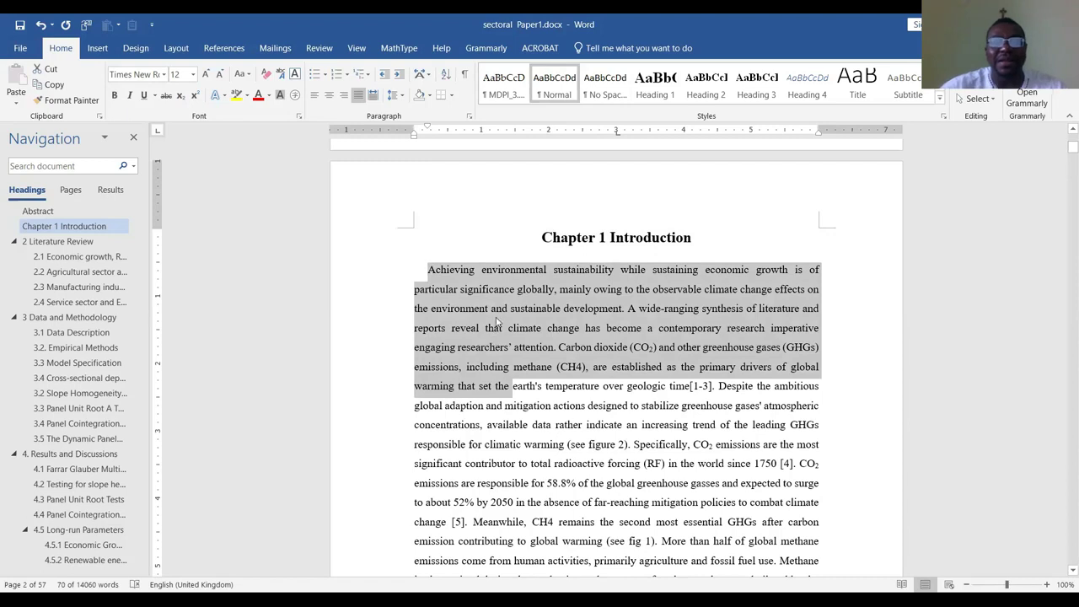
right_click(561, 88)
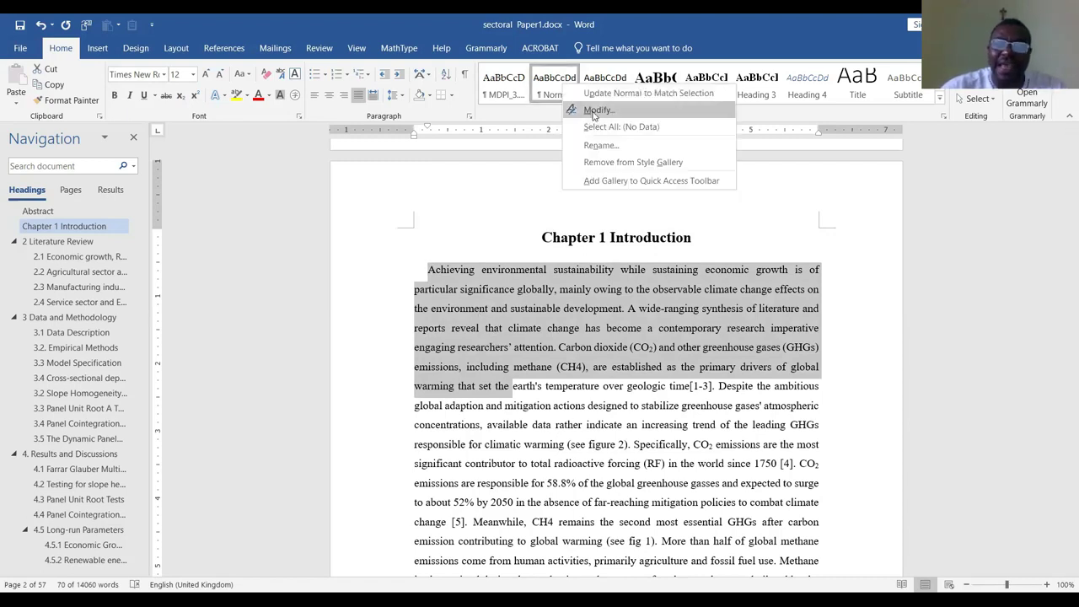
left_click(595, 110)
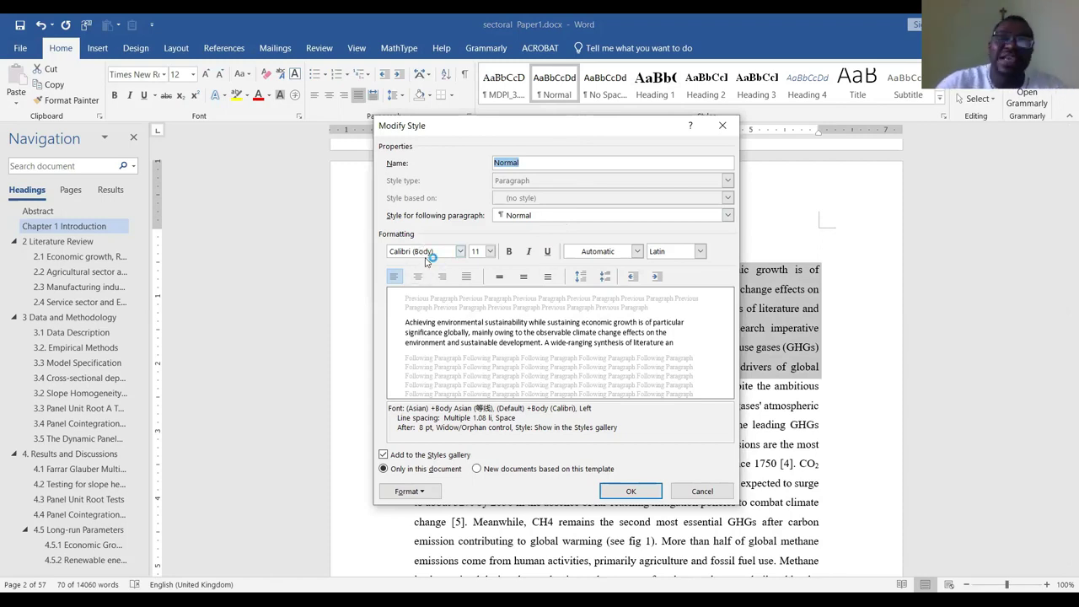
left_click(459, 251)
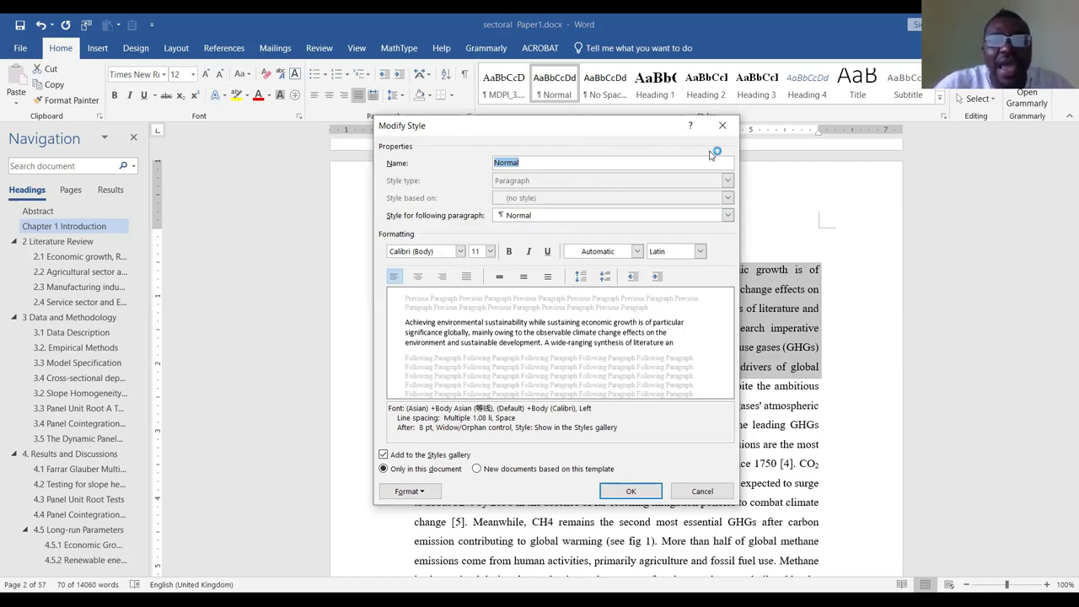
left_click(723, 125)
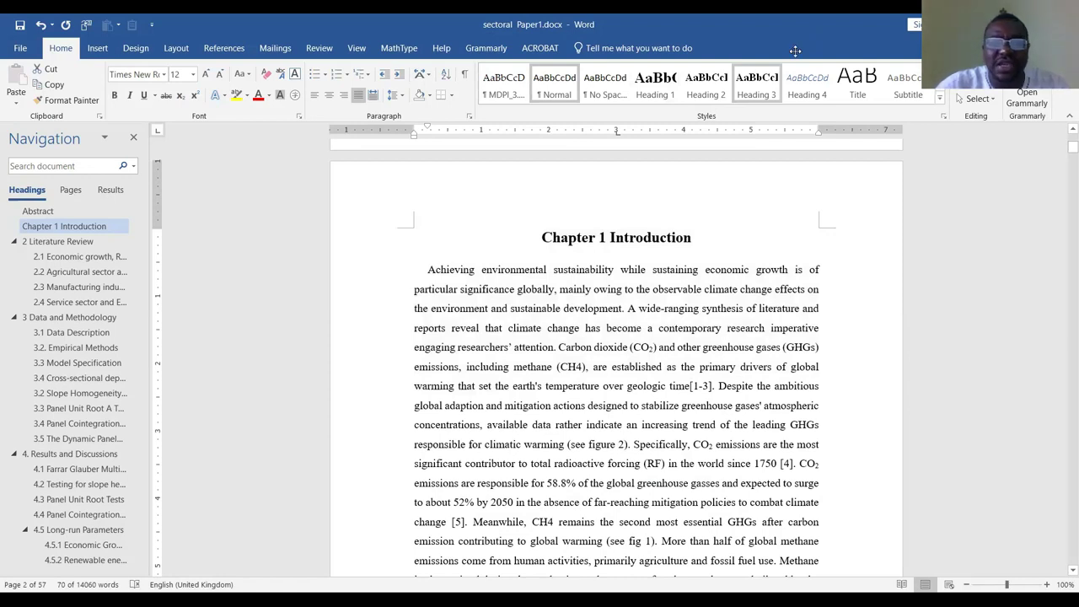
Switch to the thesis template, highlight the body sentence under the first level heading, and return to sectoral Paper1.docx
key("alt+Tab")
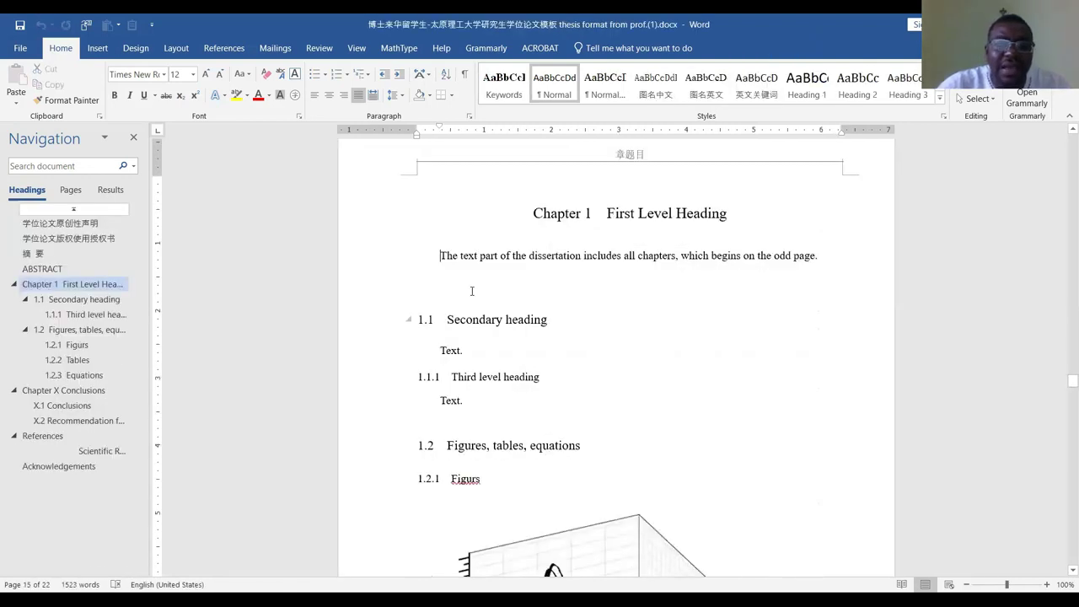
left_click_drag(440, 254, 861, 280)
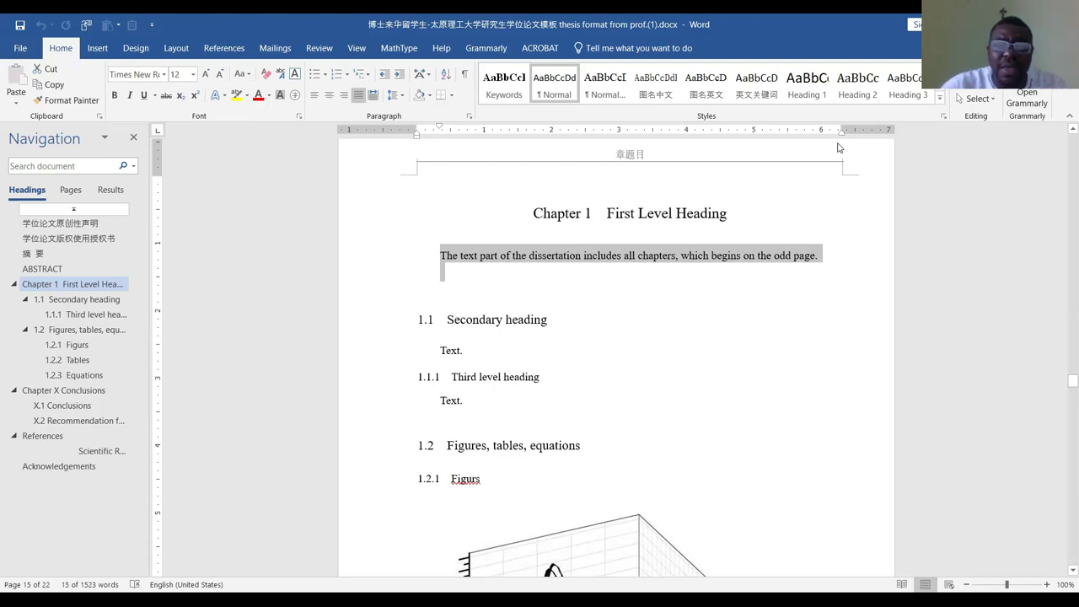
key("alt+Tab")
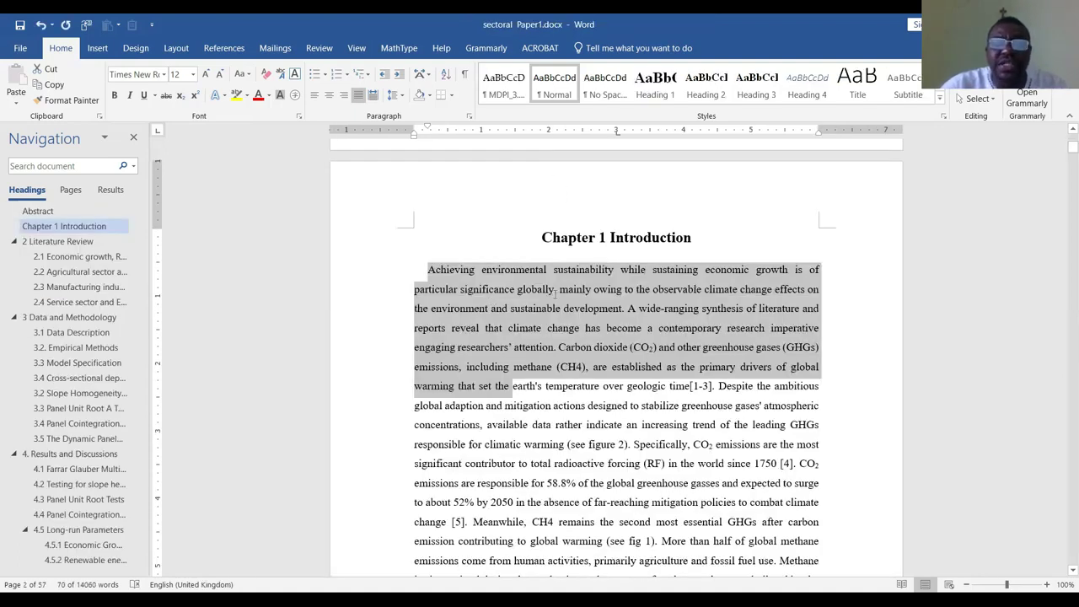
Modify the Normal style to use Times New Roman, size 12, with justified alignment
left_click(558, 300)
right_click(555, 90)
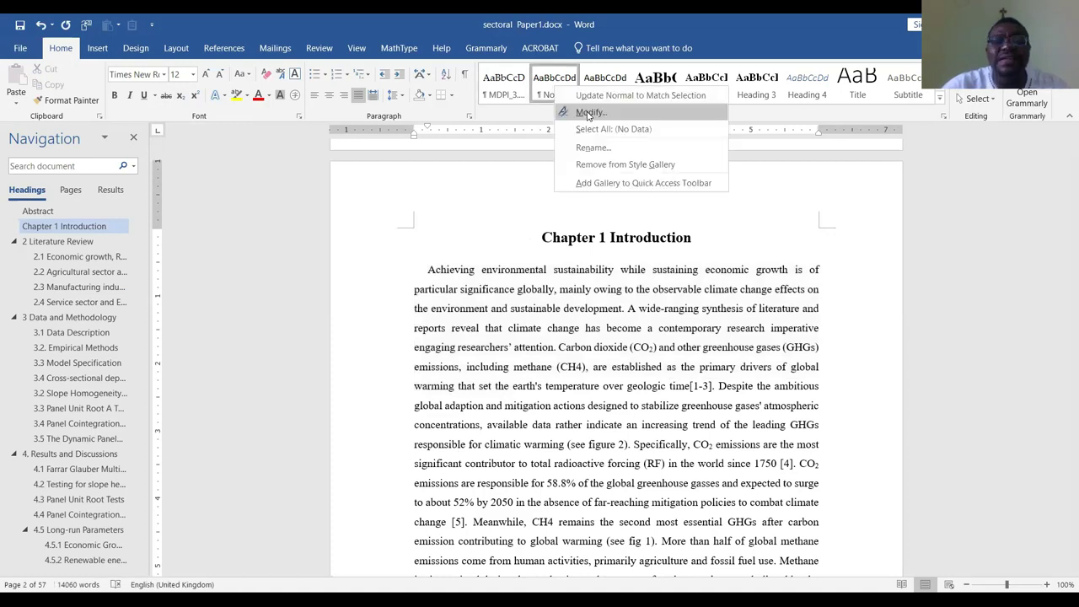
left_click(588, 113)
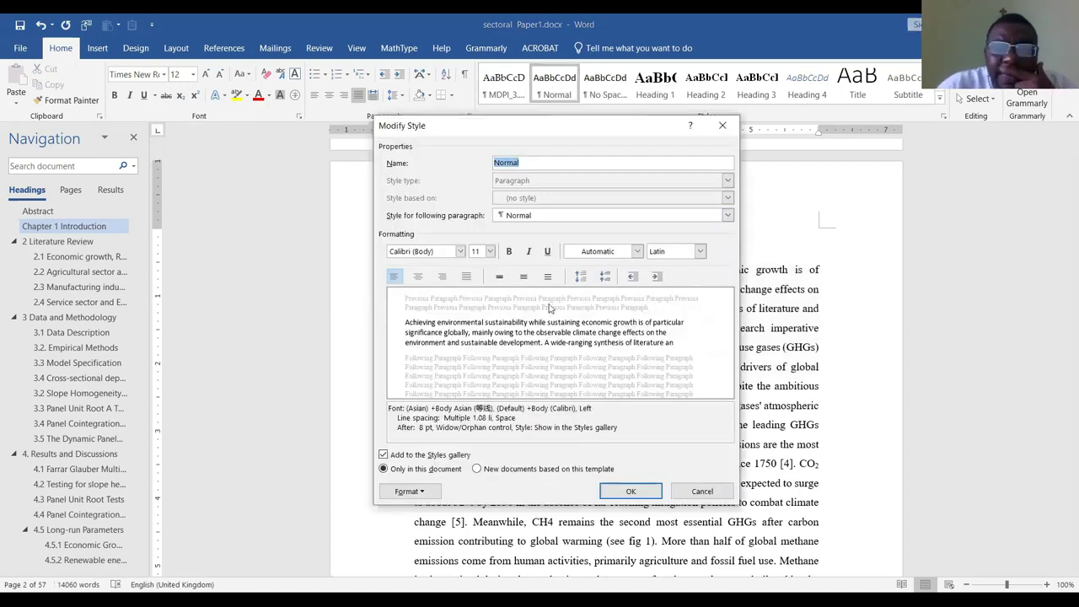
left_click(461, 251)
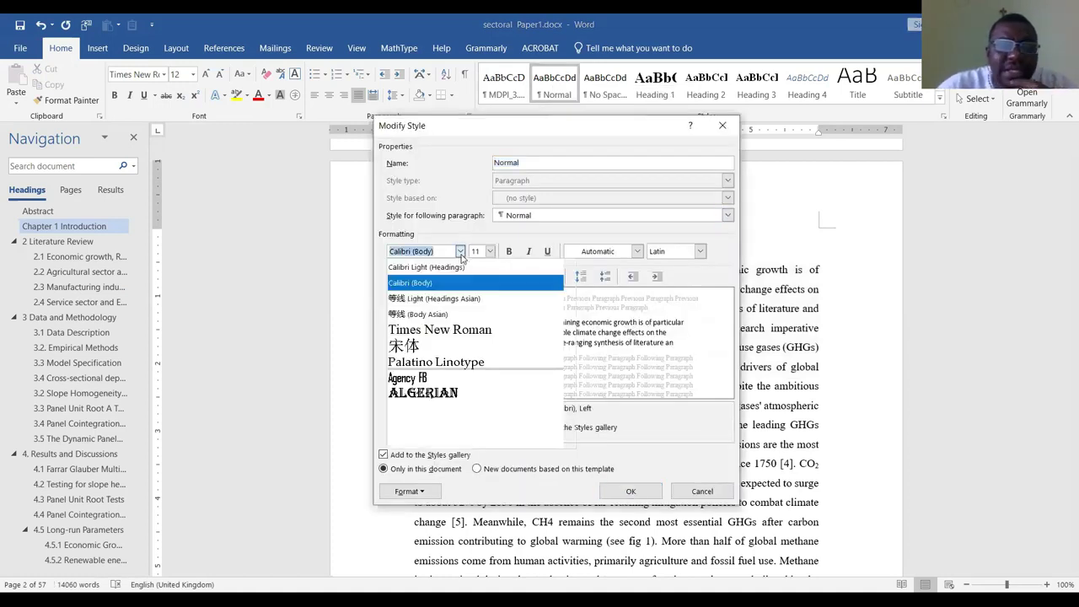
left_click(459, 331)
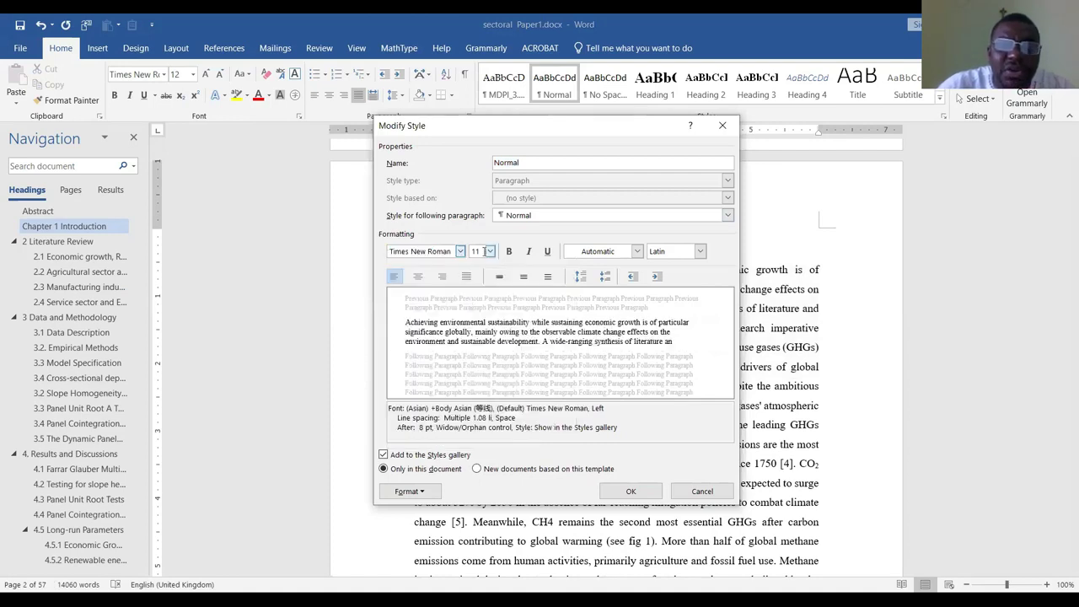
left_click(489, 253)
left_click(474, 301)
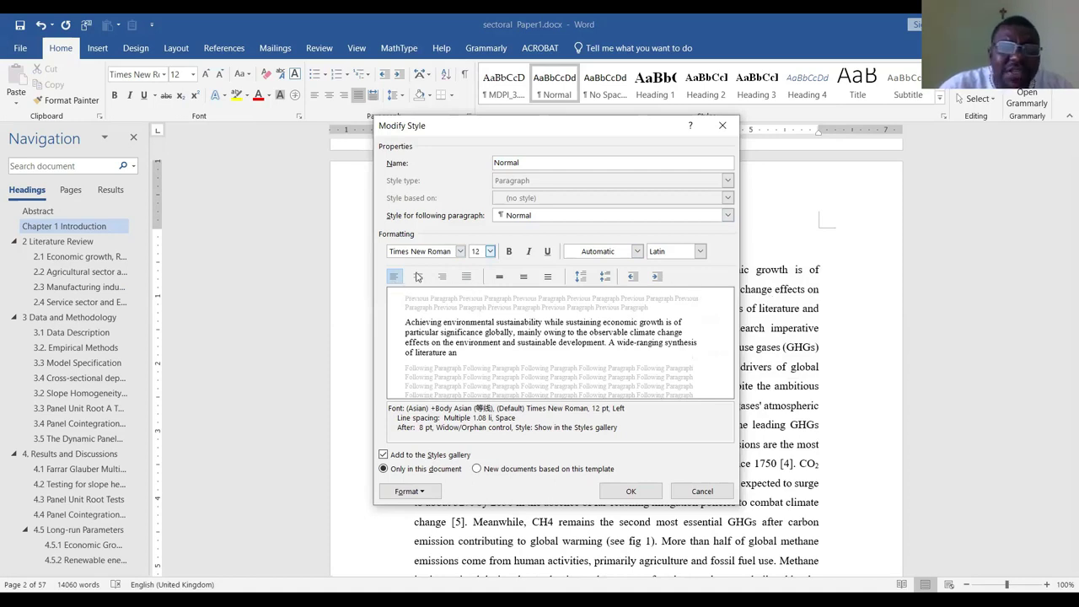
left_click(467, 281)
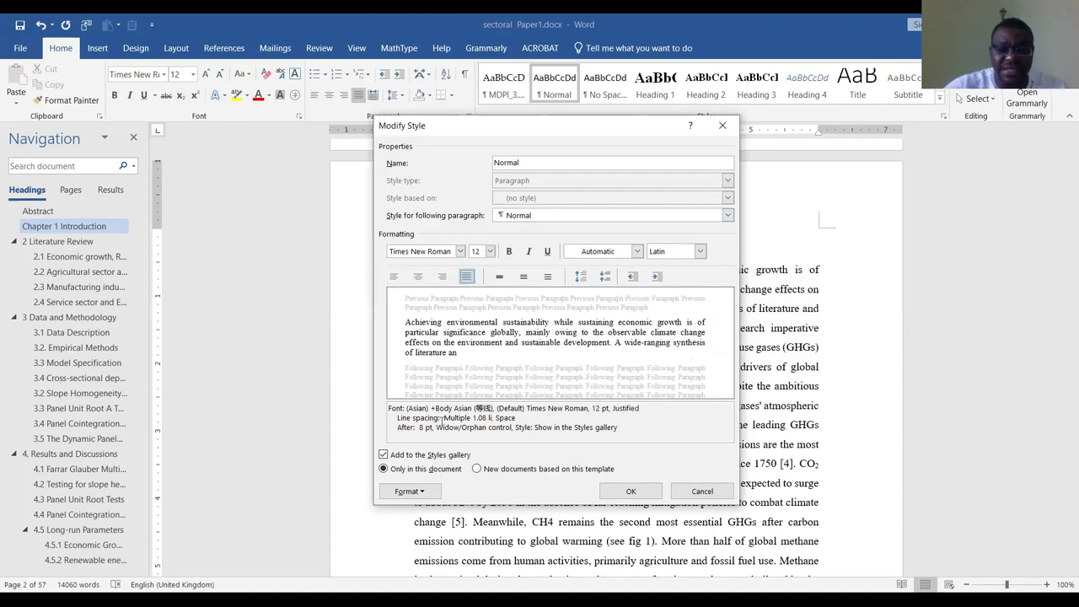
In the Normal style's paragraph settings, set a first line indent of 2 ch
left_click(408, 491)
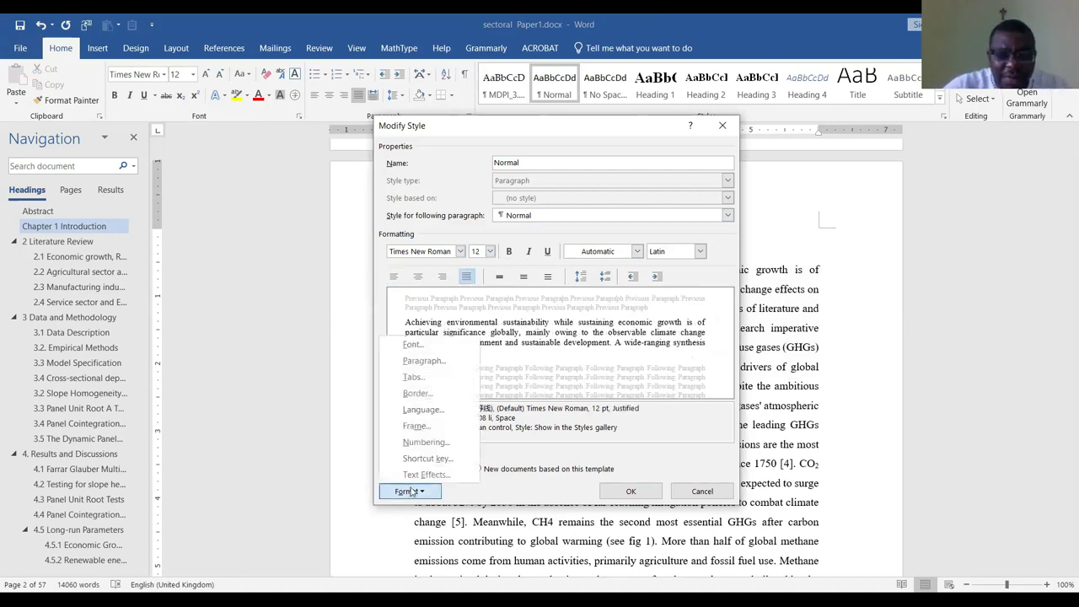
left_click(424, 361)
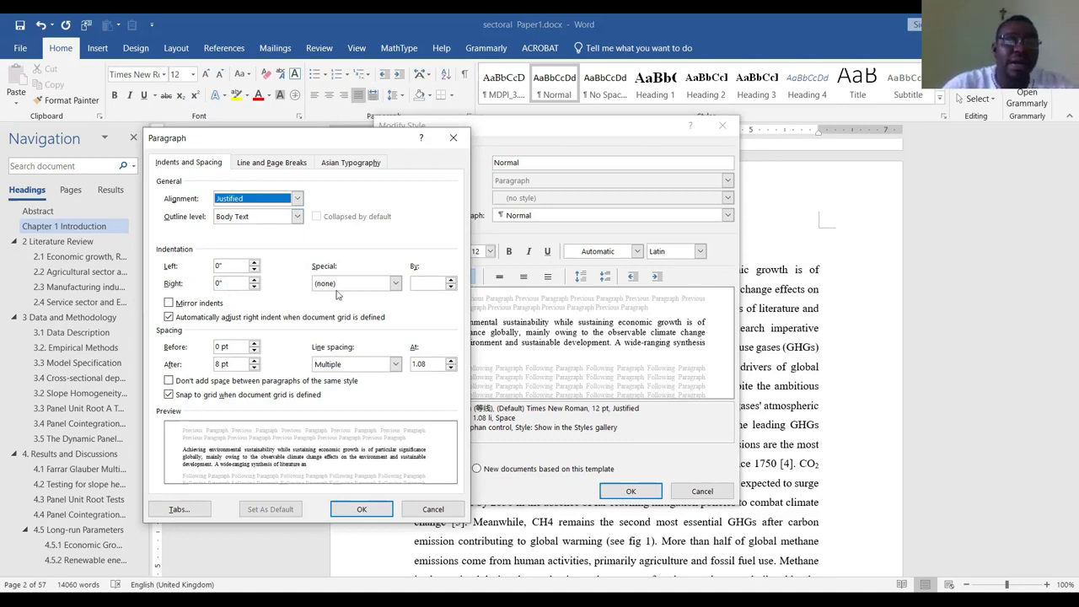
left_click(396, 284)
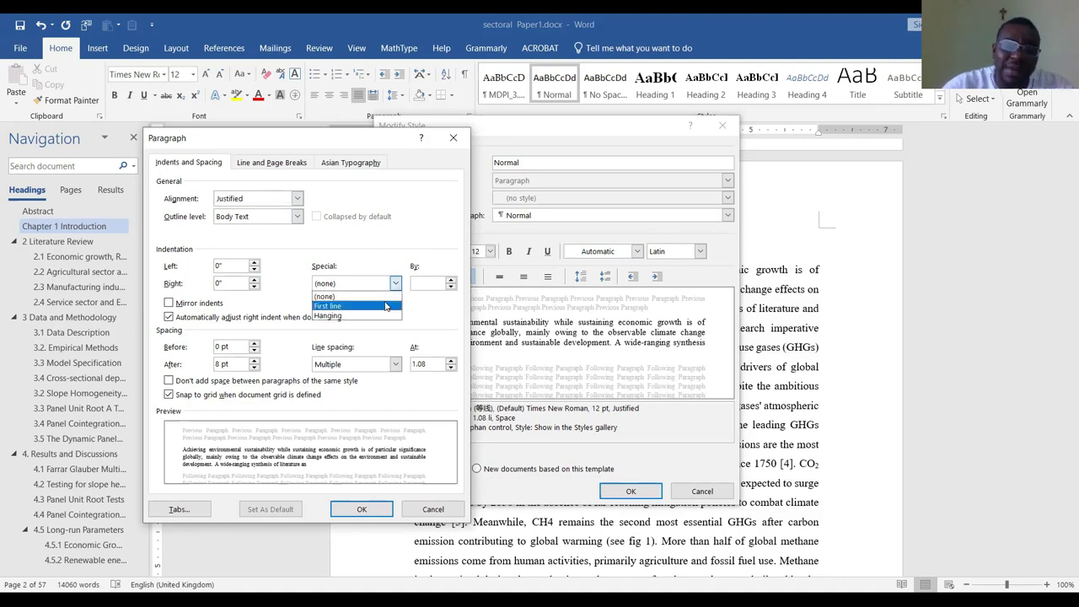
left_click(384, 308)
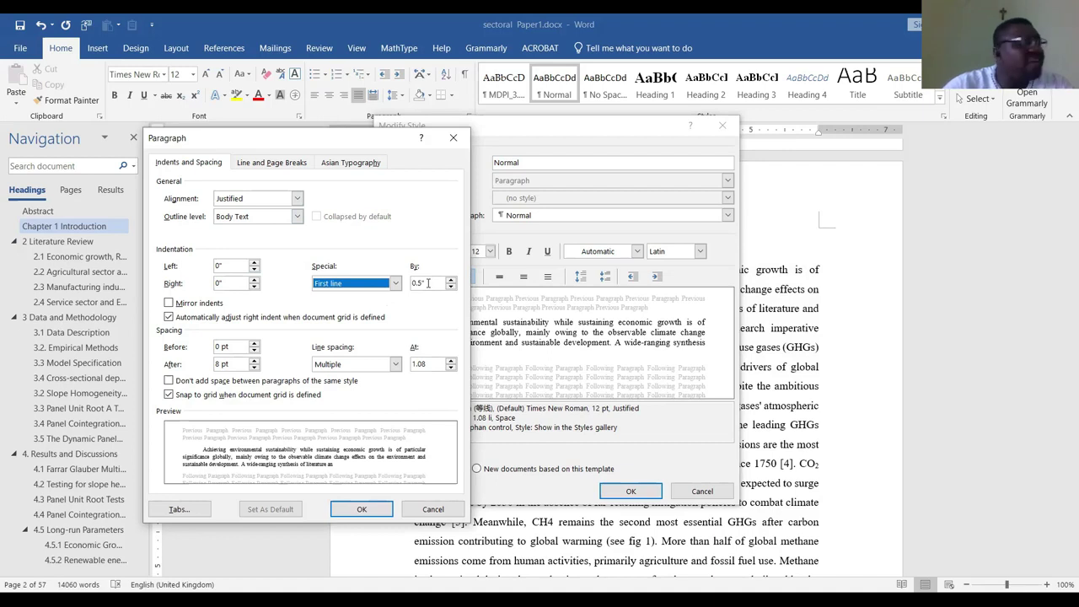
left_click_drag(428, 282, 410, 282)
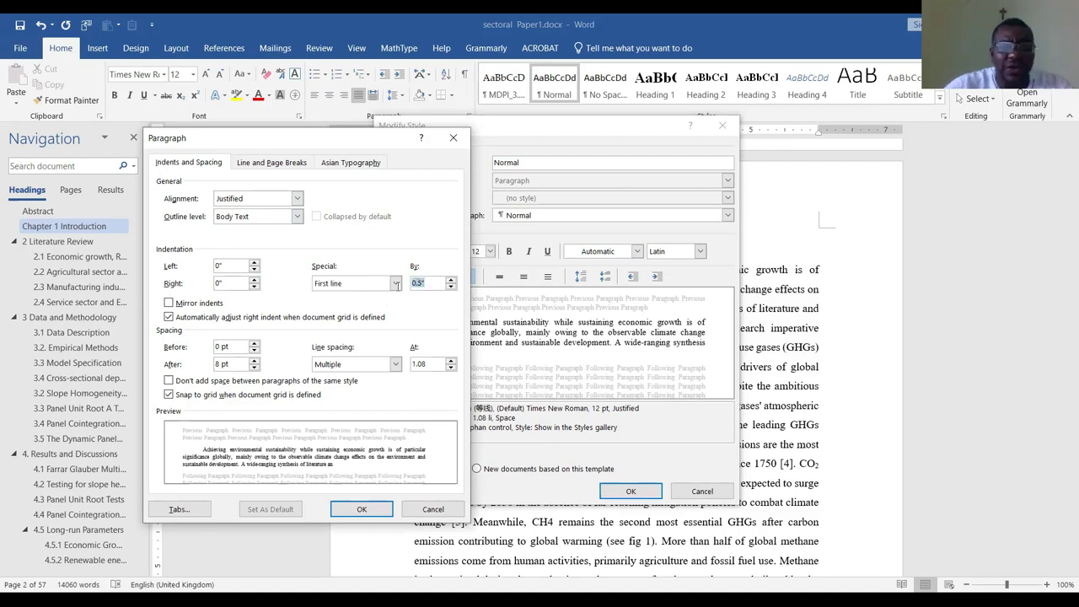
key("Delete")
type("2 ch")
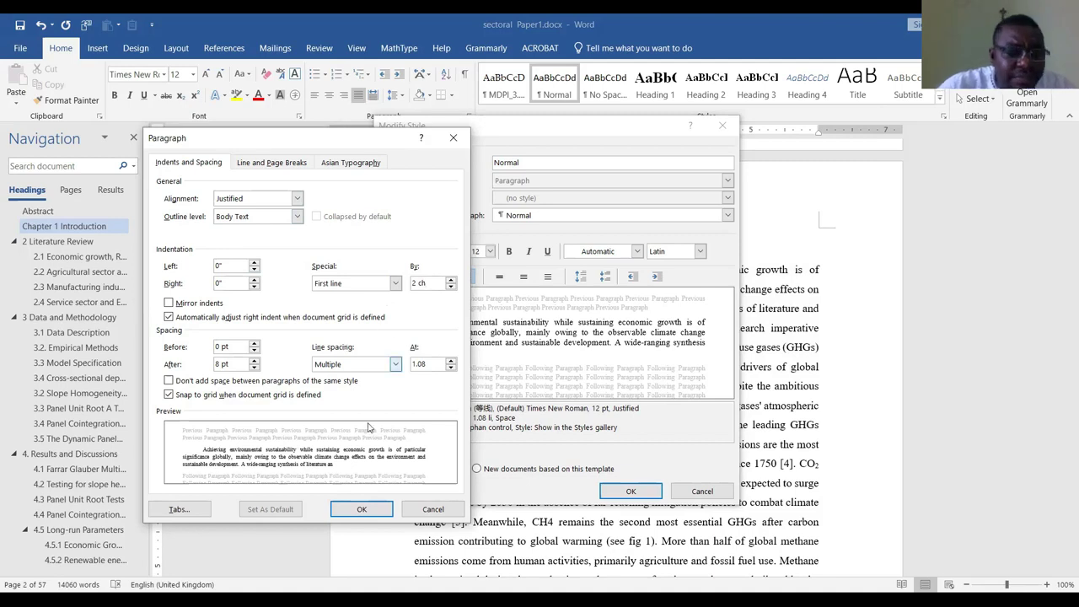
Set the Normal style's spacing after to 0 pt and line spacing to exactly 20 pt, and save the style changes
left_click(254, 368)
left_click(254, 368)
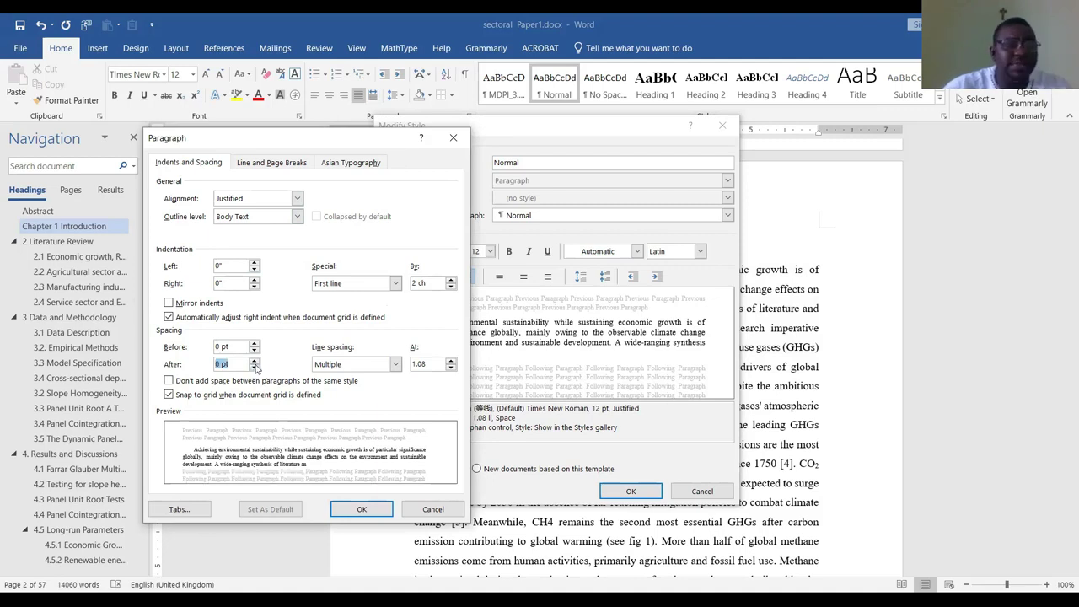
left_click(395, 365)
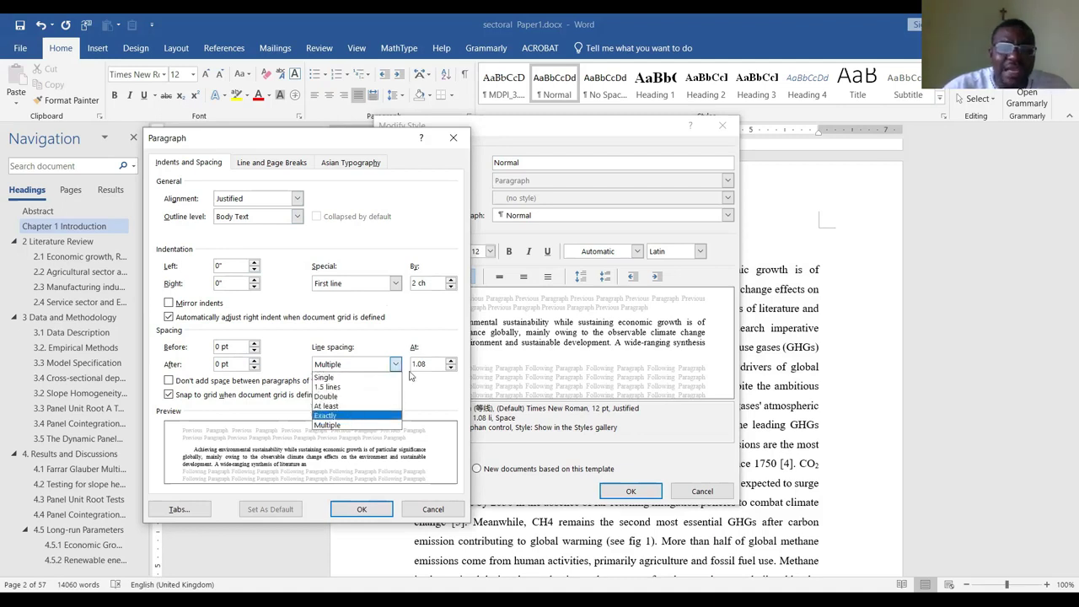
left_click(348, 416)
left_click(415, 362)
key("BackSpace")
type("0")
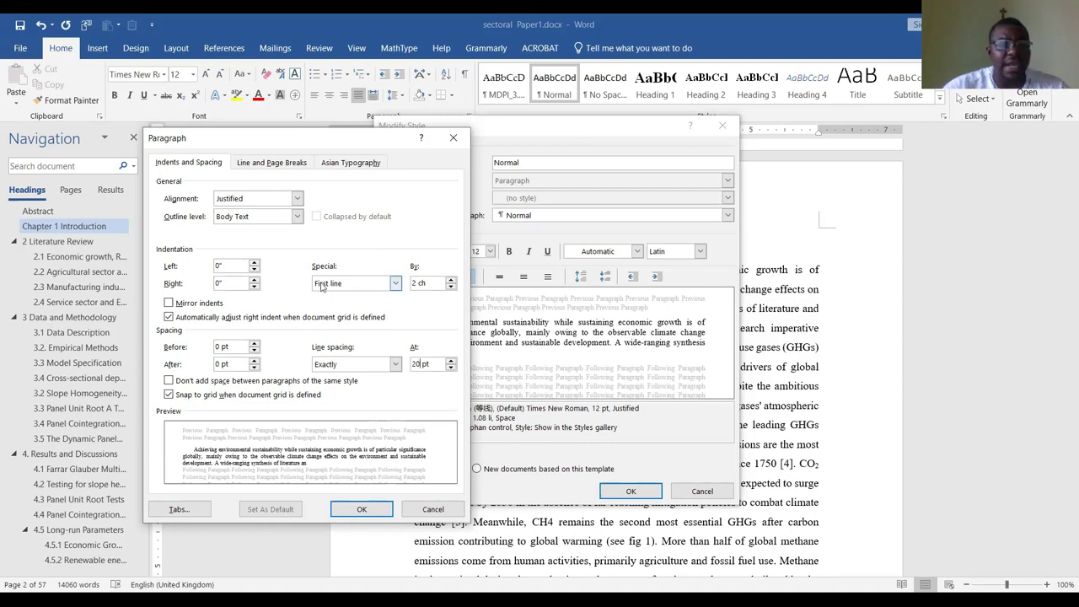
left_click(362, 510)
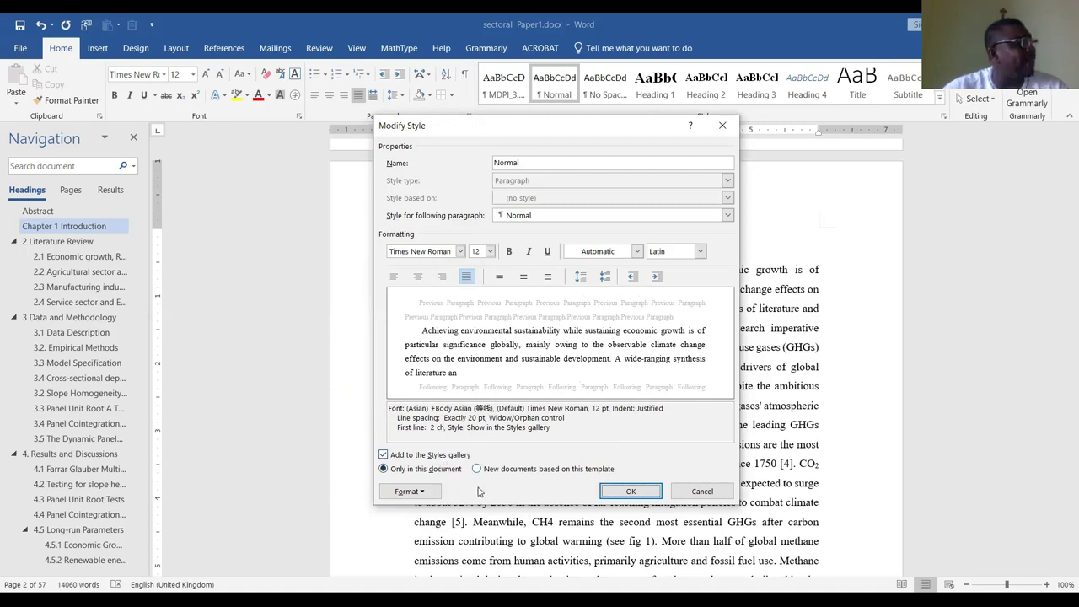
left_click(631, 492)
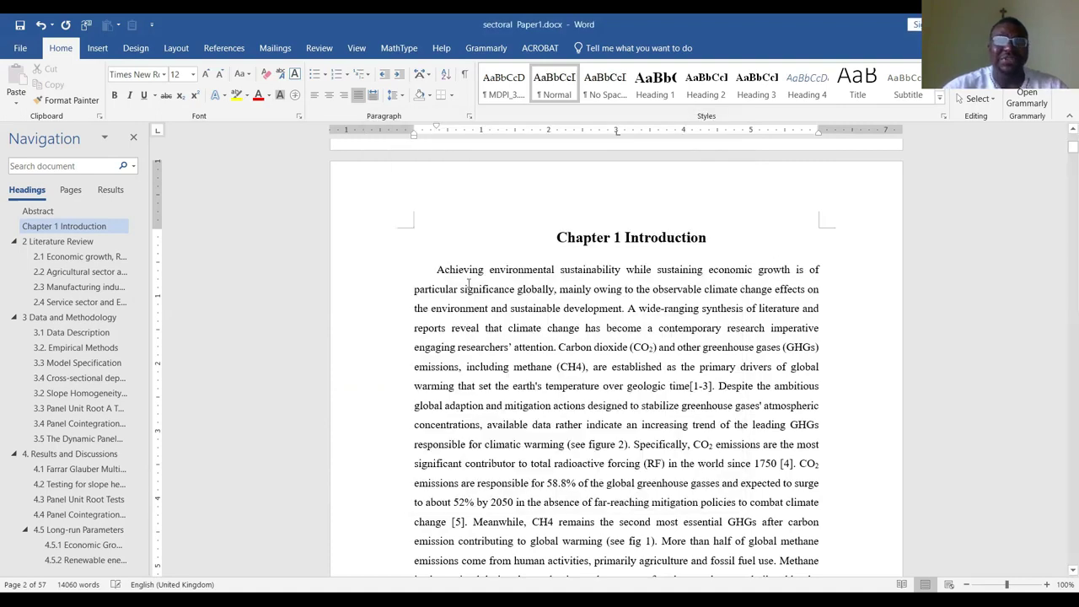
Apply the Normal style to the Chapter 1 body text from "Achieving environmental sustainability" through "five different regions of Africa"
left_click_drag(436, 269, 738, 476)
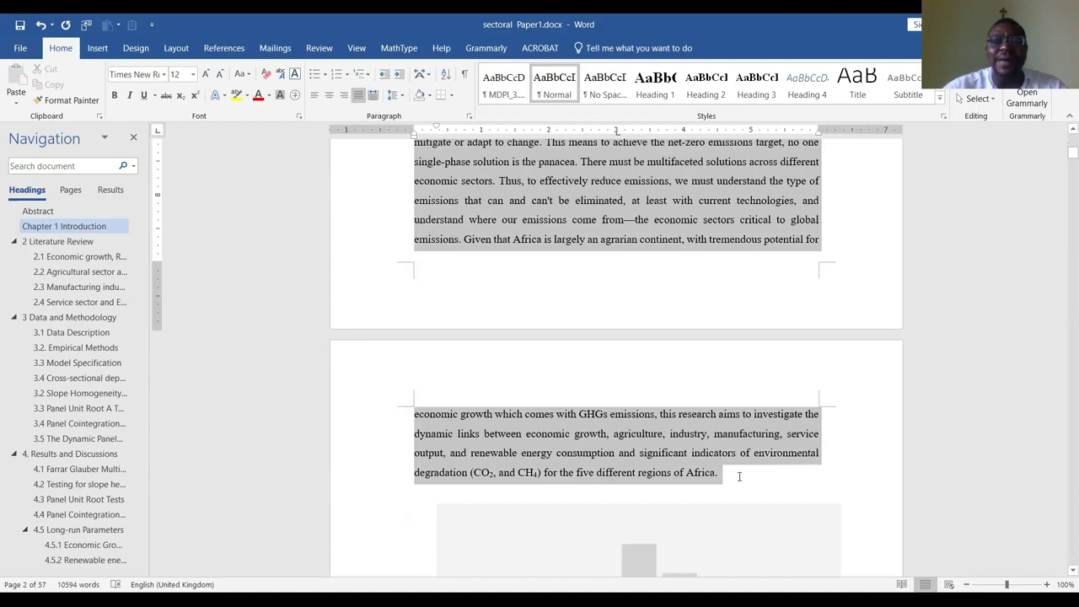
left_click(552, 80)
scroll(538, 318, "up", 5)
scroll(523, 316, "up", 4)
left_click(479, 310)
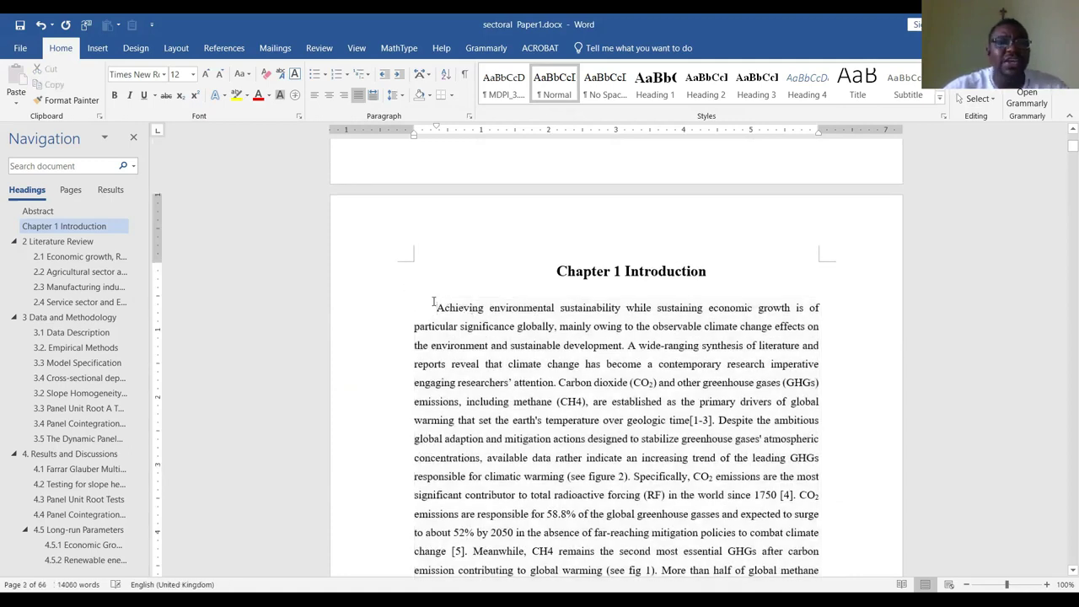
Review the paragraph settings of the first body paragraph under Chapter 1 Introduction, leaving them as they are
right_click(434, 308)
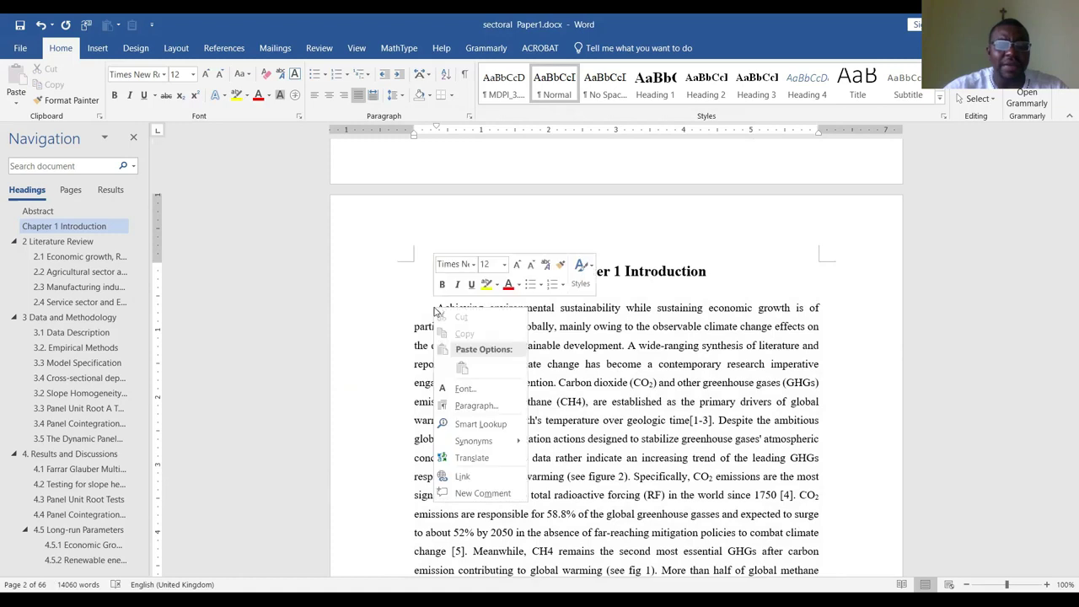
left_click(491, 408)
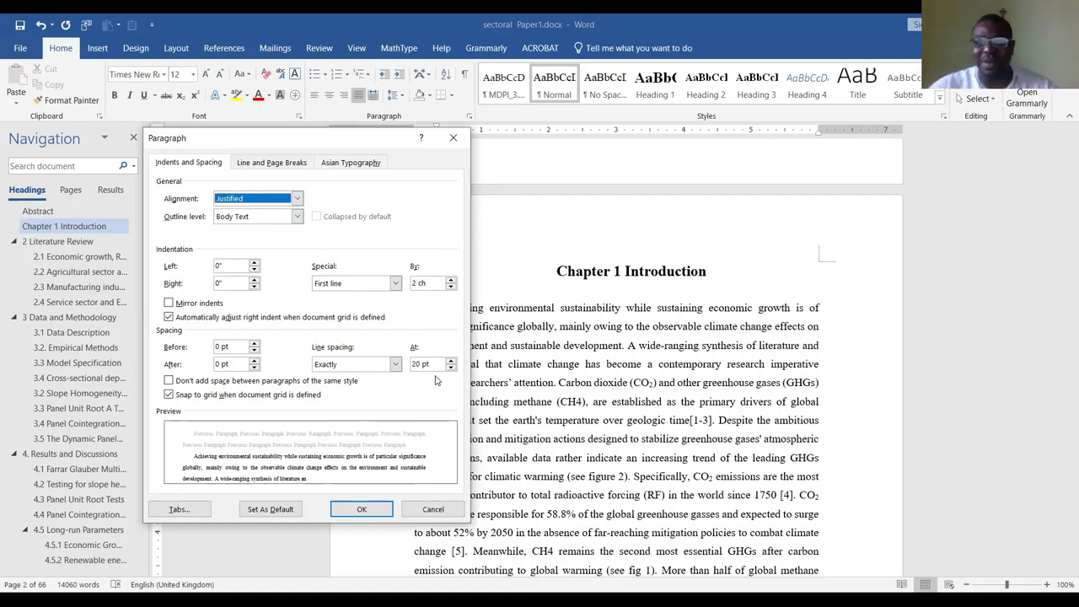
left_click(453, 138)
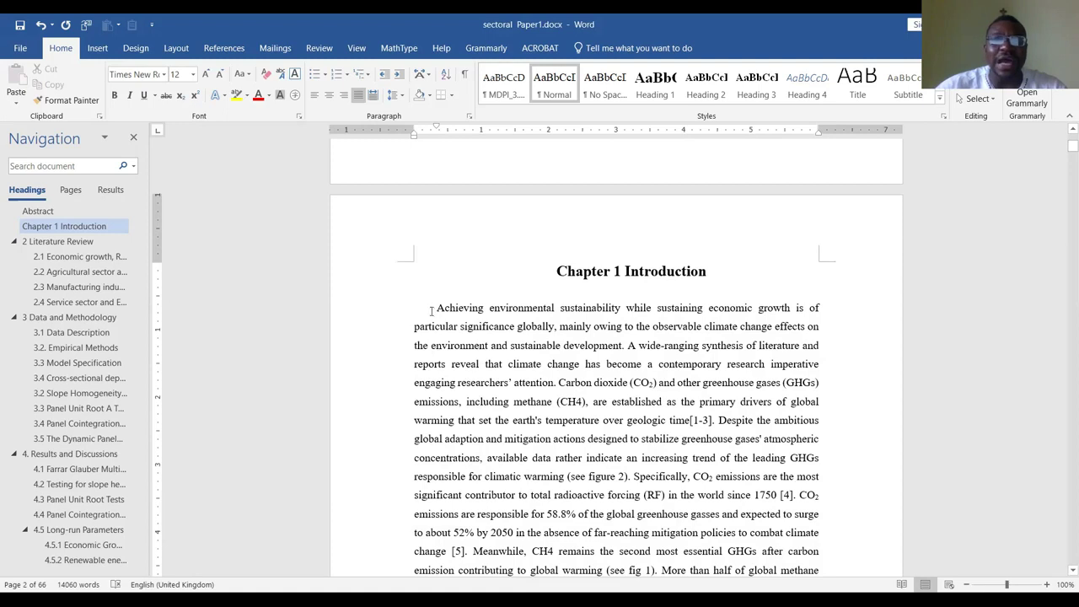
Compare the styles of the Chapter 1 Introduction title and its body text, and review the title's paragraph settings
left_click(556, 271)
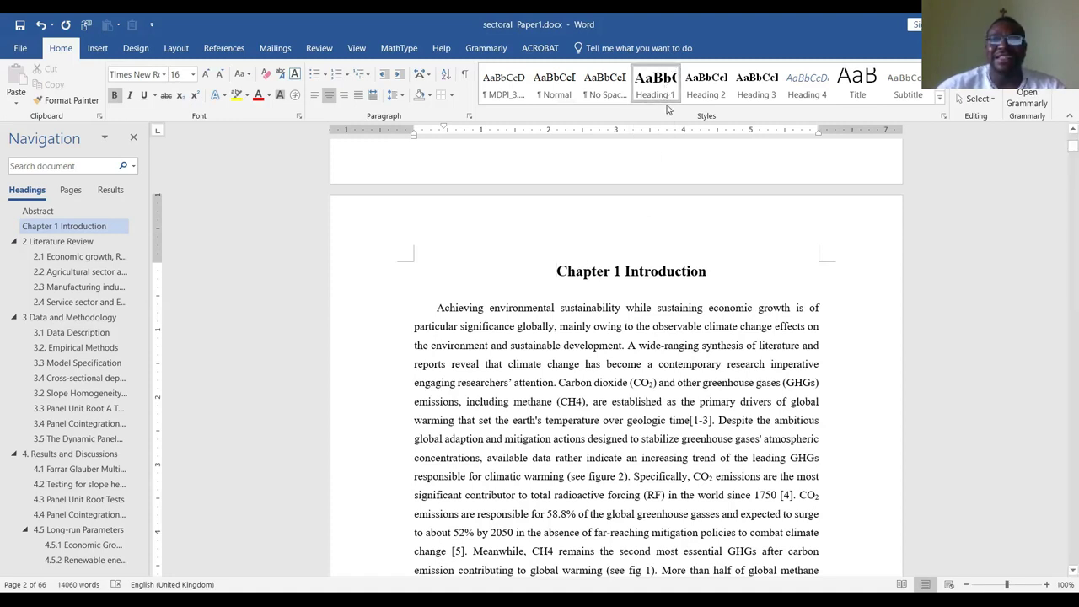
left_click(438, 306)
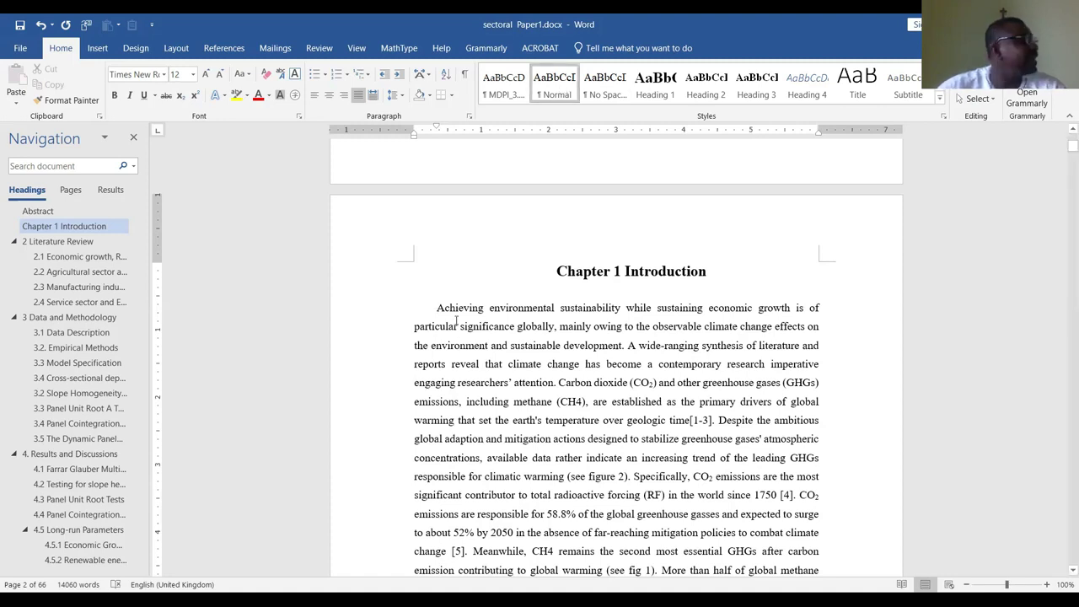
left_click(554, 266)
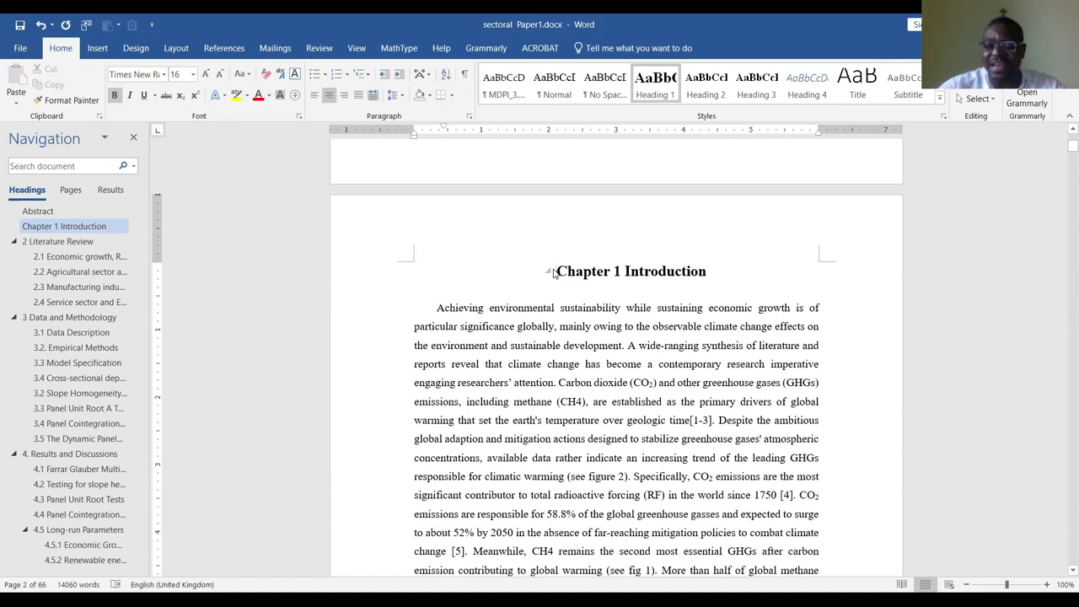
right_click(553, 271)
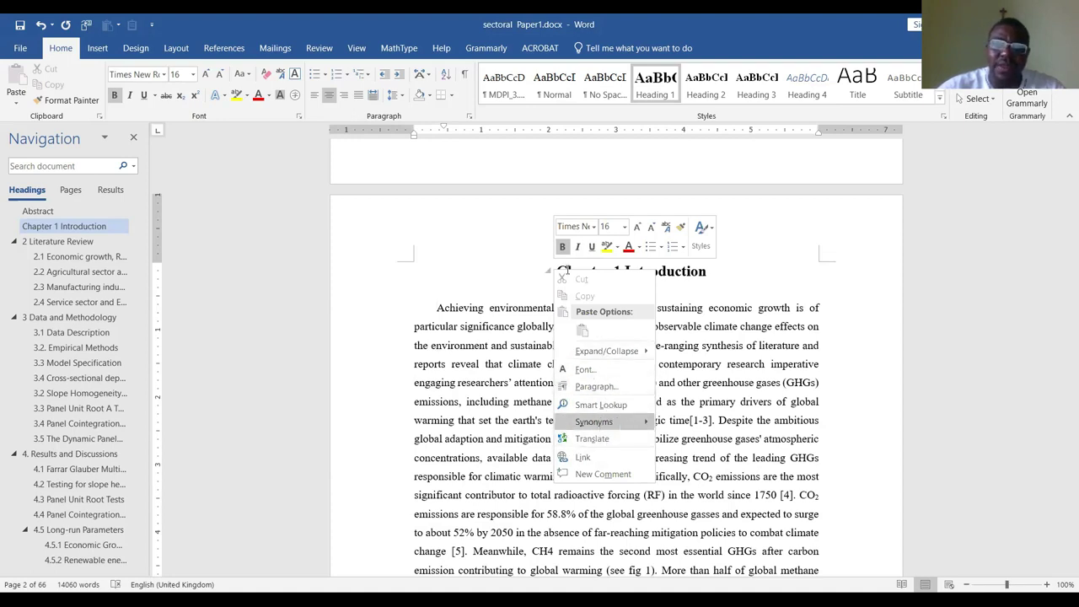
left_click(557, 268)
right_click(556, 268)
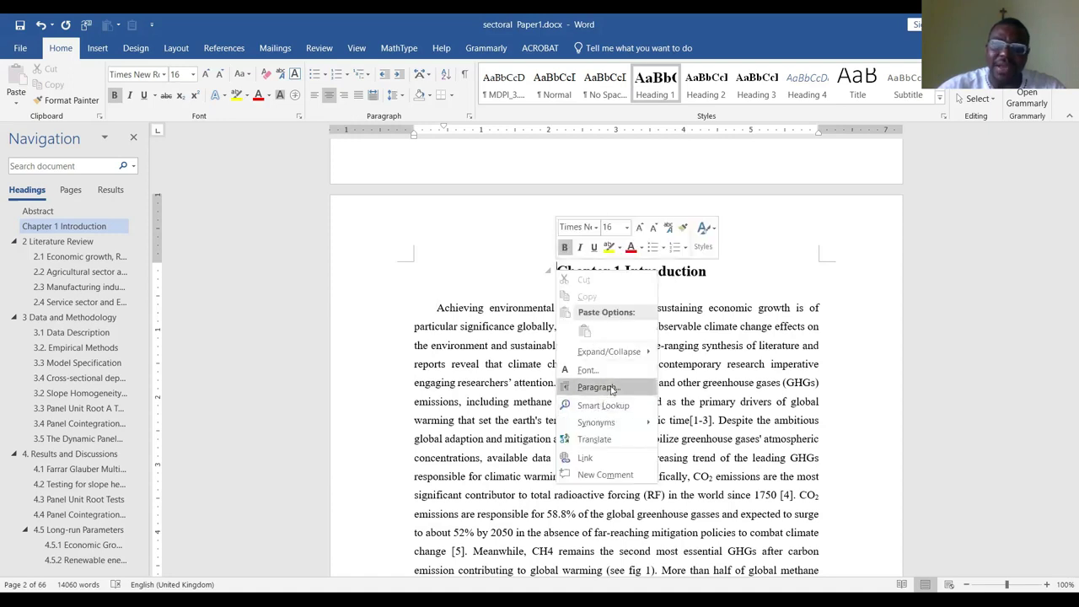
left_click(611, 386)
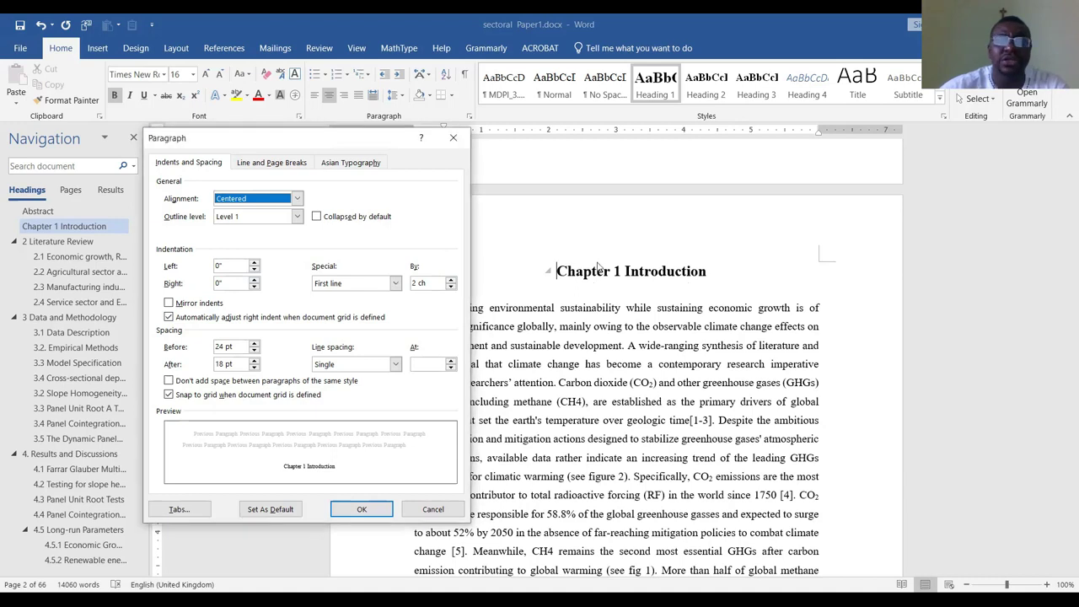
left_click(455, 138)
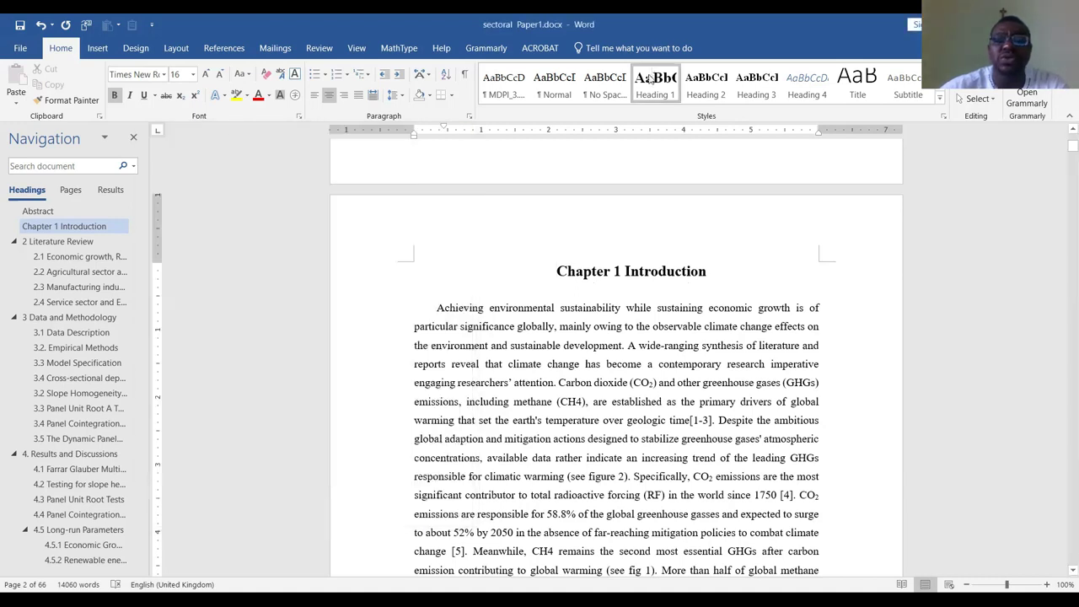
Modify the Heading 1 style's paragraph settings to set the special indentation to none
right_click(649, 78)
left_click(685, 105)
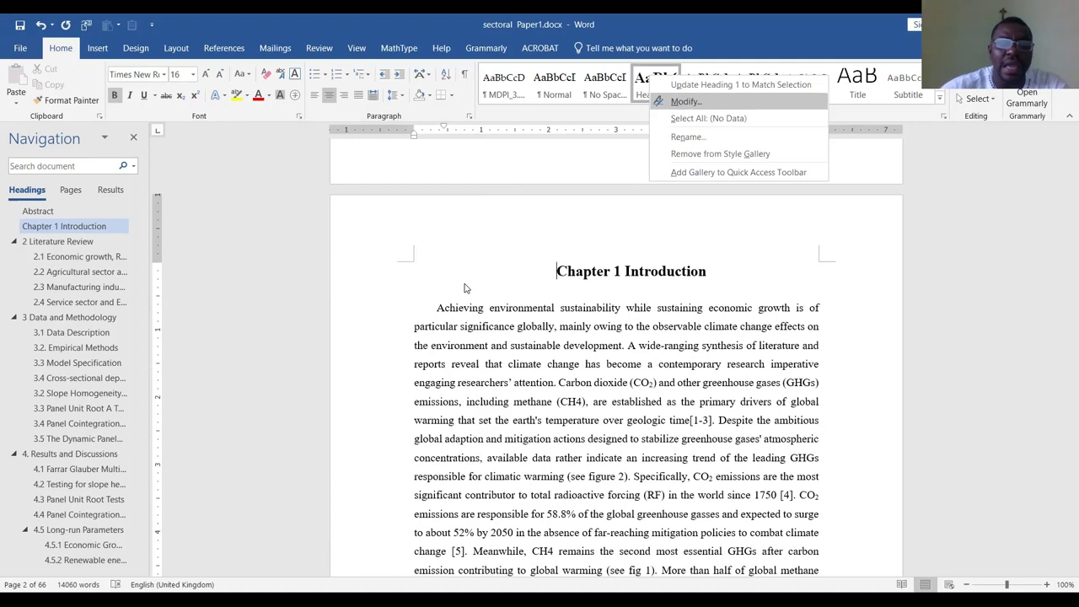
left_click(409, 490)
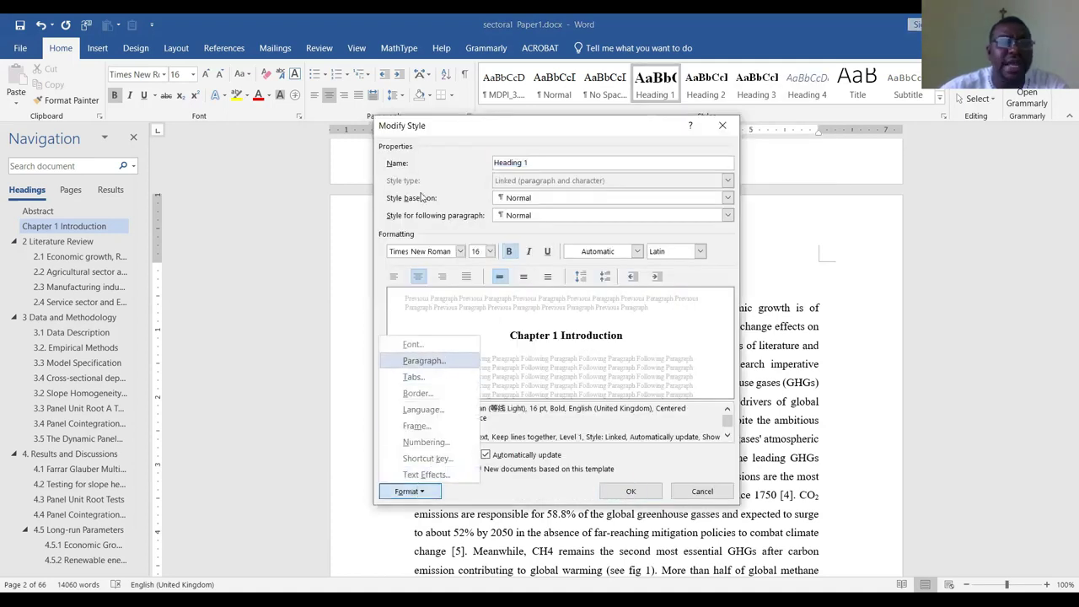
key("Return")
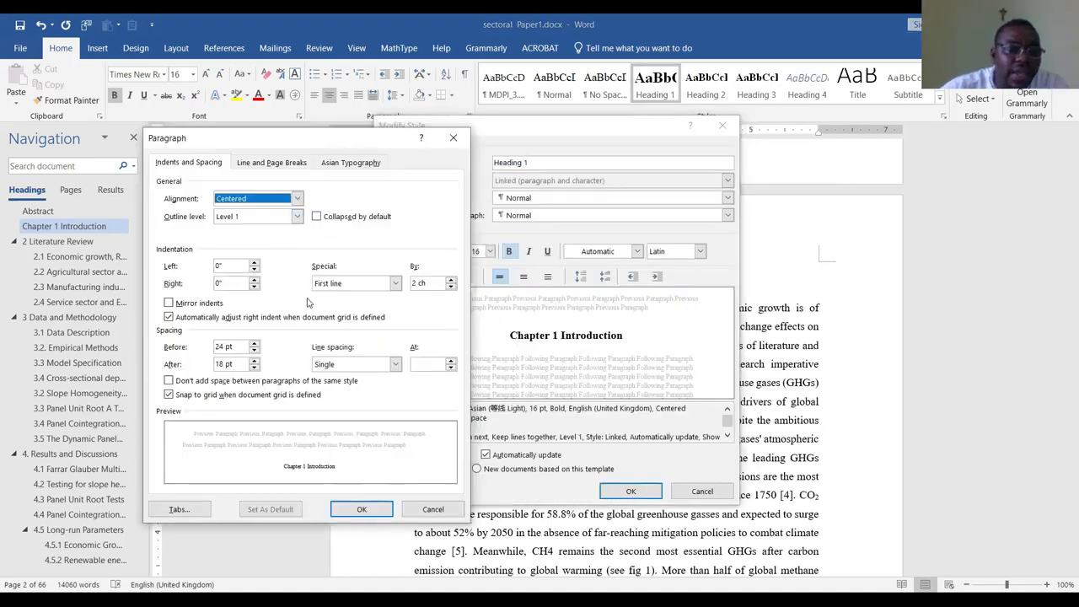
left_click(395, 283)
left_click(370, 297)
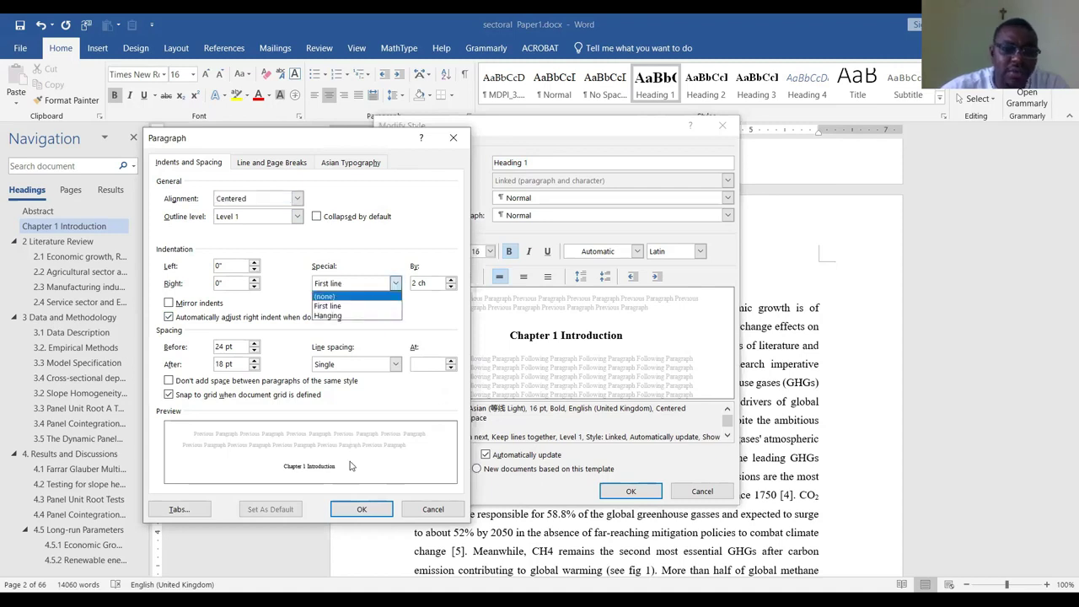
left_click(361, 510)
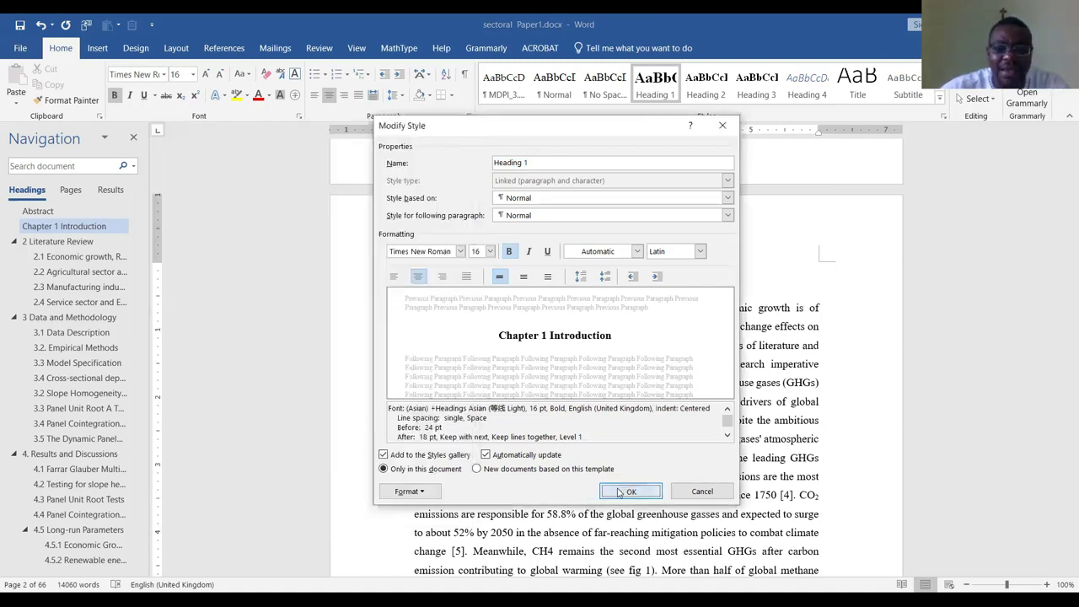
key("Return")
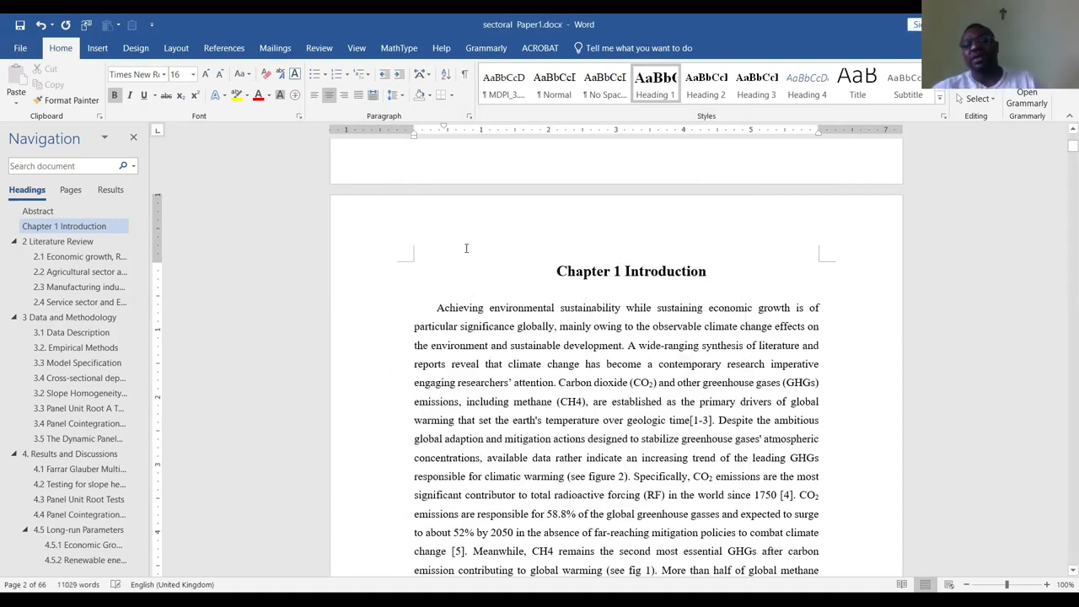
Review the paragraph settings of the Chapter 1 Introduction title, checking its special indentation
left_click(599, 314)
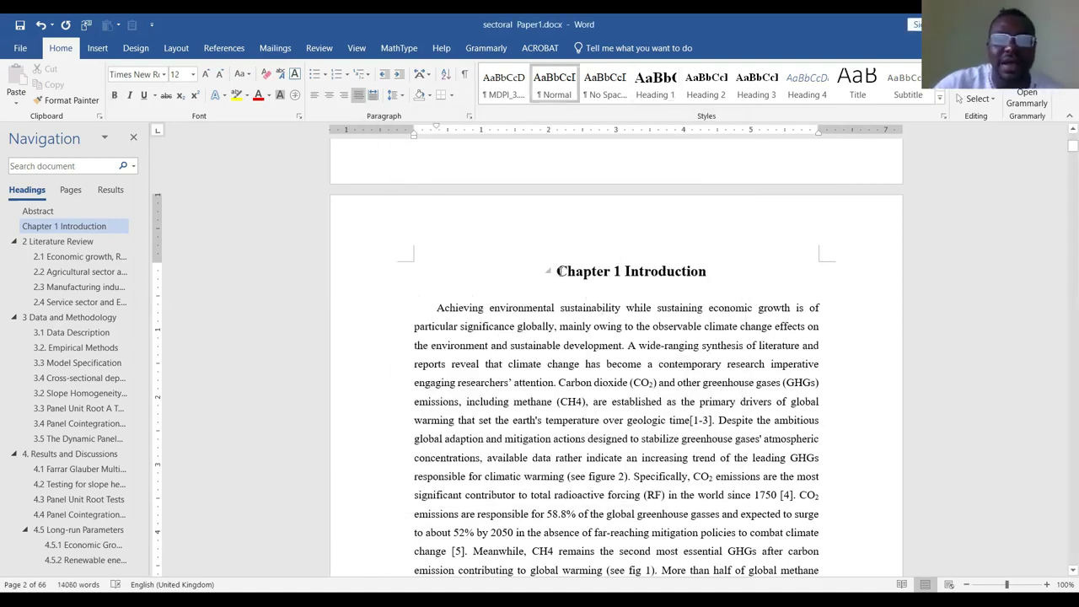
left_click(558, 272)
right_click(559, 274)
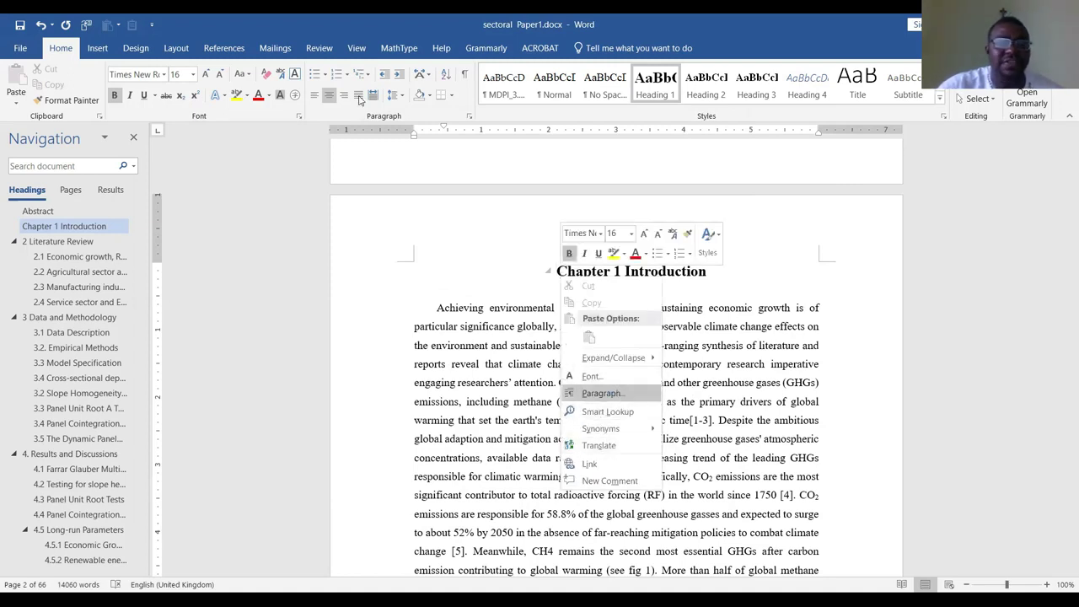
left_click(614, 393)
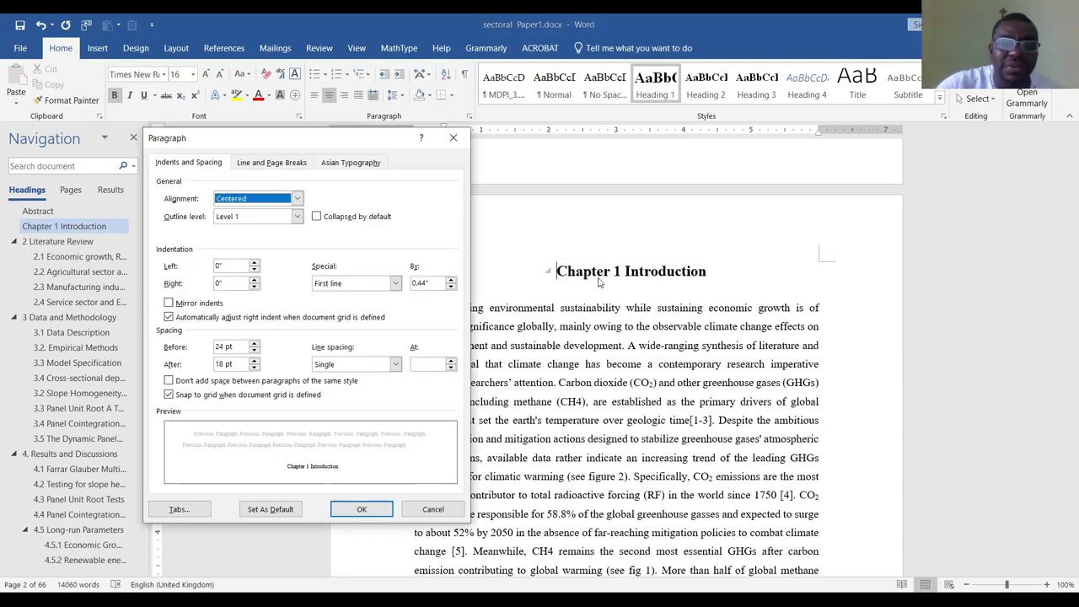
left_click(454, 142)
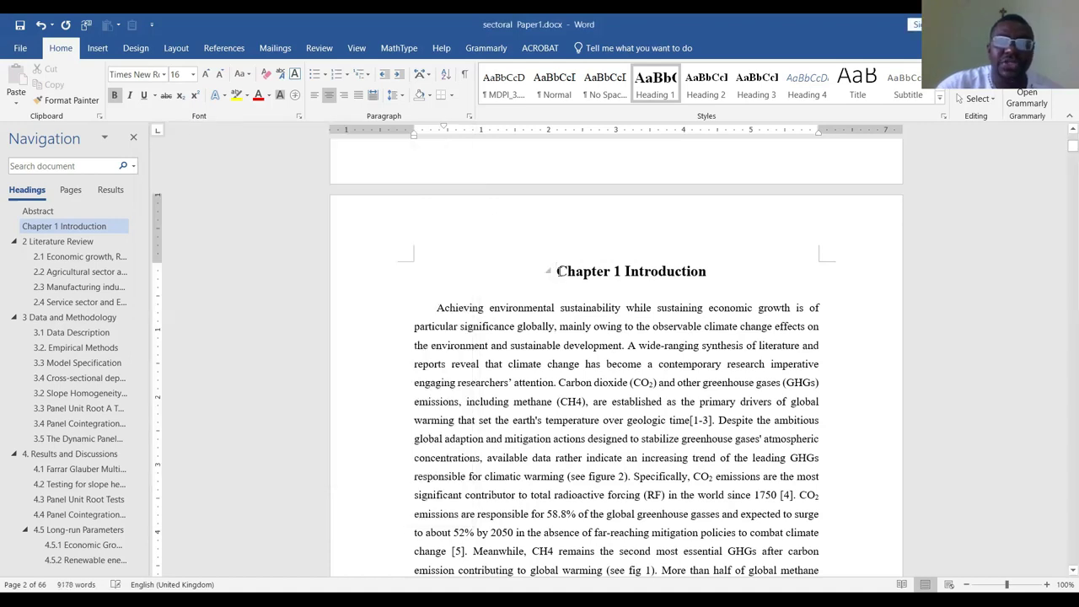
Modify the Heading 1 style again so its paragraph format has no special indentation, keeping automatic updating on
right_click(558, 271)
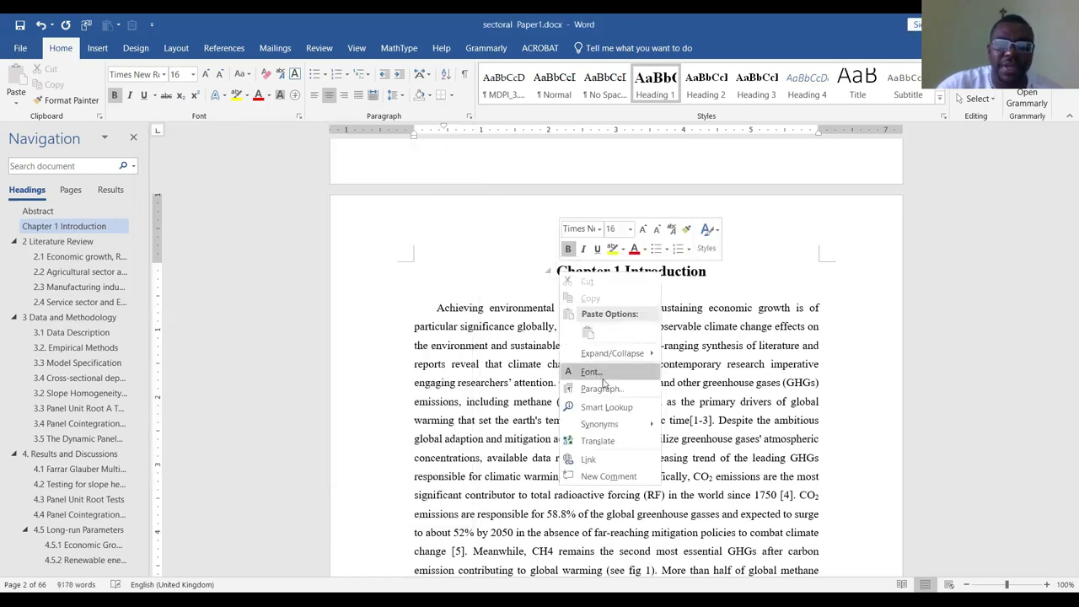
right_click(652, 78)
left_click(692, 103)
left_click(410, 490)
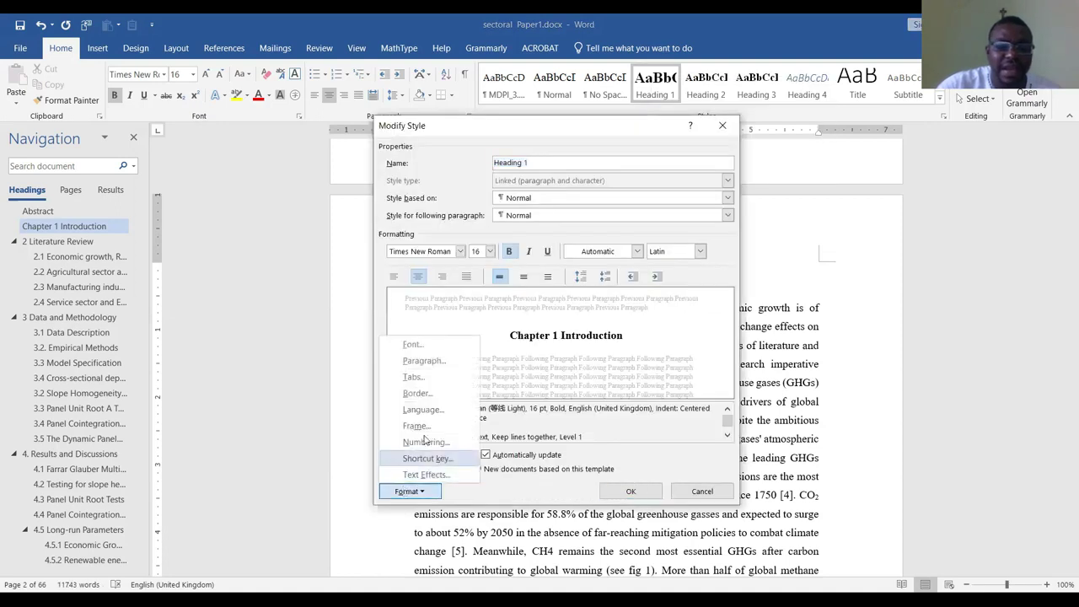
left_click(432, 360)
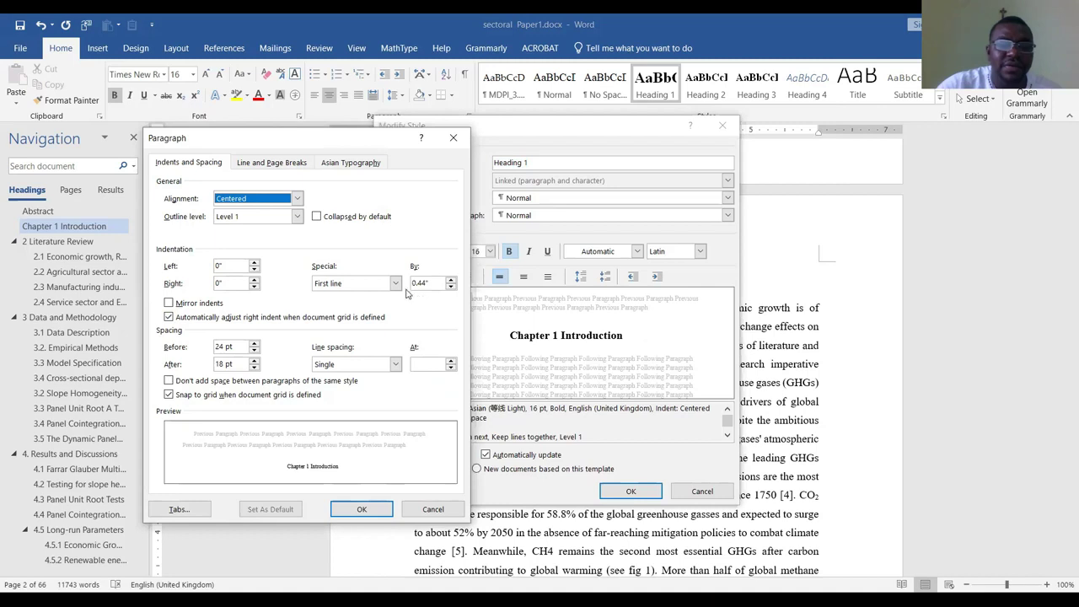
left_click(396, 283)
left_click(359, 297)
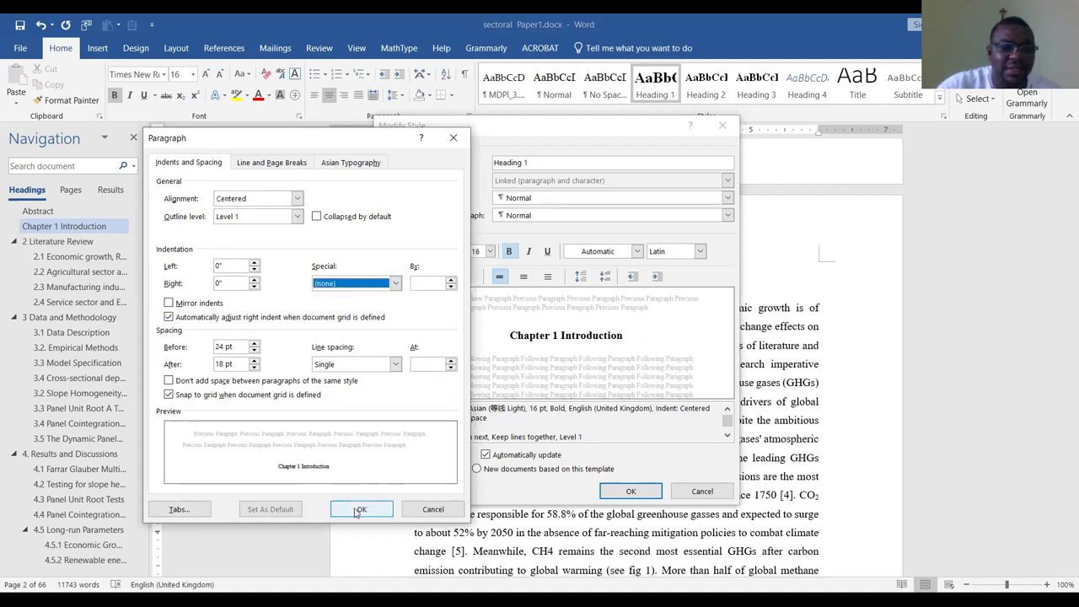
left_click(358, 511)
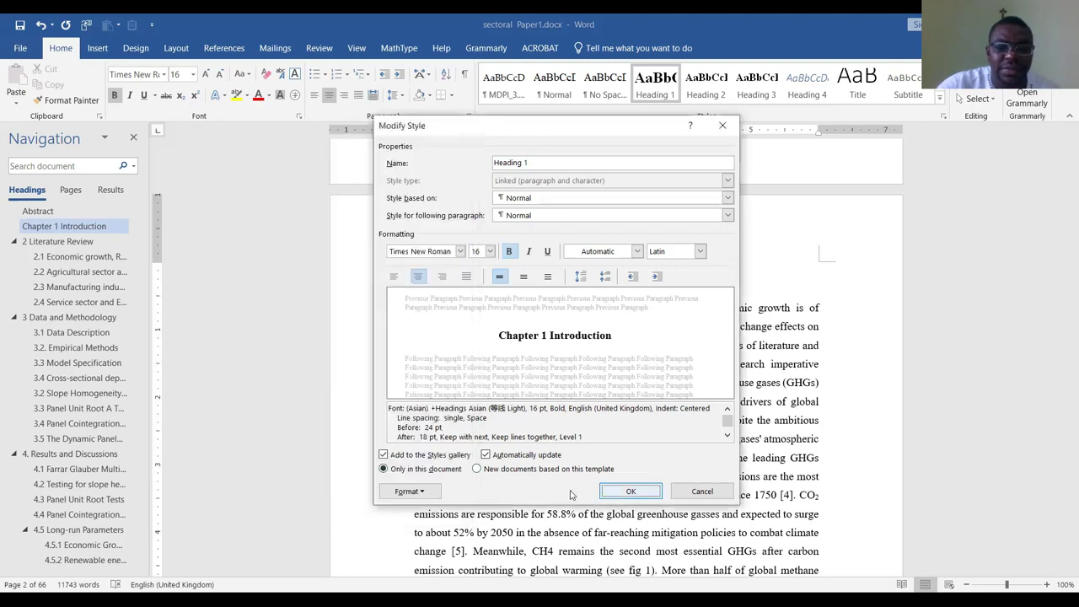
left_click(491, 455)
left_click(490, 455)
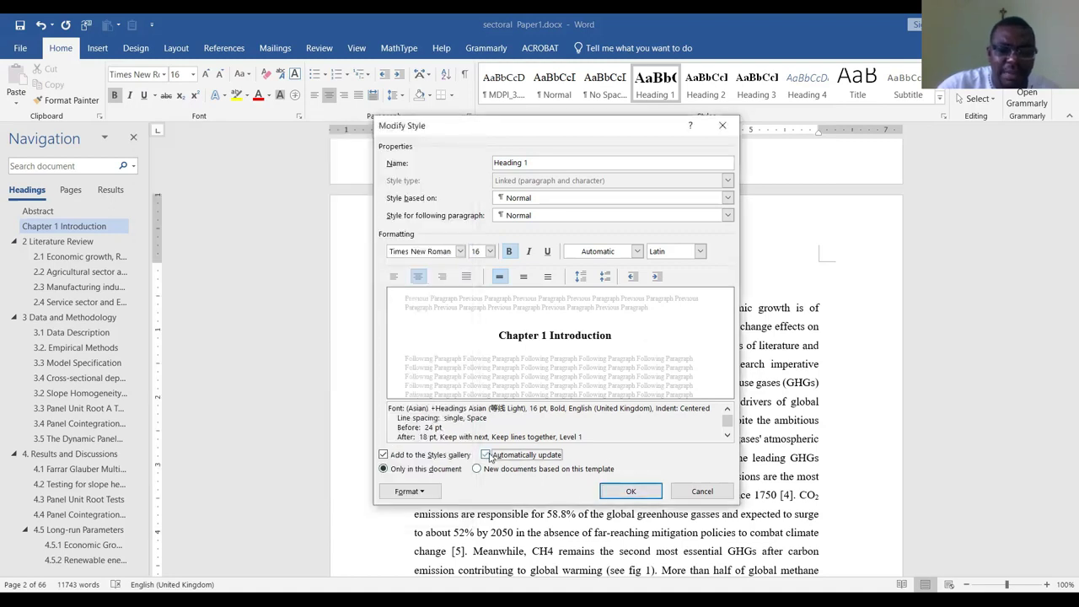
left_click(636, 497)
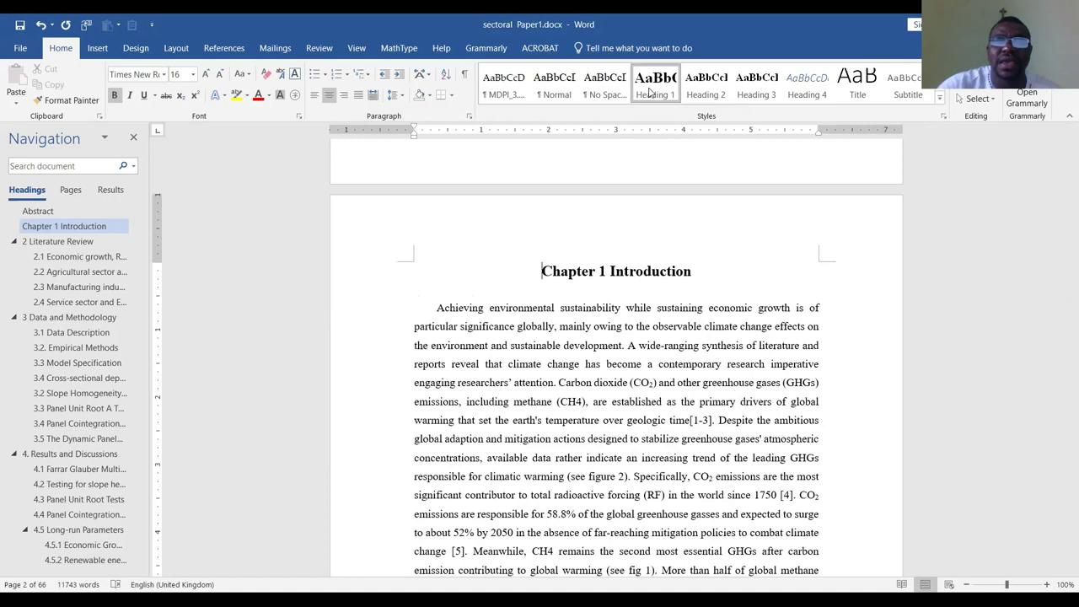
Check the Heading 1 style's paragraph format, leaving its indentation and spacing as they are
right_click(650, 91)
left_click(688, 119)
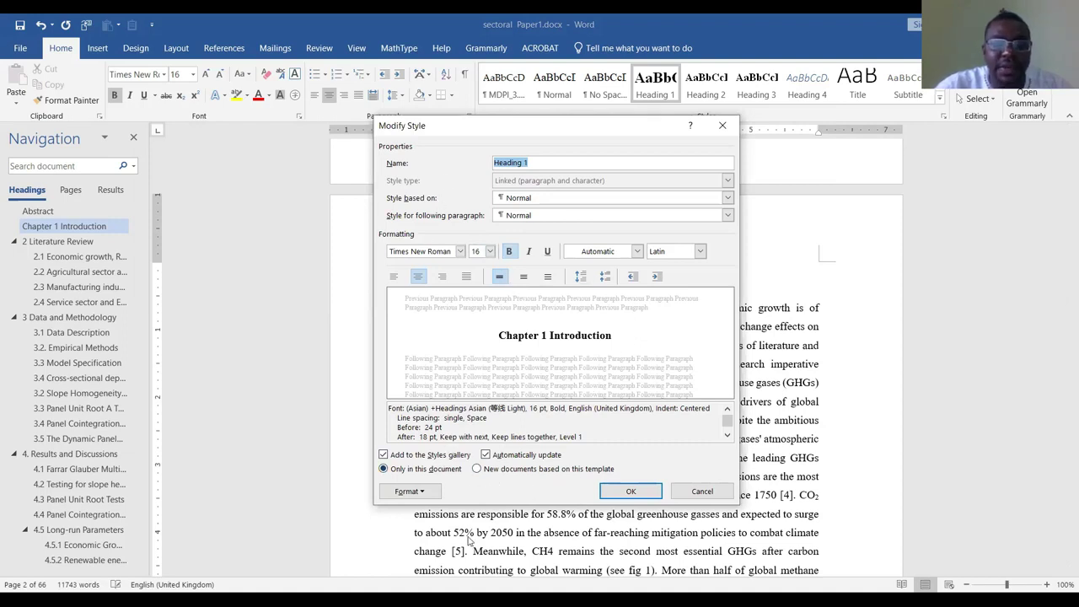
left_click(413, 492)
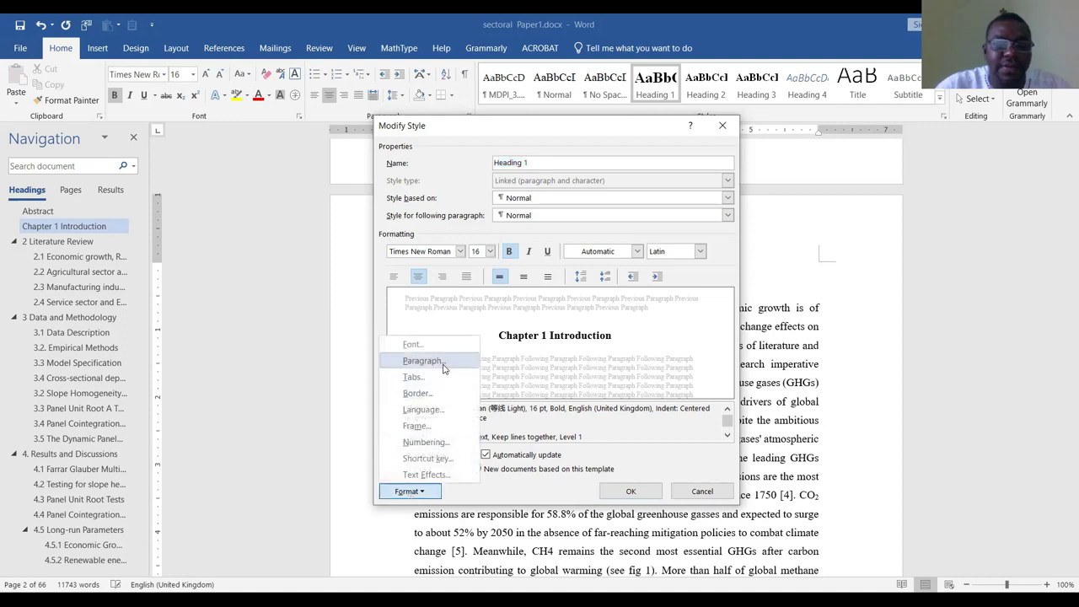
left_click(443, 368)
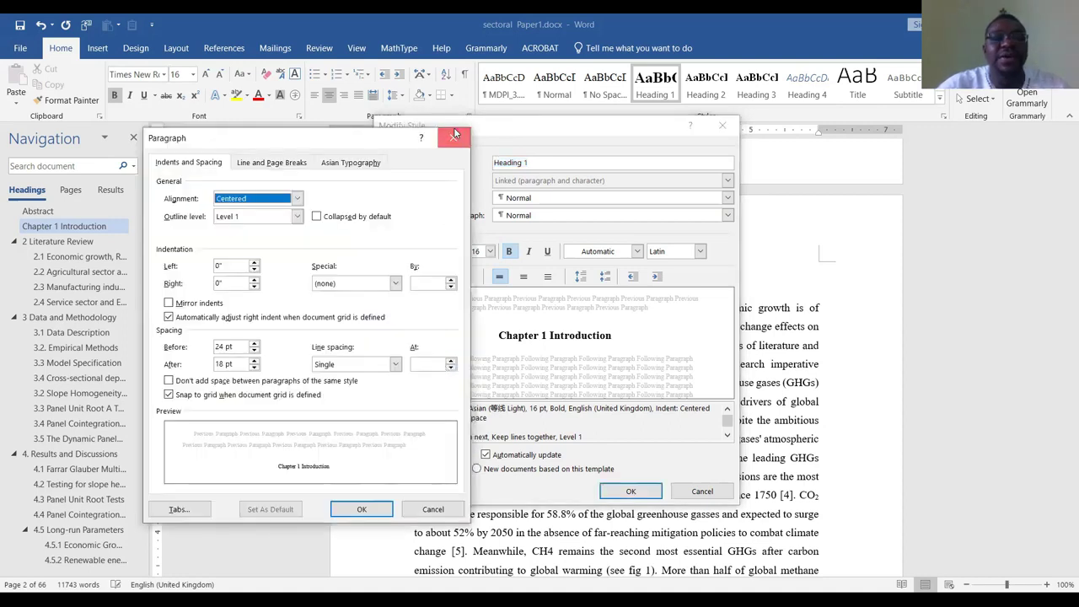
left_click(454, 131)
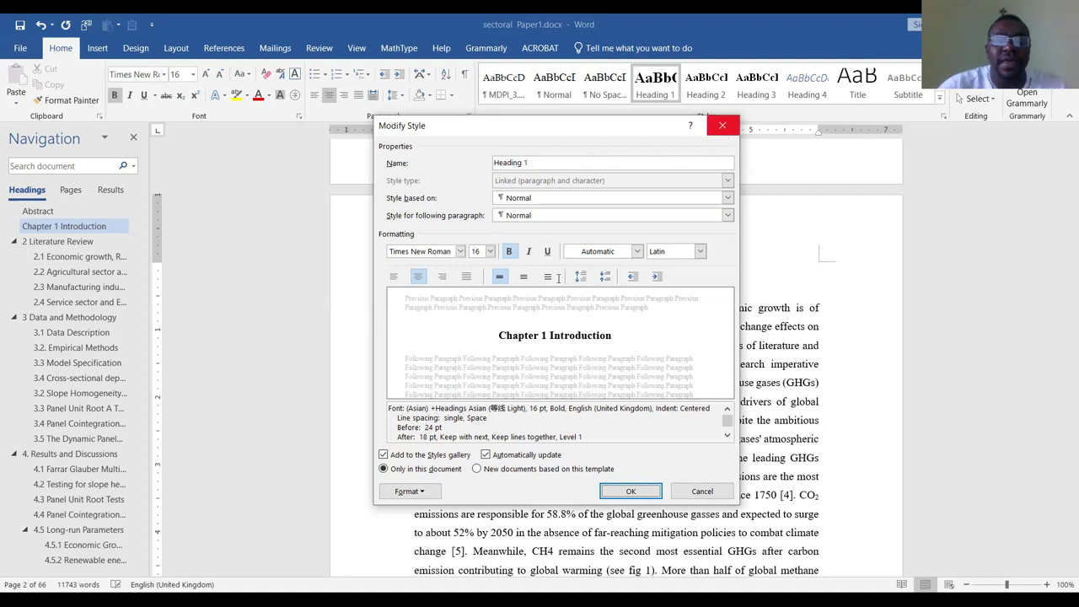
left_click(722, 124)
Check the Chapter 1 Introduction title's own paragraph settings and compare its style with that of the body text
right_click(542, 271)
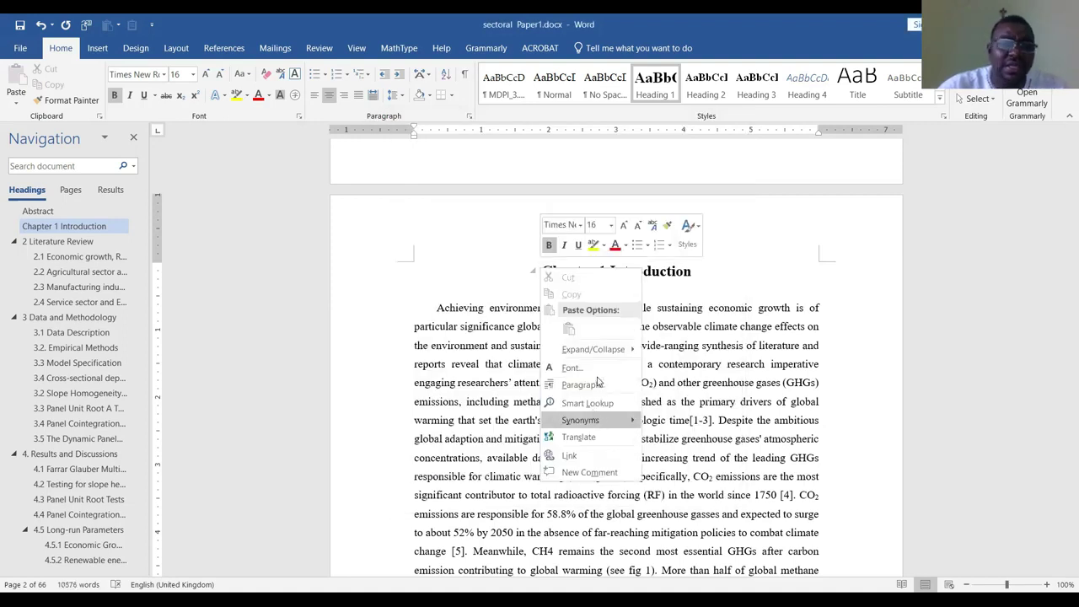
left_click(599, 386)
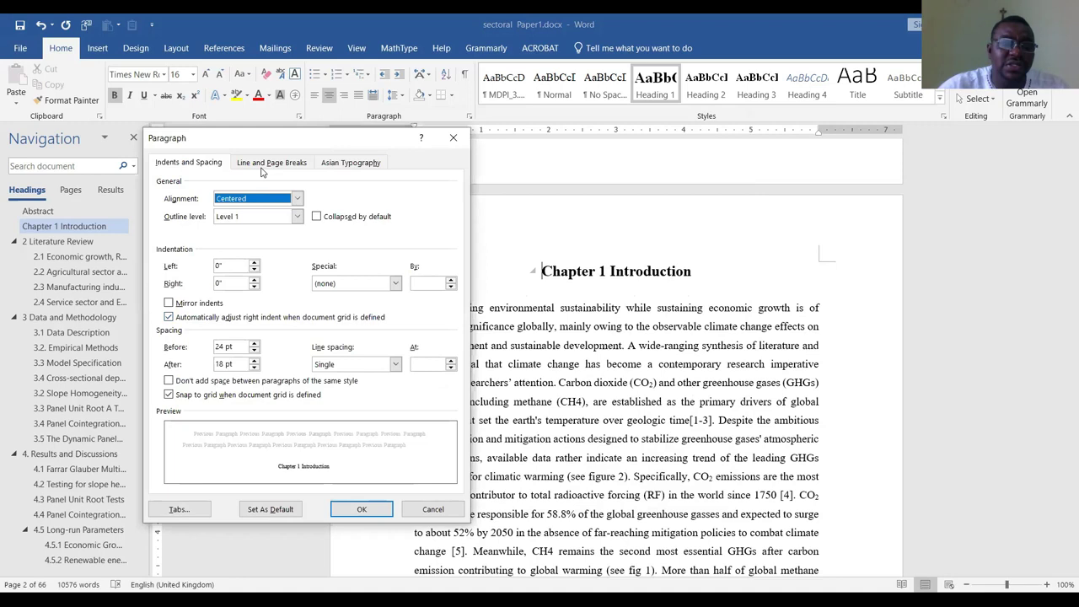
left_click(453, 138)
left_click(541, 364)
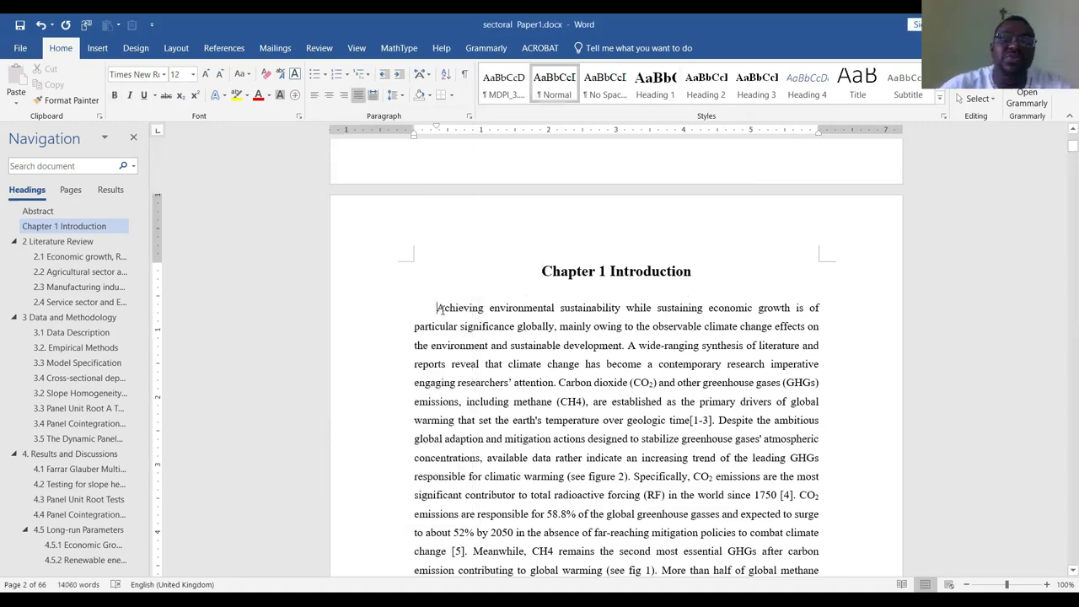
left_click(540, 259)
Look through the Chapter 1 body text and select it from "Achieving environmental sustainability" through "five different regions of Africa" to check its style
scroll(642, 282, "down", 8)
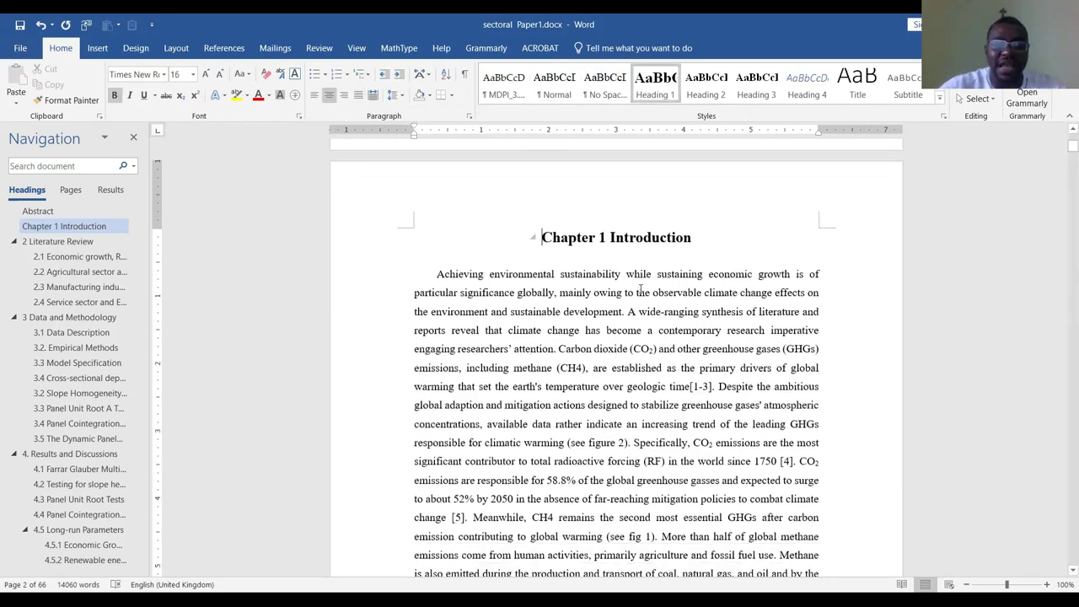
scroll(639, 286, "up", 2)
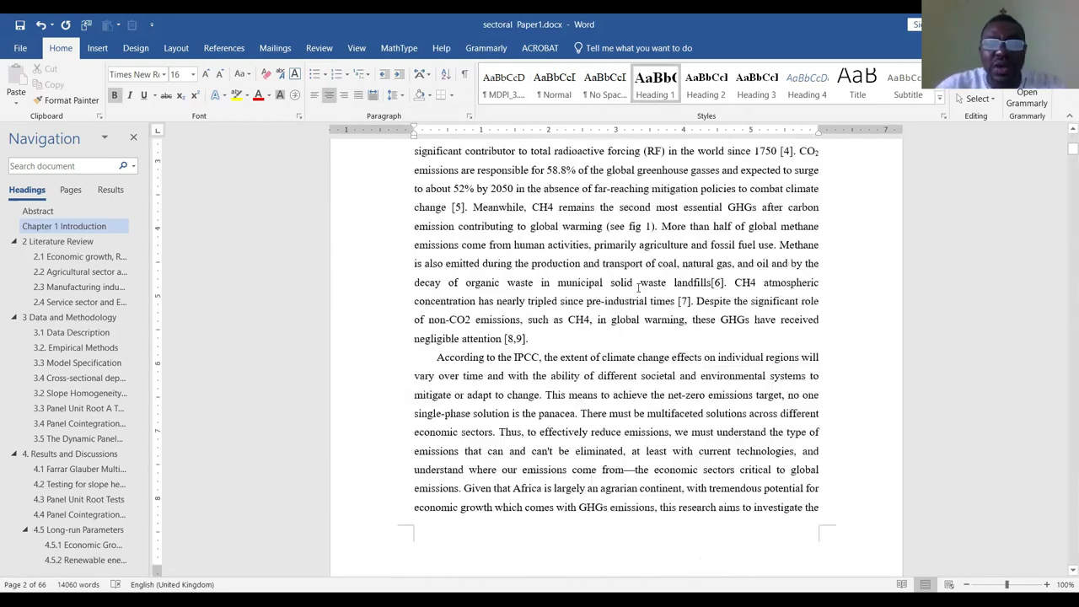
scroll(641, 269, "down", 8)
scroll(643, 259, "down", 2)
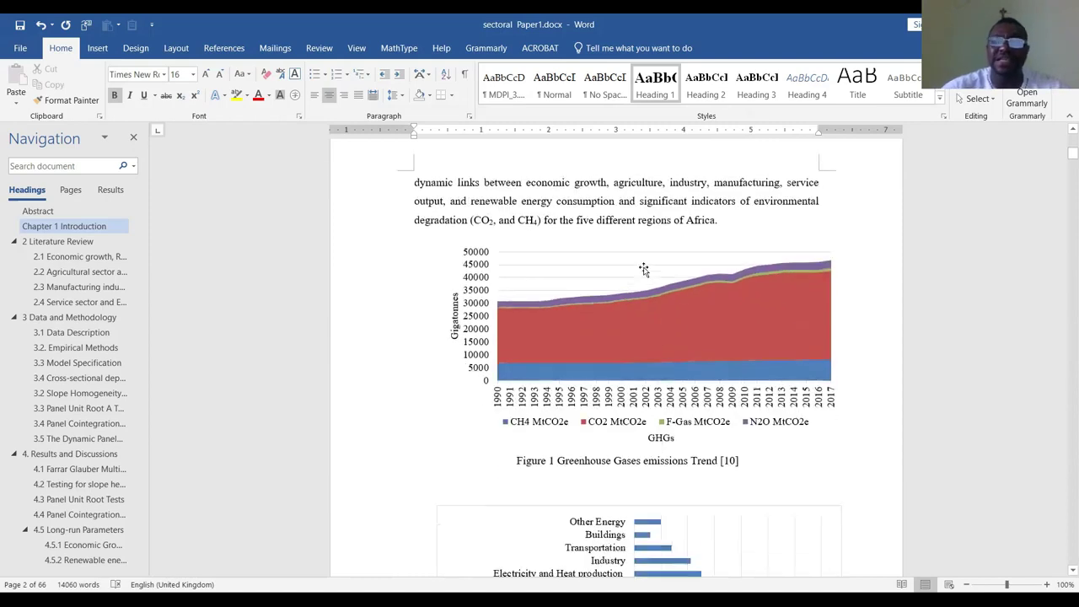
scroll(636, 269, "up", 15)
scroll(632, 278, "up", 3)
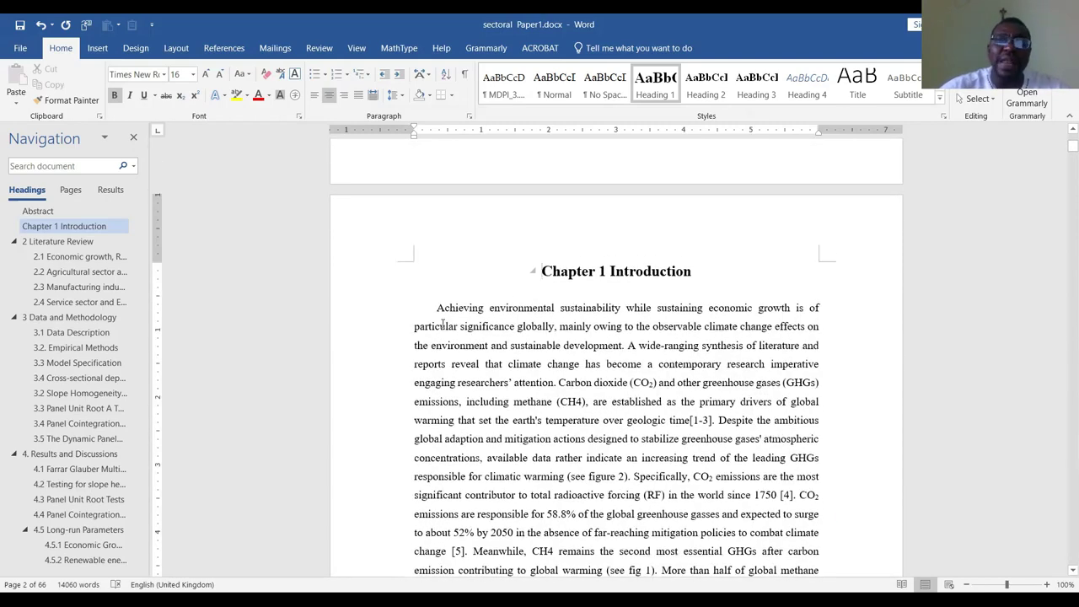
left_click_drag(437, 315, 607, 234)
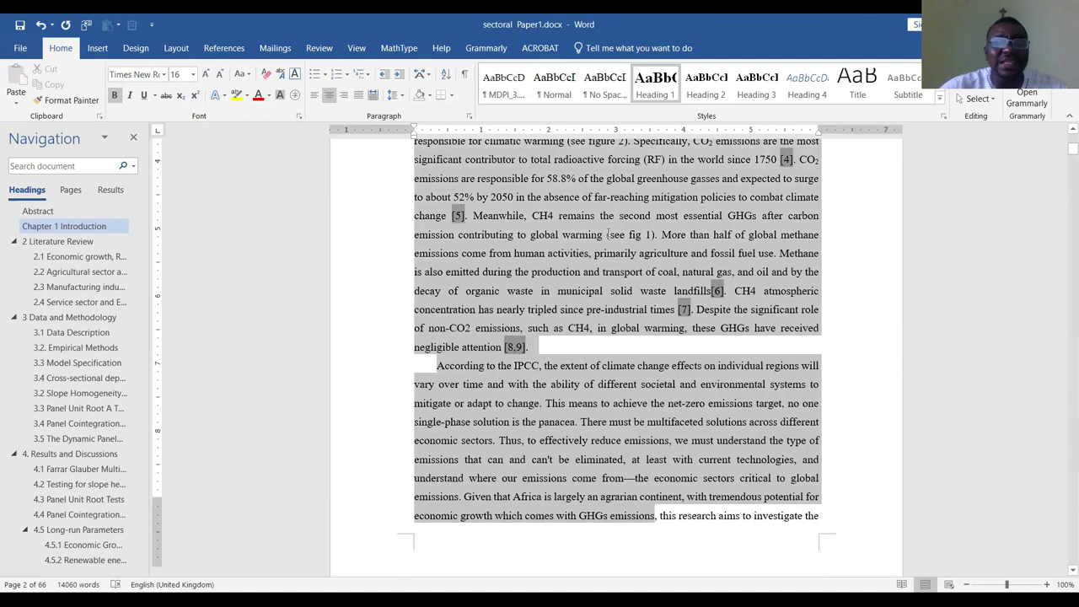
scroll(608, 235, "up", 2)
left_click_drag(437, 149, 712, 350)
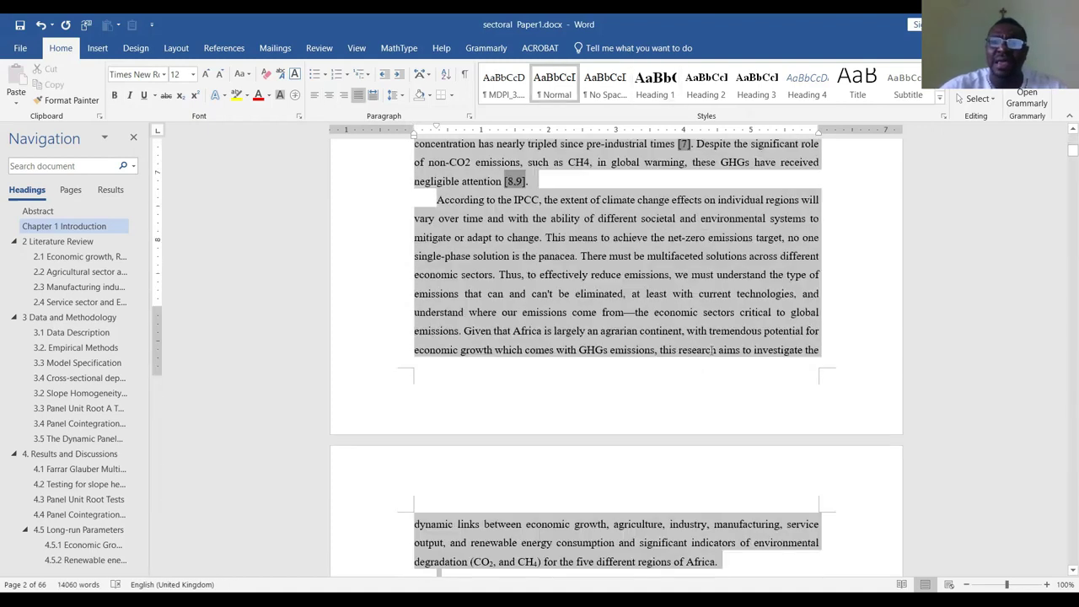
scroll(712, 350, "down", 1)
left_click_drag(748, 489, 748, 489)
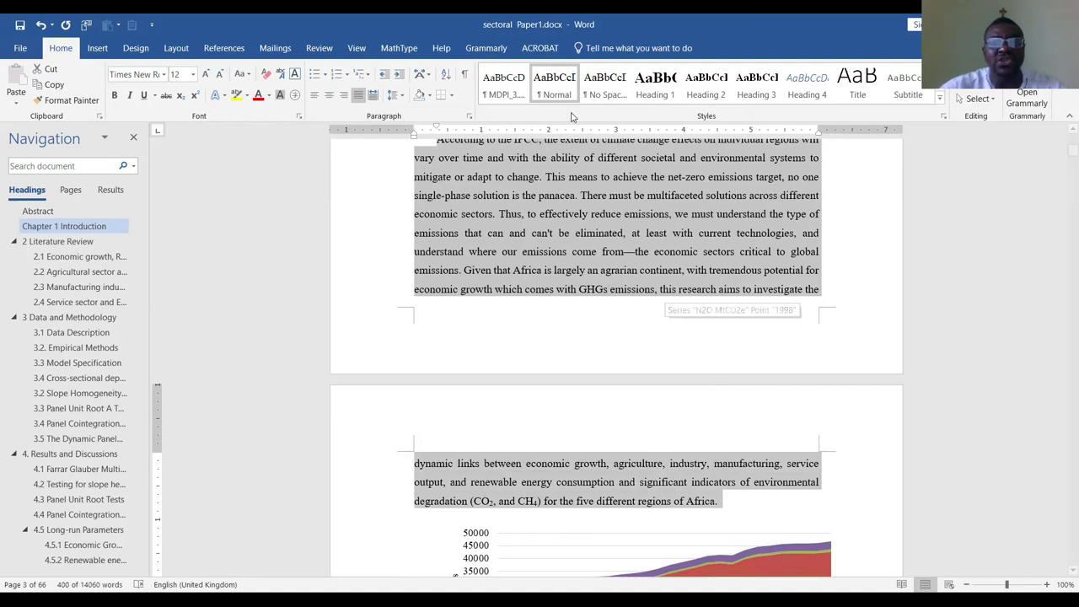
scroll(642, 361, "down", 3)
scroll(643, 362, "up", 10)
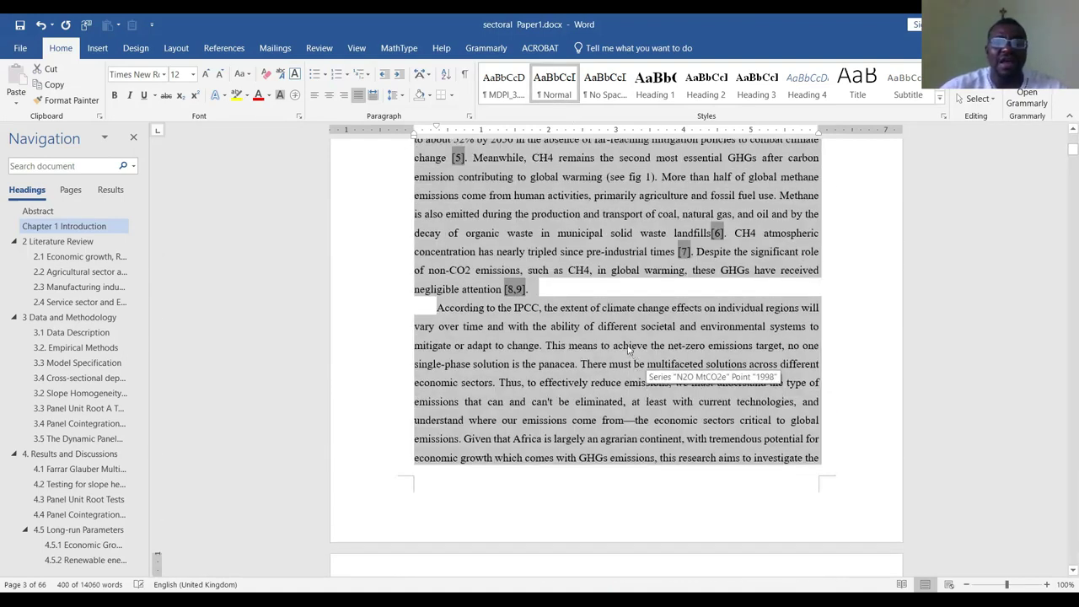
Select the Chapter 1 Introduction title to check its style against the body text below it
left_click_drag(519, 322, 674, 343)
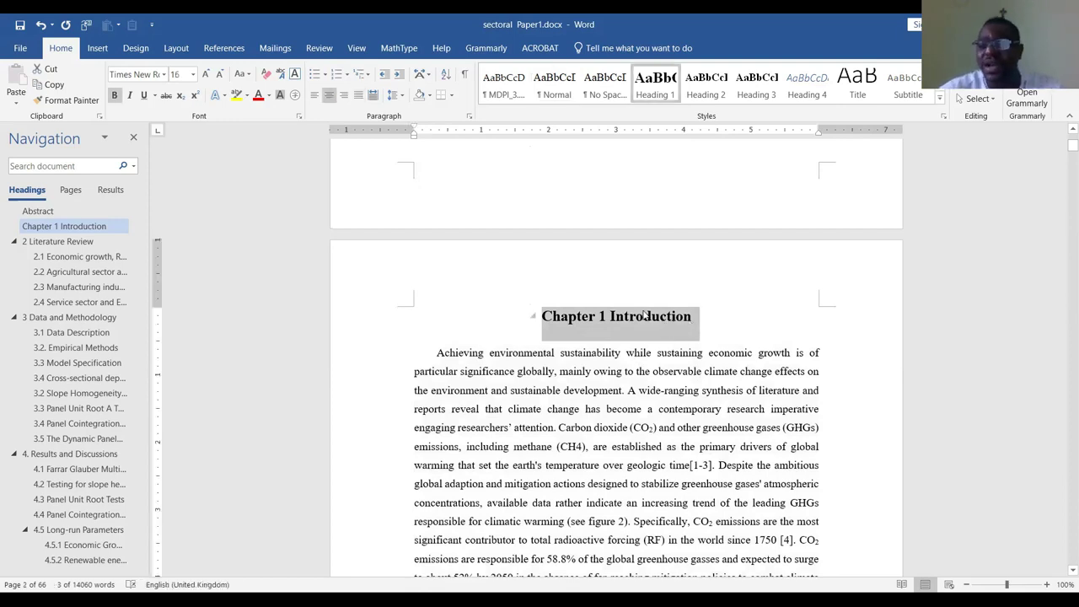
scroll(651, 202, "up", 1)
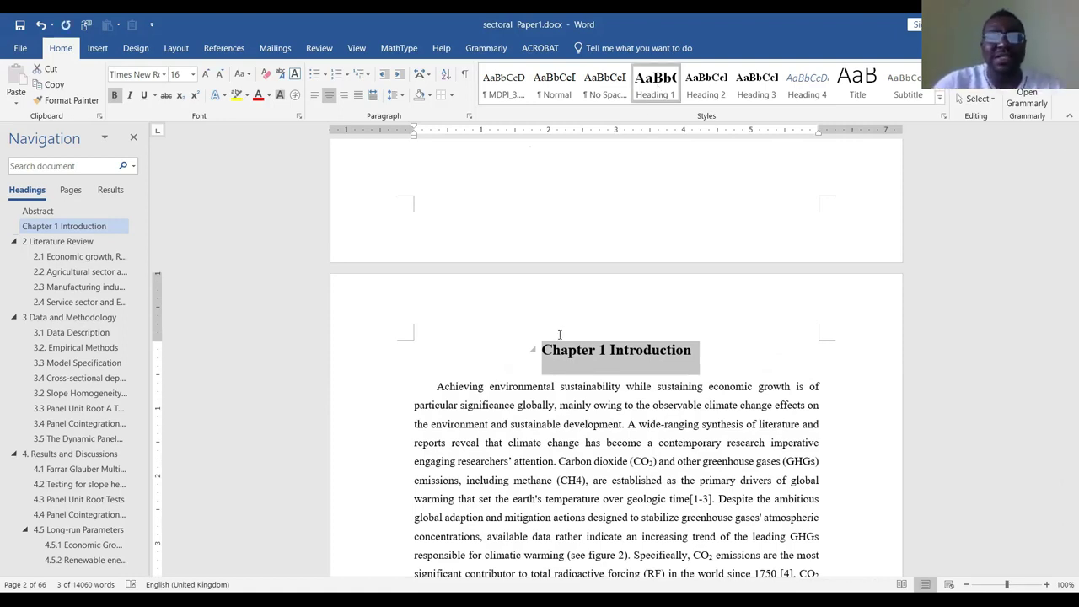
scroll(559, 334, "down", 4)
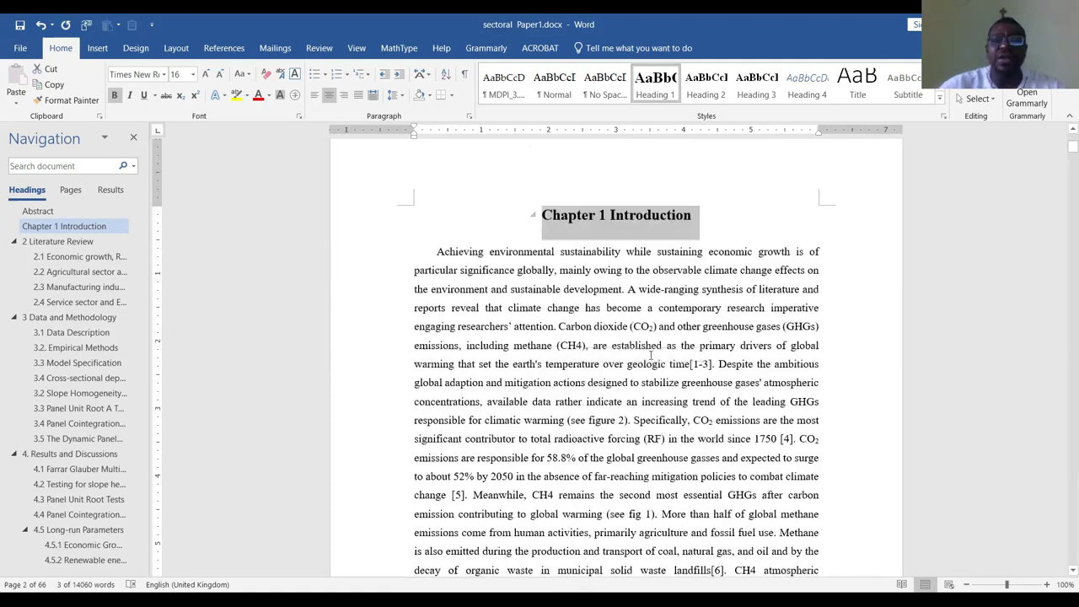
scroll(650, 355, "up", 2)
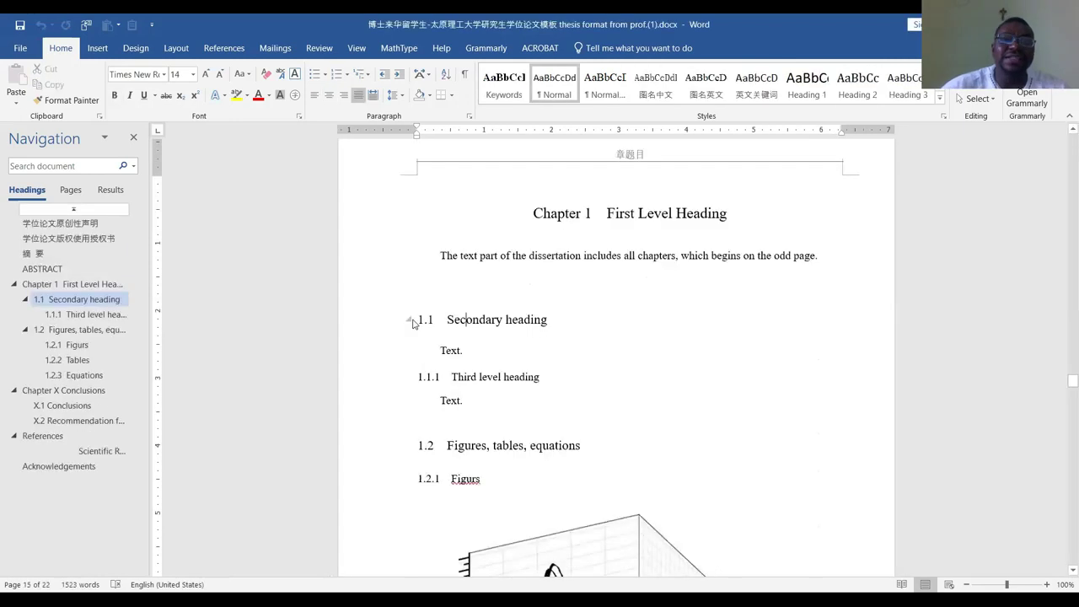
In the thesis template document, review the paragraph settings and font size of the "1.1 Secondary heading" line
left_click(534, 323)
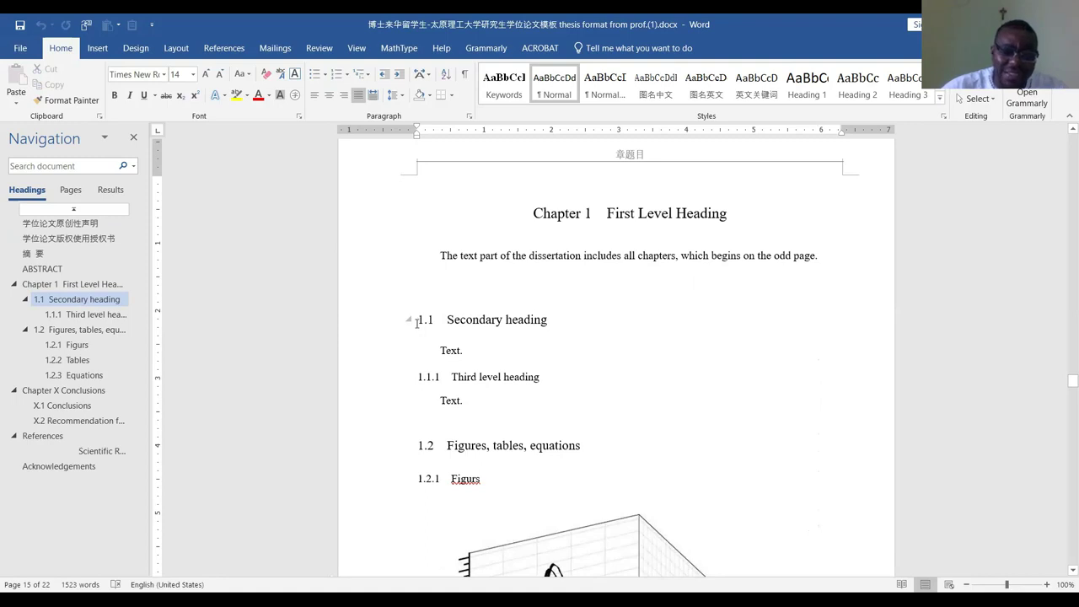
right_click(416, 323)
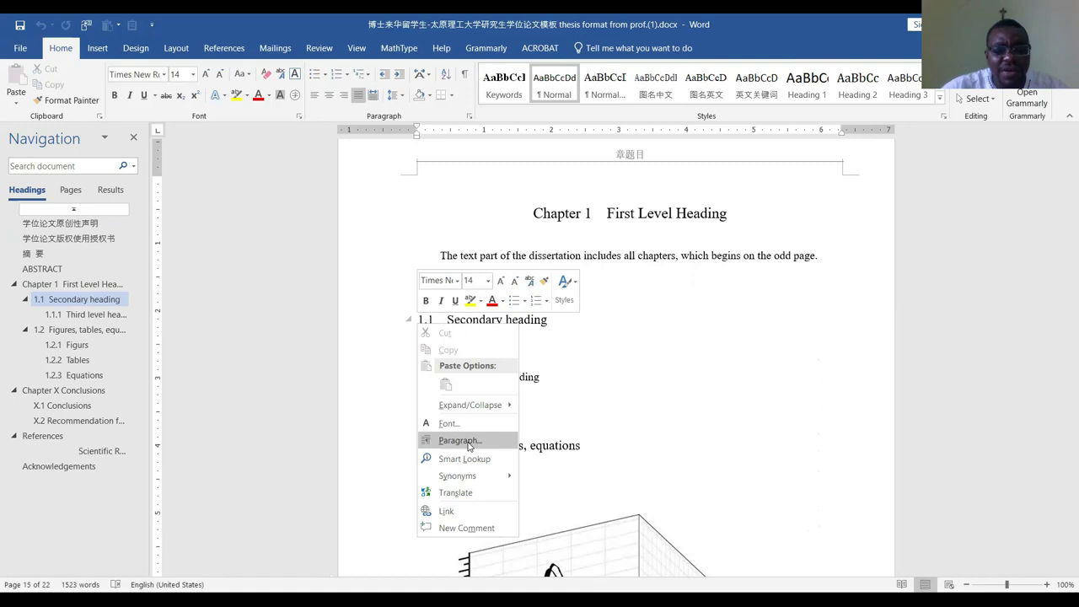
left_click(469, 442)
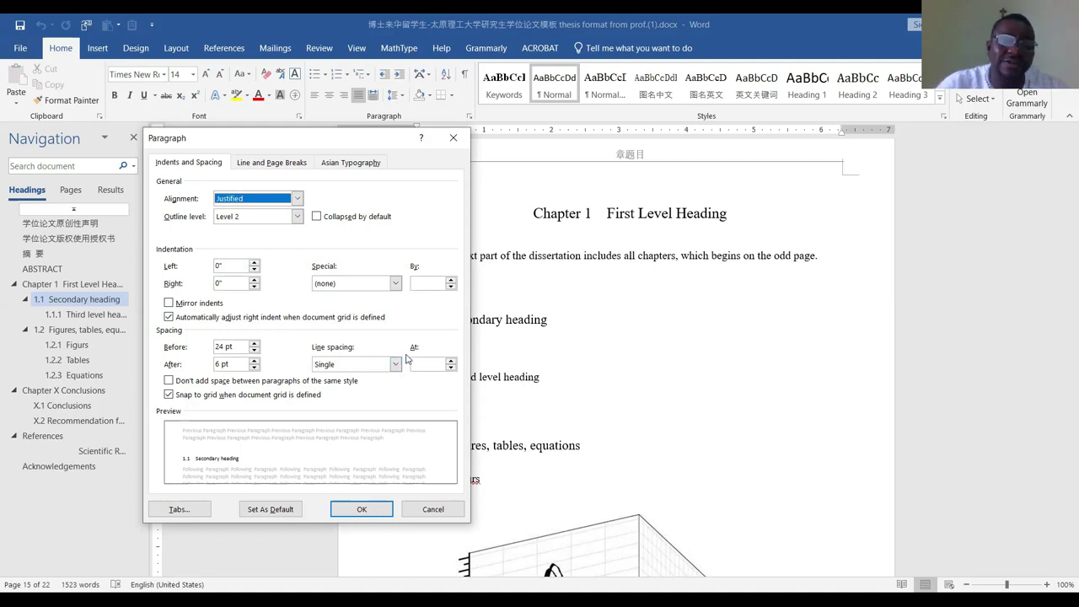
left_click(459, 140)
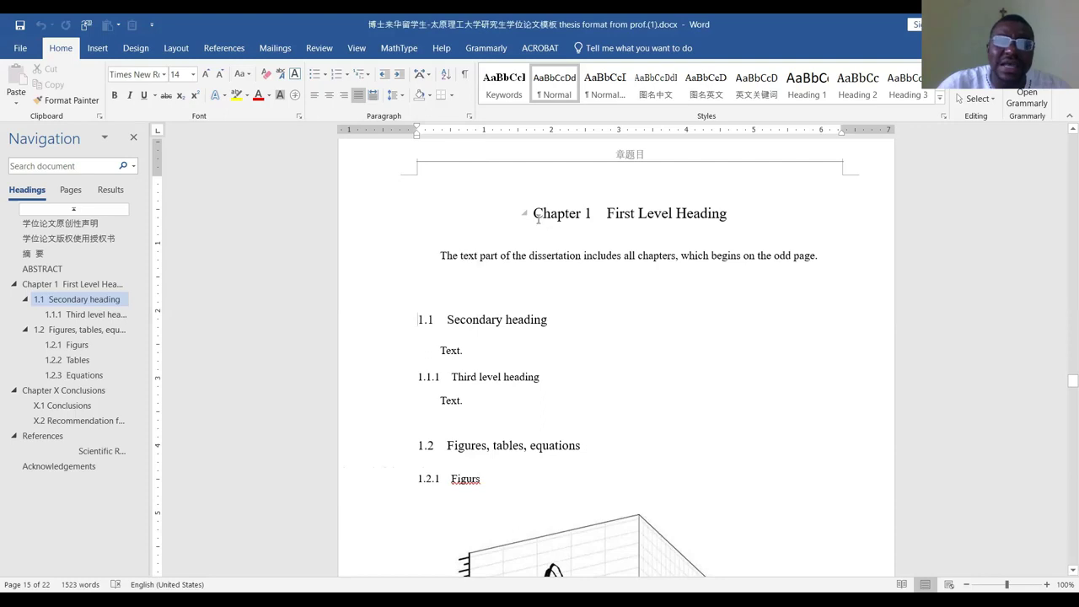
left_click(525, 218)
left_click(418, 321)
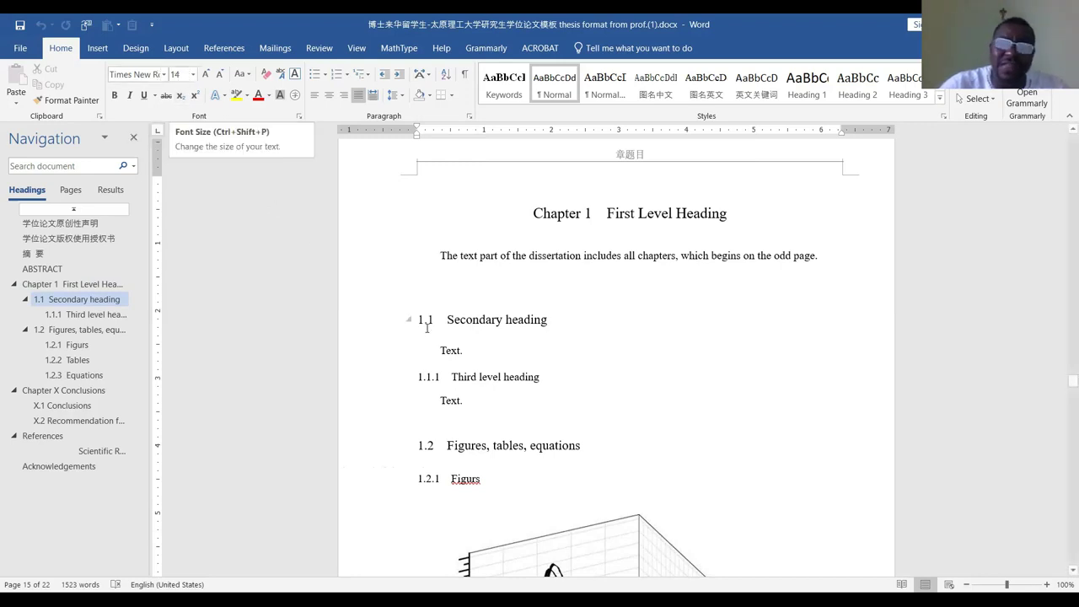
Compare the font size of the "Chapter 1 First Level Heading" title with that of the "1.1 Secondary heading" line
left_click(537, 214)
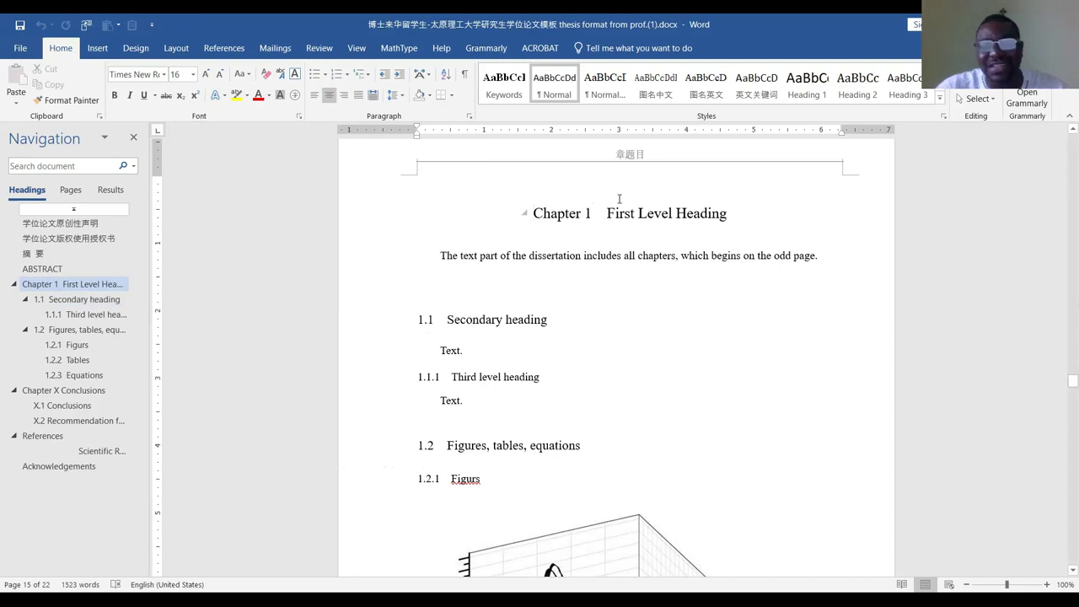
left_click(430, 350)
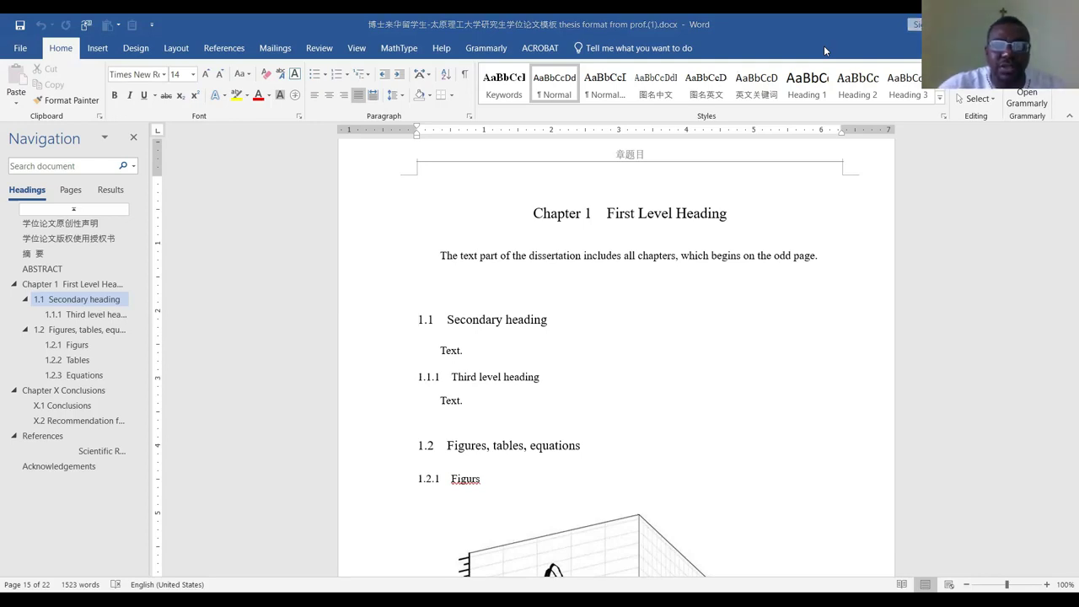
Switch to the sectoral Paper1 document and remove the first-line indent from the 2.1 Economic growth heading
key("alt+Tab")
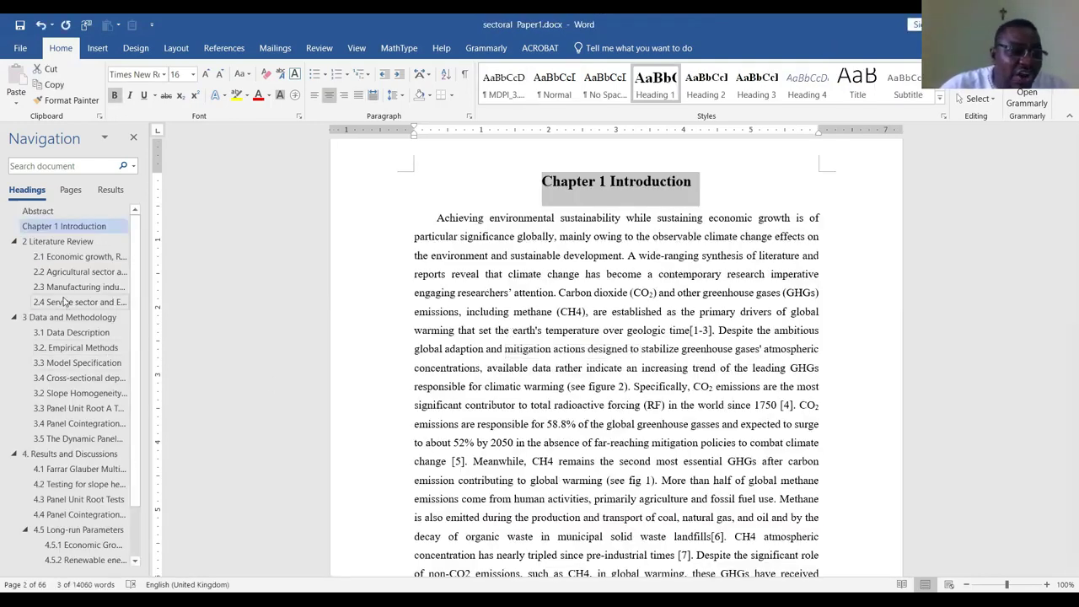
left_click(70, 257)
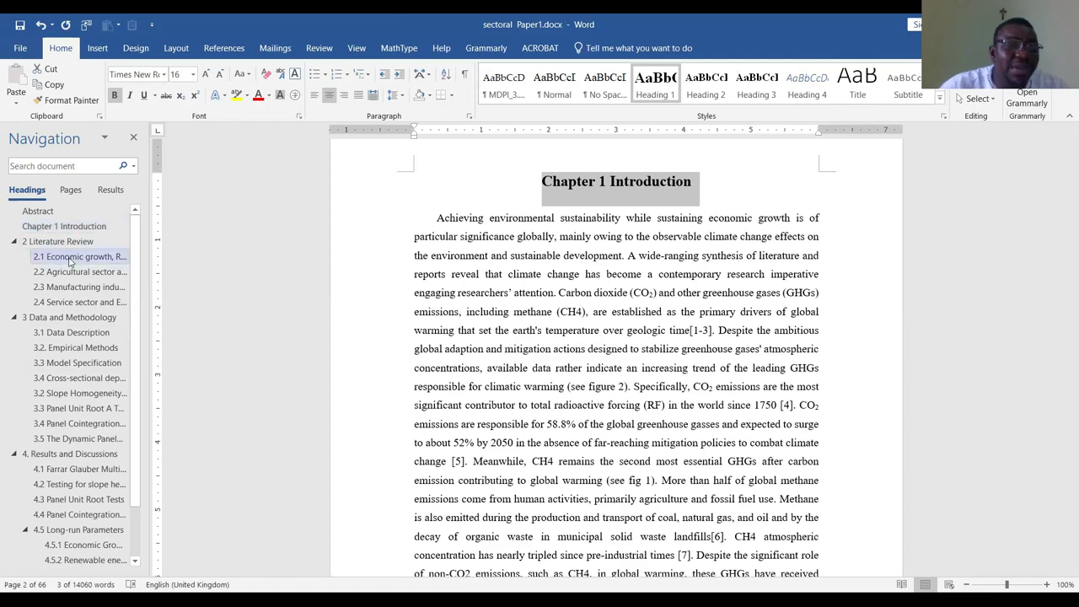
scroll(453, 255, "up", 3)
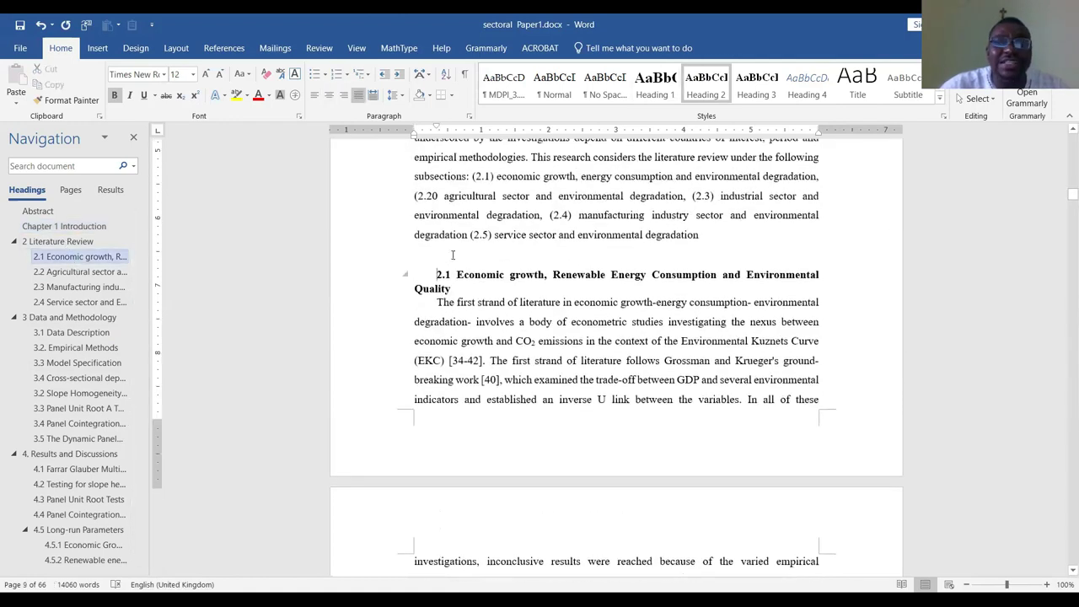
key("BackSpace")
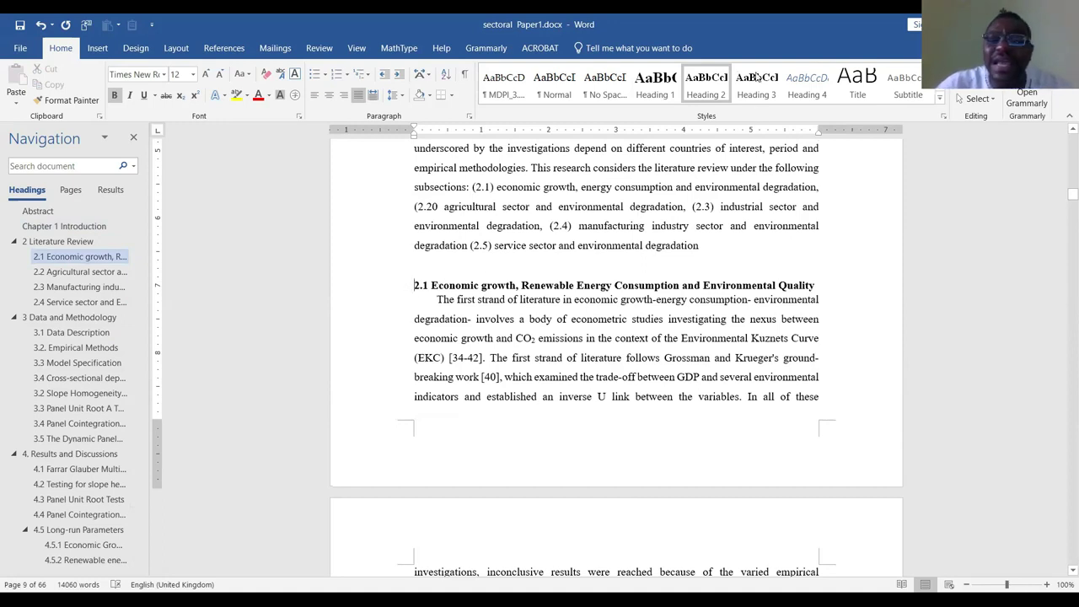
Modify the Heading 2 style to use a font size of 14
right_click(705, 95)
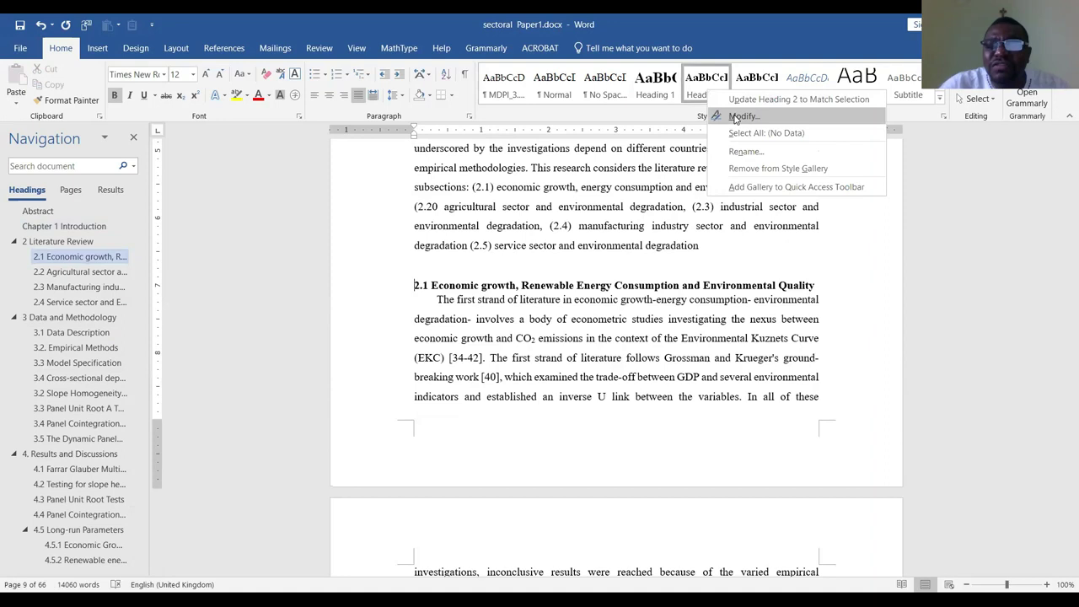
left_click(735, 119)
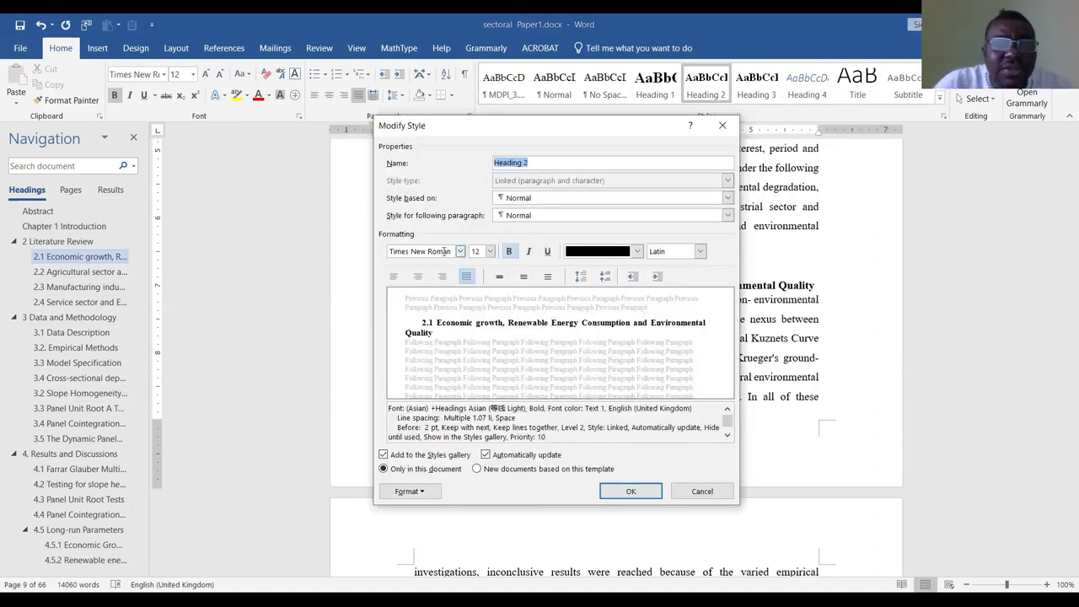
left_click(489, 251)
left_click(475, 312)
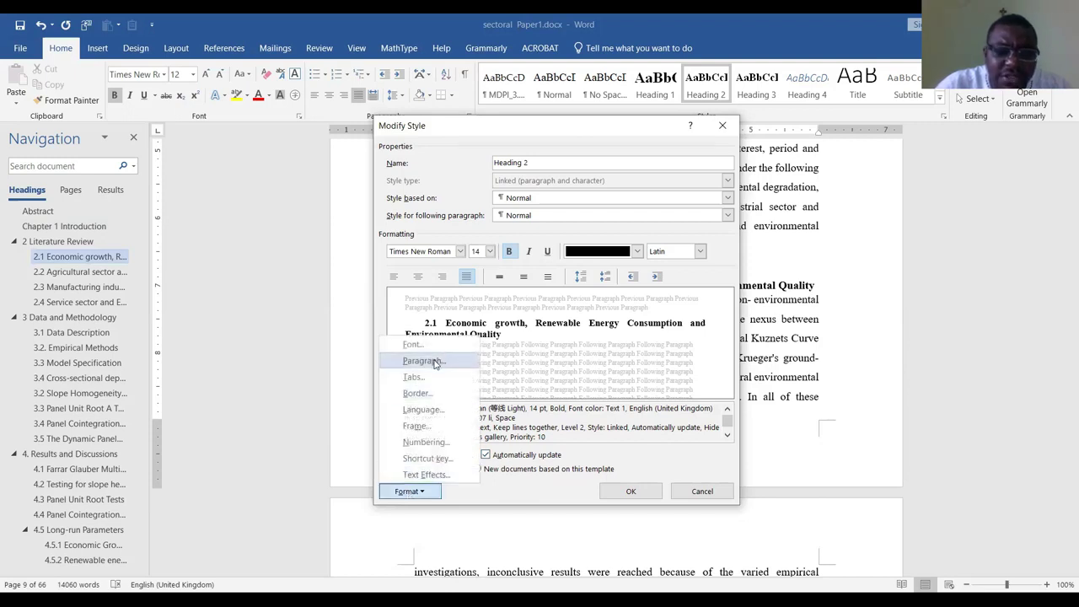
Set the Heading 2 style's paragraph alignment to Left and its special indentation to none
left_click(426, 361)
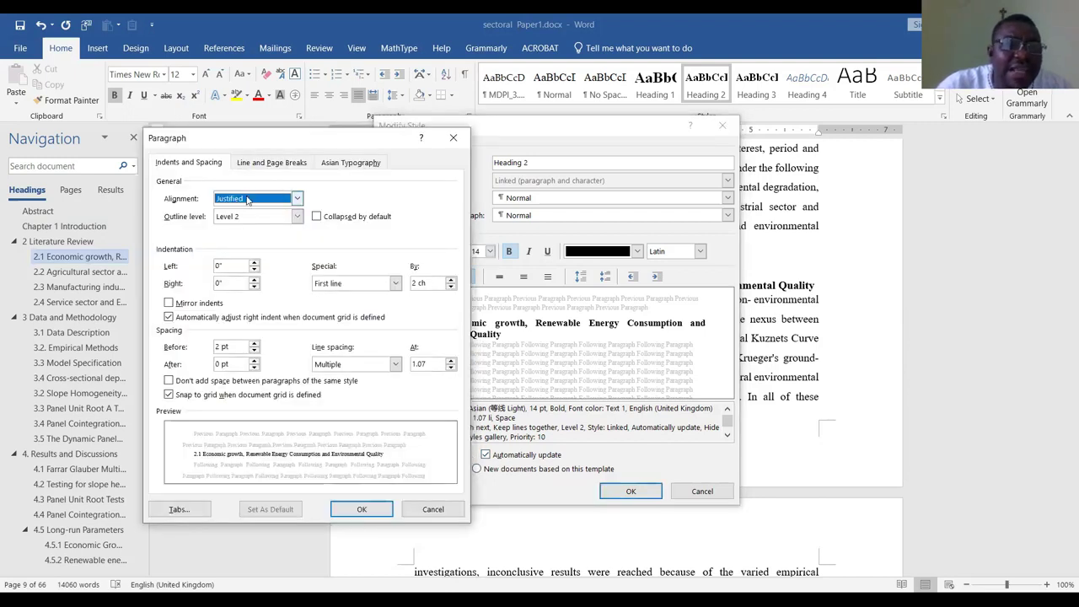
left_click(297, 198)
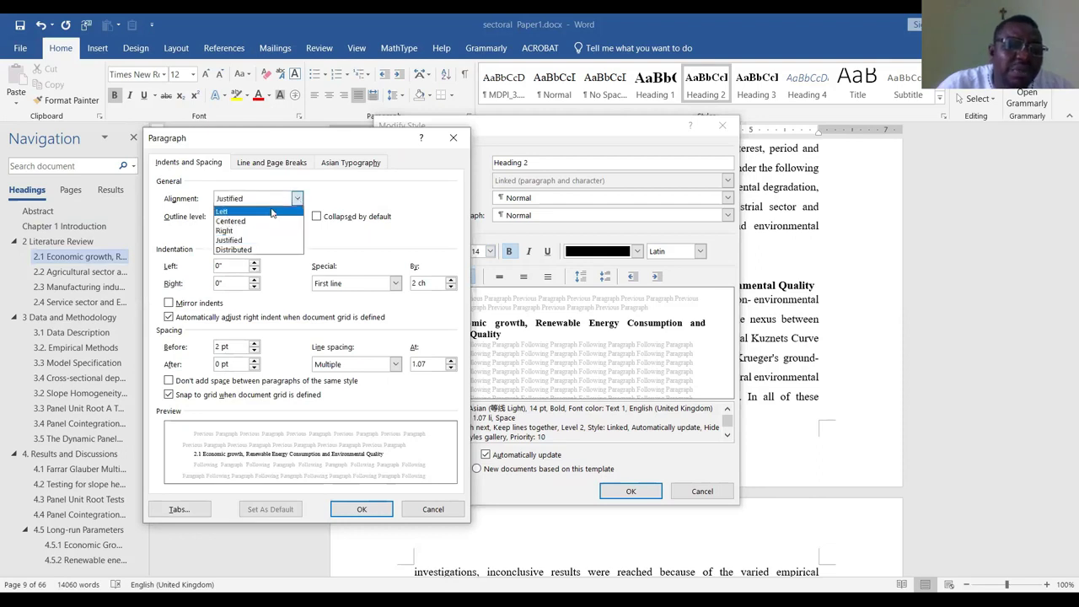
left_click(287, 212)
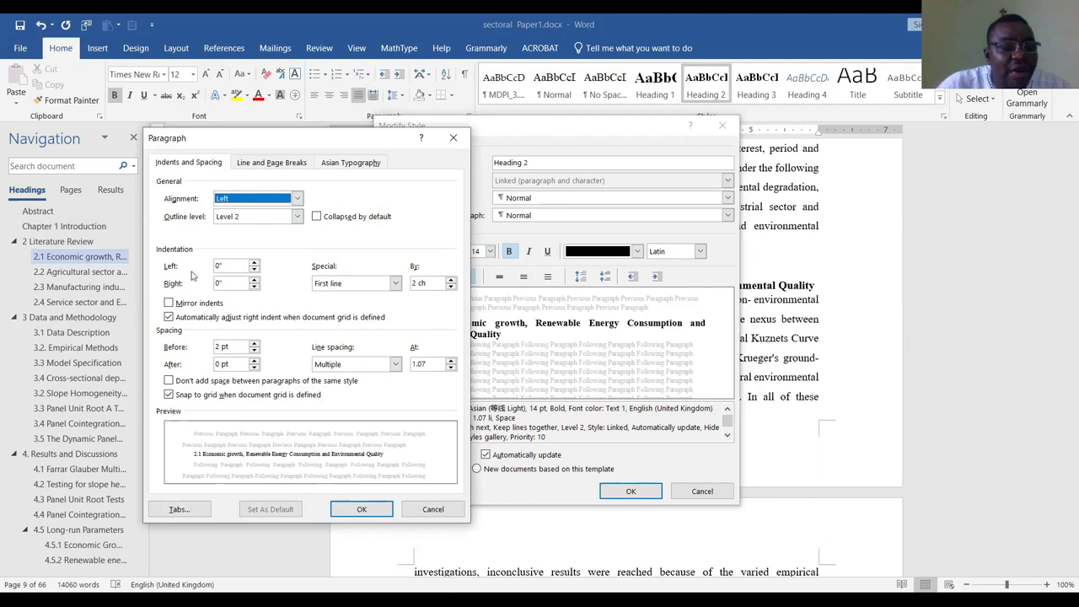
left_click(395, 284)
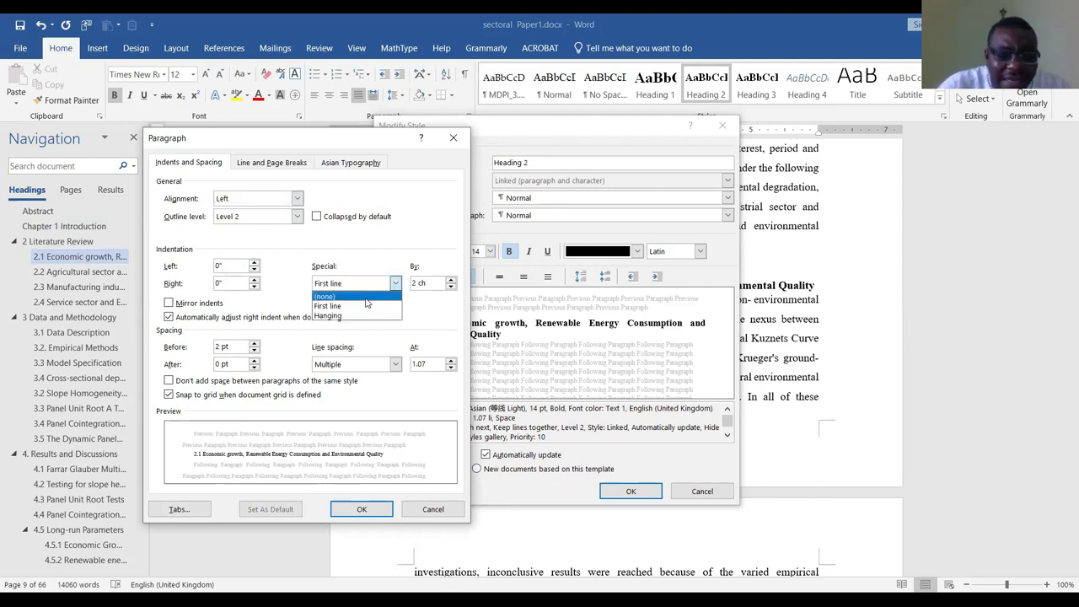
left_click(367, 297)
Set the Heading 2 style's spacing to 24 pt before, 6 pt after and single line spacing, keeping automatic update on, and apply the changes
left_click(254, 343)
left_click(254, 344)
left_click(254, 344)
left_click(253, 344)
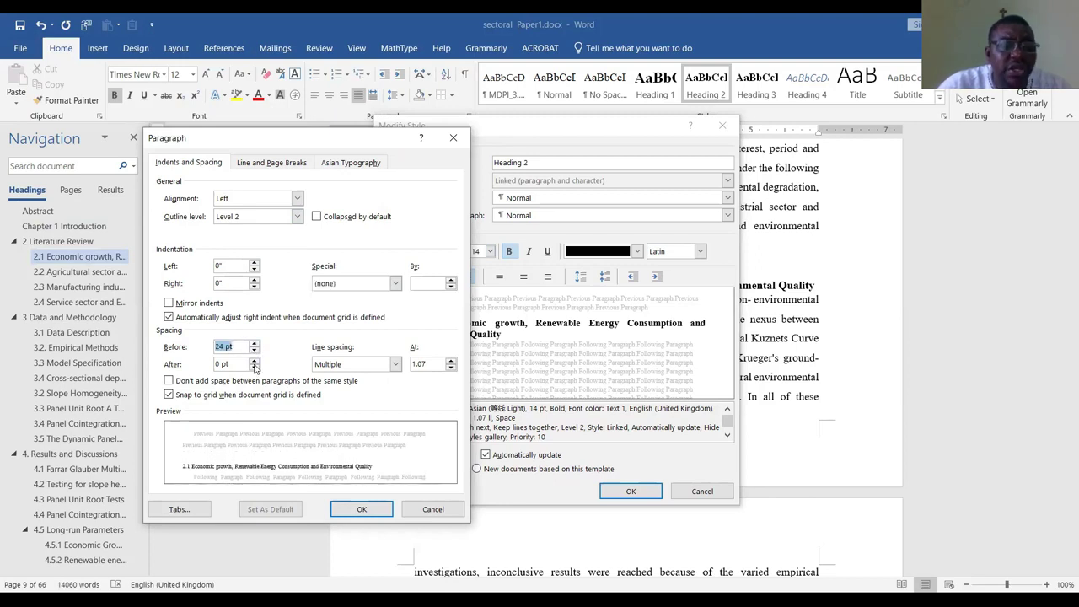
left_click(254, 360)
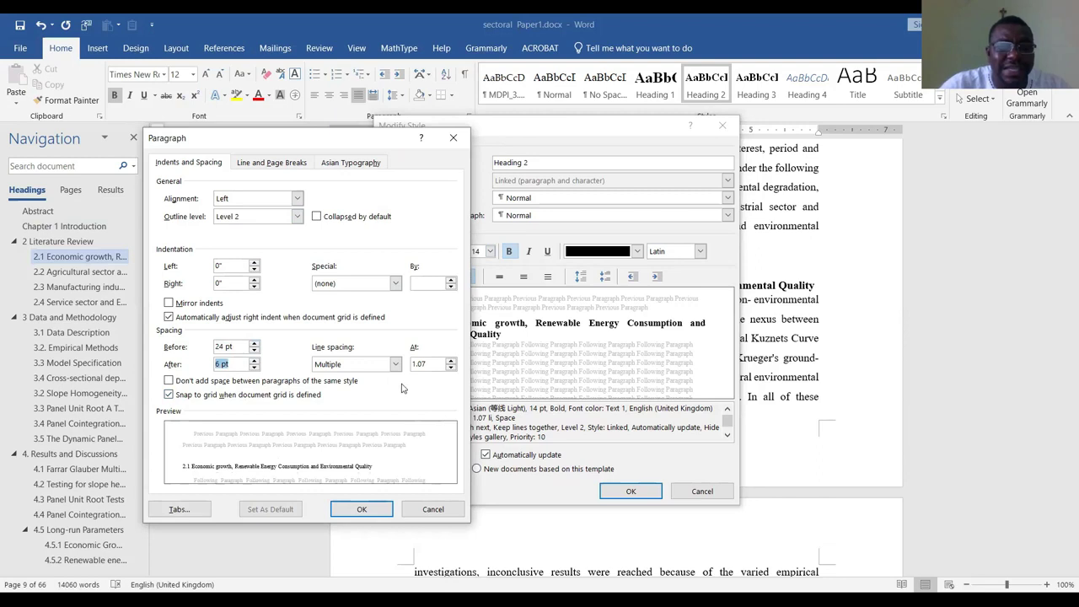
left_click(355, 364)
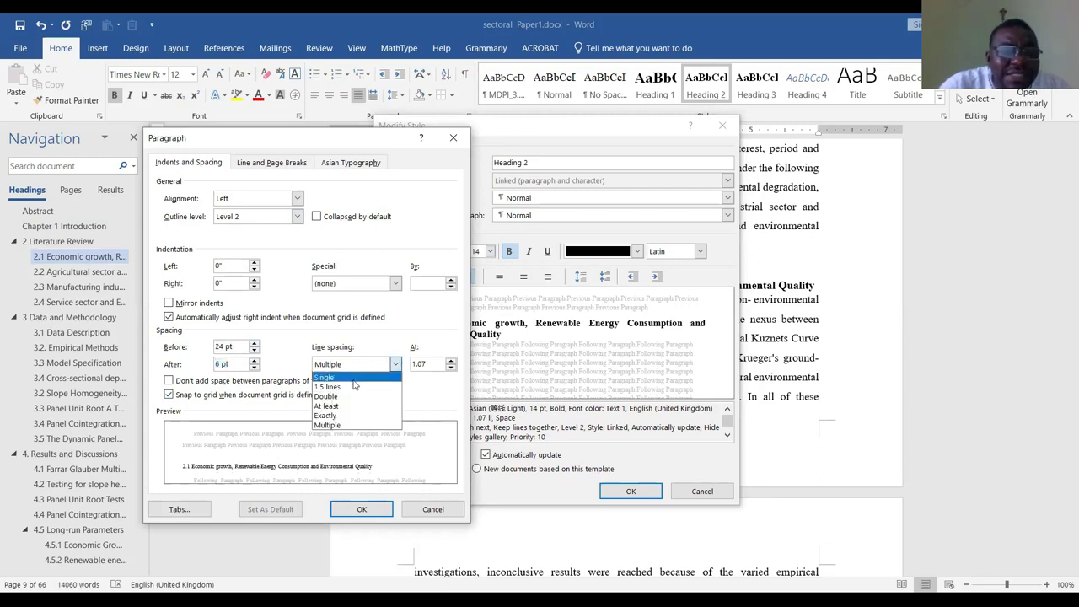
left_click(354, 379)
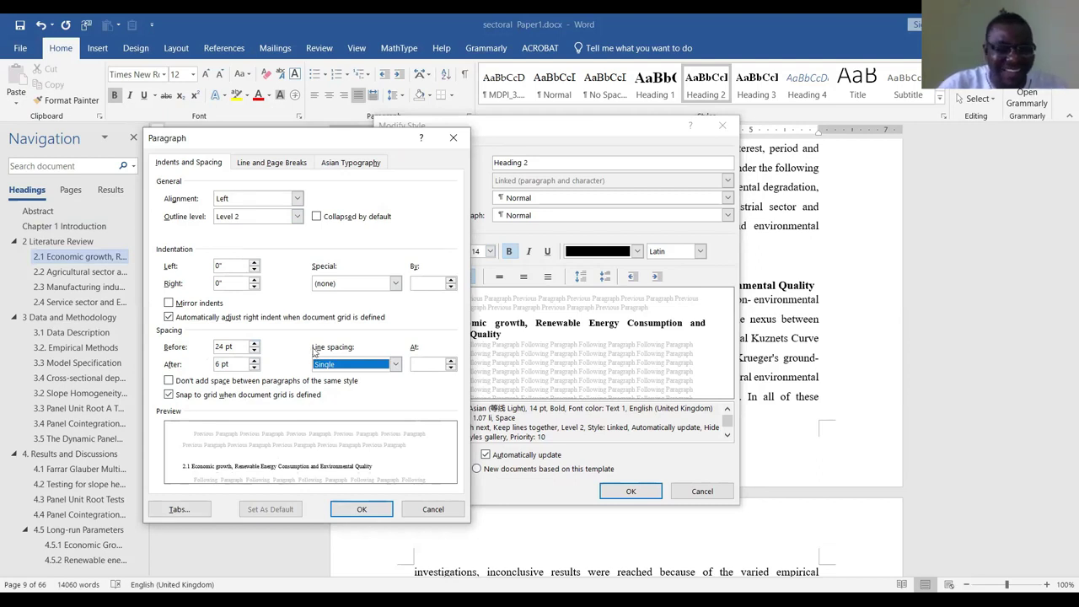
left_click(371, 510)
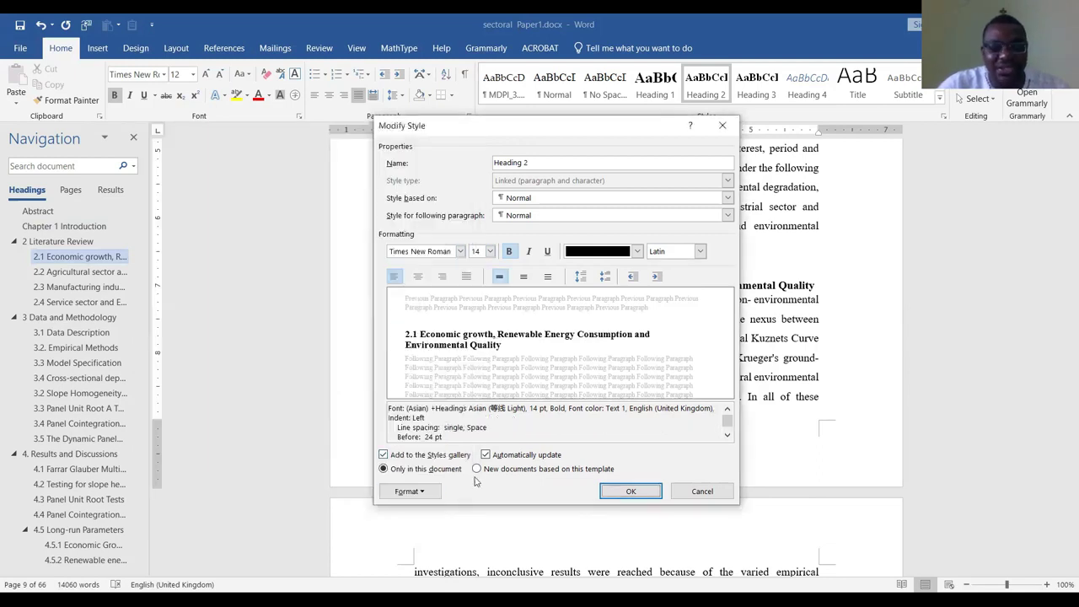
left_click(485, 455)
left_click(485, 455)
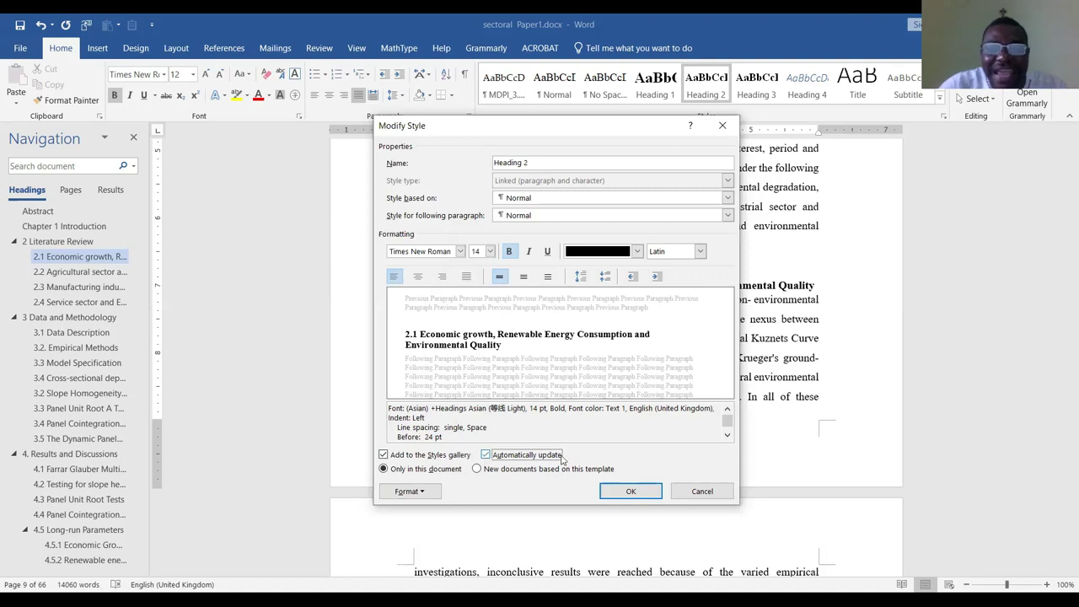
left_click(626, 498)
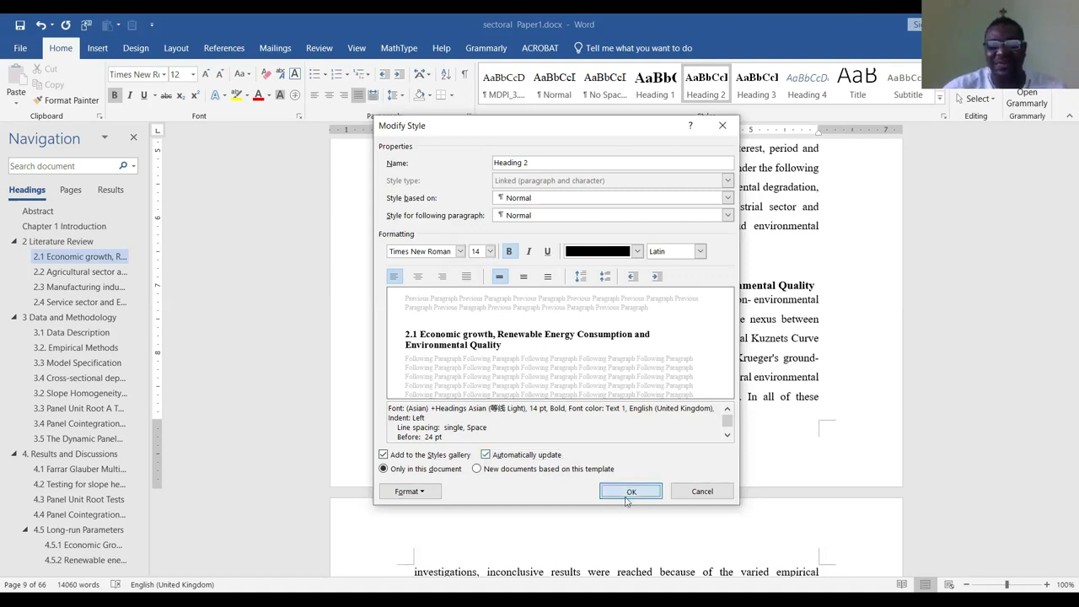
Delete the empty paragraph above the 2.1 Economic growth heading
double_click(391, 326)
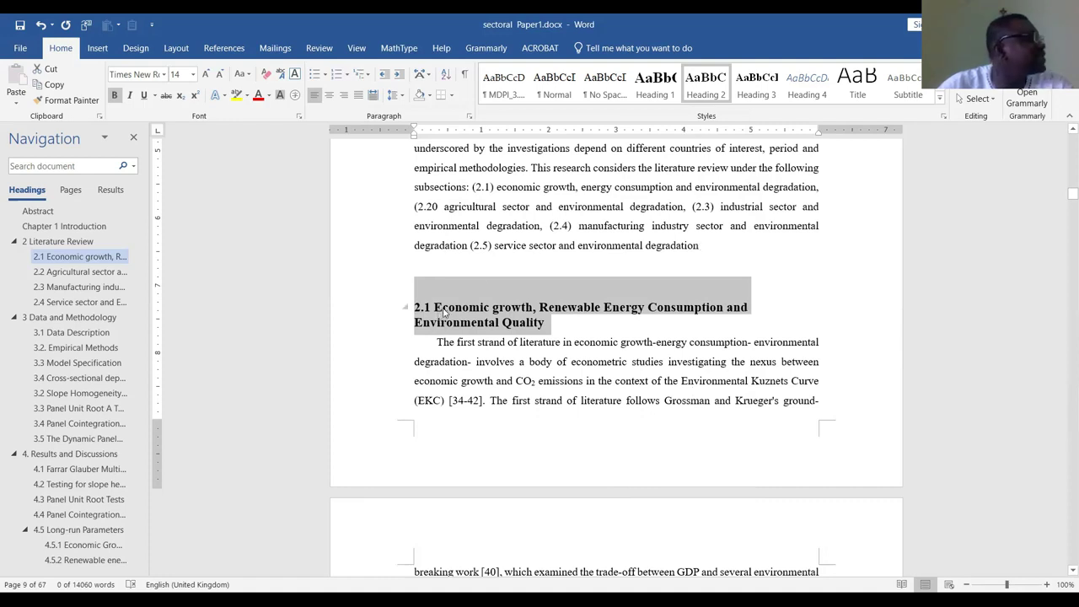
left_click(463, 268)
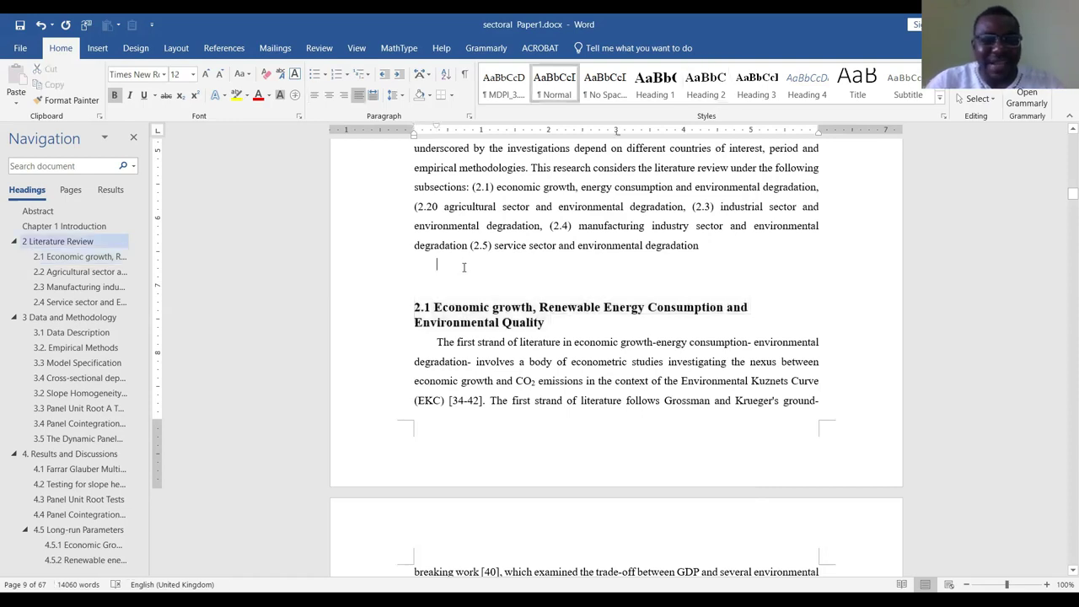
double_click(383, 321)
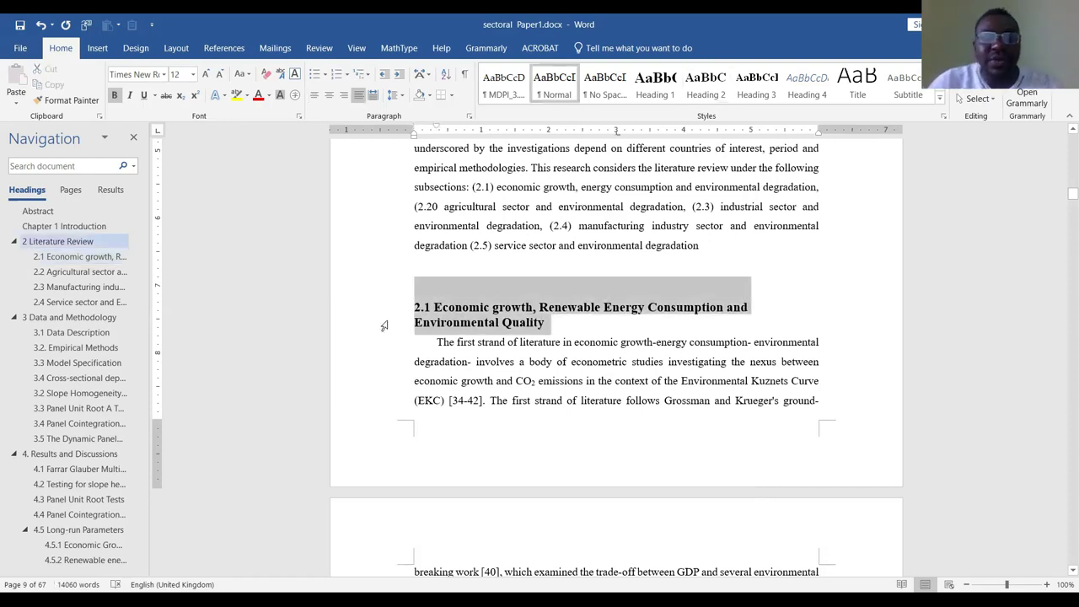
left_click(452, 263)
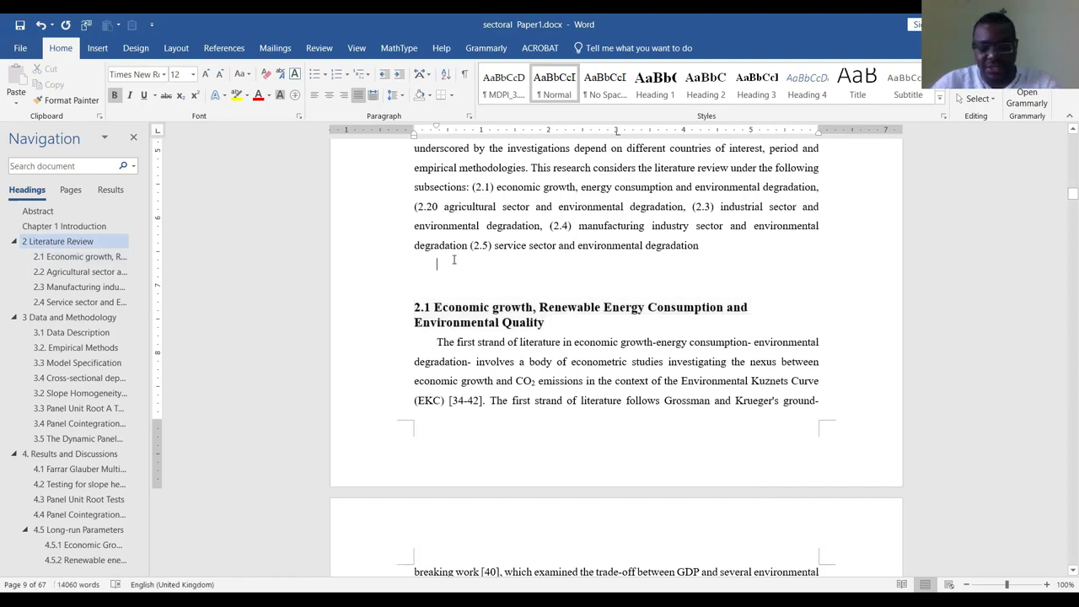
key("Delete")
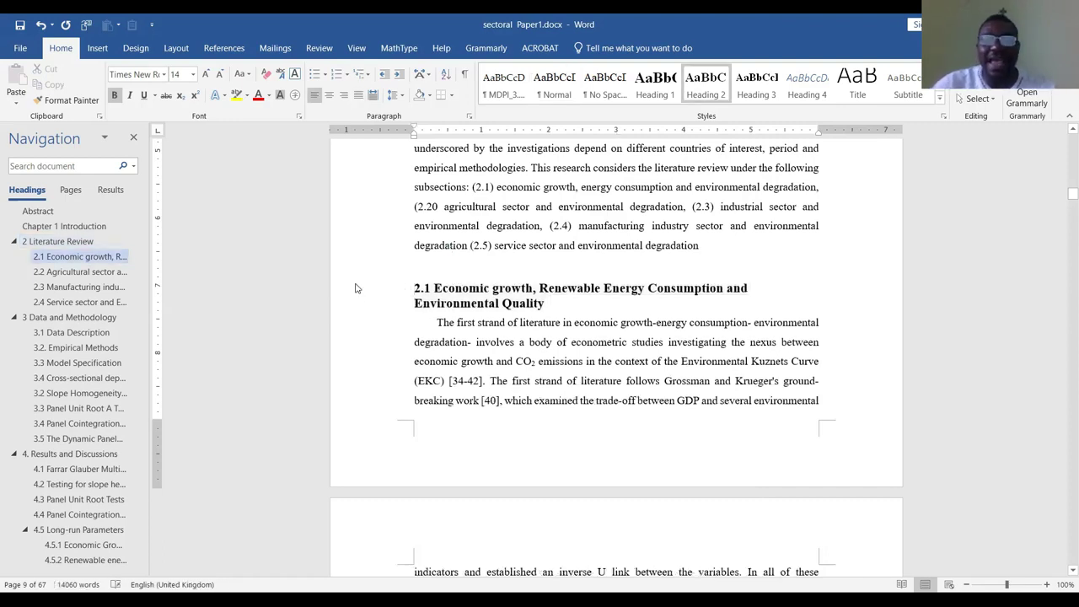
Select the 2.1 heading and the first line below it to examine the heading's style and spacing
left_click(364, 261)
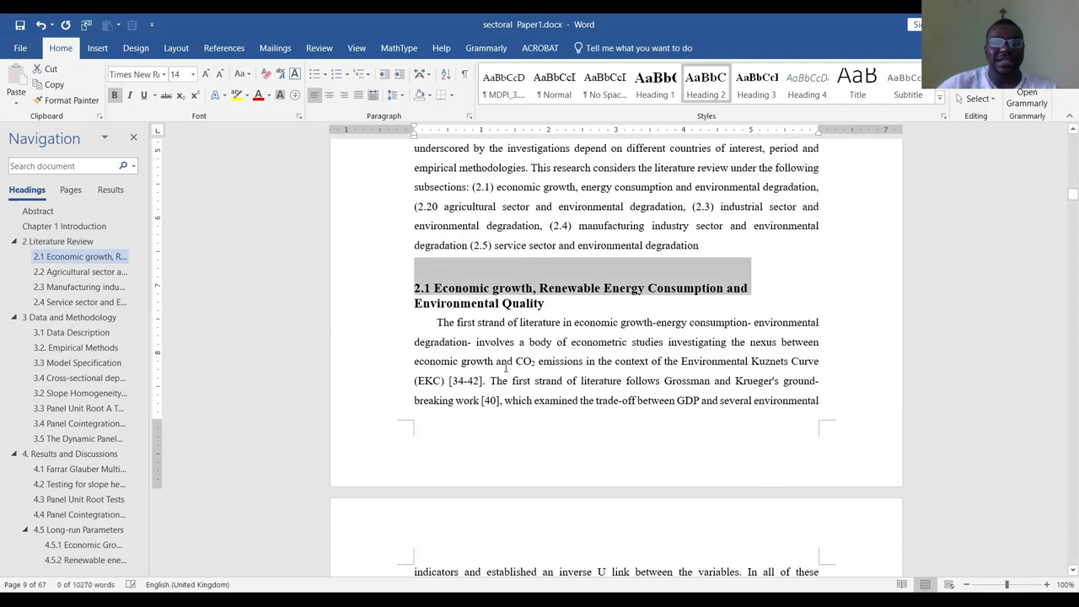
key("Down")
key("Down")
key("Down")
left_click_drag(376, 267, 382, 322)
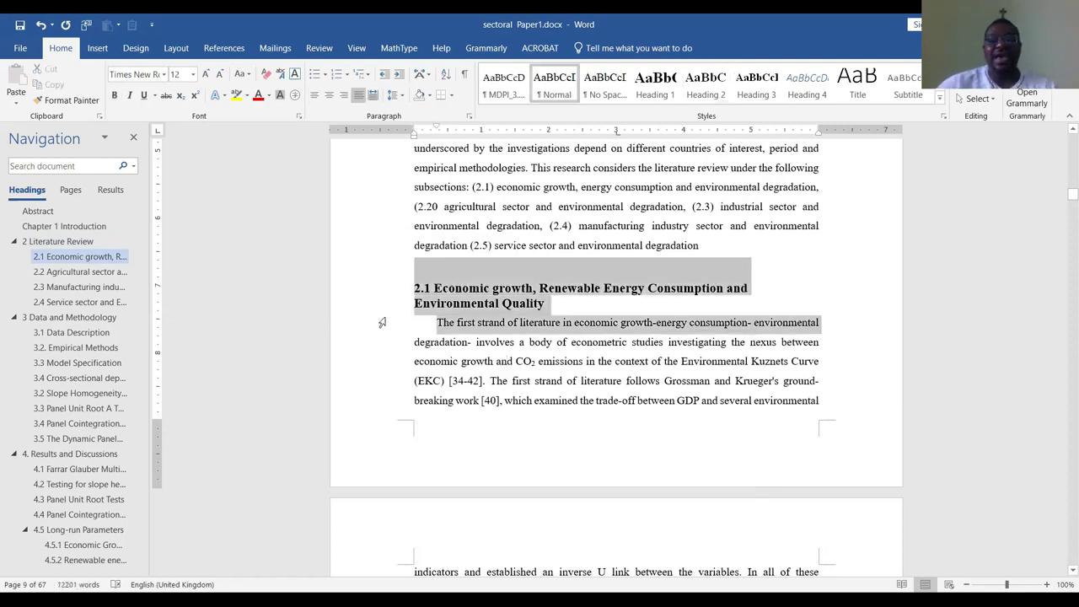
left_click(382, 322)
double_click(391, 301)
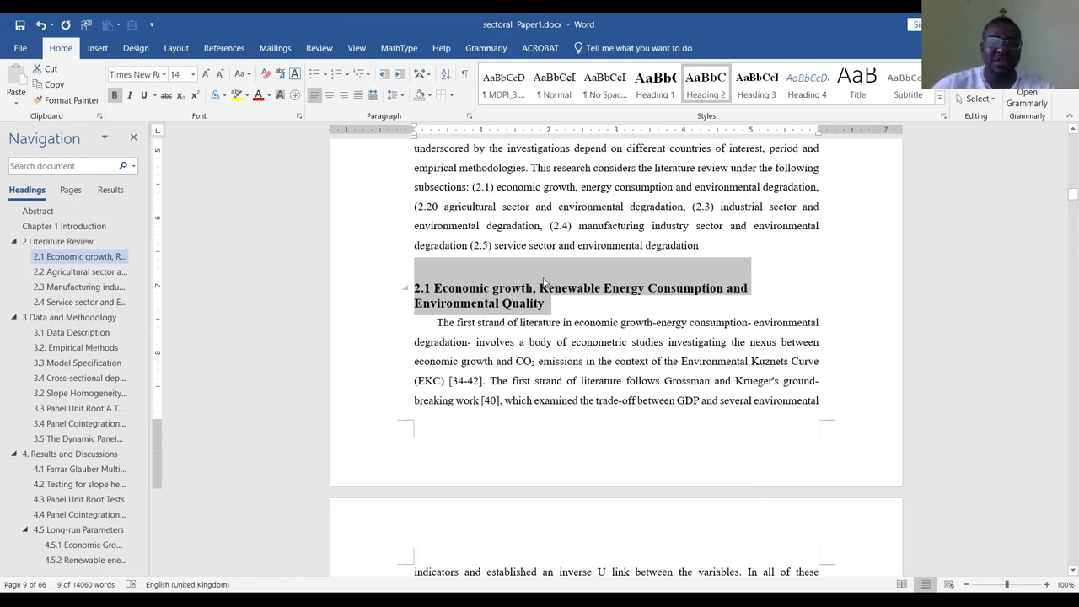
Check the style of the 2 Literature Review heading and the gap above it
scroll(545, 283, "up", 5)
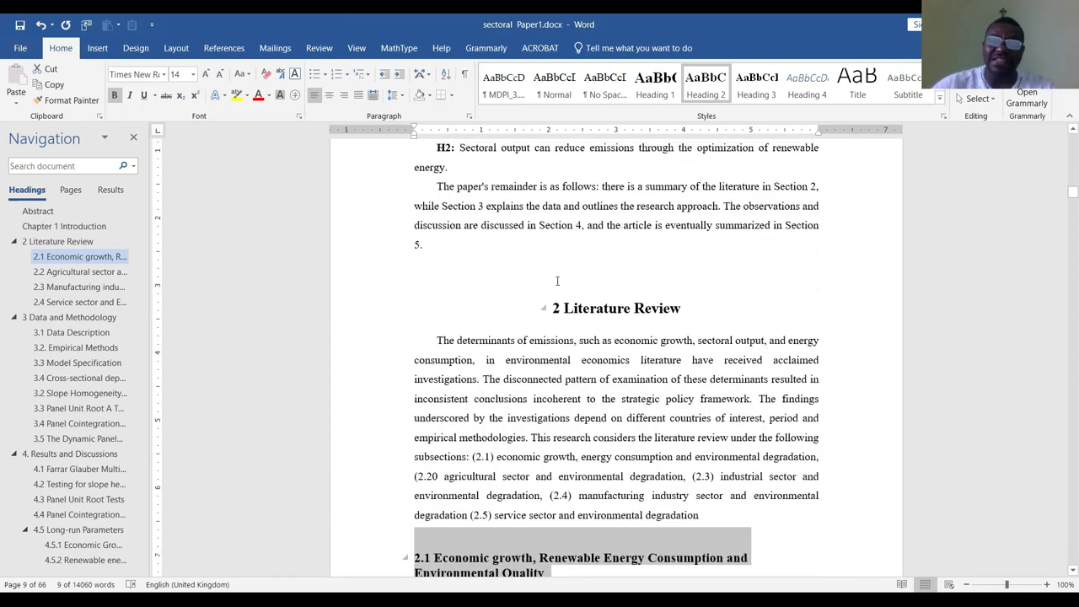
left_click(559, 287)
scroll(590, 321, "up", 1)
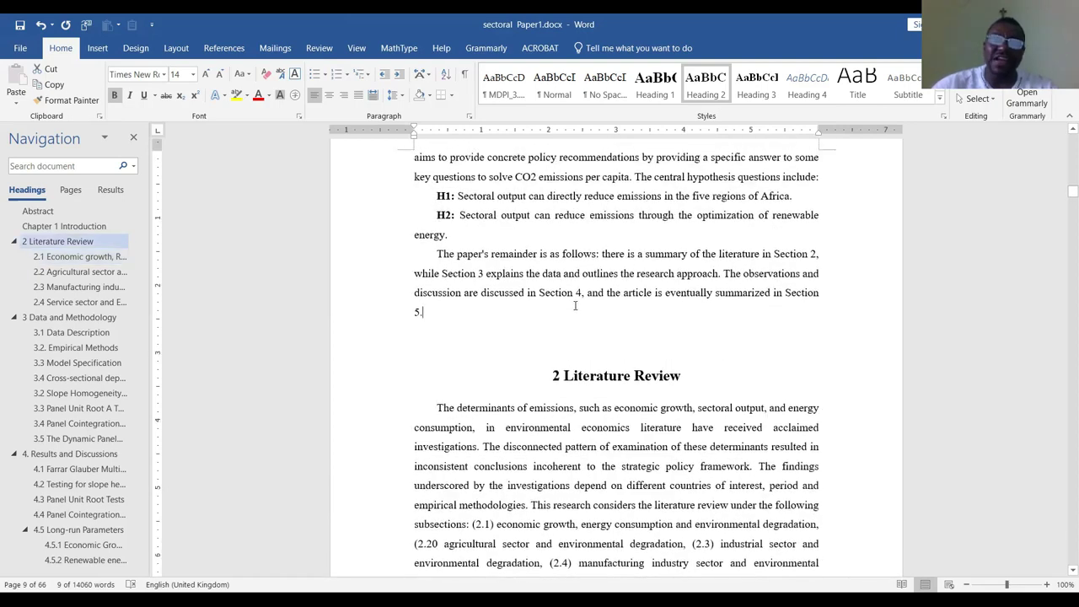
left_click(621, 356)
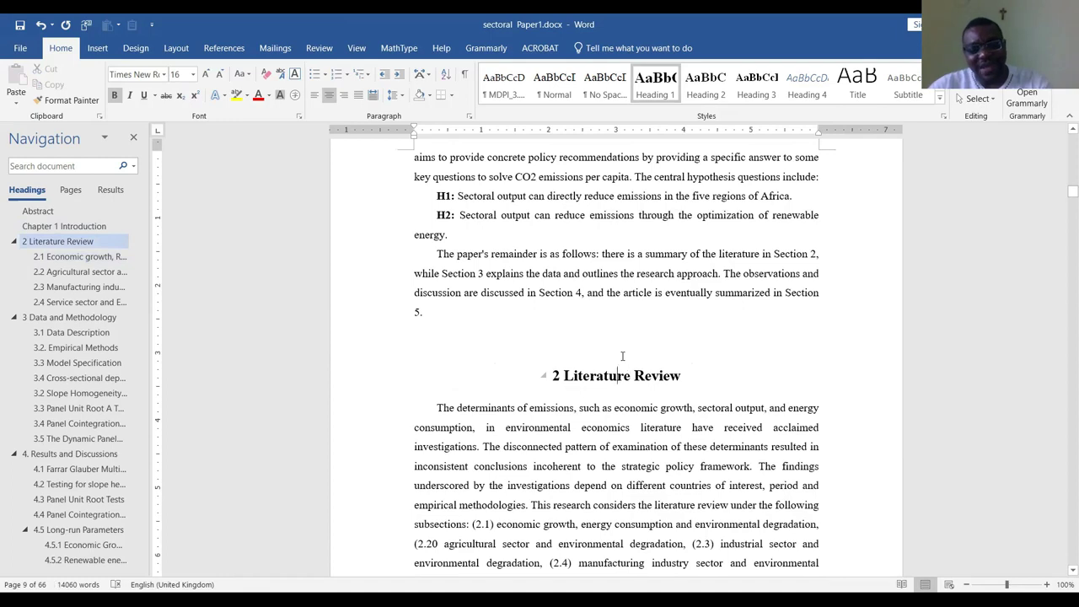
Insert blank lines after the last Chapter 1 paragraph to push the 2 Literature Review heading onto a new page
left_click(623, 319)
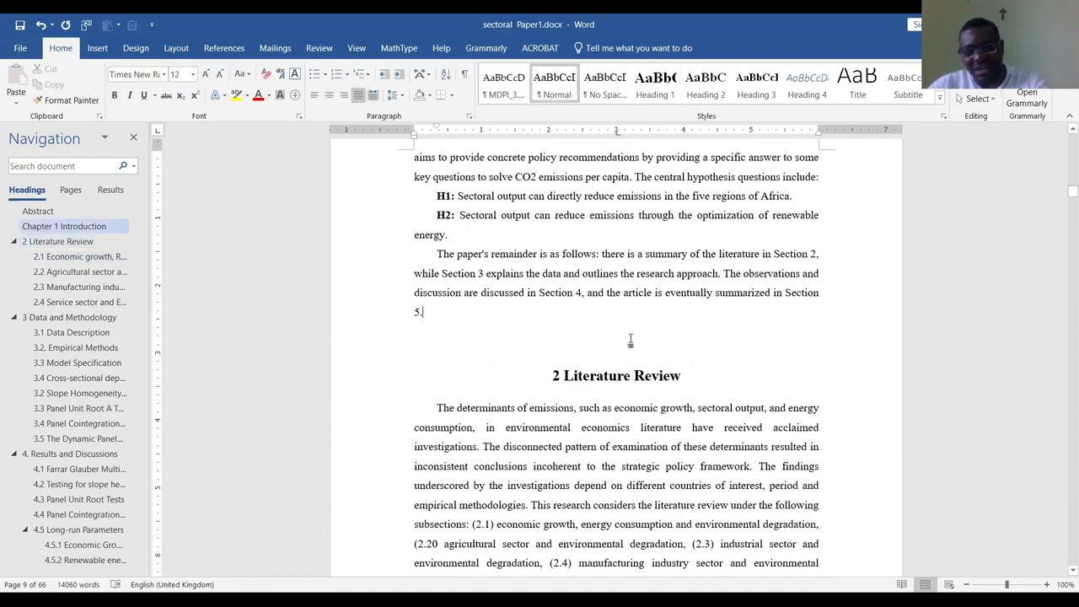
key("Return")
key("Return")
key("Return")
key("Return")
key("Return")
key("Return")
key("Return")
key("Return")
key("Return")
key("Return")
key("Return")
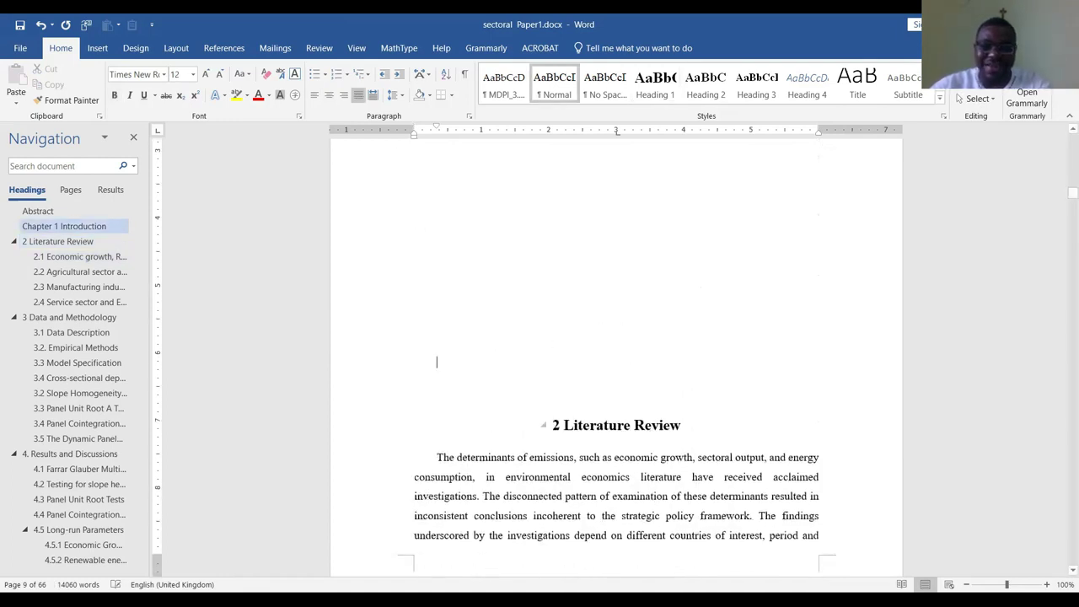
key("Return")
key("Return")
key("Return")
scroll(652, 410, "down", 2)
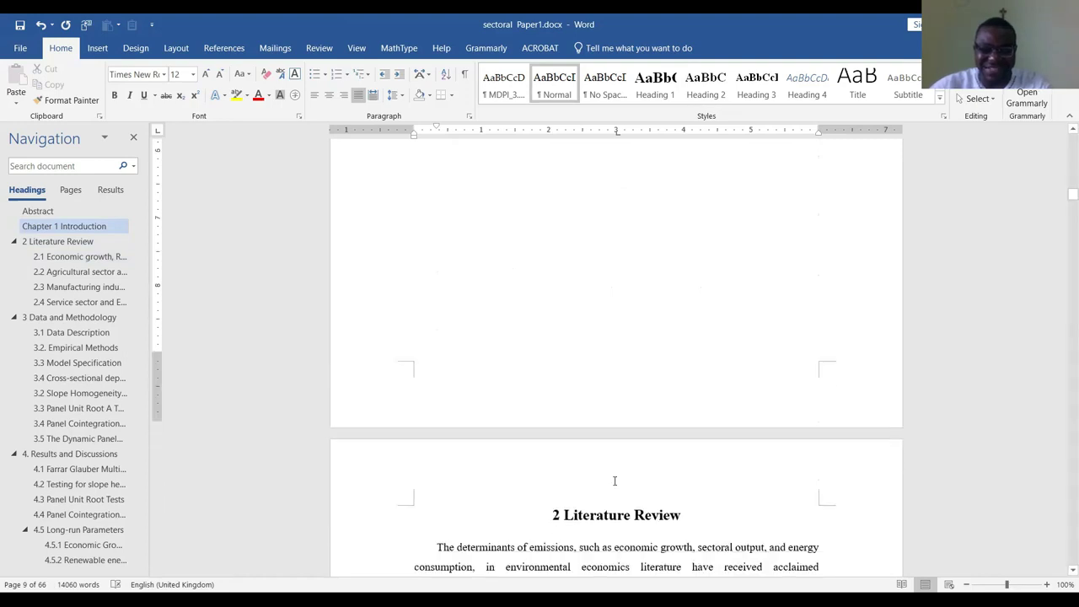
scroll(594, 468, "down", 3)
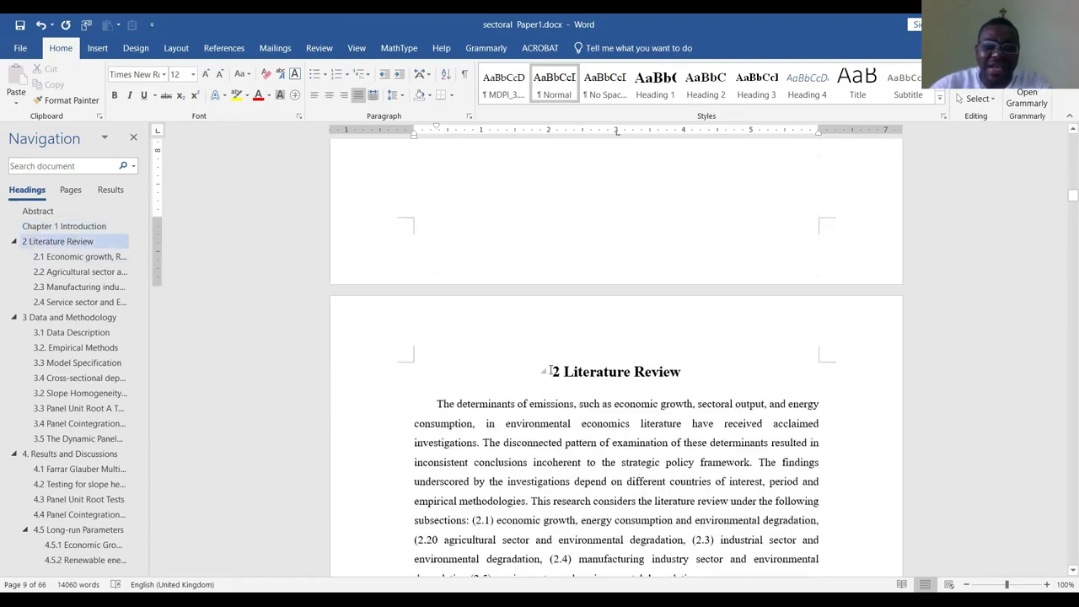
Prefix the 2 Literature Review heading with "Chapter" and select the heading to check its Heading 1 style
left_click(554, 372)
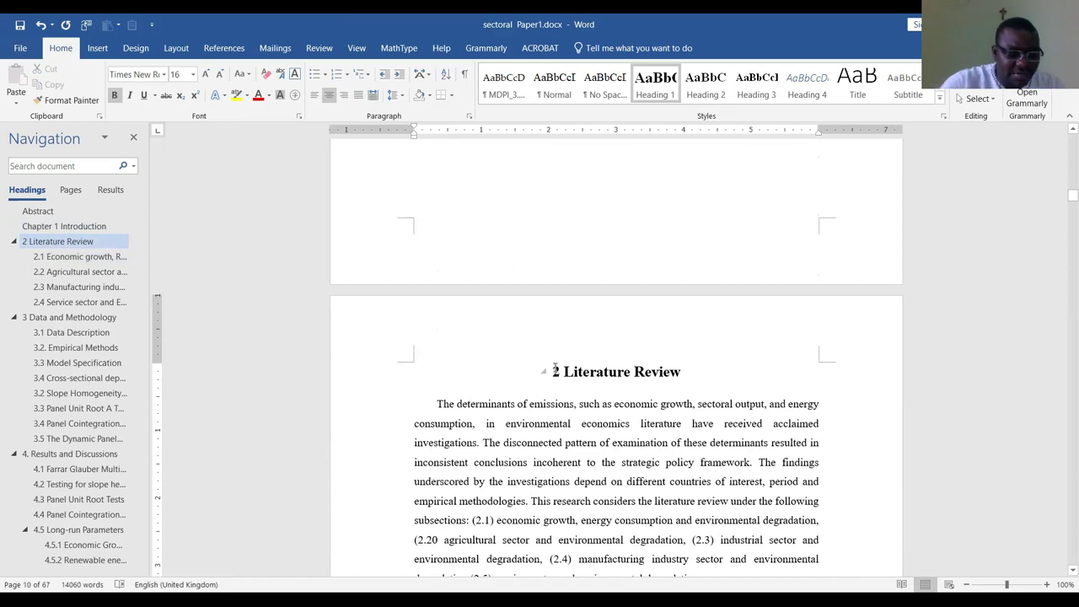
type("Chapter")
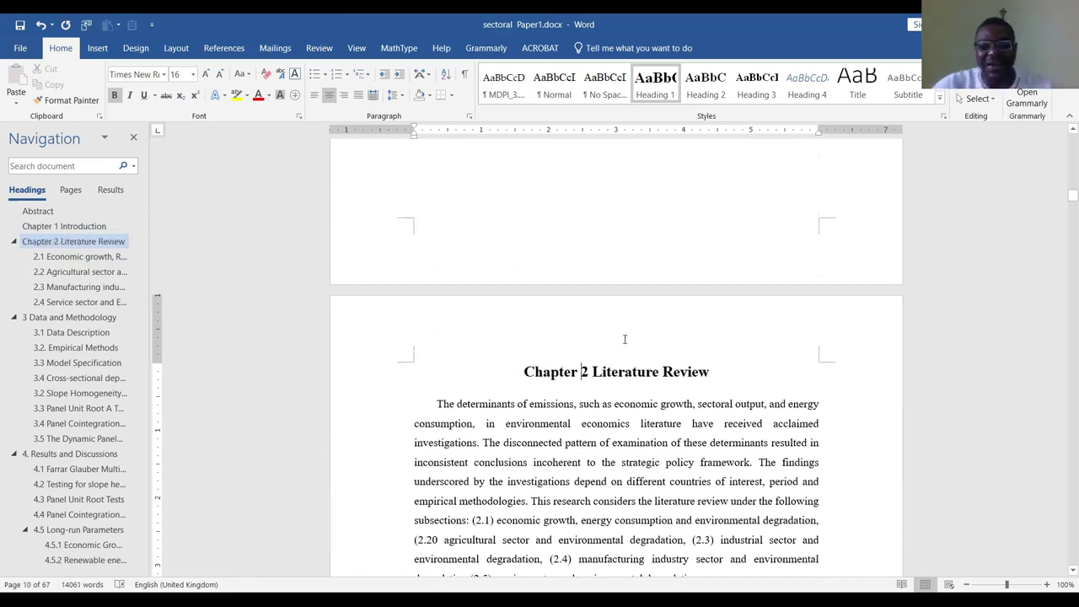
scroll(624, 339, "down", 2)
left_click(320, 302)
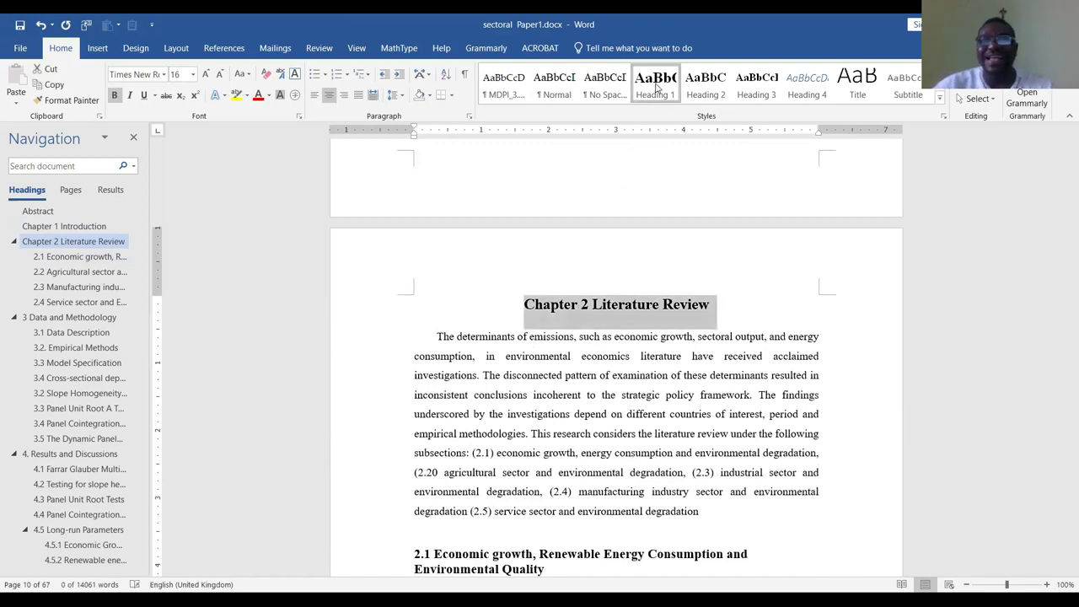
Apply the Normal style to the Chapter 2 opening paragraph and the Heading 2 style to the 2.1 Economic growth heading
scroll(445, 305, "down", 2)
left_click_drag(436, 268, 720, 455)
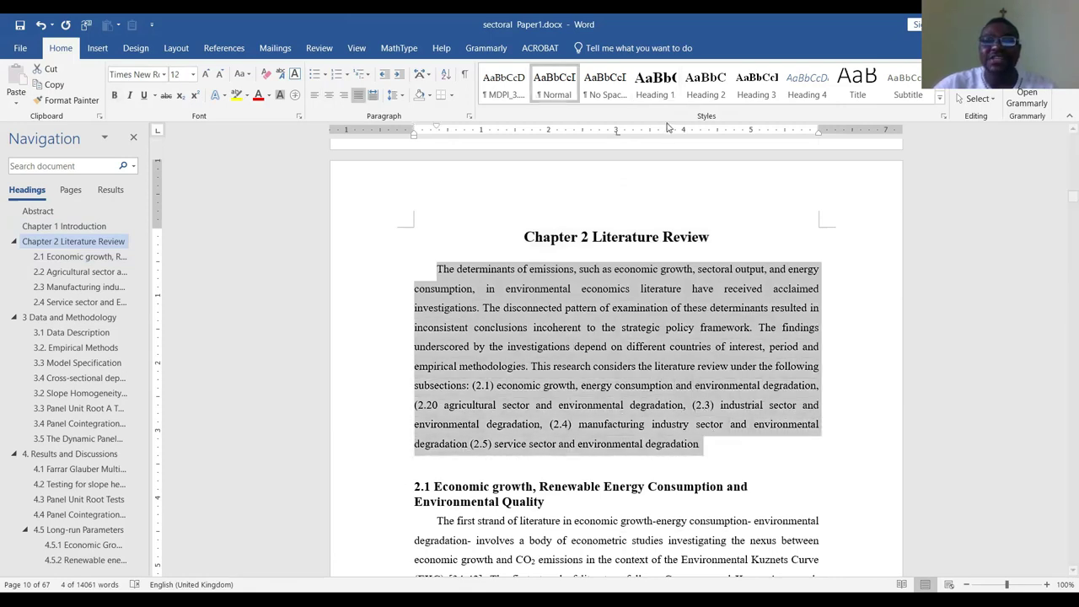
left_click(556, 82)
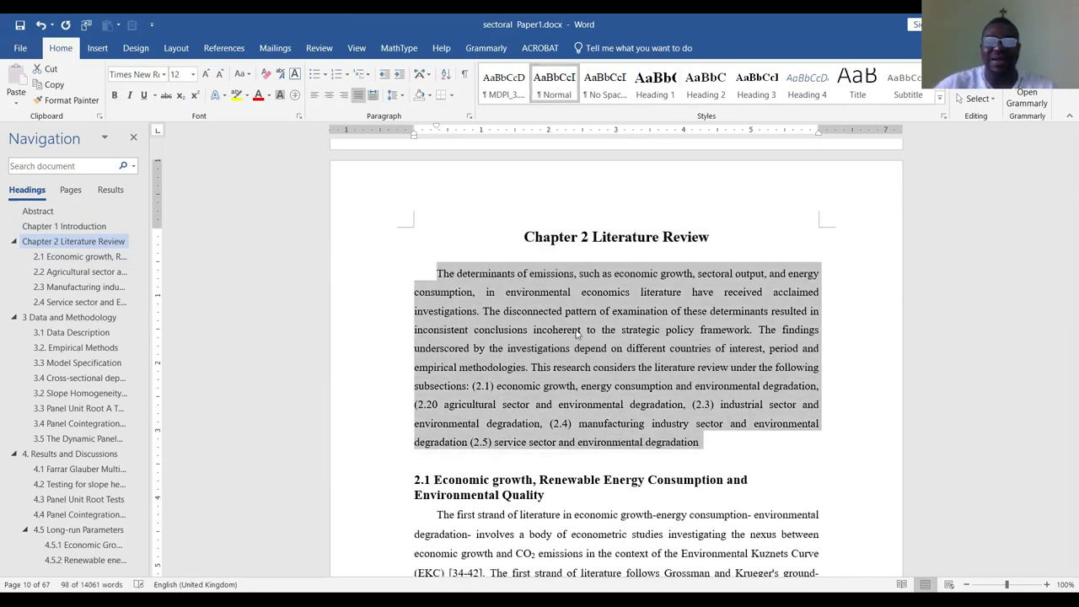
scroll(397, 354, "down", 3)
left_click_drag(390, 377, 387, 394)
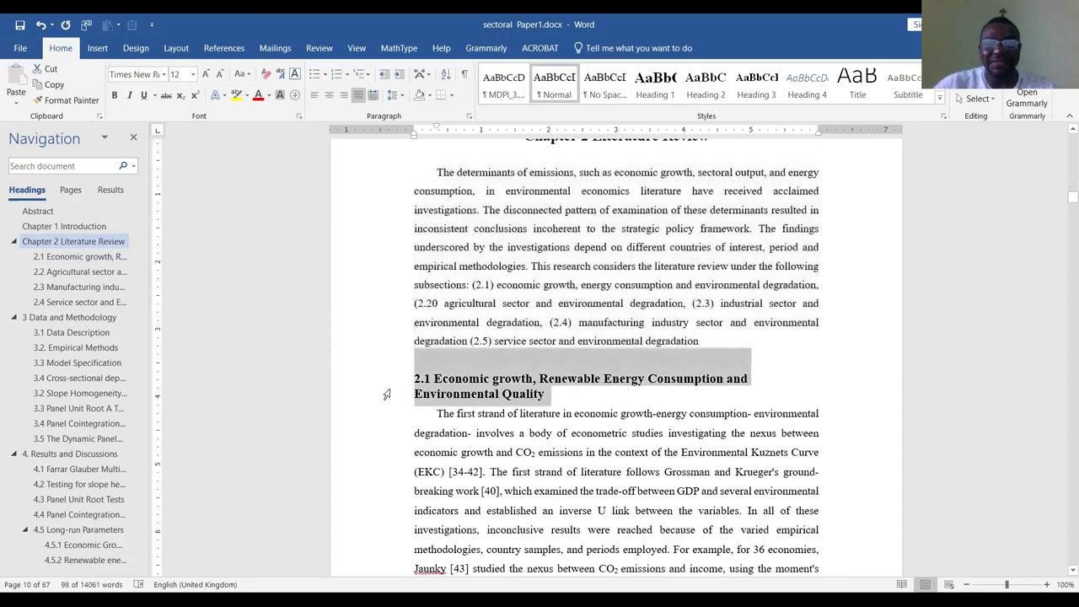
left_click(717, 88)
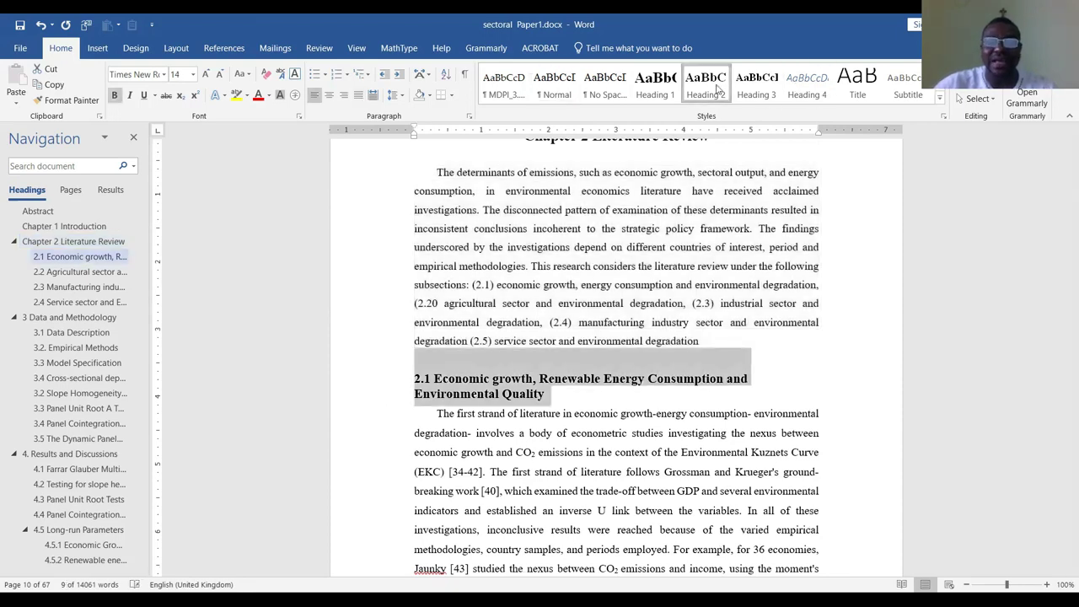
scroll(579, 496, "down", 3)
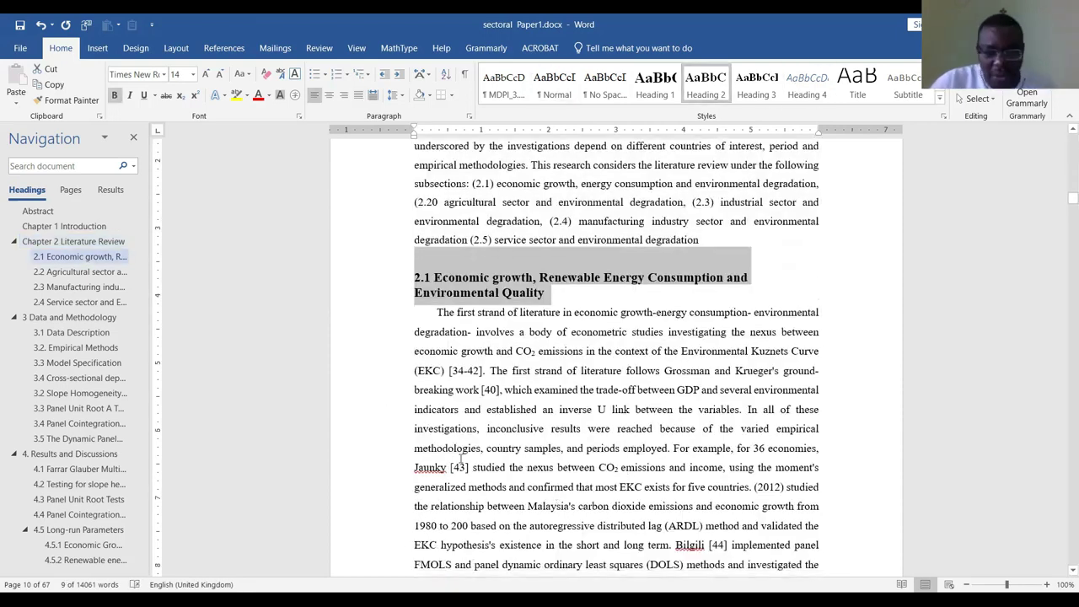
In the thesis template document, examine the paragraph settings of the body text under 1.1 Secondary heading
left_click(434, 317)
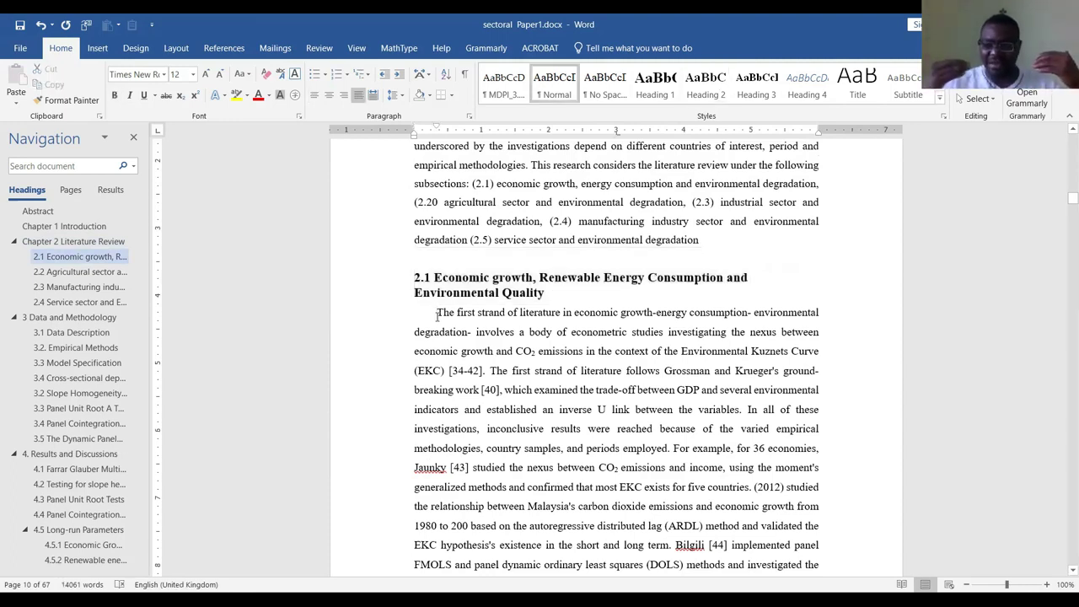
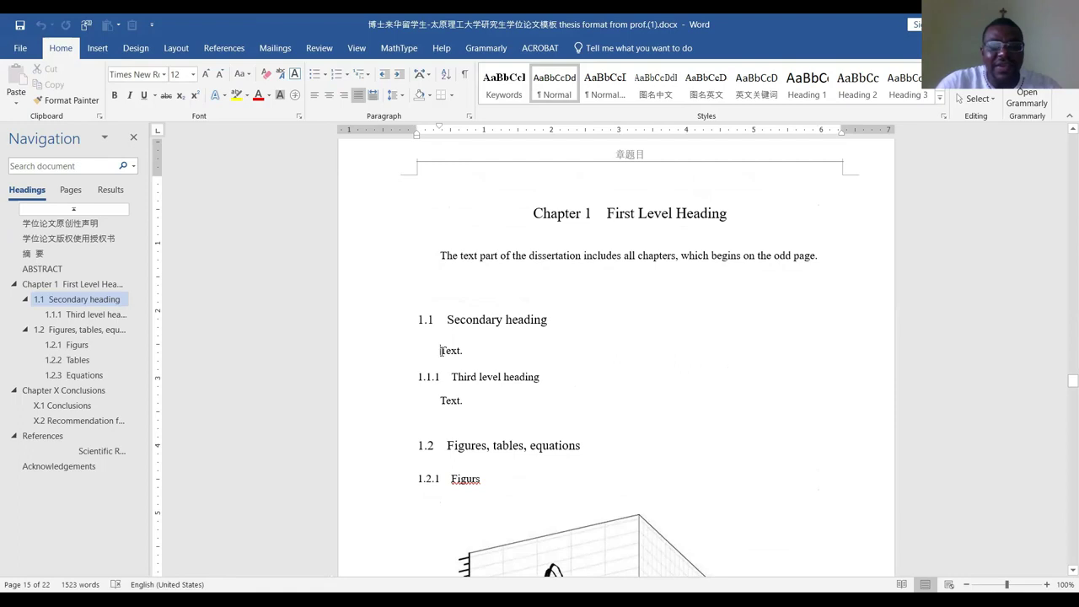
right_click(440, 351)
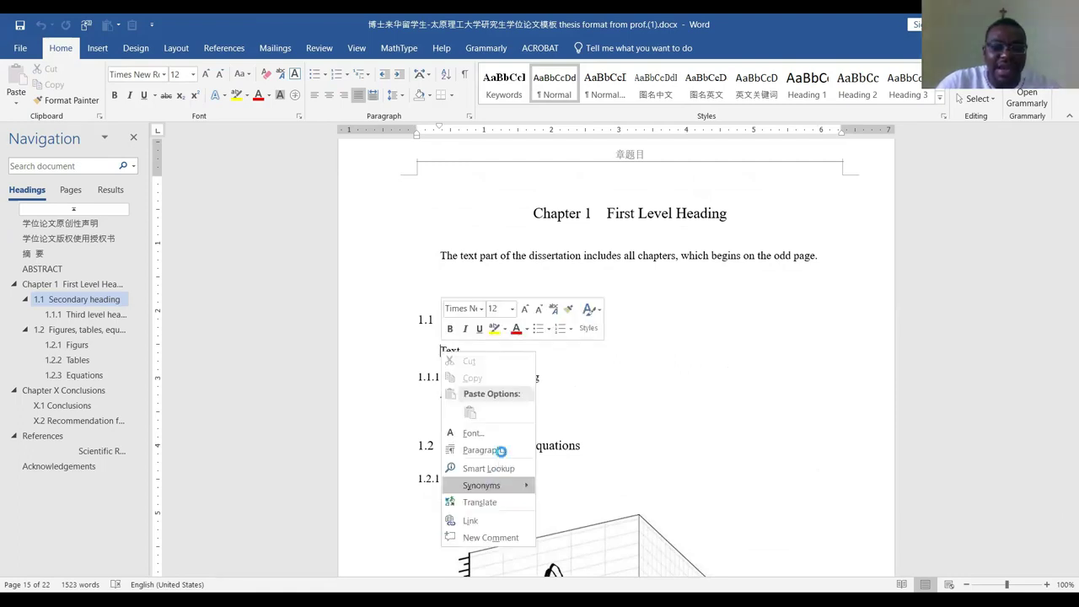
left_click(501, 450)
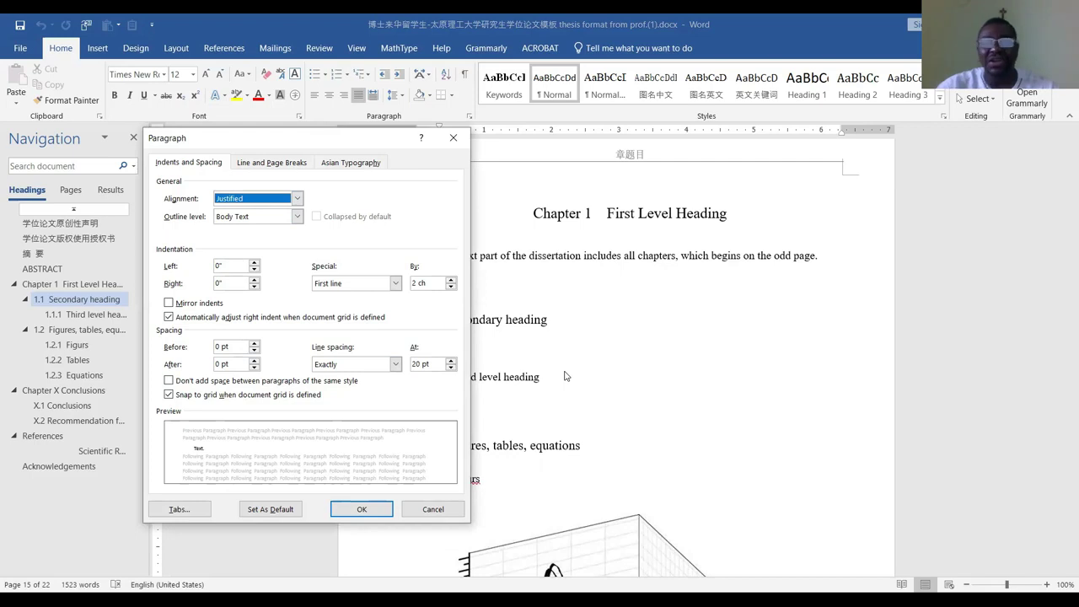
left_click(452, 139)
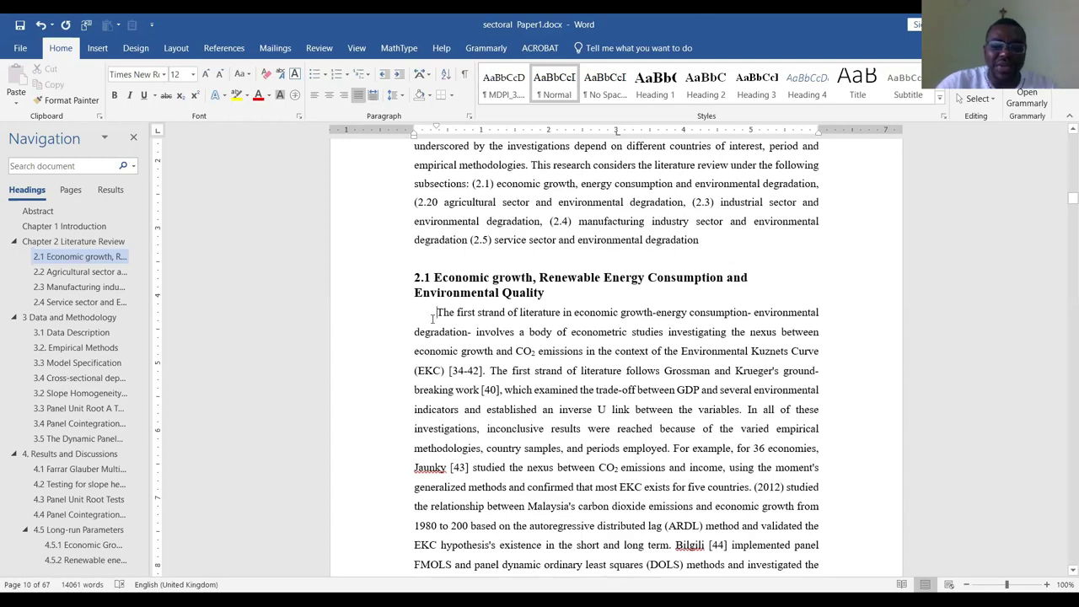
In the sectoral paper, apply the Normal style to all body text of section 2.1, through hypothesis H1d
left_click_drag(432, 318, 672, 432)
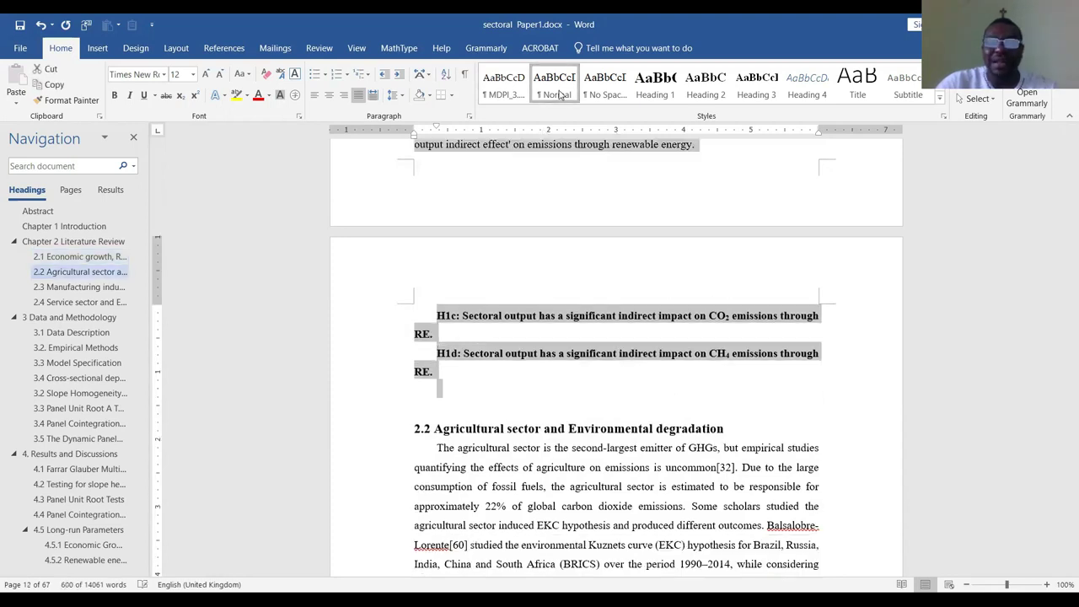
scroll(594, 346, "up", 3)
scroll(595, 345, "up", 15)
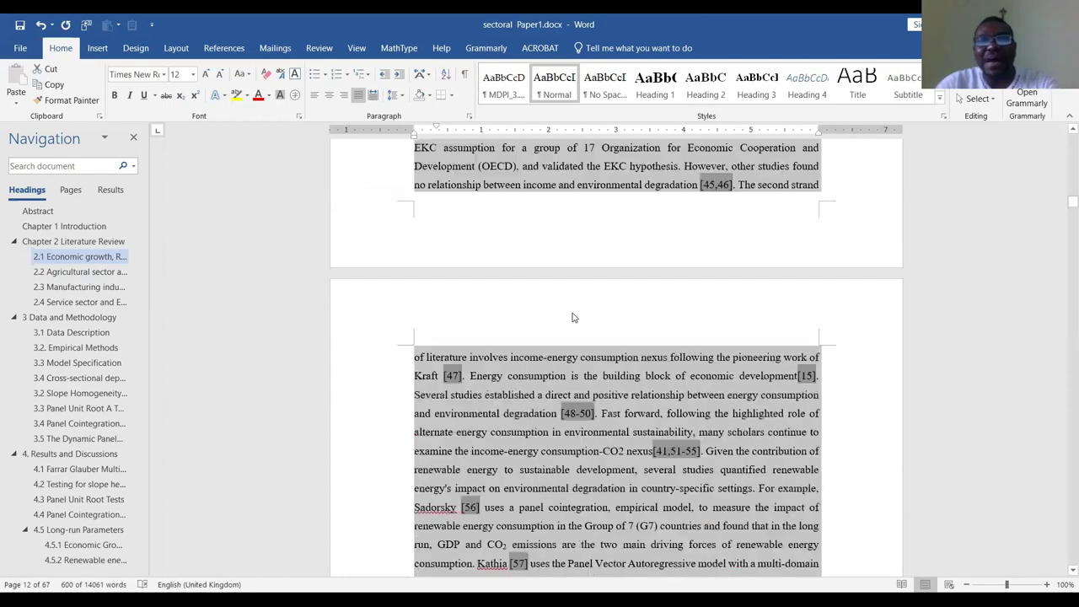
scroll(602, 337, "up", 2)
scroll(570, 422, "down", 12)
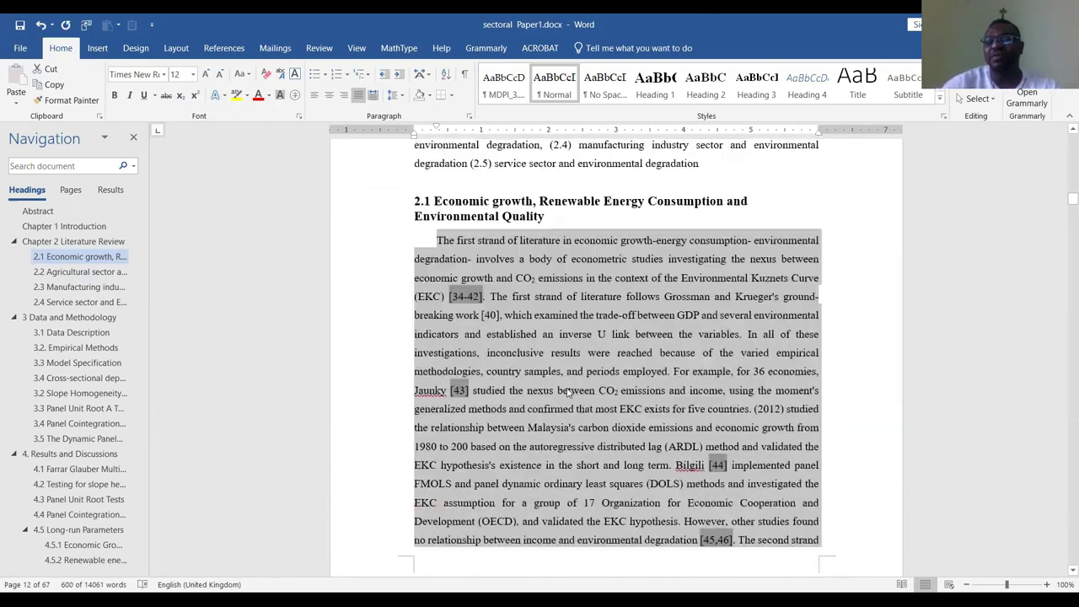
scroll(572, 420, "down", 10)
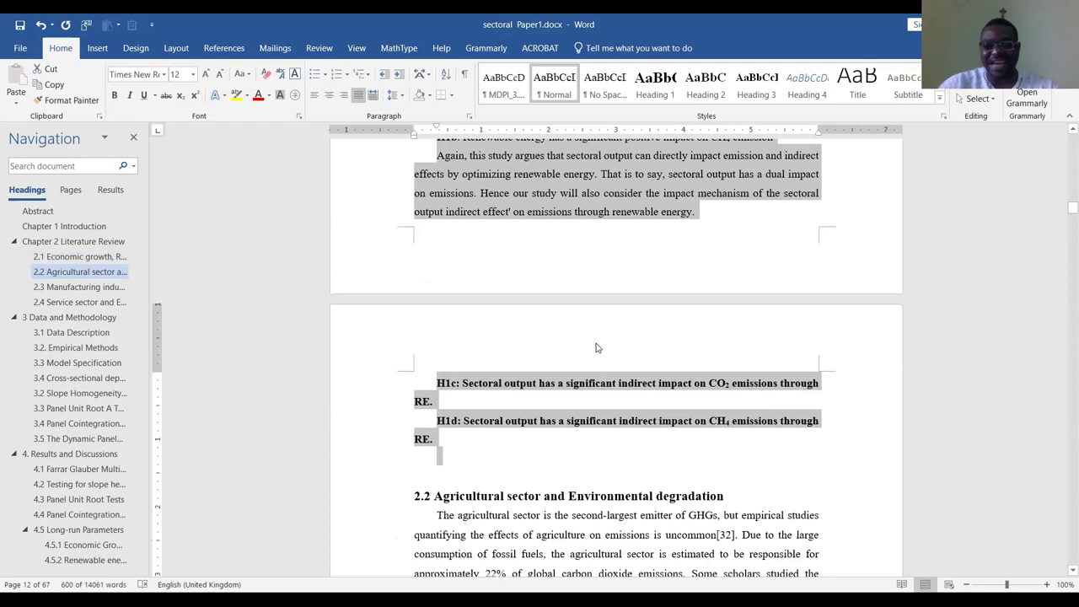
Check the style of the 2.2 Agricultural sector heading and delete the empty paragraph above it
left_click(351, 503)
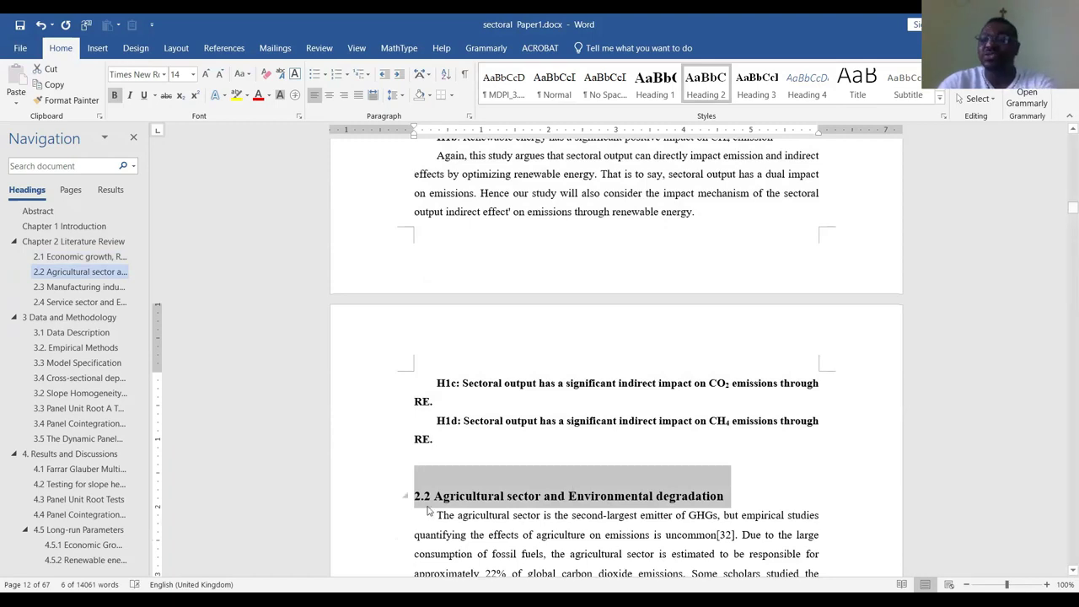
left_click(449, 454)
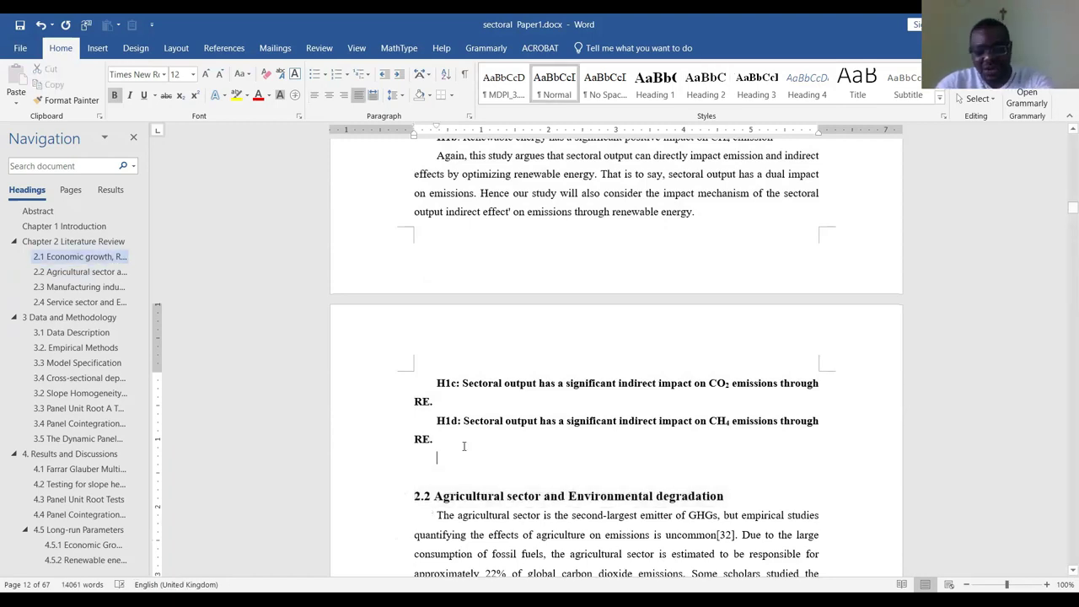
key("BackSpace")
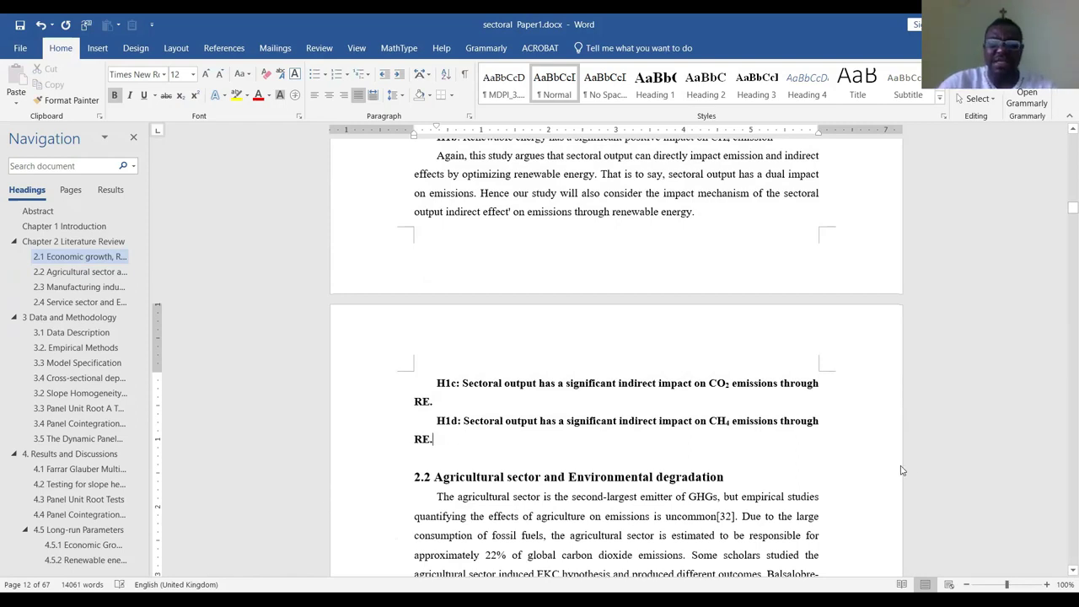
left_click_drag(901, 469, 444, 442)
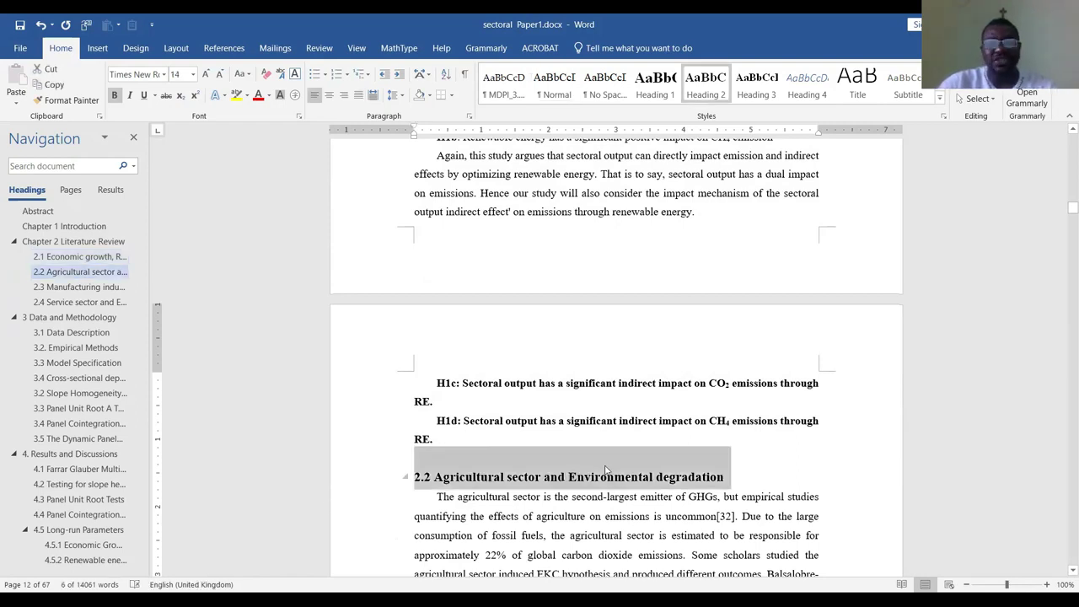
Apply the Normal style to all body text of section 2.2, through hypothesis H2b
scroll(487, 481, "down", 3)
key("shift+Down")
key("shift+Down")
key("shift+Down")
key("shift+Down")
key("shift+Down")
key("shift+Down")
key("shift+Down")
key("shift+Down")
key("shift+Down")
key("shift+Down")
key("shift+Down")
key("shift+Down")
key("shift+Down")
key("shift+Down")
key("shift+Down")
key("shift+Down")
key("shift+Down")
key("shift+Down")
key("shift+Down")
key("shift+Down")
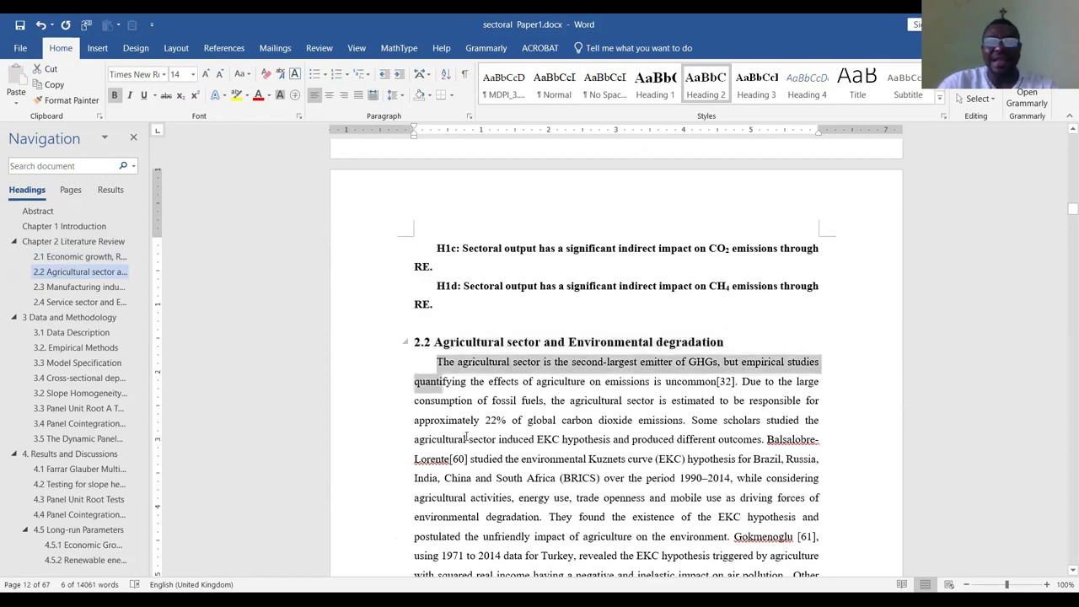
left_click(771, 301, "shift")
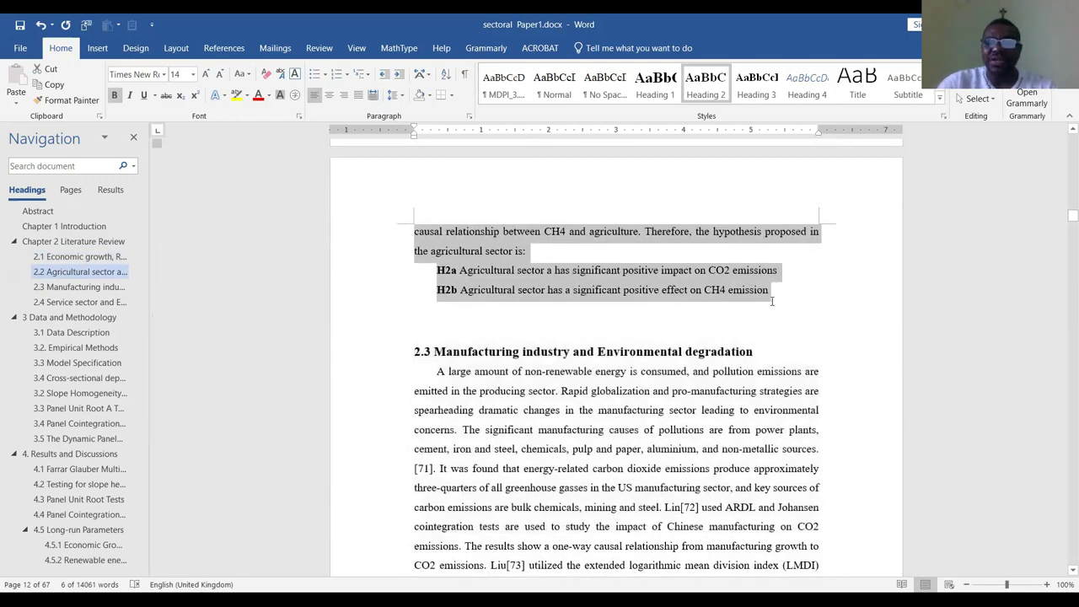
left_click(554, 84)
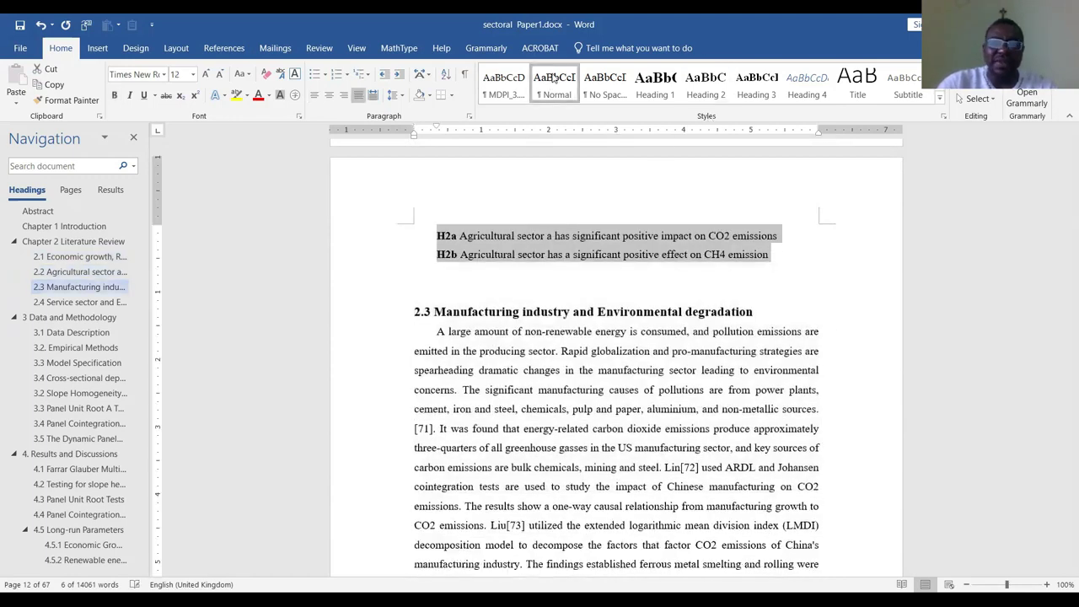
scroll(543, 313, "up", 4)
scroll(506, 324, "down", 3)
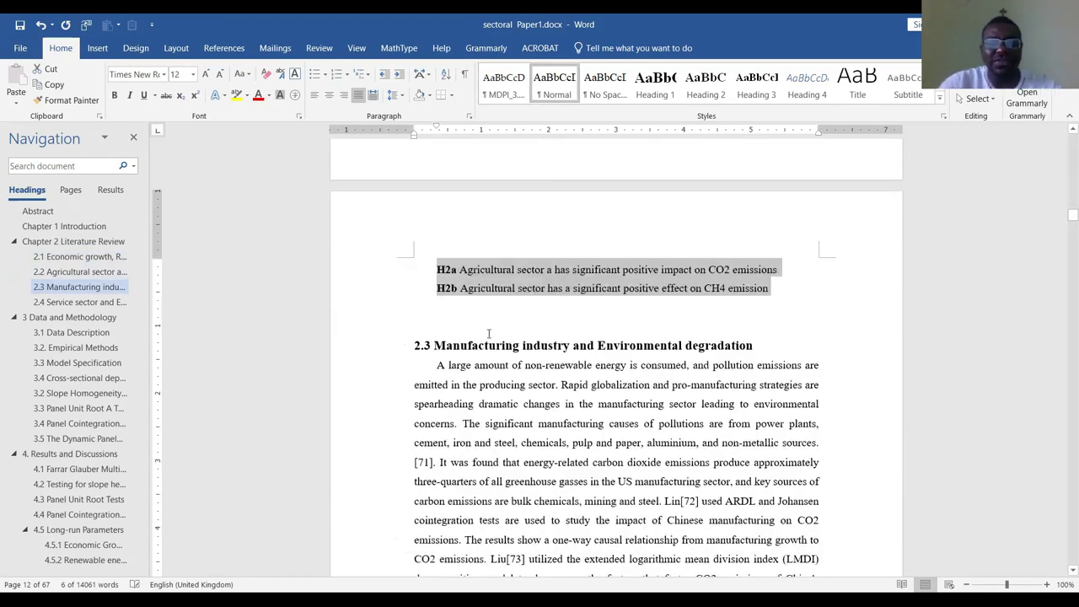
Check the style of the 2.3 Manufacturing industry heading and delete the empty paragraph above it
left_click(347, 364)
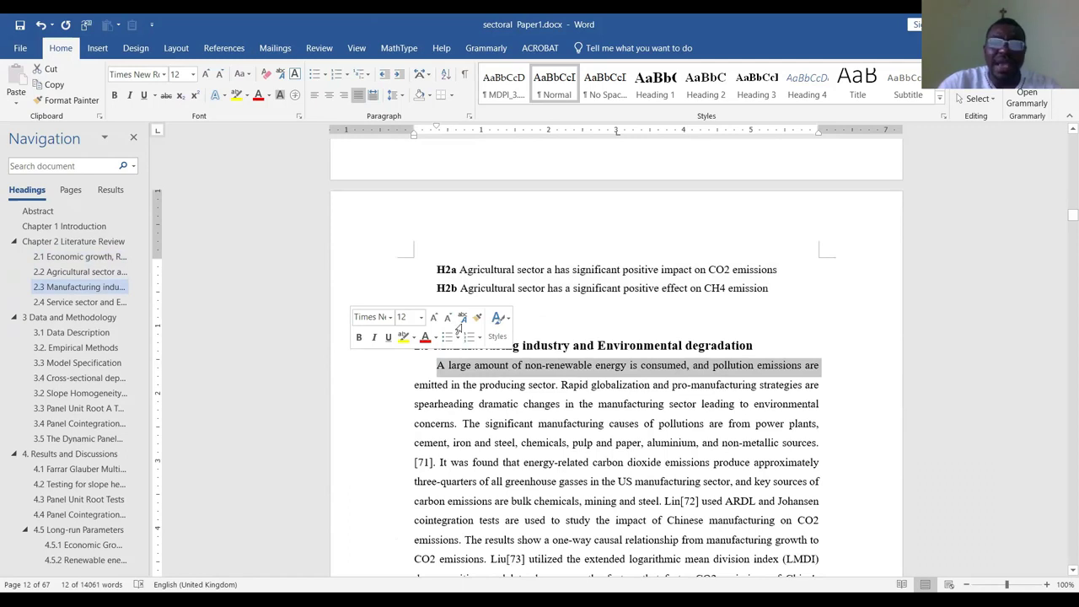
triple_click(553, 329)
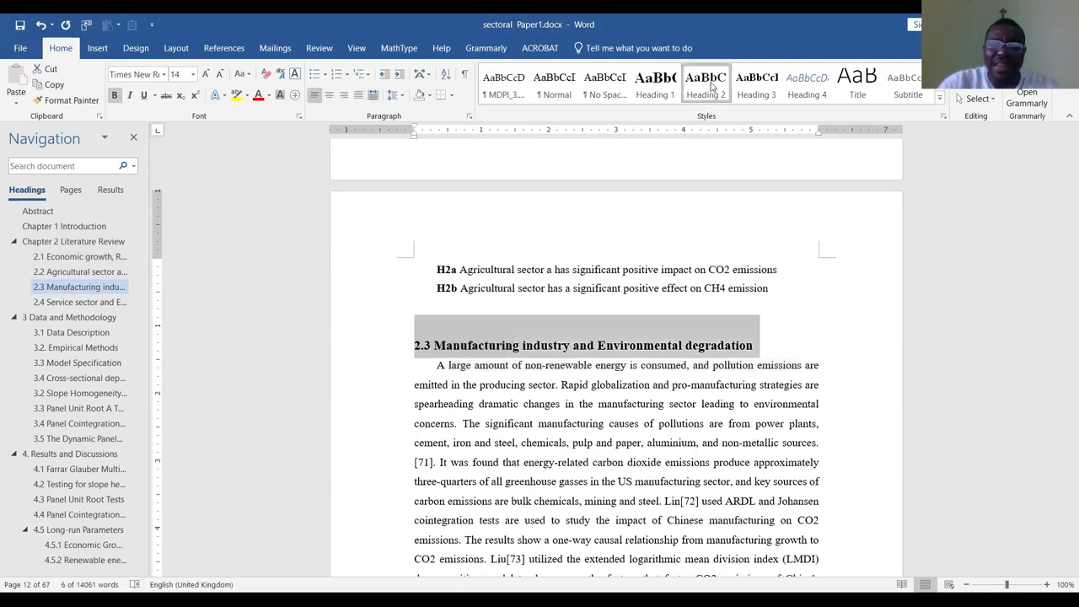
left_click(470, 304)
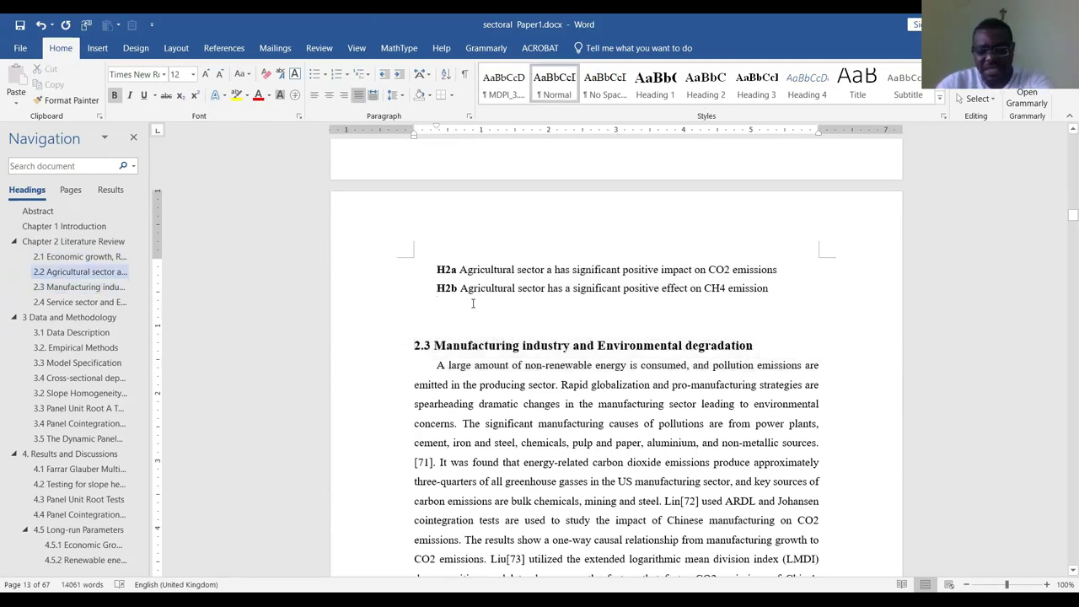
key("BackSpace")
key("BackSpace")
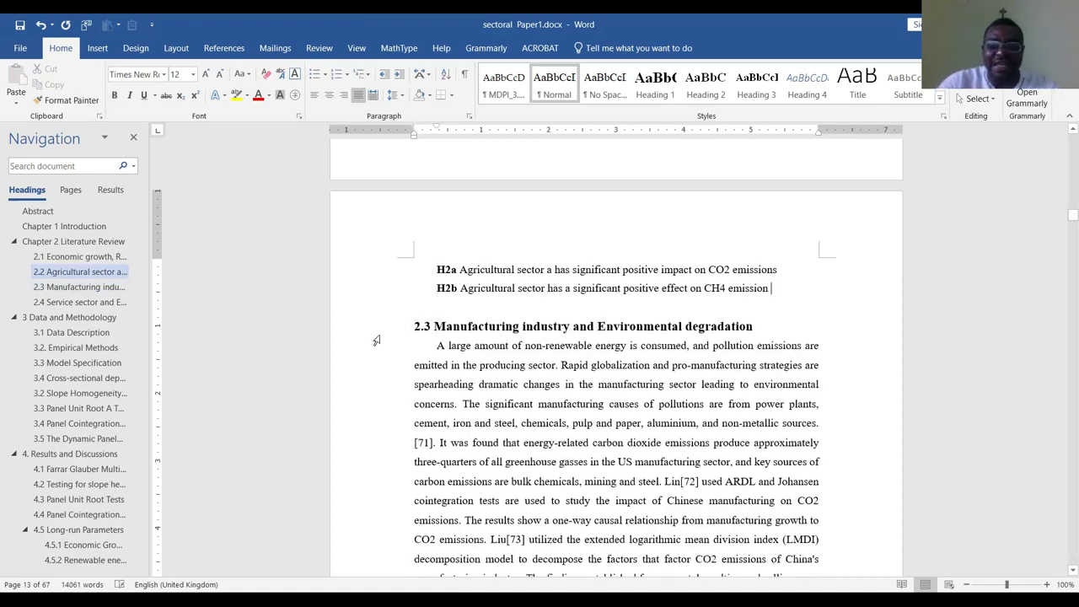
left_click(374, 335)
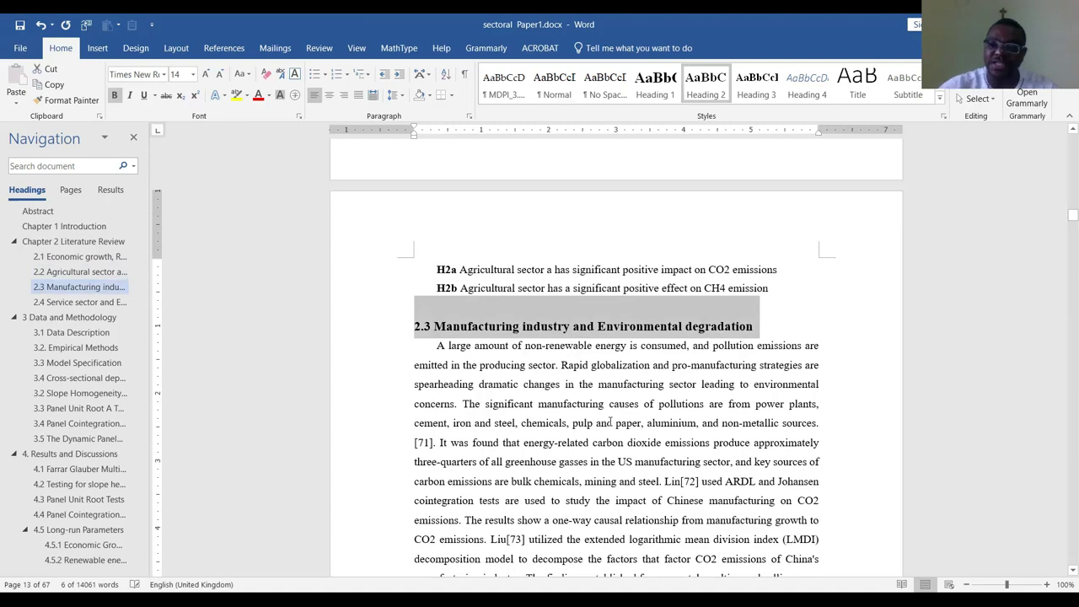
Apply the Normal style to all body text of section 2.3, through hypothesis H4b
scroll(603, 430, "down", 1)
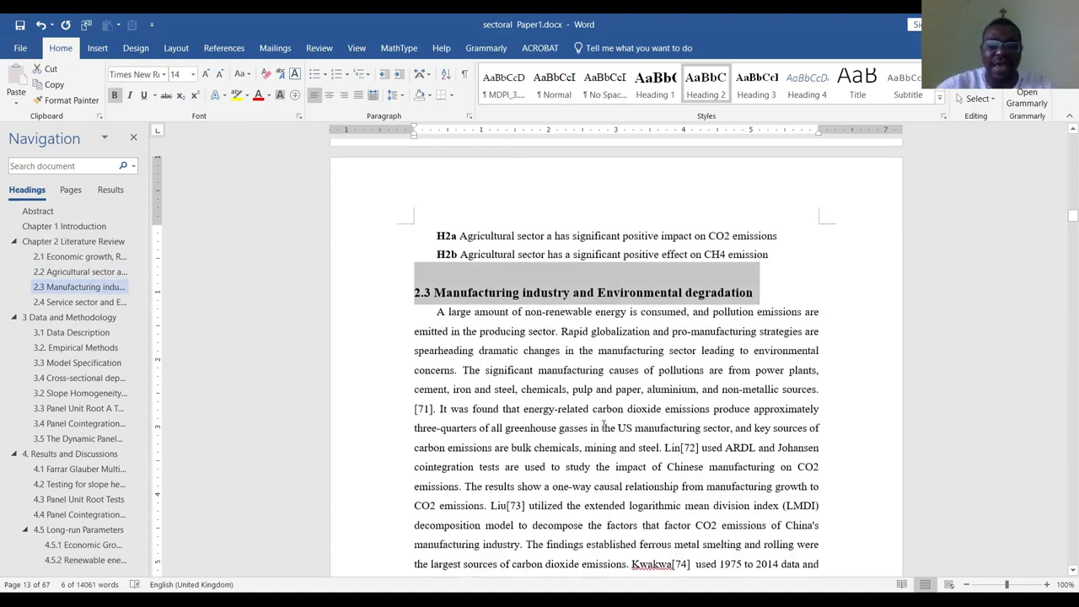
left_click_drag(437, 313, 776, 507)
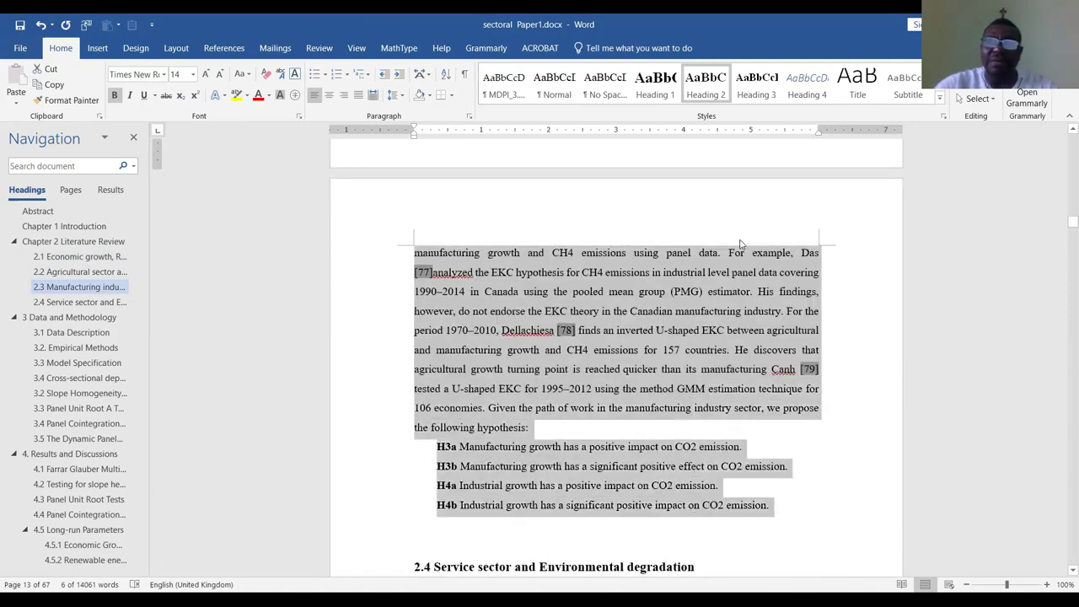
scroll(383, 440, "down", 3)
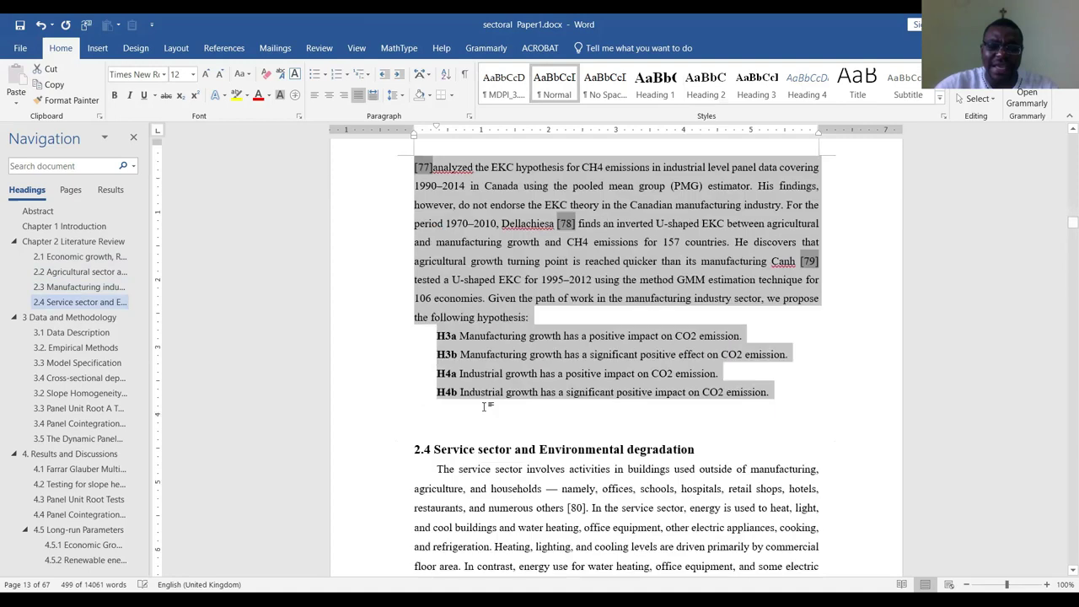
Check the style of the 2.4 Service sector heading and delete the empty paragraph above it, undoing the excess deletion
left_click(383, 440)
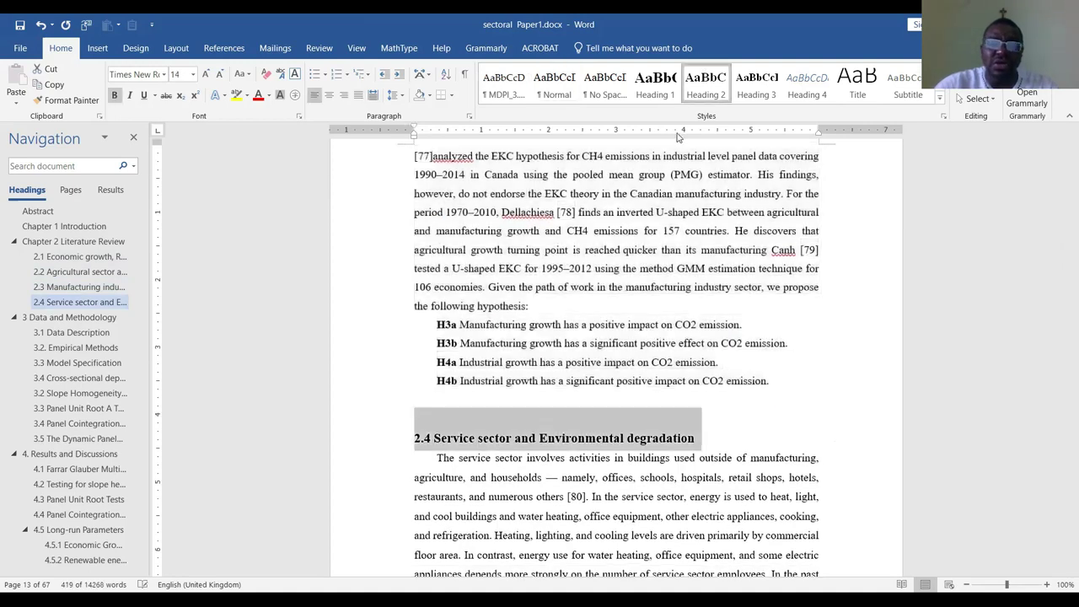
left_click(524, 392)
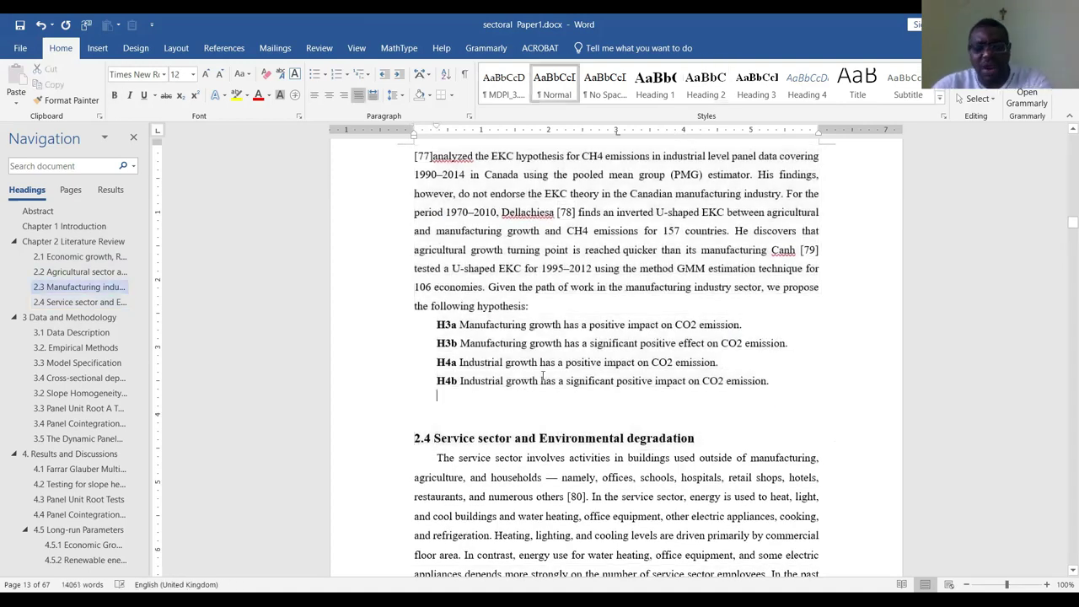
key("BackSpace")
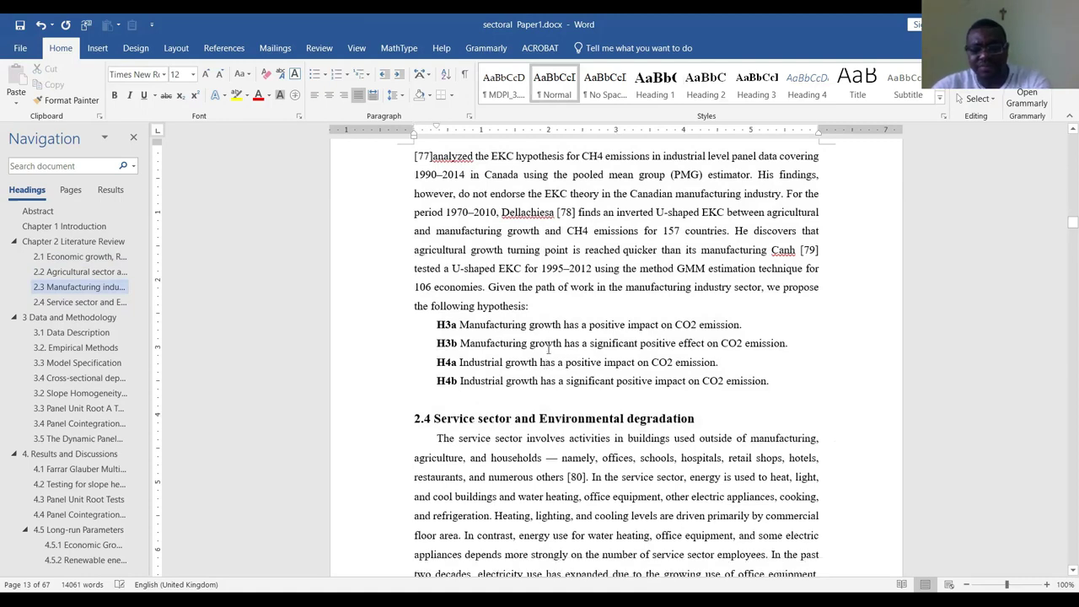
key("BackSpace")
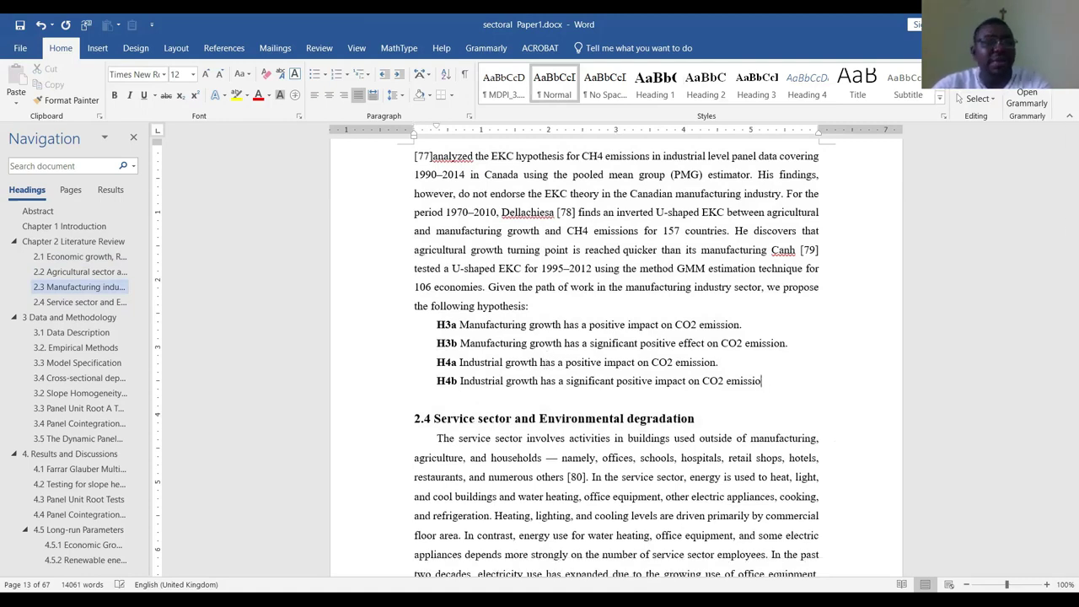
left_click(40, 25)
left_click(71, 99)
key("Escape")
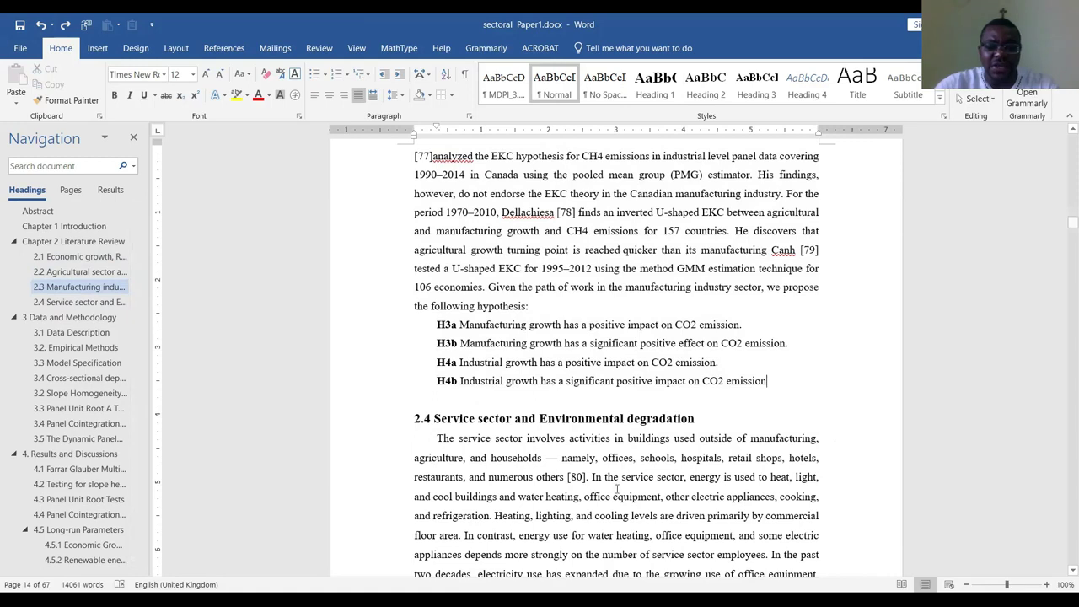
Apply the Normal style to all body text of section 2.4, through hypothesis H5b, and check the chapter 3 heading's style
left_click(373, 424)
scroll(454, 249, "down", 3)
left_click_drag(438, 236, 761, 389)
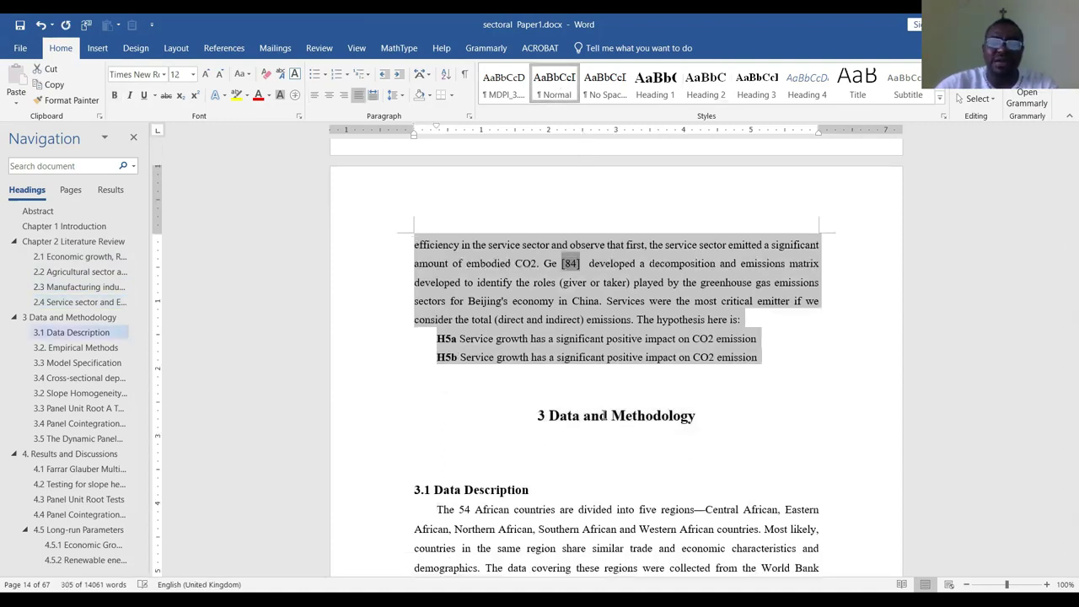
left_click(614, 394)
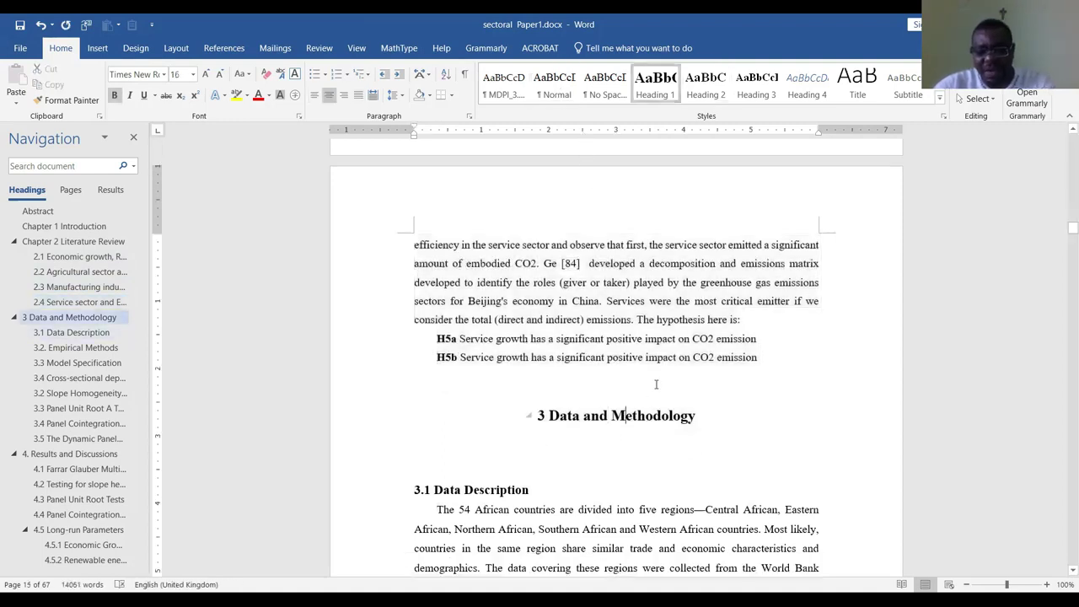
Insert empty paragraphs after hypothesis H5b until the 3 Data and Methodology heading starts on a new page
left_click(788, 369)
key("Return")
key("Return")
key("Return")
key("Return")
key("Return")
key("Return")
key("Return")
key("Return")
key("Return")
key("Return")
key("Return")
key("Return")
key("Return")
key("Return")
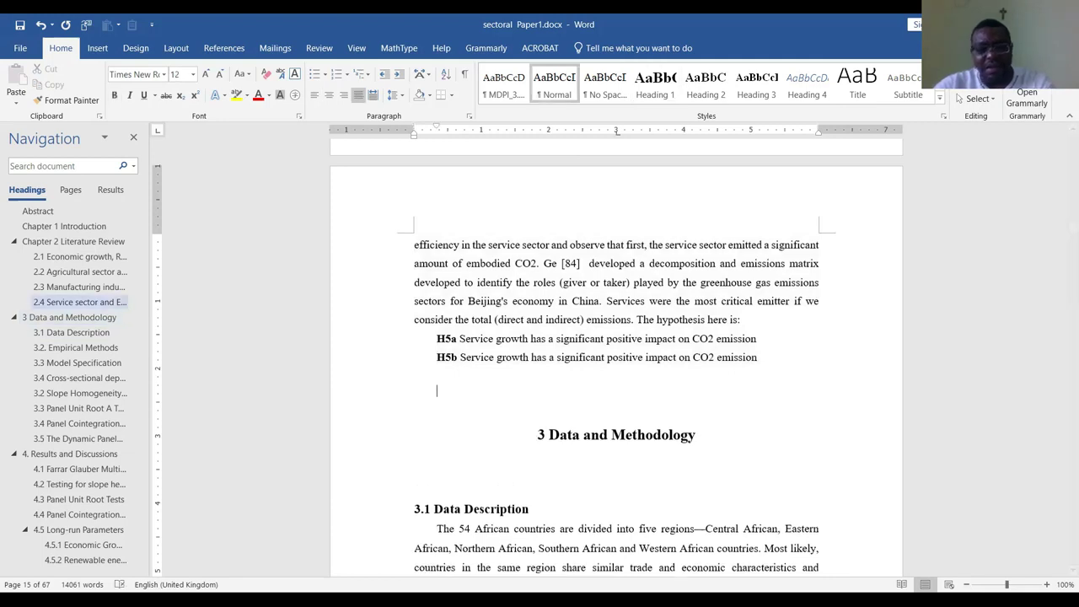
scroll(781, 393, "down", 3)
key("Return")
key("Return")
key("Return")
key("Return")
key("Return")
key("Return")
key("Return")
key("Return")
key("Return")
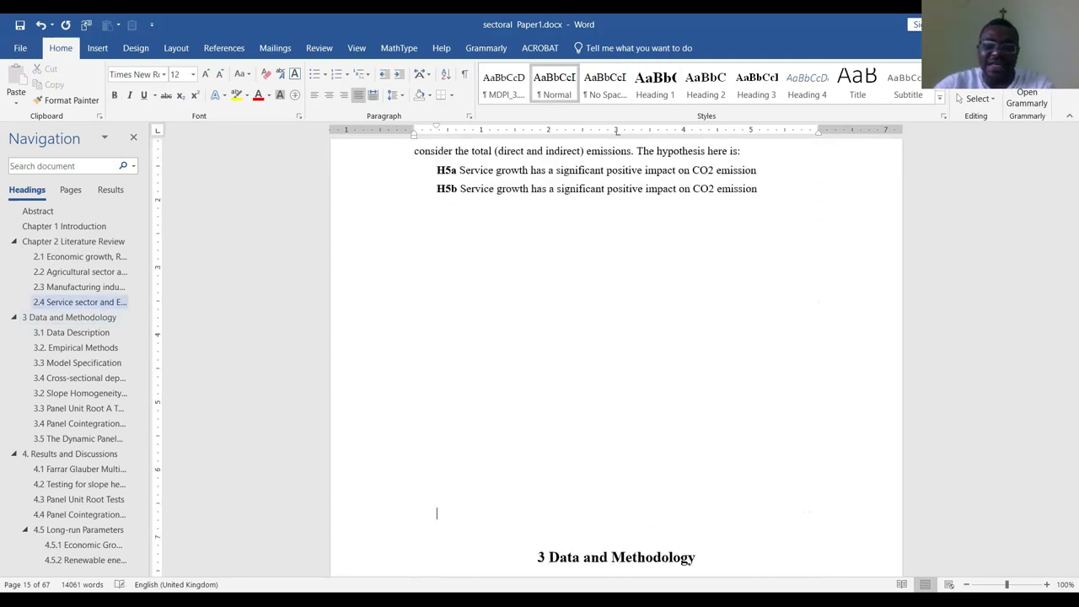
scroll(588, 450, "down", 3)
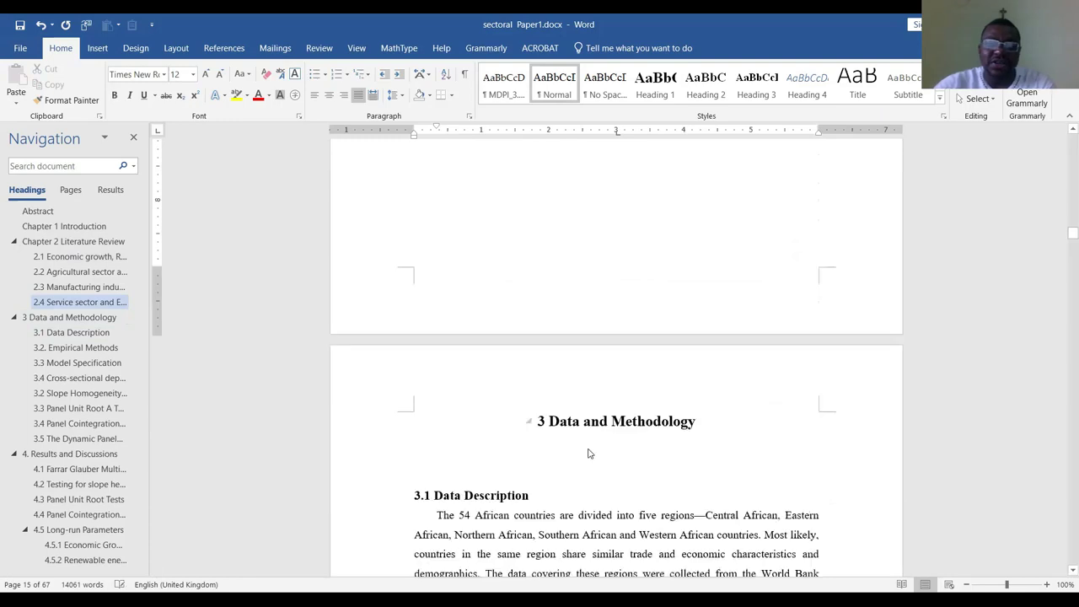
Add "Chapter" before the number so the heading reads "Chapter 3 Data and Methodology"
left_click(542, 426)
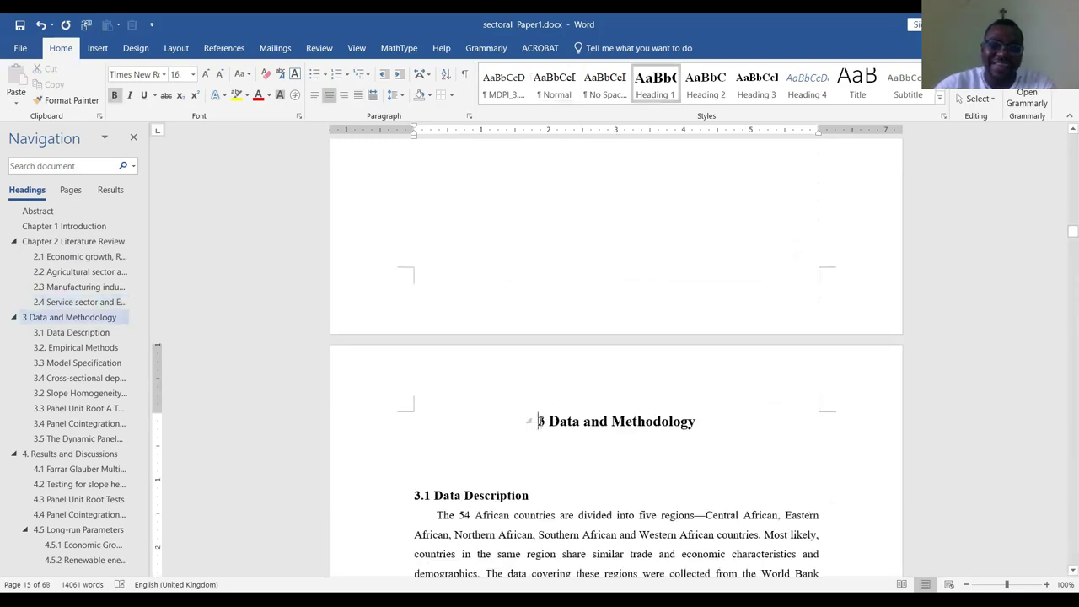
type("Ca")
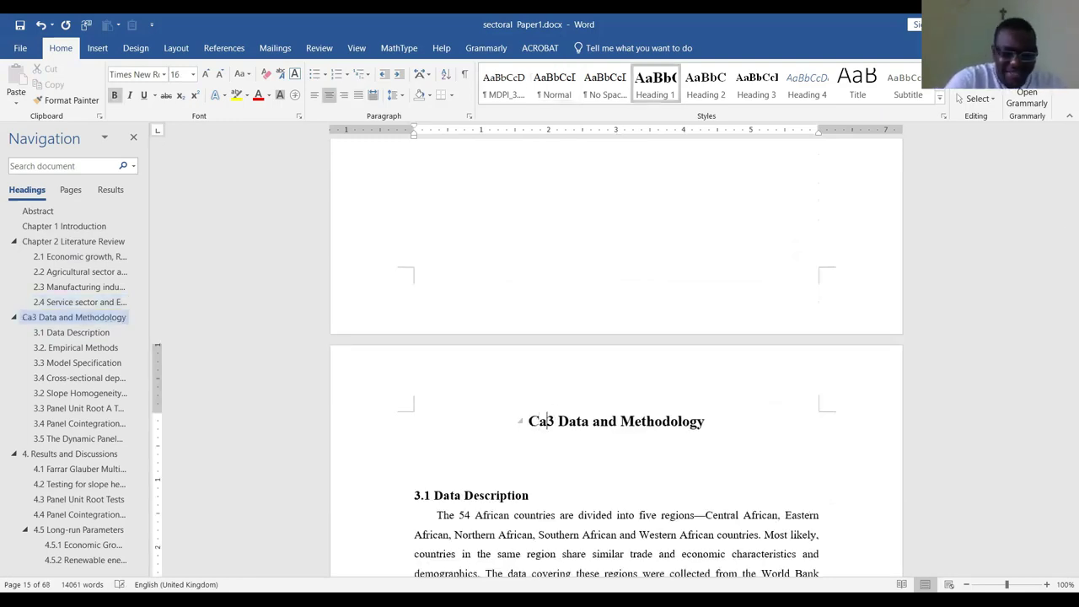
key("BackSpace")
type("hapter")
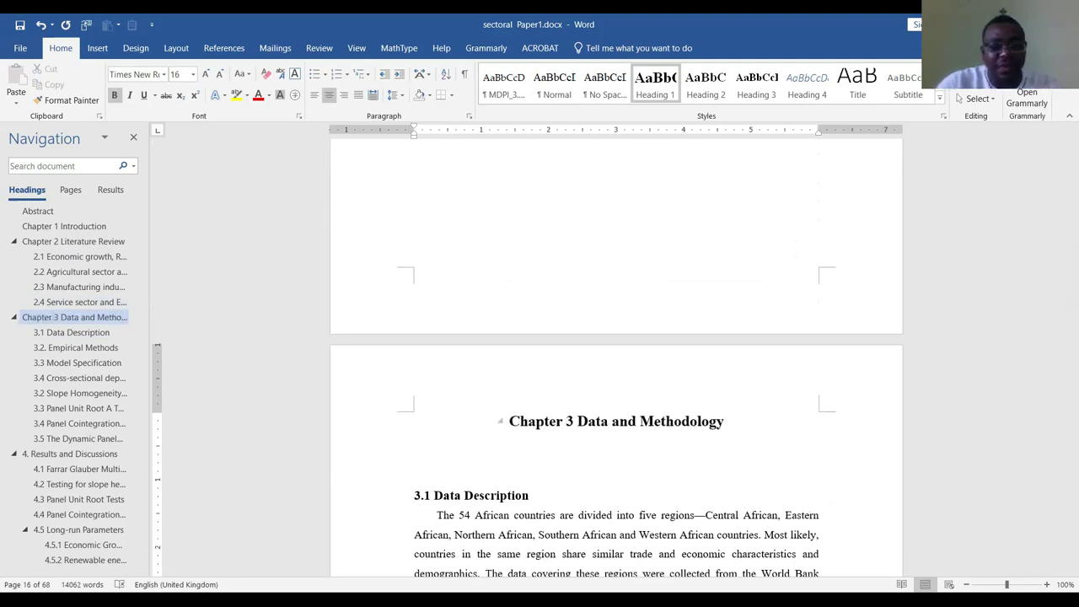
key("Home")
key("shift+End")
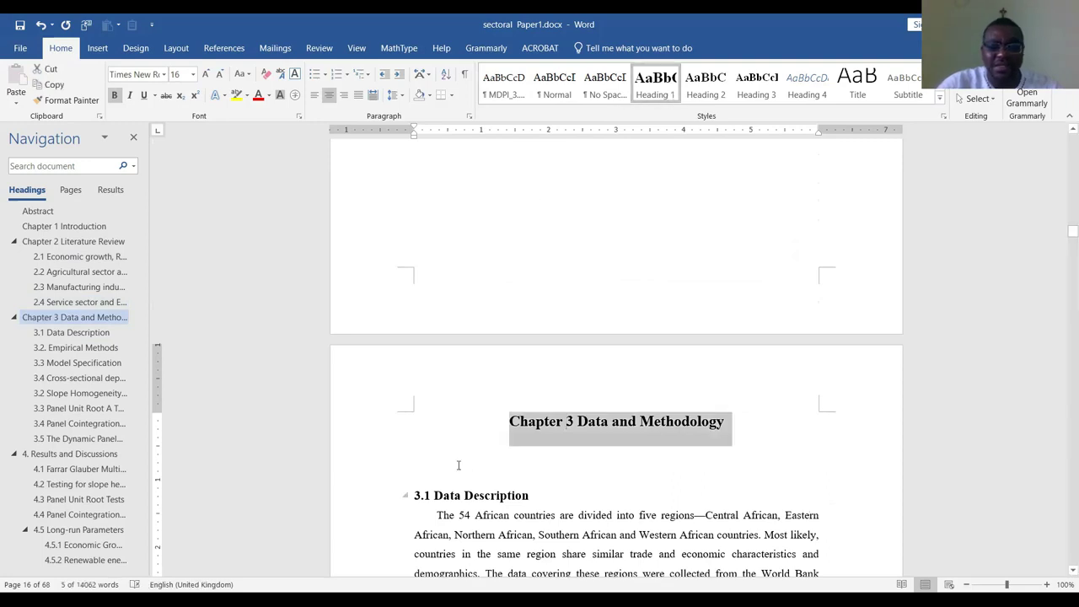
Delete the empty paragraph between the Chapter 3 and 3.1 headings and check the style of the chapter heading
left_click(489, 449)
key("BackSpace")
key("BackSpace")
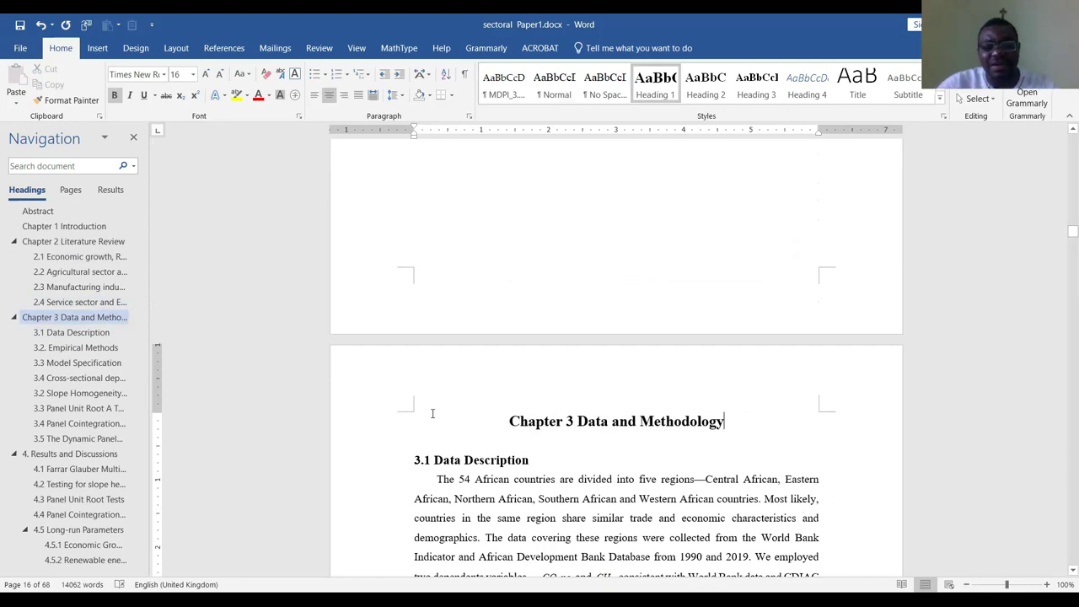
left_click_drag(433, 417, 723, 430)
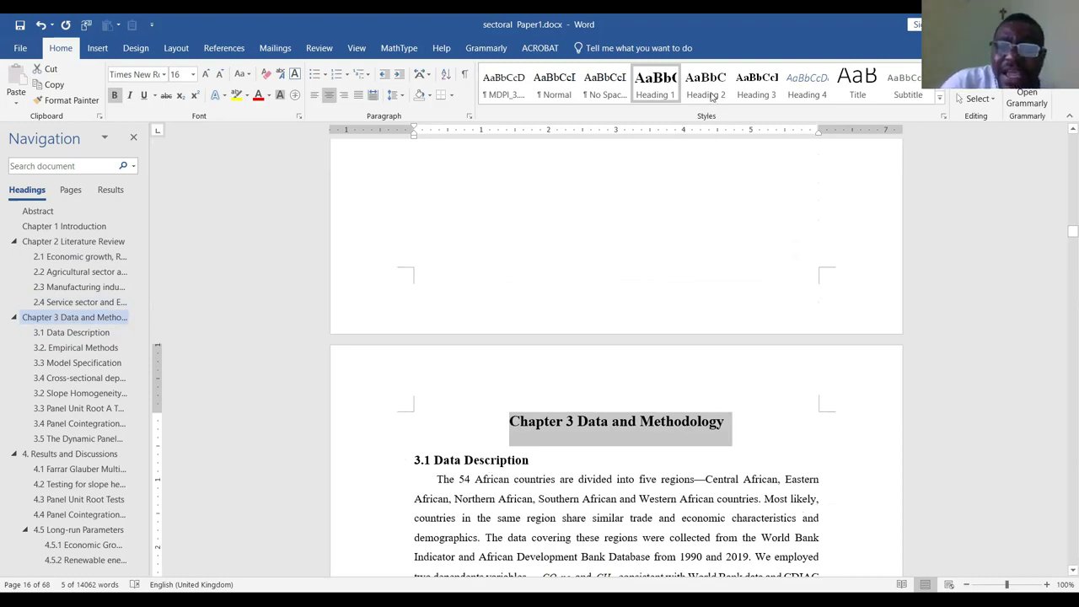
Check the style of the 3.1 Data Description heading and apply the Normal style to its body text above Table 1
left_click(343, 467)
scroll(634, 549, "down", 3)
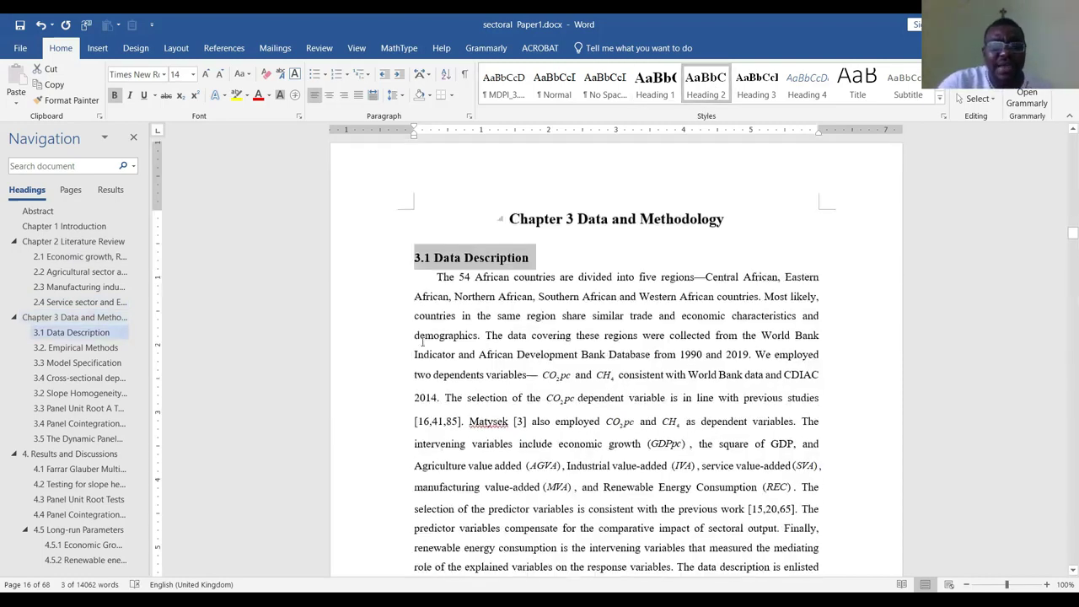
left_click_drag(437, 276, 753, 211)
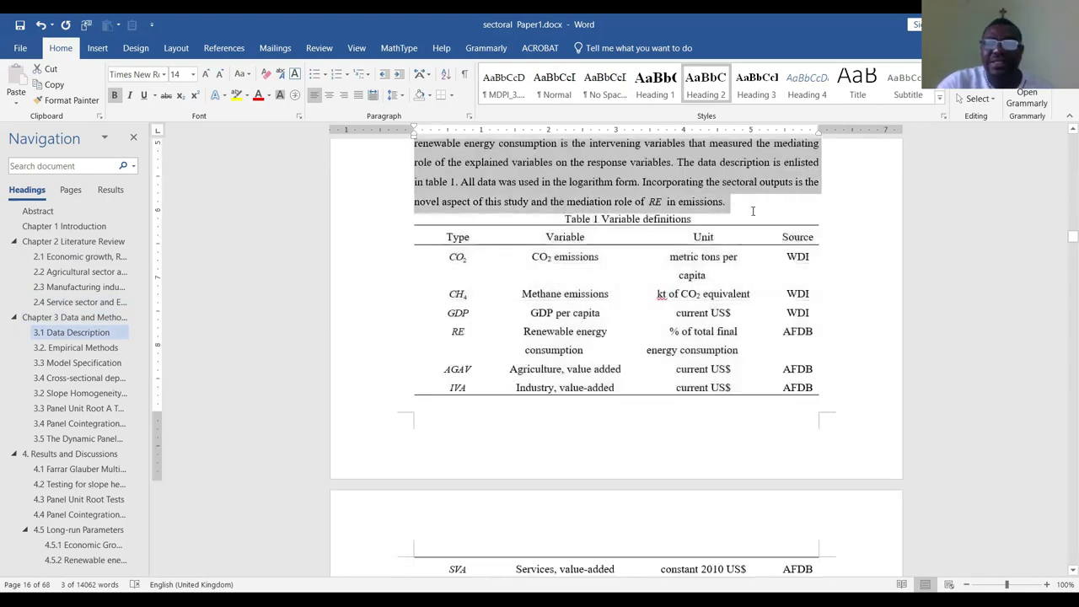
left_click(559, 84)
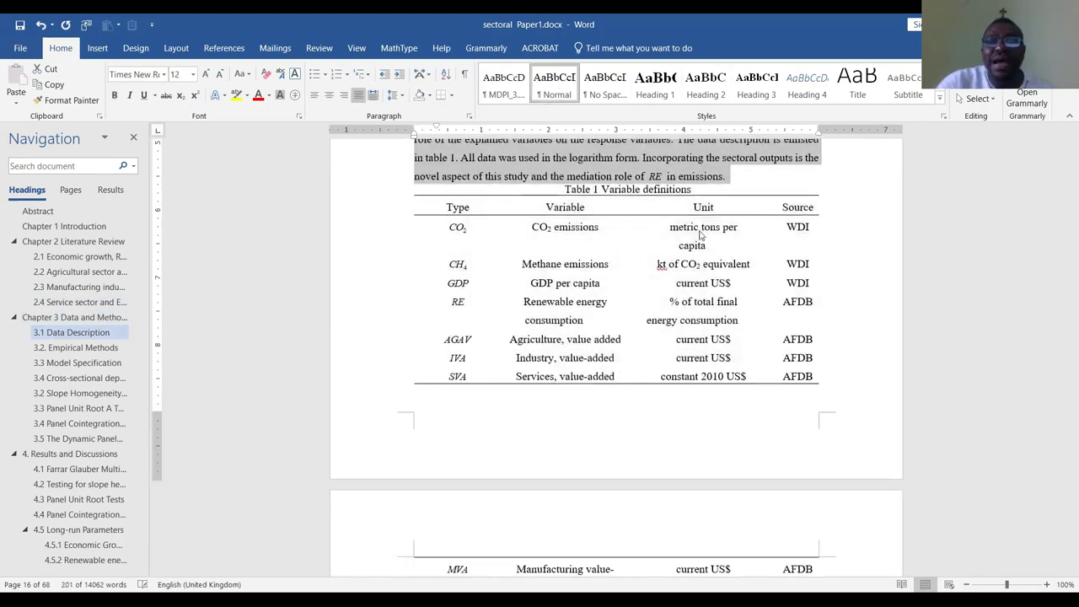
Check the style of the 3.2 Empirical Methods heading and apply the Normal style to its body text
scroll(702, 235, "up", 1)
scroll(680, 306, "down", 8)
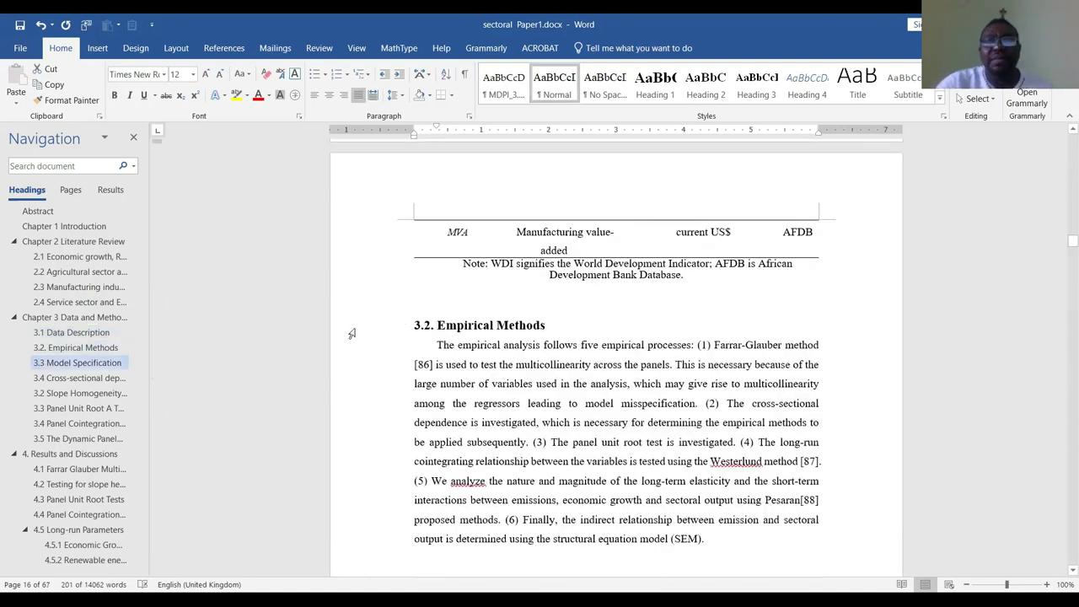
left_click(351, 334)
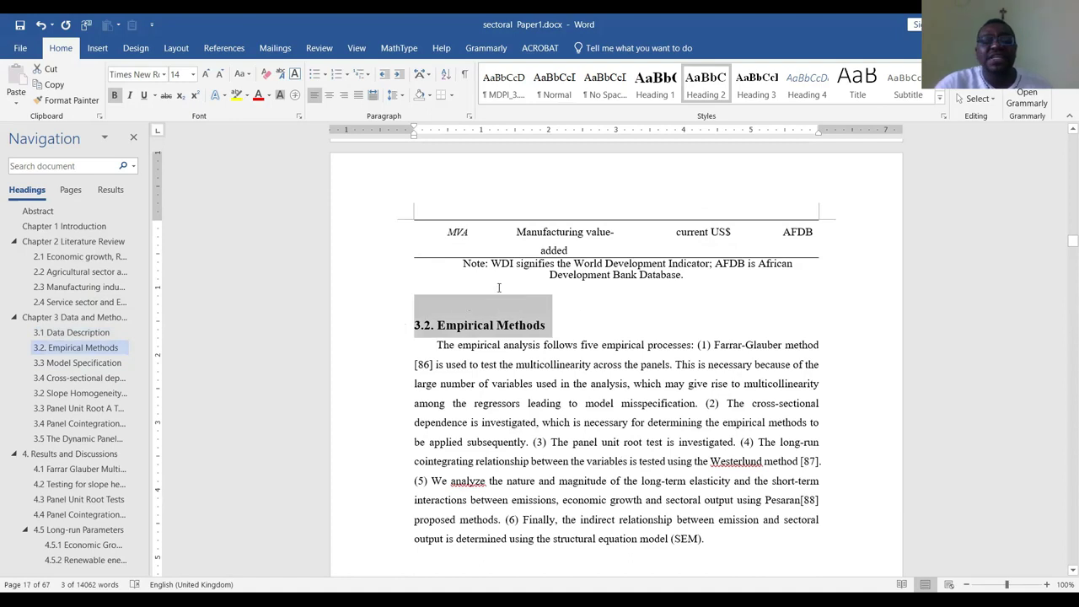
left_click_drag(437, 345, 712, 194)
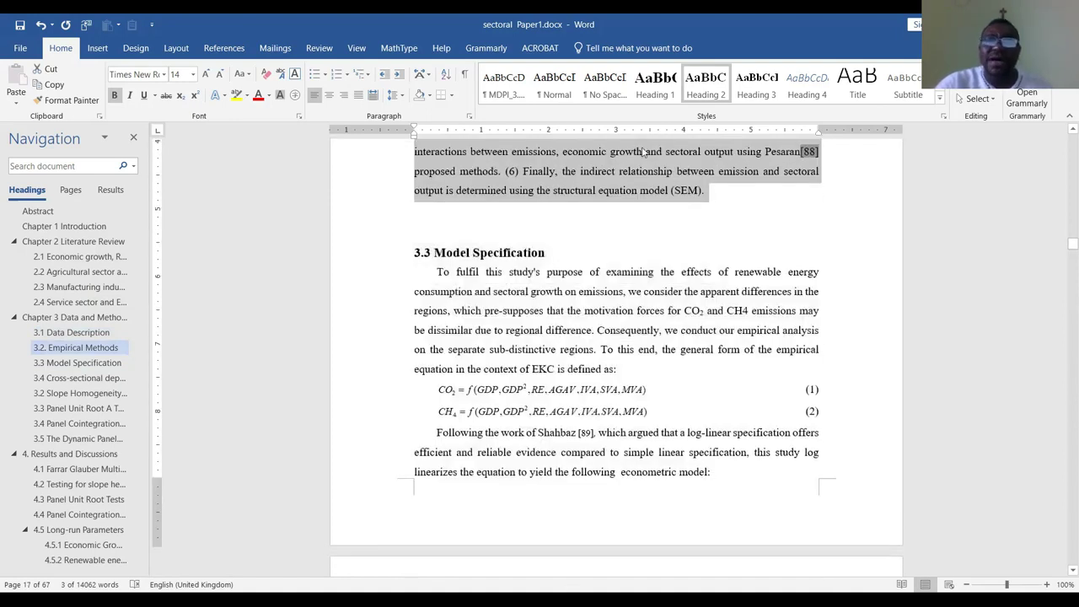
left_click(554, 84)
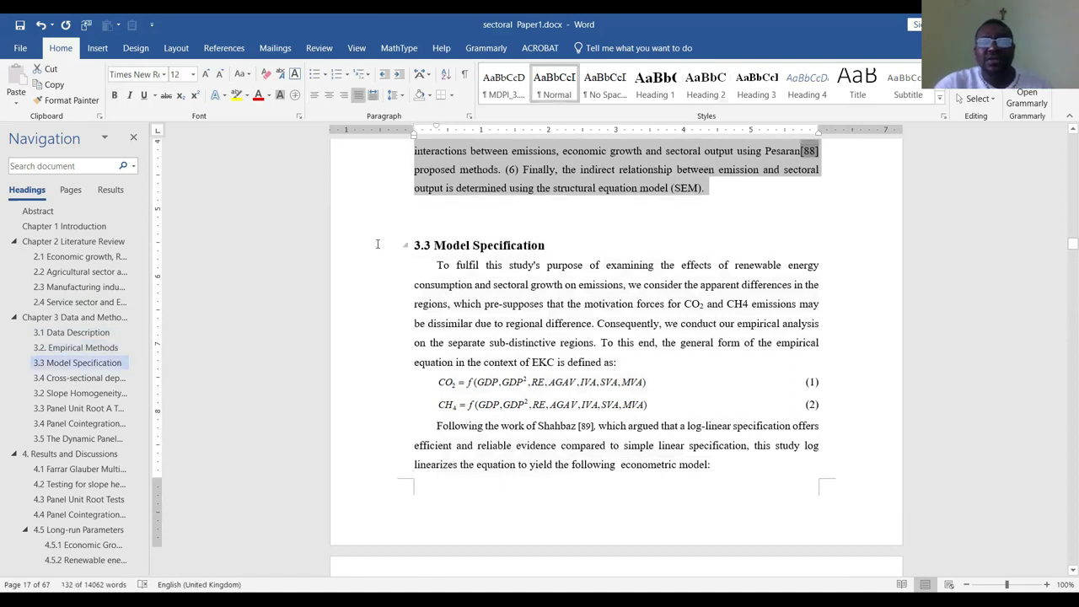
Delete the empty paragraph above the 3.3 Model Specification heading while keeping the heading's own style
left_click(369, 244)
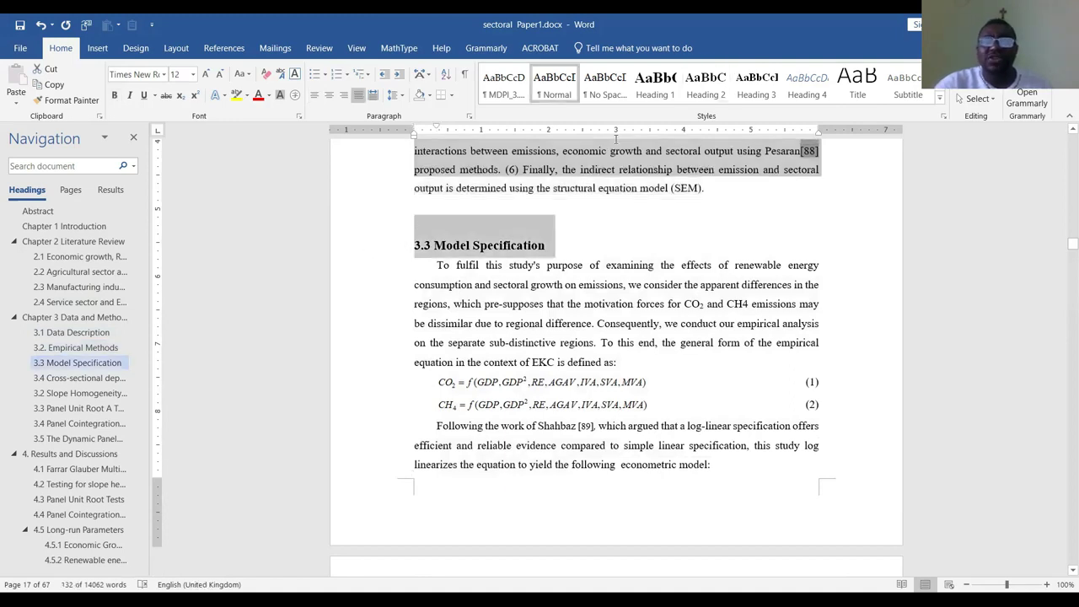
left_click(469, 190)
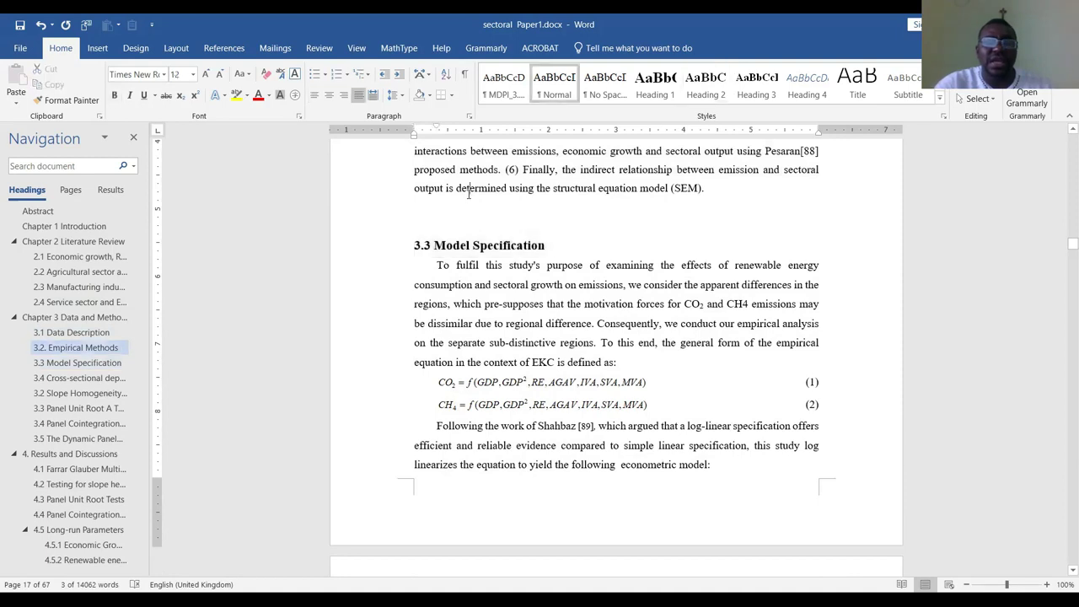
key("Down")
key("Delete")
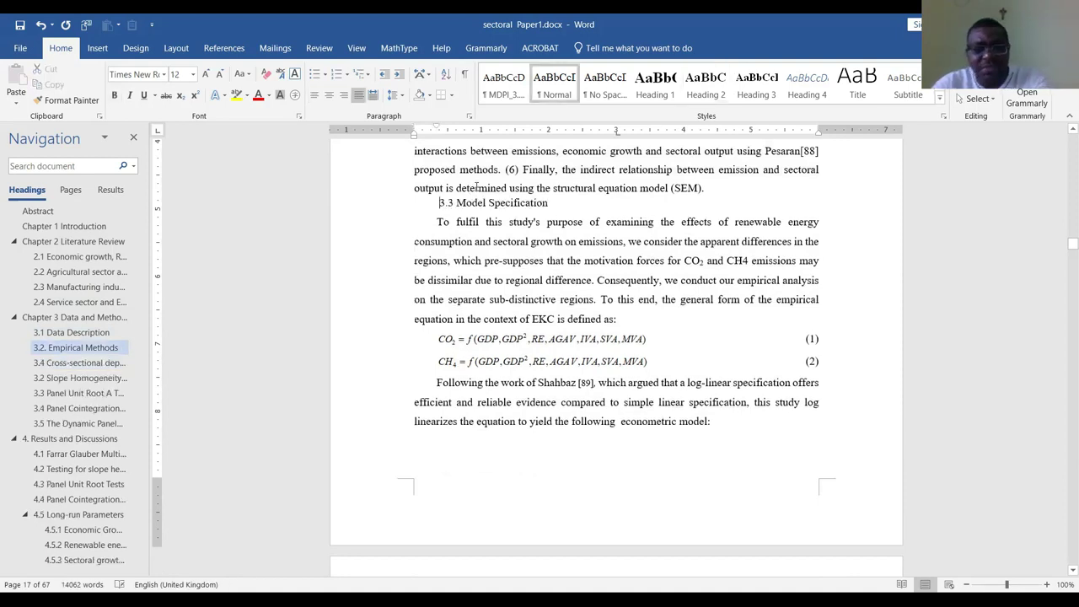
left_click(44, 23)
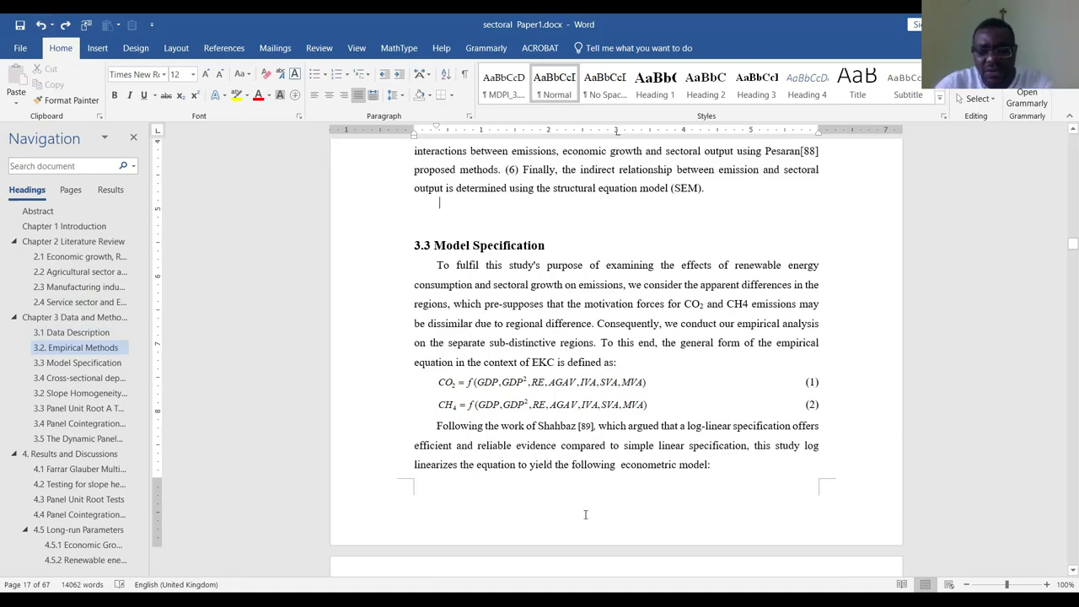
key("BackSpace")
key("BackSpace")
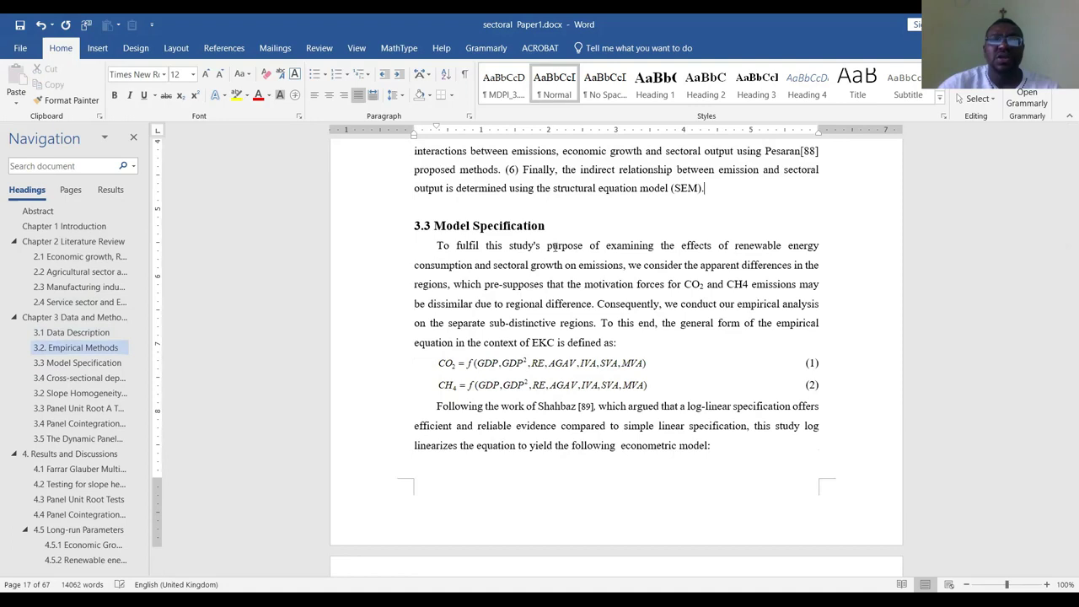
Check the style of the 3.3 Model Specification heading and apply the Normal style to its body text through equation (6)
left_click(366, 226)
scroll(405, 221, "down", 1)
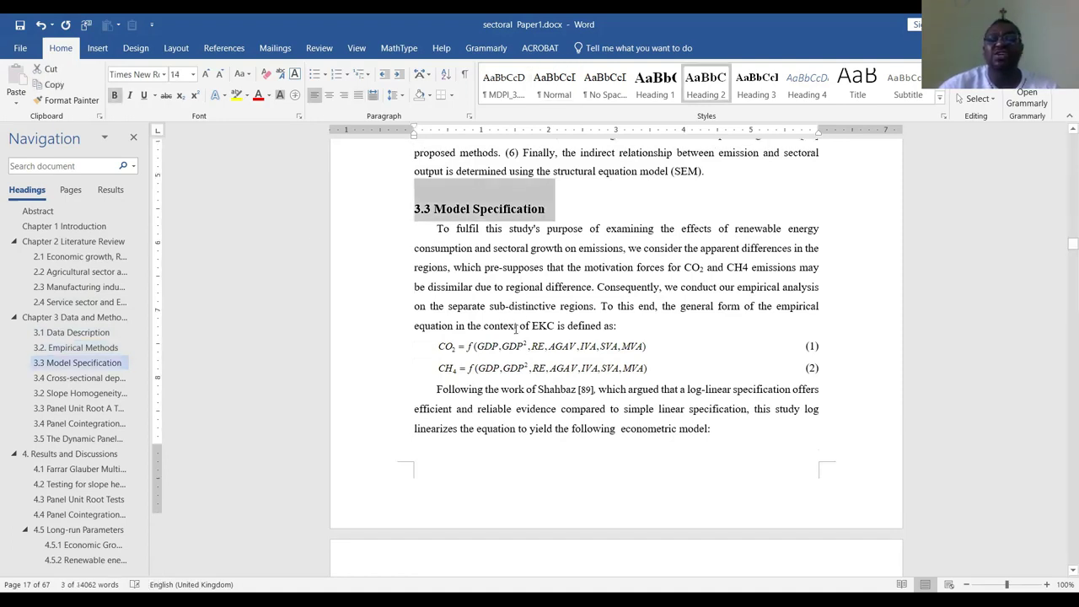
left_click_drag(440, 211, 837, 358)
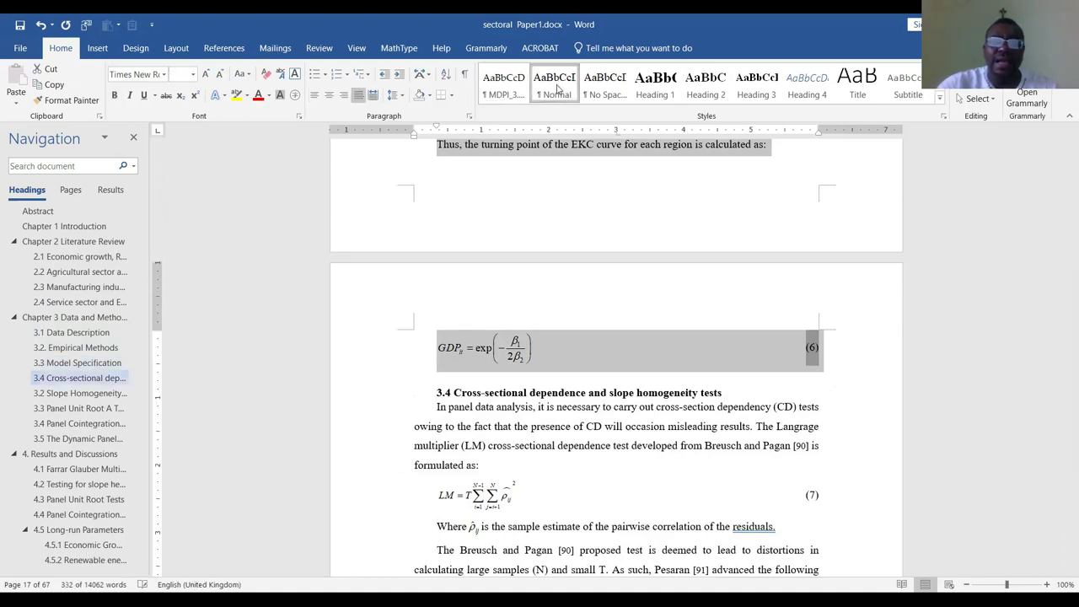
key("Delete")
key("ctrl+z")
Review the restyled text and equations of section 3.3 and place the cursor beside equation (3)
scroll(638, 291, "up", 8)
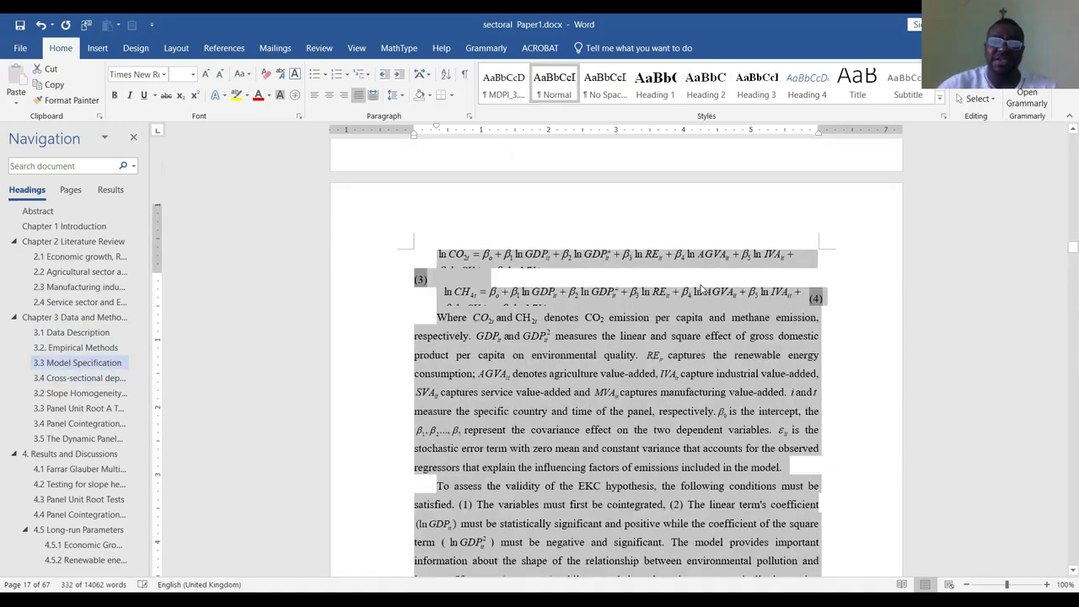
scroll(707, 285, "up", 7)
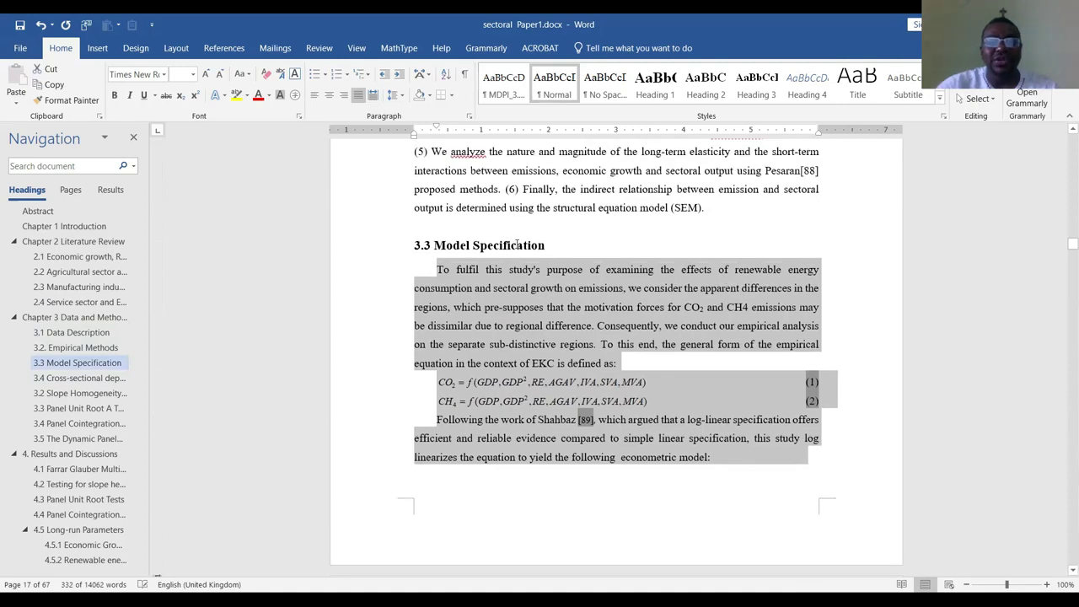
scroll(601, 376, "down", 3)
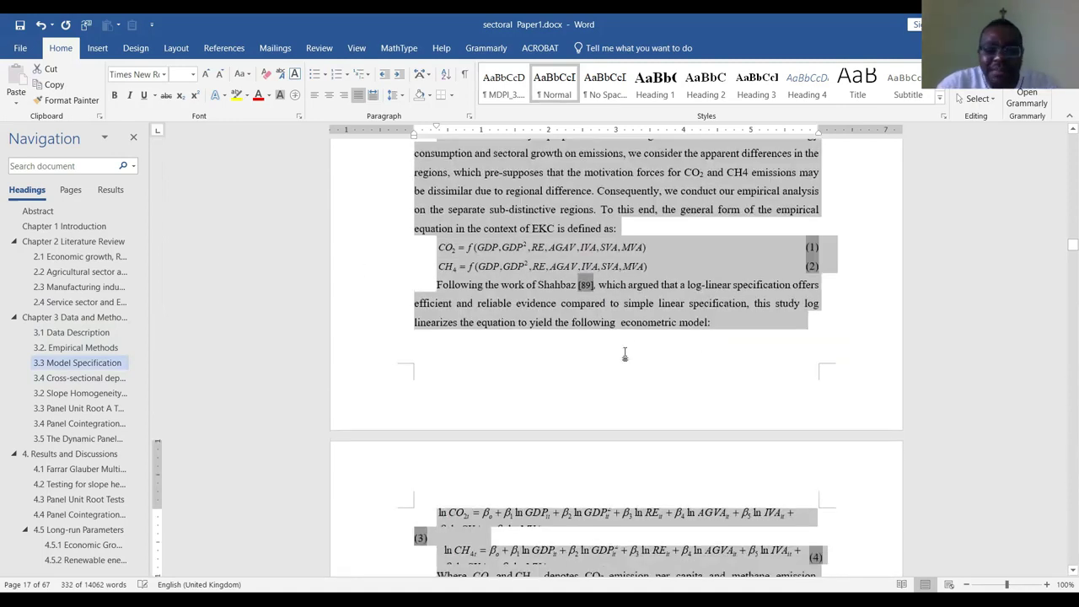
scroll(628, 320, "down", 1)
scroll(623, 337, "down", 2)
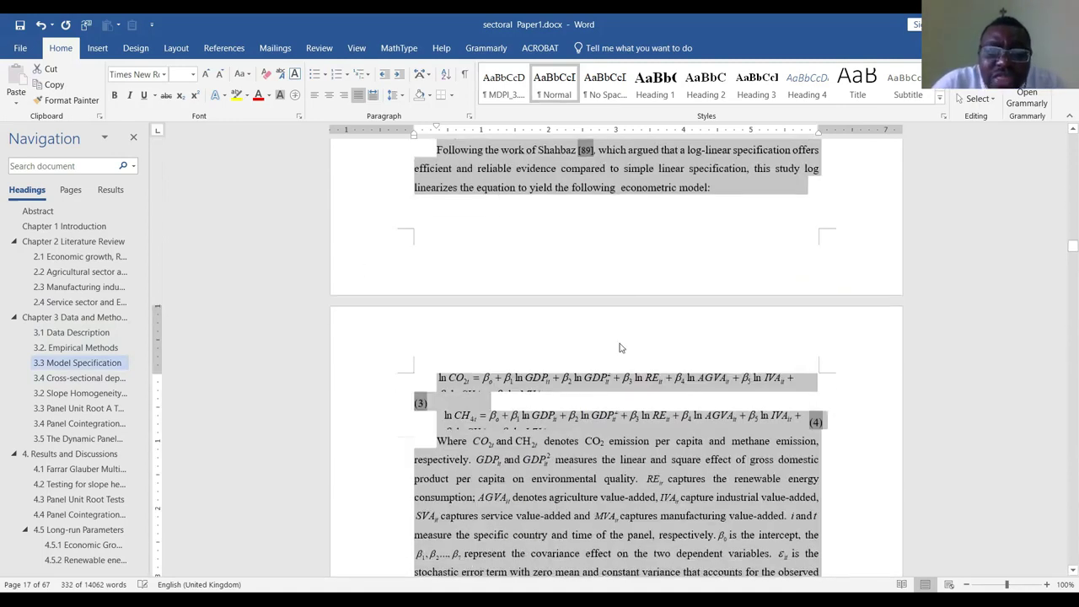
left_click(486, 401)
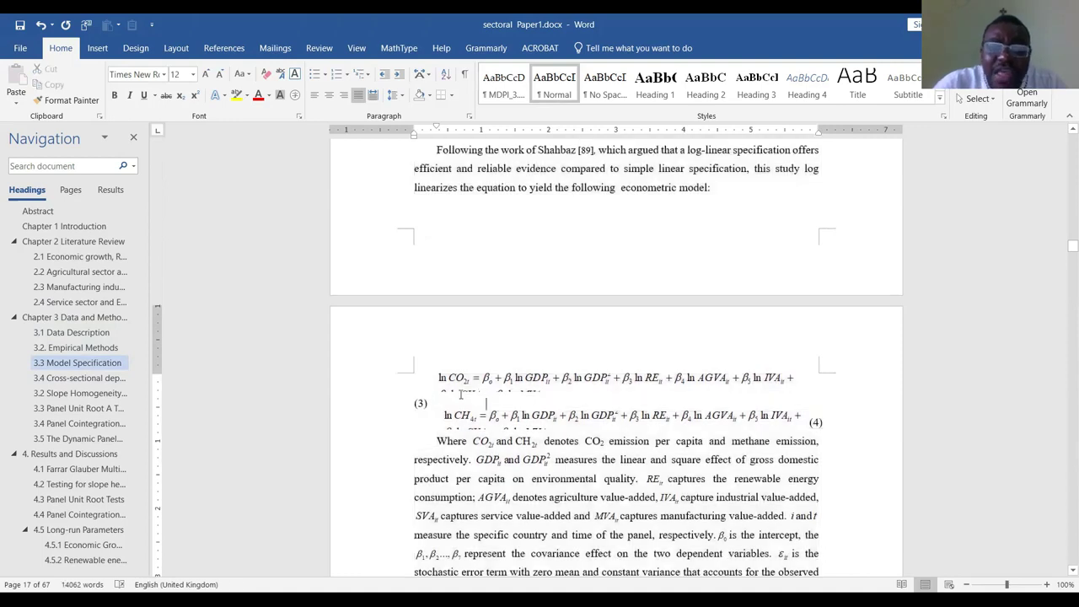
Switch to the thesis template to examine how its Equations section 1.2.3 numbers equations, and return to the sectoral paper
scroll(492, 389, "up", 5)
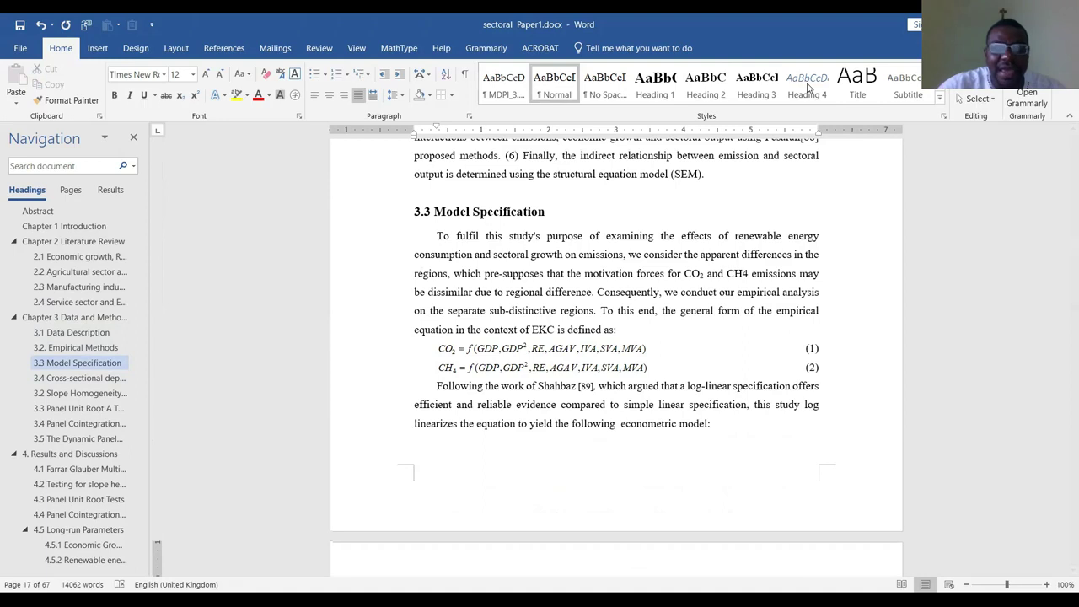
key("alt+Tab")
scroll(493, 374, "down", 5)
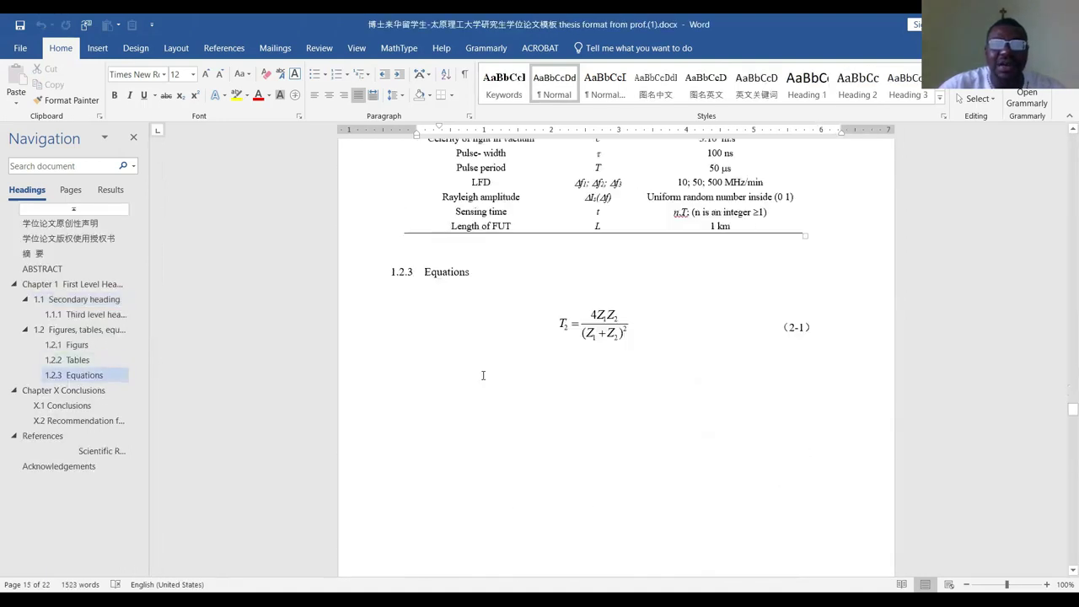
left_click(607, 309)
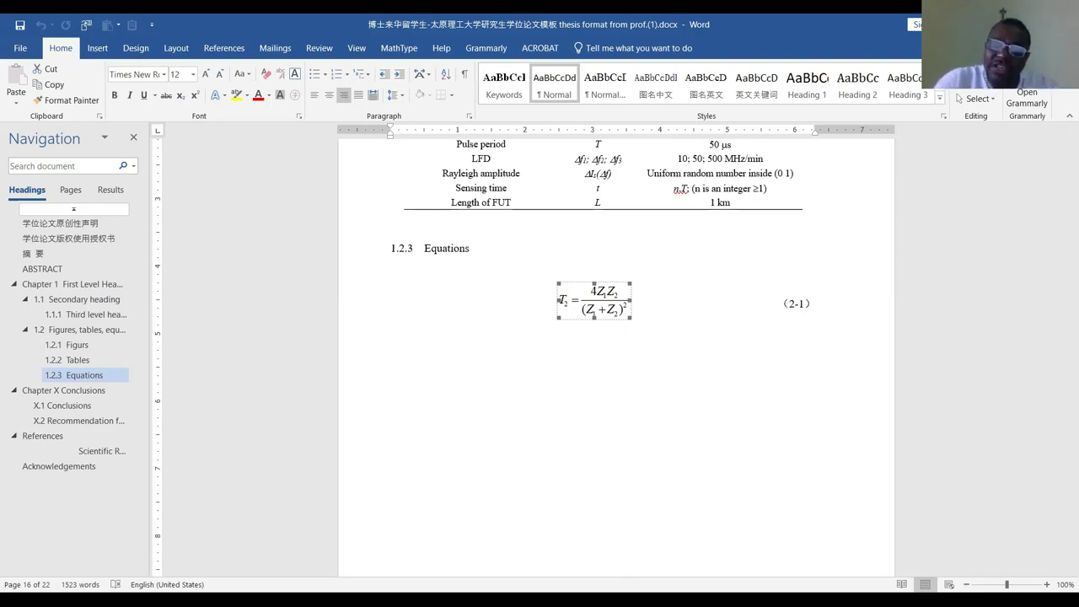
left_click(775, 231)
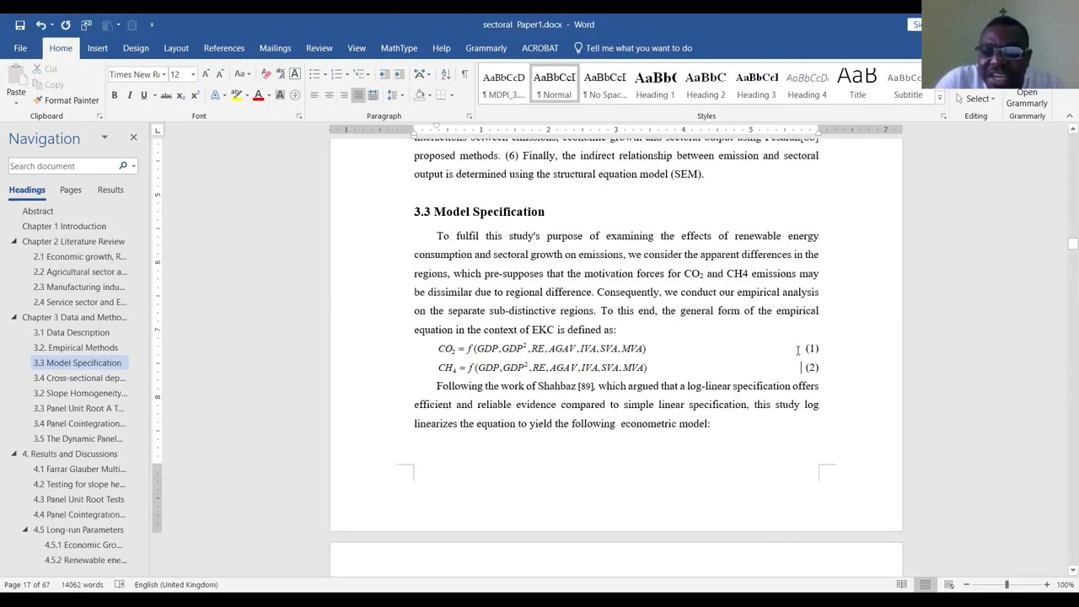
Replace the number of the CO2 function equation in section 3.3 with the chapter-based number (3-1)
left_click(798, 348)
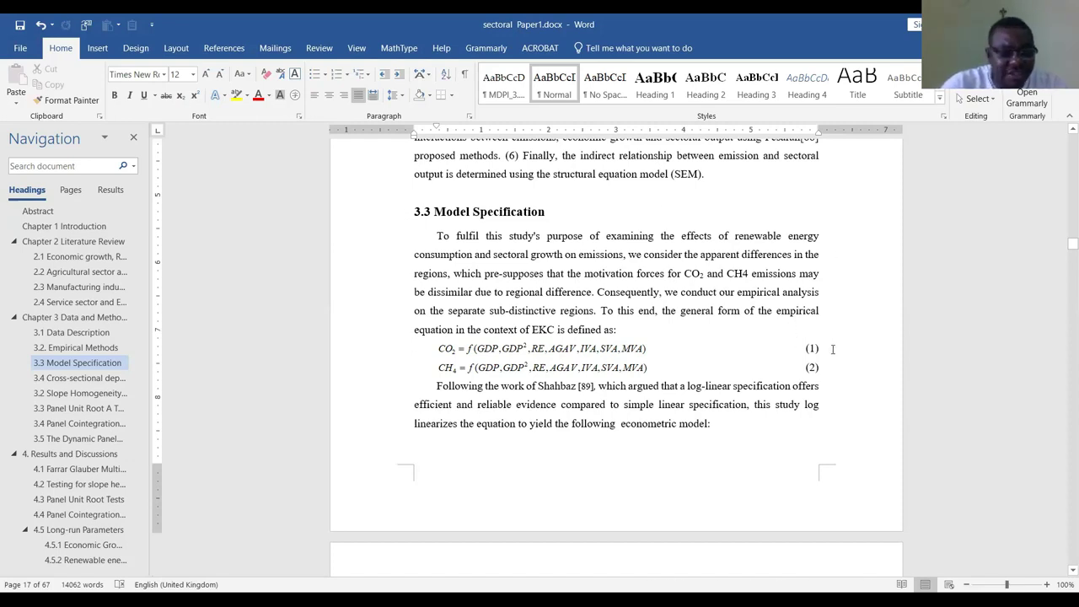
key("Tab")
type("3-1")
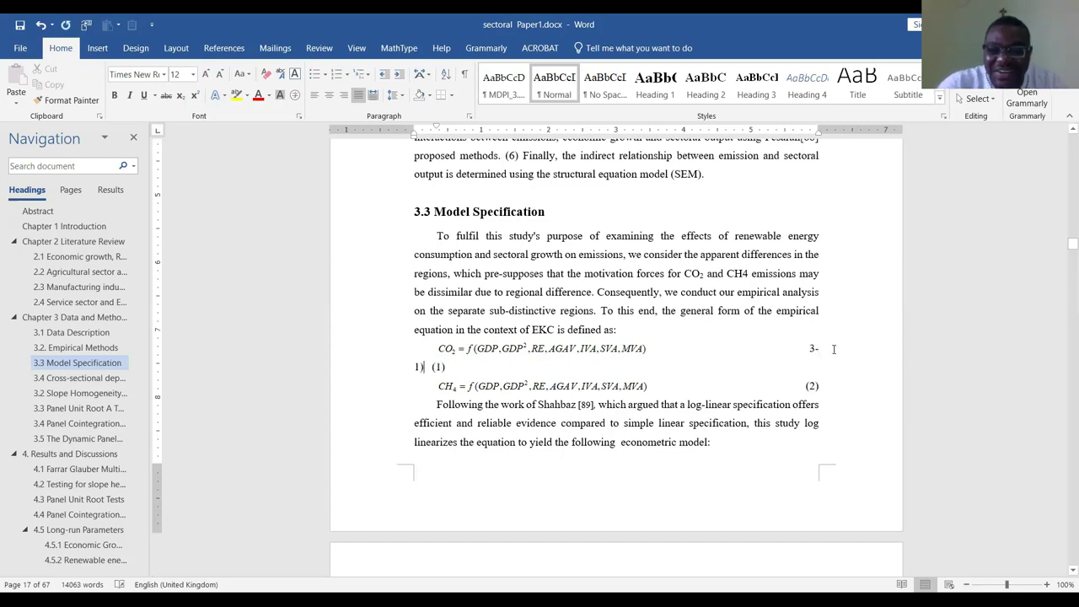
left_click(469, 358)
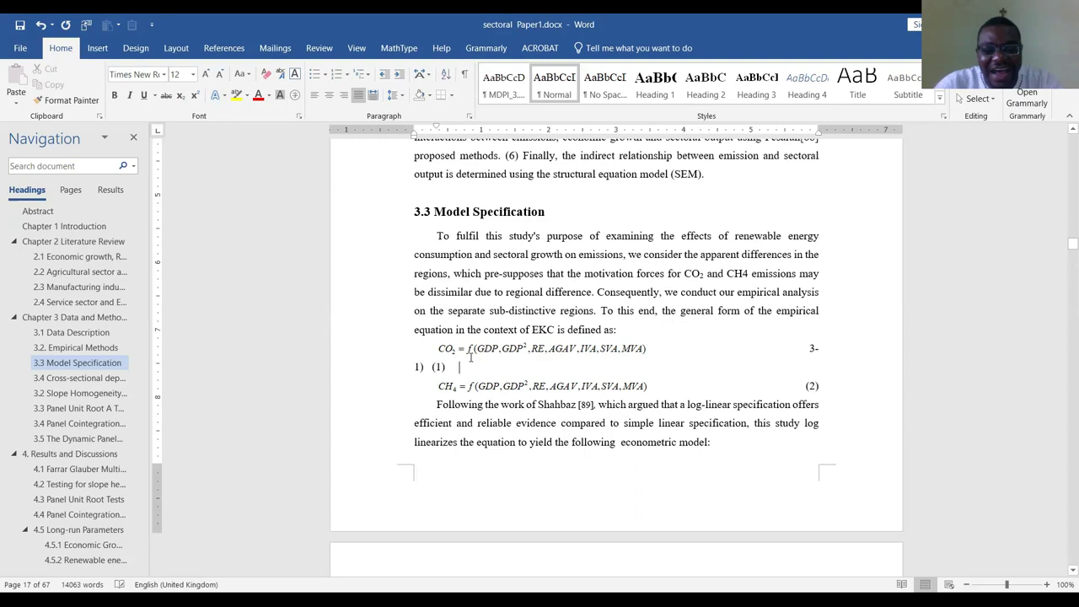
key("shift+Left")
key("shift+Left")
key("shift+Left")
key("Delete")
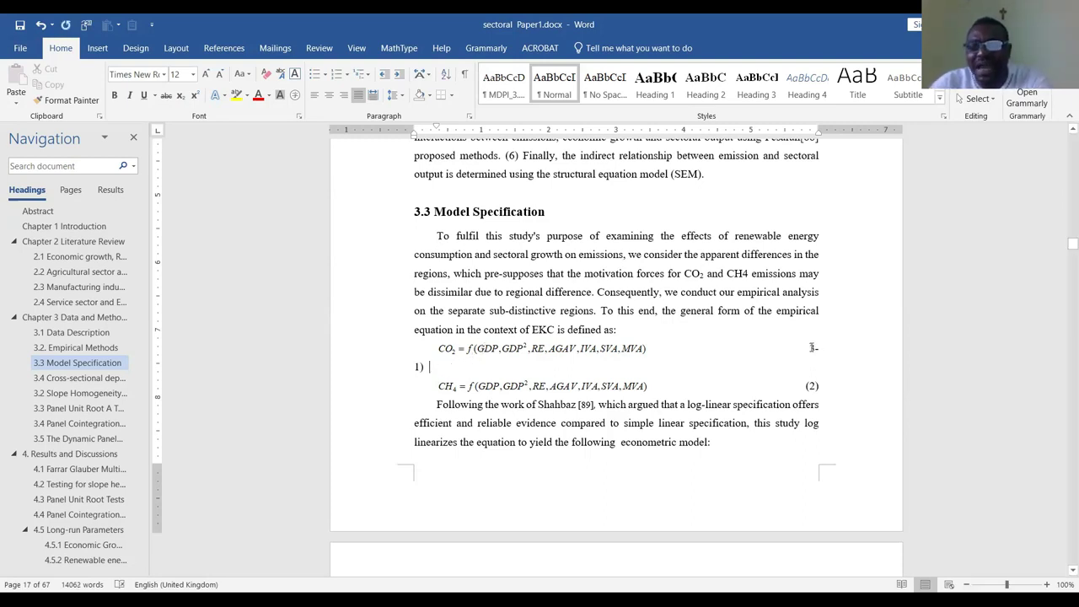
key("BackSpace")
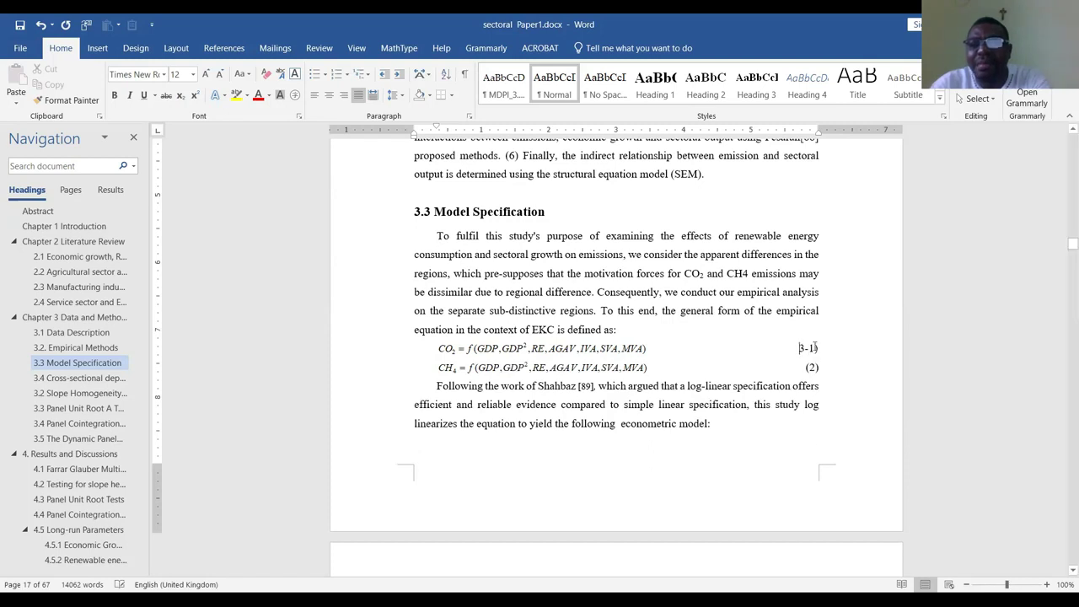
type("(")
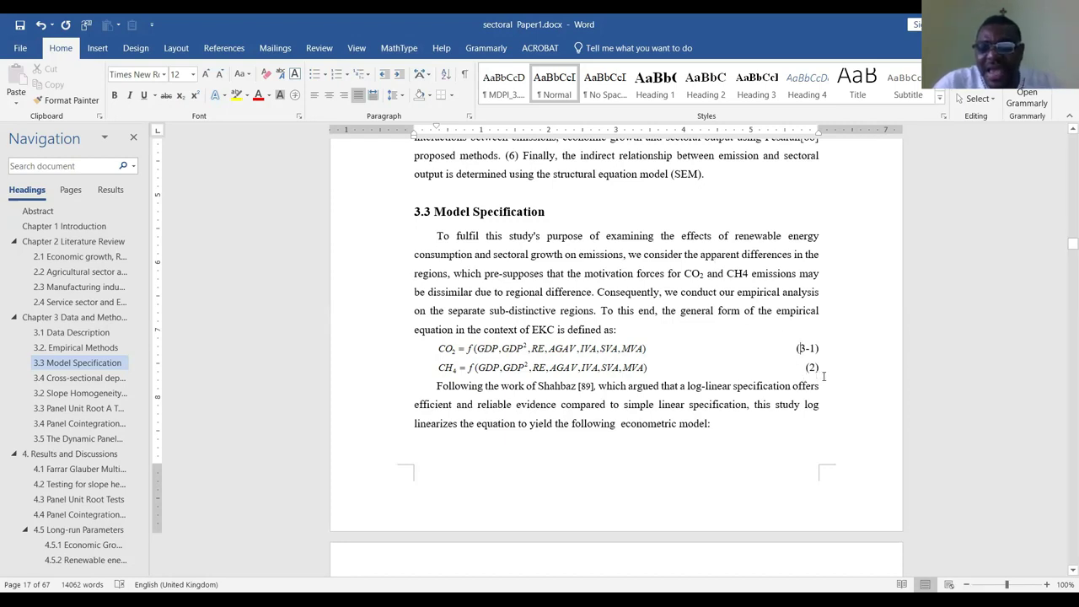
Replace the number of the CH4 function equation in section 3.3 with 3-2 and remove the old number
left_click_drag(805, 368, 822, 367)
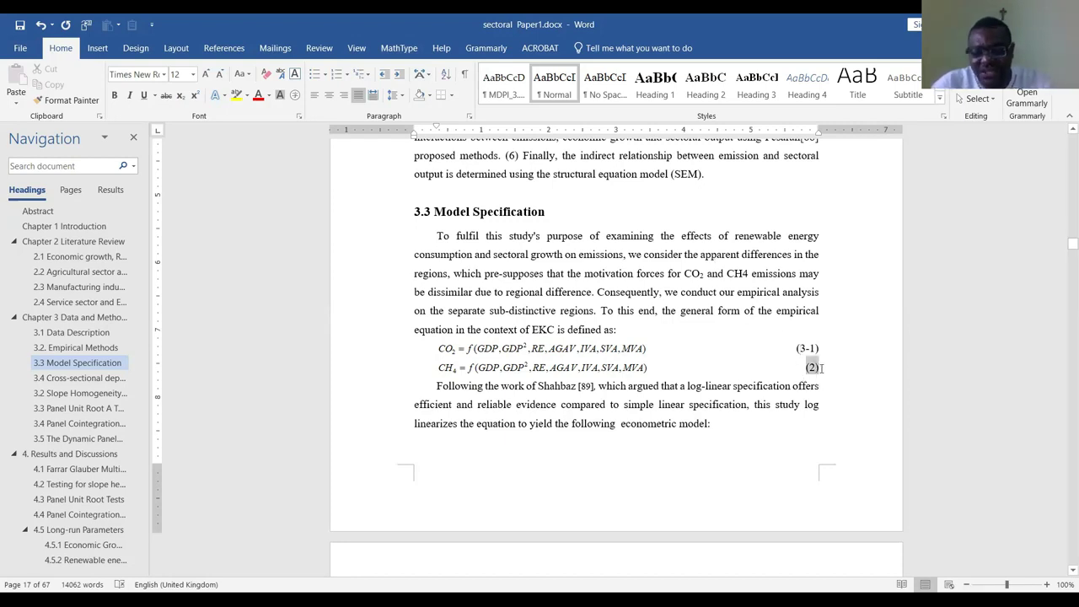
left_click(802, 368)
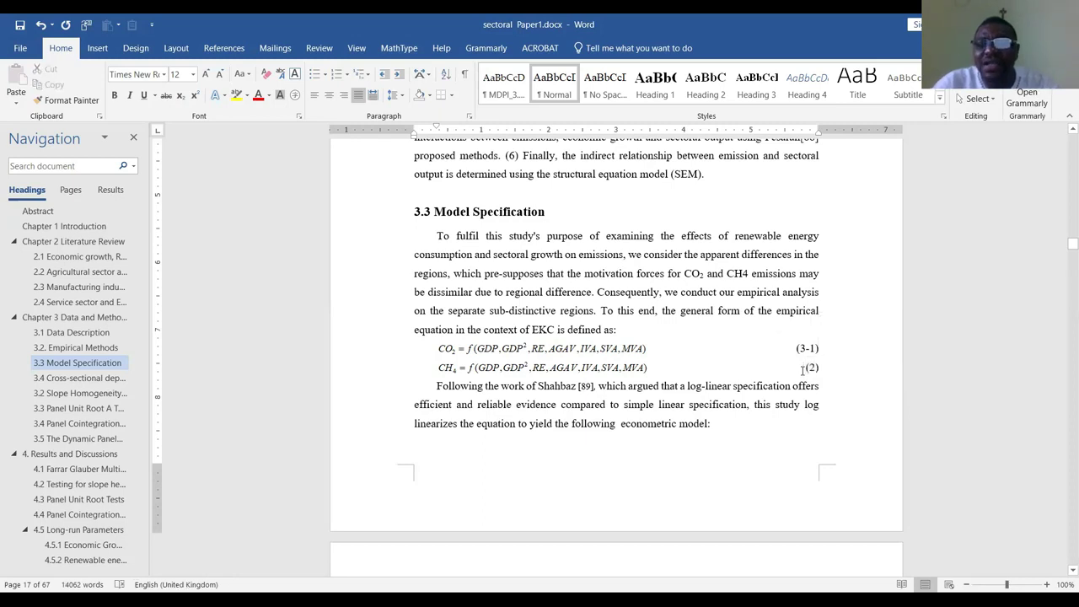
left_click(765, 365)
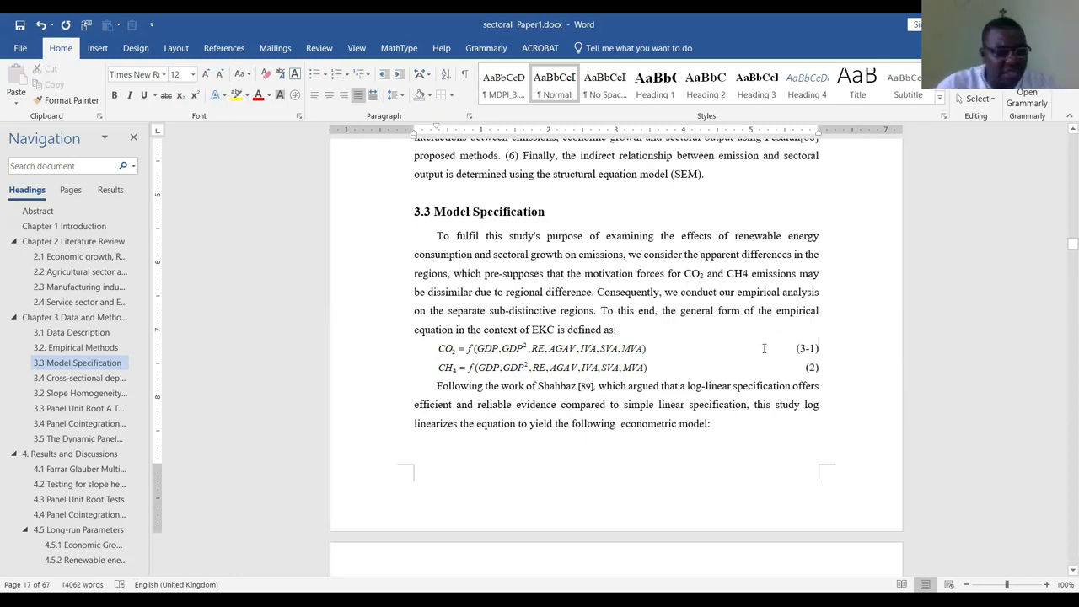
key("Return")
key("Left")
type("3-2")
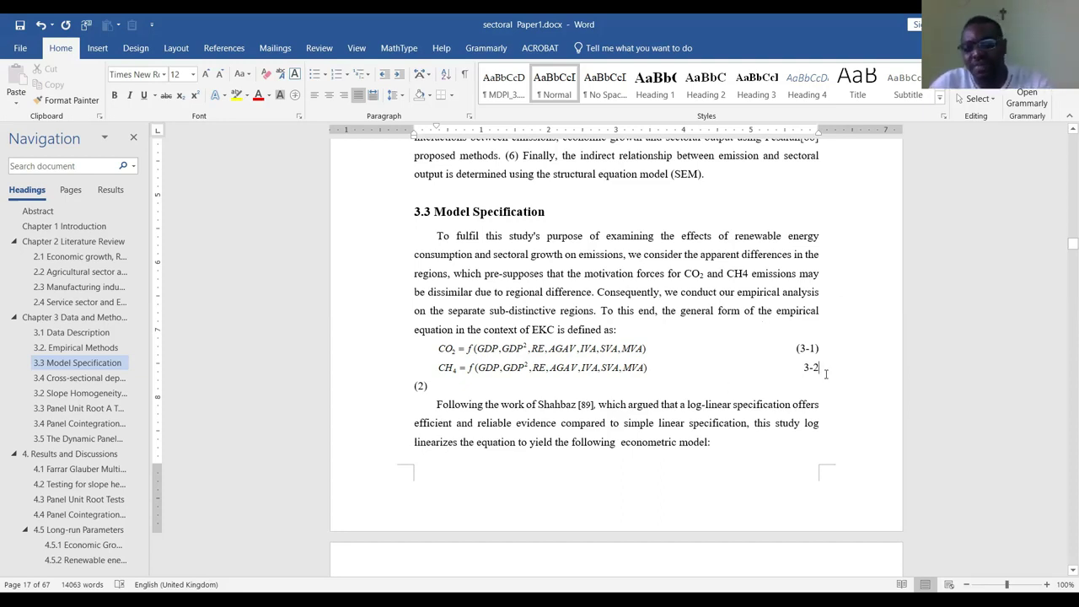
key("Down")
key("shift+Home")
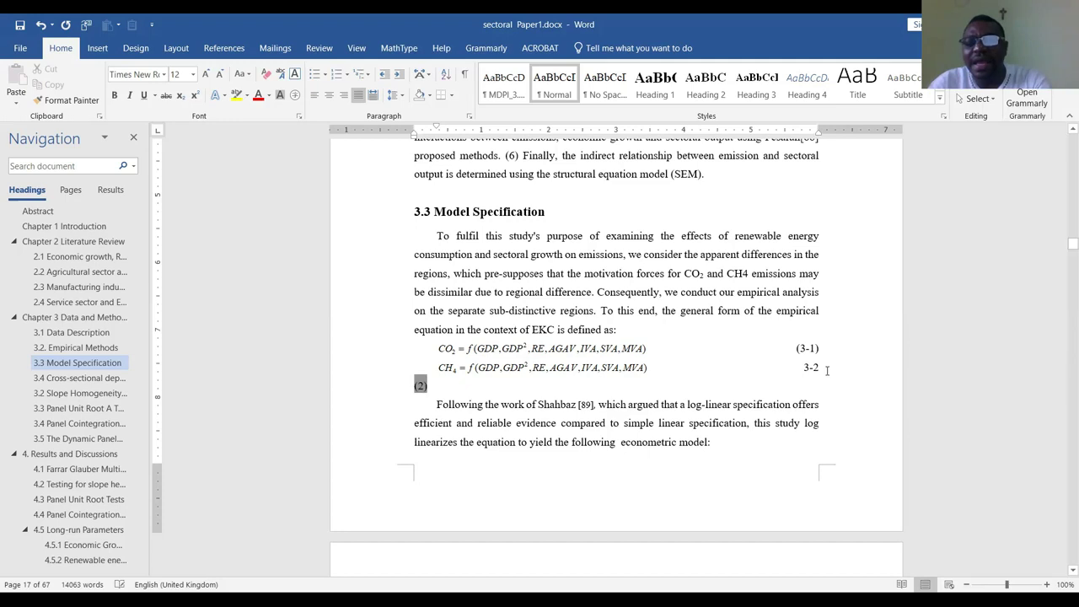
key("BackSpace")
key("BackSpace")
Set the line spacing of the cut-off log-linear equations (3) and (4) to 1.0
scroll(632, 386, "down", 1)
scroll(632, 387, "down", 5)
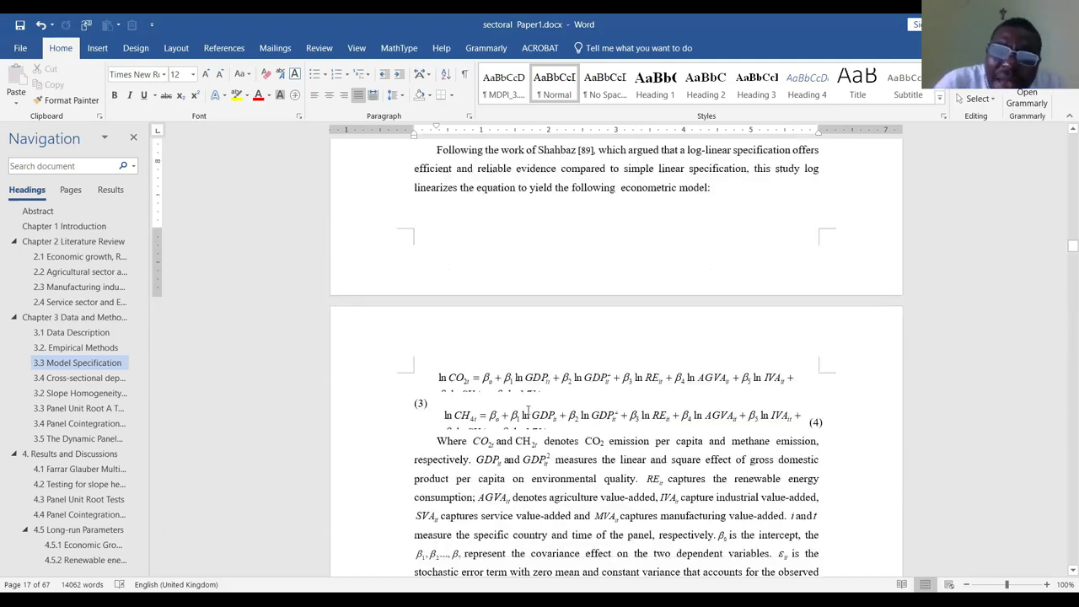
left_click(456, 398)
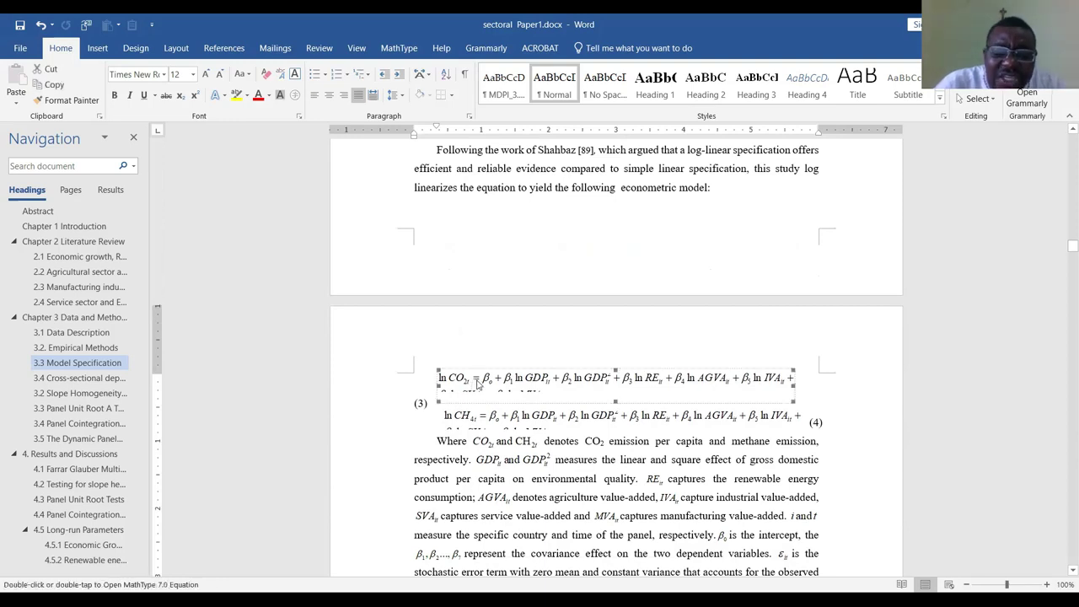
left_click(531, 413)
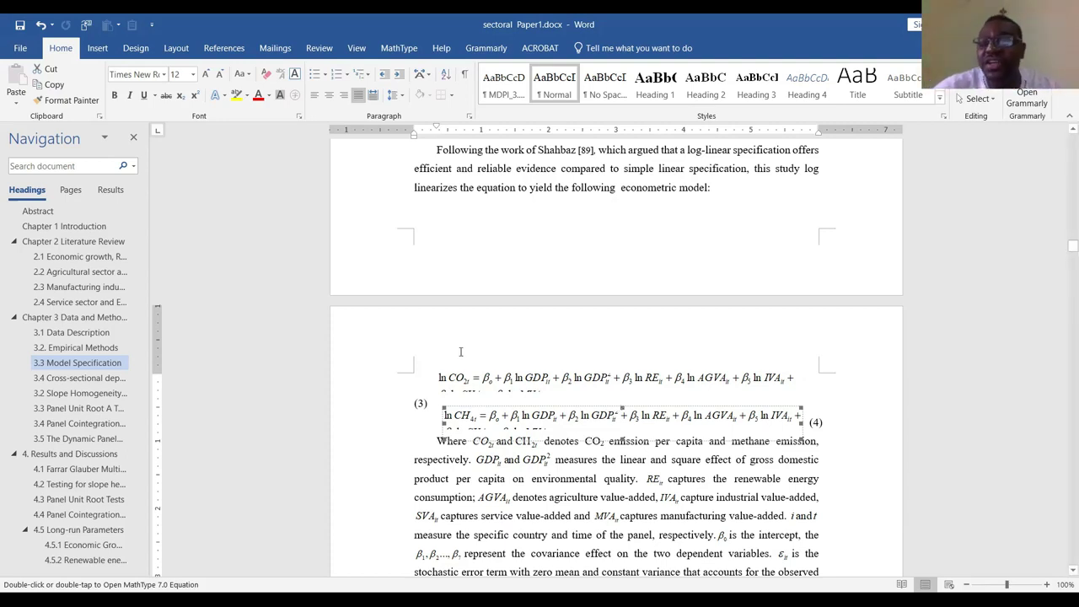
left_click(507, 388)
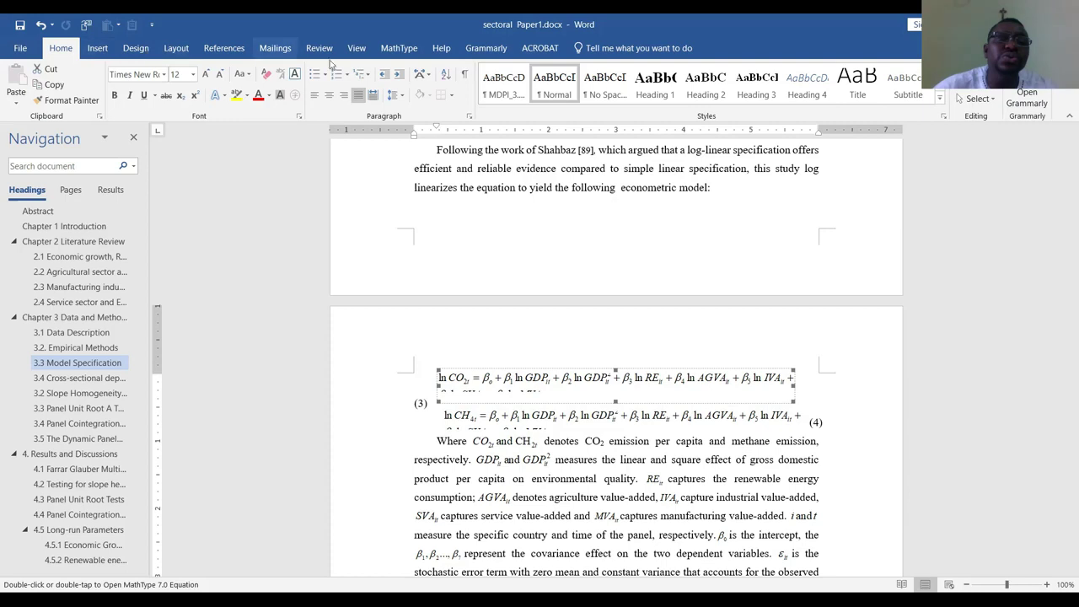
left_click(406, 100)
left_click(421, 112)
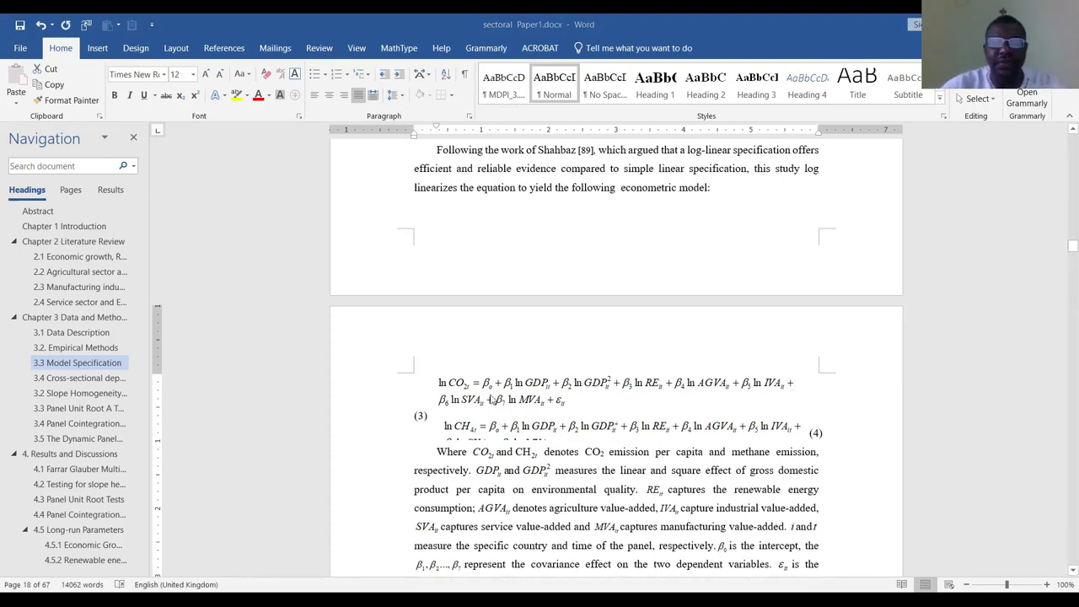
left_click(450, 432)
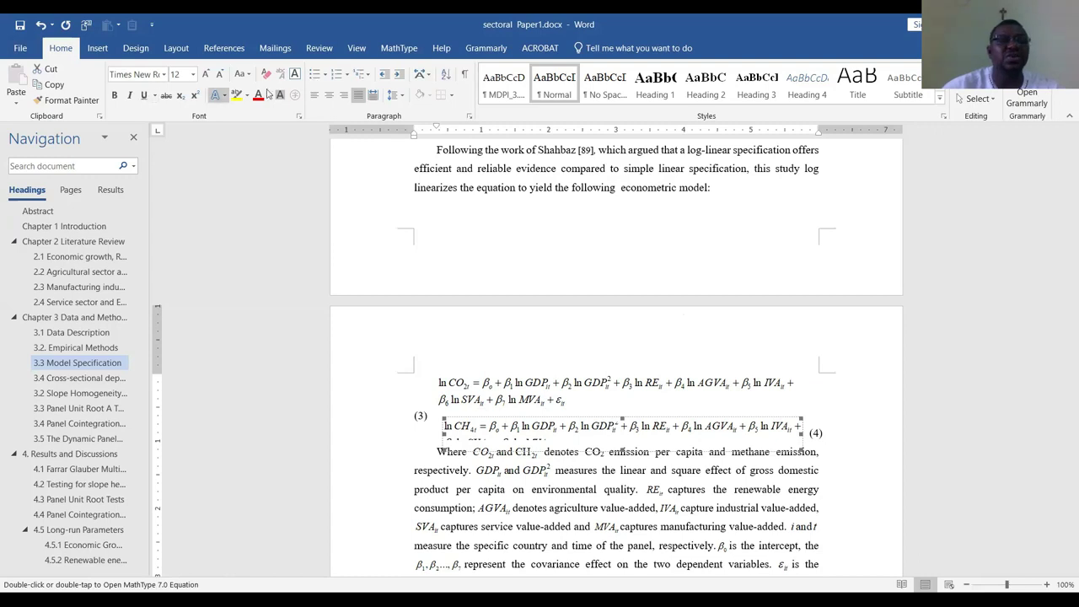
left_click(394, 95)
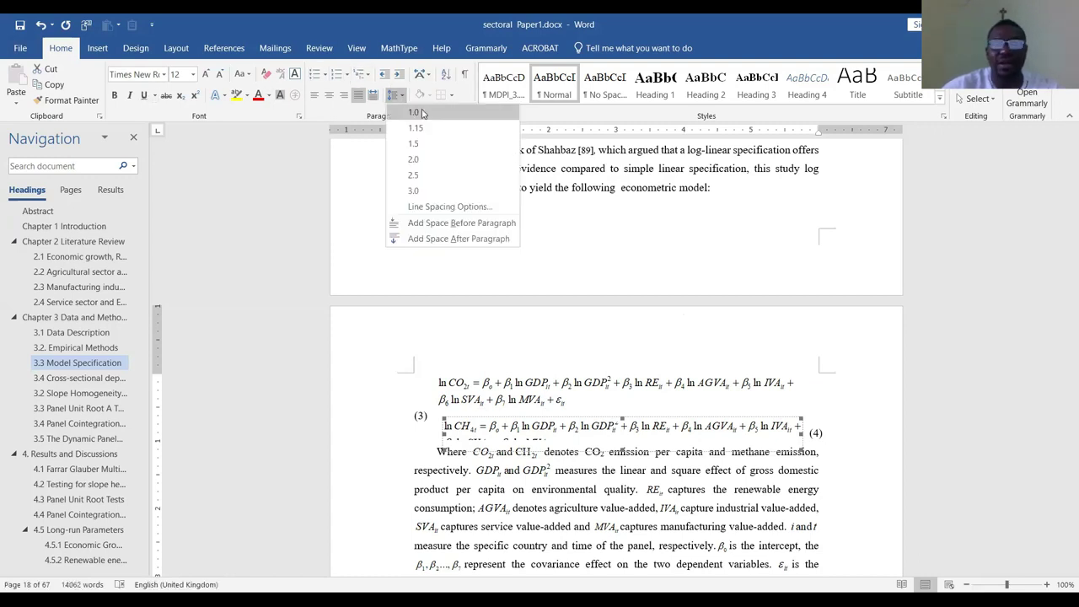
left_click(472, 111)
Set the line spacing of equations (5) and (6) above the 3.4 heading to 1.0
scroll(555, 345, "down", 2)
scroll(555, 345, "down", 8)
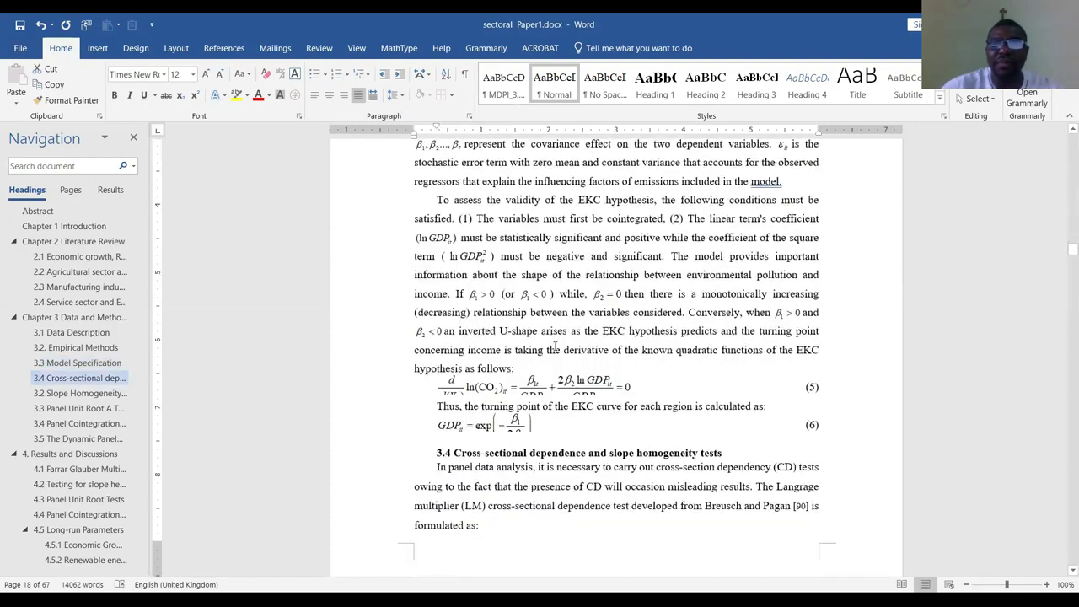
left_click(479, 389)
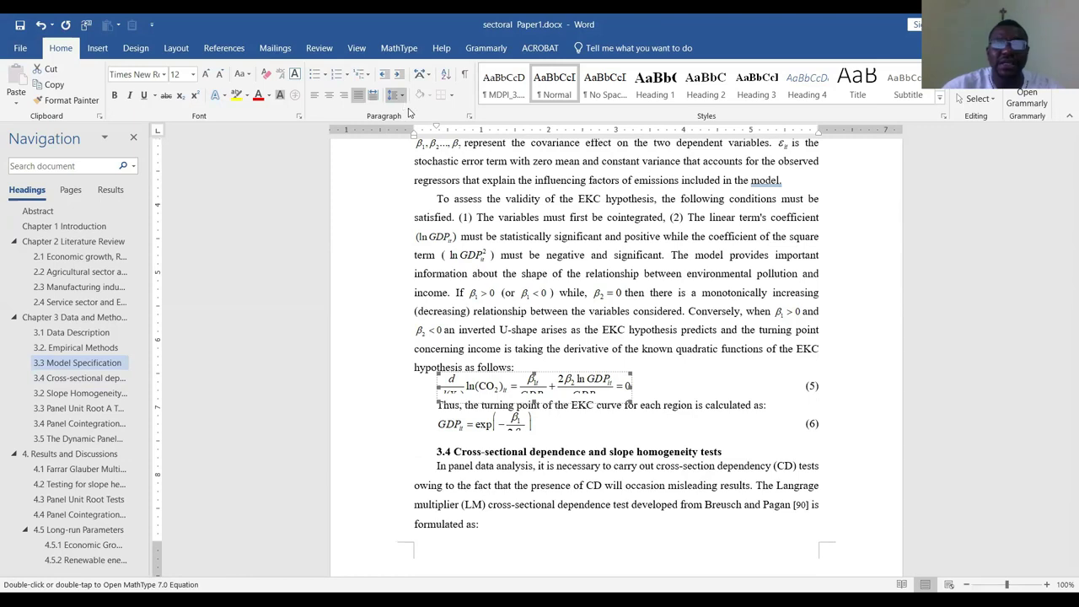
key("ctrl+1")
left_click(486, 429)
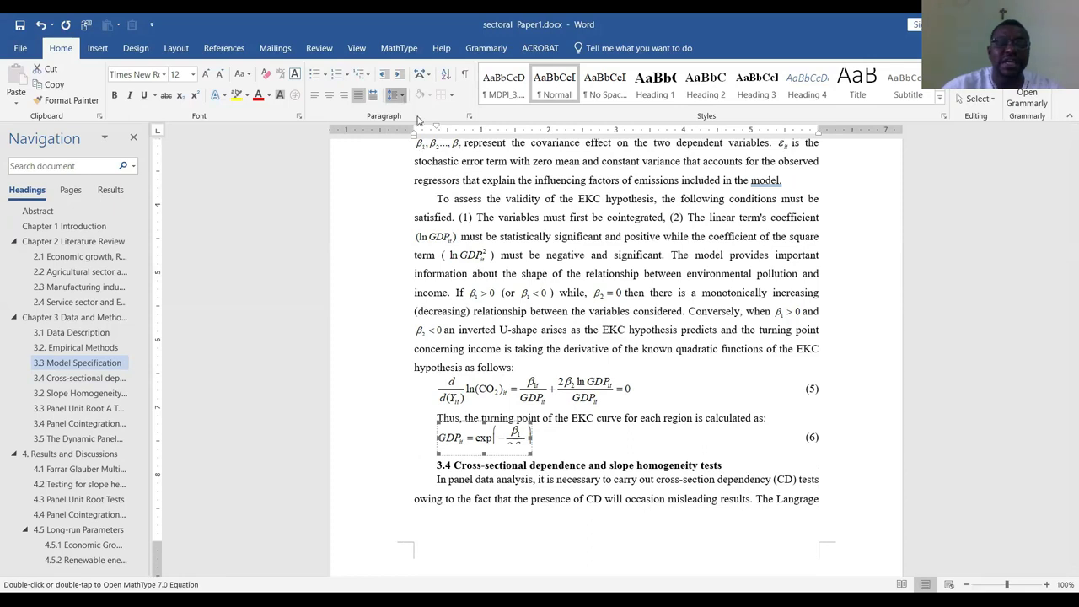
left_click(396, 95)
left_click(410, 114)
Apply the Heading 2 style to the 3.4 Cross-sectional dependence and slope homogeneity tests heading
scroll(628, 468, "down", 3)
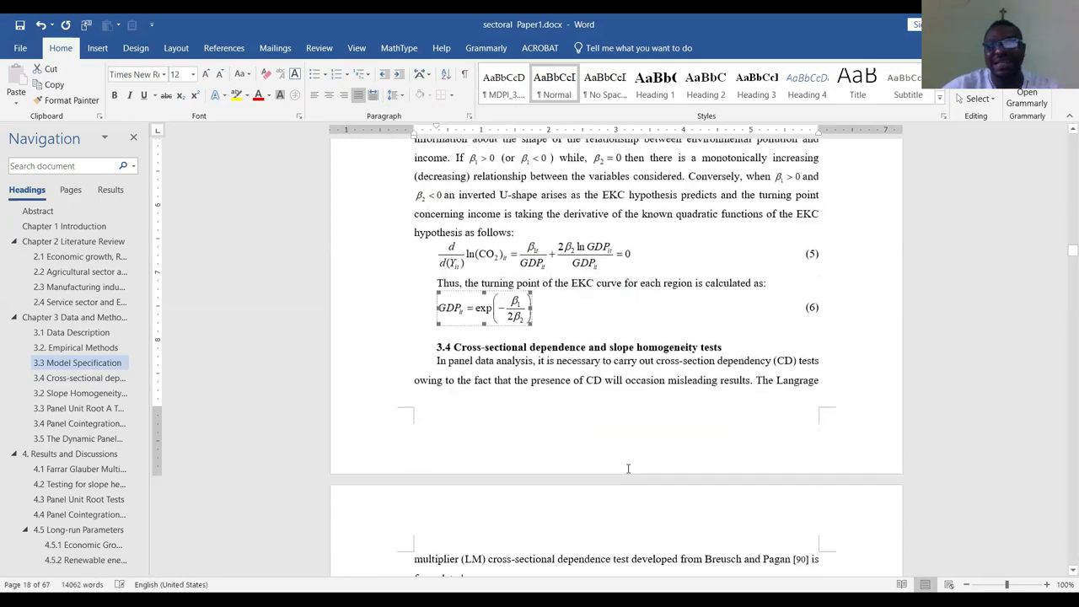
left_click(367, 350)
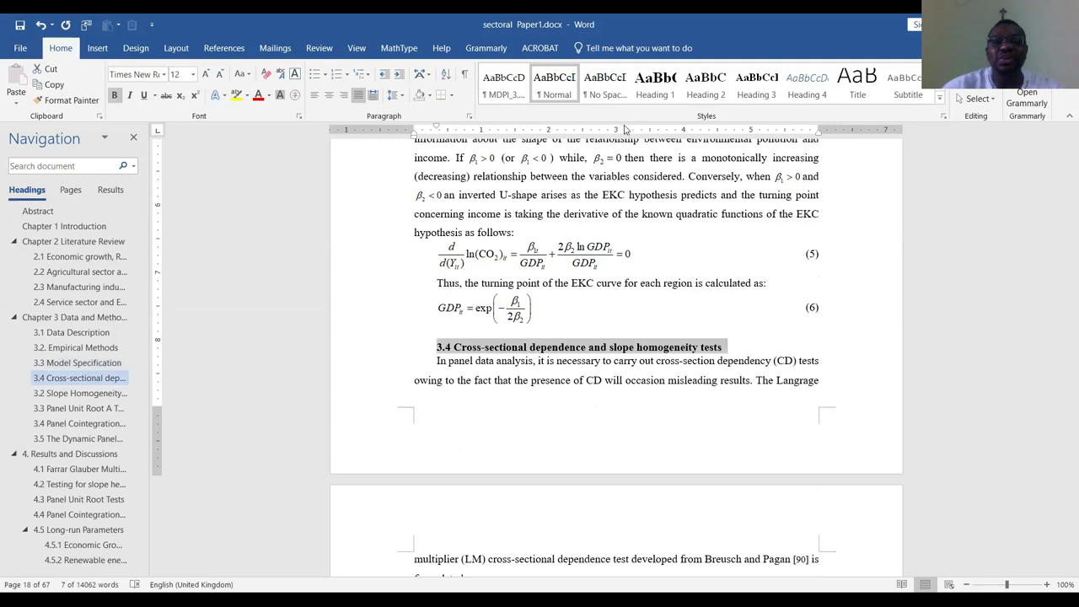
left_click(714, 94)
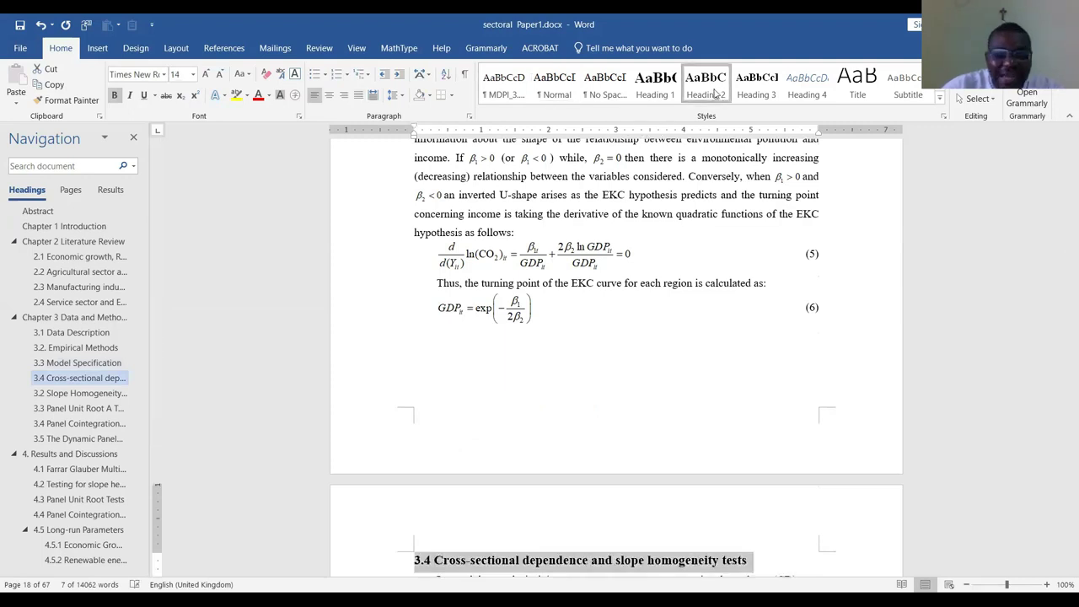
Delete the empty paragraph between equation (6) and the 3.4 heading
scroll(610, 402, "down", 6)
scroll(487, 202, "up", 4)
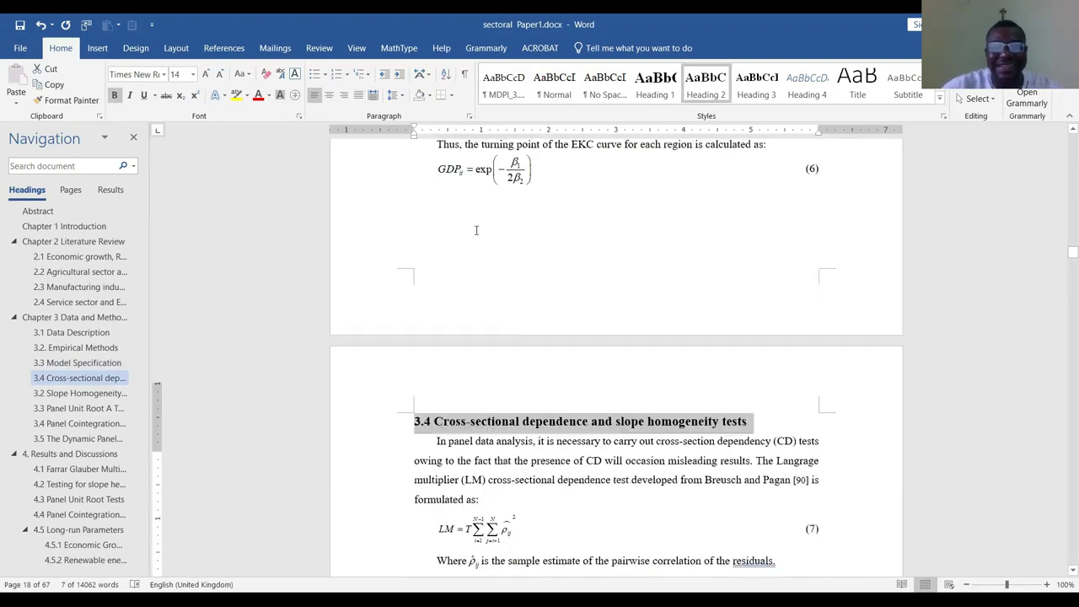
left_click(487, 301)
key("BackSpace")
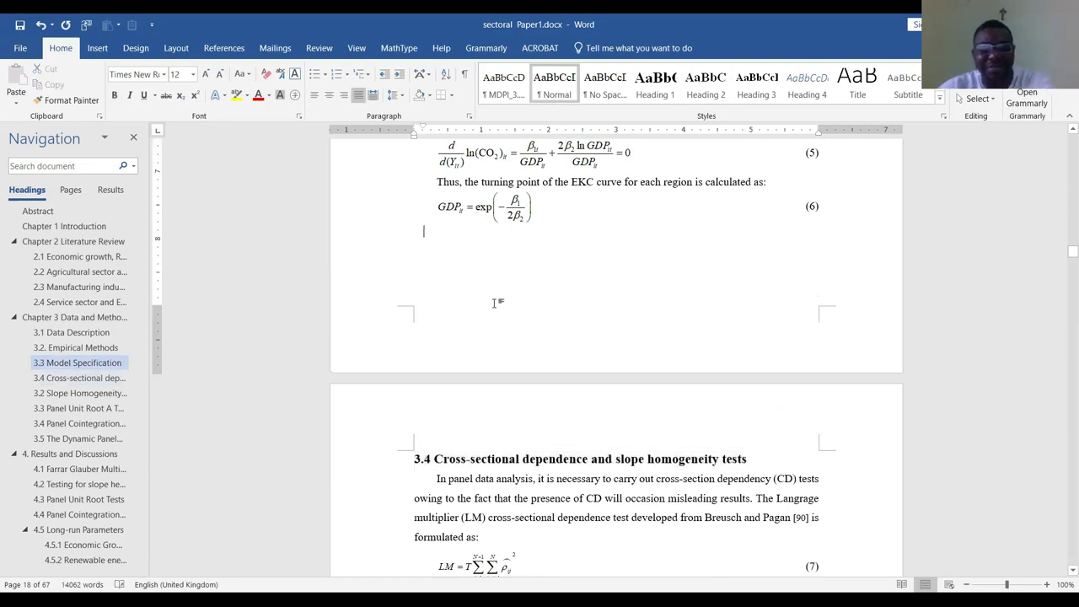
key("BackSpace")
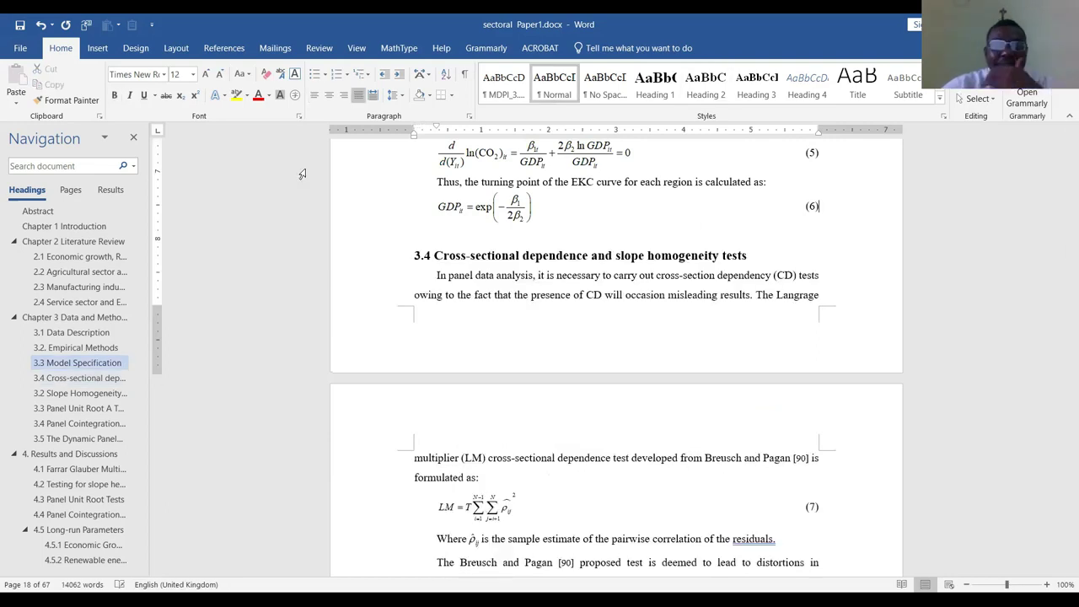
Apply the Normal style to the opening paragraph of section 3.4 and select equation (7) below it
left_click(371, 258)
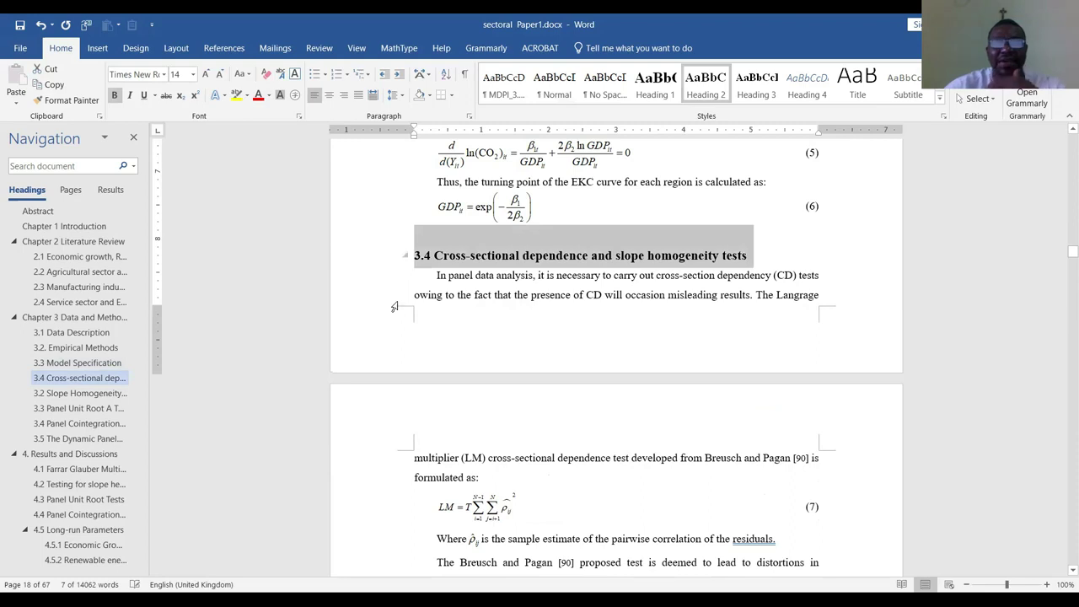
left_click_drag(384, 276, 524, 504)
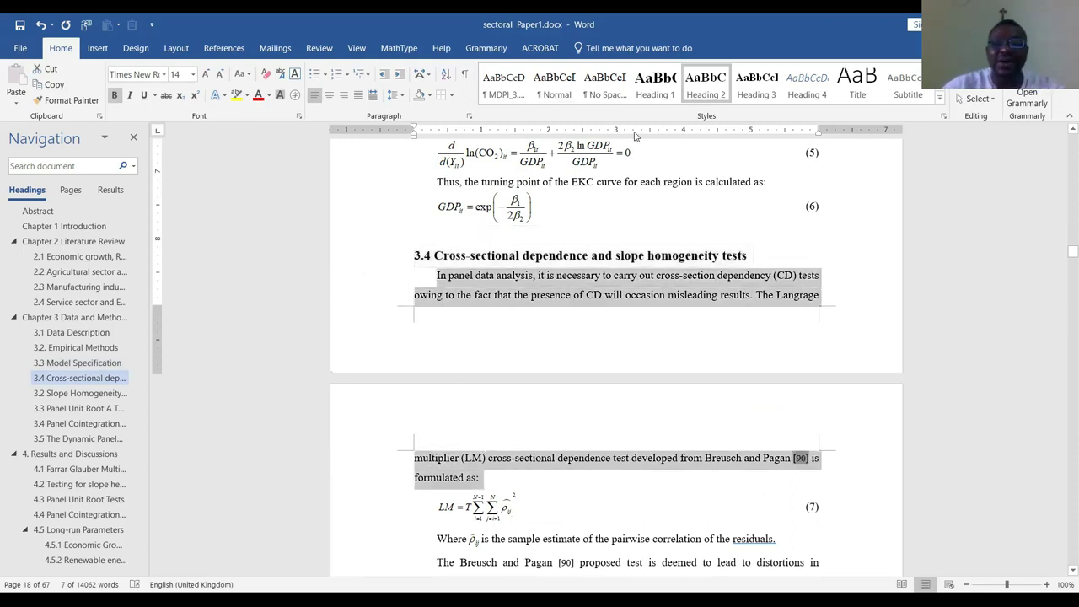
left_click(552, 94)
scroll(590, 472, "up", 1)
scroll(573, 470, "down", 3)
left_click(477, 411)
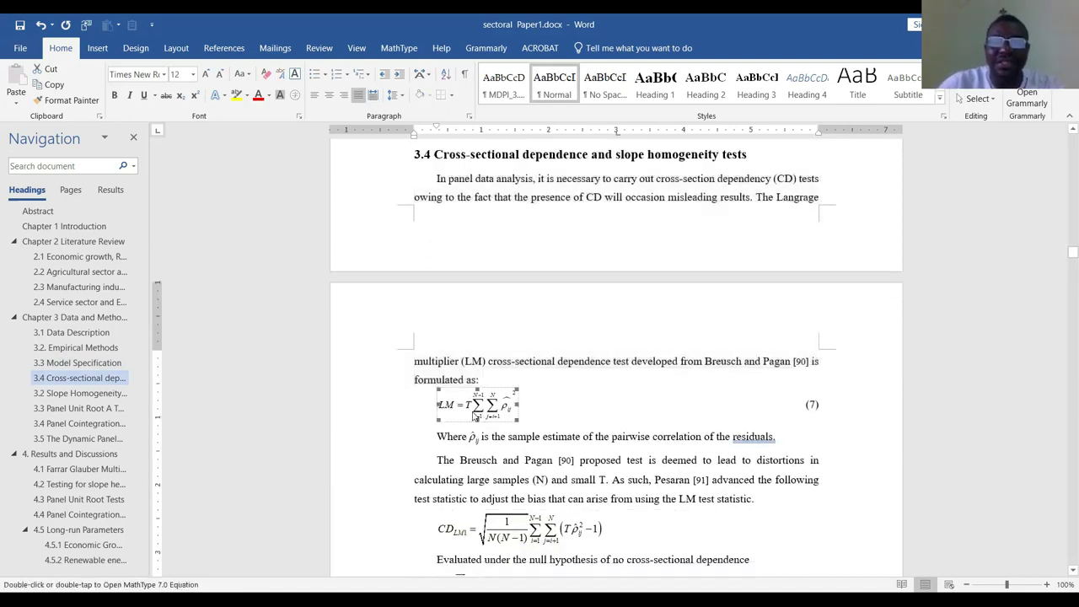
scroll(473, 413, "down", 5)
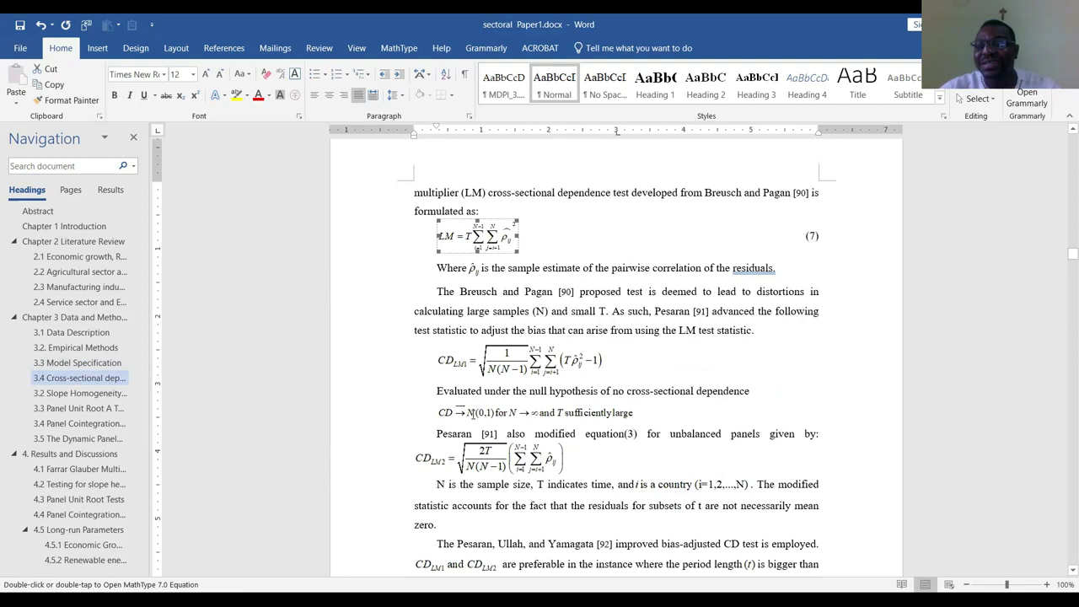
Go back to section 3.3 in the paper, then switch to the thesis template document and go to its Chapter 1 heading
scroll(862, 289, "up", 15)
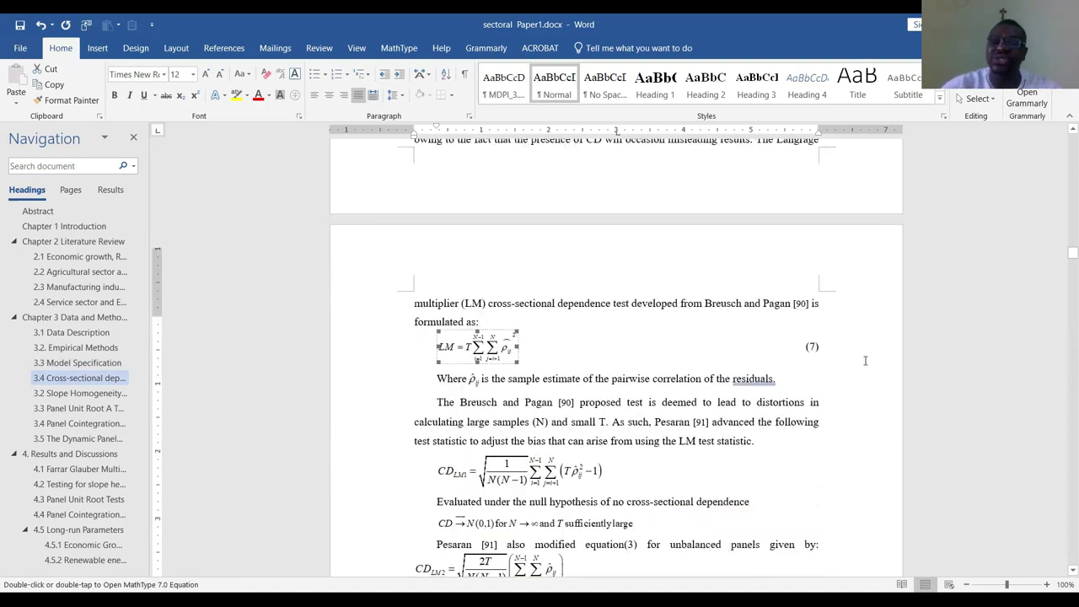
scroll(970, 285, "up", 10)
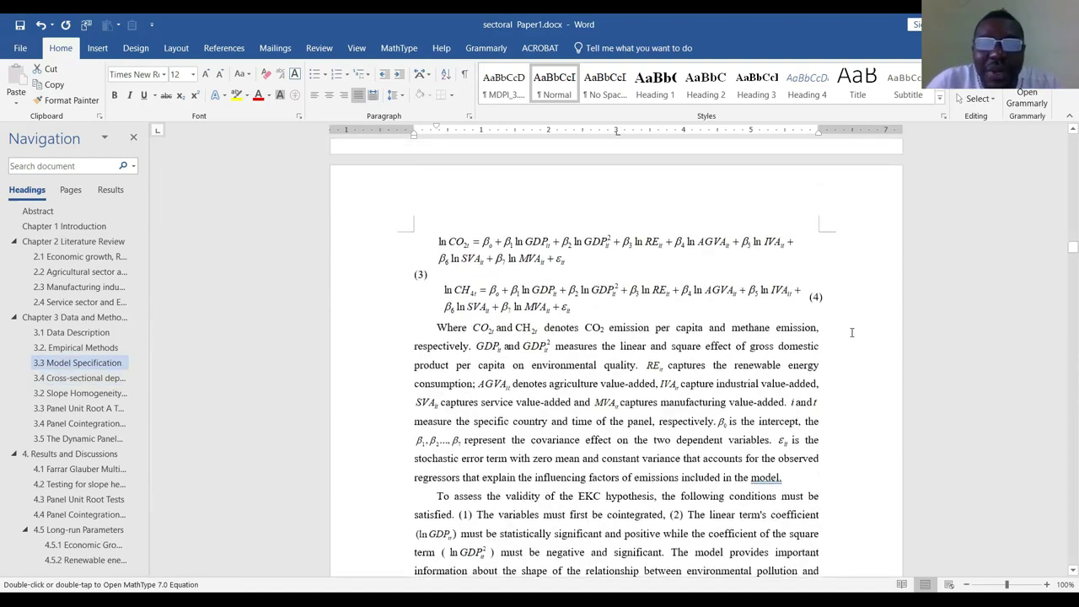
scroll(766, 268, "up", 3)
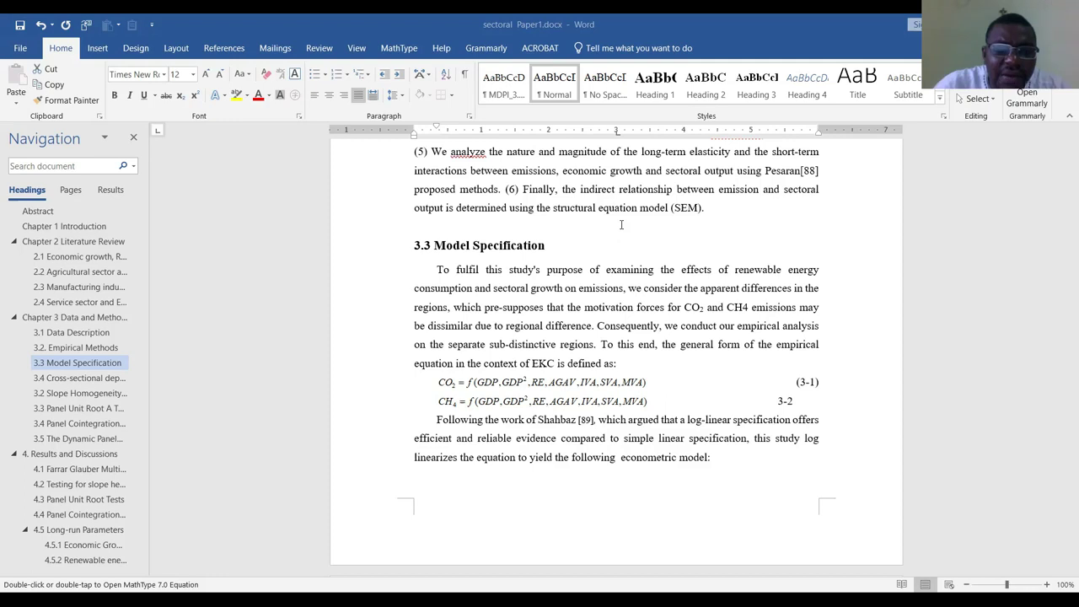
key("alt+Tab")
scroll(495, 373, "up", 10)
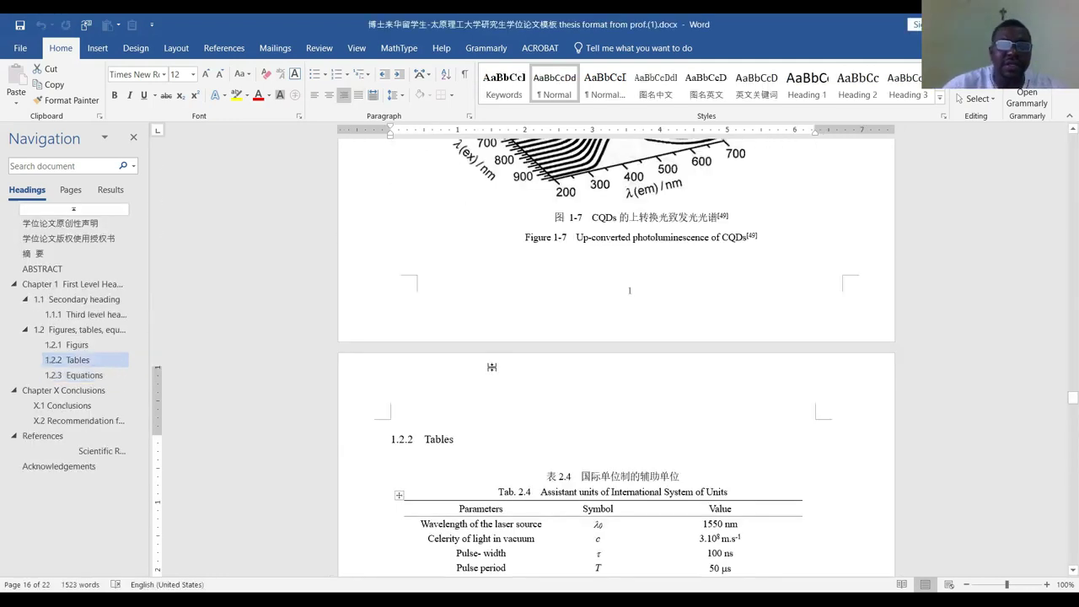
scroll(495, 373, "up", 6)
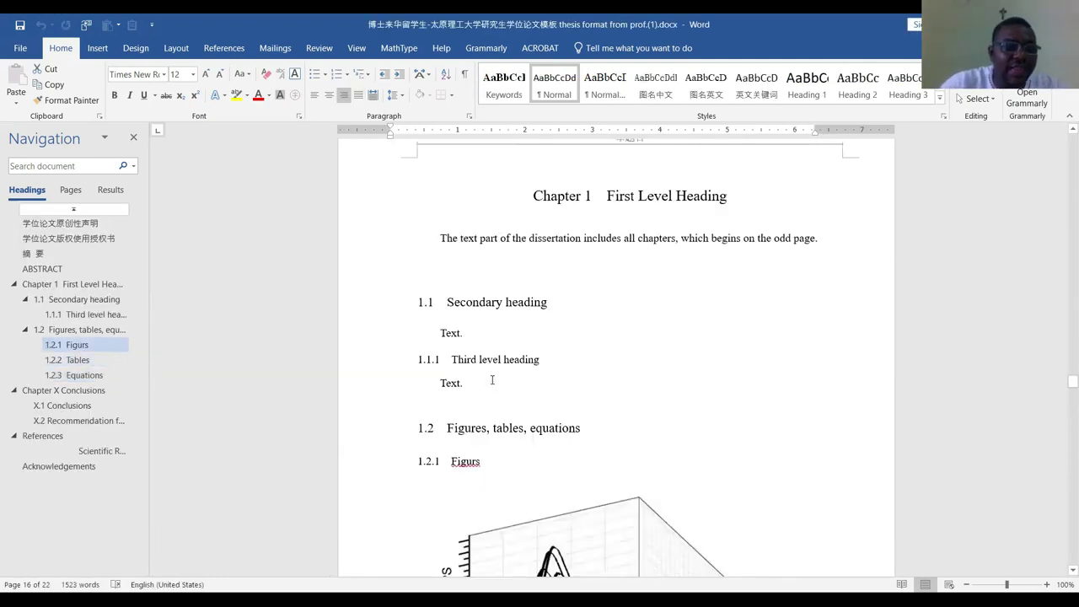
Examine the formatting of the 1.1 Secondary heading in the template's Chapter 1
left_click(69, 300)
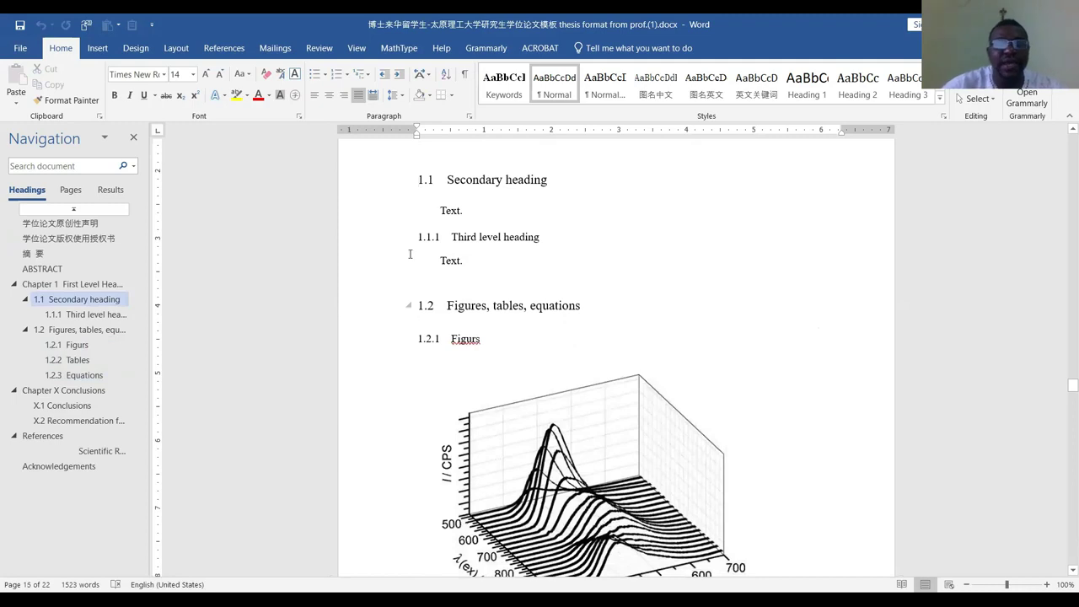
scroll(467, 210, "up", 3)
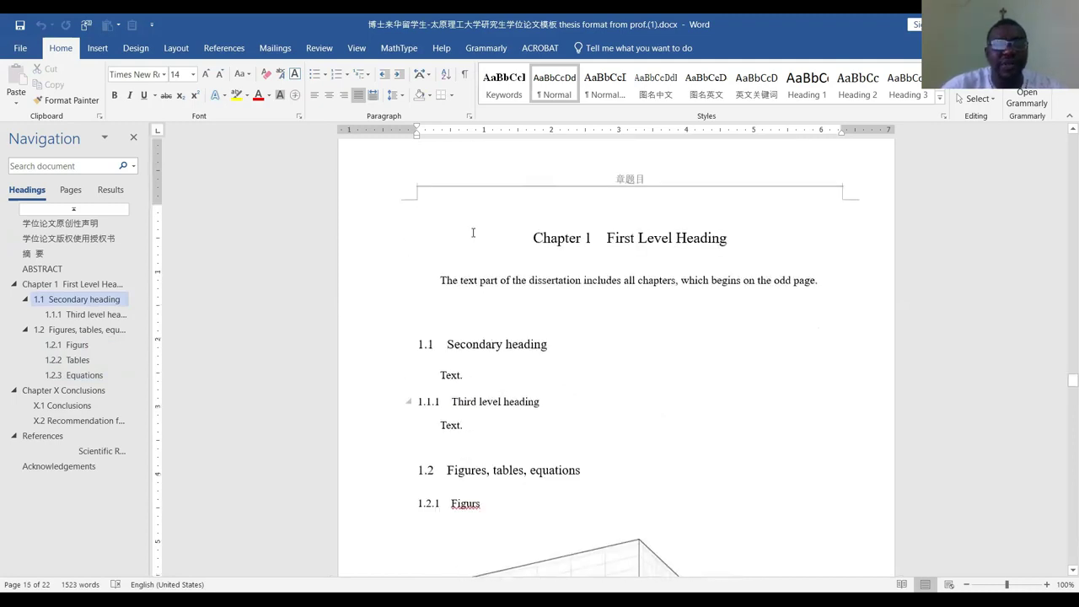
left_click(404, 364)
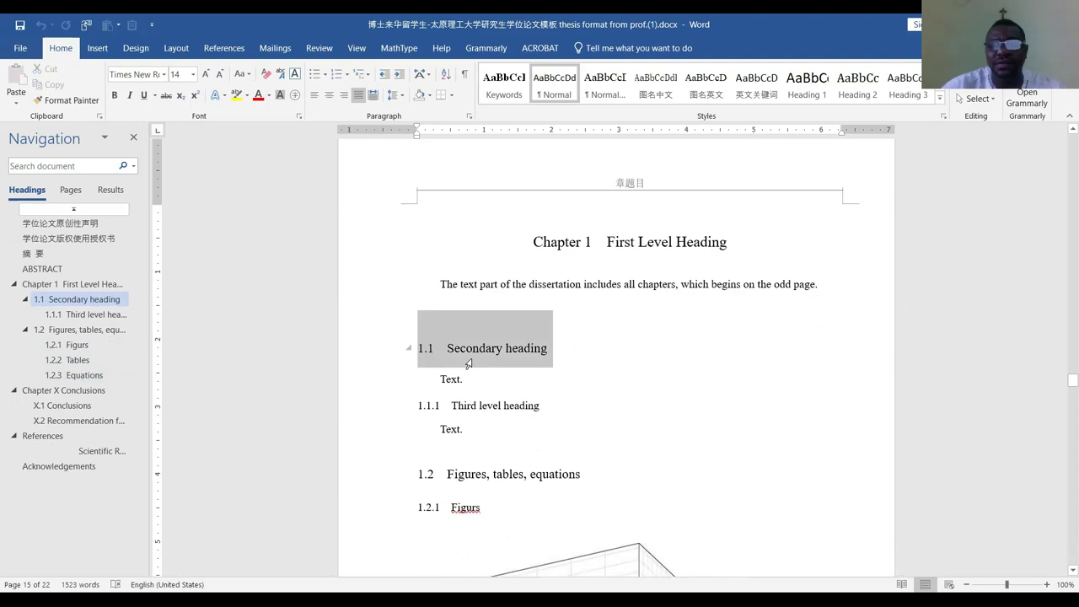
scroll(330, 270, "down", 3)
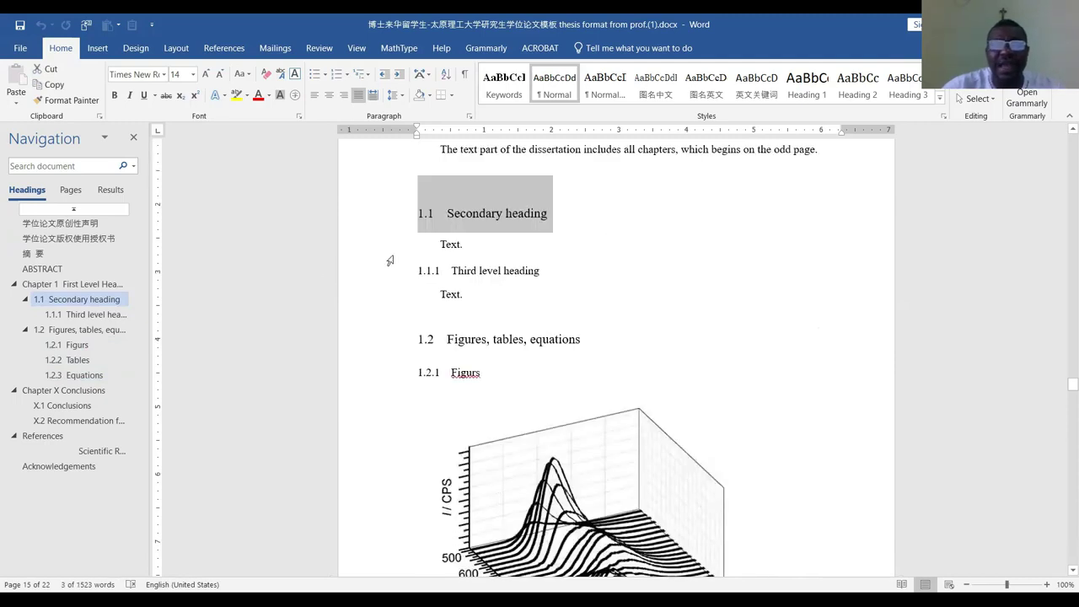
scroll(389, 260, "up", 3)
Inspect the font formatting of the Chapter 1 First Level Heading and the paragraph directly beneath it
triple_click(747, 245)
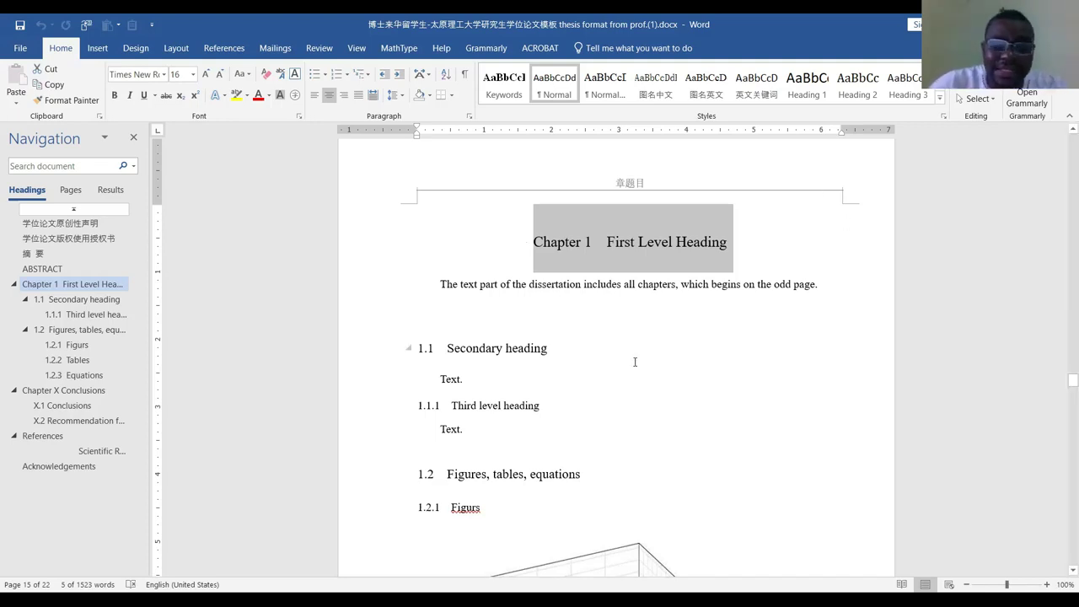
left_click(433, 286)
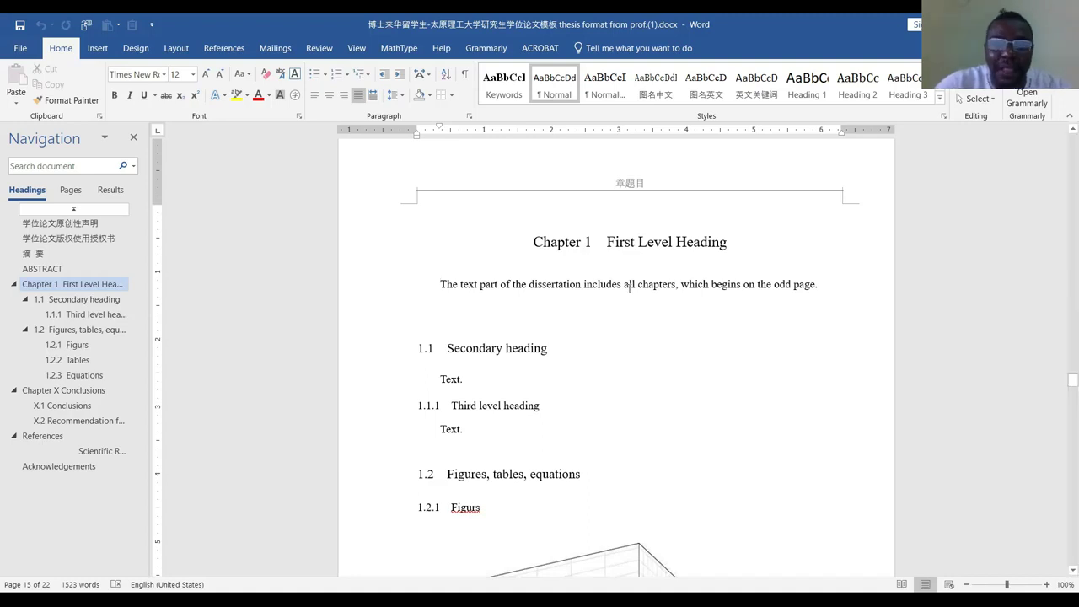
left_click_drag(544, 244, 711, 278)
left_click(580, 313)
scroll(445, 281, "down", 1)
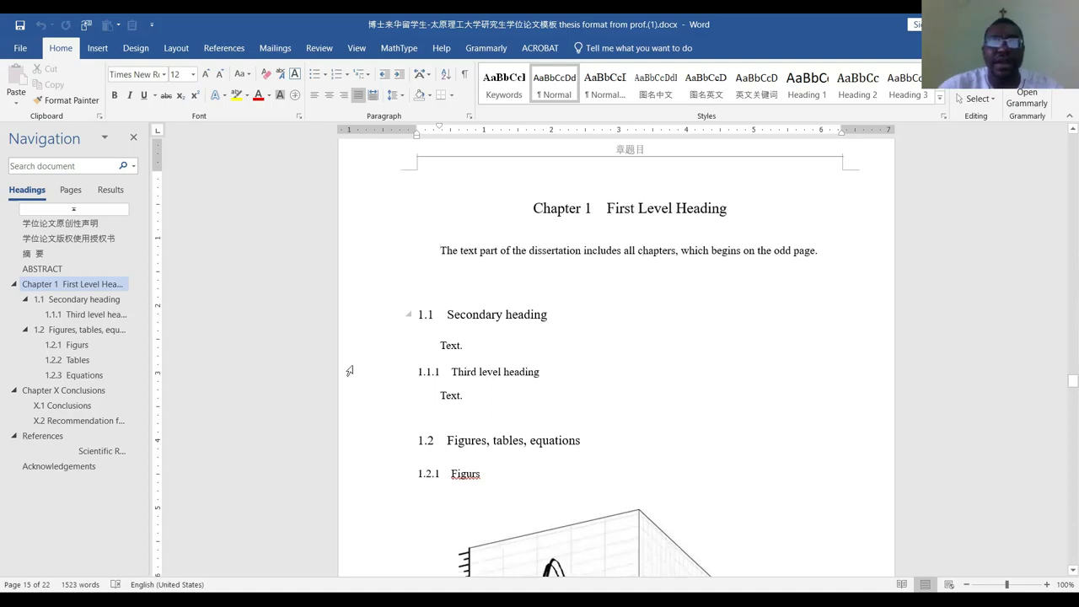
Compare the font formatting of the 1.1 Secondary heading with its body text and the chapter's opening paragraph
left_click(385, 309)
left_click(473, 315)
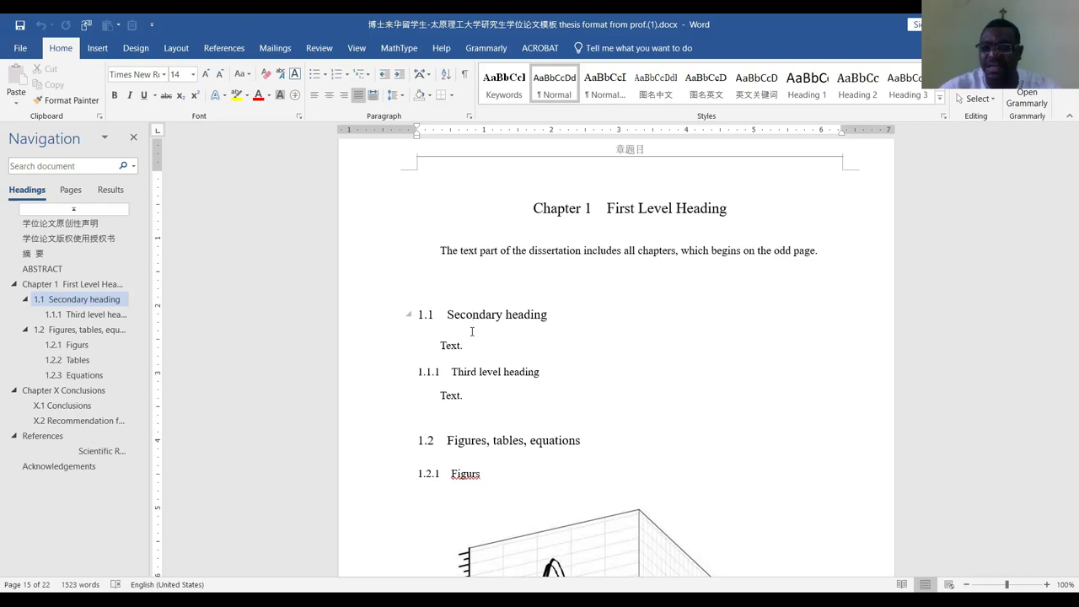
left_click(472, 329)
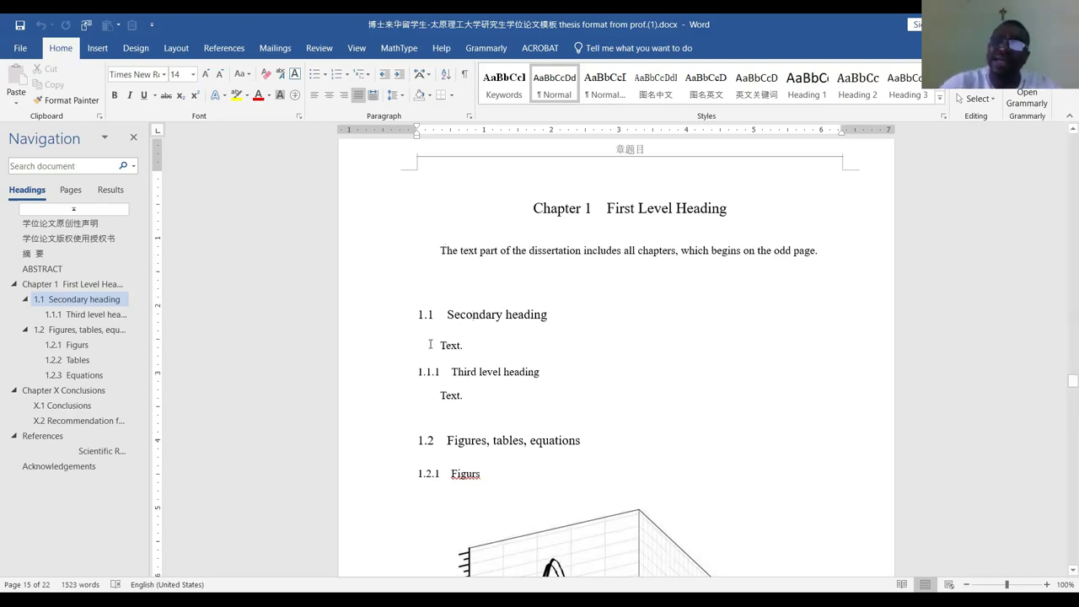
left_click_drag(430, 344, 507, 345)
left_click_drag(433, 250, 772, 259)
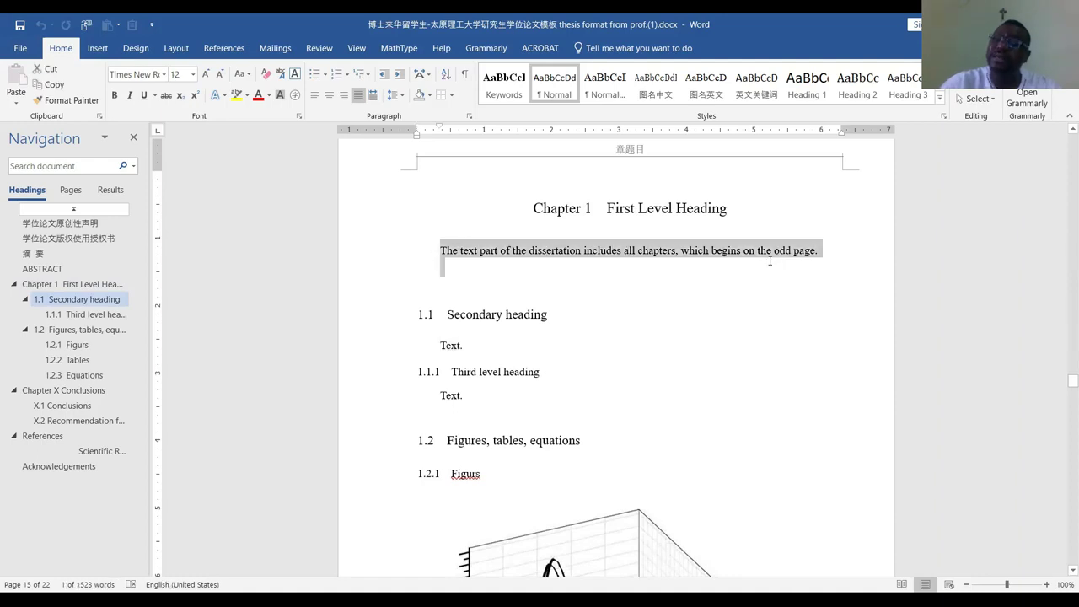
scroll(383, 281, "down", 2)
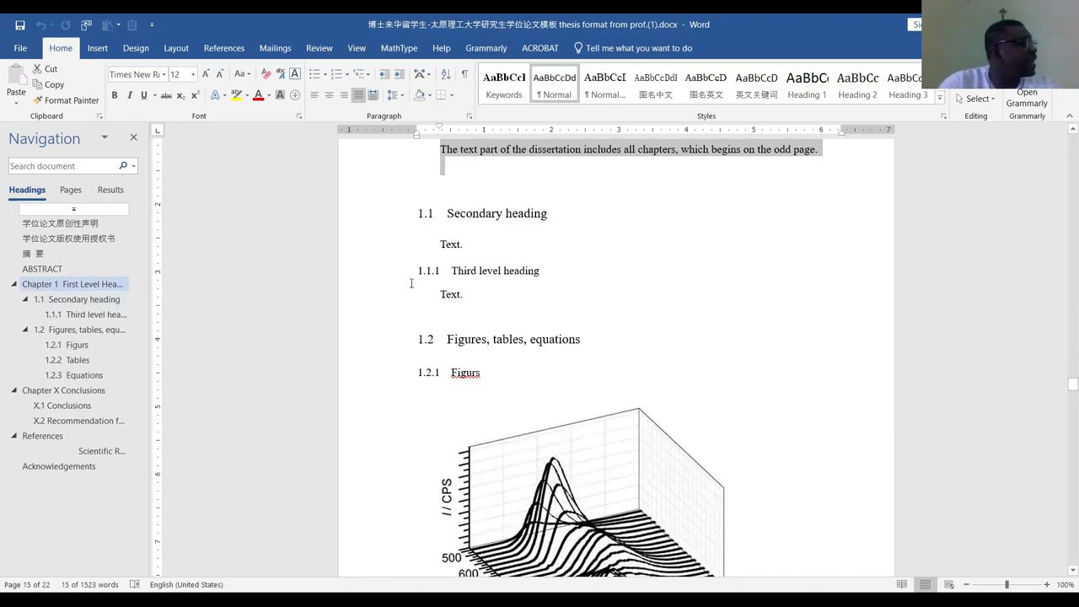
Check the paragraph settings of the 1.1.1 Third level heading without changing them
left_click(416, 271)
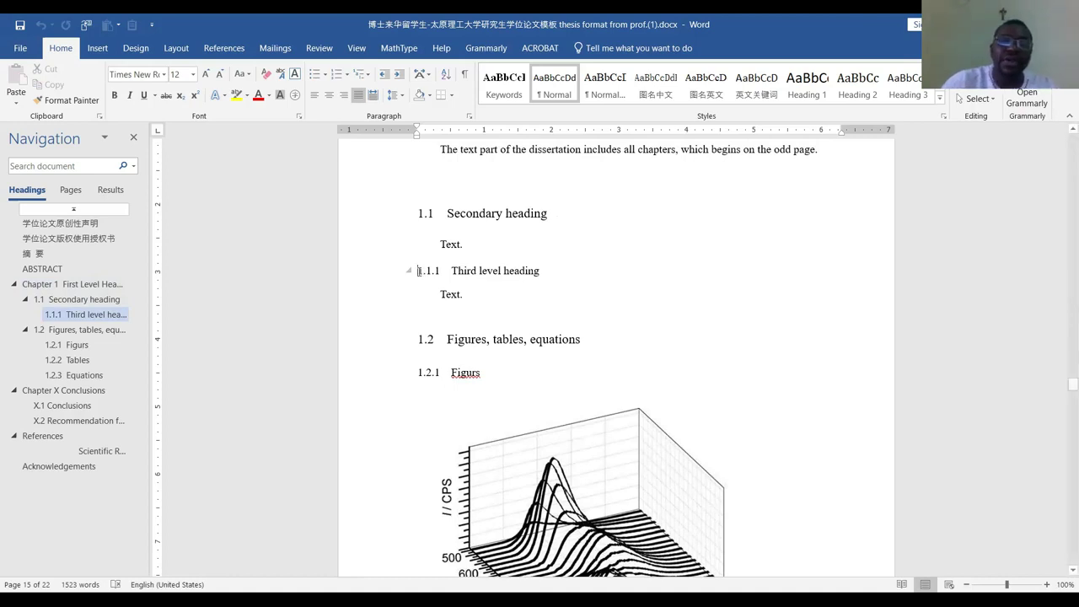
key("shift+F10")
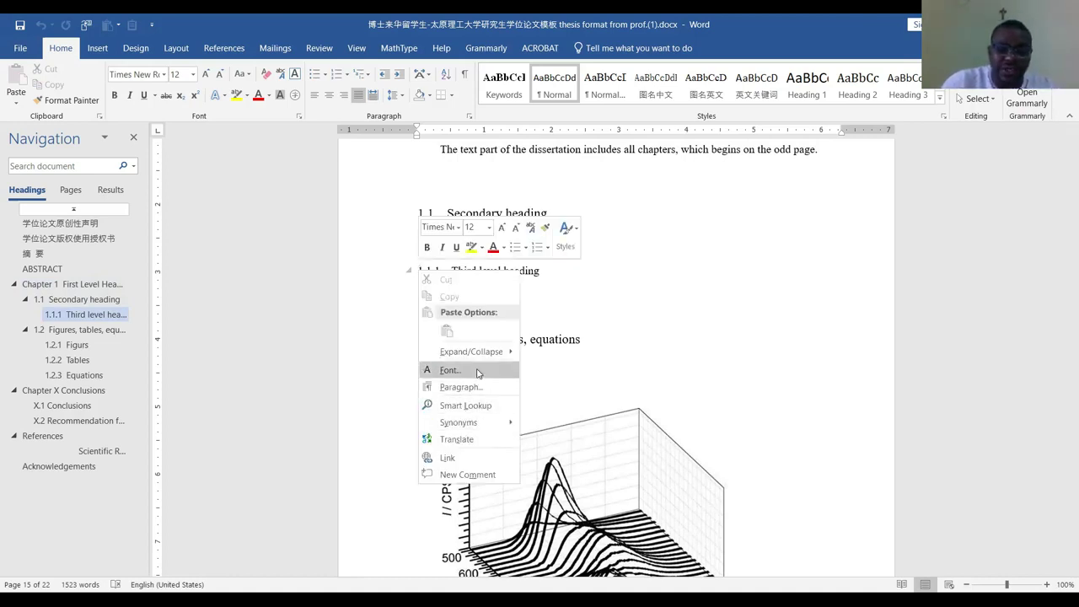
left_click(482, 387)
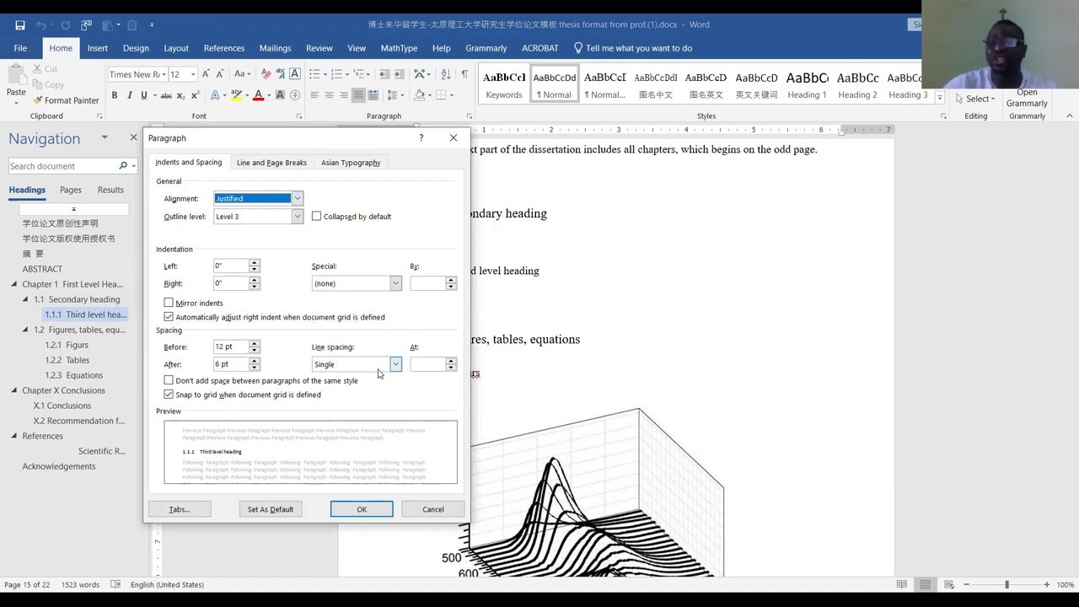
left_click(452, 138)
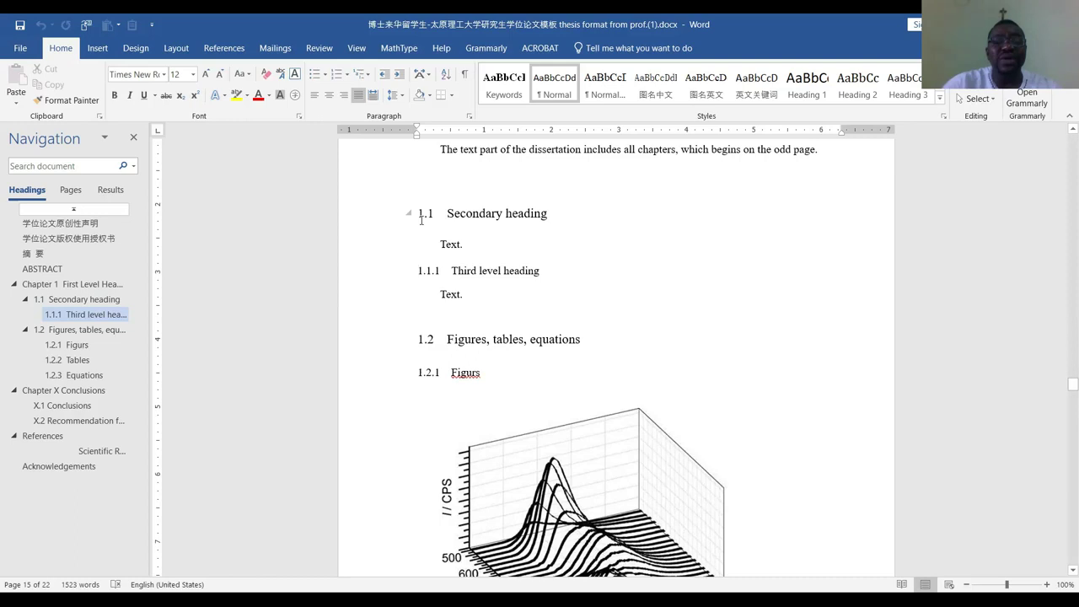
Compare the font sizes of the template's first, second and third level headings
left_click(422, 215)
scroll(449, 260, "up", 3)
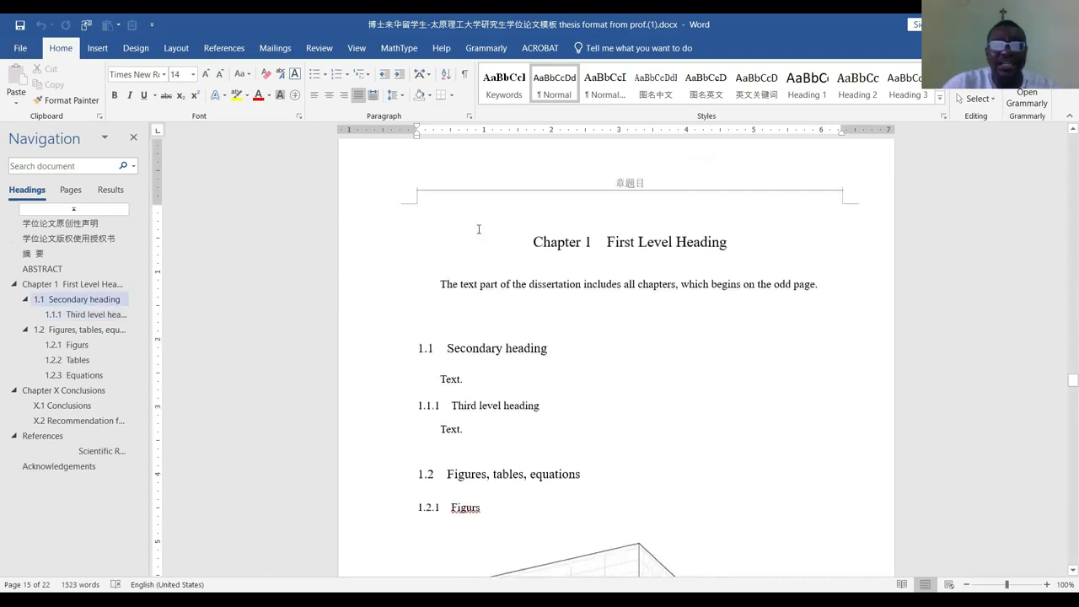
left_click(537, 239)
scroll(537, 239, "down", 2)
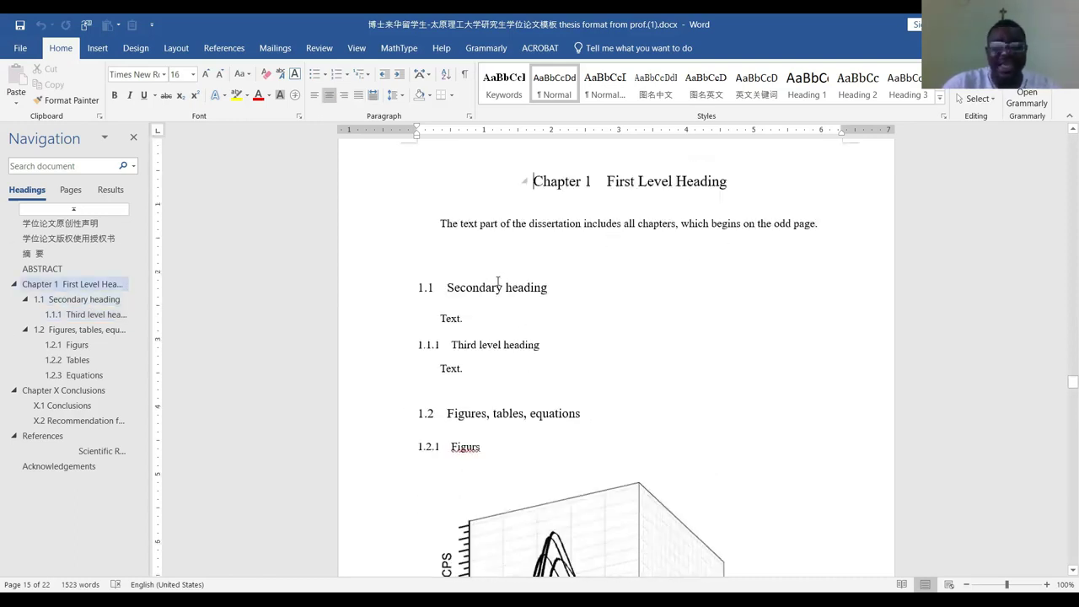
left_click(422, 281)
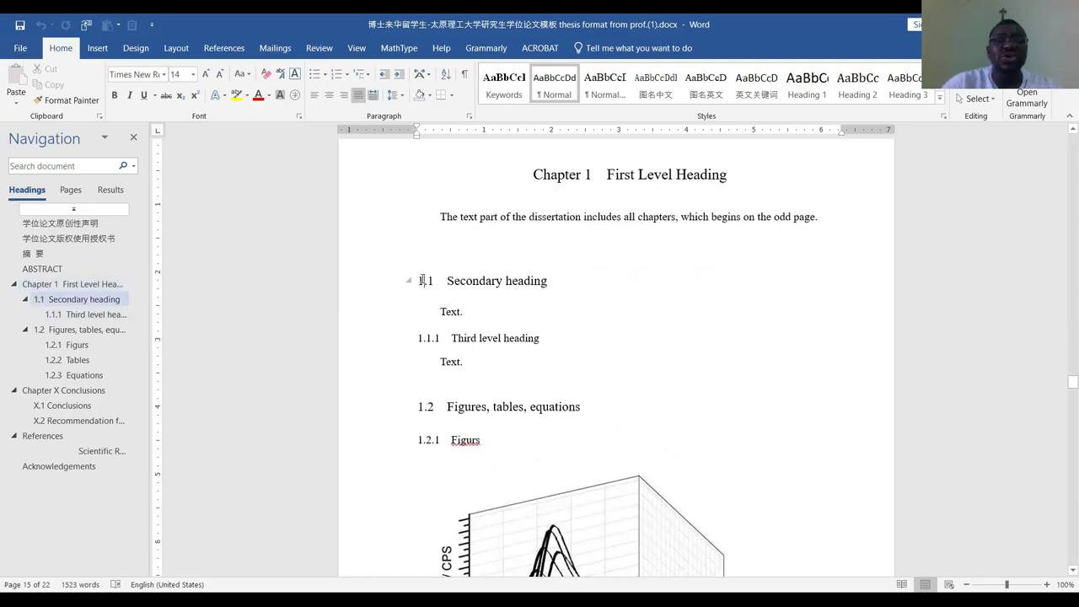
scroll(422, 281, "down", 2)
left_click(419, 272)
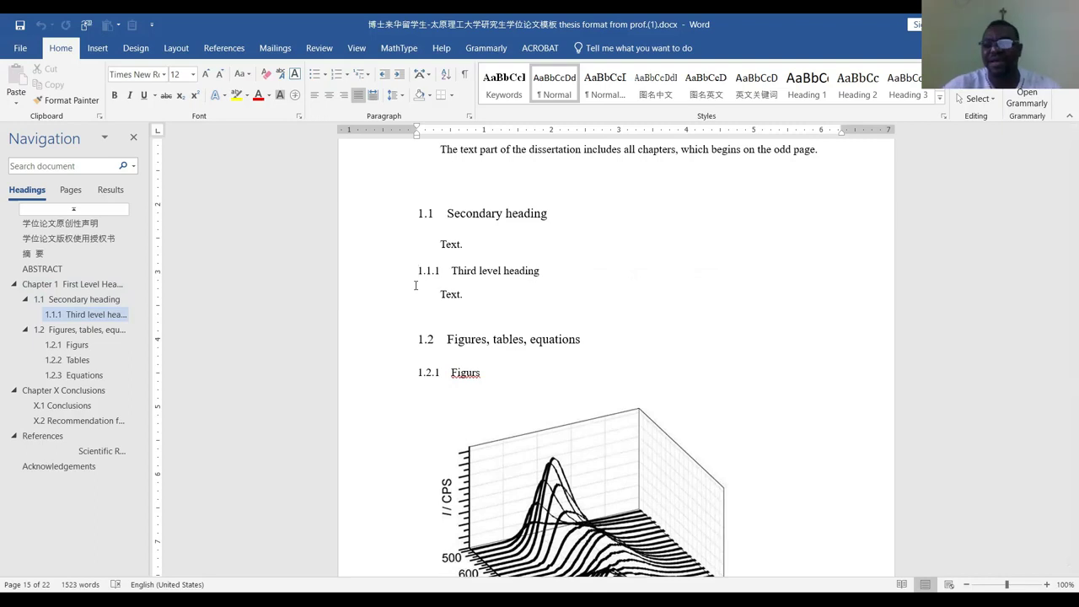
Check the paragraph settings of the body text under the 1.1.1 heading, and return to the sectoral Paper1 document
left_click(441, 295)
triple_click(441, 295)
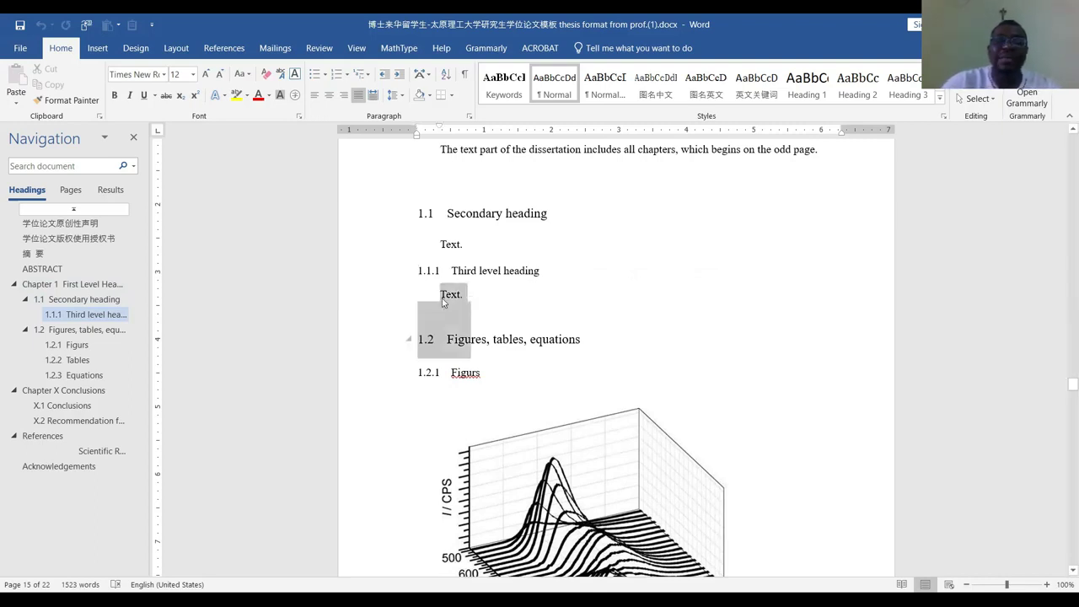
right_click(442, 297)
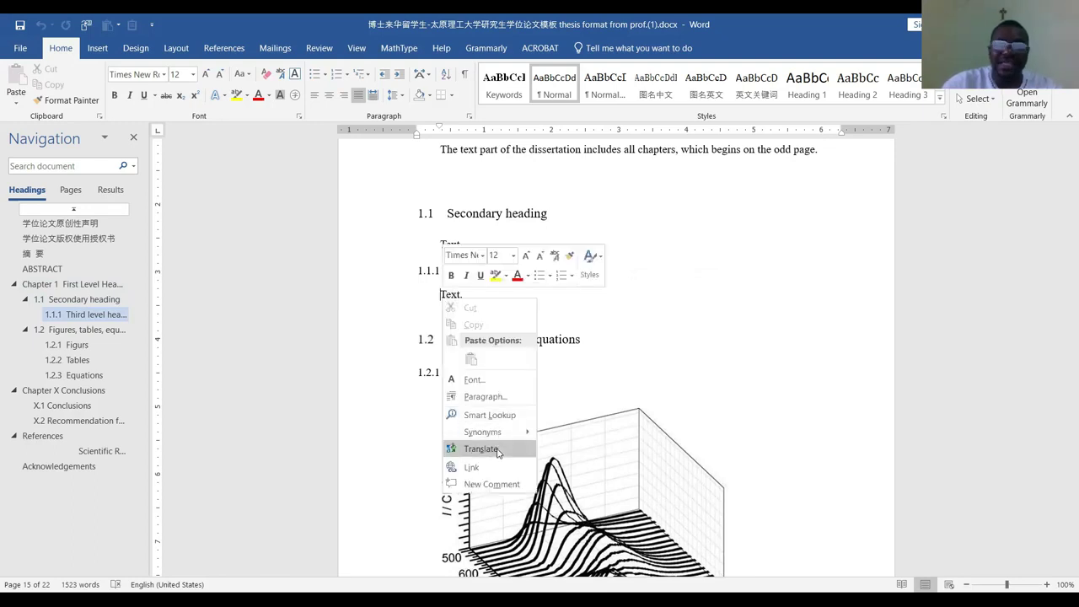
left_click(500, 398)
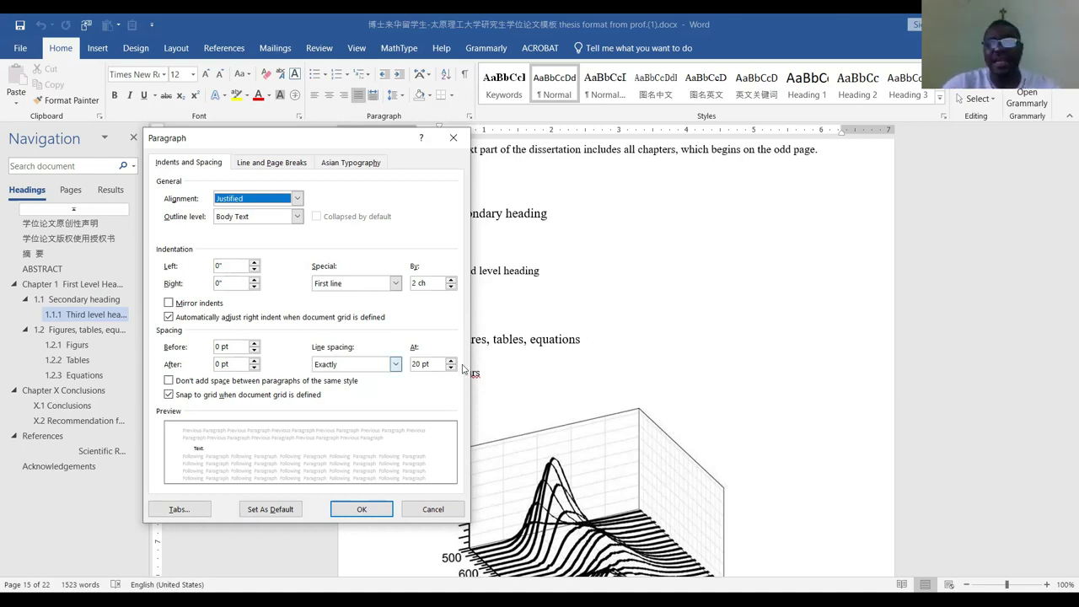
left_click(452, 137)
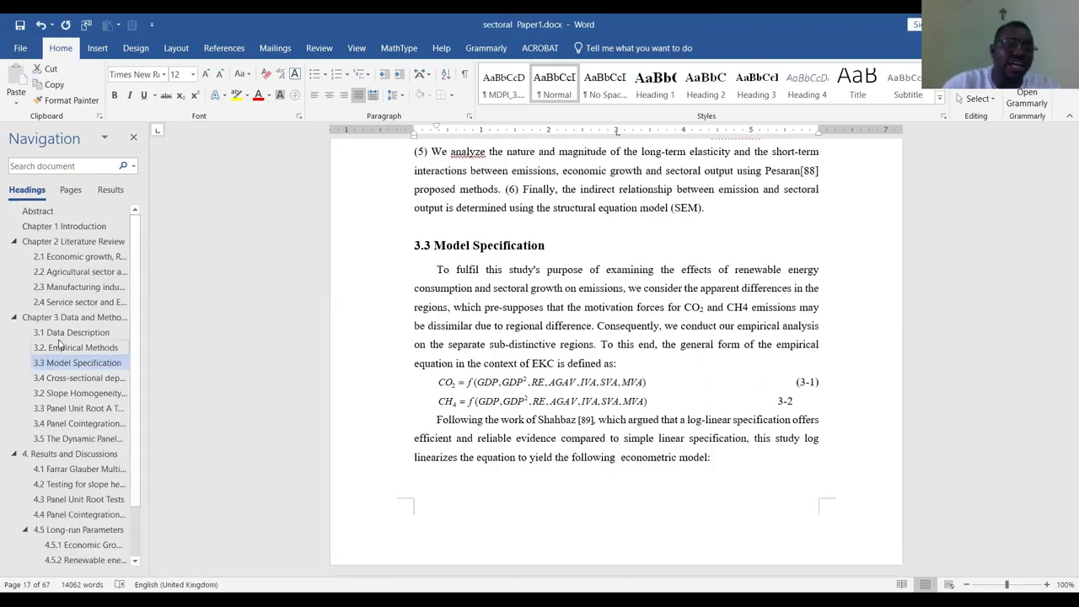
Reduce the indent of the 4.5.1 Economic Growth and Environmental Quality heading
scroll(64, 350, "down", 2)
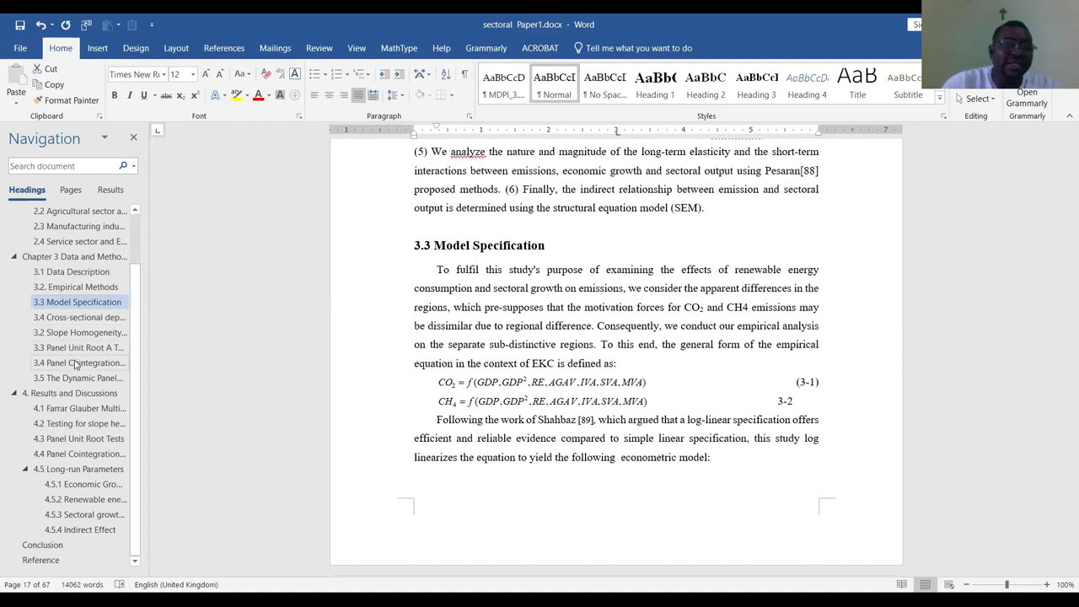
left_click(81, 489)
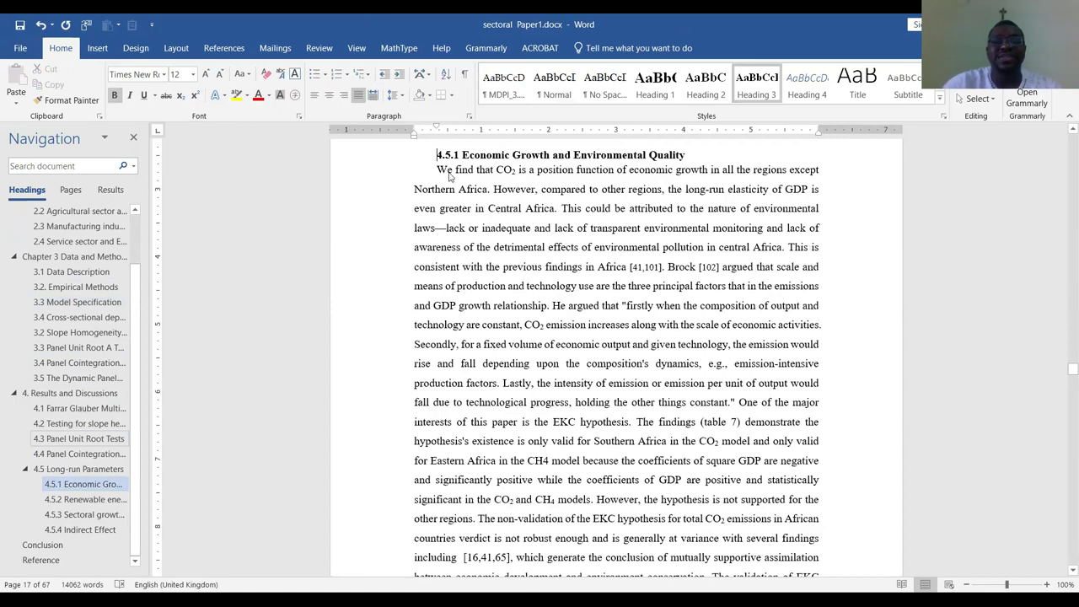
scroll(441, 217, "up", 1)
key("BackSpace")
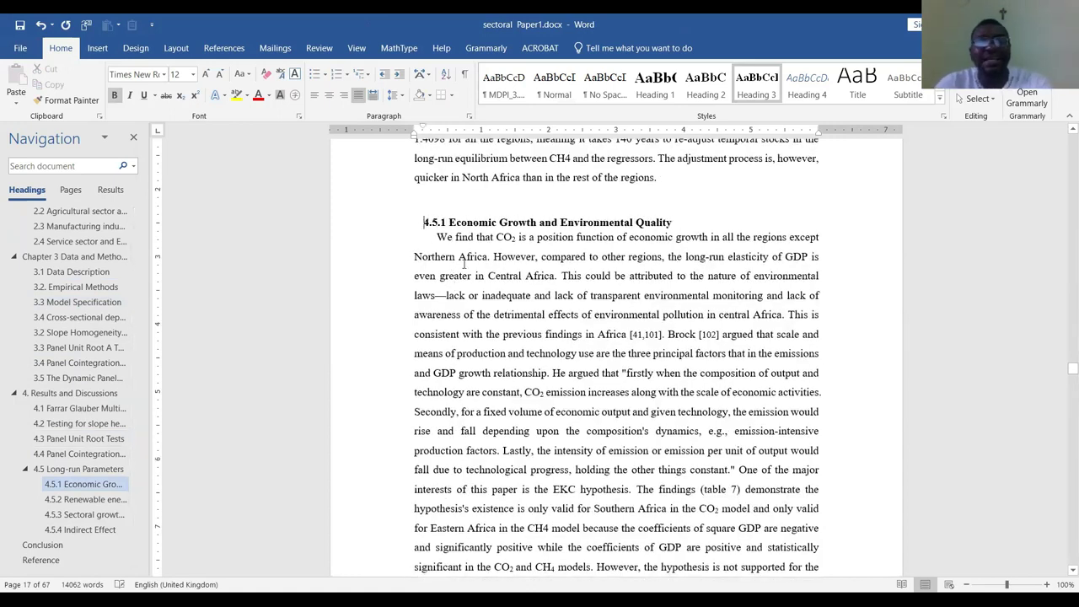
Open the Heading 3 style for modification
right_click(762, 99)
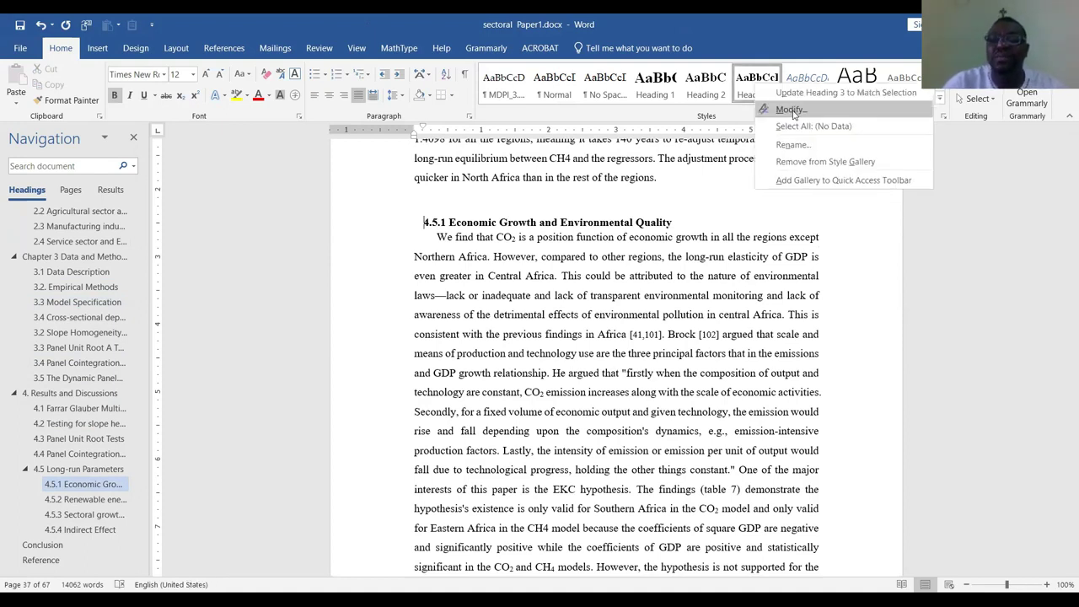
Modify the Heading 3 style to use left alignment and set its special indentation to (none)
left_click(797, 123)
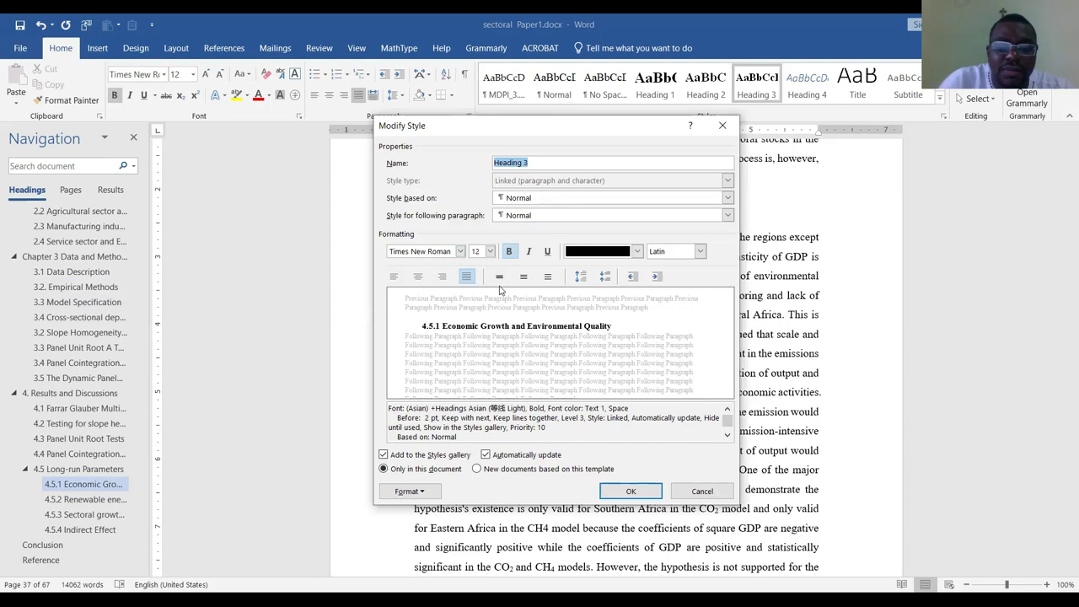
left_click(393, 277)
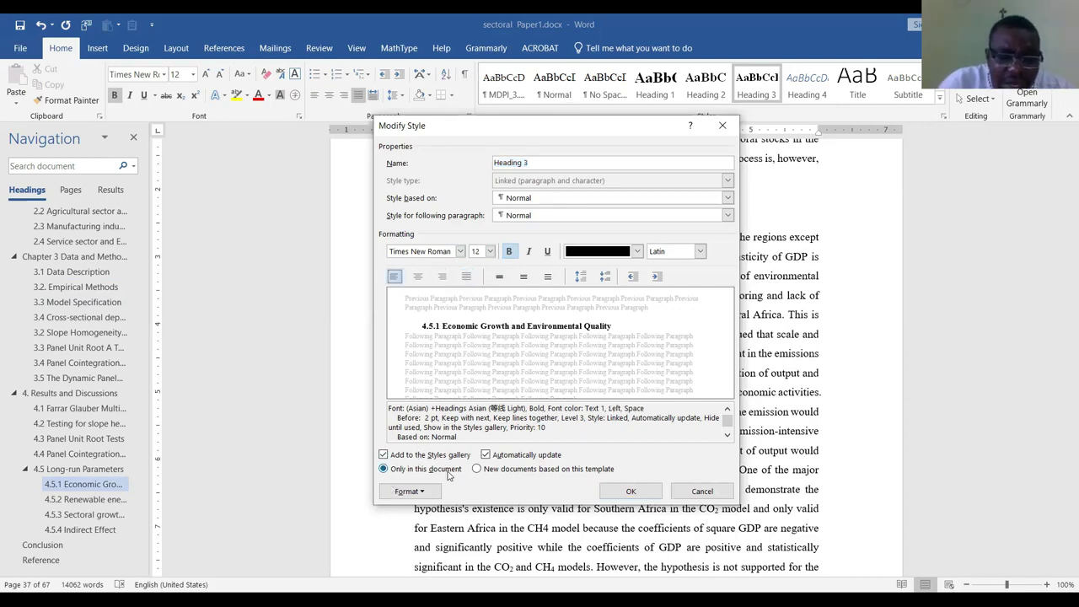
left_click(411, 491)
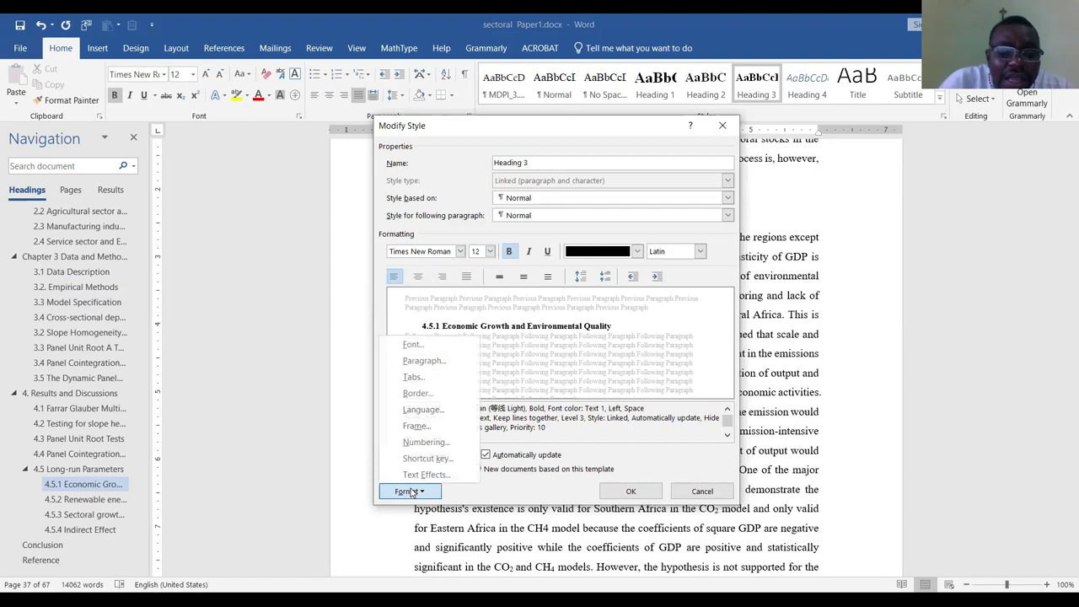
left_click(424, 361)
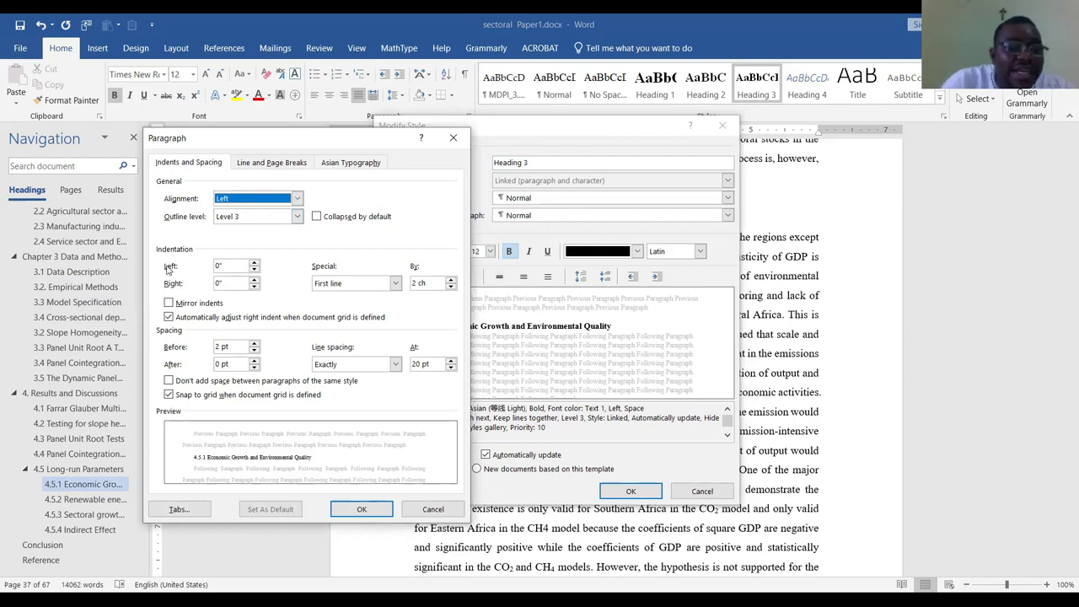
left_click(376, 287)
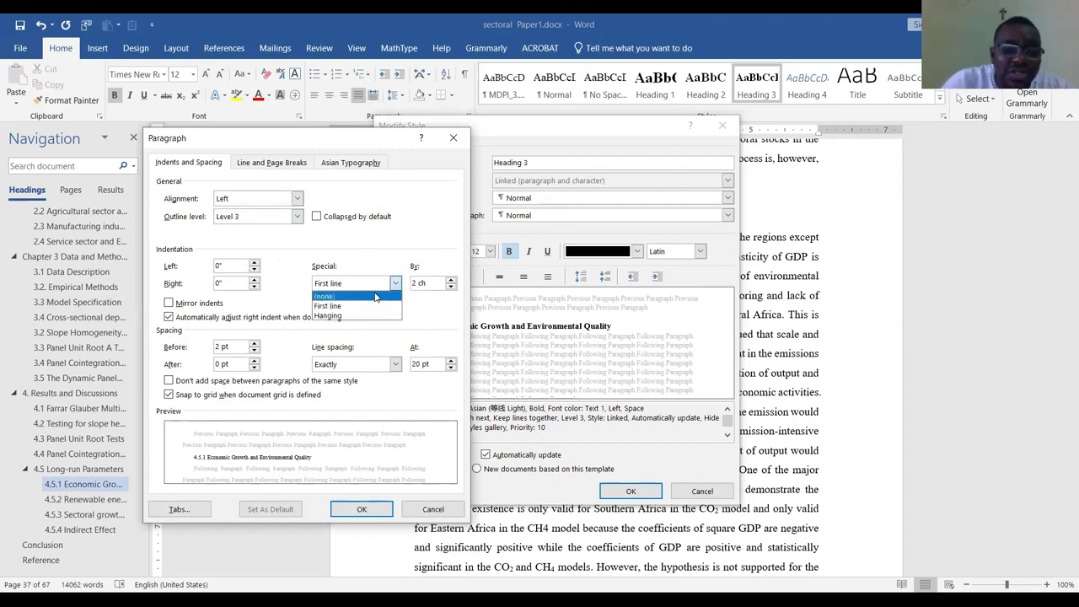
left_click(372, 297)
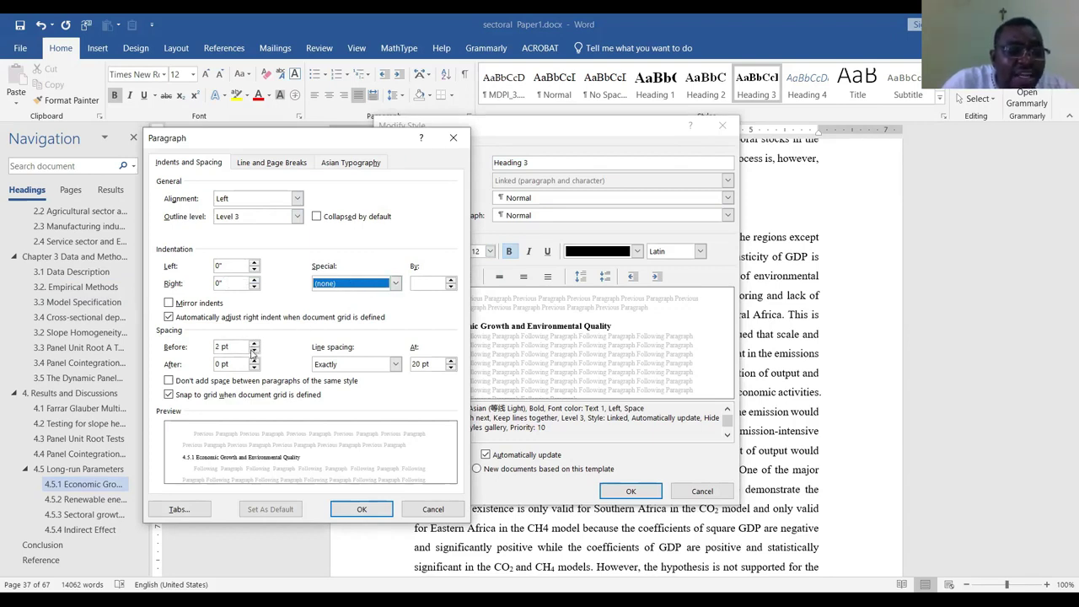
Set the Heading 3 style's spacing to 12 pt before, 6 pt after and single line spacing, and apply the changes
left_click(254, 344)
left_click(254, 344)
left_click(254, 361)
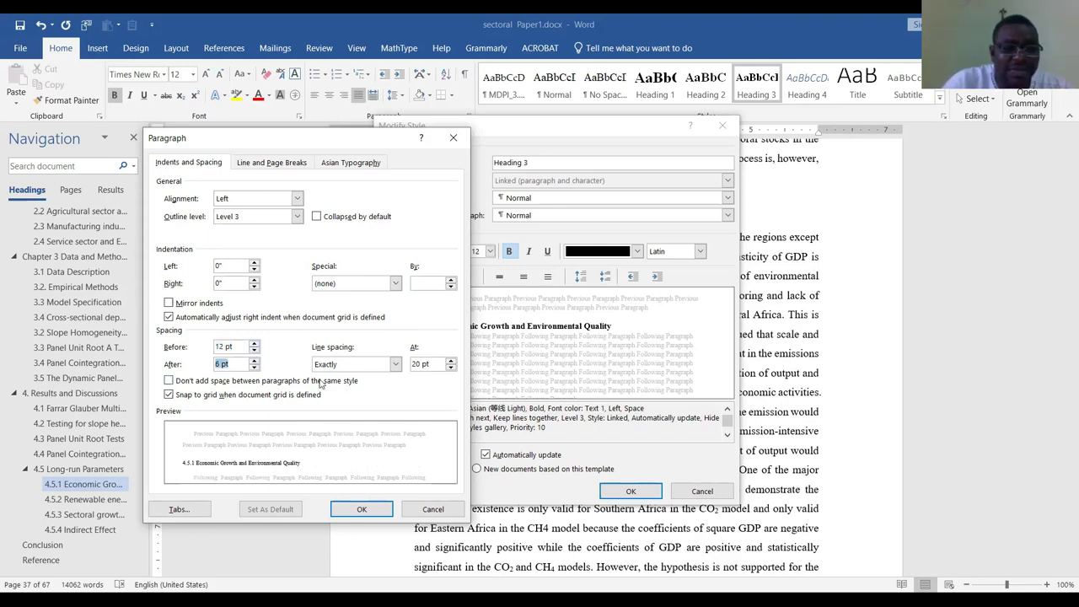
left_click(395, 364)
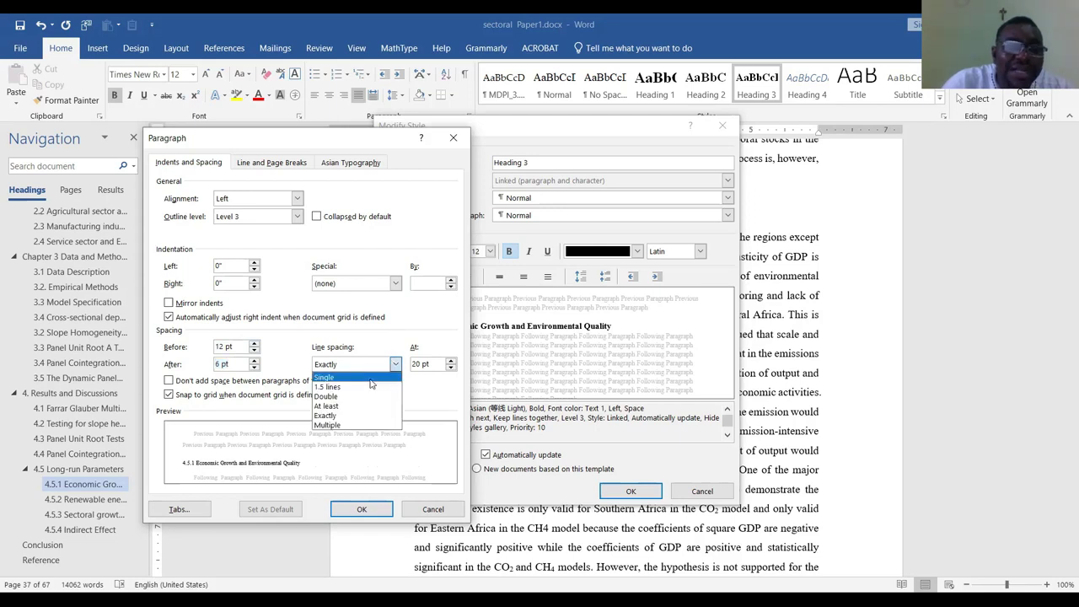
left_click(369, 380)
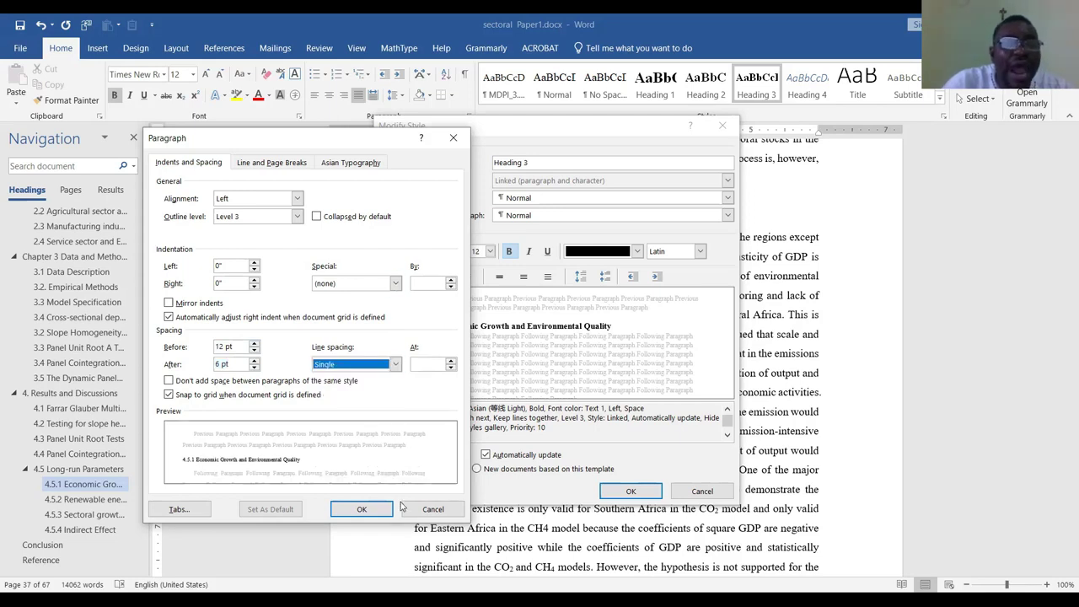
left_click(361, 511)
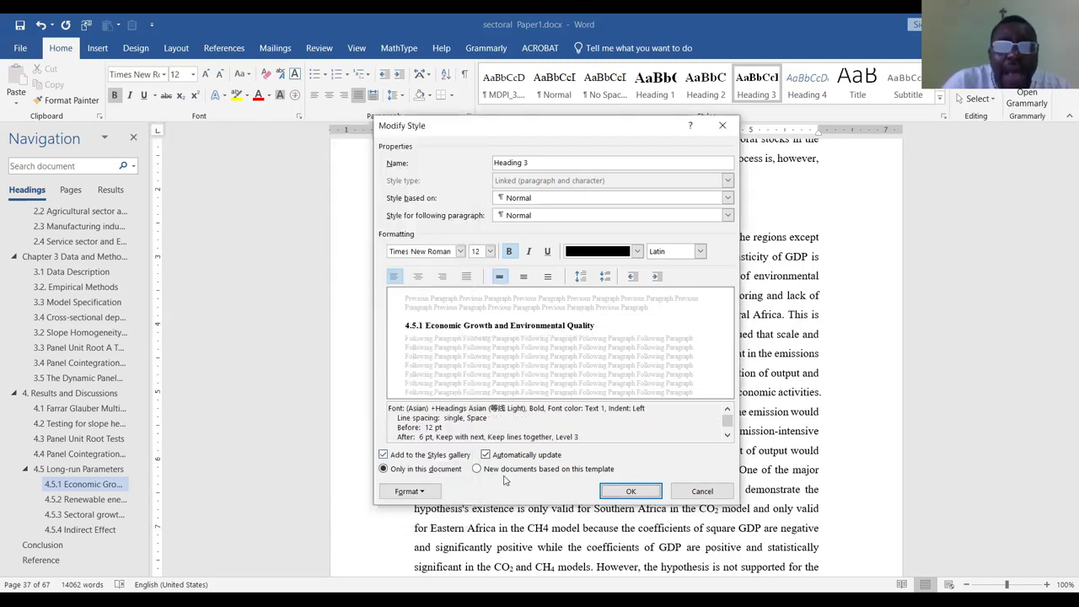
left_click(629, 496)
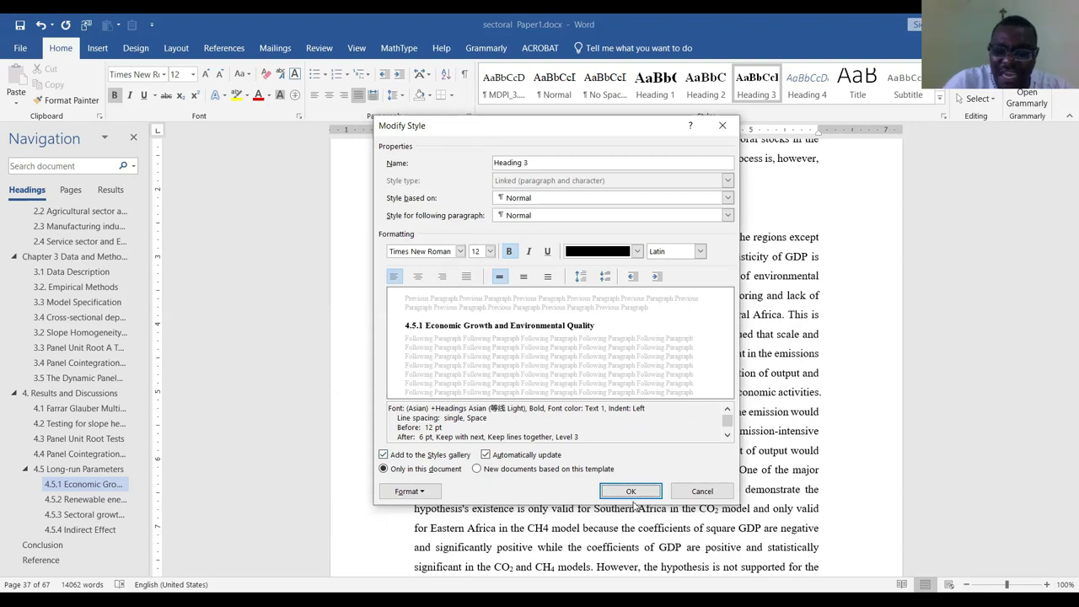
left_click(632, 492)
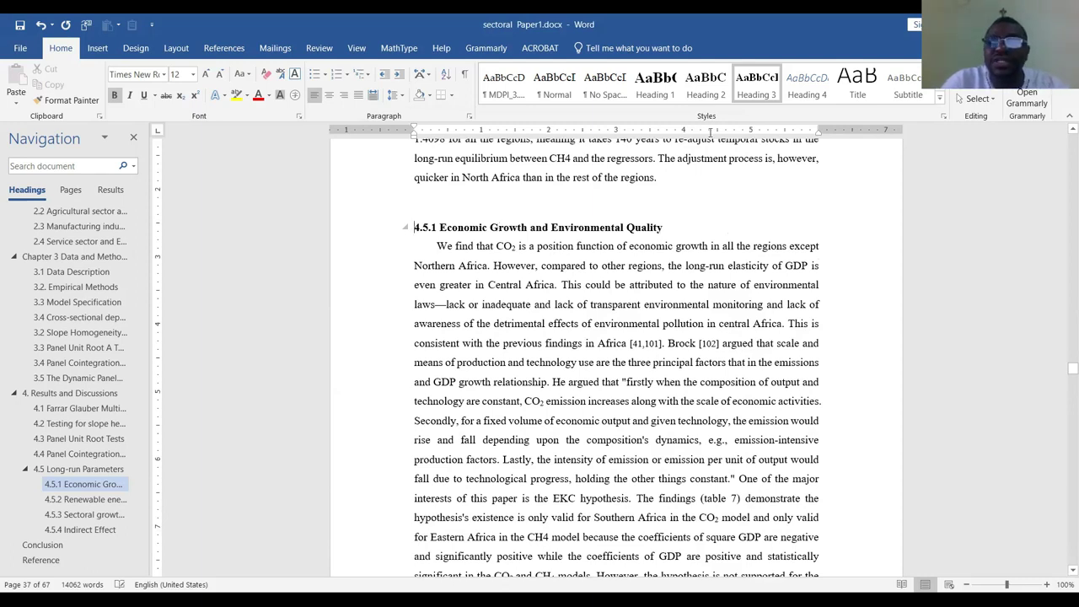
Delete the empty line above heading 4.5.1 and apply the Normal style to that section's body text
left_click(461, 206)
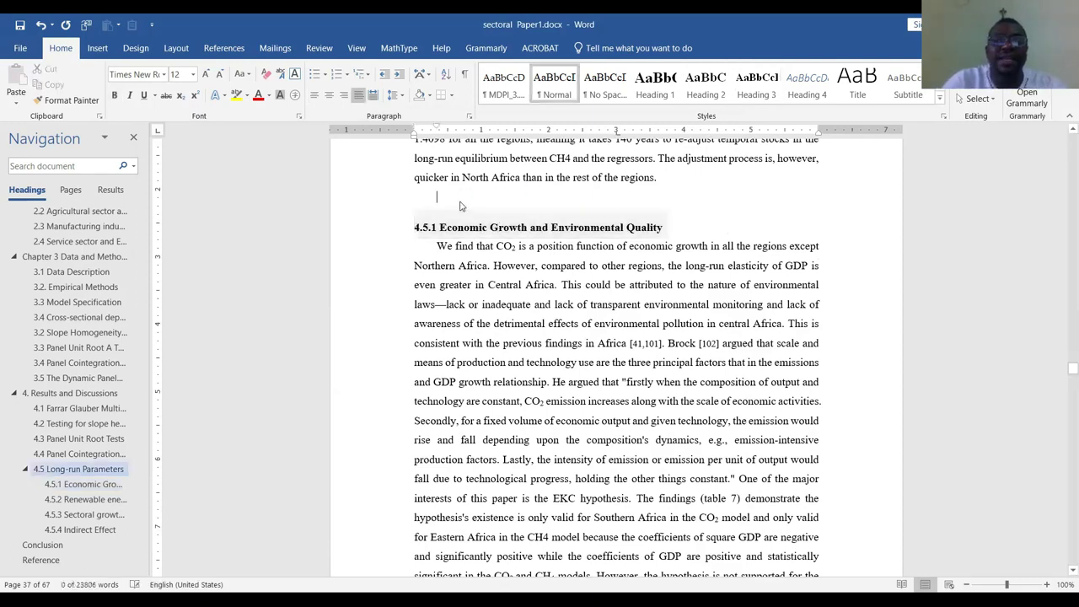
key("BackSpace")
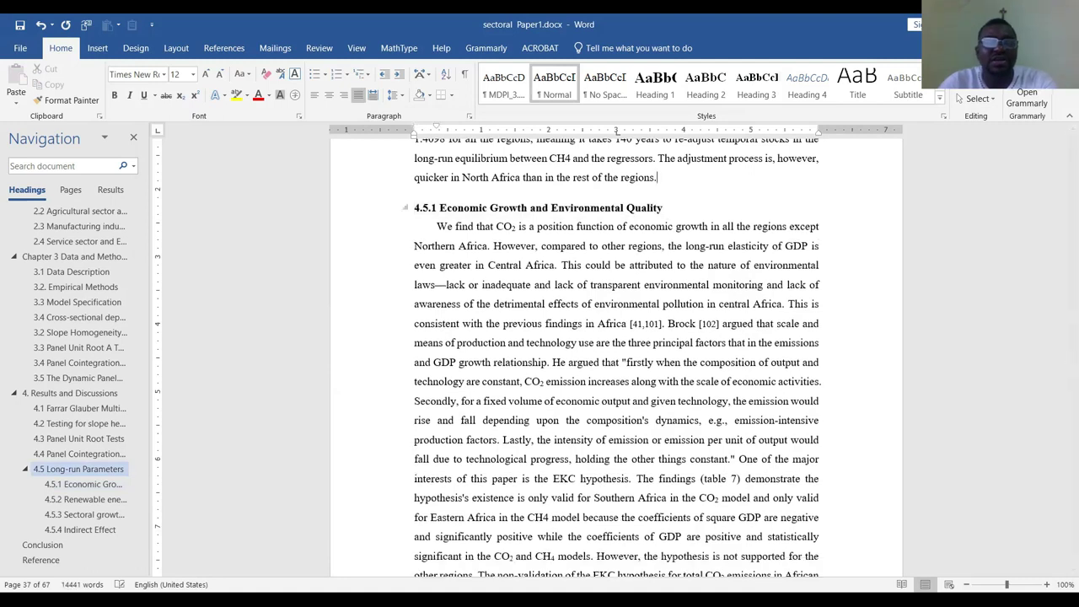
left_click(358, 223)
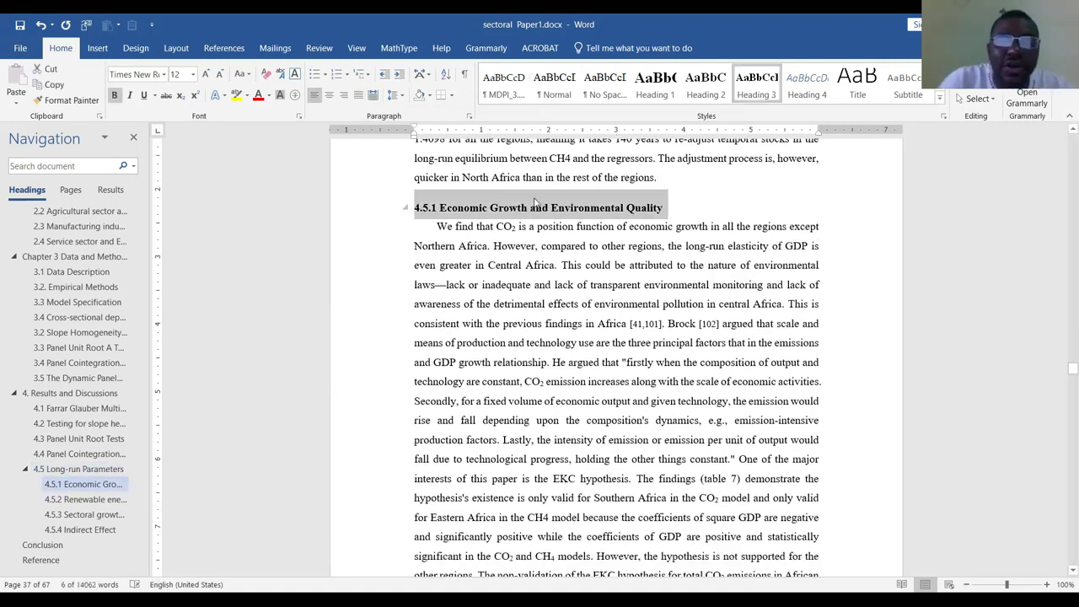
left_click(437, 228)
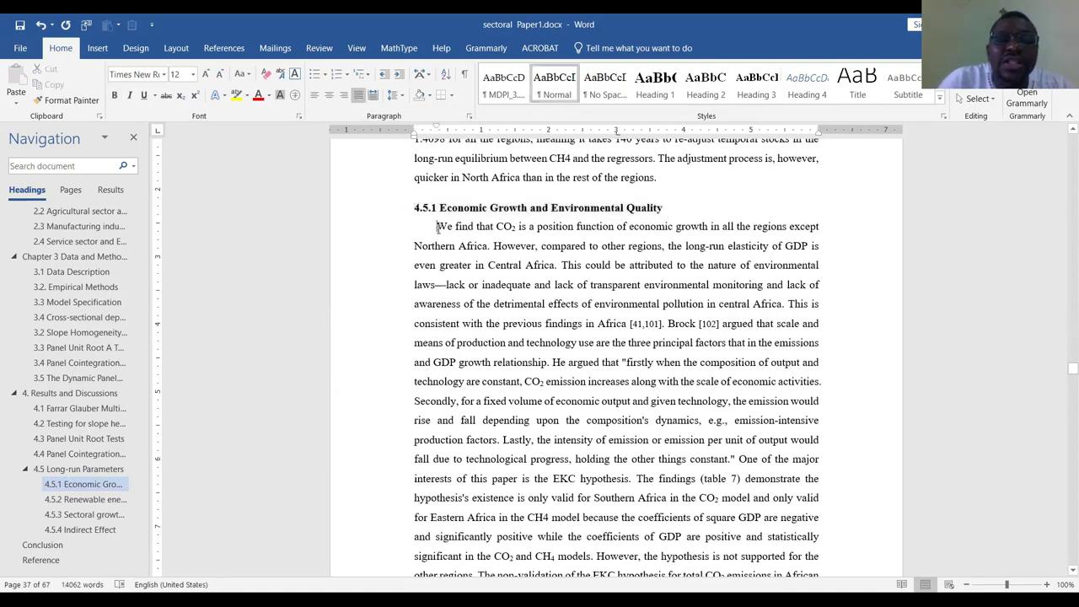
left_click_drag(436, 228, 671, 305)
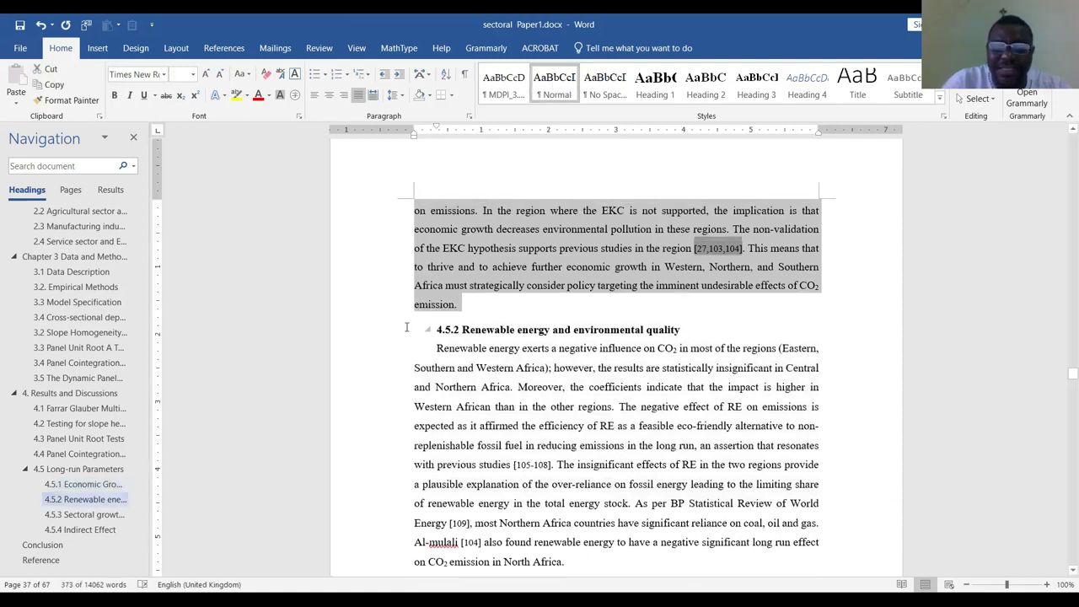
Remove the indent from heading 4.5.2 and apply the Normal style to the paragraph below it
left_click(437, 331)
key("BackSpace")
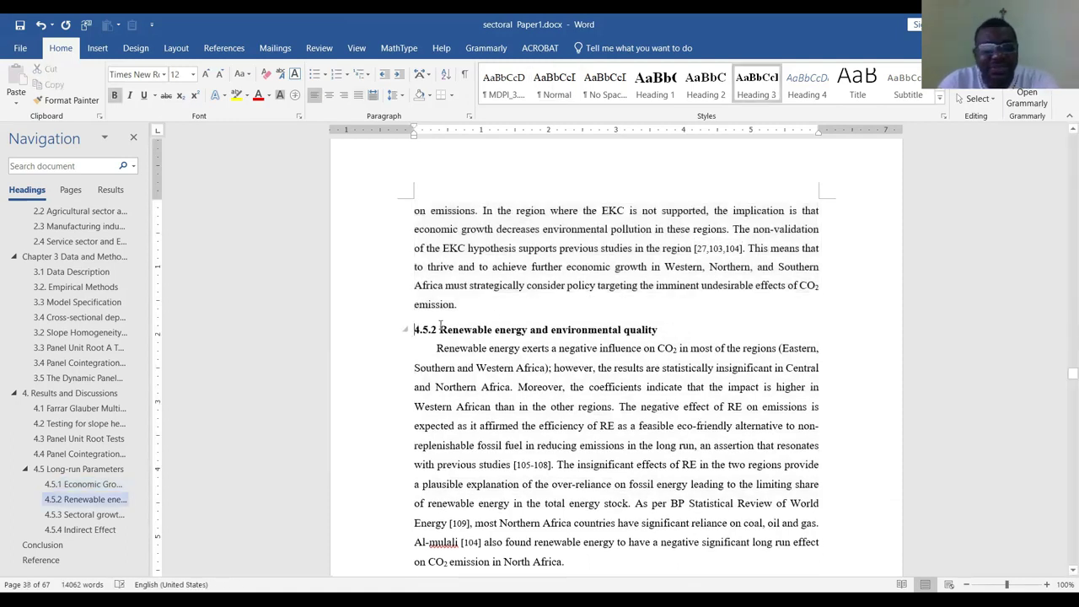
left_click(369, 333)
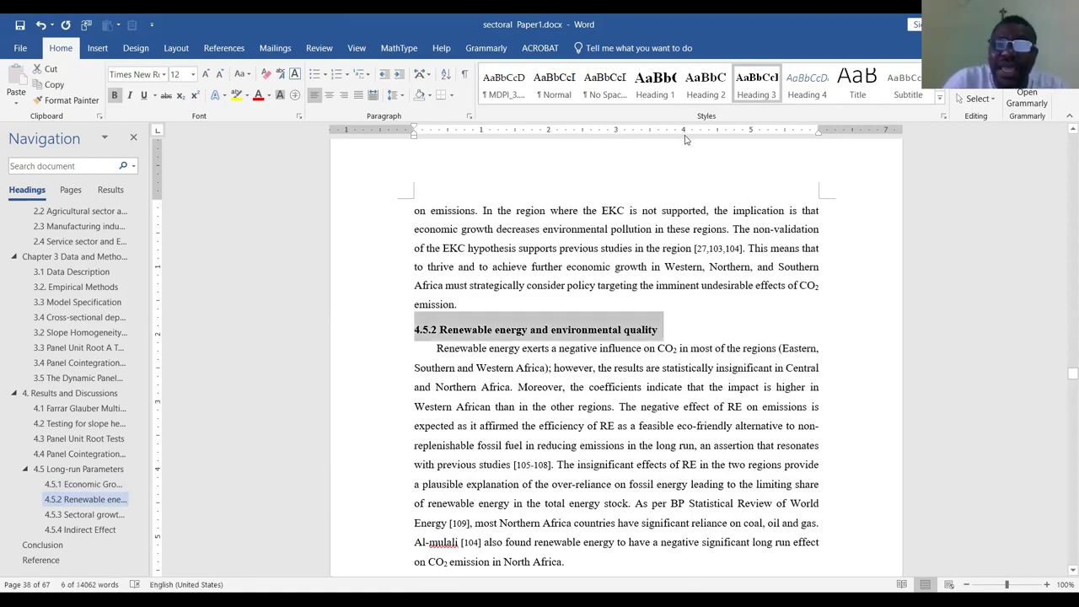
scroll(425, 238, "down", 2)
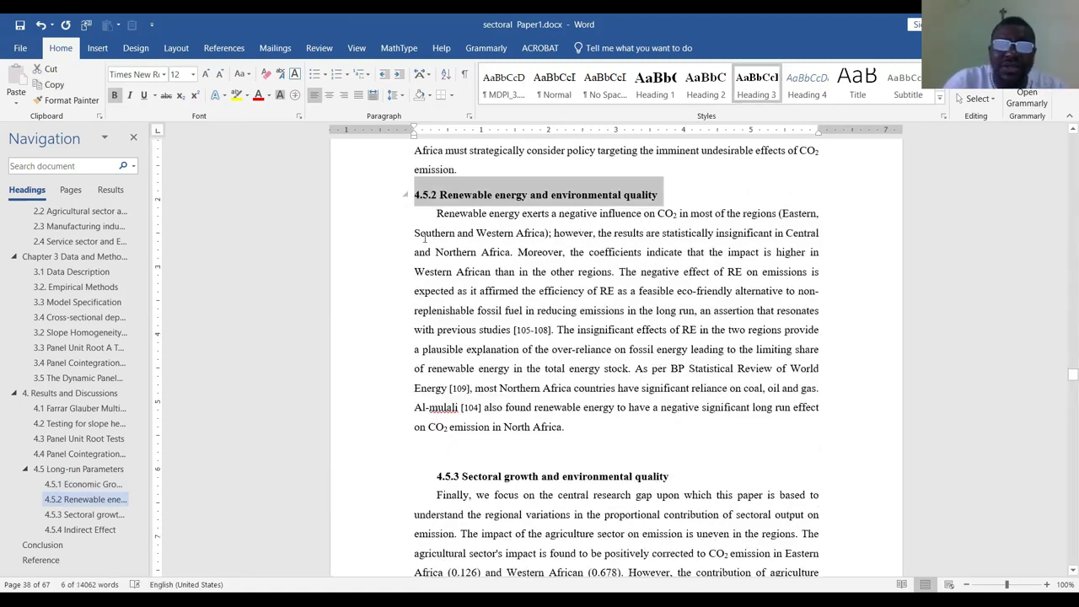
left_click_drag(436, 213, 584, 433)
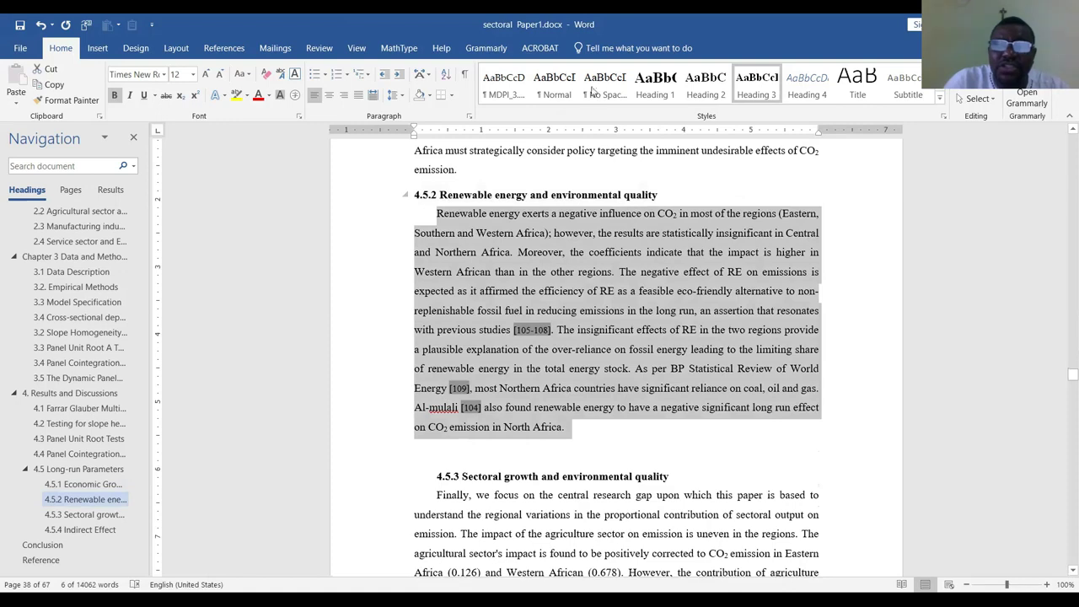
Remove the indent of heading 4.5.3 and the empty line above it, and reapply the Heading 3 style
left_click(451, 470)
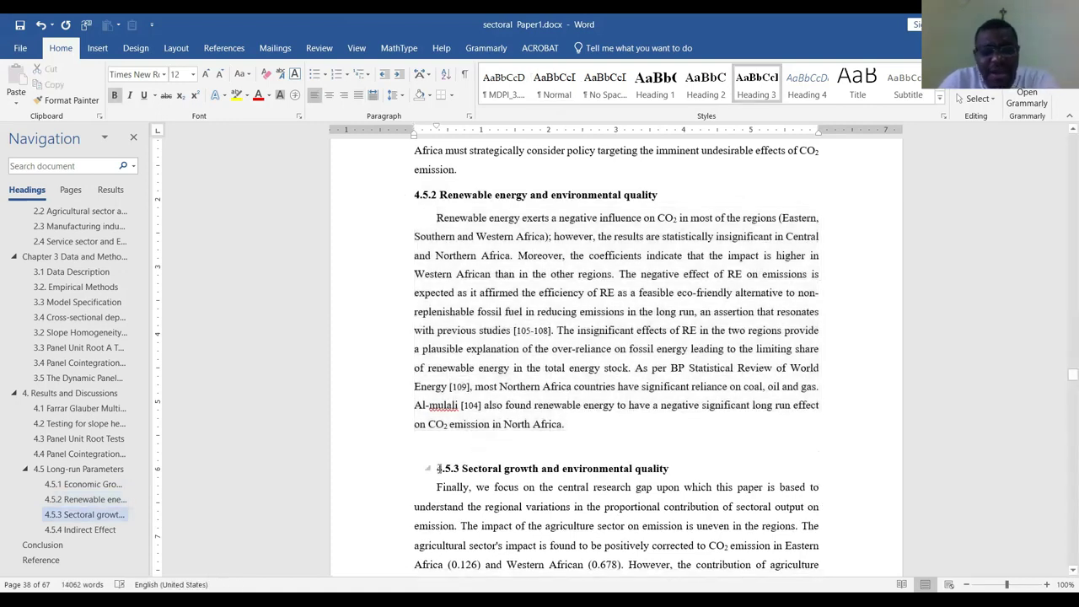
key("BackSpace")
left_click(448, 444)
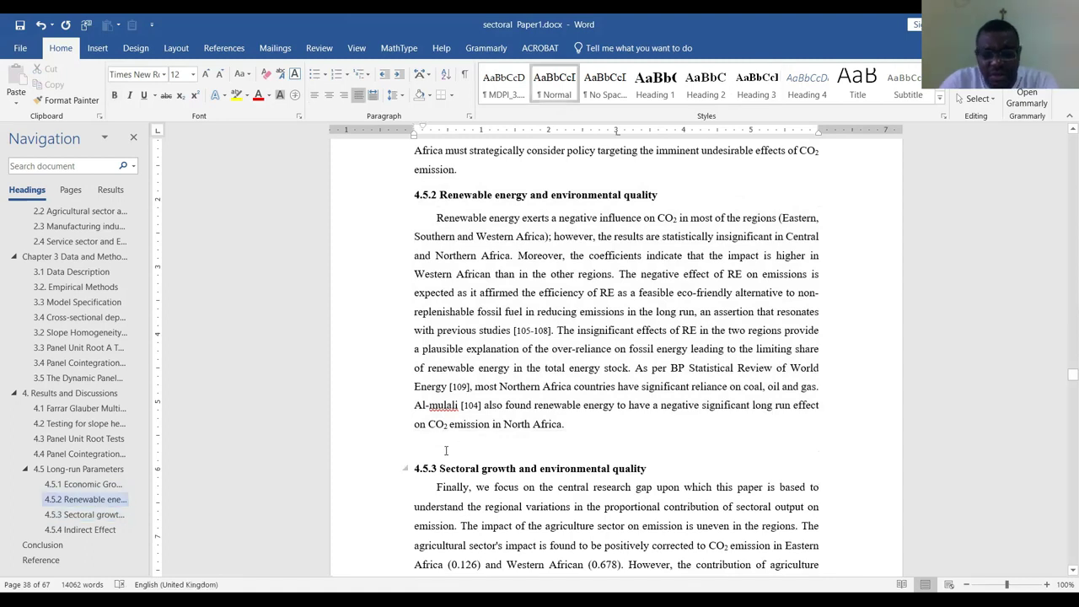
key("BackSpace")
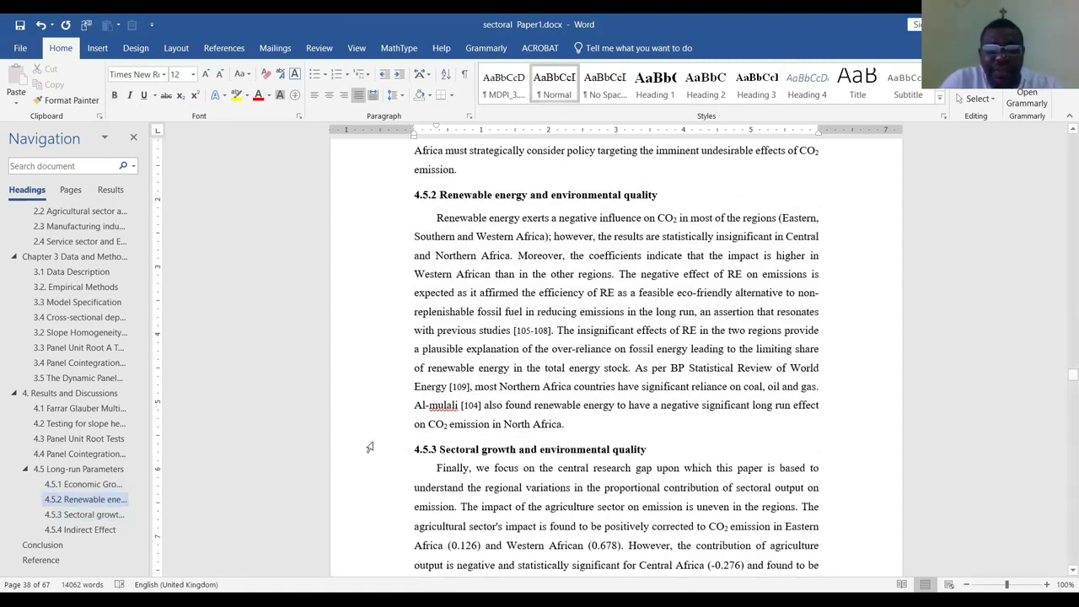
left_click(370, 447)
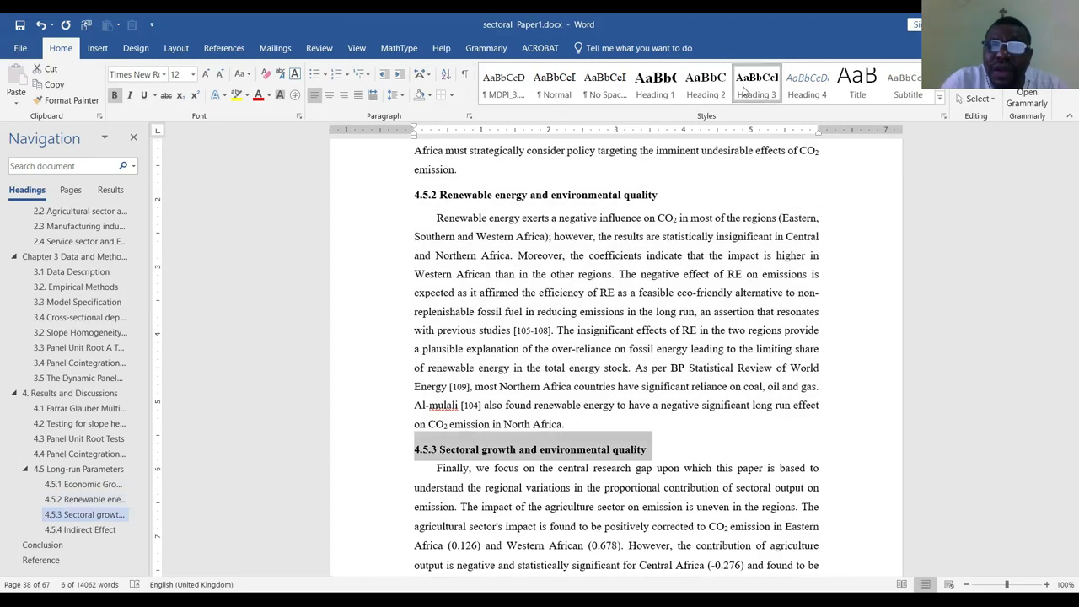
left_click(761, 89)
Apply the Normal style to all body paragraphs of section 4.5.3, up to the Table 7 caption
scroll(607, 379, "down", 3)
left_click_drag(436, 333, 676, 311)
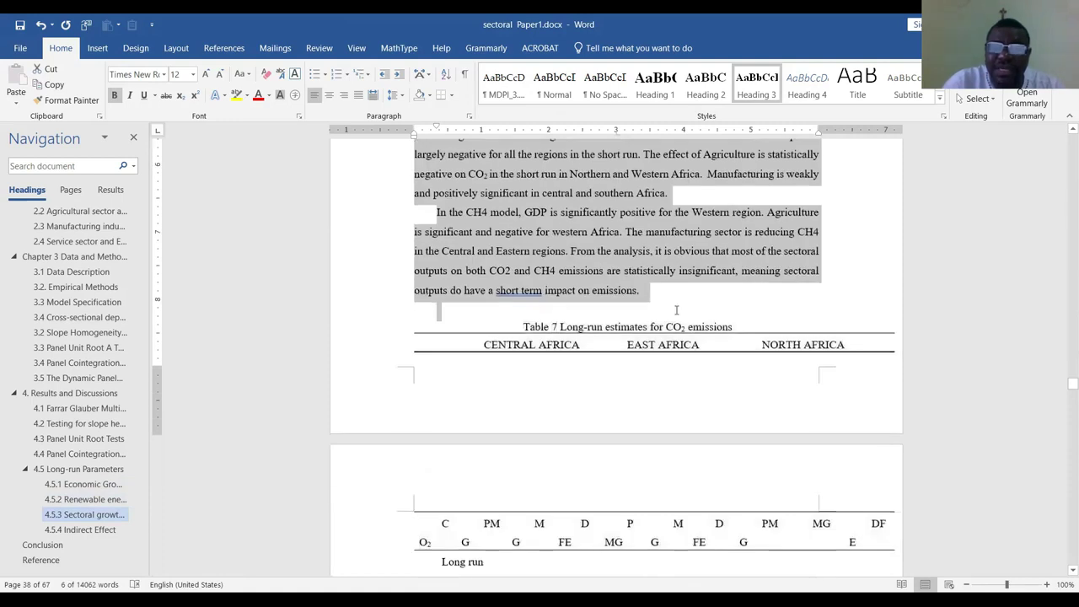
left_click(556, 85)
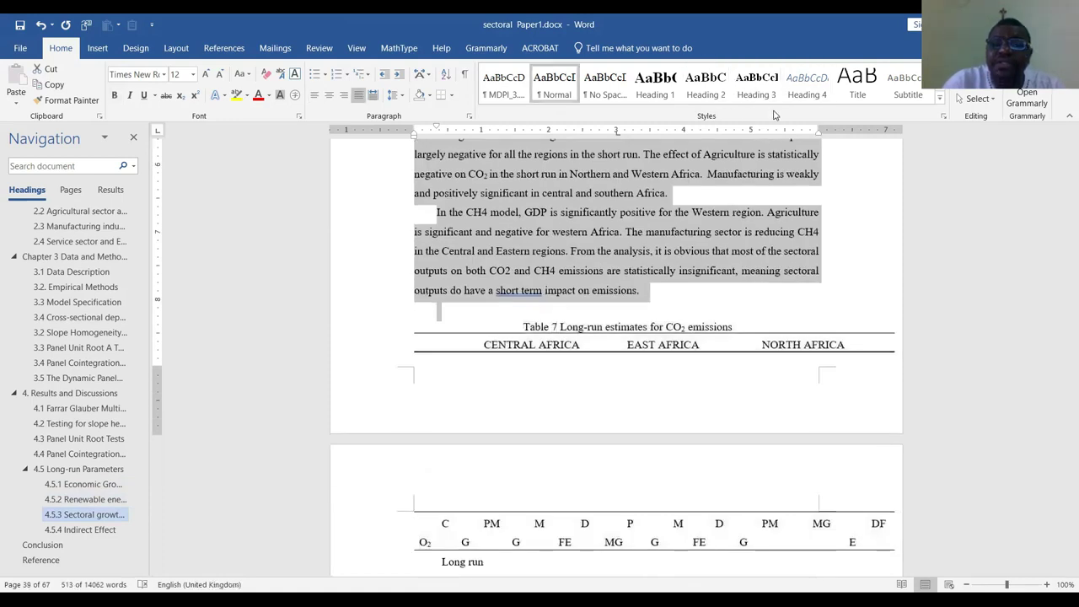
Remove the indent from heading 4.4 Panel Cointegration tests and apply the Heading 2 style to it
scroll(584, 354, "up", 6)
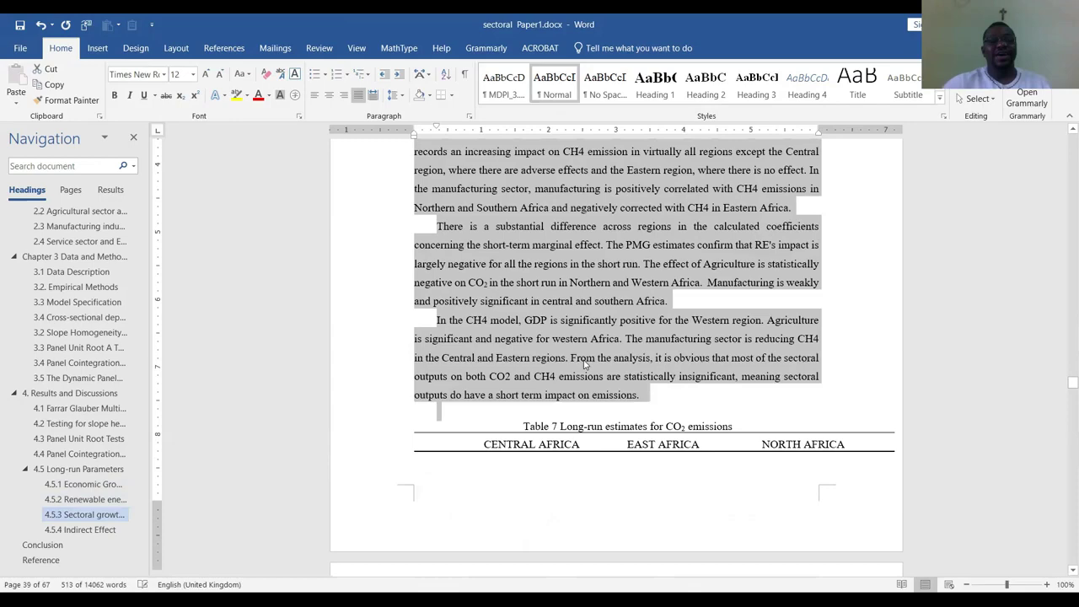
scroll(584, 344, "up", 10)
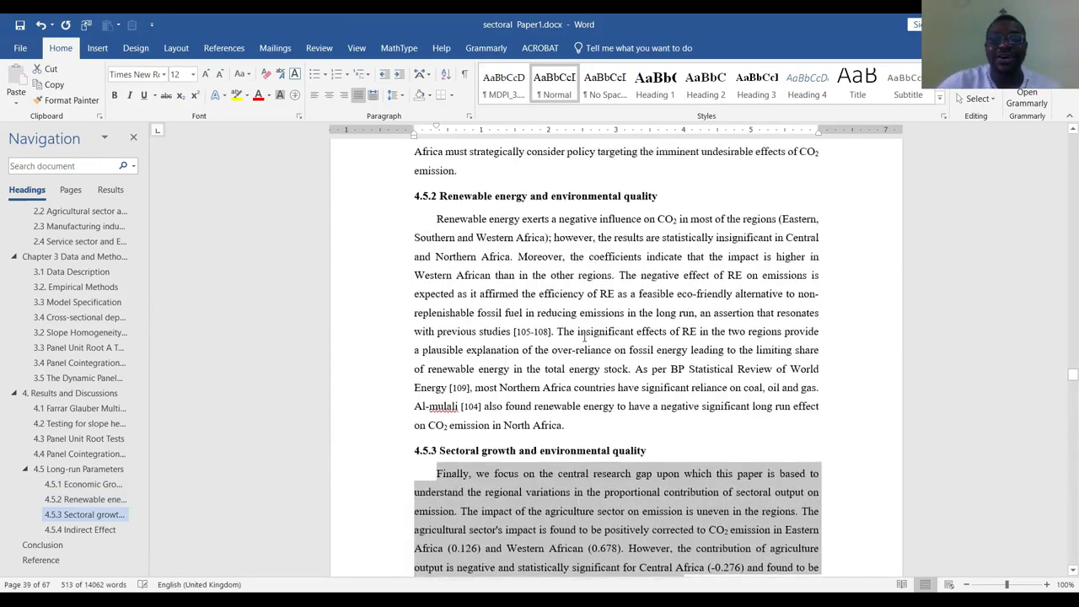
scroll(595, 337, "up", 20)
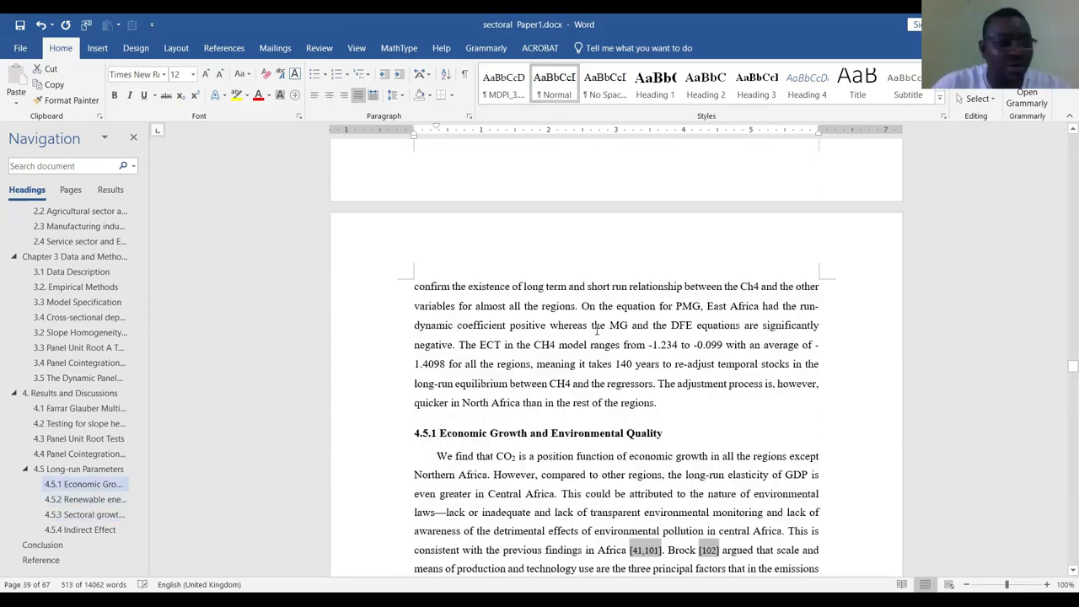
scroll(596, 332, "up", 20)
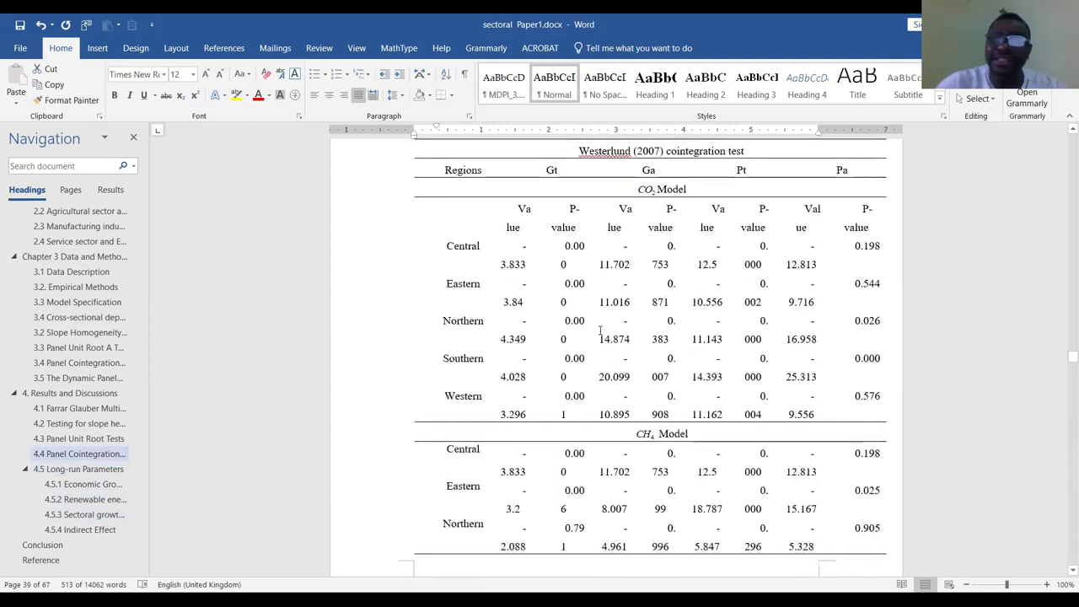
scroll(607, 328, "up", 10)
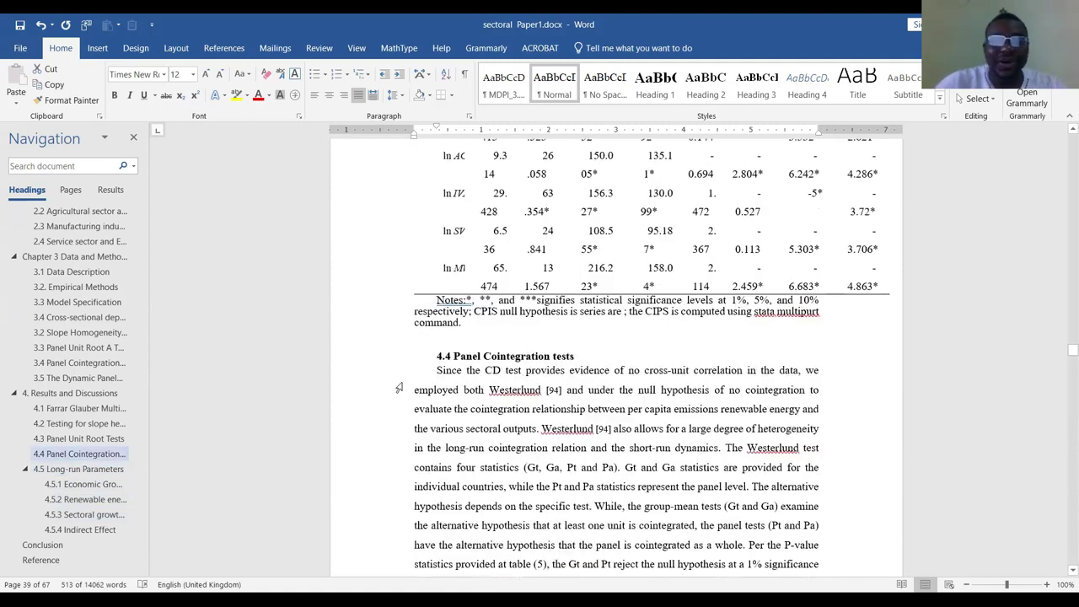
left_click(437, 356)
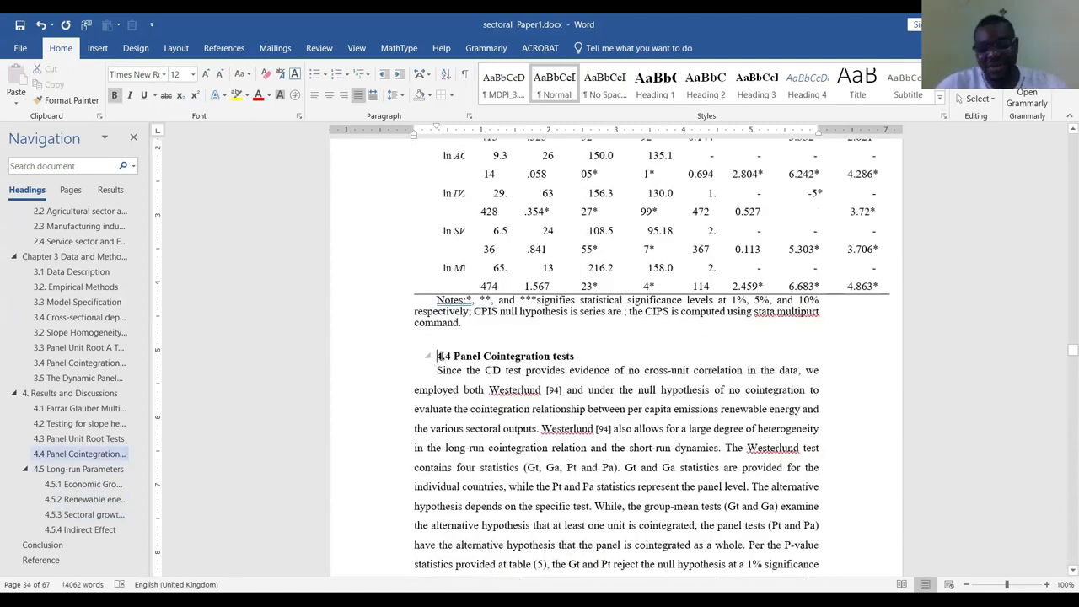
key("BackSpace")
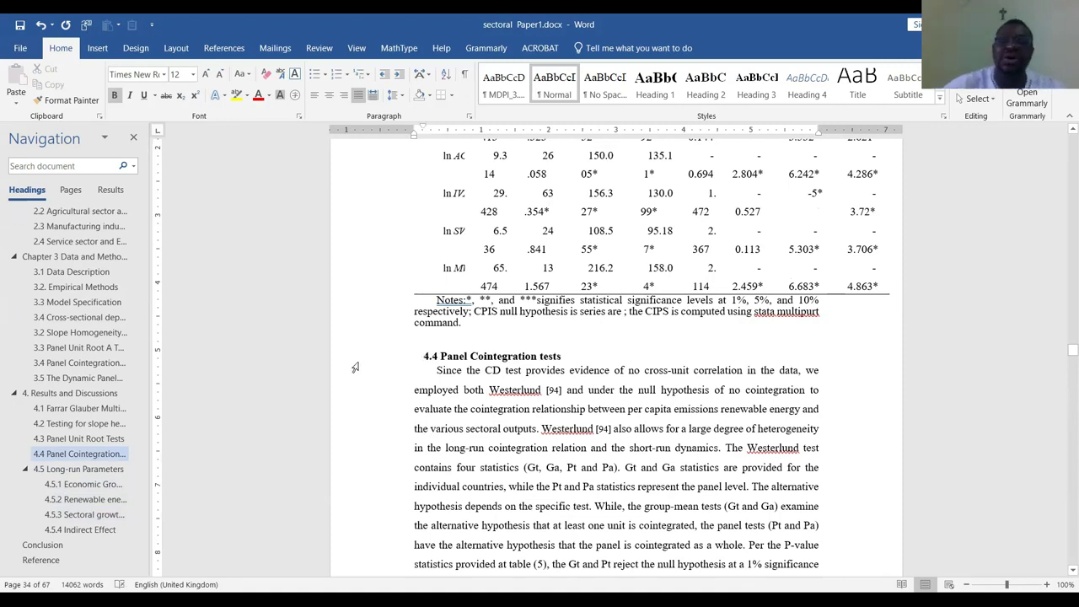
key("shift+End")
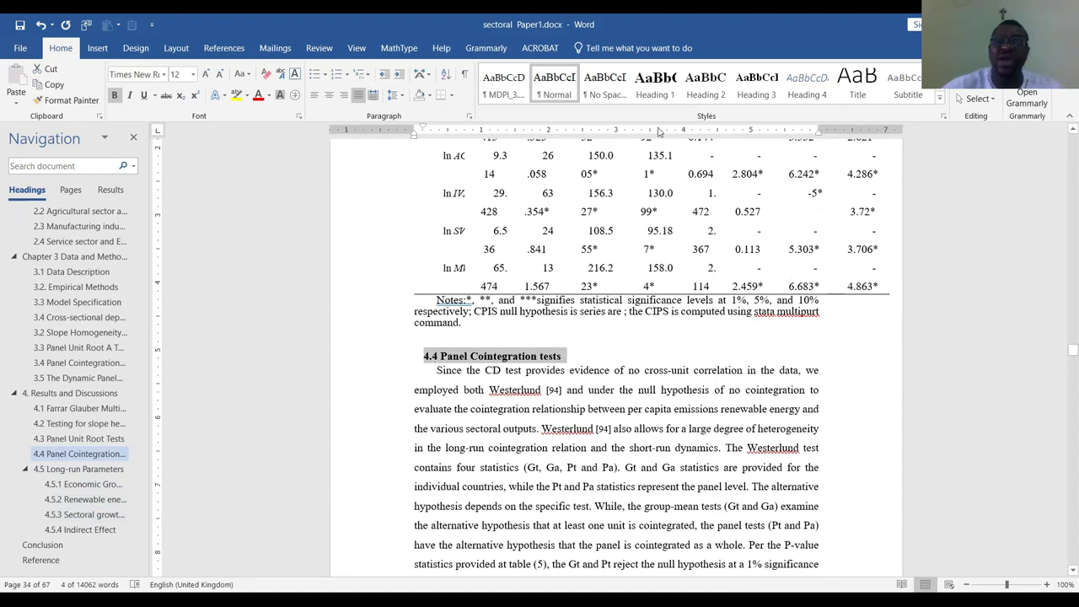
left_click(706, 84)
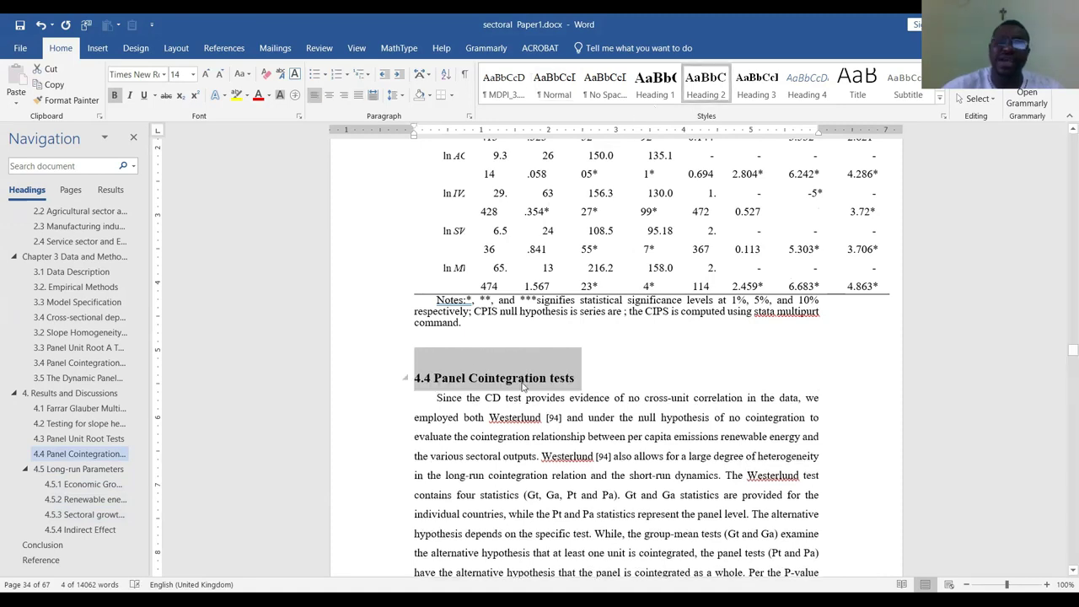
Delete the empty line above heading 4.4 and apply the Normal style to that section's body text, up to the Table 6 caption
left_click(458, 339)
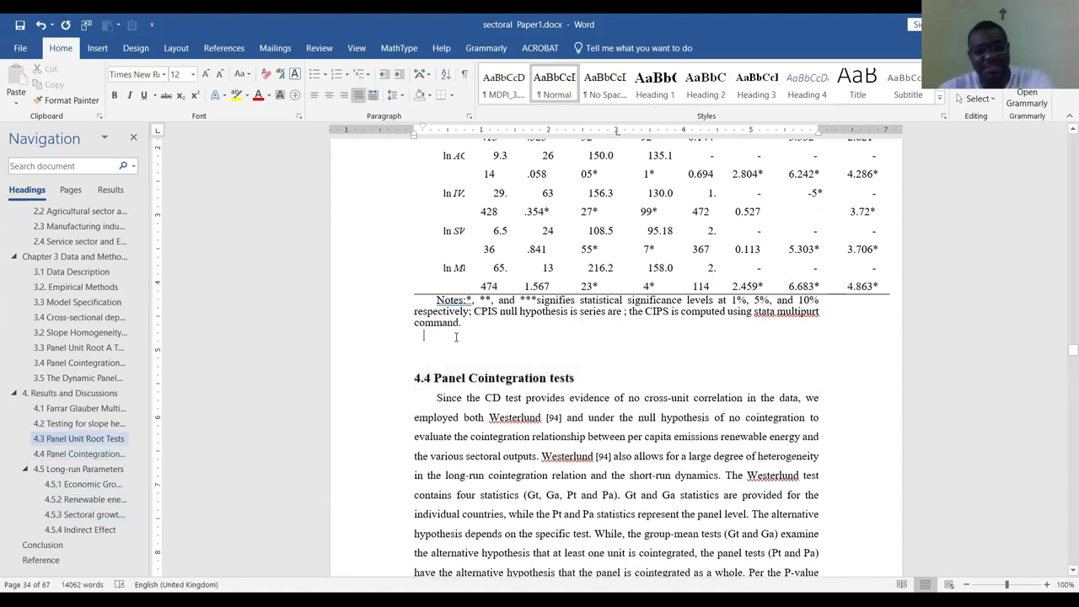
key("BackSpace")
left_click(435, 377)
left_click_drag(435, 377, 825, 362)
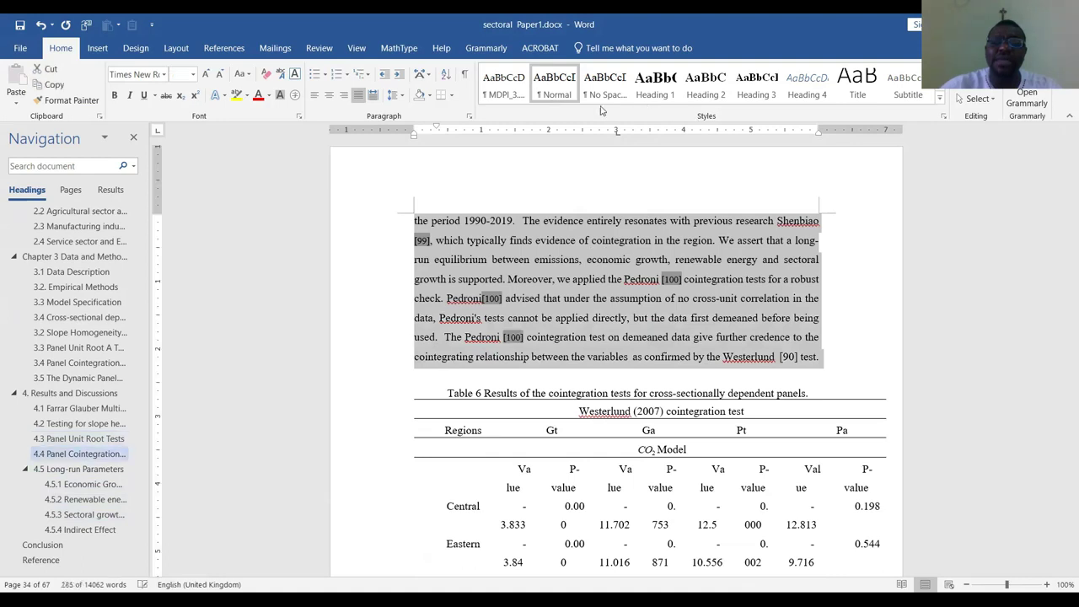
left_click(554, 84)
scroll(567, 251, "up", 15)
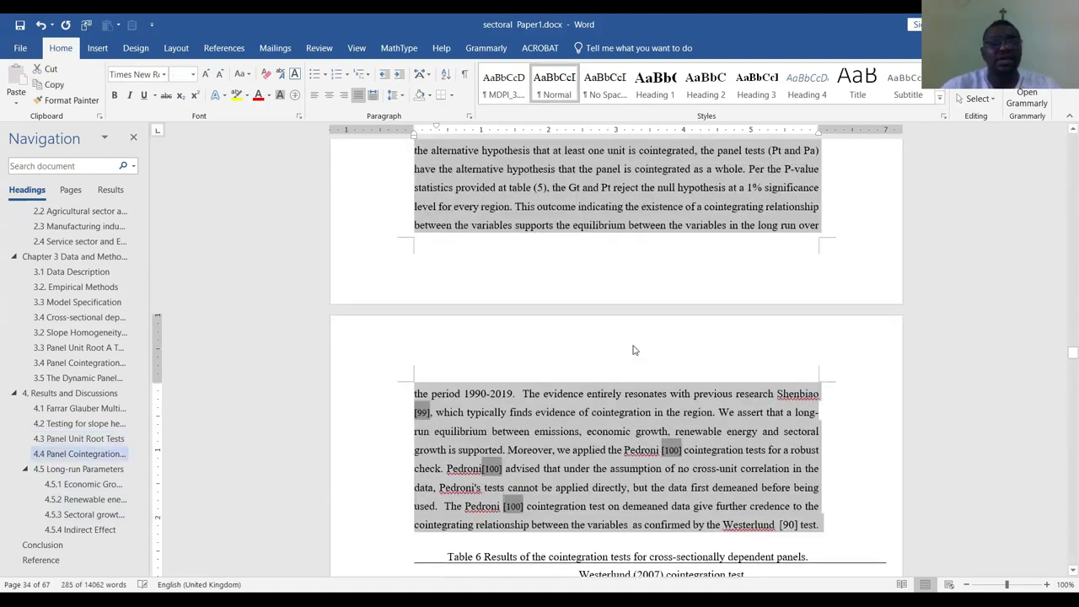
scroll(601, 302, "up", 5)
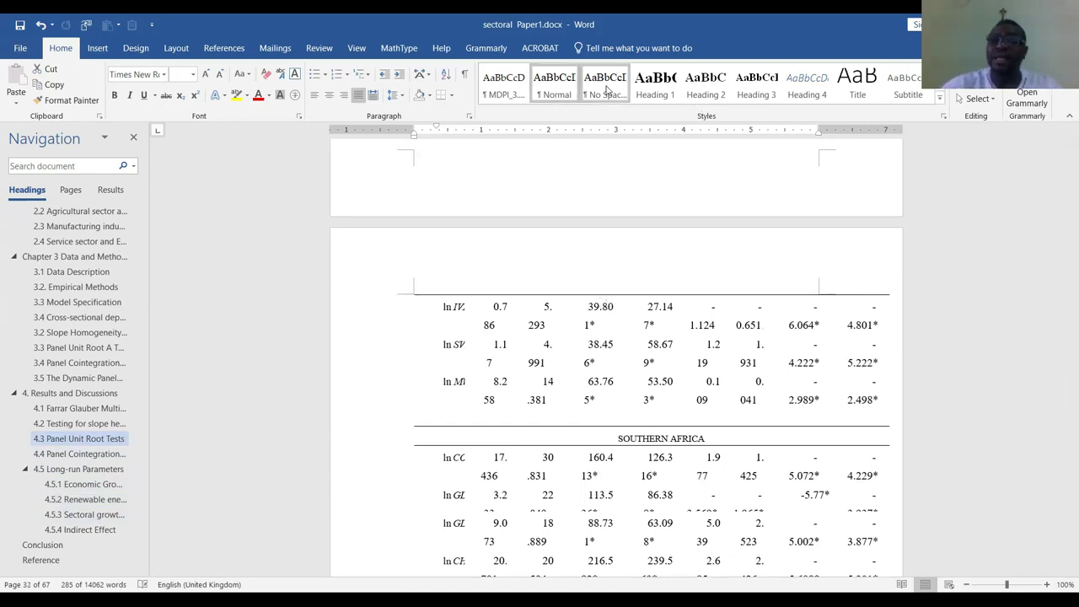
left_click(666, 91)
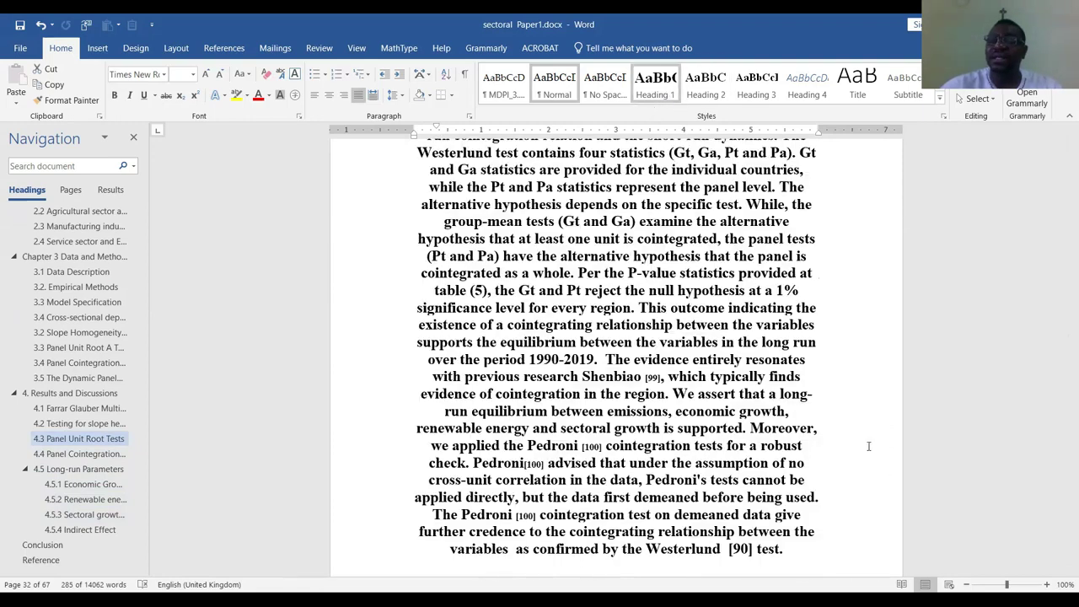
scroll(868, 446, "down", 5)
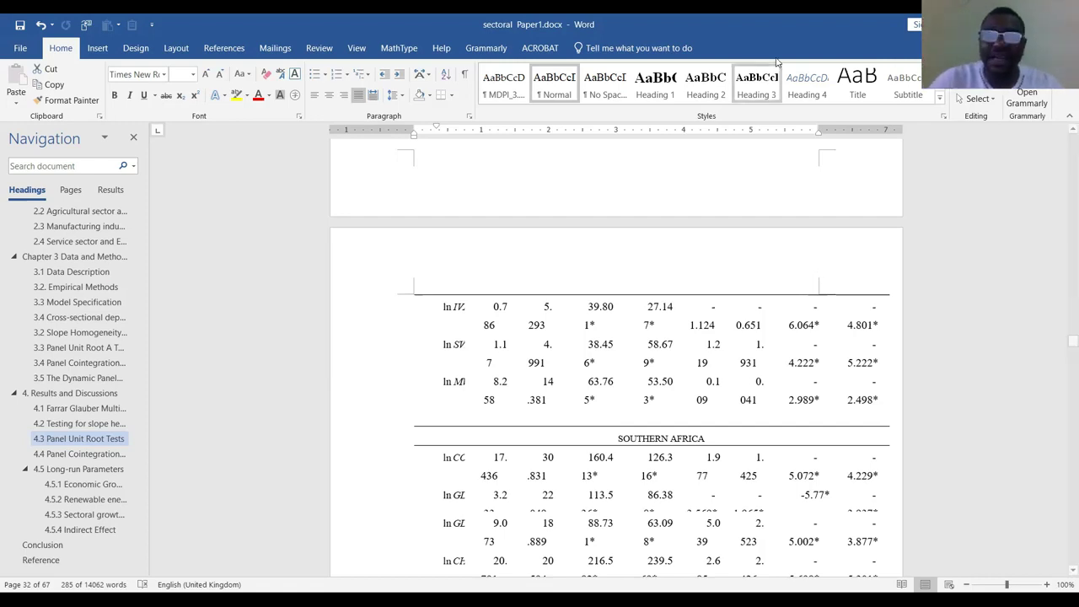
Review the paragraph indentation and spacing settings of the Heading 2 style without changing them
right_click(702, 98)
left_click(737, 121)
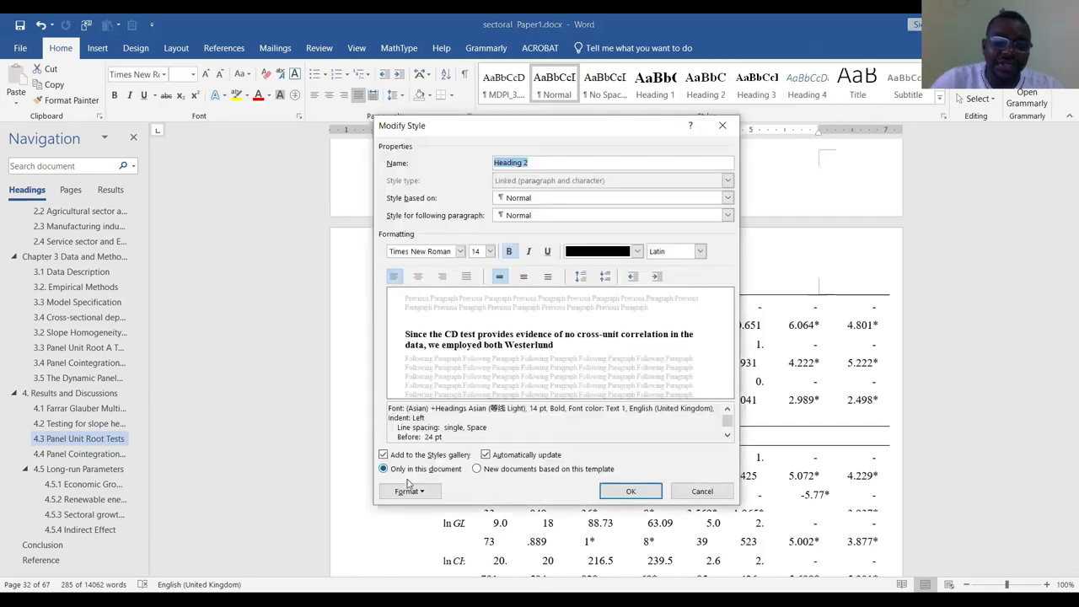
left_click(409, 490)
left_click(424, 361)
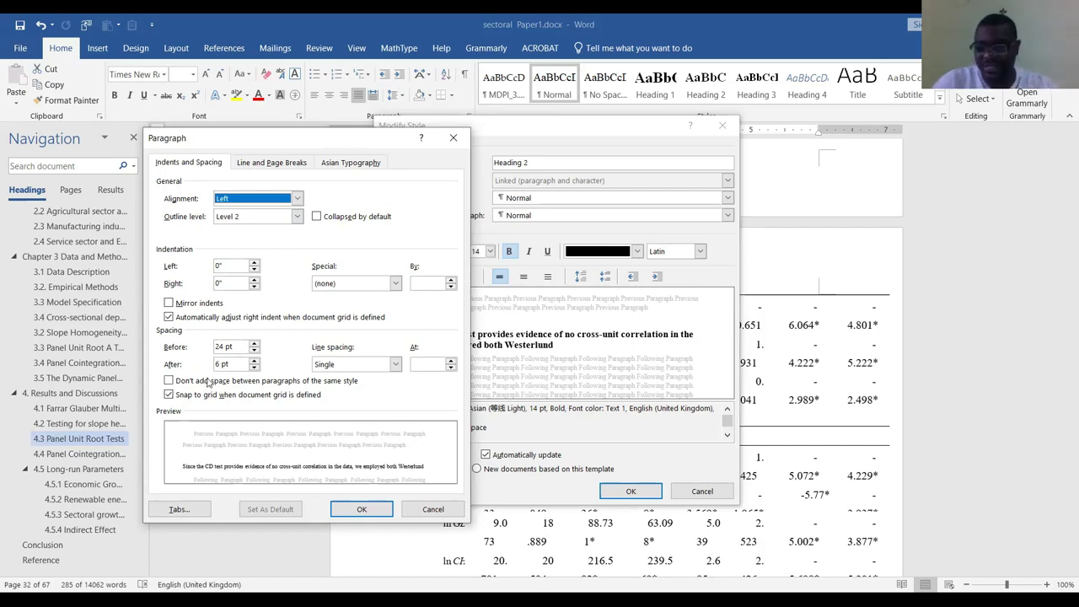
left_click(452, 139)
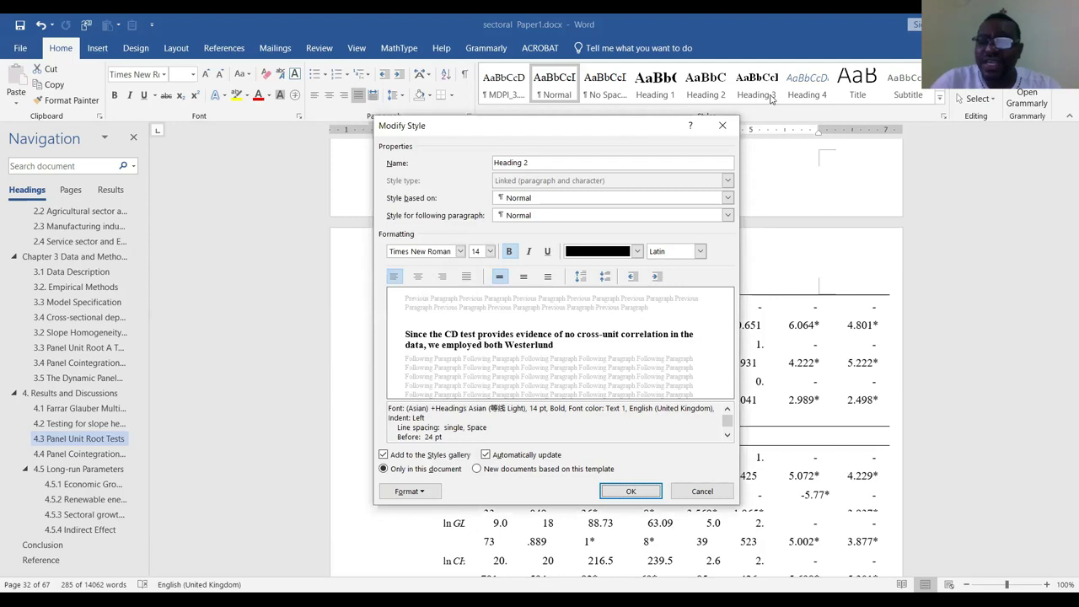
left_click(722, 124)
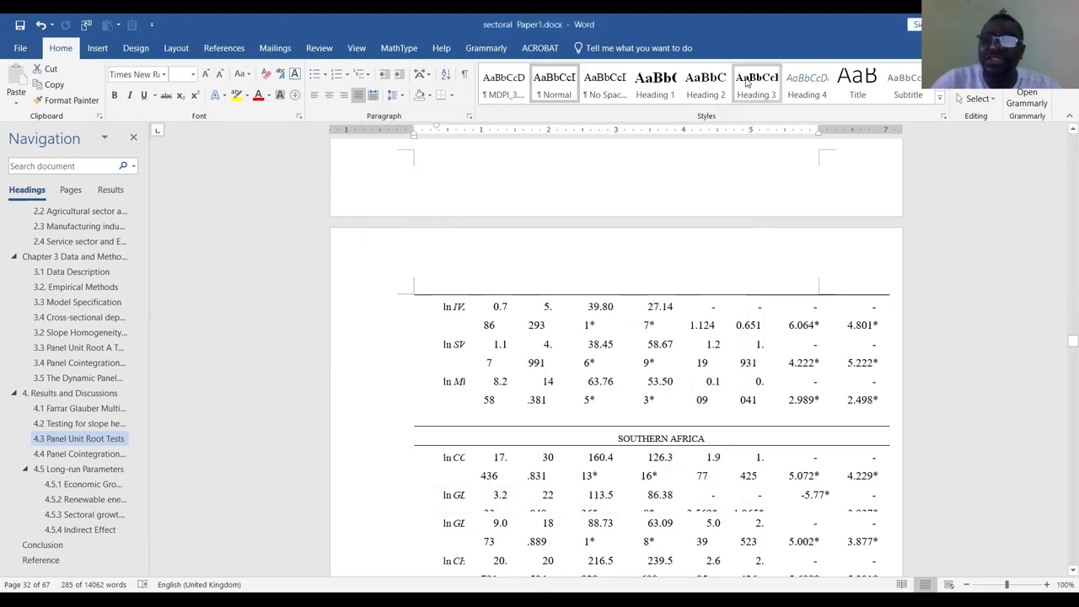
Review the paragraph indentation and spacing settings of the Heading 3 style without changing them
right_click(747, 82)
key("Return")
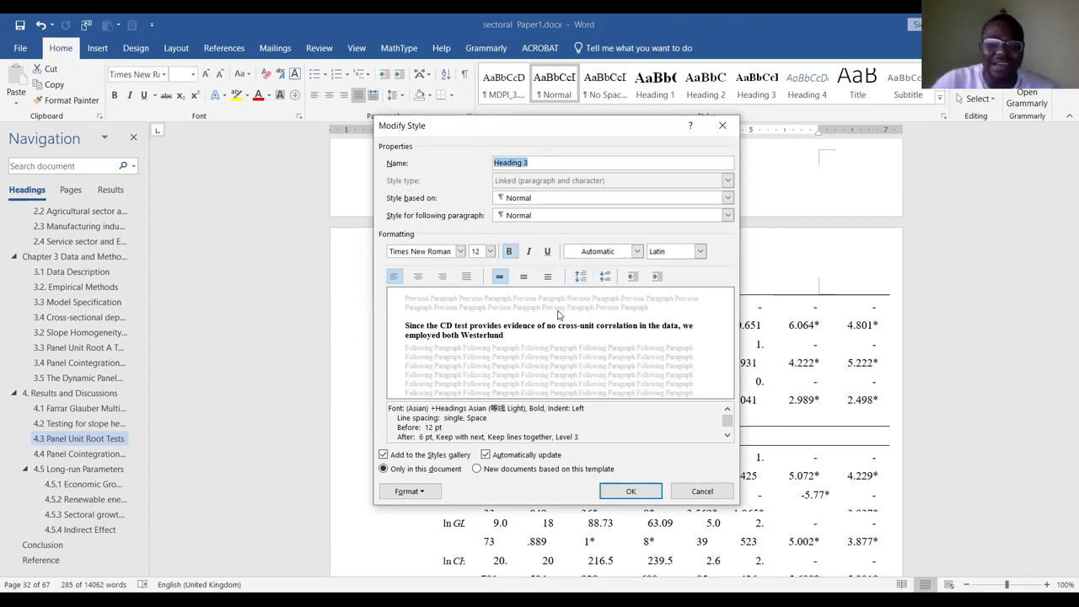
left_click(406, 491)
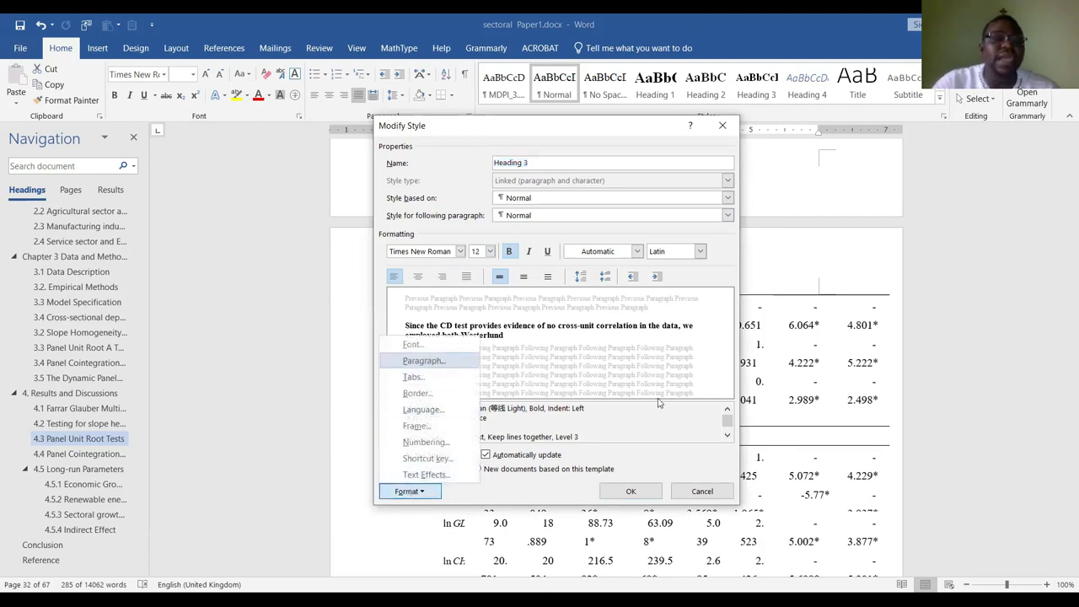
left_click(439, 363)
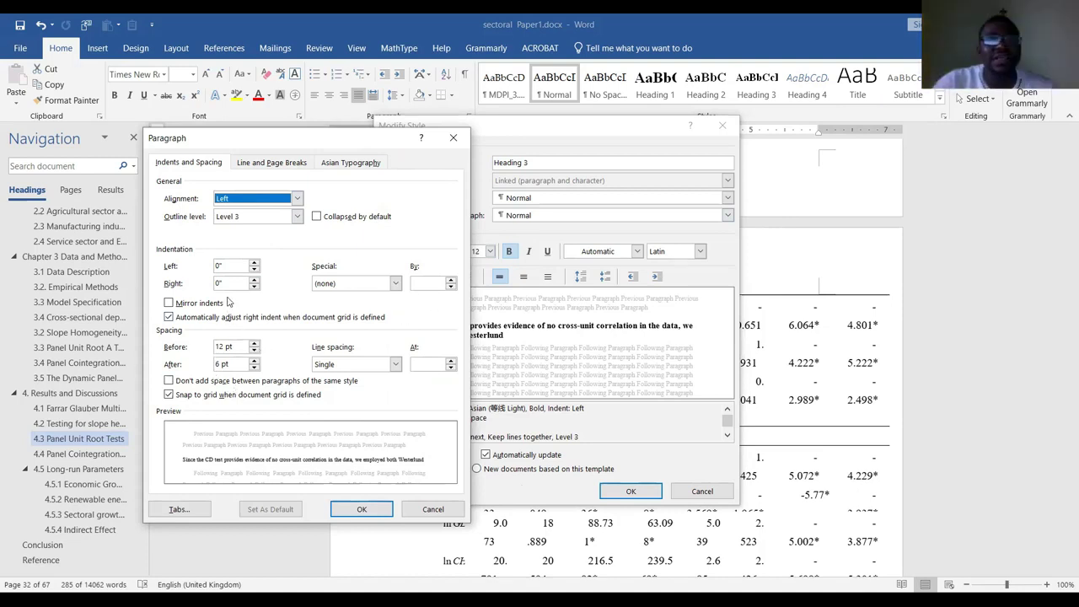
left_click(452, 139)
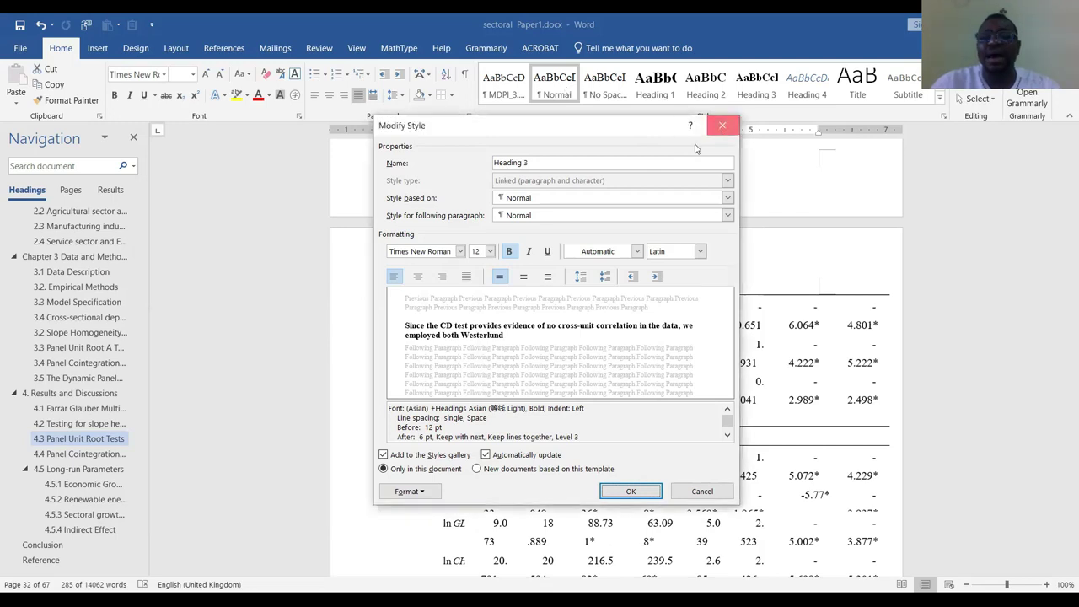
key("Escape")
Review the alignment, first-line indent and line spacing settings of the Normal style without changing them
right_click(552, 83)
left_click(588, 107)
left_click(408, 491)
left_click(424, 362)
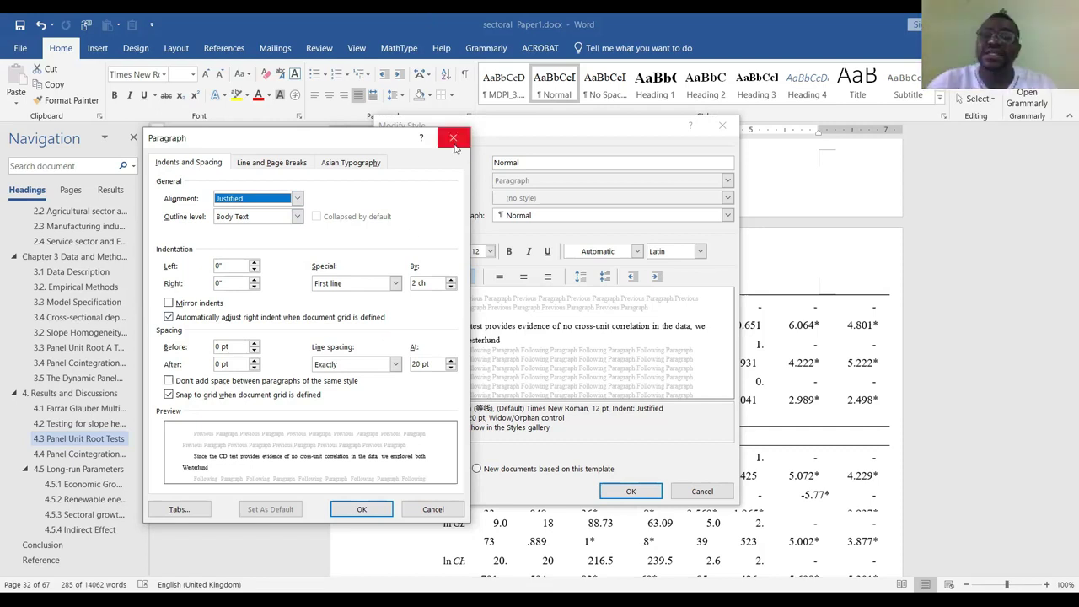
key("Escape")
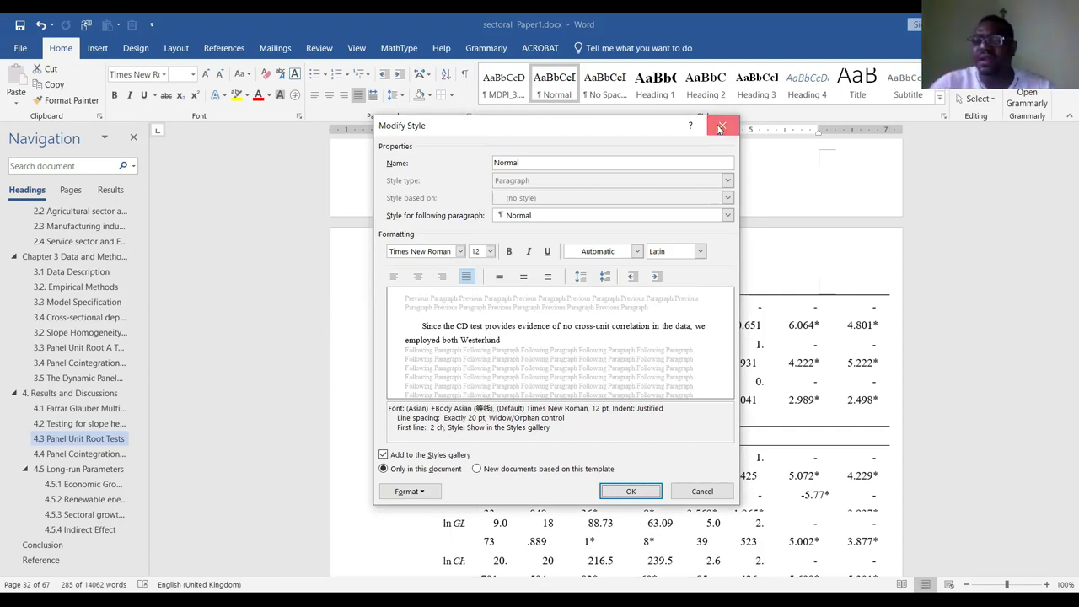
left_click(720, 128)
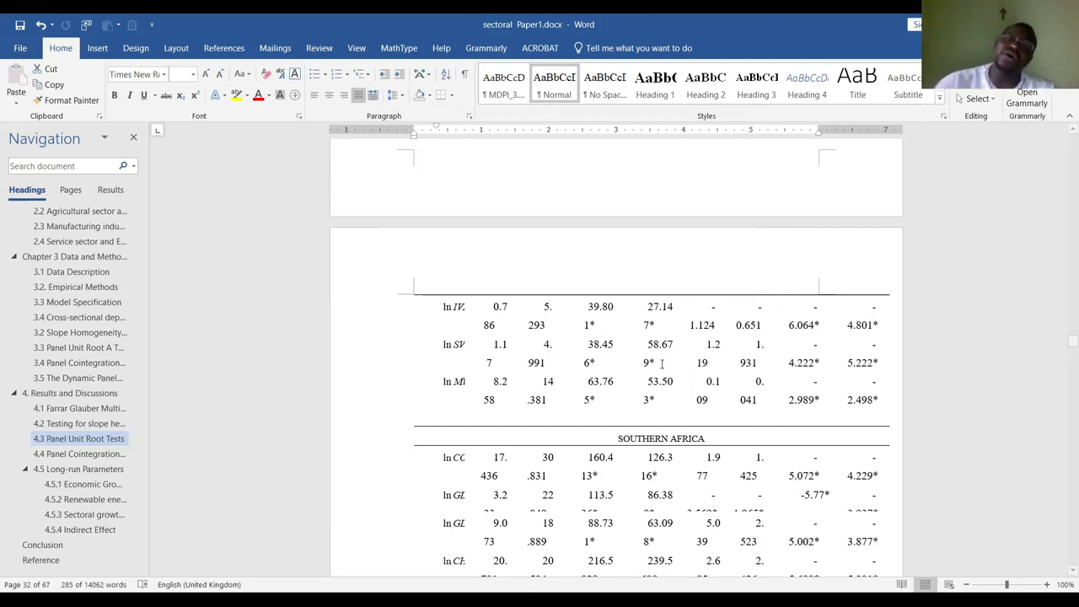
Remove the indent from heading 4.3 Panel Unit Root Tests and apply the Heading 2 style to it
scroll(661, 364, "down", 10)
scroll(661, 364, "down", 1)
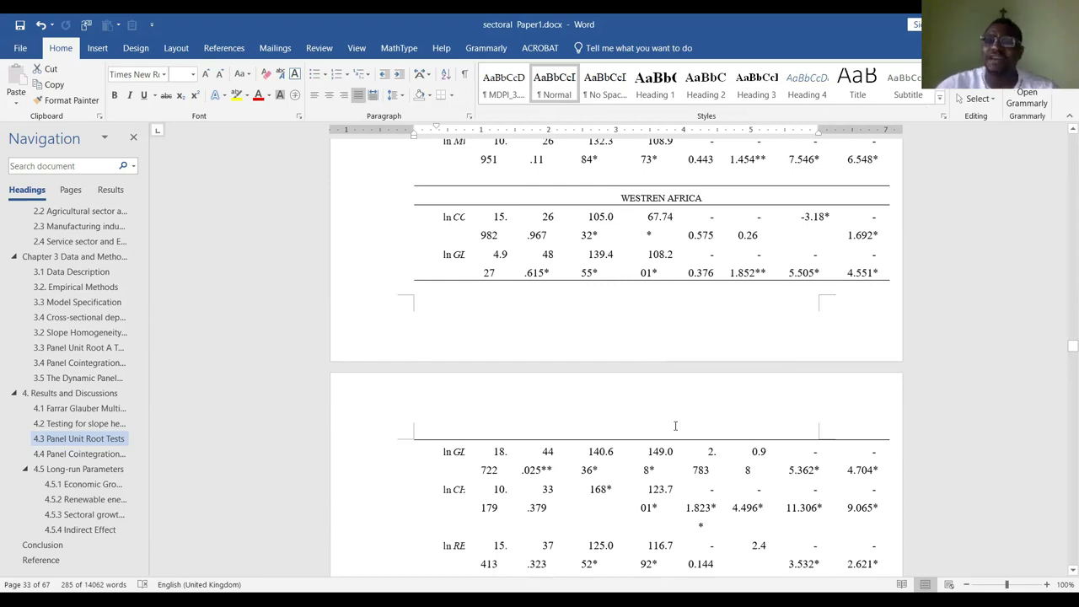
scroll(679, 418, "up", 3)
scroll(680, 402, "up", 20)
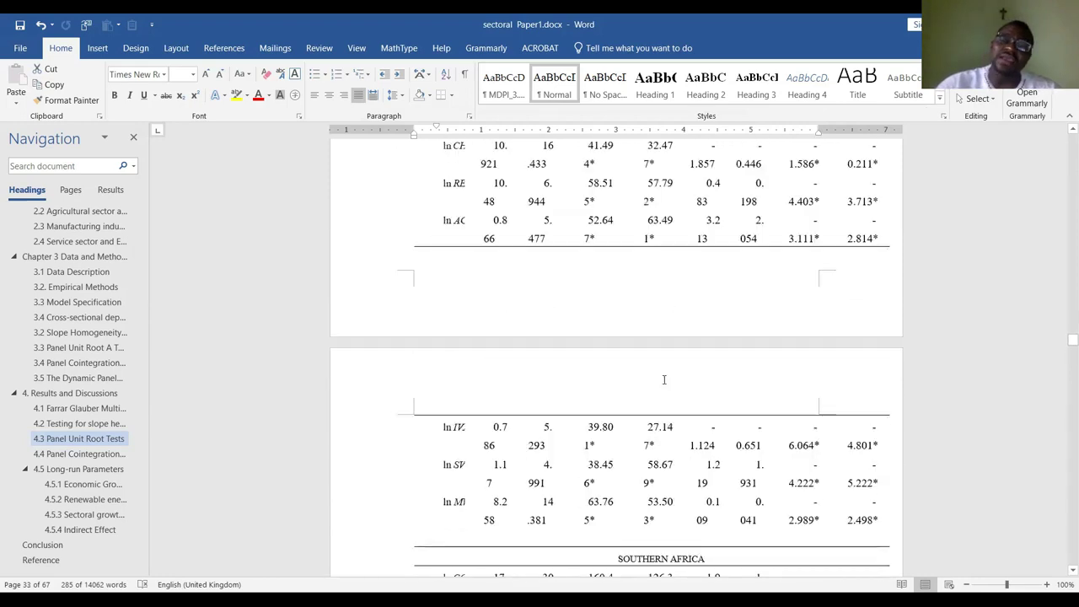
scroll(672, 384, "up", 20)
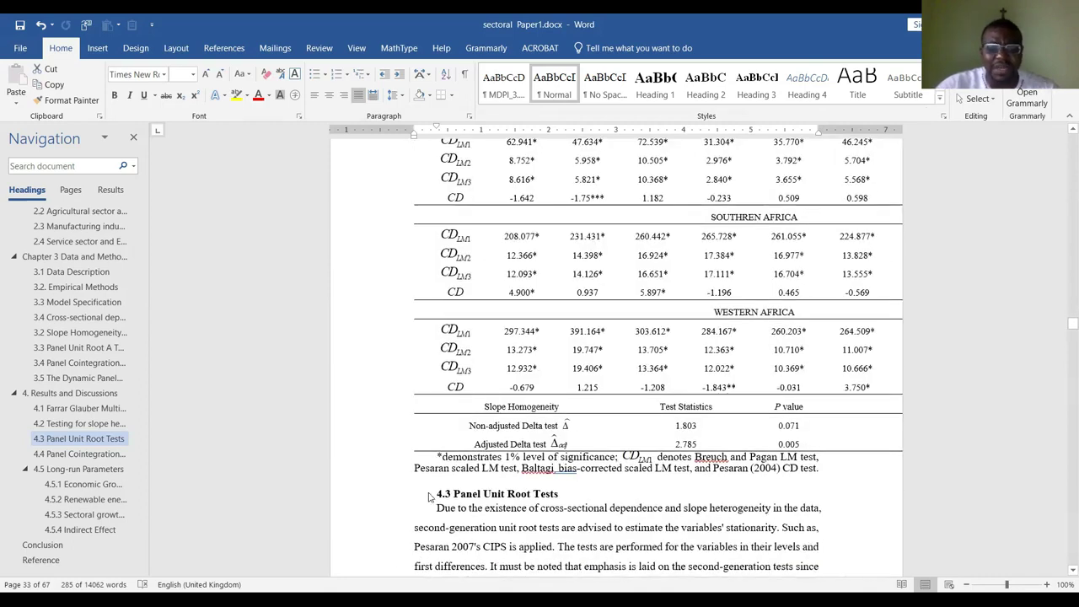
left_click(435, 496)
key("BackSpace")
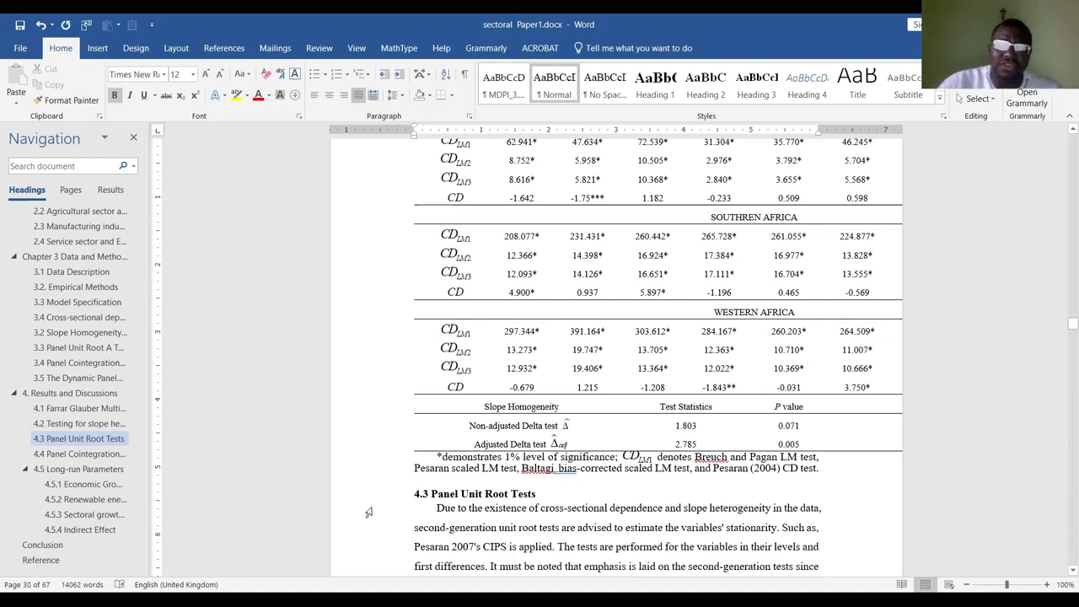
left_click(349, 513)
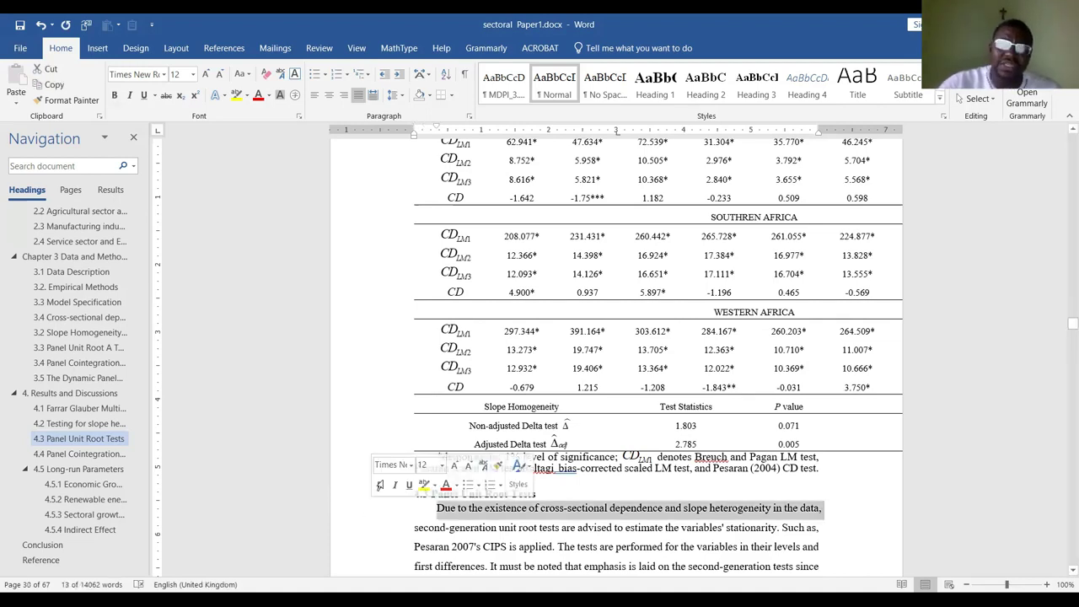
left_click(371, 496)
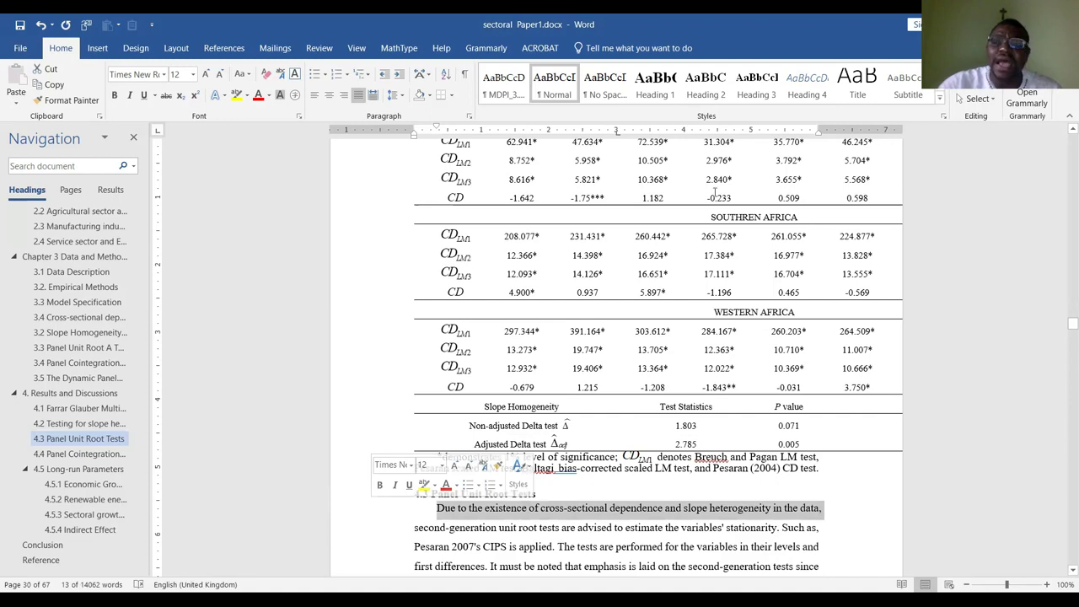
left_click(699, 84)
scroll(614, 429, "down", 2)
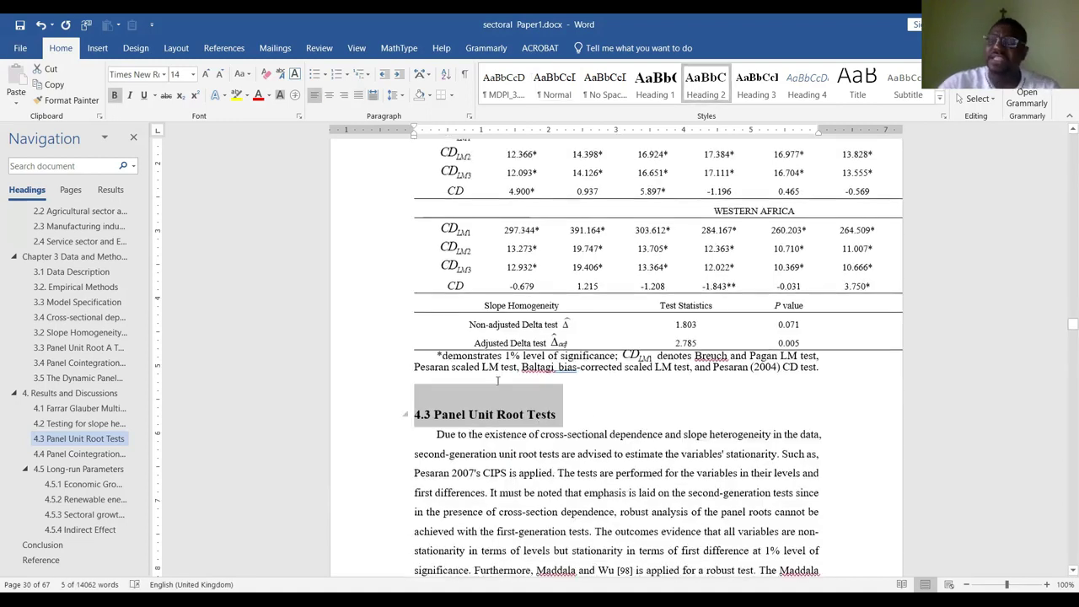
Delete the blank line above heading 4.3 Panel Unit Root Tests and select the body paragraph below that heading
left_click(498, 372)
key("Down")
key("Delete")
scroll(491, 386, "down", 2)
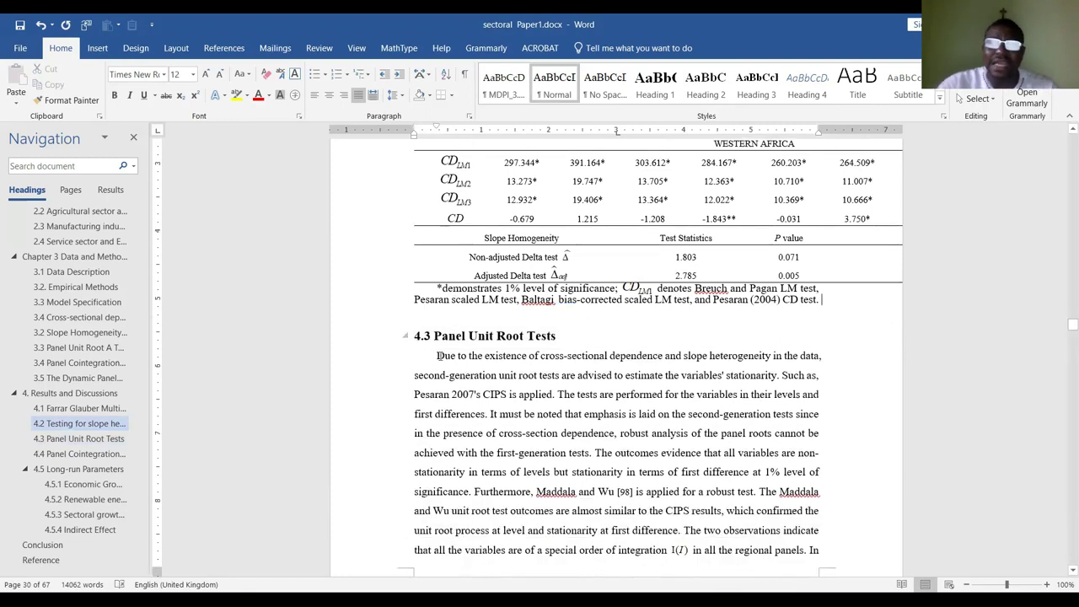
left_click_drag(436, 356, 839, 411)
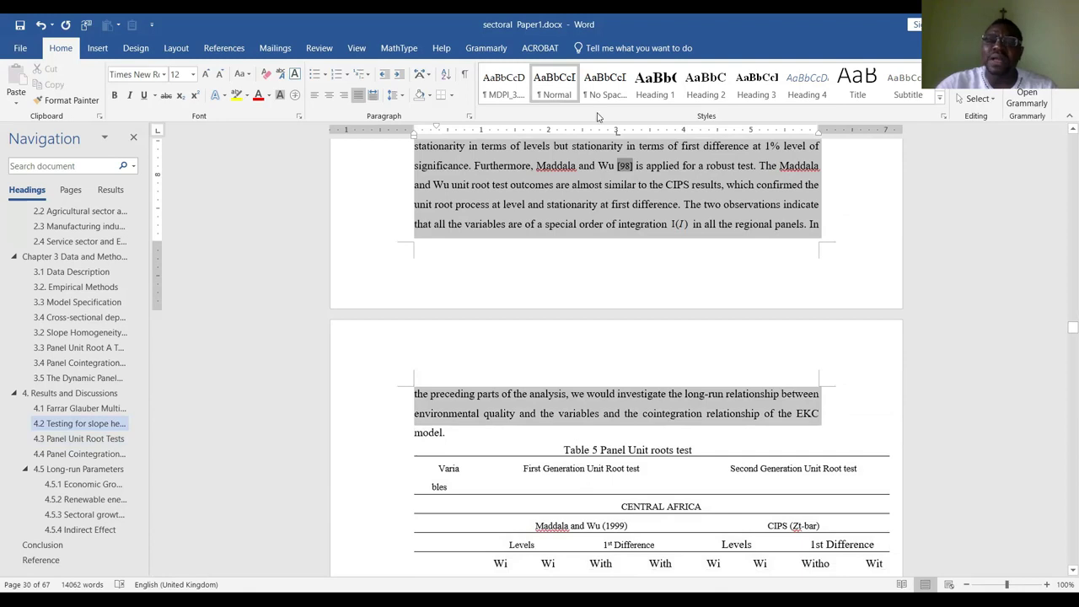
scroll(607, 282, "up", 5)
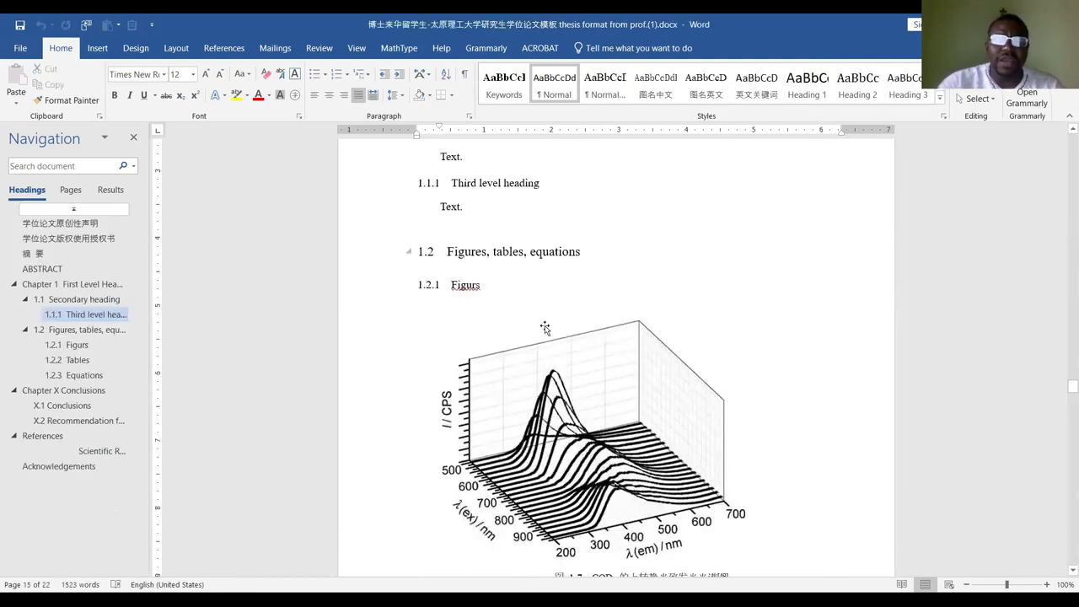
Switch to the thesis format template and examine how its chapter, secondary and third-level headings and body text are laid out
scroll(588, 344, "up", 4)
scroll(590, 344, "down", 3)
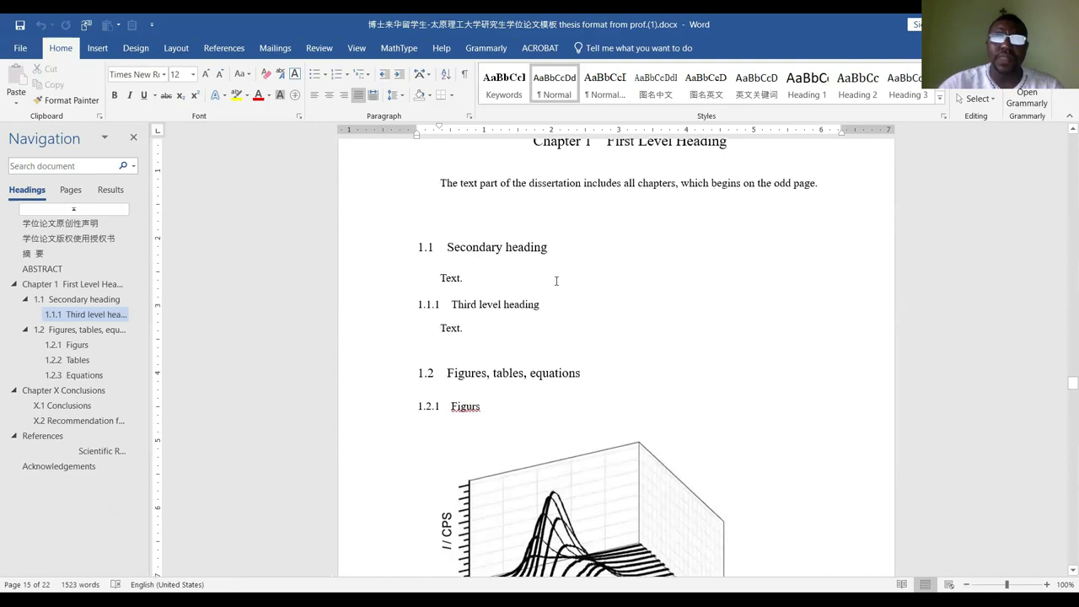
left_click_drag(494, 177, 602, 412)
left_click(488, 356)
left_click_drag(516, 168, 576, 366)
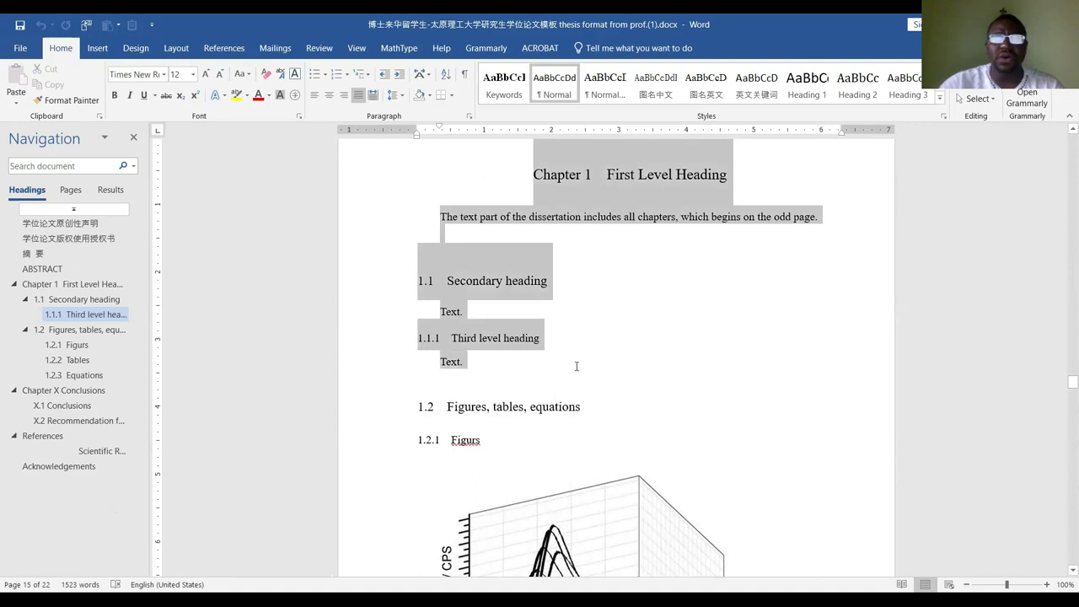
scroll(577, 365, "down", 4)
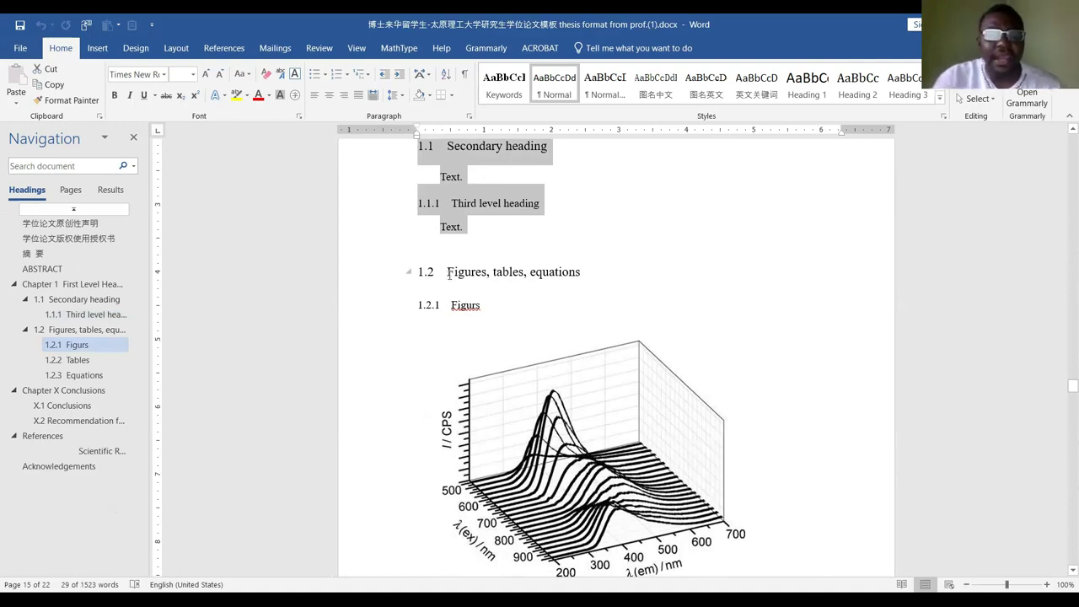
left_click_drag(457, 280, 459, 237)
scroll(531, 327, "down", 3)
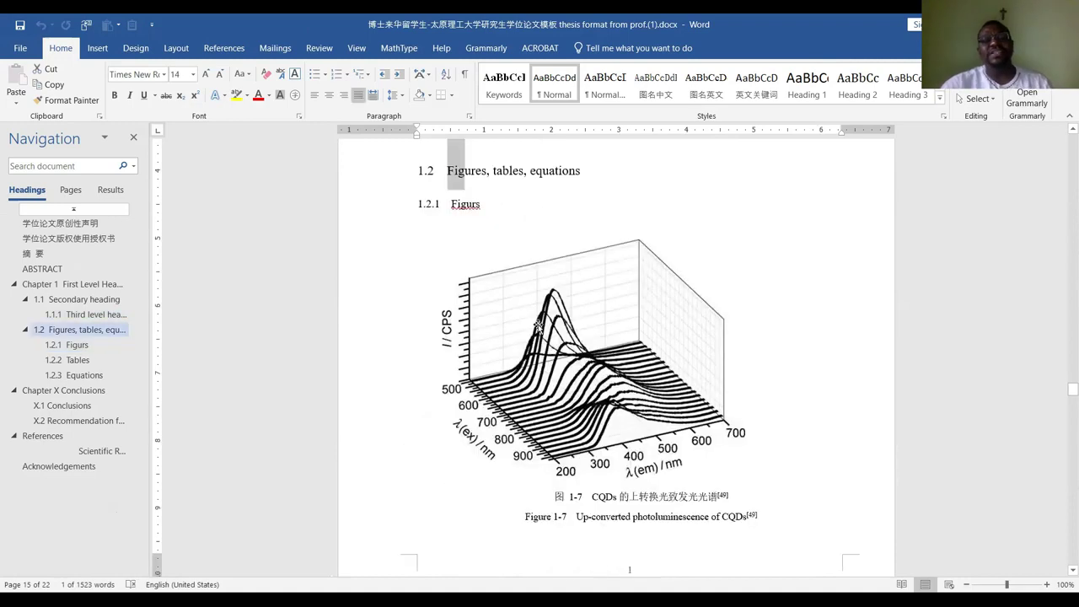
Check the size settings of the sample figure in the template's section 1.2.1
left_click(551, 351)
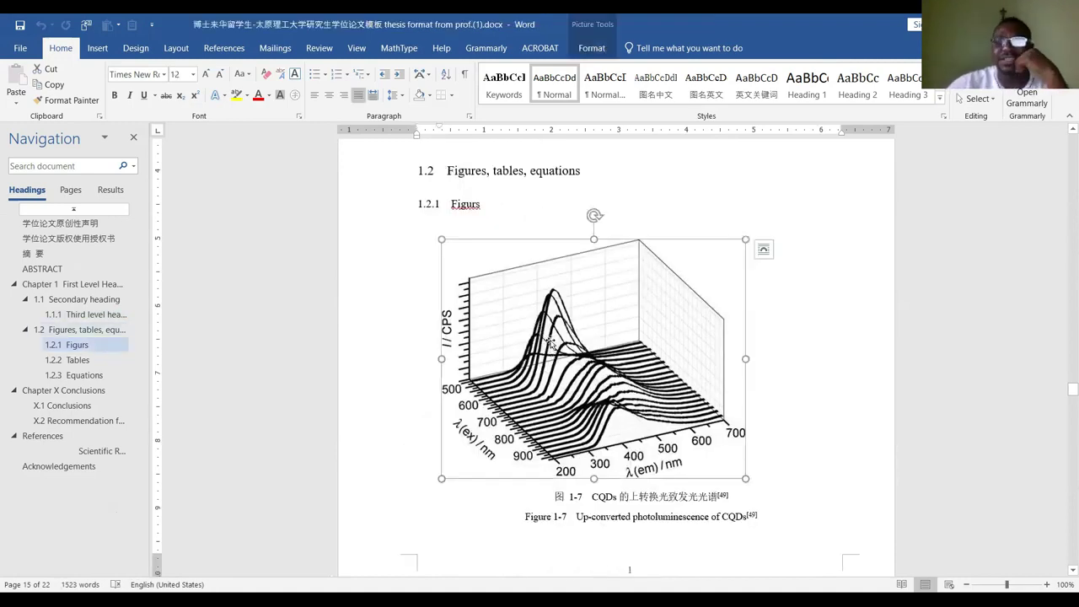
left_click(593, 48)
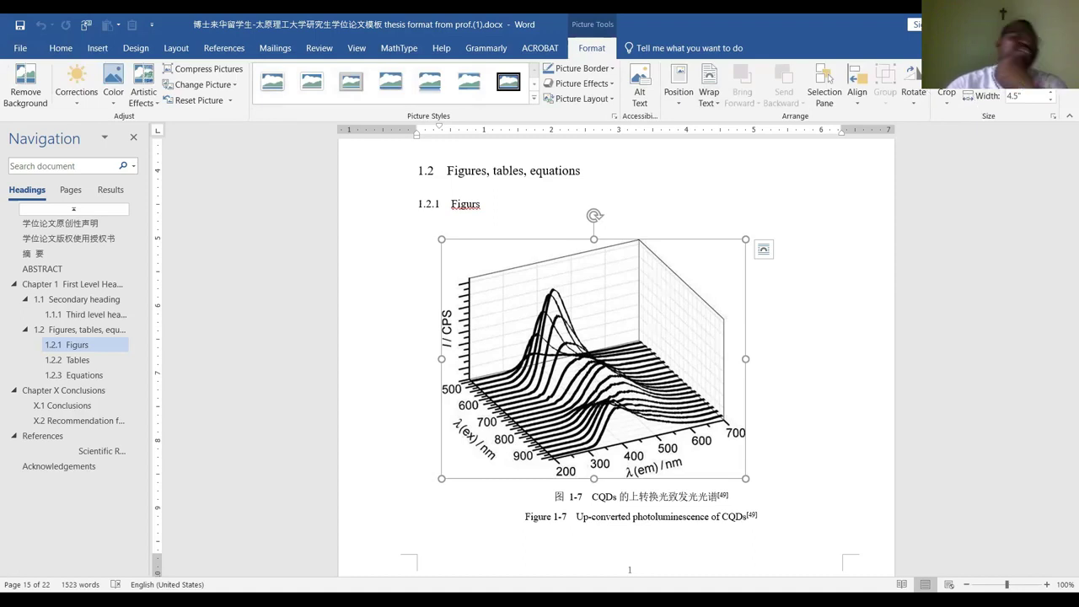
left_click(1010, 93)
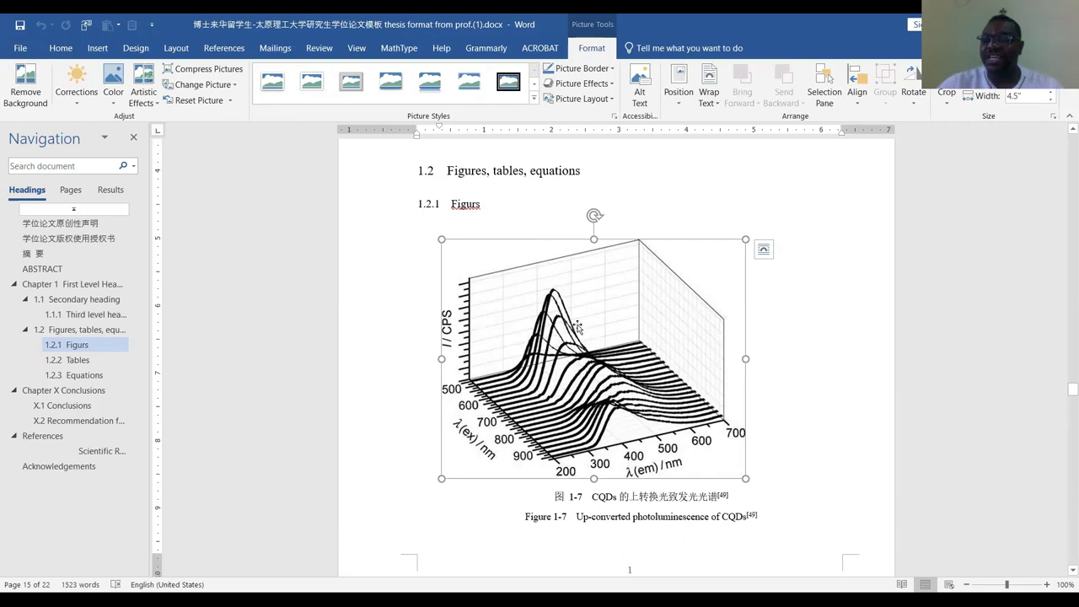
Examine the Chinese and English Figure 1-7 captions below the template's sample figure, including their font, size and alignment
scroll(578, 330, "down", 3)
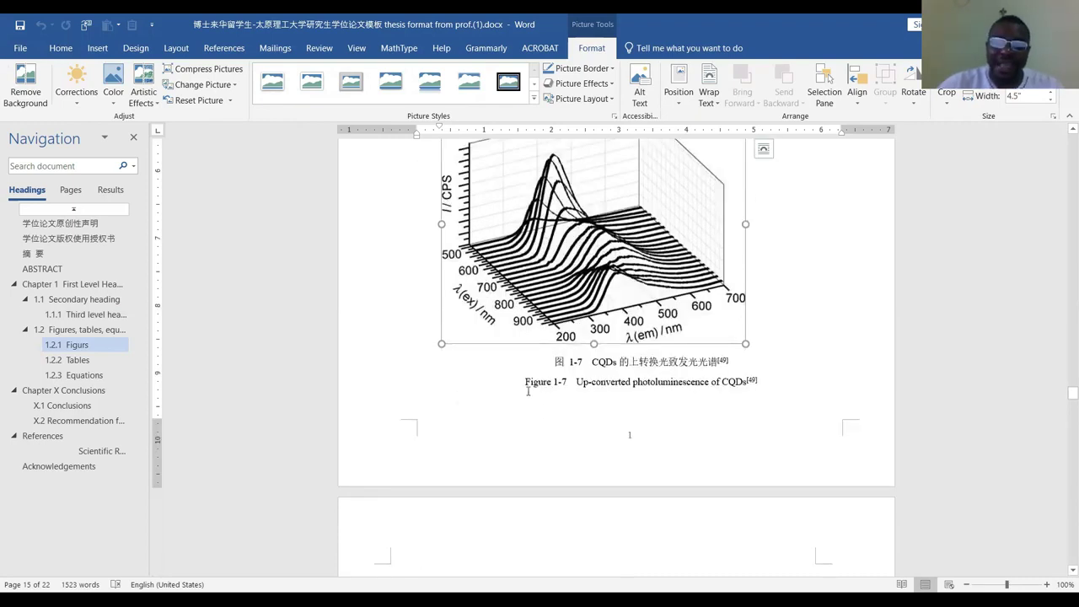
left_click(528, 390)
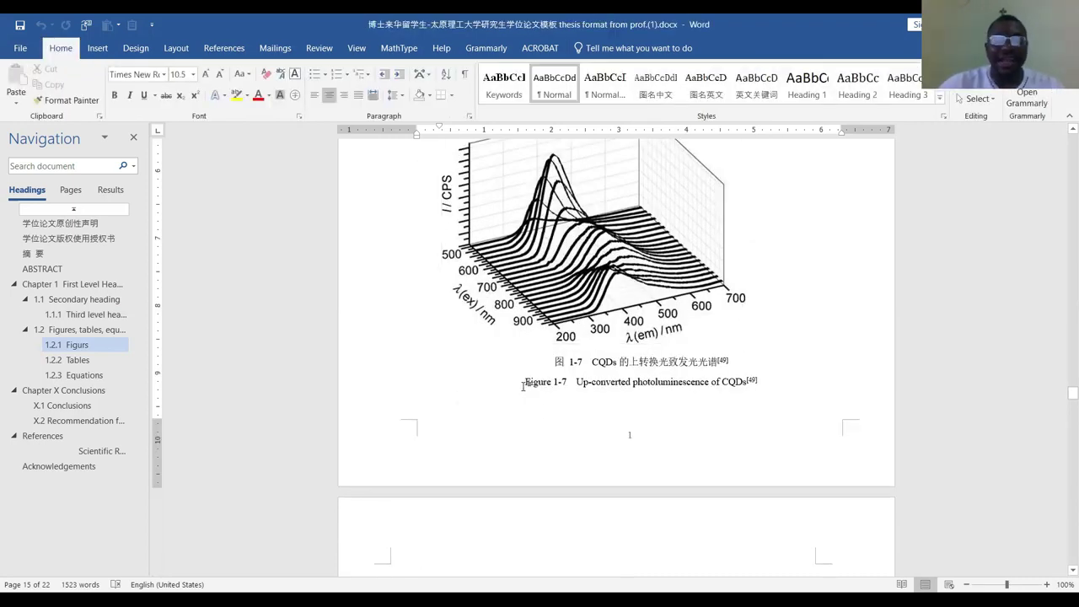
right_click(524, 388)
left_click(460, 399)
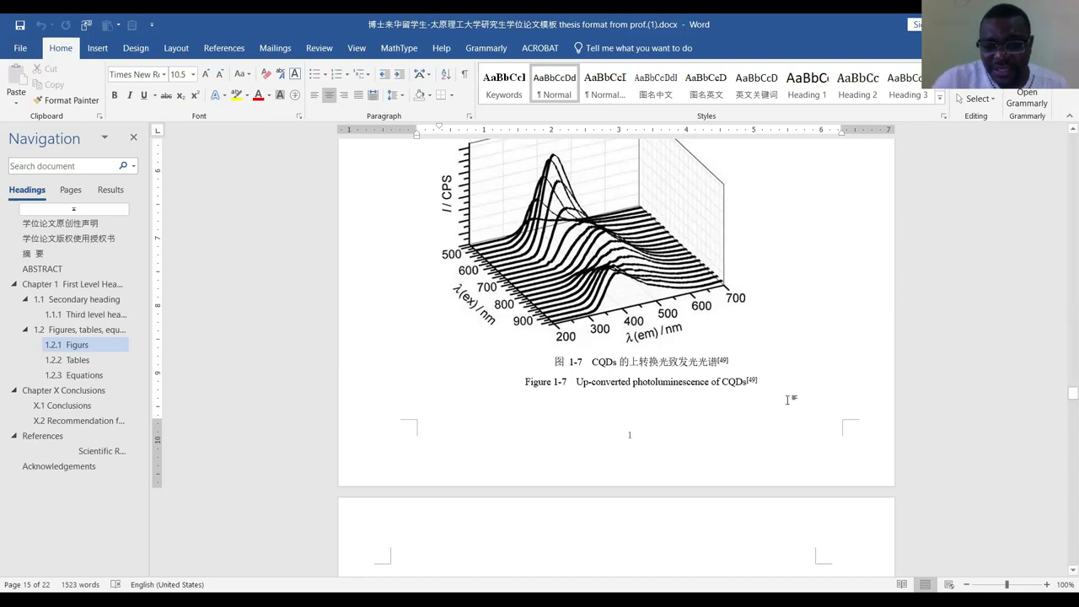
left_click_drag(506, 393, 773, 395)
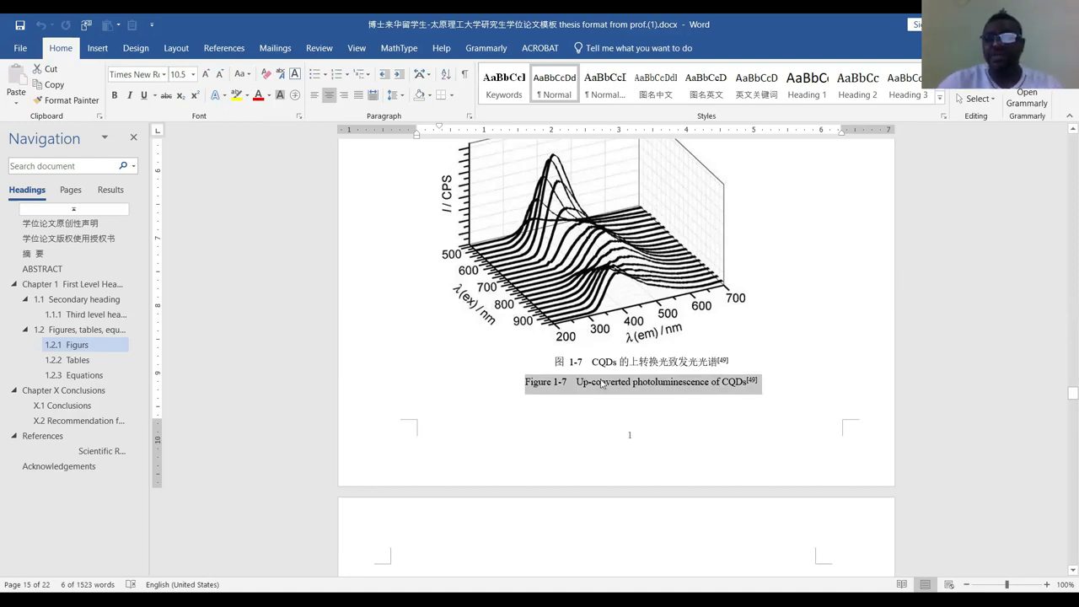
left_click(547, 362)
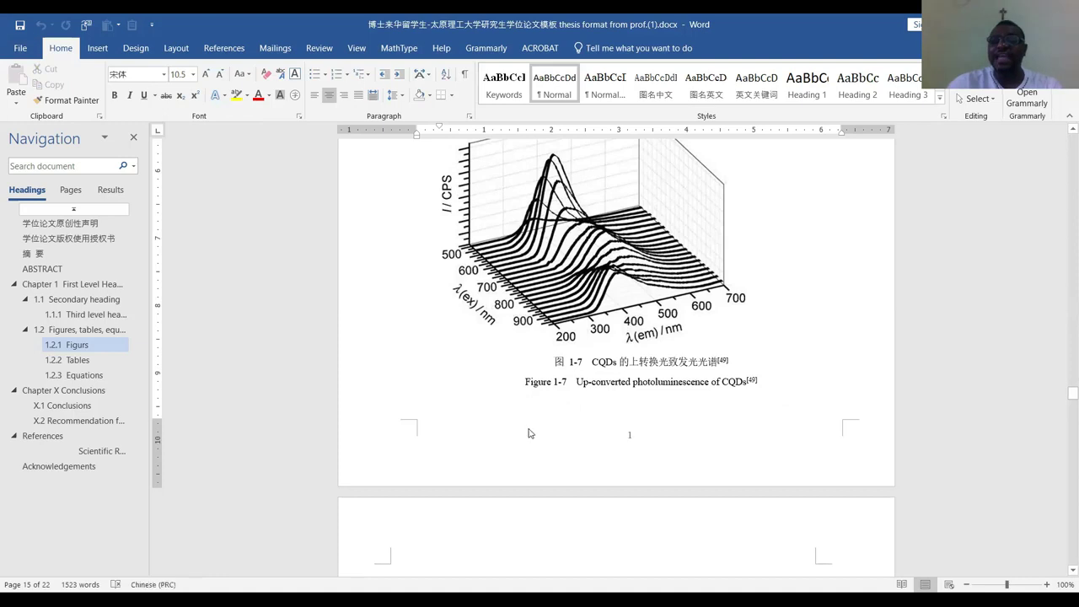
left_click(514, 382)
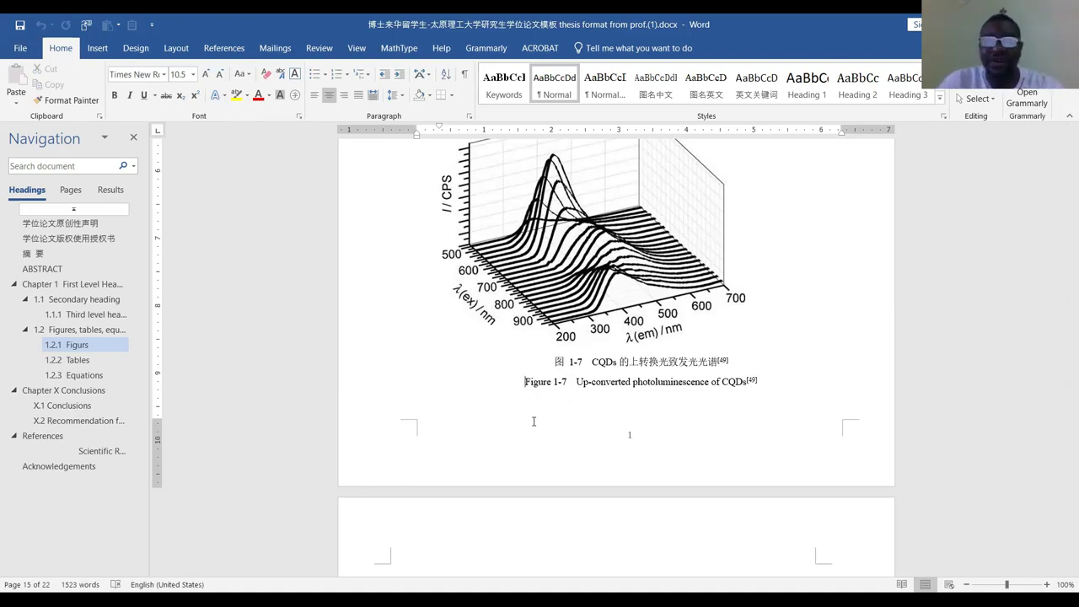
left_click_drag(515, 389, 762, 388)
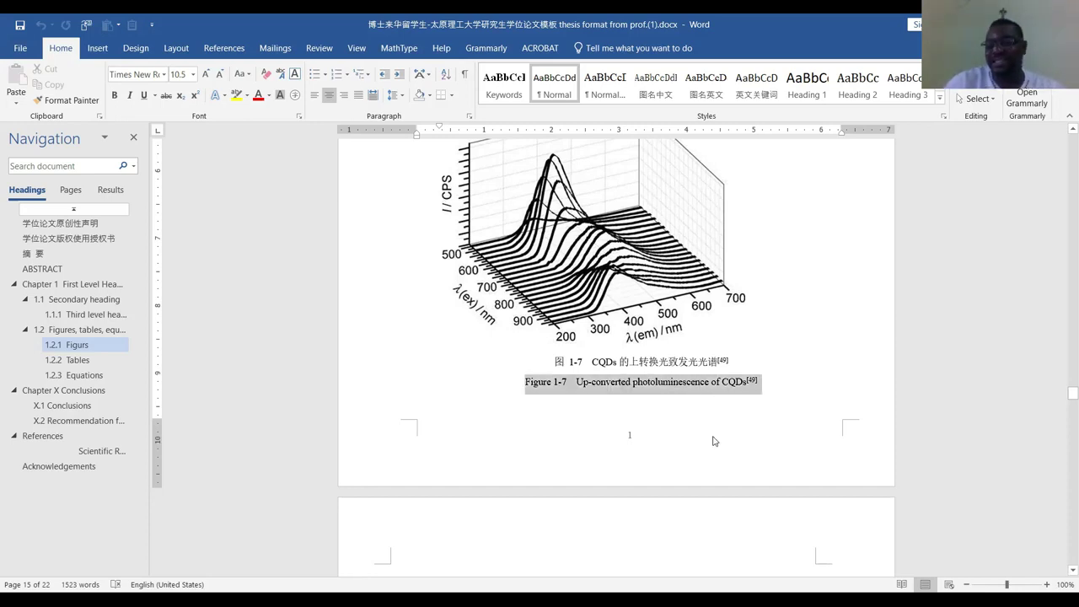
scroll(713, 441, "up", 1)
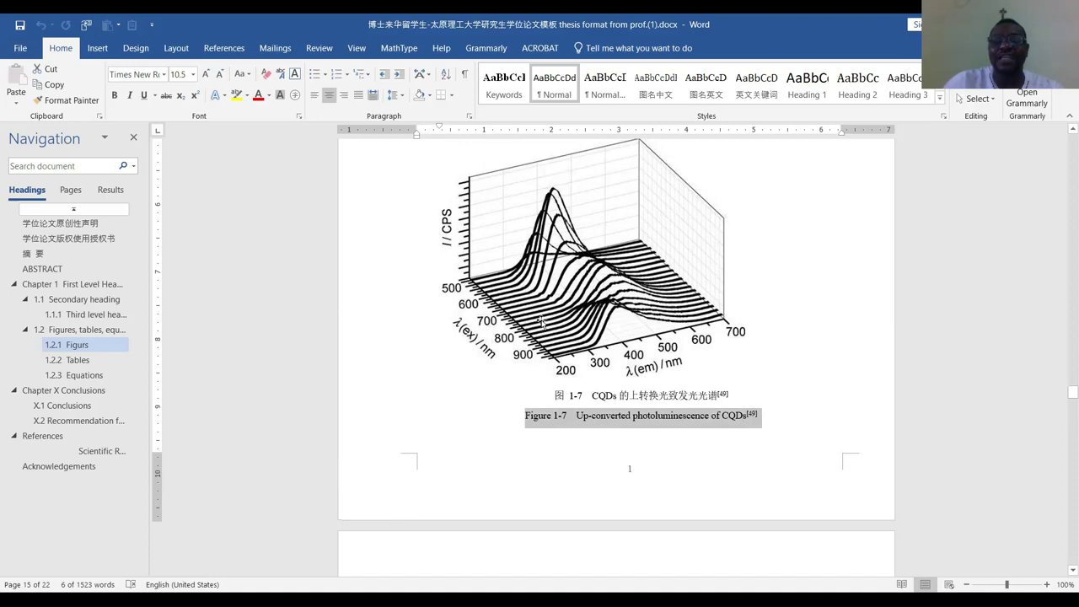
left_click(628, 185)
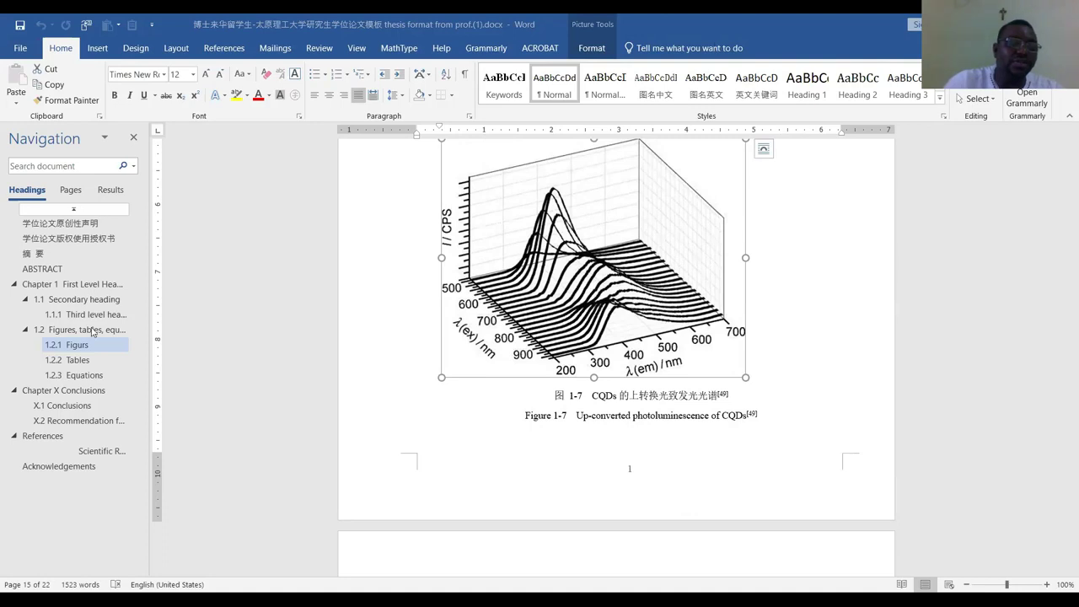
Return to sectoral Paper1.docx and go to the Greenhouse Gases emissions Trend chart in Chapter 1 Introduction
key("alt+Tab")
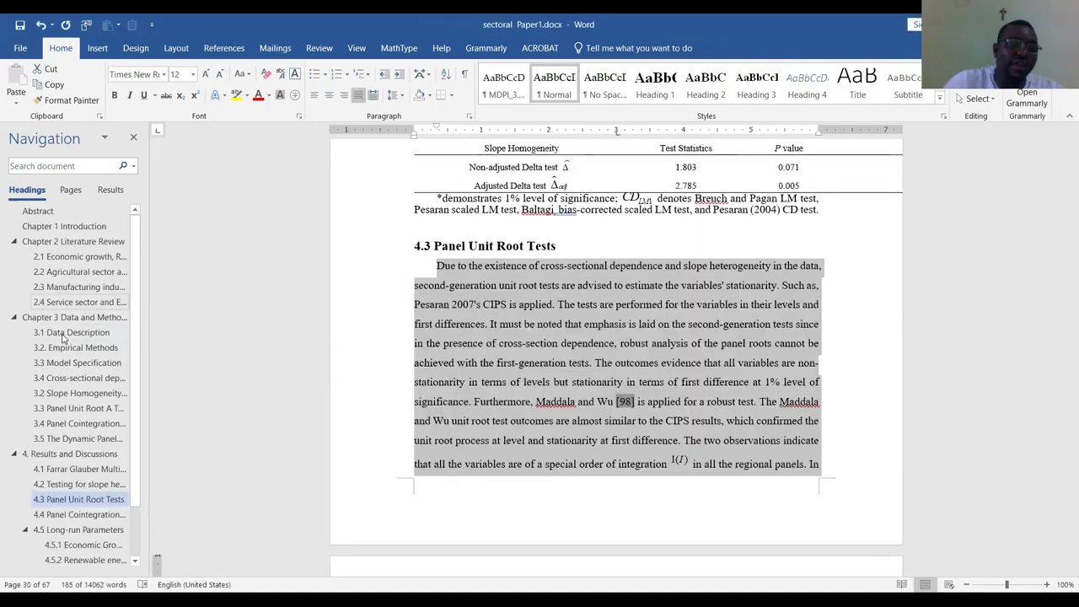
left_click(80, 228)
scroll(479, 319, "down", 15)
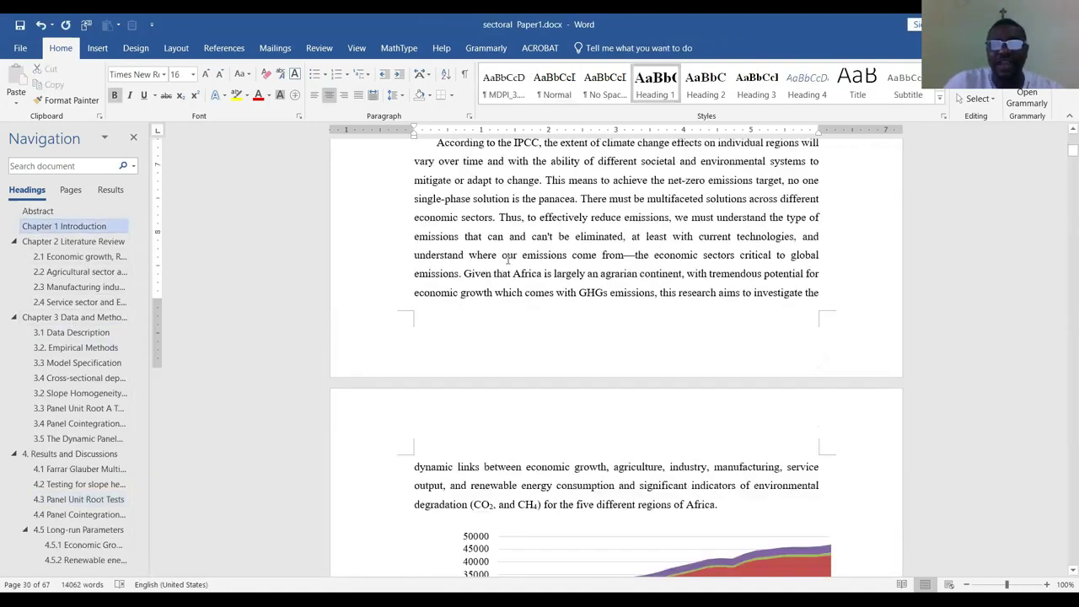
scroll(536, 261, "up", 4)
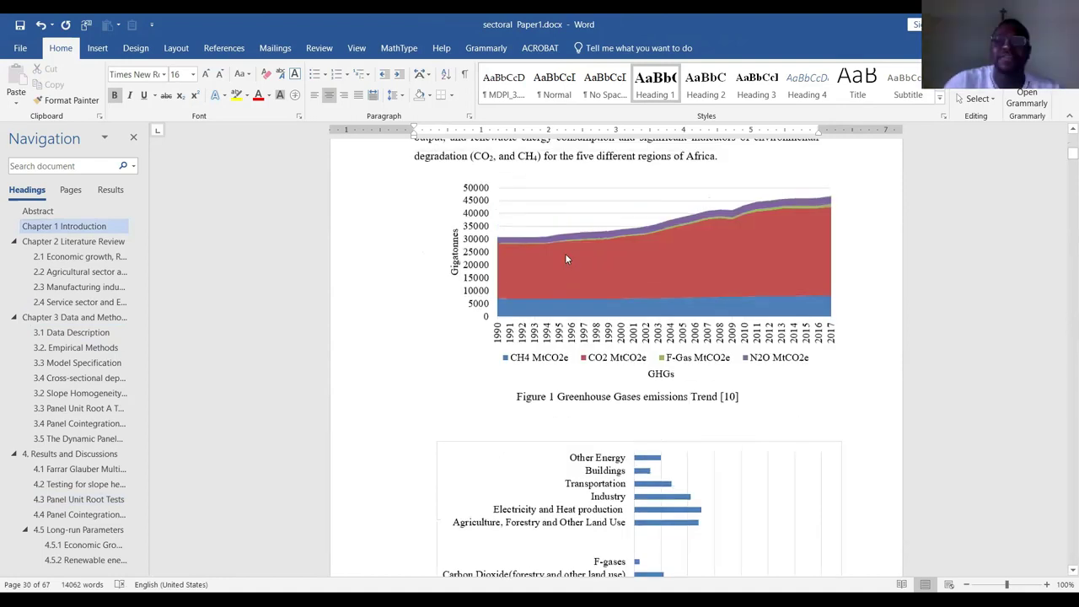
Increase the height of the whole Figure 1 Greenhouse Gases emissions Trend chart and set its width to 6.5"
left_click(598, 206)
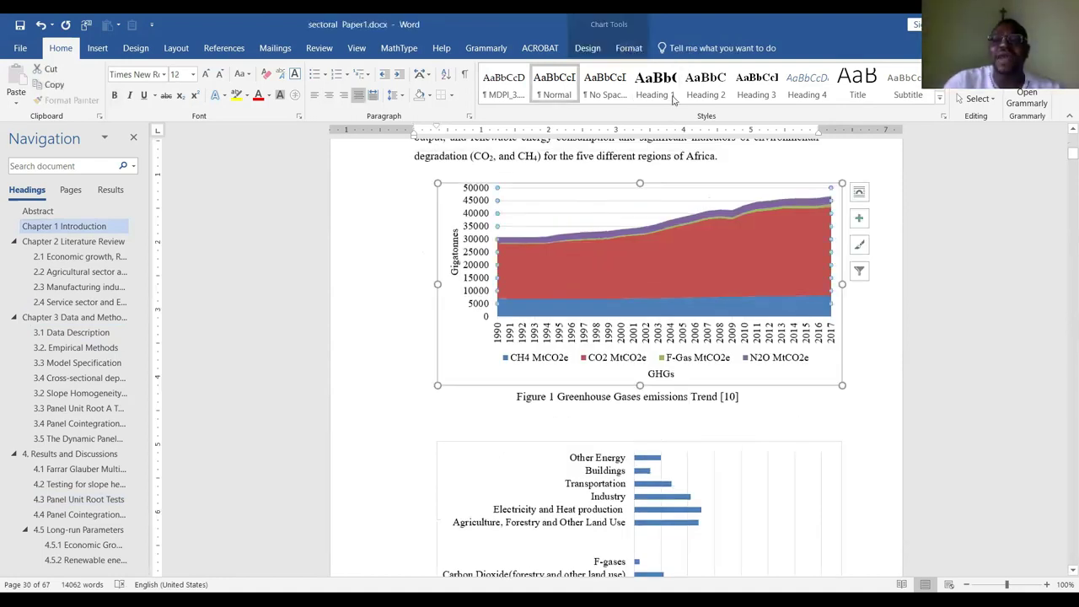
left_click(629, 49)
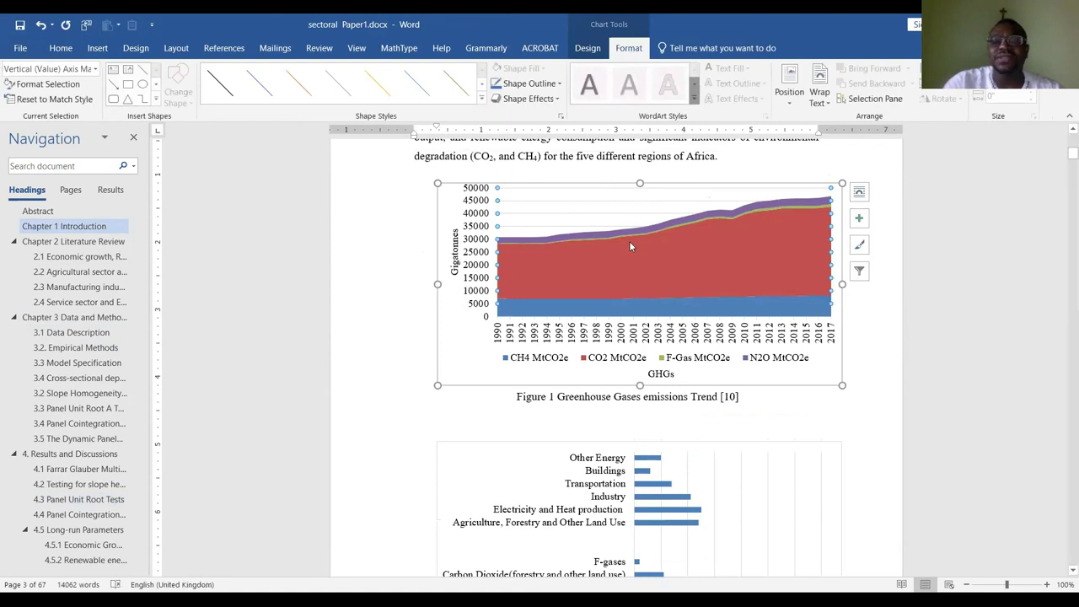
left_click(448, 205)
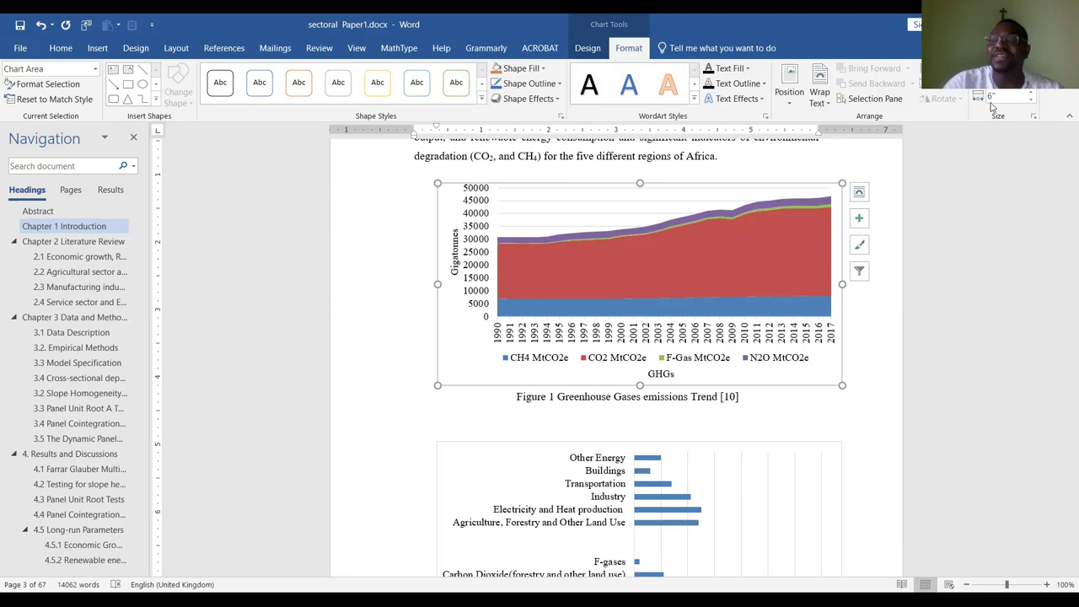
left_click(1030, 78)
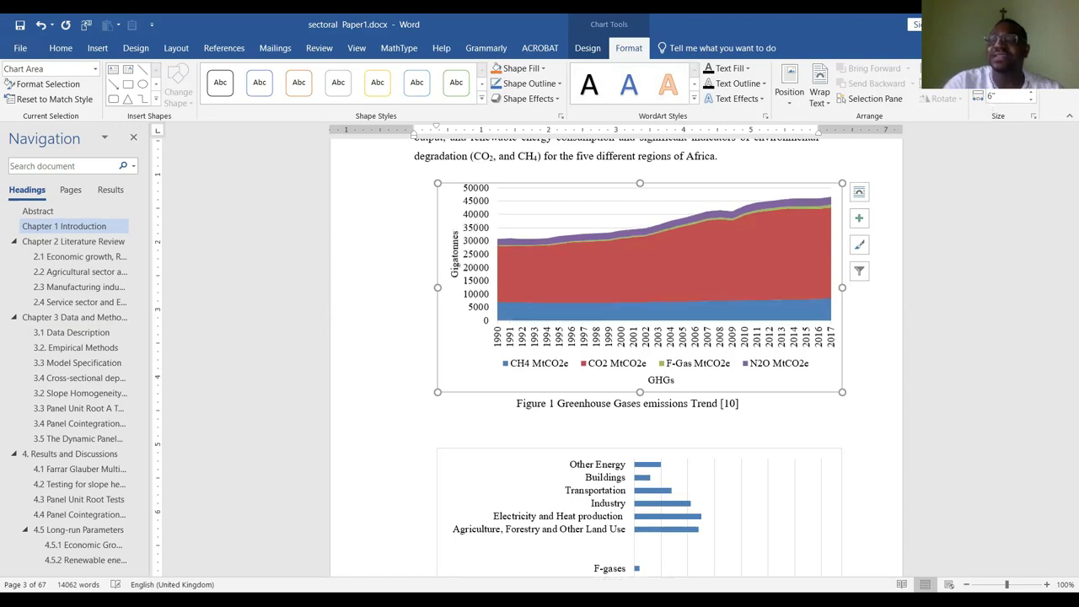
left_click(1030, 76)
left_click(1030, 77)
left_click(1030, 77)
left_click(1030, 77)
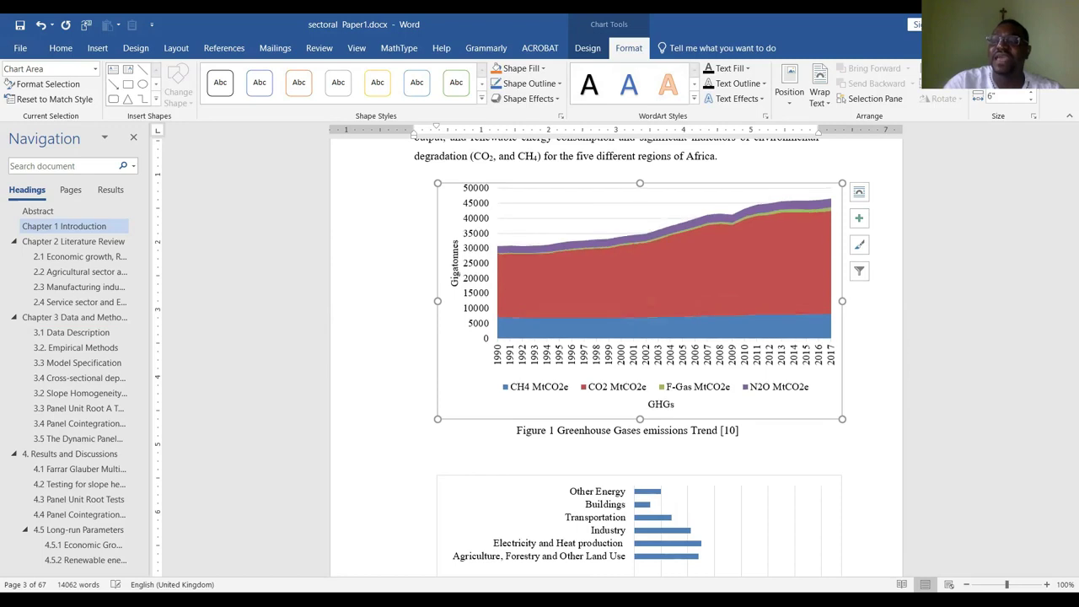
left_click(1030, 99)
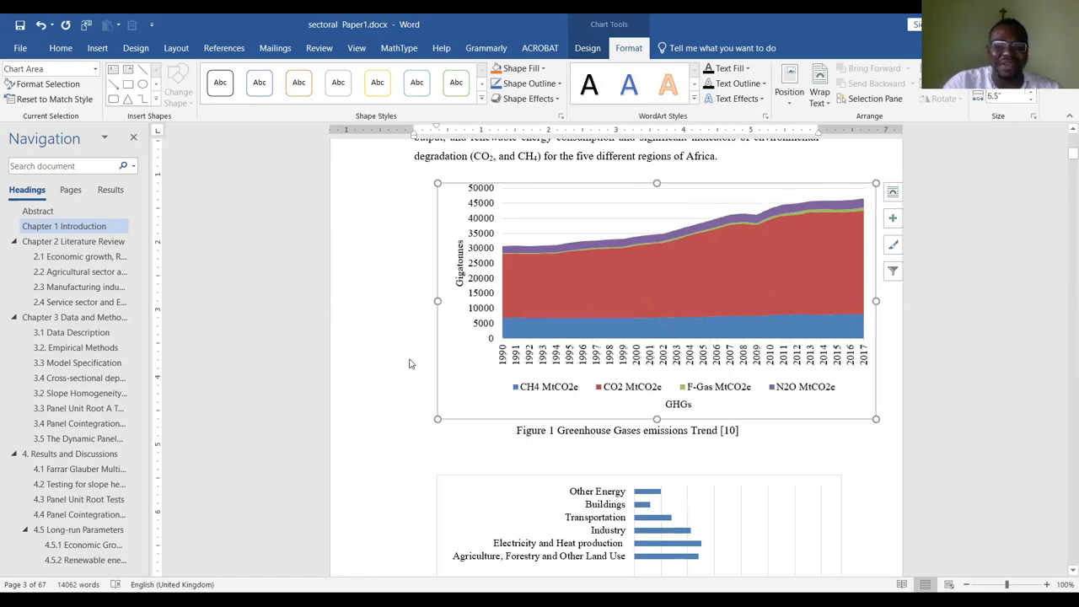
Remove the indent in front of the Figure 1 chart and centre the chart
left_click(430, 376)
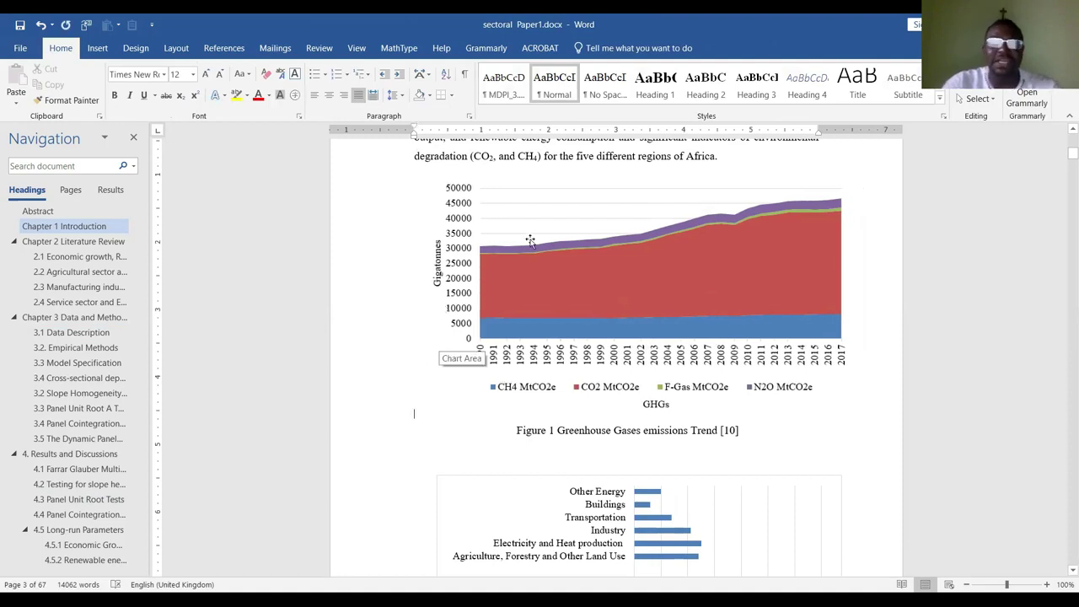
key("shift+Left")
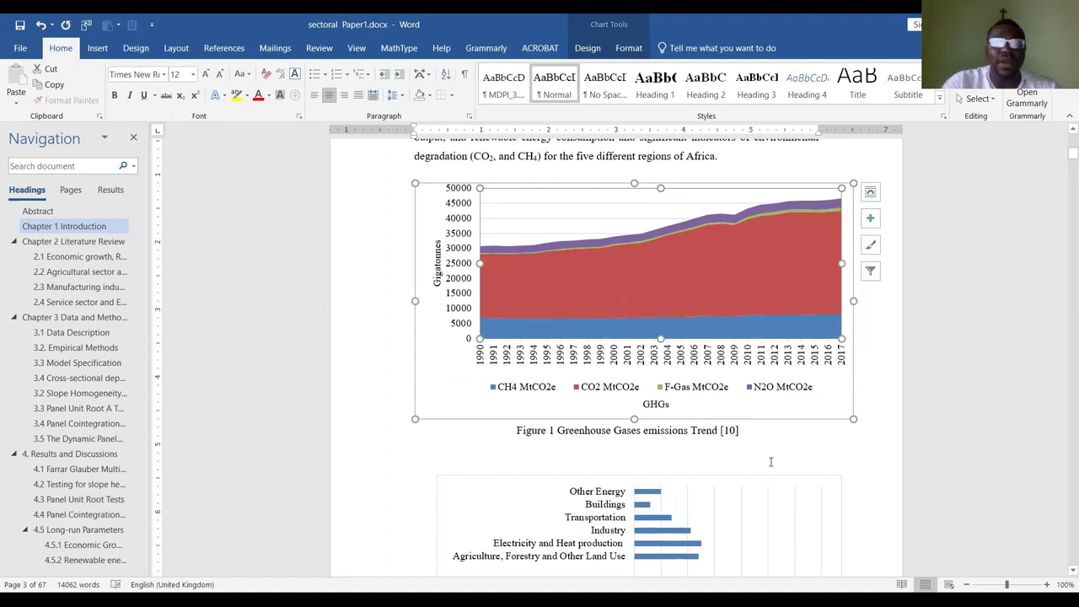
Increase the height of the Figure 2 chart of global GHG emissions by gas sources and sectors
left_click(796, 493)
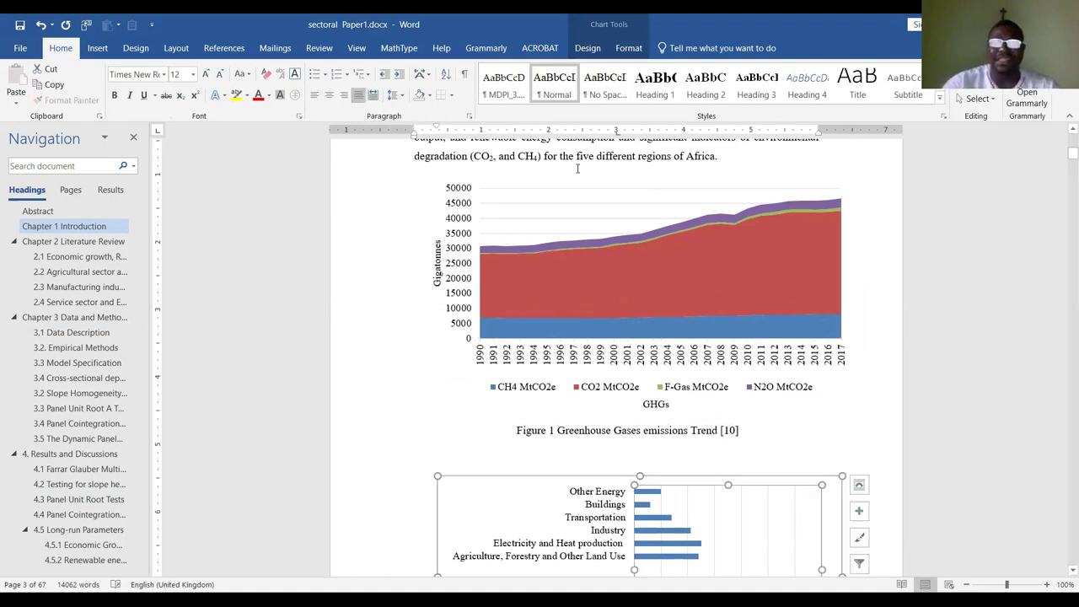
scroll(530, 528, "down", 4)
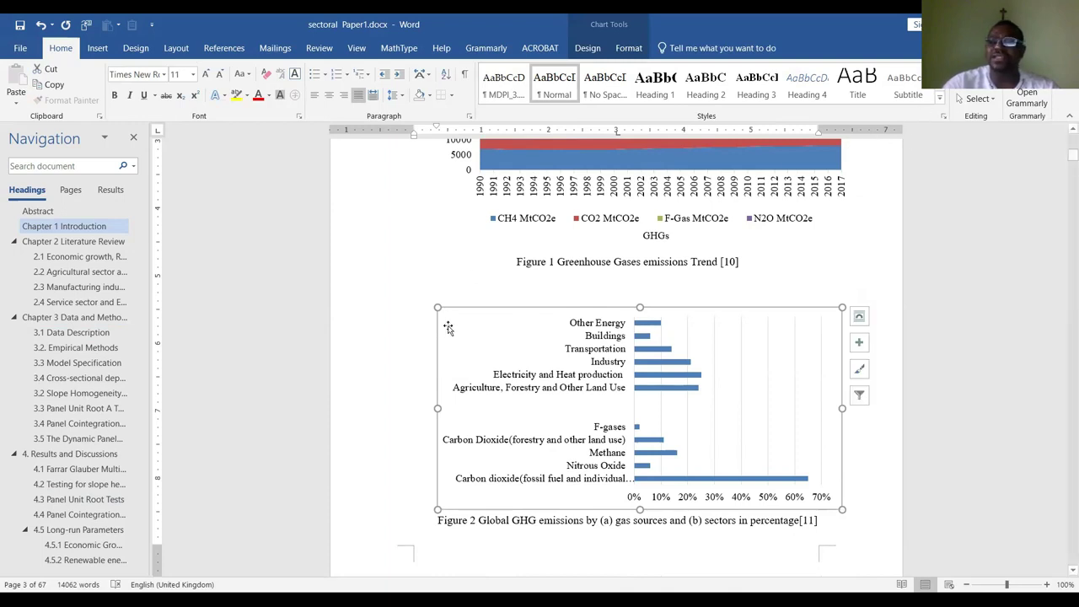
left_click(638, 43)
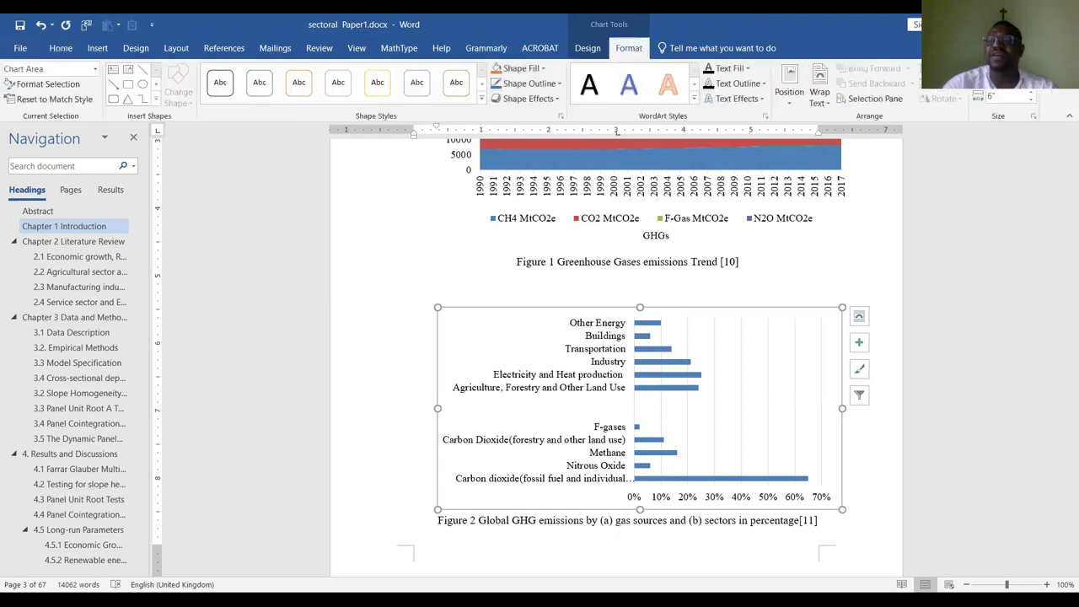
left_click(1032, 93)
left_click(1032, 92)
left_click(1032, 93)
left_click(1032, 92)
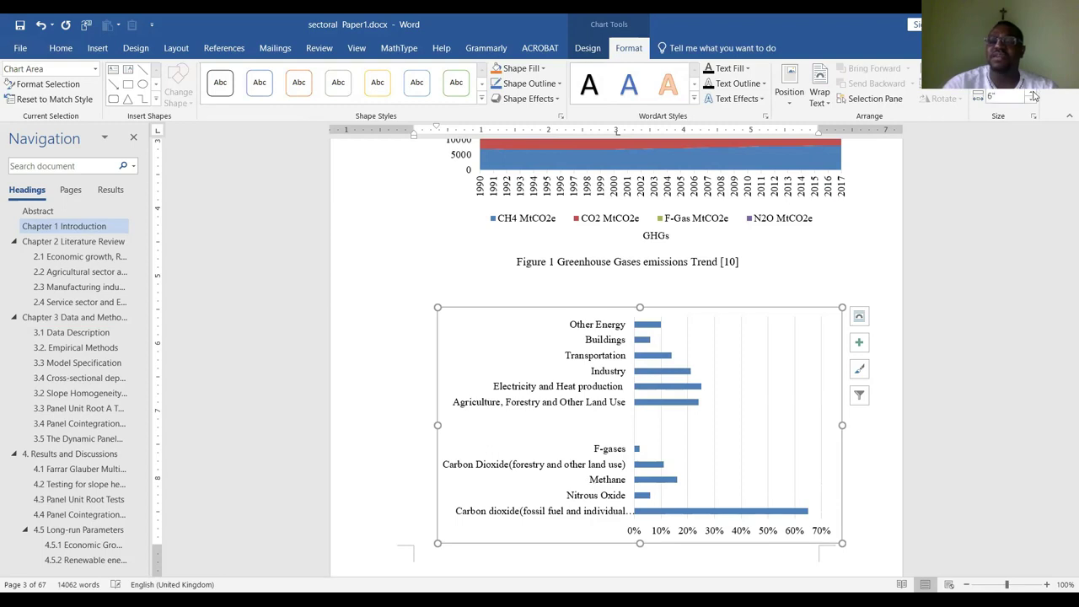
left_click(1033, 93)
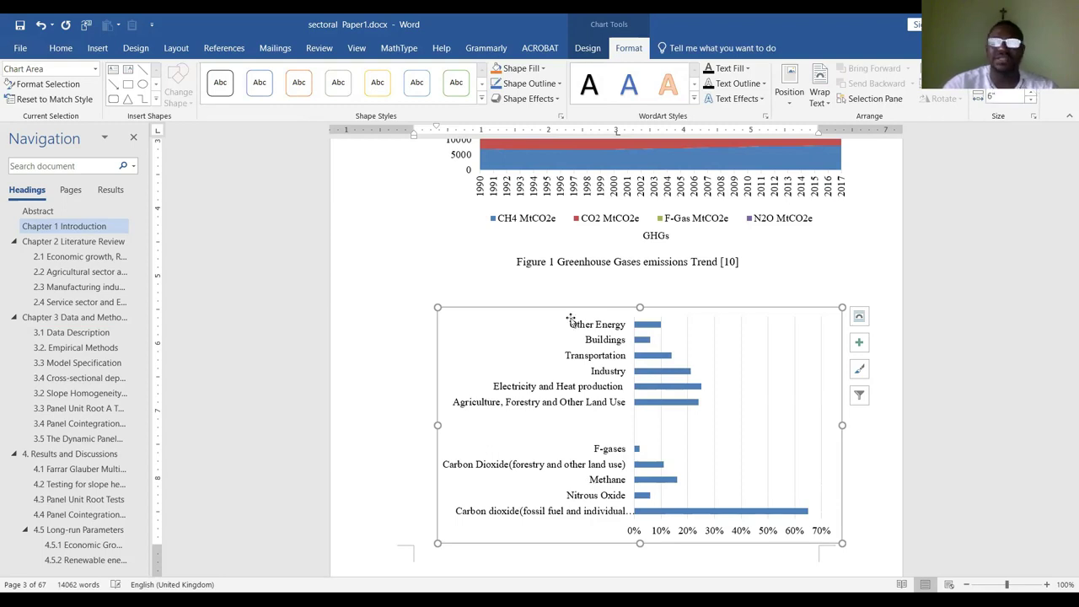
Delete the manual "Figure 1" label in front of the Greenhouse Gases emissions Trend caption and justify the caption line
scroll(765, 255, "up", 3)
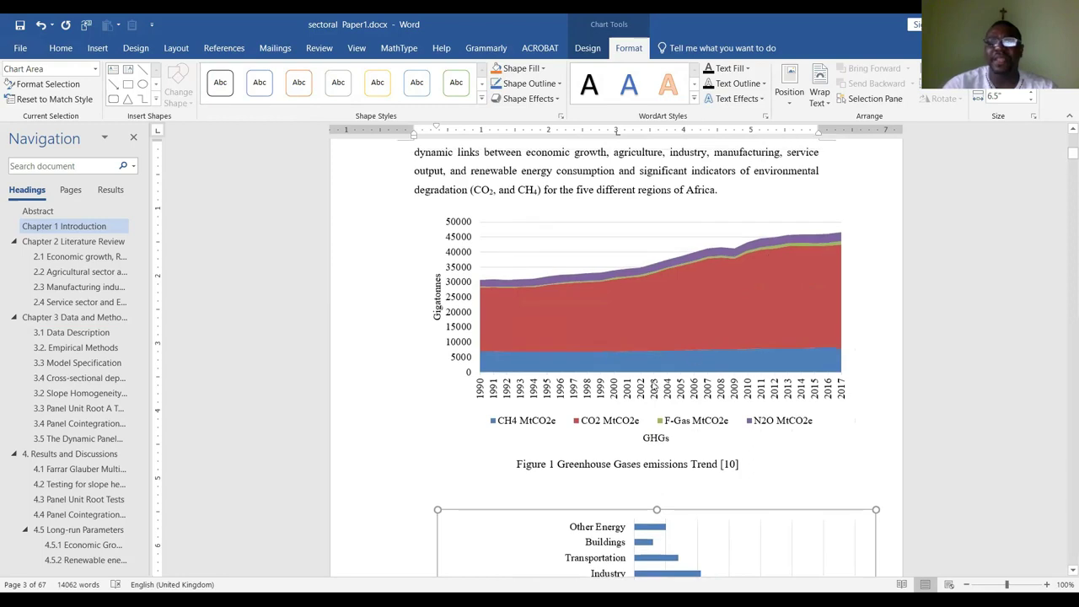
left_click(503, 475)
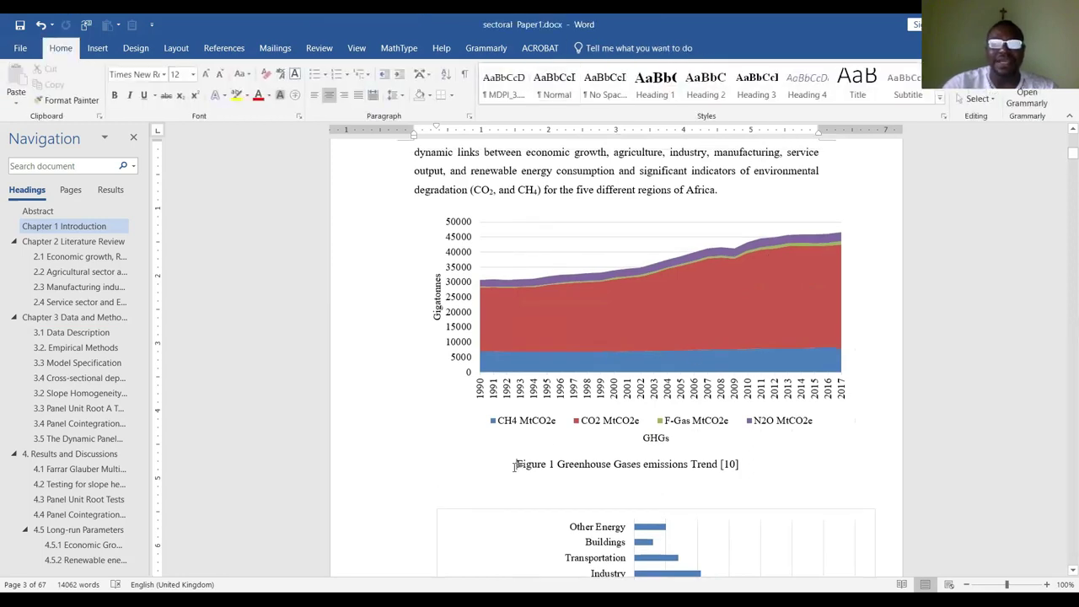
left_click_drag(516, 464, 737, 473)
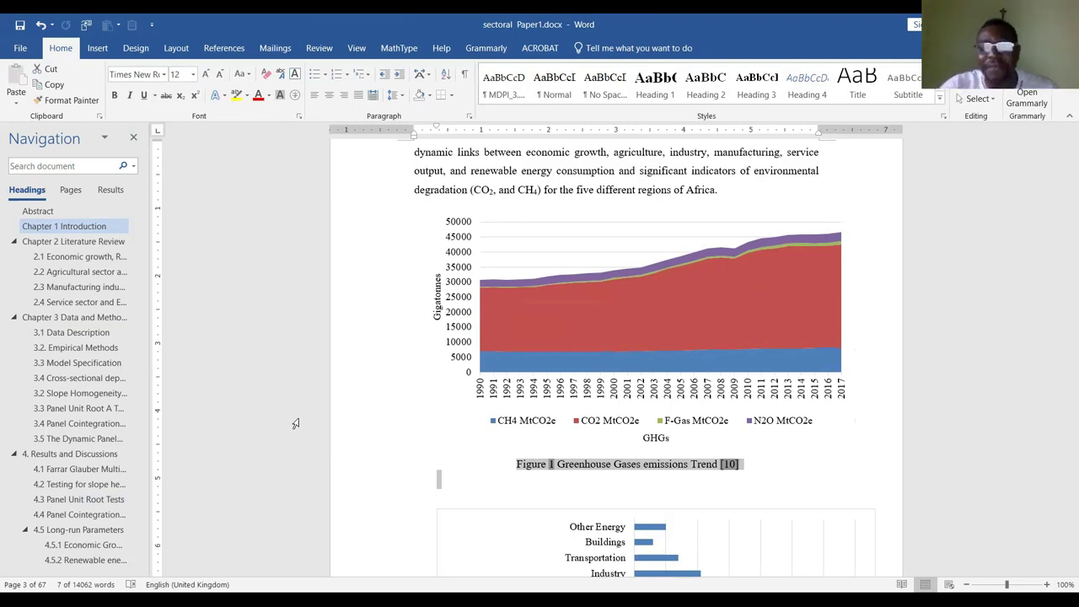
left_click(558, 466)
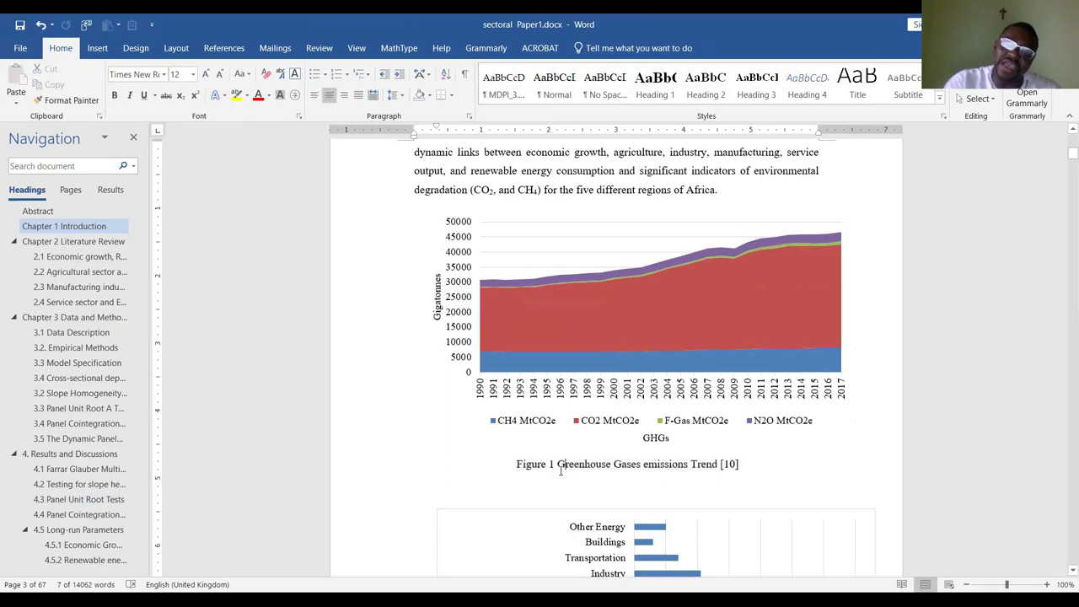
key("BackSpace")
key("BackSpace")
key("BackSpace")
key("BackSpace")
key("BackSpace")
key("BackSpace")
key("BackSpace")
key("BackSpace")
key("BackSpace")
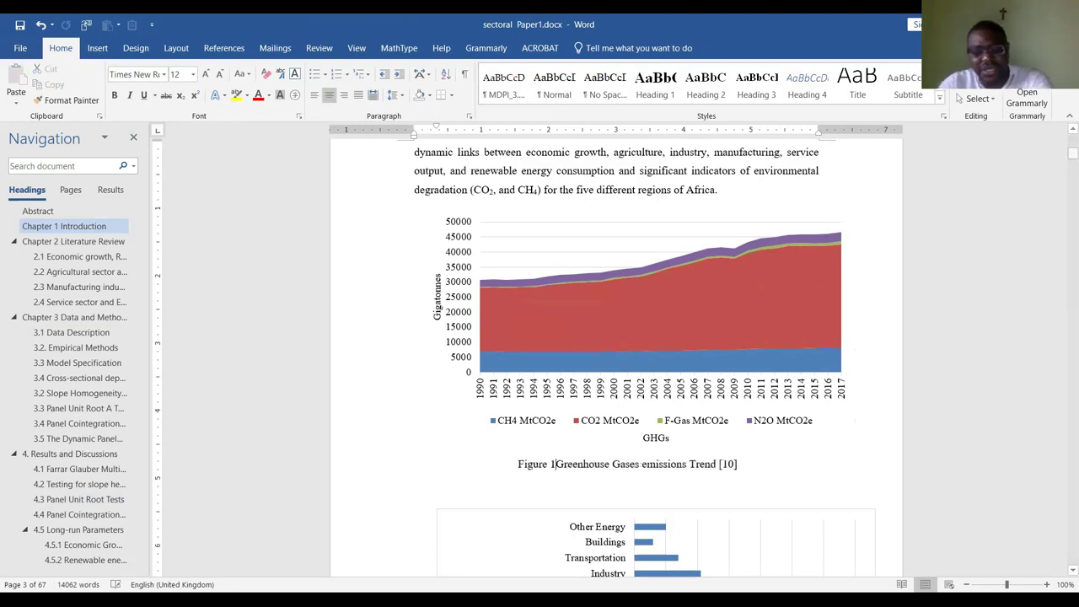
key("ctrl+j")
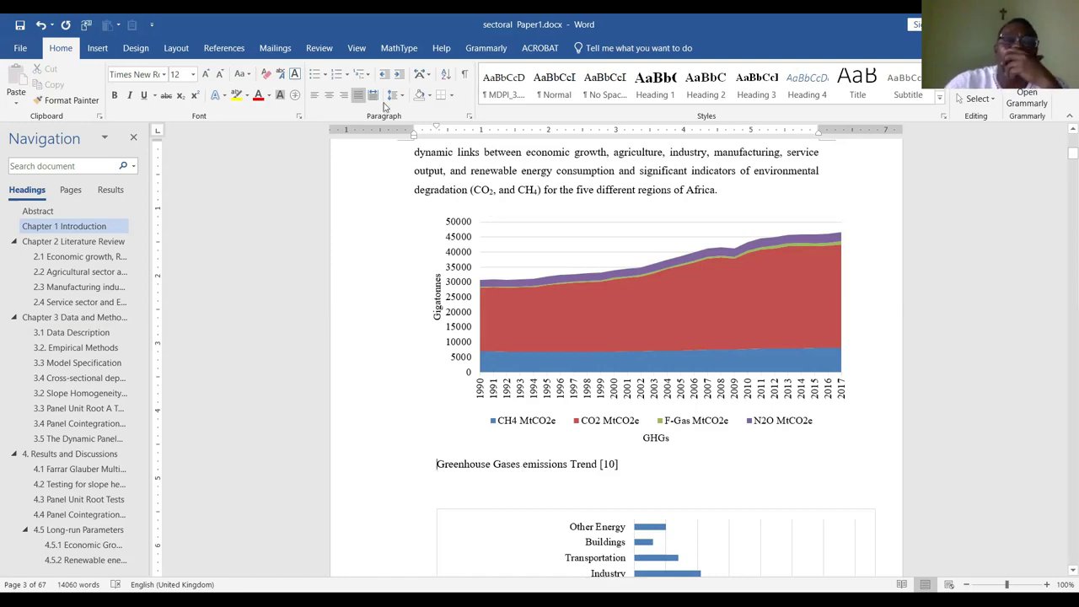
left_click(223, 49)
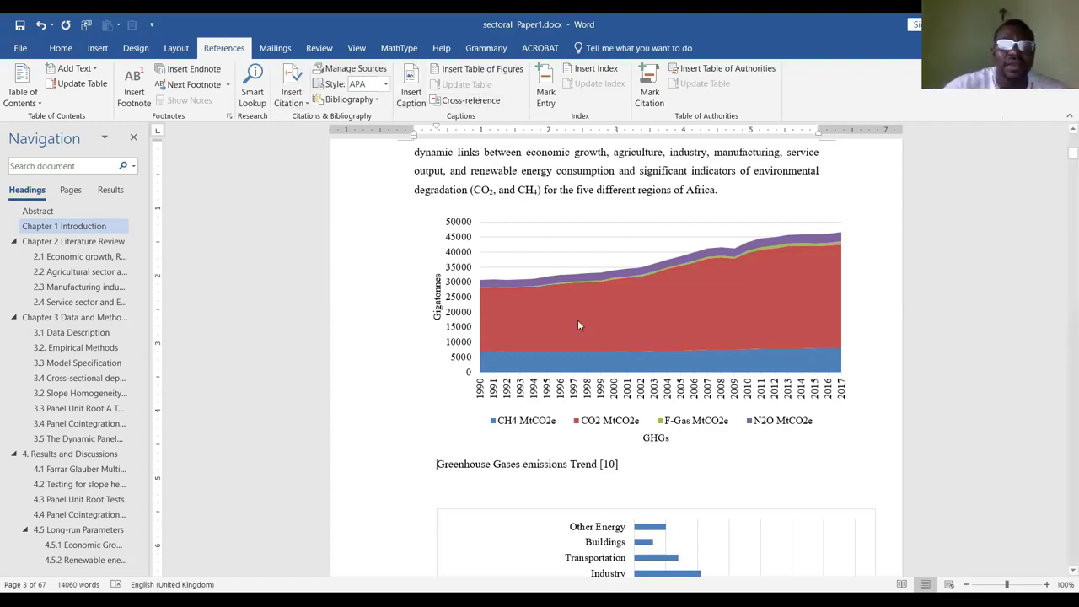
left_click(412, 92)
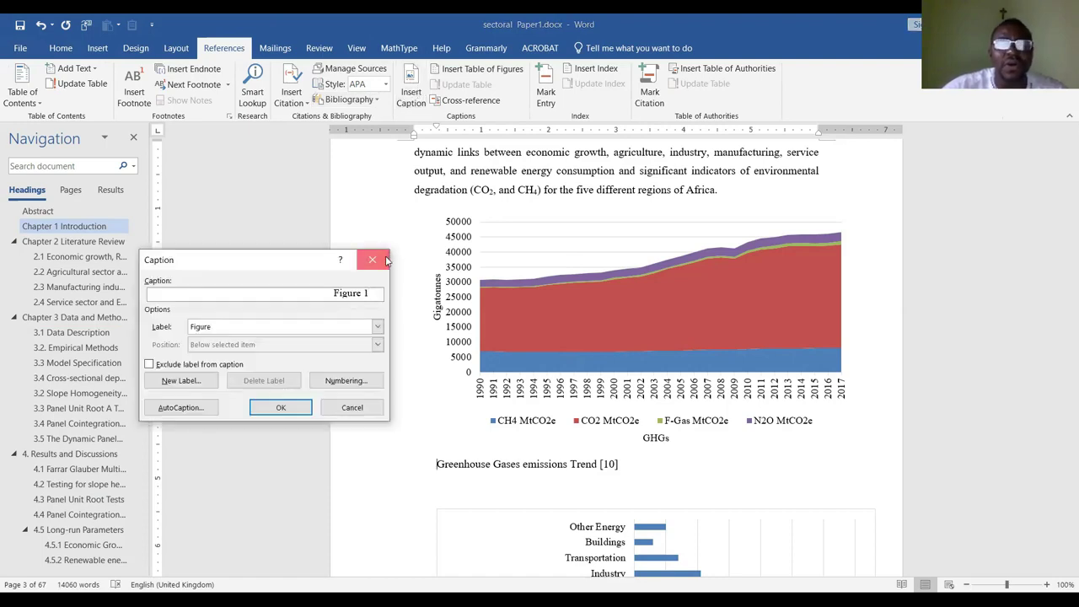
left_click(373, 260)
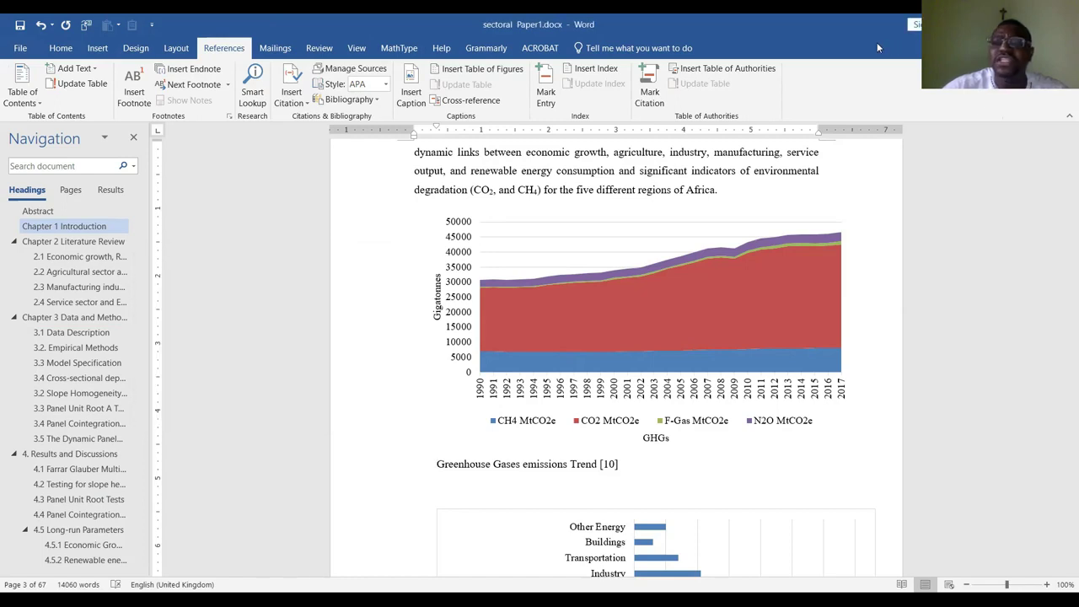
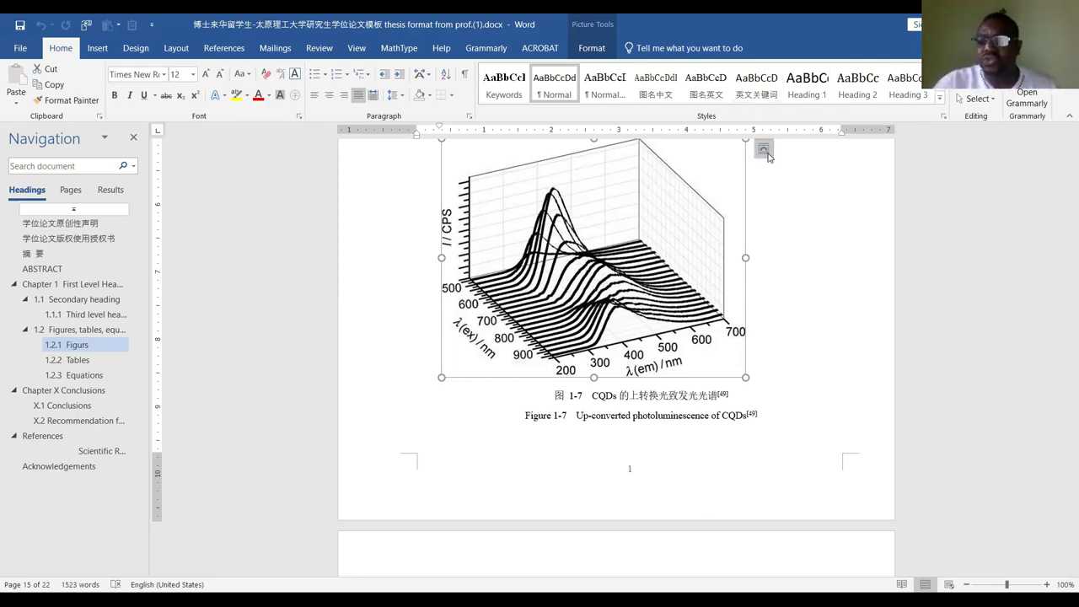
Examine the font and numbering format of the English Figure 1-7 caption in the thesis template and return to sectoral Paper1.docx
left_click_drag(547, 419, 769, 422)
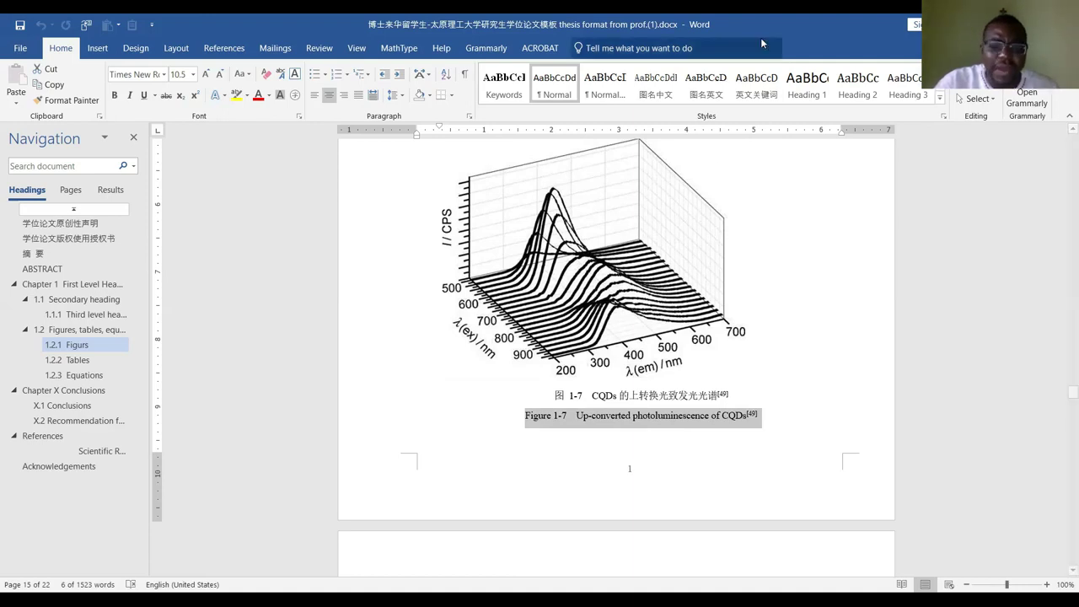
key("Right")
key("alt+Tab")
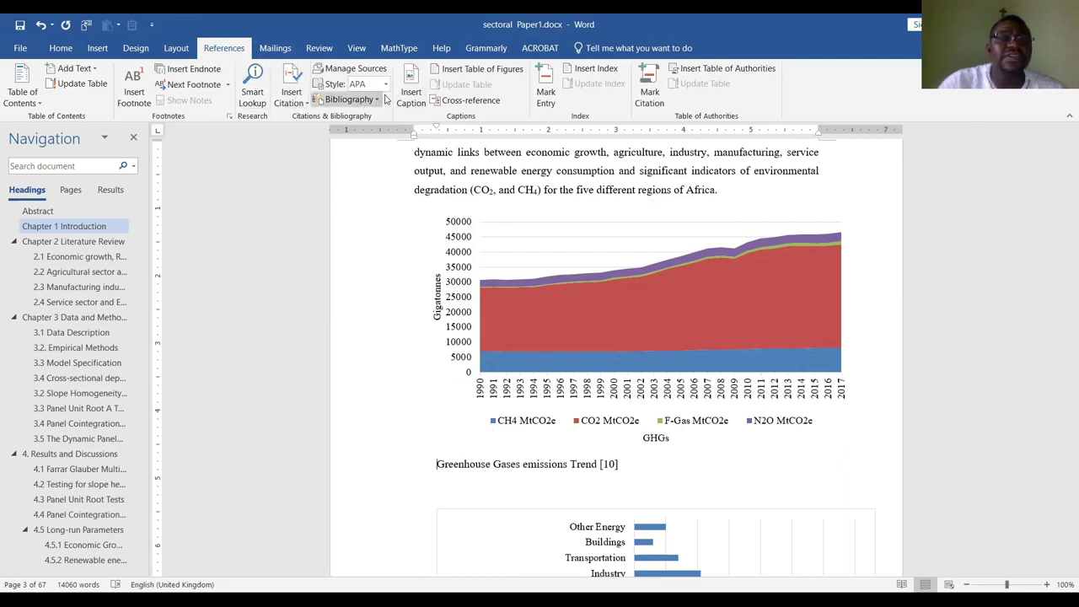
Create the caption label "Figure 1-" and insert the numbered caption in front of "Greenhouse Gases emissions Trend"
left_click(413, 95)
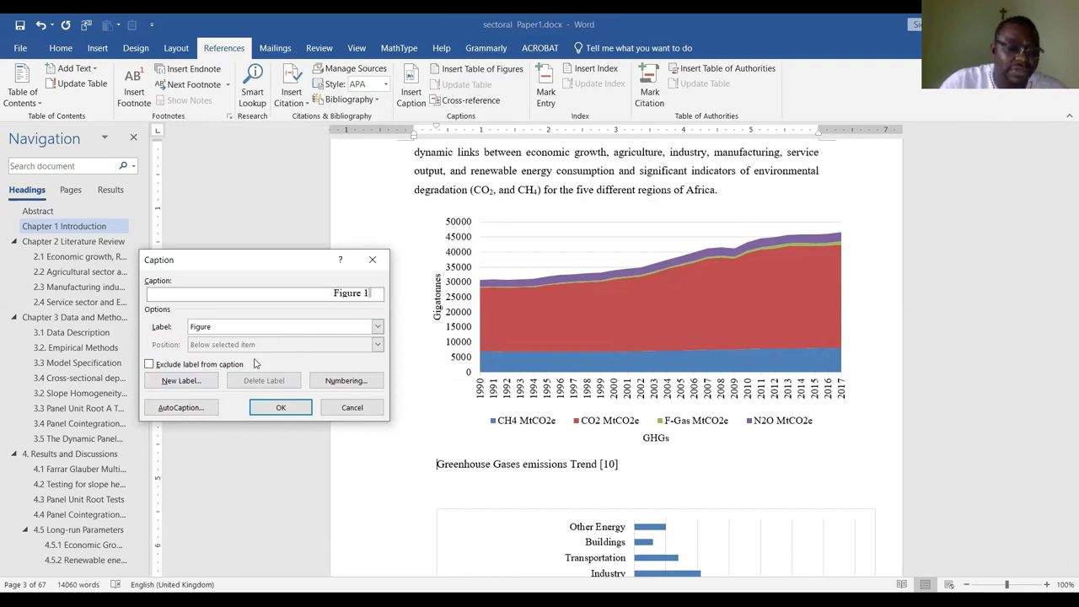
left_click(193, 384)
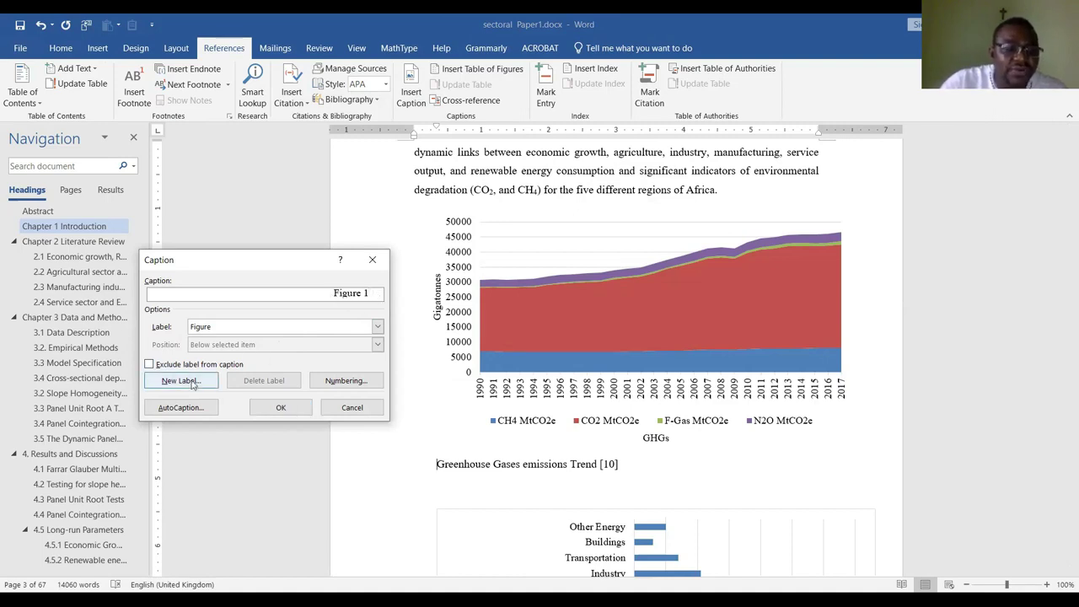
type("Figure 1-")
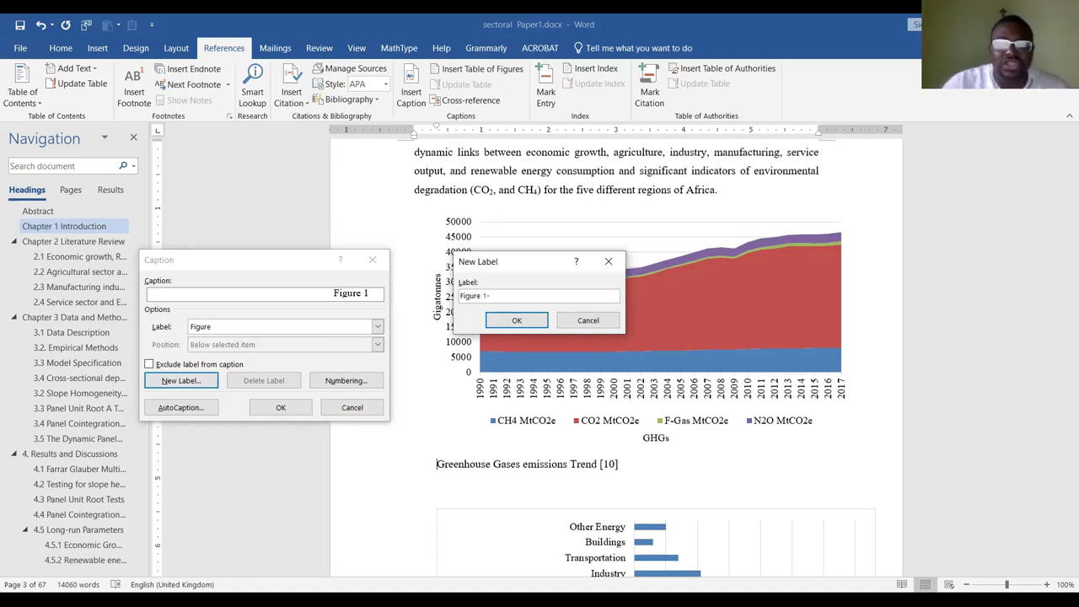
left_click(518, 321)
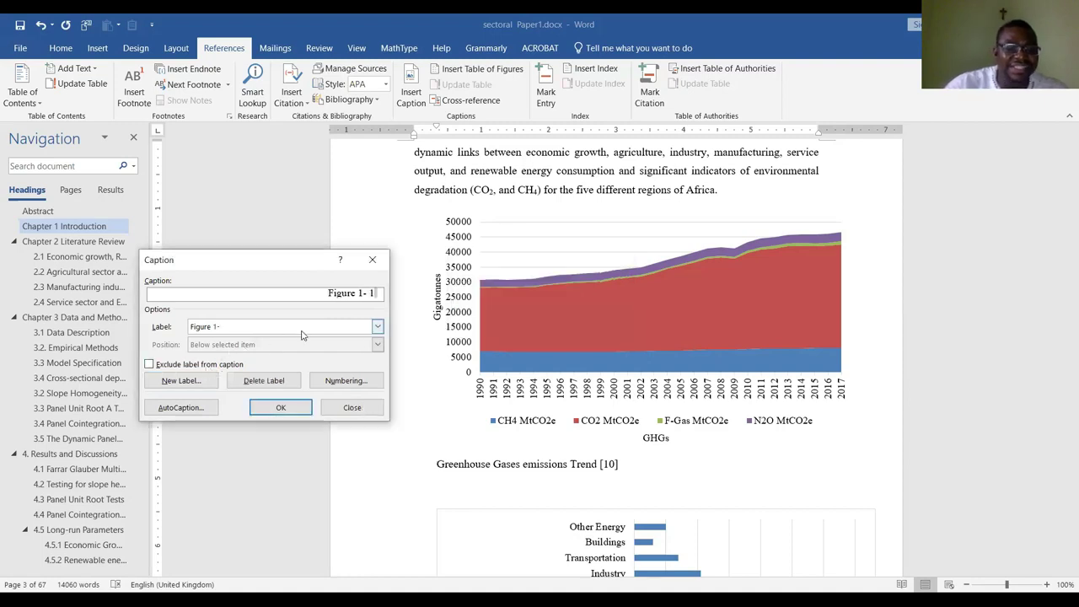
left_click(281, 407)
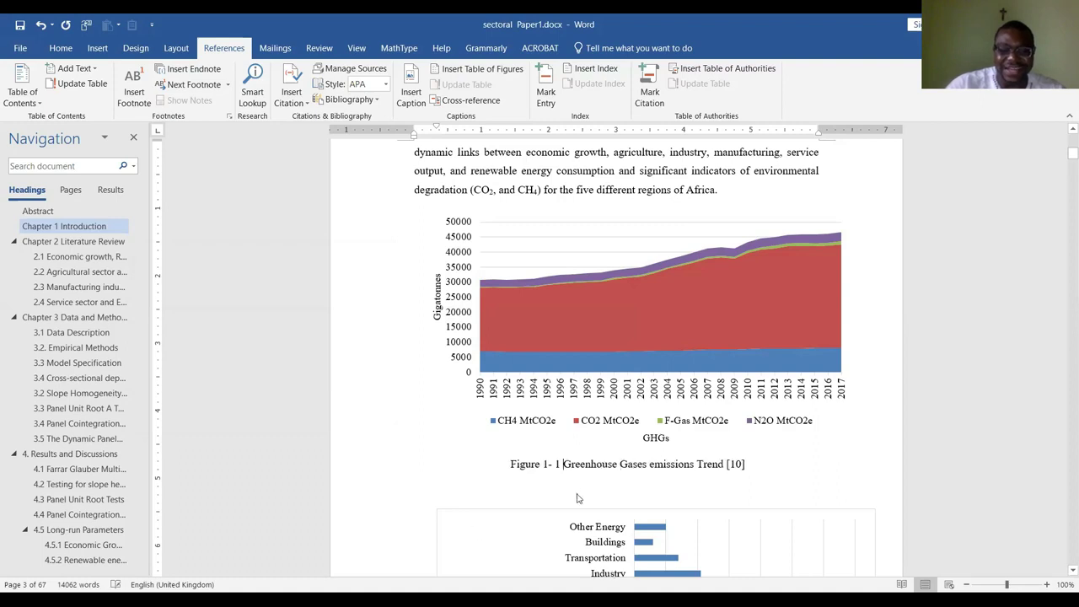
Replace the manual "Figure 2" label in front of the Global GHG emissions caption with an inserted caption using the "Figure 1-" label
scroll(578, 498, "down", 7)
scroll(559, 500, "down", 3)
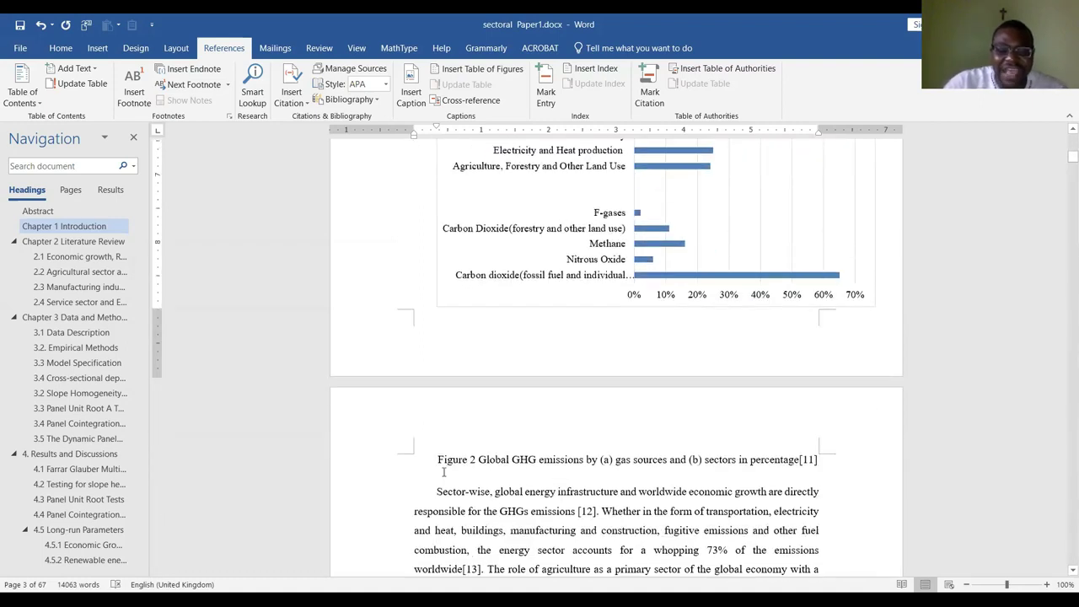
left_click(475, 462)
key("BackSpace")
key("BackSpace")
key("BackSpace")
key("BackSpace")
key("BackSpace")
key("BackSpace")
key("BackSpace")
key("BackSpace")
key("BackSpace")
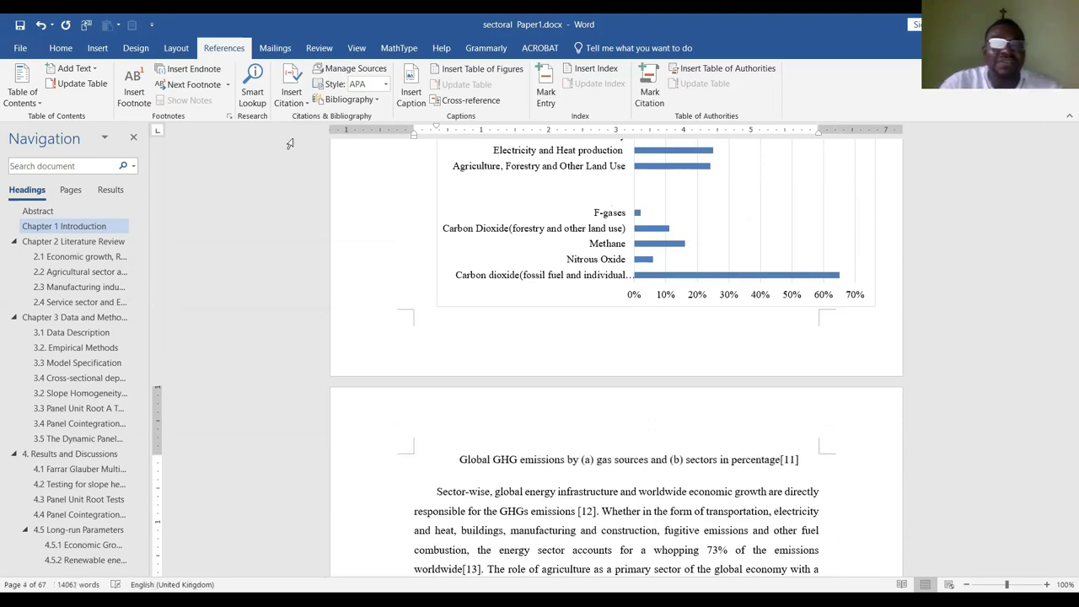
left_click(413, 94)
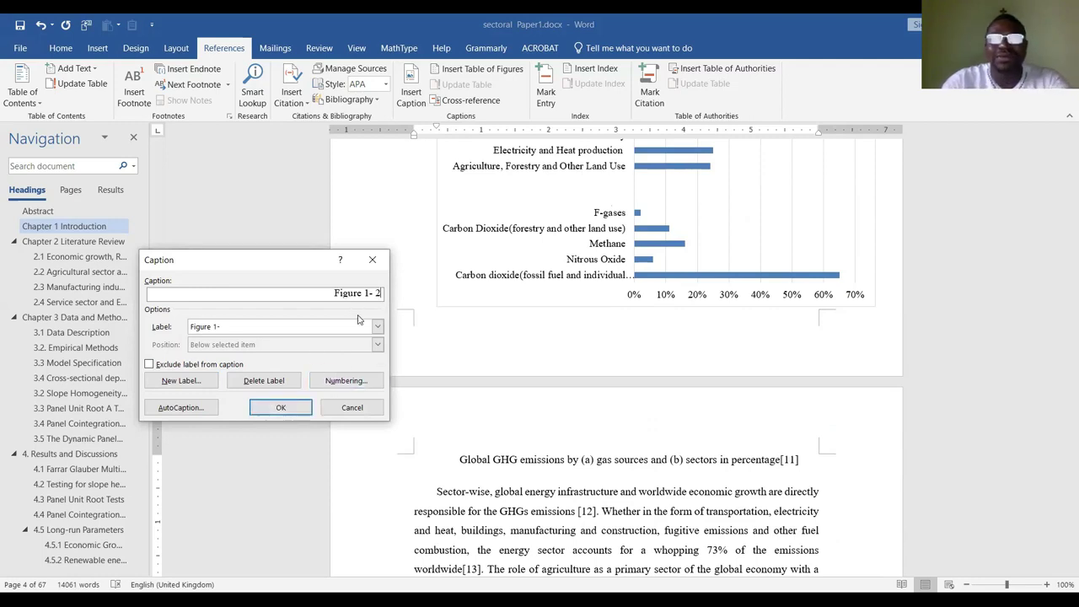
left_click(281, 408)
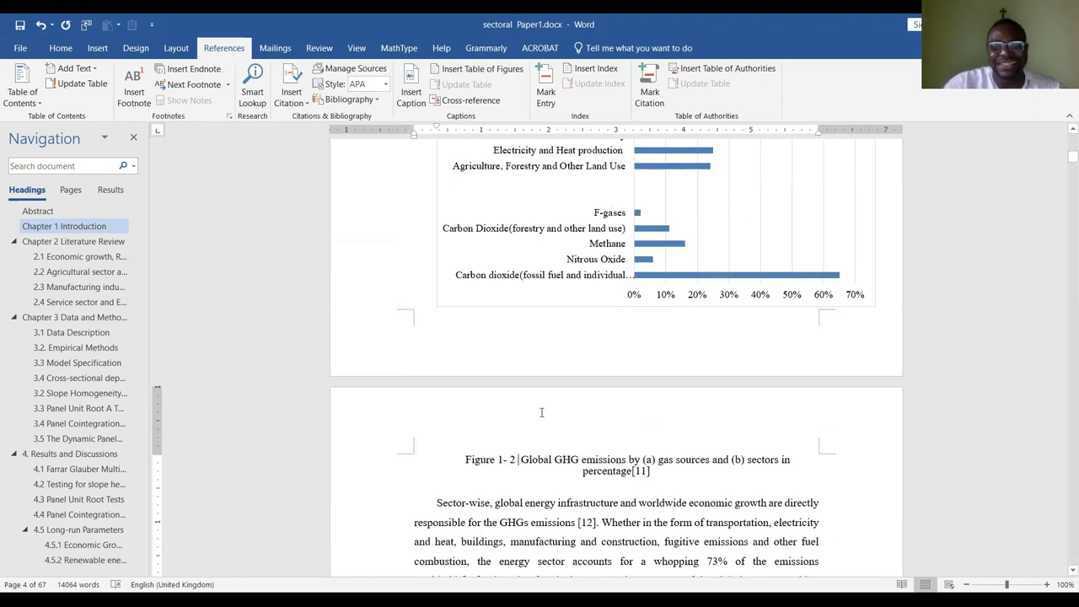
Modify the Caption style of the Greenhouse Gases emissions Trend caption, setting its font size to 10.5
scroll(541, 412, "up", 10)
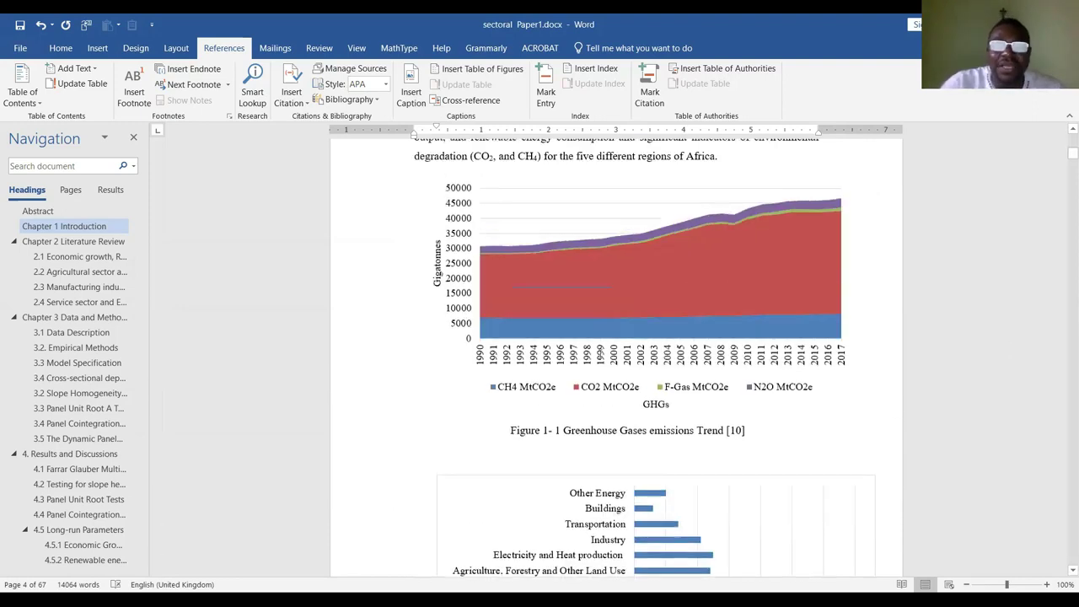
scroll(506, 333, "down", 3)
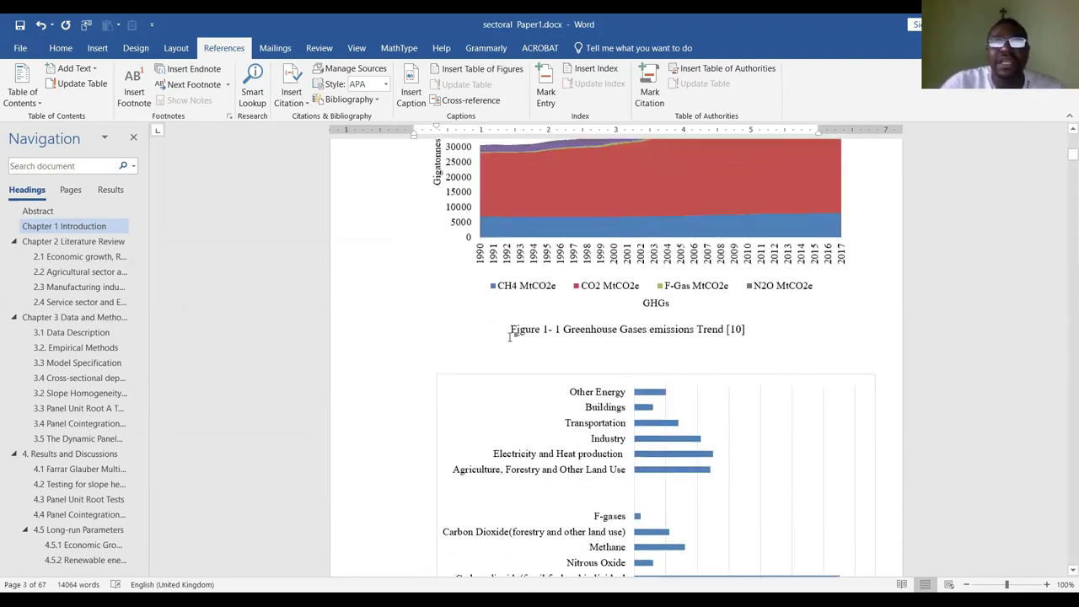
left_click_drag(509, 337, 741, 338)
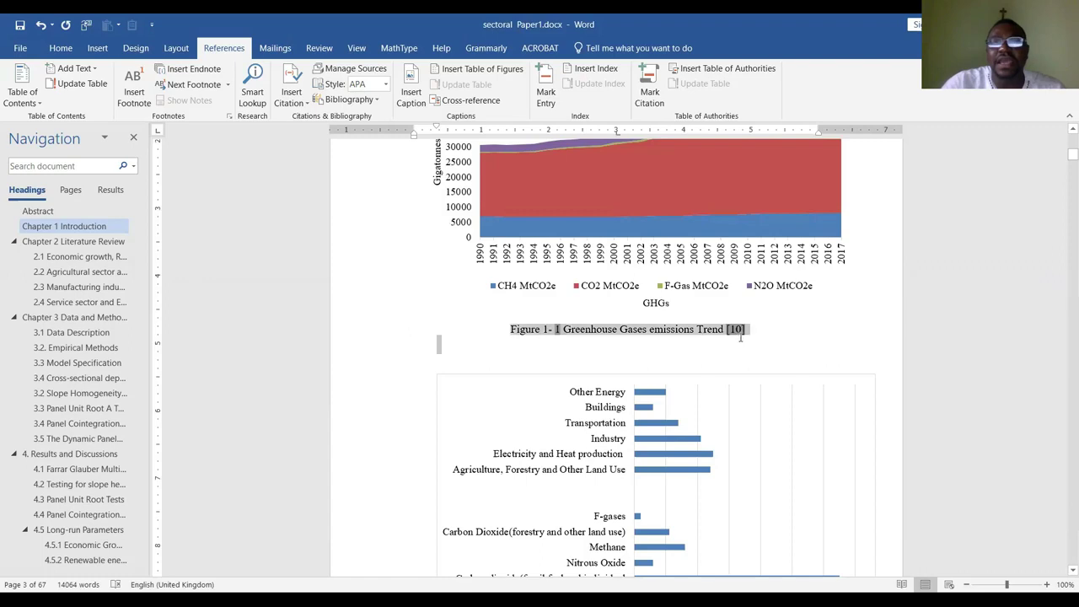
left_click(61, 48)
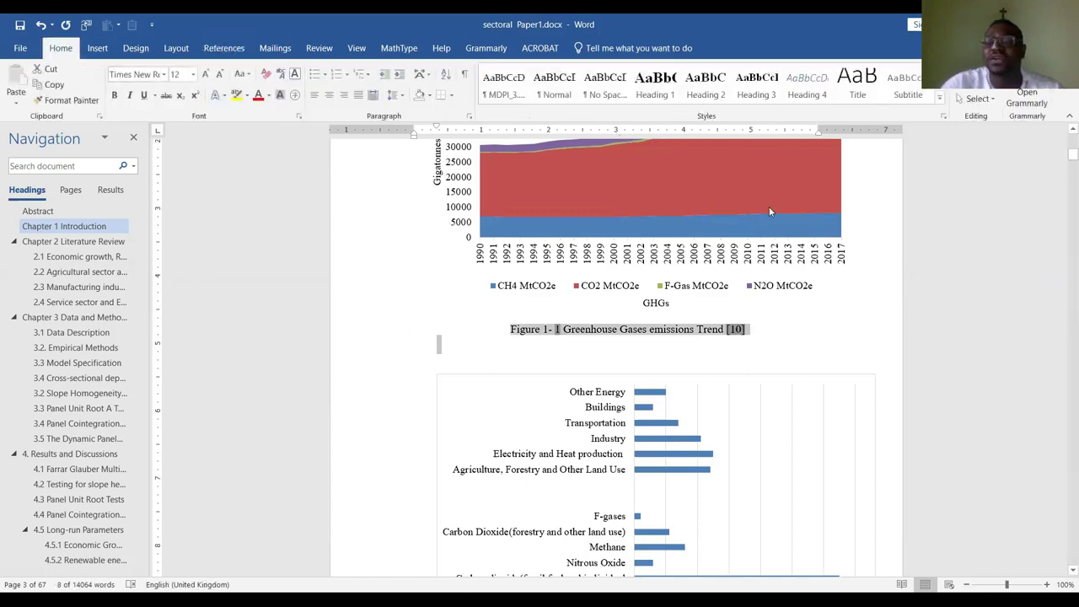
left_click(939, 101)
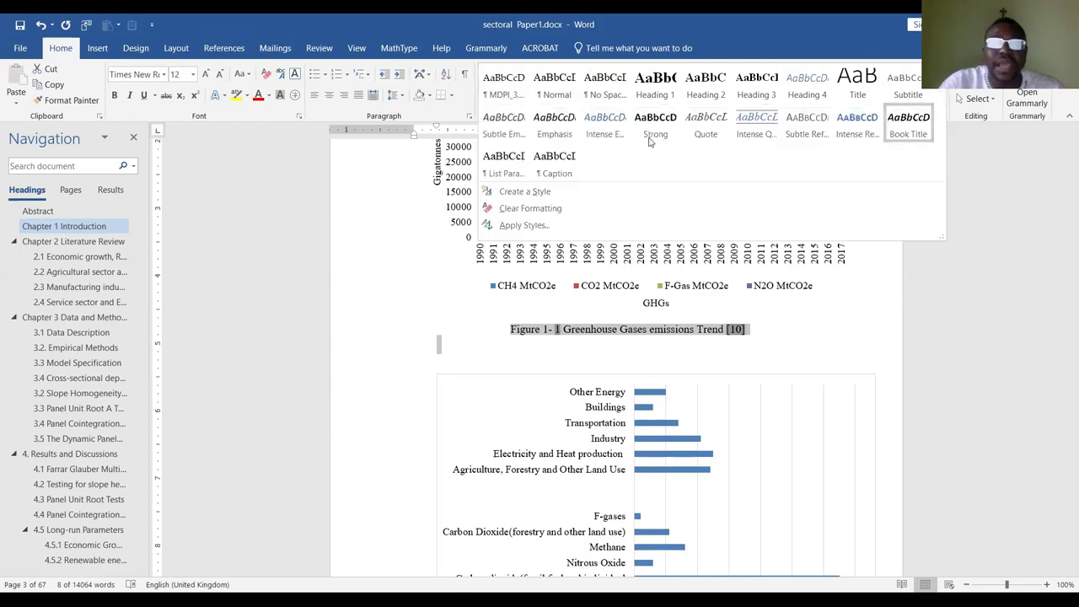
left_click(537, 226)
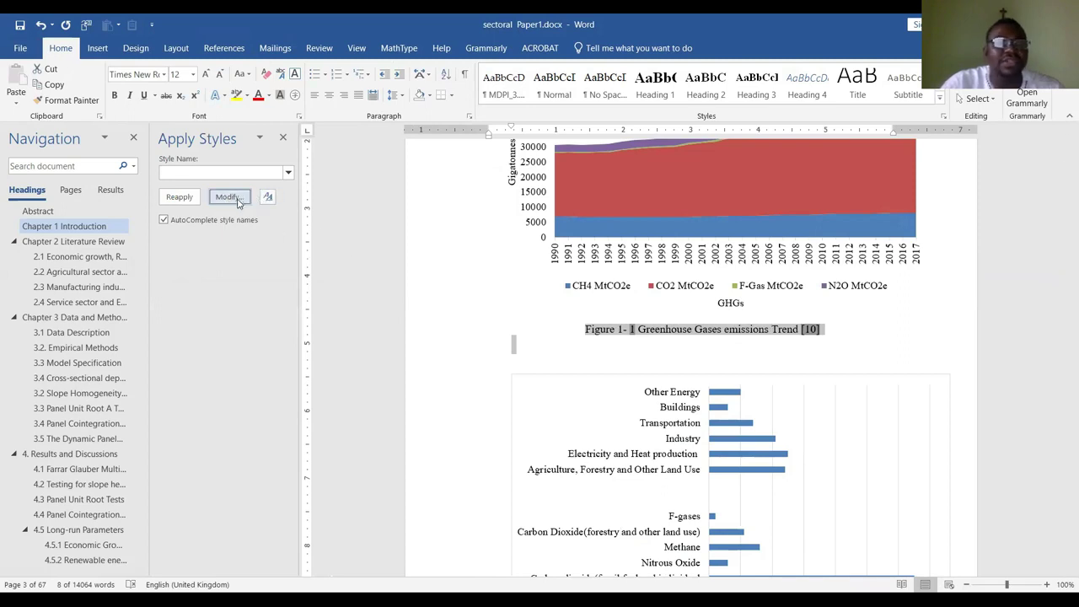
scroll(625, 415, "up", 2)
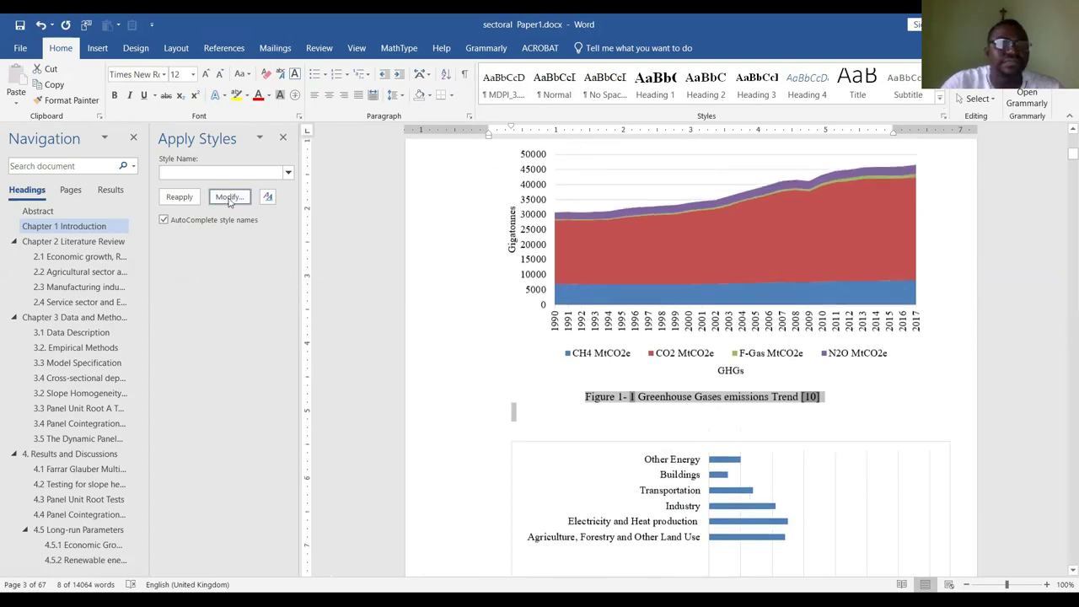
left_click(585, 398)
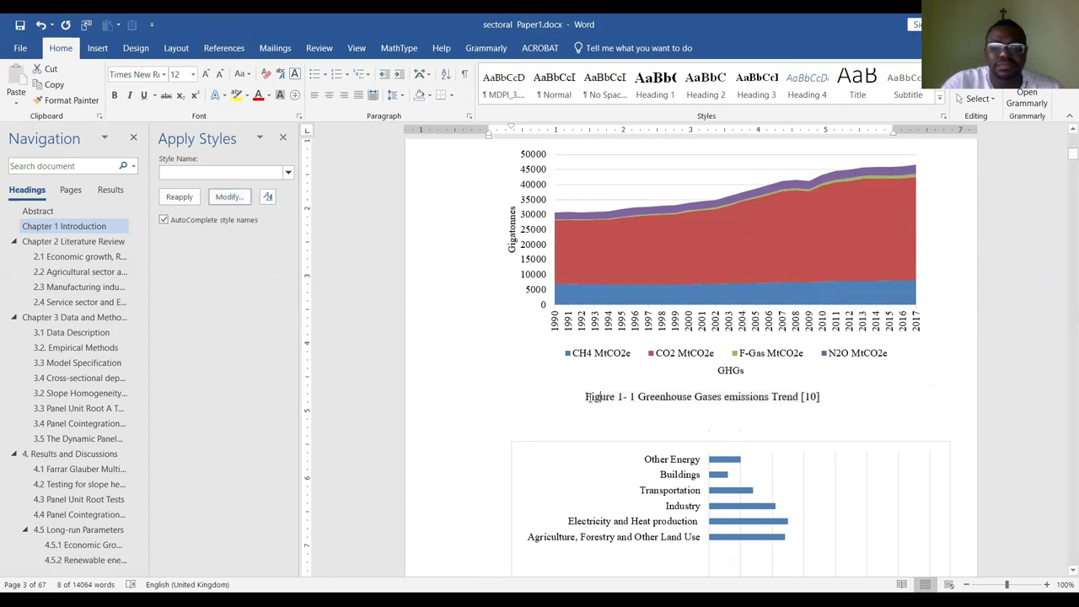
left_click(230, 196)
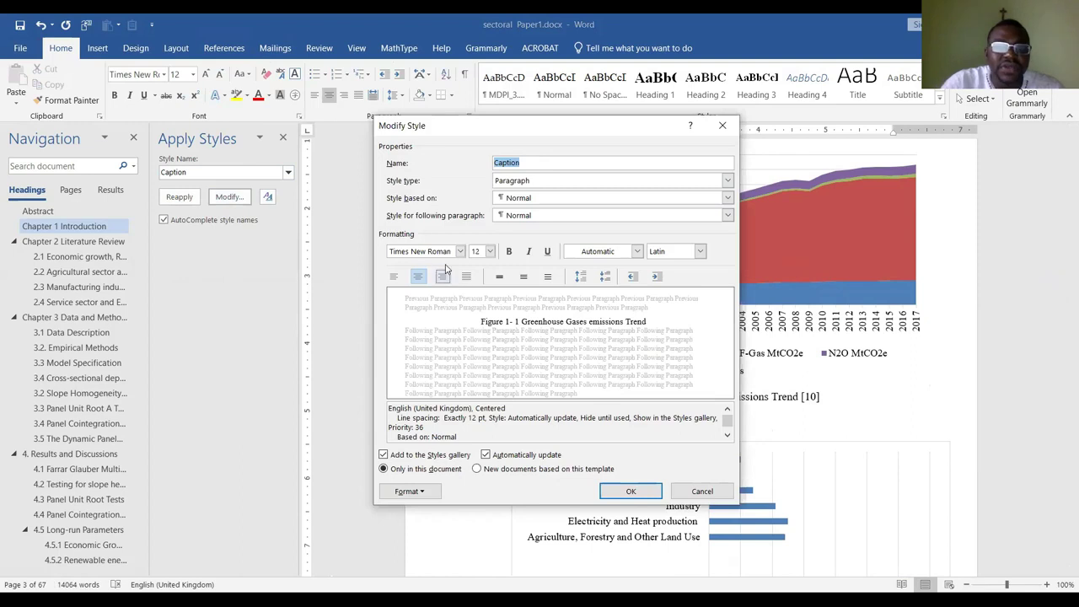
left_click(480, 252)
type("1")
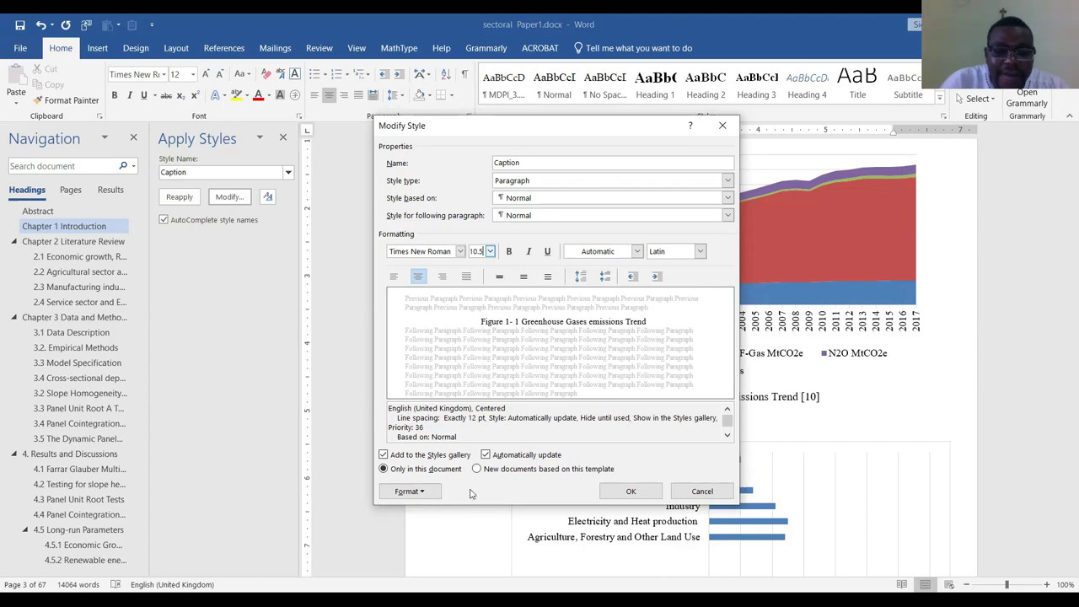
Review the alignment, indentation and line spacing in the Caption style's paragraph settings
left_click(409, 492)
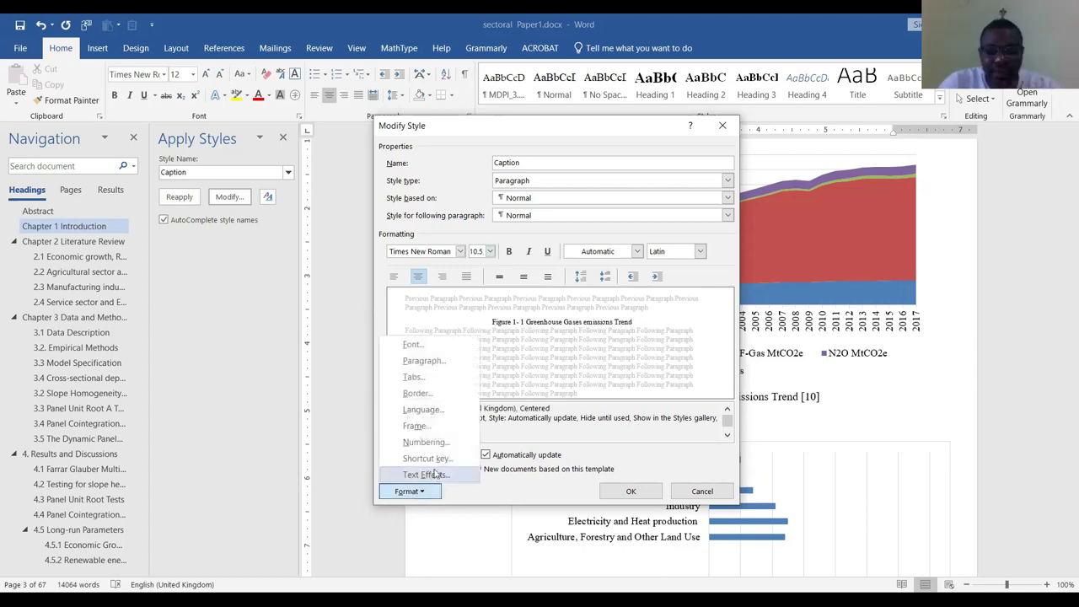
left_click(588, 299)
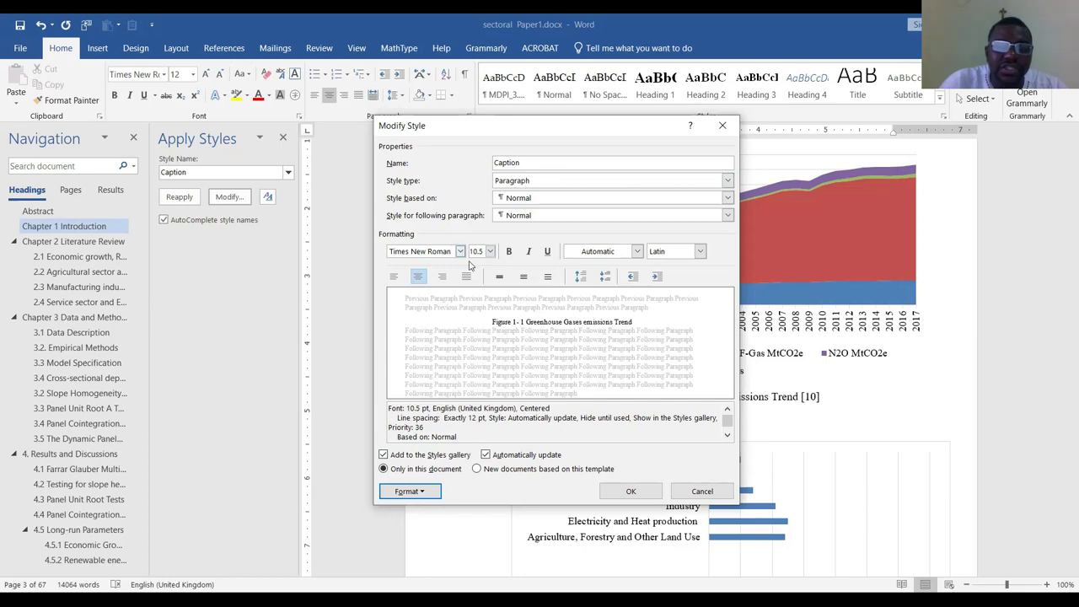
left_click(413, 490)
left_click(422, 360)
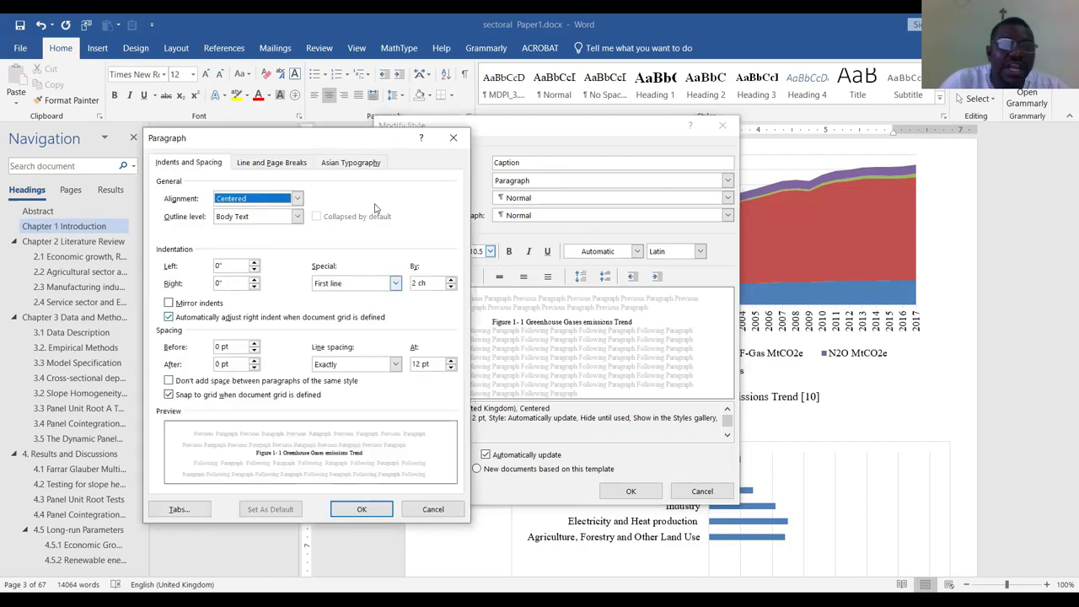
left_click(447, 140)
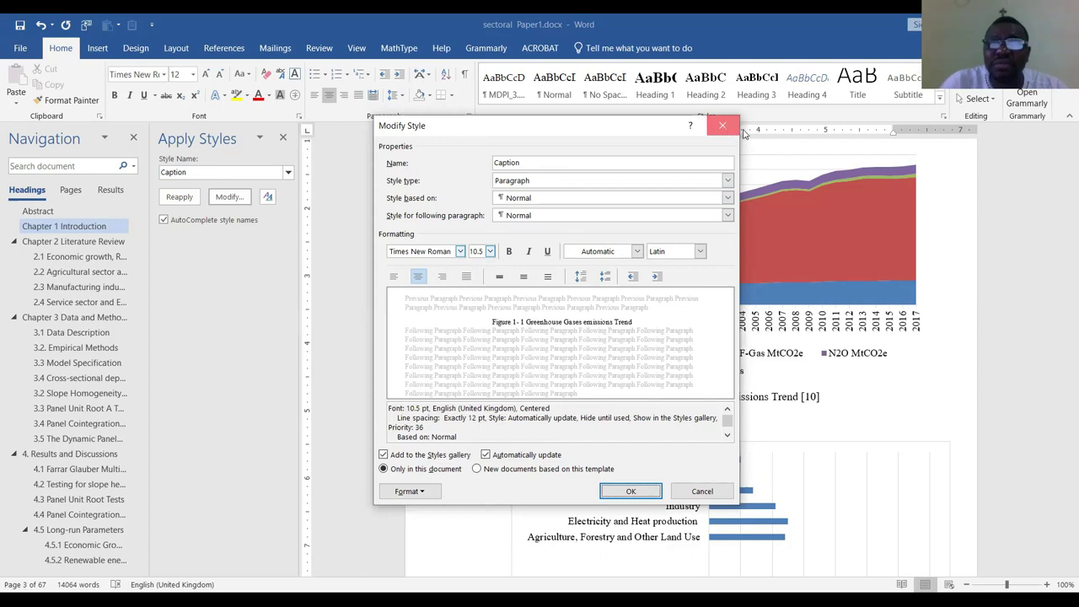
Close the Caption style's settings without saving and check the paragraph settings of the blank line beside Figure 1-7 in the thesis template
left_click(722, 125)
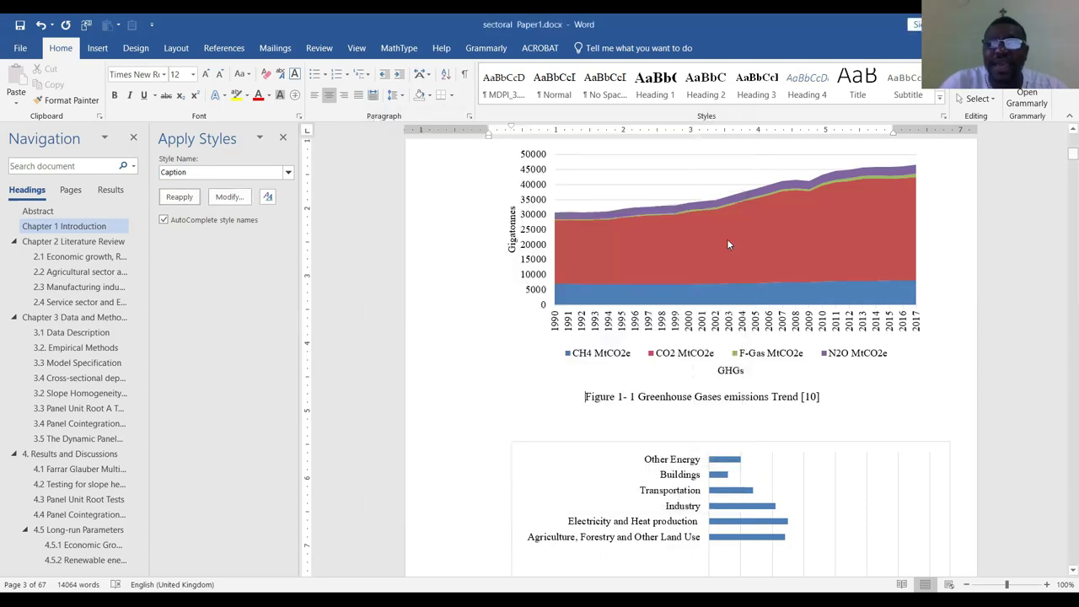
left_click(940, 100)
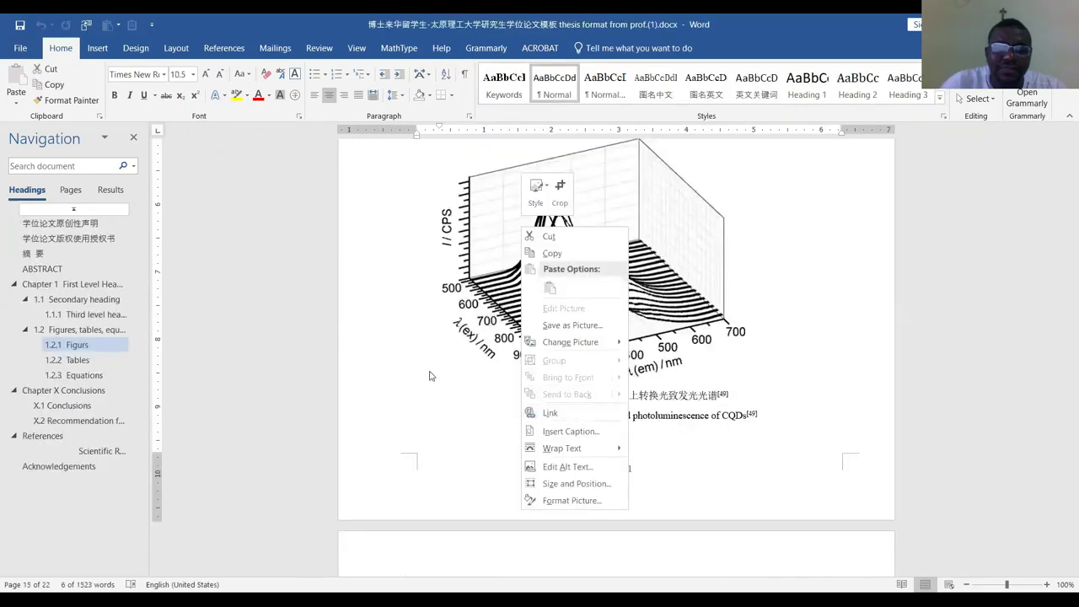
left_click(430, 370)
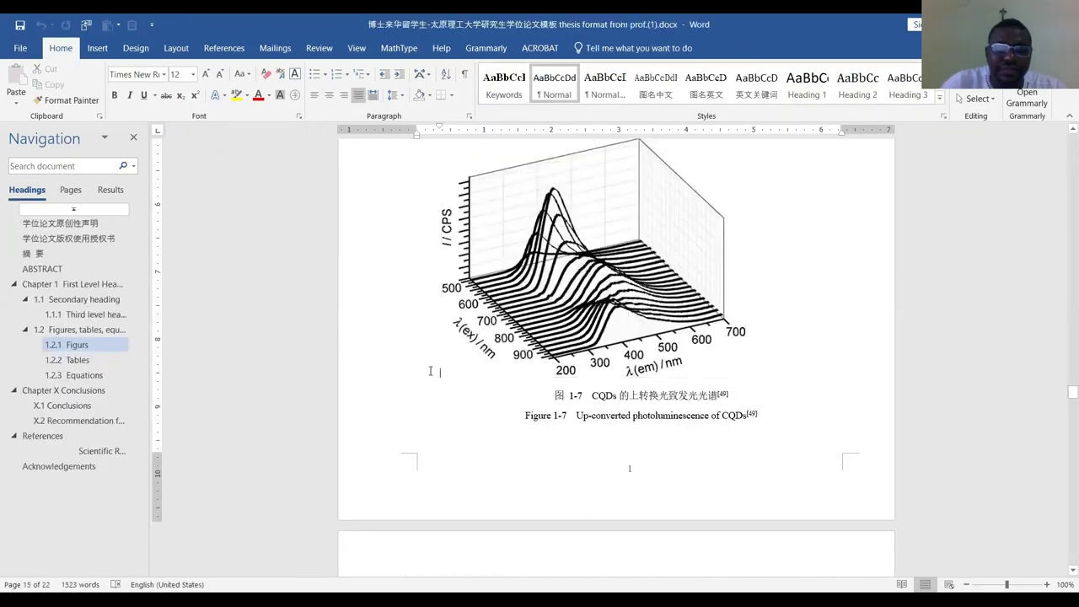
right_click(430, 371)
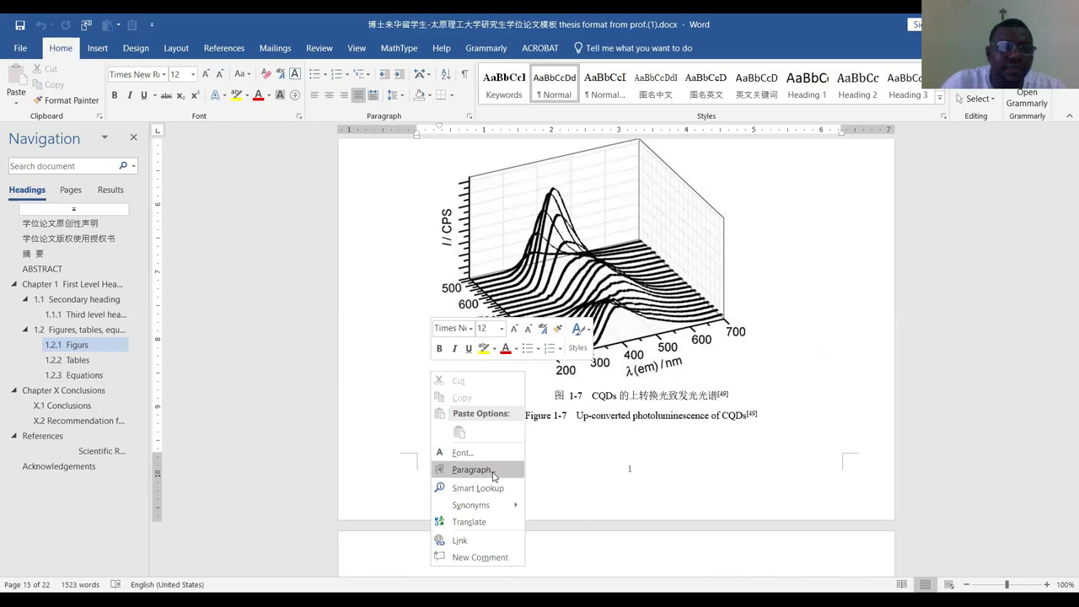
left_click(494, 477)
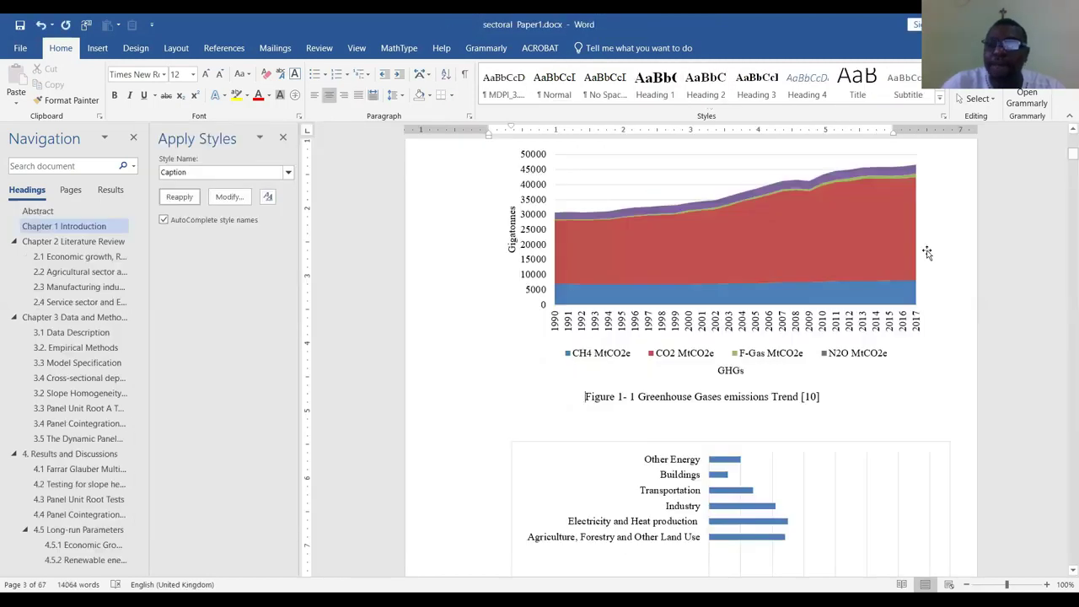
Modify the Caption style of the Greenhouse Gases emissions Trend caption to font size 10.5 with centered alignment
left_click(939, 102)
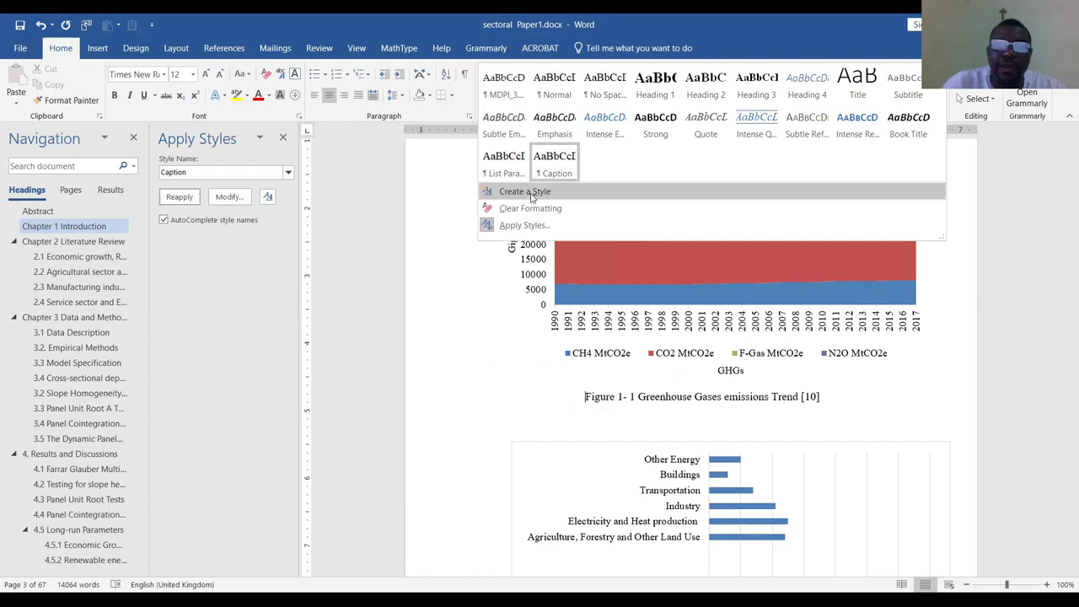
left_click(228, 198)
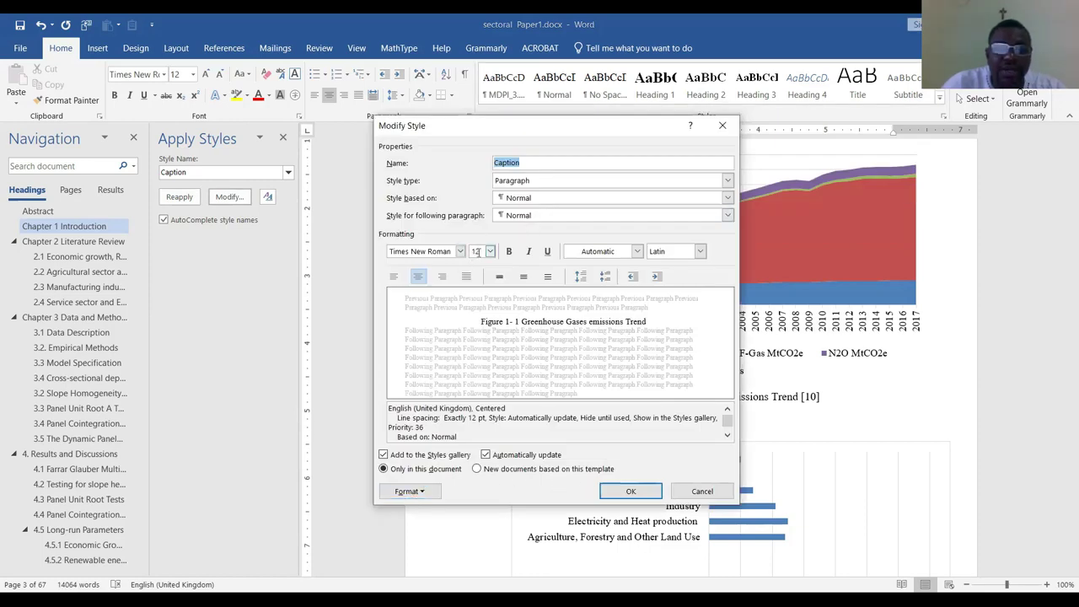
left_click(477, 251)
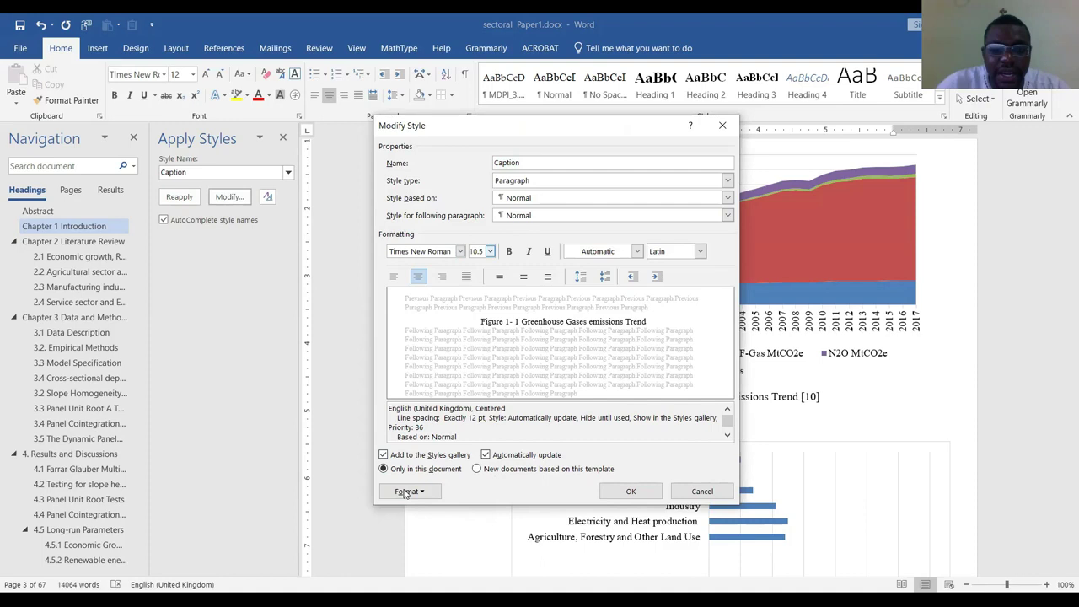
left_click(419, 281)
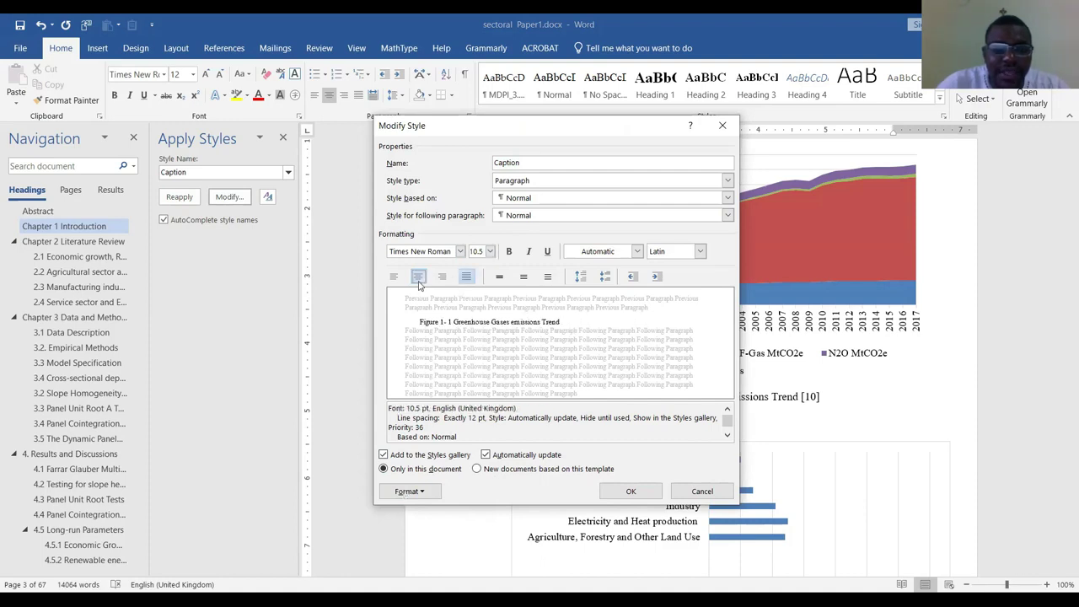
left_click(419, 281)
left_click(443, 278)
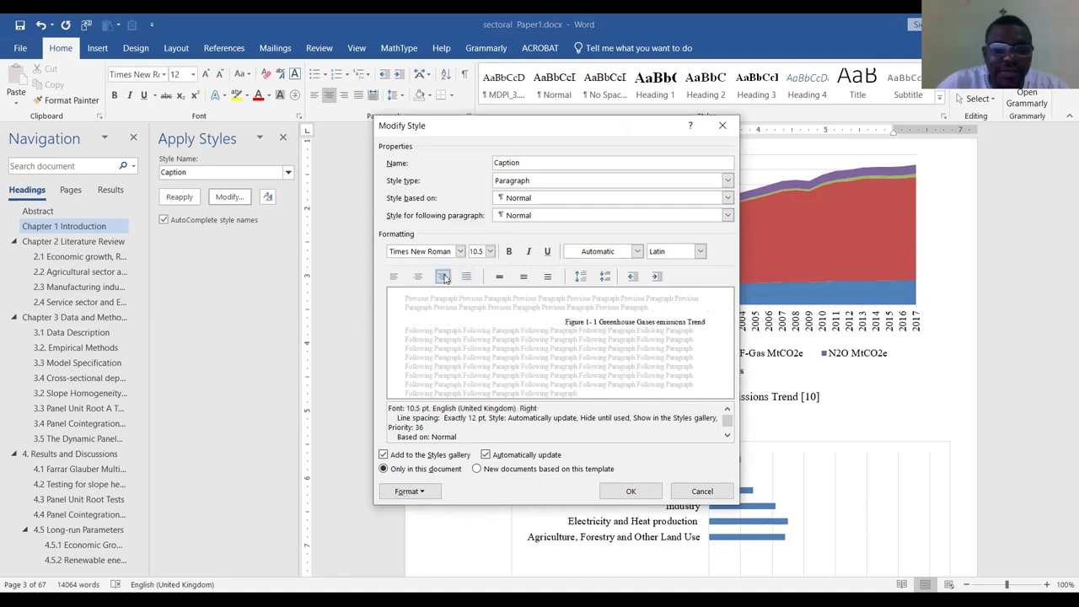
left_click(425, 280)
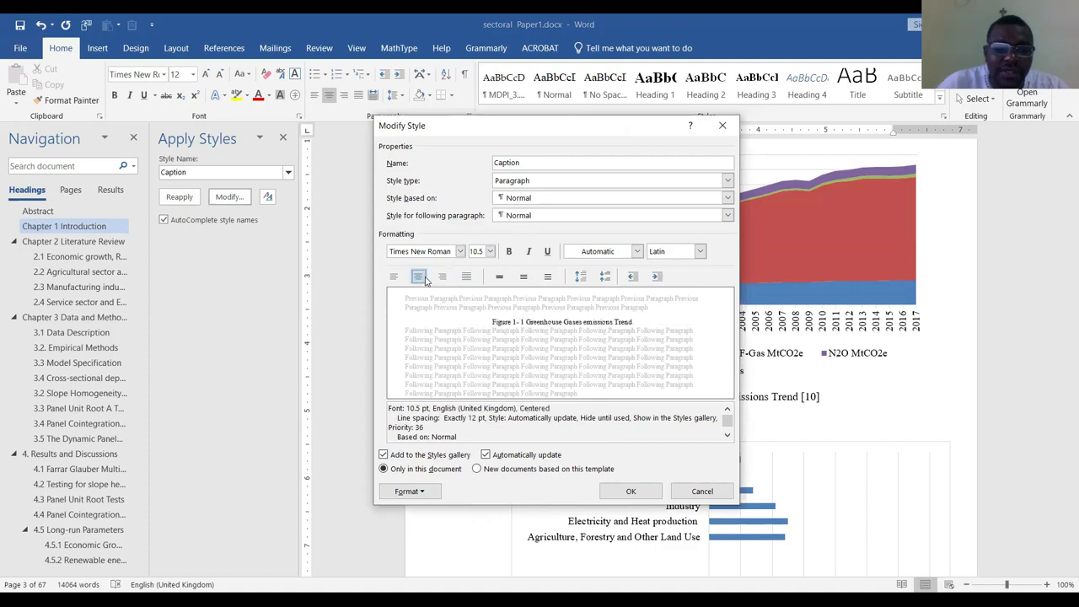
Set the Caption style's paragraph format to no special indent and single line spacing, and save the style
left_click(408, 491)
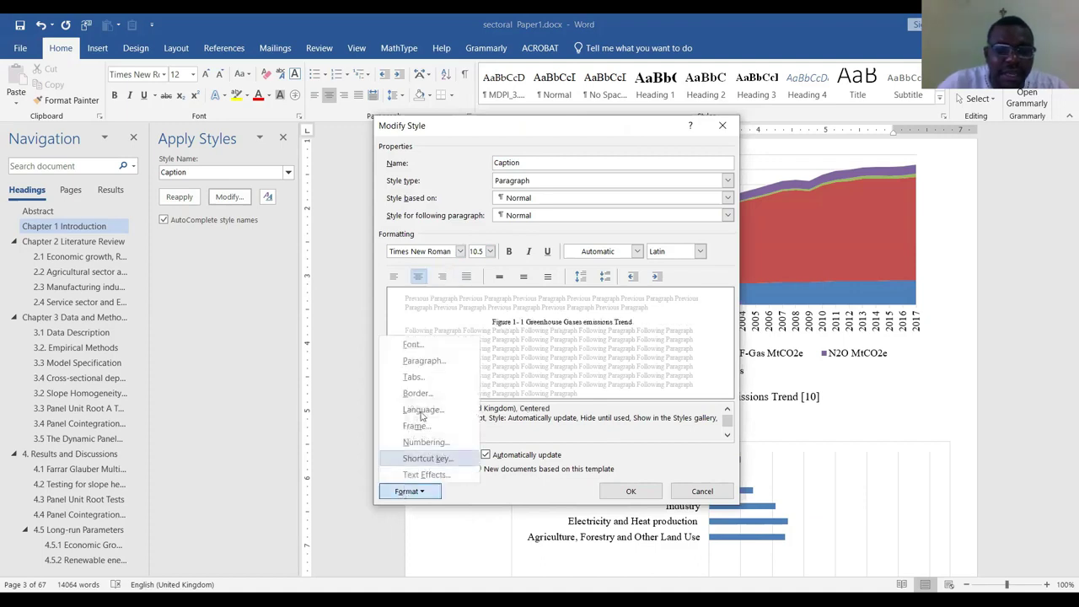
left_click(426, 363)
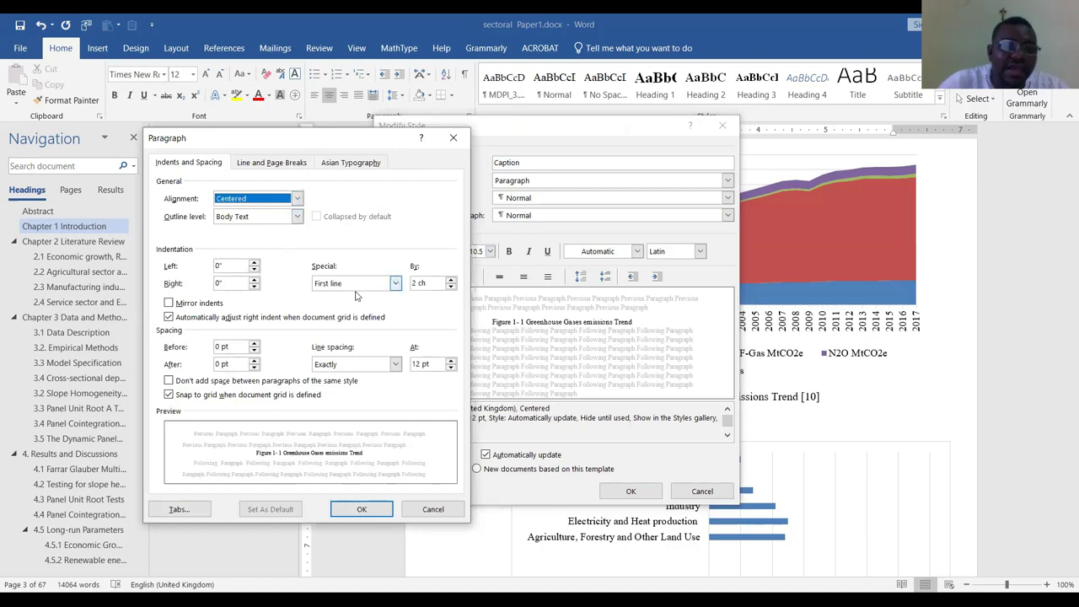
key("alt+s")
key("Up")
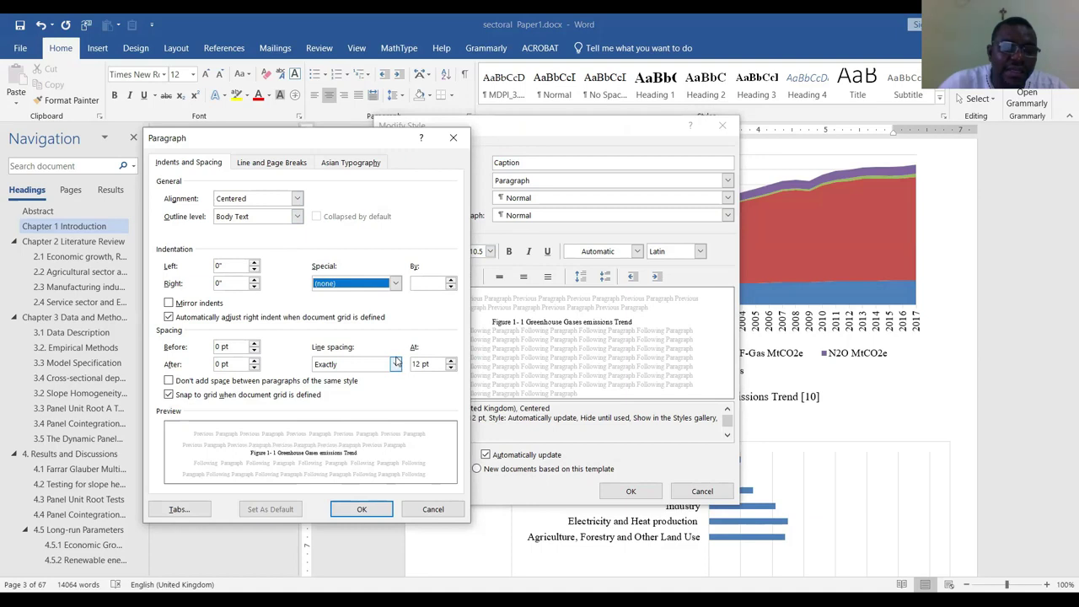
left_click(395, 363)
left_click(350, 377)
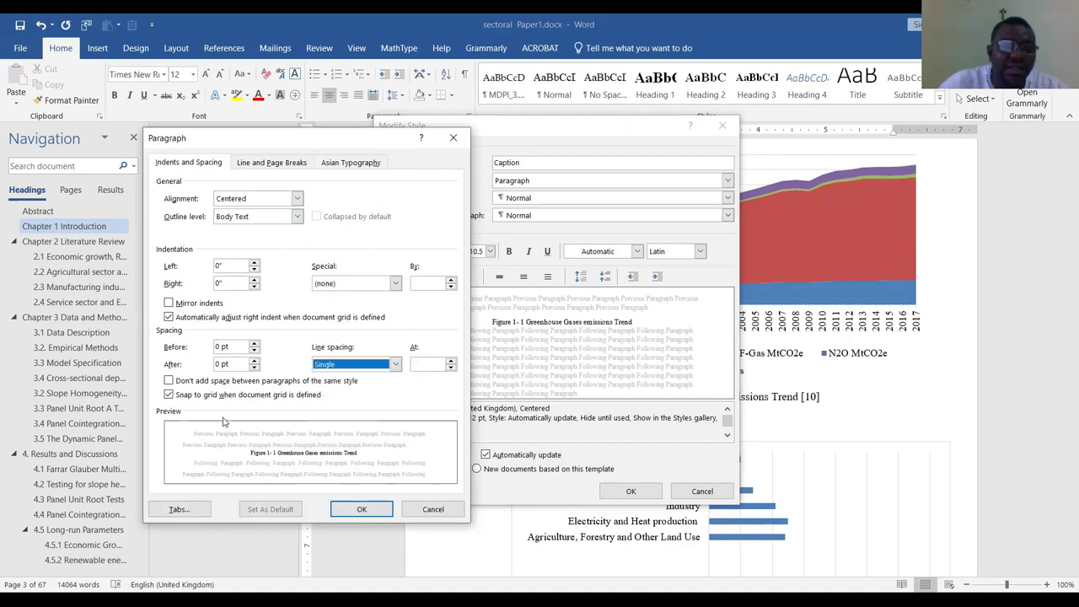
left_click(371, 512)
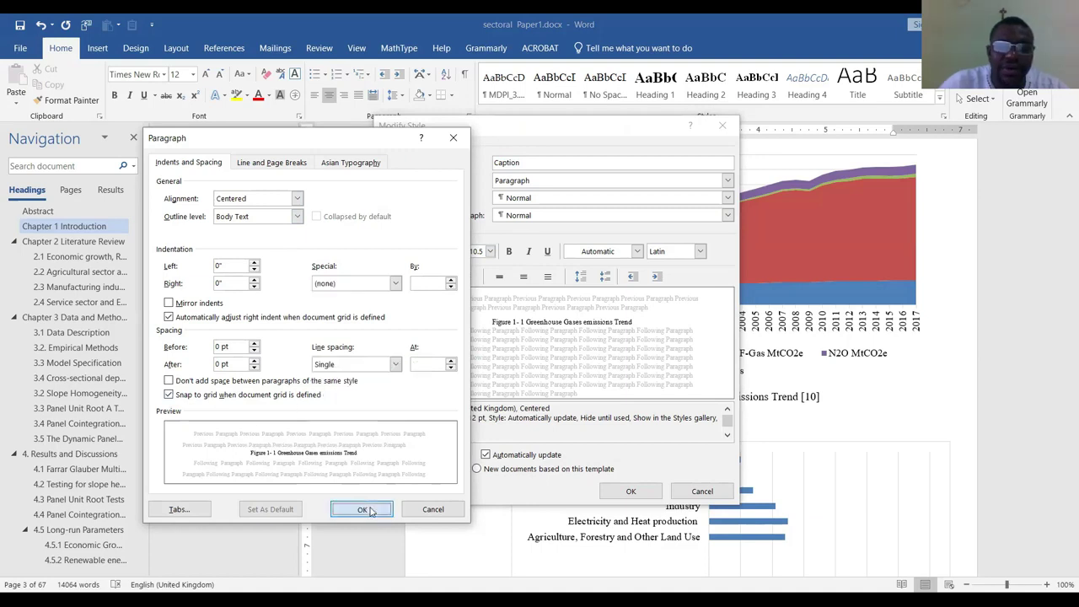
left_click(631, 493)
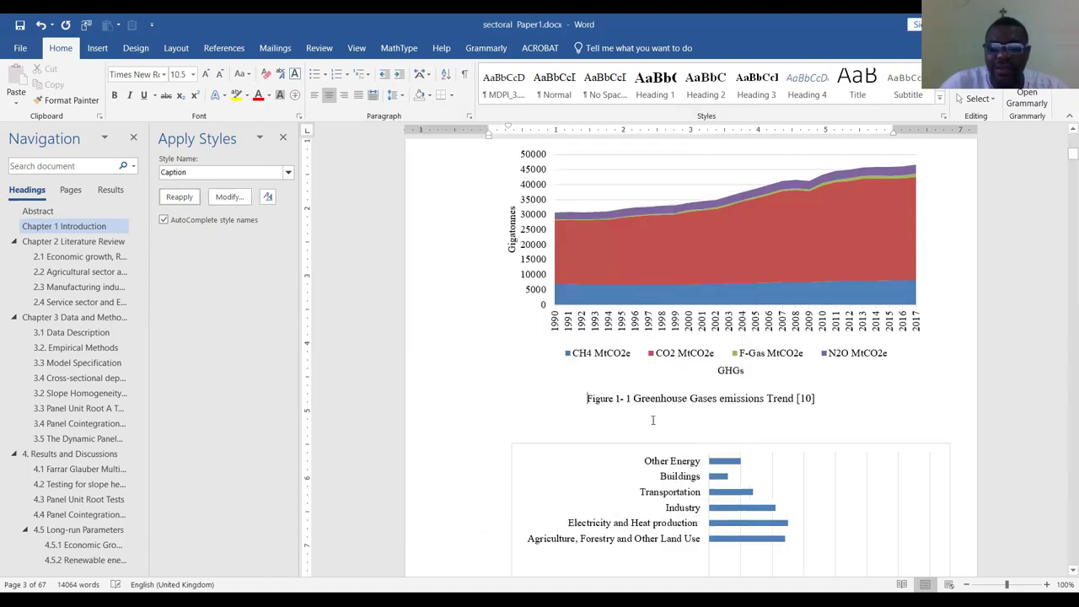
double_click(529, 402)
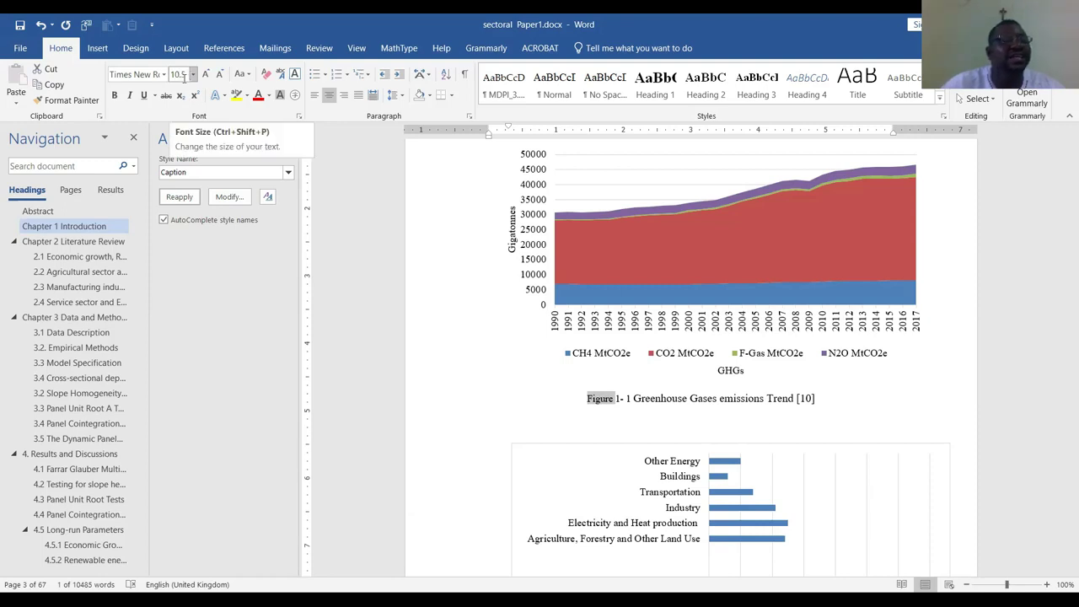
Create a new style named "Figure" from the Greenhouse Gases chart's formatting, with font size 10.5
left_click(516, 217)
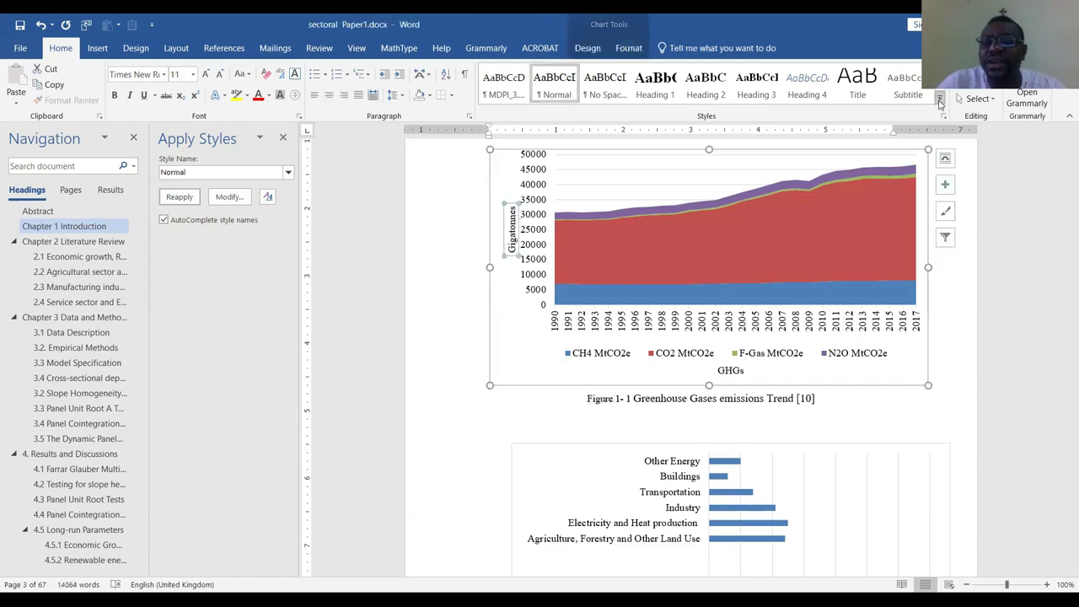
left_click(939, 101)
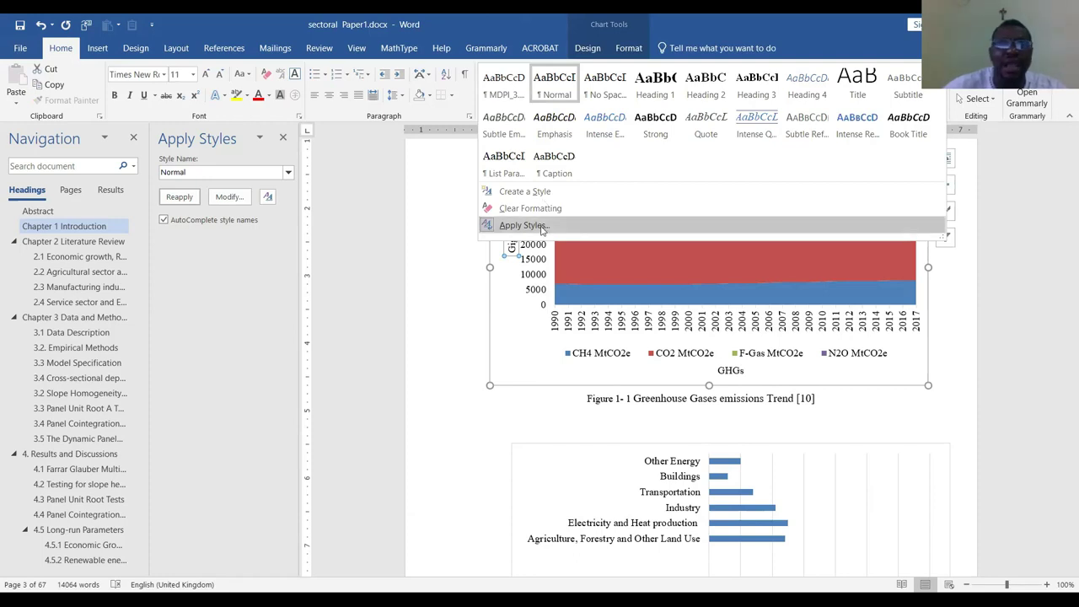
left_click(527, 194)
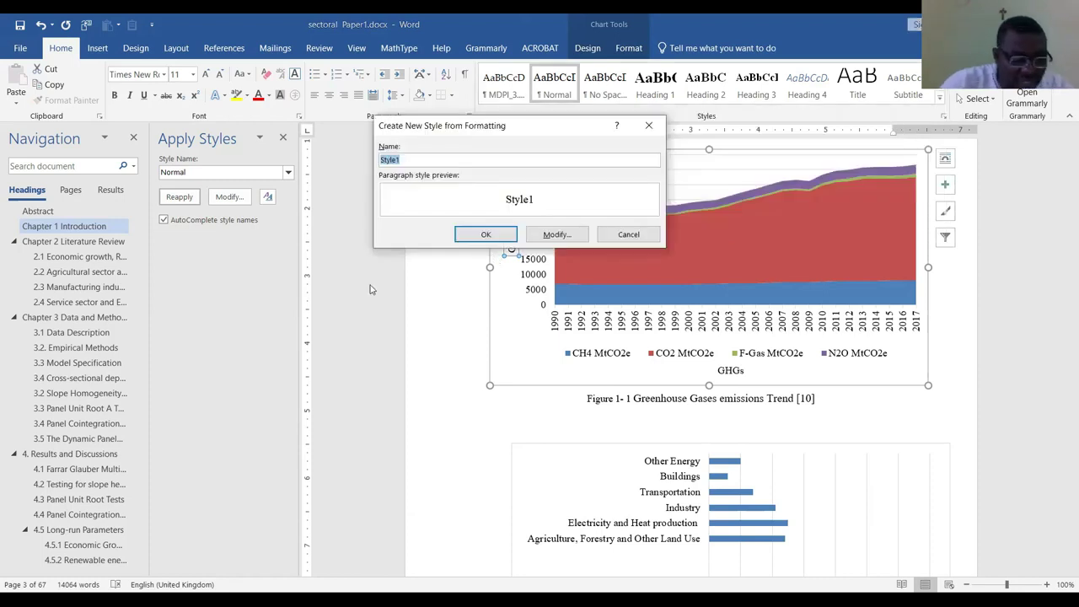
type("F")
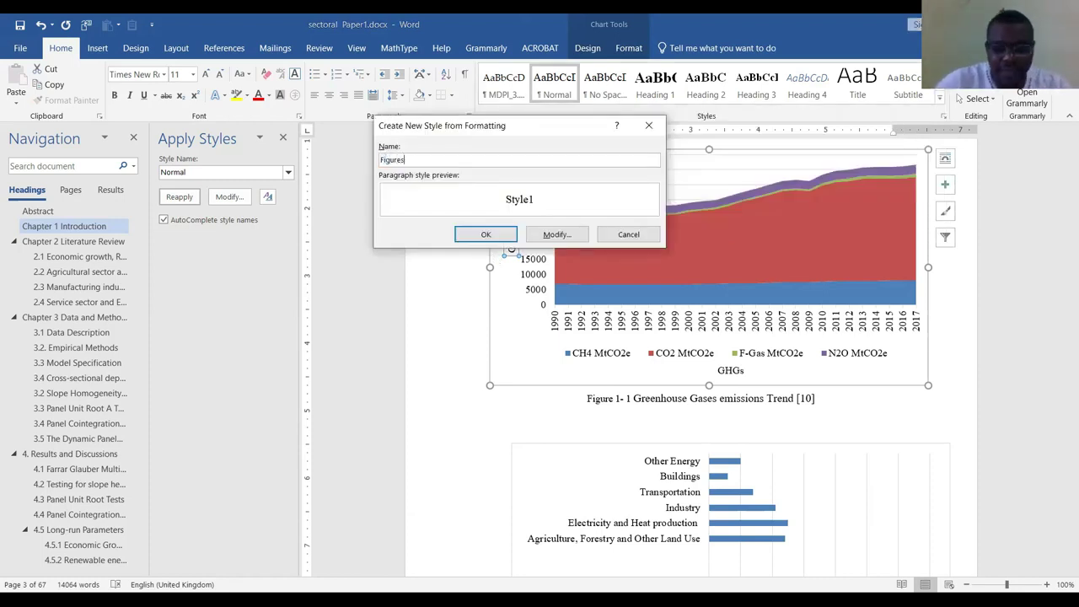
type("igure")
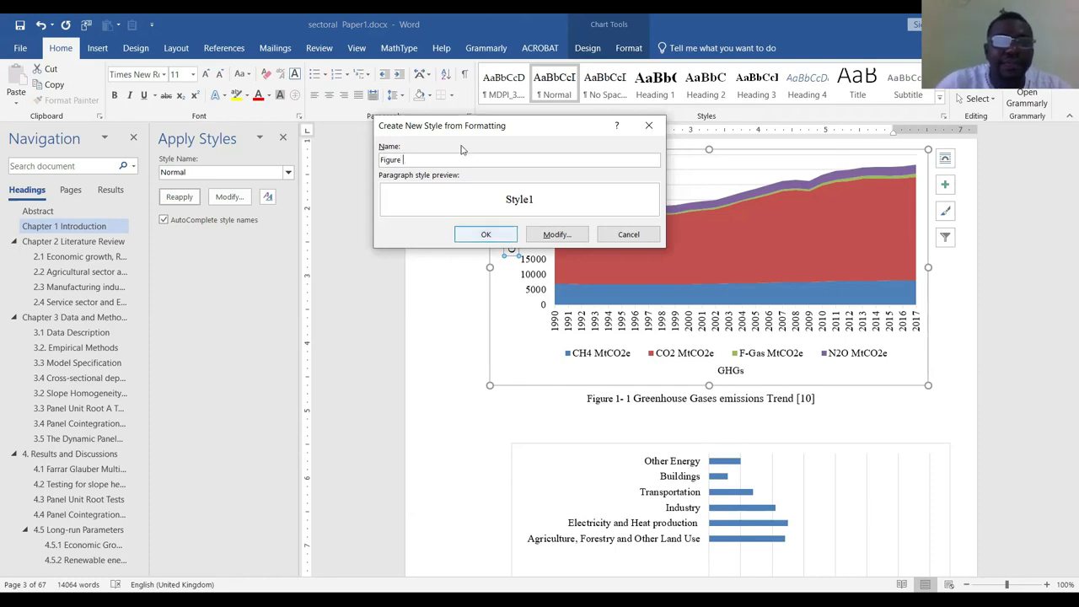
left_click(552, 234)
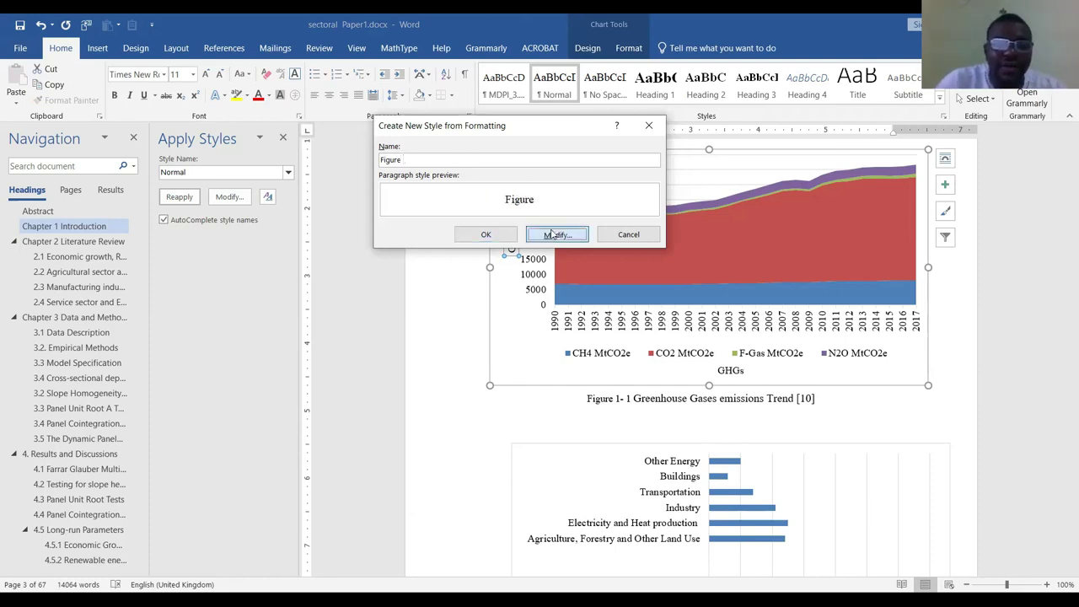
left_click(488, 252)
type("10.5")
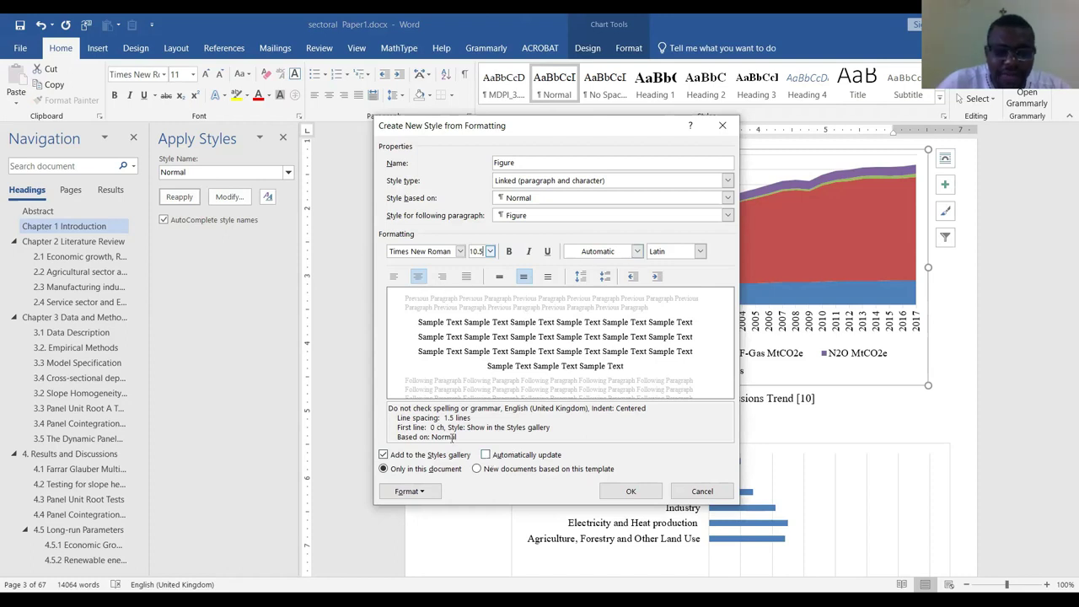
Give the new Figure style single line spacing, enable automatic updating and save it
left_click(408, 494)
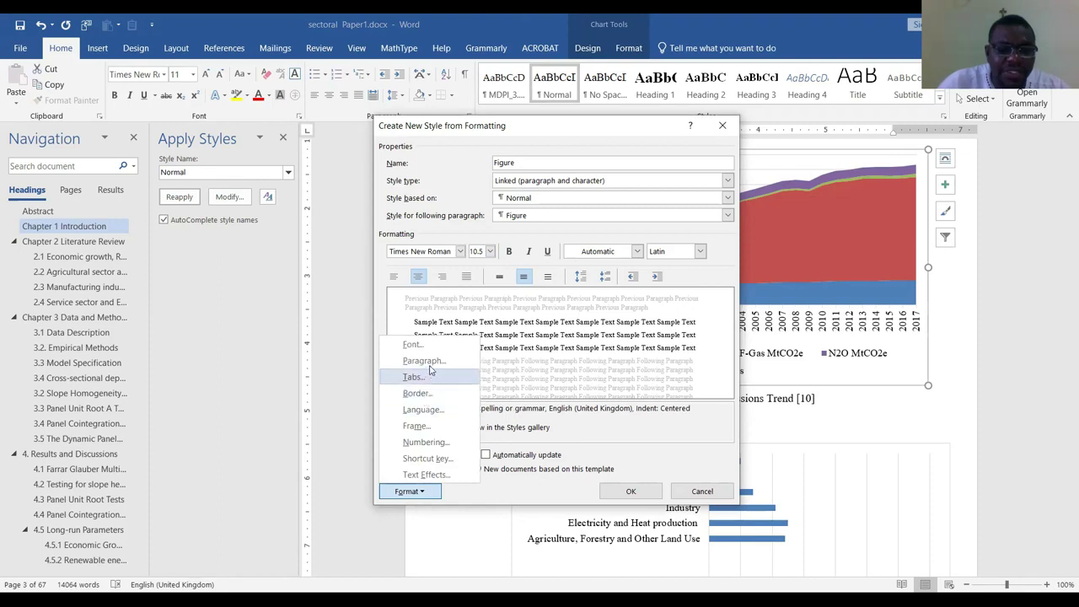
left_click(430, 369)
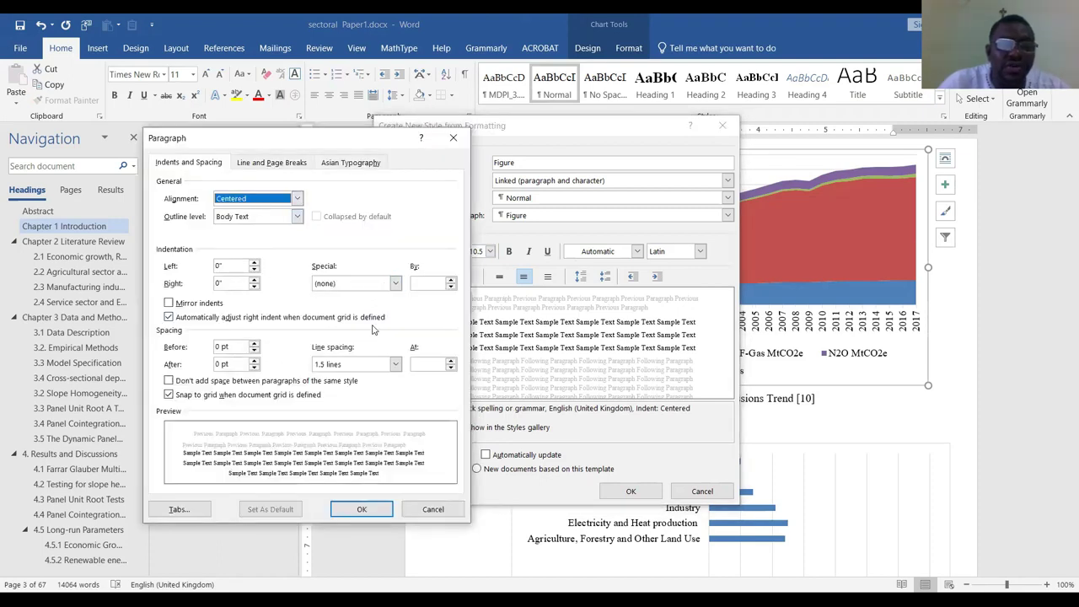
left_click(396, 364)
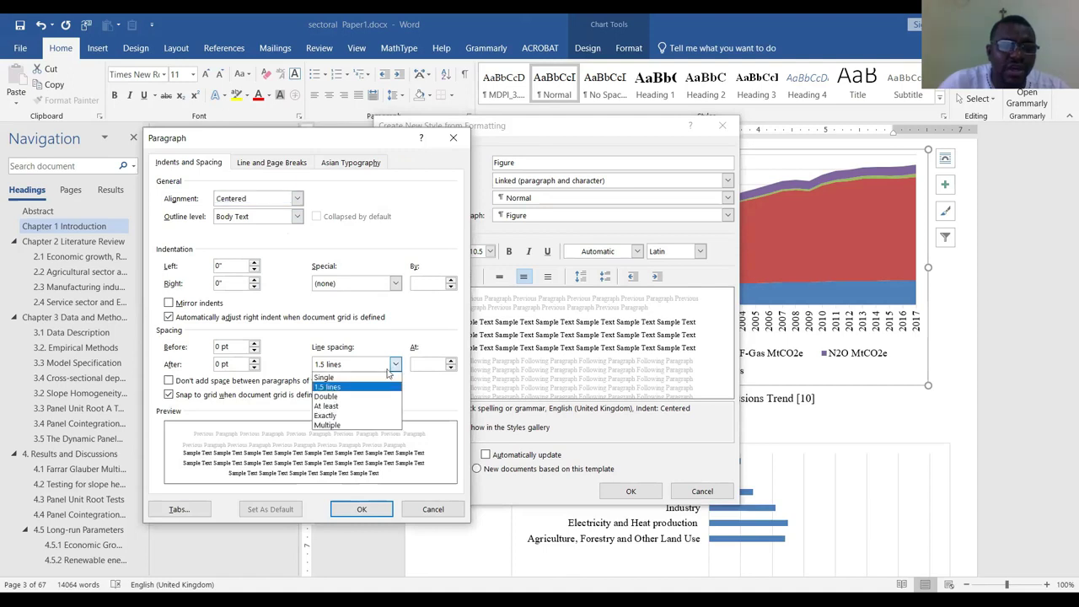
left_click(355, 386)
left_click(350, 369)
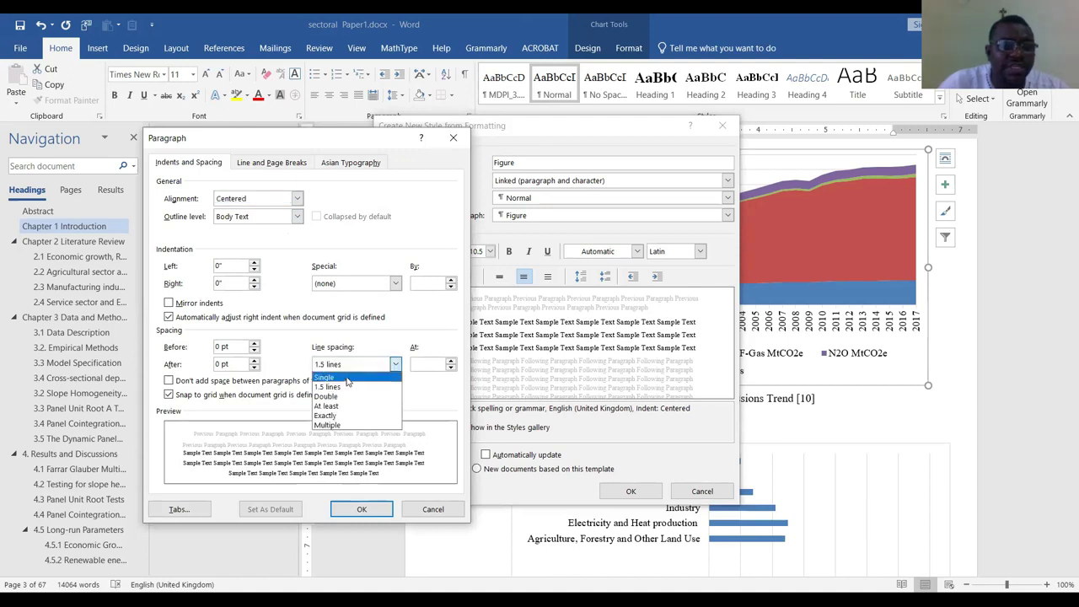
left_click(347, 378)
left_click(367, 510)
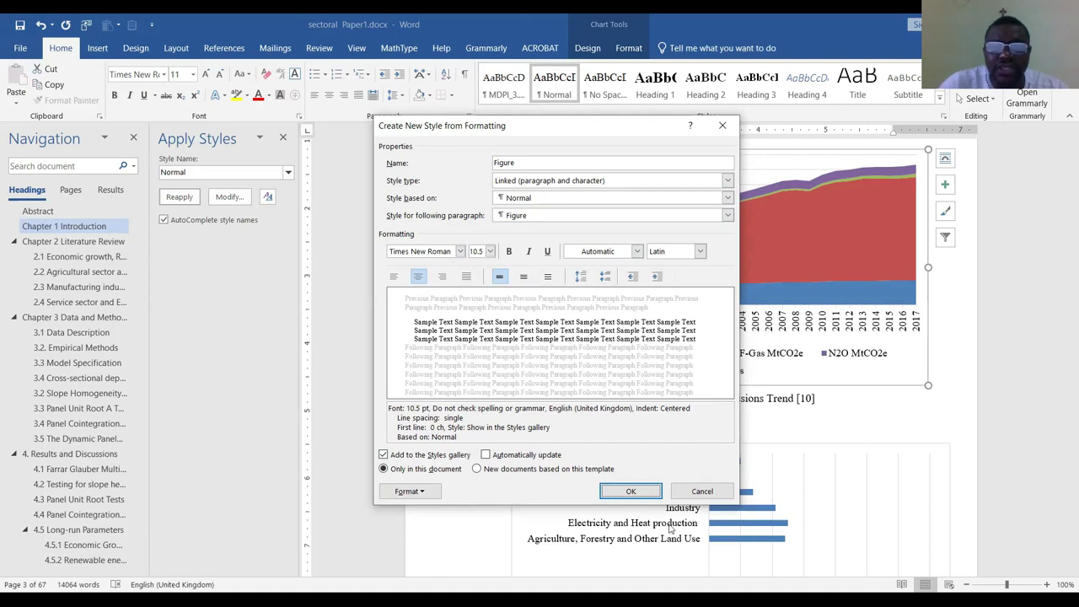
left_click(488, 456)
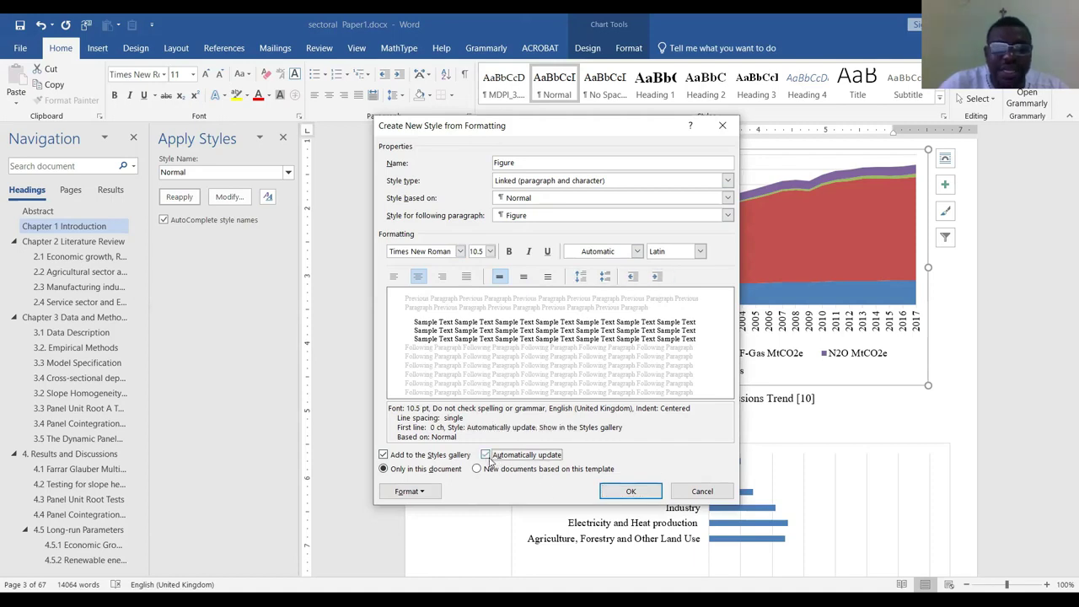
left_click(635, 491)
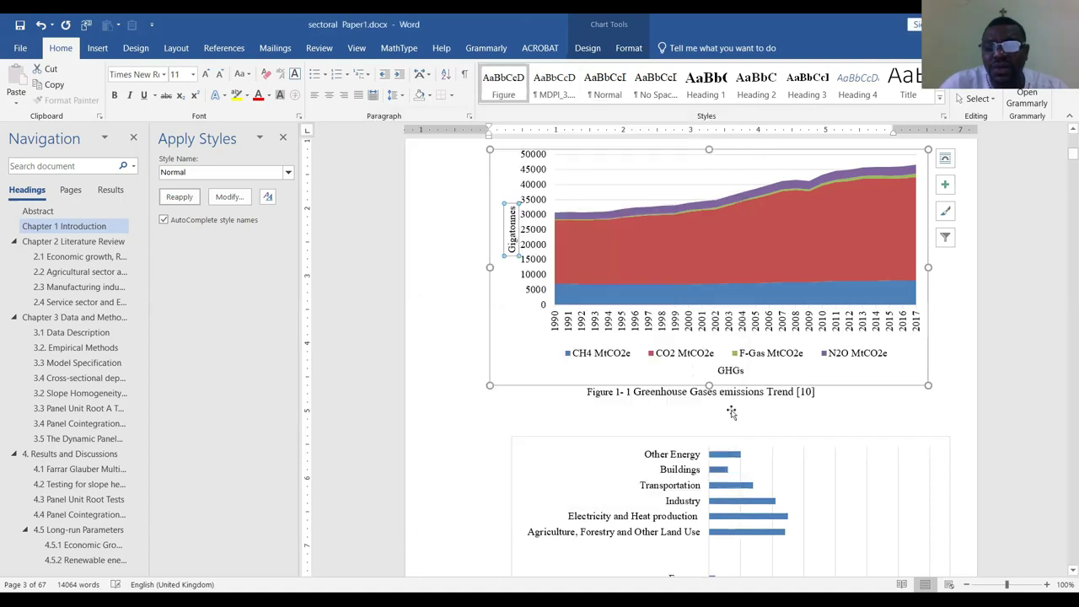
Create a new style named "Figures" from the Greenhouse Gases emissions Trend caption's formatting and open its full settings
left_click(538, 238)
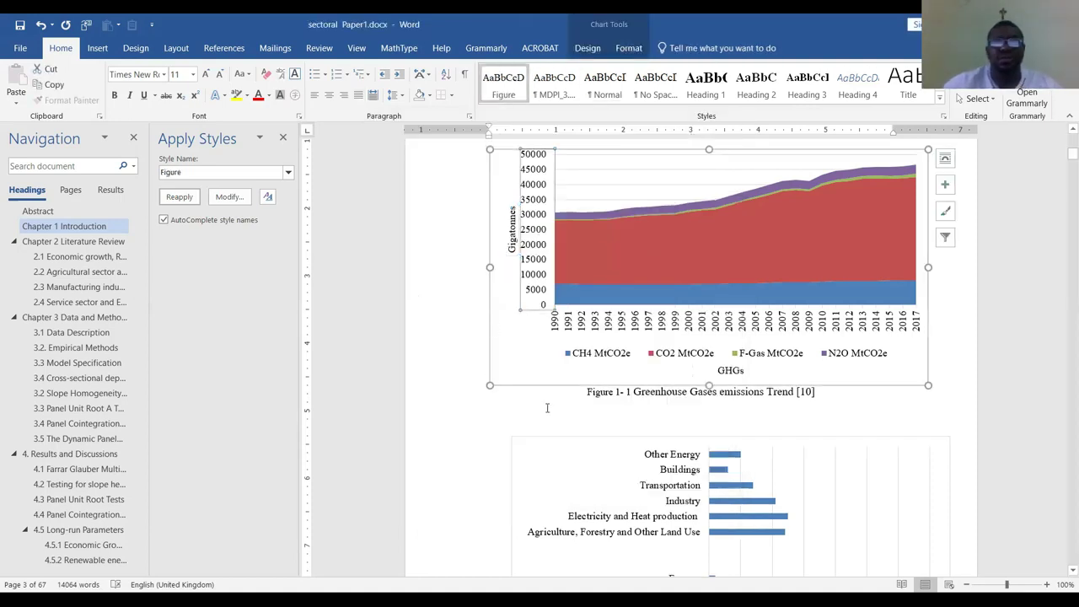
left_click(667, 393)
left_click(524, 401)
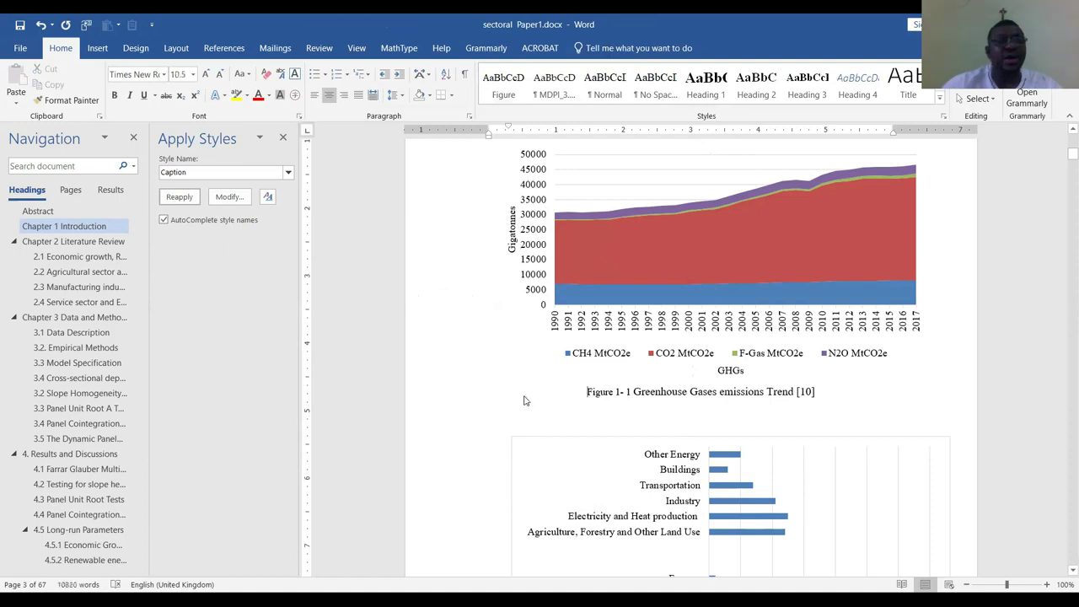
left_click(903, 414, "shift")
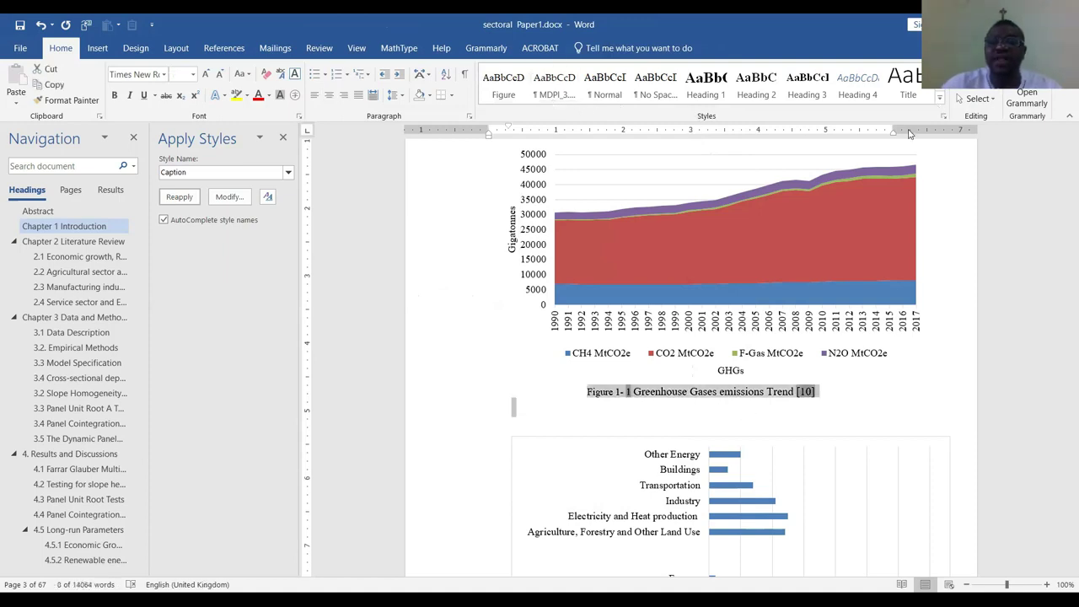
left_click(940, 99)
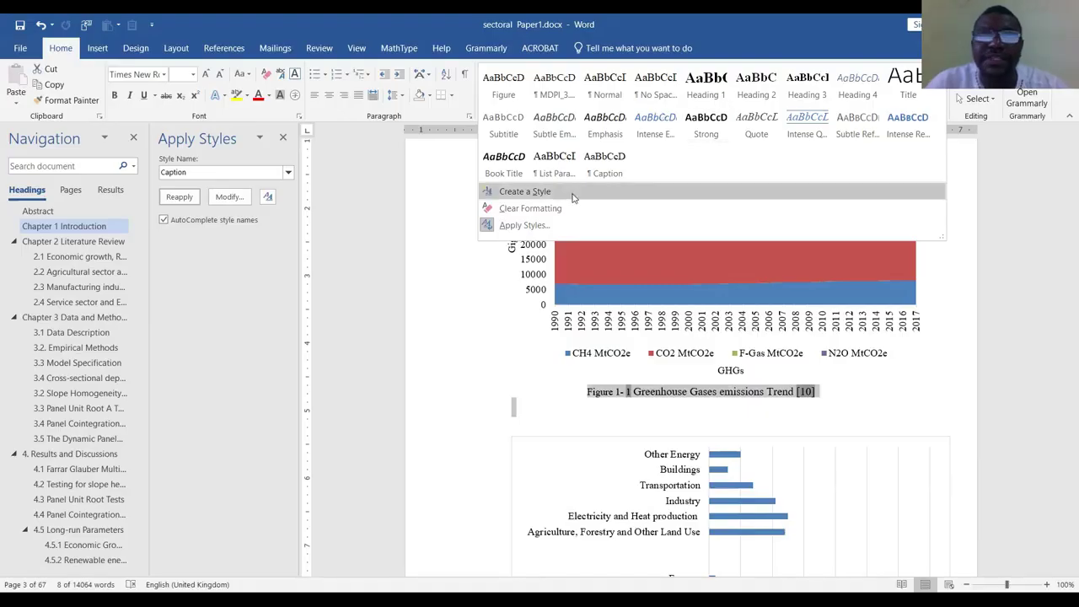
left_click(548, 196)
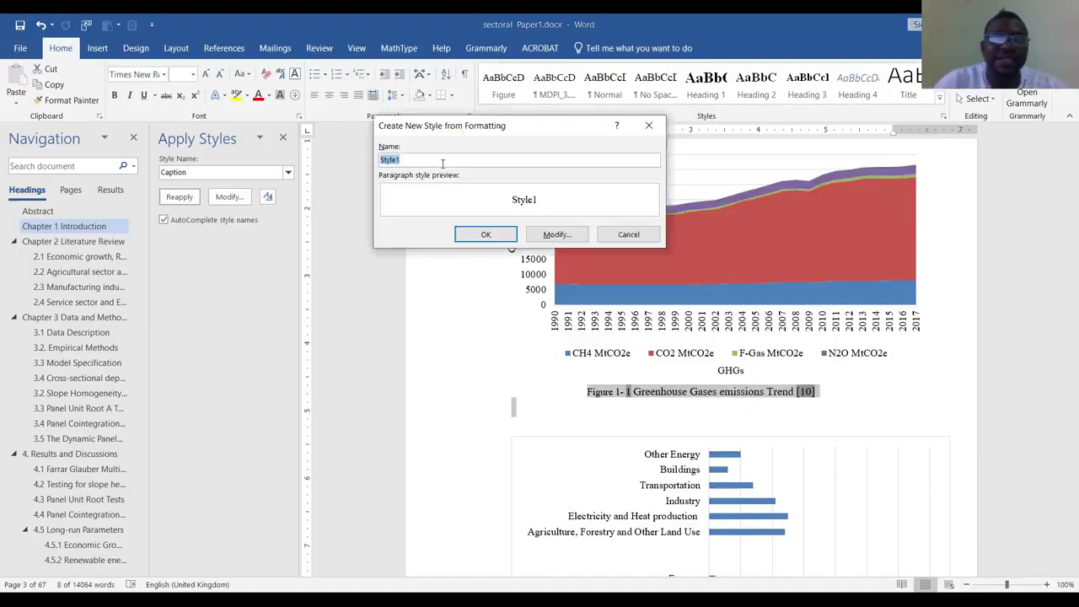
type("Figures")
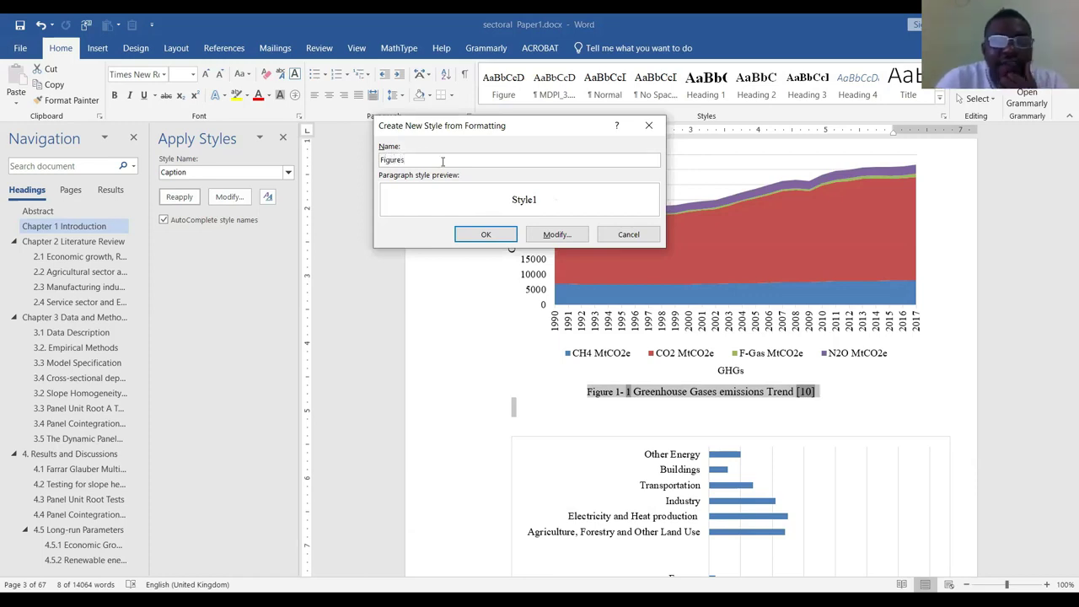
left_click(550, 233)
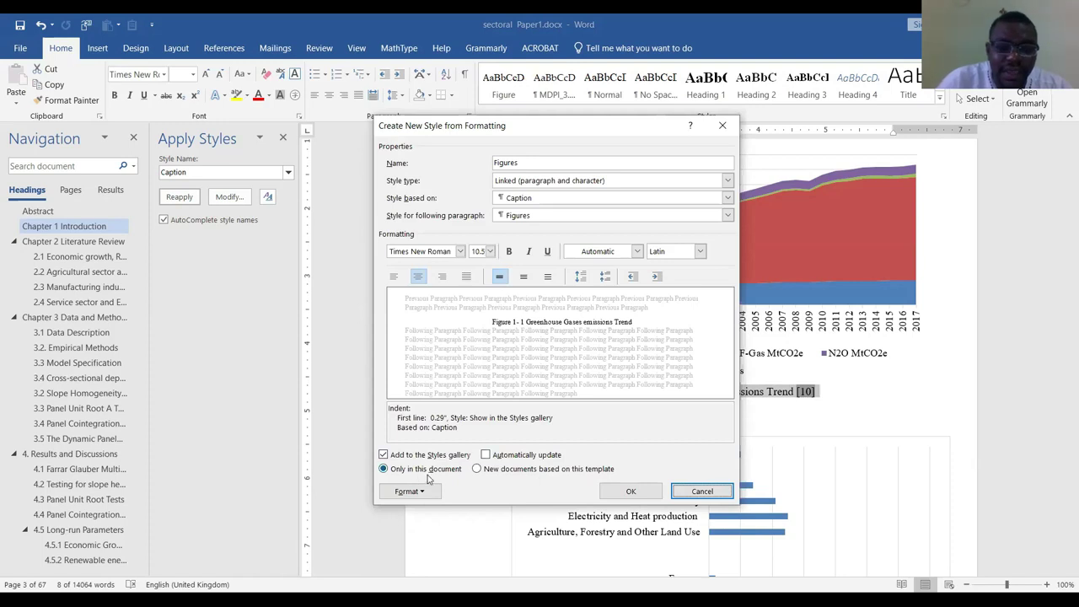
Give the new Figures style no special indent, enable automatic updating and save it
left_click(411, 491)
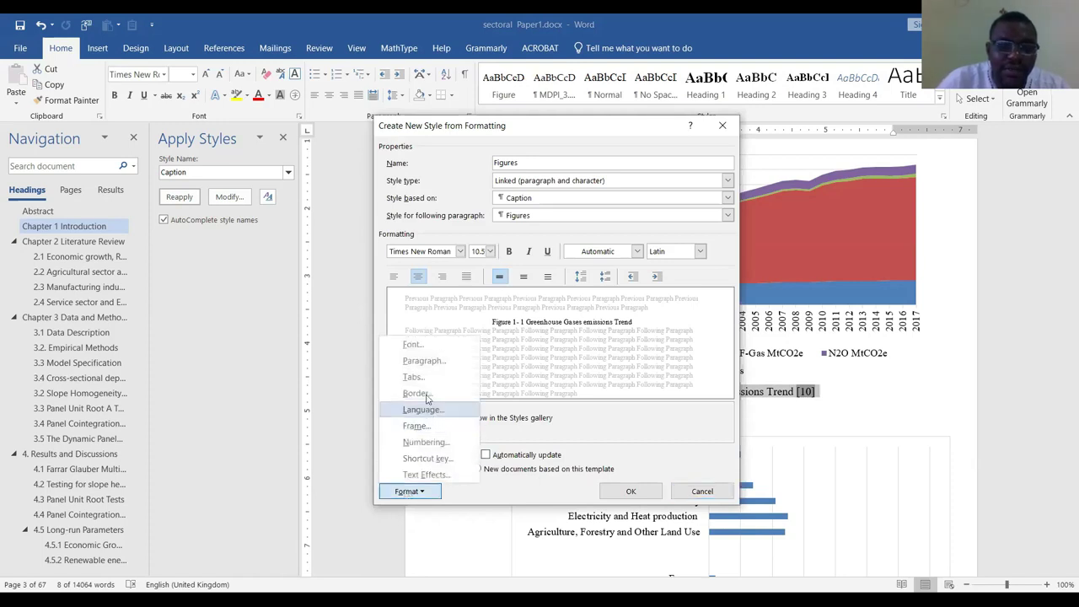
left_click(426, 361)
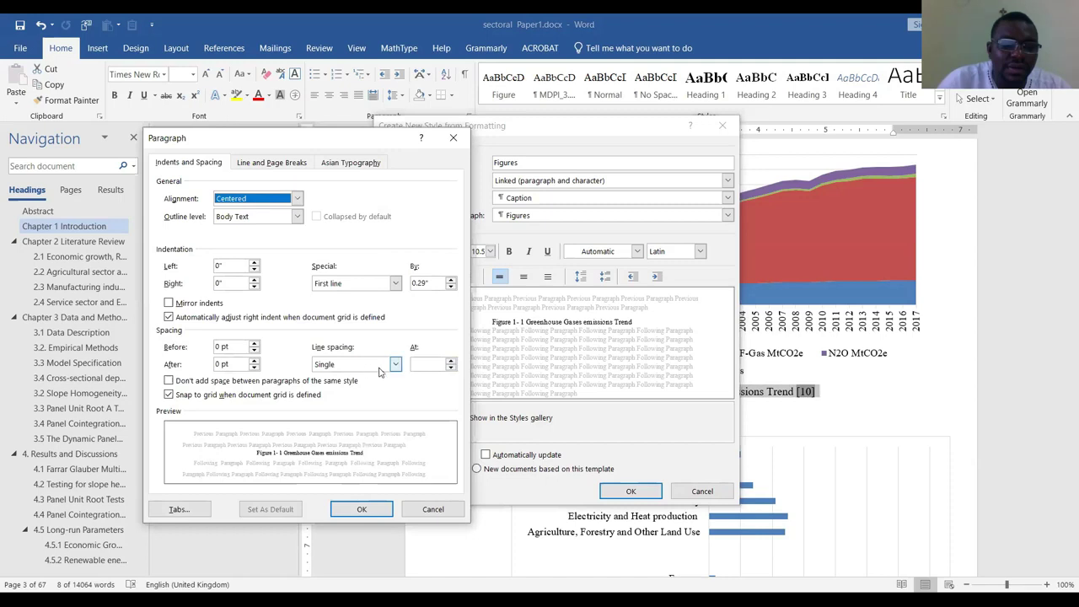
left_click(395, 284)
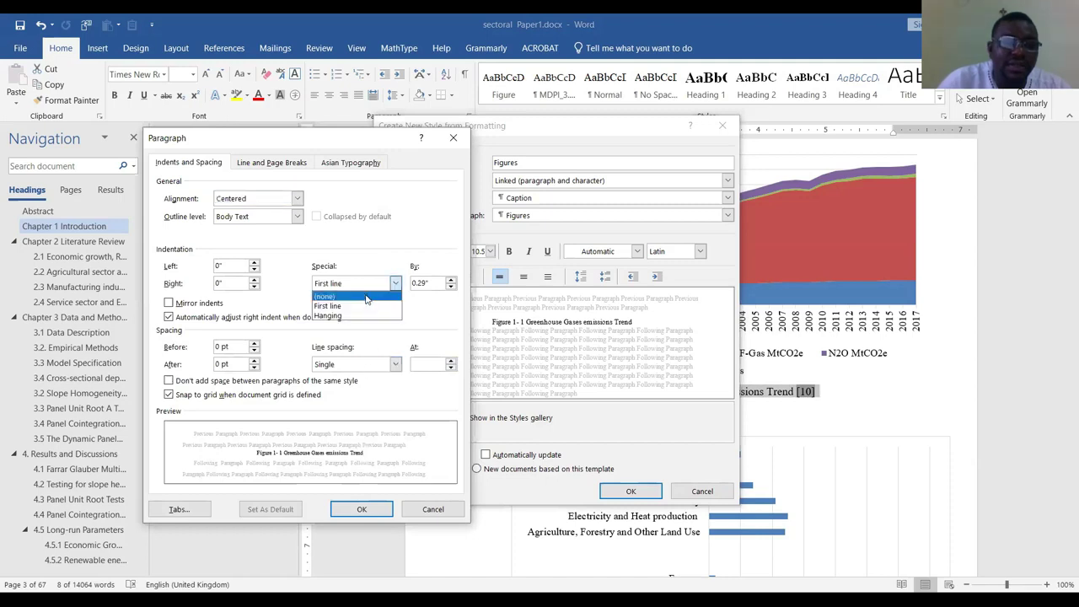
left_click(366, 296)
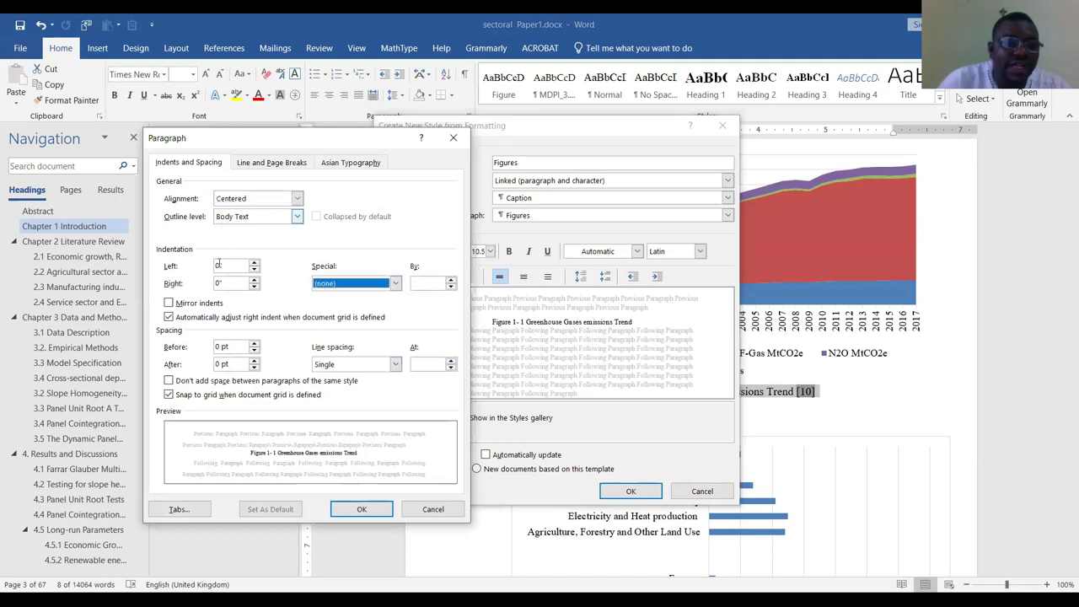
left_click(350, 513)
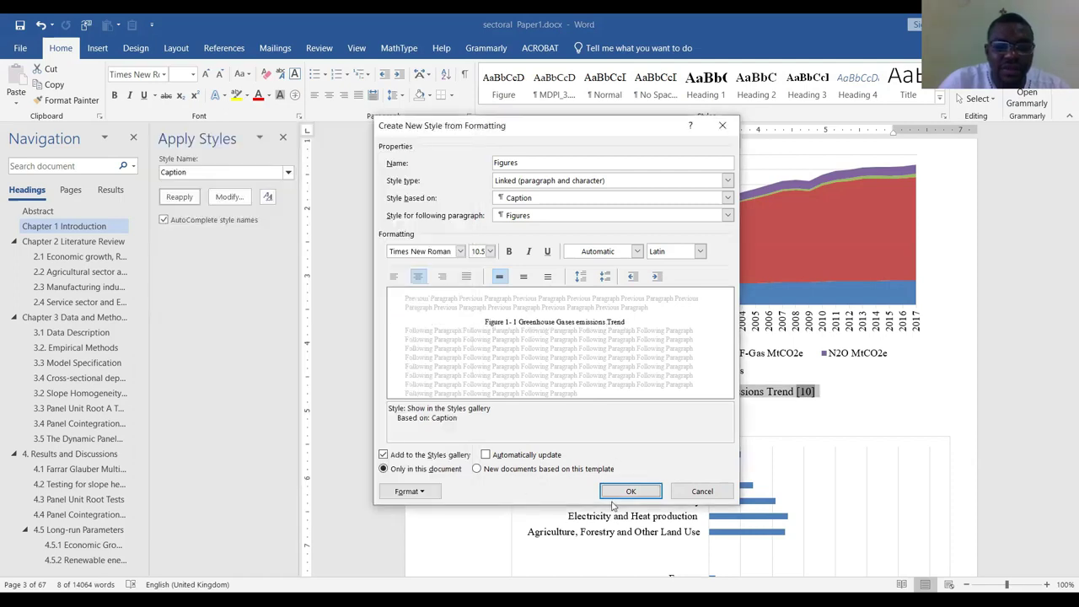
left_click(488, 456)
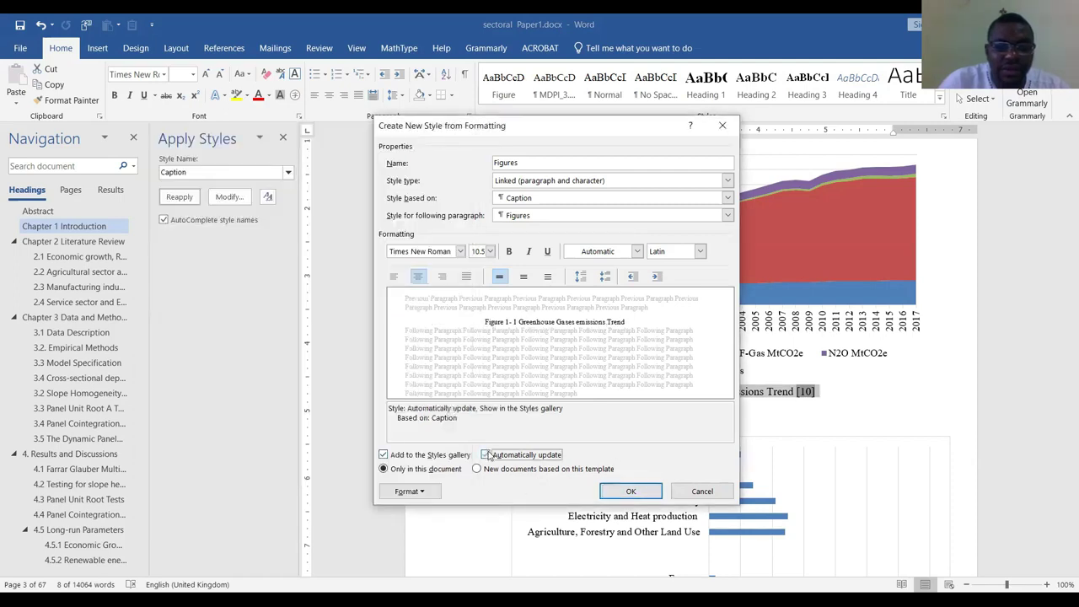
left_click(629, 493)
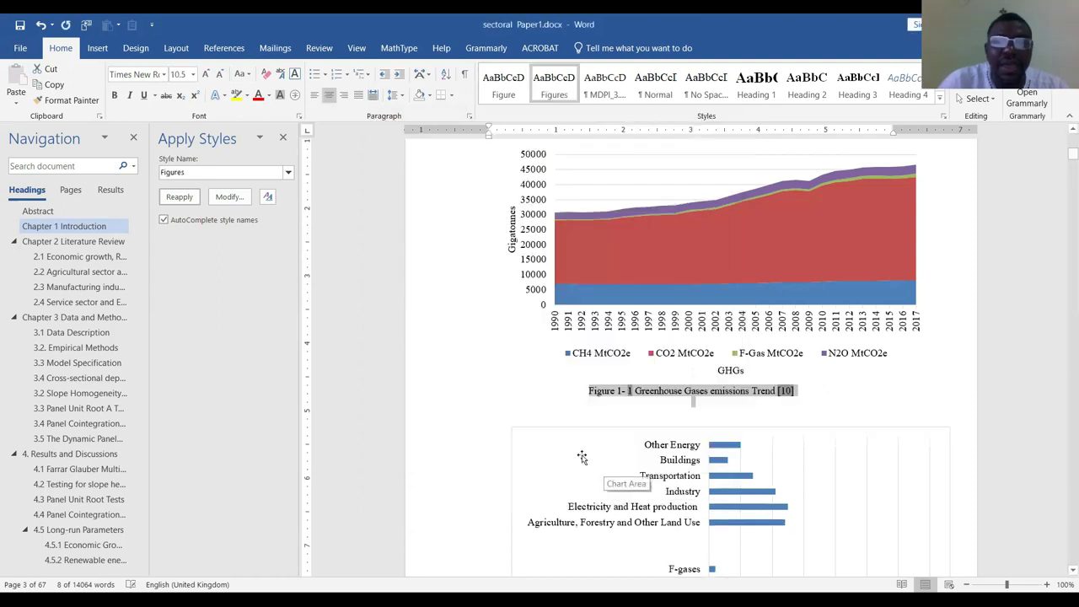
left_click(498, 364)
left_click(520, 384)
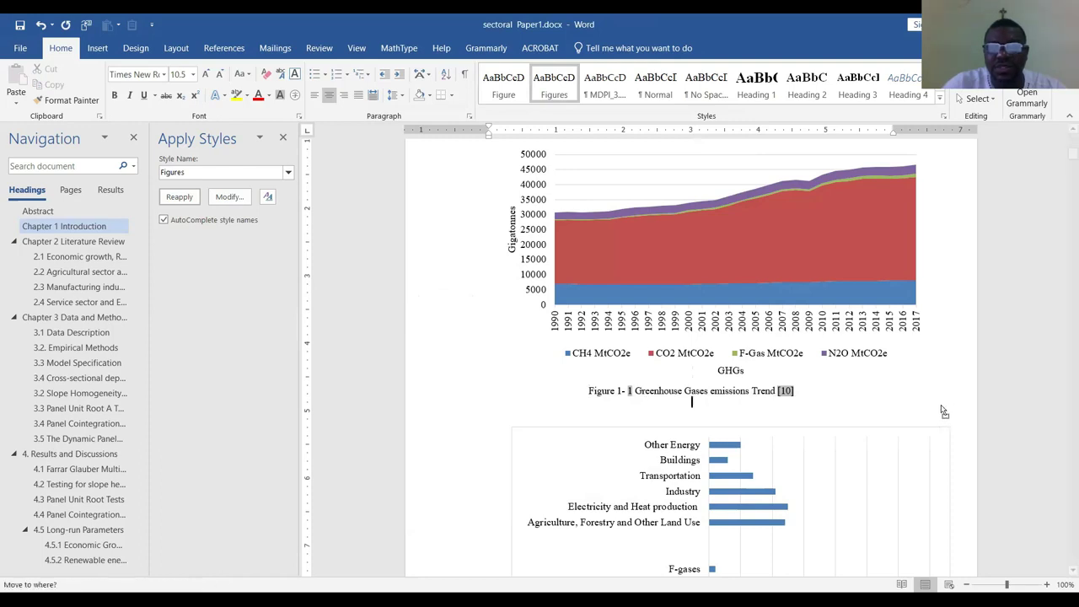
key("ctrl+z")
left_click(569, 337)
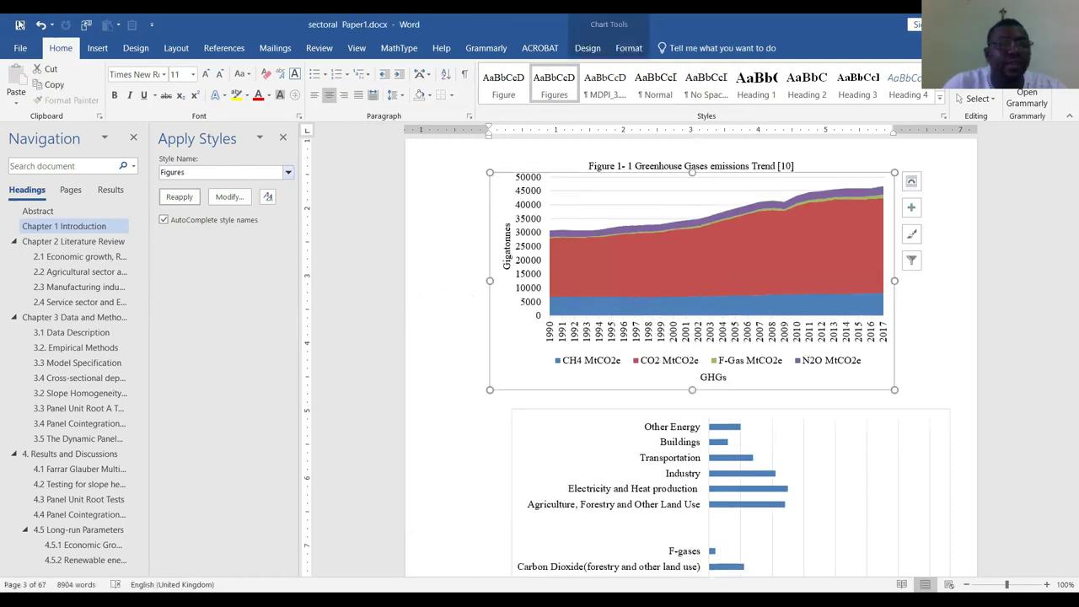
key("ctrl+y")
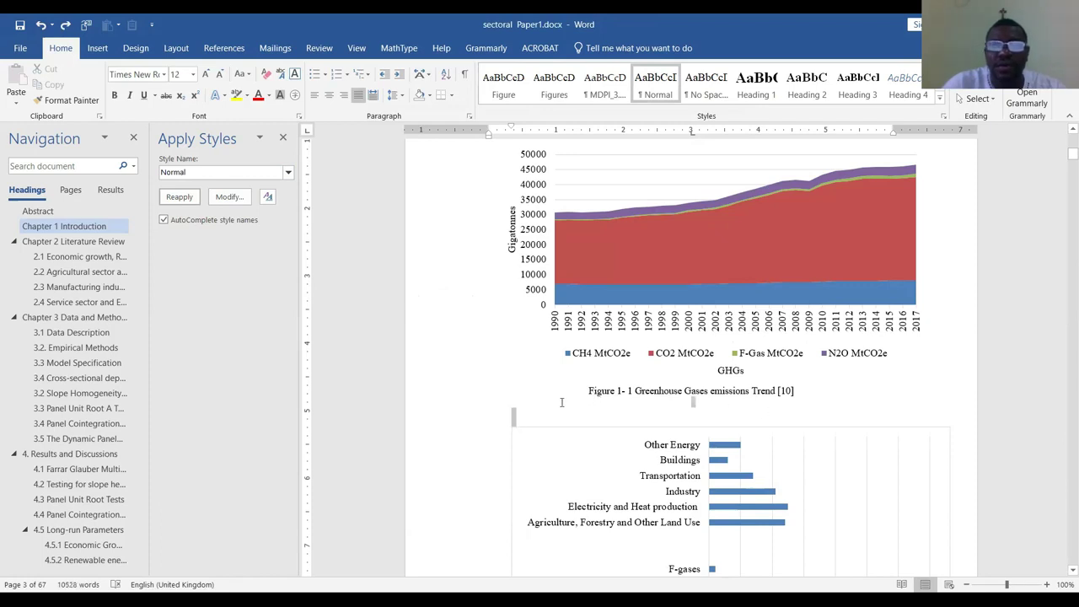
Apply the Figure style to the Greenhouse Gases area chart and return to its caption
left_click(504, 305)
left_click(511, 92)
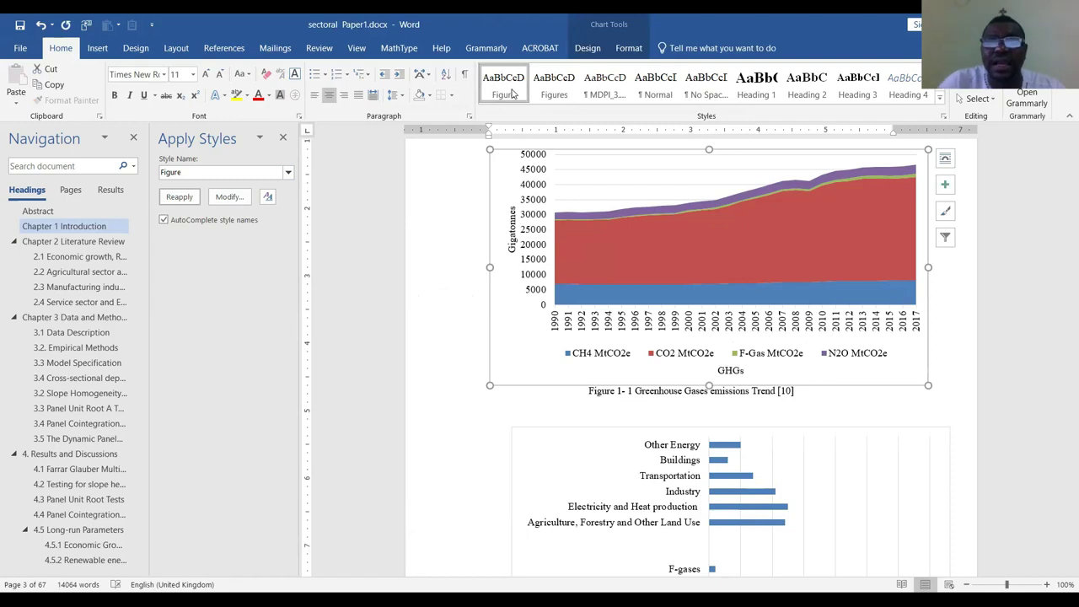
left_click(592, 440)
left_click(600, 394)
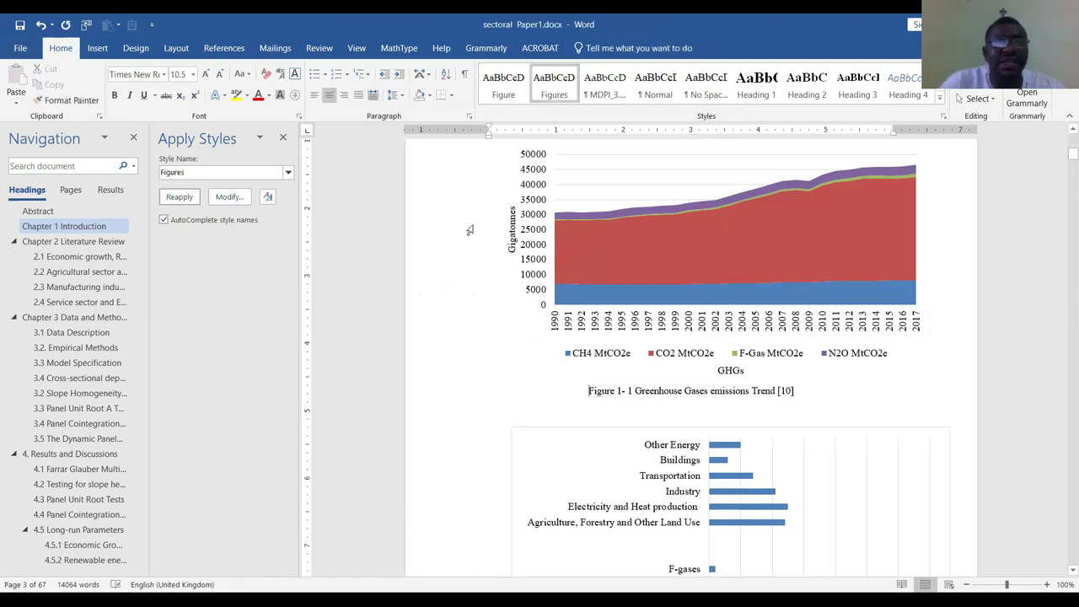
Apply the Figures style to the Global GHG emissions caption, Figure 1-2
scroll(640, 437, "down", 8)
scroll(666, 375, "down", 3)
left_click(537, 396)
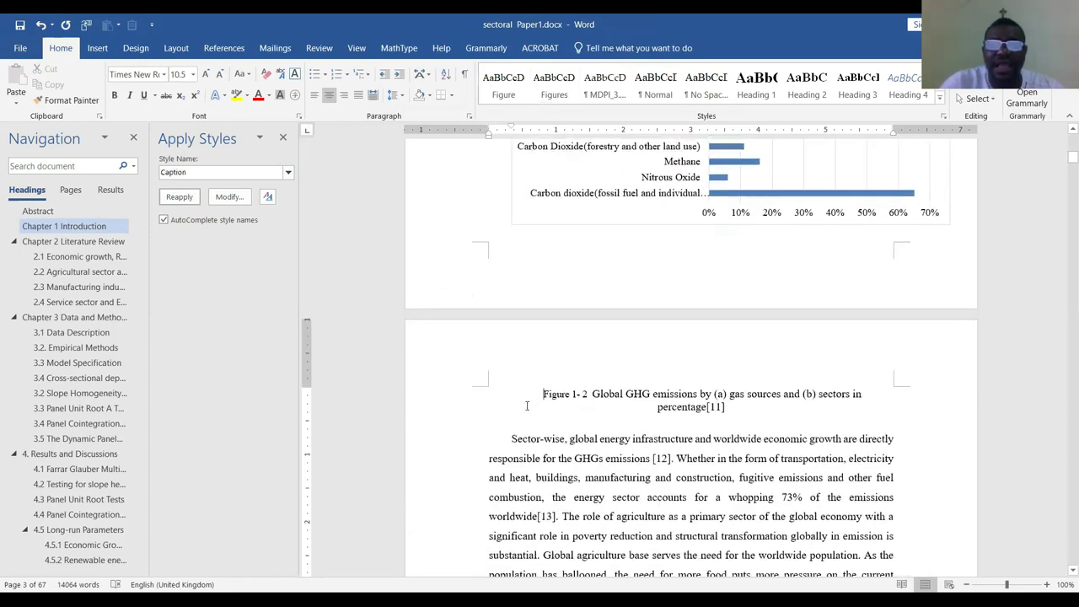
triple_click(651, 405)
Apply the Figures style to the bar chart of GHG emissions by gas sources and sectors
scroll(599, 242, "up", 3)
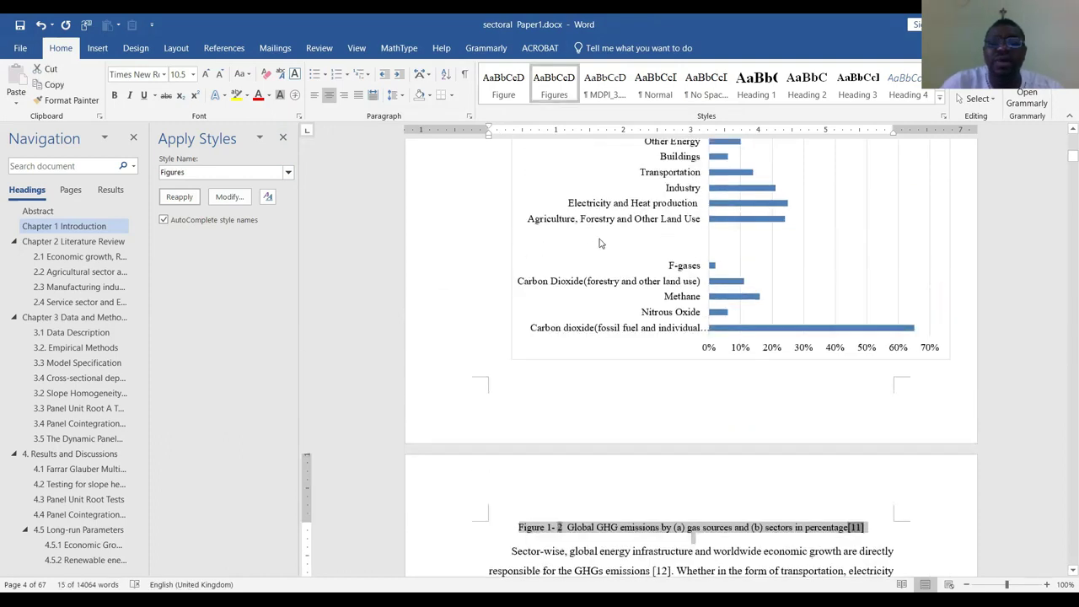
left_click(600, 242)
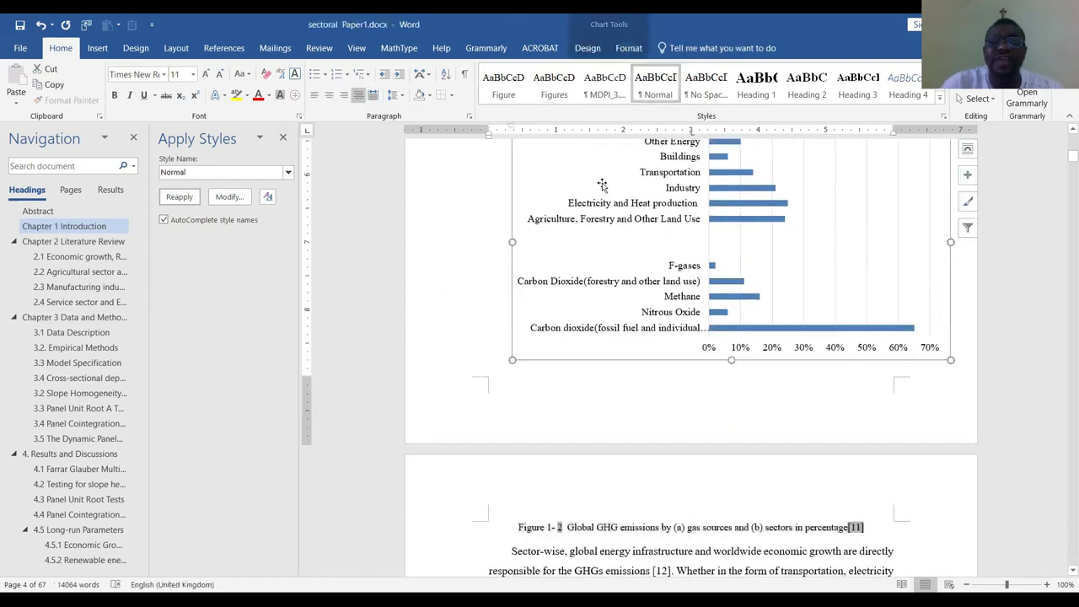
left_click(554, 84)
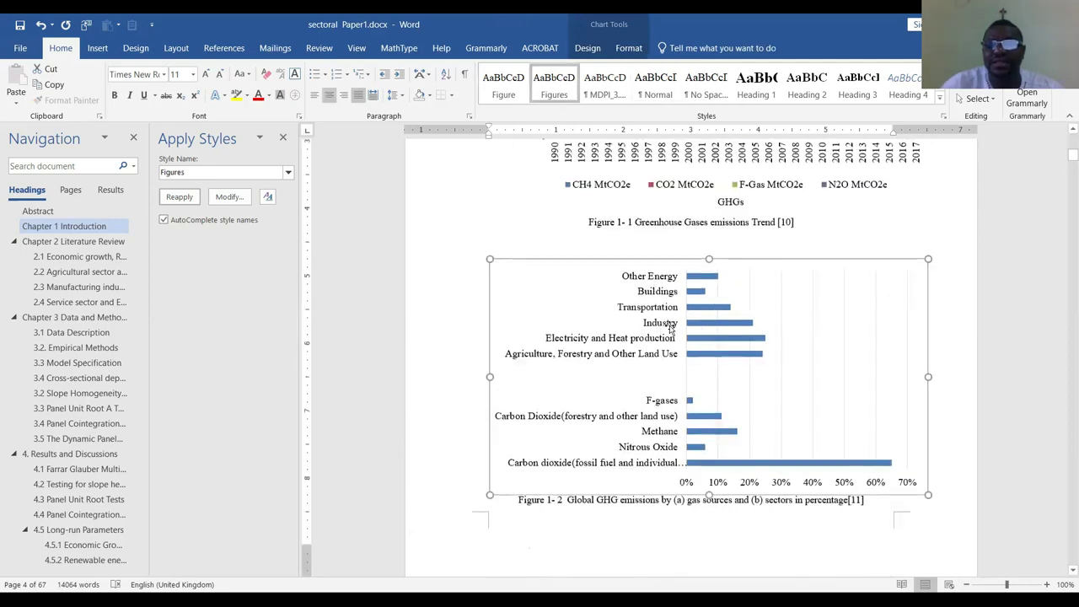
Apply the Figures style to the Greenhouse Gases area chart above the Figure 1-1 caption
scroll(672, 327, "up", 2)
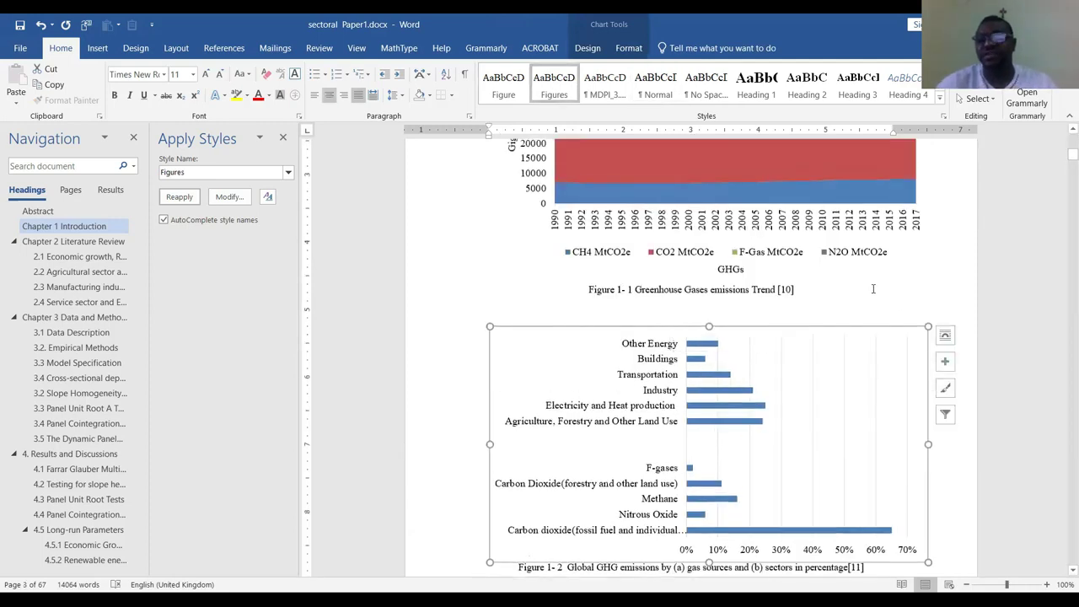
left_click(637, 185)
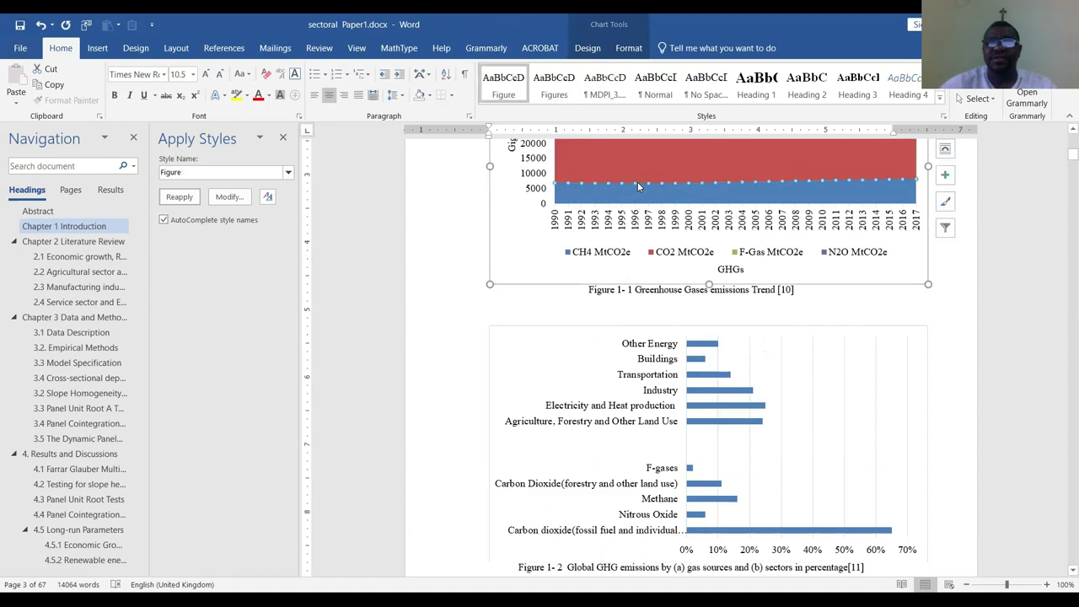
scroll(607, 191, "up", 2)
left_click(550, 87)
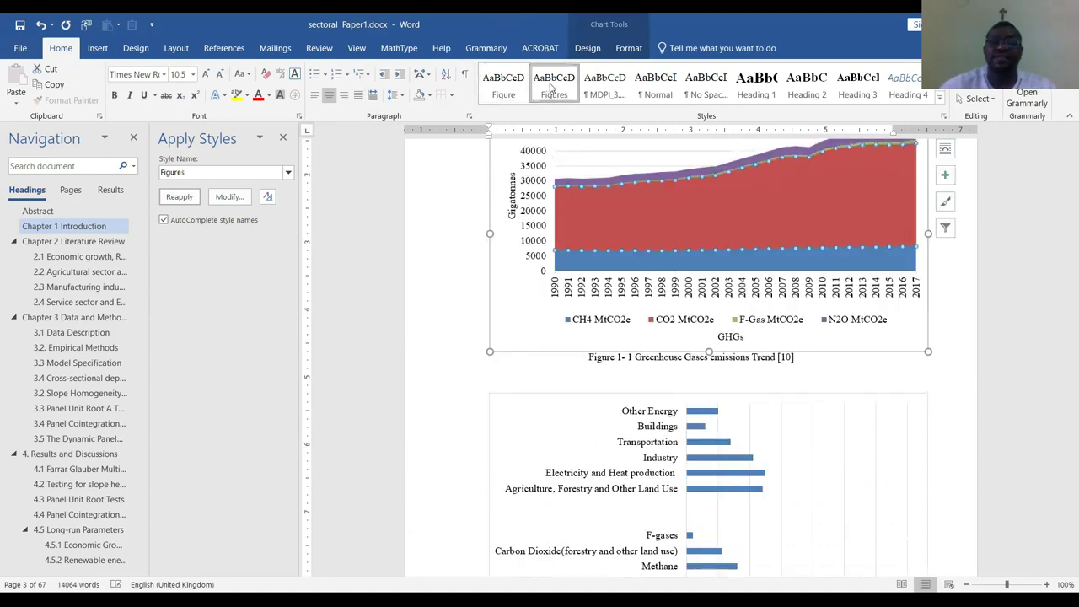
Review the formatting and placement of the two introduction charts and their captions
scroll(622, 302, "down", 2)
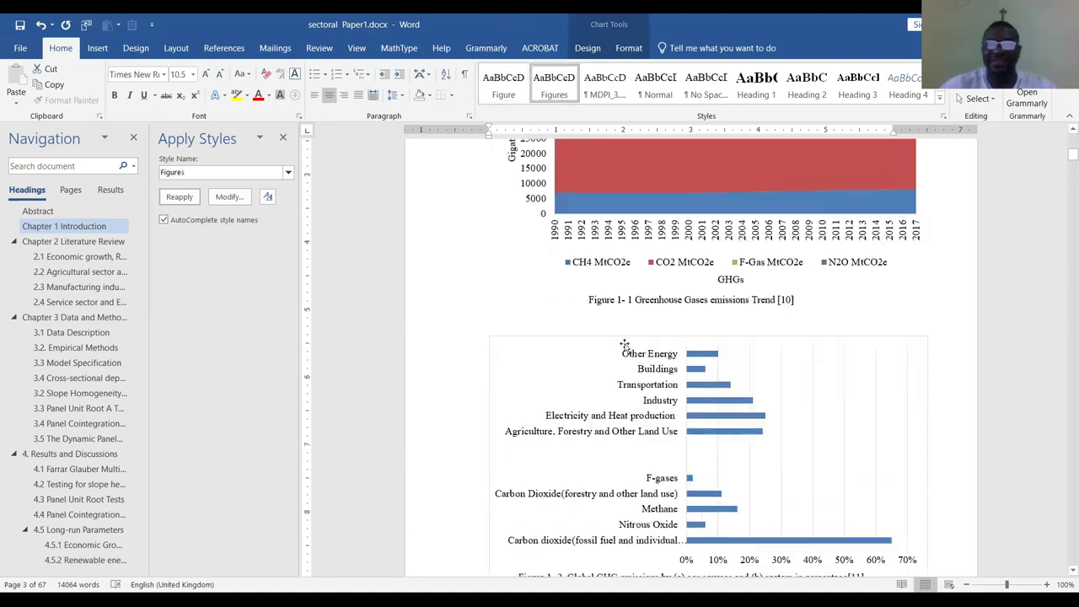
scroll(641, 371, "up", 3)
scroll(647, 392, "down", 6)
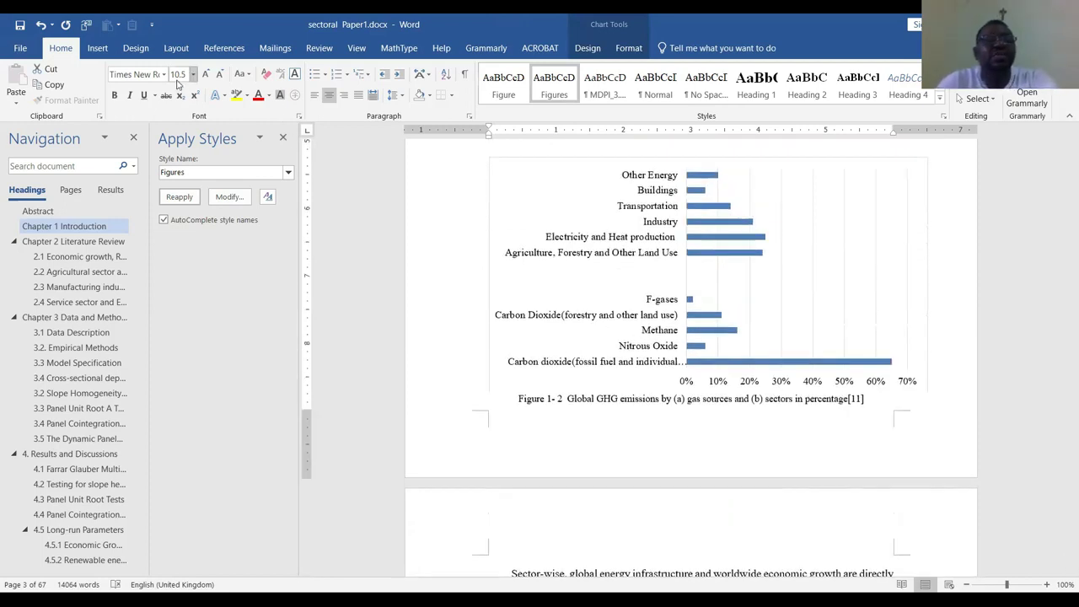
scroll(674, 404, "down", 5)
scroll(679, 409, "up", 15)
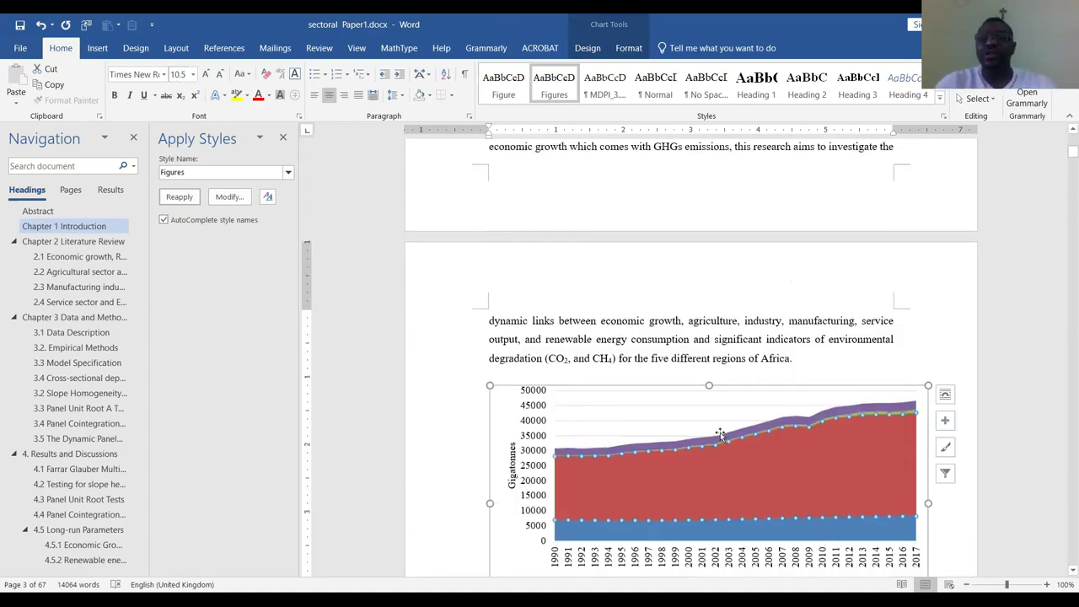
scroll(722, 438, "down", 1)
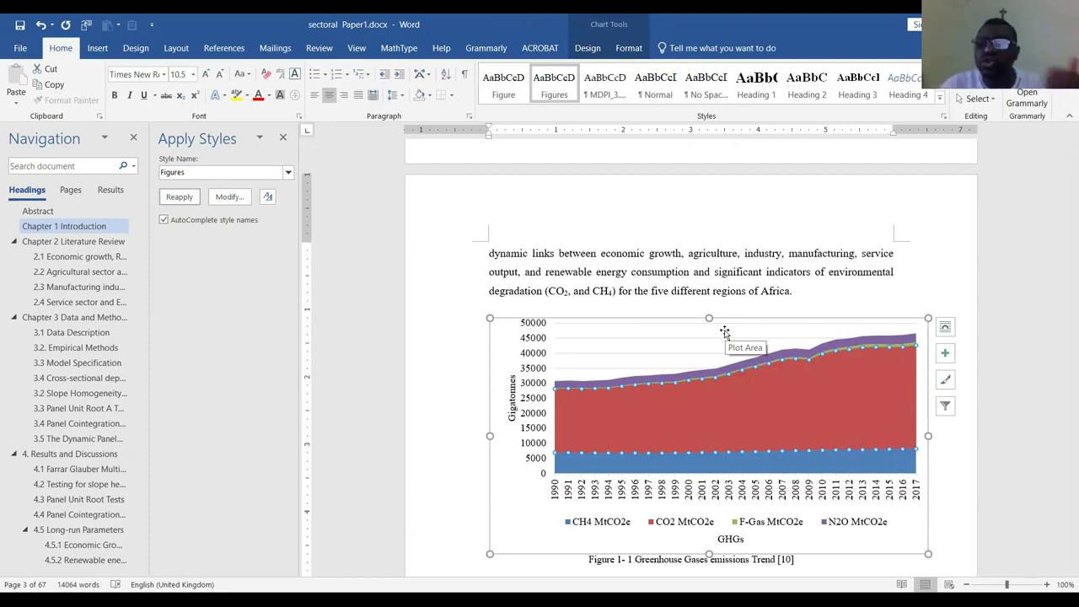
scroll(724, 331, "down", 2)
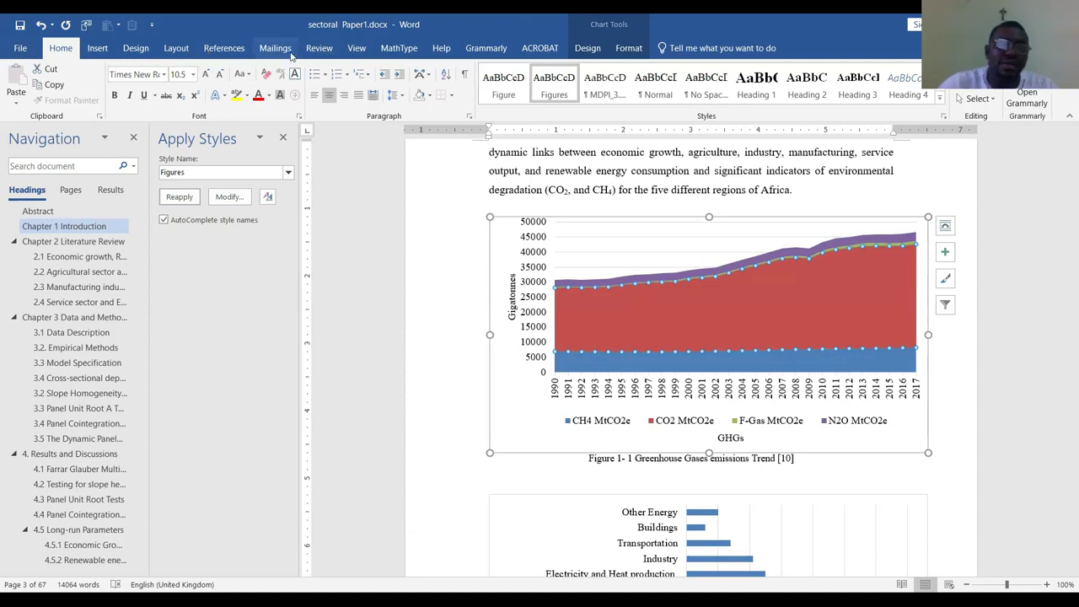
Create a new caption label "Figure 2-" for the chapter 2 figures without inserting a caption
left_click(224, 49)
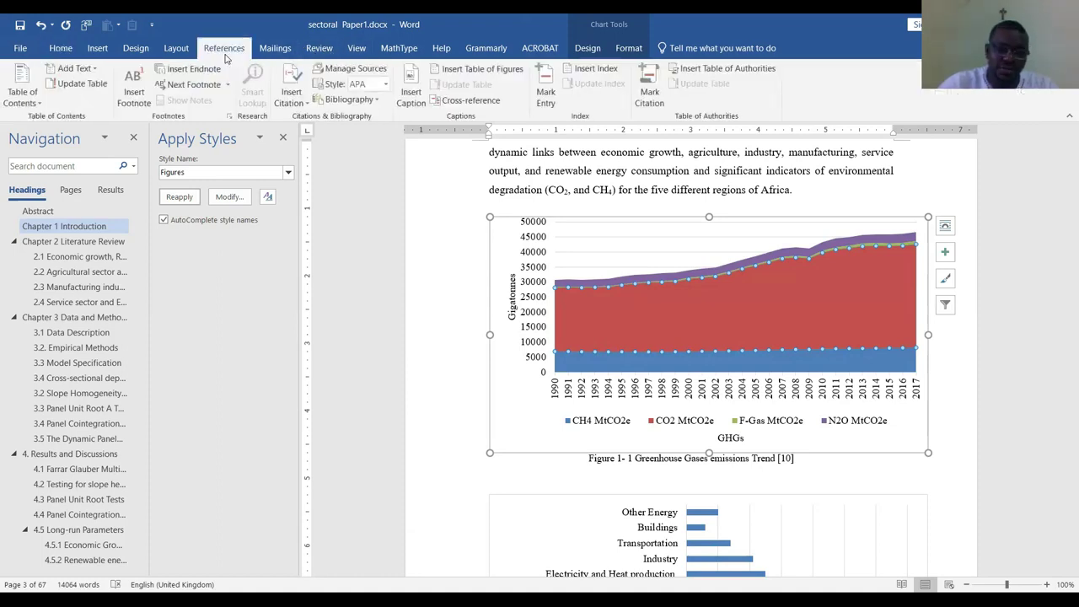
left_click(302, 101)
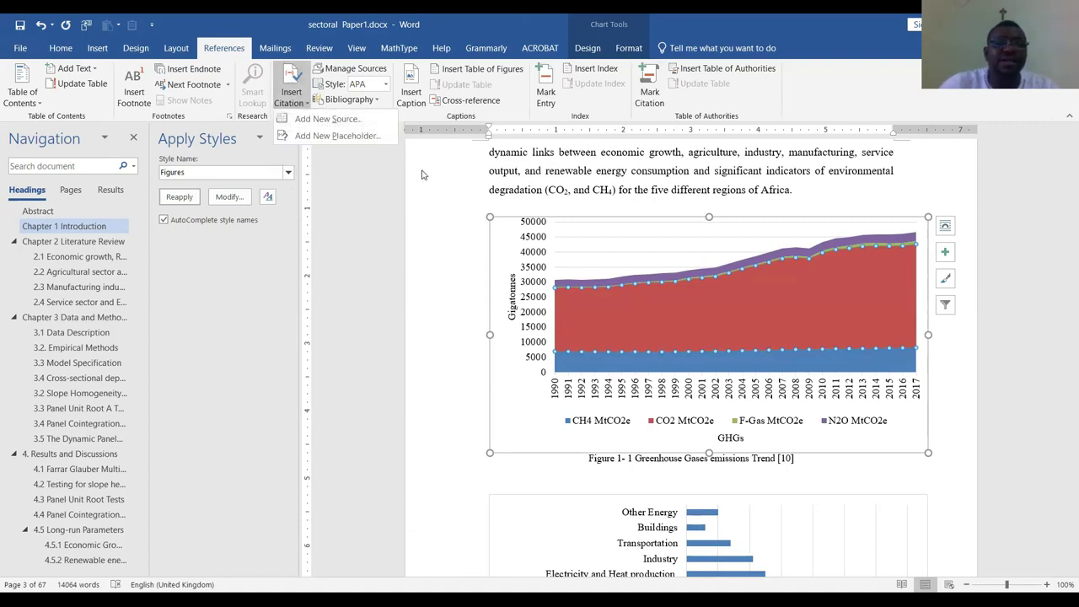
left_click(412, 92)
left_click(411, 93)
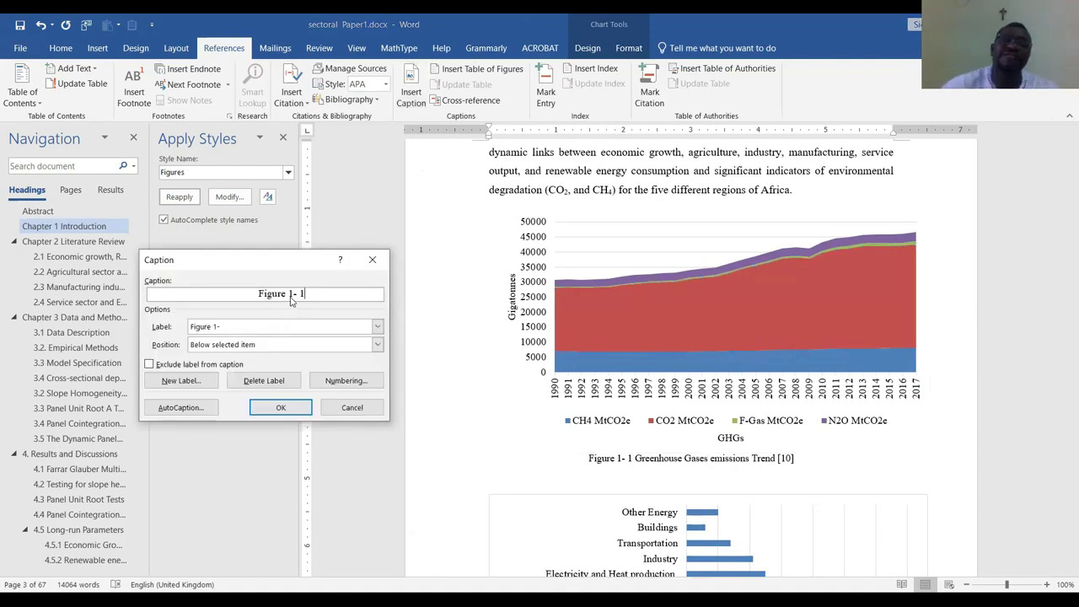
left_click(190, 380)
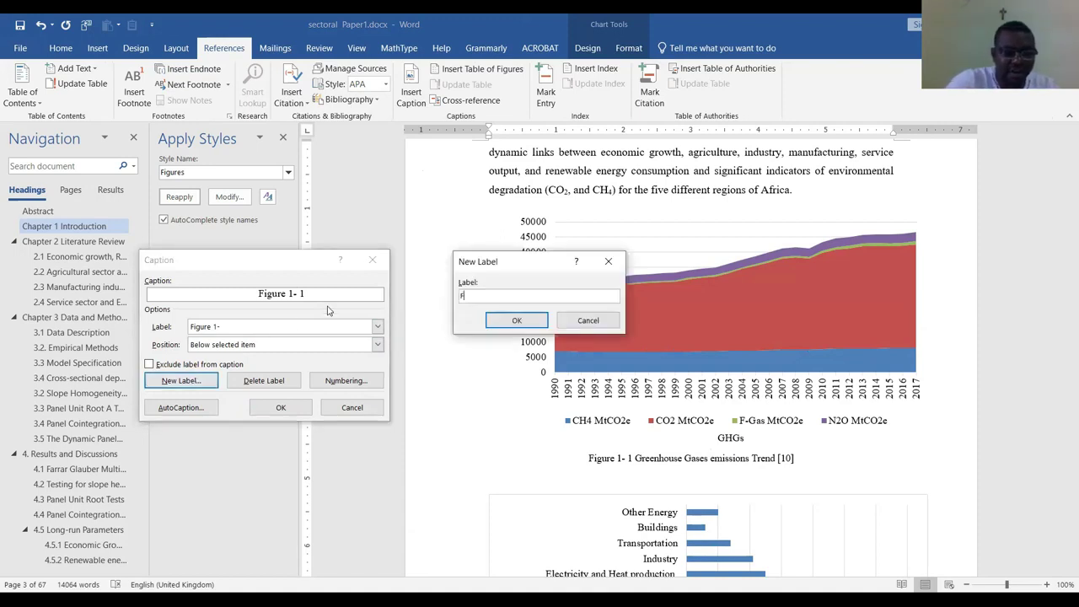
type("Figure 2-")
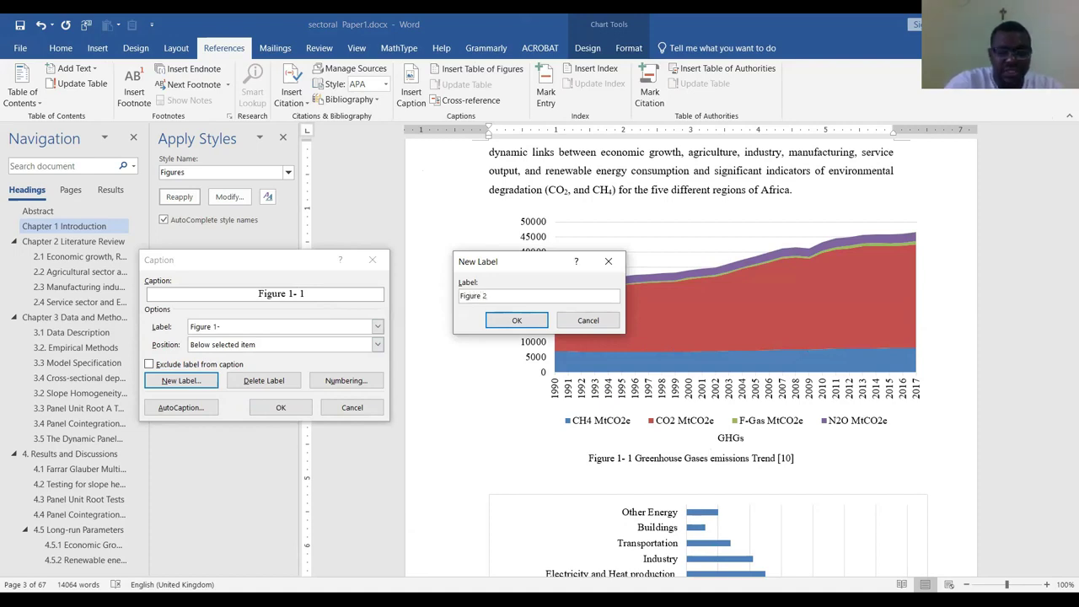
left_click(515, 321)
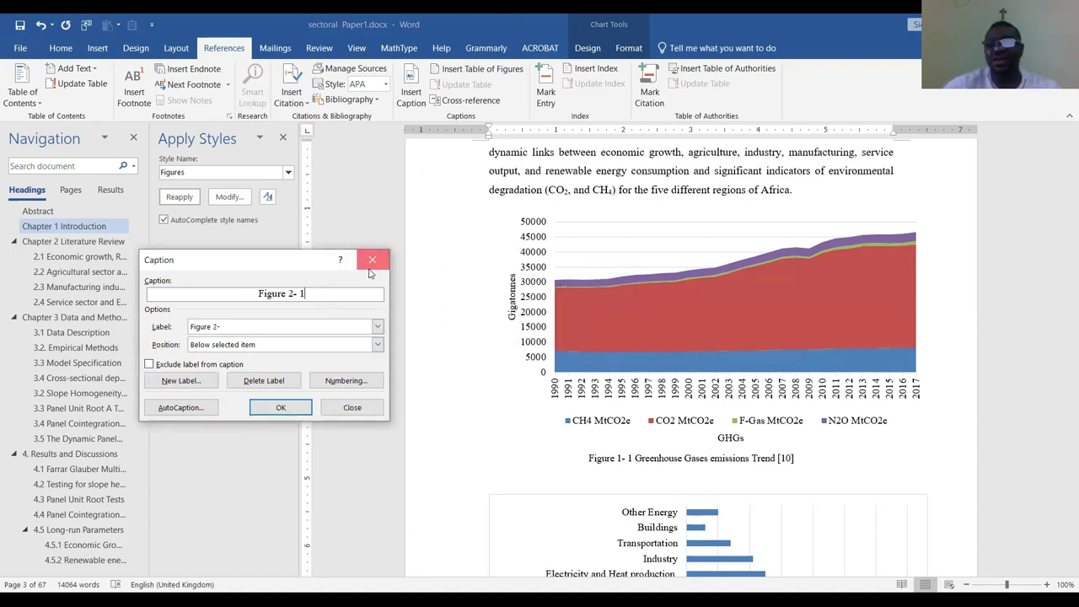
left_click(372, 261)
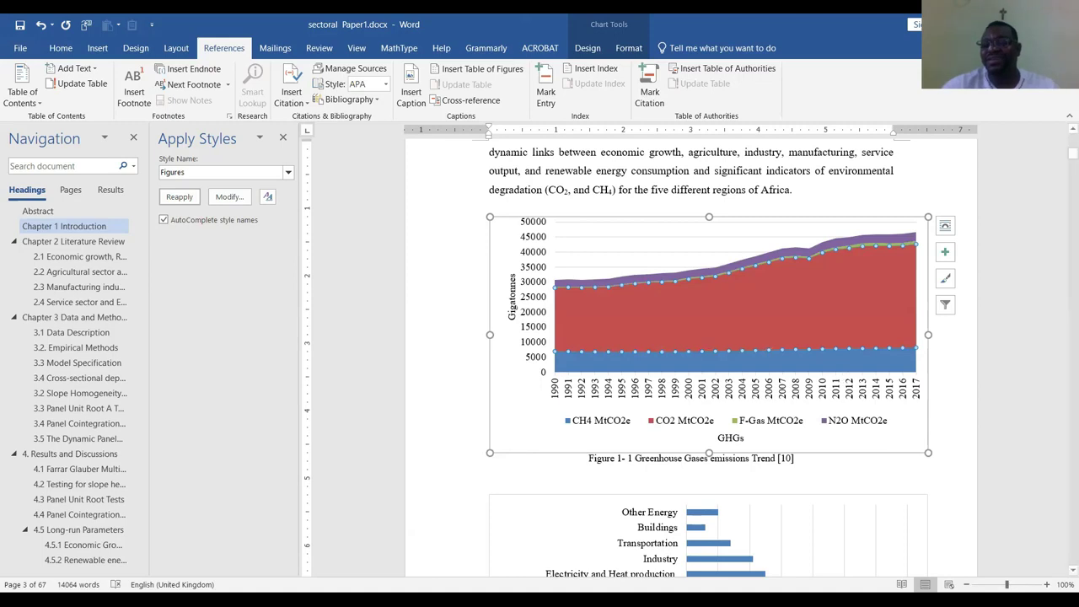
scroll(763, 439, "down", 4)
scroll(763, 432, "down", 2)
scroll(725, 379, "up", 6)
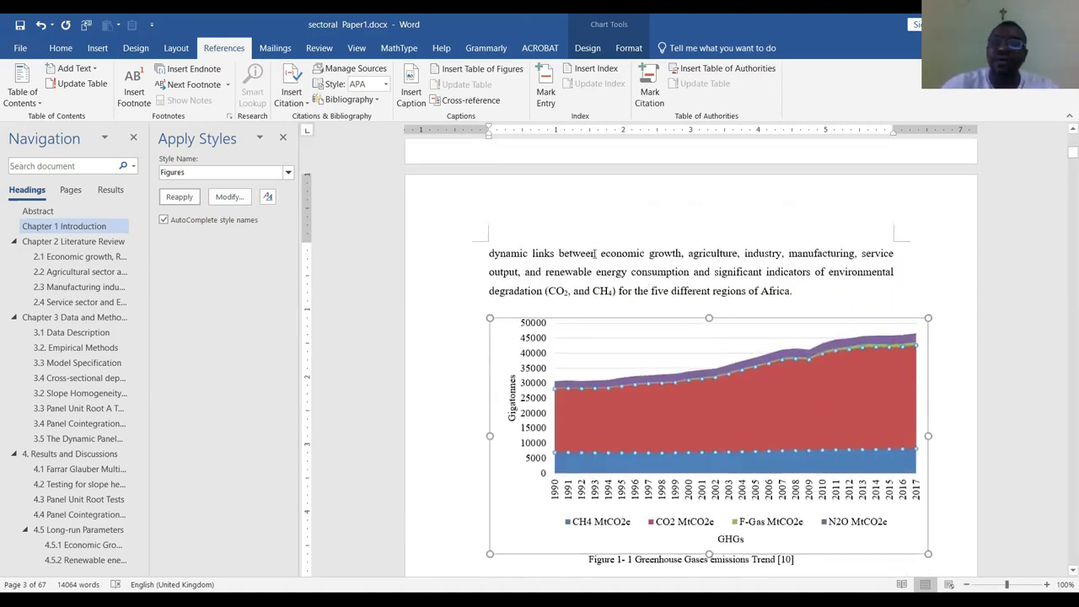
scroll(599, 253, "down", 2)
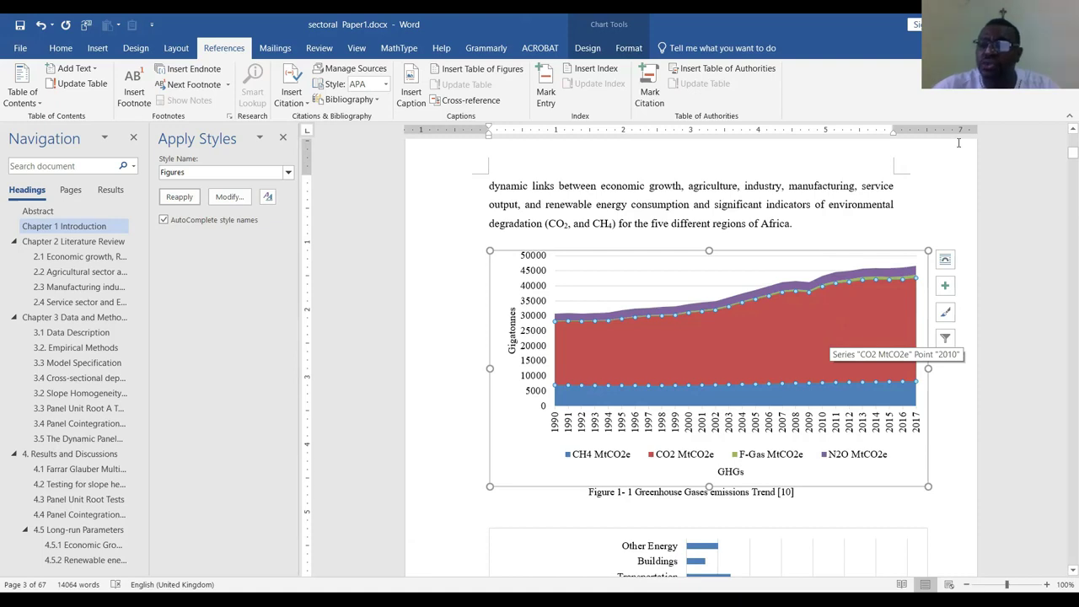
scroll(716, 346, "up", 1)
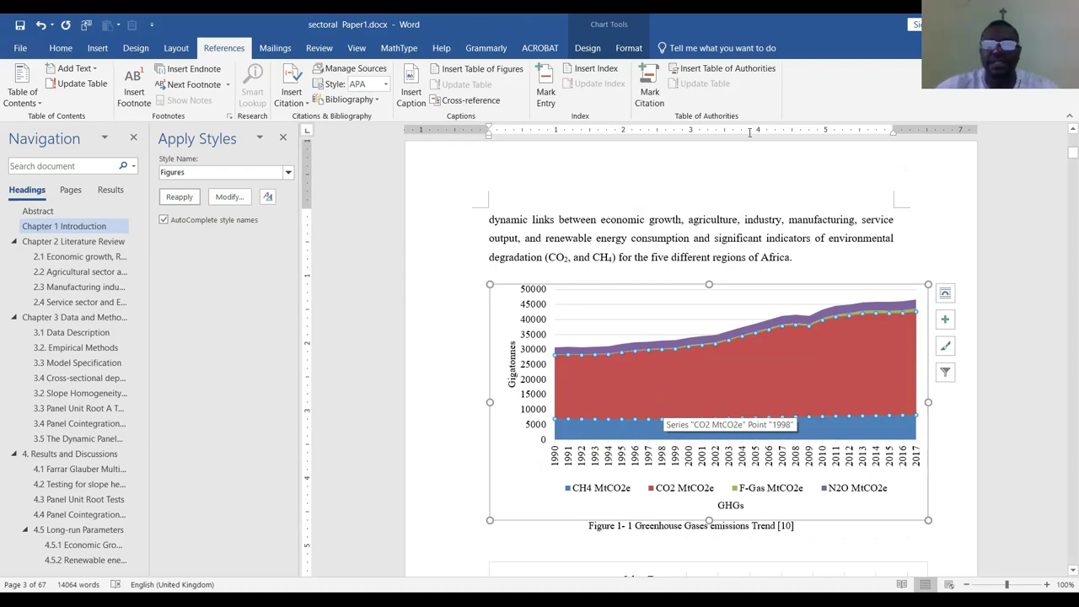
Open the formatting options for the Greenhouse Gases chart's horizontal axis and set its fill to Pattern fill
double_click(584, 402)
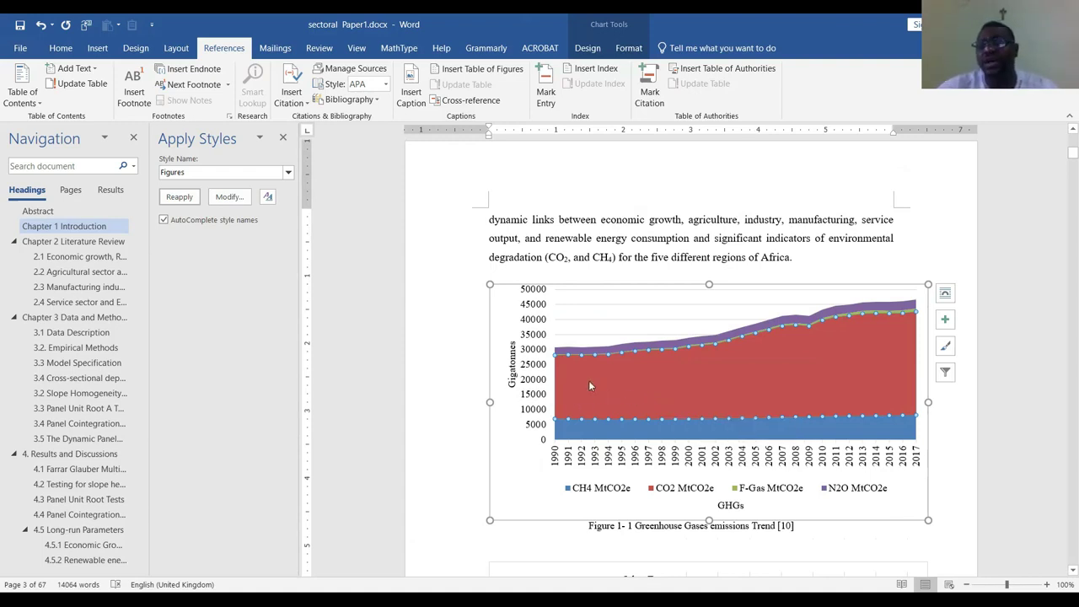
double_click(511, 458)
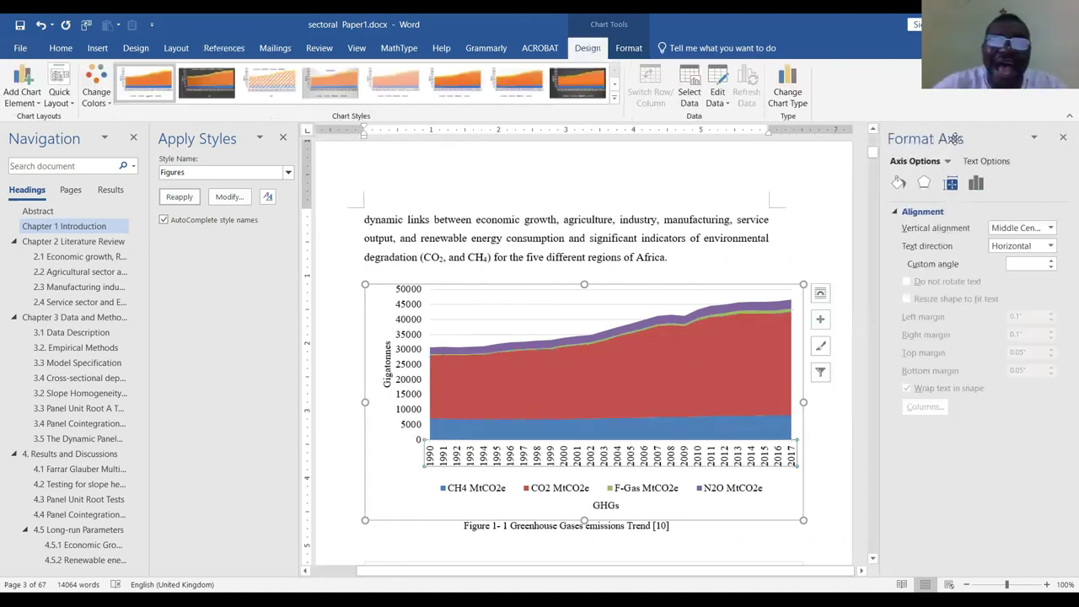
left_click(899, 183)
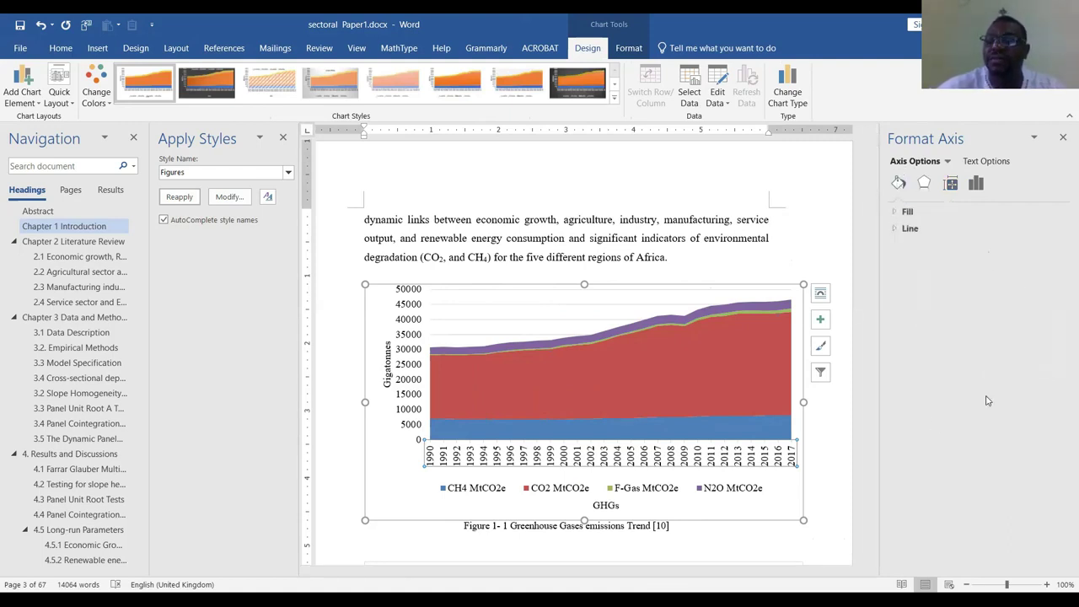
left_click(895, 215)
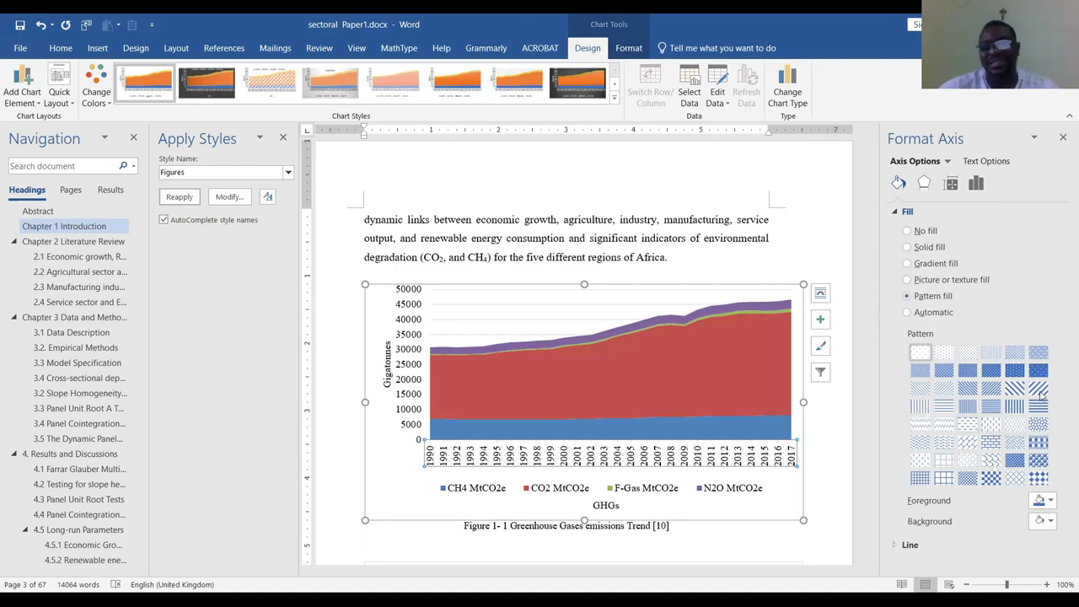
Apply a pattern fill with a black foreground to the CO2 MtCO2e area of the Figure 1-1 chart
left_click(632, 382)
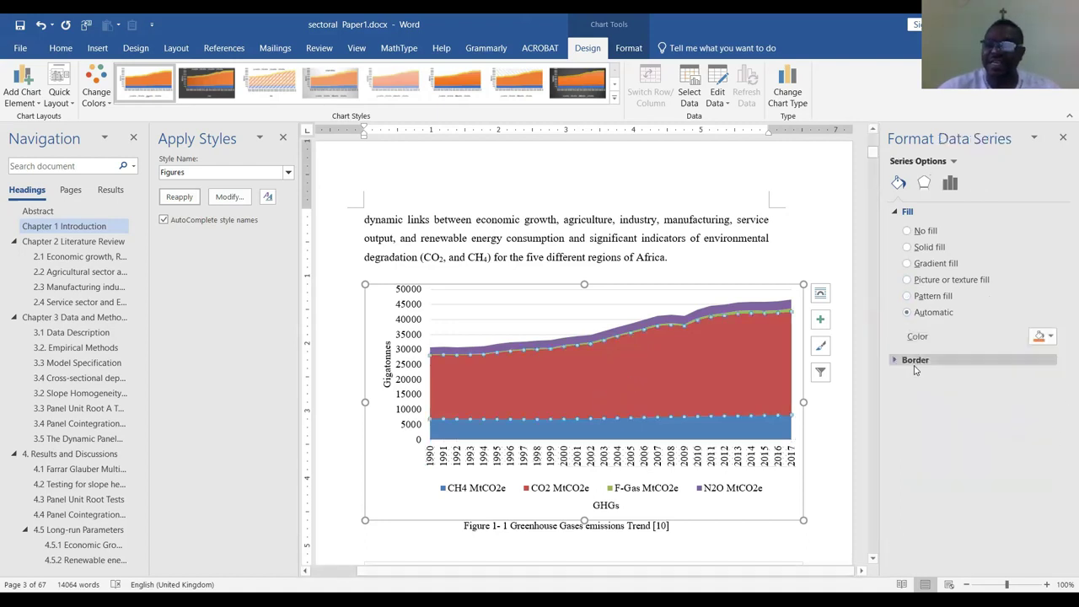
left_click(910, 296)
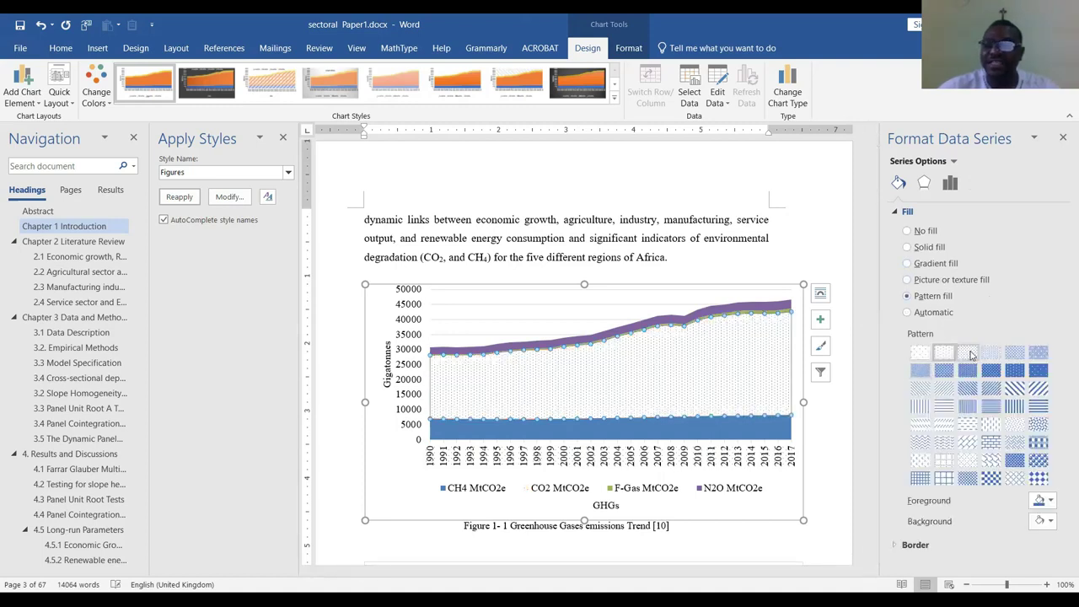
left_click(1039, 353)
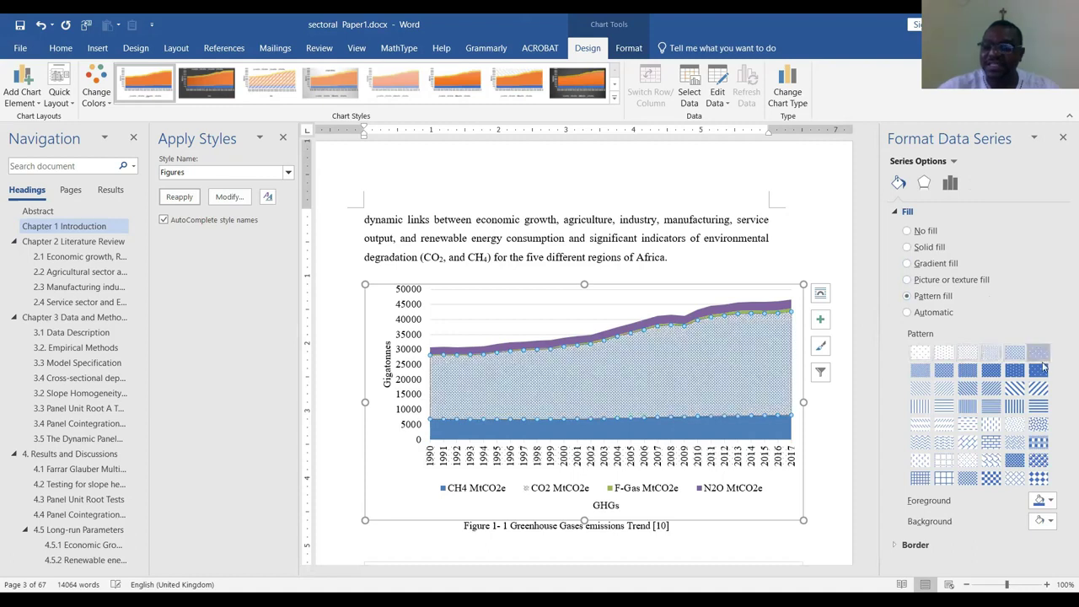
left_click(1014, 370)
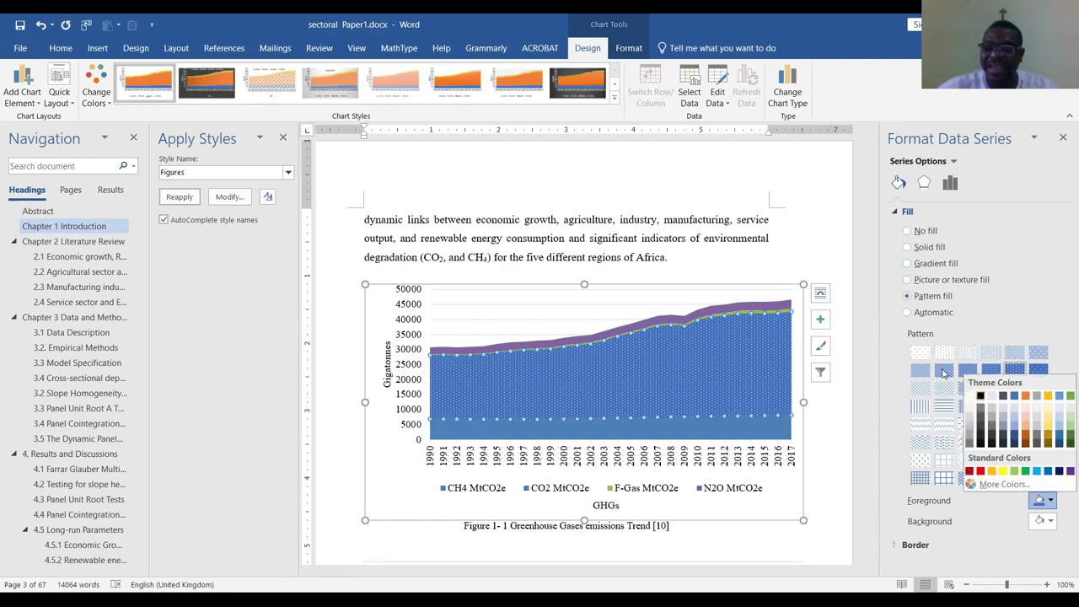
left_click(980, 396)
Try several striped and dotted patterns on the CO2 MtCO2e area and settle on the sparsest dotted pattern
left_click(990, 352)
left_click(991, 388)
left_click(944, 423)
left_click(921, 423)
left_click(920, 405)
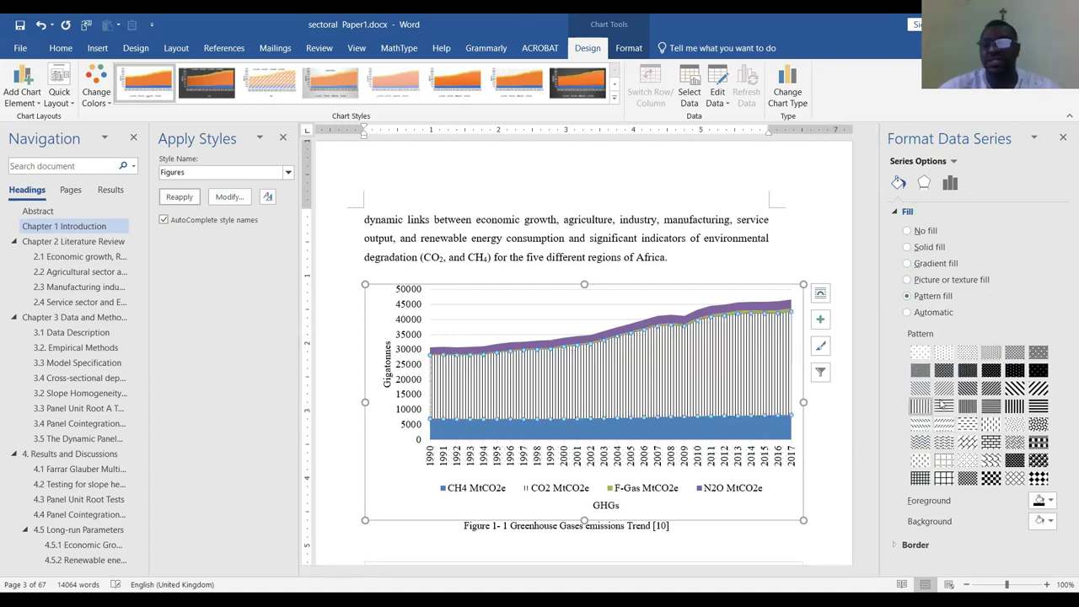
left_click(967, 353)
left_click(944, 353)
left_click(920, 354)
left_click(921, 355)
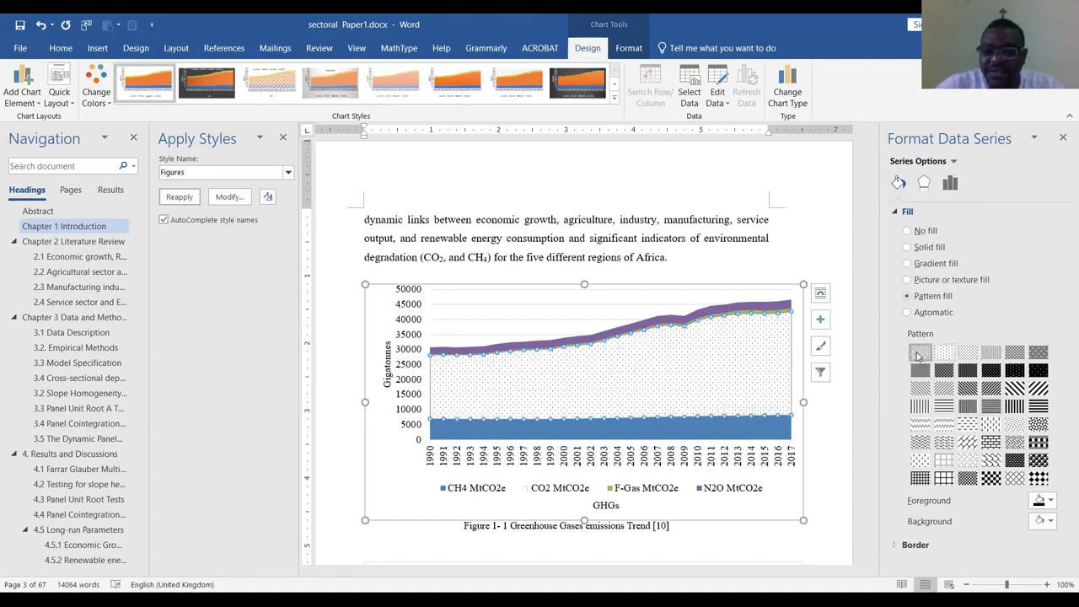
Give the N2O MtCO2e area a dense dotted pattern fill with a blue foreground
left_click(704, 319)
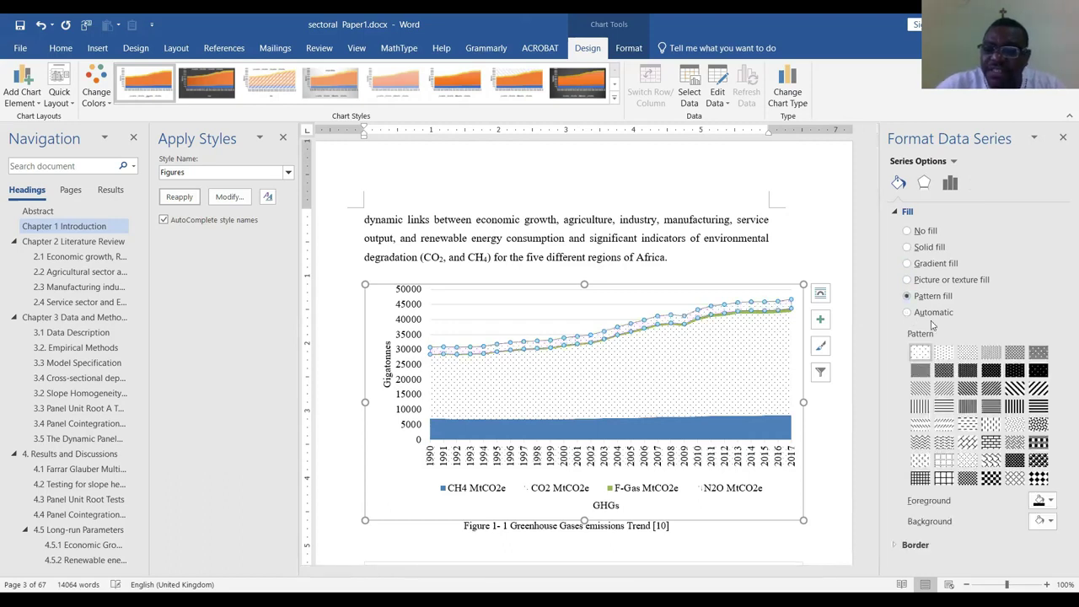
left_click(1013, 372)
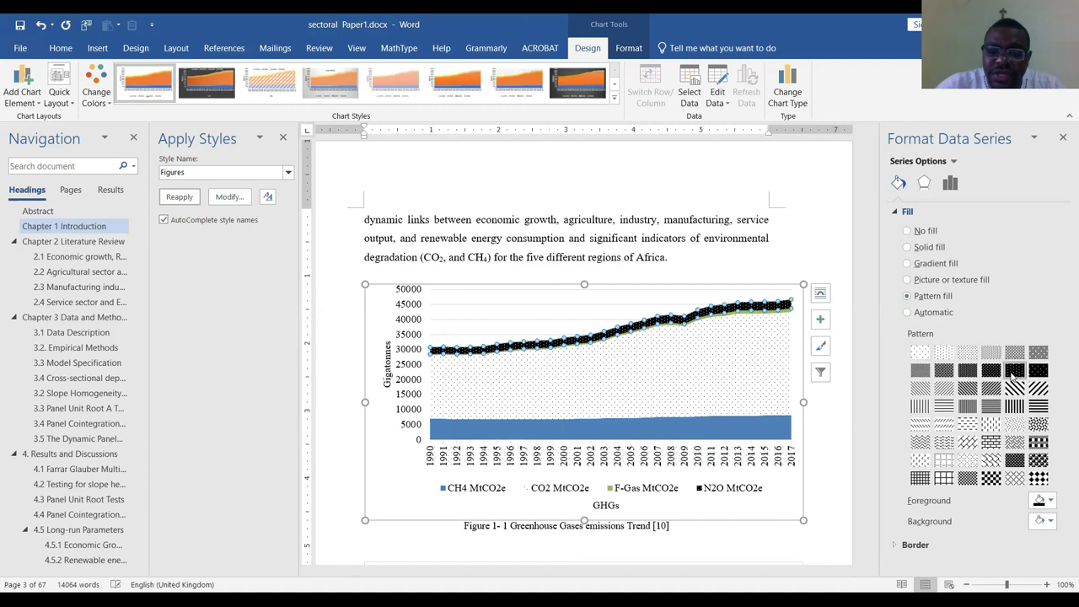
left_click(1048, 499)
left_click(1014, 396)
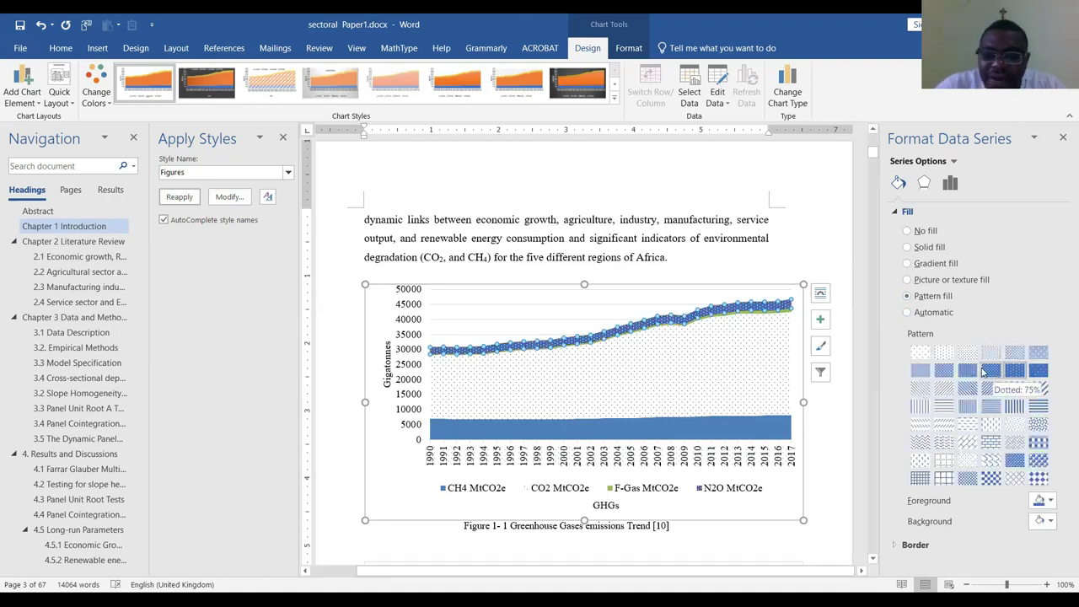
Change the CO2 MtCO2e area to a denser black dotted pattern and fill the CH4 MtCO2e area with a dark black pattern
left_click(713, 325)
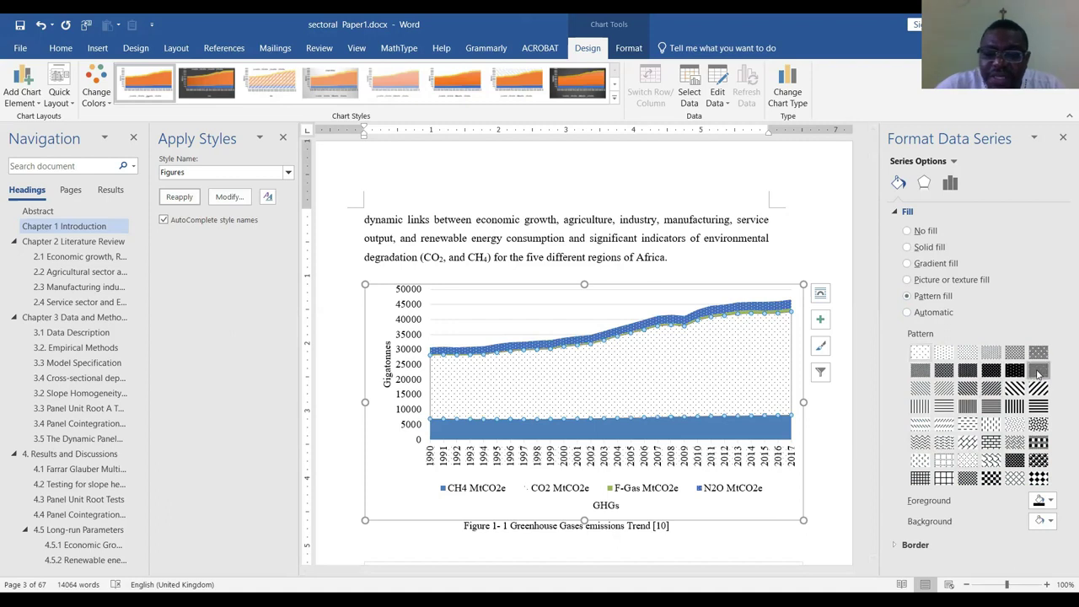
left_click(1037, 370)
left_click(755, 313)
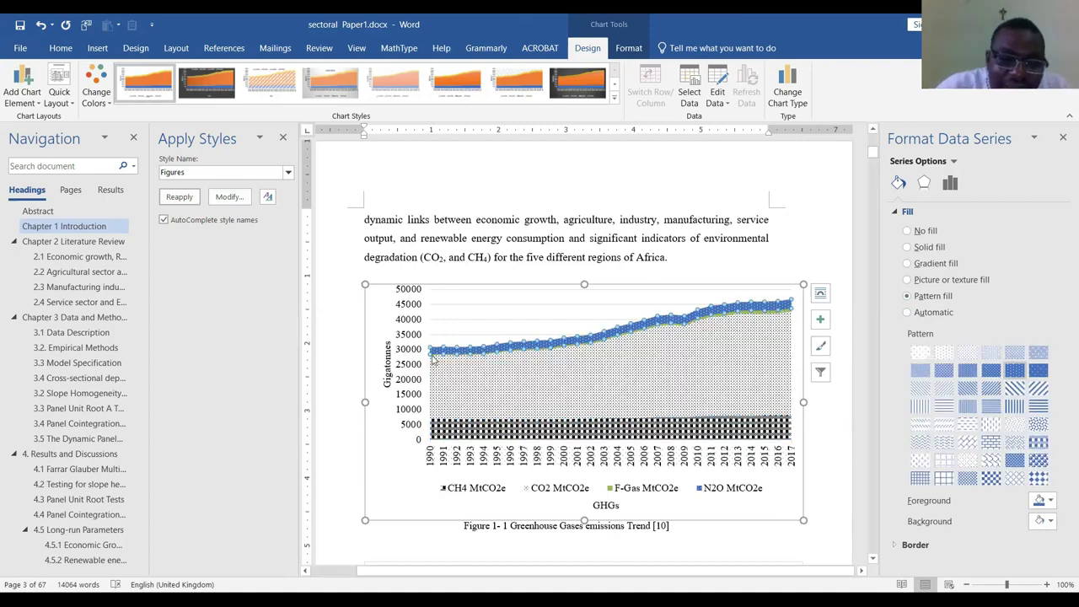
Apply a dense blue dotted pattern fill to the thin F-Gas MtCO2e area of the chart
left_click(732, 317)
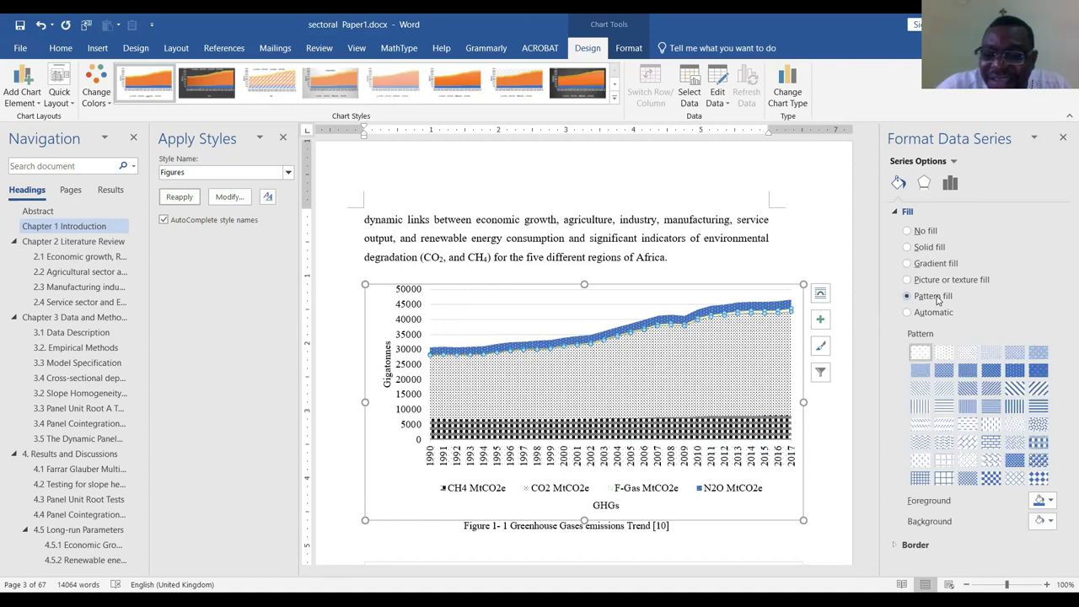
left_click(966, 370)
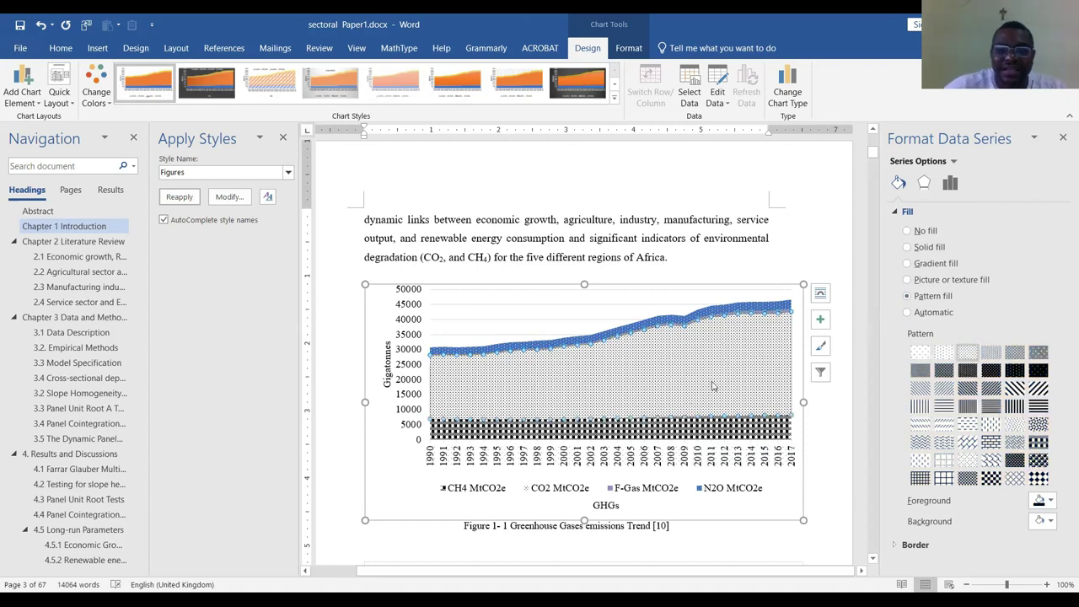
left_click(573, 305)
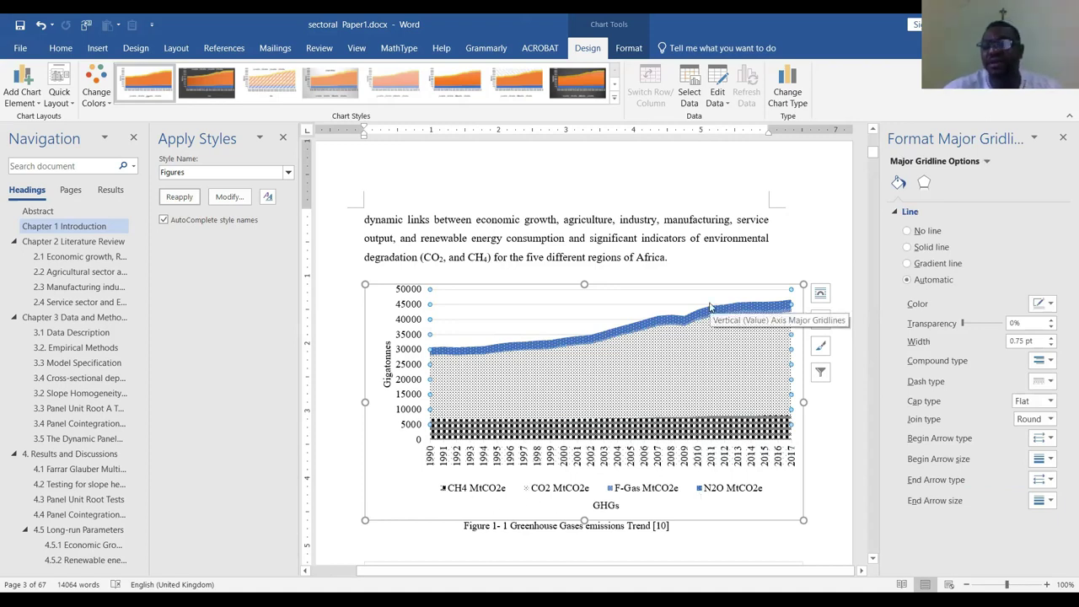
Try a pattern fill on all bars of the Figure 1-2 GHG emissions chart and undo it
scroll(520, 401, "down", 6)
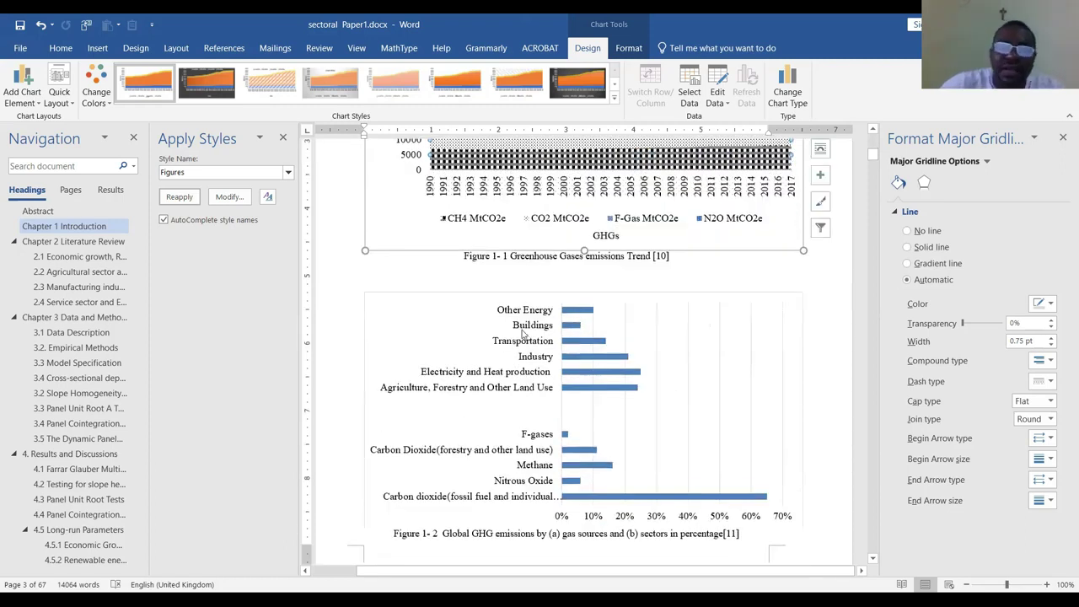
left_click(584, 314)
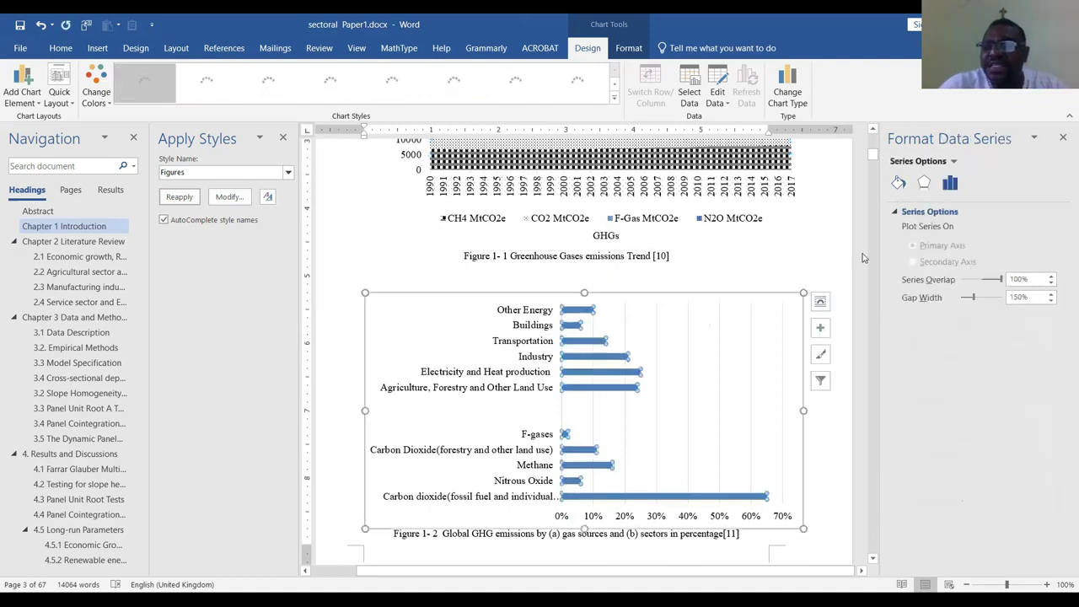
left_click(899, 182)
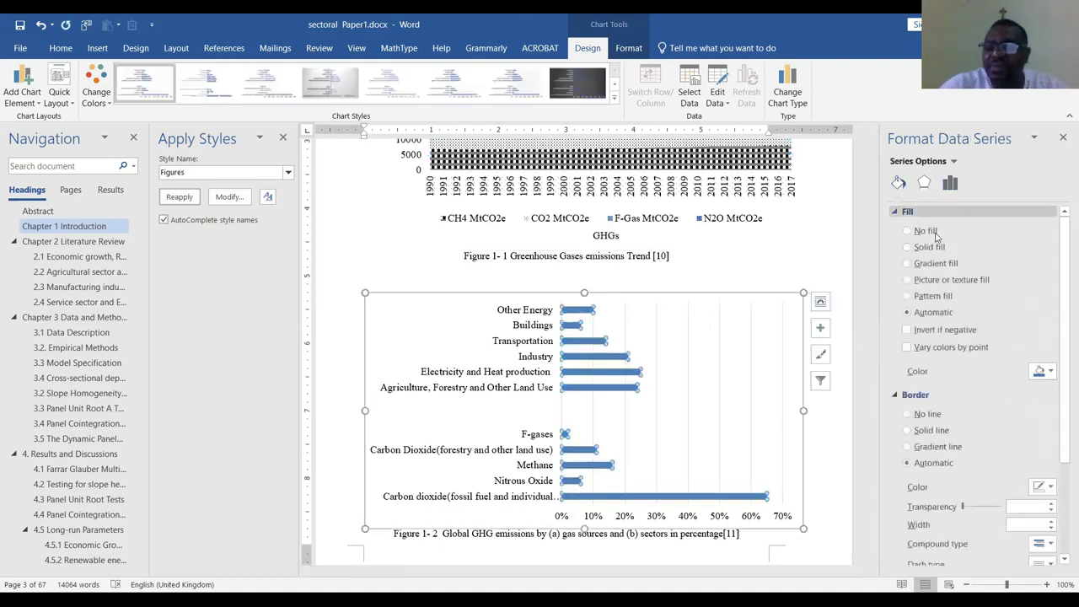
left_click(941, 300)
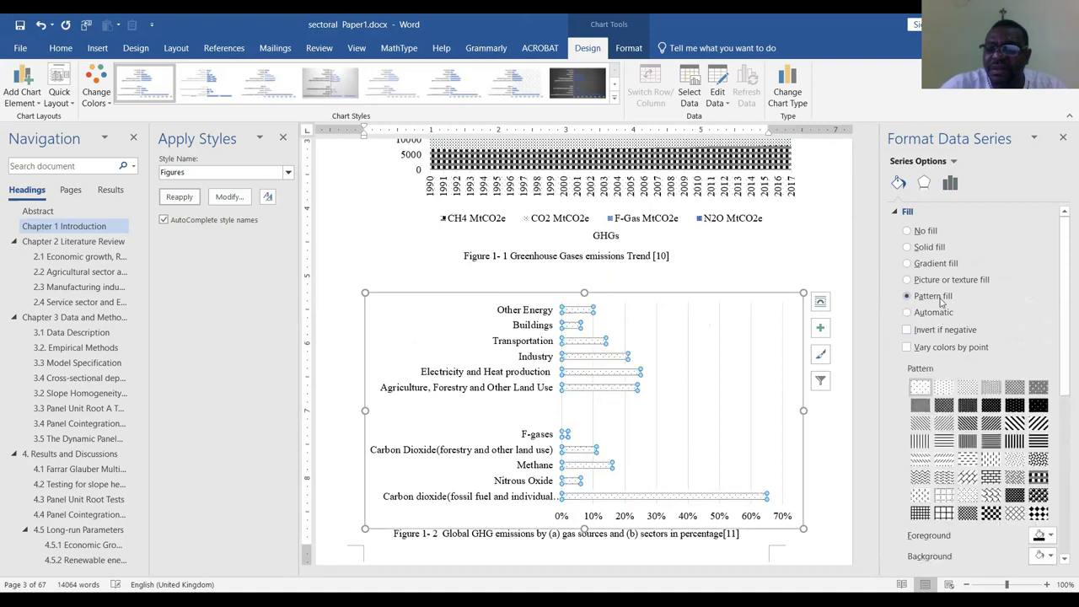
left_click(593, 321)
key("ctrl+z")
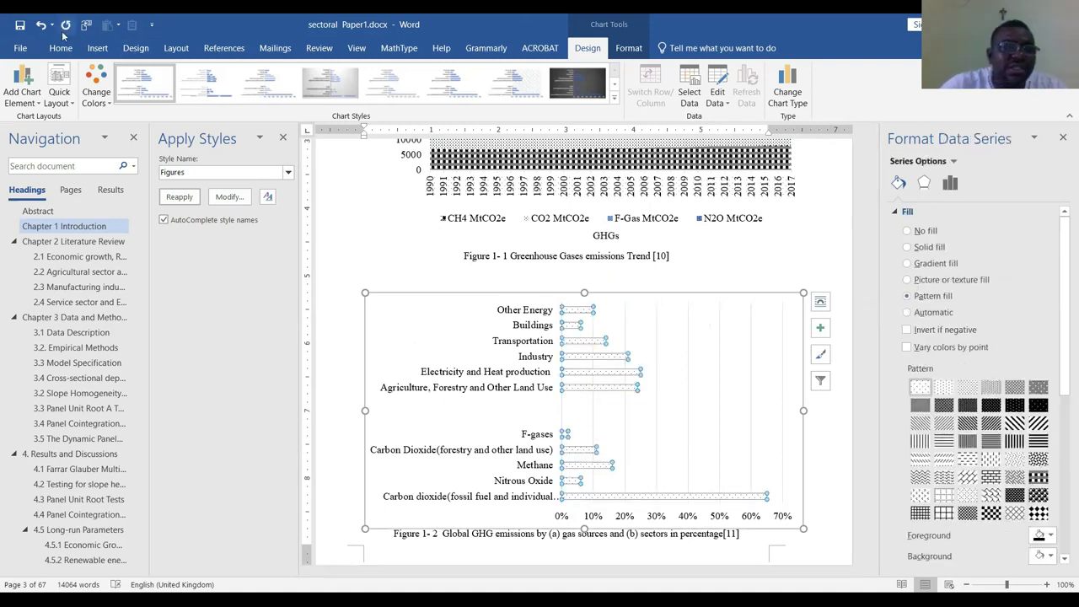
Apply a pattern fill to only the Other Energy bar in the Figure 1-2 chart
left_click(641, 320)
left_click(580, 312)
left_click(581, 312)
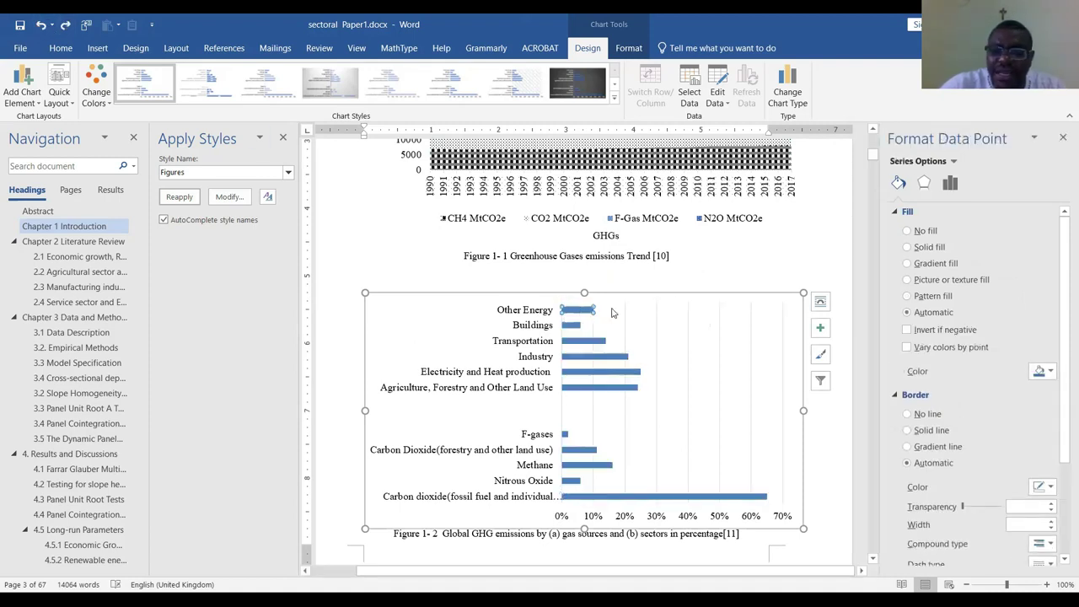
left_click(932, 296)
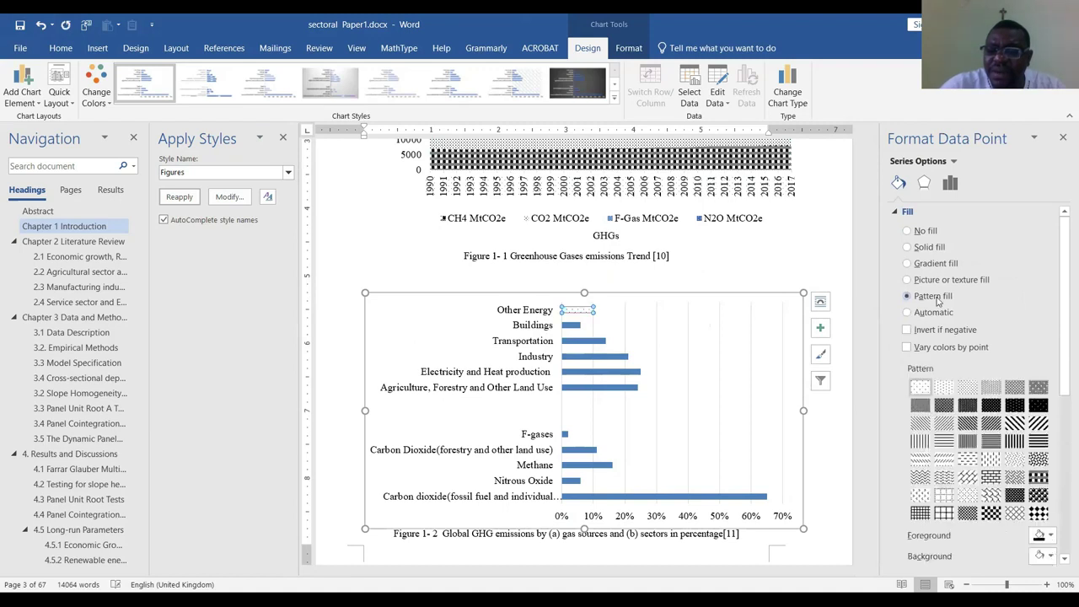
Fill the Buildings bar with a dense dotted pattern and the Transportation bar with a nearly black dotted pattern
left_click(574, 327)
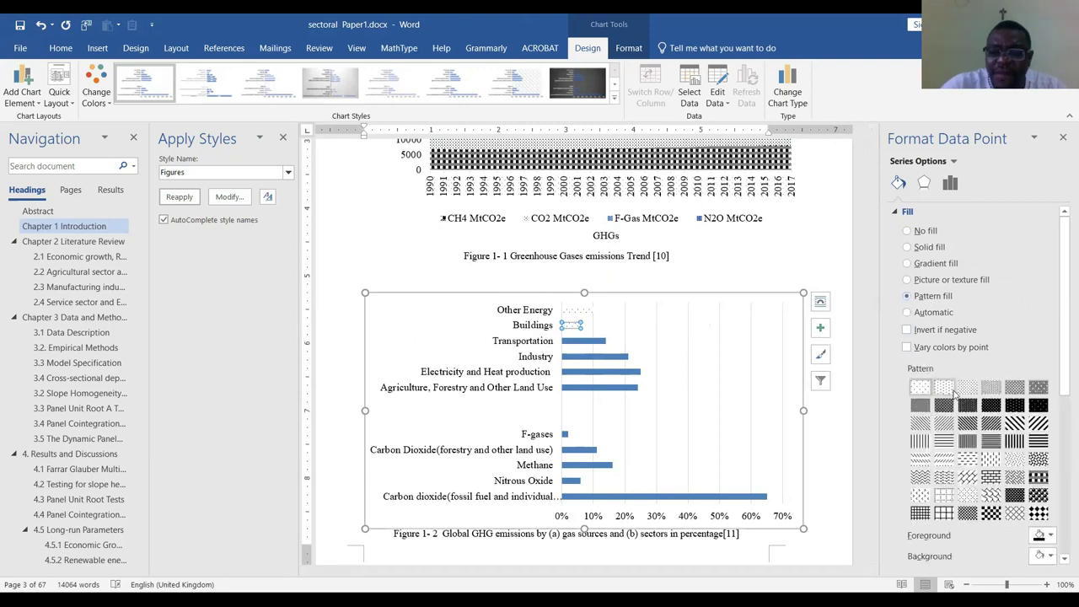
left_click(968, 405)
left_click(602, 342)
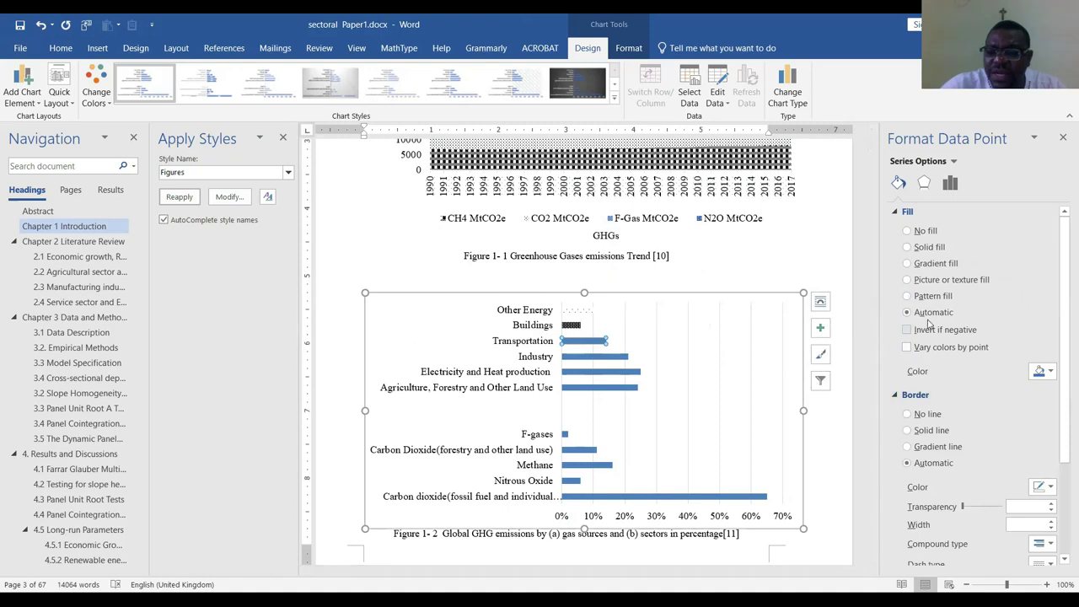
left_click(937, 296)
left_click(1040, 406)
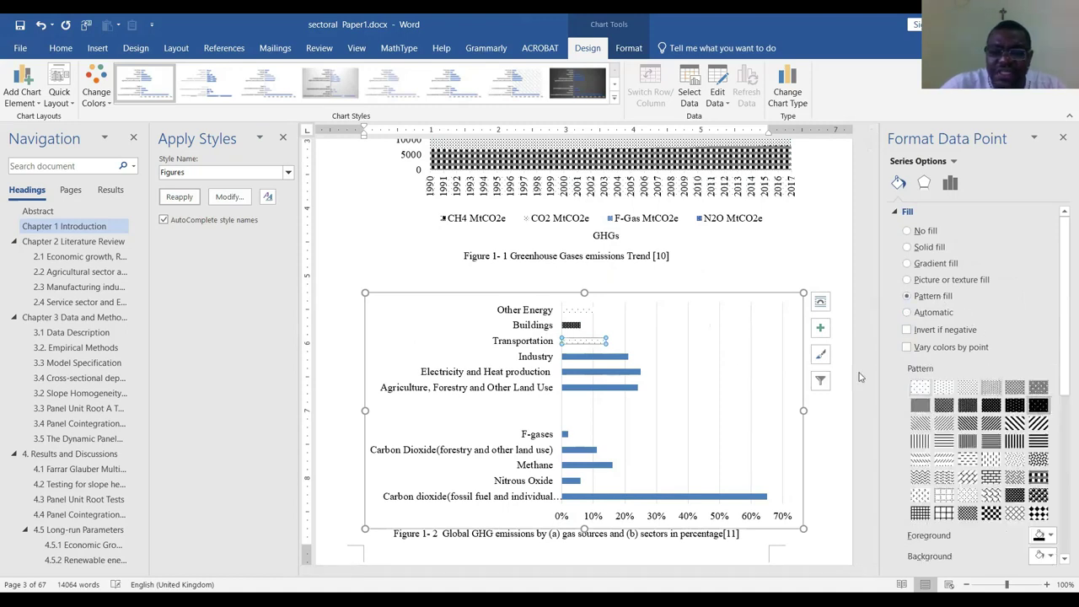
Fill the Industry bar with a confetti-like speckled pattern and the Electricity and Heat production bar with a large grid pattern
left_click(601, 358)
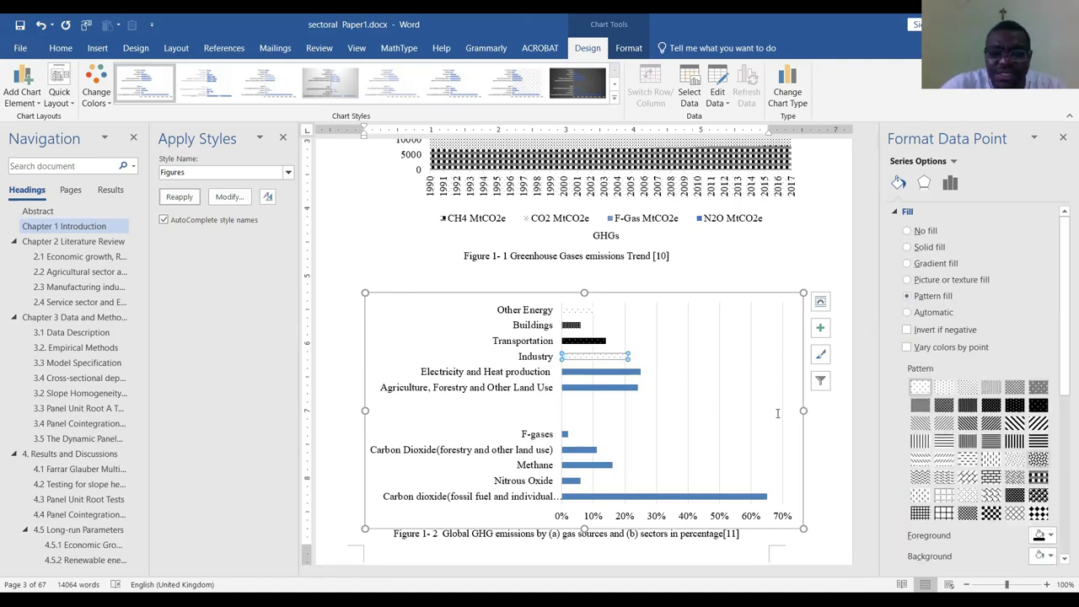
left_click(626, 371)
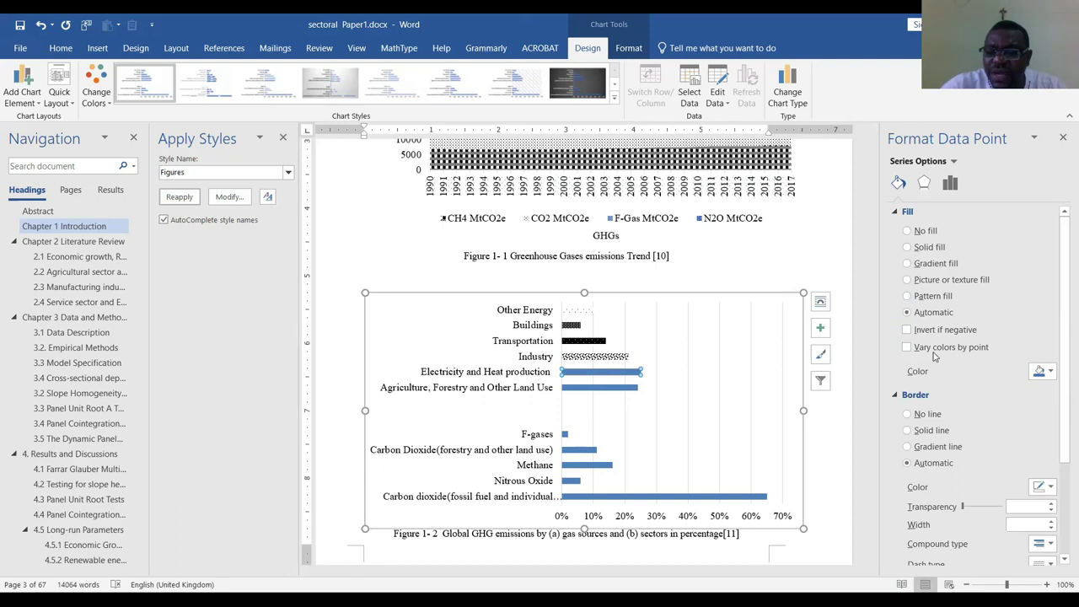
left_click(933, 296)
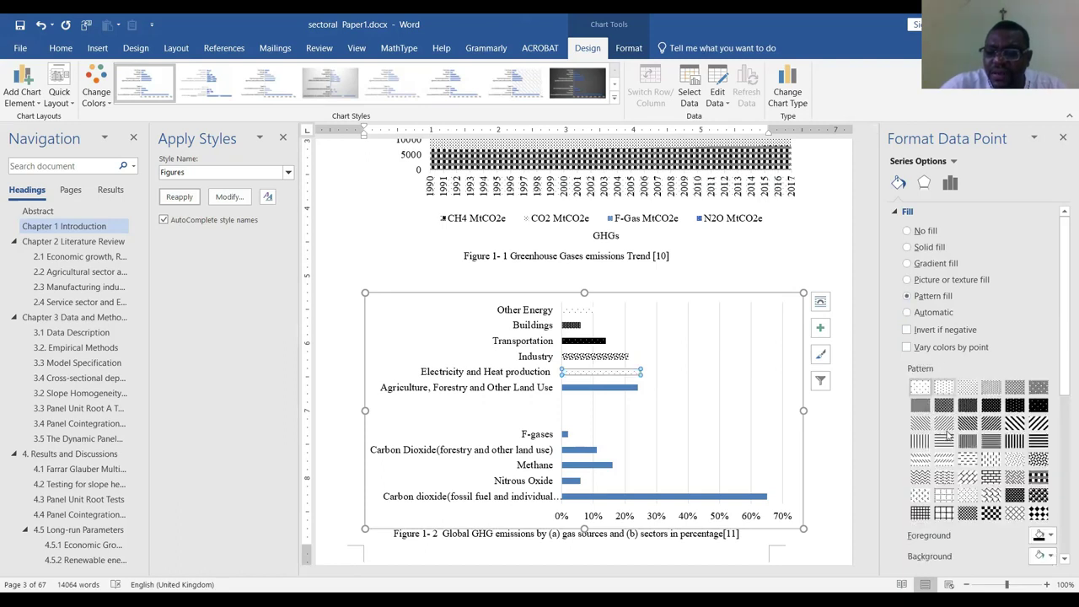
left_click(940, 512)
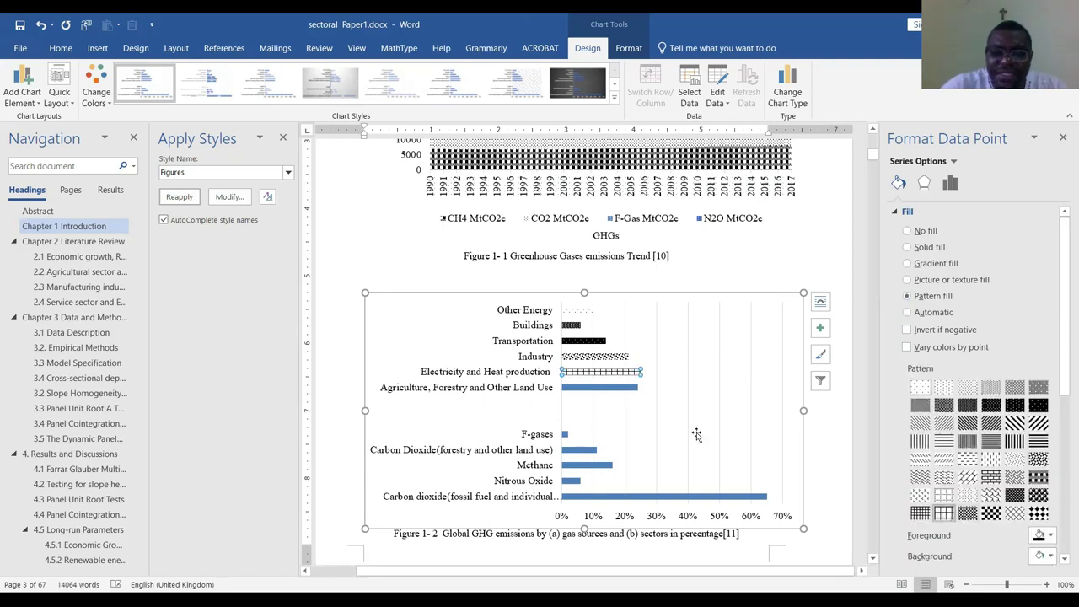
Fill the Agriculture, Forestry and Other Land Use bar with dark downward diagonals and the fossil-fuel Carbon dioxide bar with wide upward diagonals
left_click(604, 389)
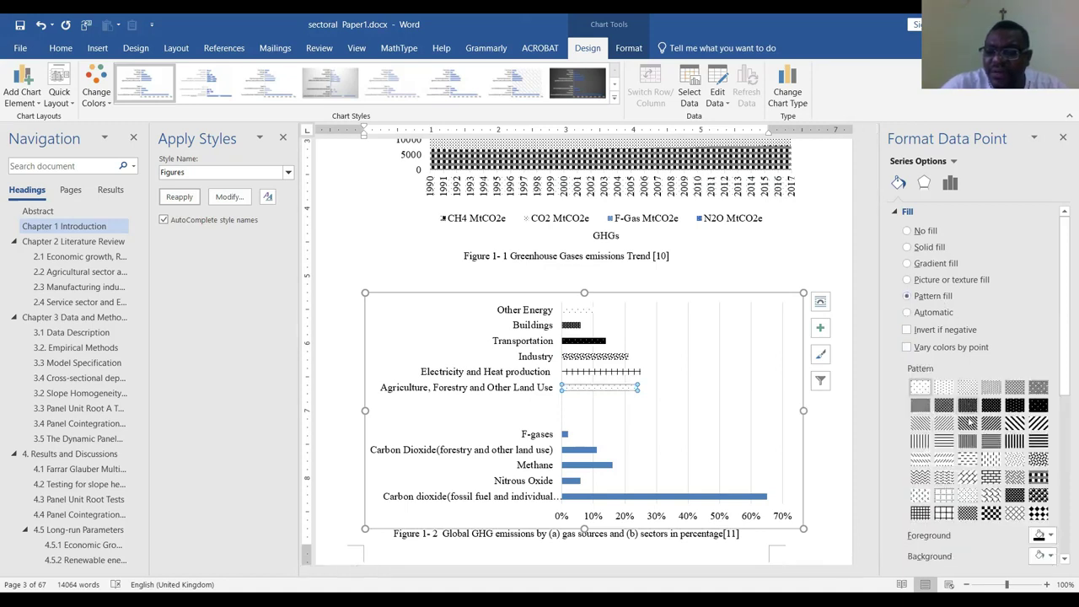
left_click(968, 422)
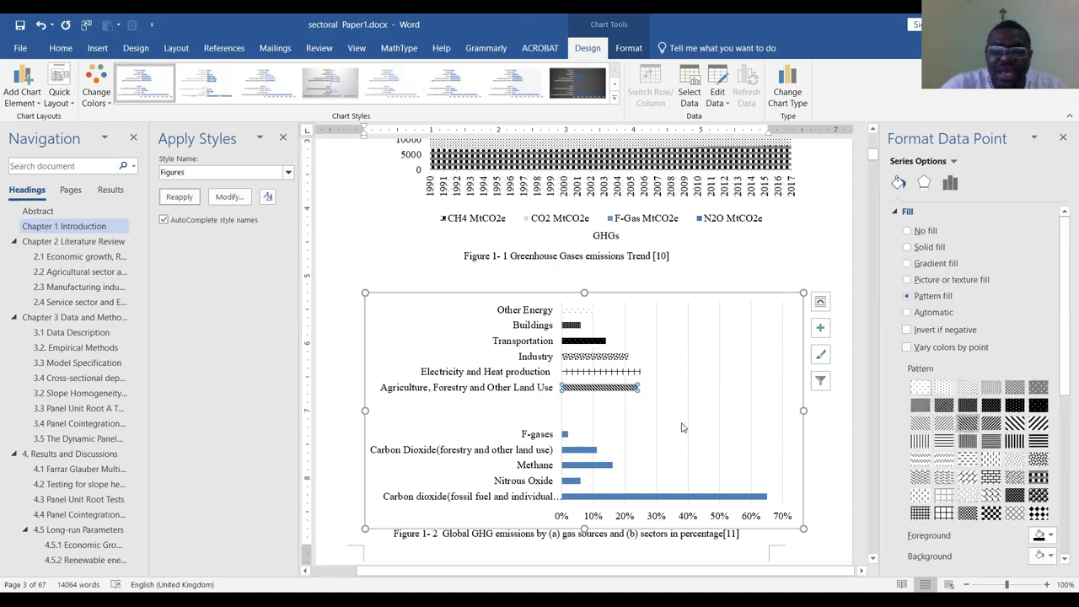
left_click(606, 497)
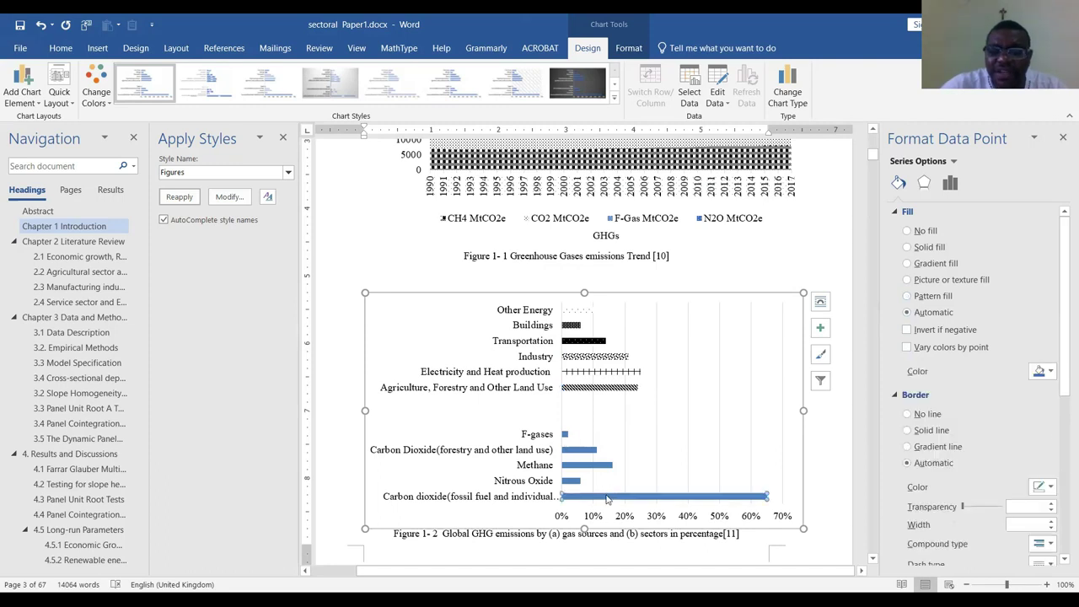
left_click(934, 297)
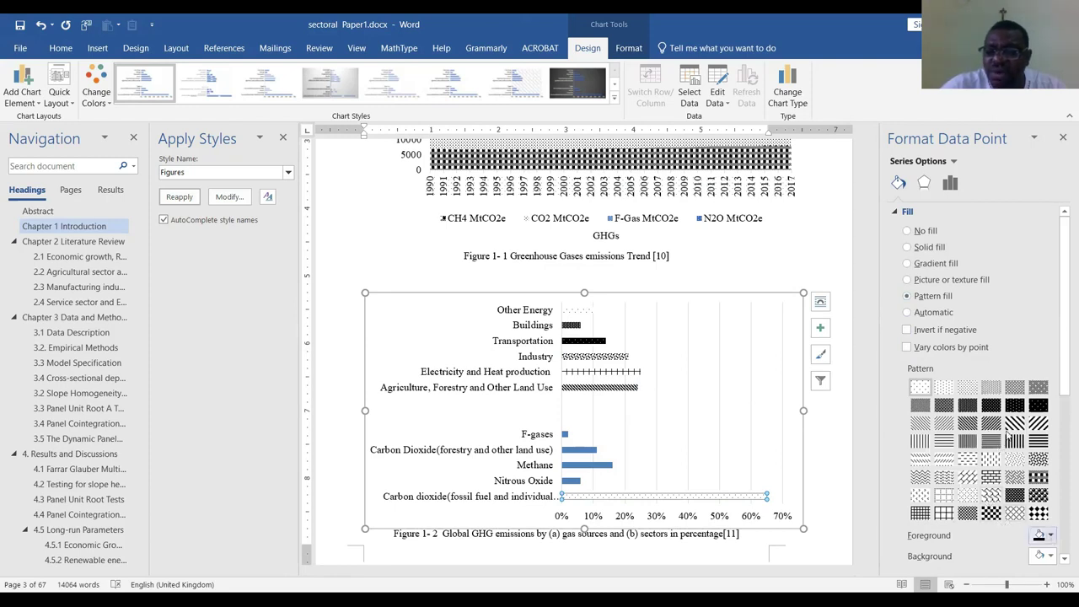
left_click(1044, 422)
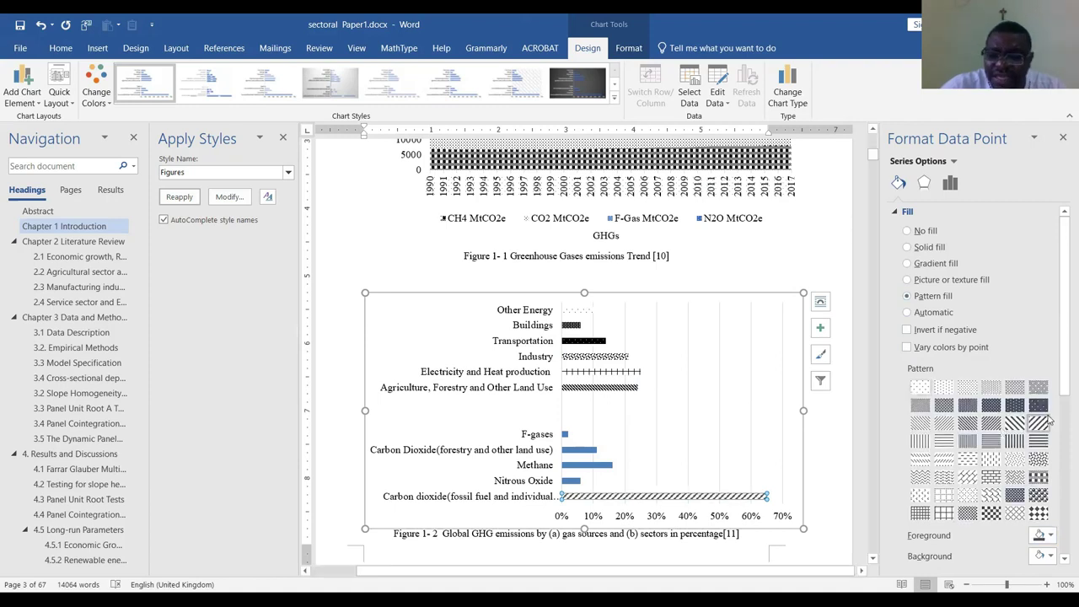
Apply a light dotted pattern fill to the short F-gases bar in the Figure 1-2 chart
left_click(566, 435)
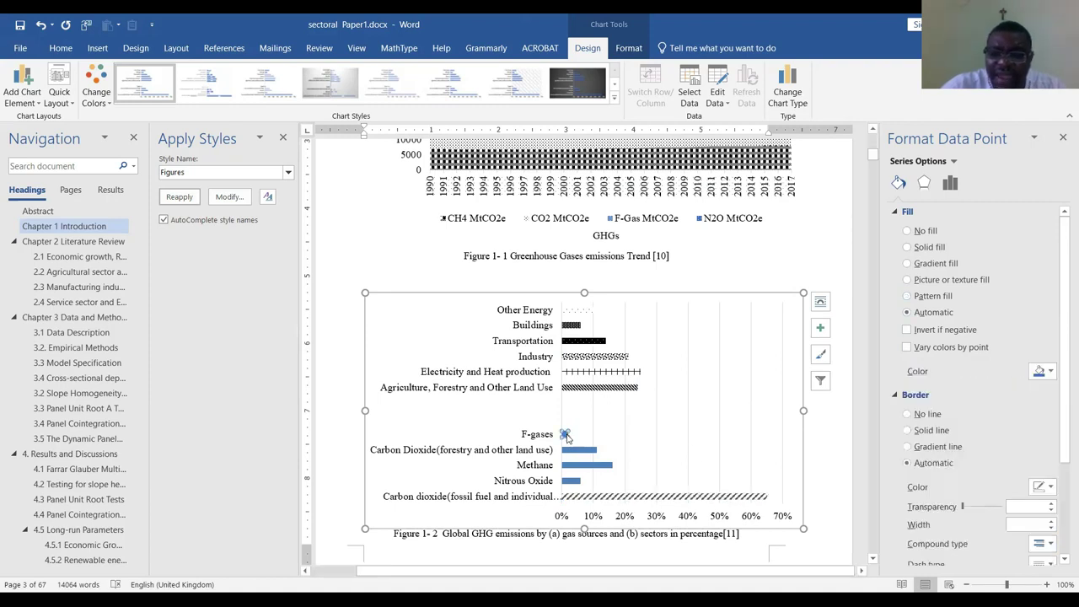
left_click(1050, 373)
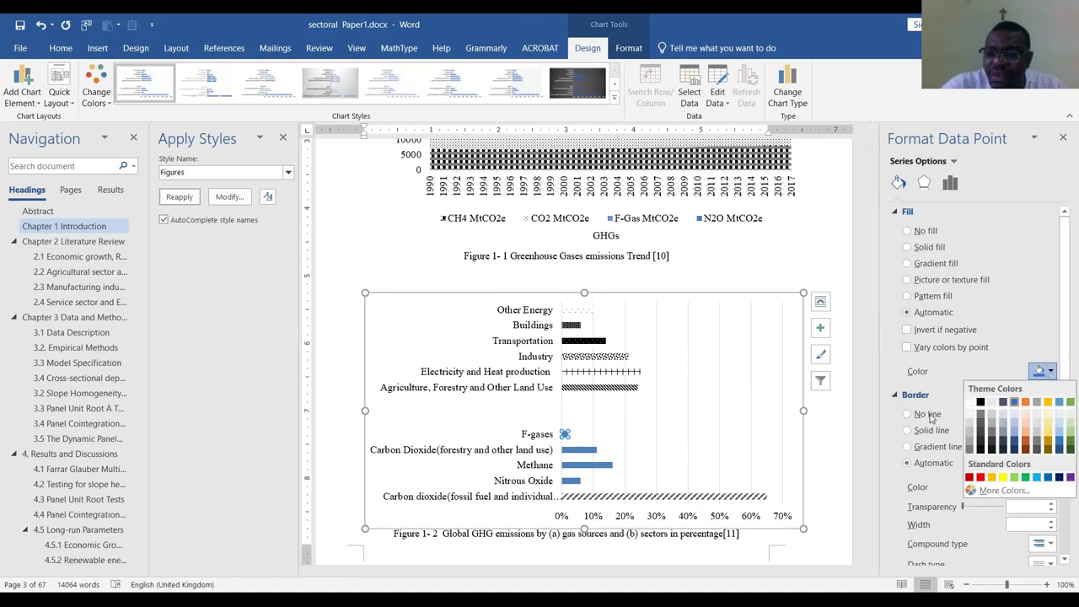
left_click(930, 416)
left_click(934, 297)
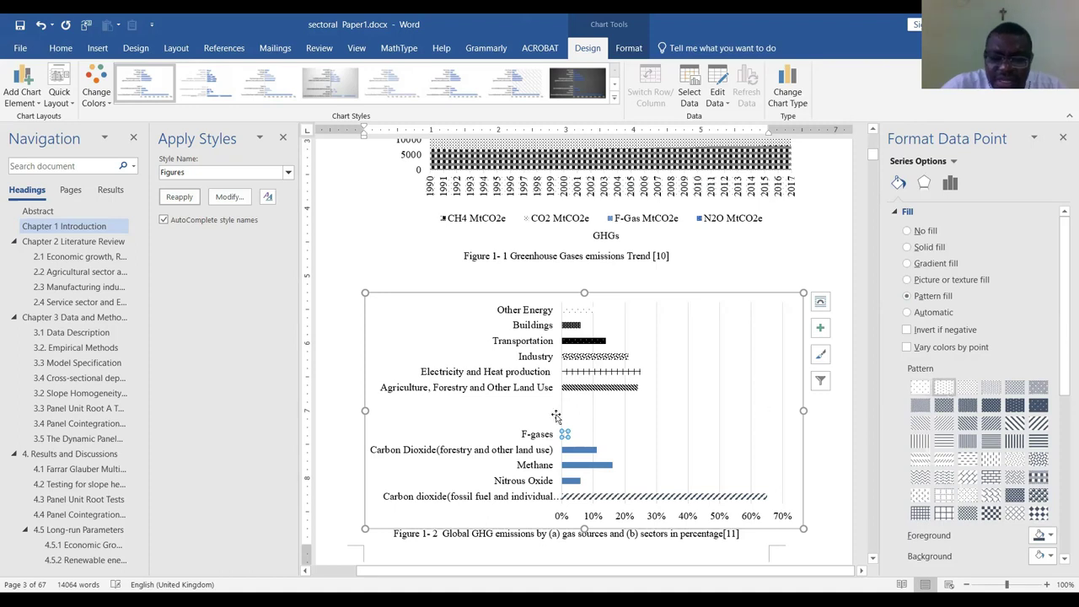
Fill the Carbon Dioxide (forestry and other land use) bar and the Methane bar with two different dense dotted patterns
left_click(595, 449)
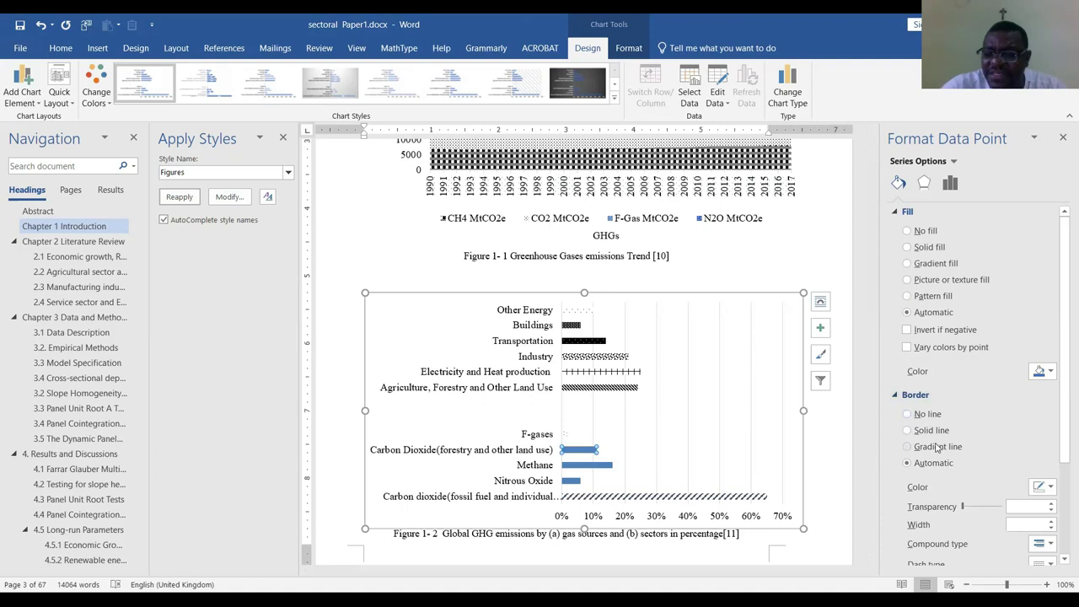
left_click(941, 299)
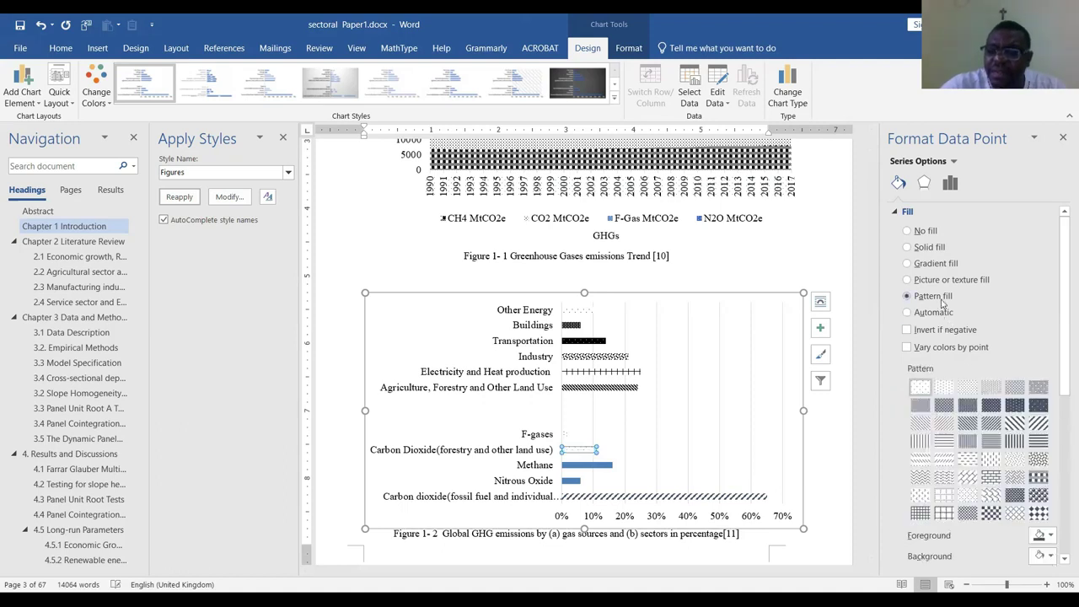
left_click(990, 406)
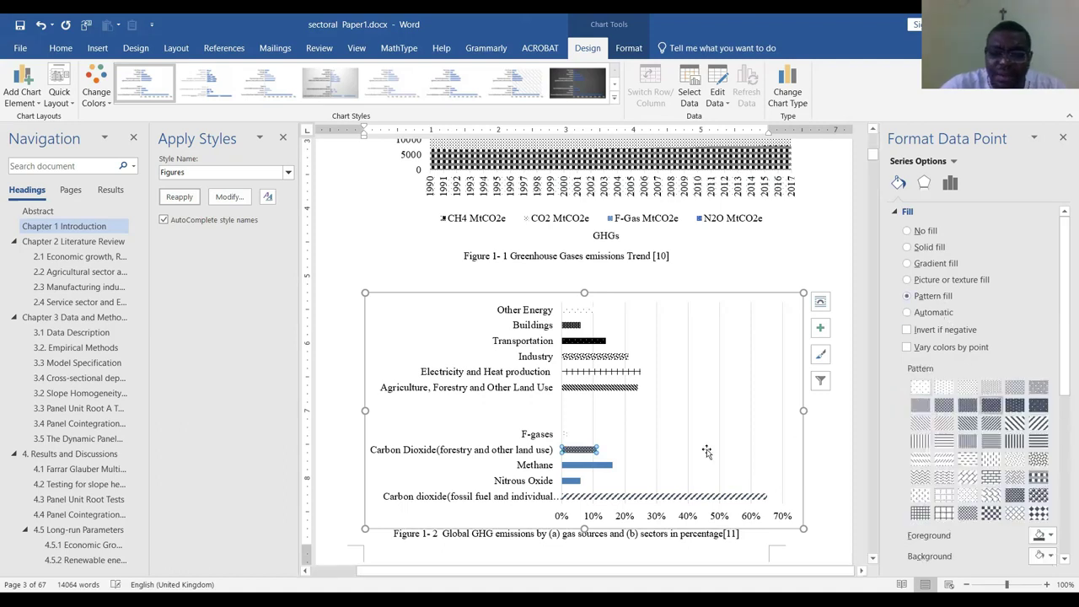
left_click(580, 470)
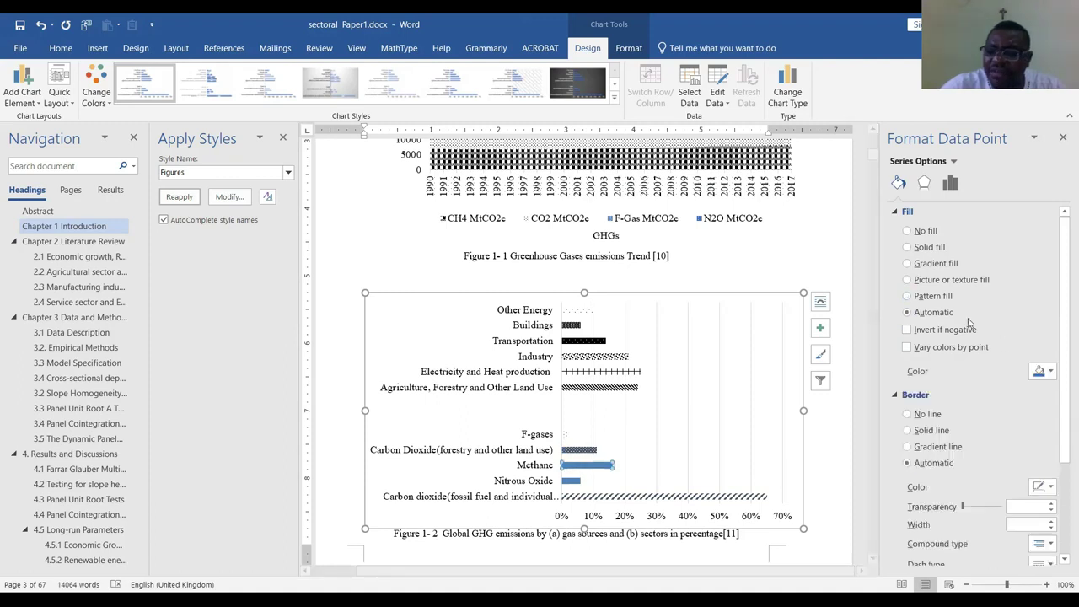
left_click(909, 296)
left_click(966, 404)
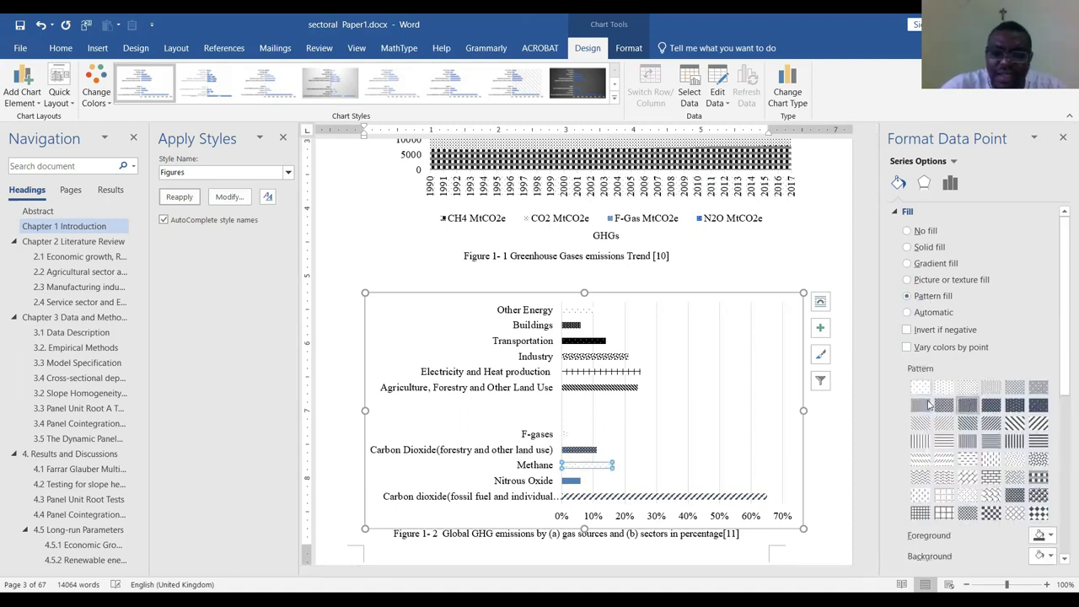
Apply a light horizontal line pattern fill to the Nitrous Oxide bar in the Figure 1-2 chart
left_click(572, 483)
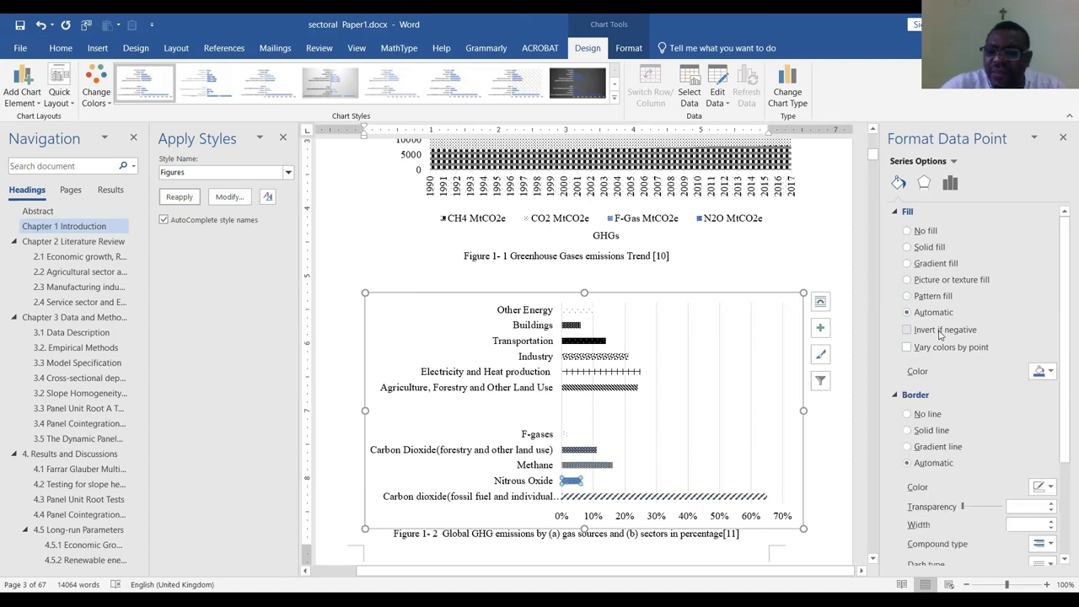
left_click(940, 300)
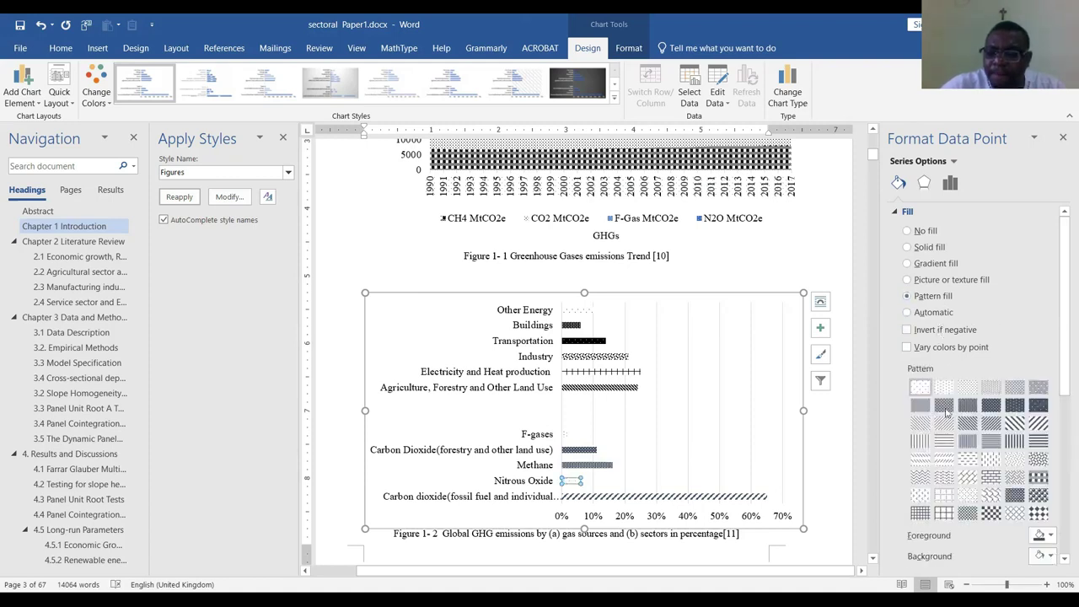
left_click(943, 441)
left_click(714, 383)
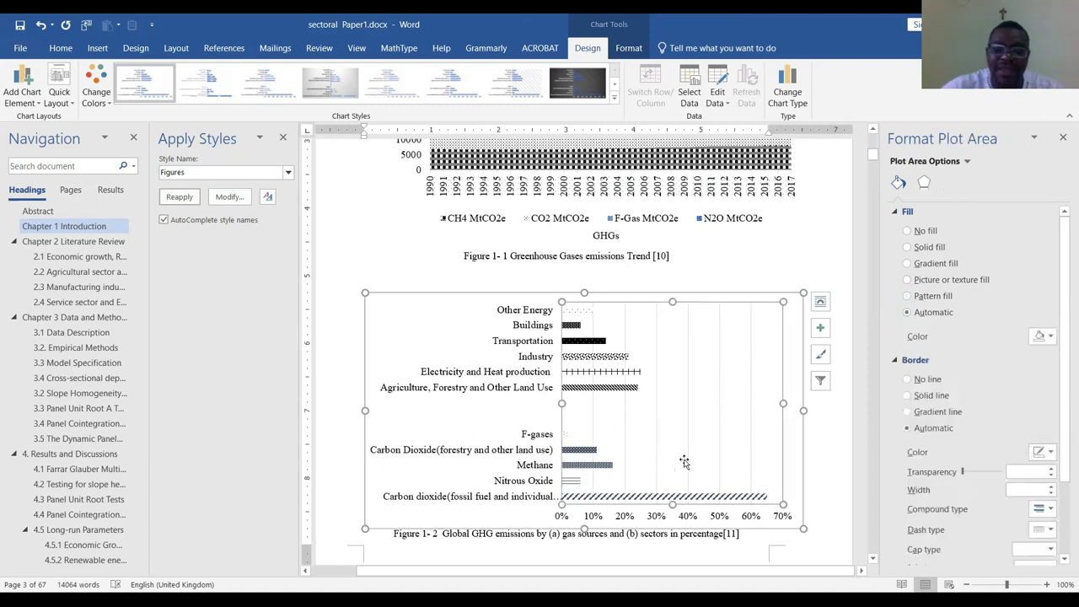
Review the pattern fills of the Figure 1-1 area chart and the Figure 1-2 bar chart within the surrounding pages
scroll(669, 474, "down", 1)
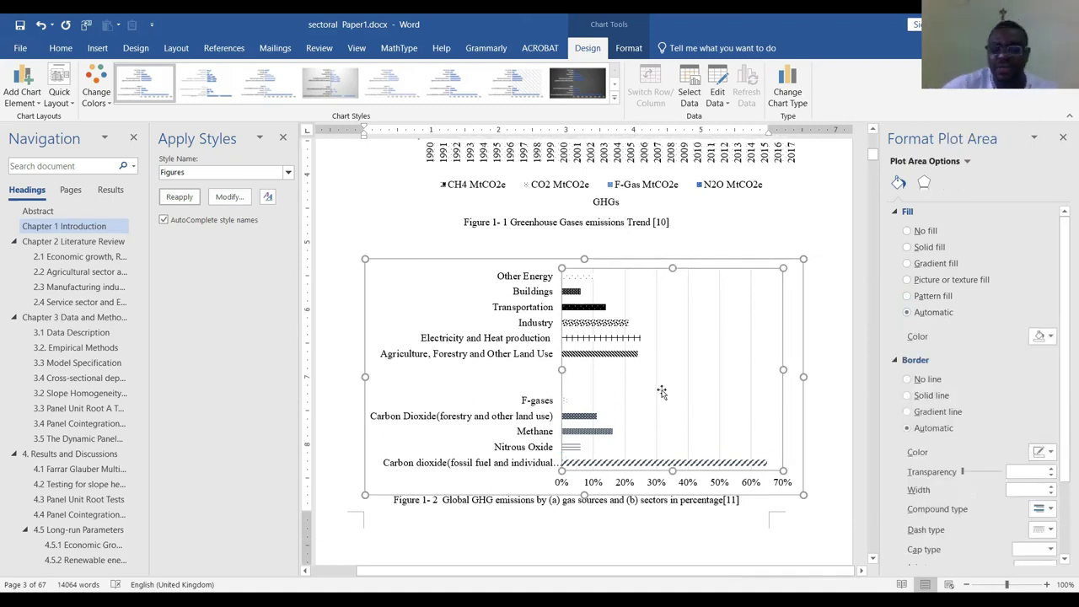
scroll(666, 397, "up", 5)
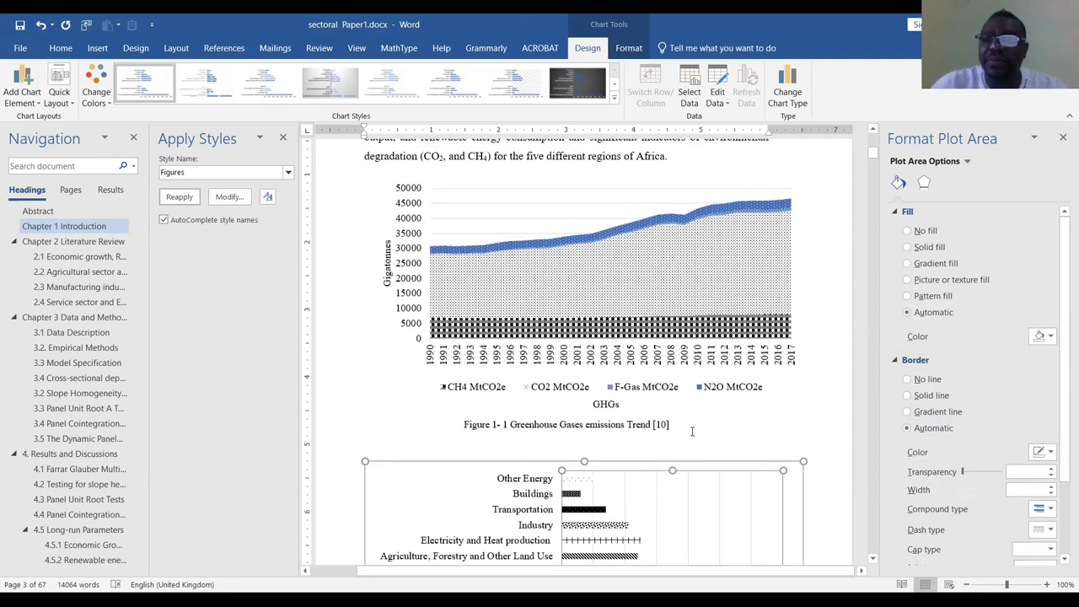
scroll(696, 433, "down", 2)
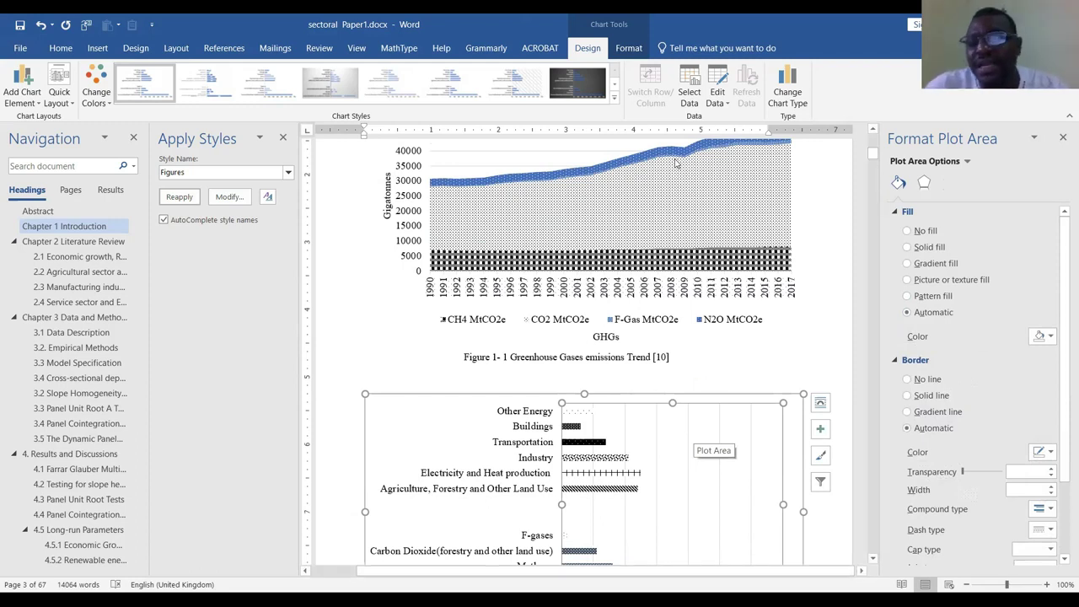
scroll(683, 212, "up", 2)
scroll(687, 207, "down", 6)
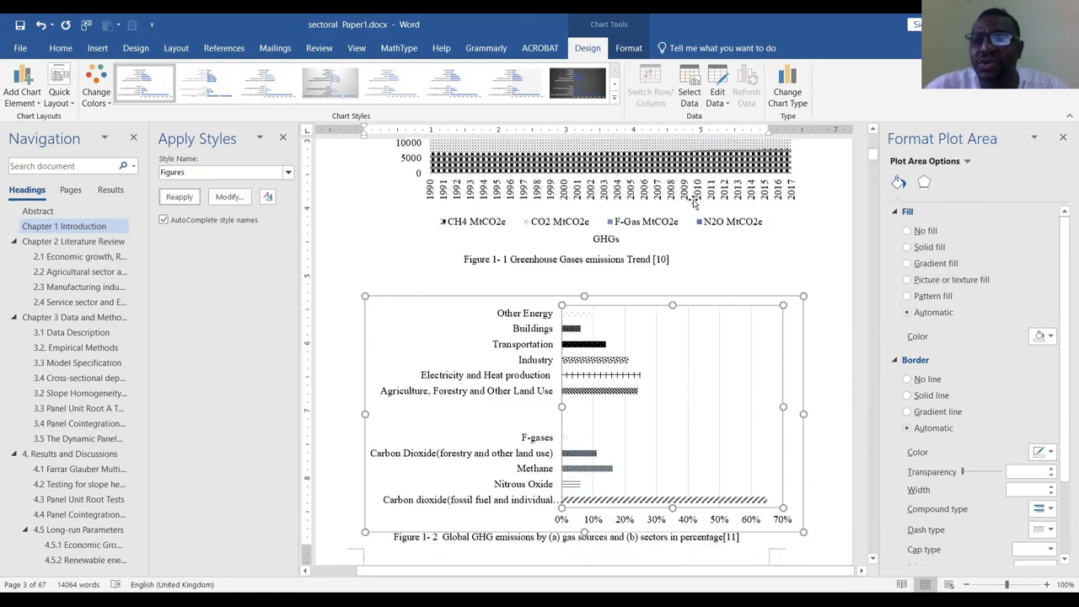
scroll(701, 320, "up", 5)
scroll(708, 342, "up", 5)
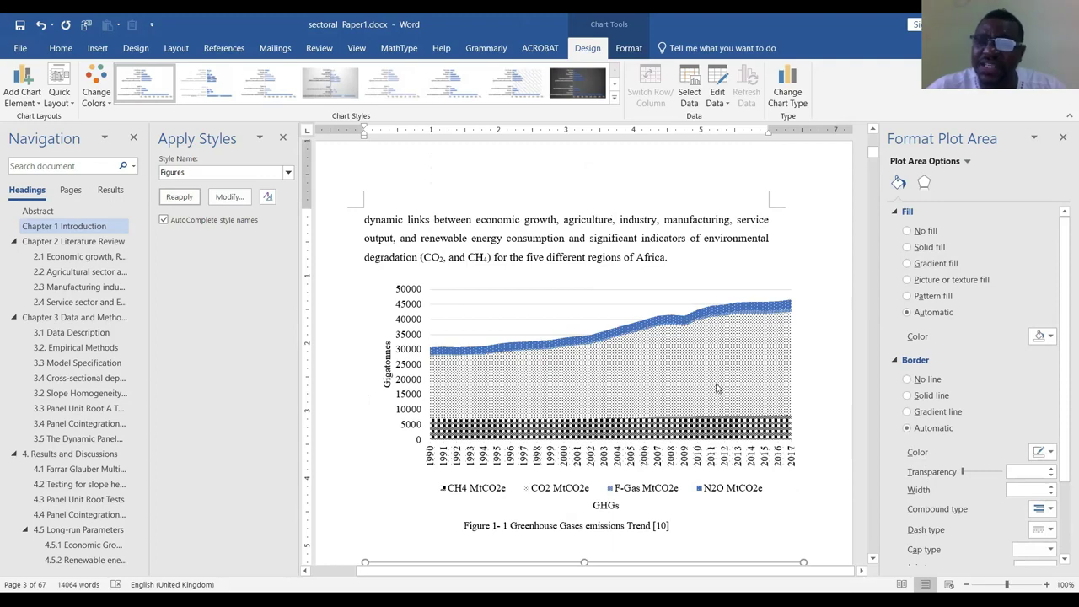
scroll(713, 404, "down", 20)
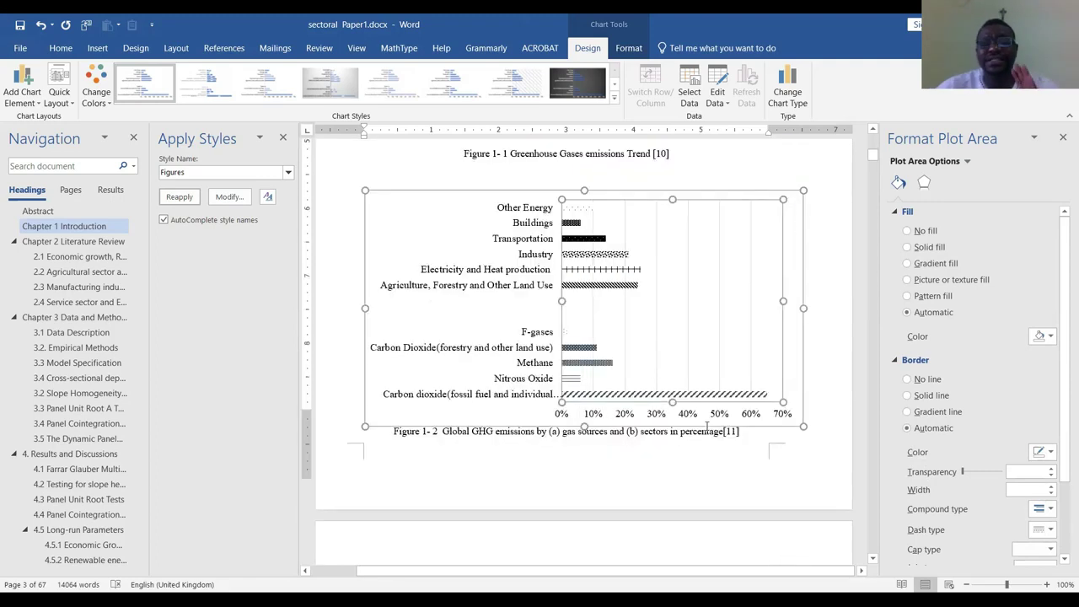
scroll(704, 432, "down", 10)
scroll(694, 397, "up", 20)
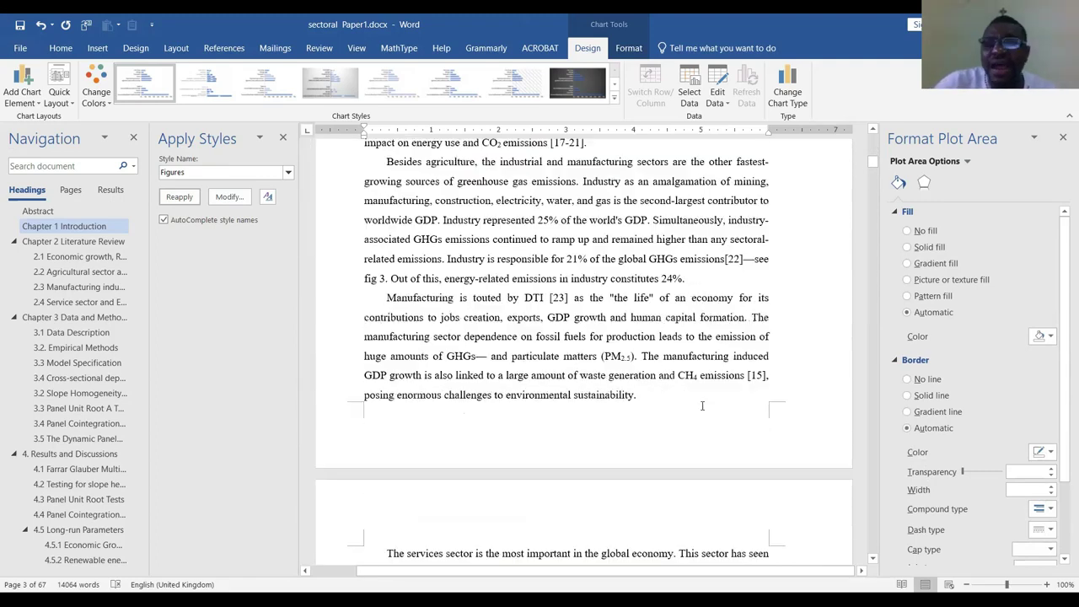
scroll(694, 397, "up", 14)
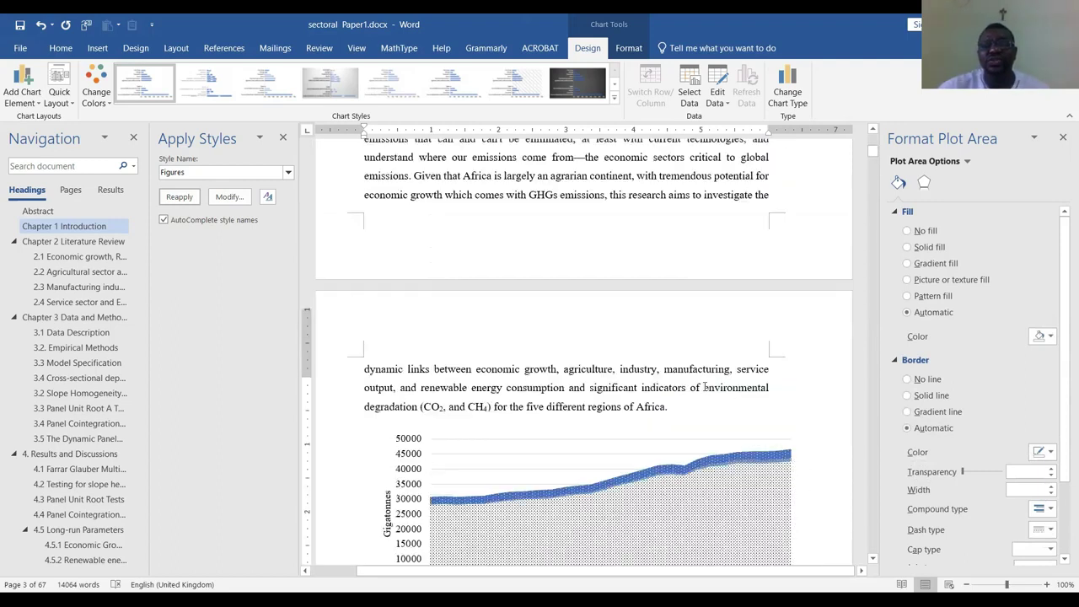
scroll(712, 407, "down", 5)
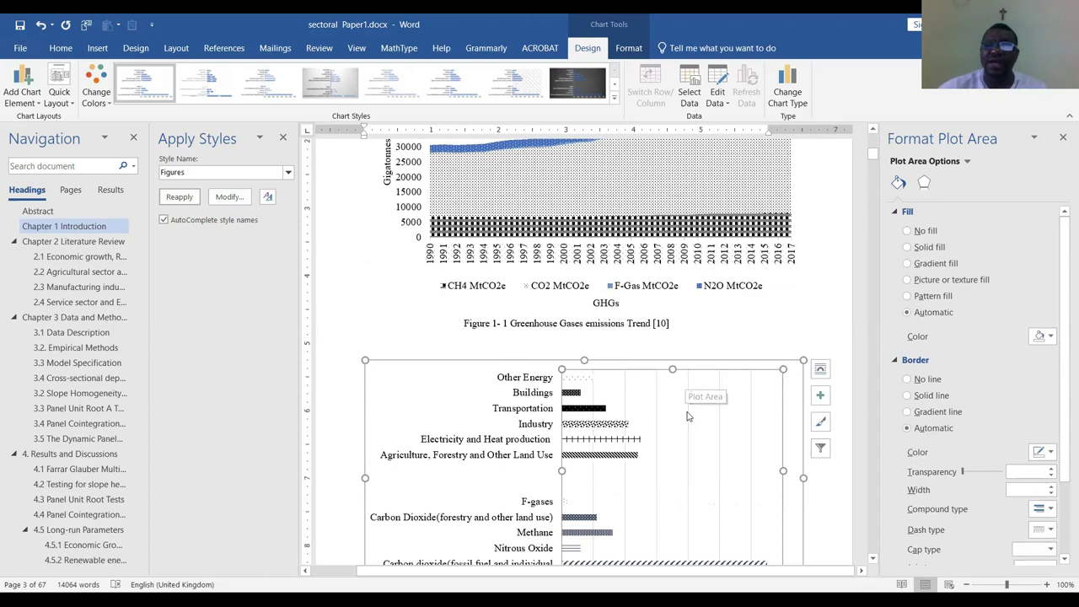
scroll(687, 416, "up", 3)
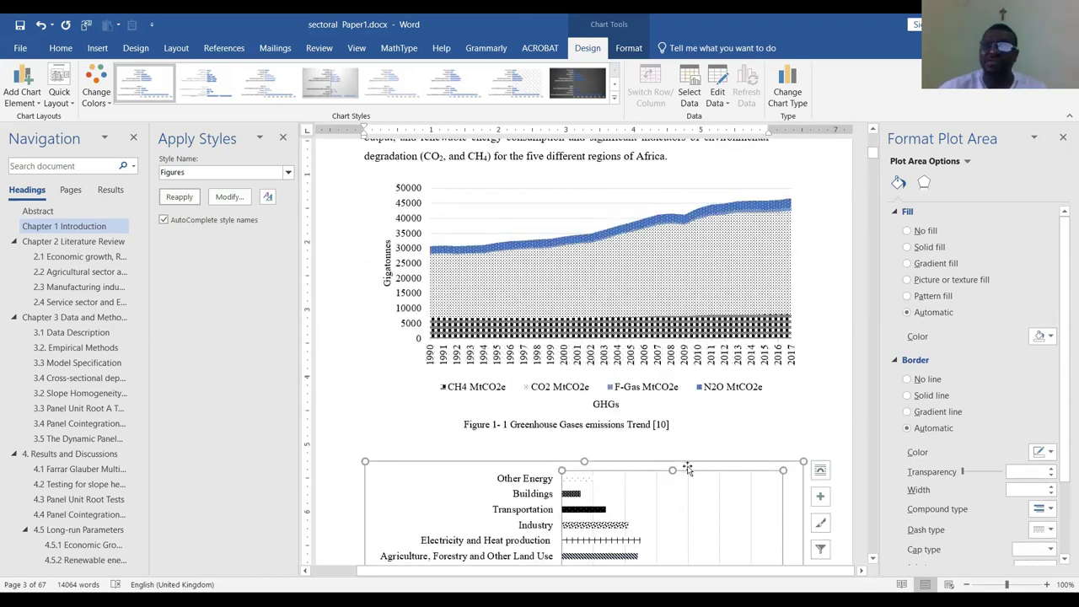
scroll(690, 482, "down", 15)
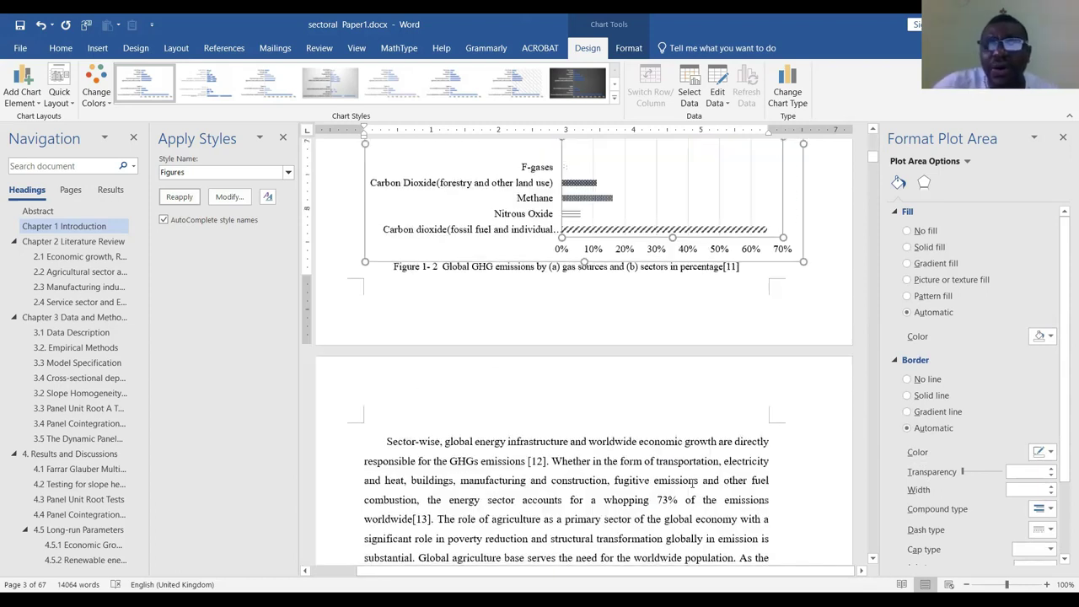
scroll(693, 483, "down", 1)
scroll(668, 390, "up", 8)
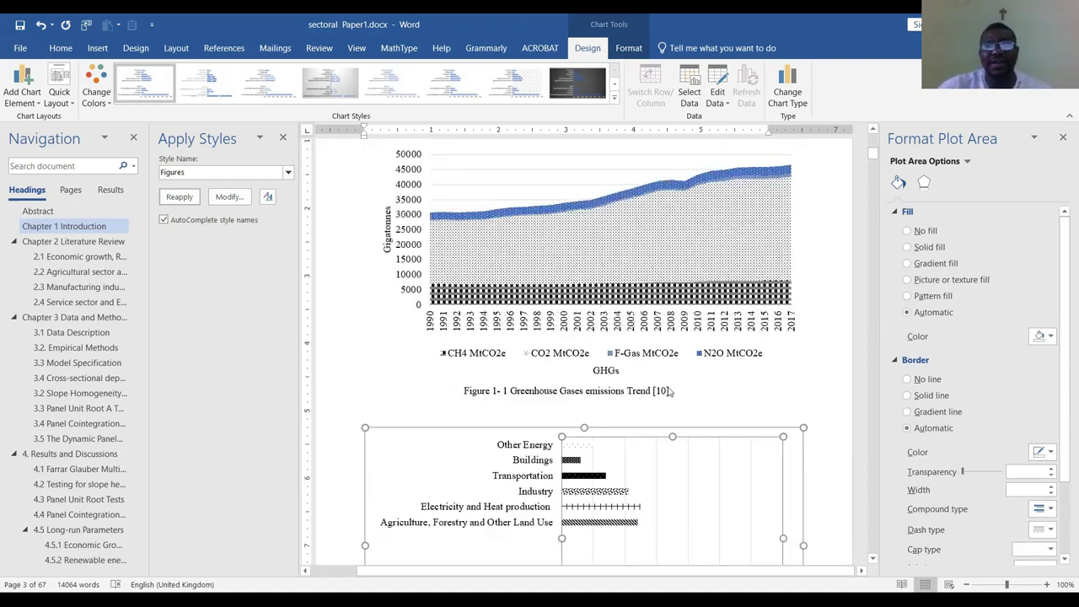
Switch to the thesis template and examine the header row and body rows of the sample table in section 1.2.2
scroll(790, 312, "down", 3)
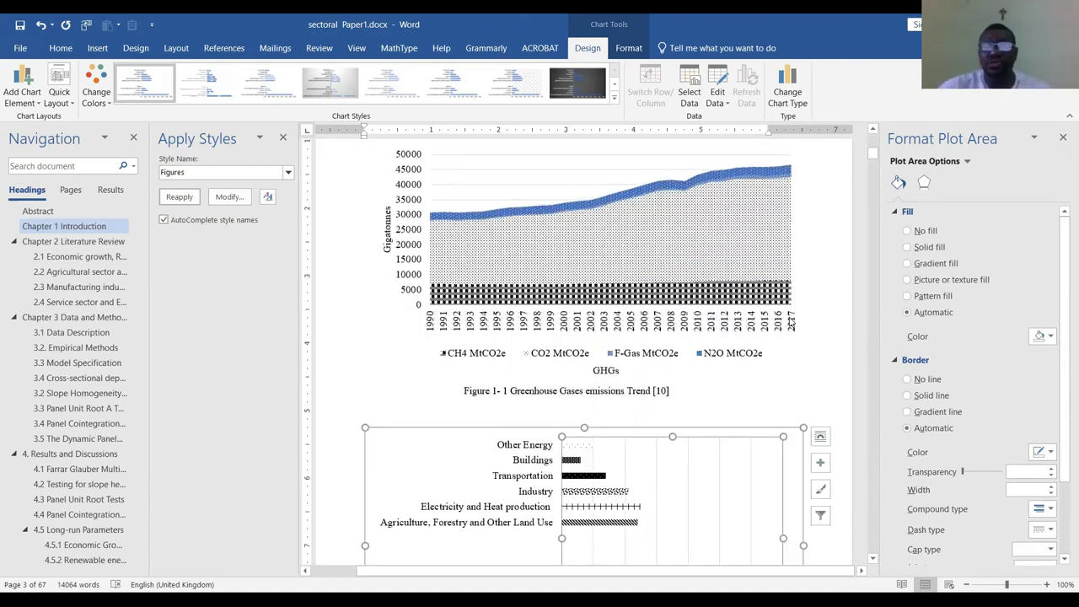
scroll(788, 328, "down", 3)
scroll(744, 374, "down", 8)
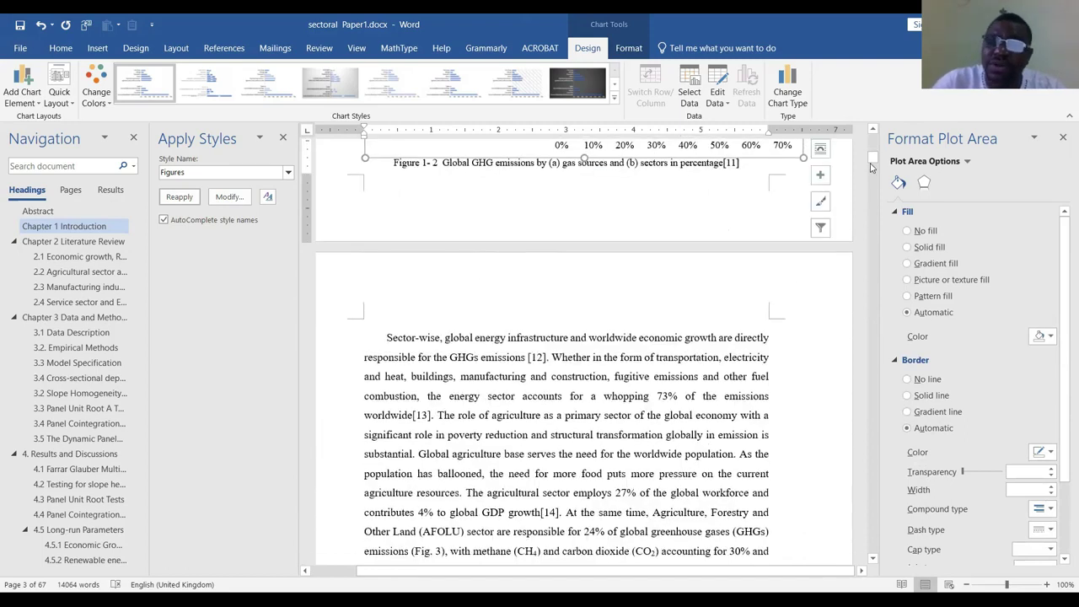
scroll(875, 181, "down", 4)
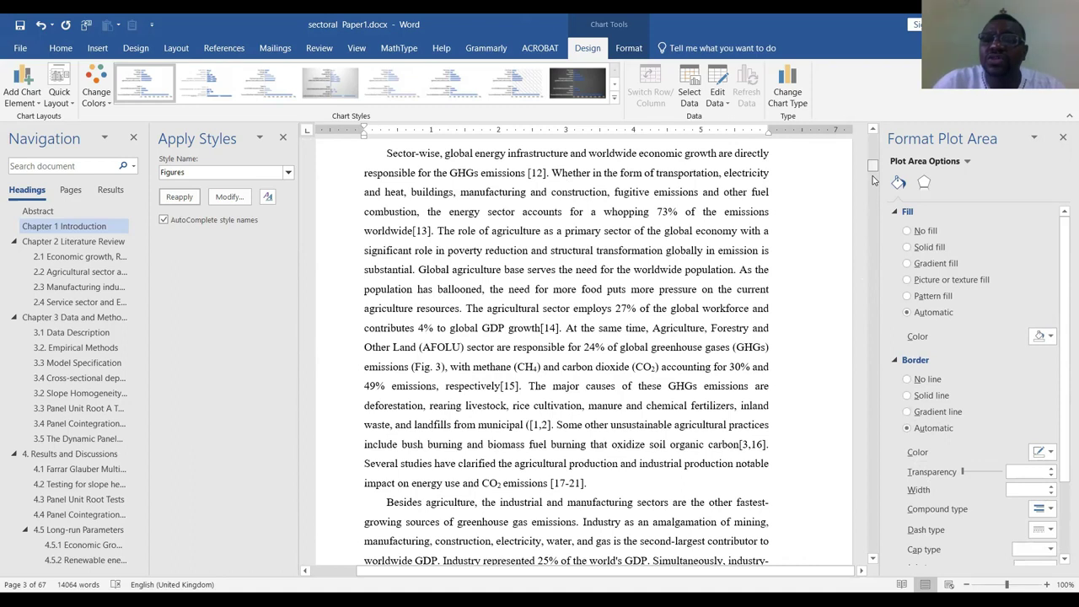
left_click(874, 180)
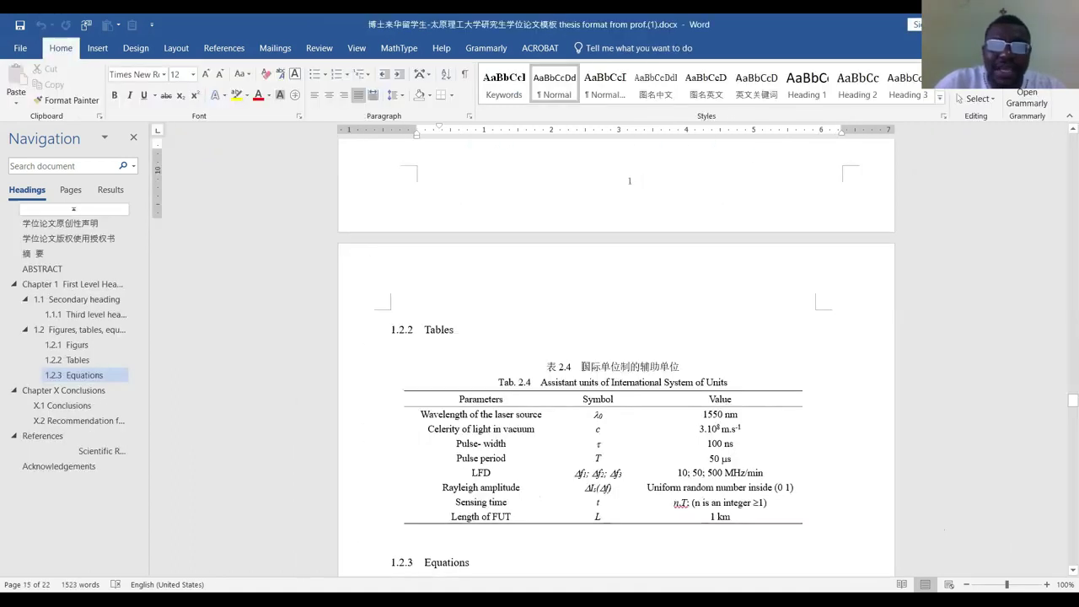
scroll(535, 234, "down", 3)
left_click(500, 231)
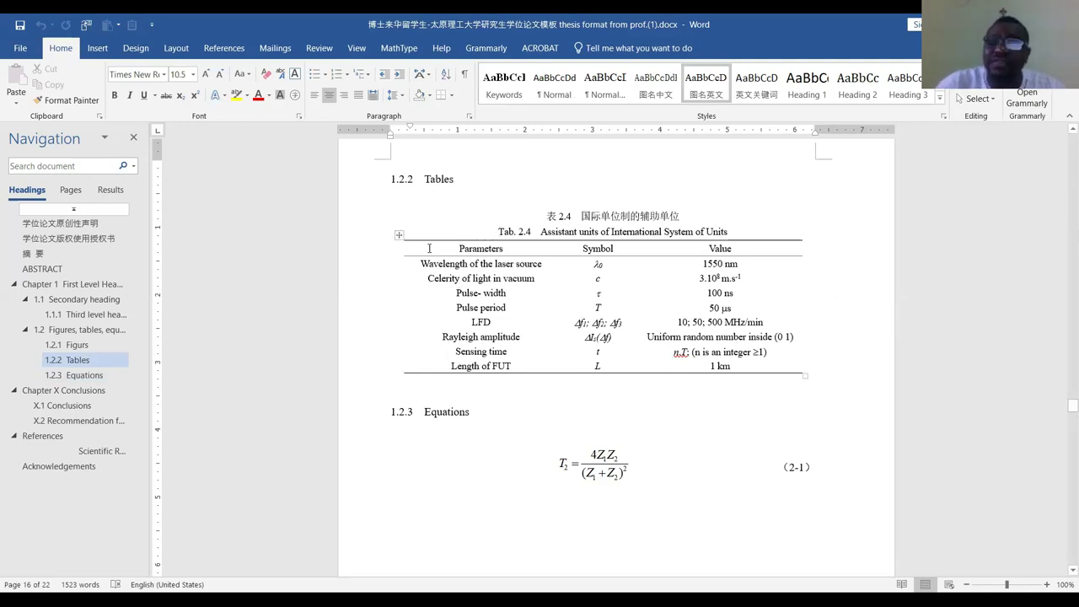
left_click(378, 372)
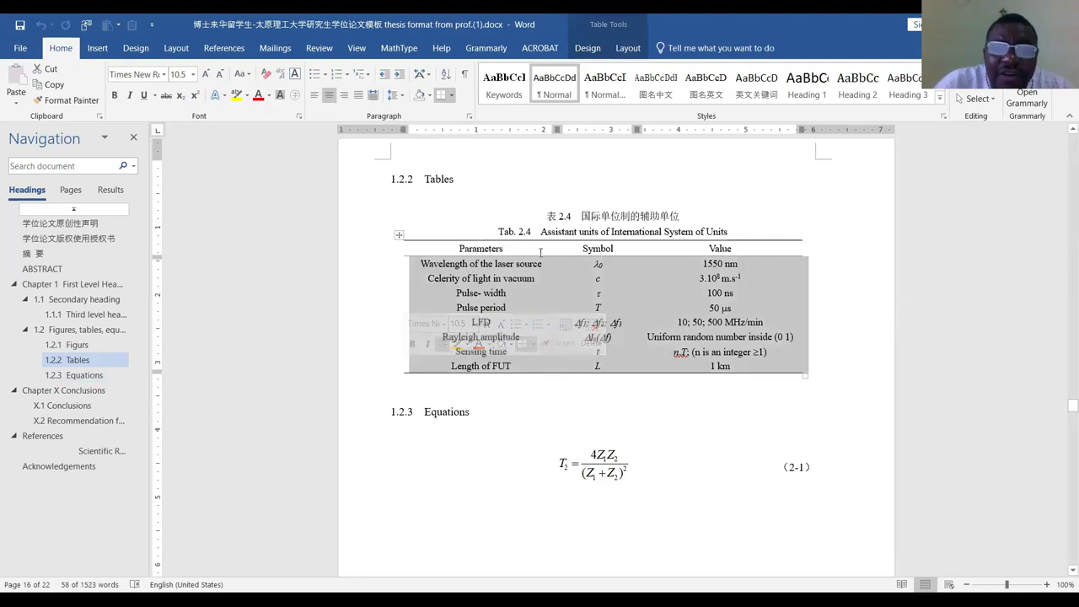
left_click(536, 279)
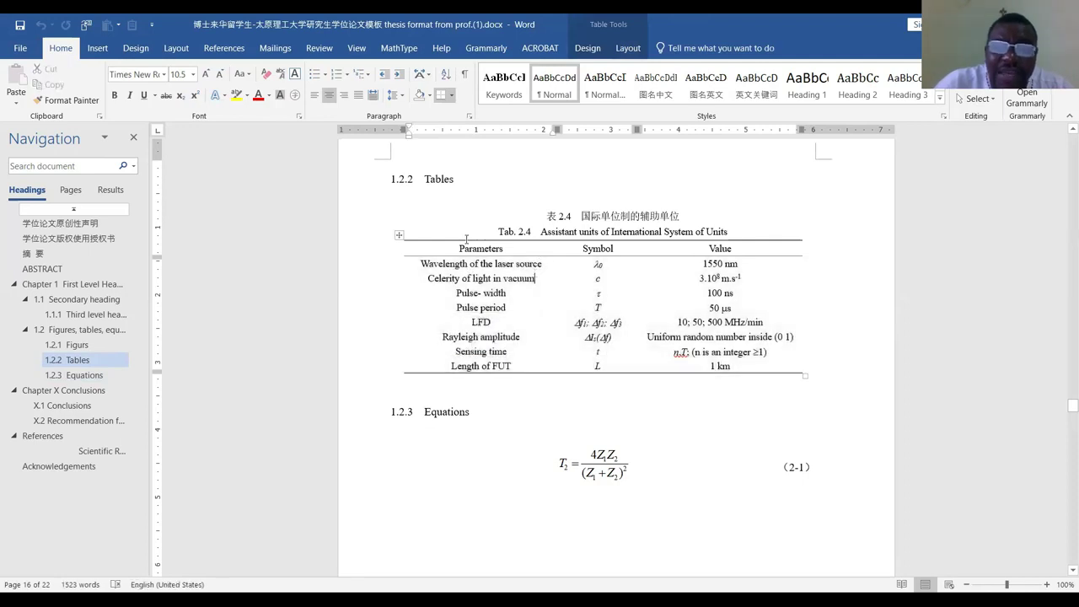
left_click(346, 247)
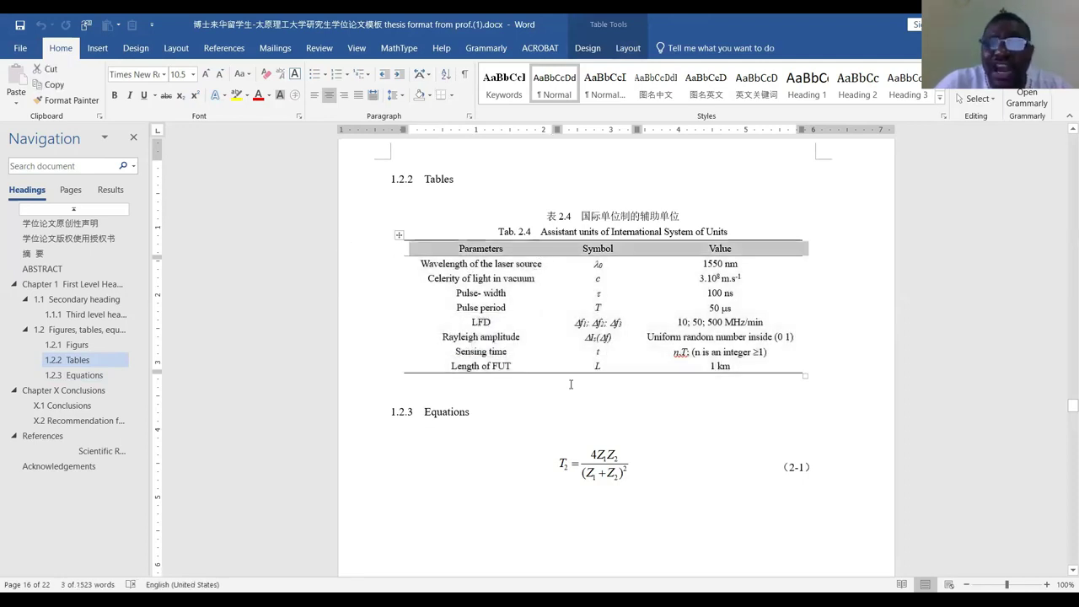
left_click(460, 266)
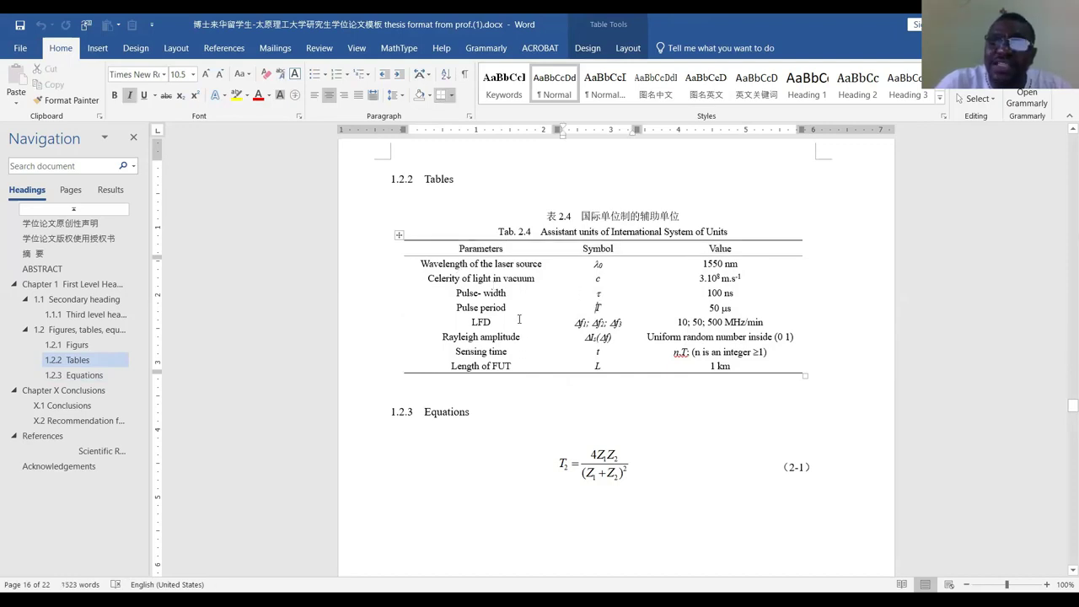
Compare the placement of the template's bilingual table caption with that of its Figure 1-7 caption
left_click(547, 218)
left_click_drag(548, 219, 738, 229)
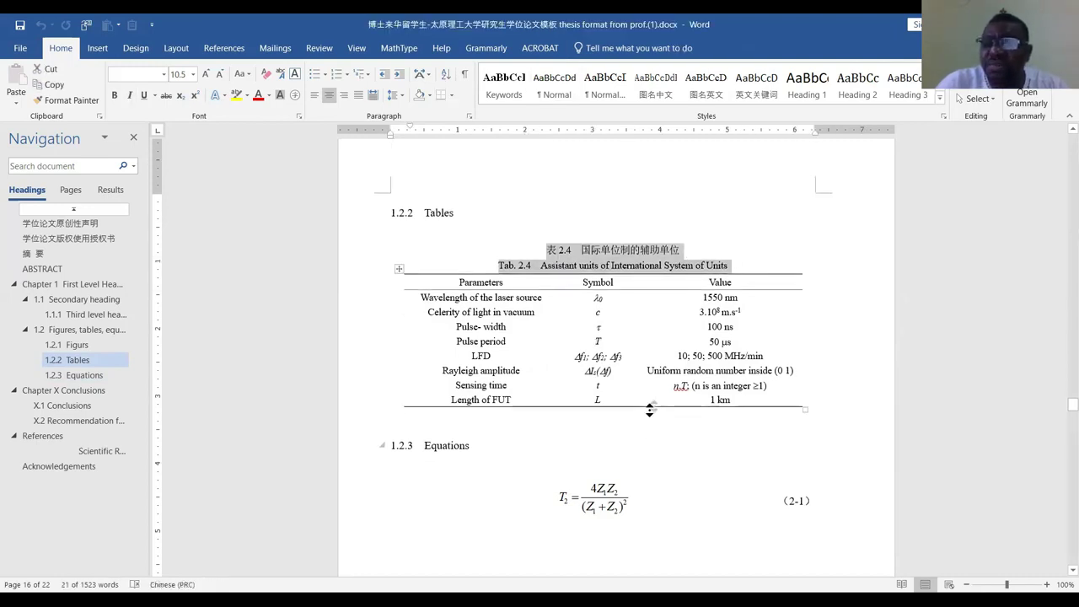
scroll(713, 326, "up", 3)
scroll(712, 325, "up", 3)
left_click_drag(525, 368, 746, 388)
scroll(745, 389, "down", 3)
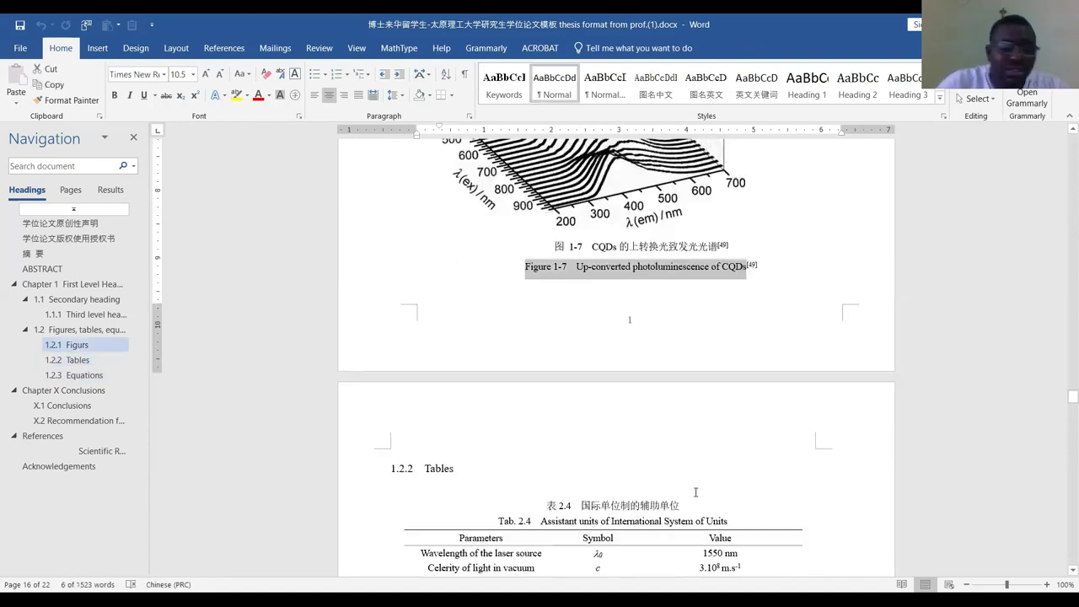
left_click(662, 466)
scroll(662, 466, "down", 3)
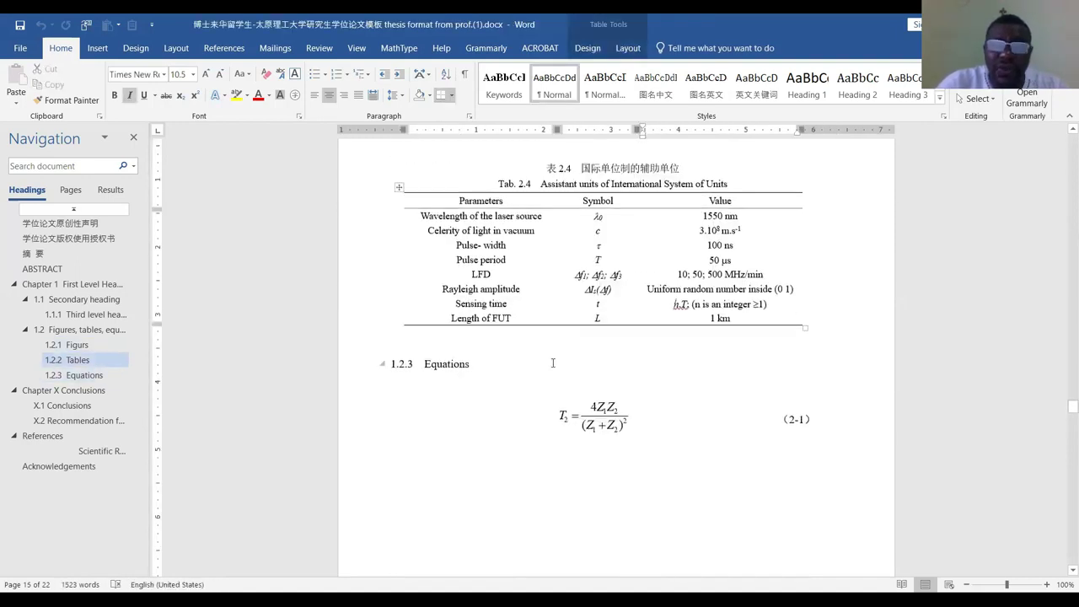
left_click(554, 361)
scroll(558, 354, "up", 3)
scroll(558, 372, "down", 3)
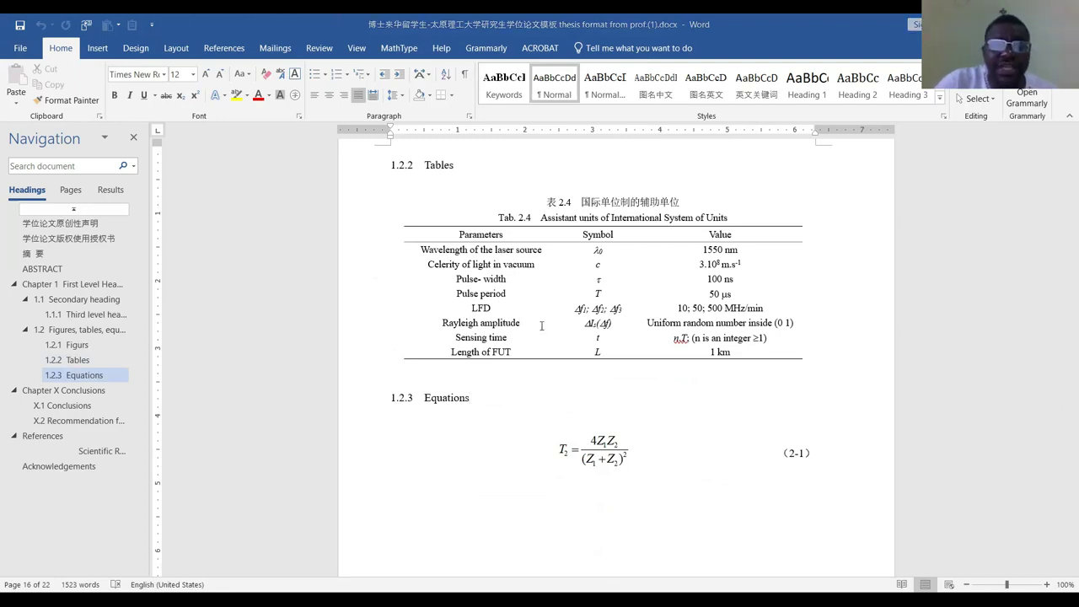
scroll(541, 327, "up", 3)
scroll(542, 384, "down", 2)
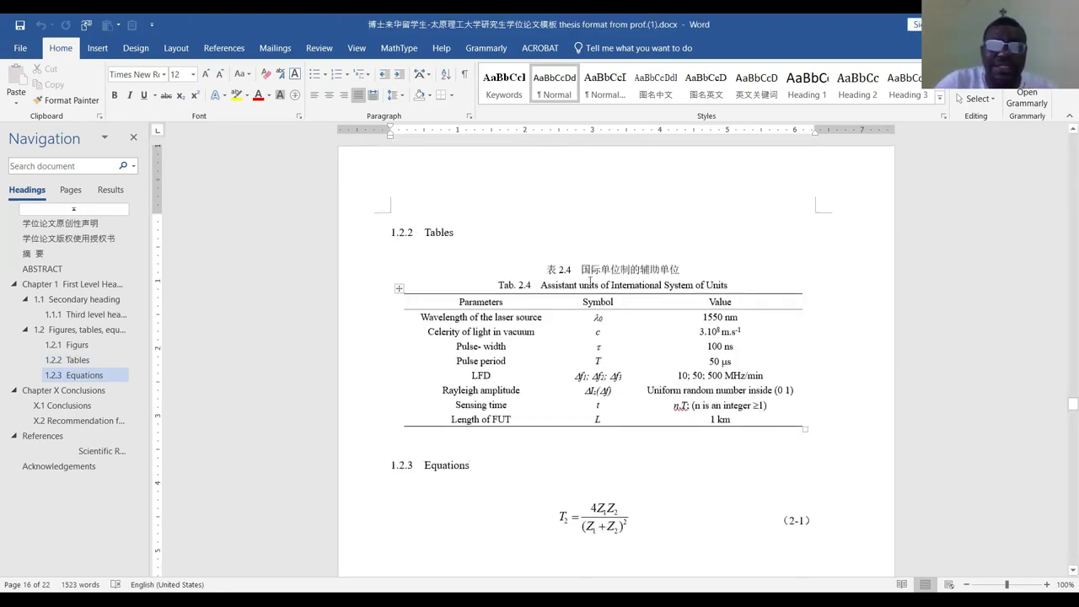
Check the text formatting of the template table's body and the paragraph settings of its English caption
left_click(468, 346)
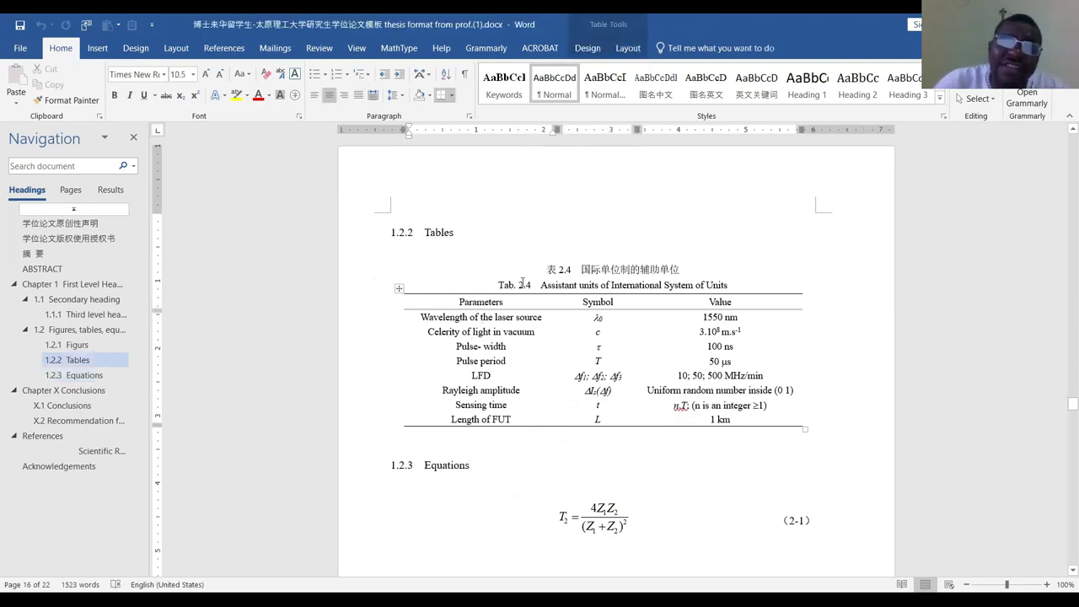
left_click(518, 285)
left_click_drag(448, 334, 506, 405)
scroll(533, 371, "down", 2)
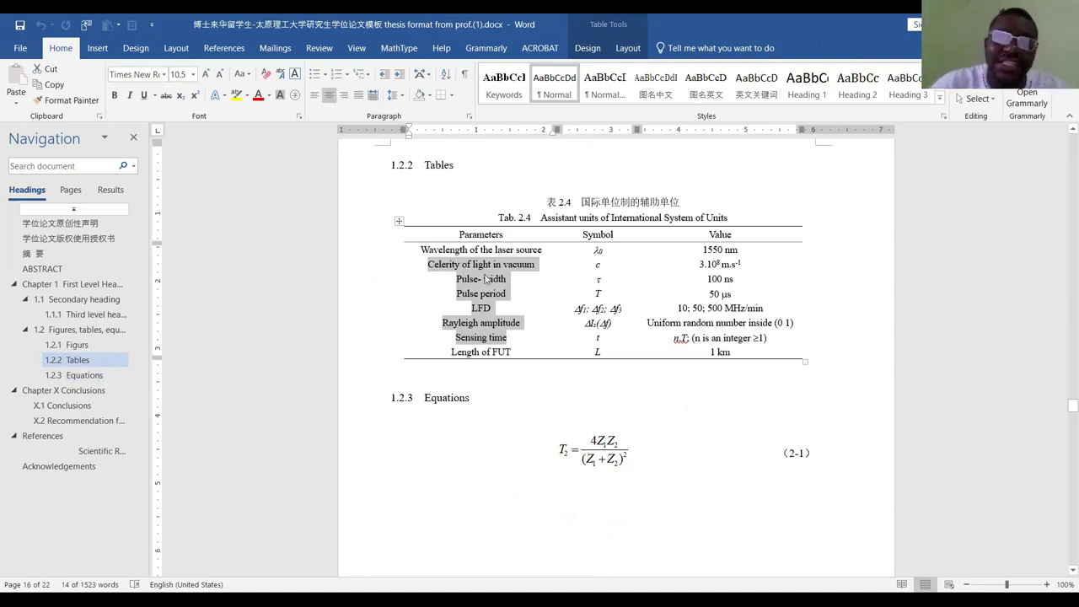
left_click(420, 250)
right_click(421, 250)
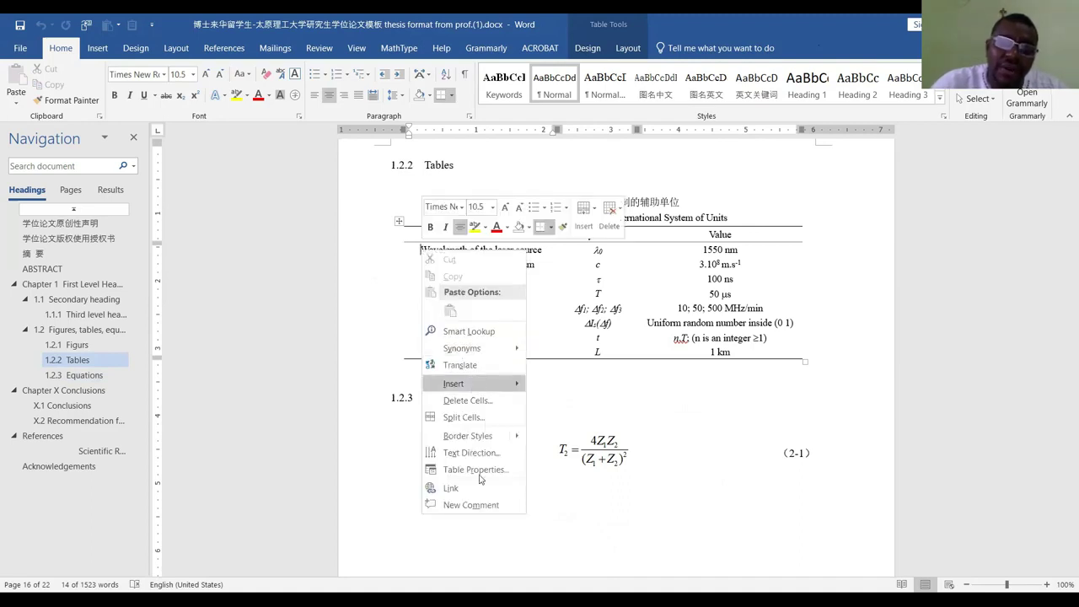
left_click(503, 217)
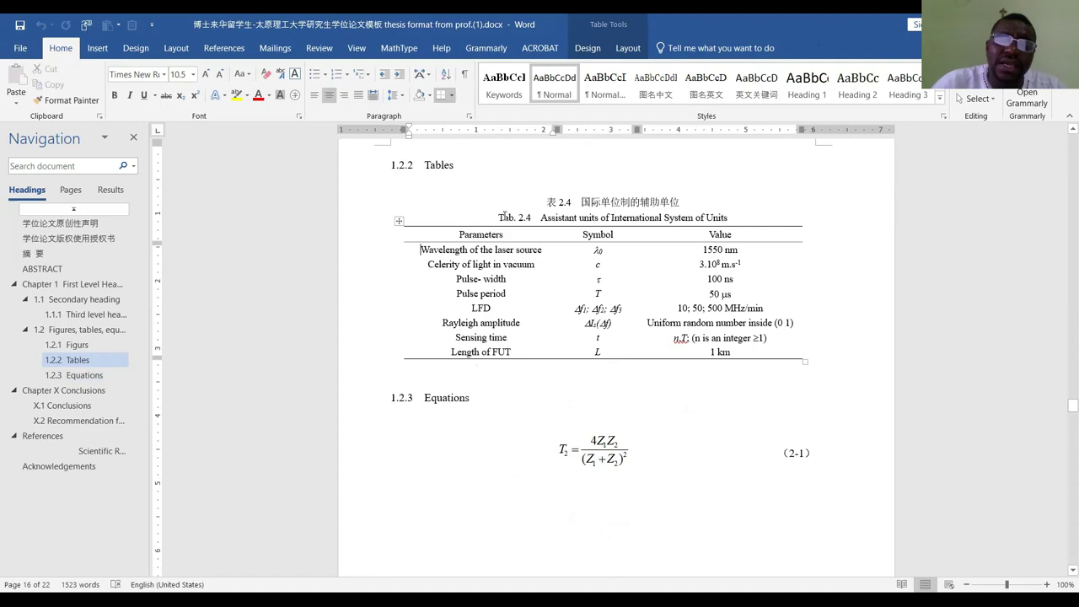
left_click(499, 218)
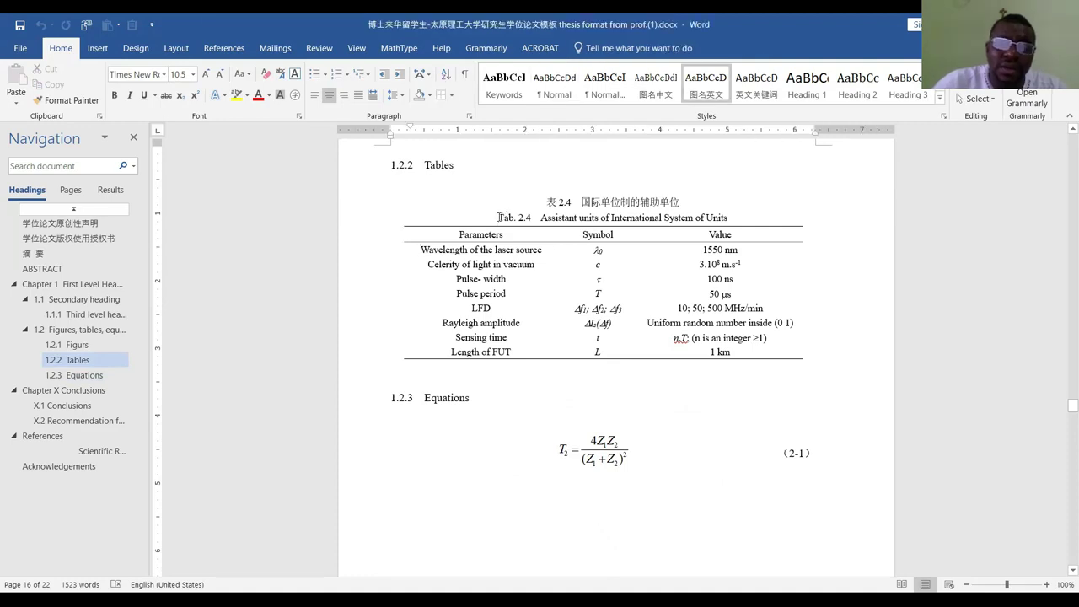
right_click(500, 217)
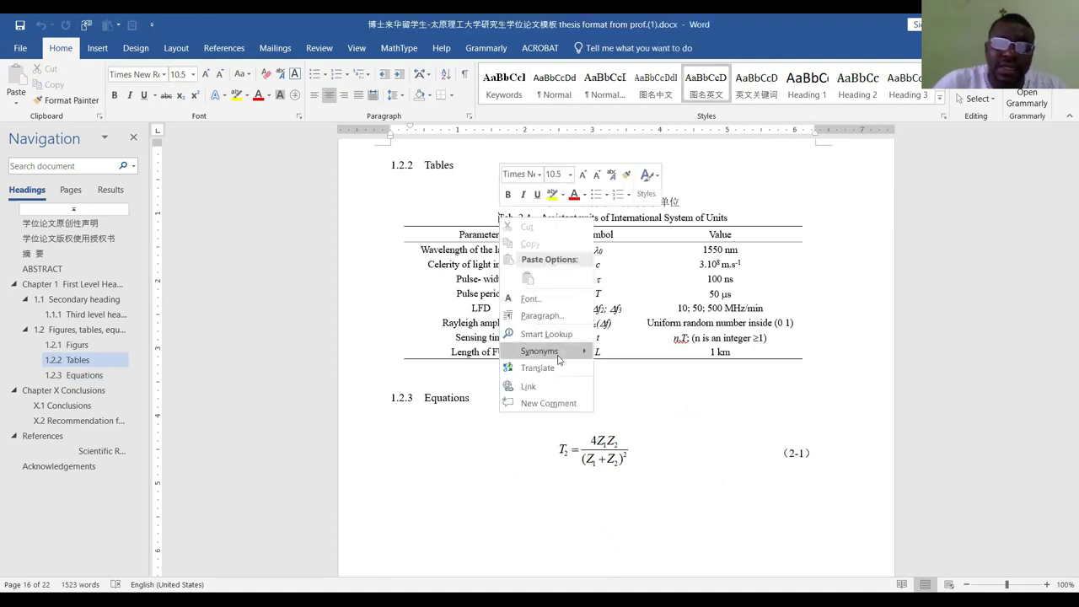
left_click(542, 315)
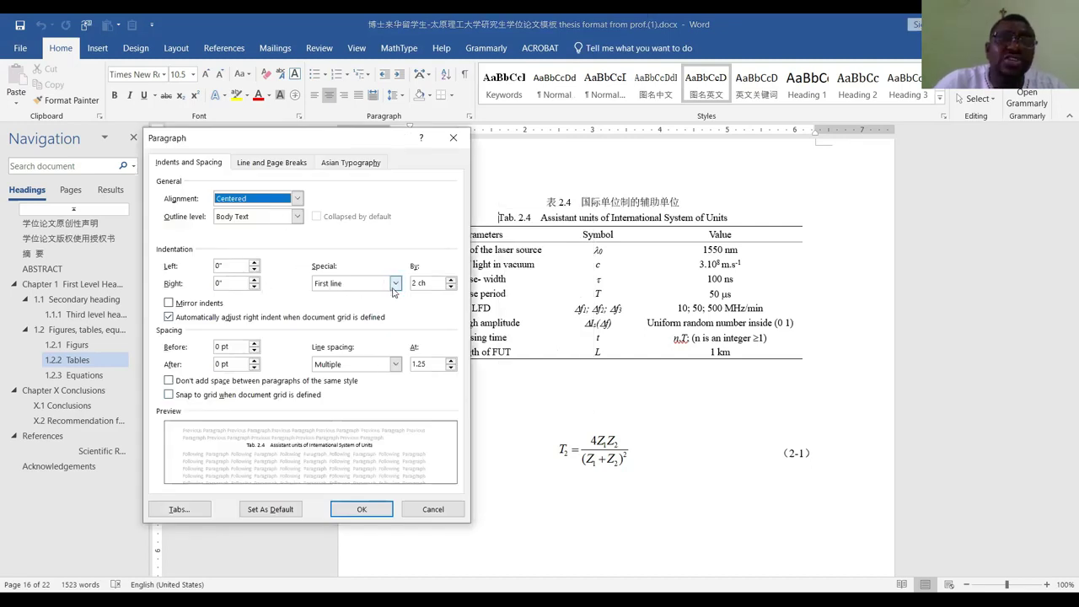
left_click(460, 143)
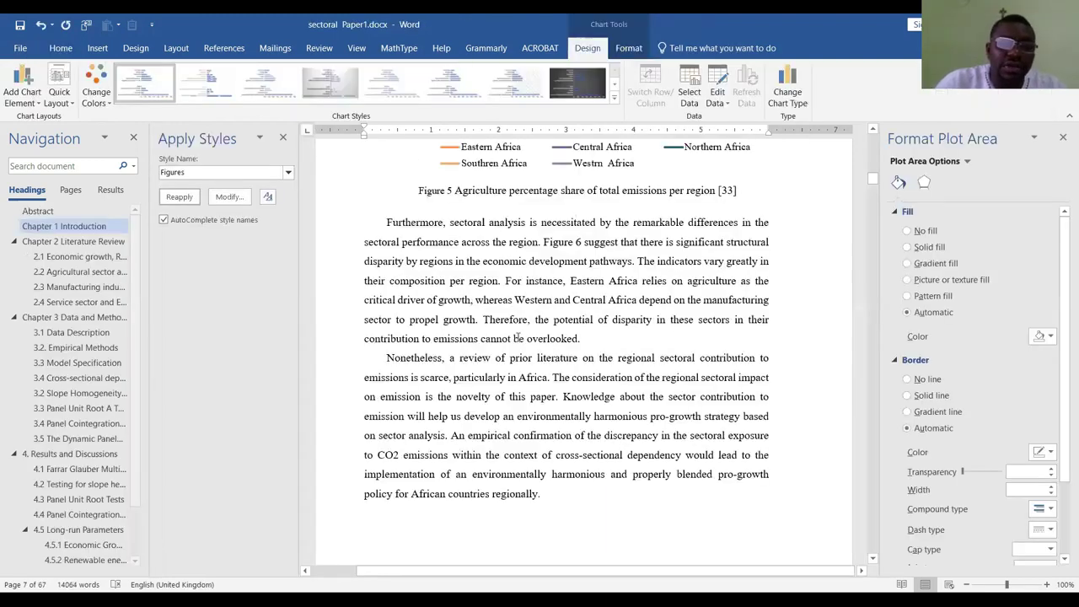
Insert an empty paragraph above the Table 1 caption in the paper's Data Description section
scroll(472, 416, "up", 2)
scroll(472, 416, "down", 6)
scroll(472, 416, "down", 15)
scroll(480, 432, "down", 15)
scroll(522, 243, "down", 15)
scroll(531, 234, "down", 15)
scroll(581, 310, "up", 6)
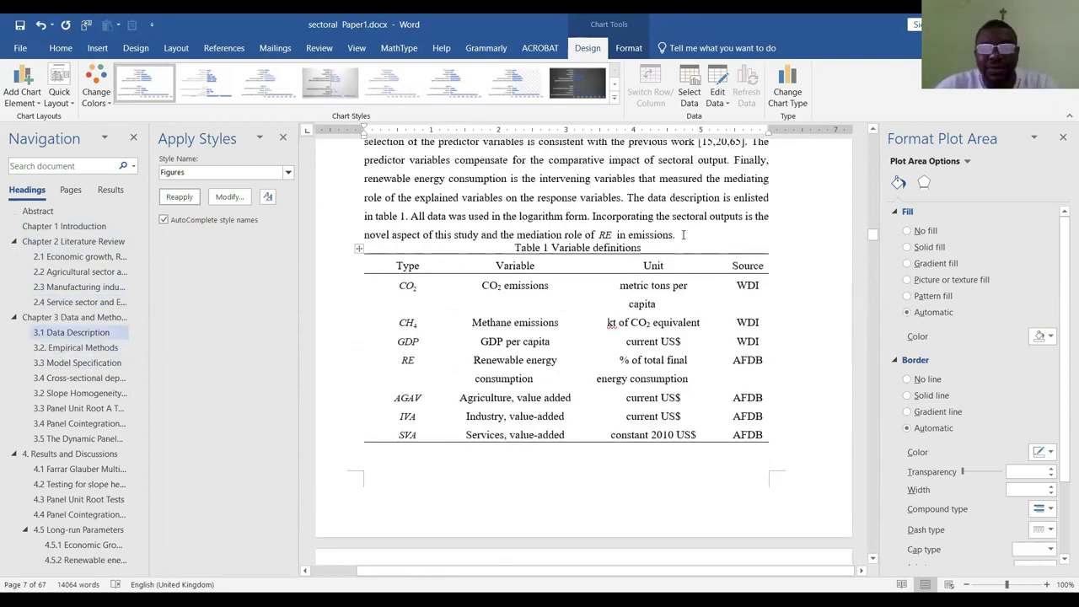
left_click(684, 235)
key("Return")
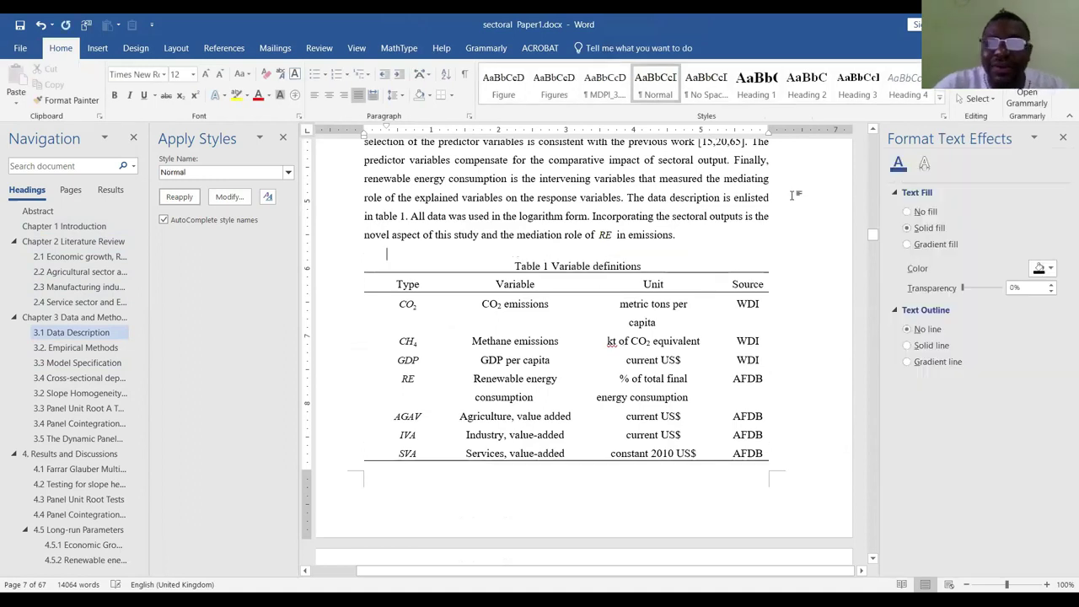
Define a new style named Tables with Times New Roman, 10.5 pt and centred alignment
left_click(940, 100)
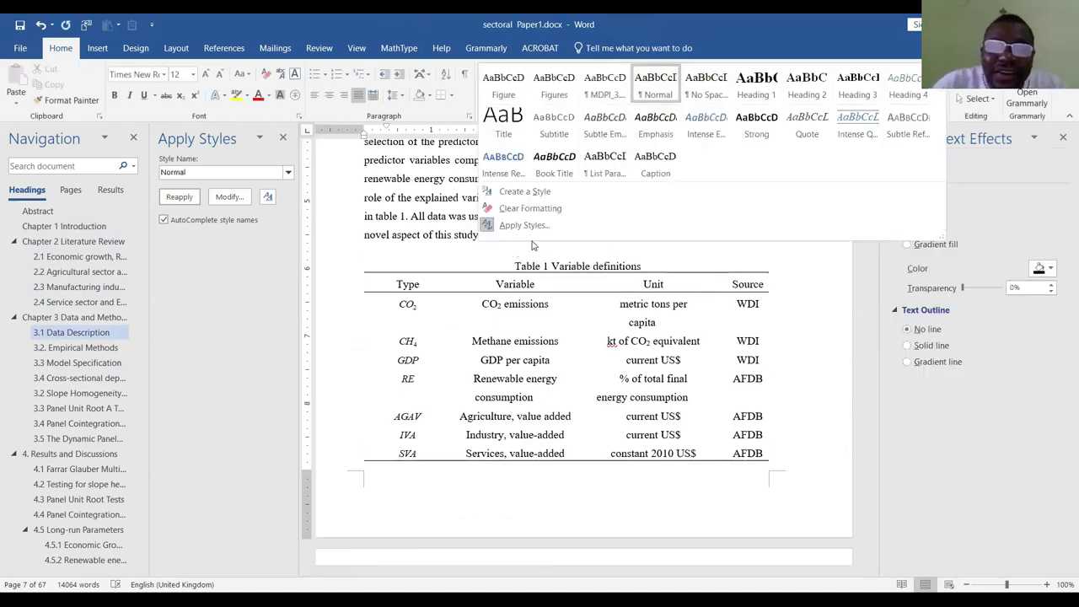
left_click(544, 194)
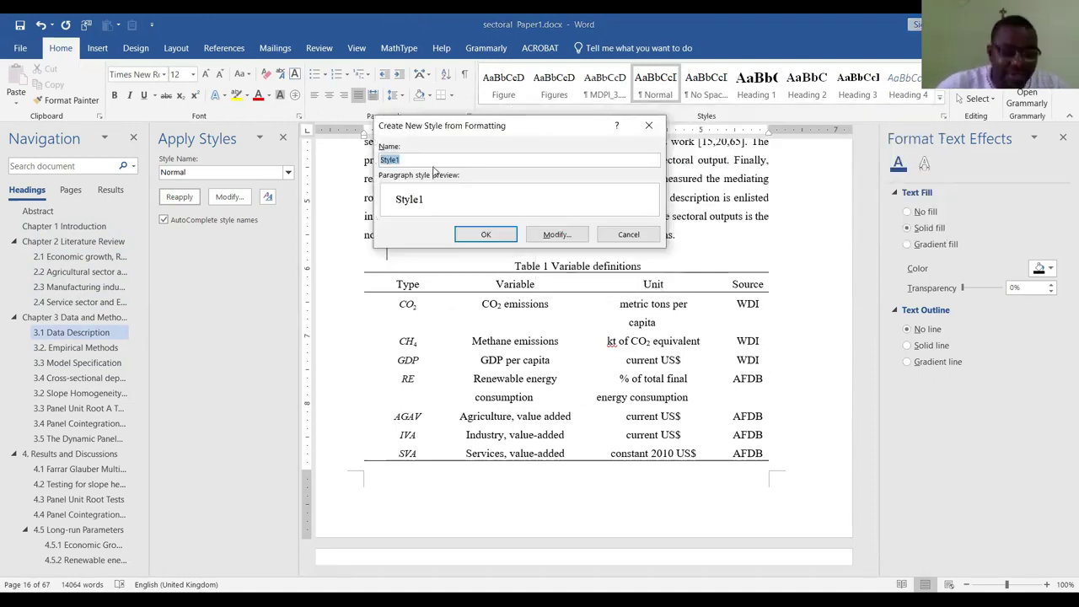
type("Tables")
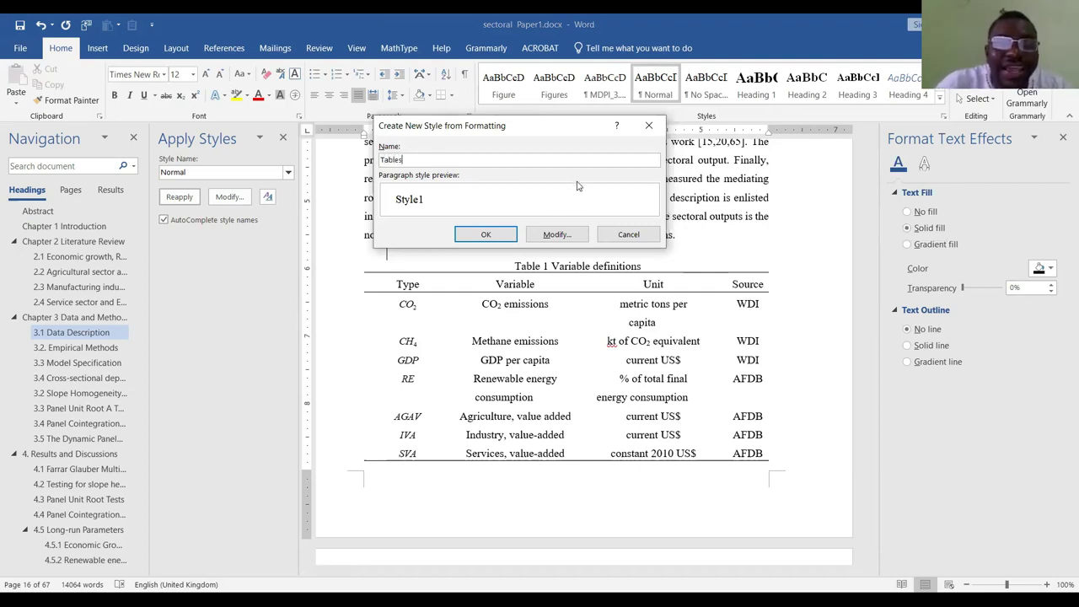
left_click(554, 236)
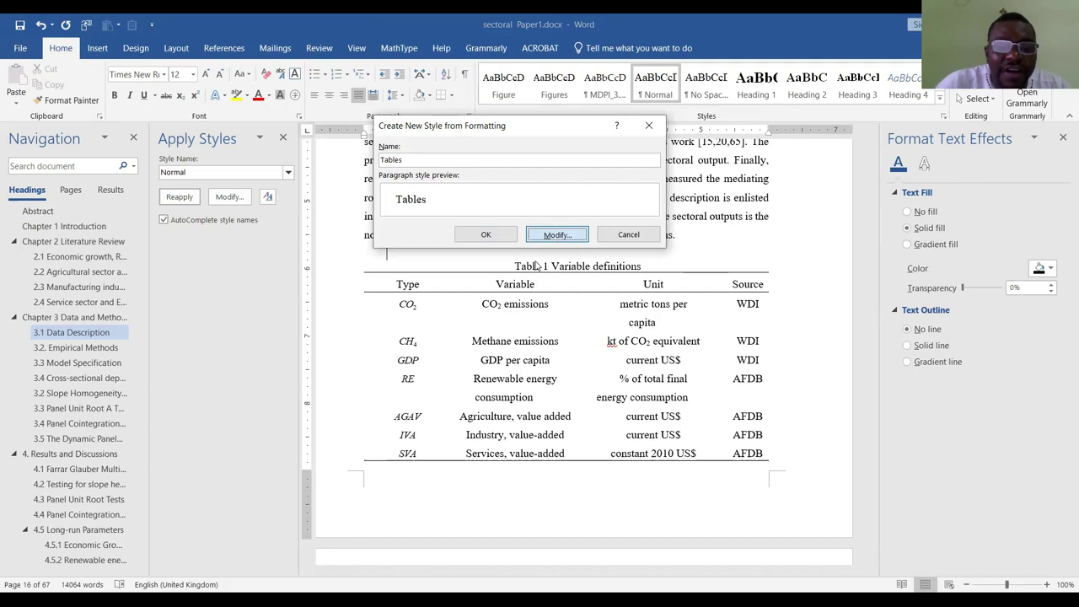
left_click(460, 251)
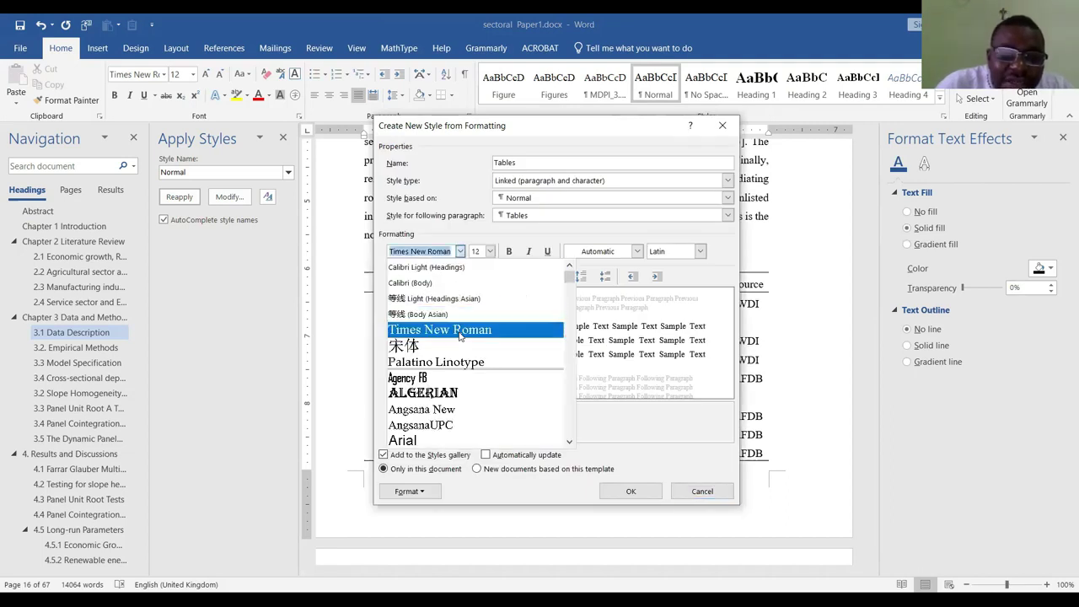
left_click(447, 329)
type("10.5")
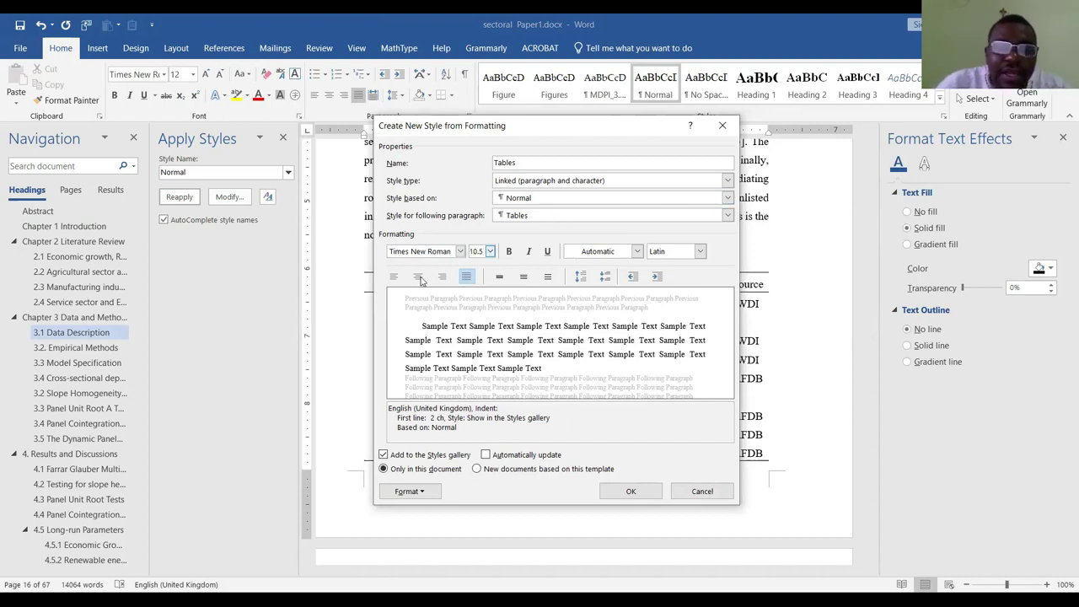
left_click(419, 278)
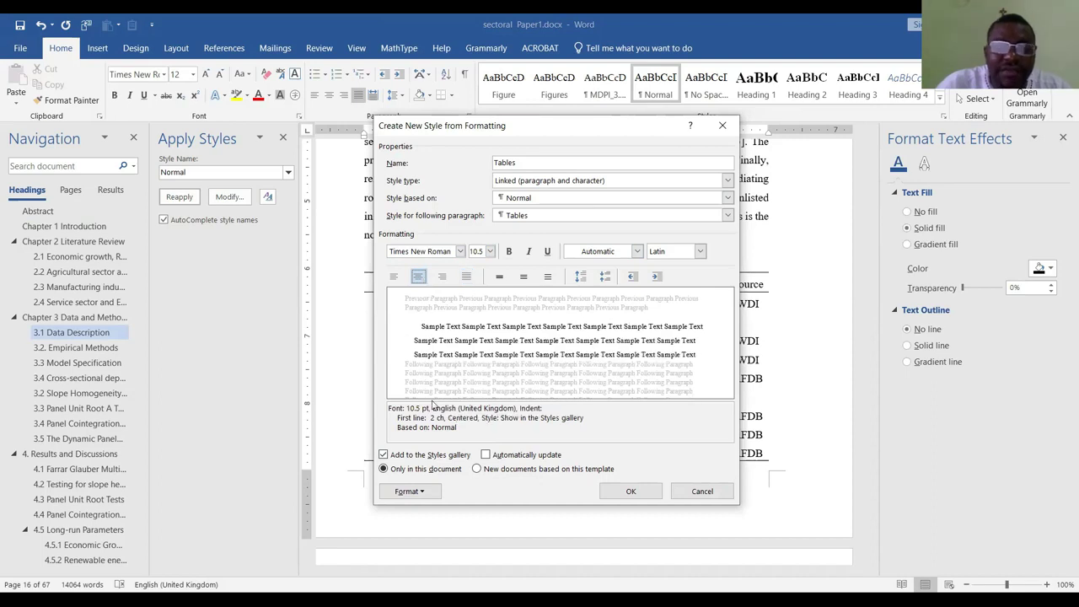
Give the new Tables style no special indent and single line spacing, enable automatic updating, and save it
left_click(405, 495)
left_click(435, 357)
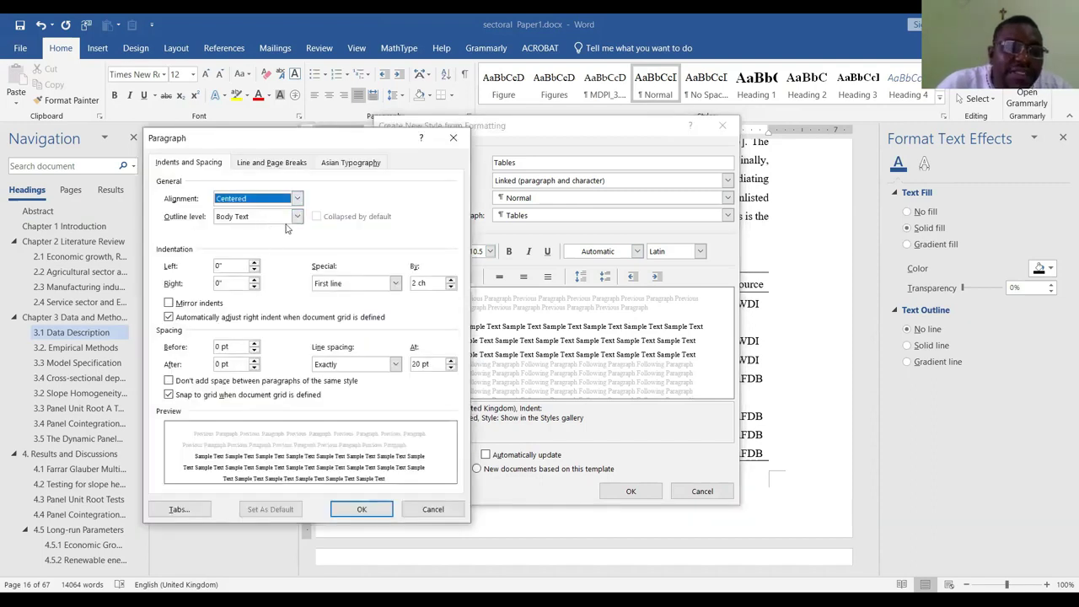
left_click(394, 283)
left_click(350, 293)
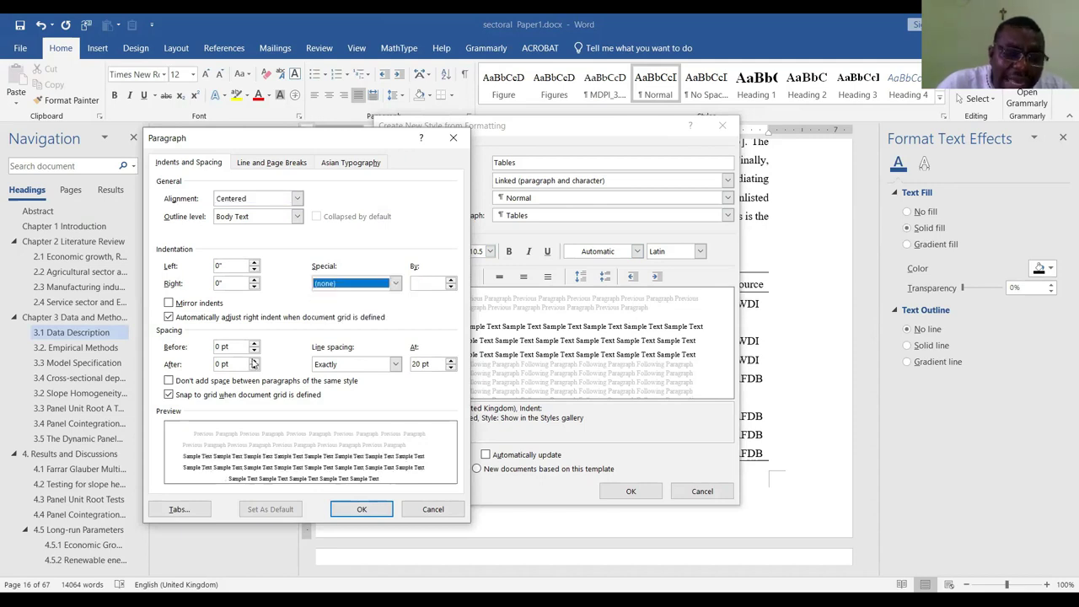
left_click(394, 364)
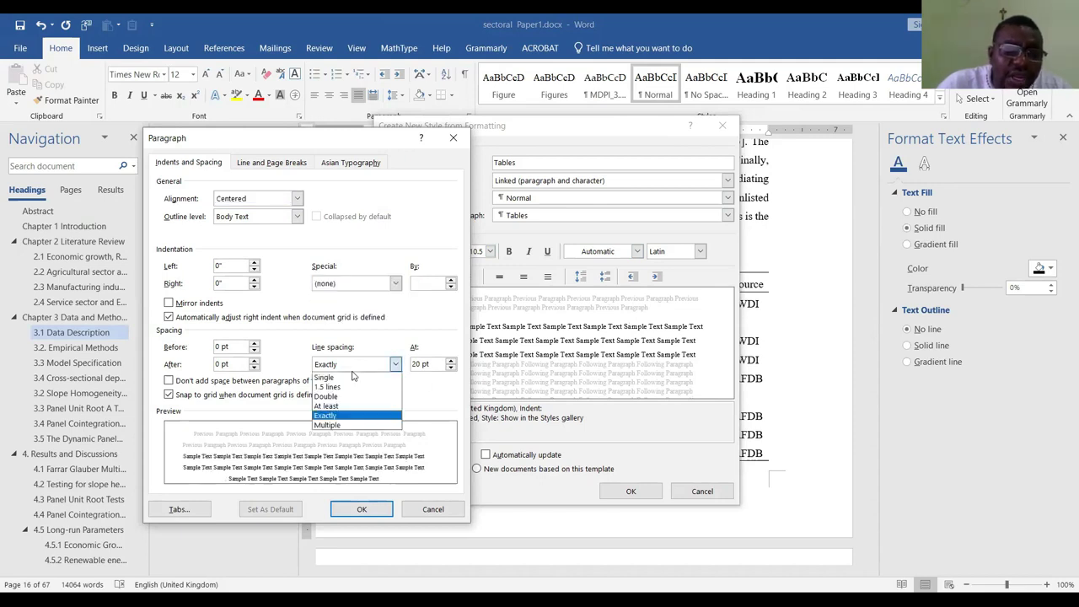
left_click(350, 379)
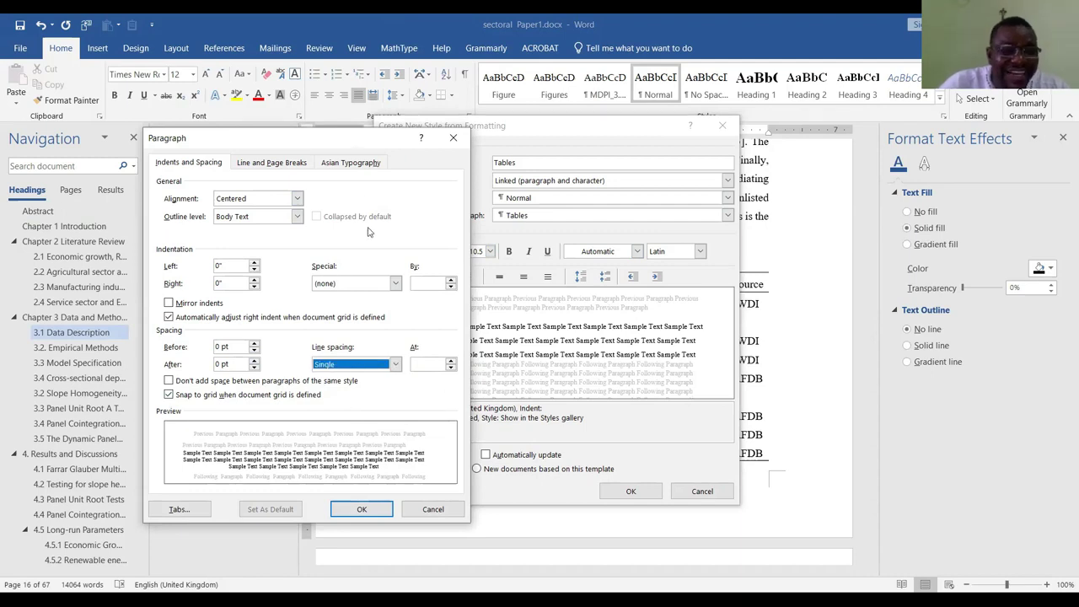
left_click(375, 514)
left_click(486, 458)
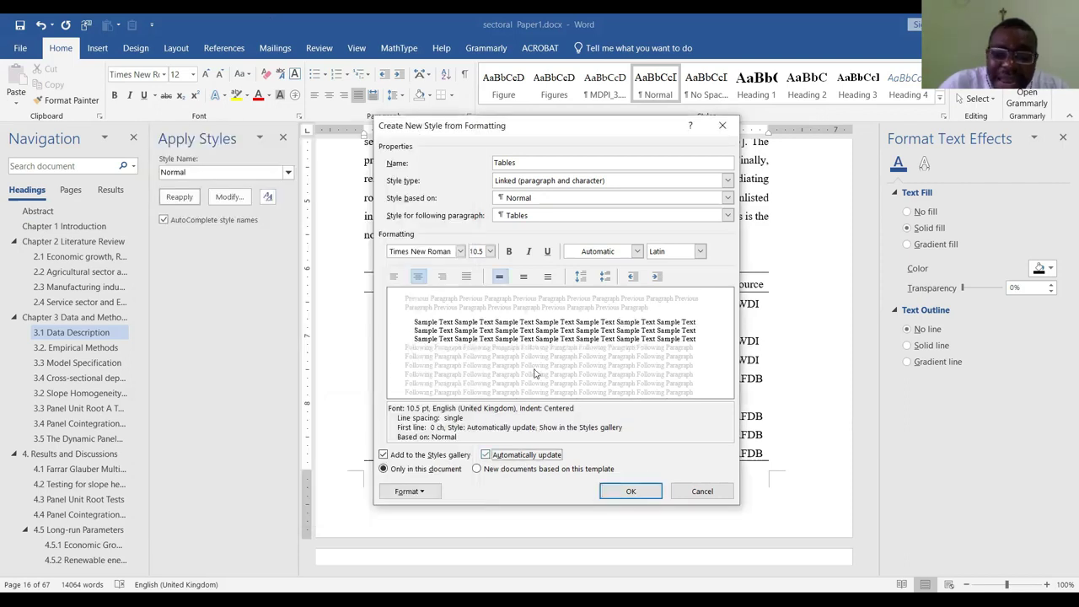
left_click(630, 492)
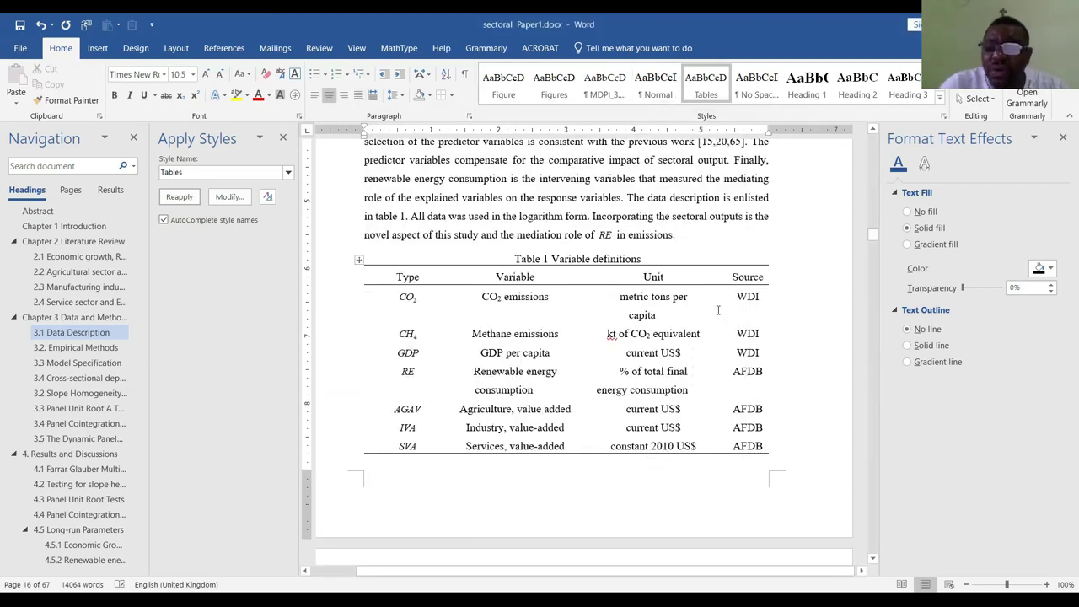
Delete the manually written "Table 1" label in front of "Variable definitions" in the table caption
left_click(551, 261)
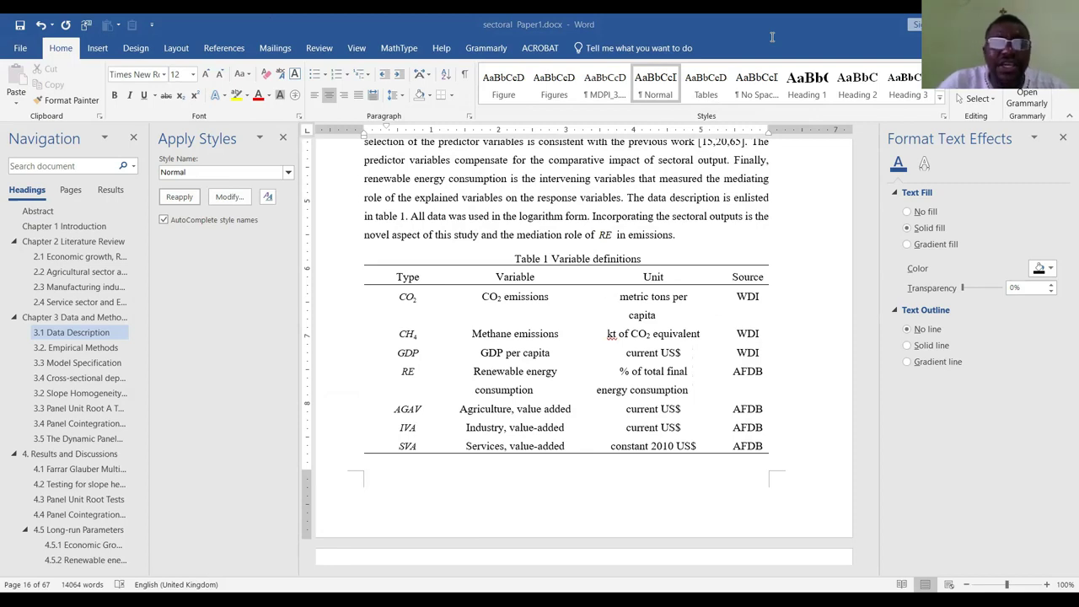
key("alt+Tab")
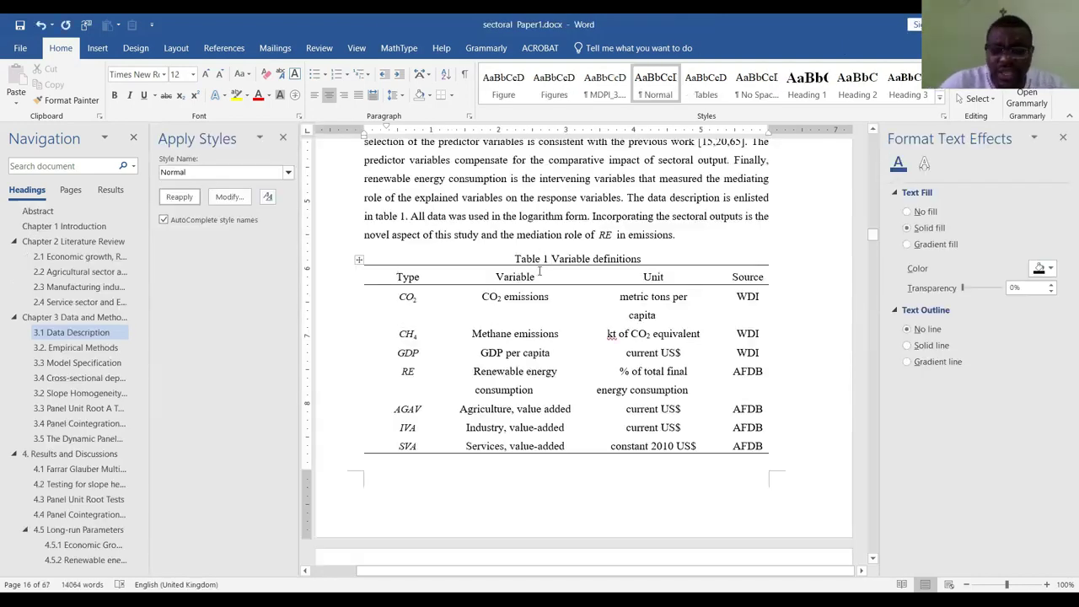
key("BackSpace")
key("BackSpace")
key("BackSpace")
key("BackSpace")
key("BackSpace")
key("BackSpace")
key("BackSpace")
key("BackSpace")
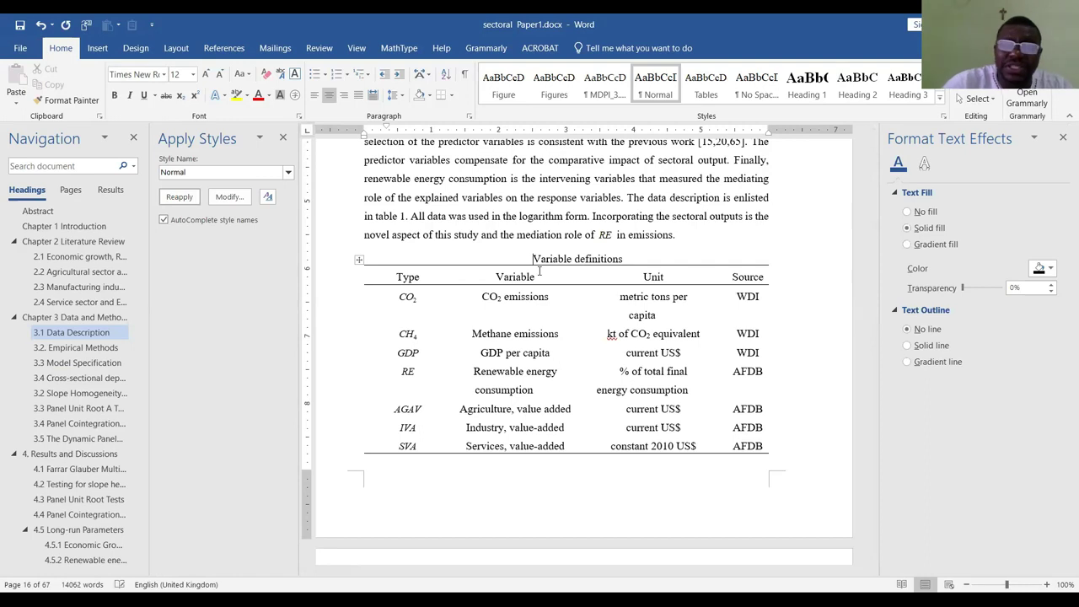
Insert an automatically numbered caption with the label "Table 1." in front of "Variable definitions"
left_click(243, 49)
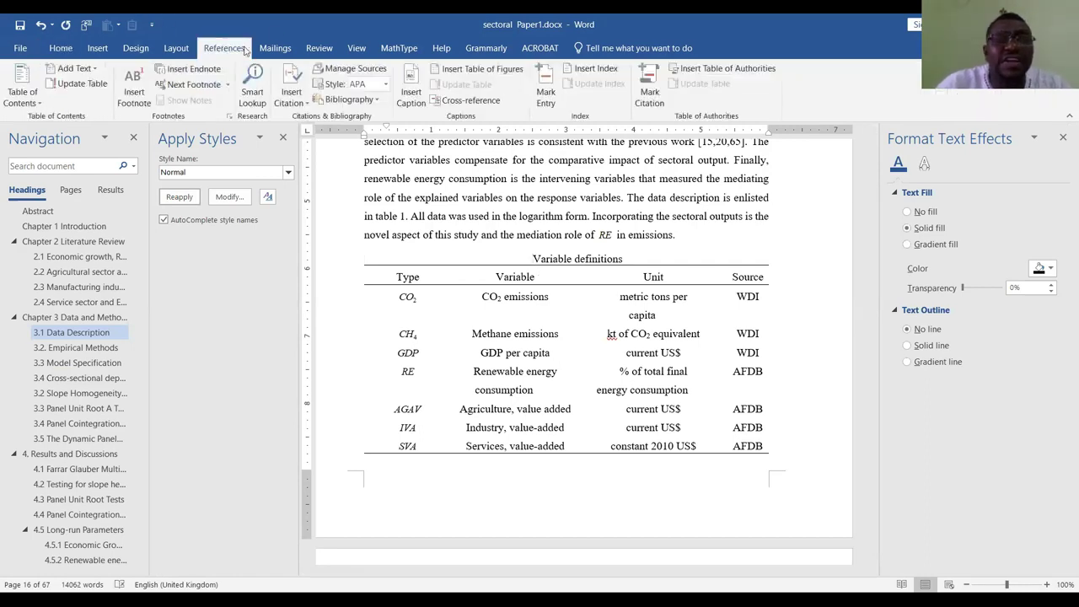
left_click(421, 92)
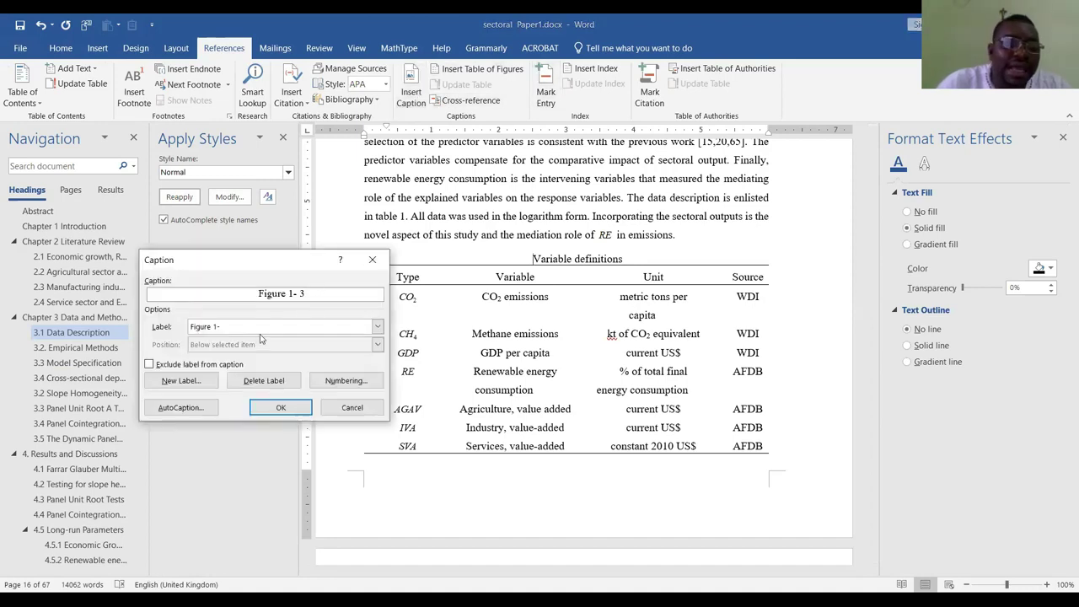
left_click(379, 326)
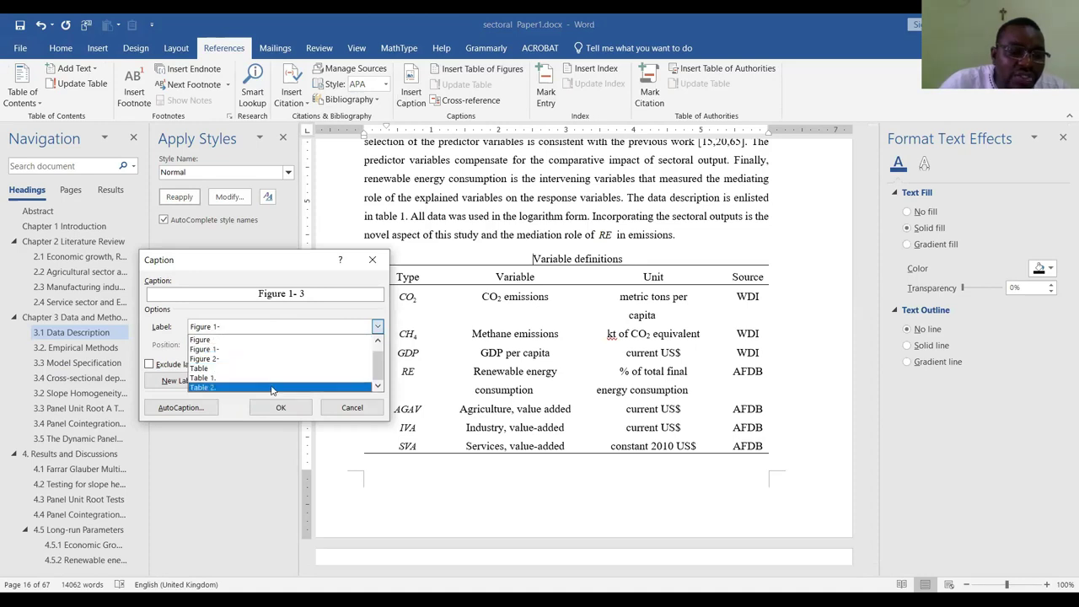
left_click(224, 379)
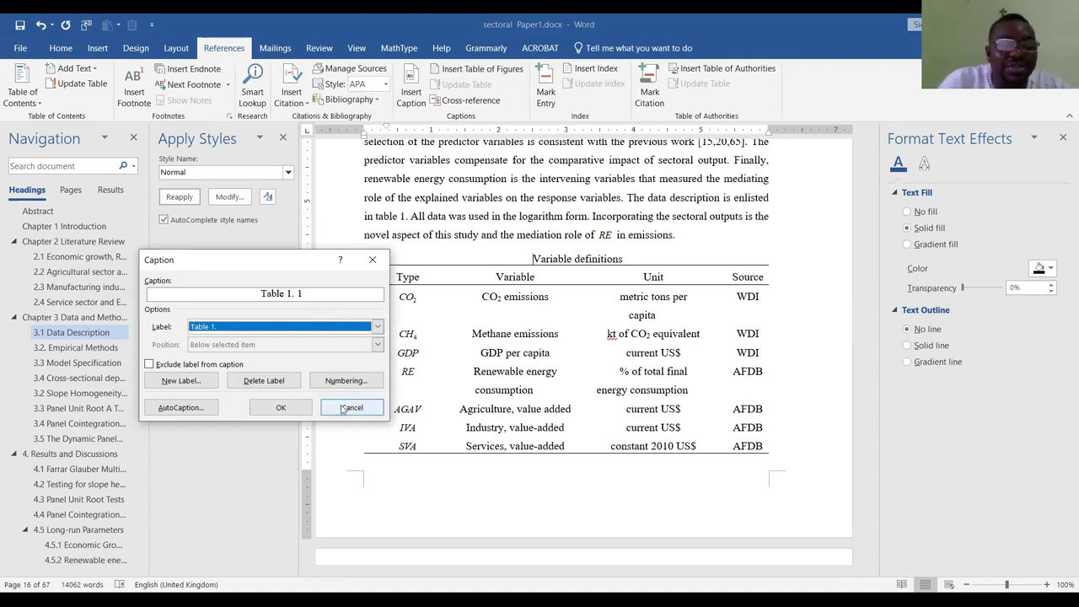
left_click(295, 412)
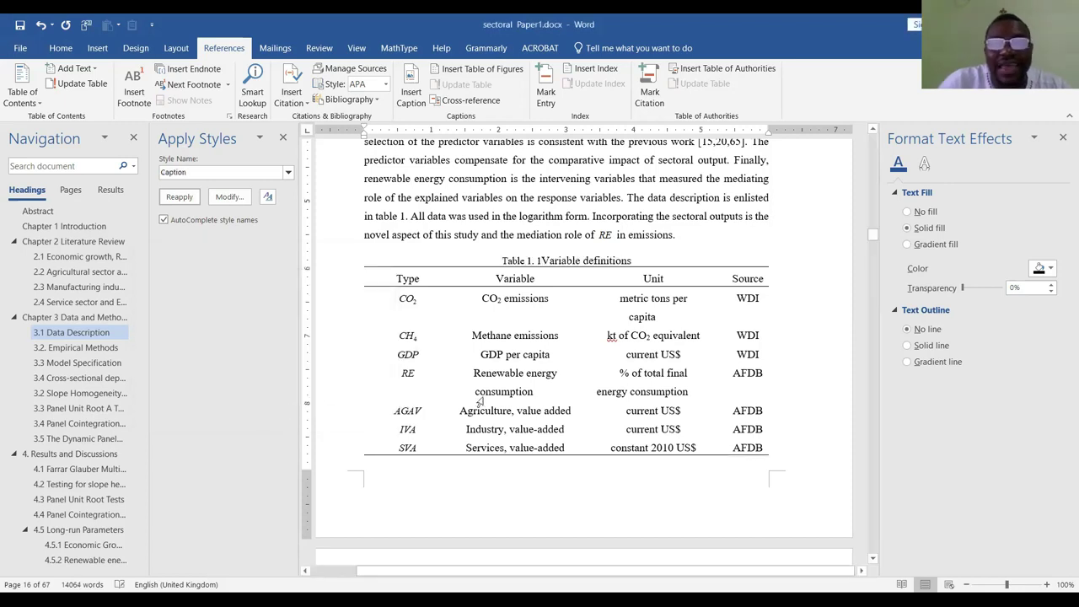
Apply the Tables style to the Table 1.1 caption and to the whole variable definitions table
left_click_drag(503, 261, 651, 260)
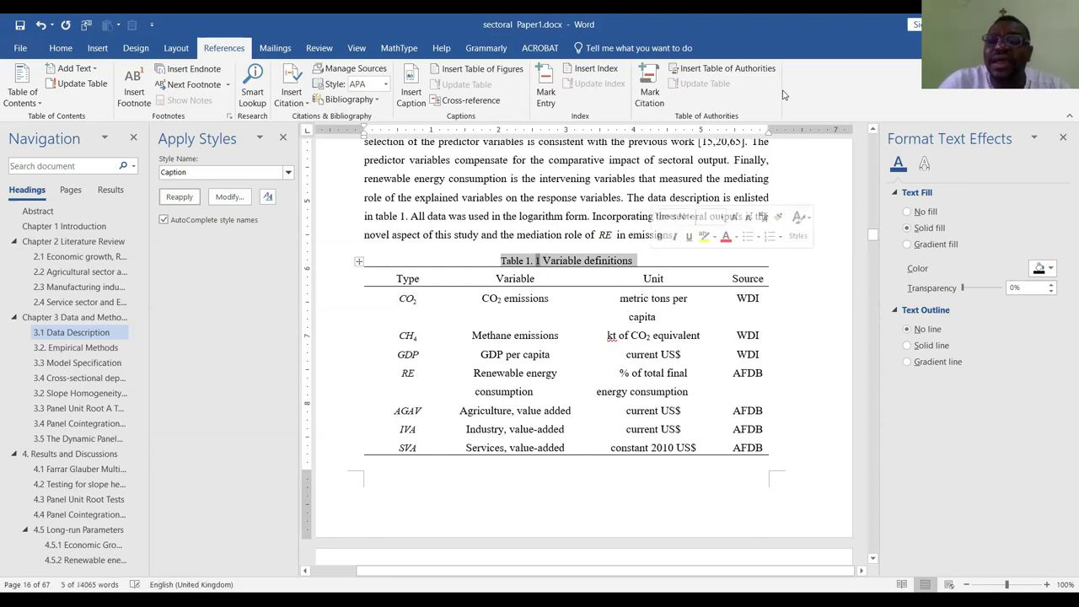
left_click(61, 48)
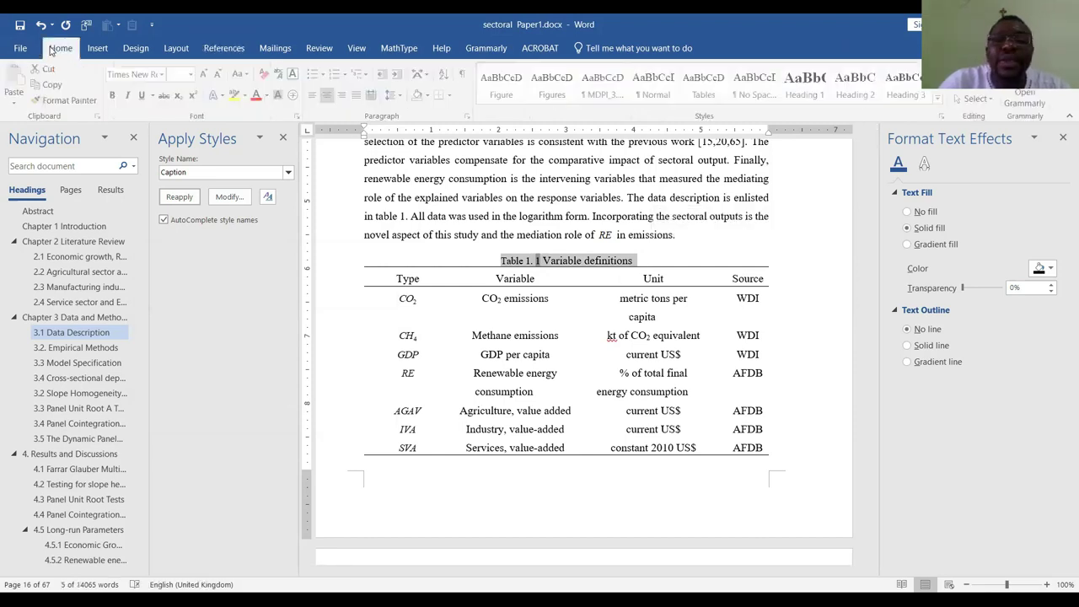
left_click(707, 89)
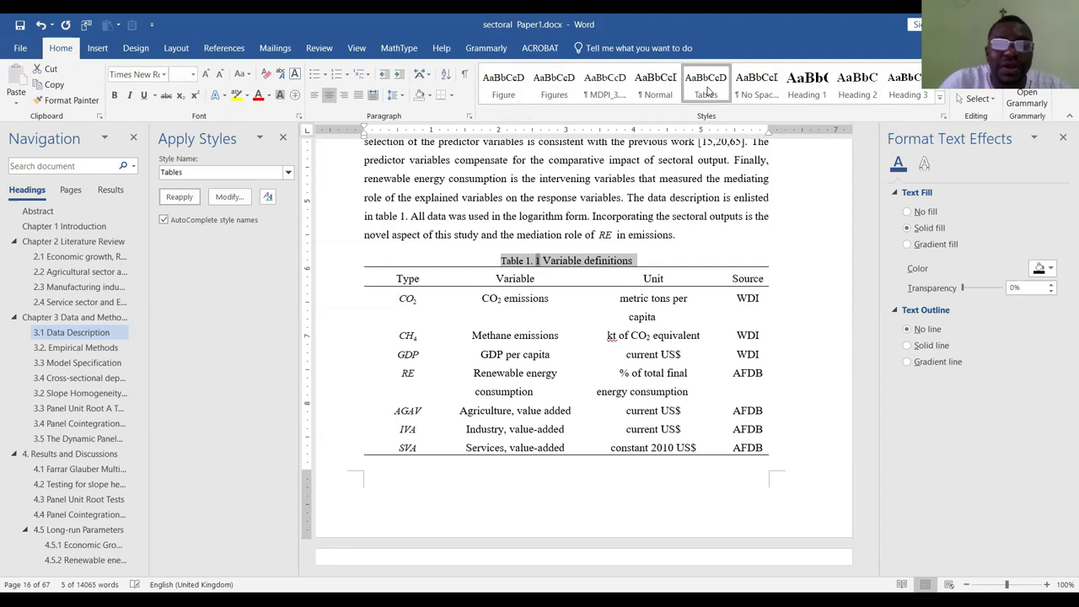
left_click(638, 260)
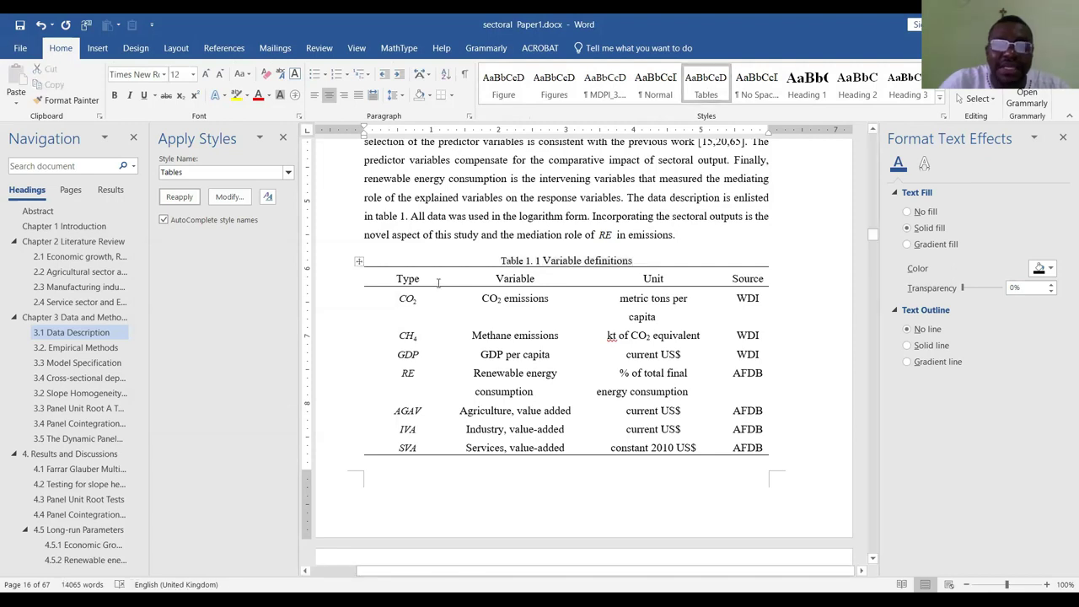
left_click(355, 263)
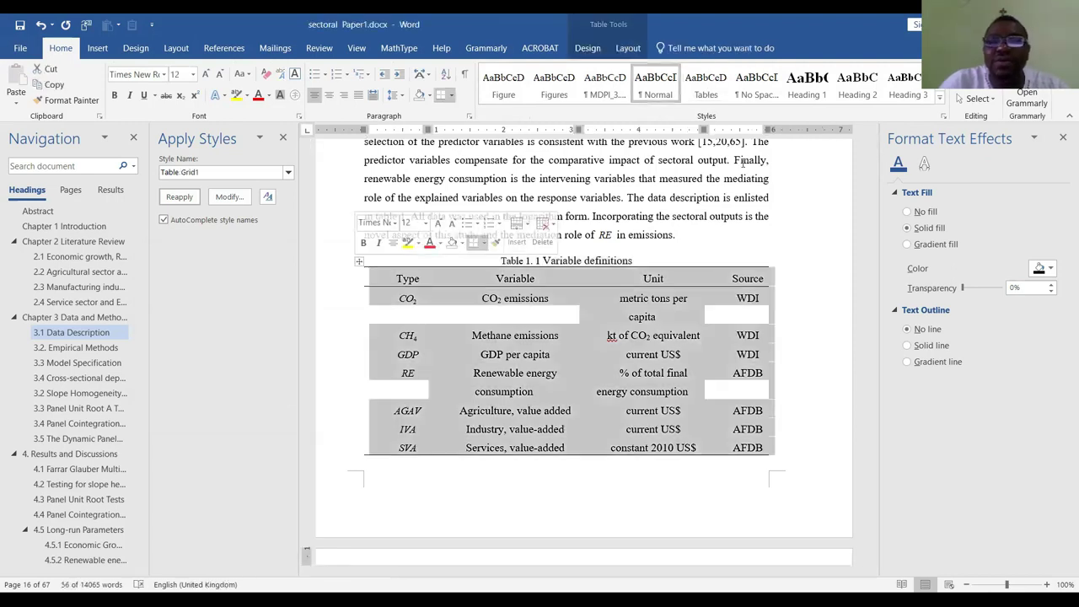
left_click(706, 85)
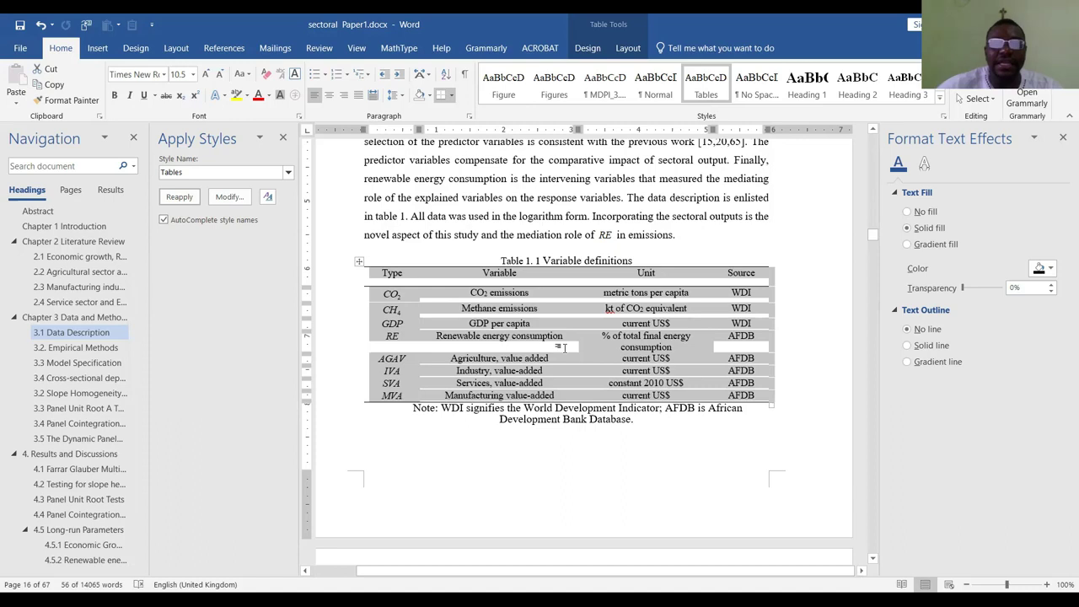
Try reapplying the Tables style to the whole Table 1.1 caption and check the formatting of its words
left_click_drag(500, 261, 635, 264)
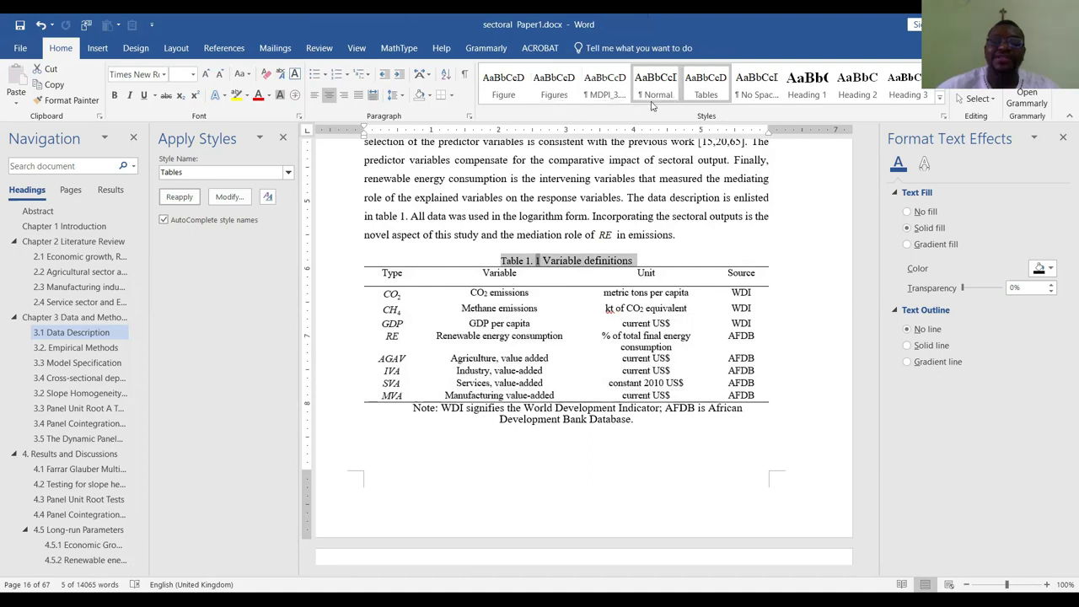
left_click(706, 91)
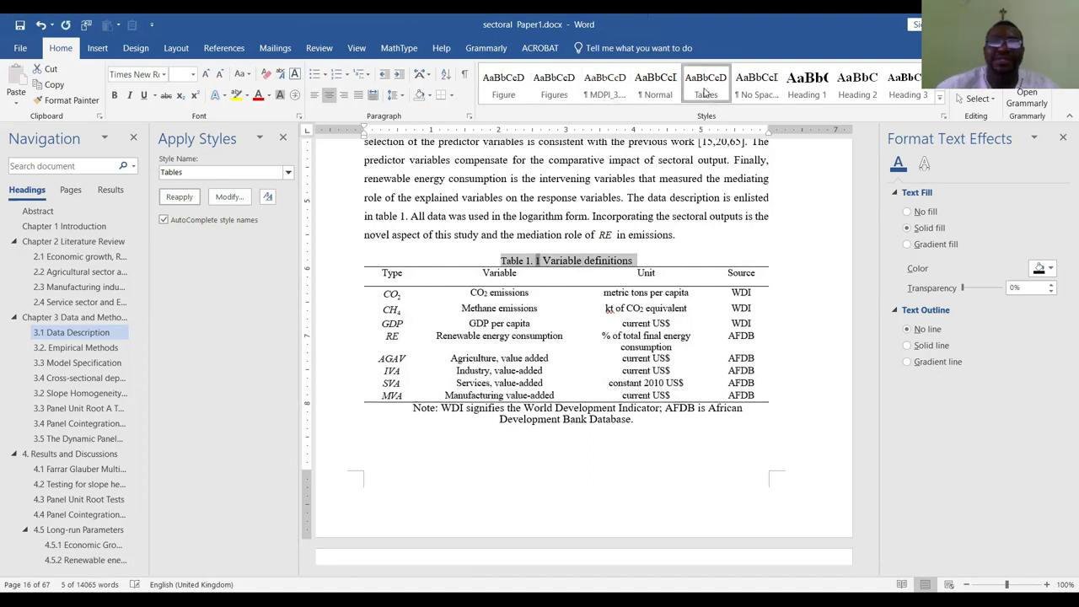
left_click(595, 261)
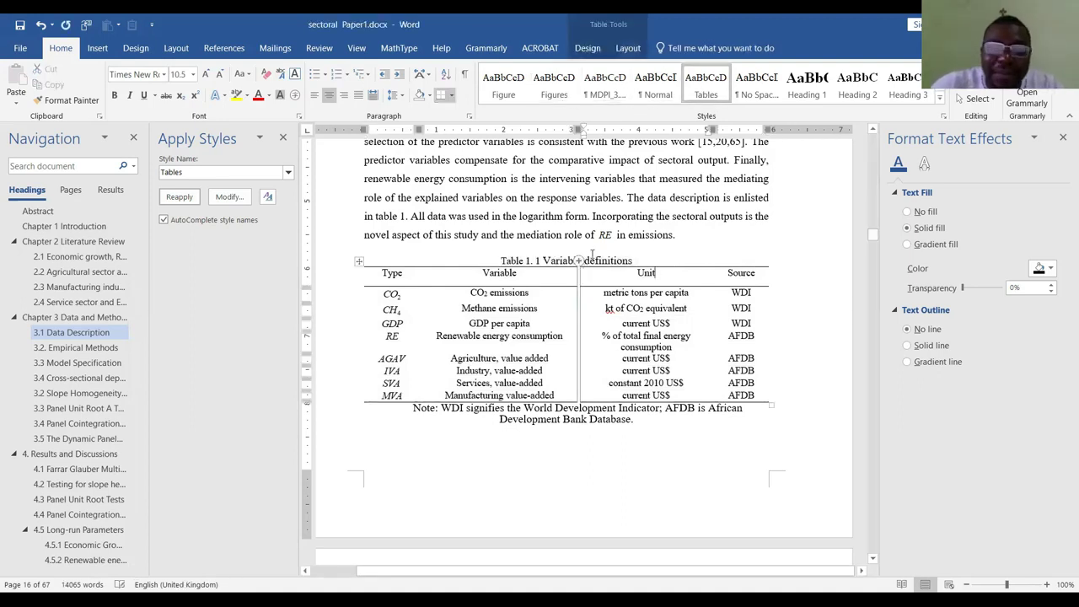
left_click_drag(585, 261, 625, 261)
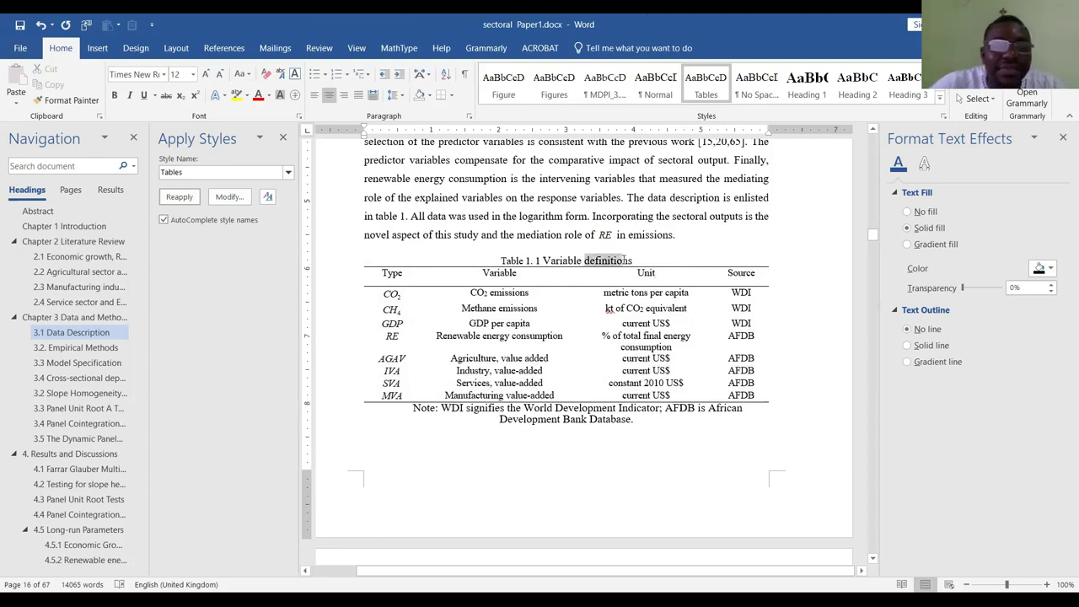
triple_click(636, 261)
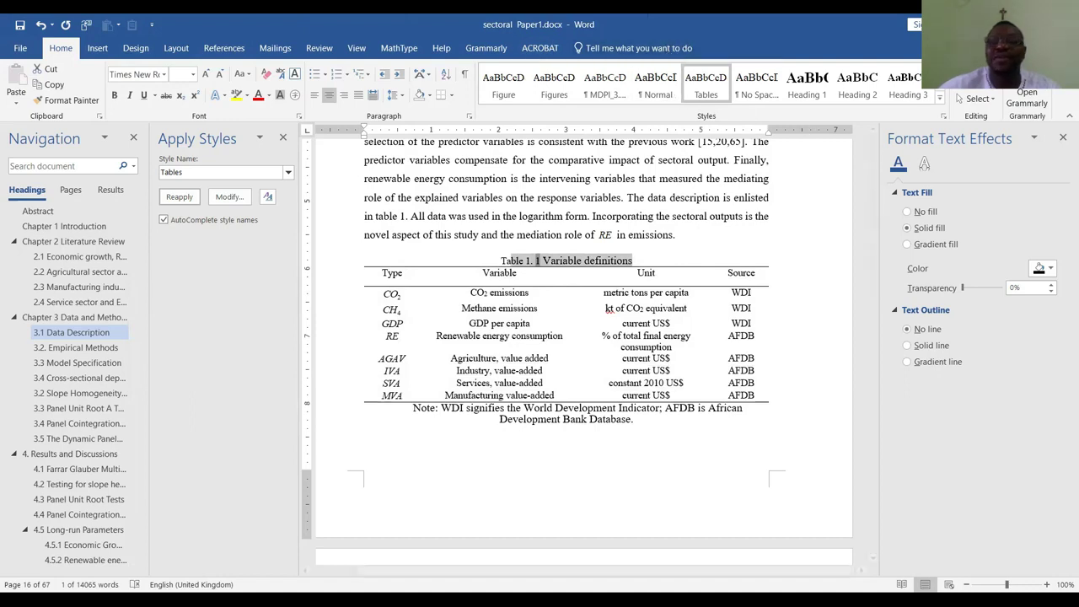
left_click(503, 261)
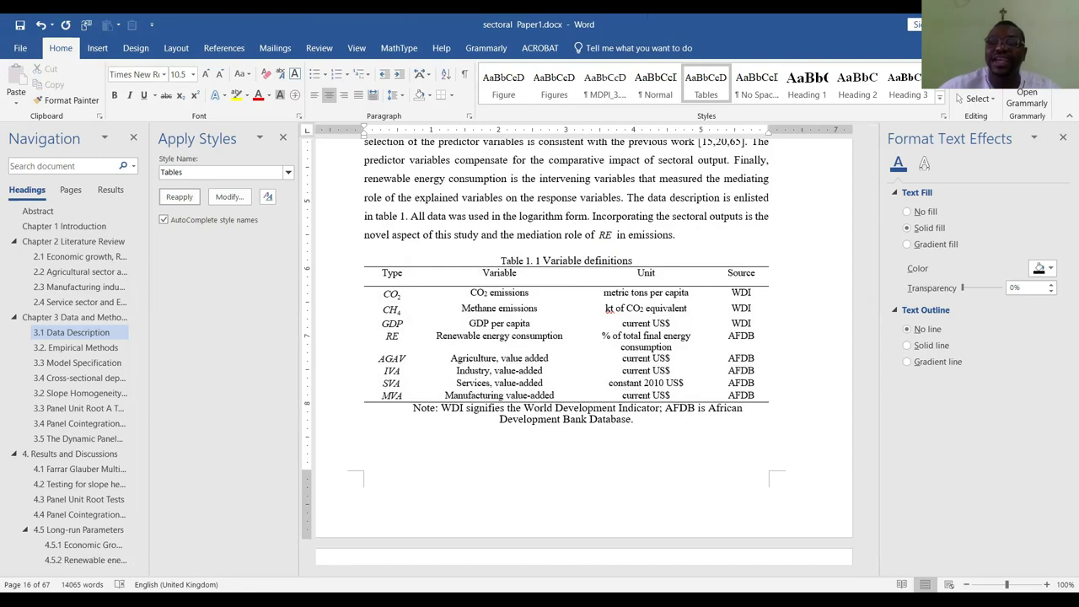
Check the definition of the Tables style and apply the style to the words "Variable definitions" in the caption
left_click(942, 100)
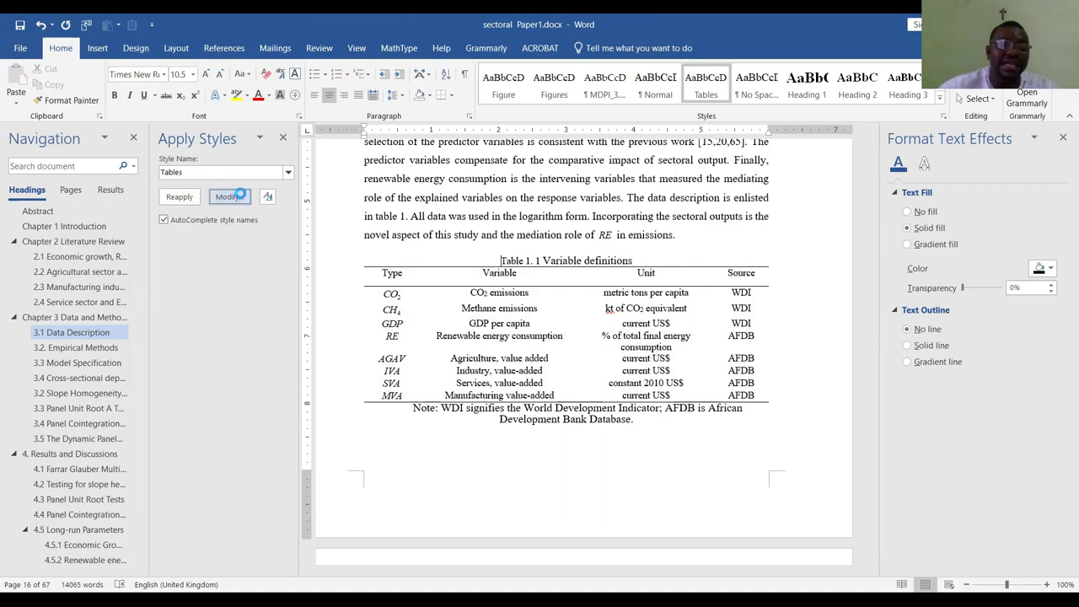
left_click(229, 197)
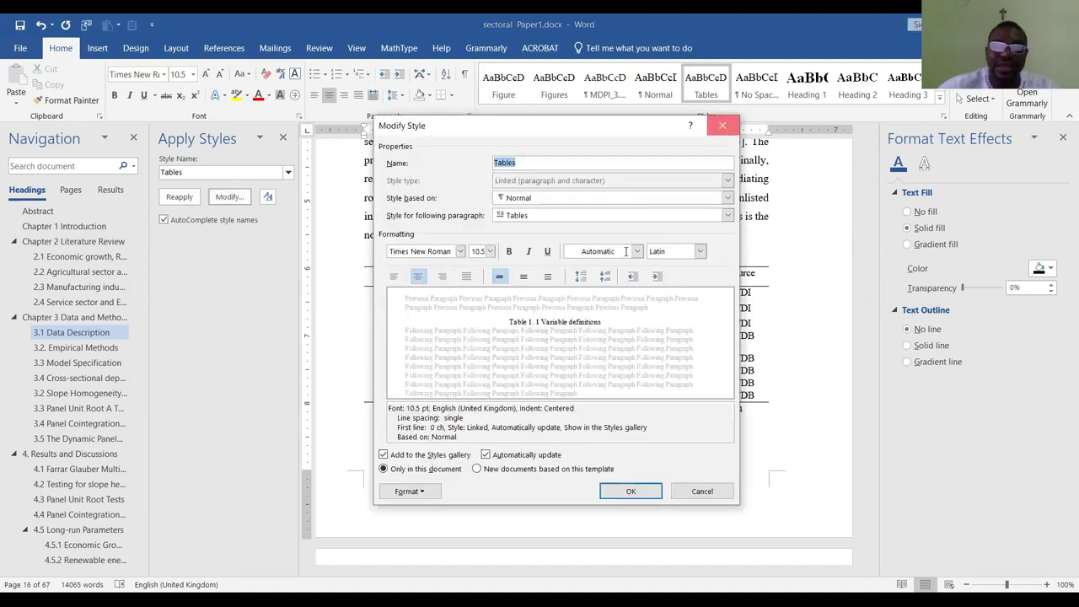
key("Escape")
left_click_drag(505, 260, 543, 260)
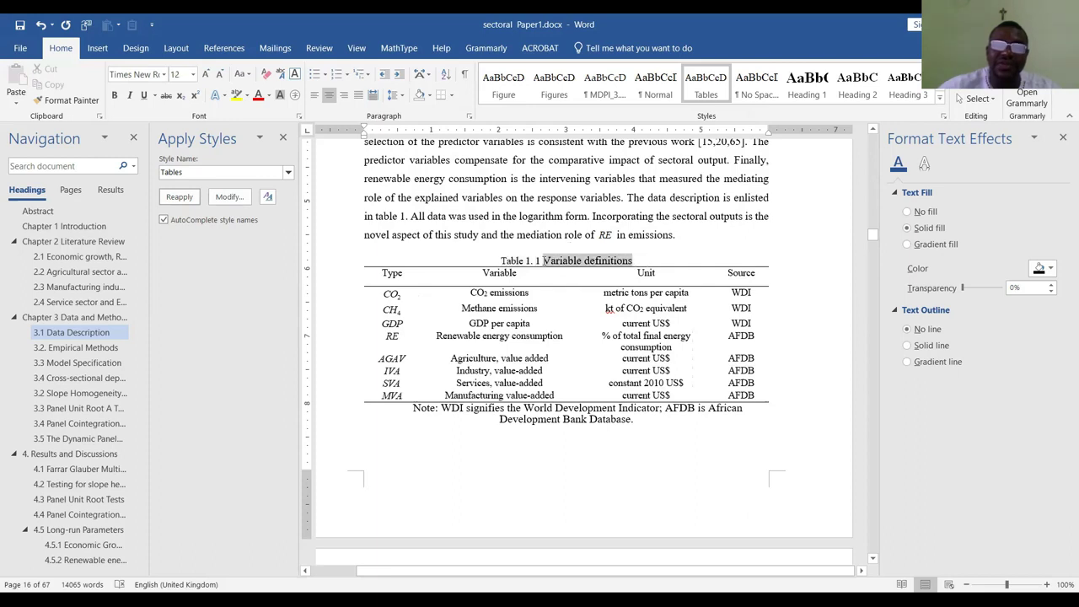
left_click(709, 84)
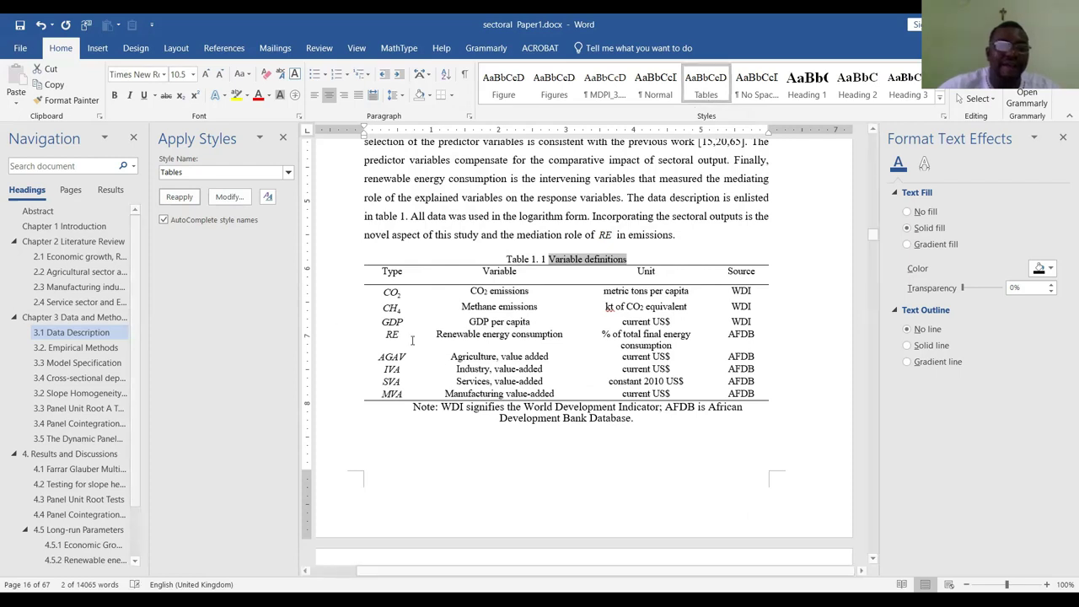
Apply the Tables style to the note about WDI and AFDB below the variable definitions table
left_click(443, 424)
left_click_drag(500, 418, 617, 442)
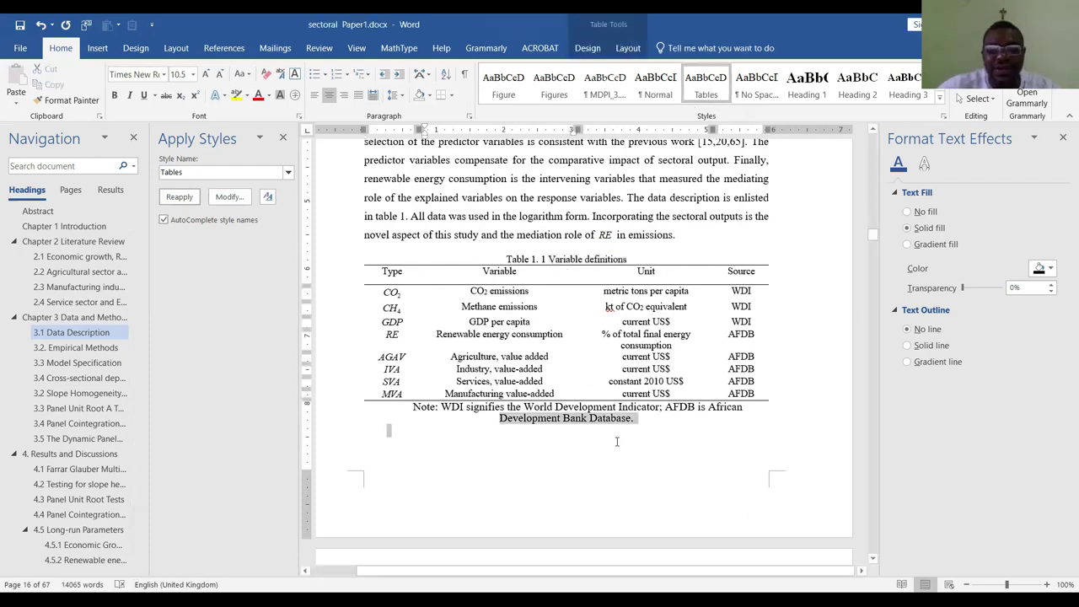
triple_click(476, 420)
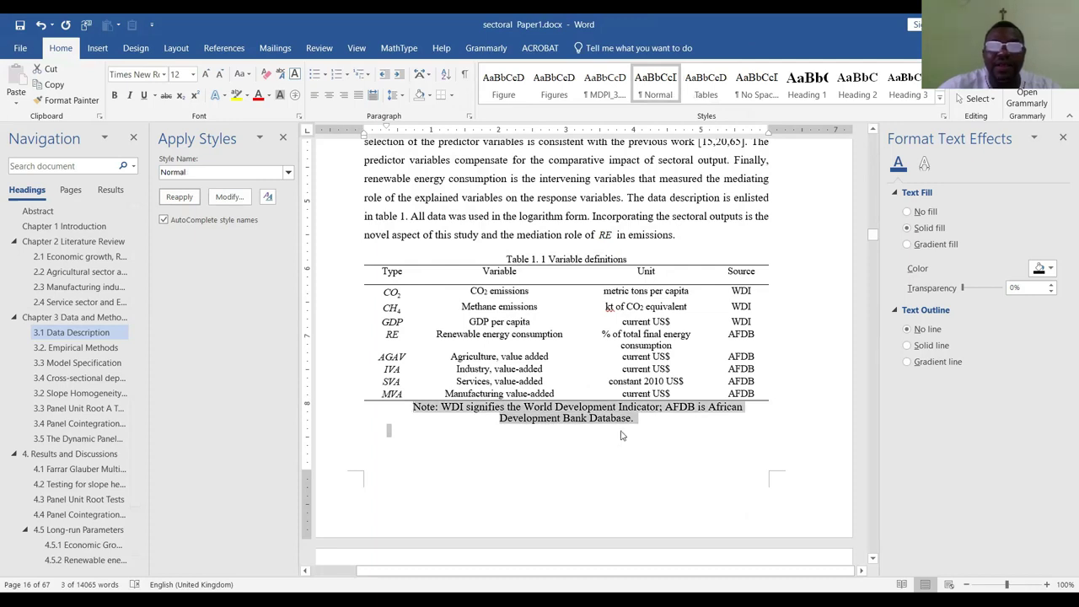
left_click(658, 91)
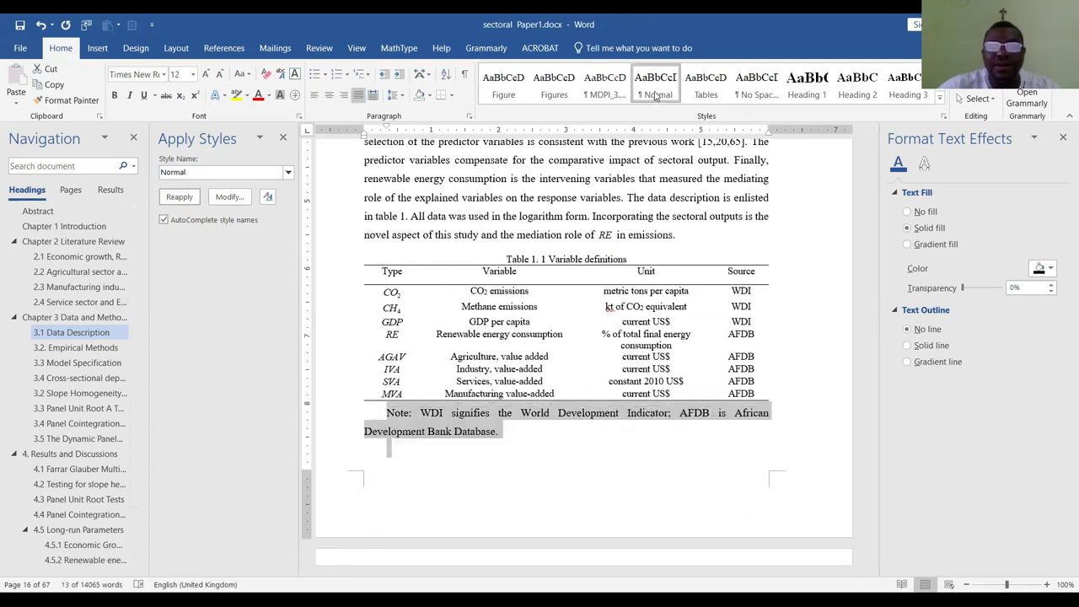
left_click(719, 84)
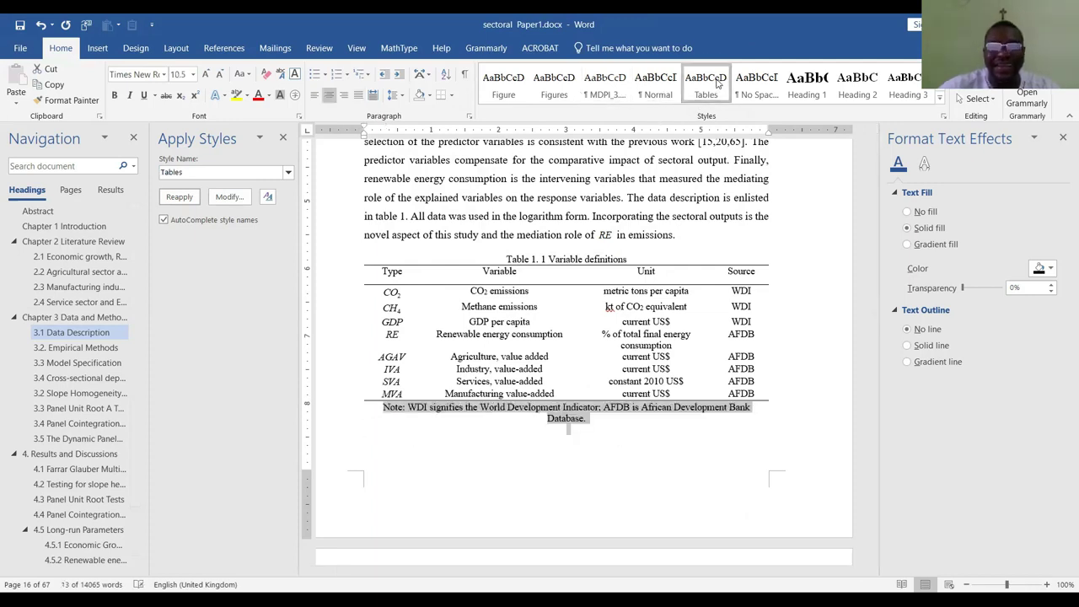
left_click(604, 468)
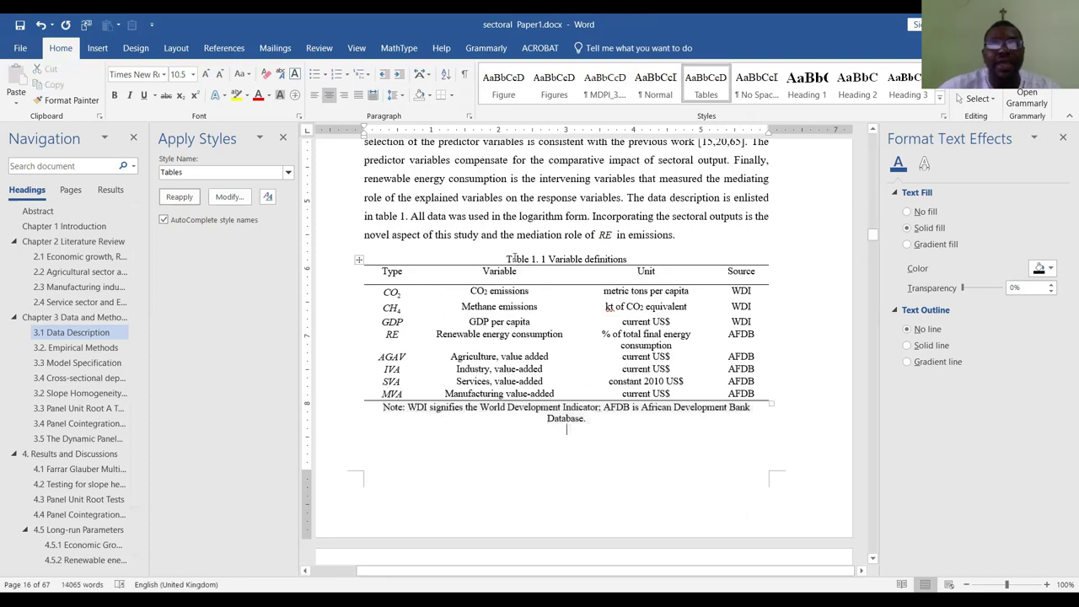
Check the font and size across the whole Table 1.1 block, including its caption and the note below
left_click_drag(515, 259, 669, 440)
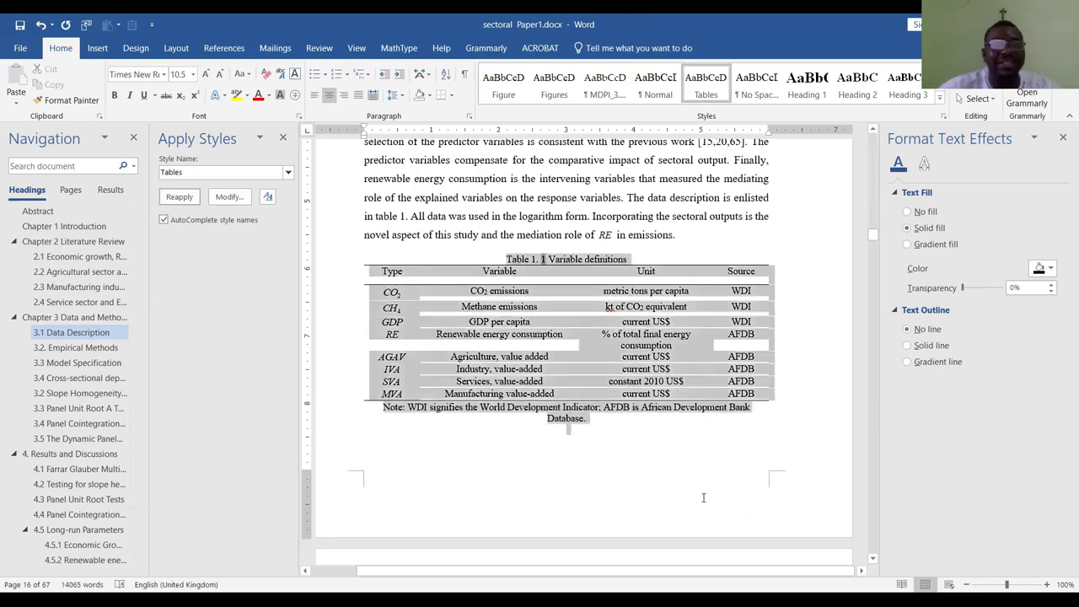
scroll(703, 498, "down", 1)
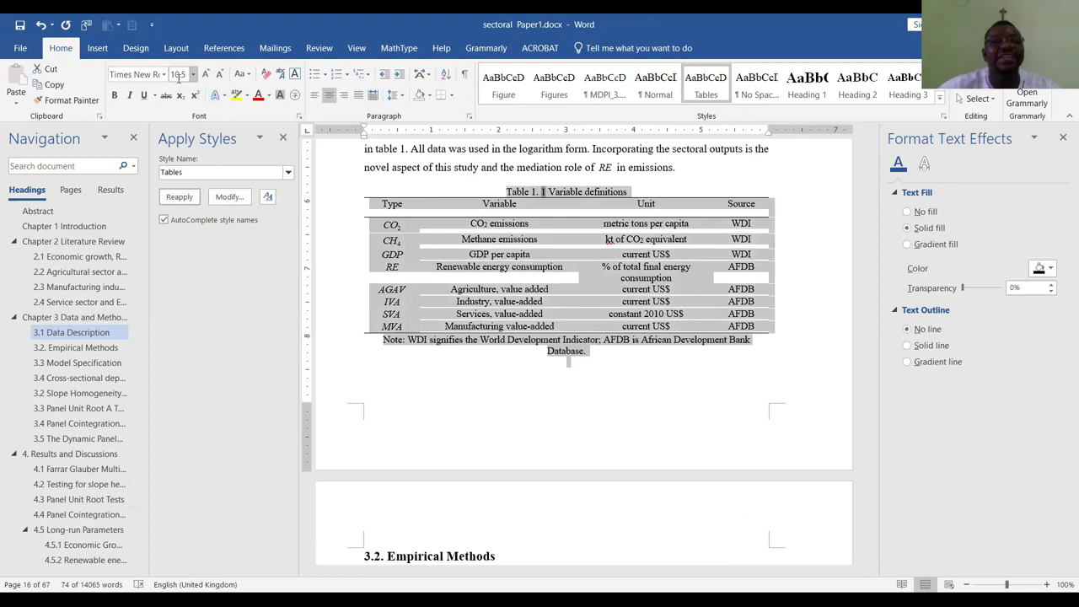
key("Right")
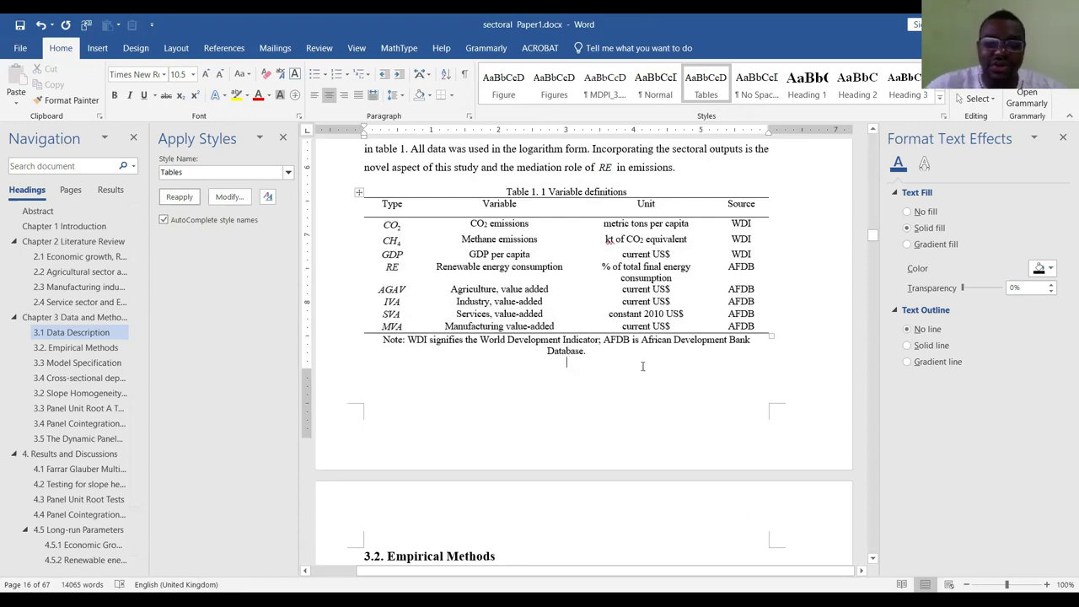
Apply the Tables style to the Table 2 Summary Statistics caption and the whole table beneath it
scroll(571, 270, "down", 10)
scroll(652, 467, "down", 20)
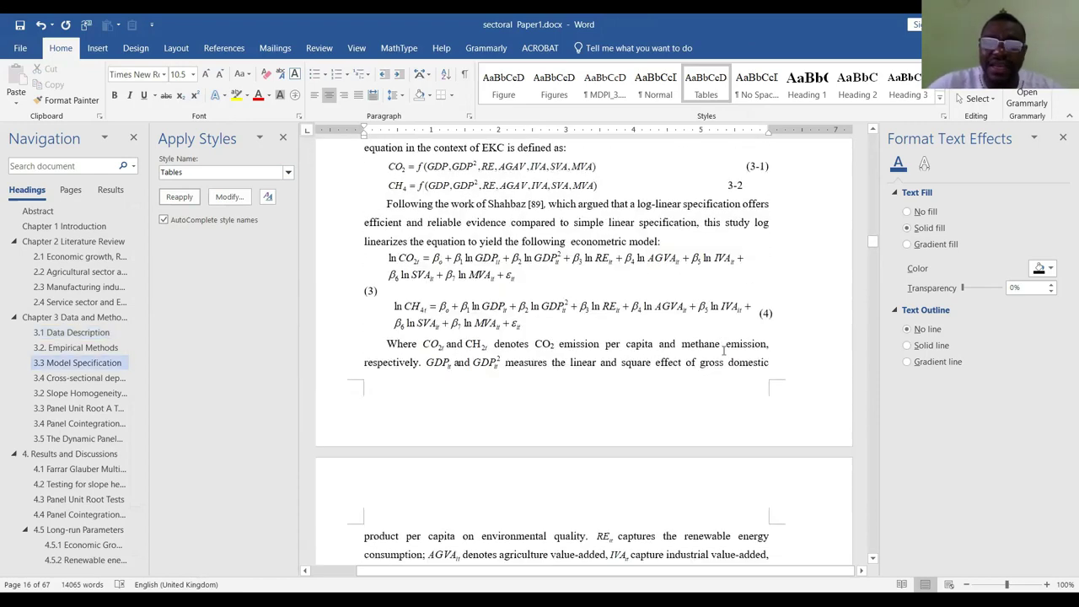
scroll(763, 389, "down", 20)
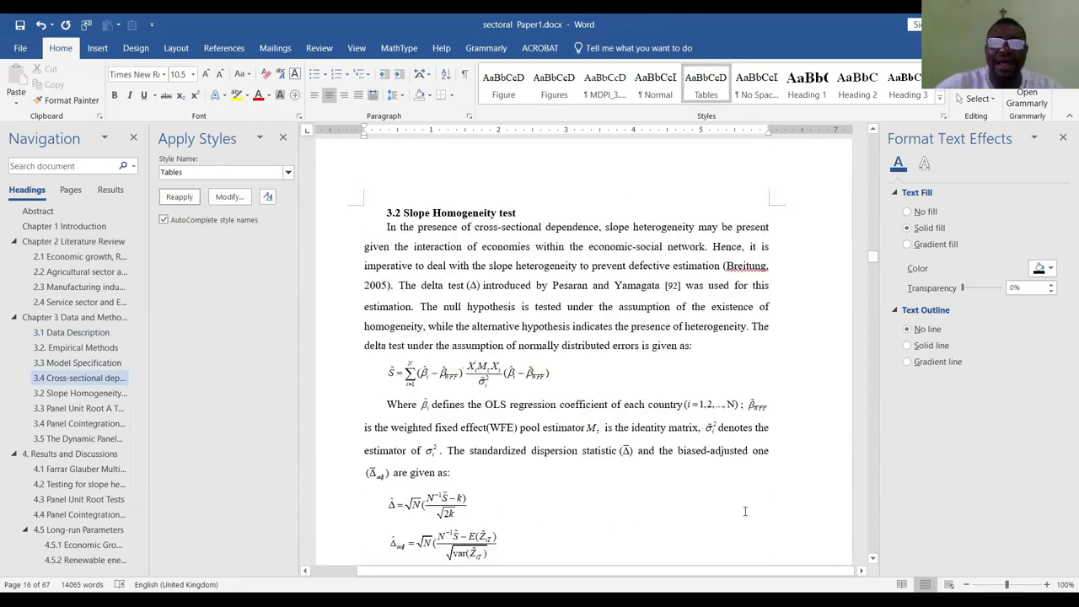
scroll(641, 382, "down", 20)
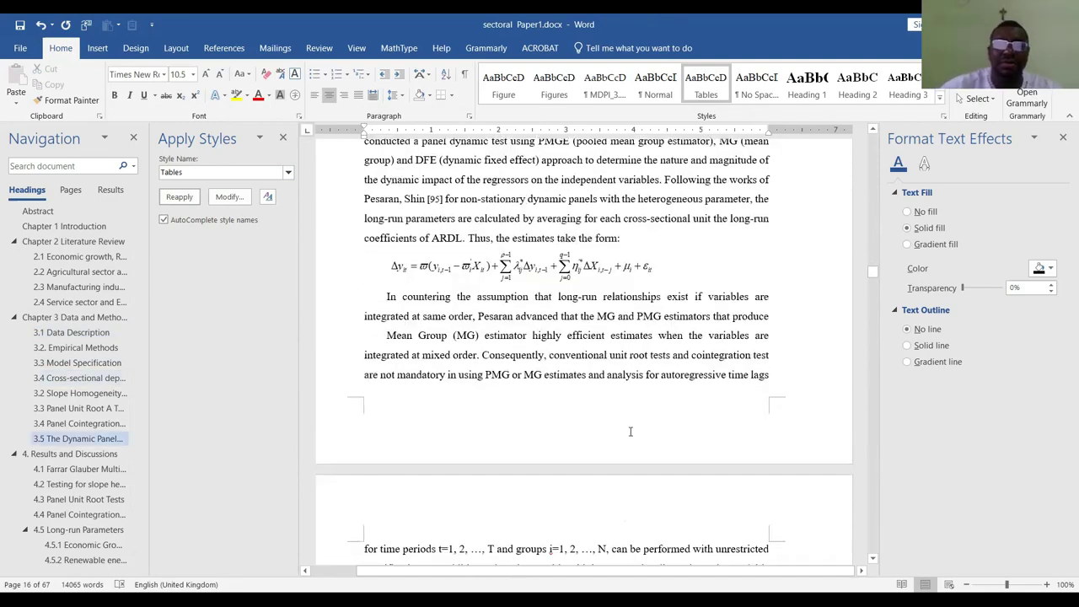
scroll(620, 336, "down", 20)
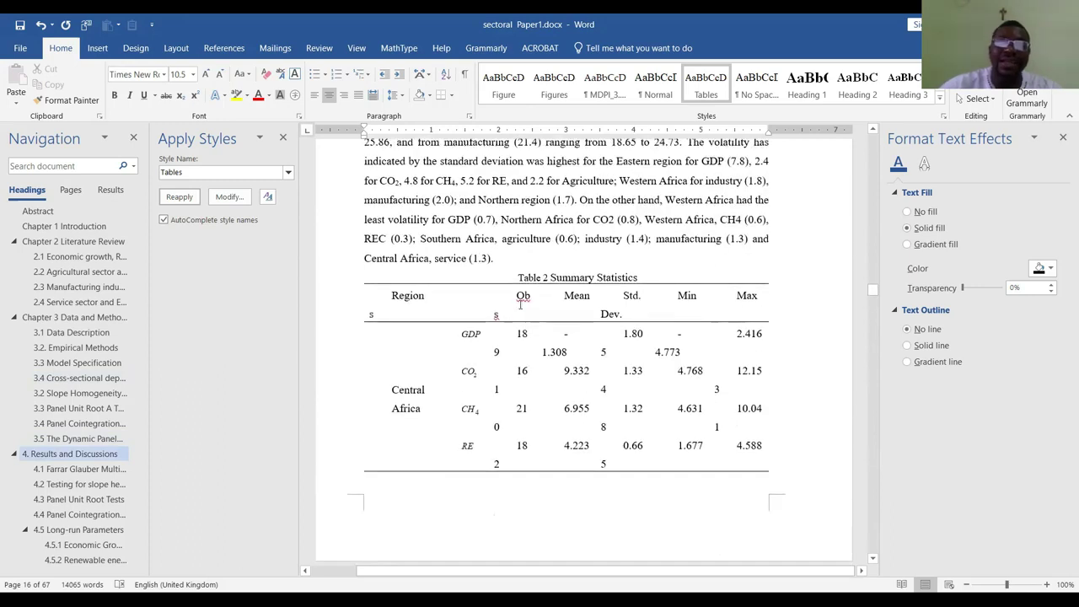
left_click(512, 279)
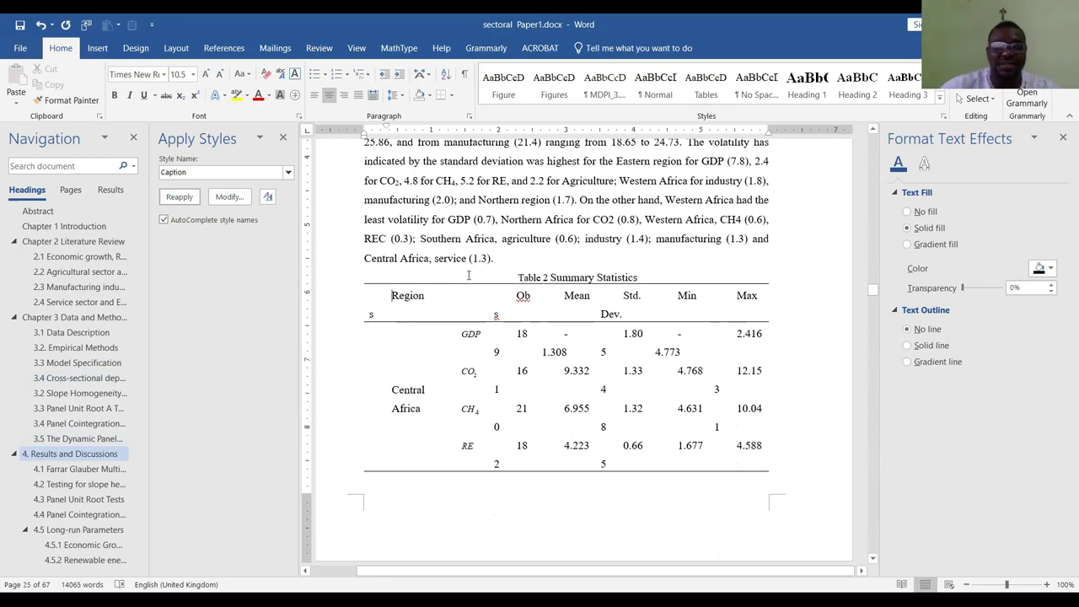
left_click_drag(529, 302, 743, 230)
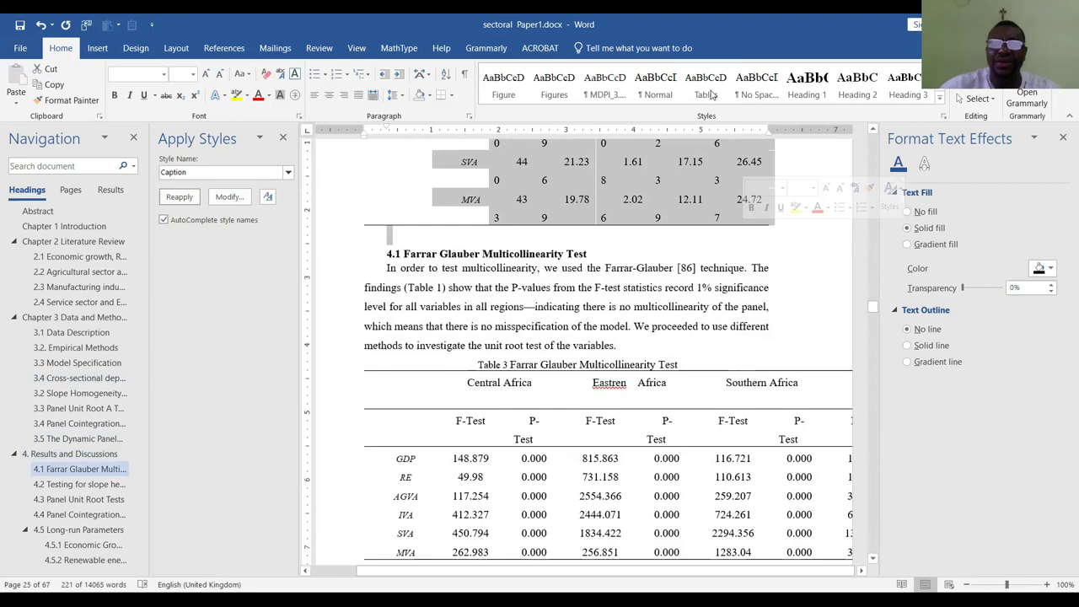
left_click(712, 91)
scroll(677, 246, "up", 15)
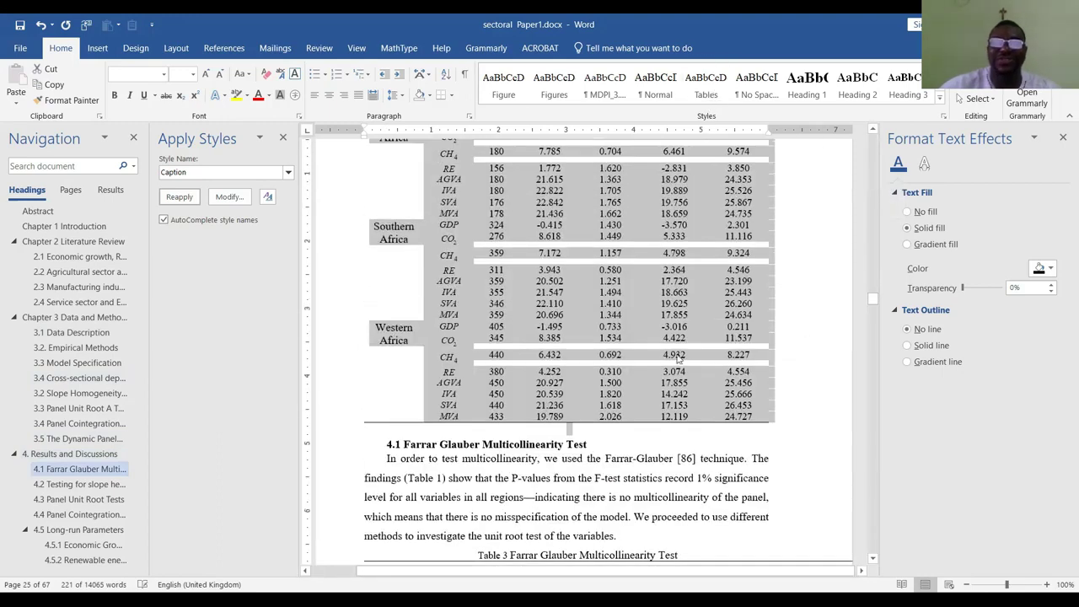
scroll(686, 363, "up", 4)
scroll(691, 354, "down", 6)
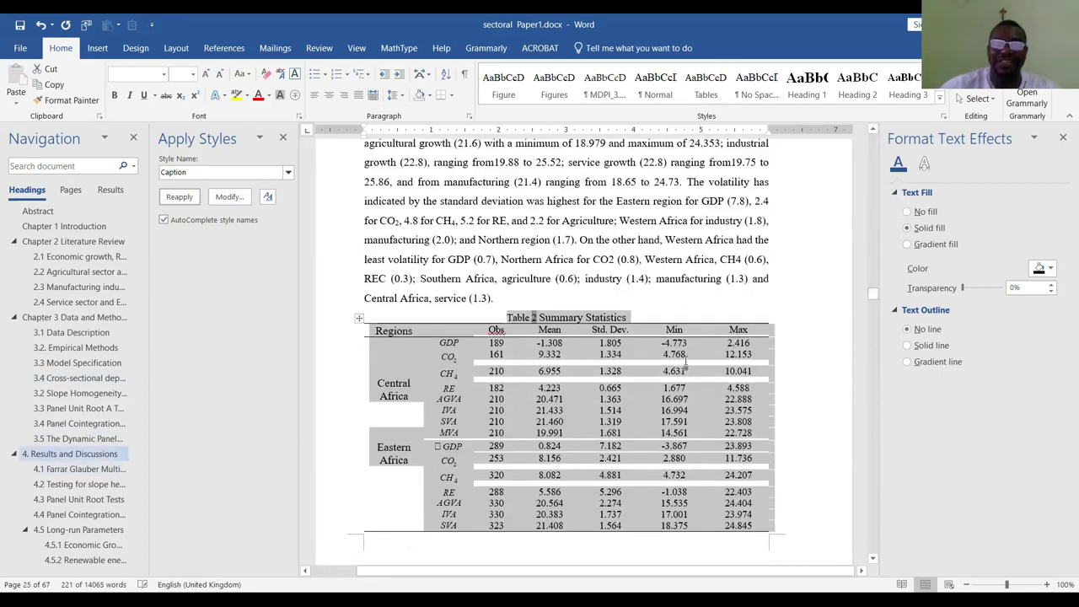
left_click(776, 305)
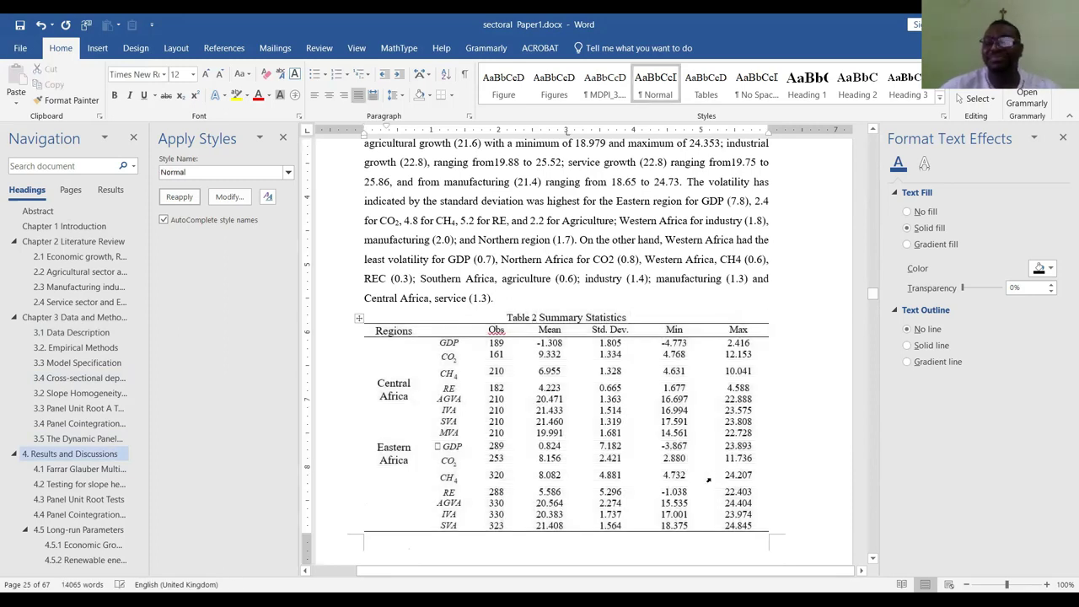
Apply the Tables style to the Table 3 Farrar Glauber Multicollinearity Test caption and its entire table
scroll(708, 480, "down", 12)
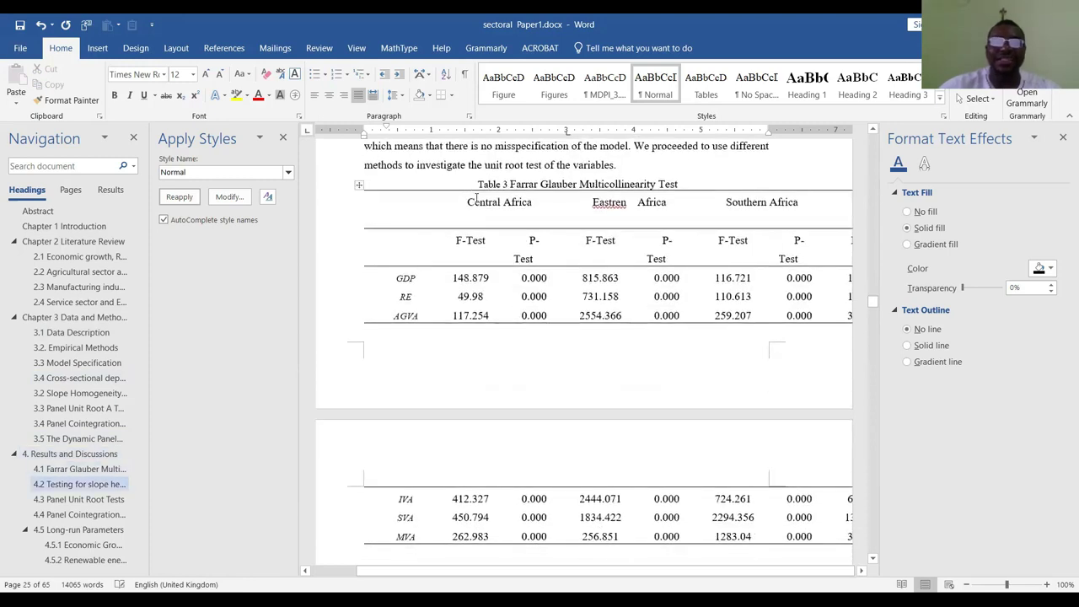
scroll(470, 187, "down", 10)
scroll(728, 326, "up", 6)
left_click_drag(729, 326, 765, 379)
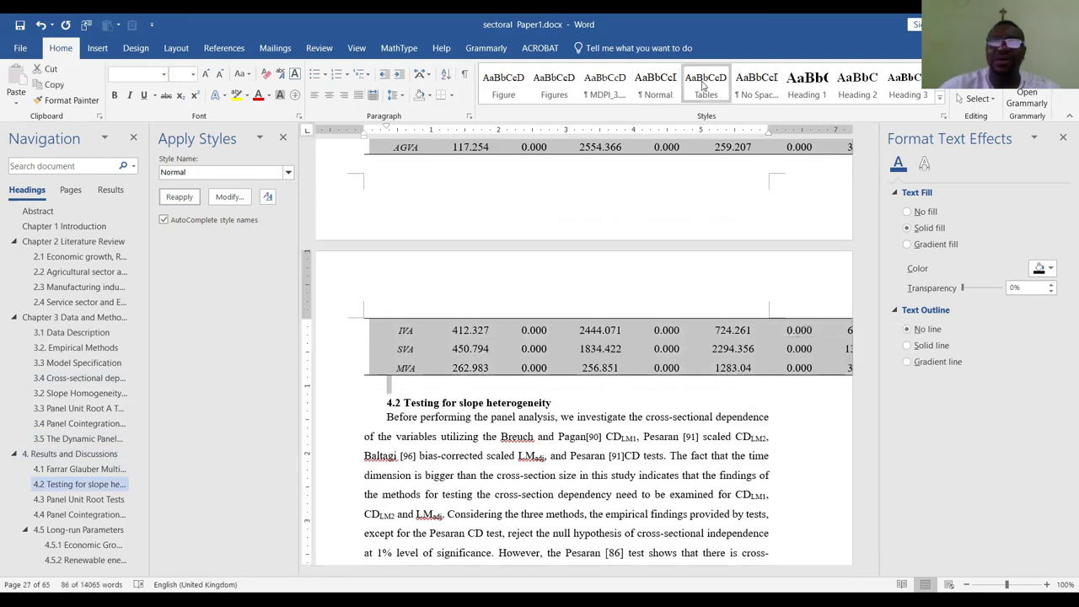
left_click(700, 88)
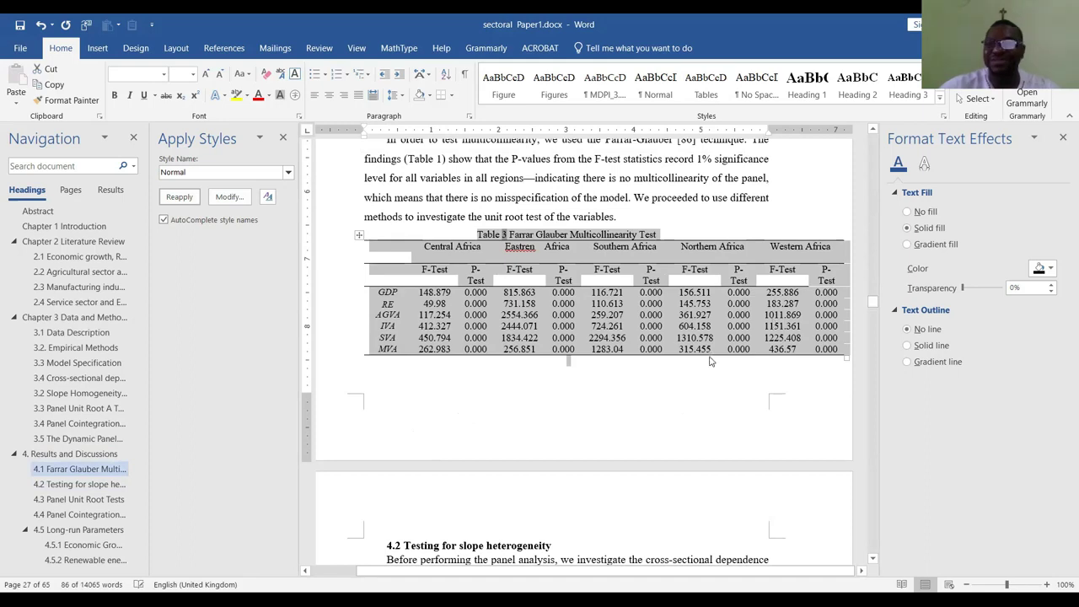
Review the layout of the restyled Summary Statistics and Farrar Glauber Multicollinearity Test tables
scroll(710, 361, "up", 5)
scroll(703, 362, "up", 12)
scroll(672, 445, "down", 4)
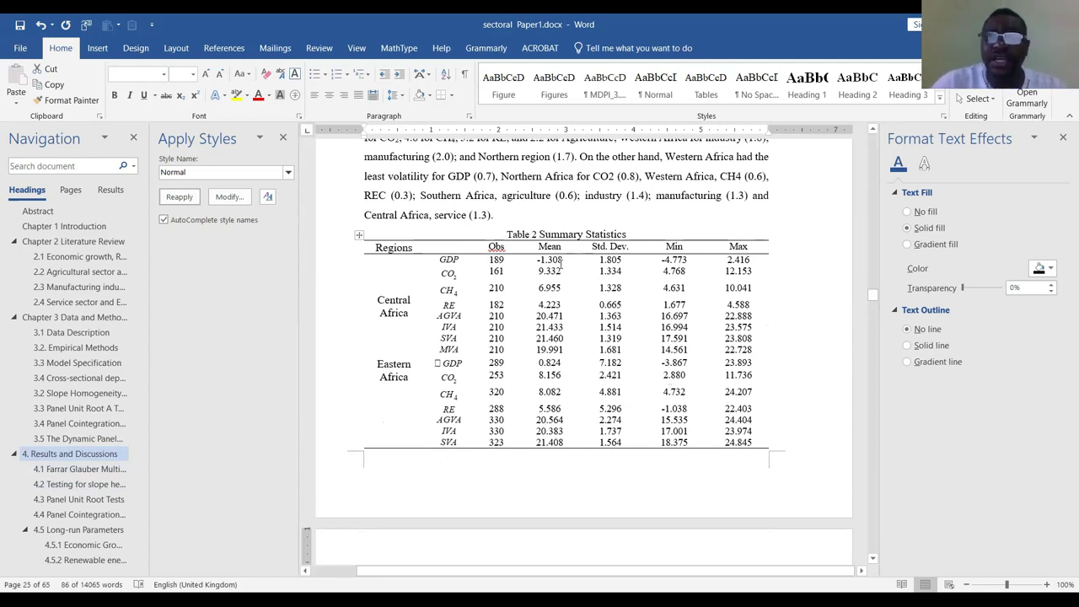
scroll(568, 263, "down", 5)
scroll(542, 289, "up", 4)
scroll(542, 289, "down", 15)
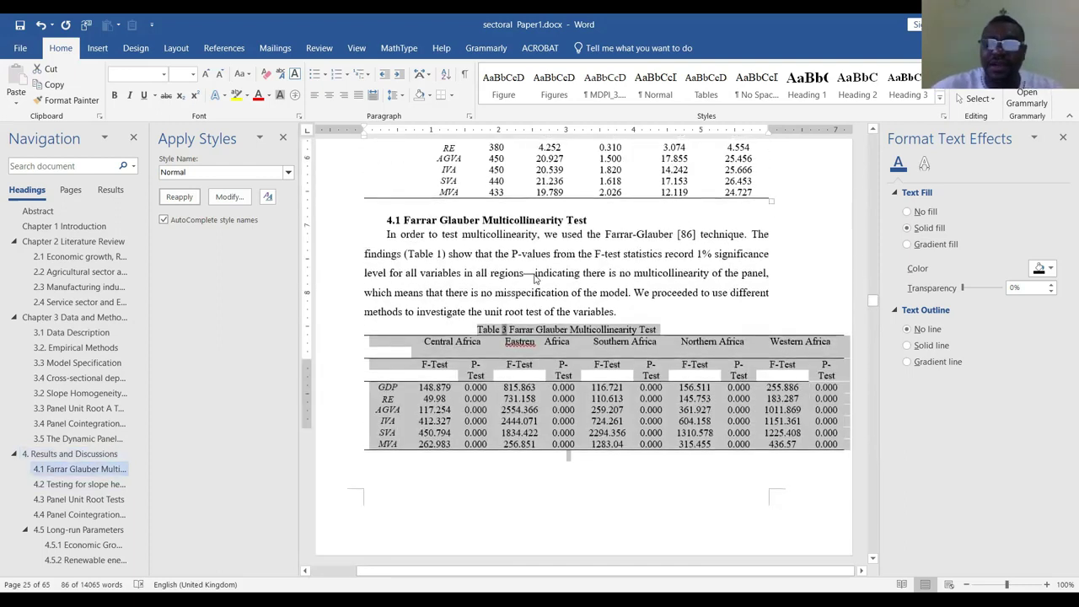
scroll(533, 278, "down", 3)
left_click(701, 292)
scroll(701, 292, "up", 2)
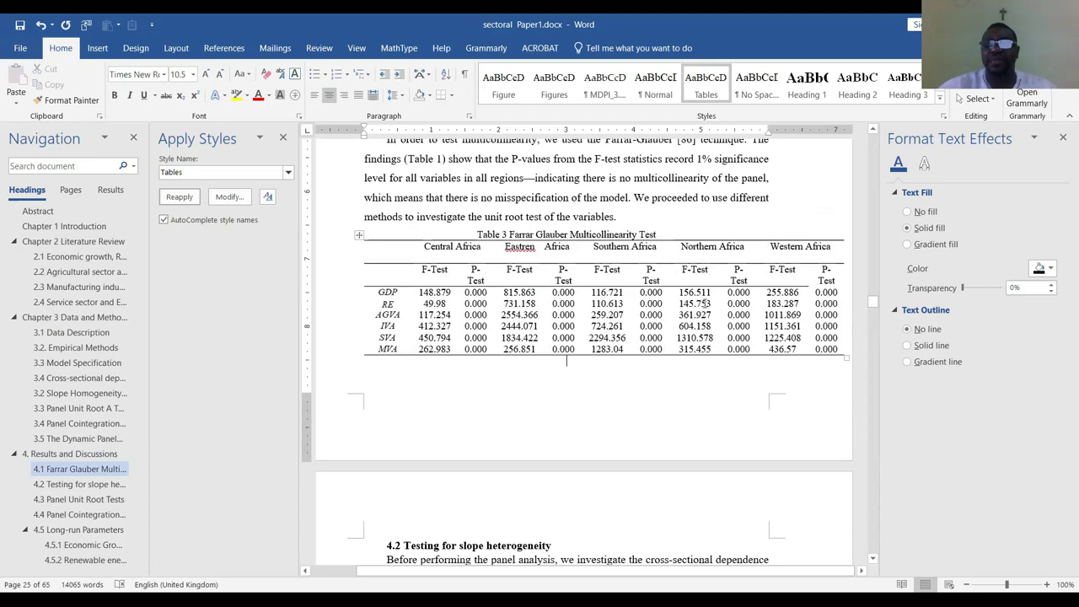
Apply the Tables style to the Table 4 cross-section dependence caption, the whole table and its significance note
scroll(701, 293, "down", 15)
scroll(479, 300, "up", 3)
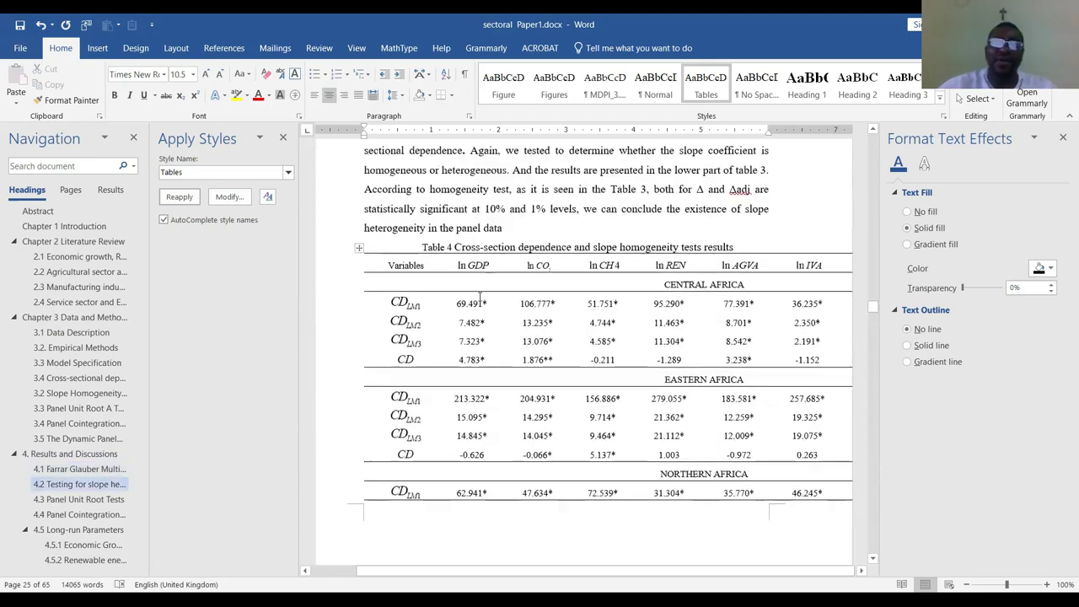
left_click_drag(337, 254, 776, 389)
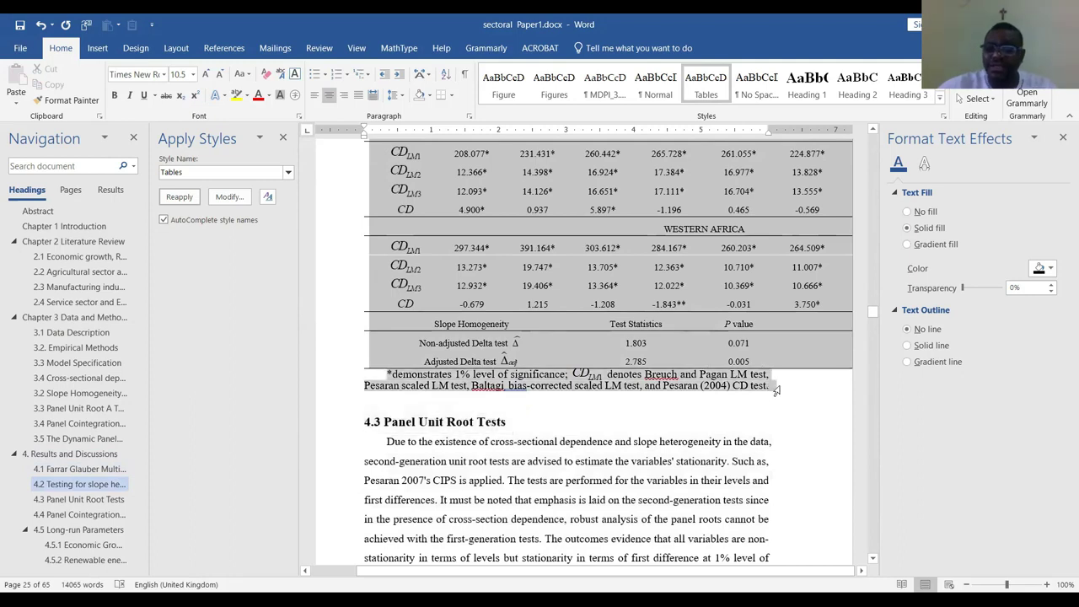
left_click(706, 85)
scroll(601, 351, "up", 1)
scroll(613, 344, "up", 7)
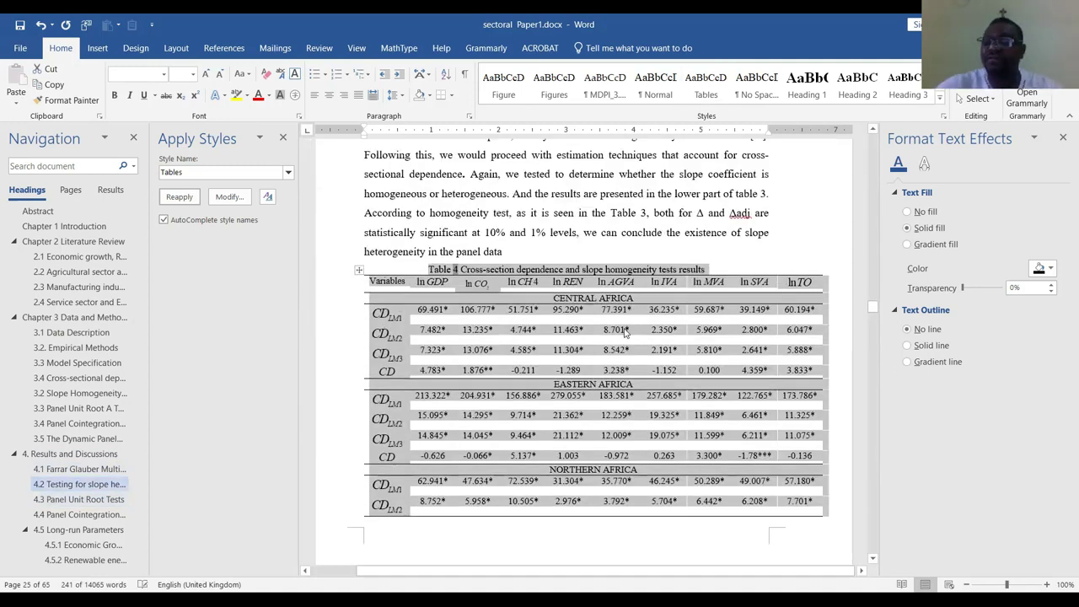
left_click(555, 251)
scroll(534, 239, "up", 2)
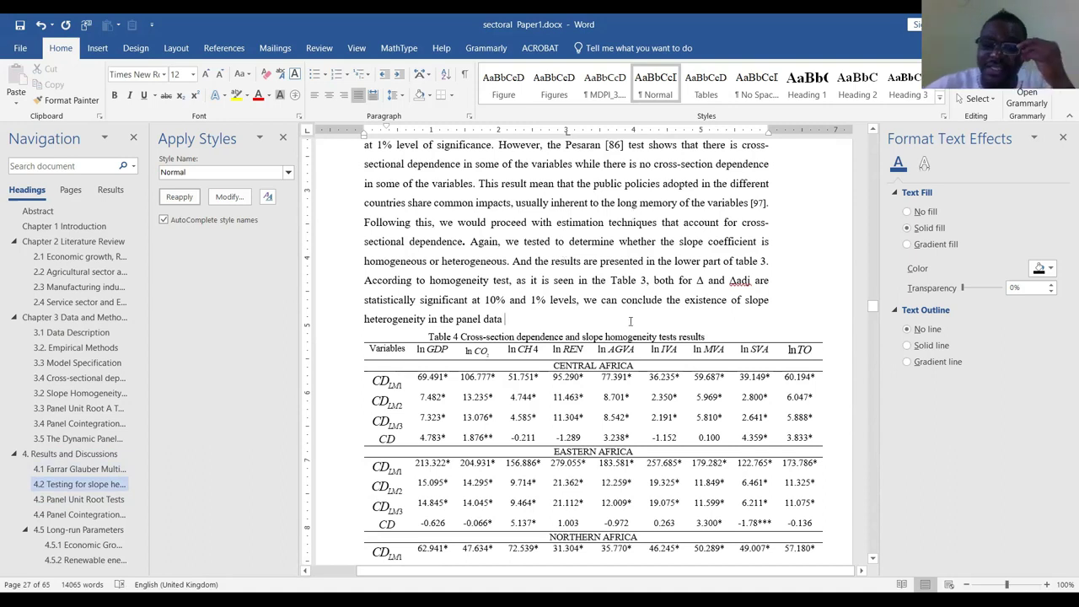
scroll(738, 251, "down", 1)
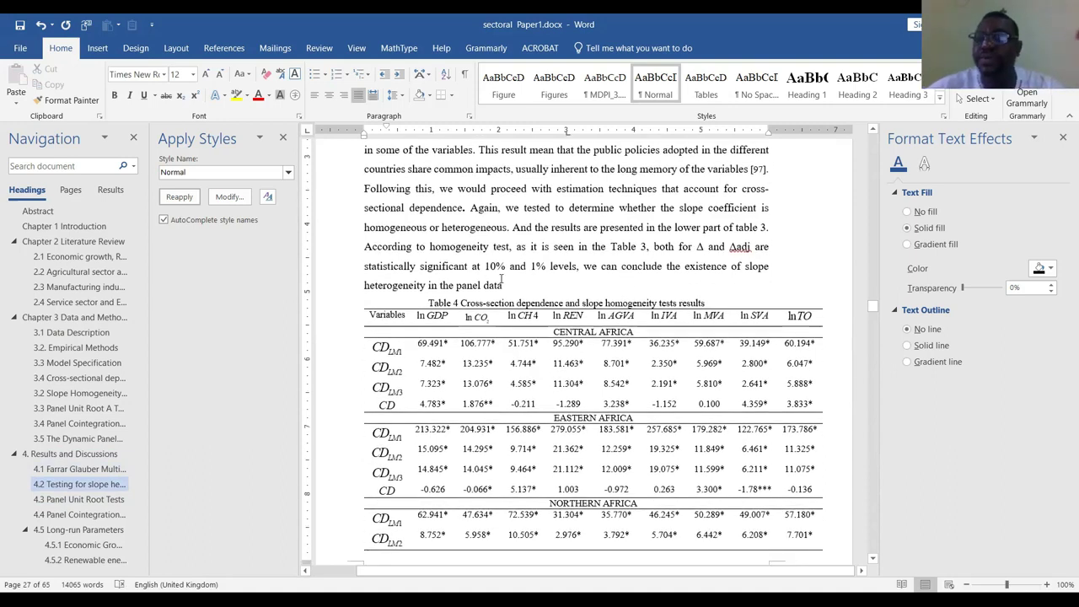
scroll(858, 283, "up", 5)
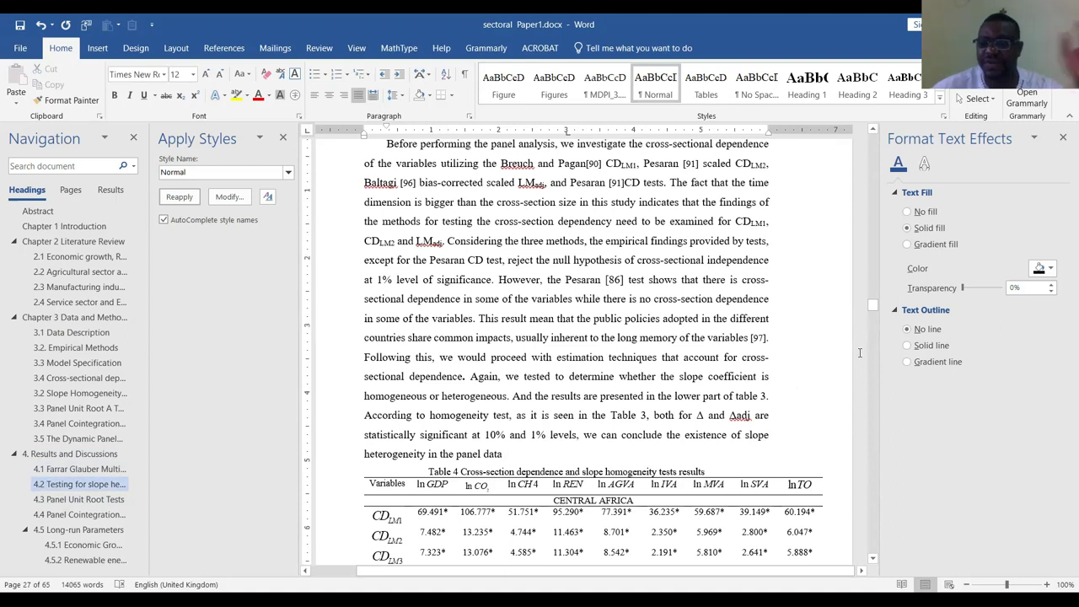
scroll(784, 313, "down", 10)
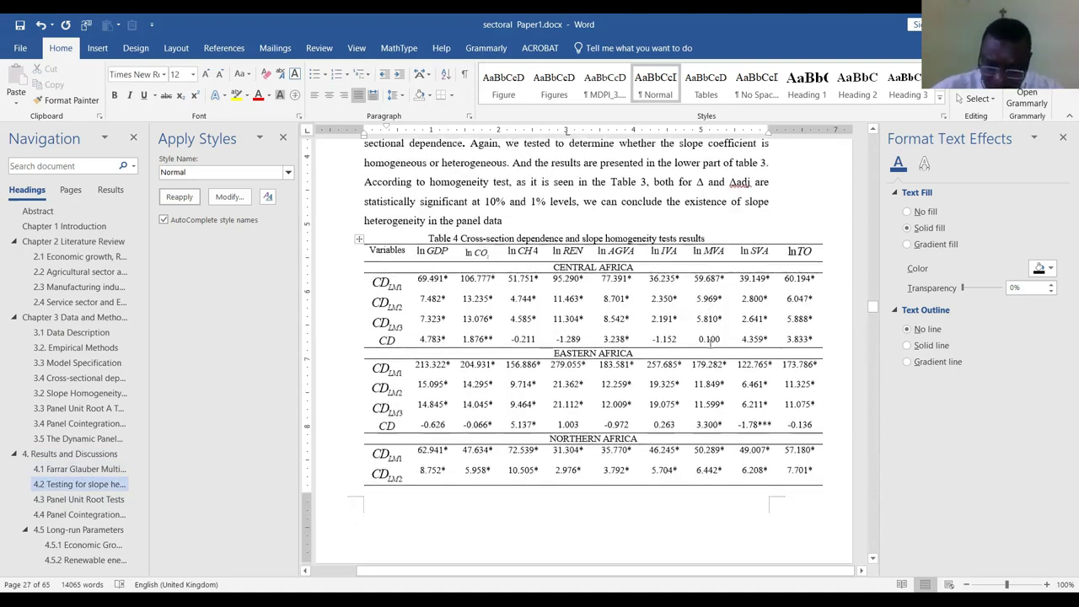
Go back to the Table 1. 1 Variable definitions table in section 3.1 and select the whole table
scroll(747, 334, "up", 12)
scroll(747, 334, "up", 5)
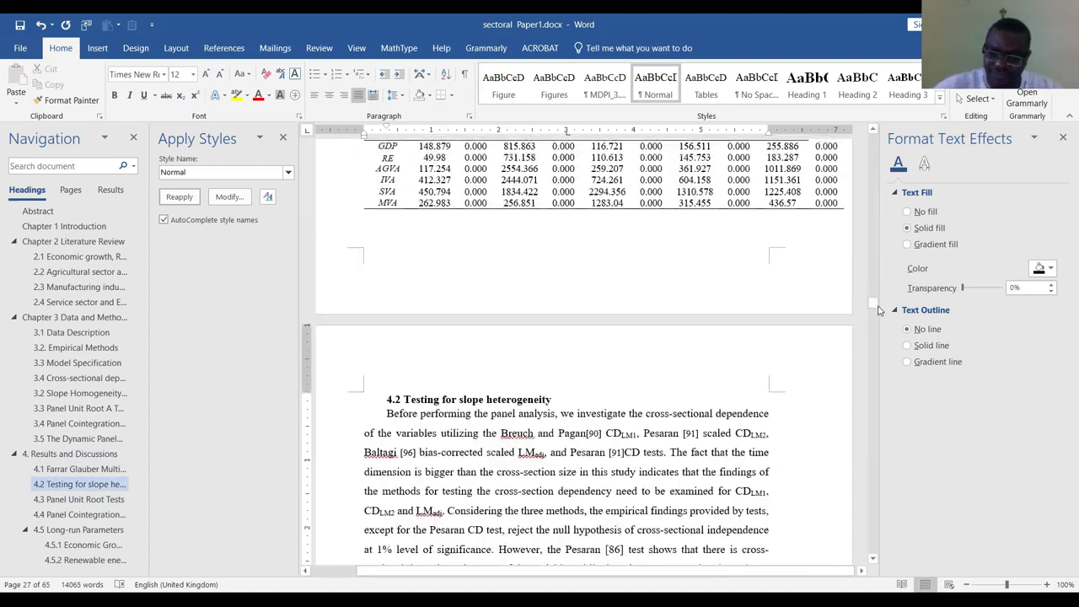
left_click_drag(875, 302, 846, 243)
scroll(469, 317, "up", 10)
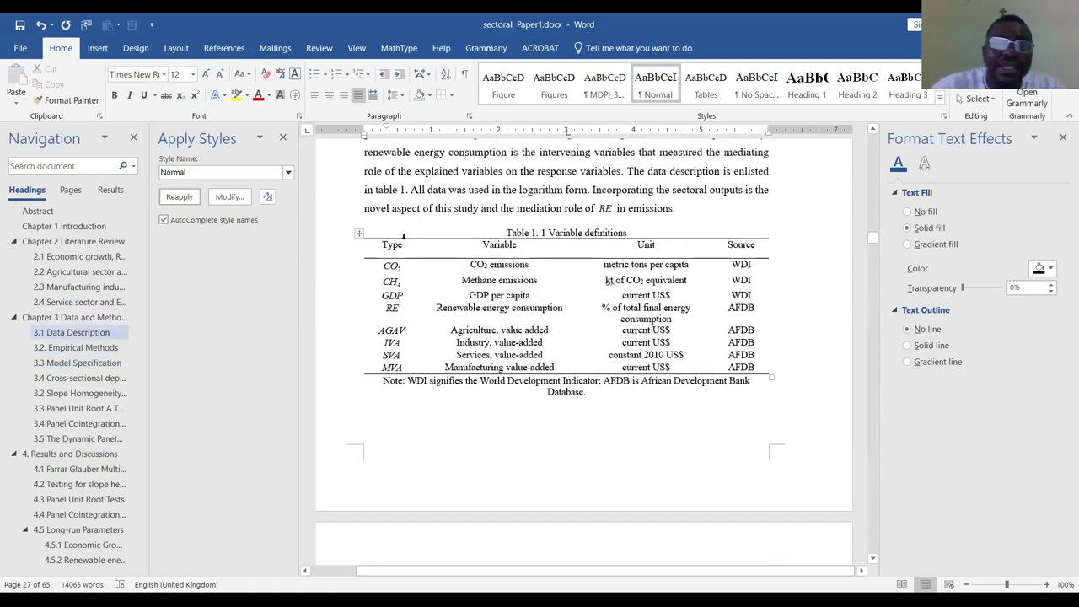
left_click(451, 244)
left_click(396, 244)
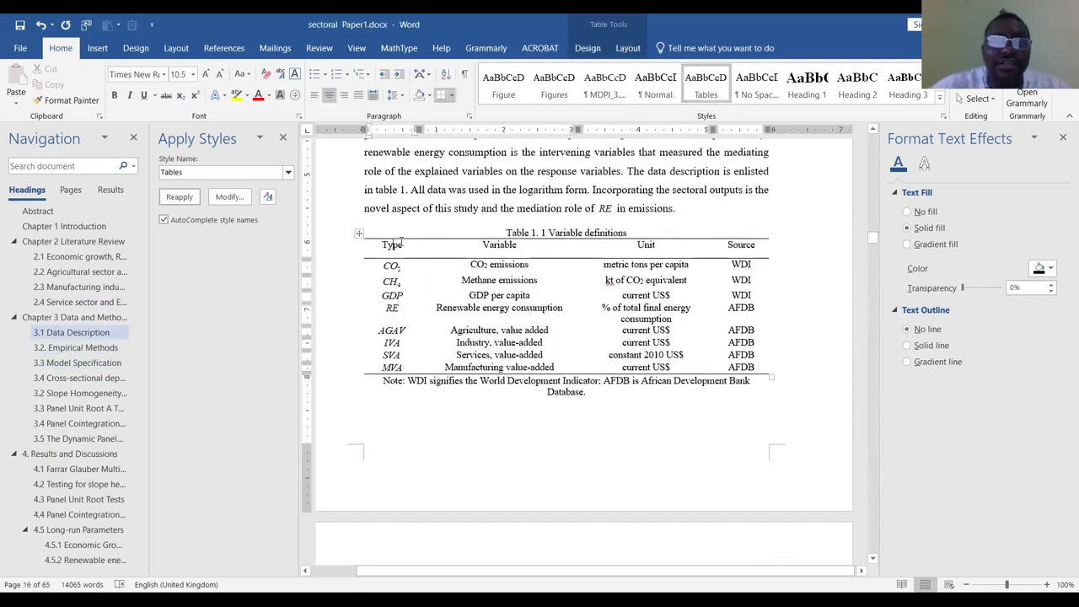
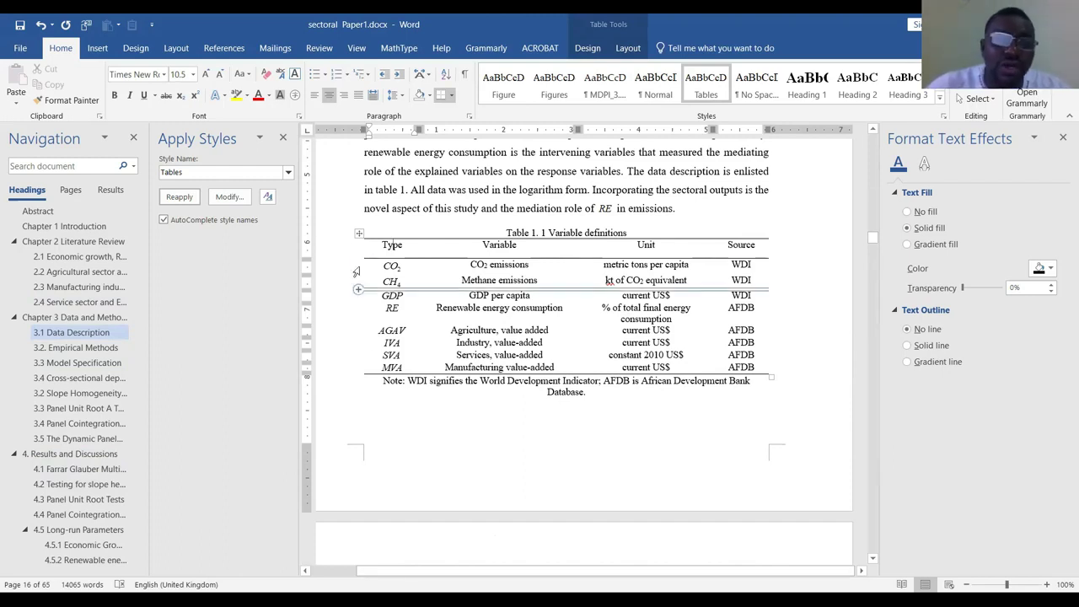
left_click(358, 234)
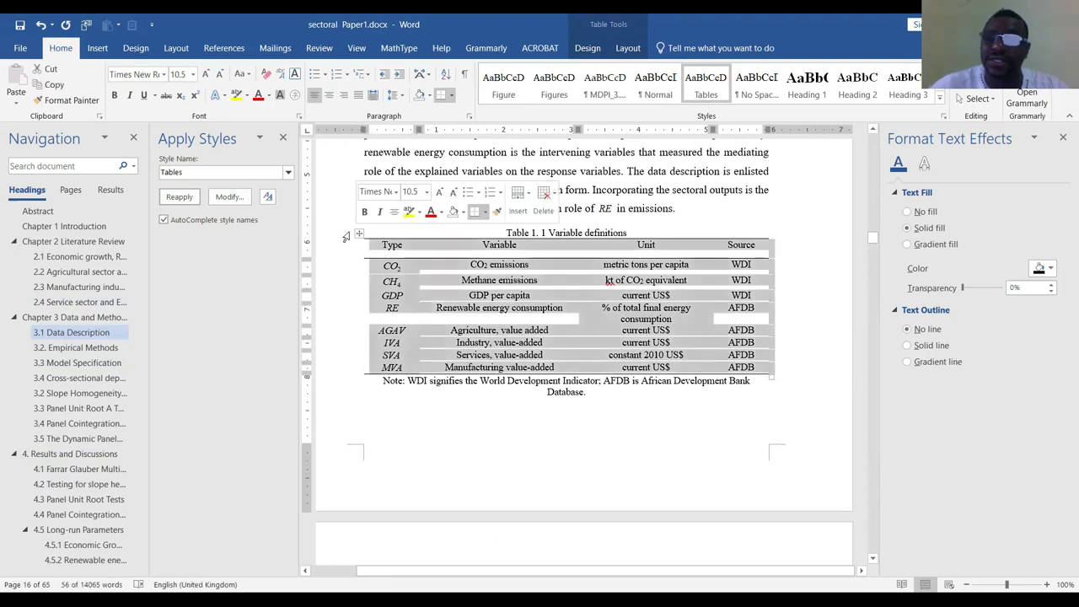
left_click(419, 287)
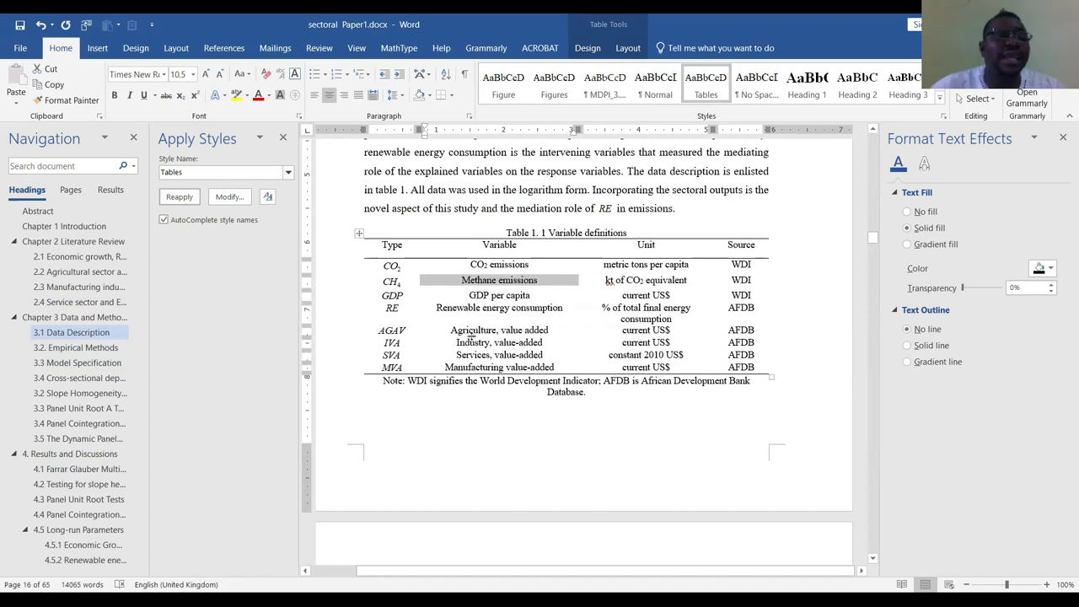
left_click(358, 233)
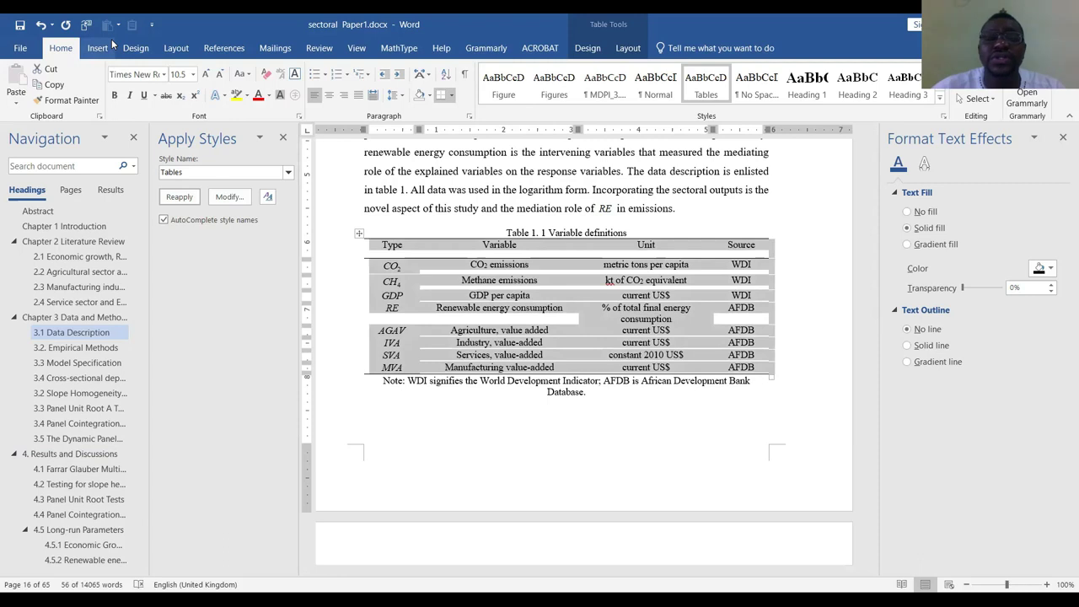
Examine the border settings and available line widths for the whole Variable definitions table, and leave them without applying anything
left_click(453, 99)
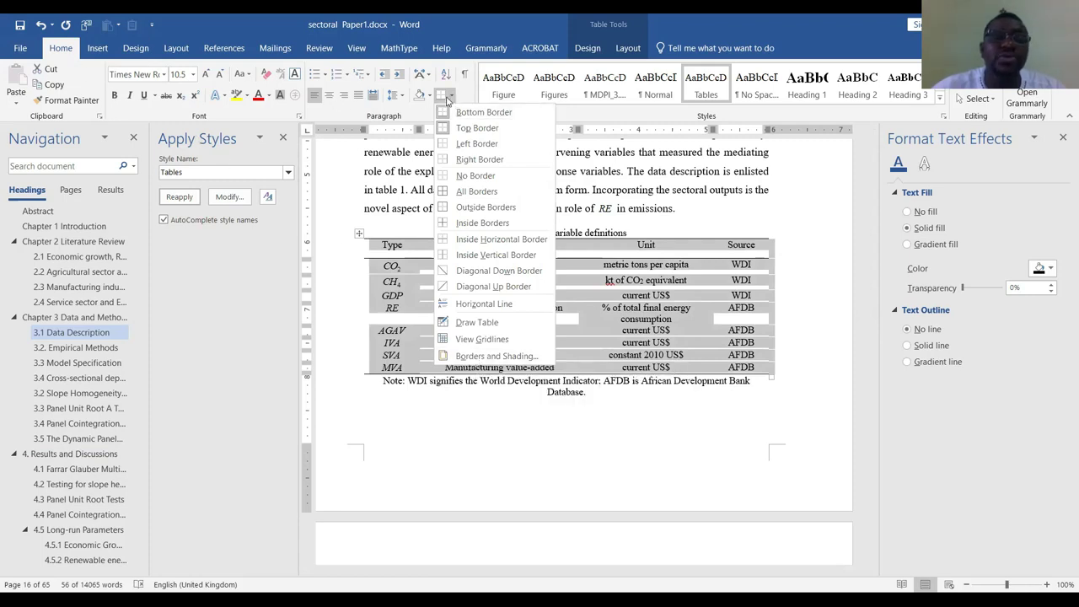
left_click(497, 357)
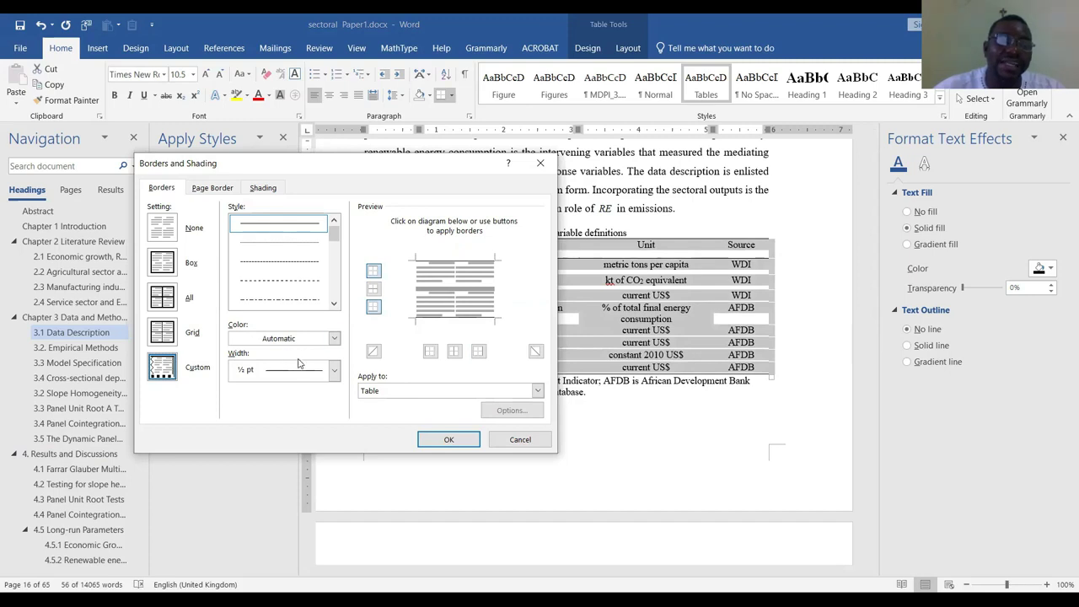
left_click(335, 372)
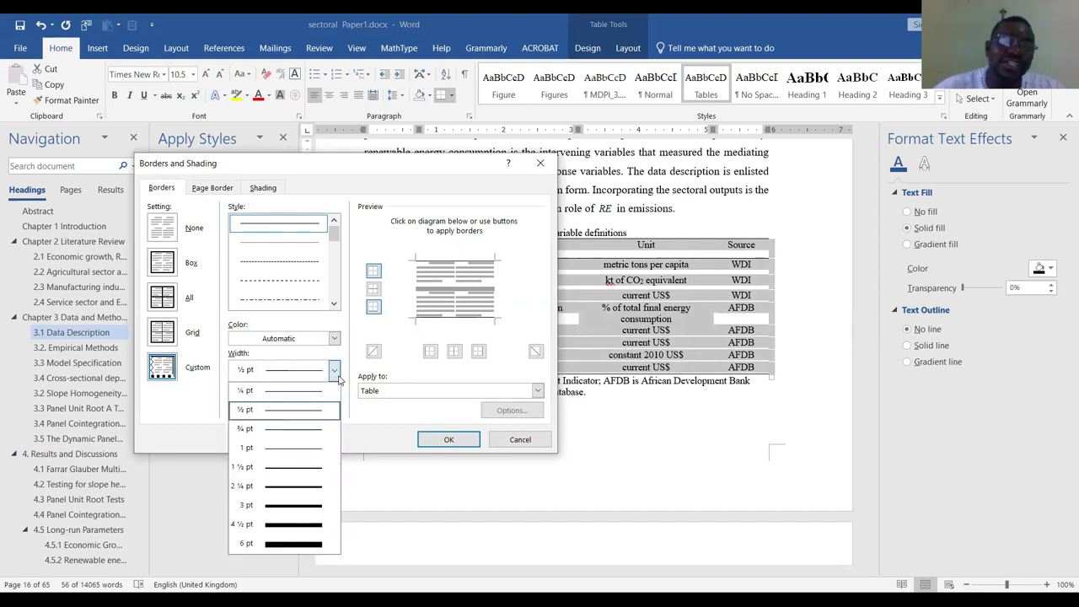
left_click(337, 375)
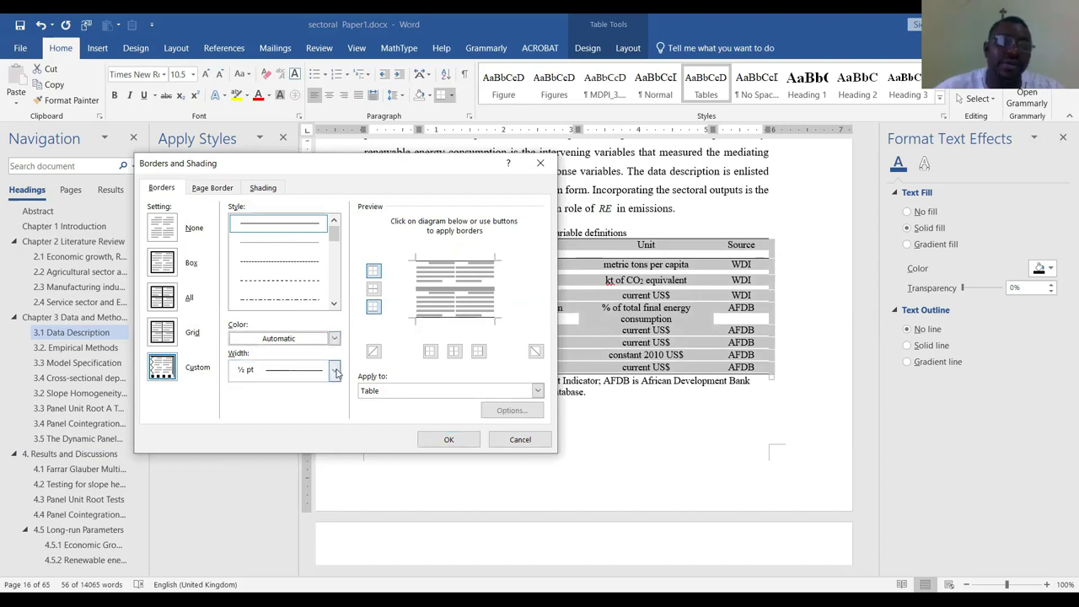
left_click(335, 373)
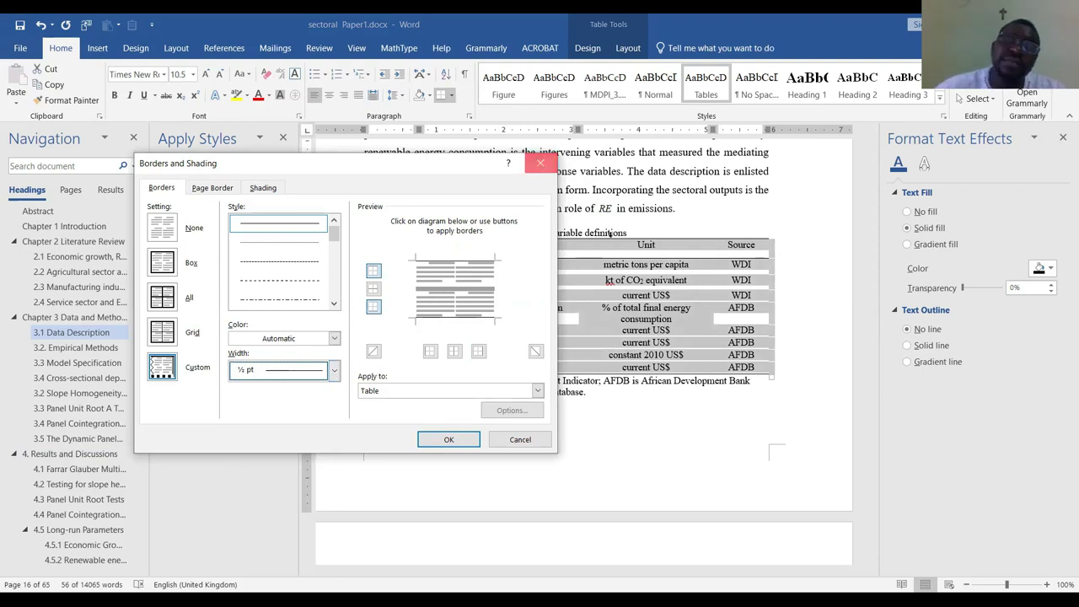
left_click(539, 163)
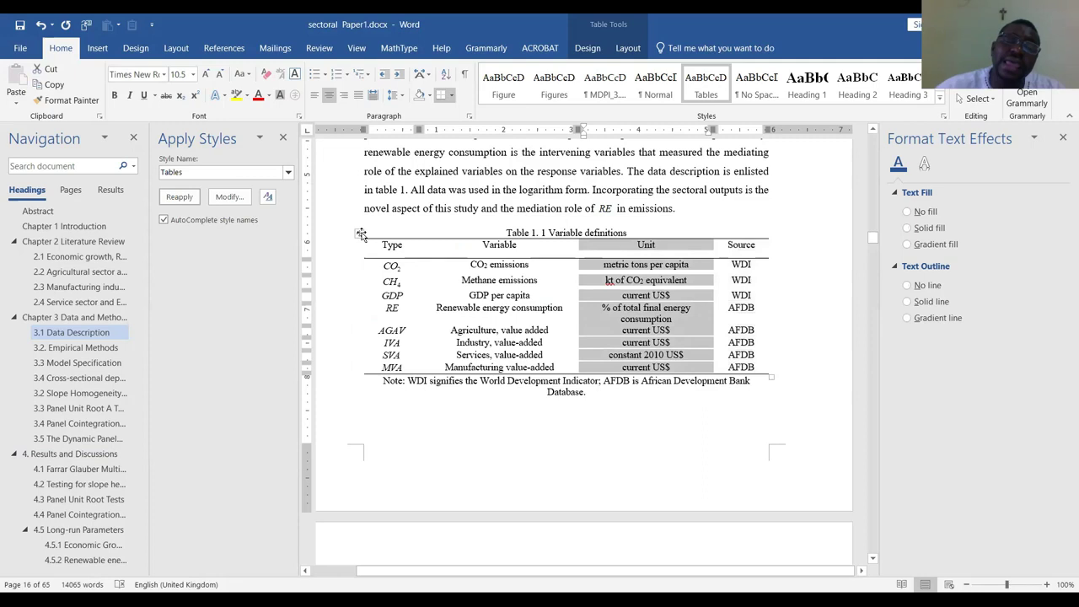
Apply all borders to the whole Variable definitions table, and check the border settings for the note paragraph beneath it
left_click(452, 98)
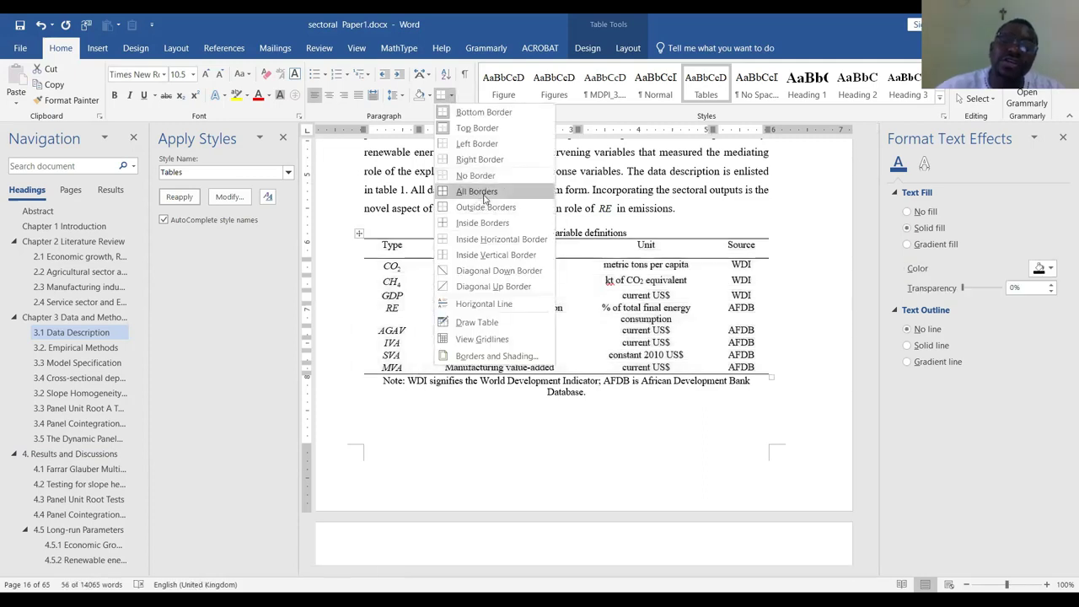
left_click(463, 191)
left_click(677, 382)
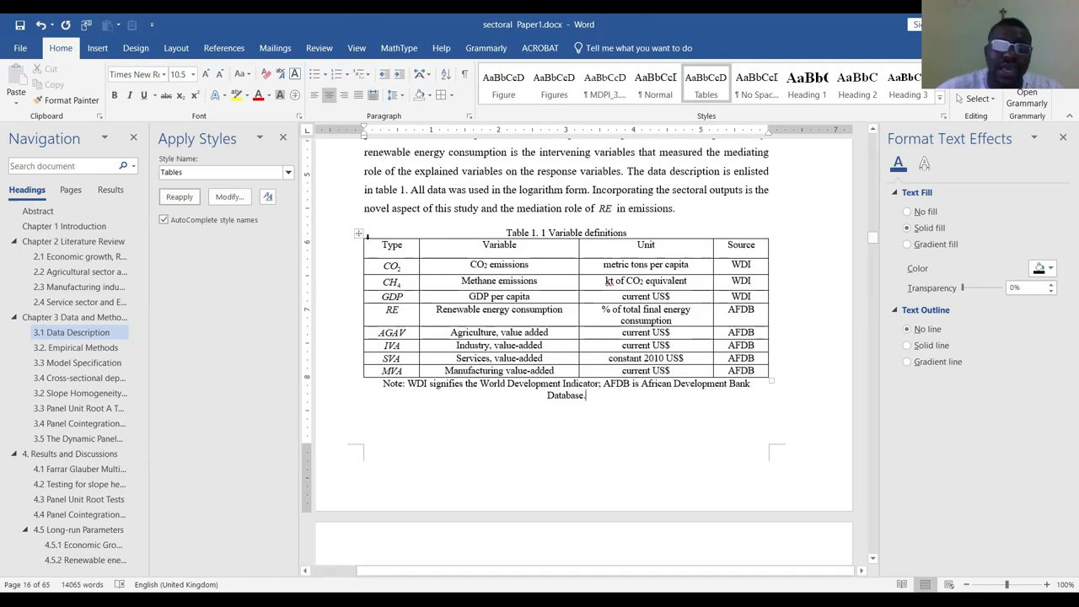
left_click(450, 97)
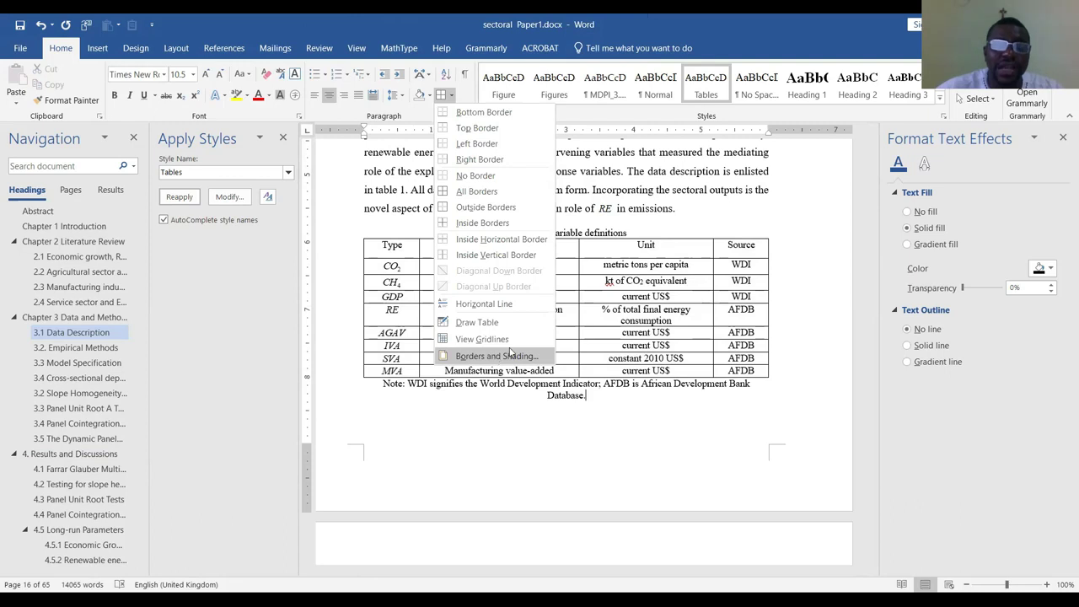
left_click(497, 356)
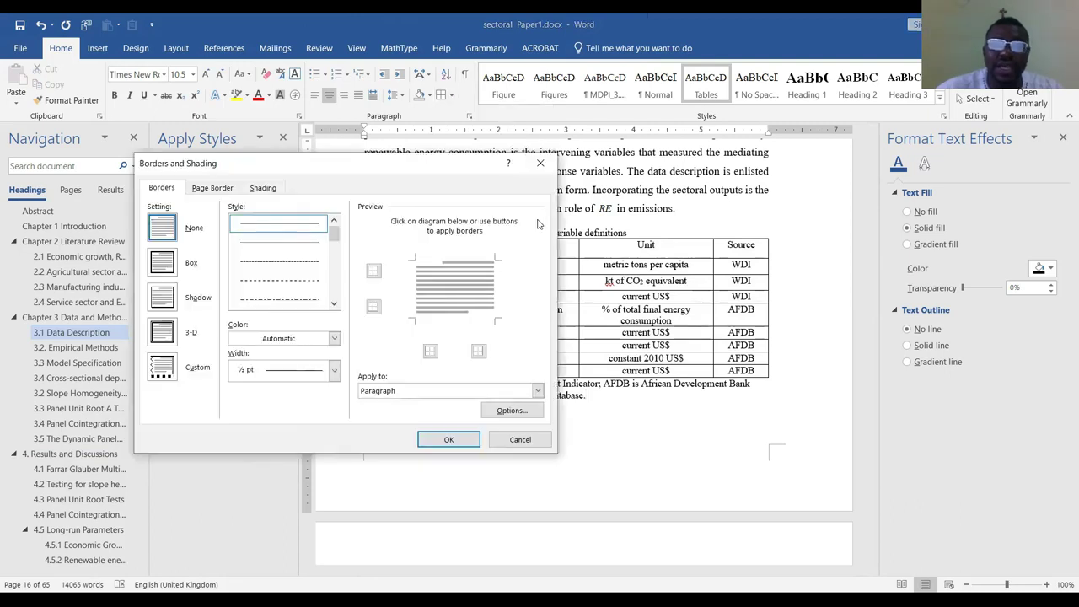
left_click(541, 163)
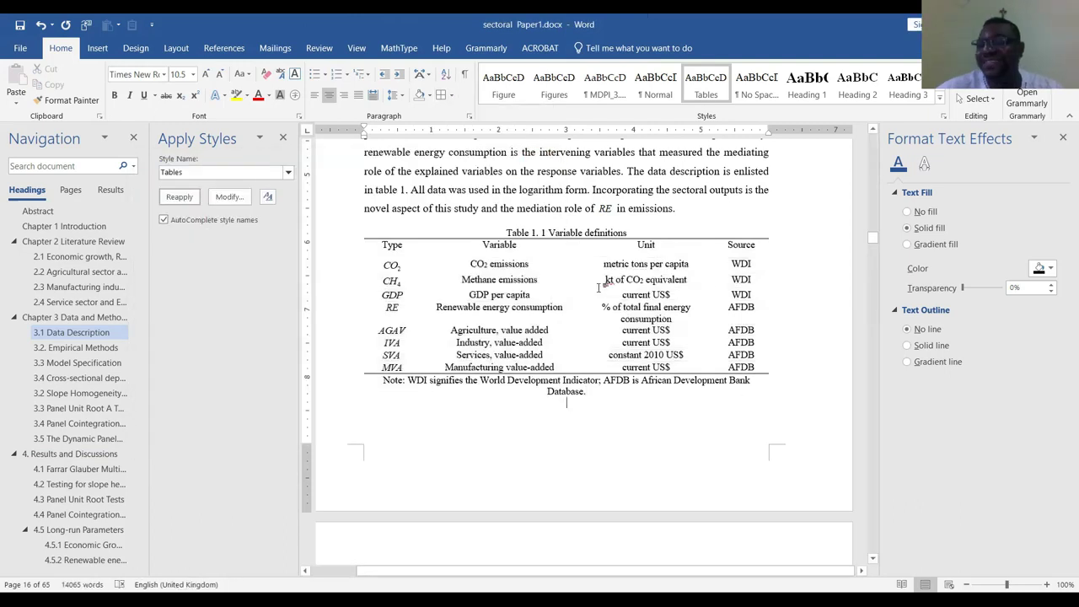
Undo the trial border changes on the Variable definitions table
left_click(40, 25)
left_click(40, 24)
left_click(41, 25)
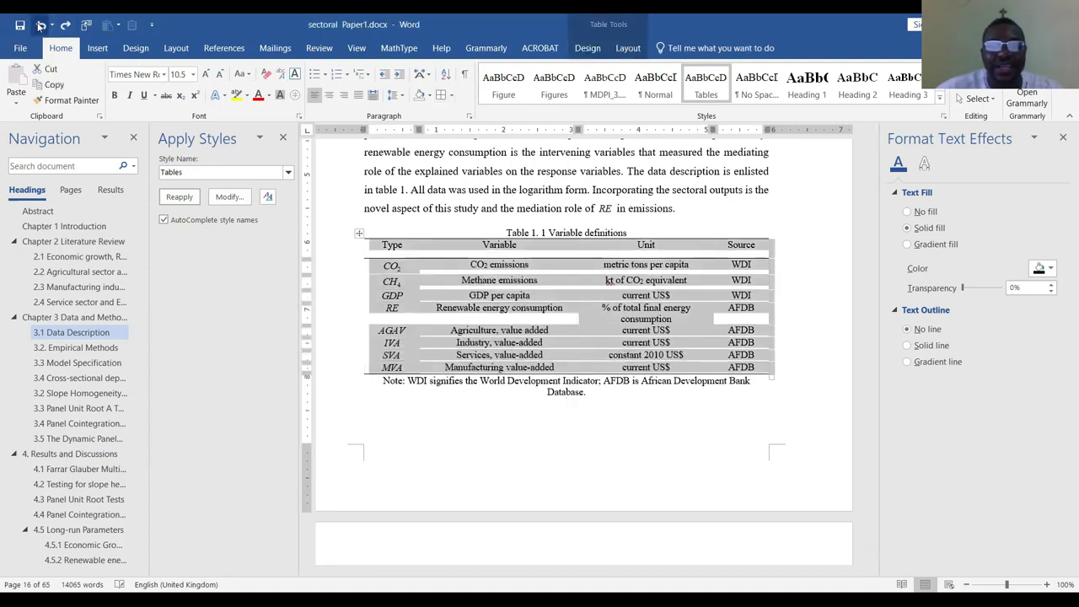
Undo the last formatting change to the cross-section dependence table and redo it
key("ctrl+z")
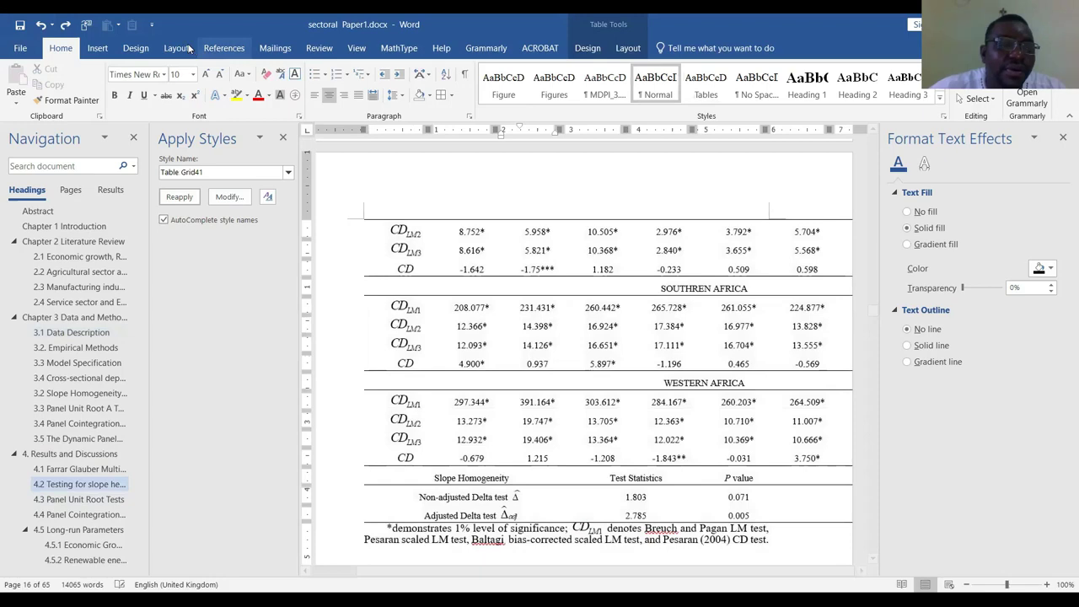
left_click(65, 26)
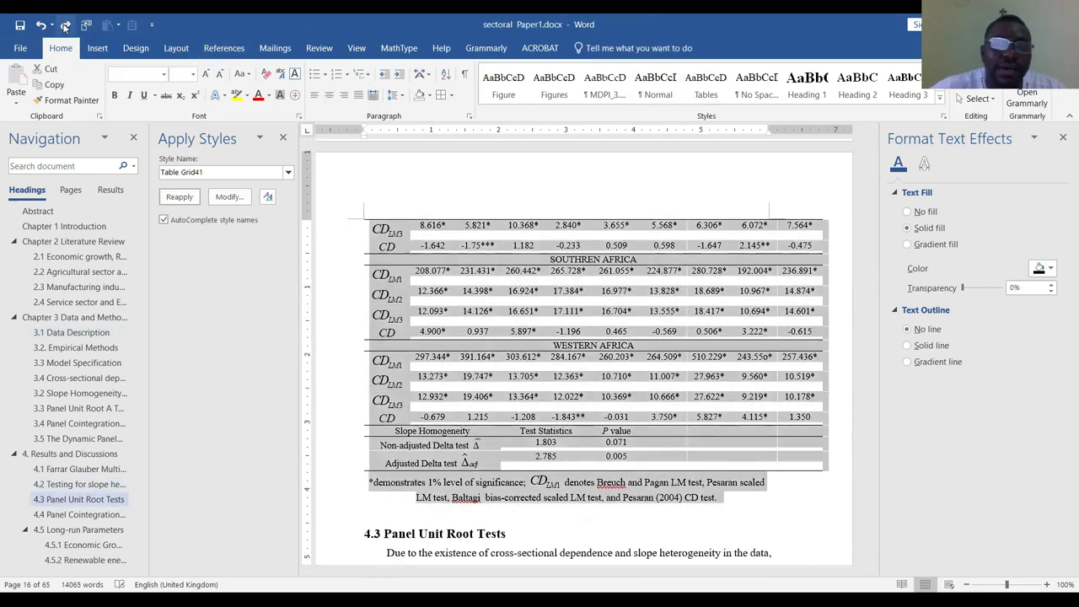
Apply 1½ pt top and bottom borders to the whole variable definitions table in section 3.1
scroll(524, 358, "up", 15)
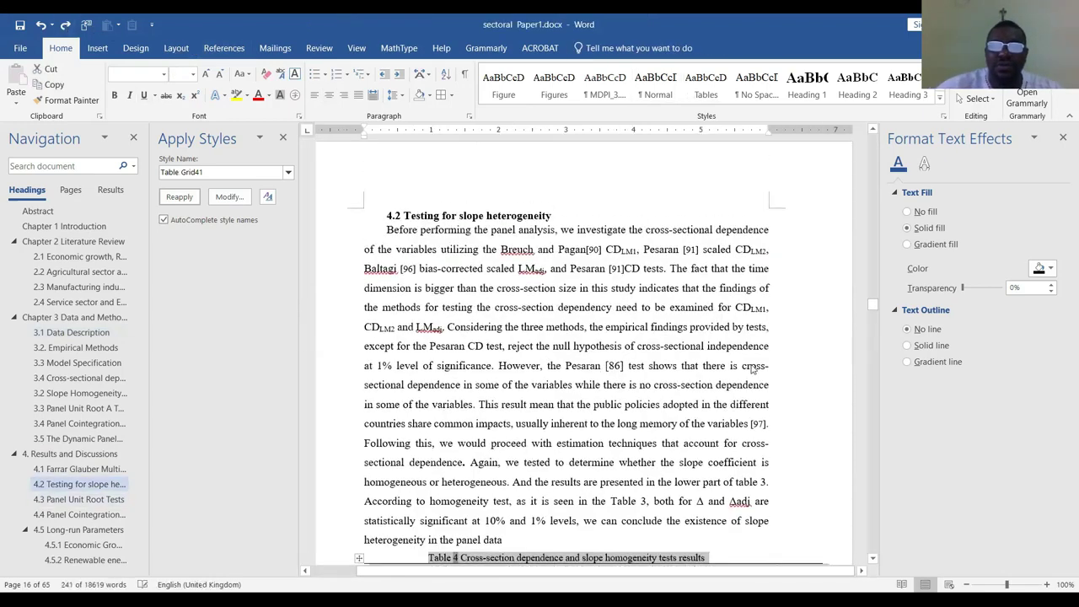
scroll(696, 306, "up", 15)
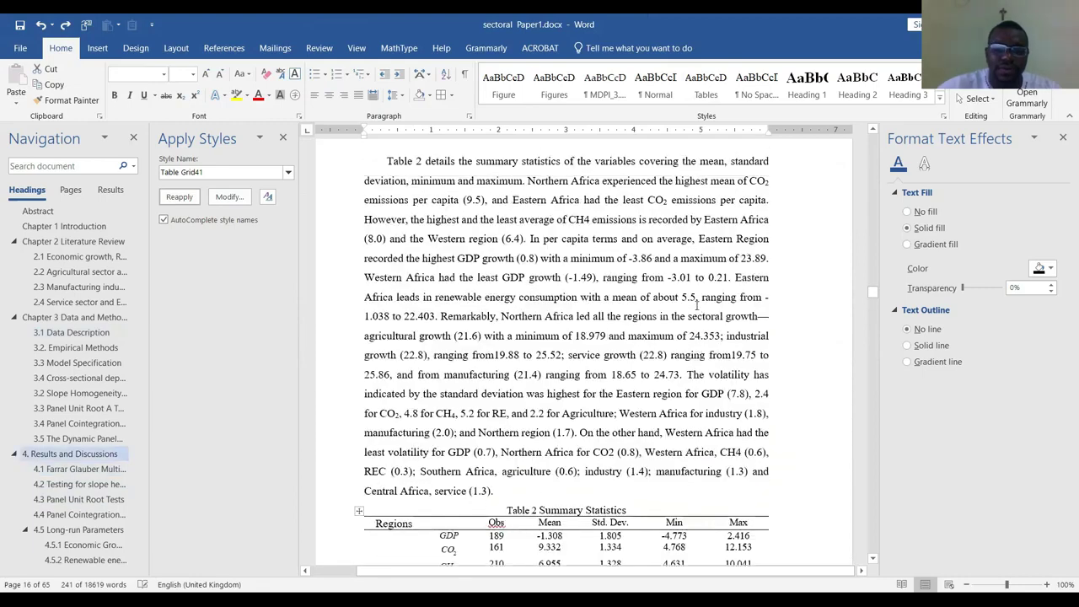
scroll(697, 305, "up", 15)
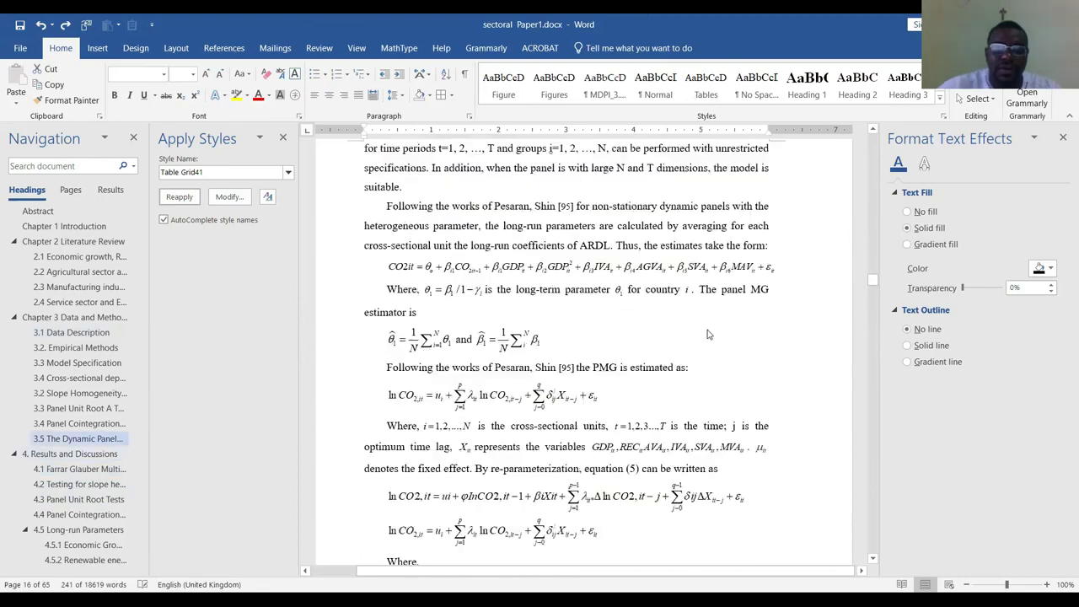
scroll(706, 350, "up", 15)
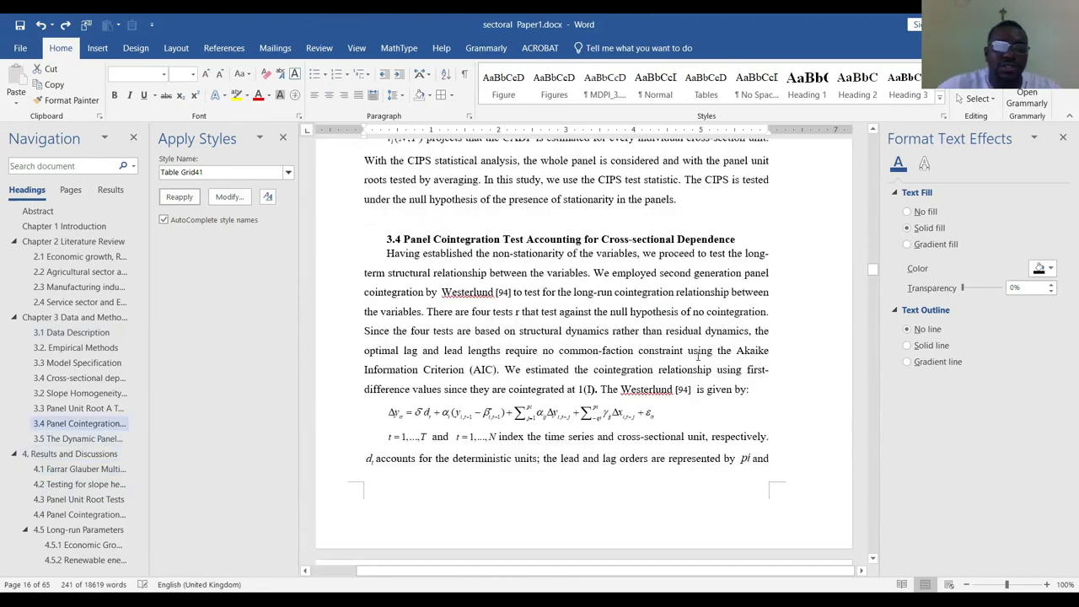
scroll(671, 353, "up", 15)
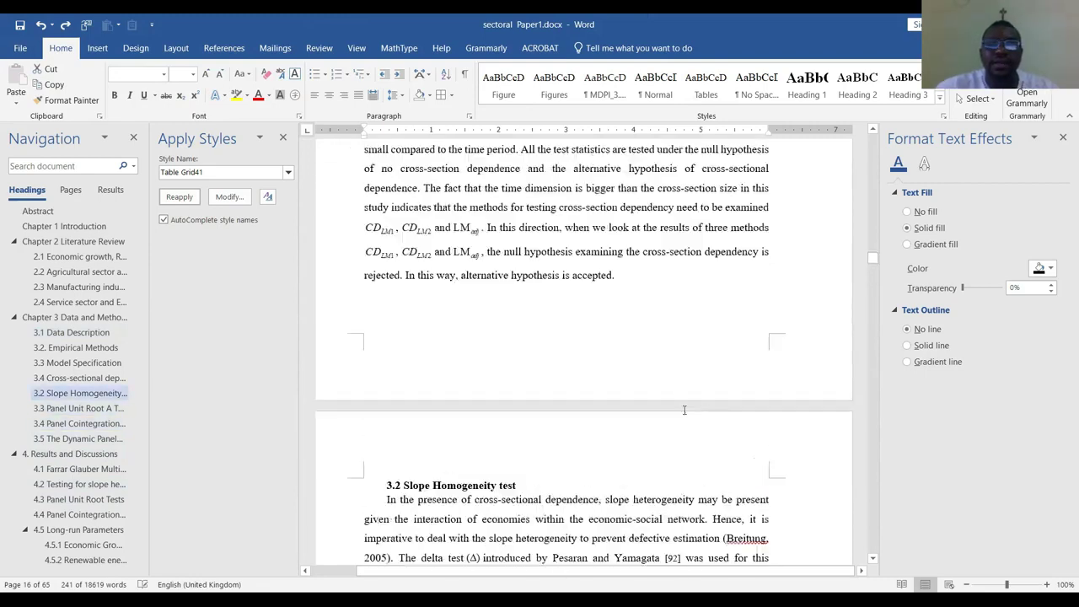
scroll(699, 380, "up", 15)
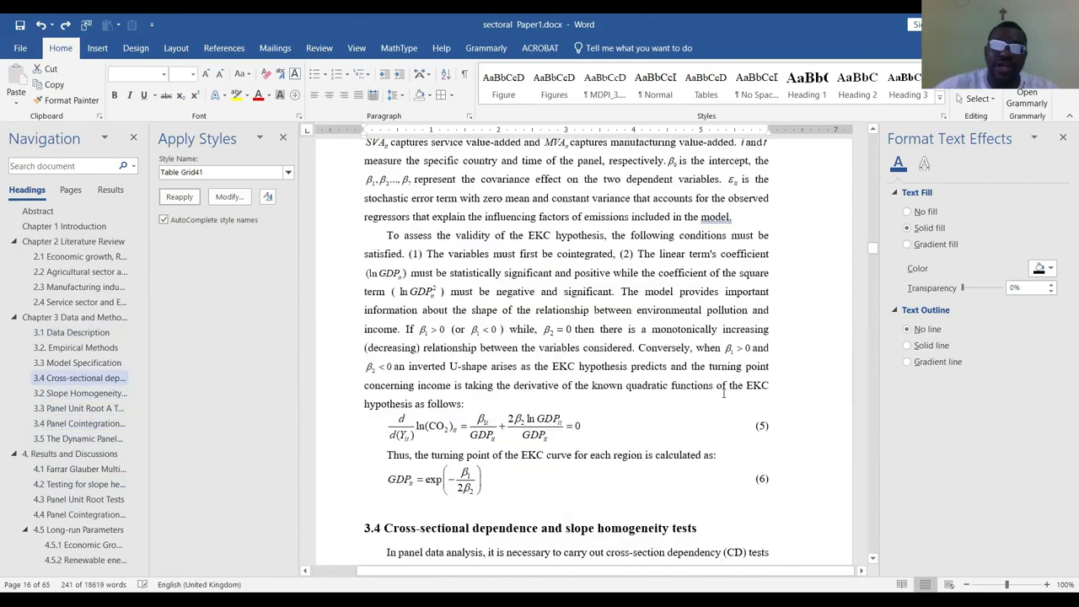
scroll(674, 340, "up", 15)
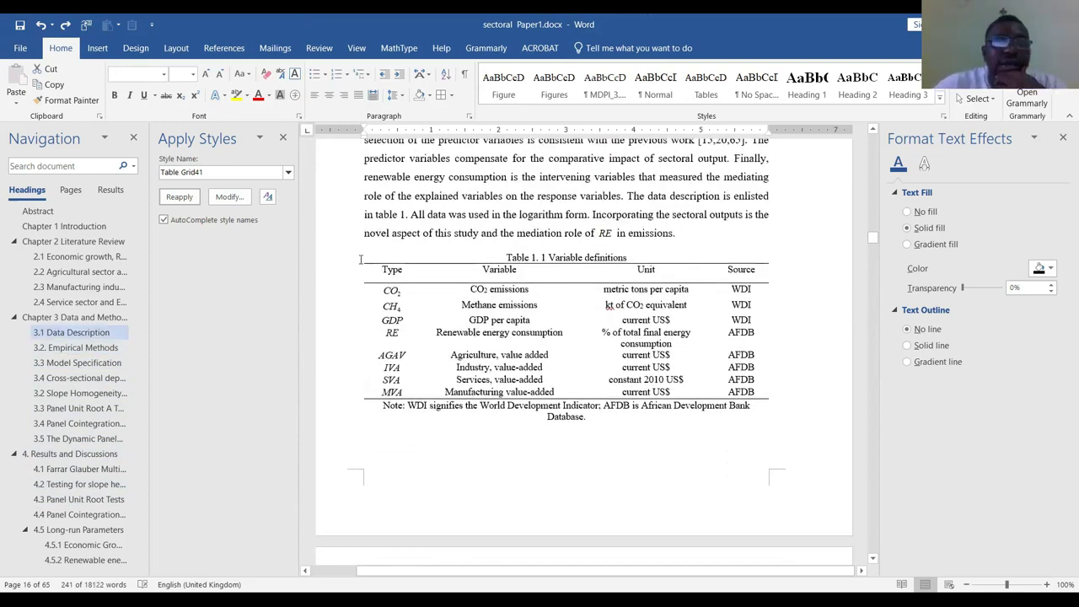
left_click(360, 259)
key("Down")
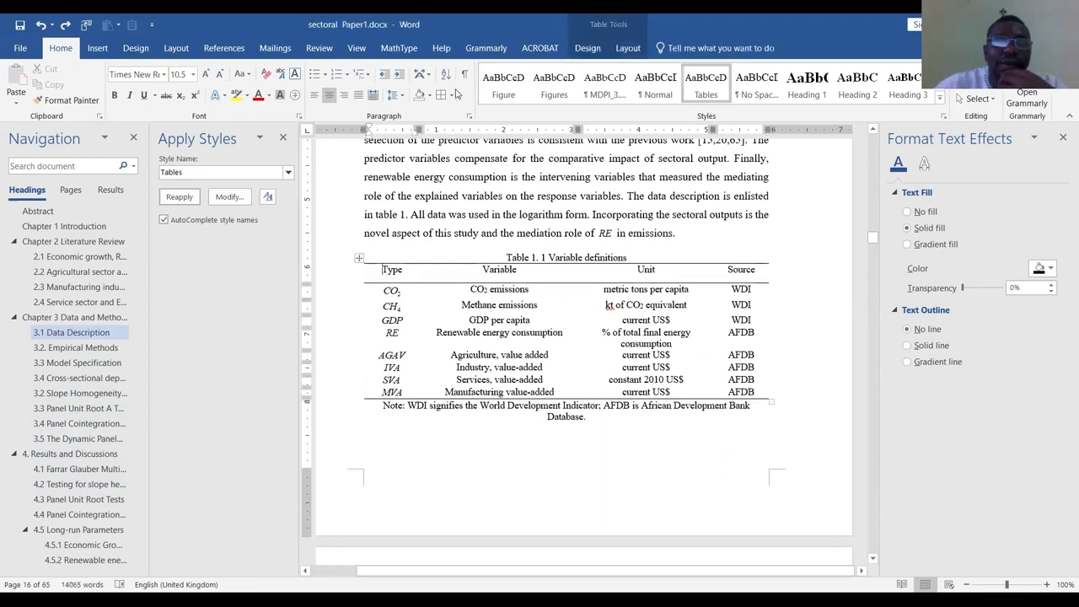
key("alt+KP_5")
left_click(452, 95)
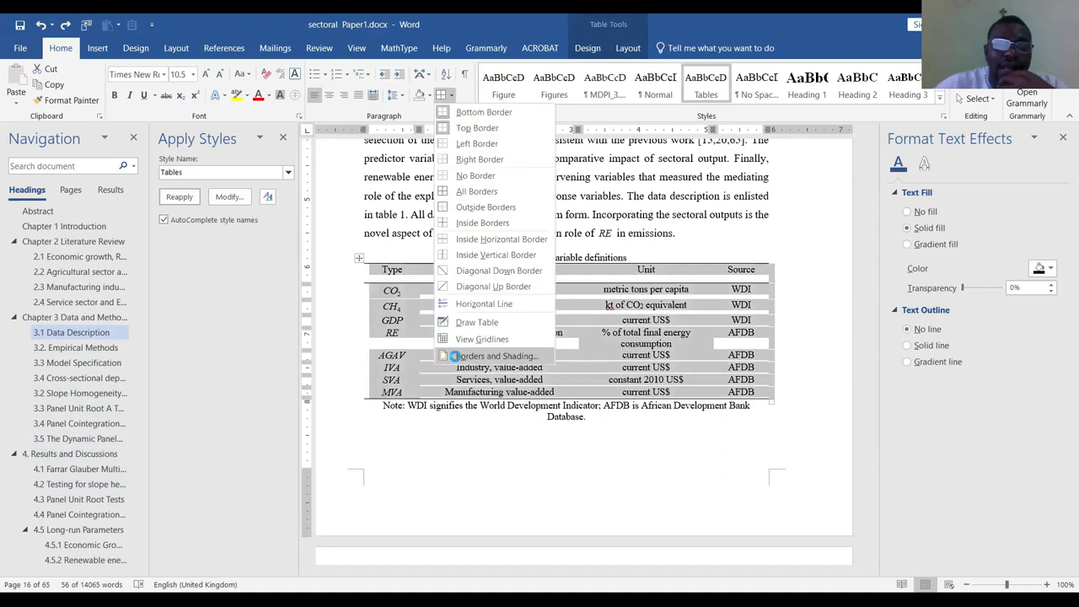
left_click(489, 356)
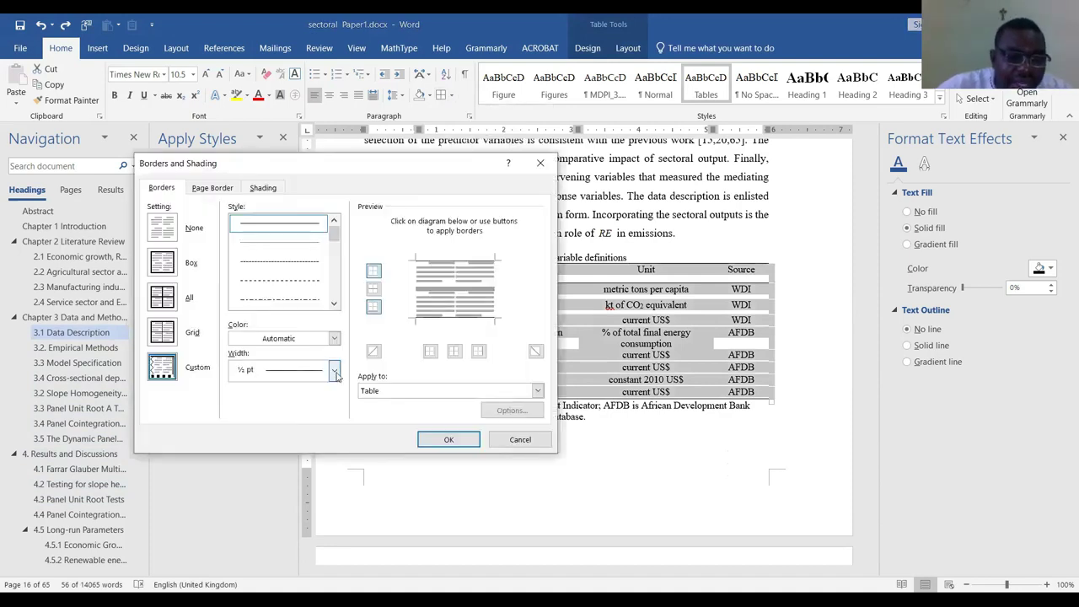
left_click(334, 370)
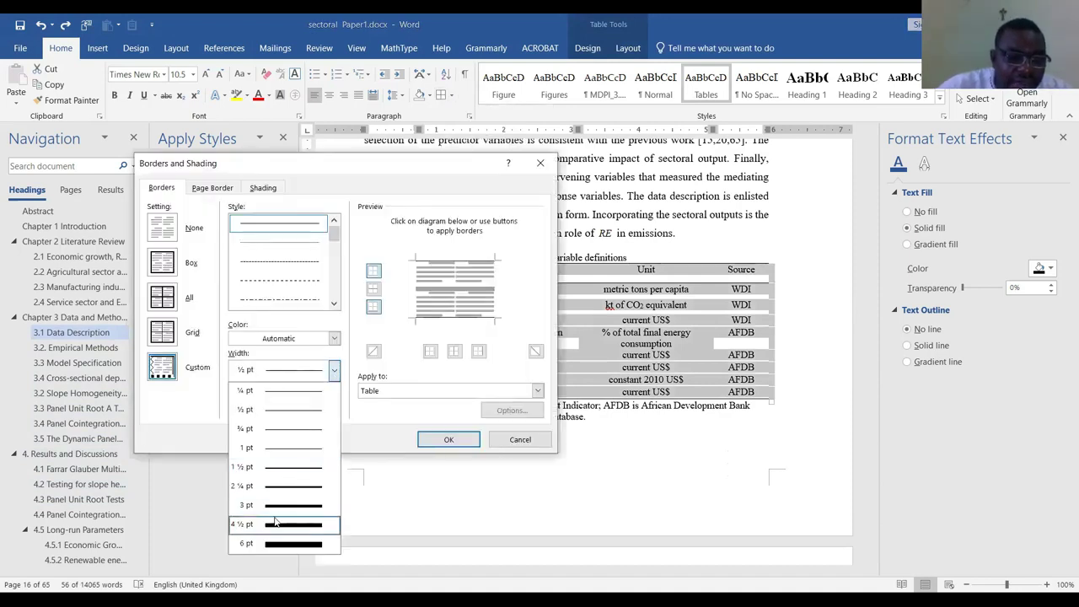
left_click(279, 469)
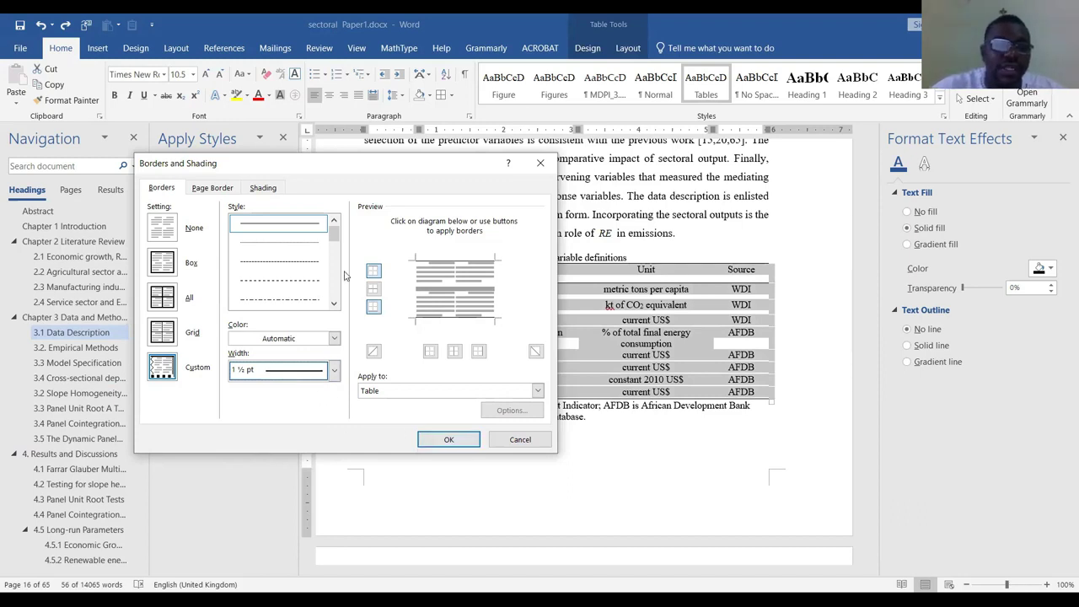
left_click(439, 268)
left_click(454, 313)
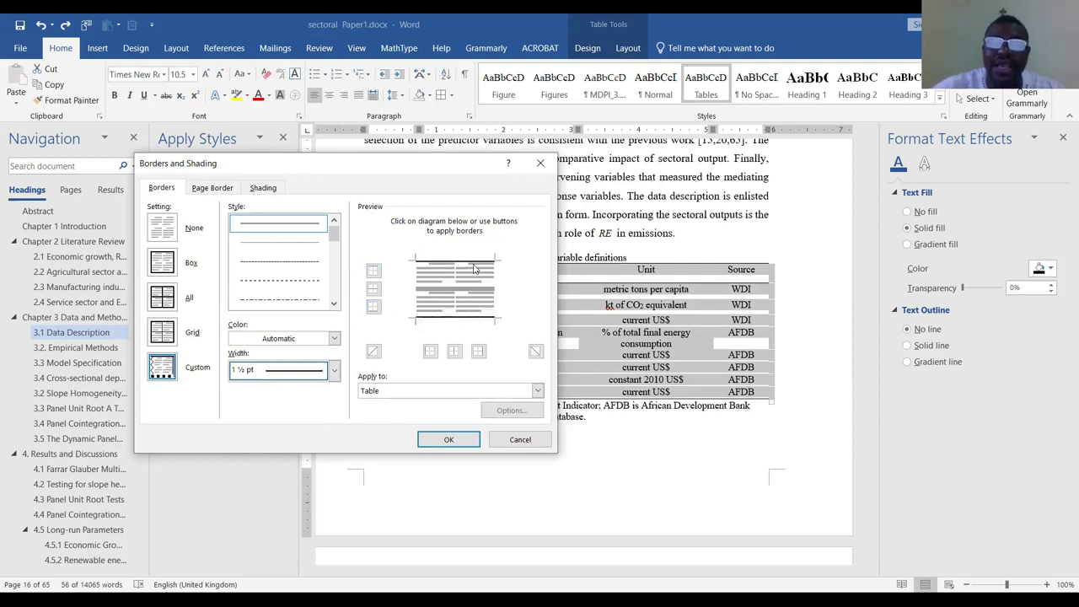
left_click(449, 440)
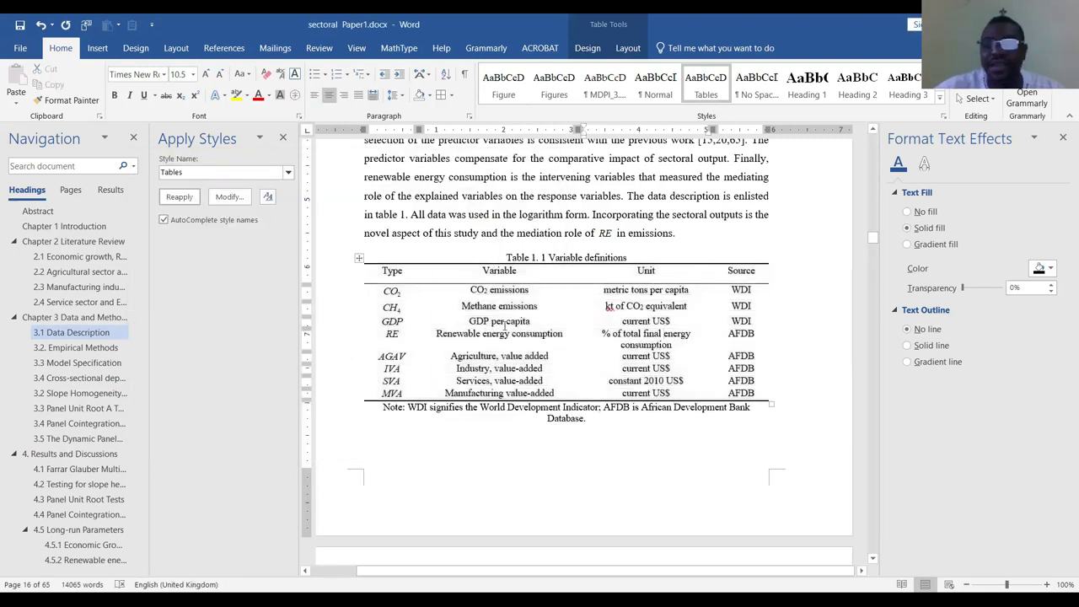
Set a 1 pt bottom border under the header row of the variable definitions table
left_click(327, 276)
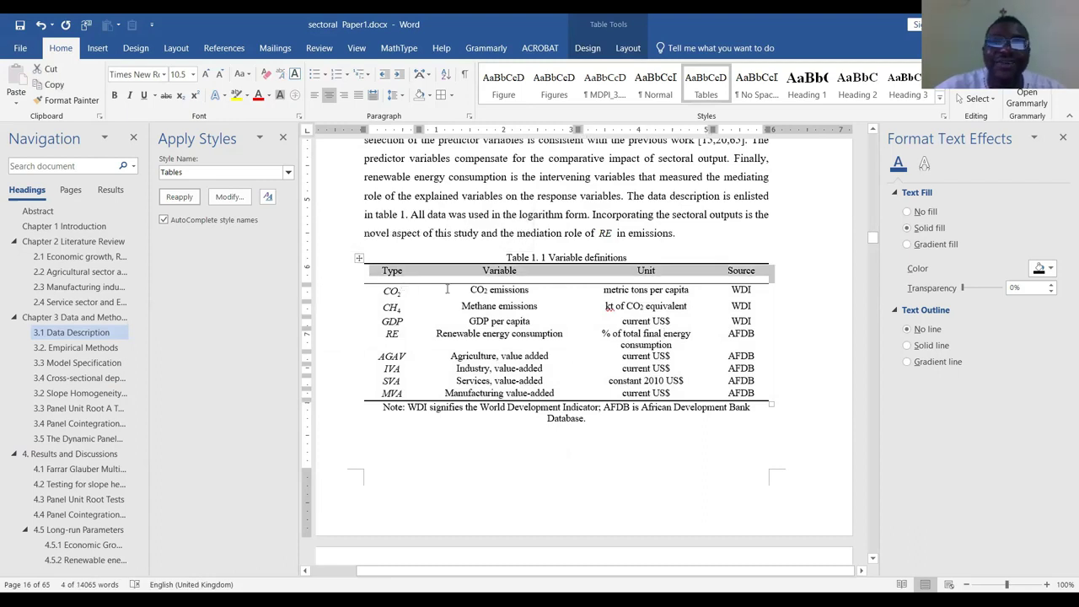
left_click(454, 98)
left_click(484, 356)
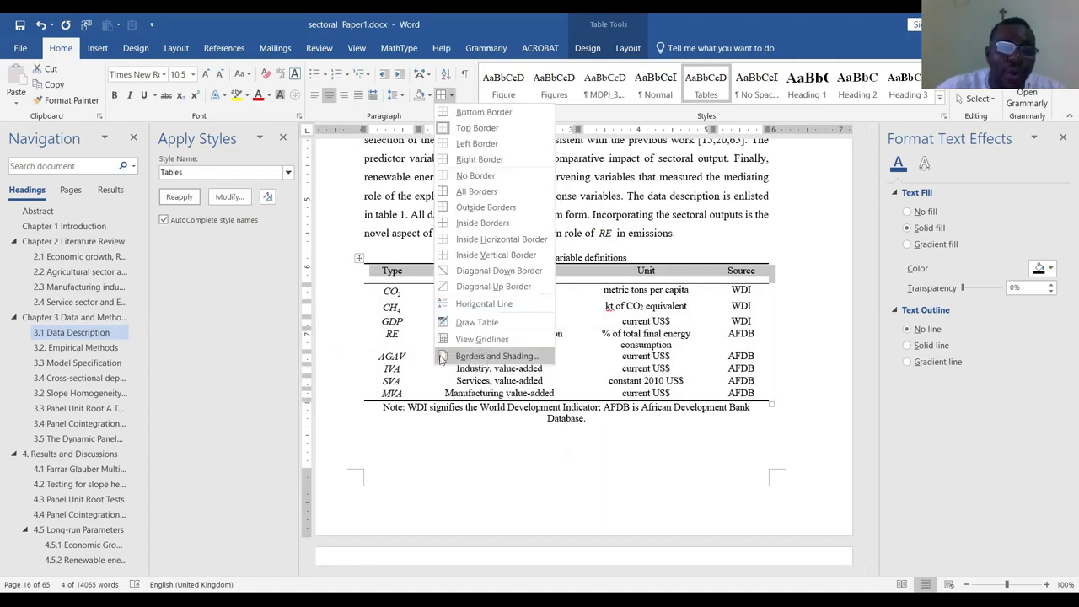
left_click(335, 372)
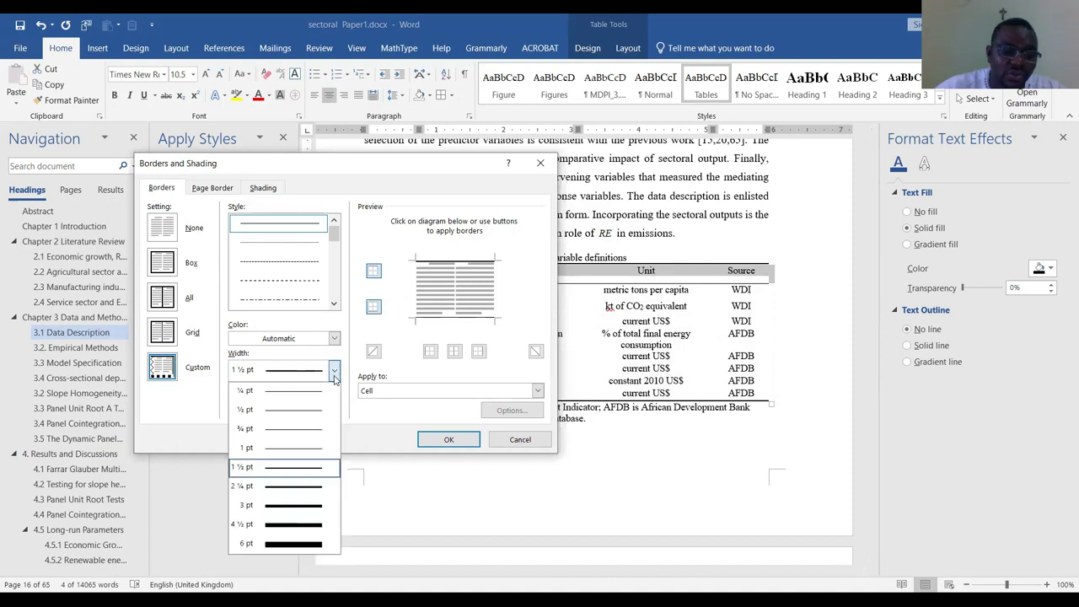
left_click(297, 447)
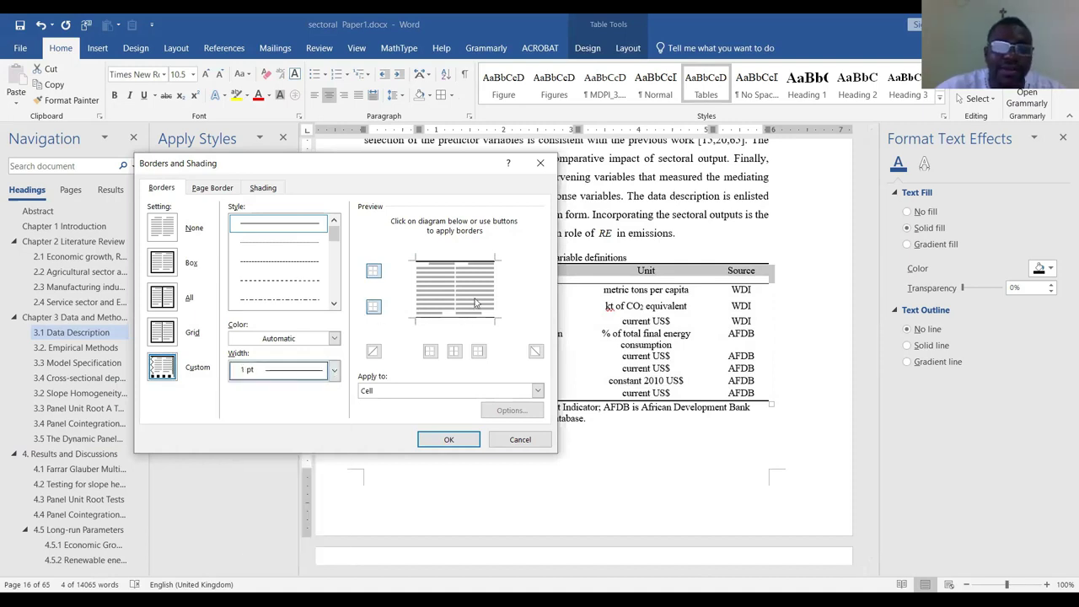
left_click(374, 308)
left_click(374, 308)
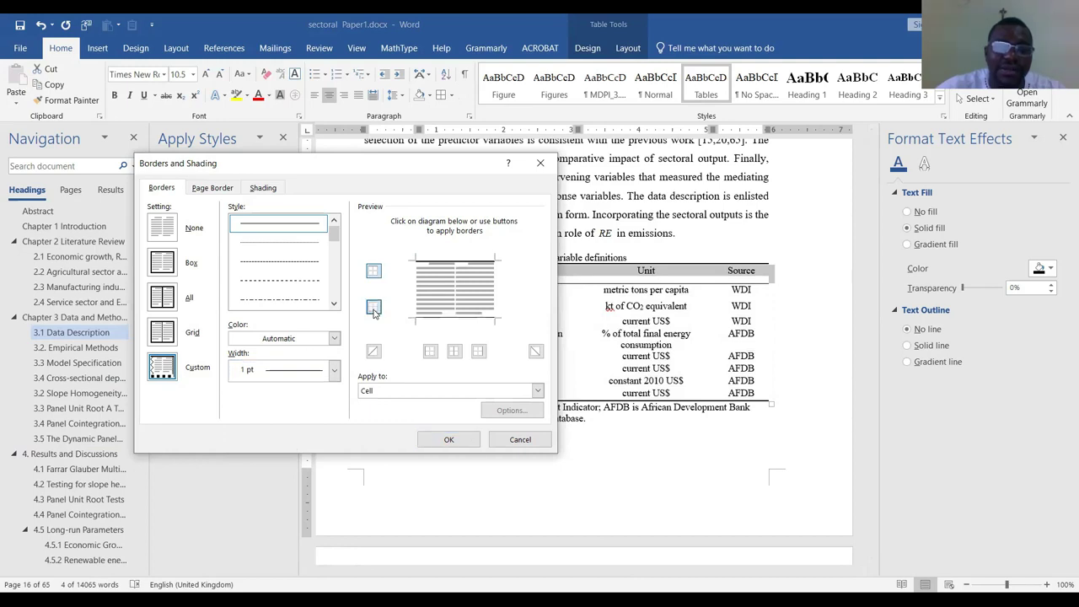
left_click(374, 308)
left_click(374, 308)
left_click(374, 309)
left_click(374, 308)
left_click(451, 440)
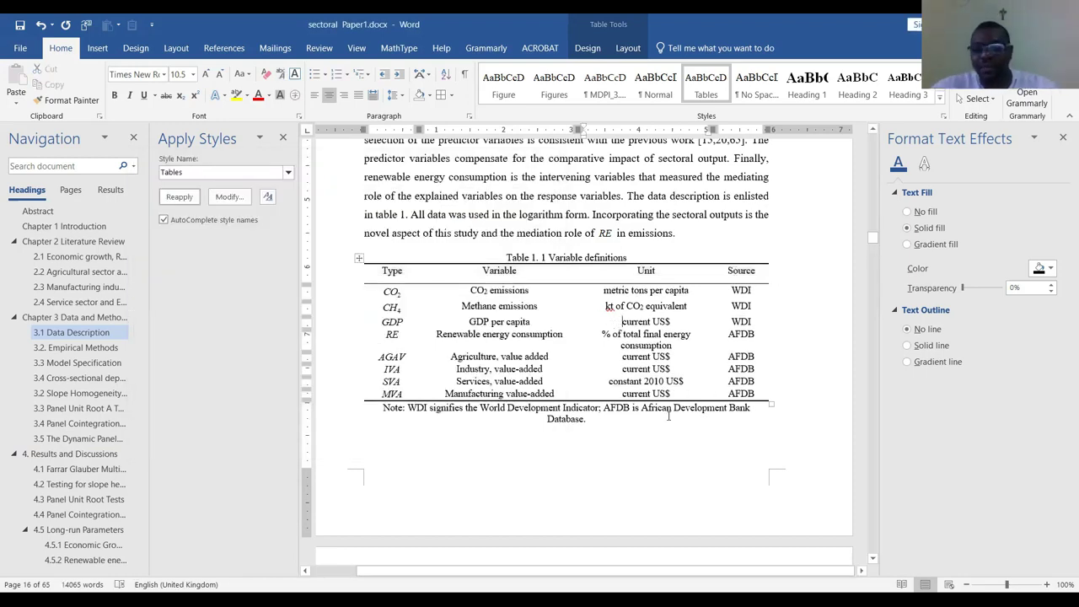
Apply 1½ pt top and bottom borders to the whole Summary Statistics table in section 4
scroll(663, 414, "down", 20)
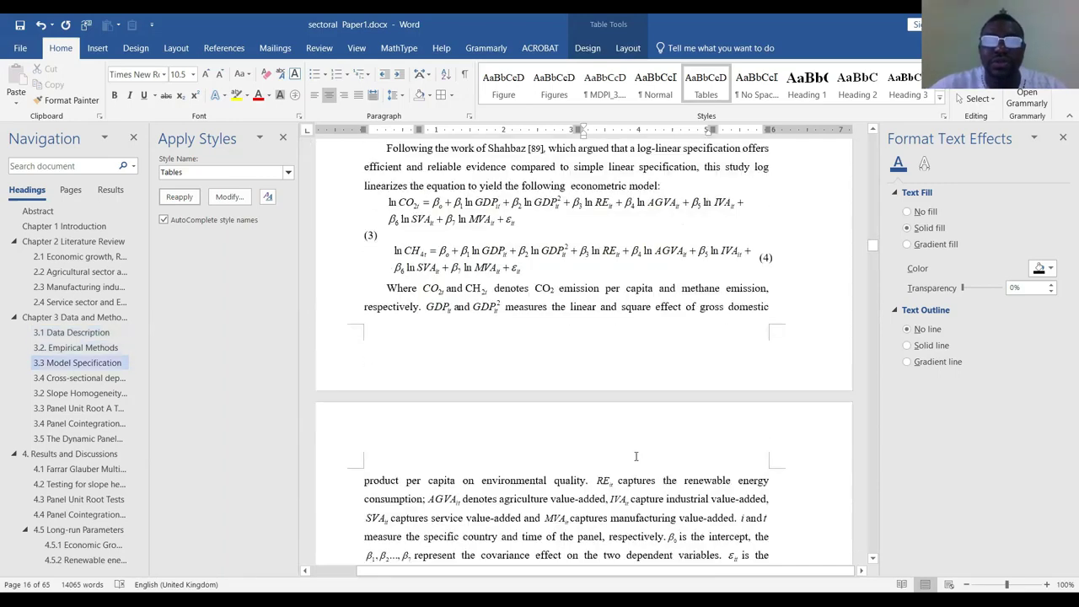
scroll(603, 469, "down", 20)
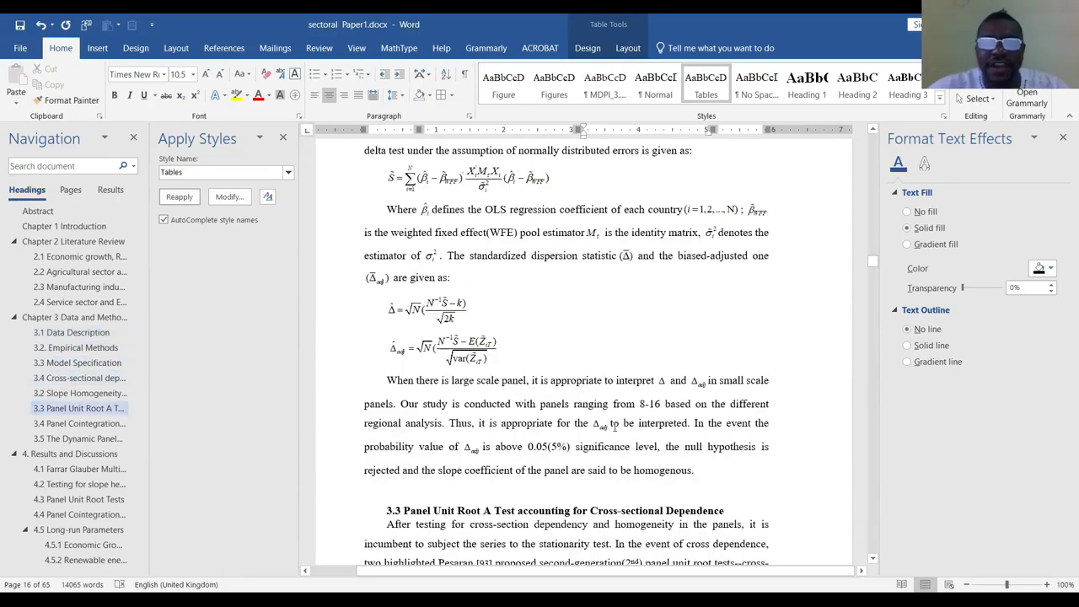
scroll(604, 432, "down", 20)
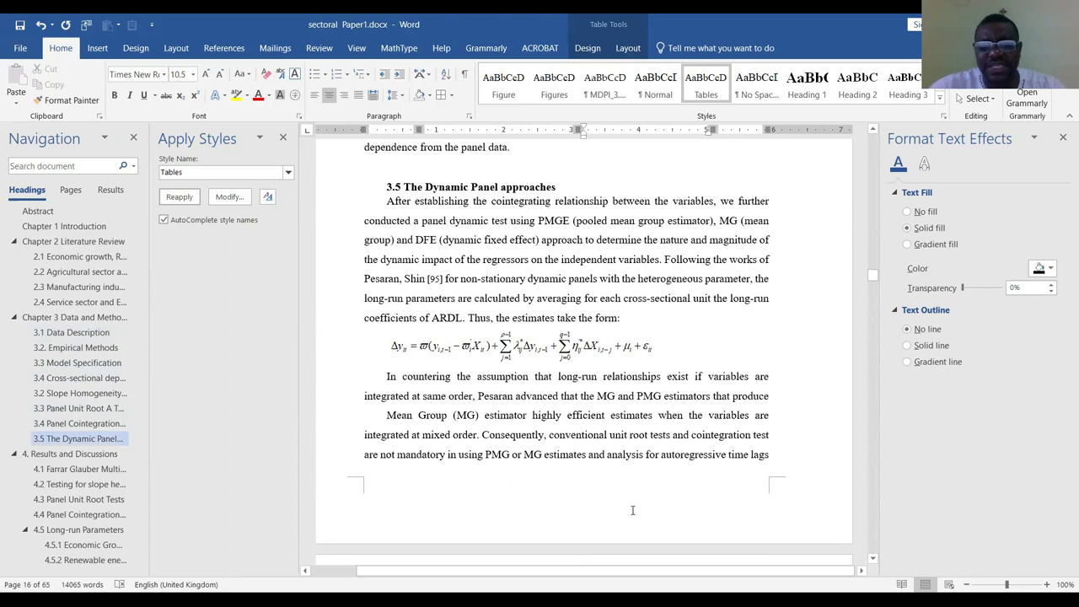
scroll(632, 510, "down", 8)
scroll(628, 518, "down", 20)
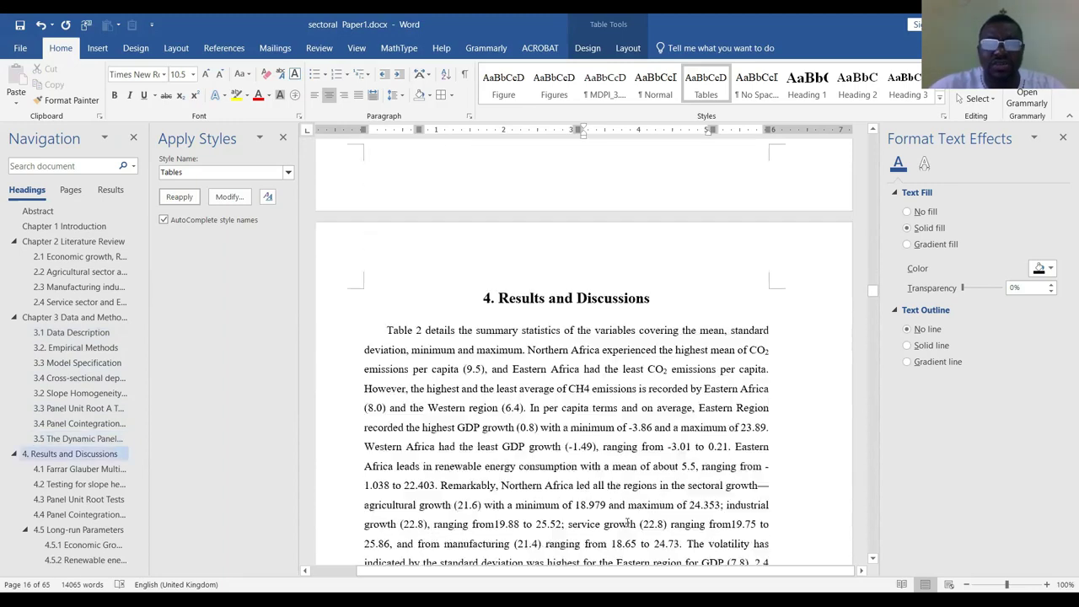
scroll(619, 529, "up", 3)
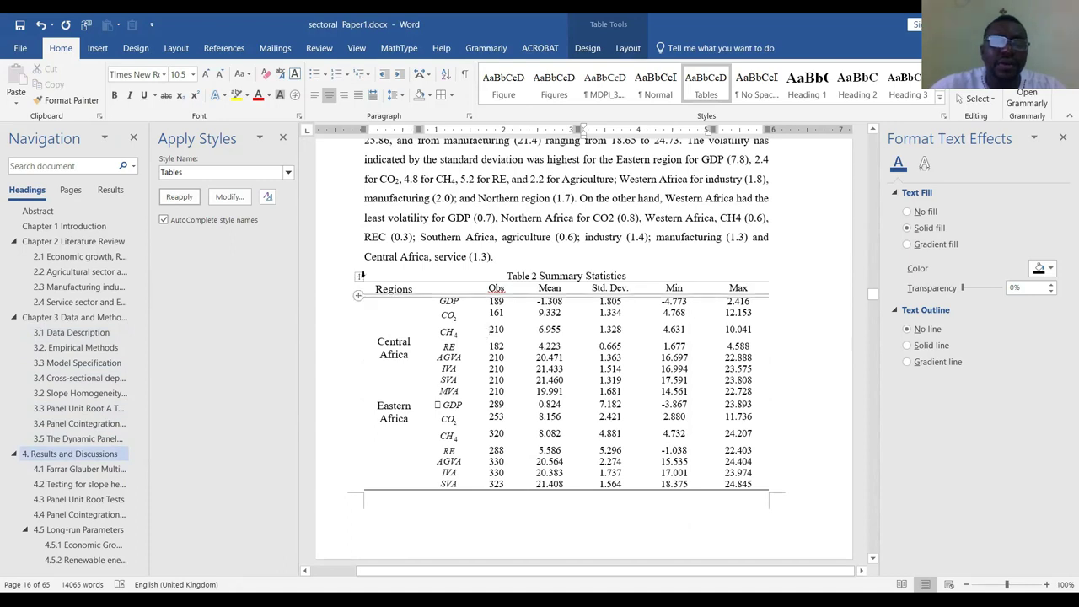
left_click(357, 274)
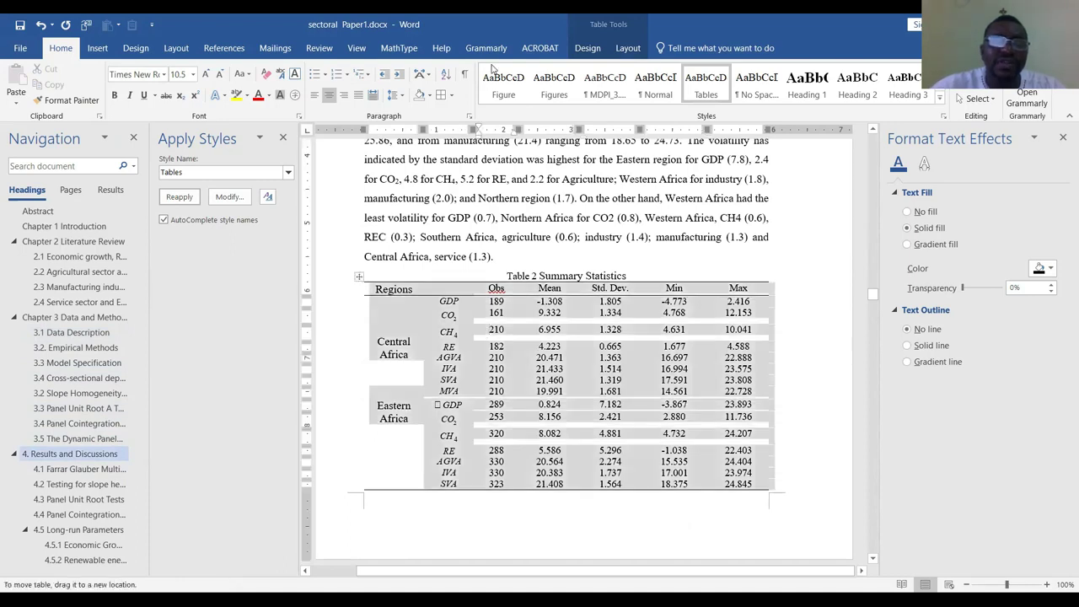
left_click(453, 96)
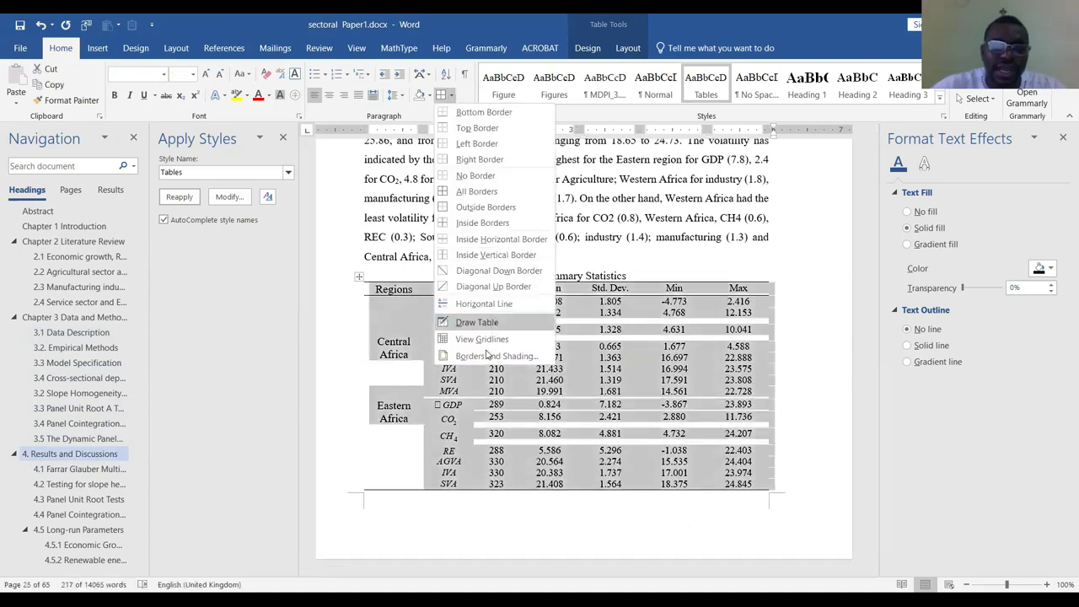
left_click(480, 357)
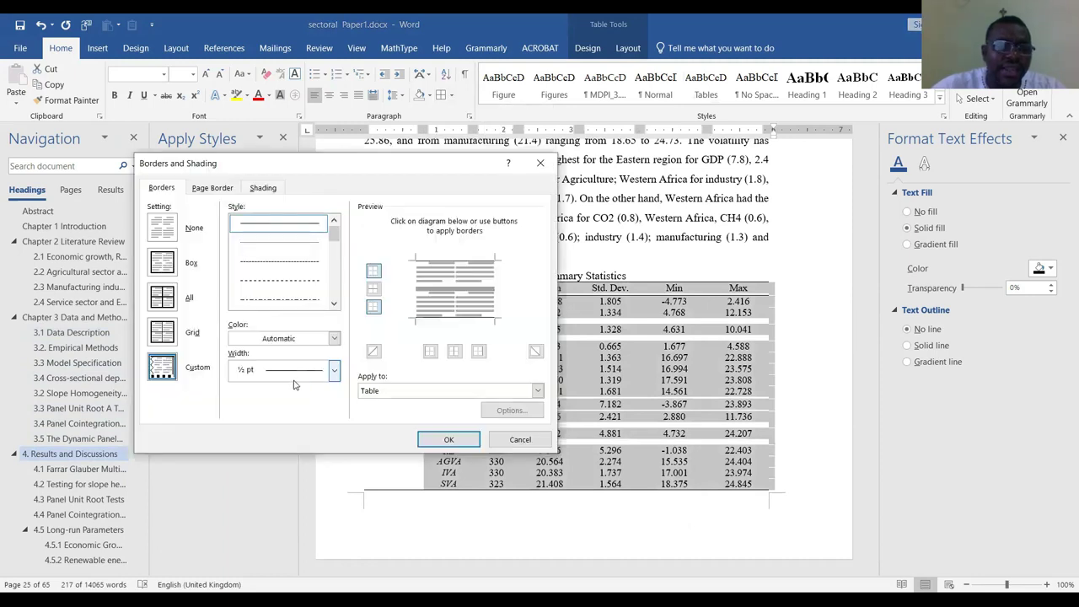
left_click(335, 372)
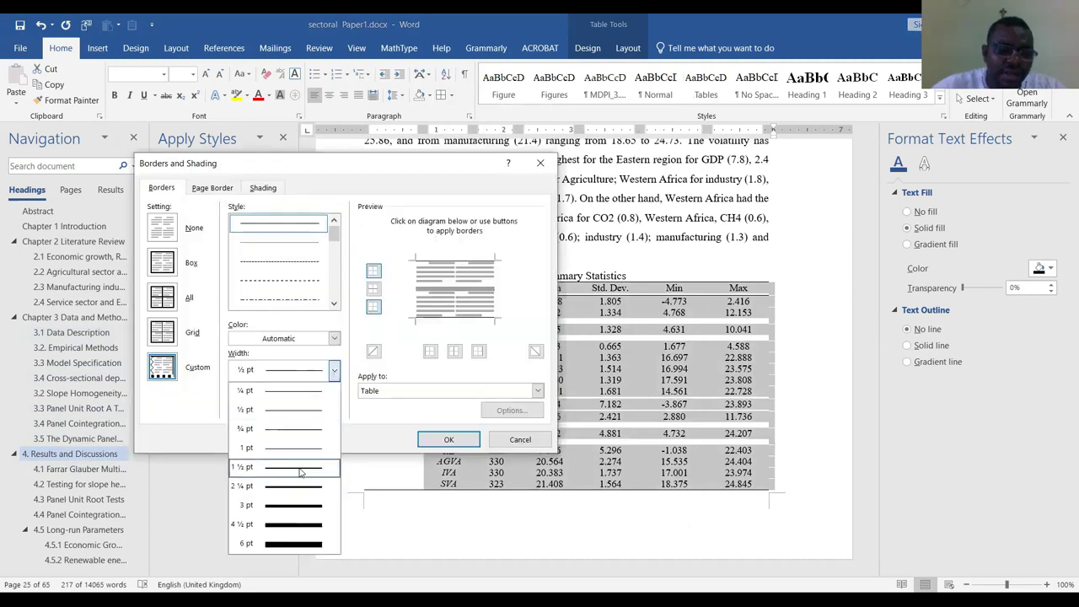
left_click(299, 469)
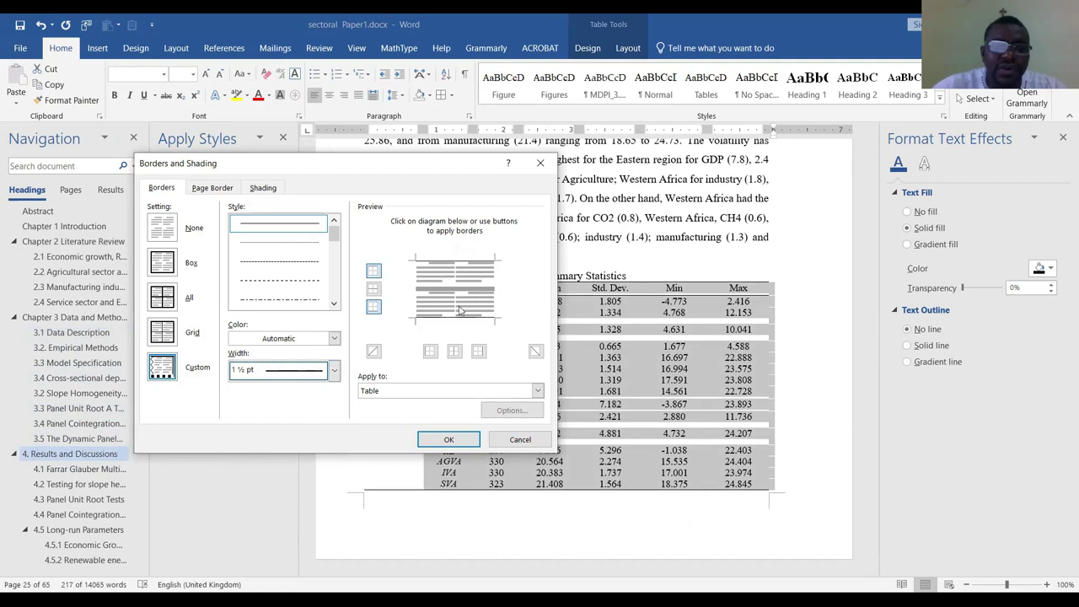
left_click(374, 273)
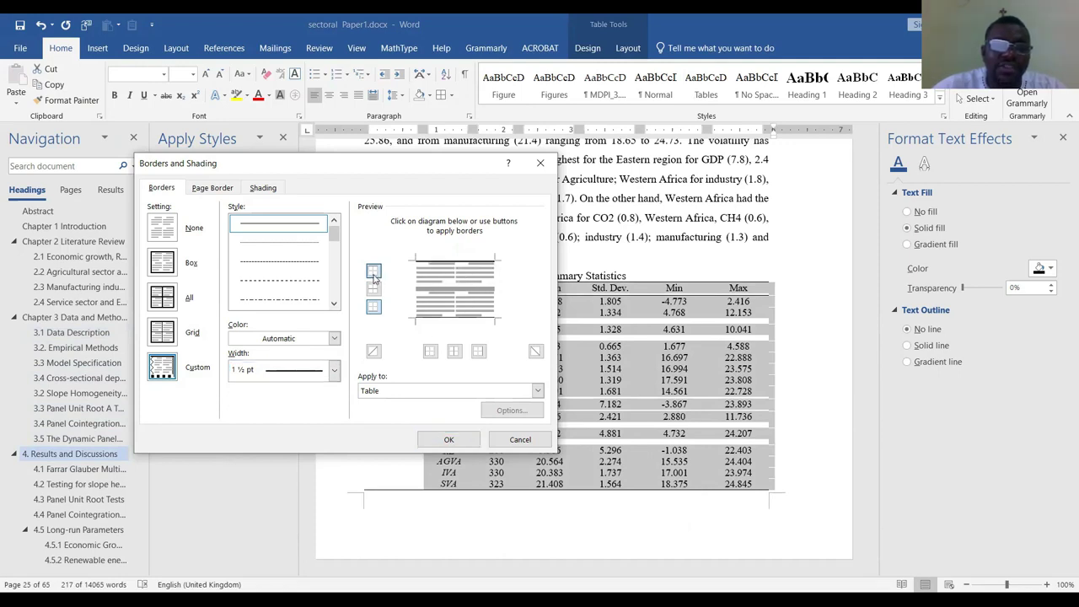
left_click(369, 310)
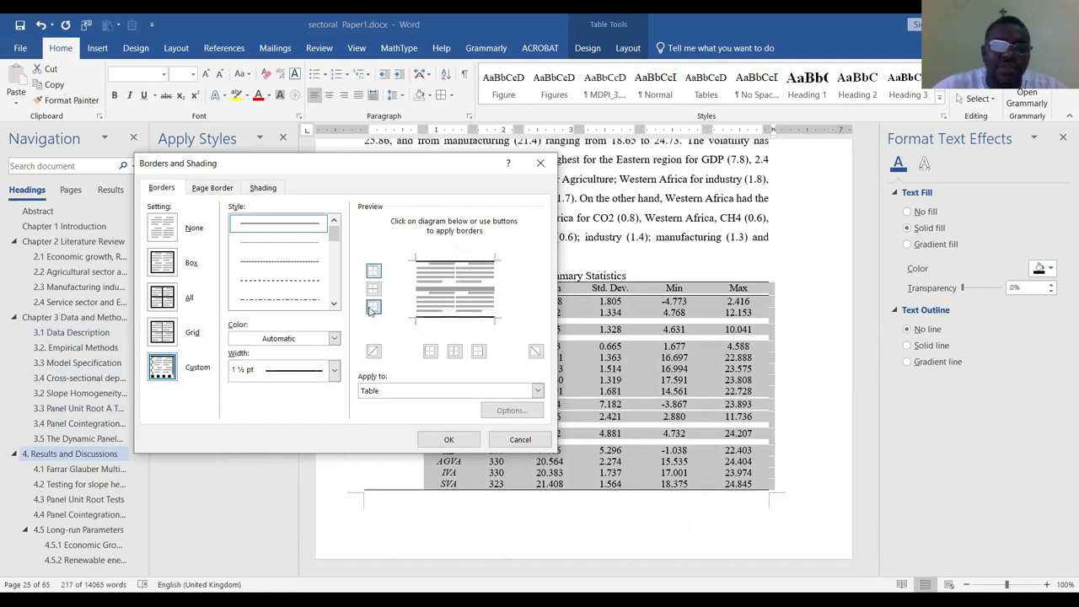
left_click(462, 439)
scroll(509, 398, "down", 8)
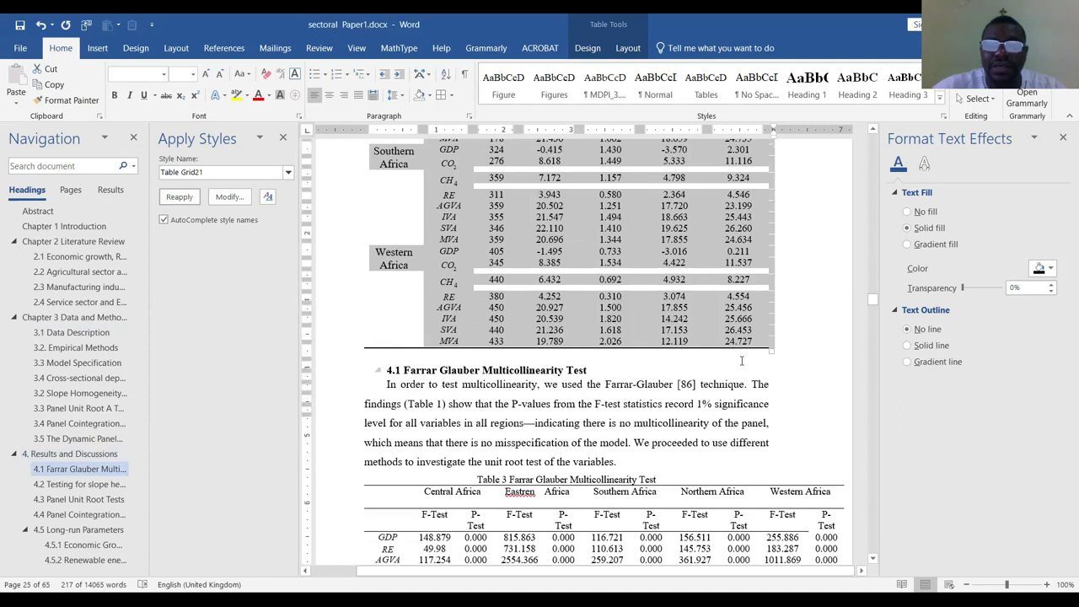
Set a 1 pt bottom border under the header row of the Summary Statistics table in section 4
scroll(739, 370, "up", 12)
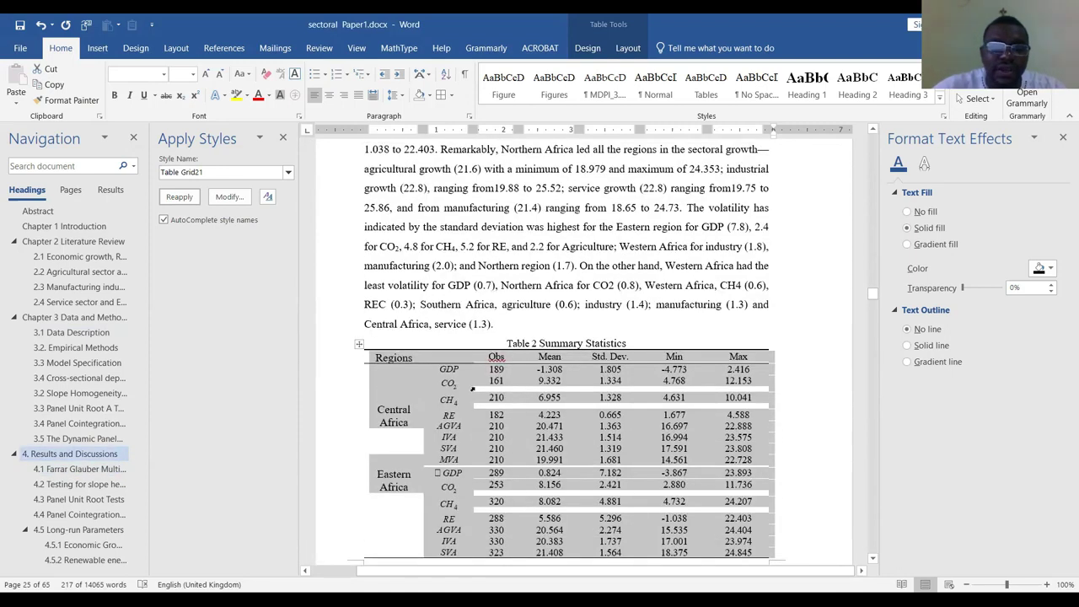
left_click(472, 388)
scroll(472, 387, "down", 2)
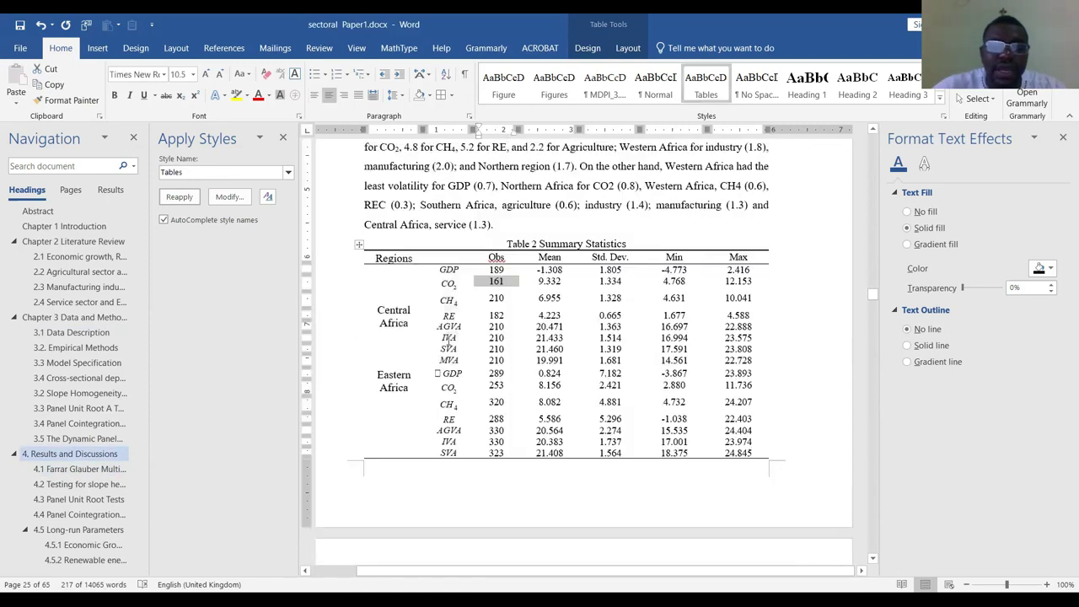
left_click(336, 254)
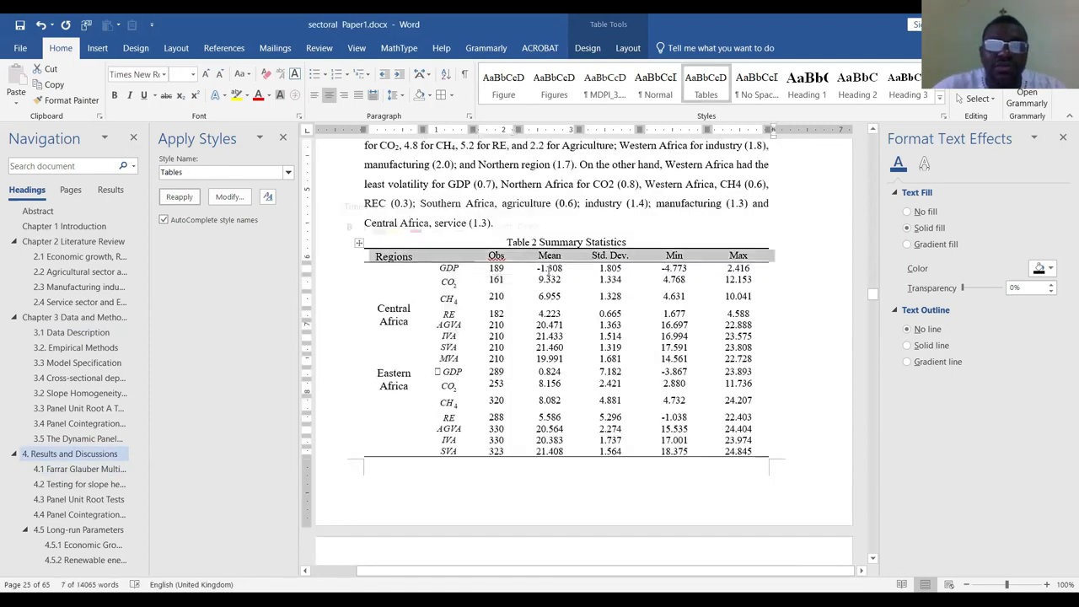
left_click(453, 96)
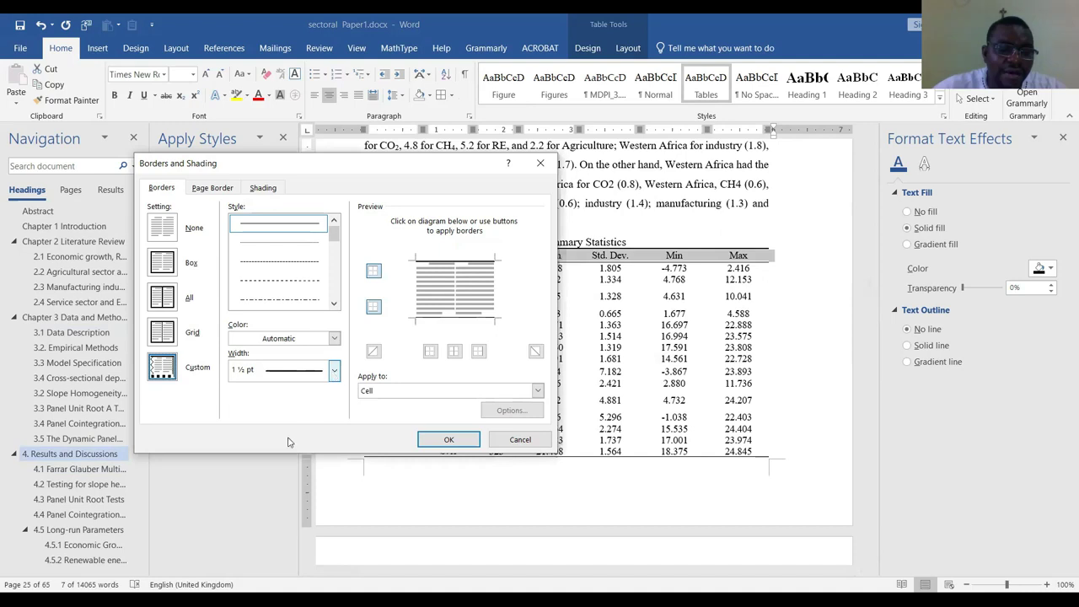
left_click(283, 450)
left_click(372, 307)
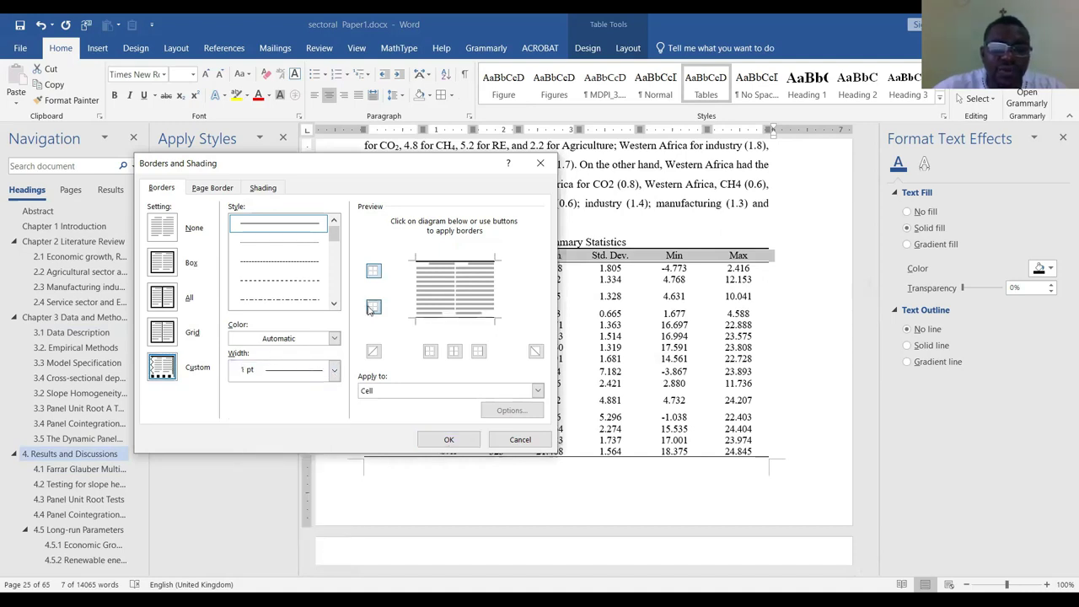
left_click(449, 440)
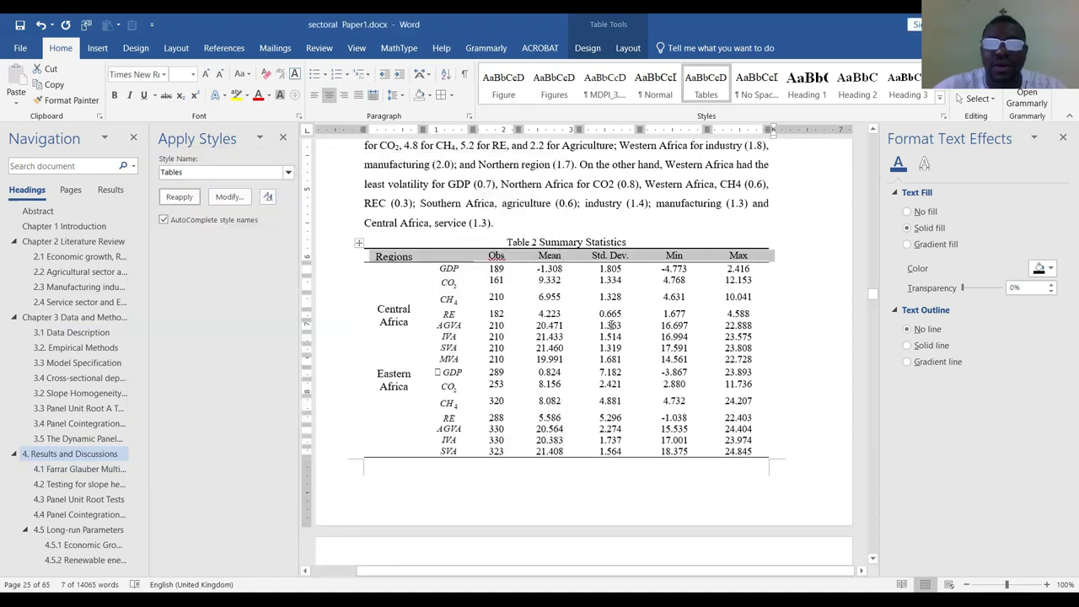
Compare the borders of the Summary Statistics table with those of the variable definitions table in section 3.1
scroll(722, 325, "down", 6)
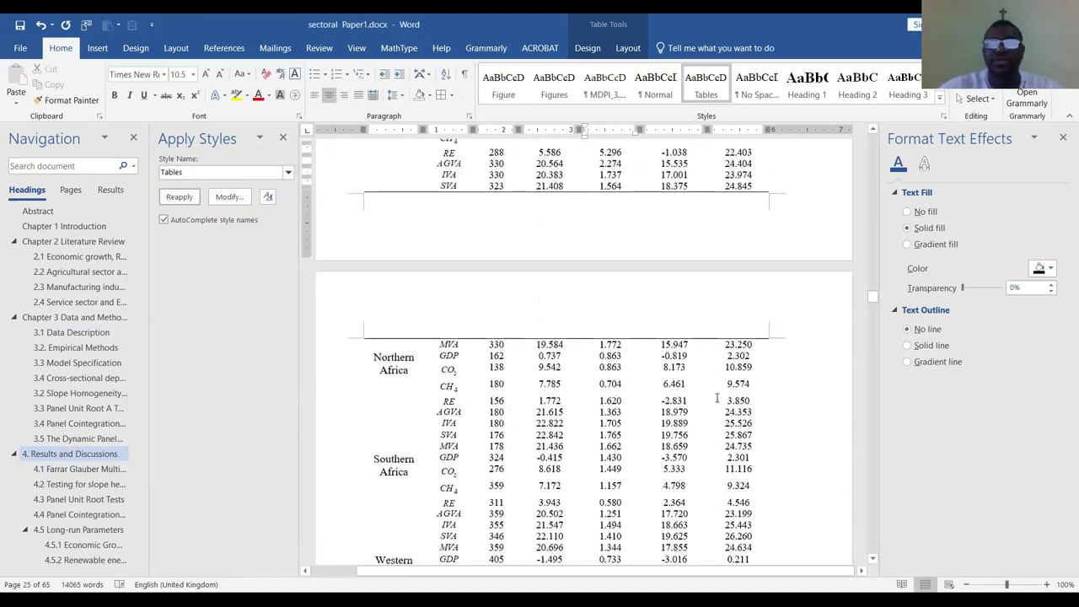
scroll(706, 374, "up", 15)
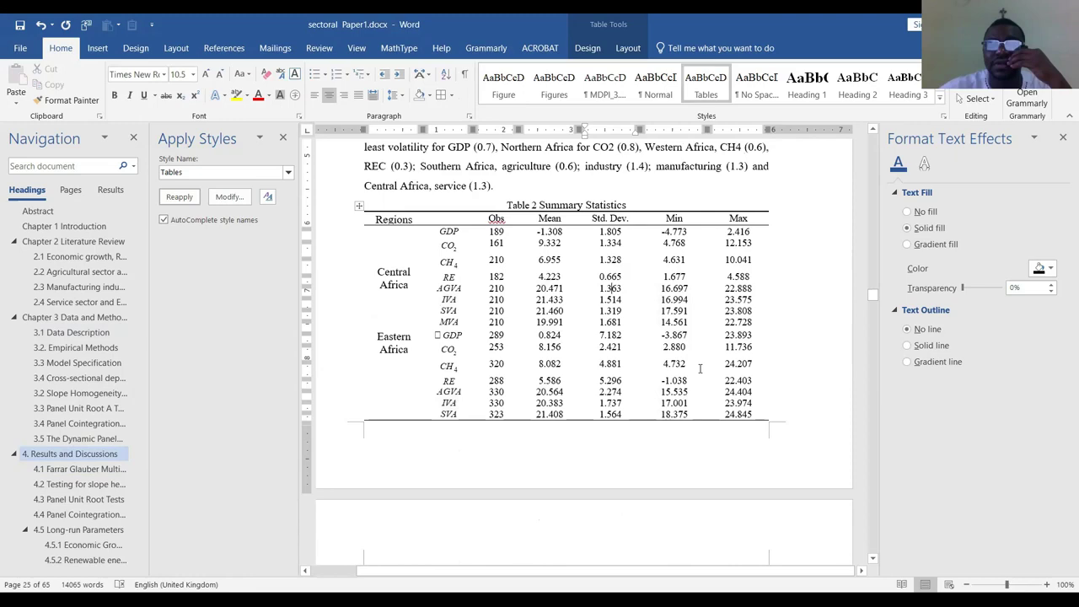
scroll(699, 368, "up", 20)
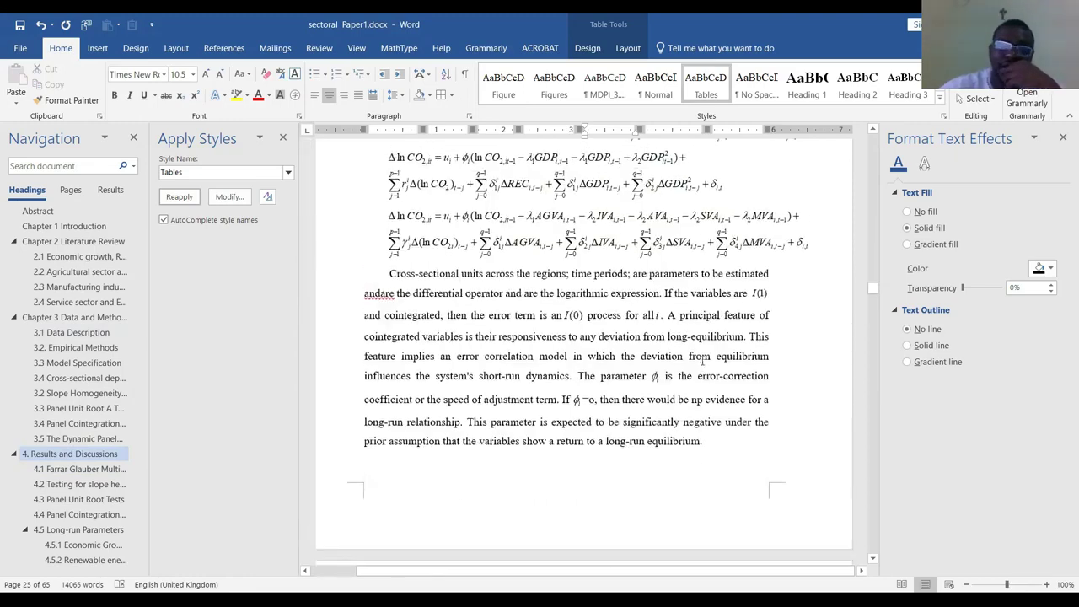
scroll(707, 338, "up", 20)
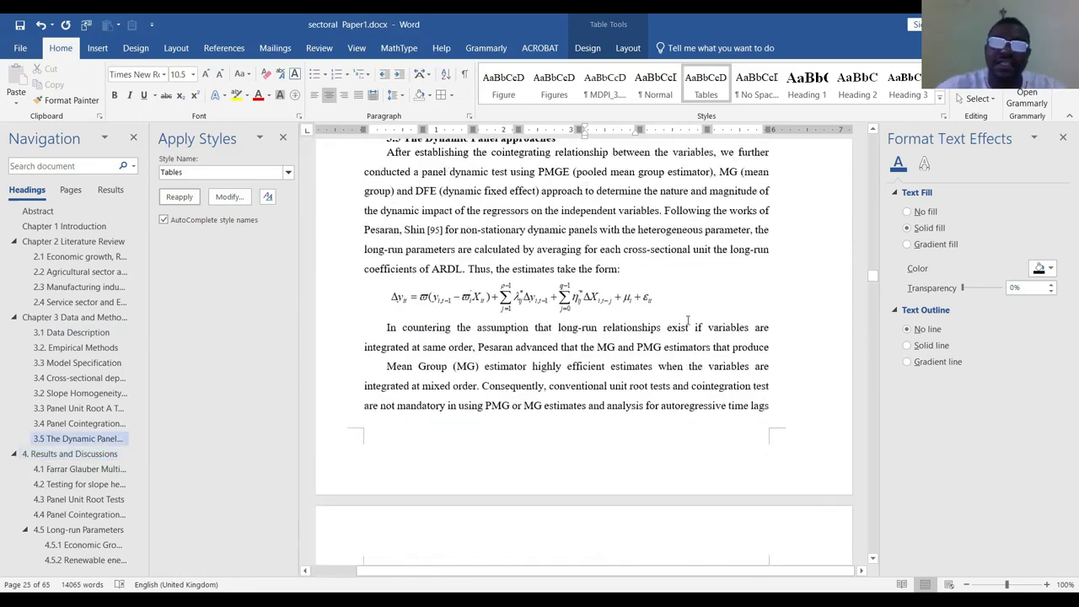
scroll(696, 384, "up", 20)
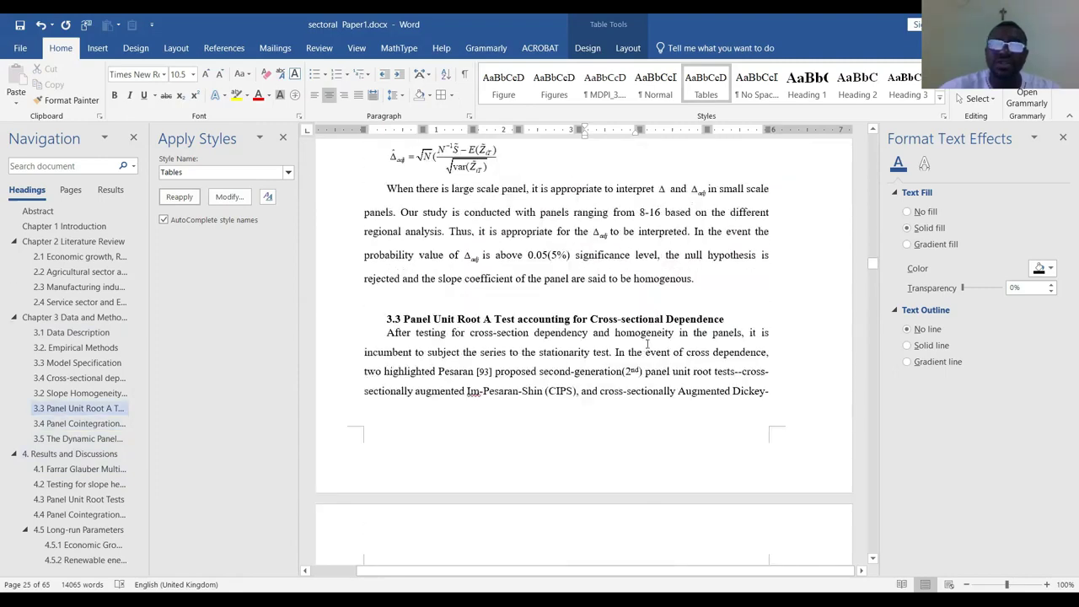
scroll(660, 354, "up", 18)
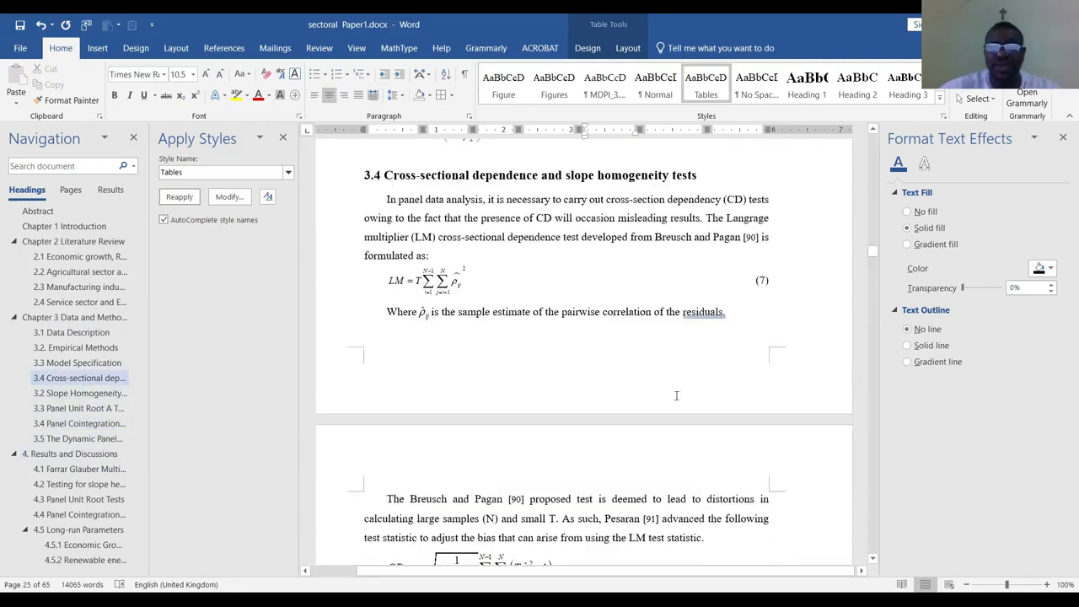
scroll(666, 393, "up", 20)
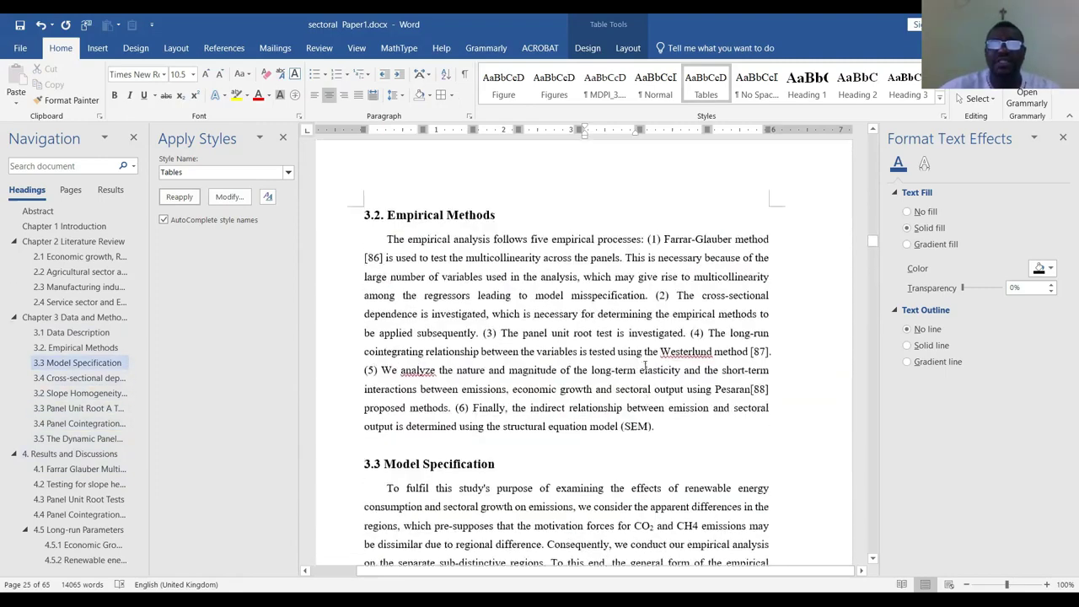
scroll(636, 360, "up", 1)
scroll(548, 337, "down", 5)
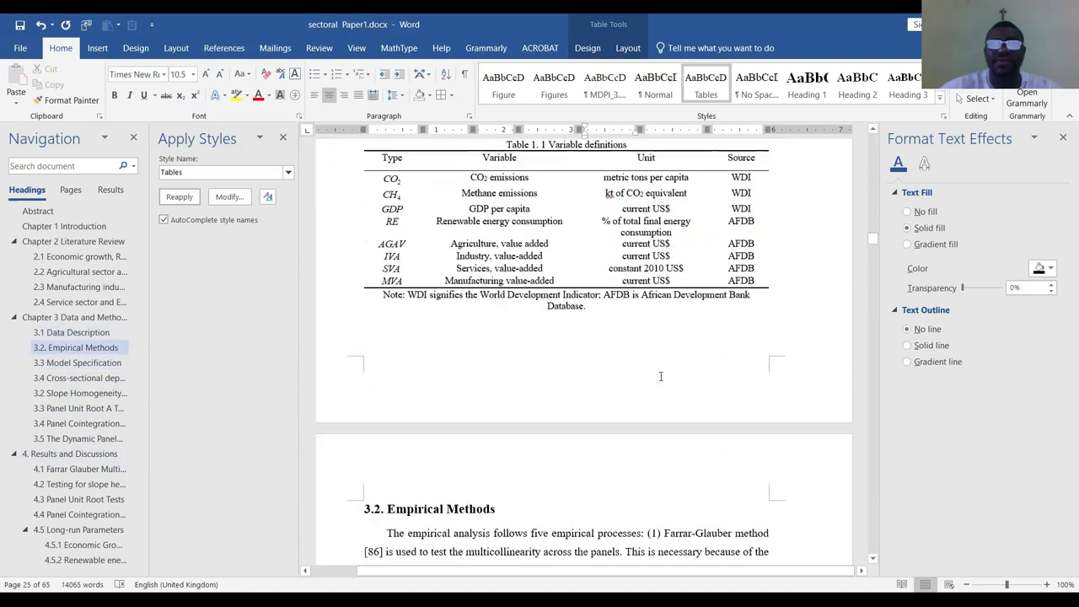
scroll(411, 290, "up", 2)
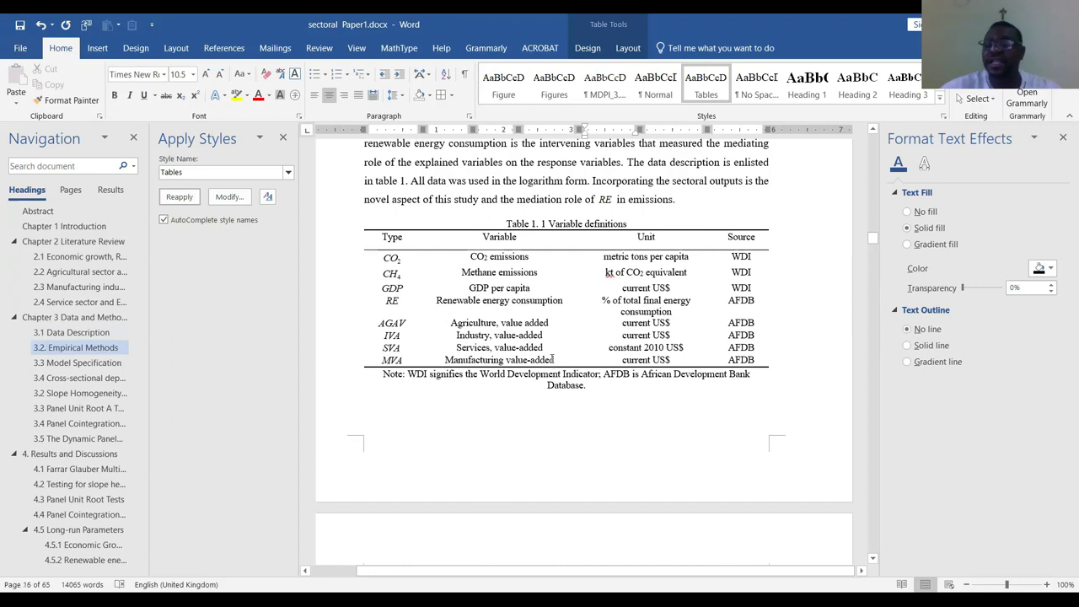
left_click(344, 255)
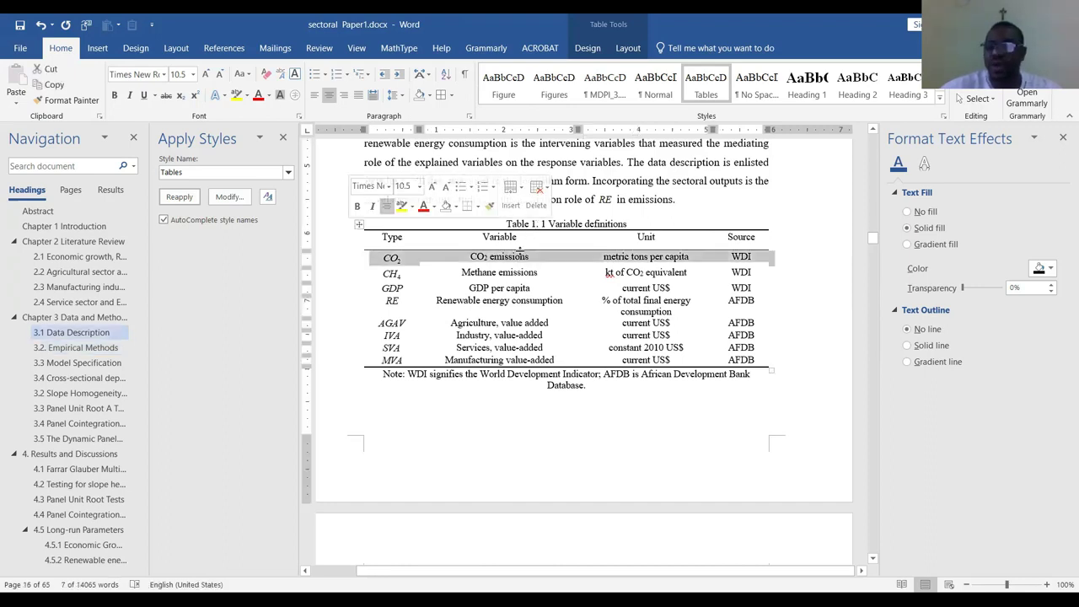
scroll(517, 301, "down", 1)
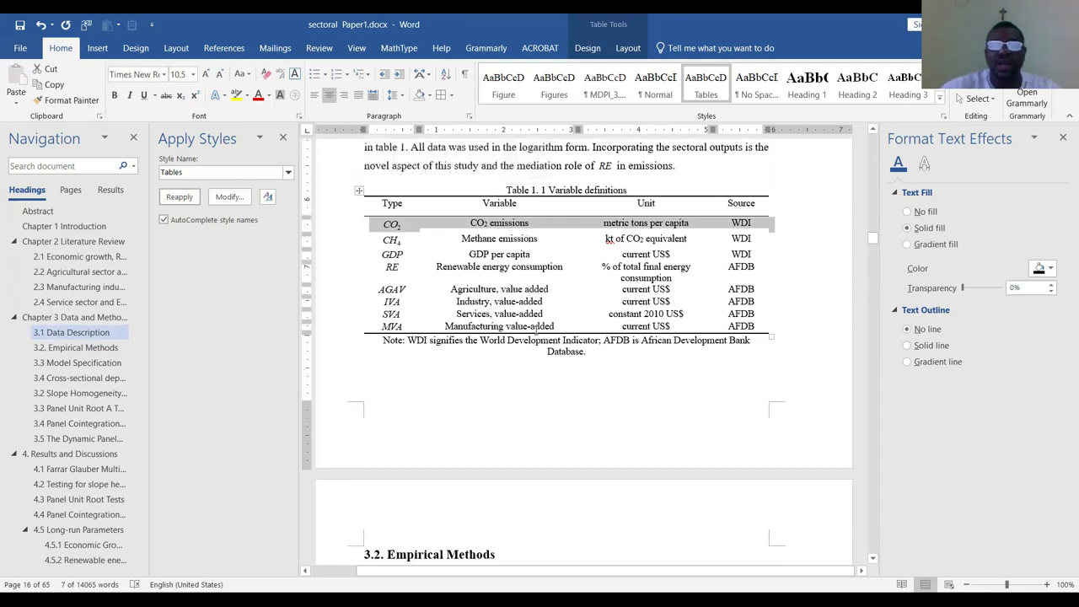
Examine how the Summary Statistics table in section 4, including its caption, runs across the page break
scroll(621, 332, "down", 20)
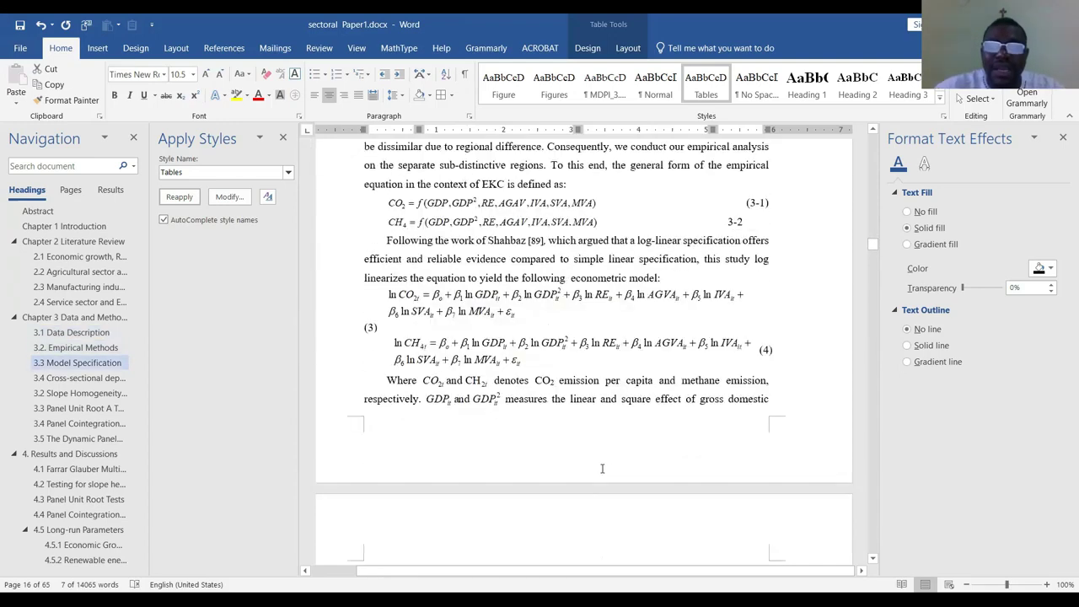
scroll(604, 464, "down", 20)
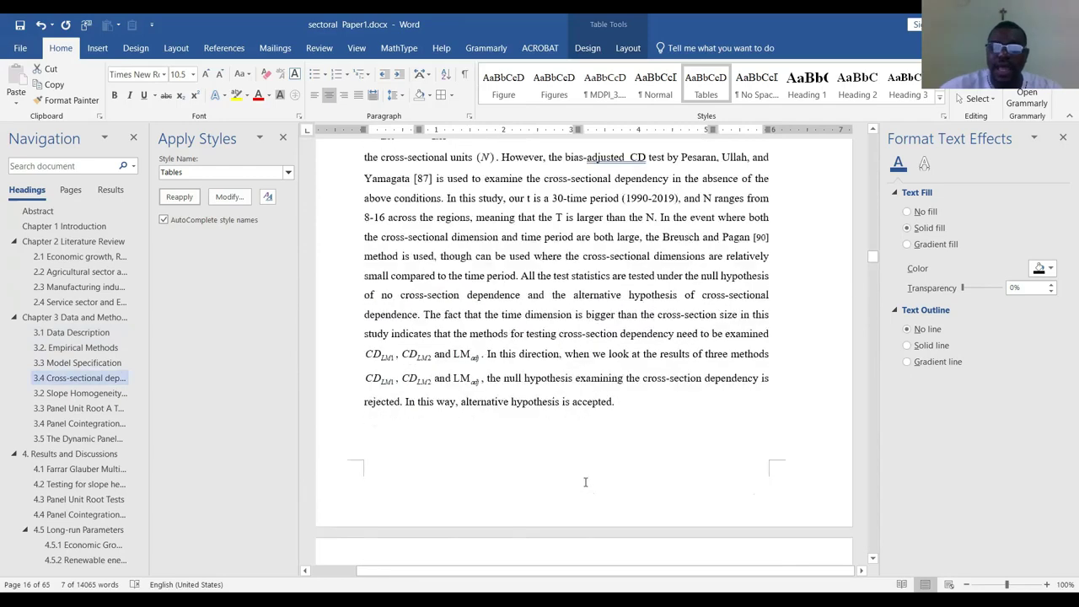
scroll(611, 557, "down", 20)
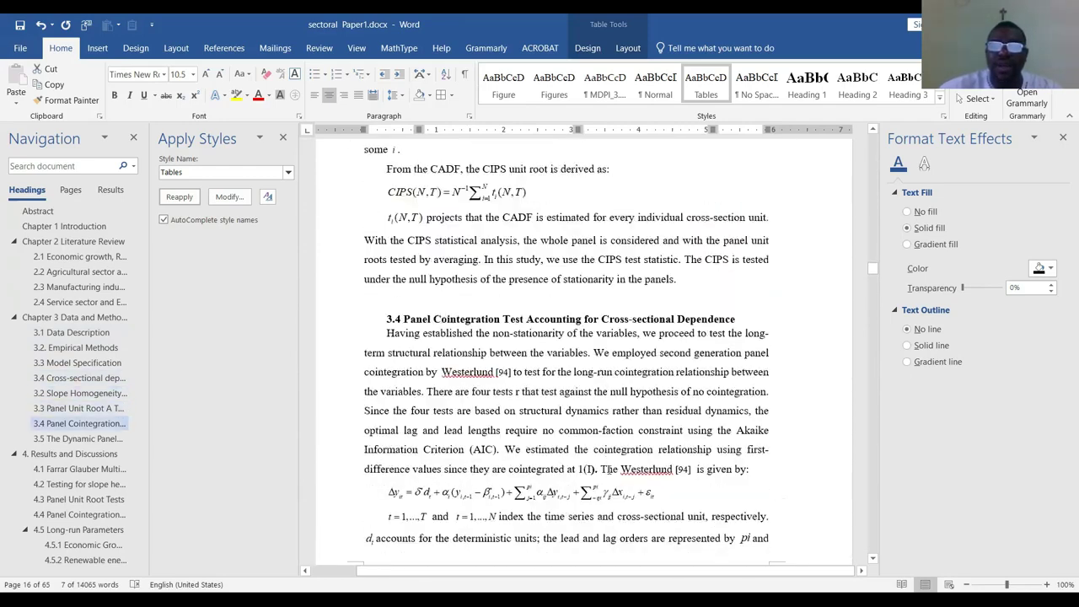
scroll(611, 508, "down", 20)
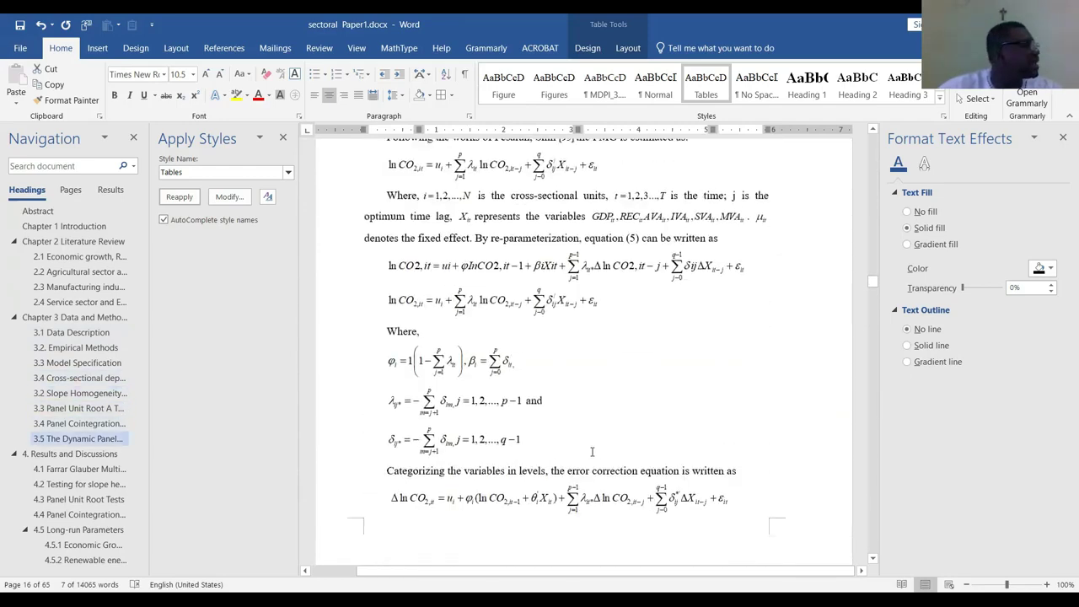
scroll(594, 453, "down", 20)
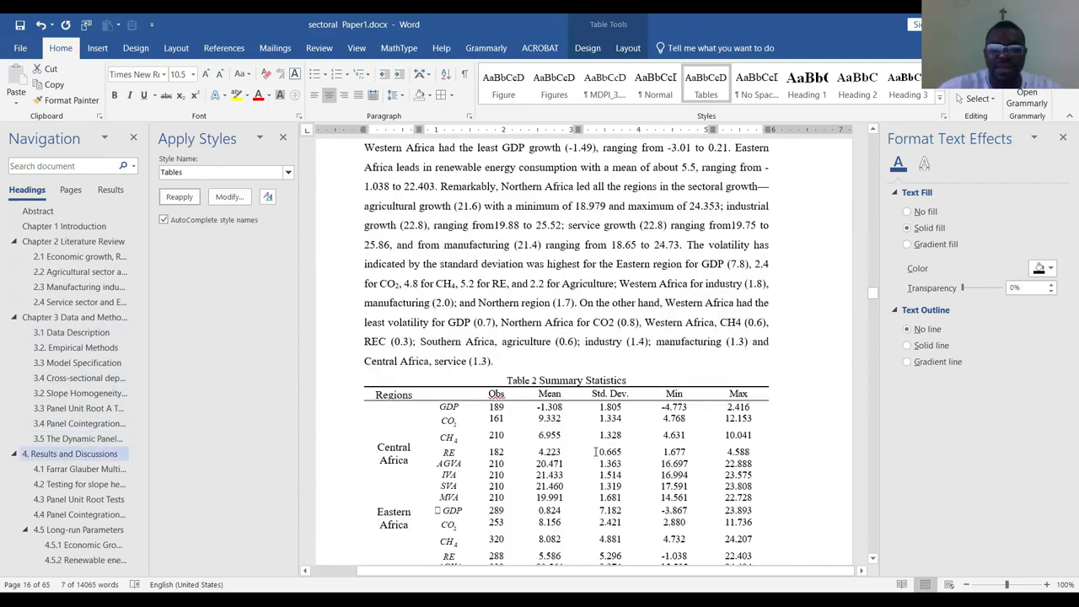
scroll(595, 453, "up", 8)
scroll(501, 430, "down", 4)
scroll(501, 430, "down", 6)
scroll(506, 402, "up", 2)
scroll(506, 402, "up", 4)
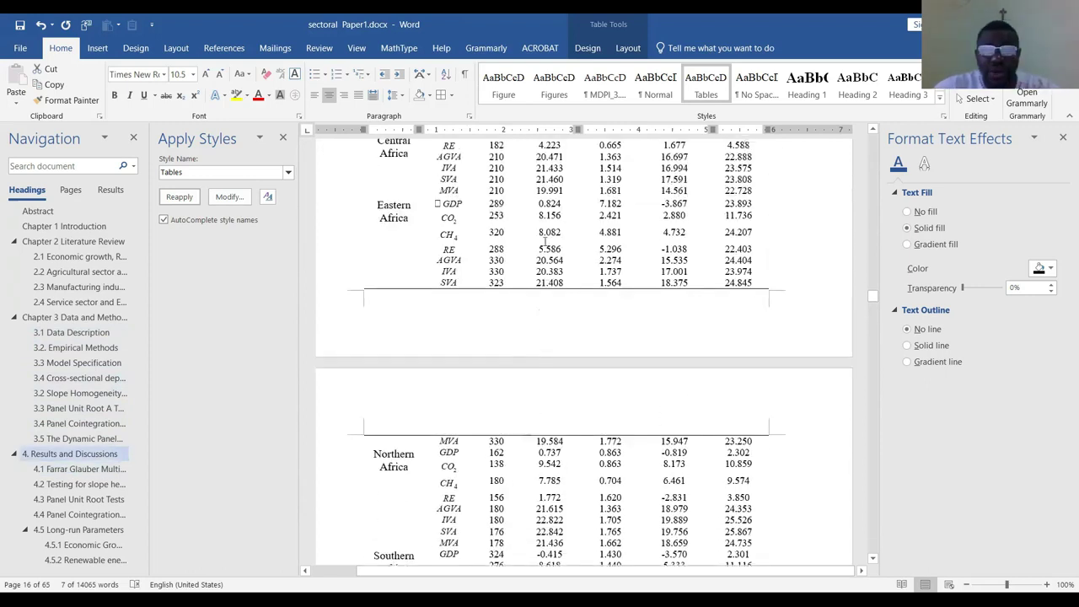
scroll(545, 243, "up", 4)
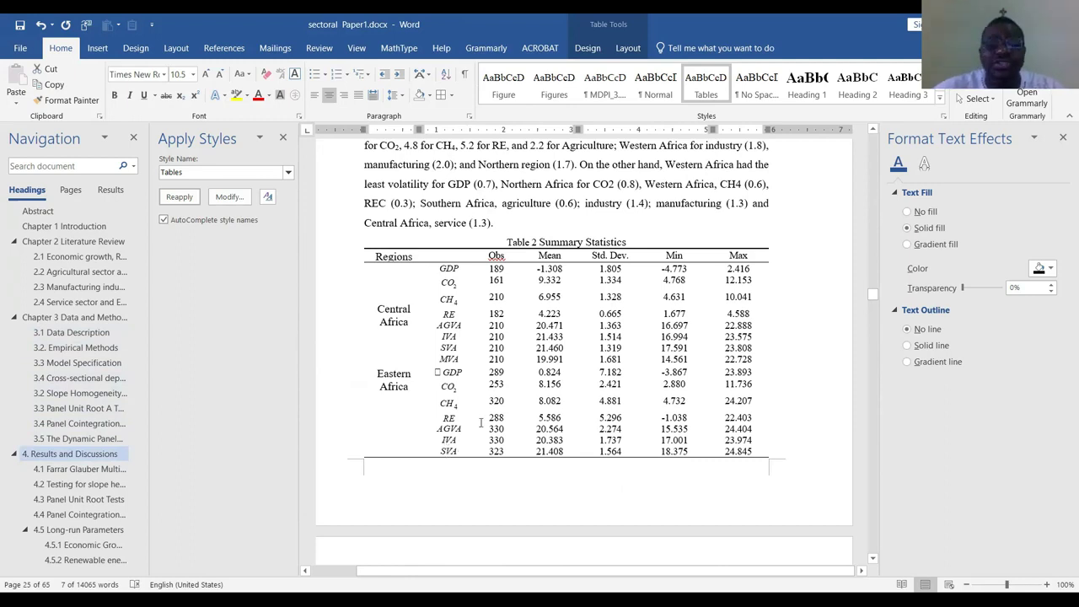
scroll(481, 422, "down", 3)
scroll(371, 199, "up", 2)
left_click_drag(338, 215, 631, 335)
scroll(631, 335, "up", 10)
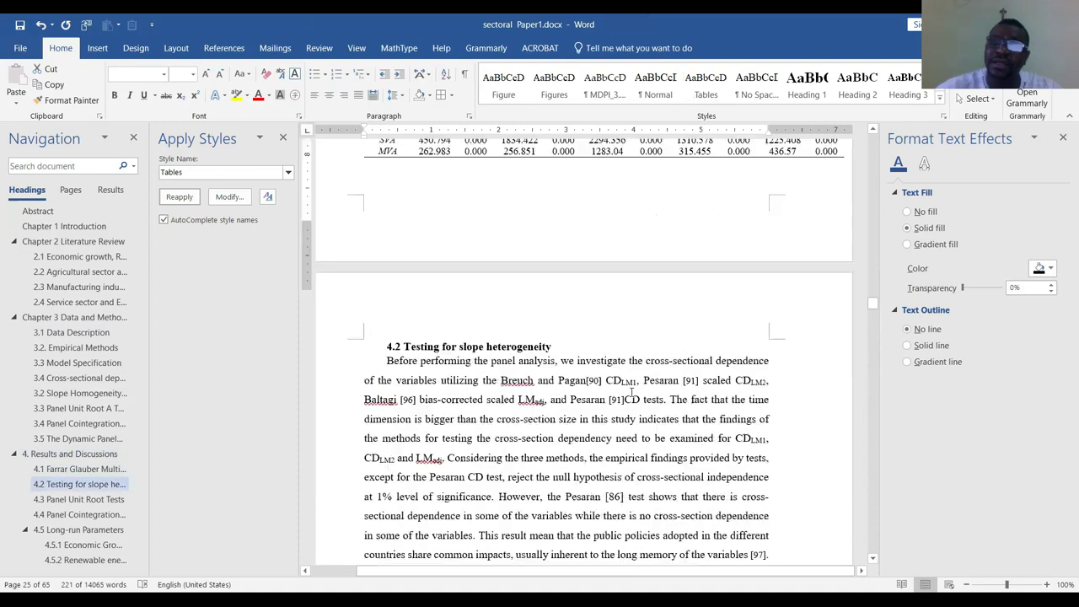
scroll(628, 367, "up", 4)
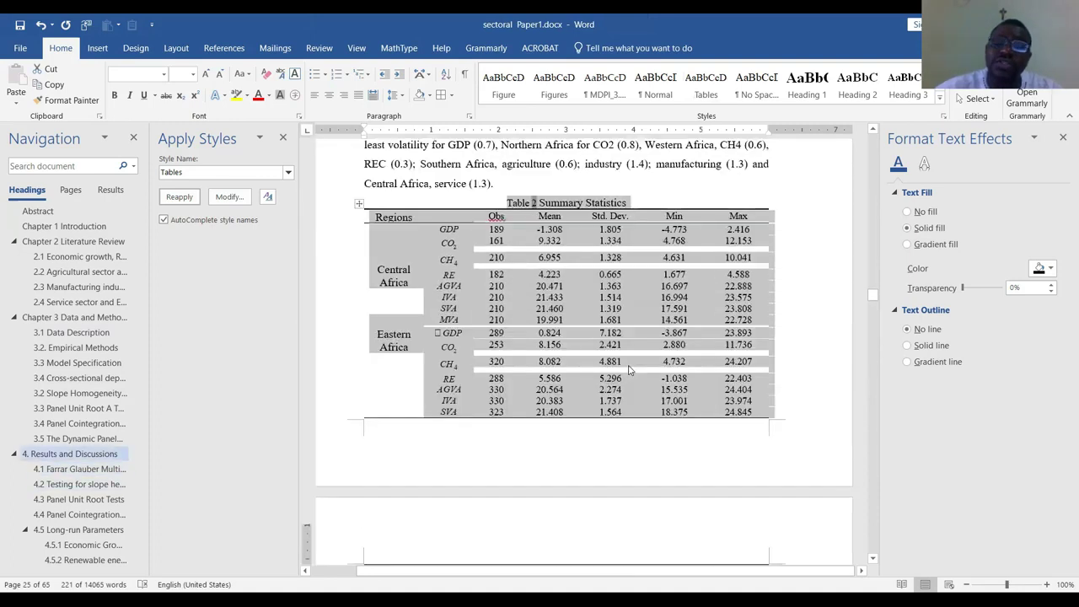
left_click(707, 464)
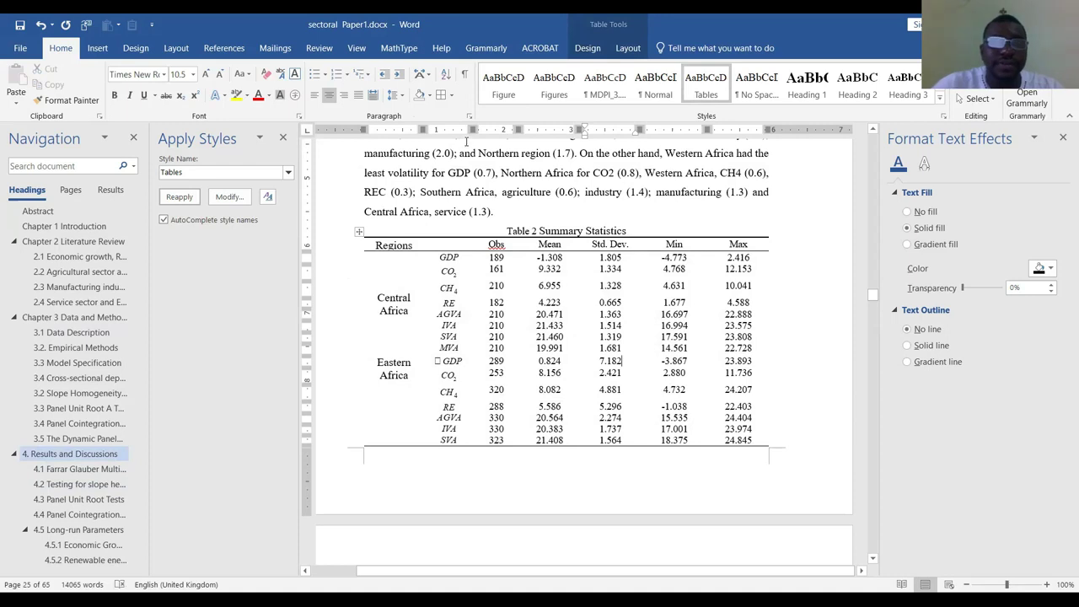
left_click(98, 48)
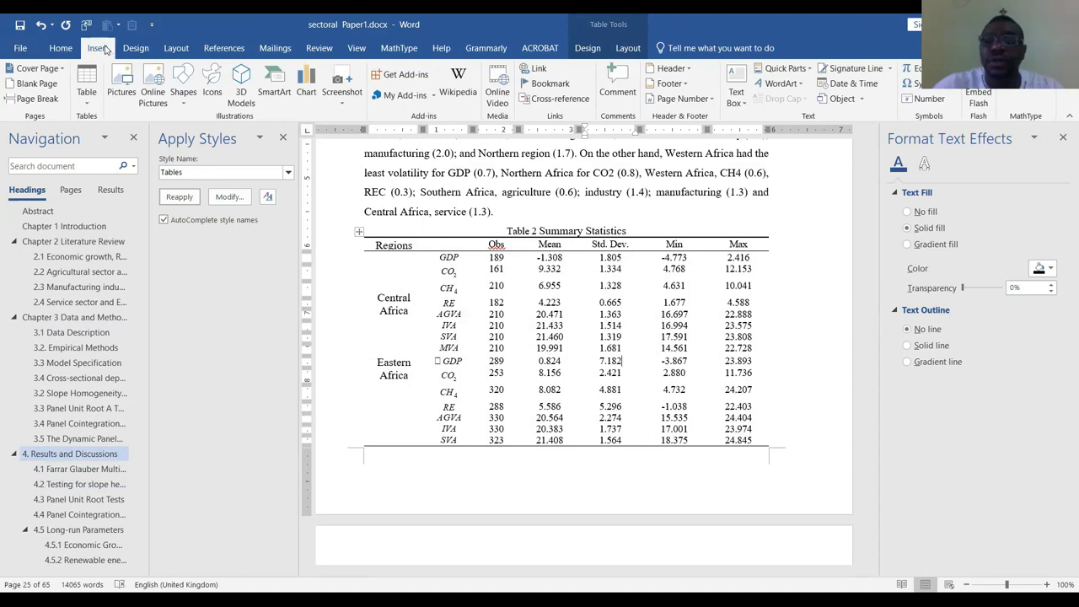
left_click(56, 48)
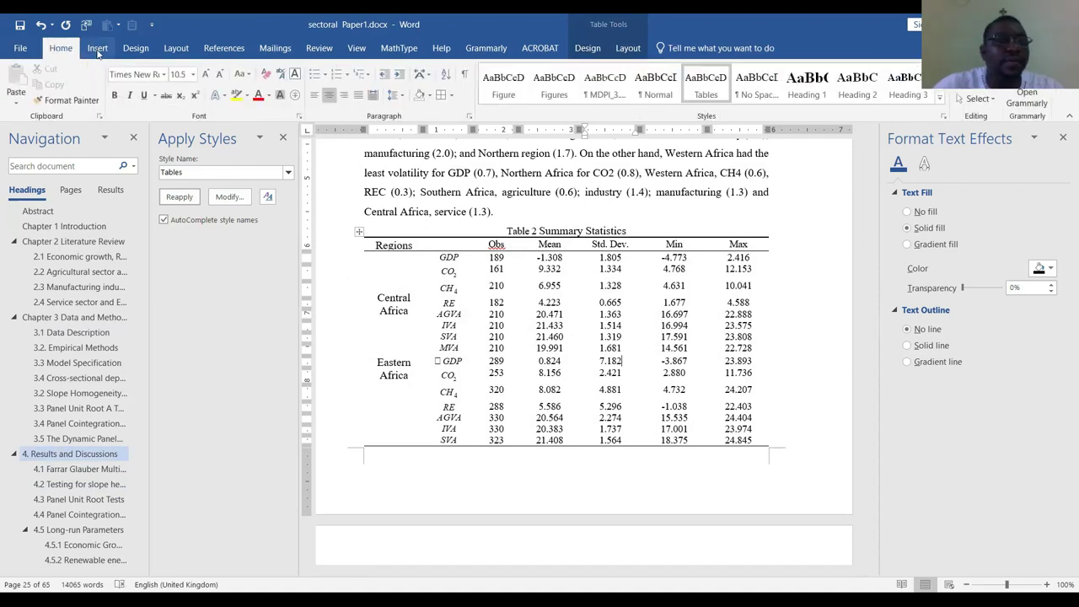
scroll(97, 49, "down", 2)
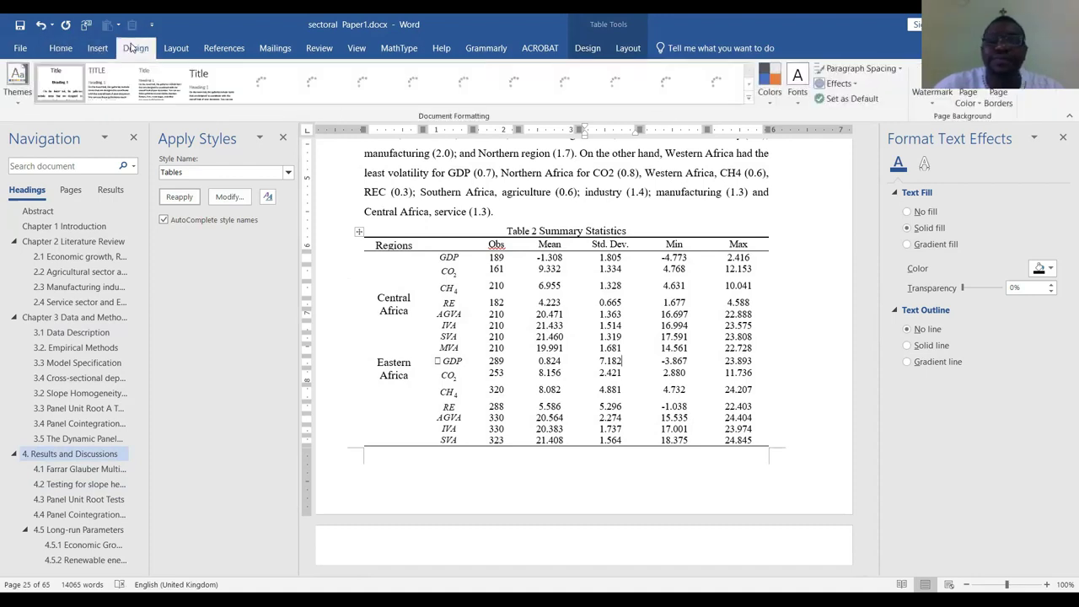
left_click(97, 51)
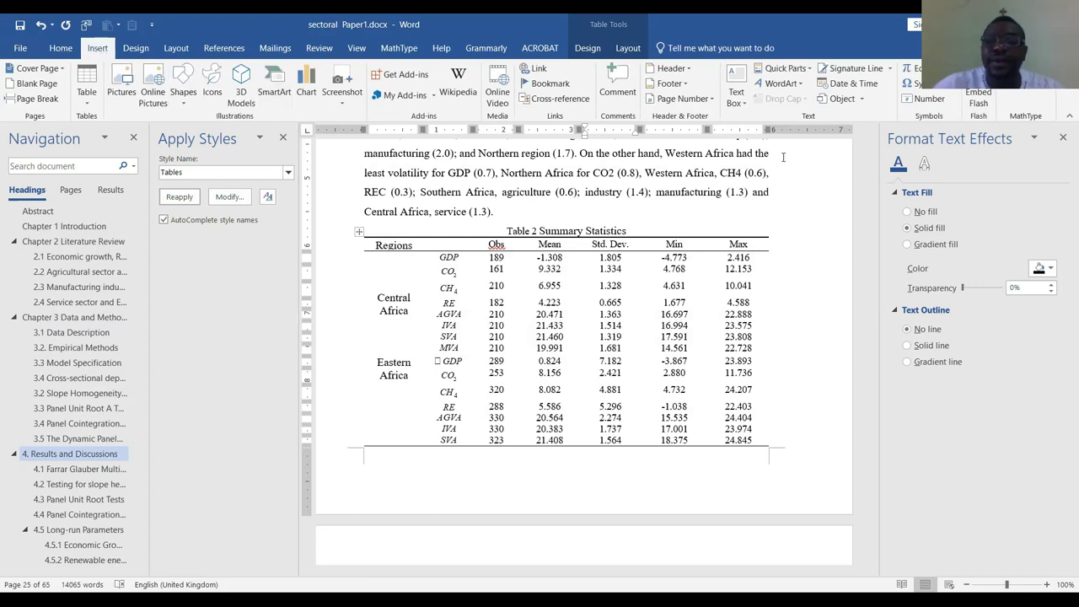
Split the Summary Statistics table at Eastern Africa's SVA row, just before the page break
left_click(623, 49)
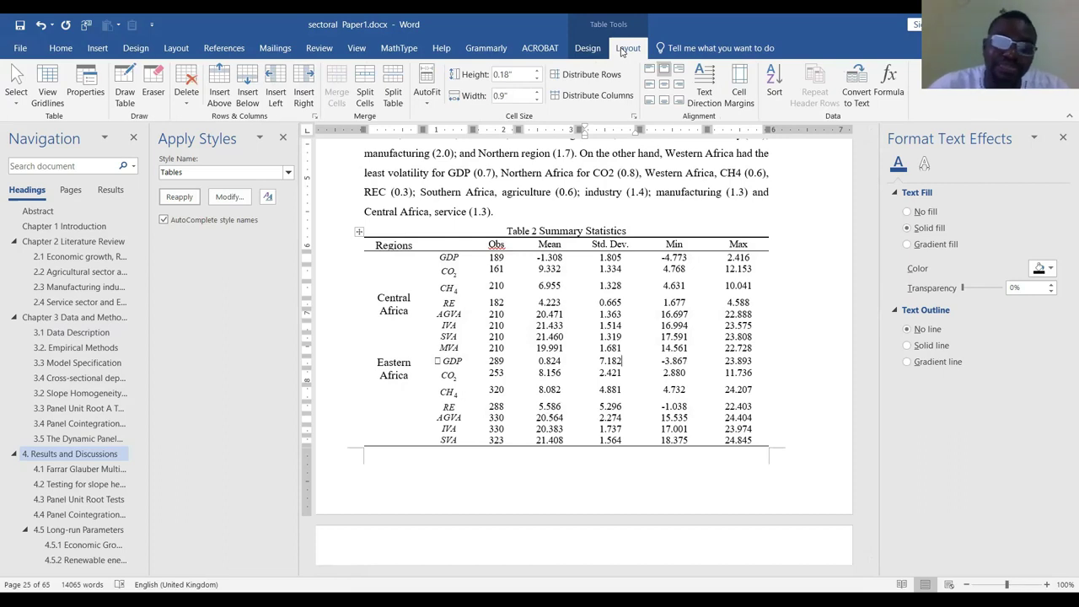
scroll(483, 341, "down", 2)
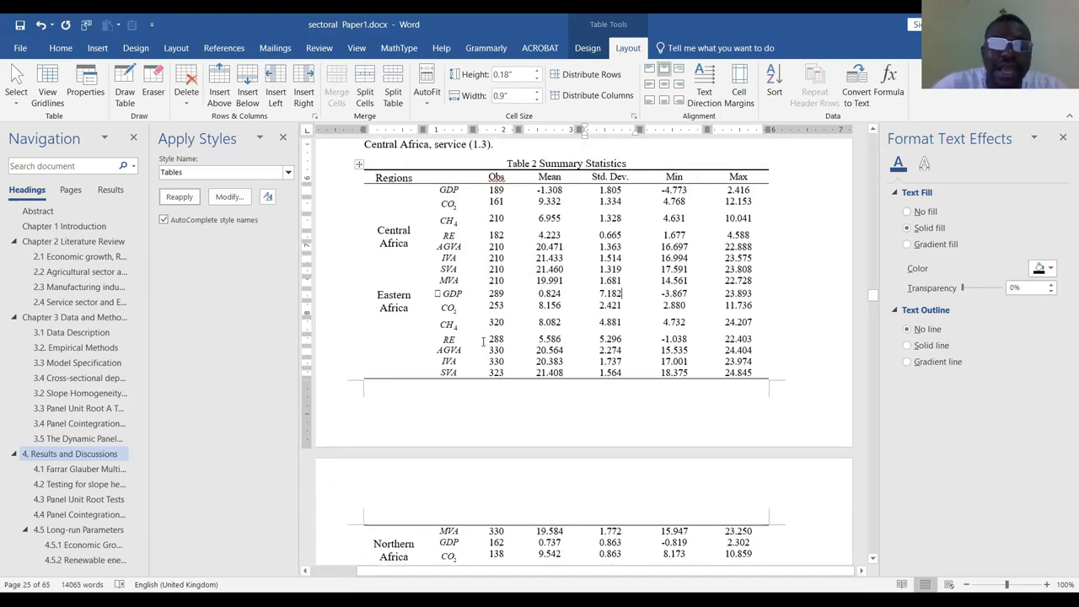
left_click(442, 373)
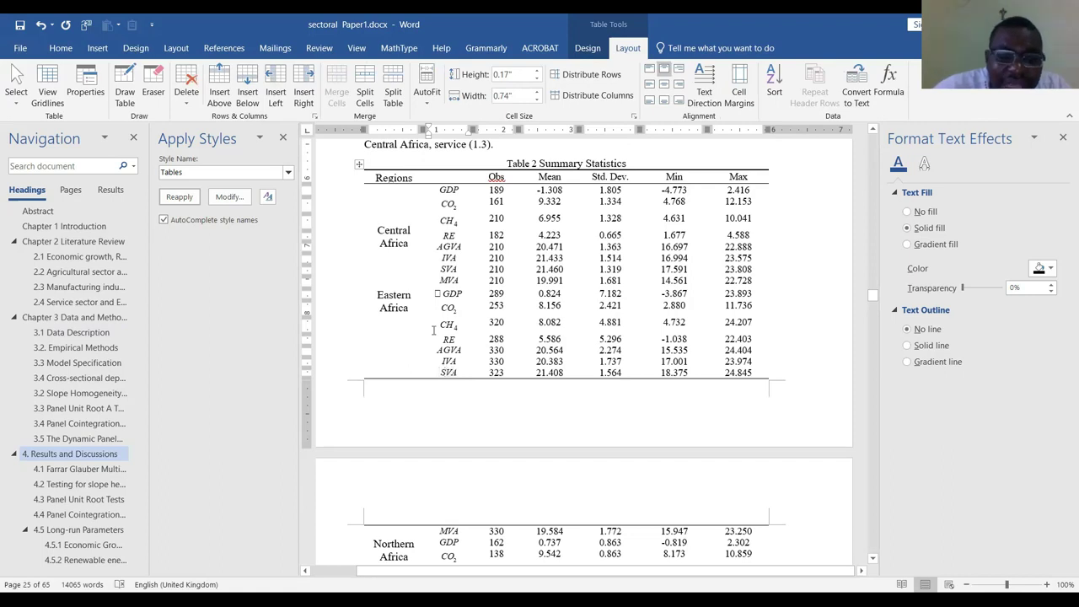
scroll(388, 324, "down", 4)
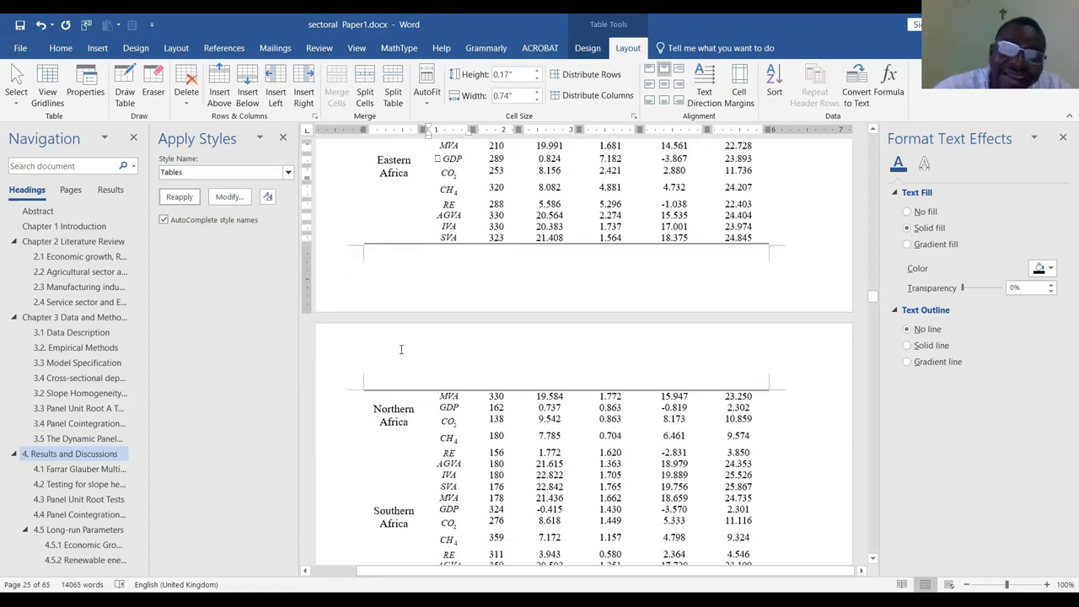
scroll(411, 327, "up", 10)
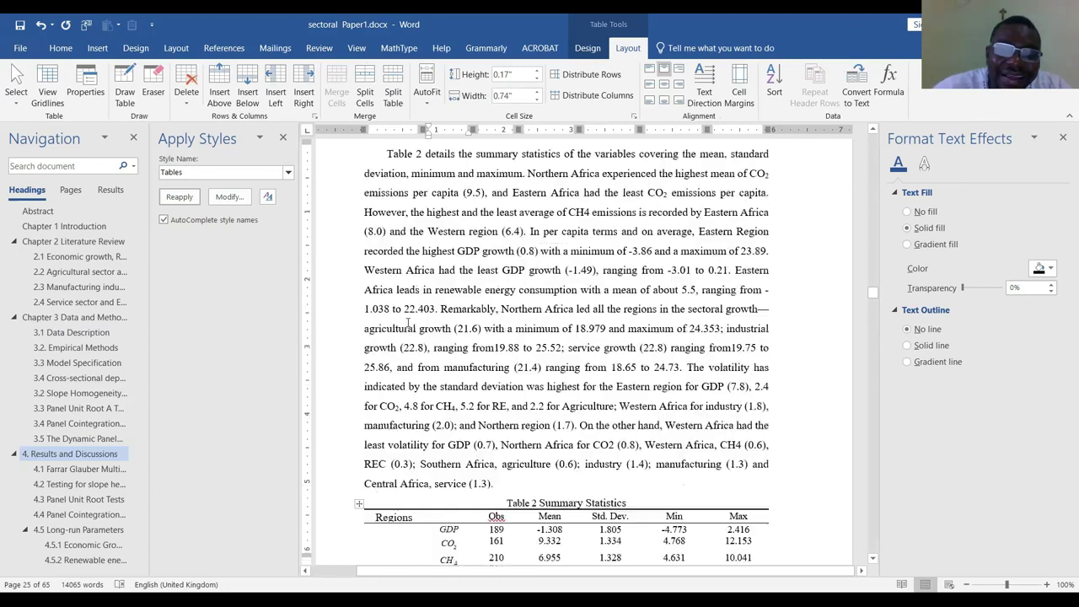
scroll(423, 297, "down", 10)
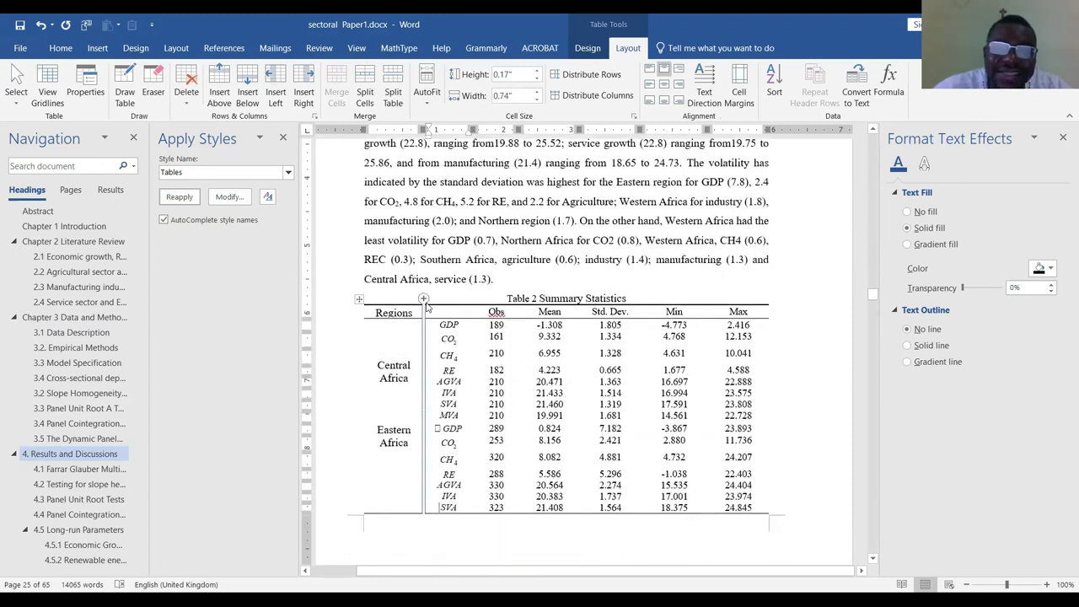
scroll(506, 358, "down", 3)
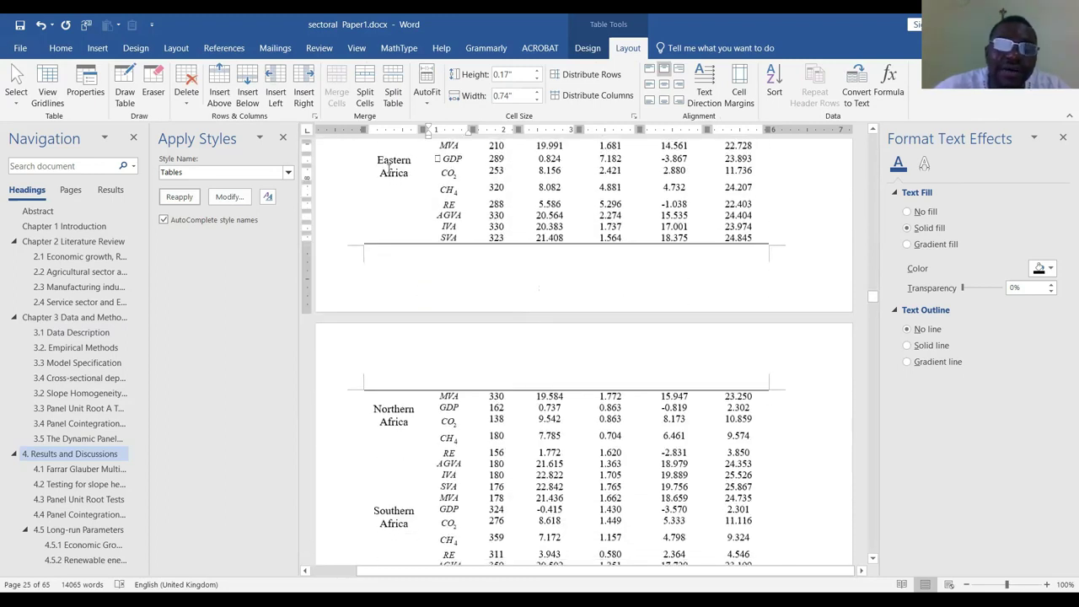
left_click(439, 239)
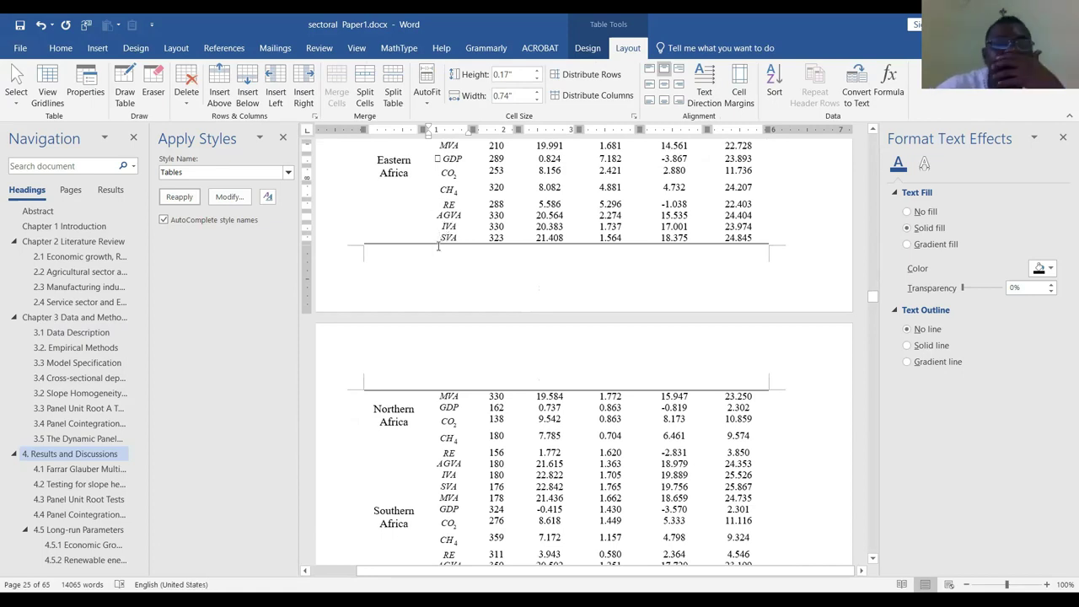
left_click(394, 84)
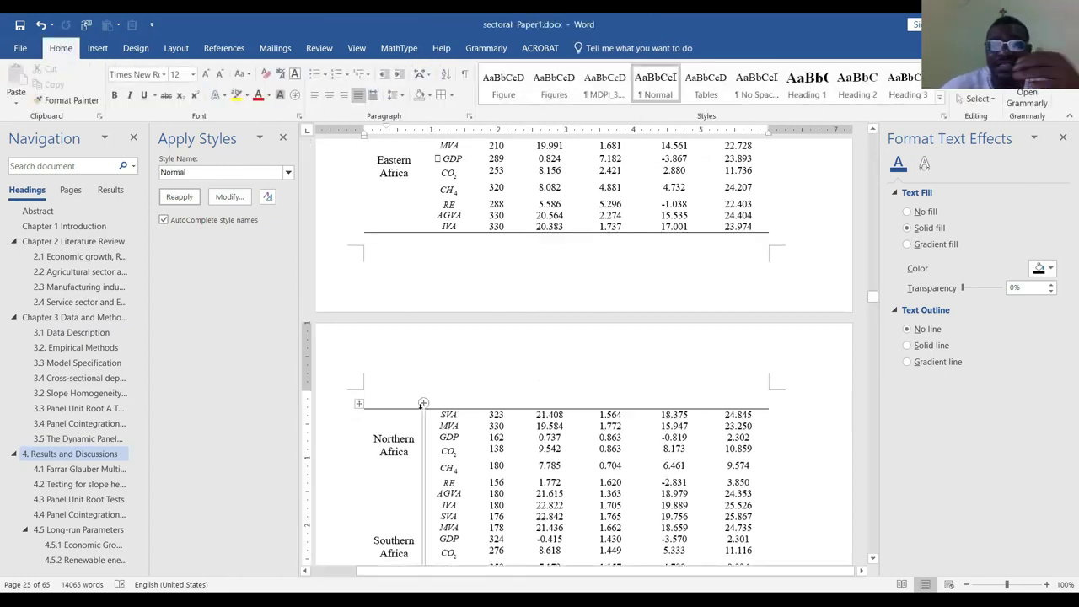
mouse_move(422, 404)
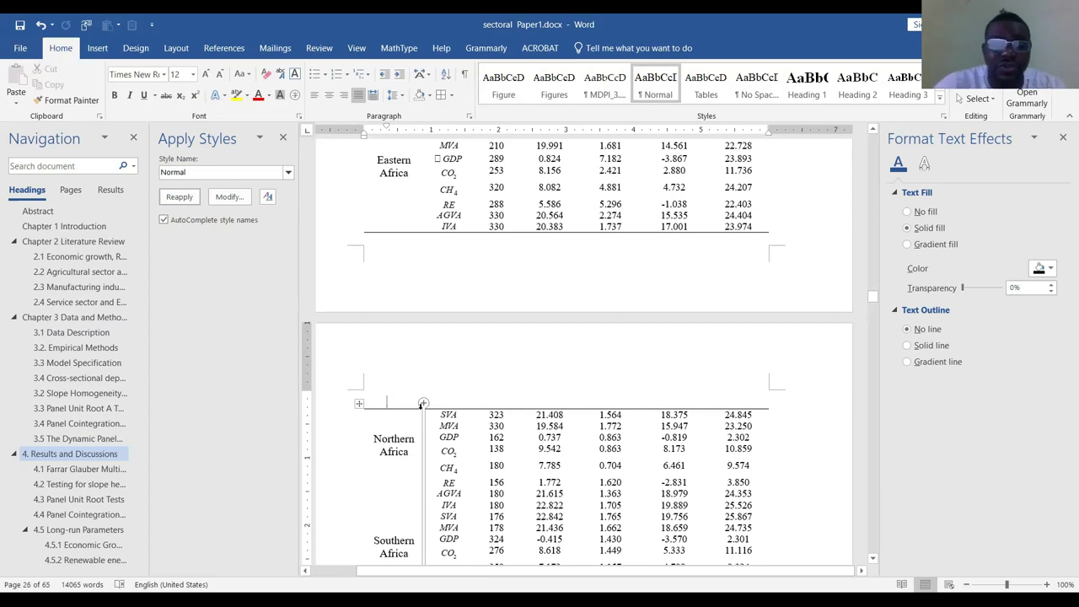
Delete the manually typed "Table 2" label from the Summary Statistics caption
scroll(422, 403, "up", 5)
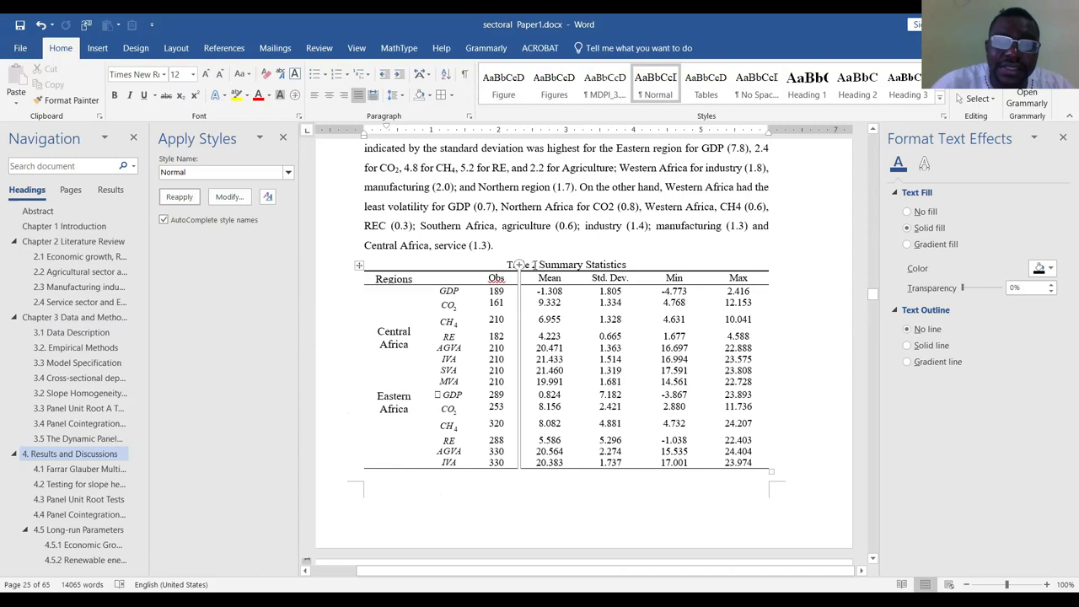
left_click(534, 265)
key("BackSpace")
key("BackSpace")
key("BackSpace")
key("BackSpace")
key("BackSpace")
key("BackSpace")
key("BackSpace")
key("BackSpace")
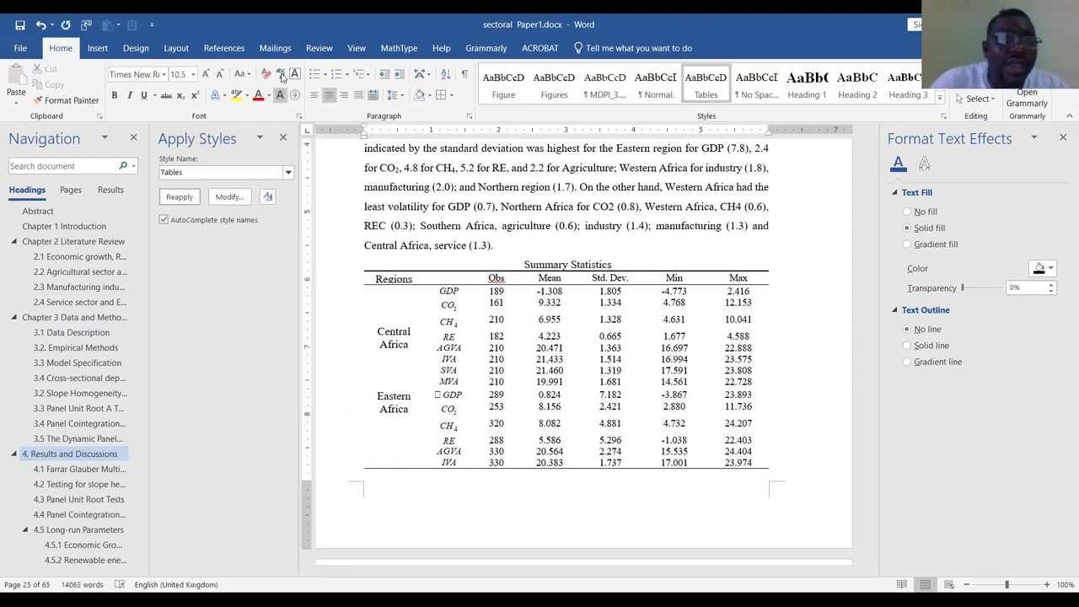
Insert an automatically numbered caption with the new label "Table 4." in front of "Summary Statistics"
left_click(223, 48)
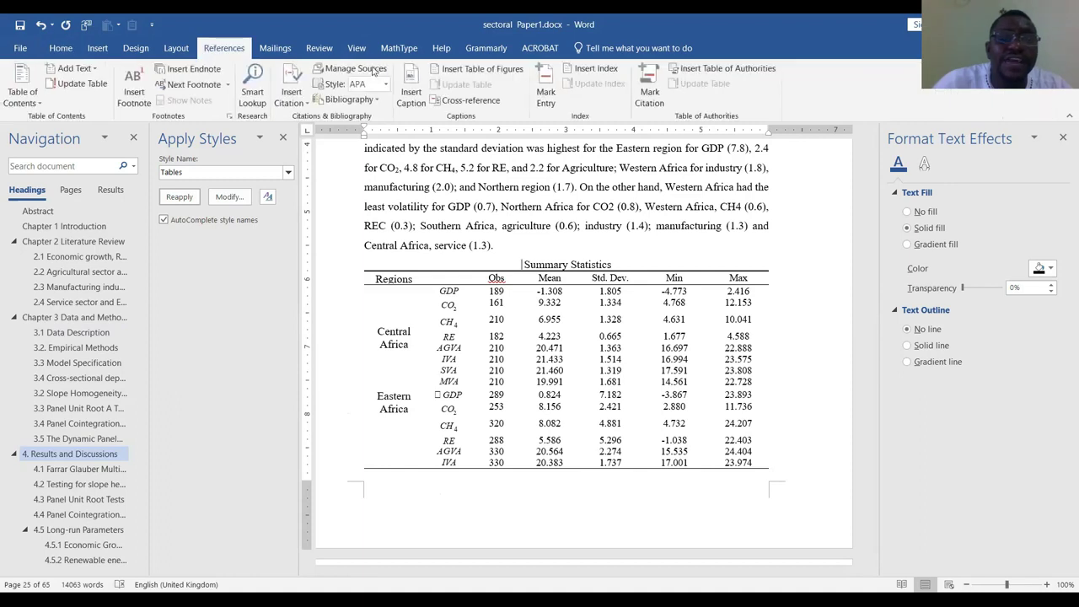
left_click(303, 103)
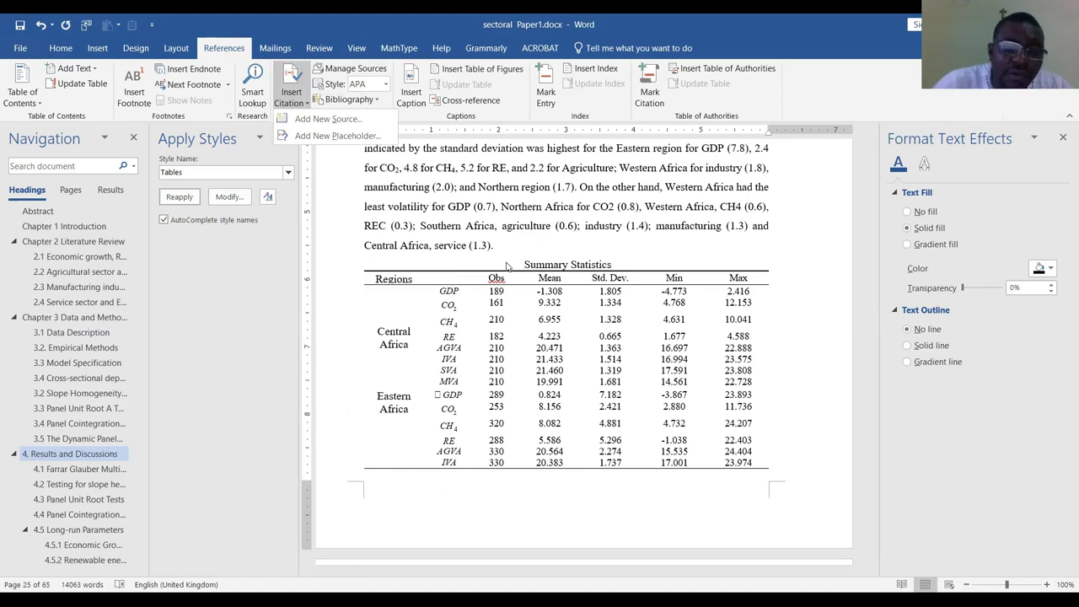
key("Escape")
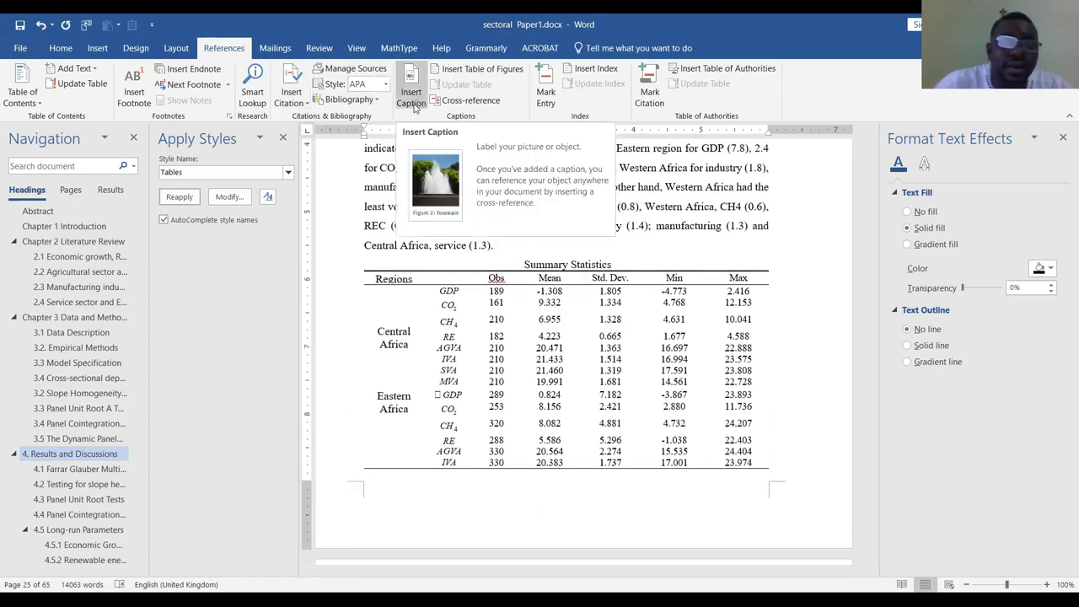
left_click(414, 96)
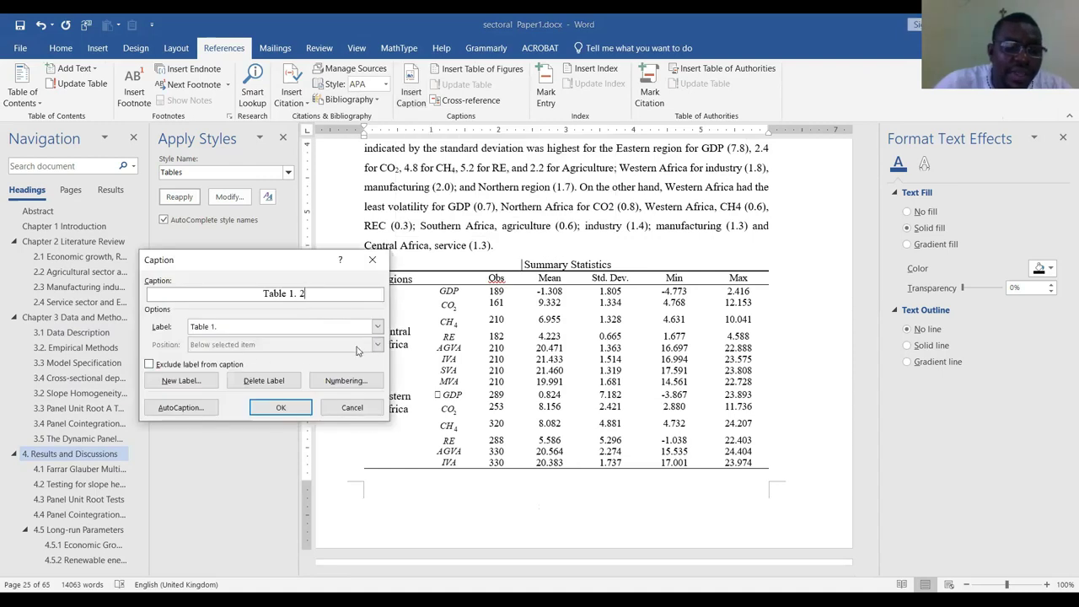
left_click(179, 381)
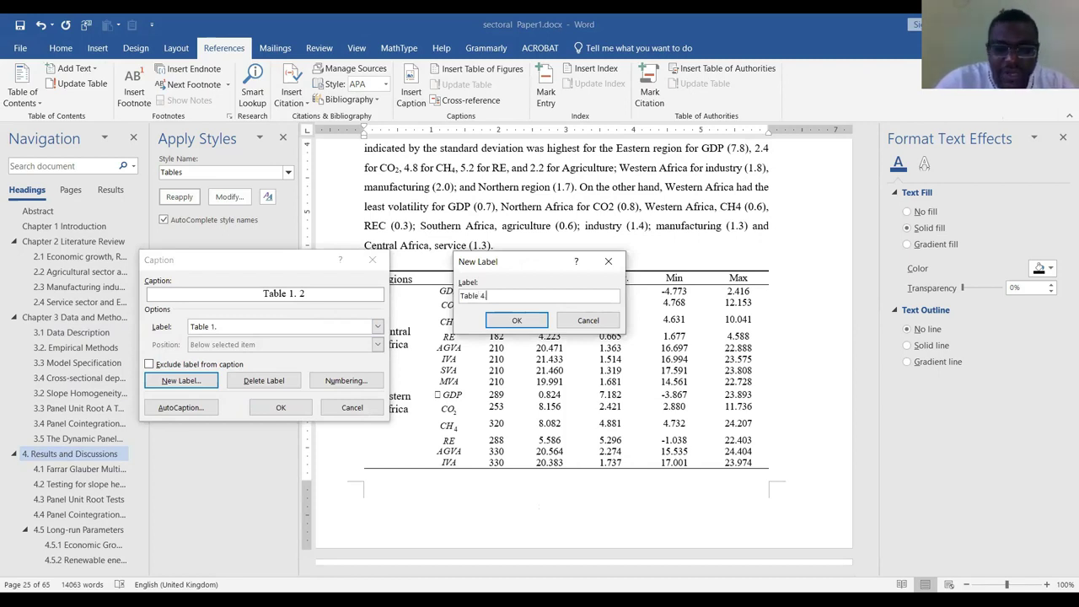
key("Tab")
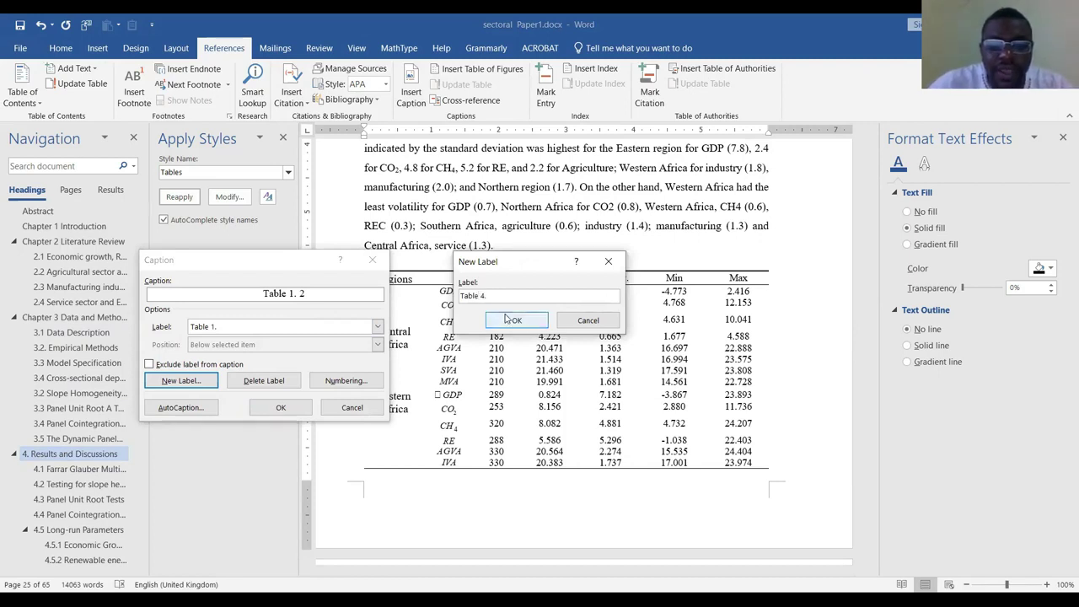
key("Return")
left_click(275, 408)
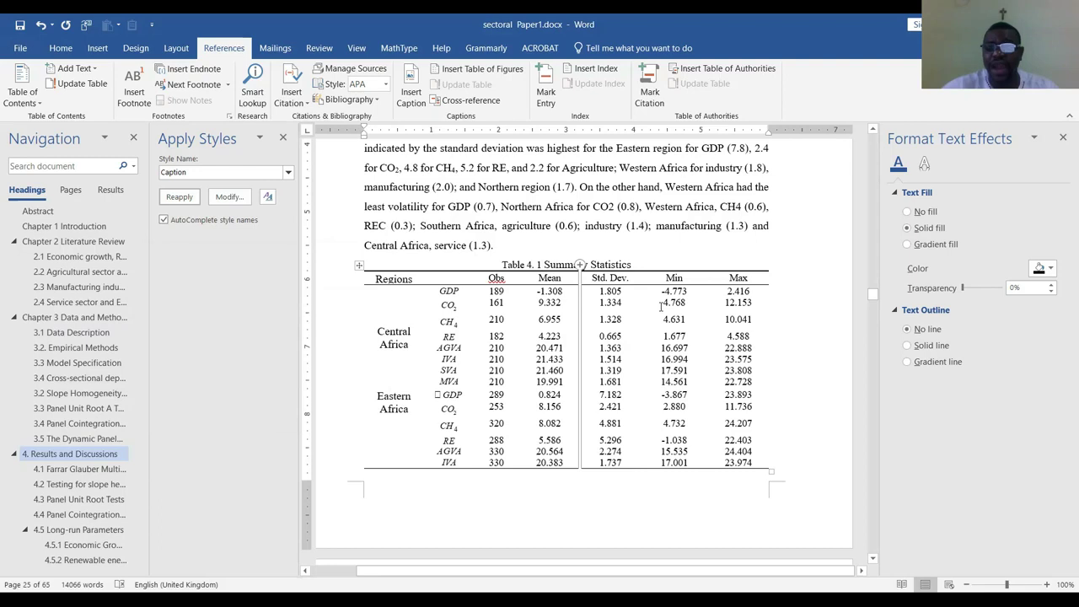
Copy the "Table 4. 1" label onto the blank line above the second part of the split table and add "Continued"
scroll(580, 336, "down", 2)
scroll(544, 292, "down", 3)
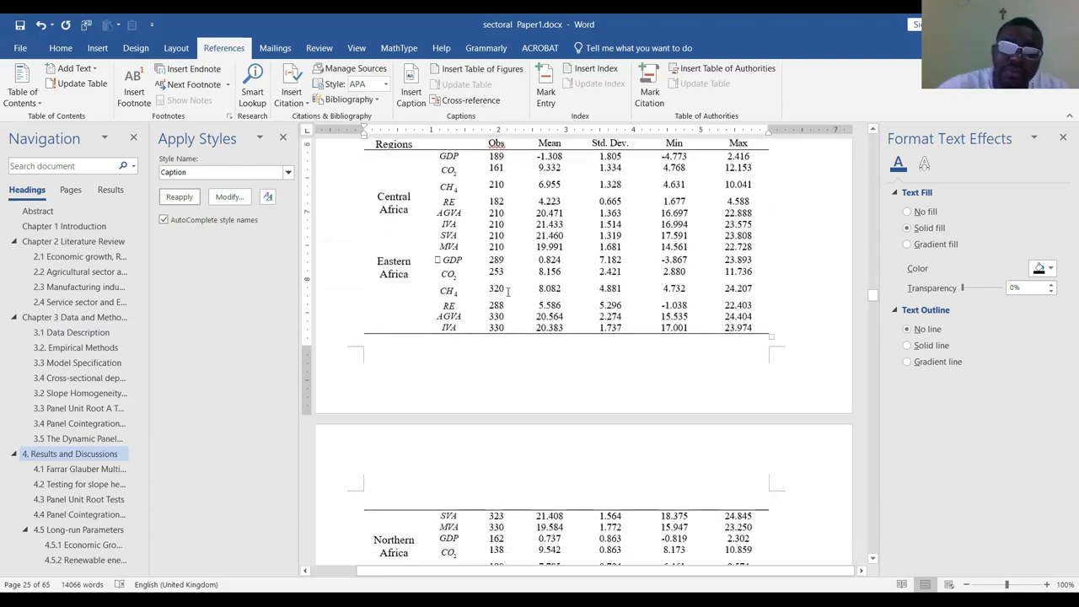
scroll(497, 295, "up", 2)
scroll(534, 207, "up", 2)
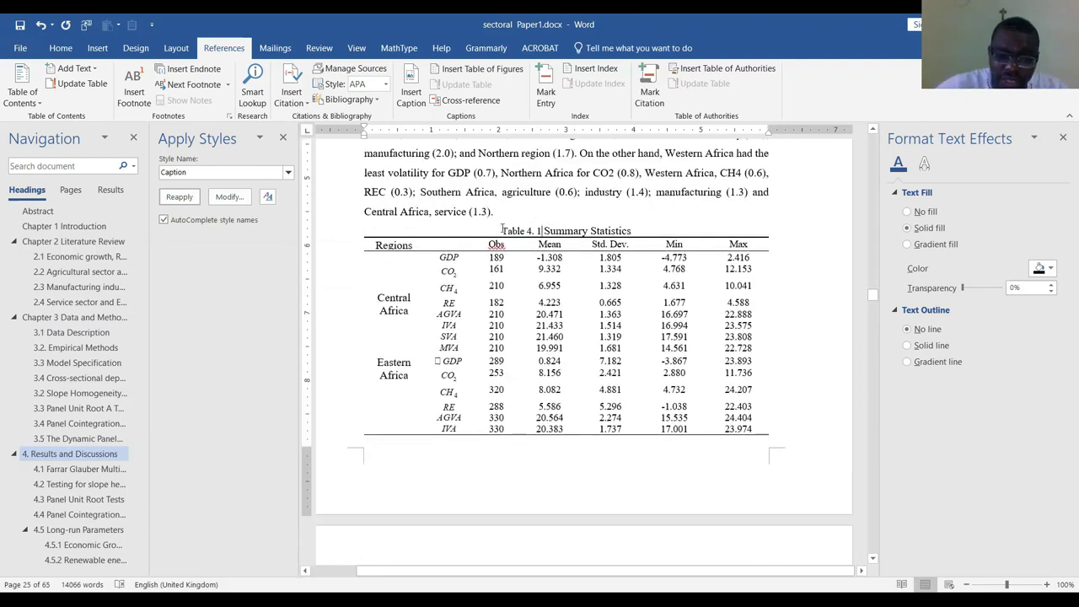
left_click_drag(526, 230, 542, 232)
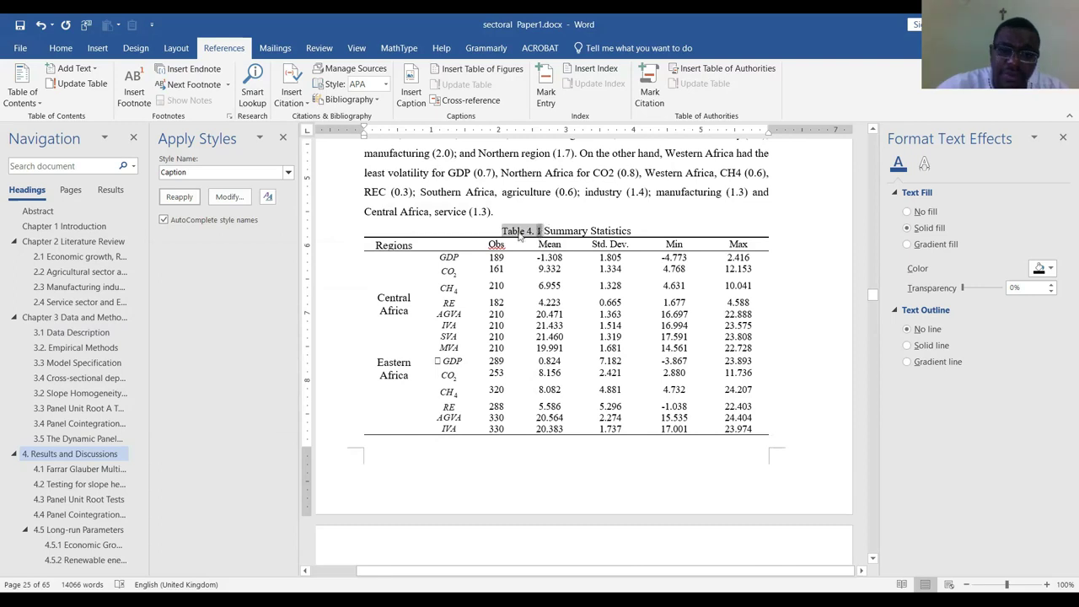
right_click(518, 236)
left_click(552, 261)
scroll(431, 332, "down", 8)
left_click(433, 334)
key("BackSpace")
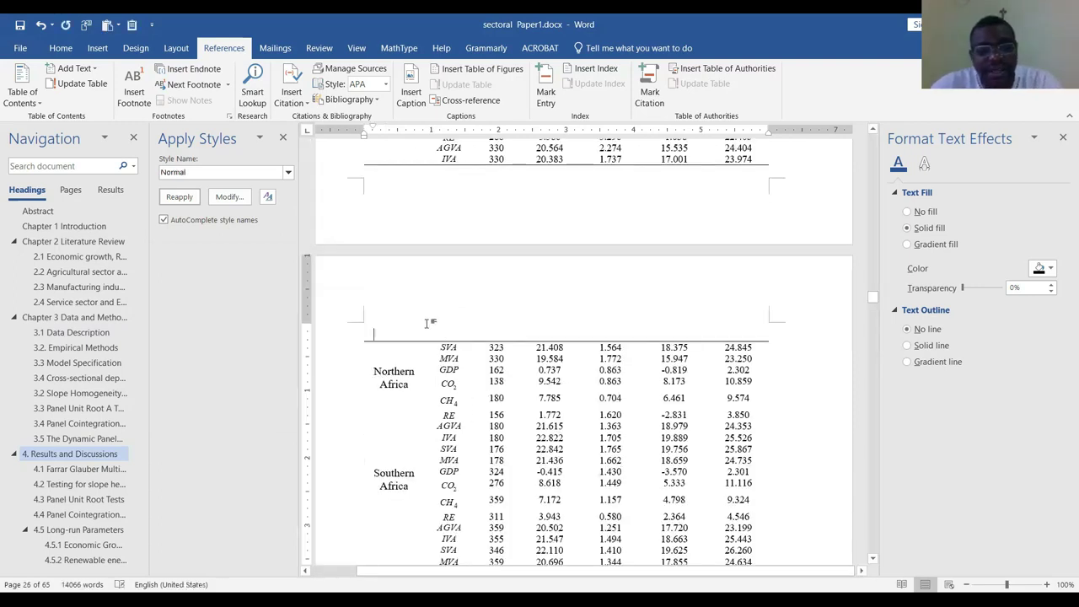
right_click(427, 324)
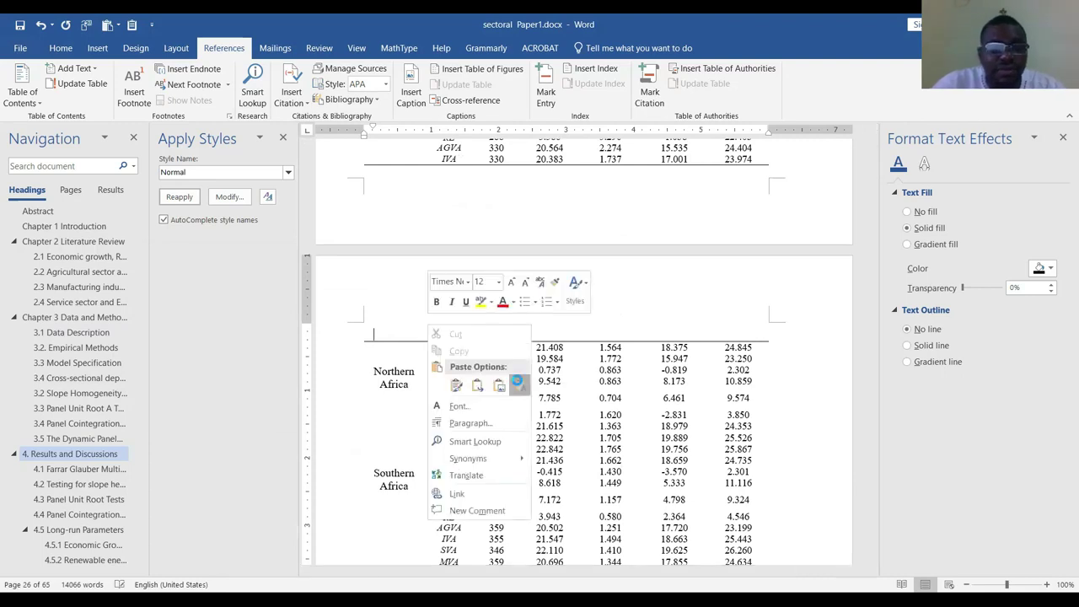
left_click(474, 381)
type("C")
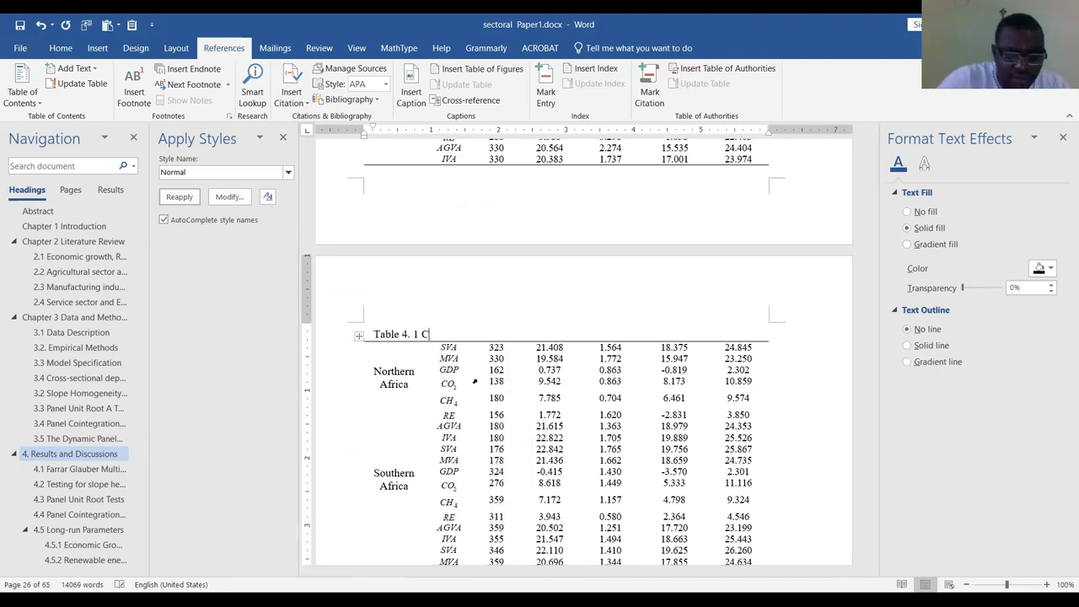
type("ontinued")
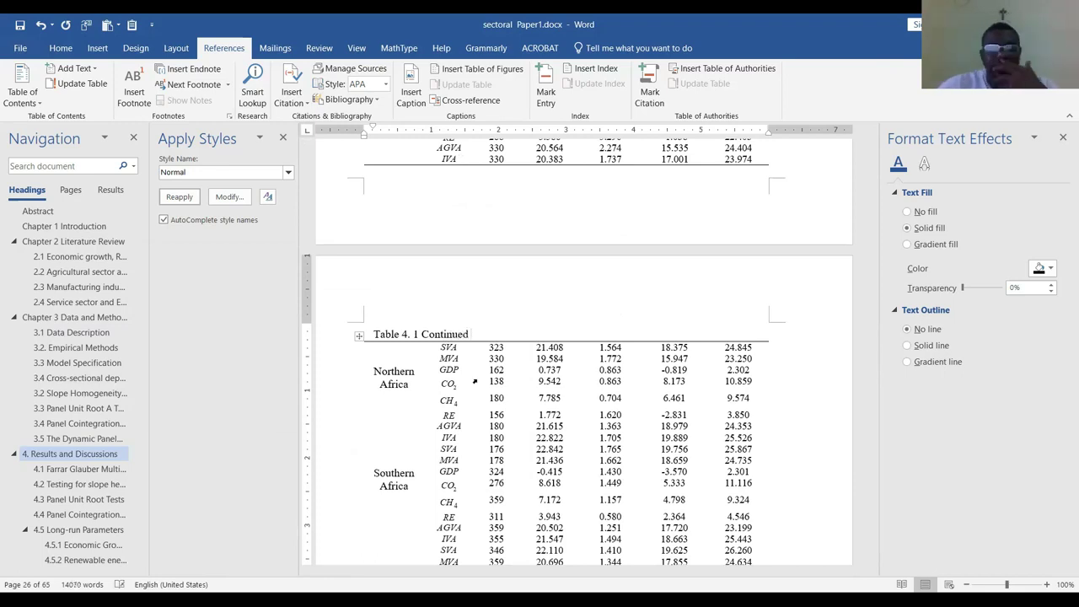
Review both parts of the split Summary Statistics table and their captions across the page break
scroll(427, 435, "up", 6)
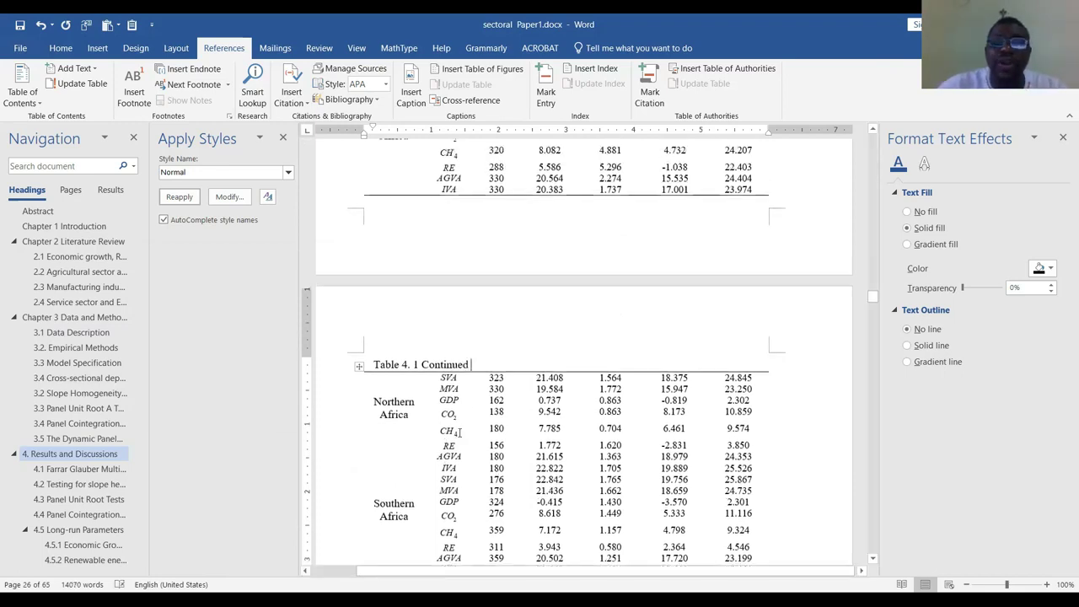
scroll(499, 401, "down", 3)
scroll(500, 400, "down", 3)
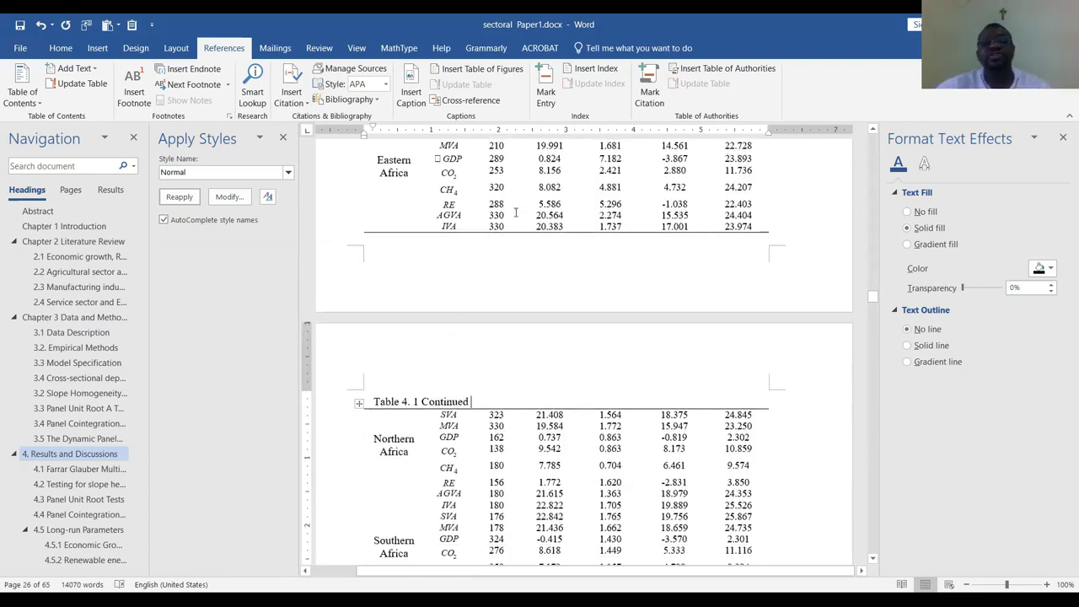
scroll(472, 385, "up", 3)
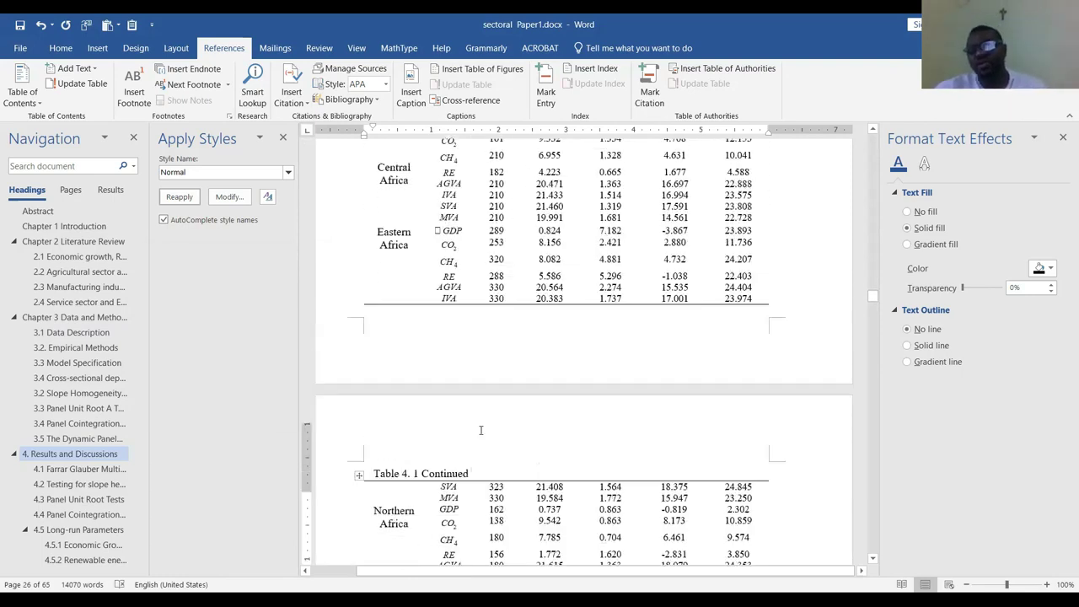
scroll(510, 182, "up", 3)
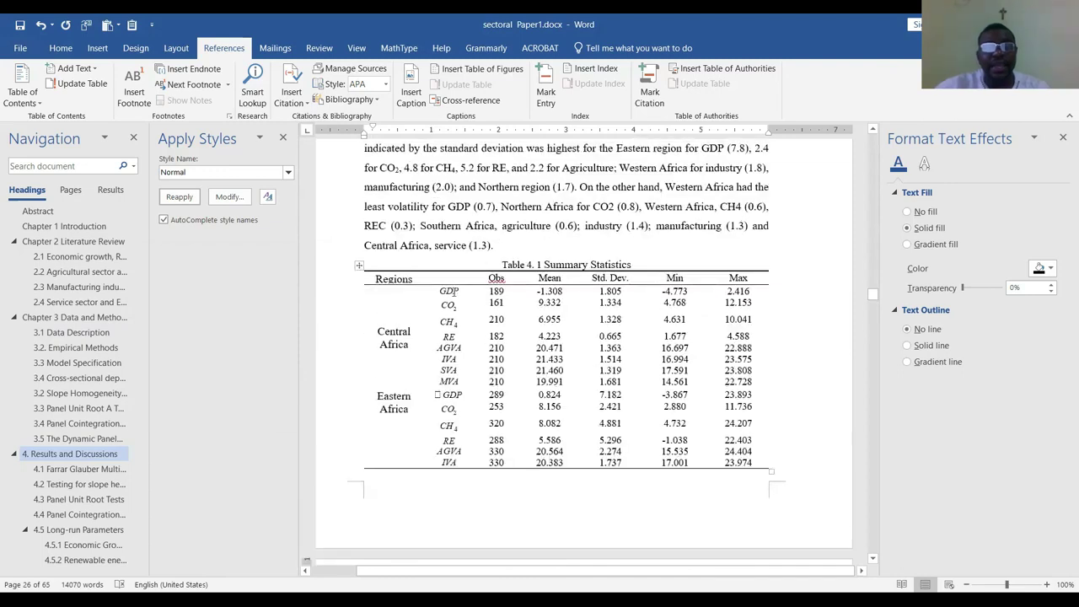
scroll(522, 278, "down", 3)
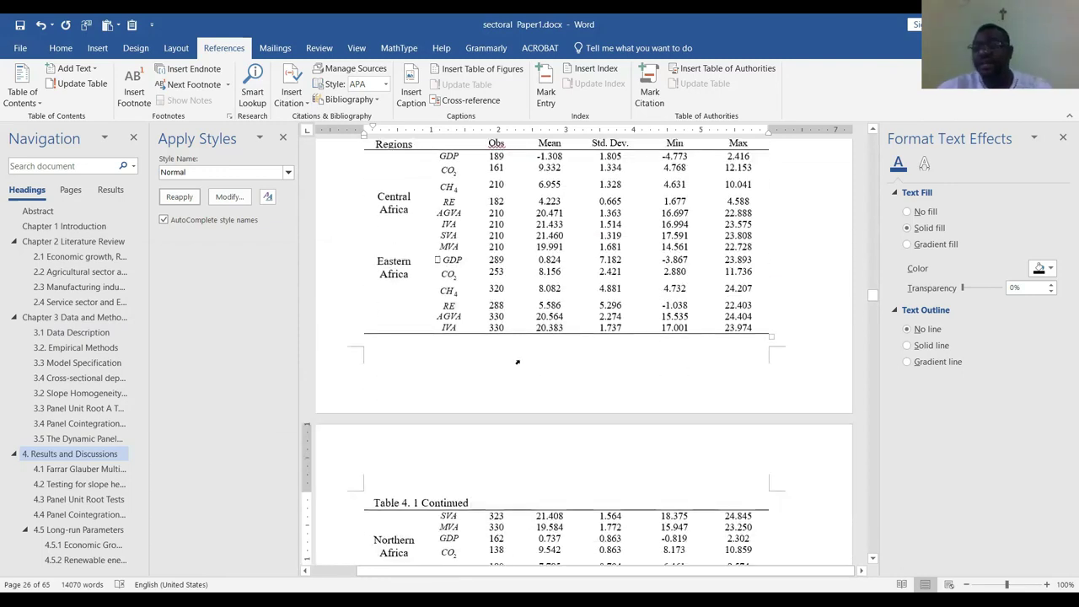
scroll(513, 403, "up", 1)
scroll(512, 402, "down", 4)
scroll(455, 405, "up", 4)
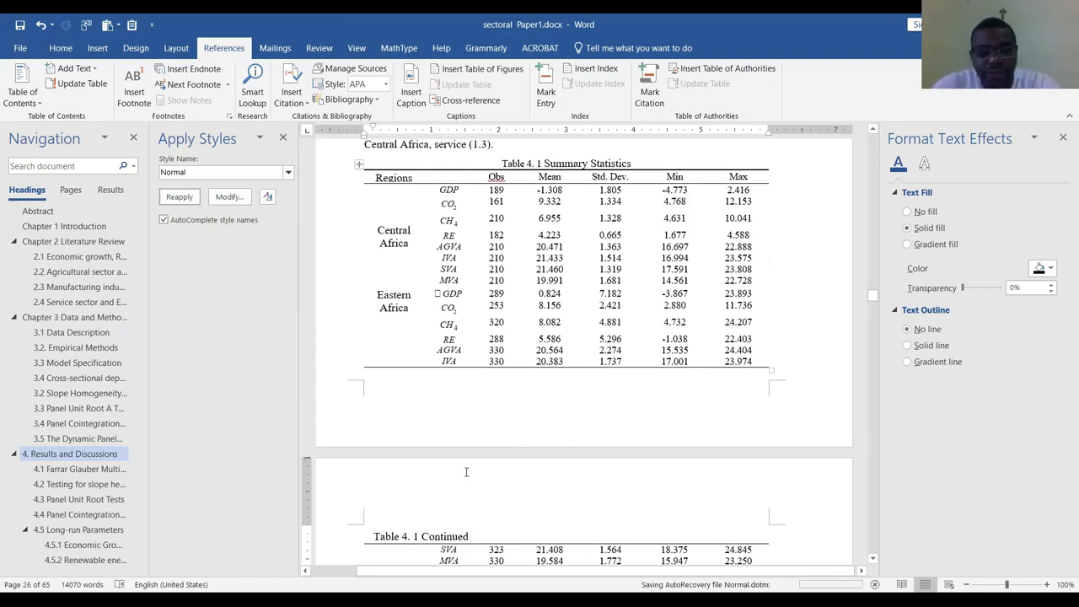
Delete the "Table 4. 1 Continued" text above the second part of the split table
key("BackSpace")
key("BackSpace")
key("BackSpace")
key("BackSpace")
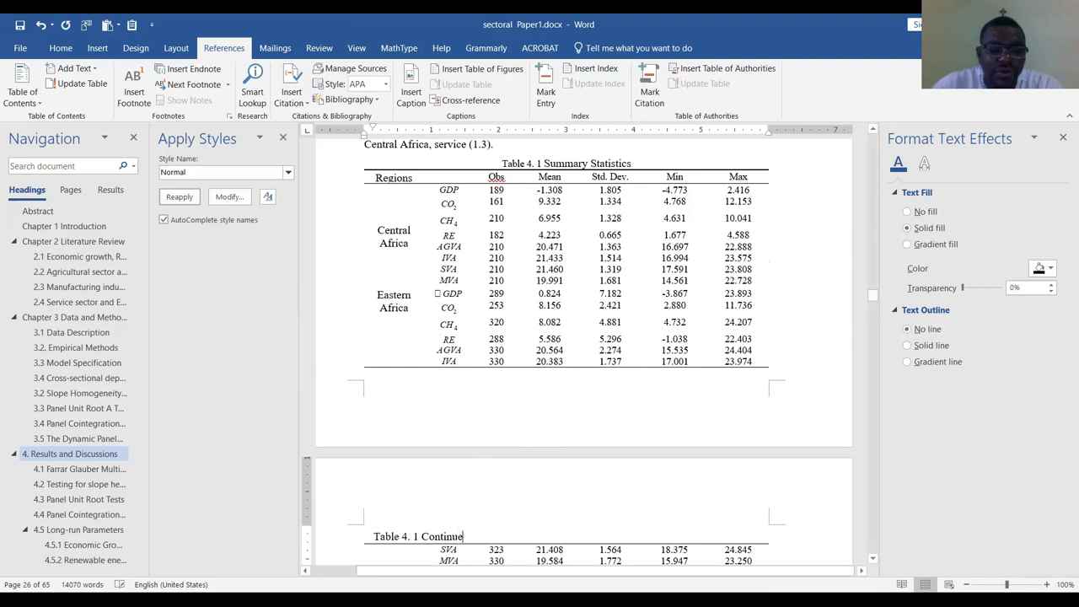
key("BackSpace")
key("BackSpace")
key("BackSpace")
key("BackSpace")
key("BackSpace")
key("BackSpace")
key("BackSpace")
key("BackSpace")
key("BackSpace")
key("BackSpace")
key("BackSpace")
key("BackSpace")
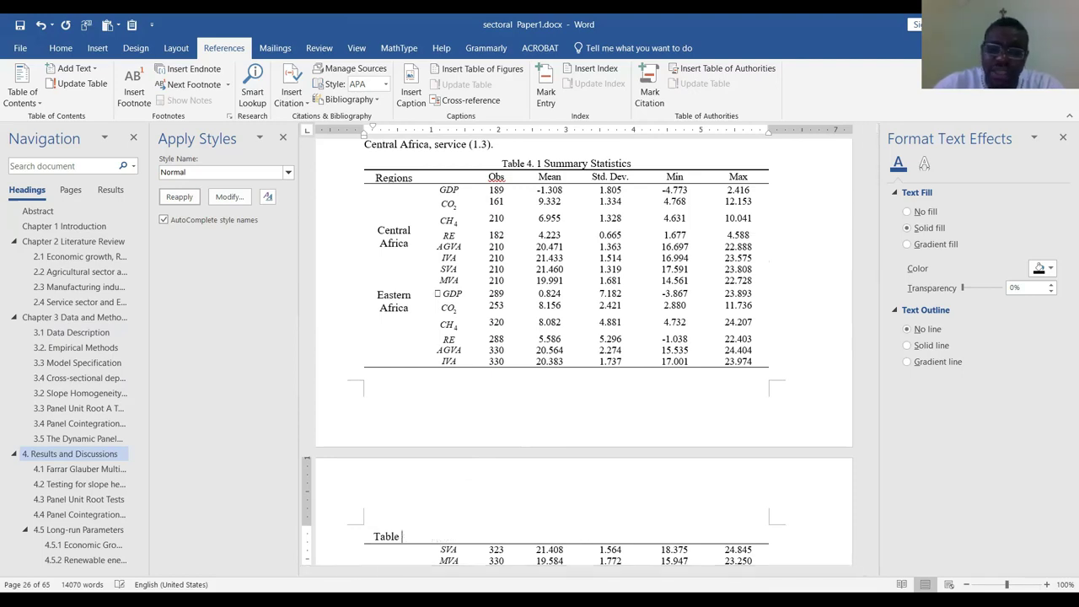
key("BackSpace")
key("BackSpace")
key("BackSpace")
key("BackSpace")
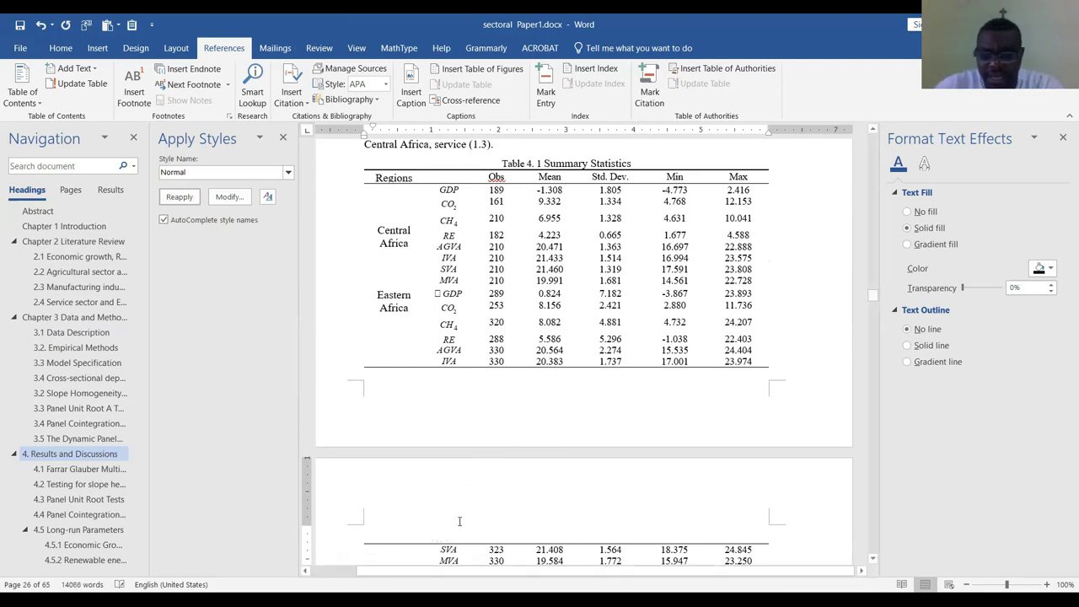
Remove the blank line between the two parts of the Summary Statistics table so they form one table again
key("BackSpace")
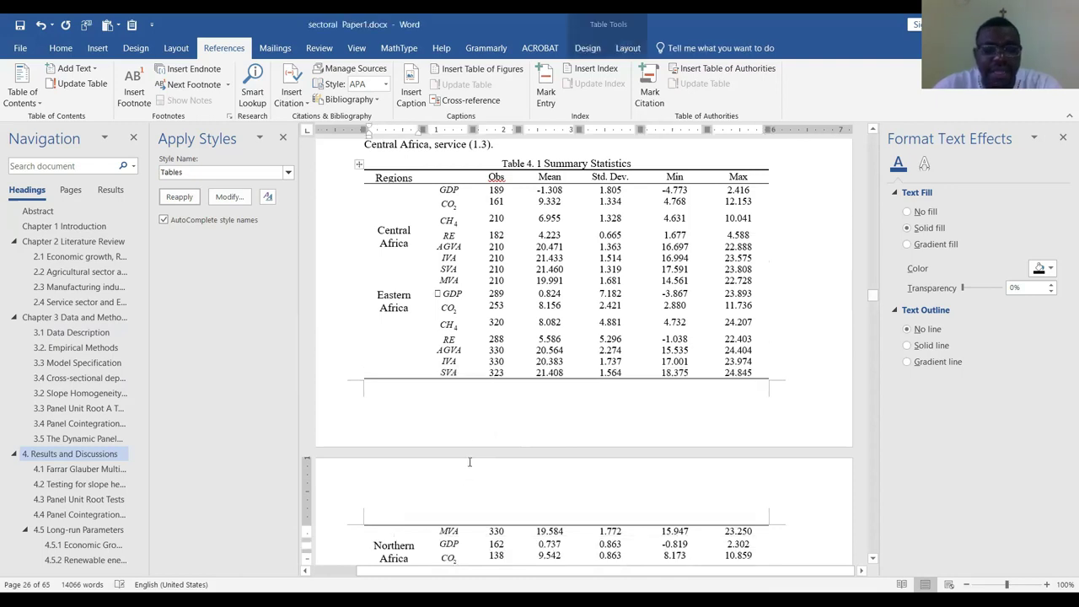
scroll(468, 430, "up", 1)
scroll(455, 380, "down", 2)
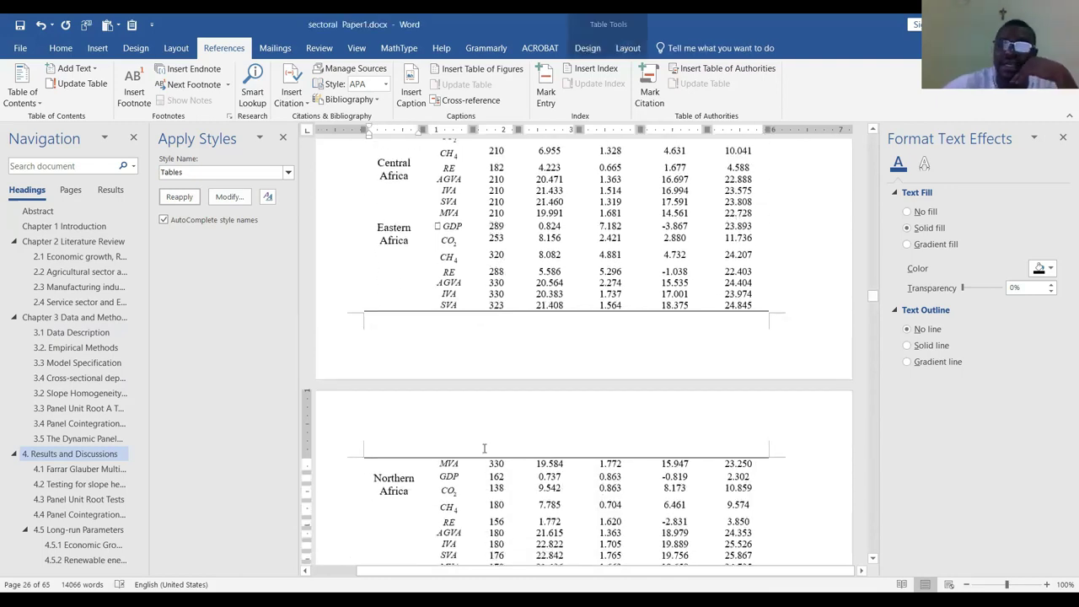
left_click(475, 323)
scroll(475, 322, "up", 2)
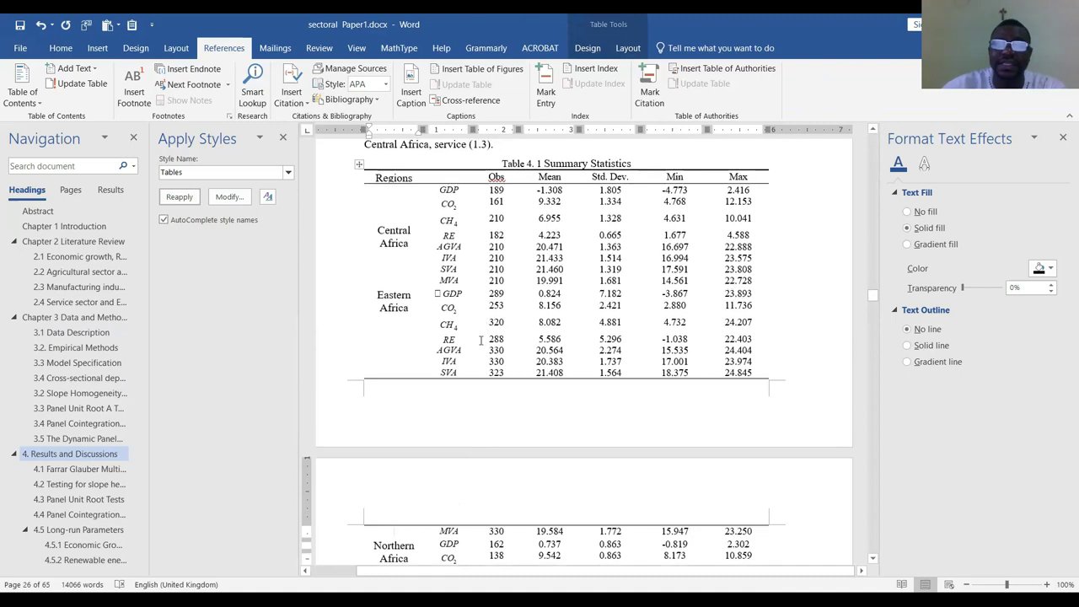
scroll(456, 484, "down", 1)
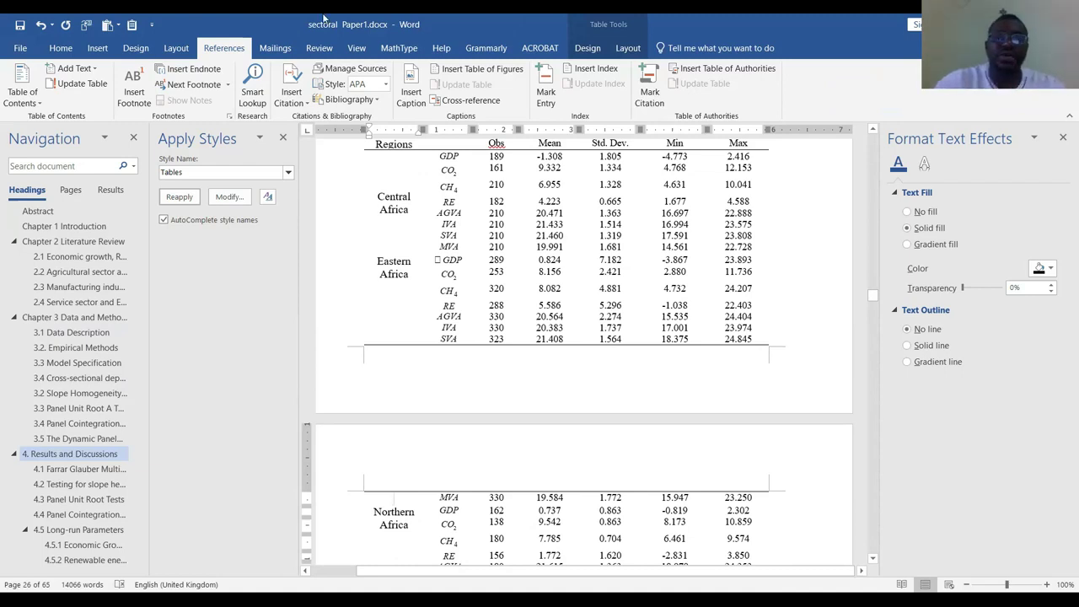
Split the Summary Statistics table at Eastern Africa's SVA row
left_click(626, 49)
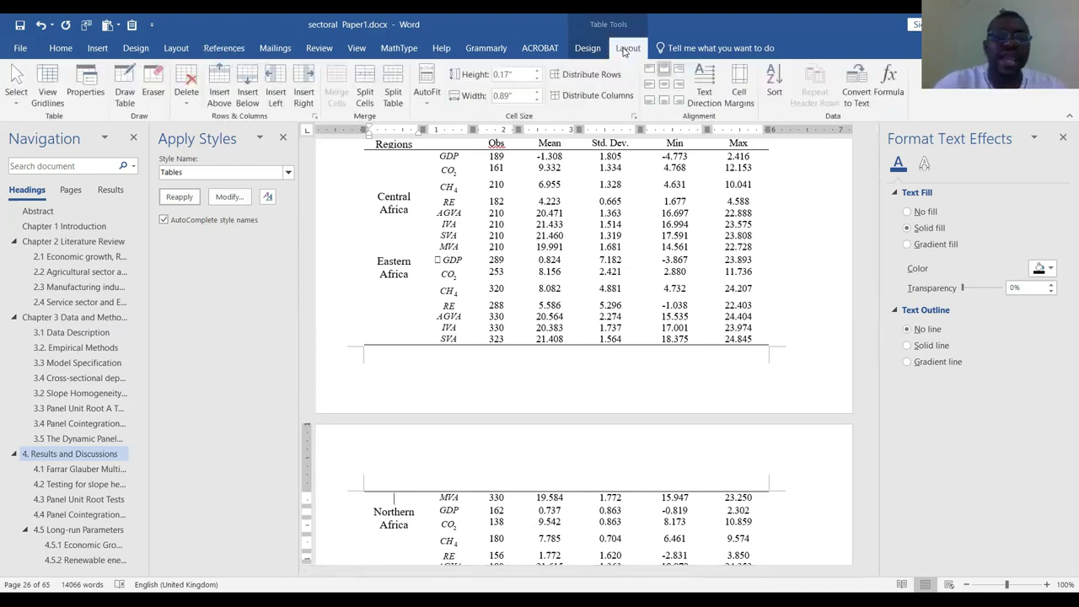
left_click(439, 338)
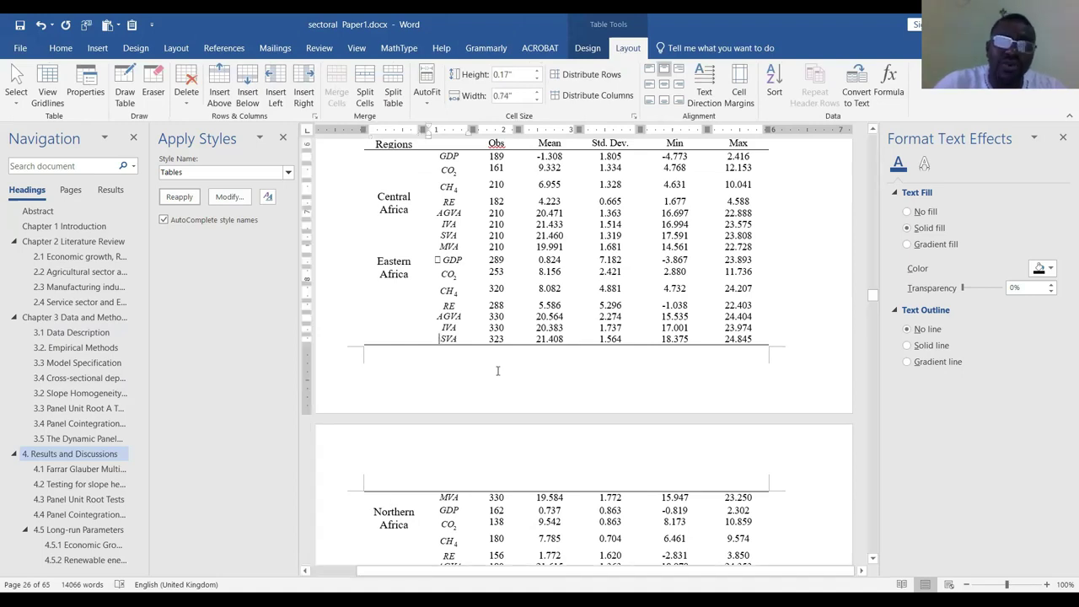
left_click(392, 84)
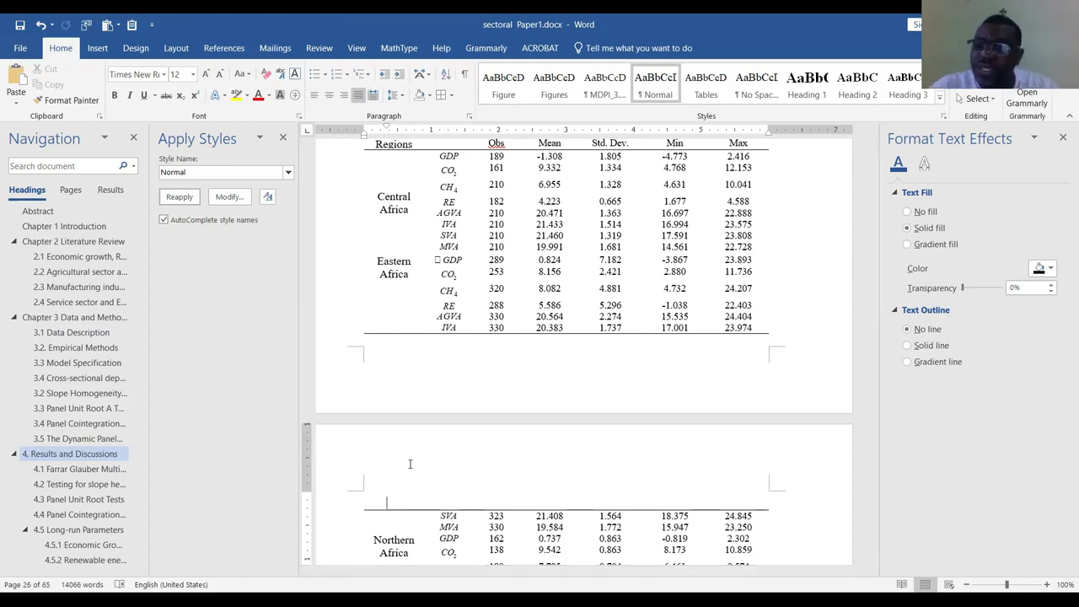
Delete the blank line above Eastern Africa's SVA row to rejoin the split Summary Statistics table
scroll(409, 463, "up", 3)
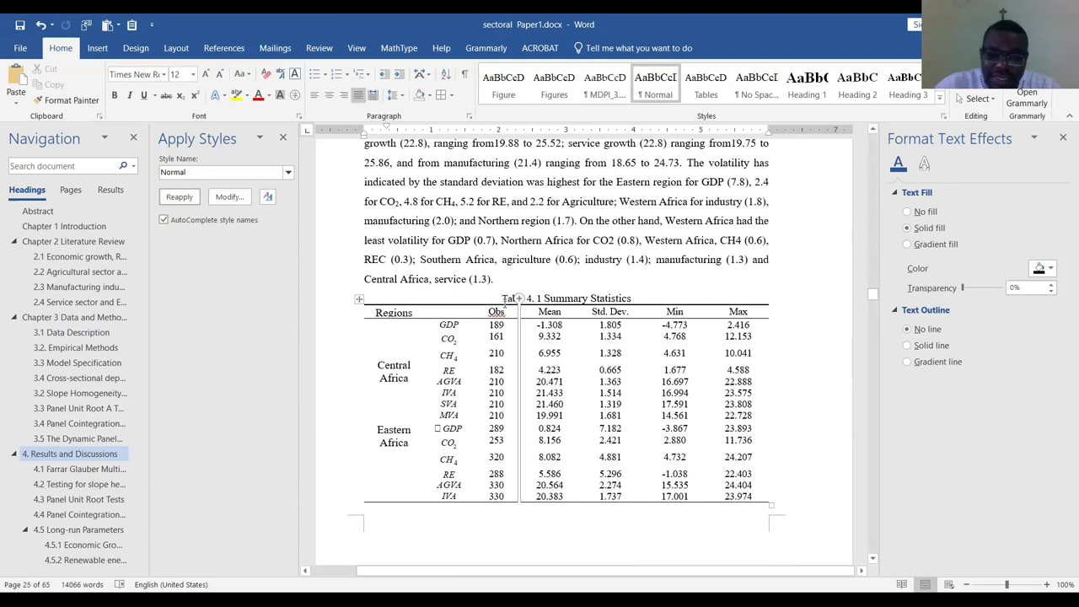
left_click_drag(504, 298, 542, 298)
scroll(488, 393, "down", 3)
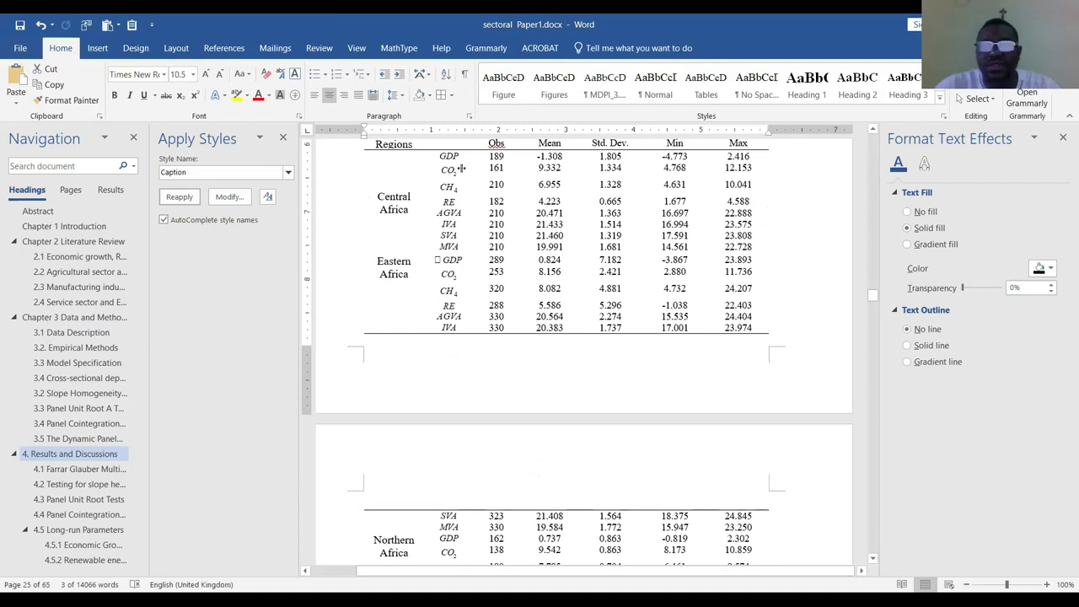
left_click(420, 497)
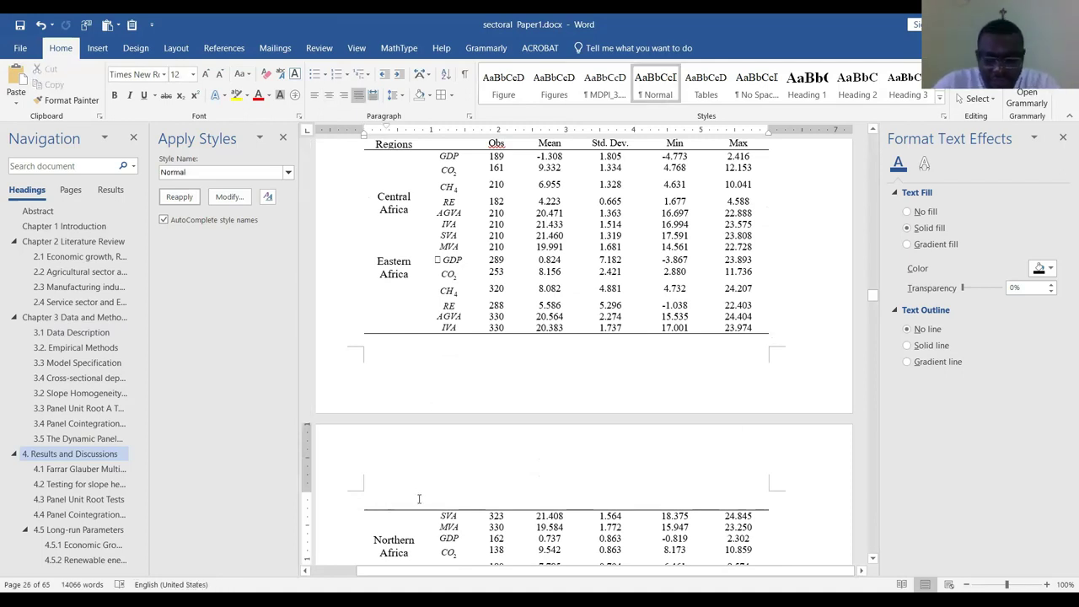
key("Delete")
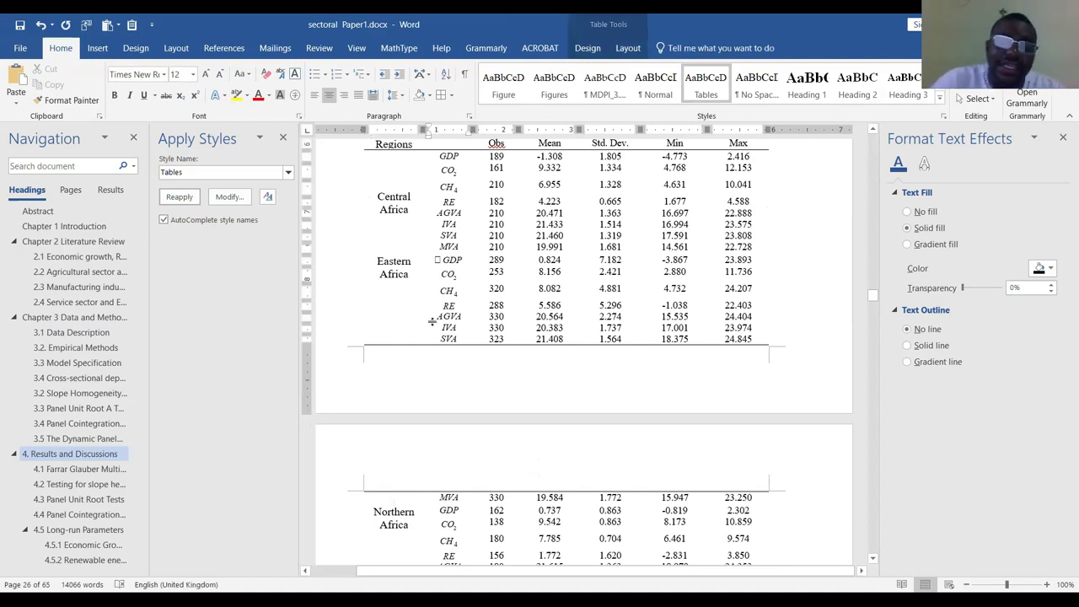
Select the whole Summary Statistics table and look through it across the page break down to section 4.1
scroll(357, 312, "up", 3)
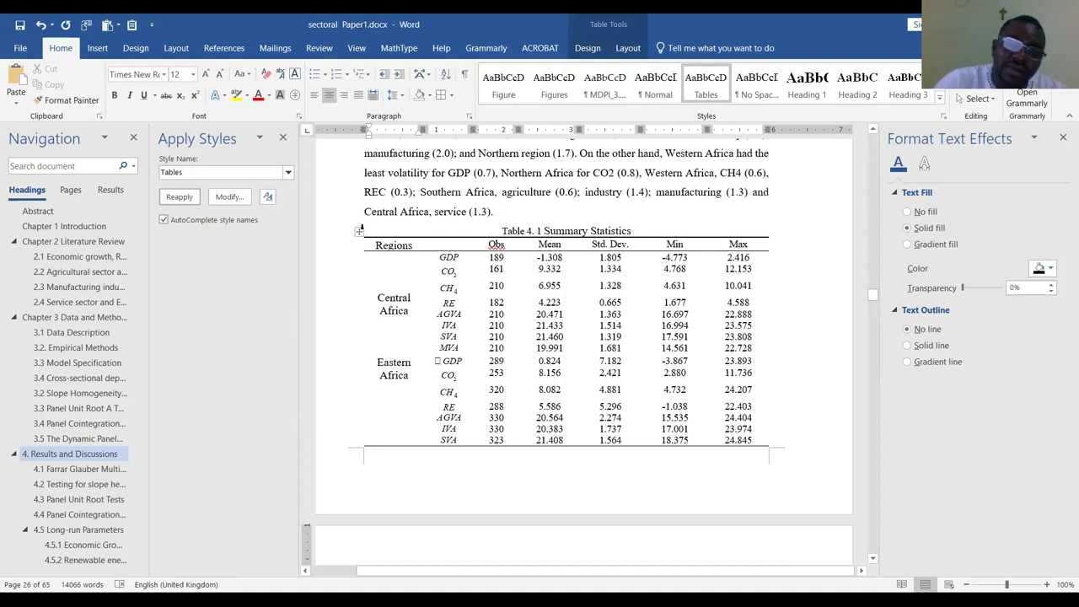
left_click(359, 231)
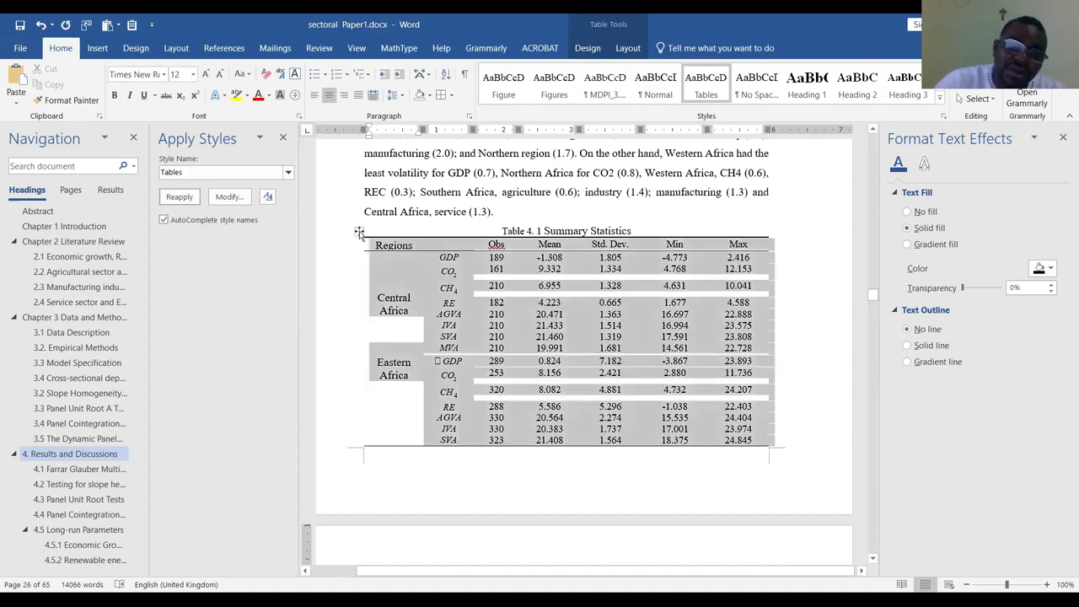
scroll(387, 319, "down", 5)
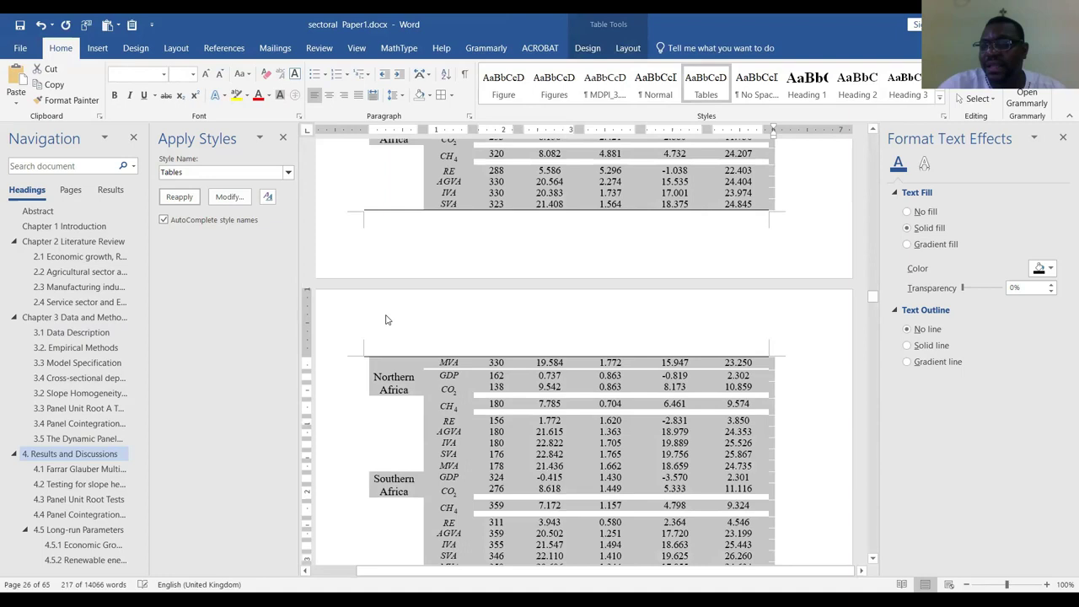
scroll(387, 319, "up", 2)
scroll(397, 365, "down", 8)
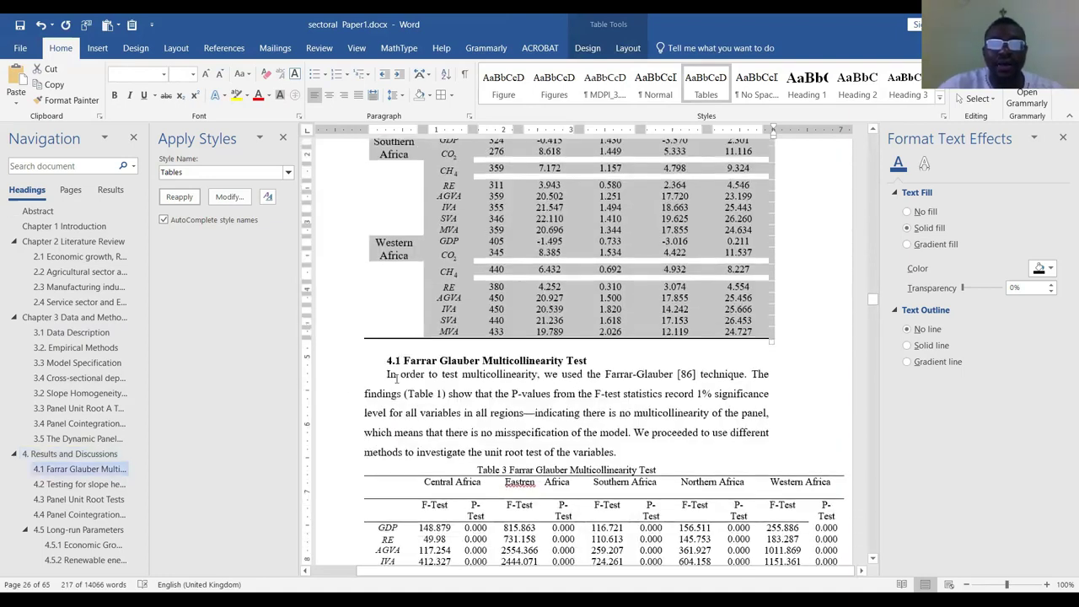
scroll(396, 378, "down", 3)
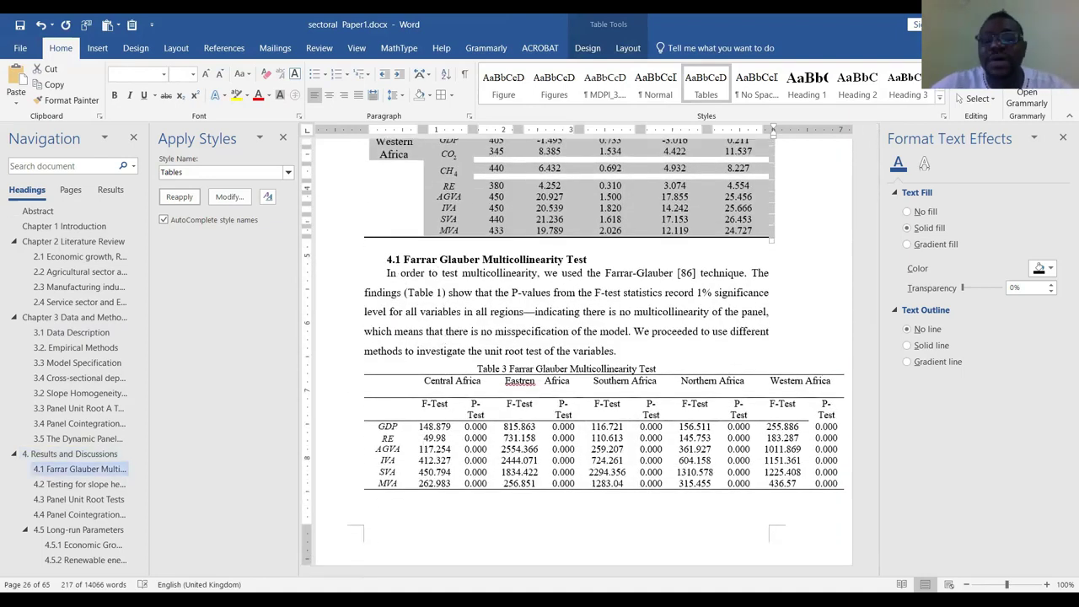
Remove the indent before the "4.1 Farrar Glauber Multicollinearity Test" heading and apply the Heading 2 style to it
left_click(390, 259)
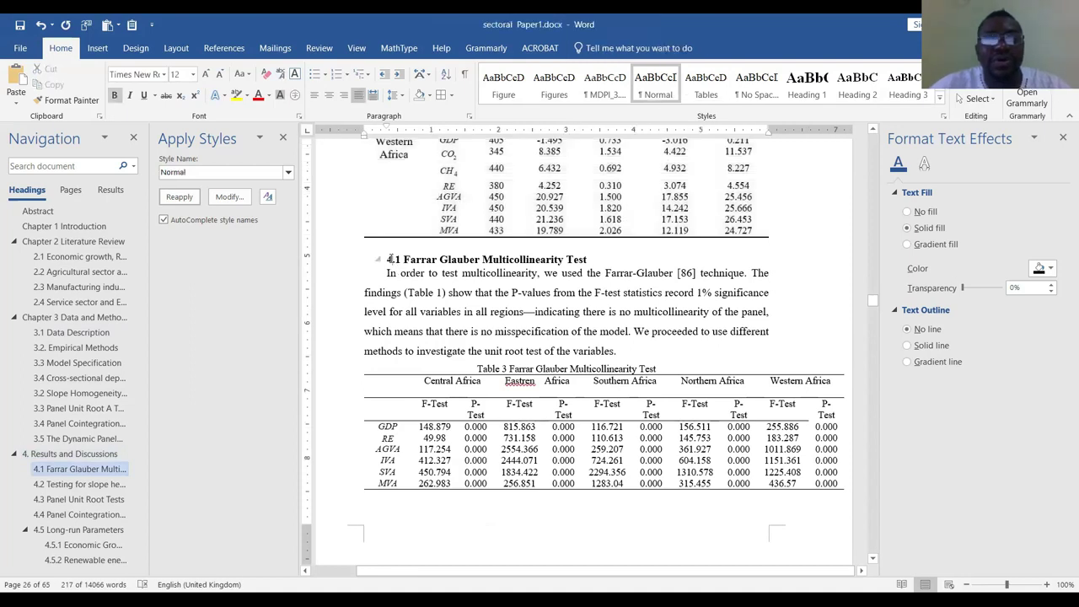
key("BackSpace")
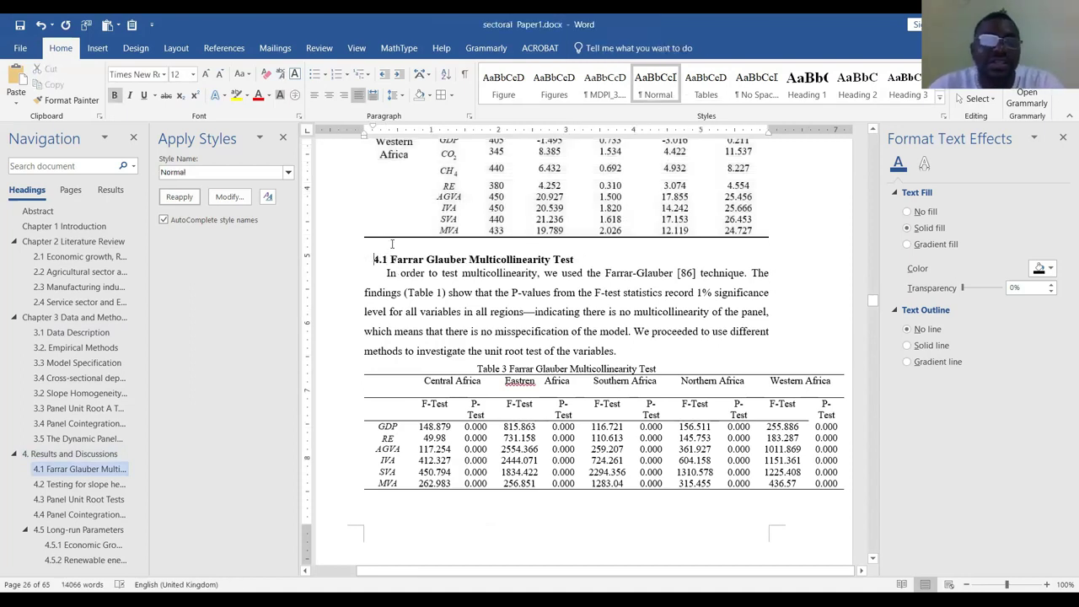
left_click(333, 266)
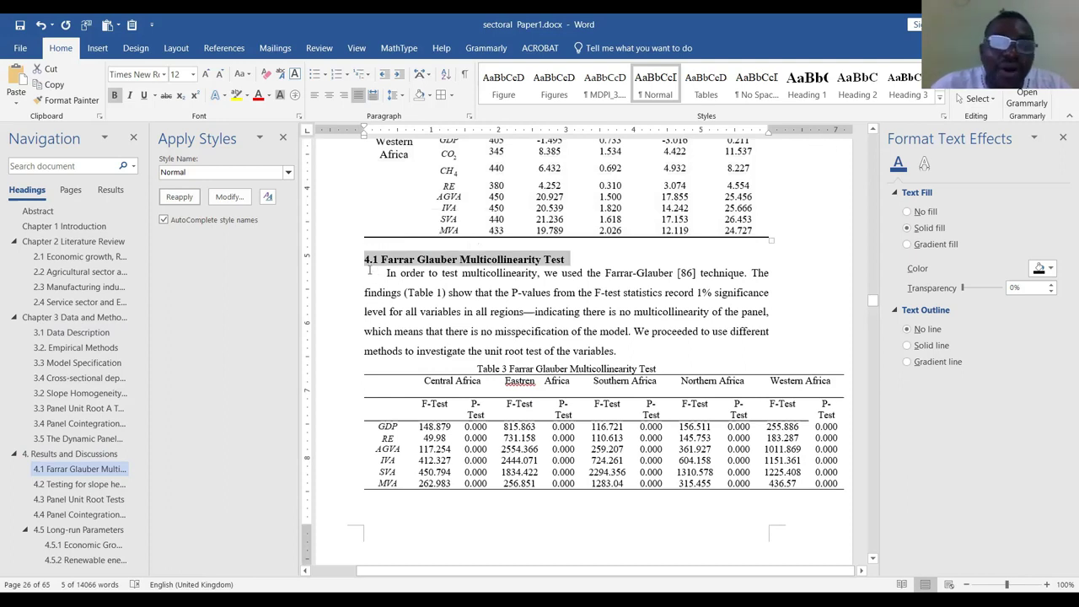
left_click(860, 85)
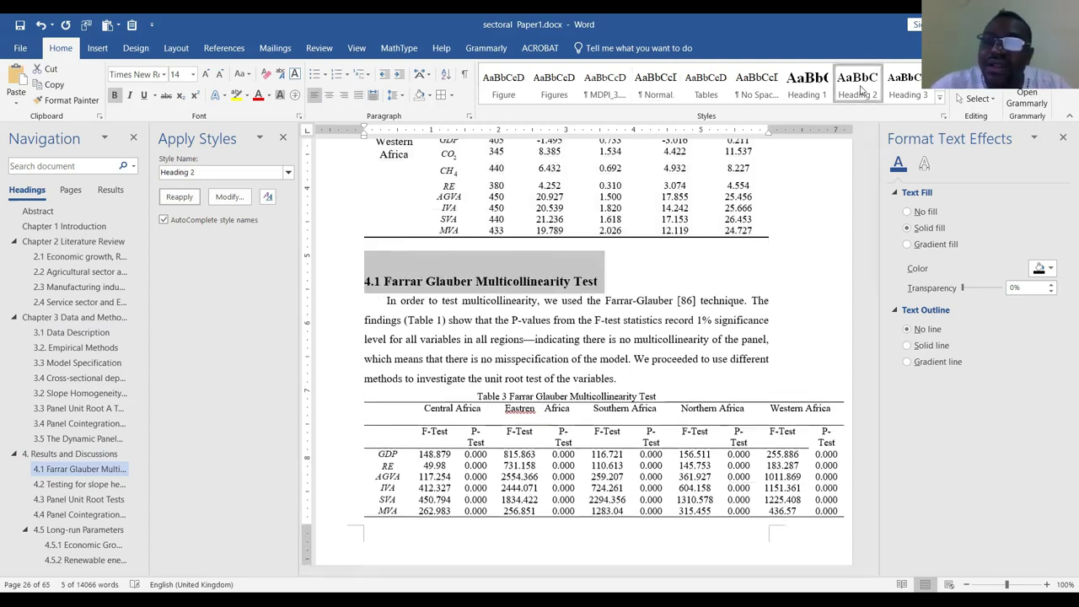
Apply the Normal style to the paragraph under heading 4.1 and add a blank line between it and the Table 3 caption
left_click_drag(386, 301, 627, 380)
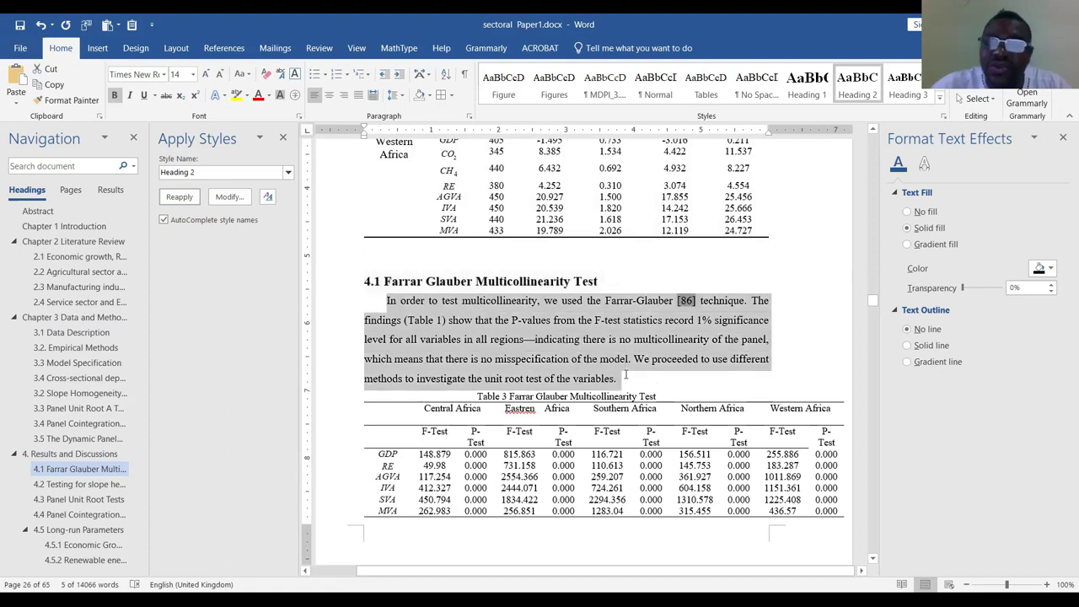
left_click(655, 84)
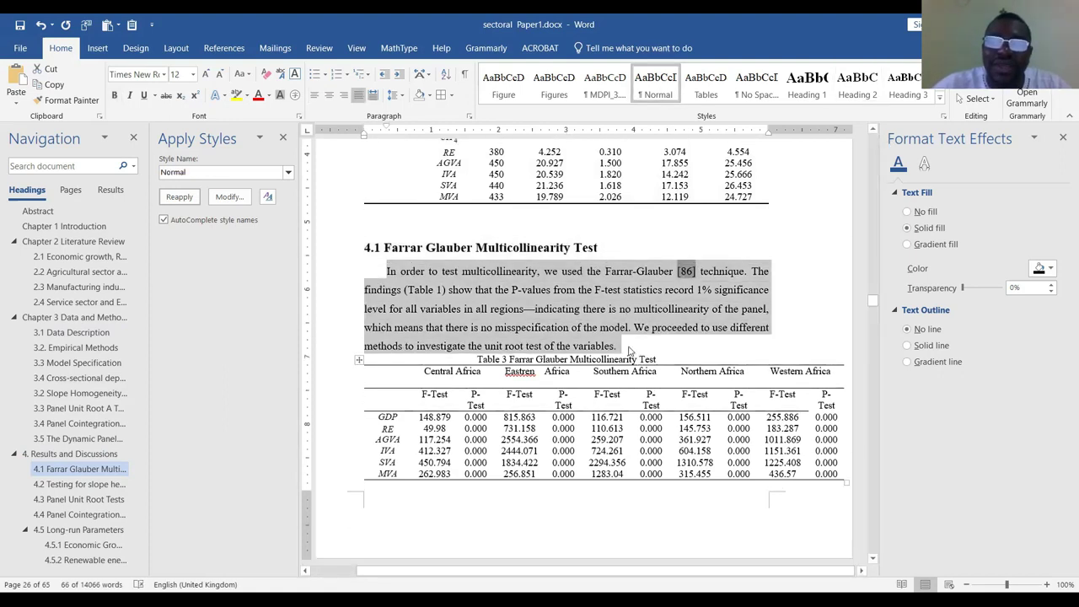
left_click(631, 347)
key("Return")
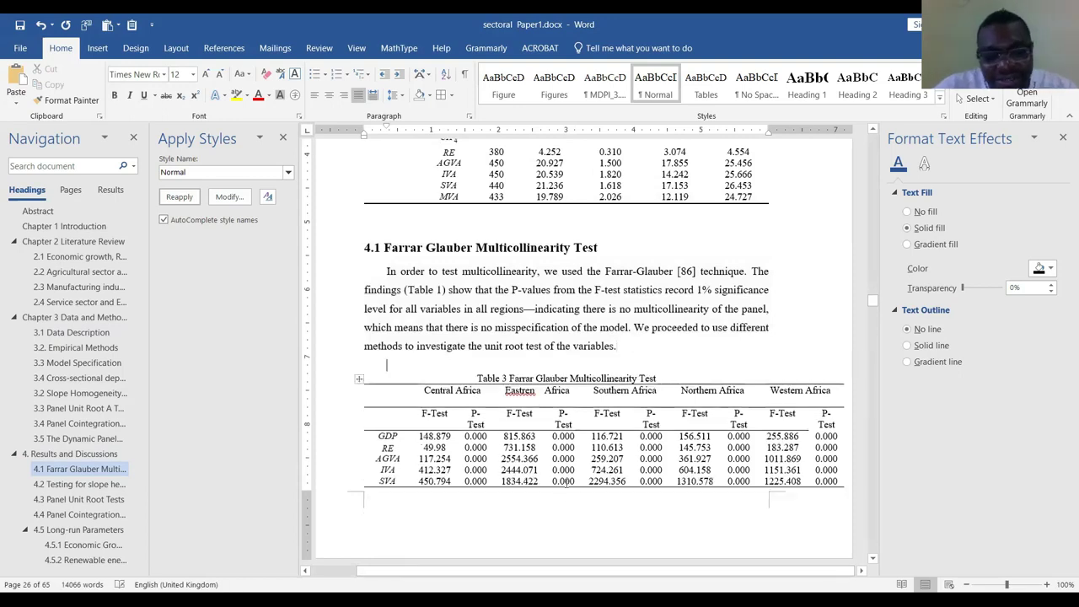
scroll(569, 498, "down", 8)
scroll(591, 438, "up", 10)
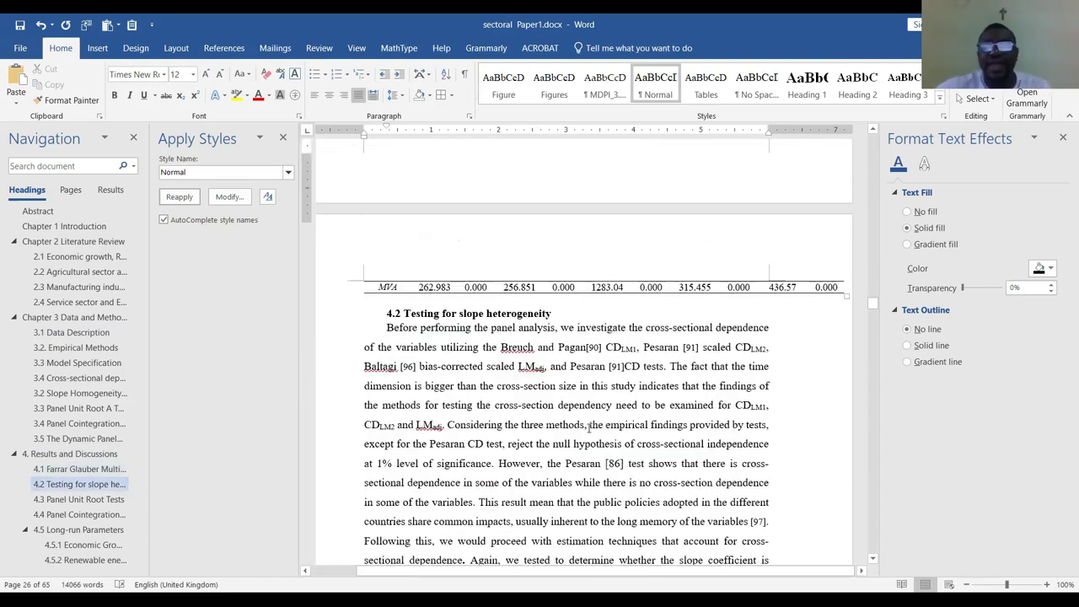
scroll(596, 392, "up", 6)
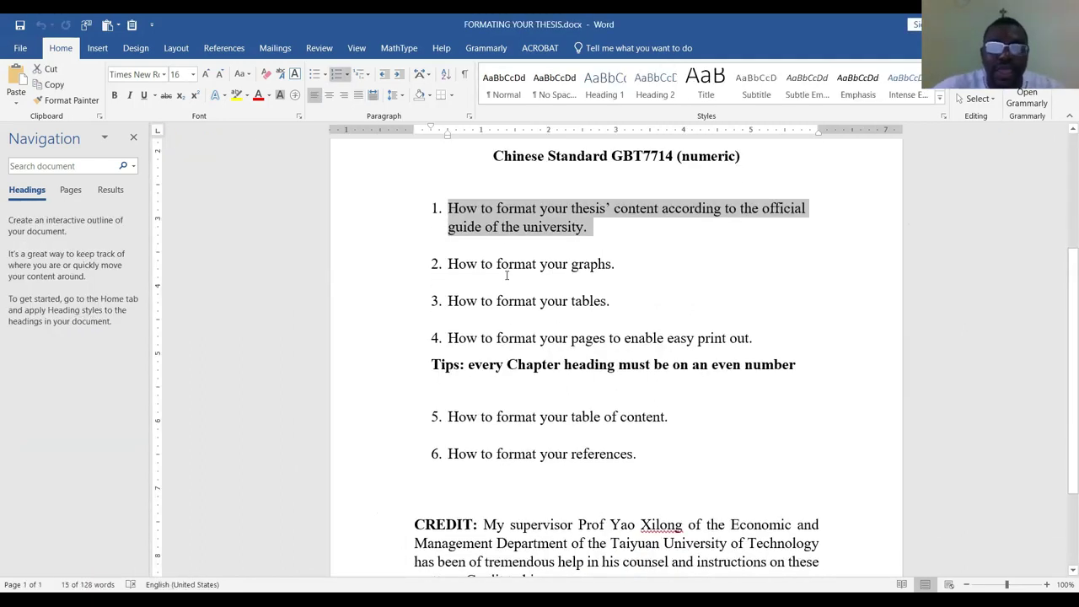
Review topics 1 to 4 in FORMATING YOUR THESIS.docx, from formatting the thesis content to formatting pages for easy print out
left_click_drag(497, 209, 632, 236)
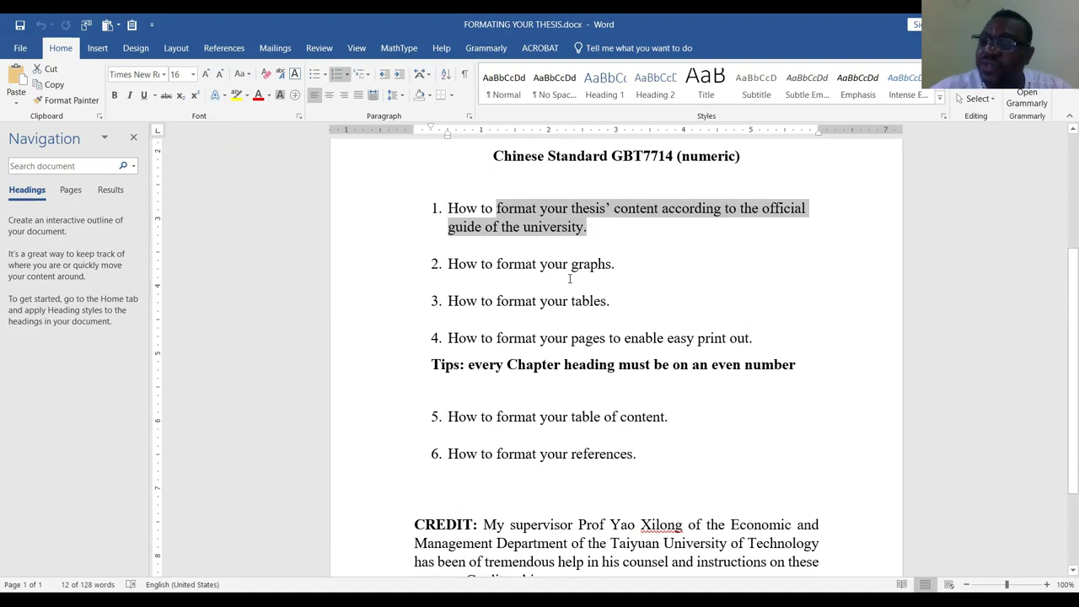
left_click_drag(471, 266, 617, 267)
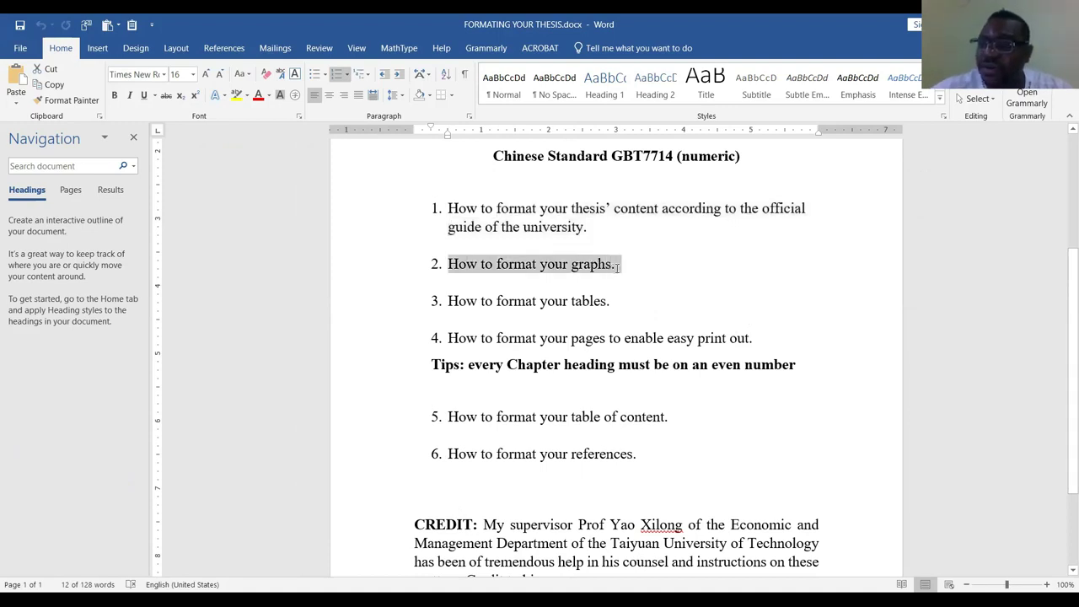
left_click_drag(481, 302, 614, 302)
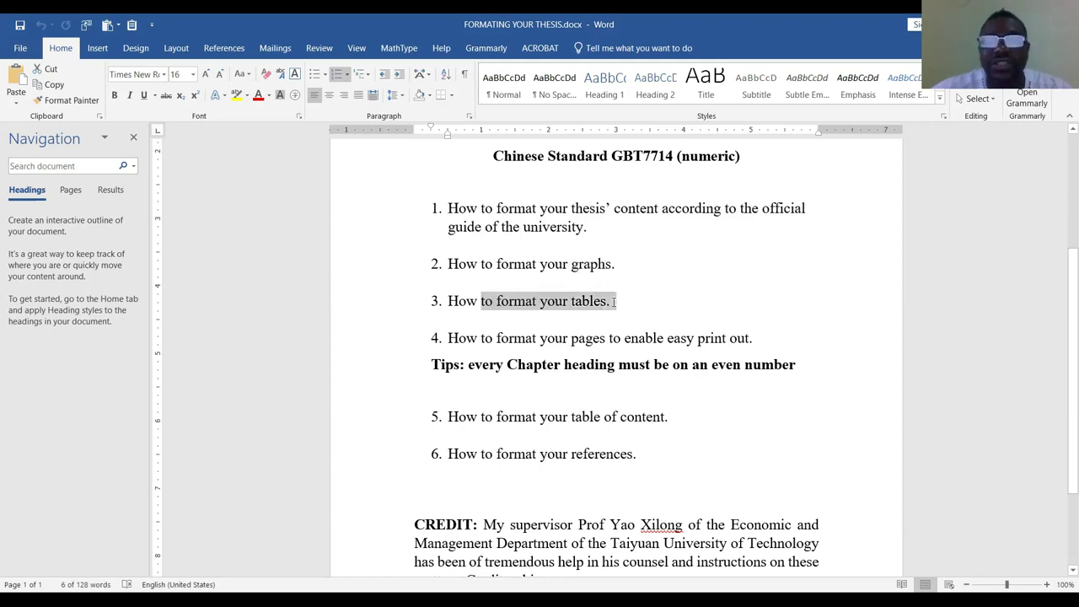
scroll(613, 304, "down", 1)
left_click_drag(447, 272, 778, 289)
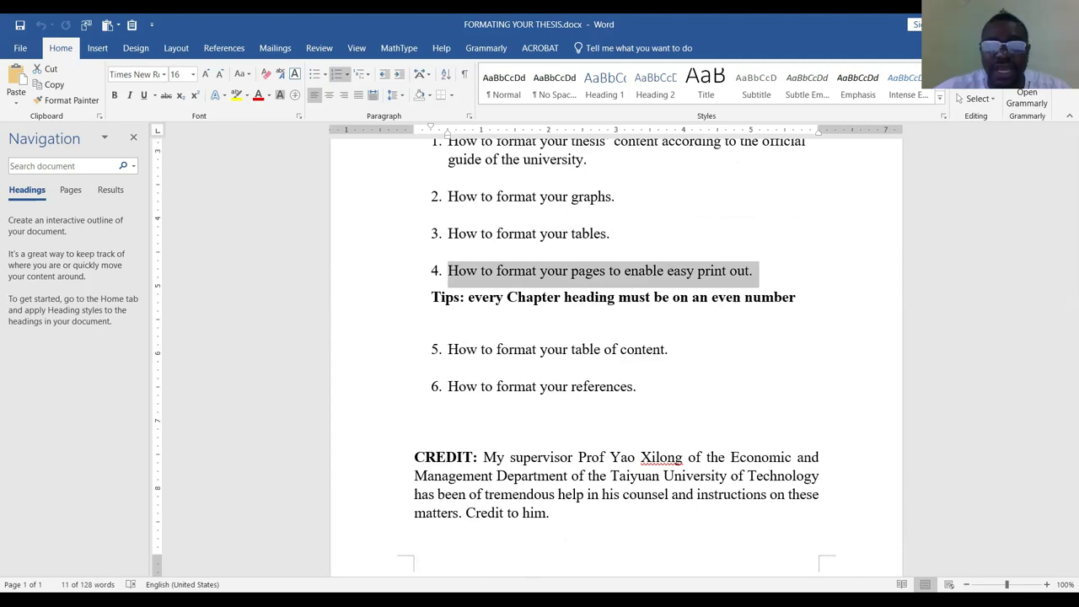
left_click(574, 472)
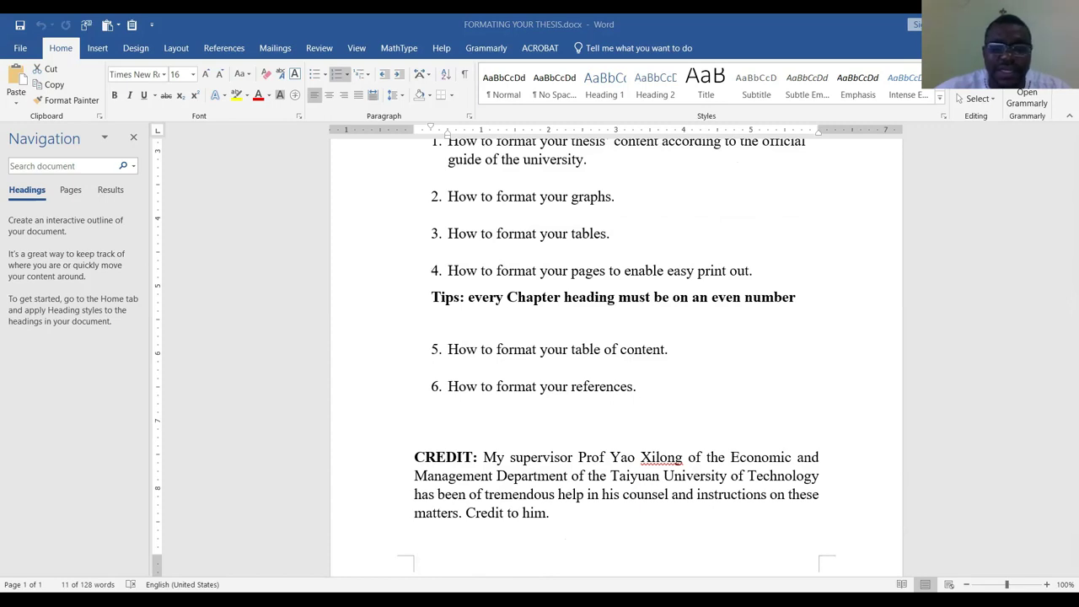
key("shift+End")
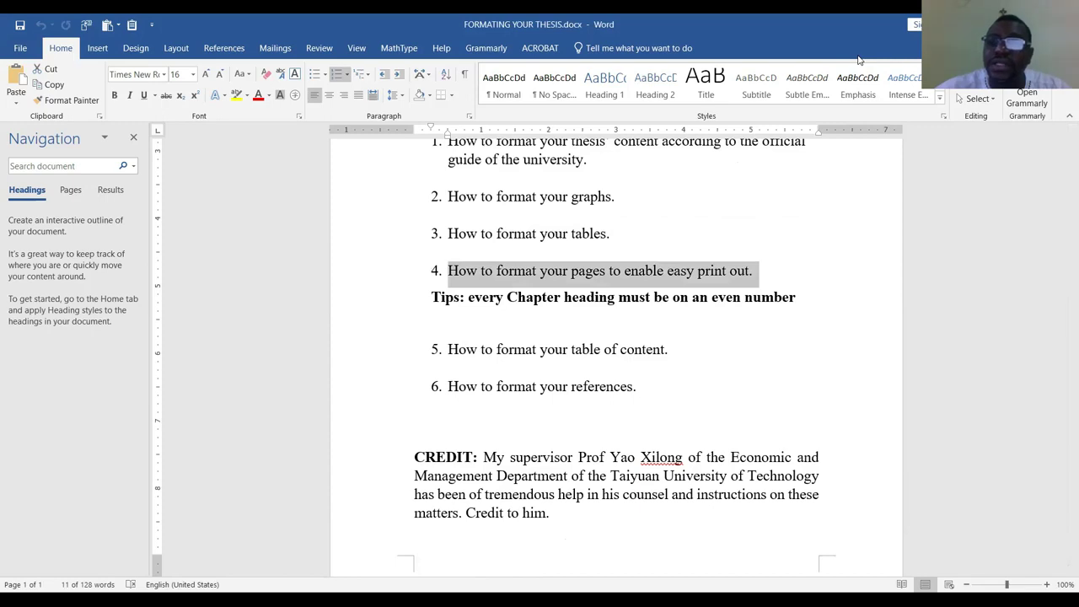
key("Right")
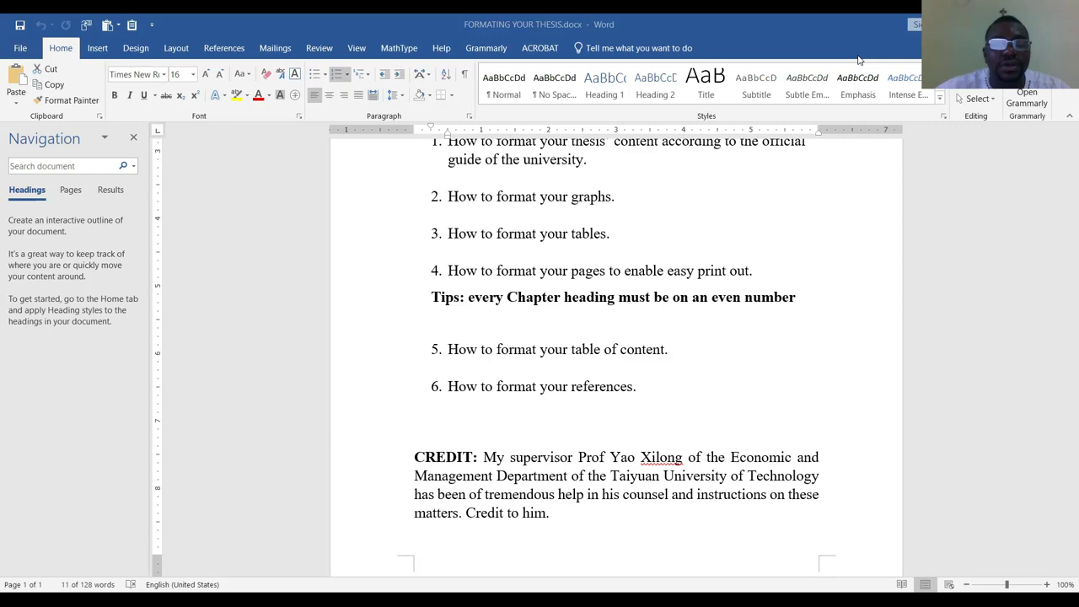
Switch to sectoral Paper1.docx and look over the Abstract page from its heading to its footer area
key("alt+Tab")
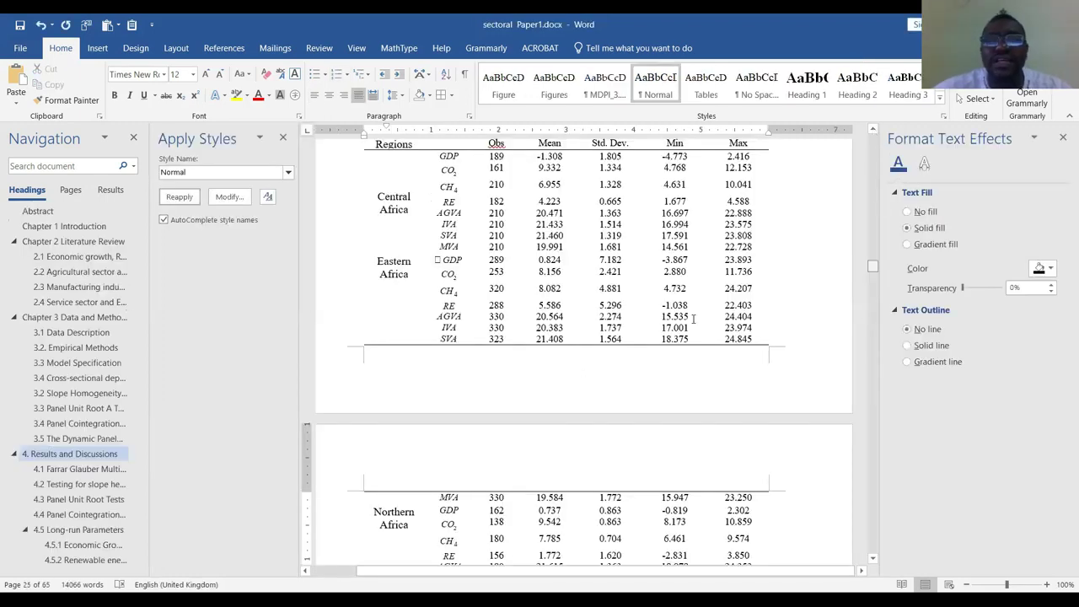
key("ctrl+Home")
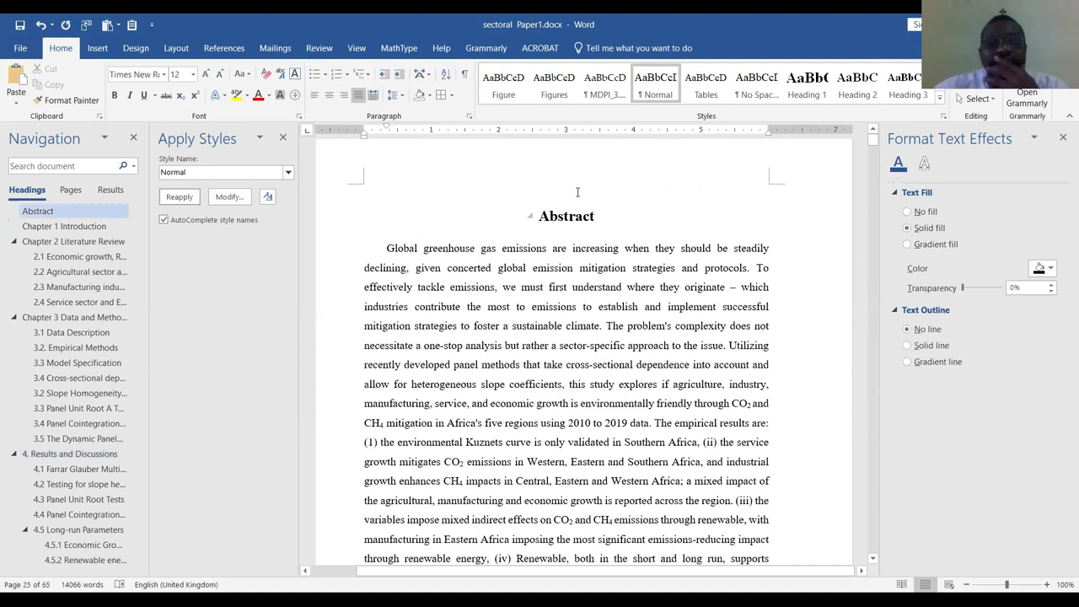
left_click(577, 214)
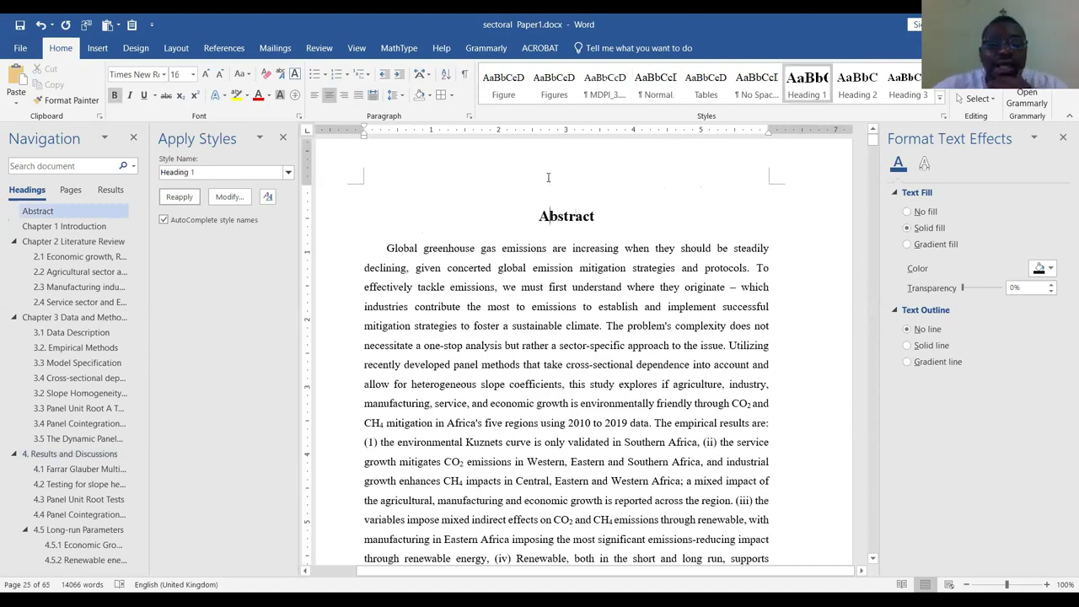
scroll(552, 253, "down", 15)
scroll(547, 334, "down", 5)
scroll(548, 333, "up", 14)
scroll(554, 331, "up", 1)
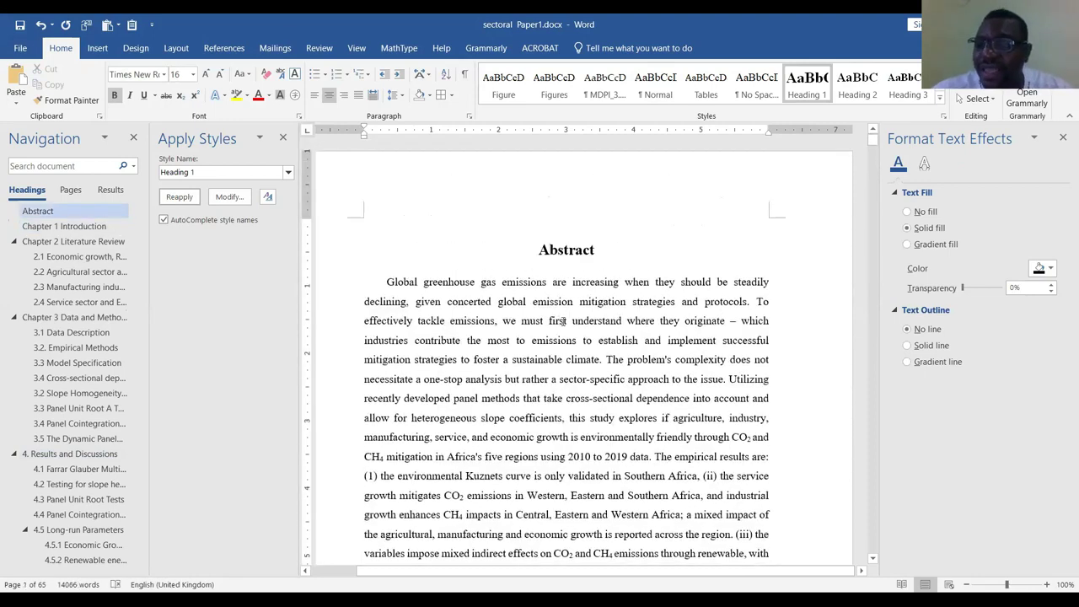
scroll(556, 333, "down", 10)
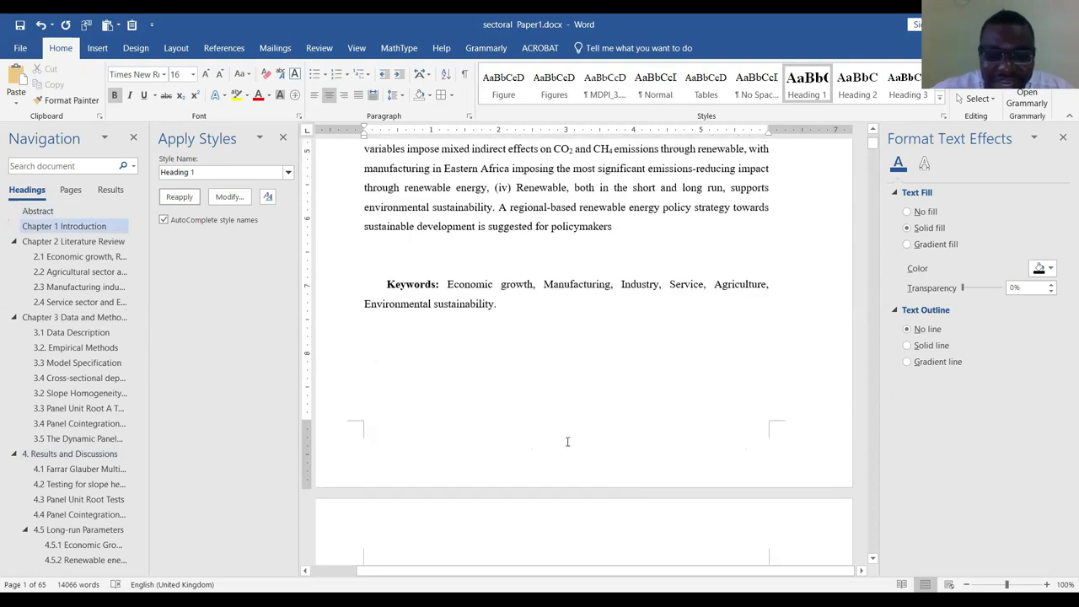
Insert a centred page number at the bottom of the pages using the Plain Number 2 design
double_click(567, 444)
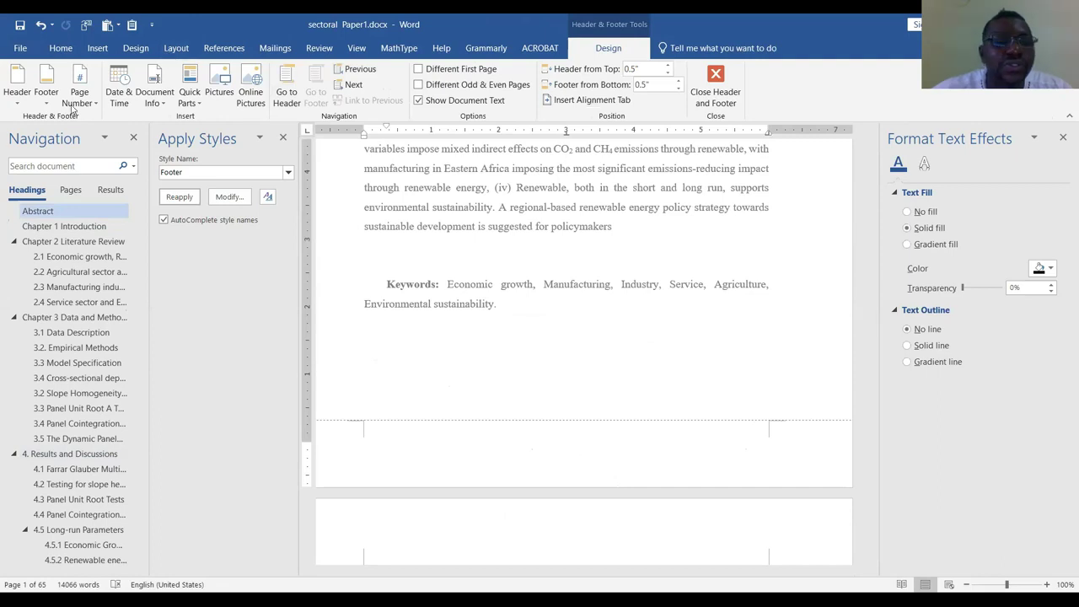
left_click(62, 50)
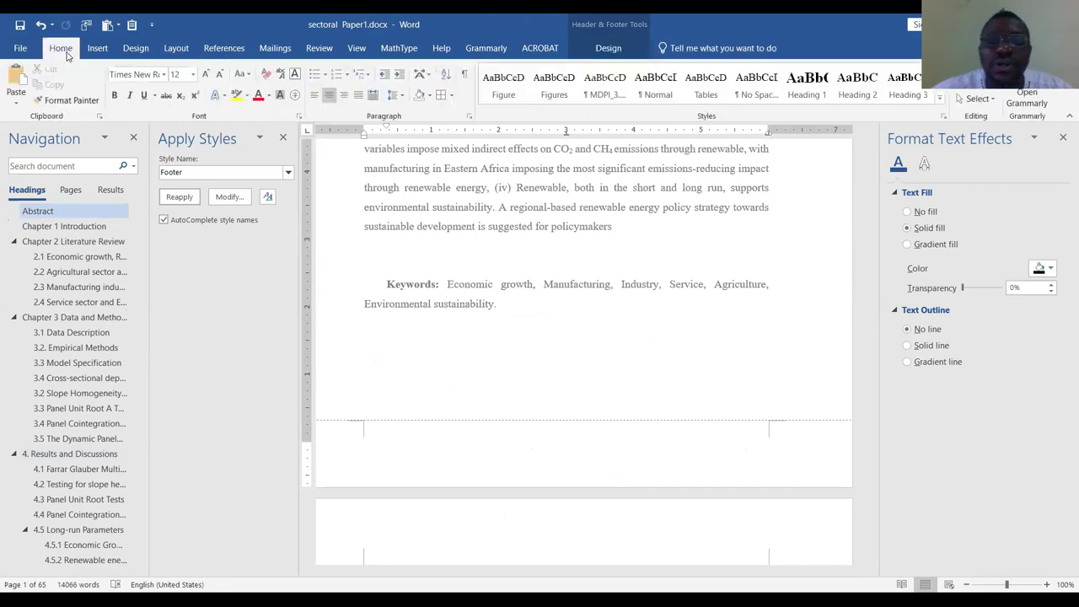
left_click(98, 49)
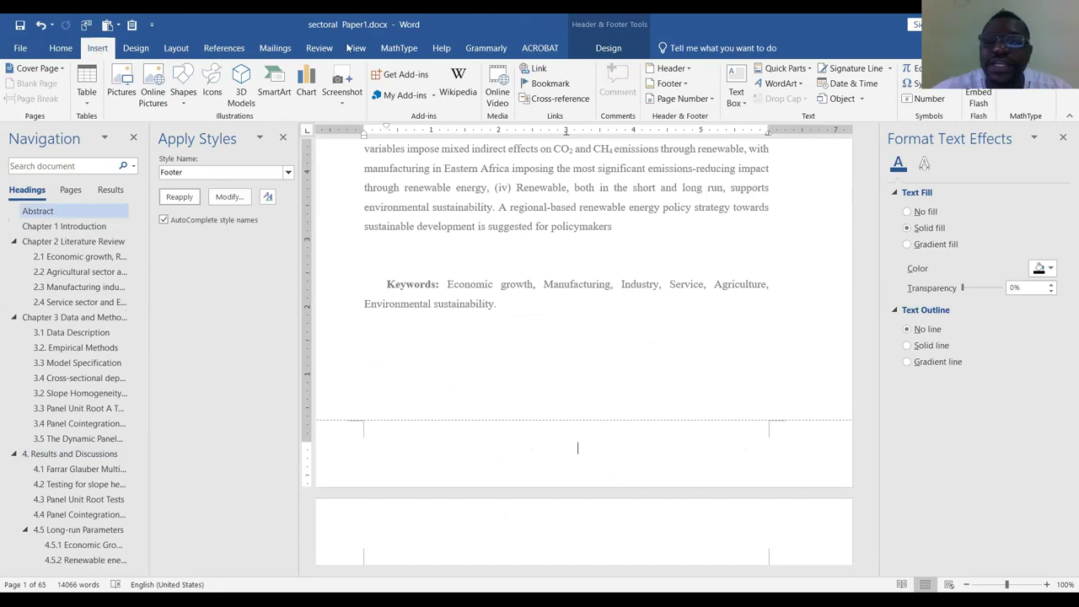
left_click(713, 99)
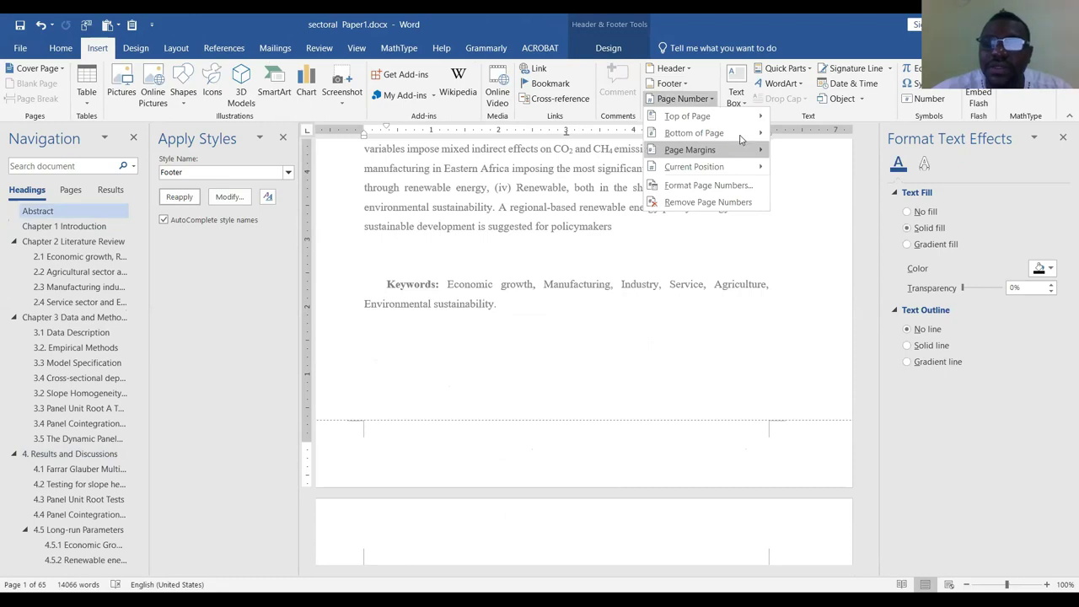
mouse_move(758, 139)
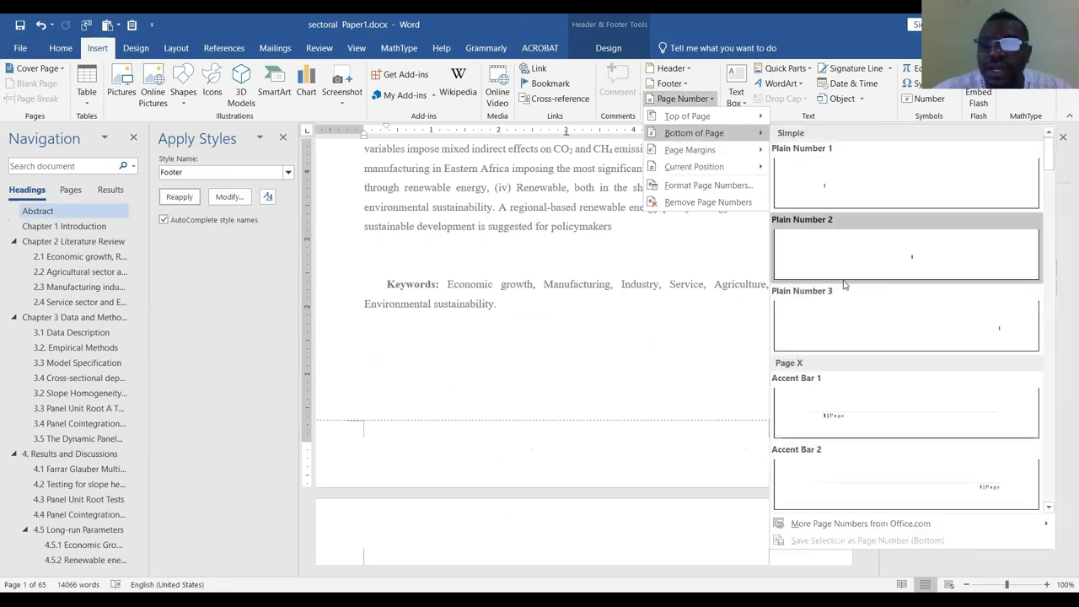
left_click(923, 267)
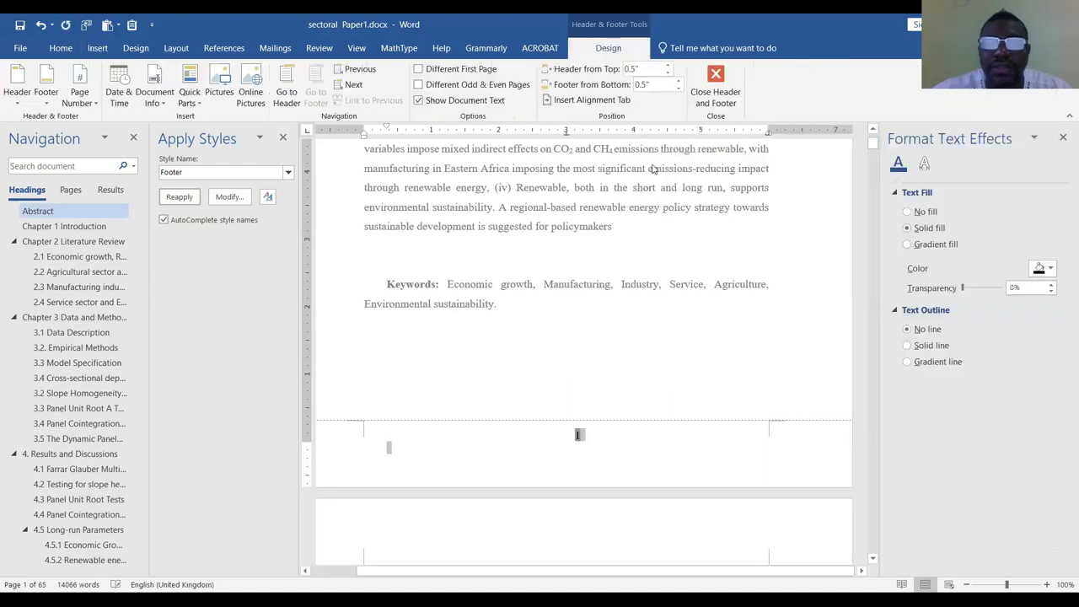
double_click(687, 276)
Check the page numbering from the Abstract page through the first pages of Chapter 1
scroll(642, 465, "down", 5)
scroll(643, 465, "up", 5)
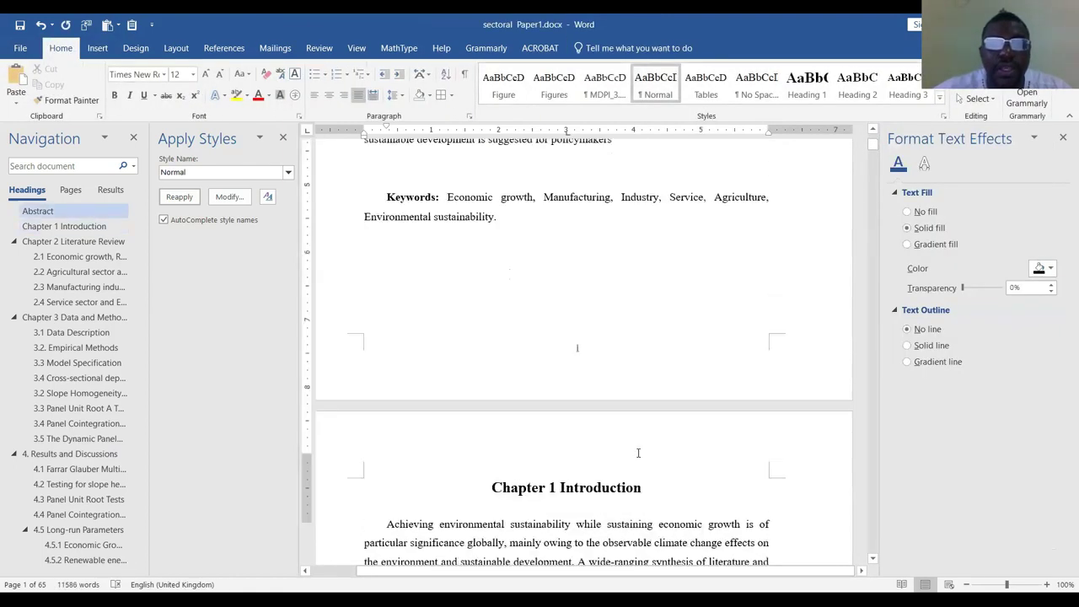
scroll(597, 295, "down", 10)
scroll(596, 295, "down", 8)
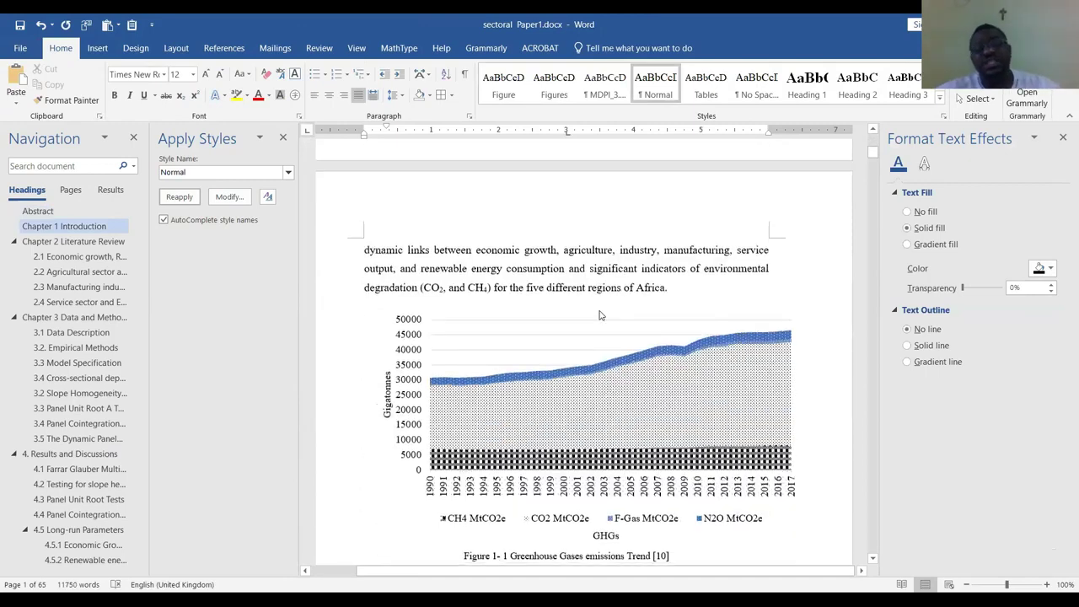
scroll(643, 330, "up", 20)
scroll(661, 316, "up", 8)
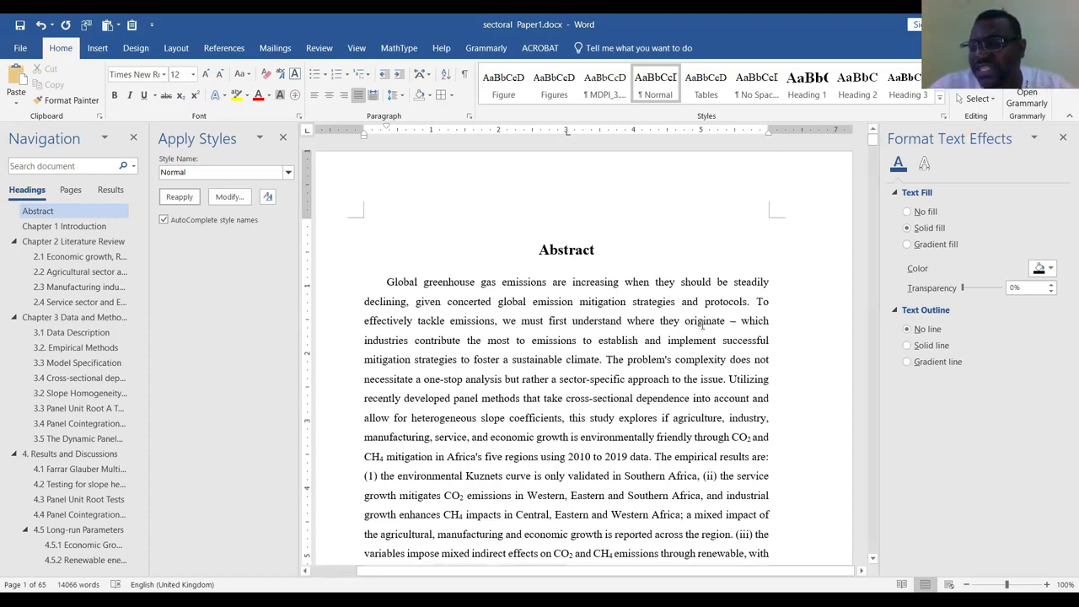
Examine the end of the Abstract page below the keywords and its transition to the Chapter 1 Introduction page
scroll(701, 325, "down", 7)
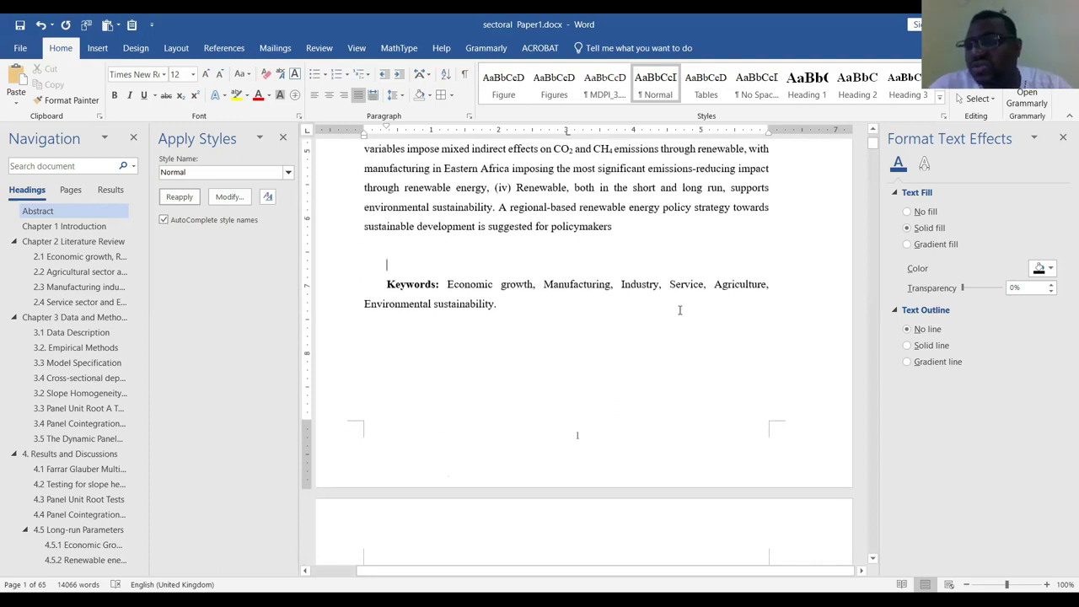
scroll(679, 310, "down", 5)
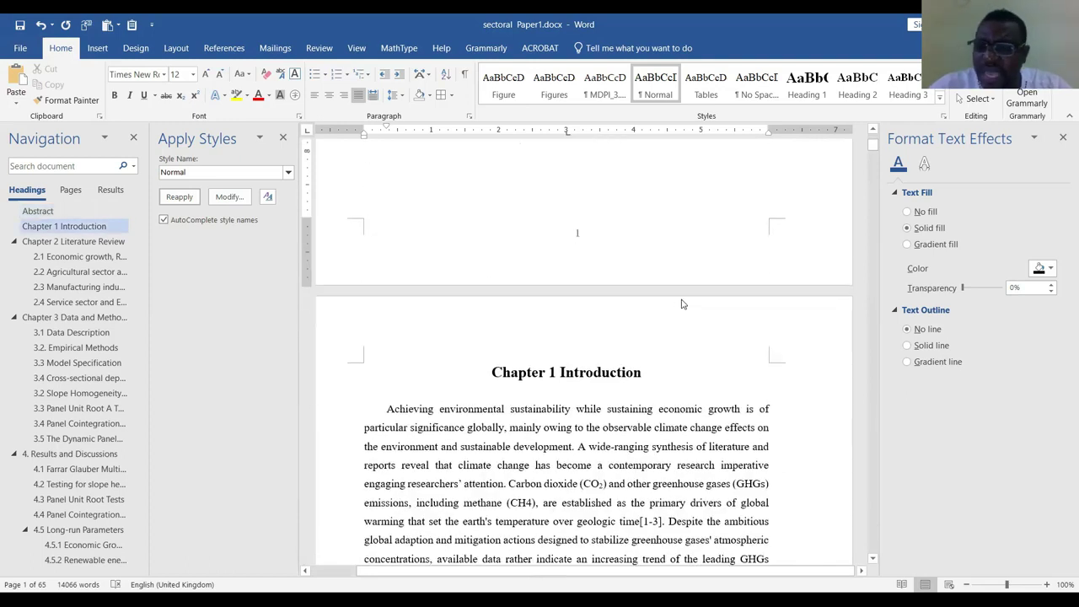
scroll(683, 304, "up", 10)
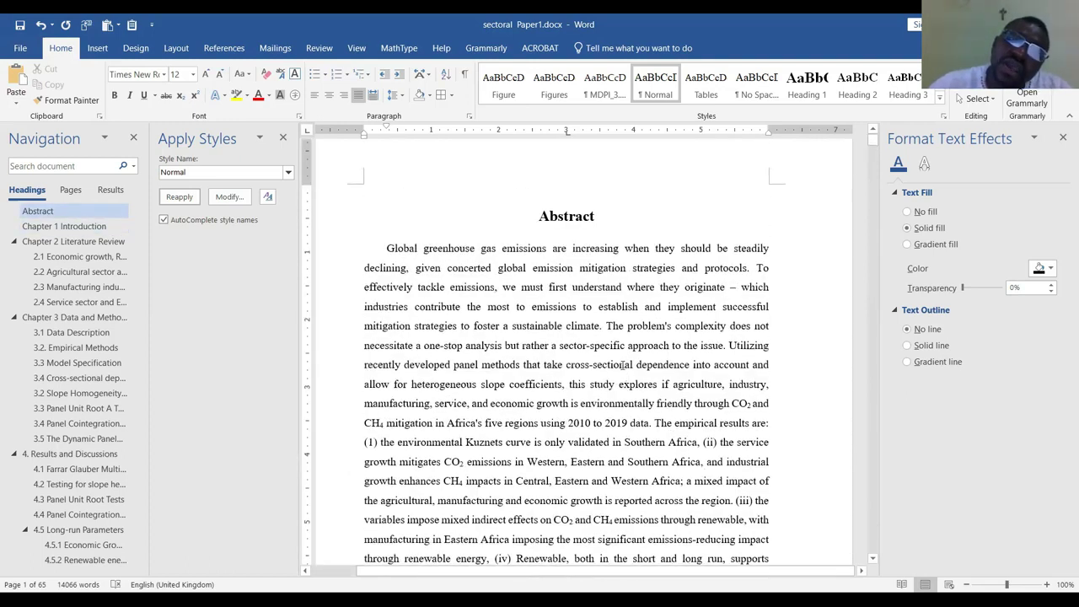
scroll(545, 407, "down", 3)
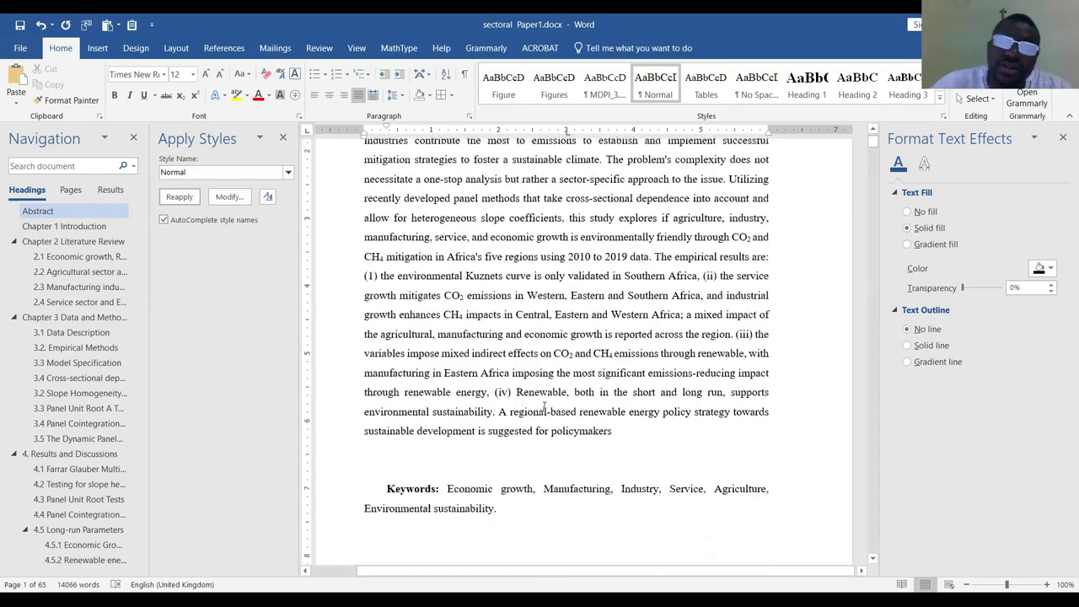
scroll(545, 407, "down", 1)
left_click(663, 439)
scroll(663, 440, "down", 3)
key("Return")
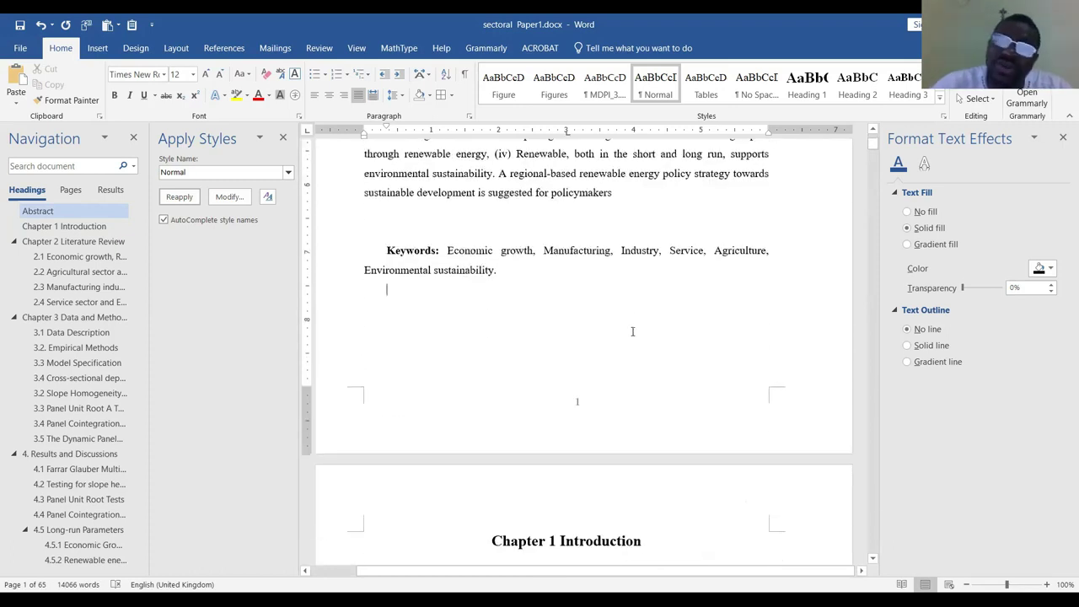
scroll(565, 381, "down", 1)
scroll(573, 337, "up", 6)
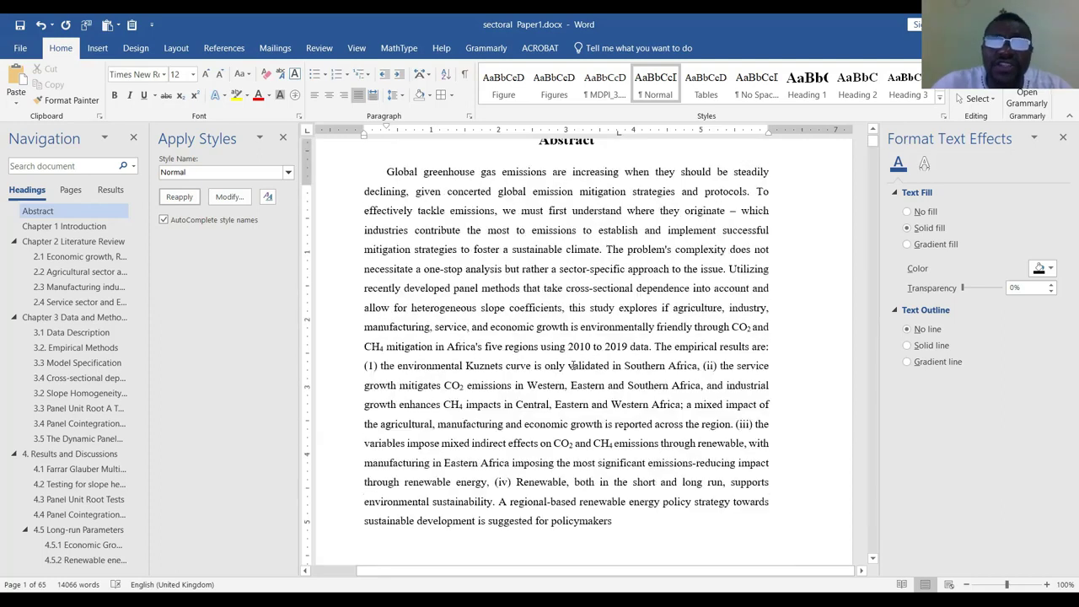
Add the page header text "Abstract" and centre it
double_click(564, 210)
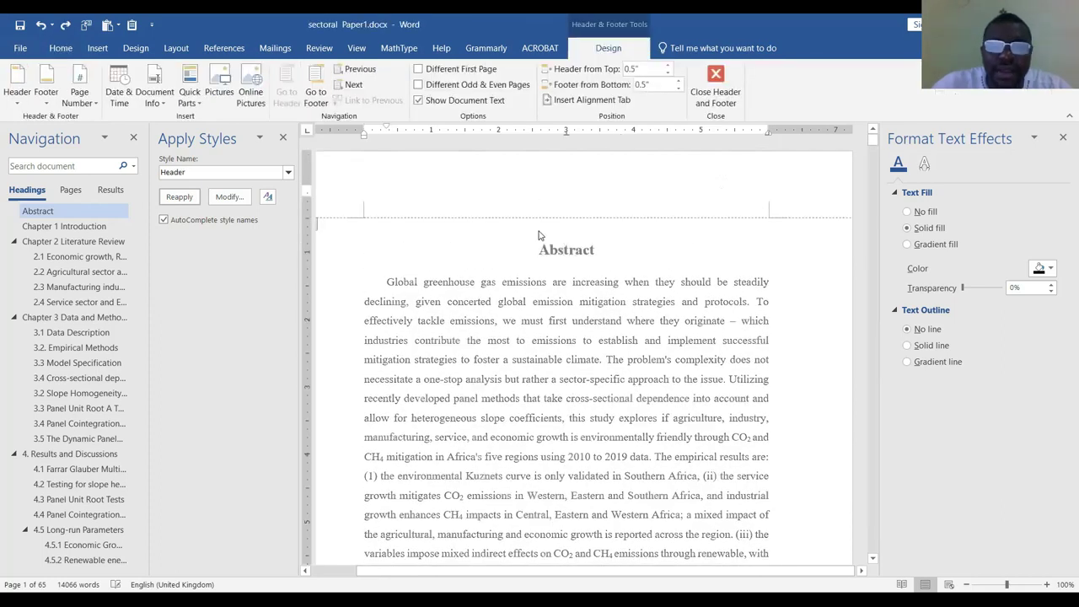
type("Abstract")
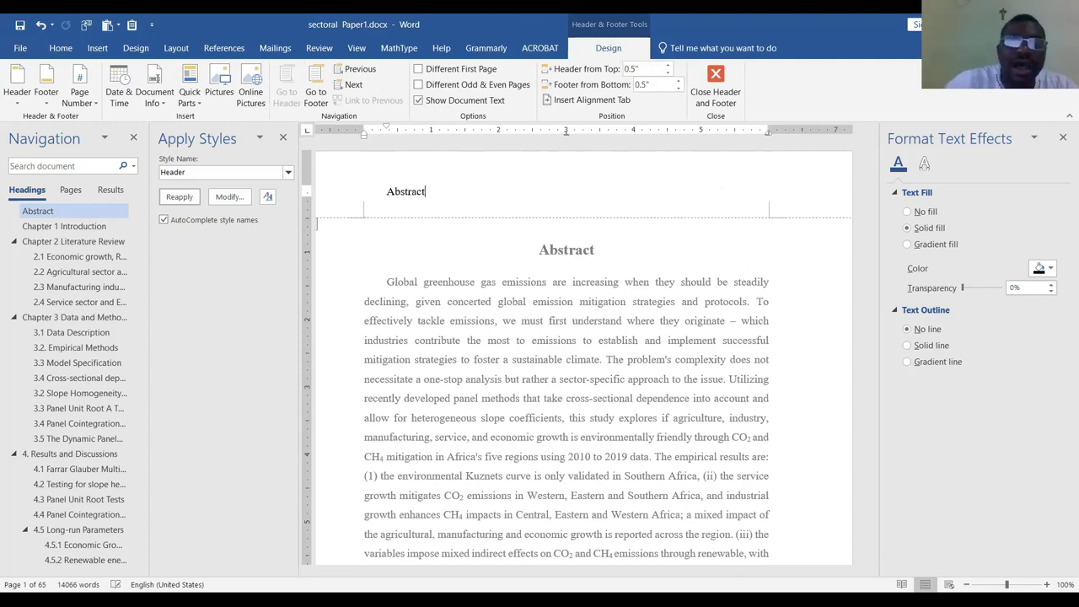
left_click_drag(386, 191, 440, 192)
left_click(61, 49)
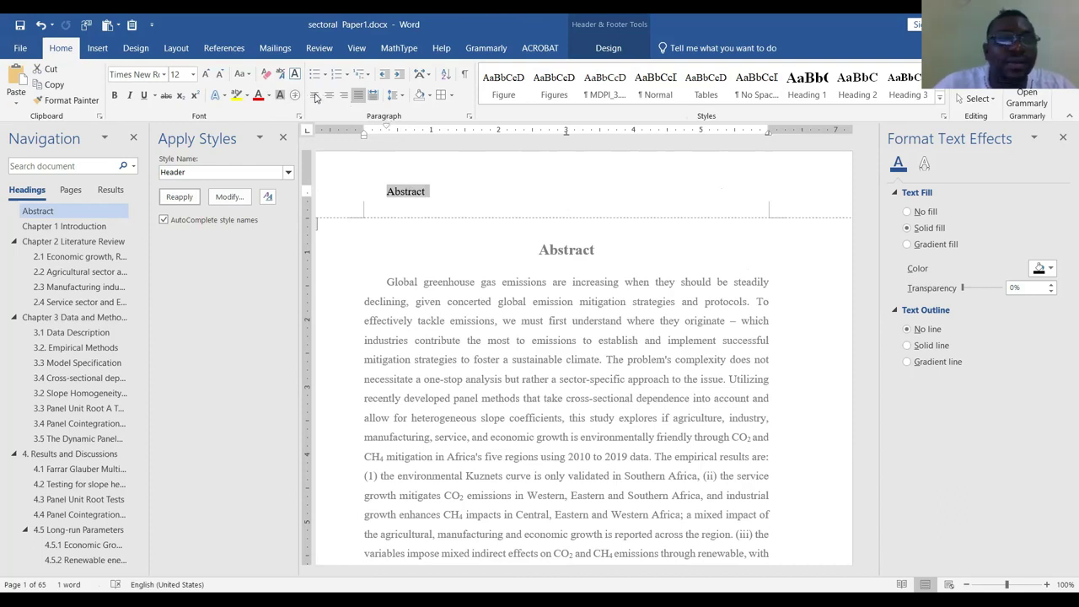
left_click(328, 94)
double_click(477, 317)
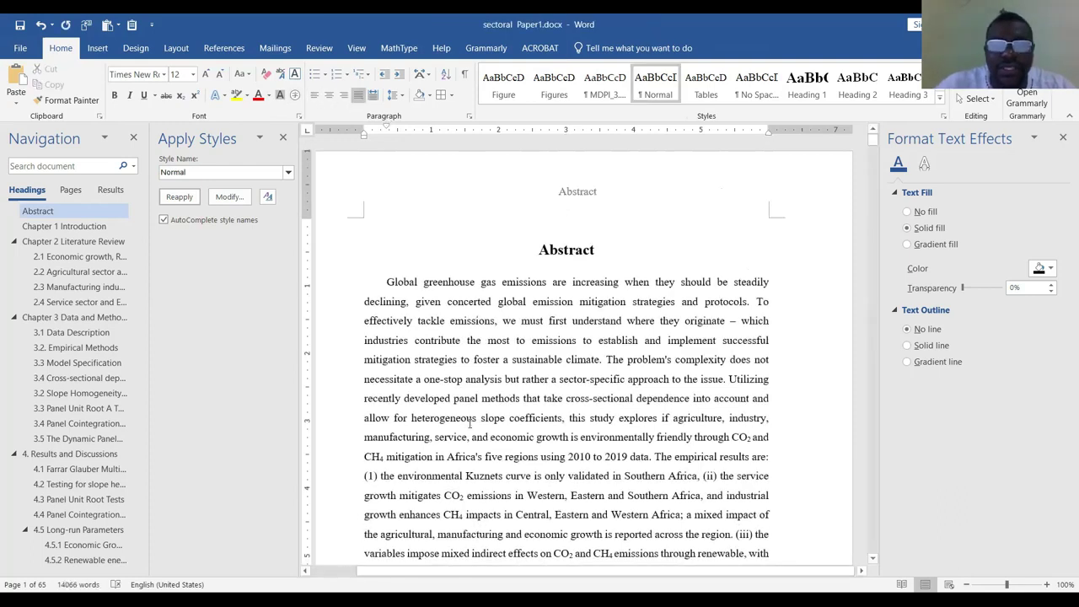
Compare the header on the Abstract page with the one on the Chapter 1 Introduction page
scroll(482, 414, "down", 15)
scroll(591, 232, "down", 10)
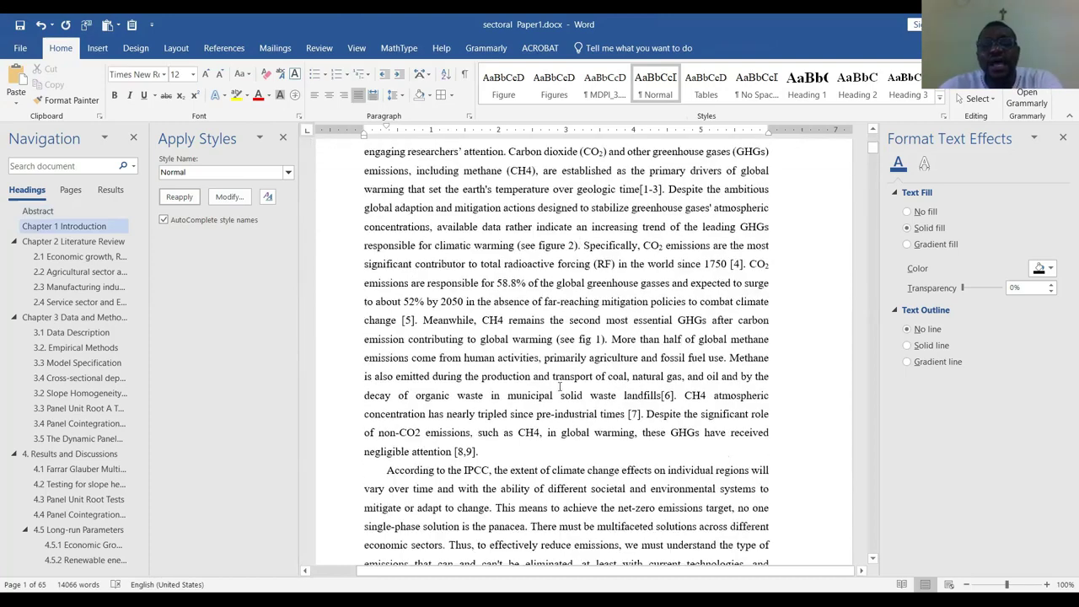
scroll(585, 450, "up", 8)
scroll(583, 451, "up", 15)
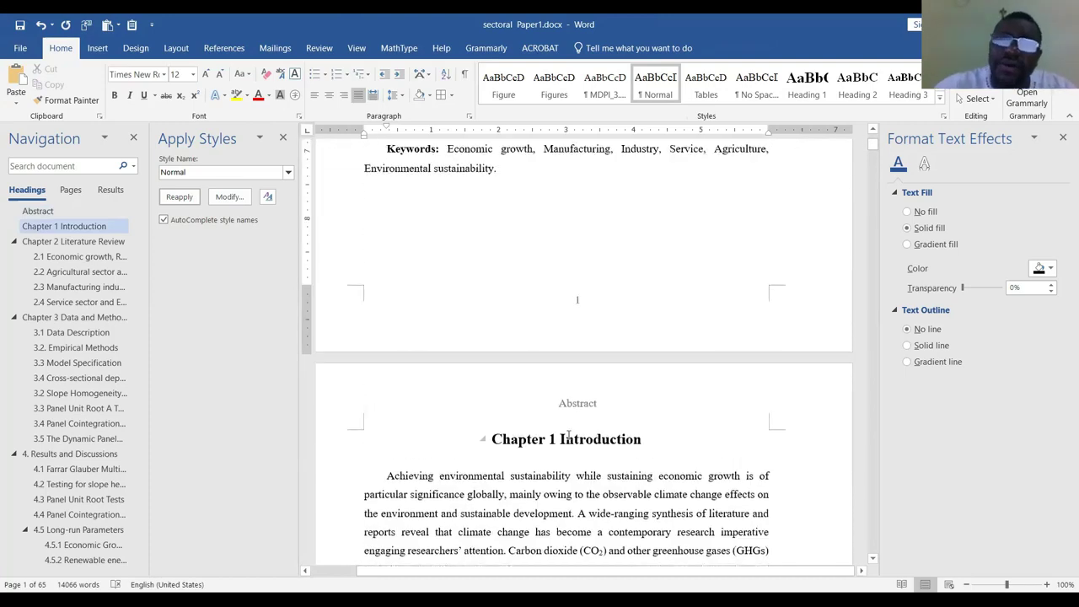
left_click(588, 249)
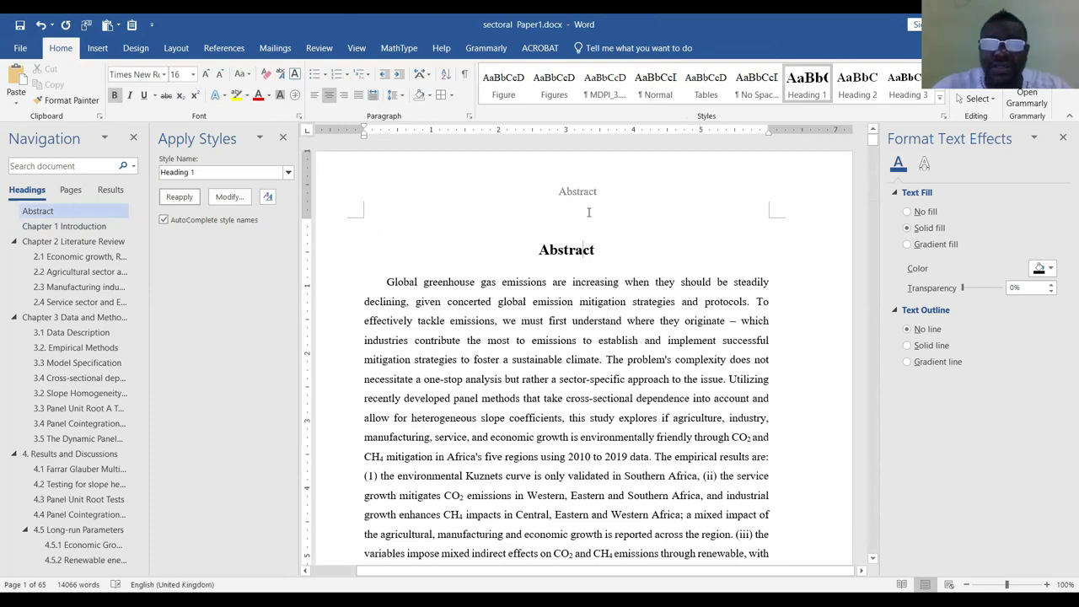
scroll(579, 363, "down", 2)
scroll(594, 219, "up", 2)
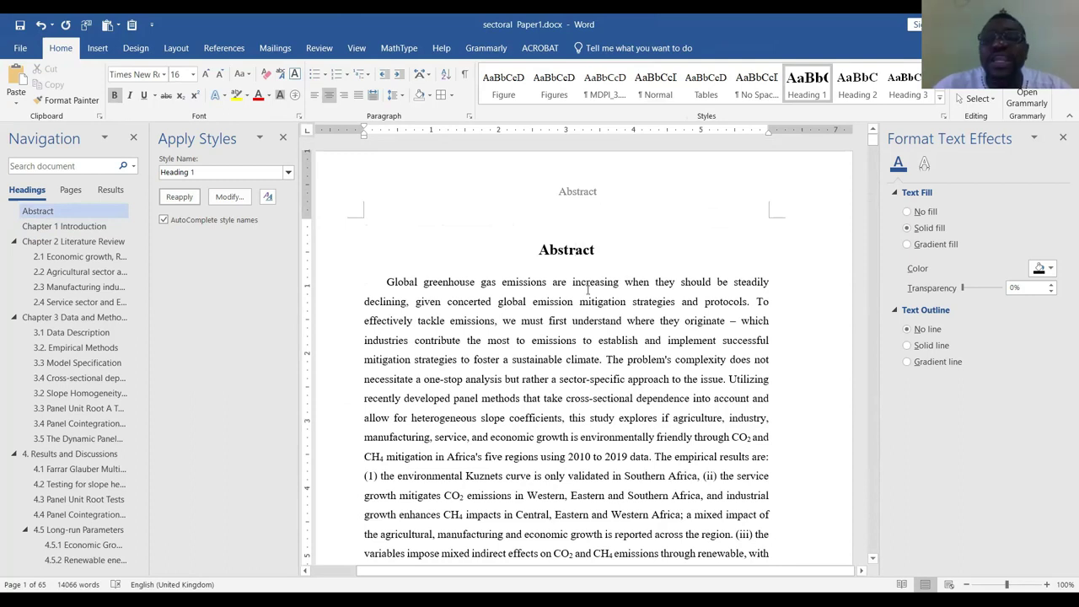
scroll(583, 329, "down", 5)
scroll(582, 336, "down", 2)
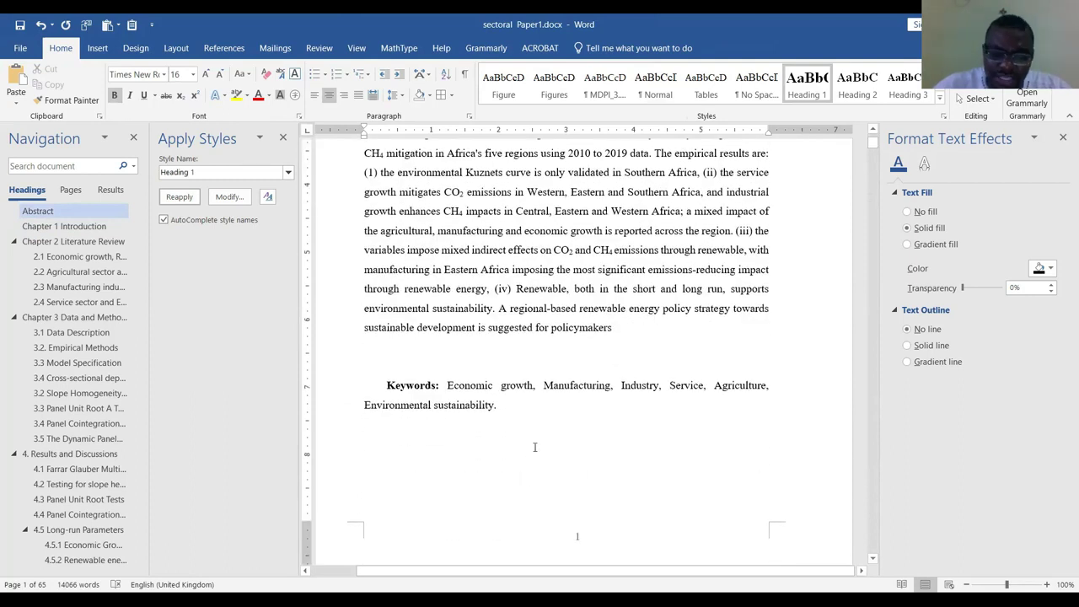
Open the Abstract page's footer and inspect its page number and the header above Chapter 1 Introduction
left_click(534, 447)
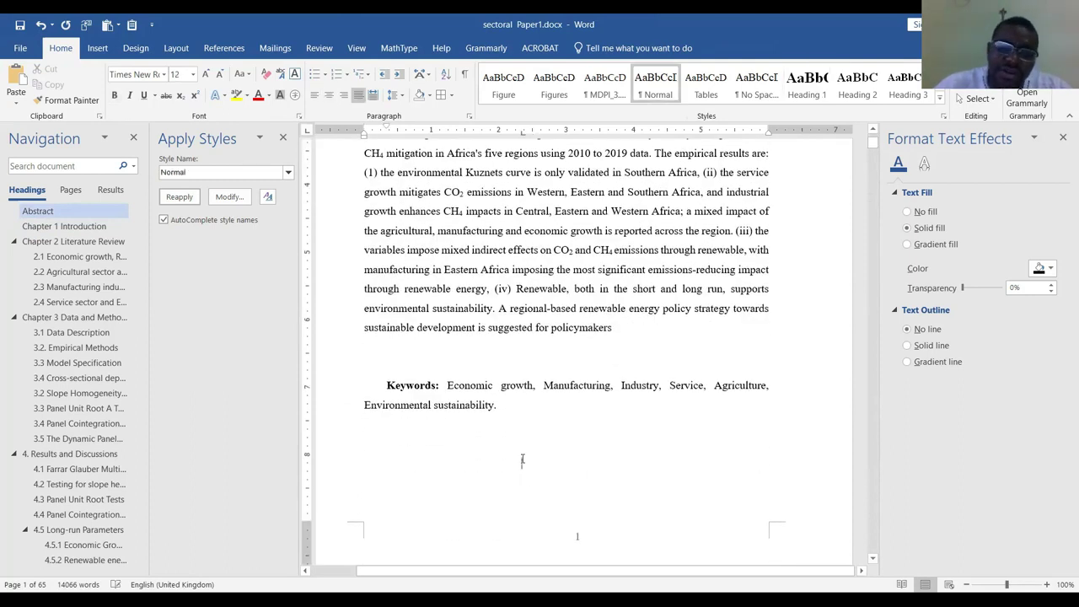
double_click(521, 532)
scroll(595, 478, "down", 7)
scroll(597, 383, "up", 5)
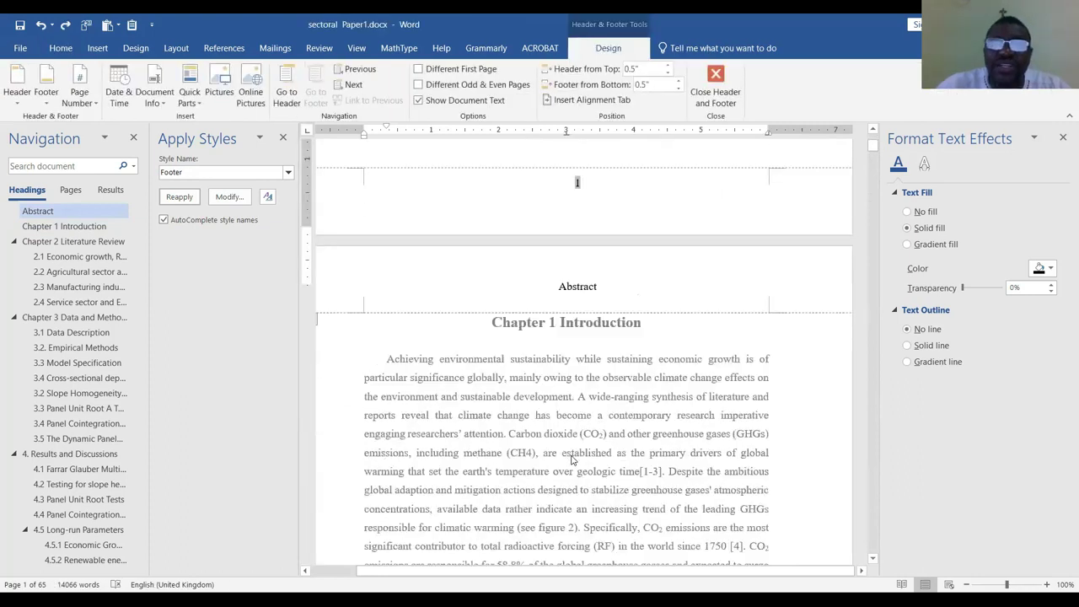
double_click(597, 257)
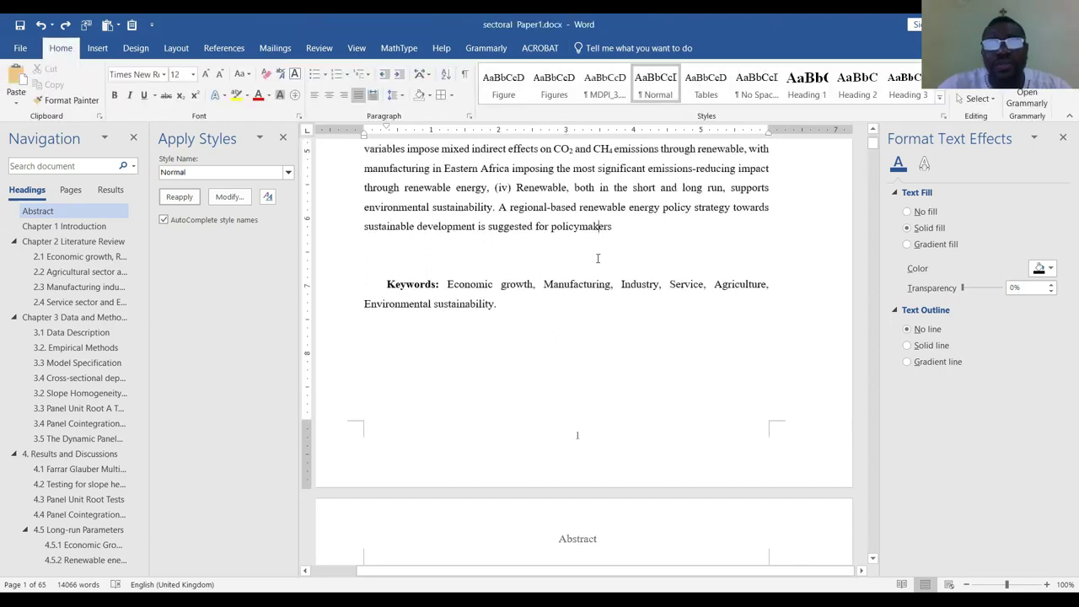
double_click(561, 444)
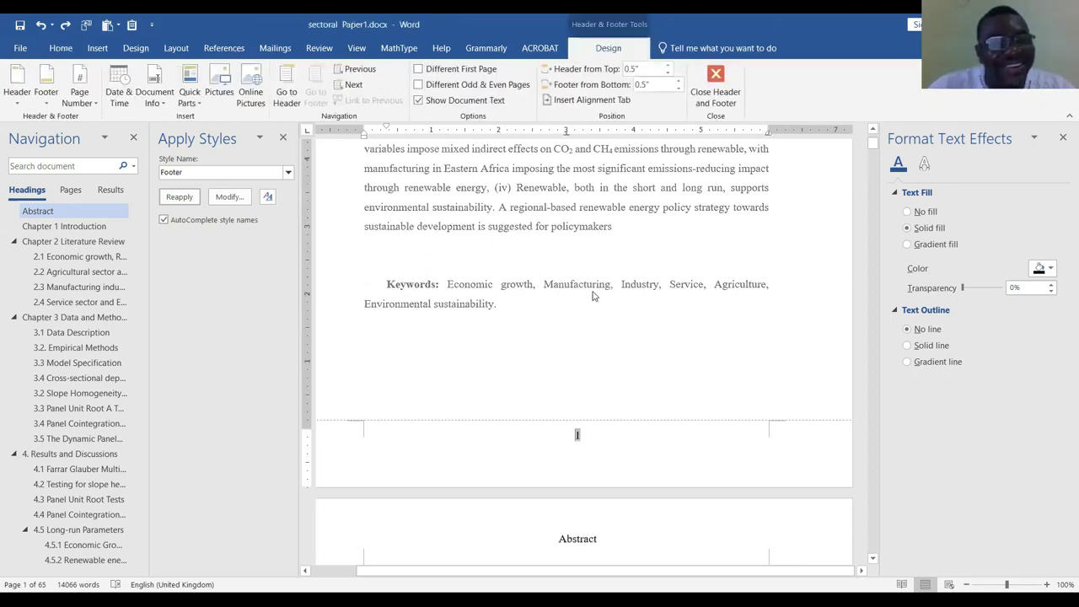
double_click(588, 398)
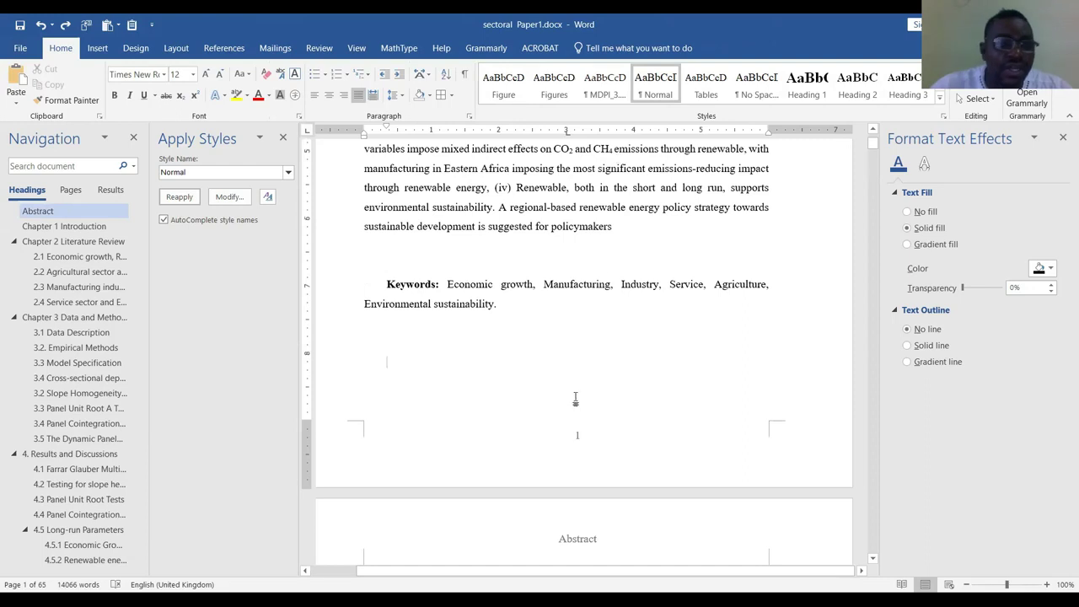
left_click(173, 51)
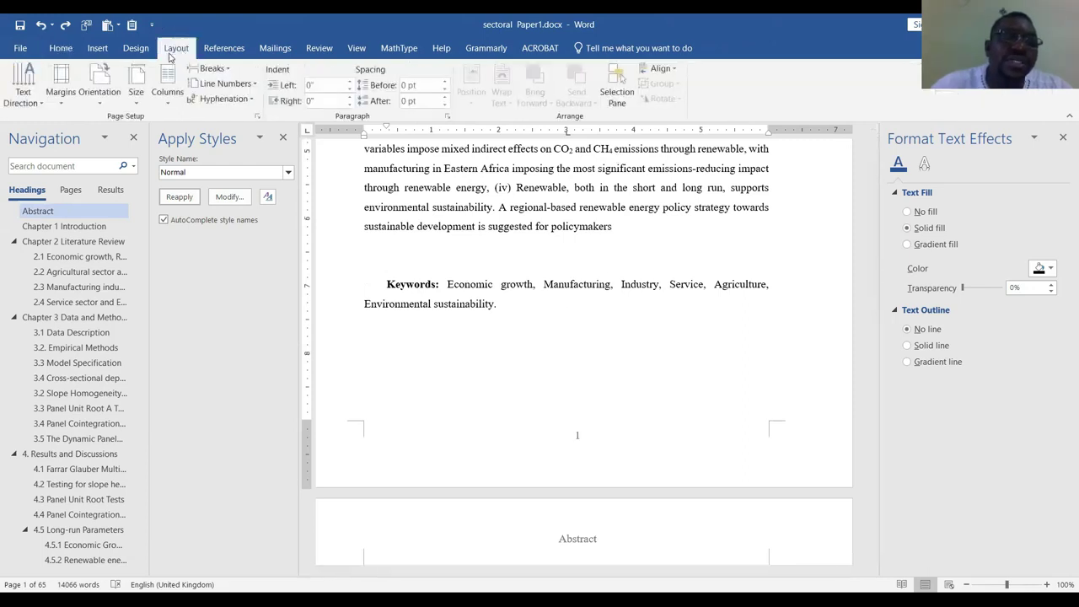
left_click(97, 52)
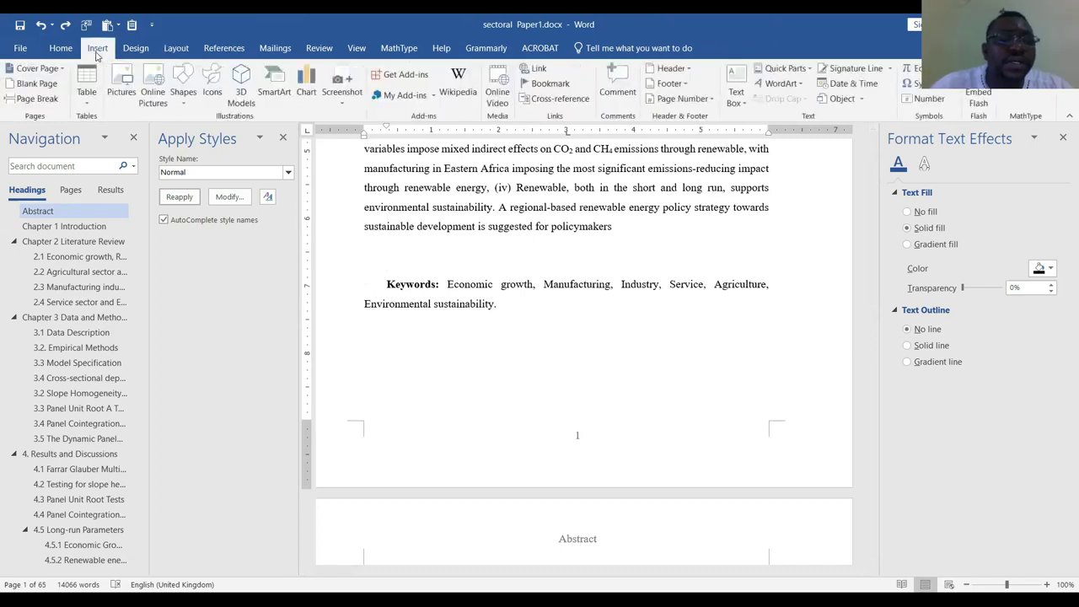
left_click(61, 48)
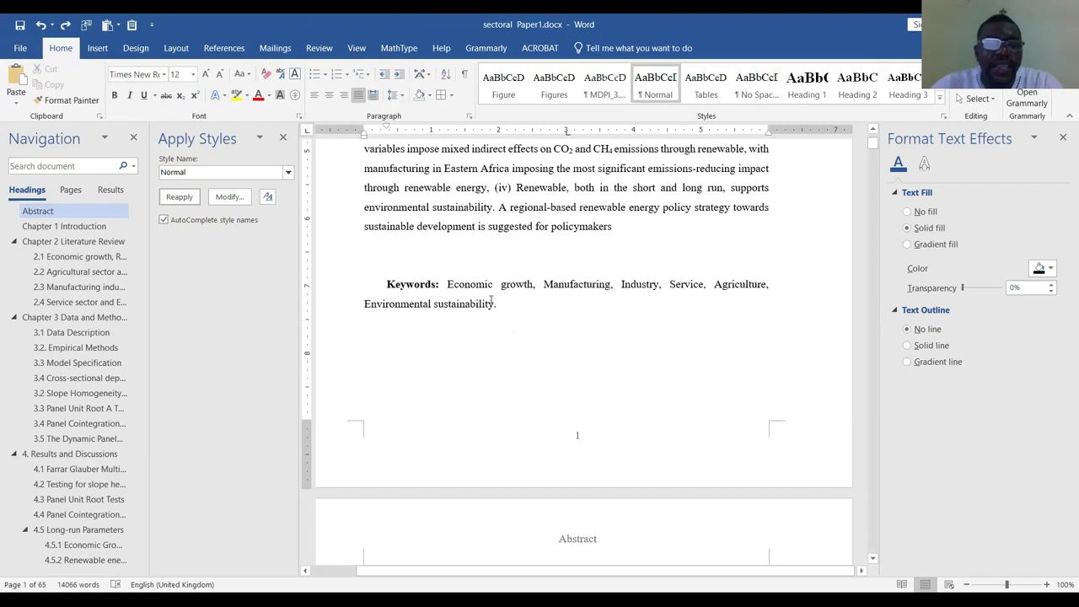
type(".")
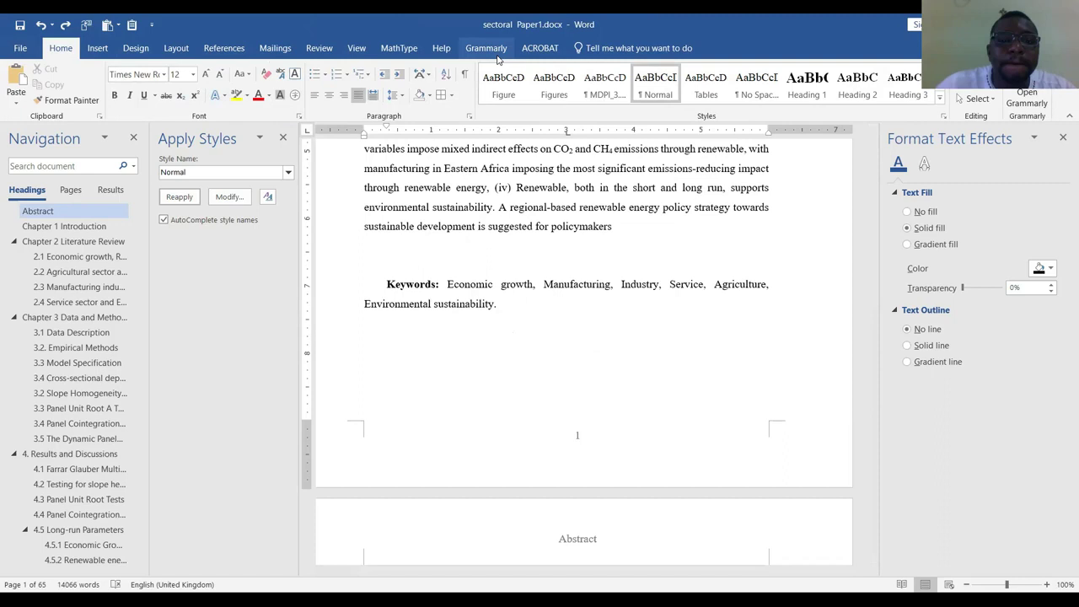
left_click(136, 48)
left_click(177, 51)
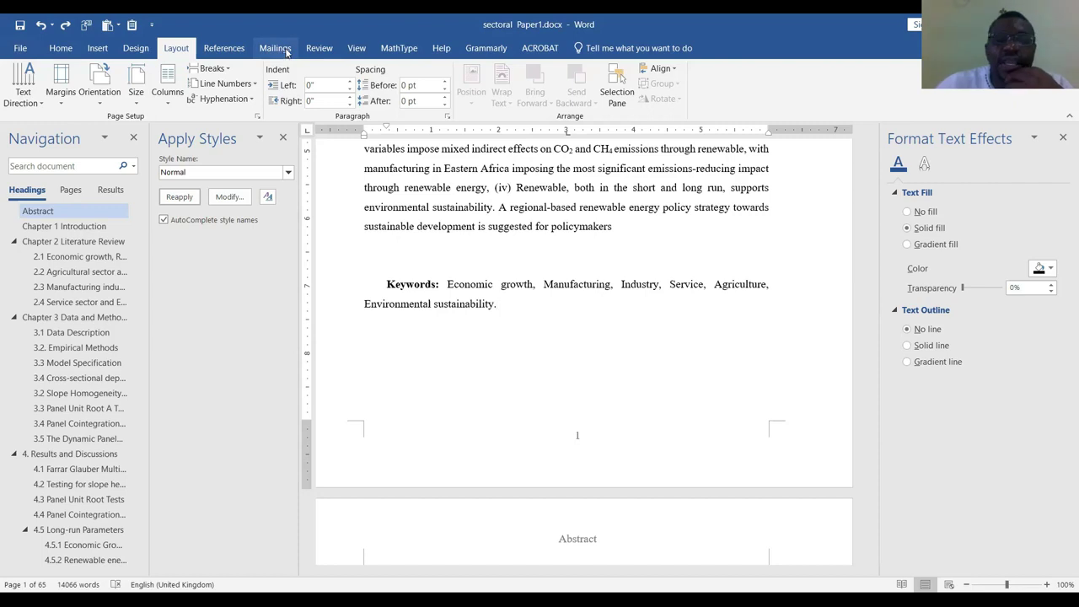
left_click(236, 49)
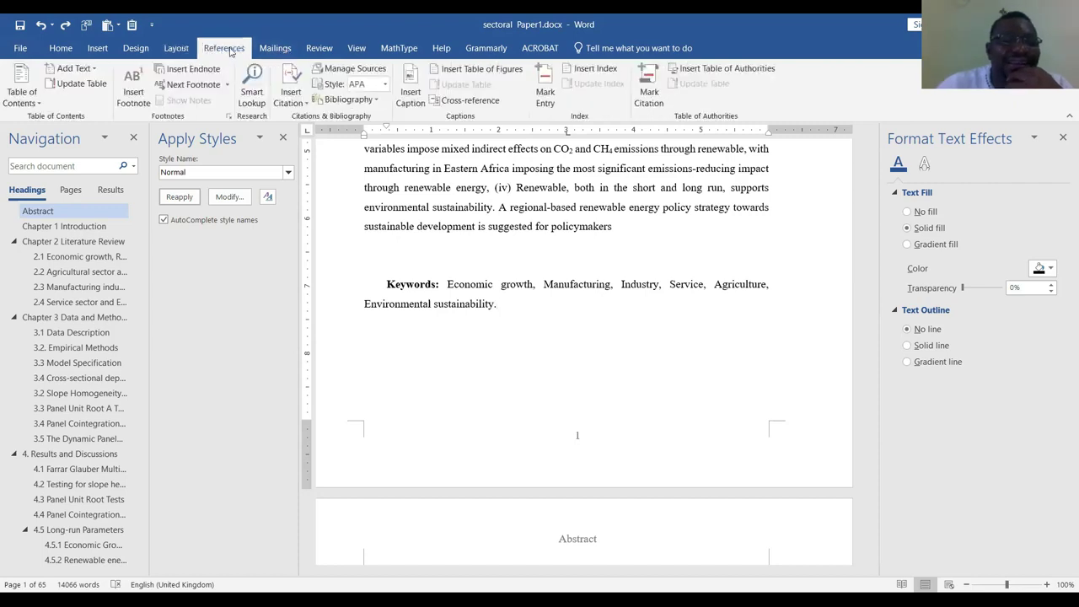
left_click(290, 48)
left_click(316, 48)
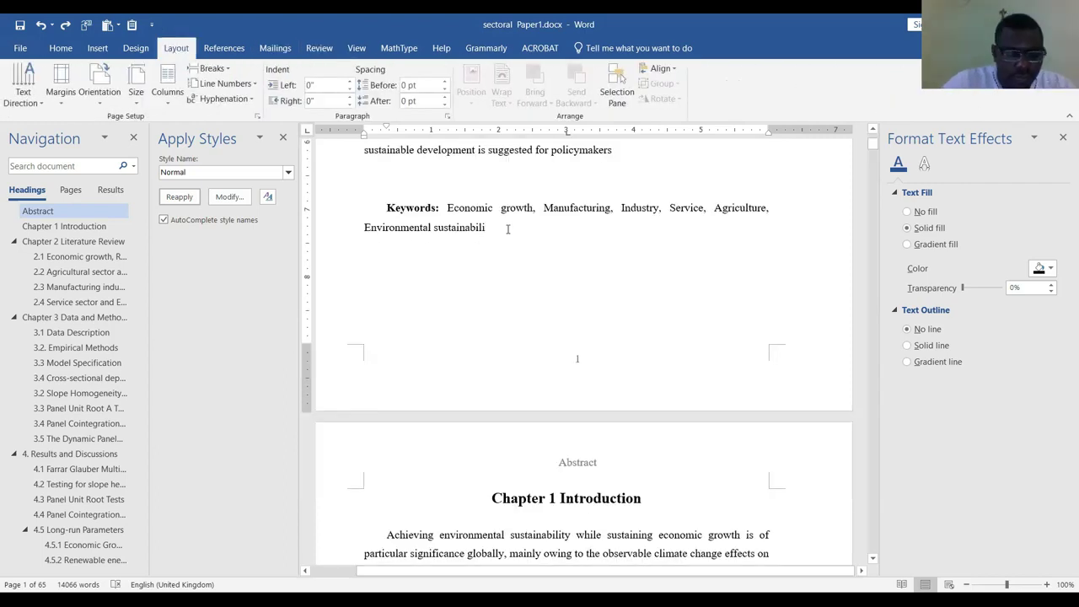
Complete the last keyword on the Abstract page as "Environmental sustainability"
type("ty")
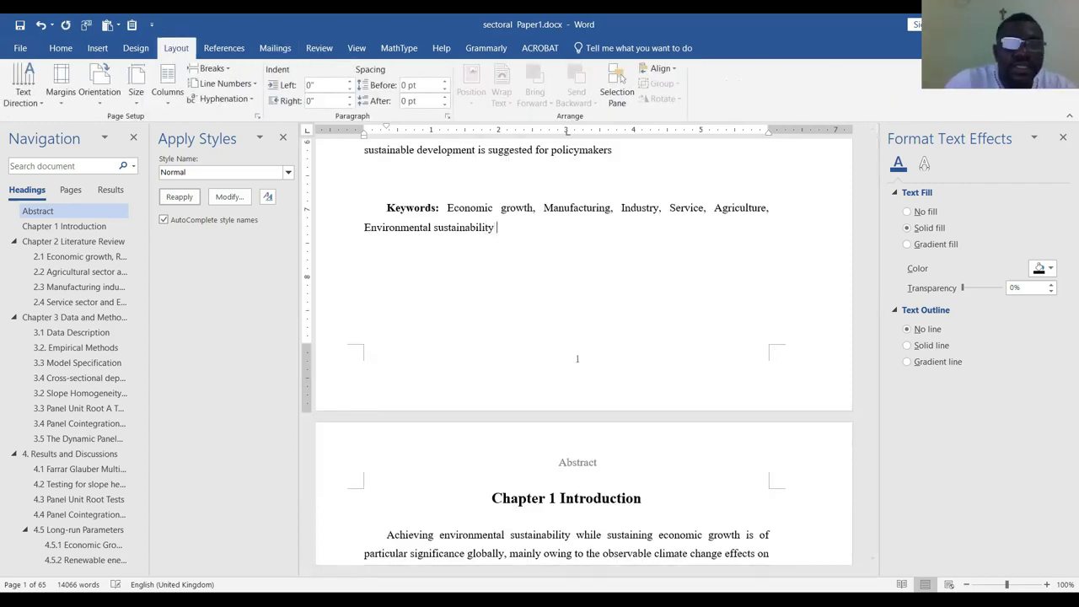
Try a page break after the Abstract's keywords and check the header and footer around the Chapter 1 Introduction page
left_click(74, 52)
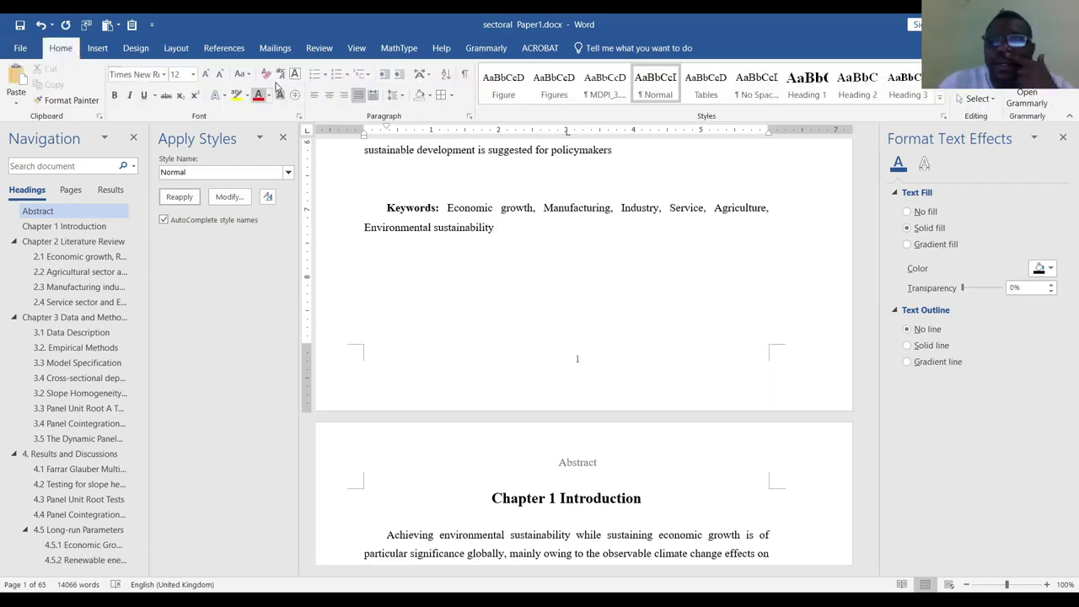
left_click(99, 52)
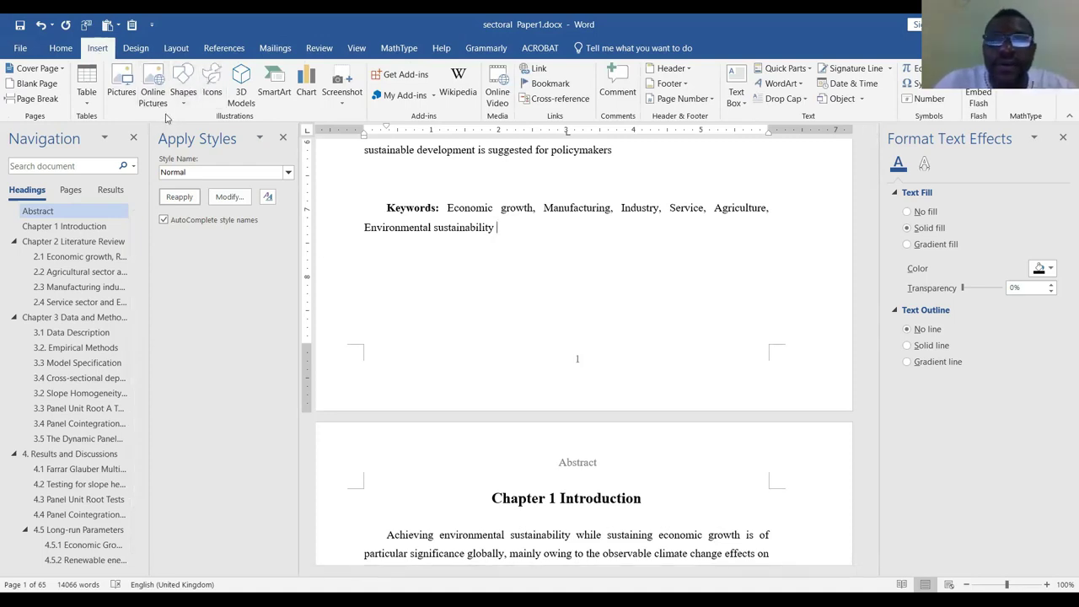
left_click(51, 105)
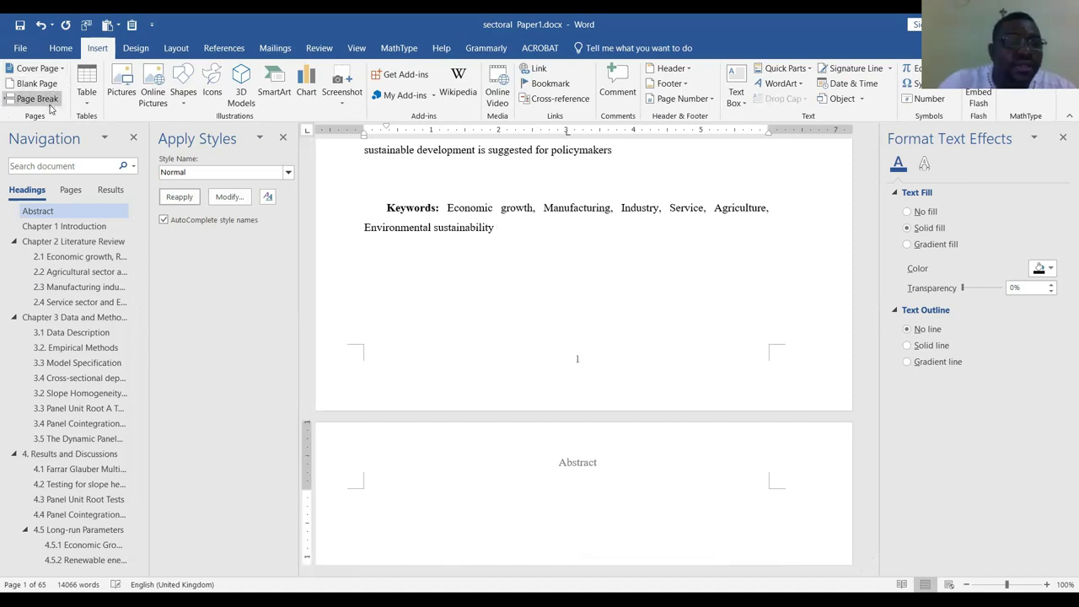
scroll(560, 380, "down", 3)
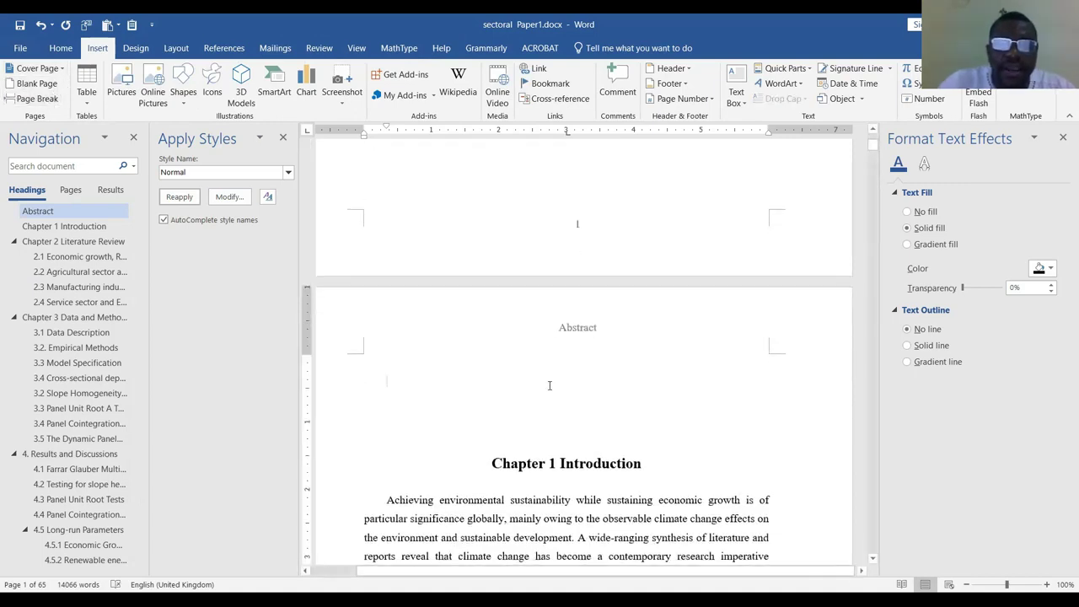
double_click(575, 233)
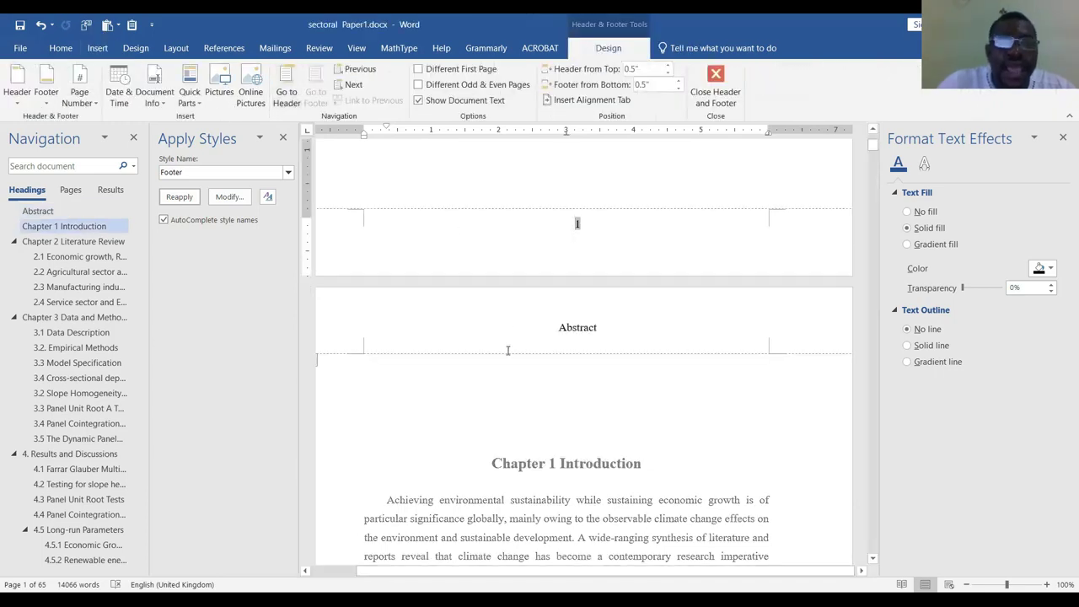
left_click(516, 385)
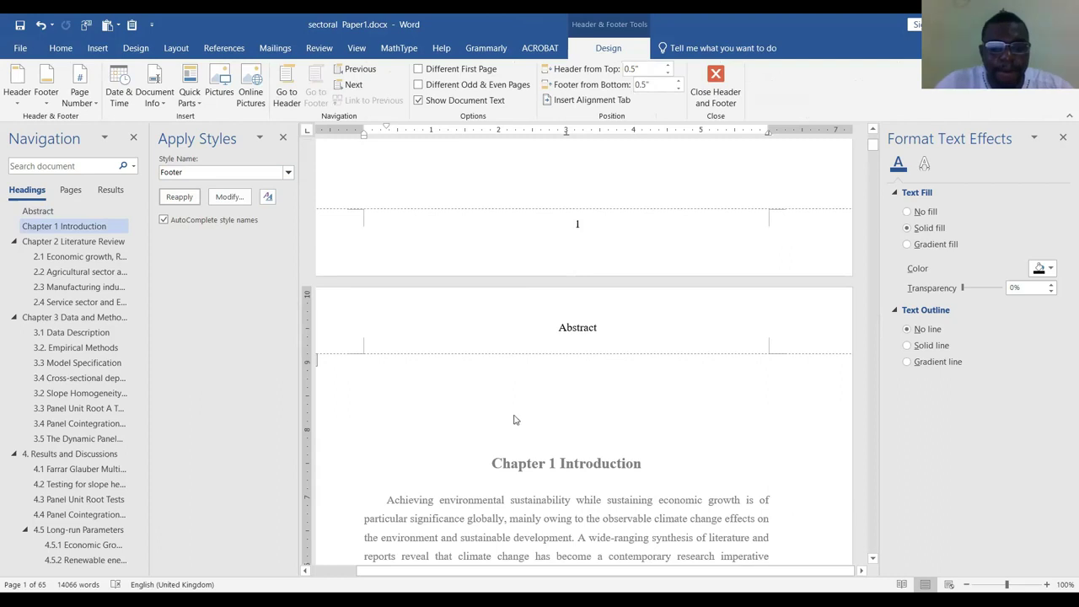
scroll(564, 373, "up", 1)
scroll(569, 379, "down", 2)
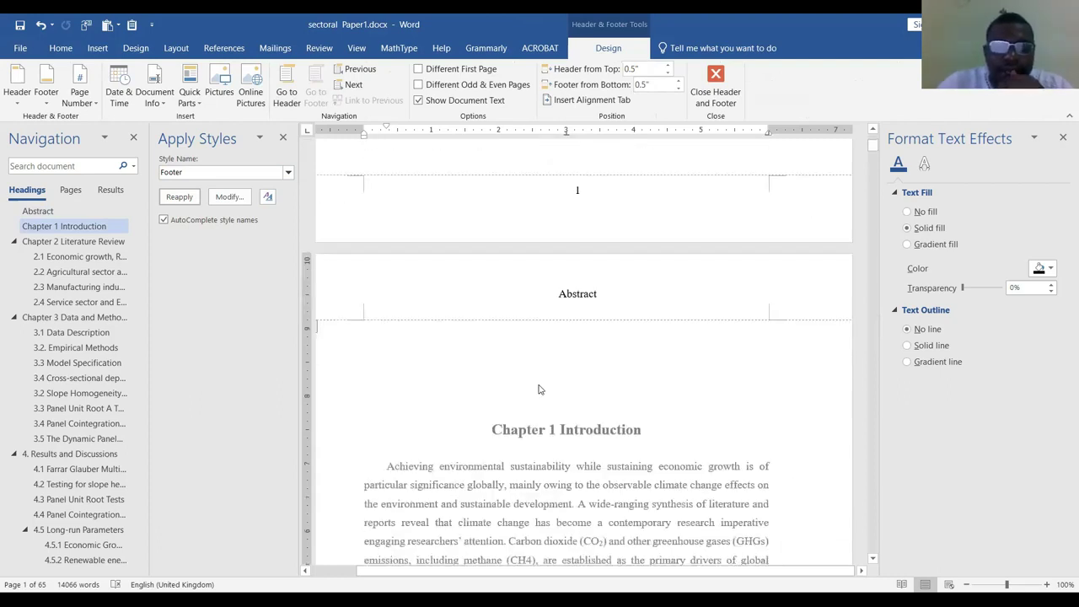
key("Escape")
Insert a continuous section break after the last keyword on the Abstract page
left_click(178, 50)
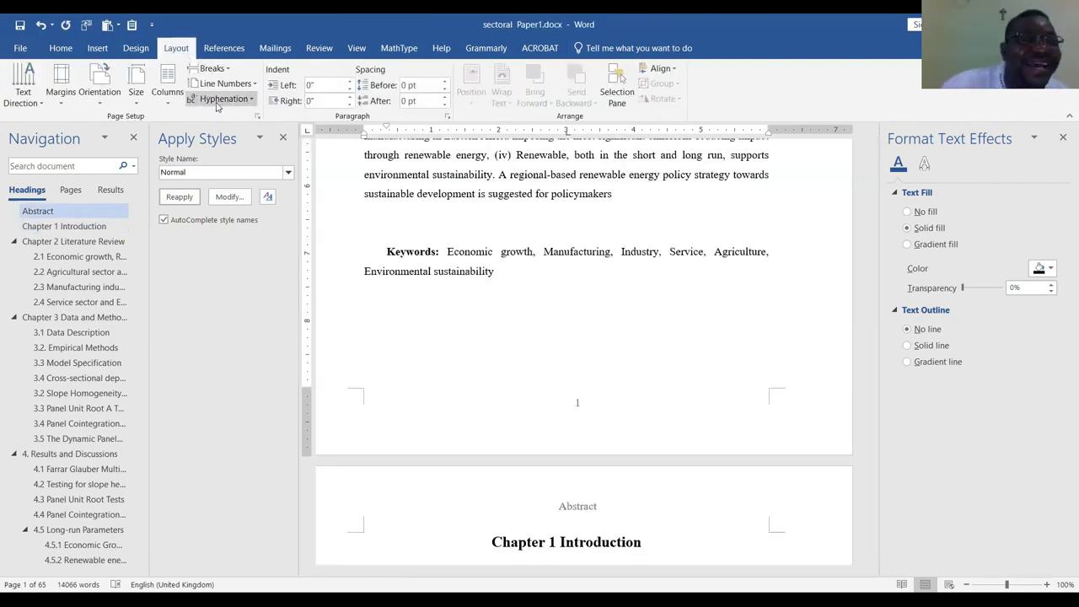
left_click(229, 73)
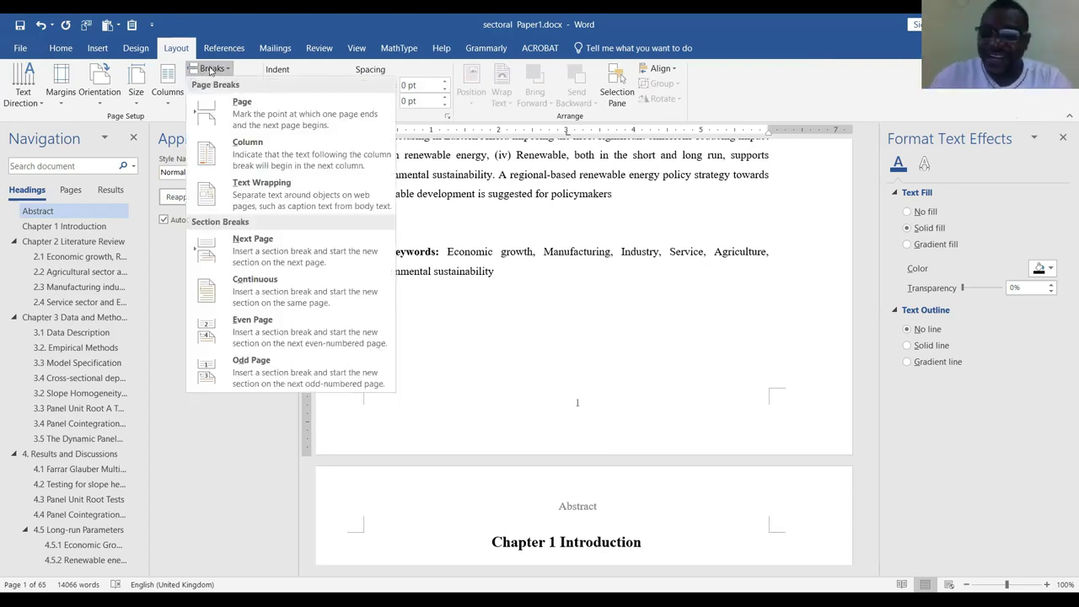
left_click(521, 354)
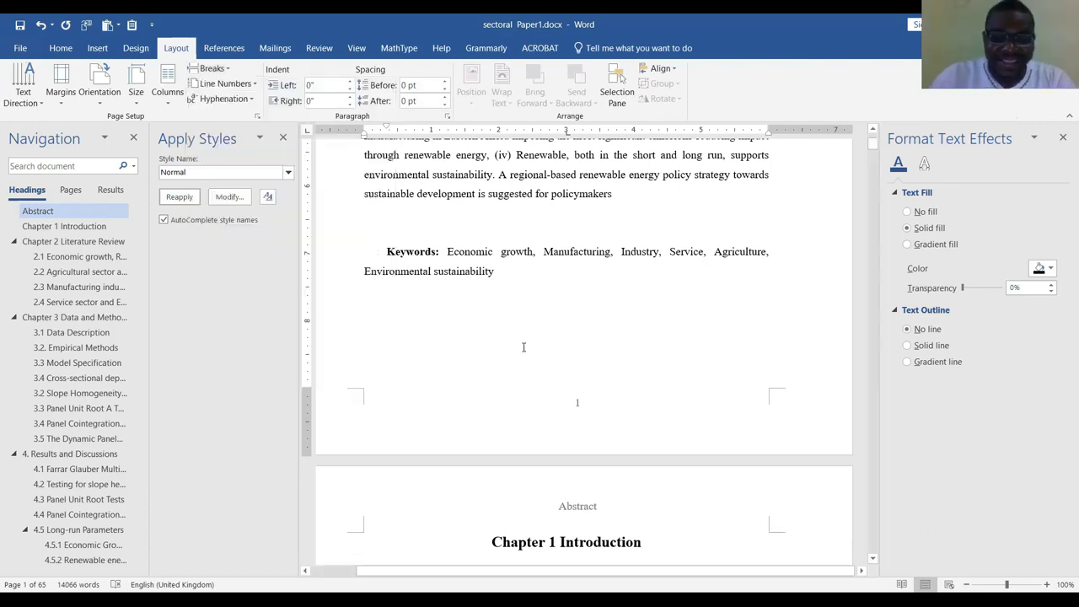
left_click(227, 72)
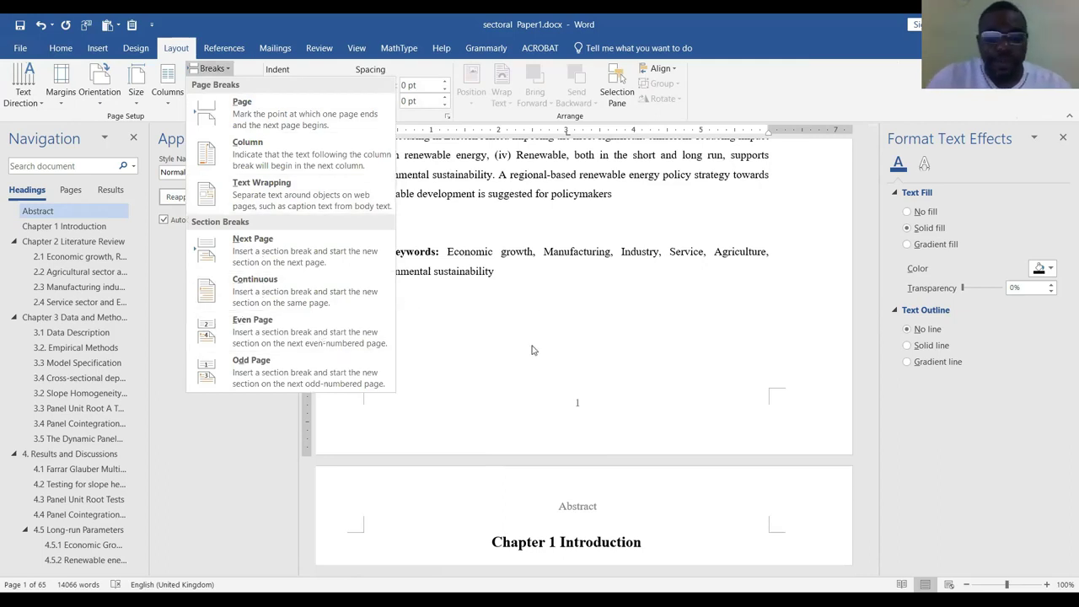
left_click(524, 299)
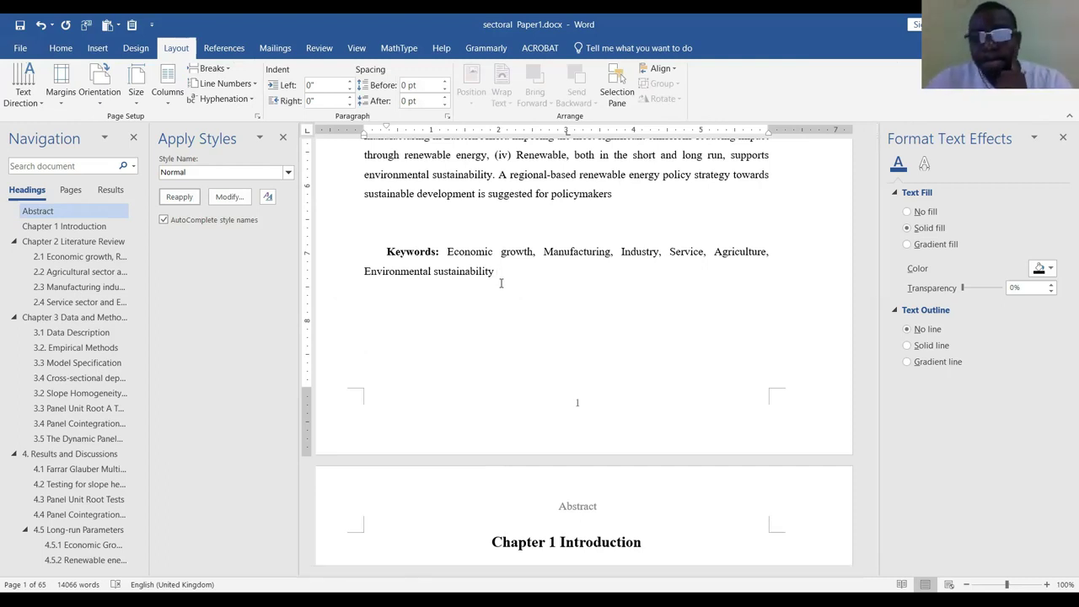
left_click(211, 68)
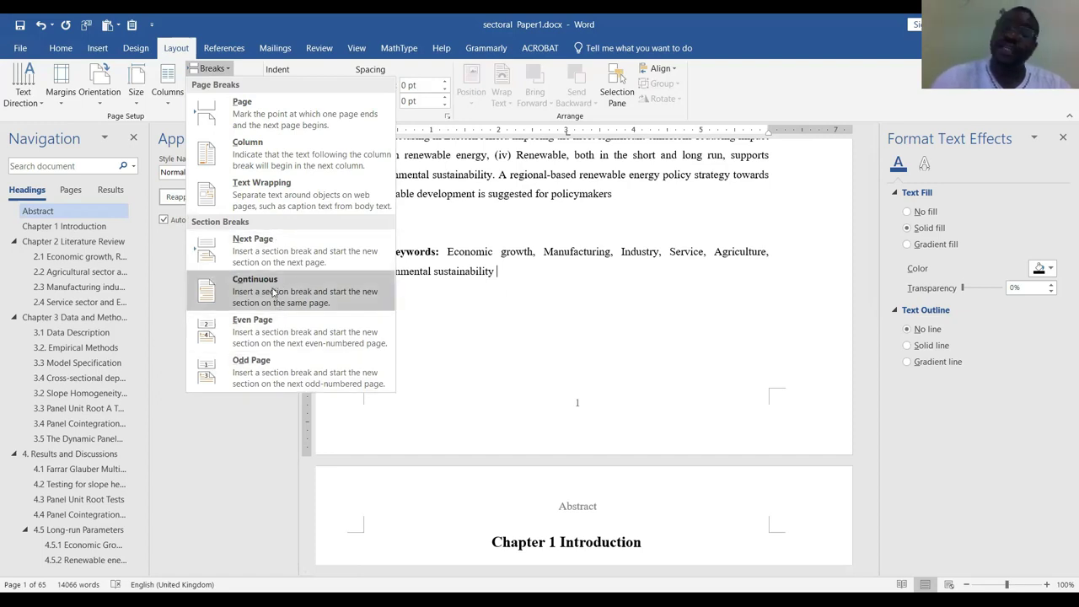
left_click(317, 291)
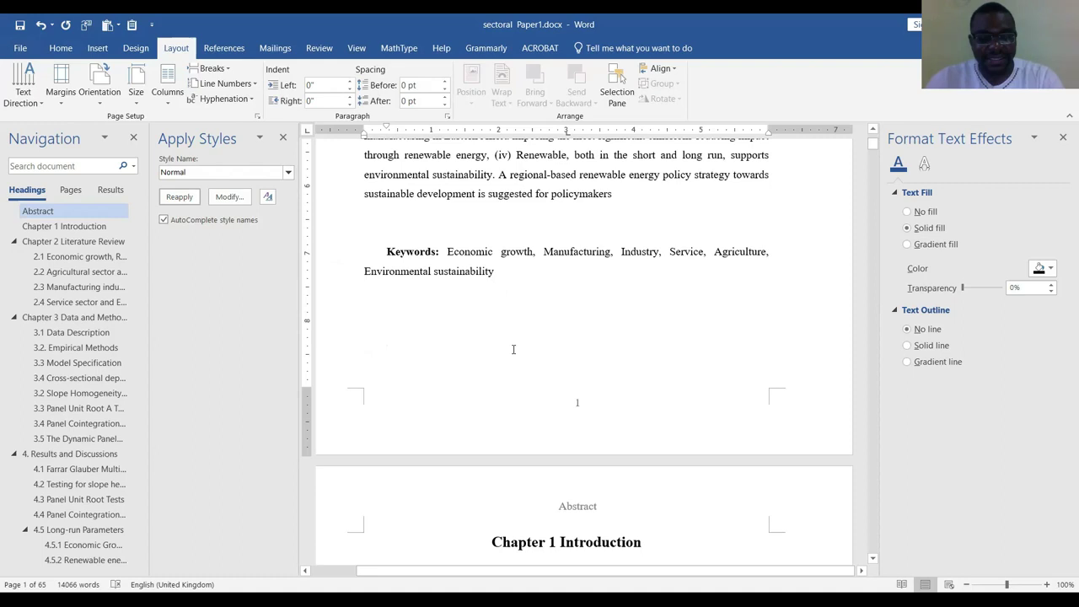
Open the Abstract page's footer and examine the section labels there and in the header above Chapter 1 Introduction
scroll(573, 413, "down", 1)
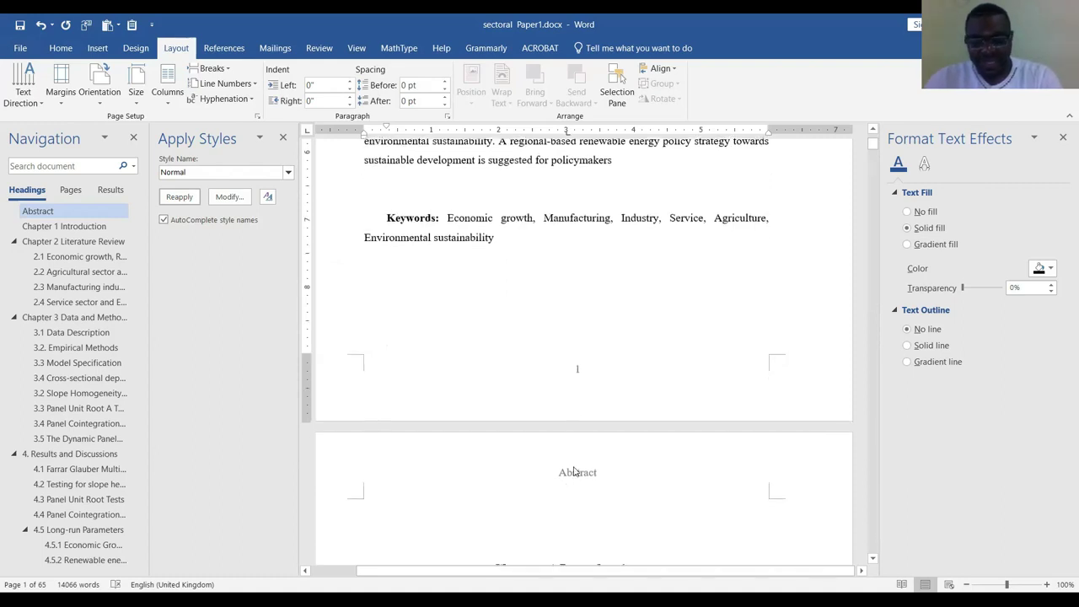
left_click(567, 281)
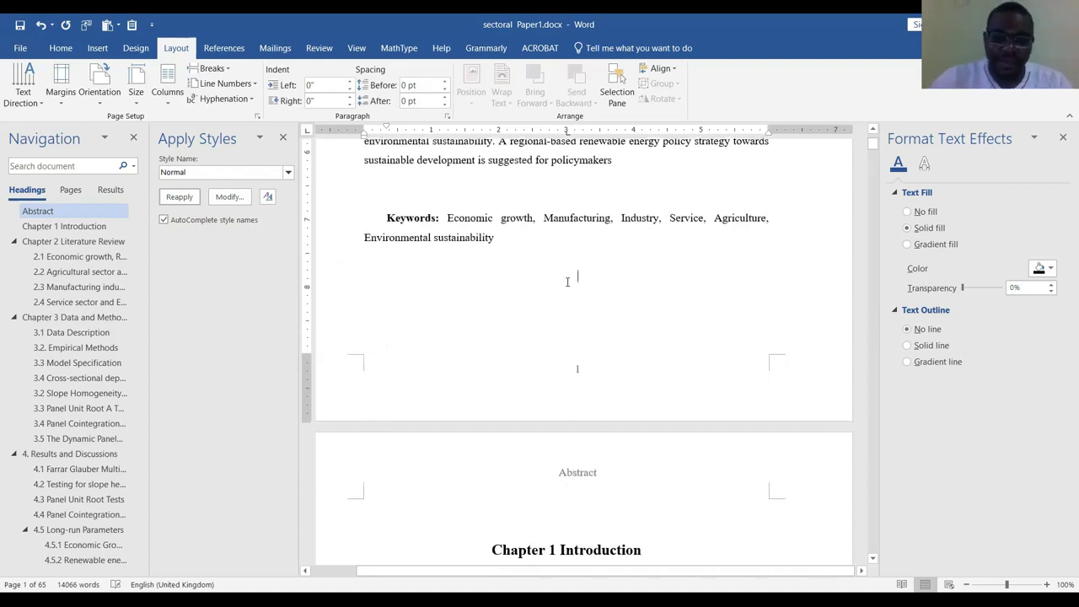
double_click(549, 367)
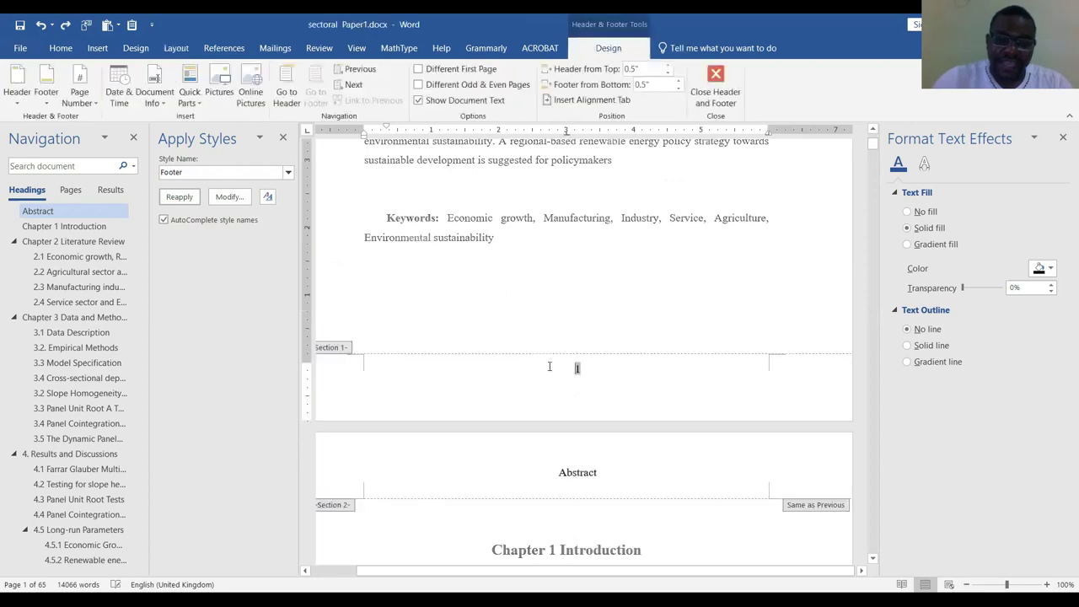
scroll(570, 468, "down", 2)
scroll(512, 352, "up", 2)
scroll(532, 379, "down", 1)
scroll(541, 402, "down", 1)
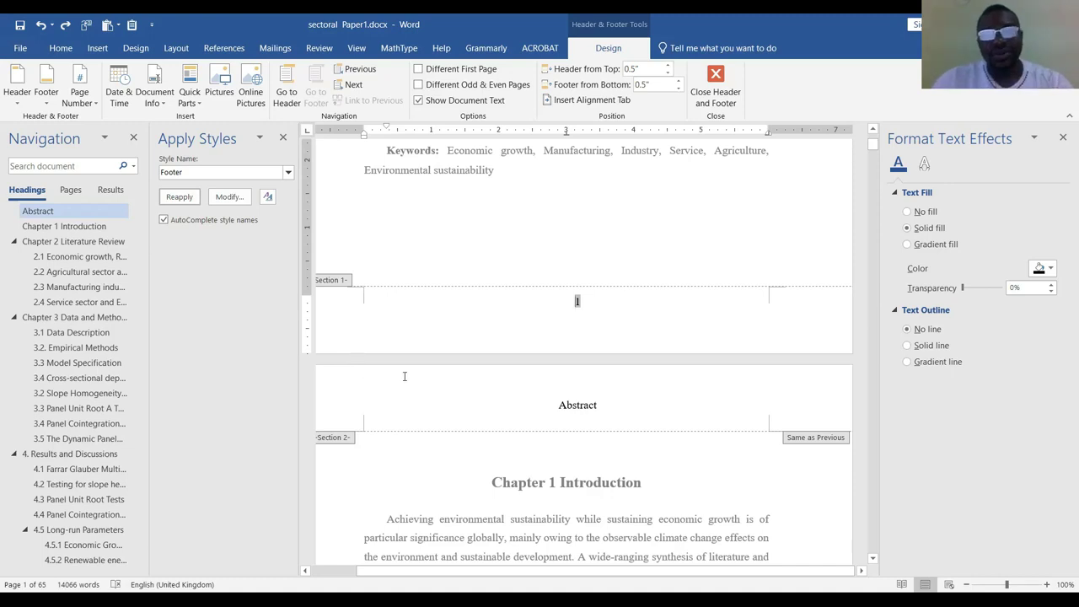
scroll(578, 431, "down", 1)
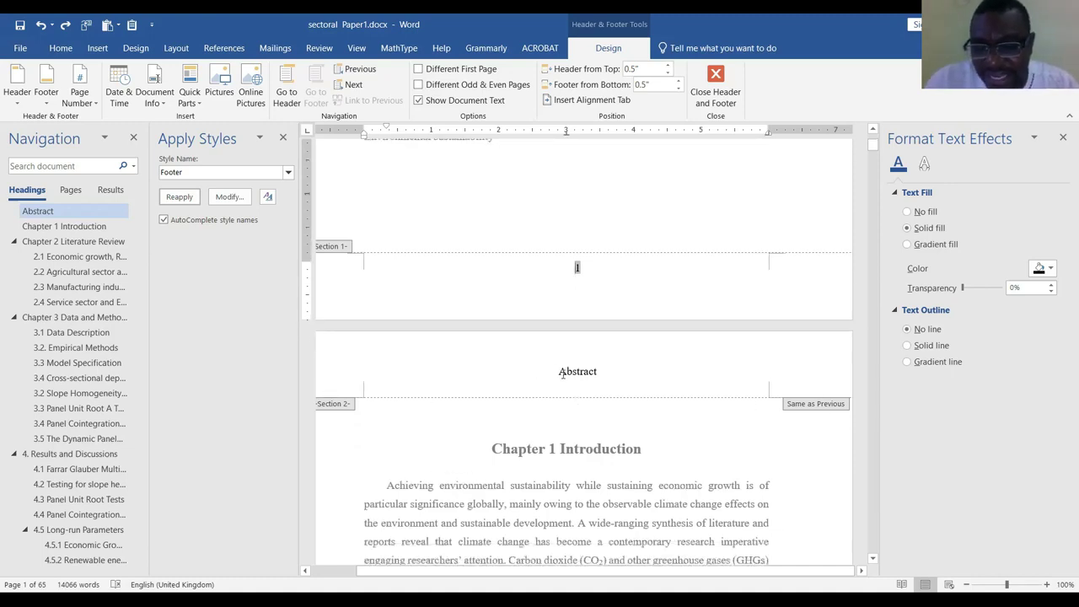
scroll(590, 510, "up", 1)
scroll(595, 506, "down", 1)
scroll(595, 507, "down", 1)
scroll(448, 227, "up", 1)
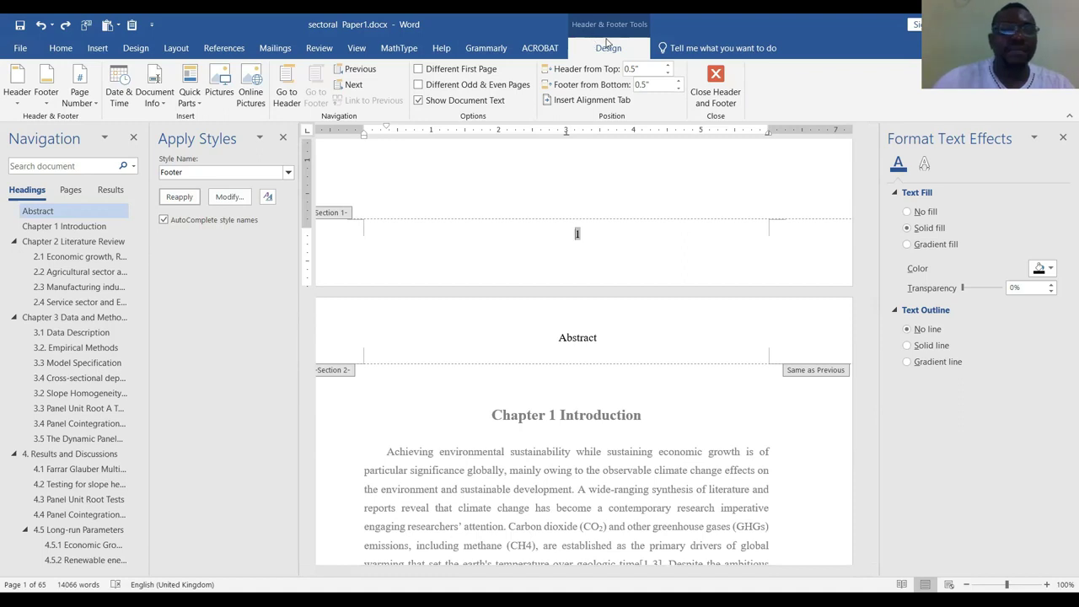
Unlink the header above Chapter 1 Introduction in section 2 from the previous section's header
left_click(134, 48)
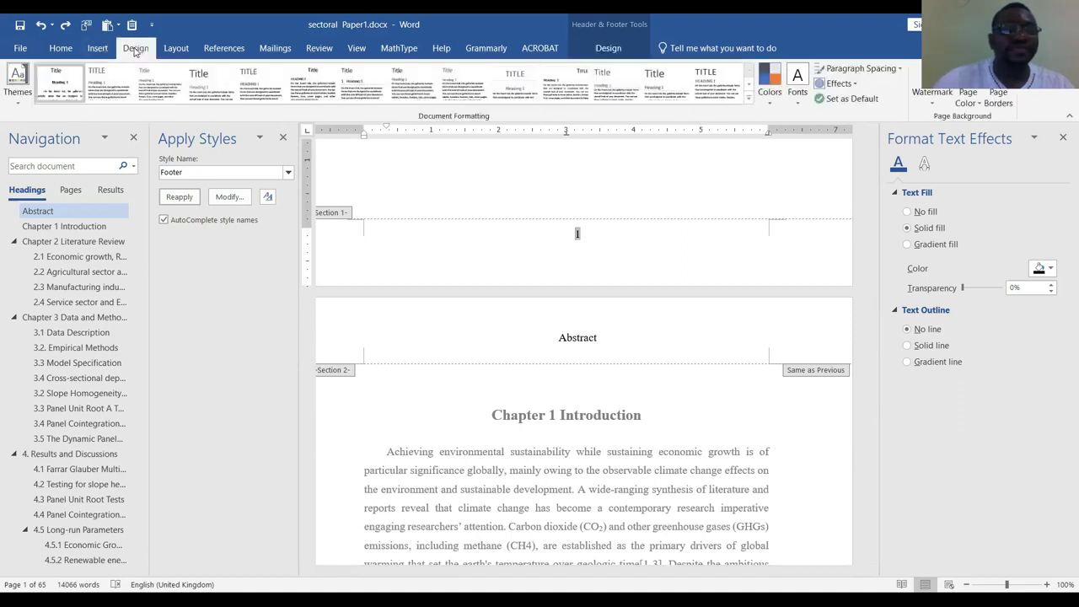
left_click(98, 48)
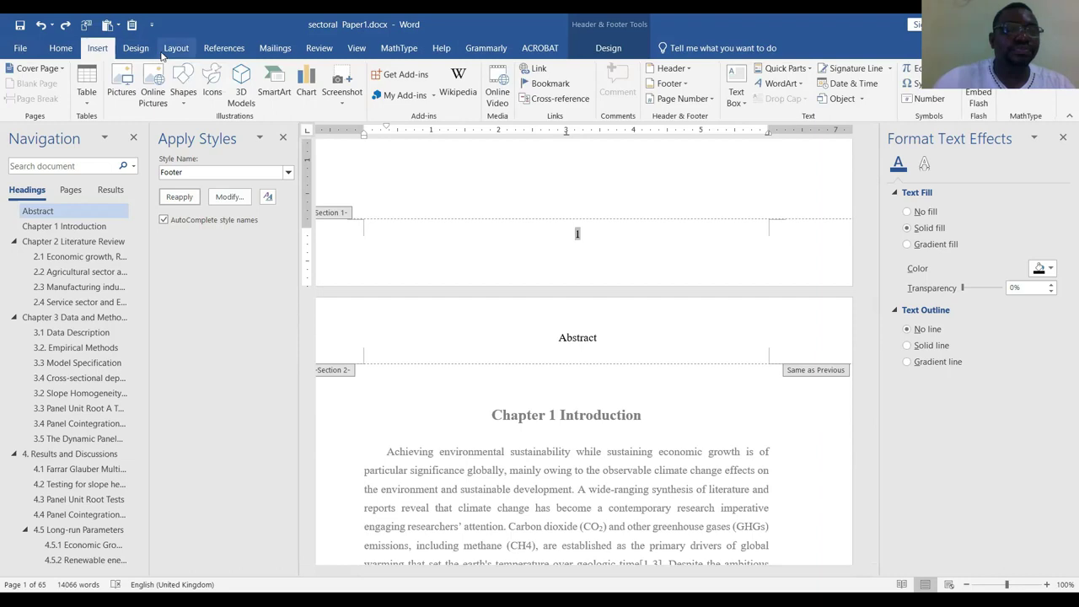
left_click(186, 51)
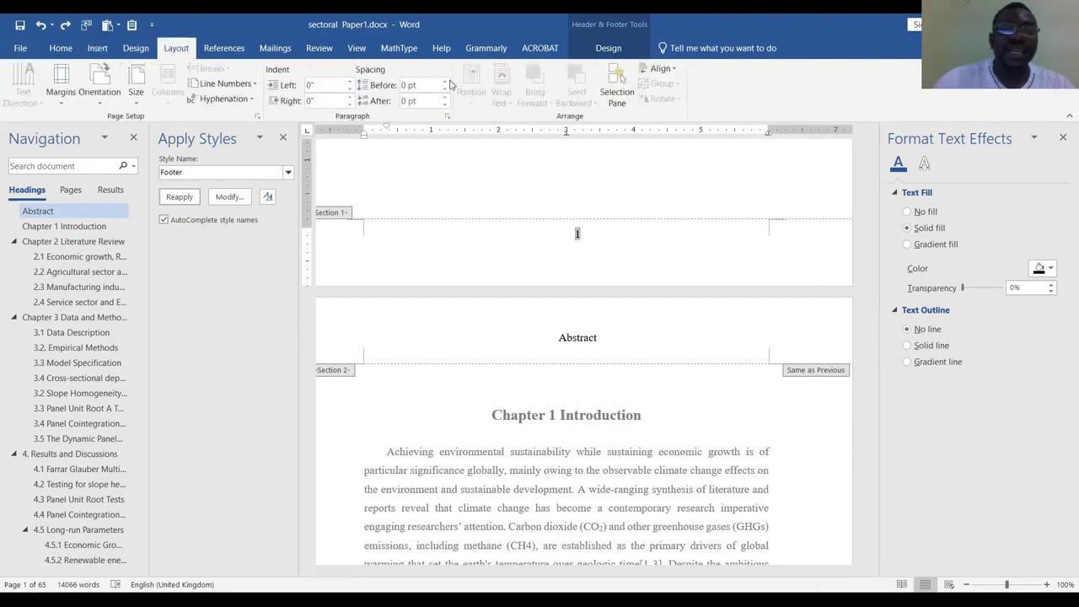
left_click(600, 56)
left_click(521, 377)
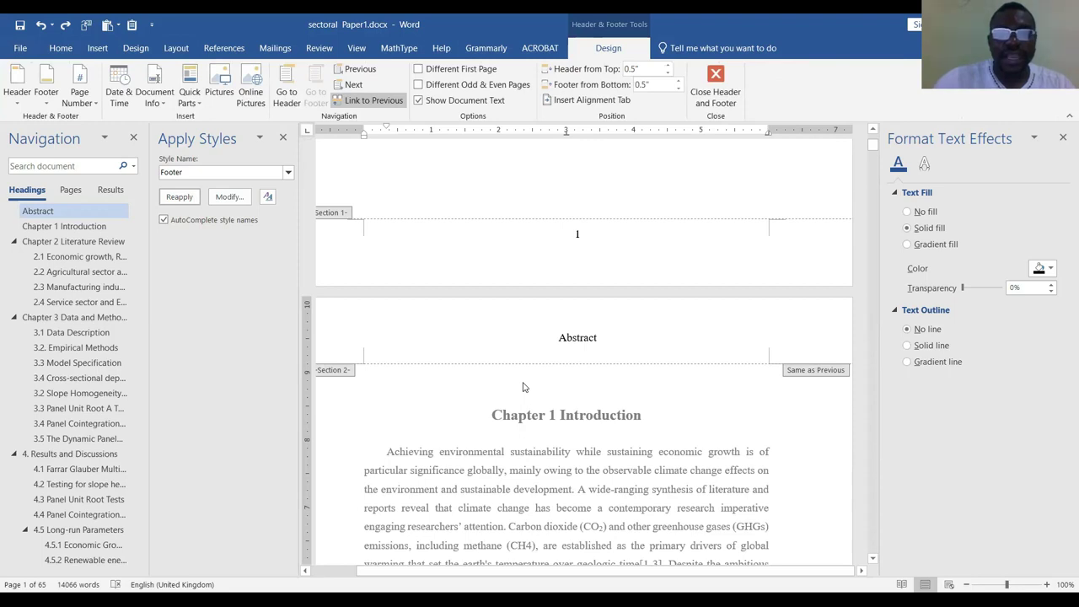
double_click(523, 387)
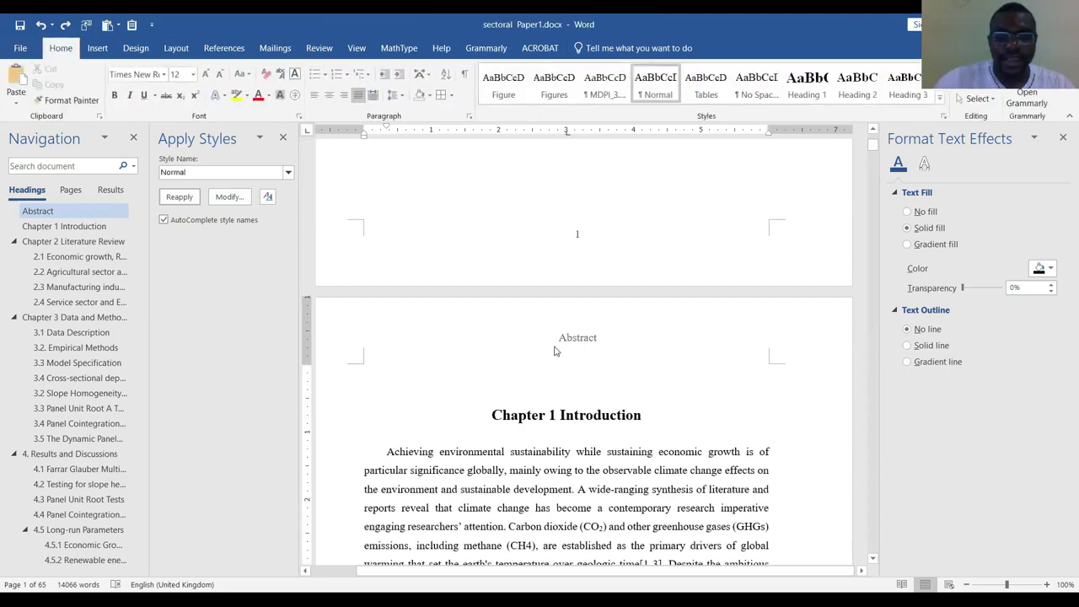
double_click(556, 341)
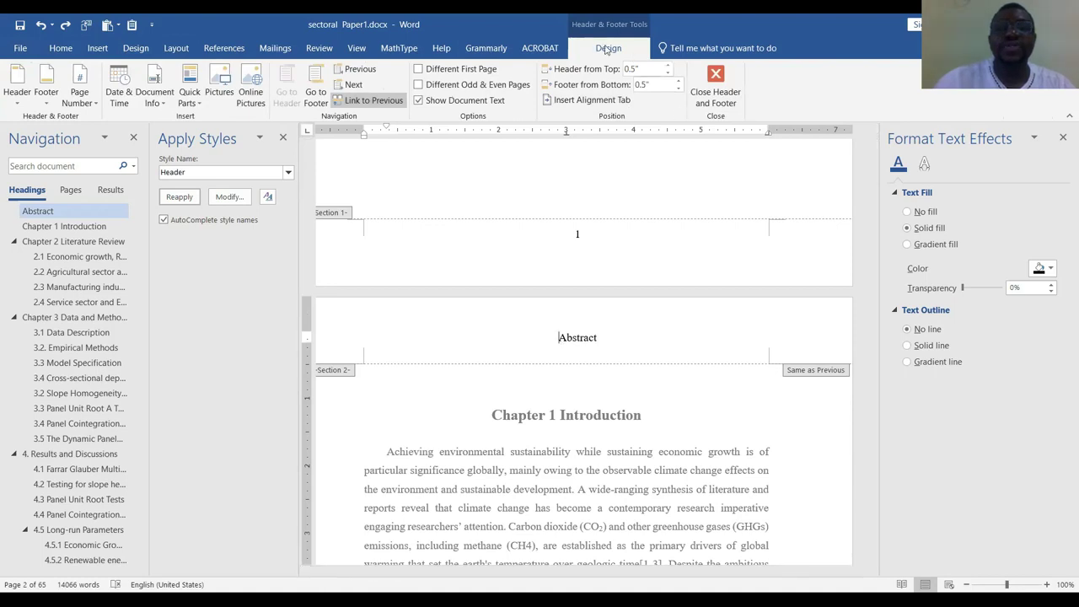
left_click(365, 101)
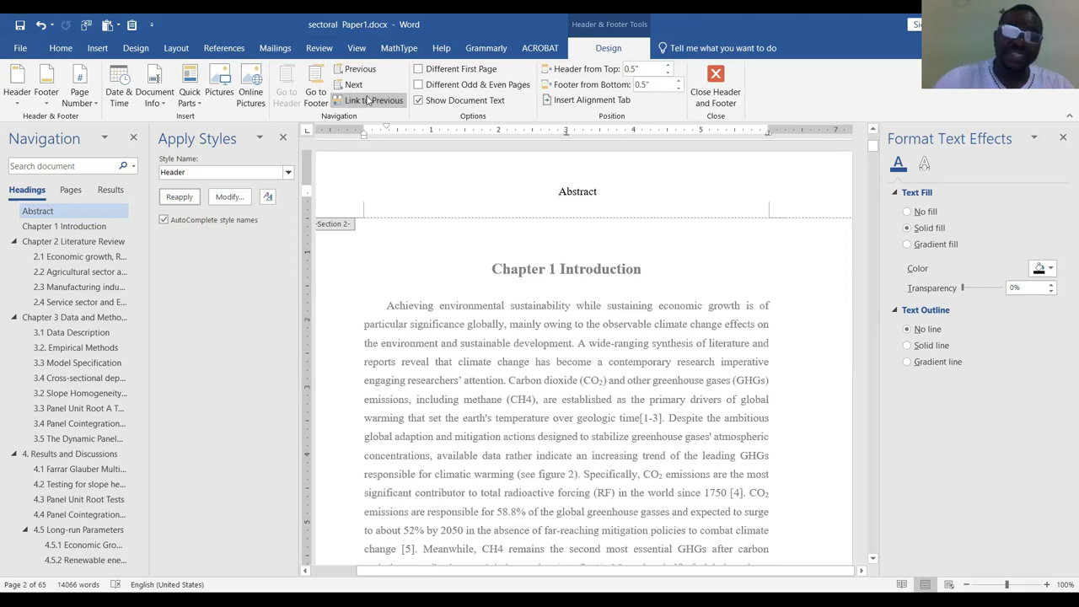
Unlink the footer of the first Chapter 1 page from the previous section and leave footer editing
scroll(385, 228, "down", 7)
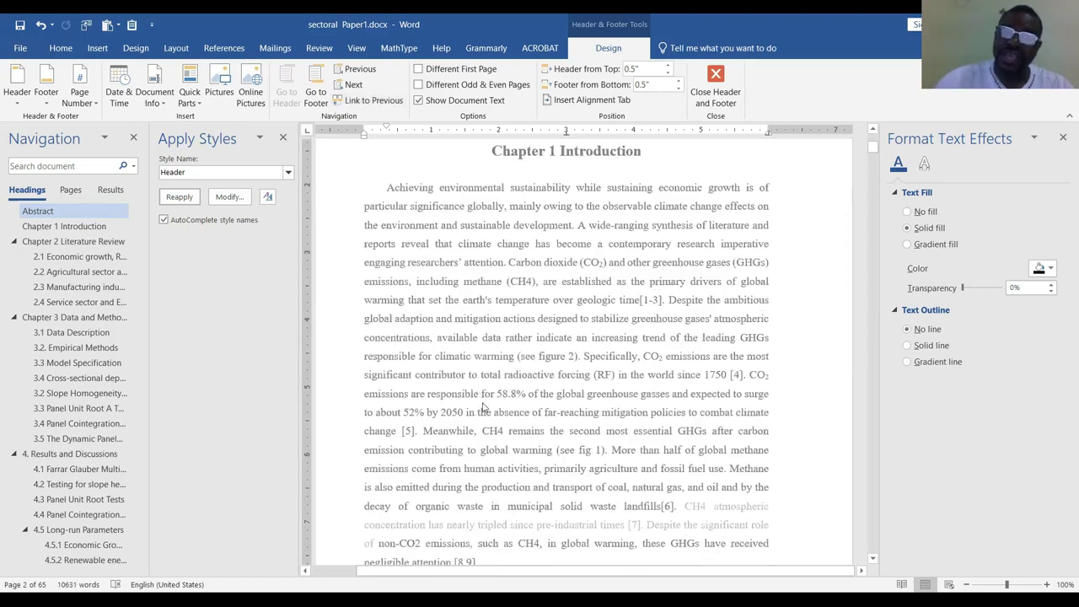
left_click(648, 474)
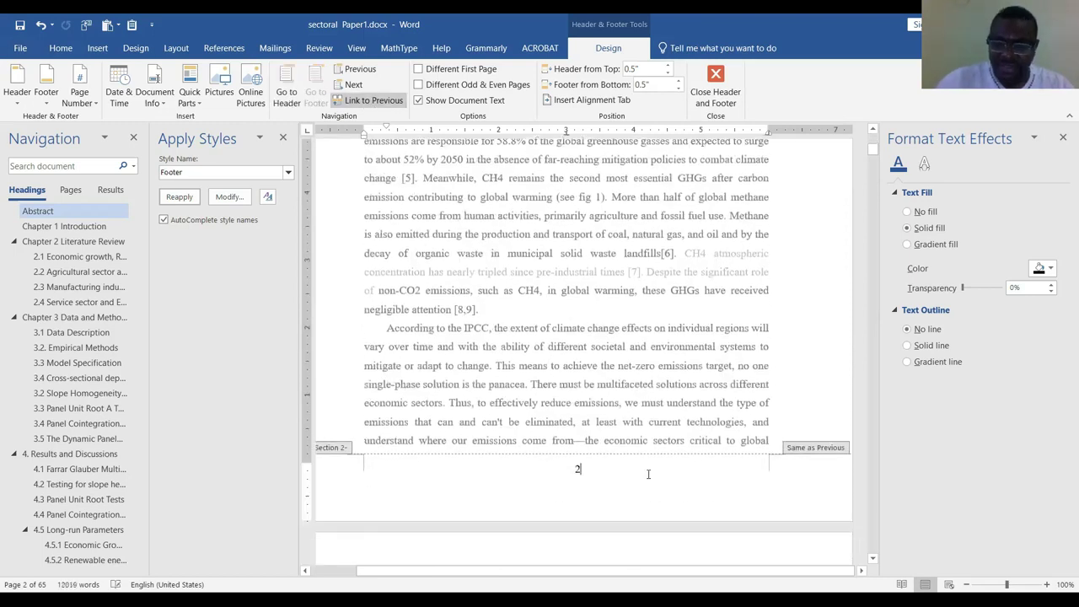
left_click(379, 102)
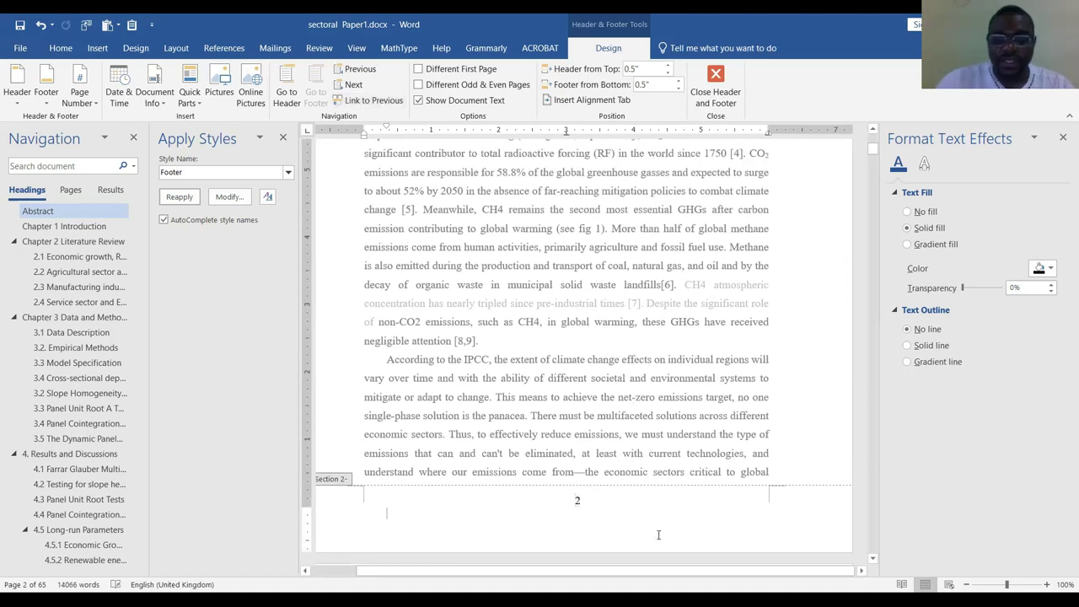
scroll(615, 392, "up", 2)
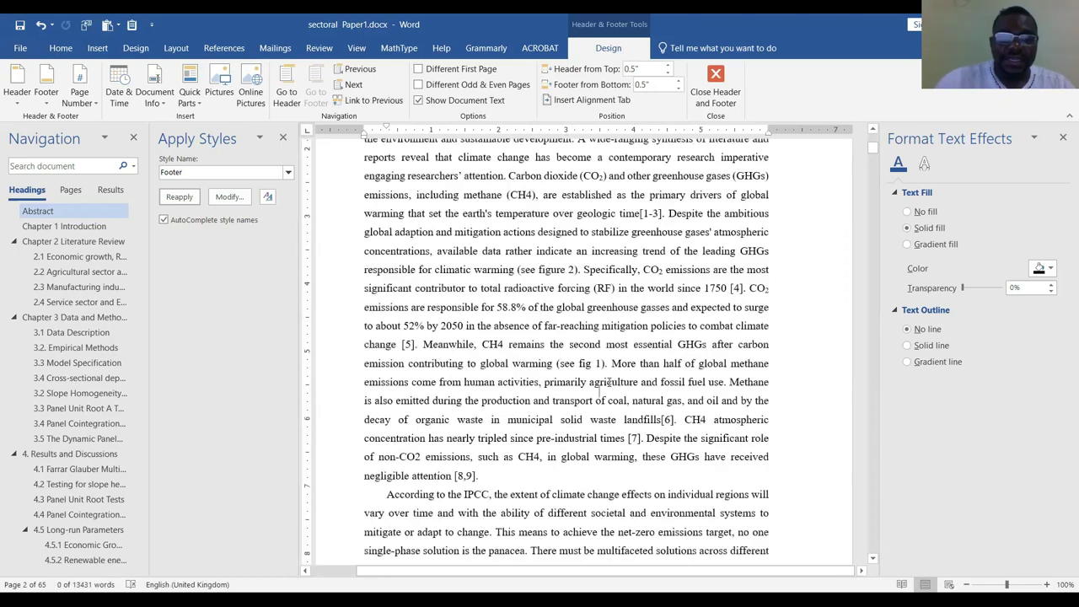
double_click(611, 386)
Replace the header text above Chapter 1 Introduction with "Introduction" and return to the body text
scroll(555, 361, "up", 2)
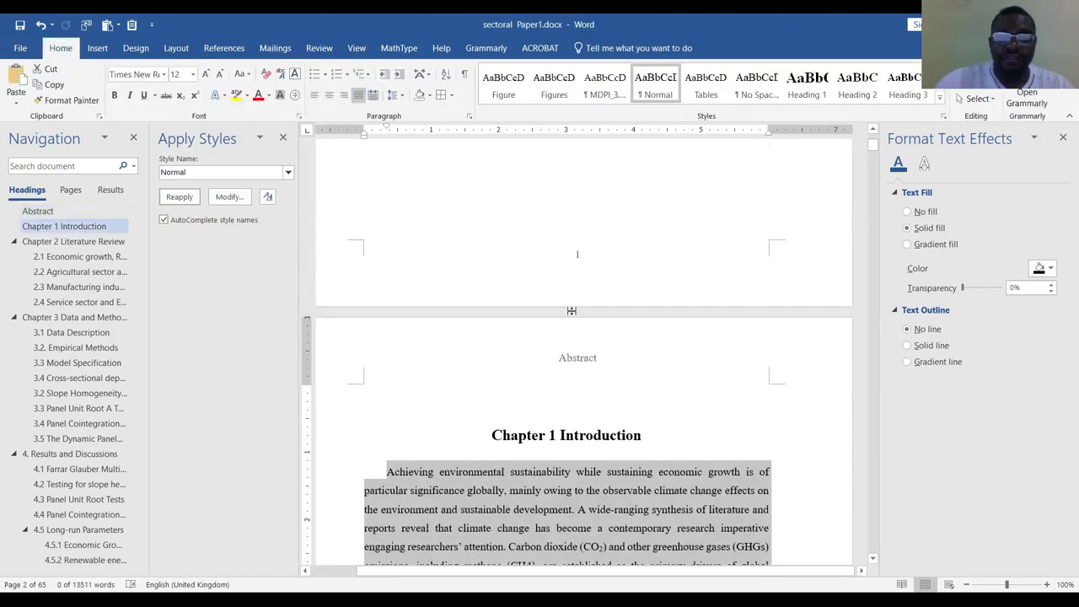
double_click(552, 361)
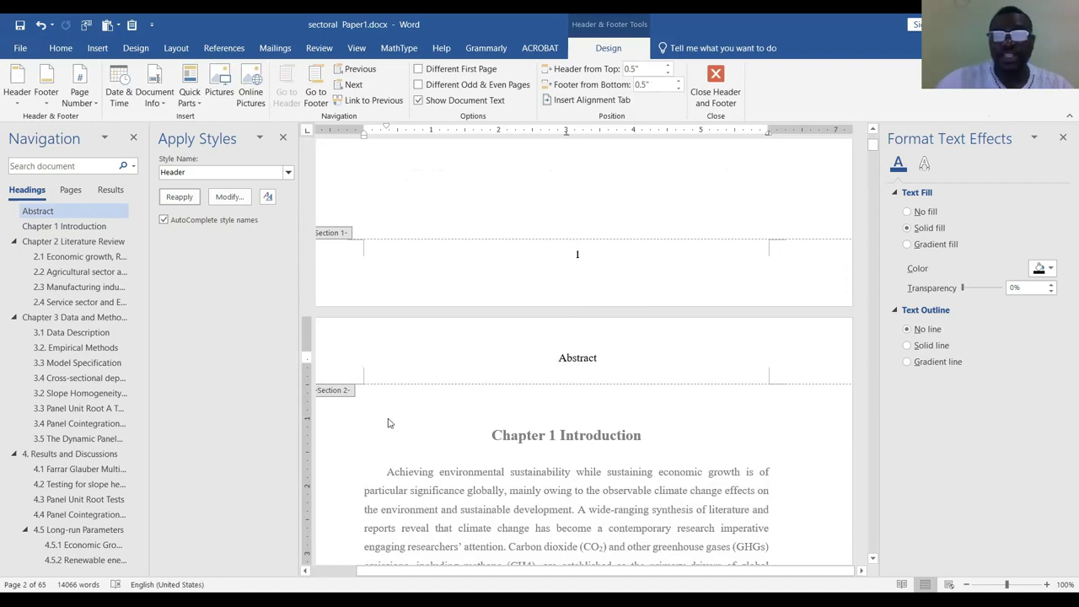
scroll(594, 171, "up", 1)
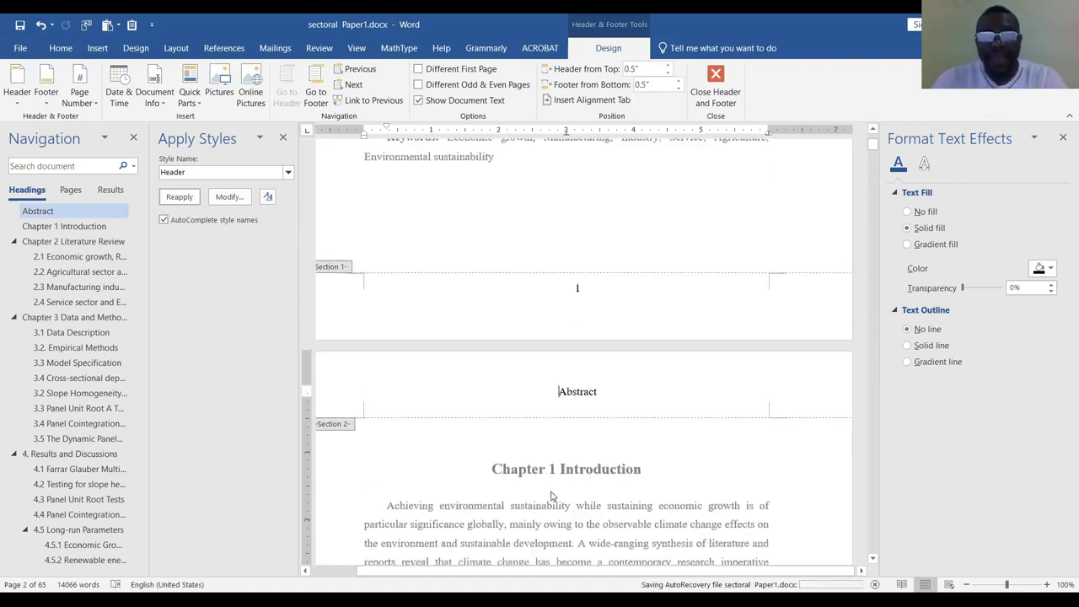
scroll(555, 501, "up", 6)
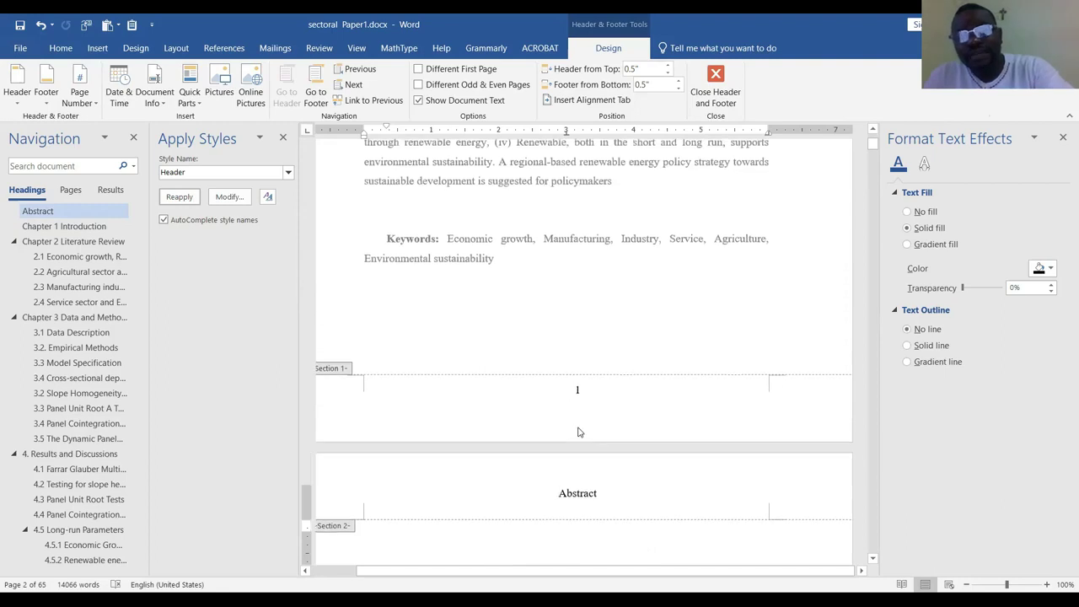
scroll(588, 452, "down", 5)
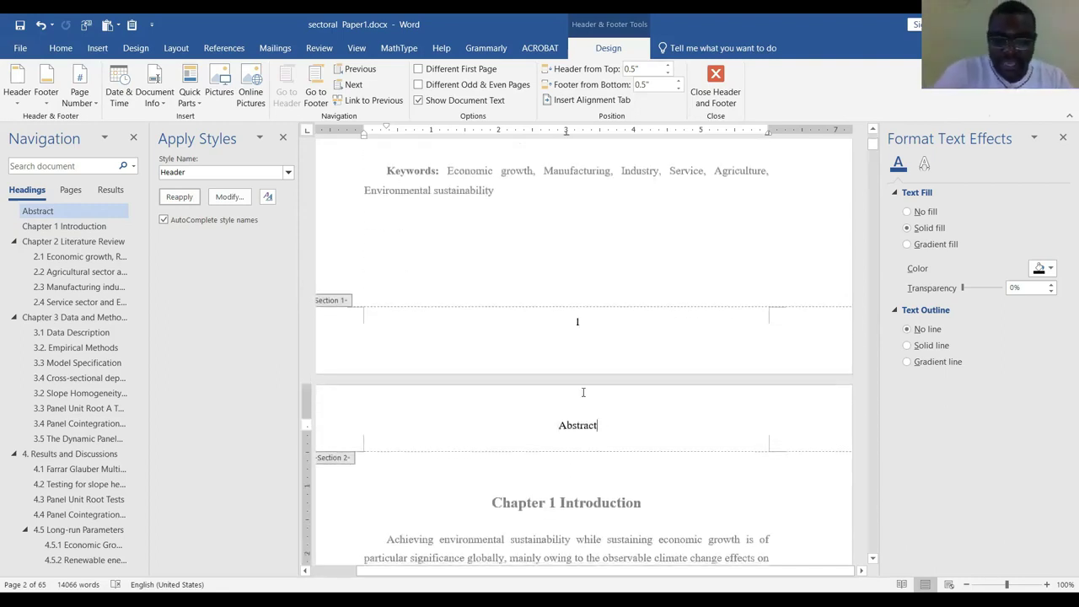
left_click(582, 392)
key("BackSpace")
key("BackSpace")
key("BackSpace")
key("BackSpace")
key("BackSpace")
key("BackSpace")
key("BackSpace")
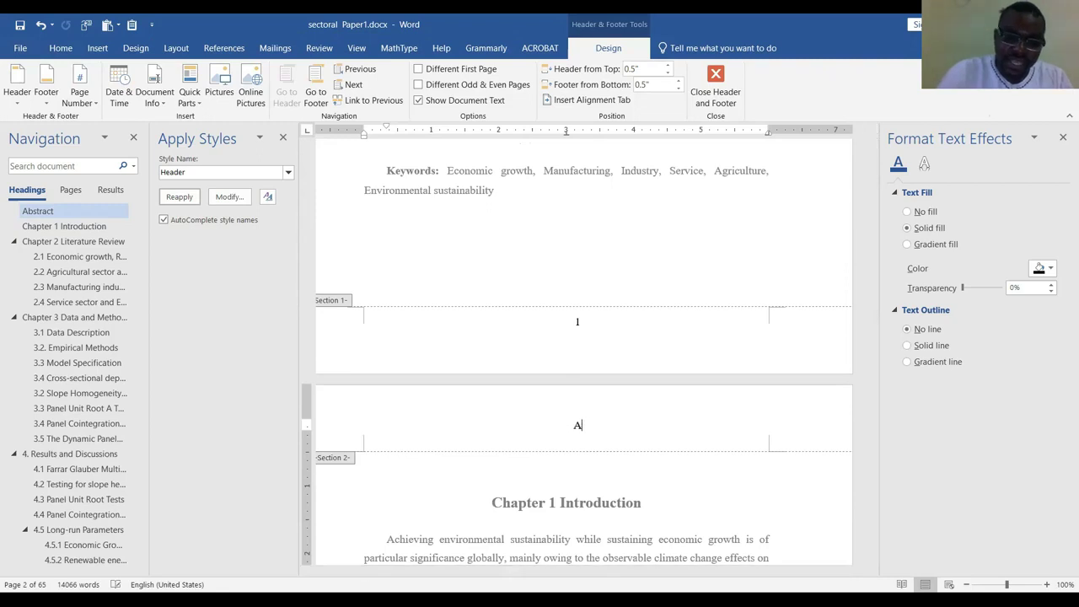
type("Intro")
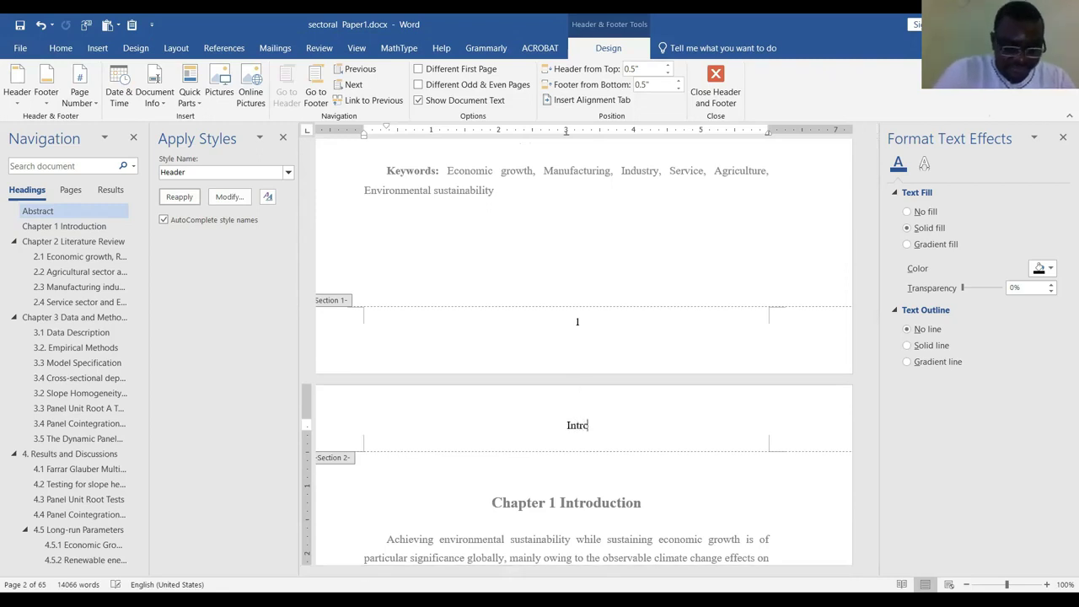
type("duction")
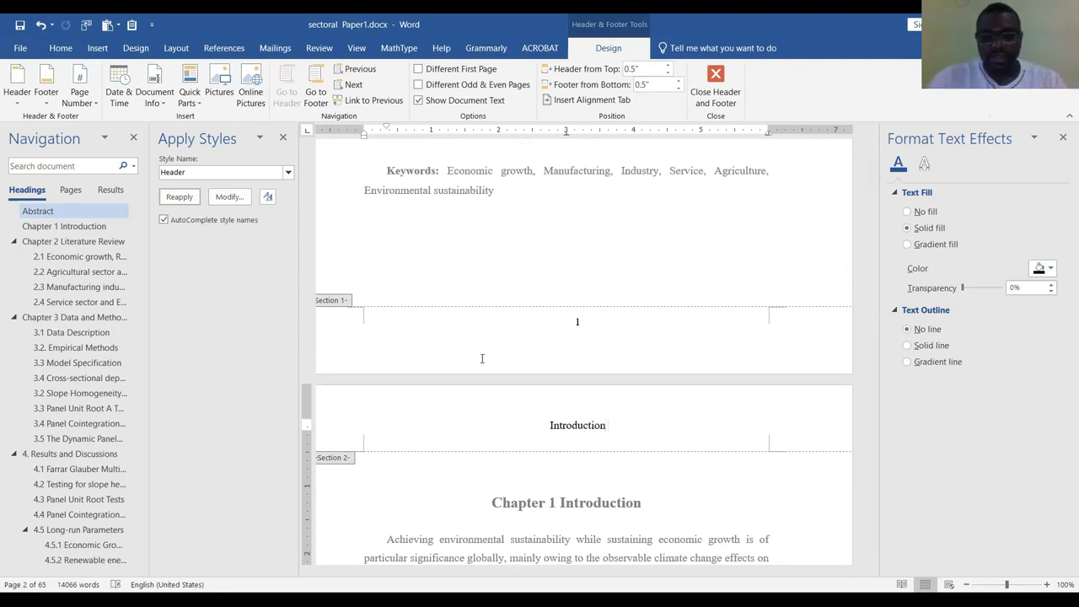
double_click(527, 478)
Compare the page headers on the Abstract page and across the Chapter 1 Introduction pages
scroll(556, 337, "up", 8)
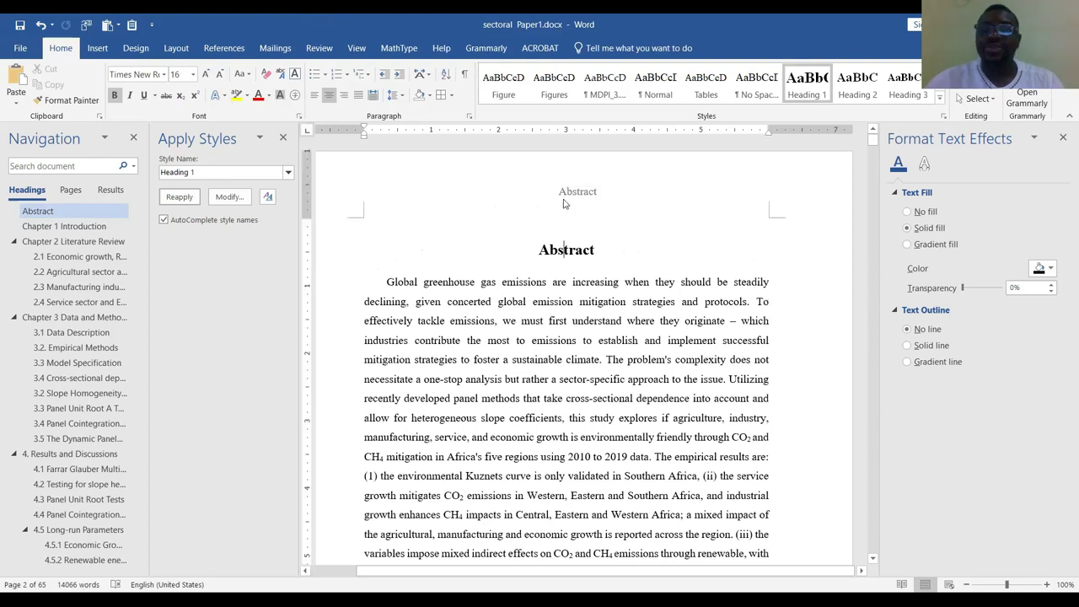
scroll(559, 337, "down", 6)
scroll(556, 357, "down", 5)
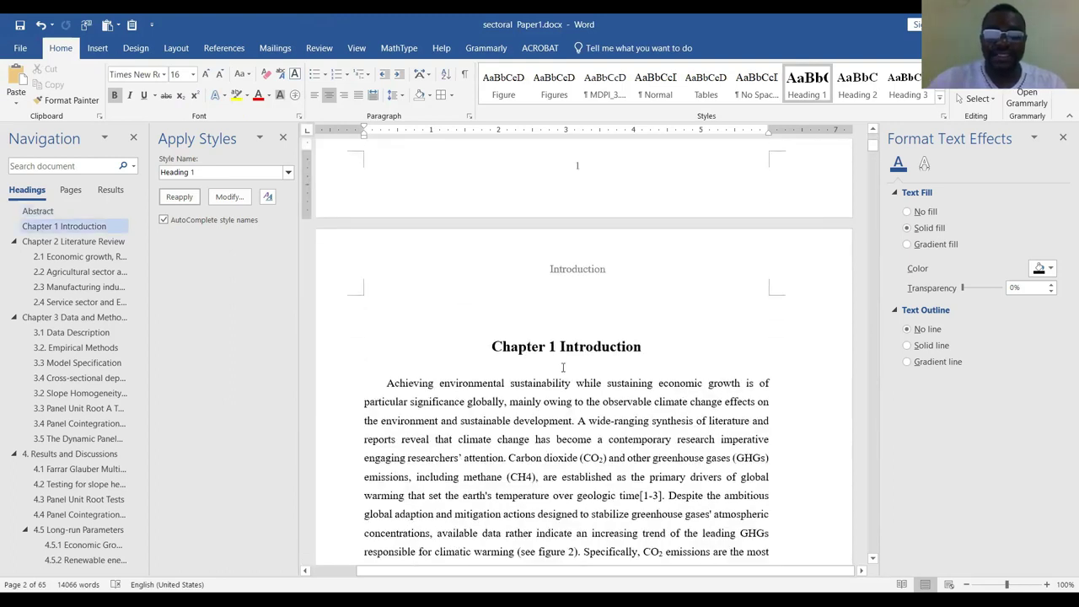
left_click(607, 279)
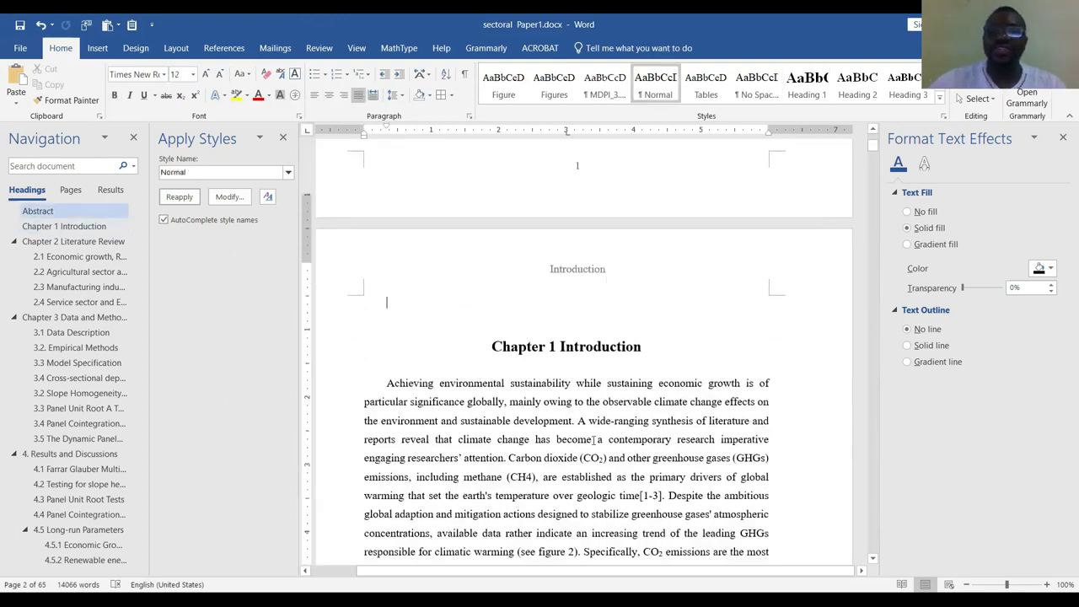
scroll(590, 354, "down", 12)
scroll(581, 380, "down", 7)
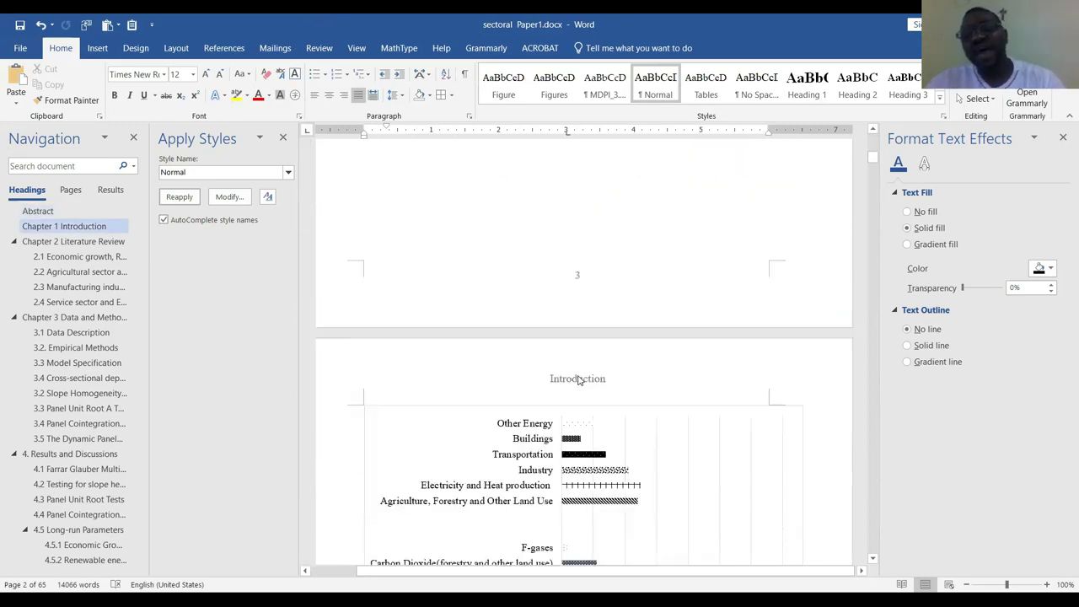
scroll(563, 304, "up", 3)
scroll(568, 290, "down", 9)
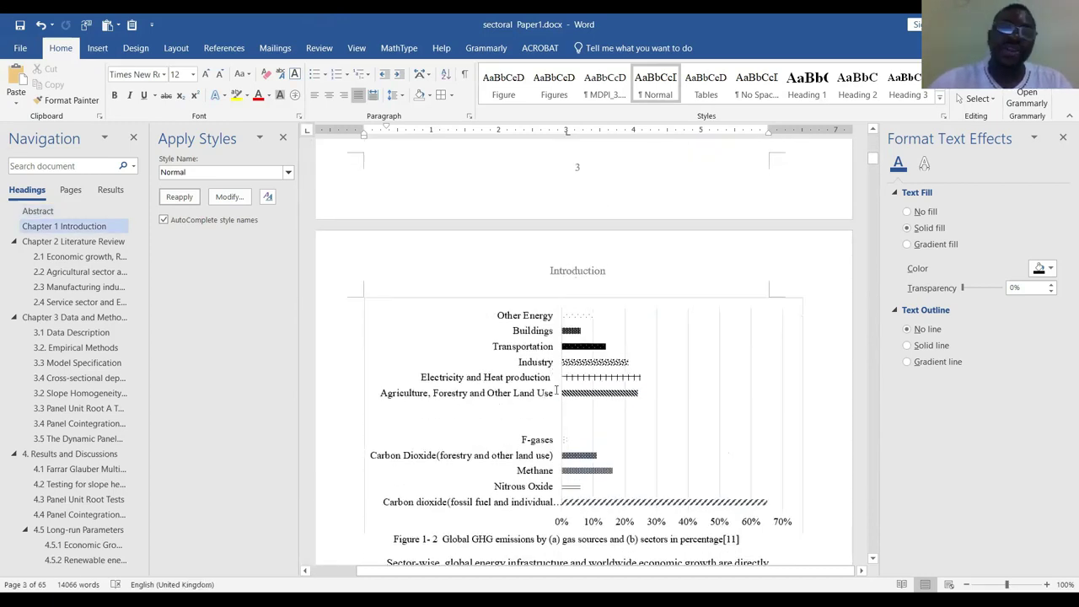
scroll(570, 340, "up", 1)
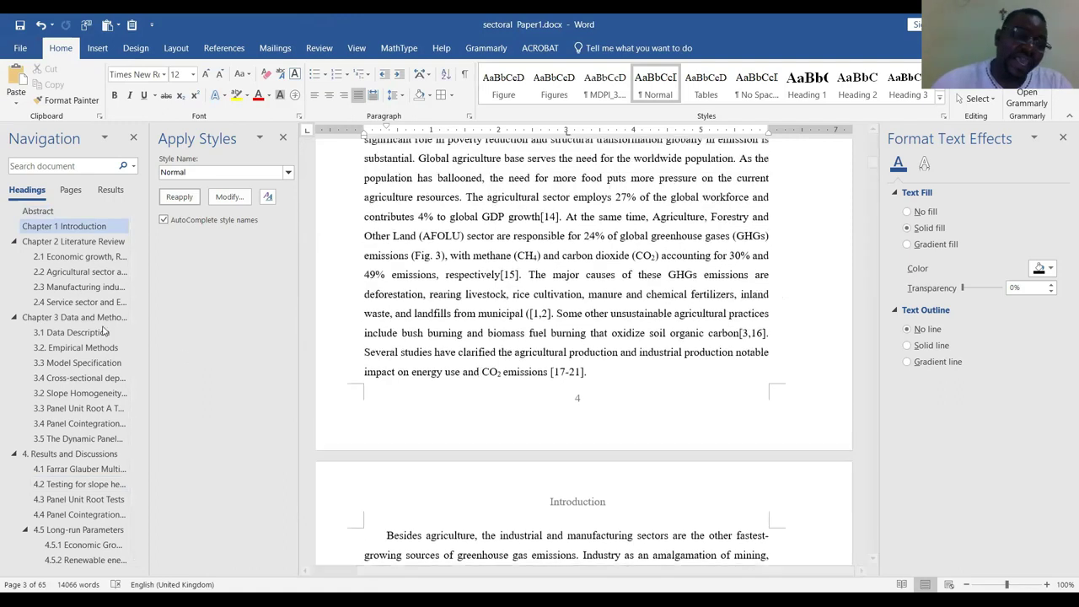
Remove the blank lines above the Chapter 2 Literature Review heading
left_click(75, 242)
scroll(554, 306, "up", 4)
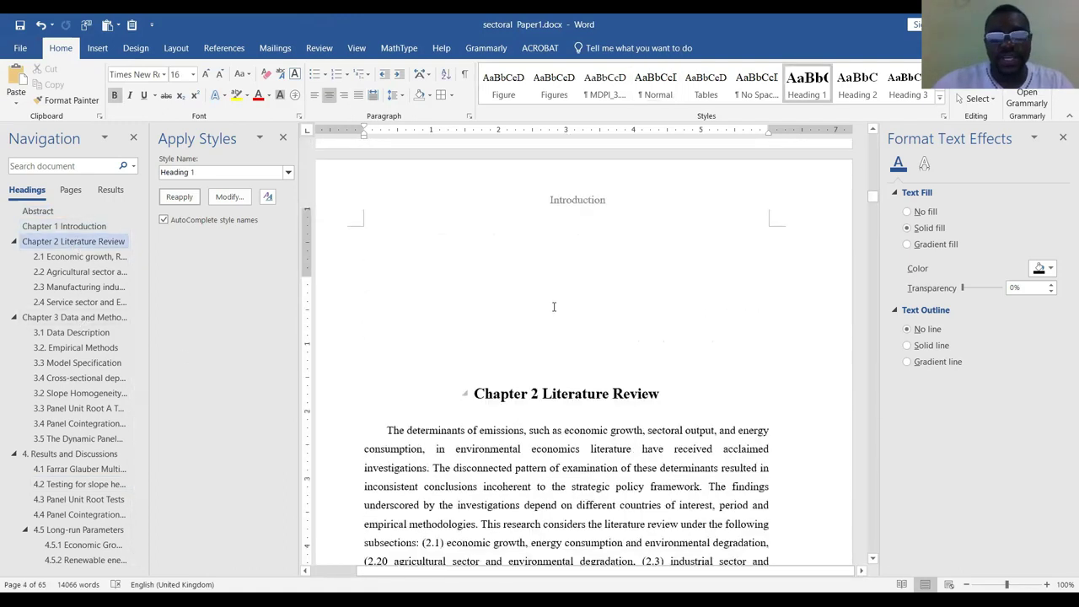
left_click(546, 358)
key("BackSpace")
key("BackSpace")
key("BackSpace")
key("BackSpace")
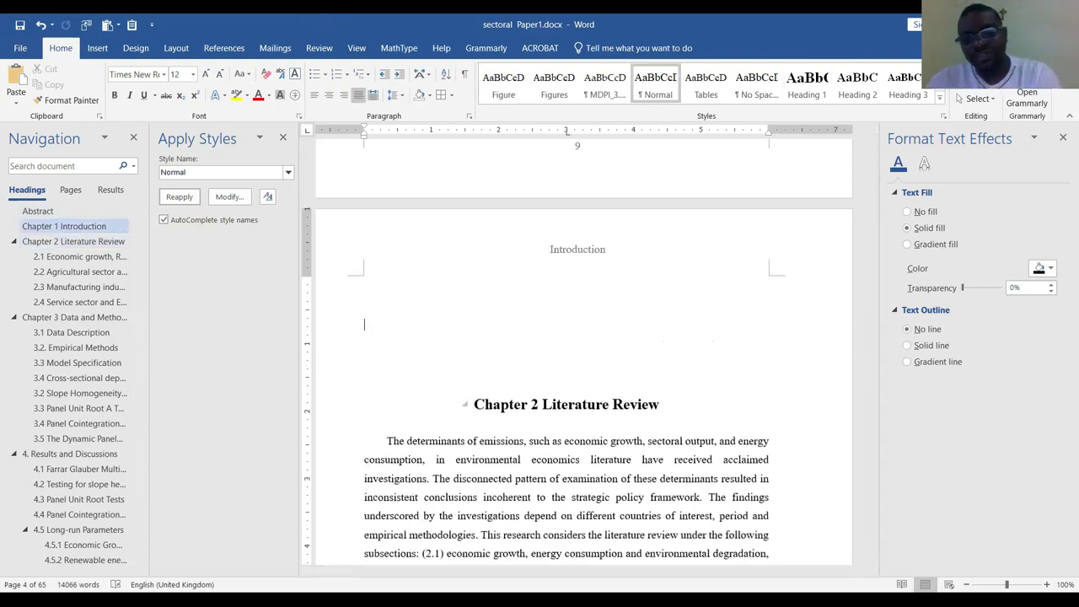
key("BackSpace")
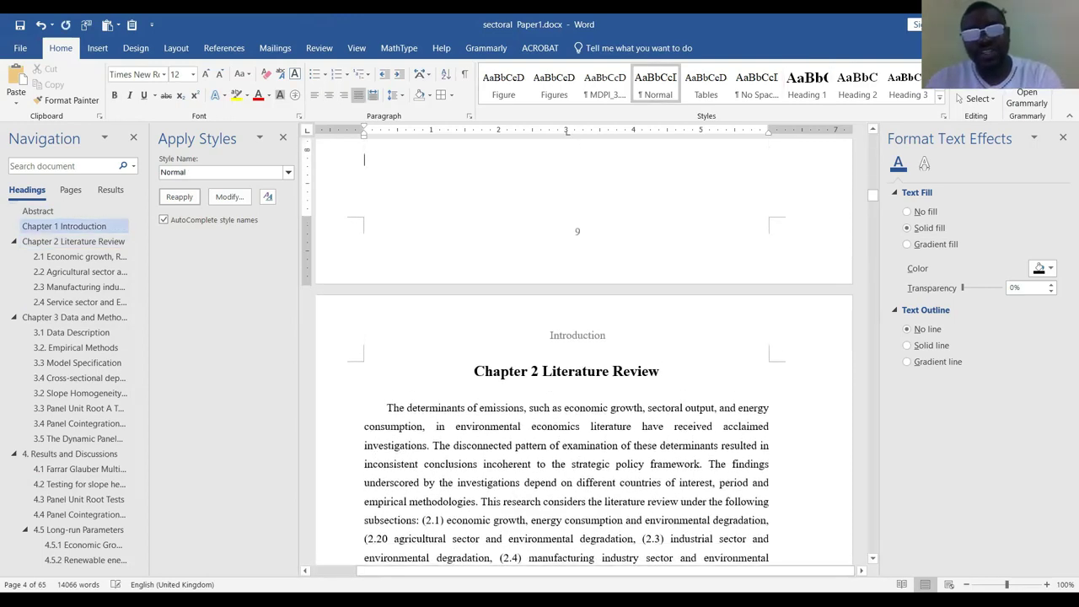
Check the section labels around the Chapter 2 header and insert a continuous section break after the last paragraph of Chapter 1
double_click(596, 337)
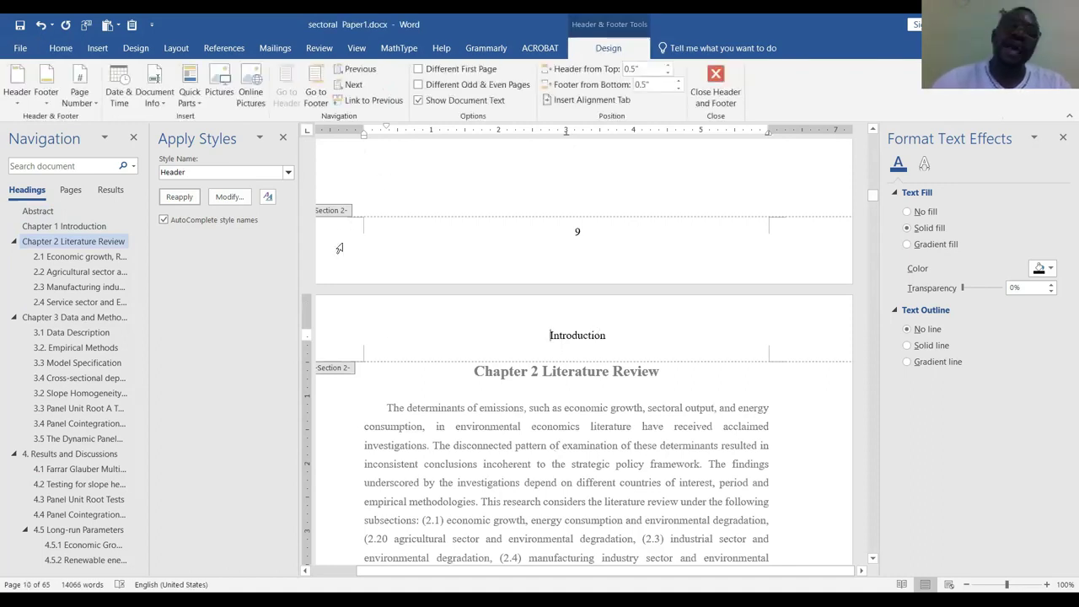
scroll(631, 344, "up", 2)
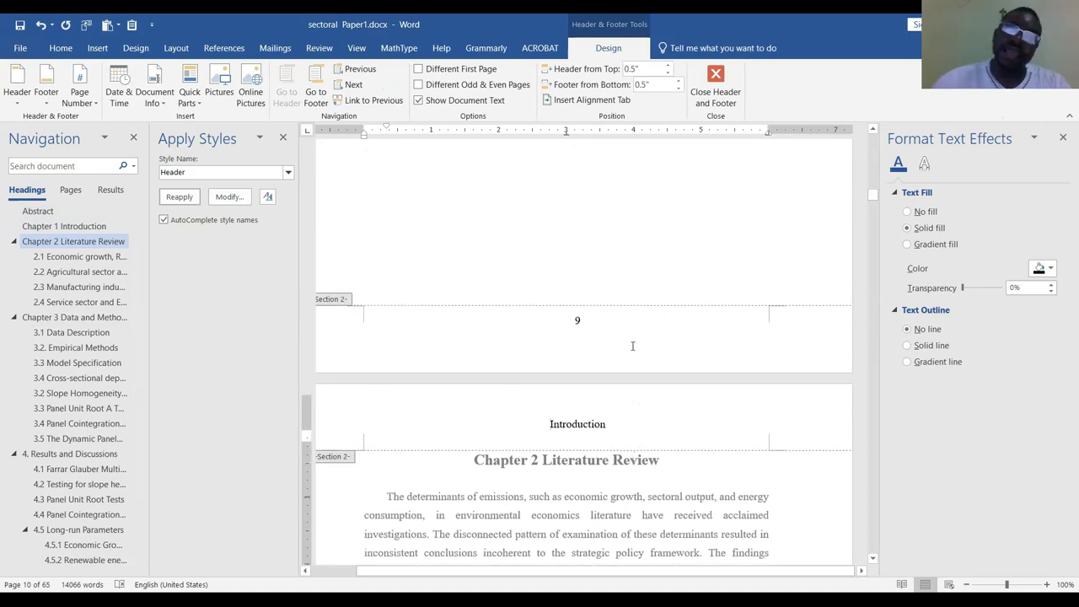
double_click(633, 306)
scroll(624, 423, "down", 6)
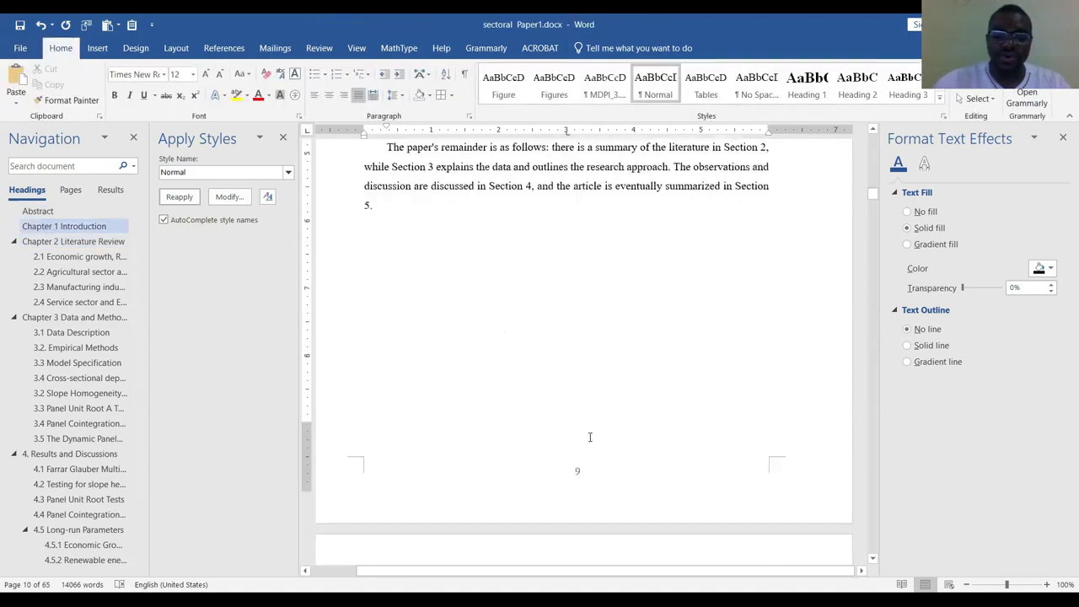
scroll(655, 428, "up", 4)
left_click(392, 304)
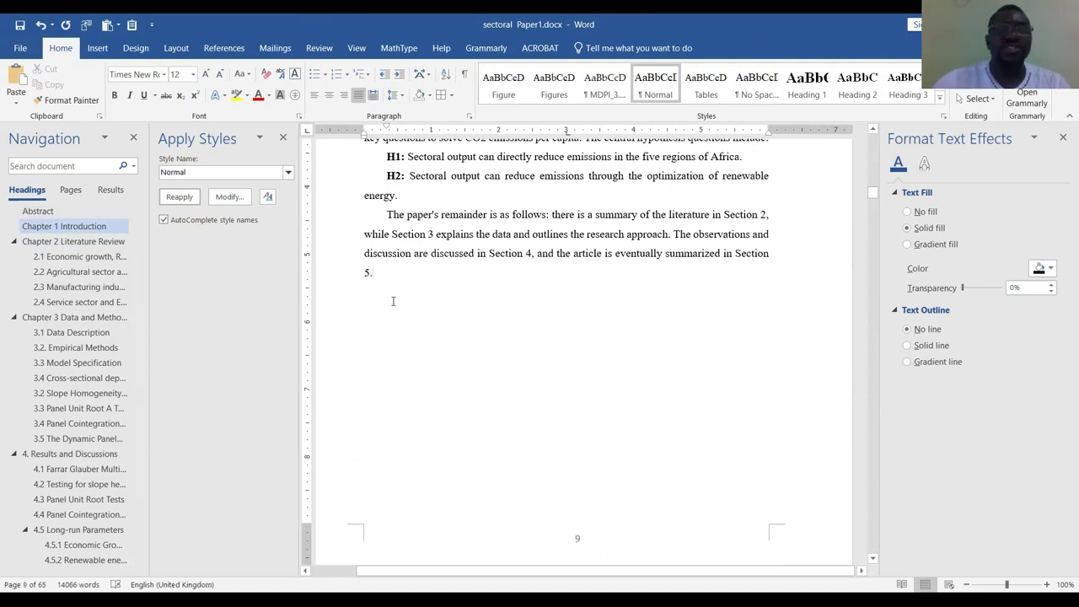
left_click(176, 48)
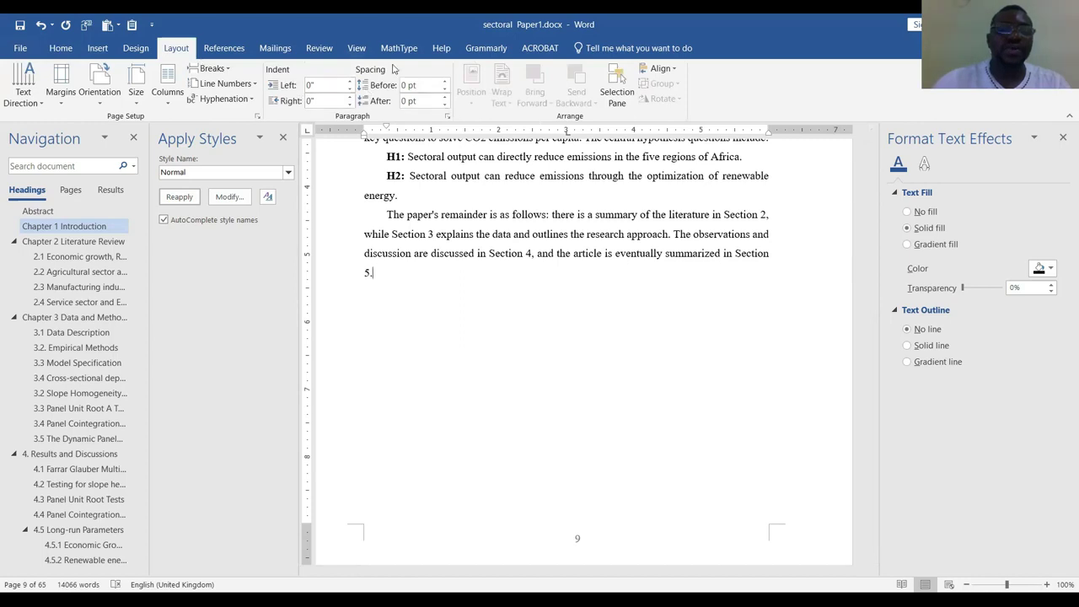
left_click(211, 68)
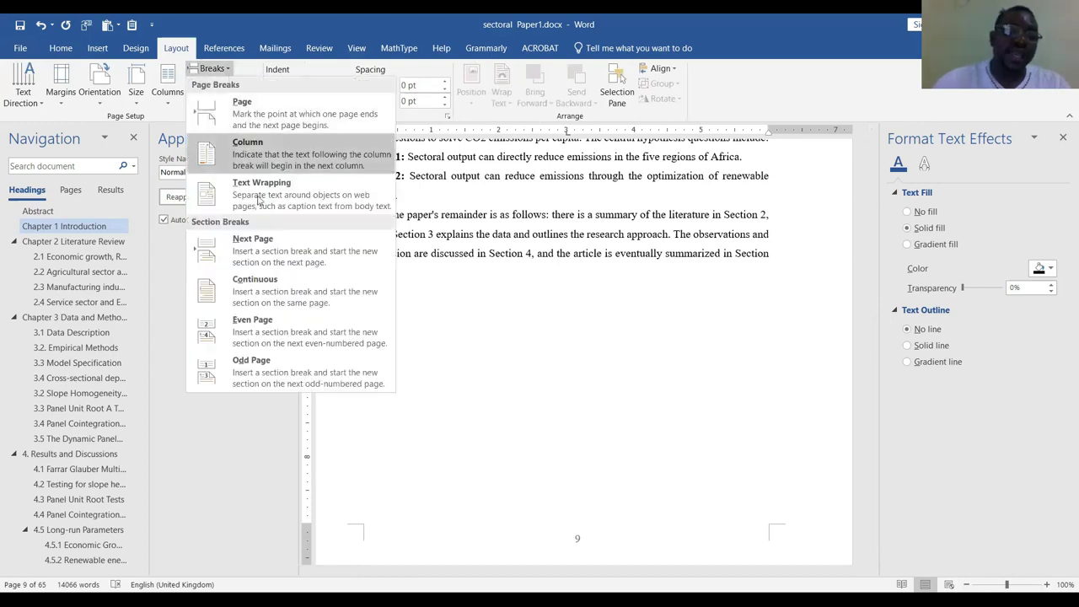
left_click(283, 293)
scroll(494, 424, "down", 6)
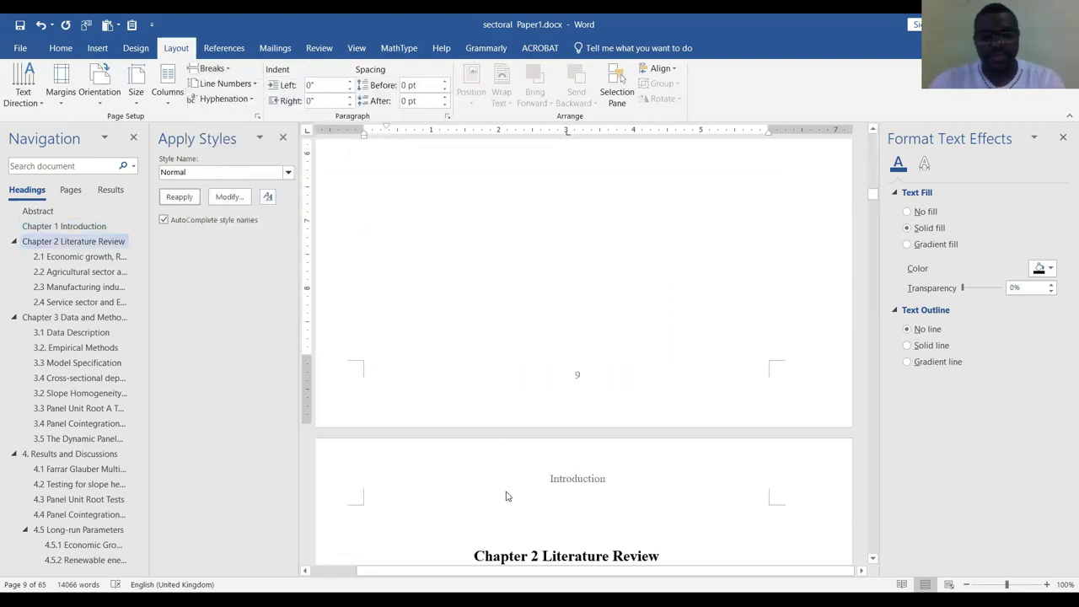
Unlink the header and the footer of the Chapter 2 Literature Review section from the previous section
scroll(477, 391, "up", 3)
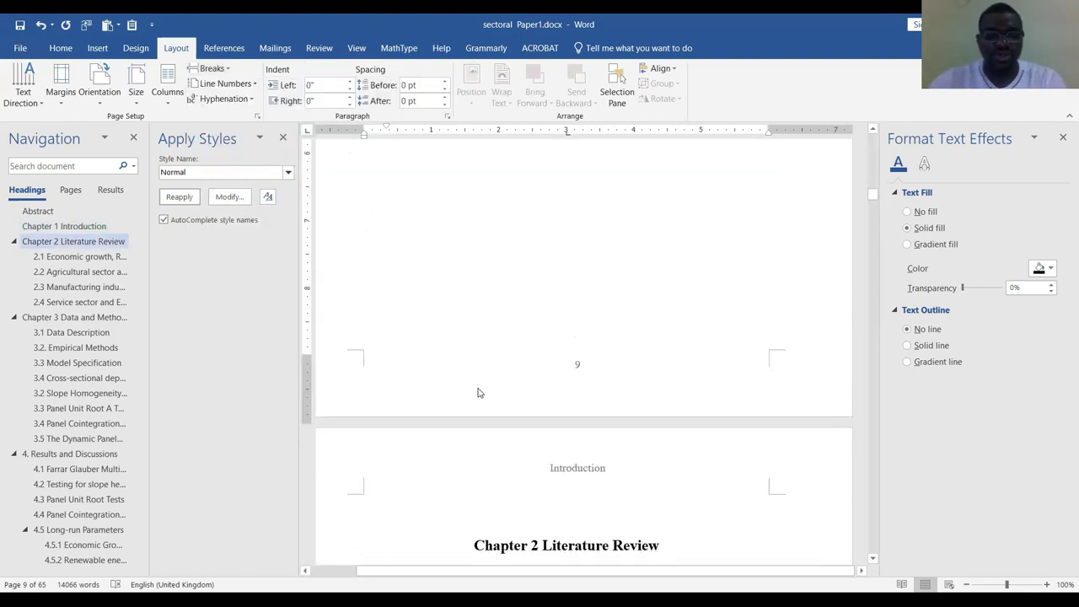
double_click(489, 453)
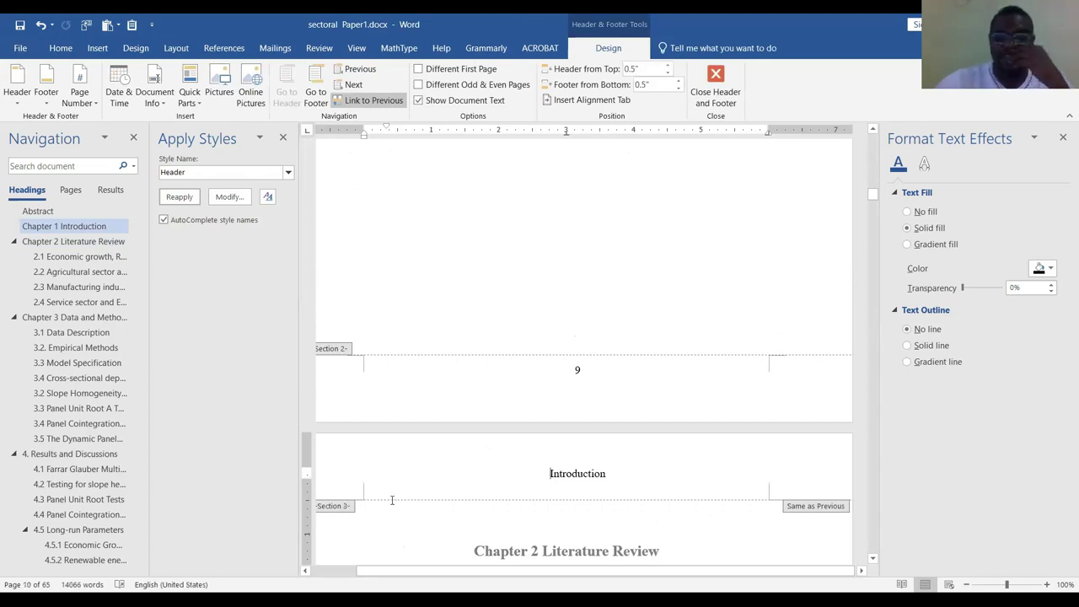
scroll(687, 470, "down", 3)
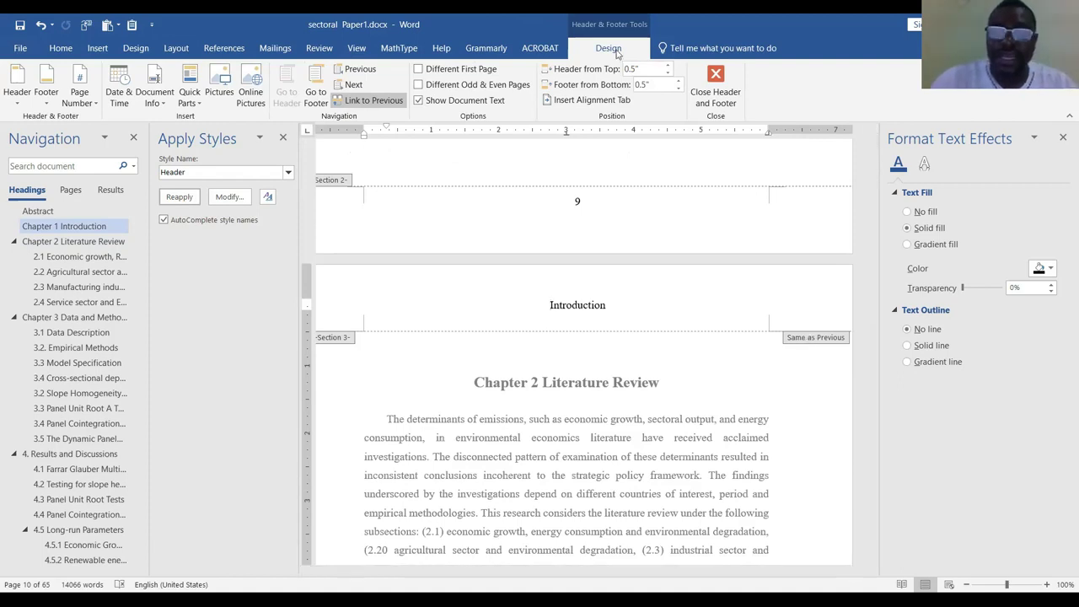
left_click(376, 102)
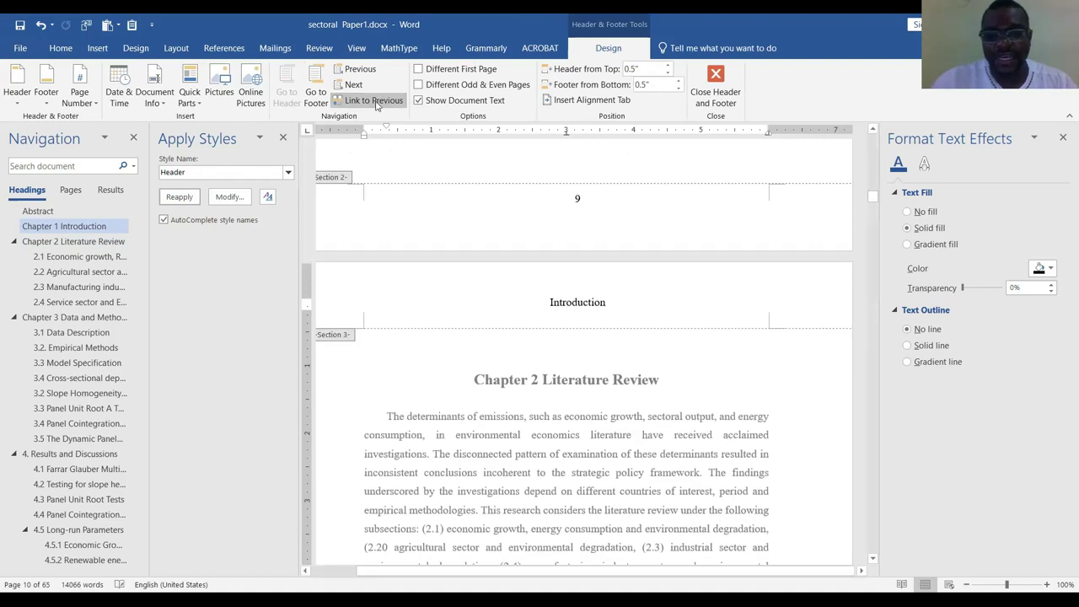
scroll(428, 222, "down", 12)
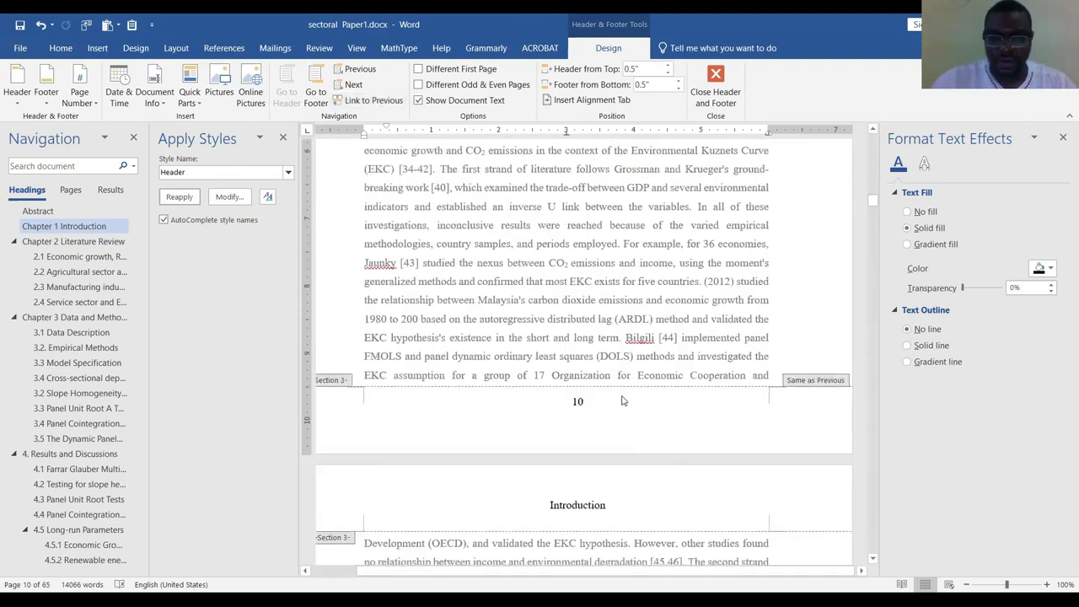
left_click(622, 400)
scroll(596, 385, "up", 5)
scroll(596, 385, "up", 5)
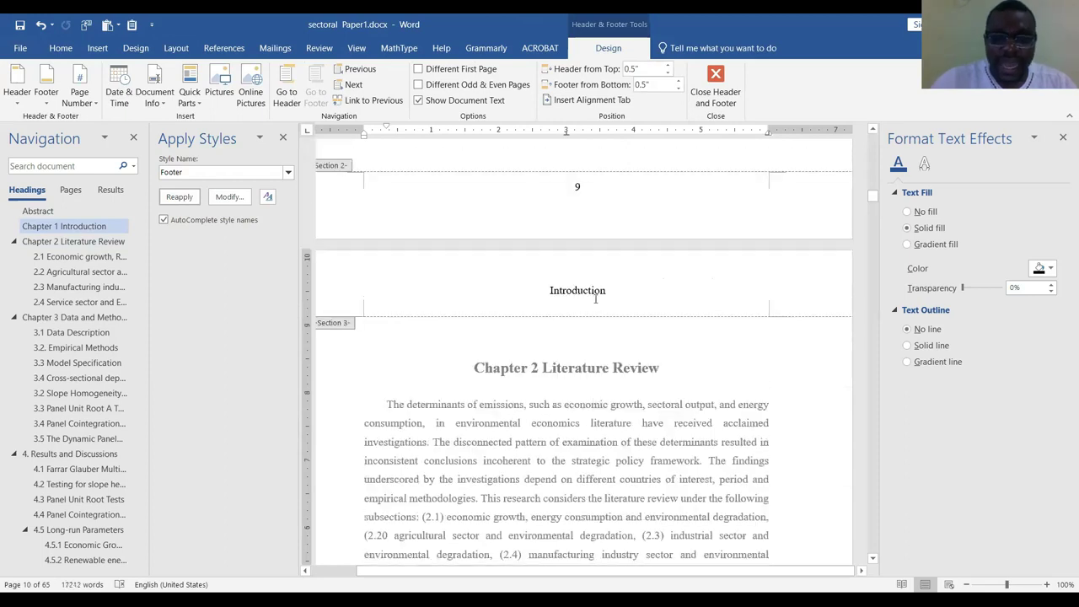
Replace the header text above Chapter 2 with "Literature Review" and return to the body text
left_click(614, 298)
key("BackSpace")
key("BackSpace")
key("BackSpace")
key("BackSpace")
key("BackSpace")
key("BackSpace")
key("BackSpace")
key("BackSpace")
key("BackSpace")
key("BackSpace")
key("BackSpace")
key("BackSpace")
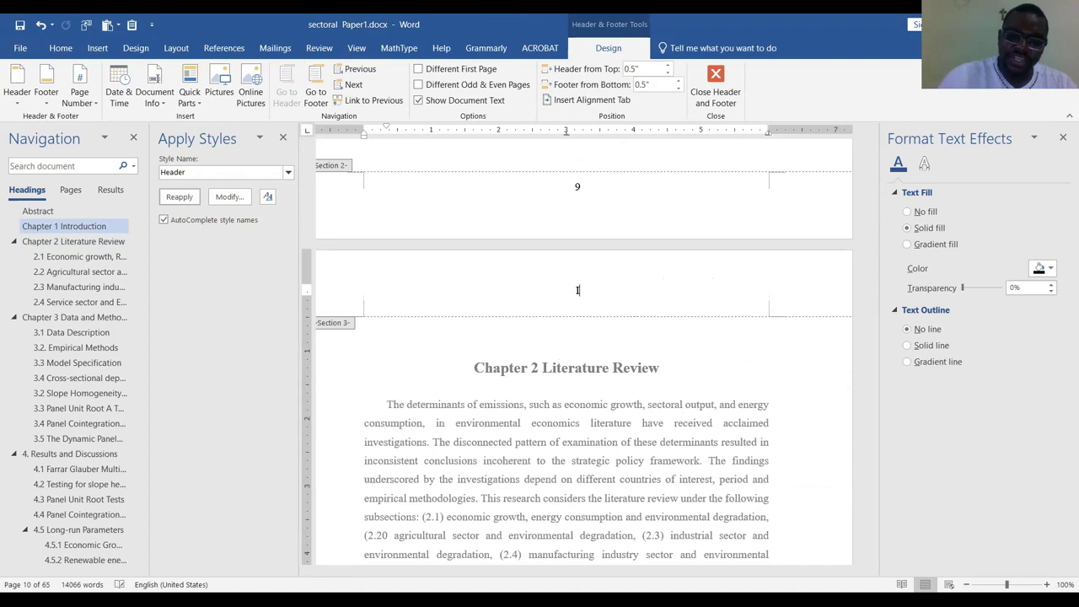
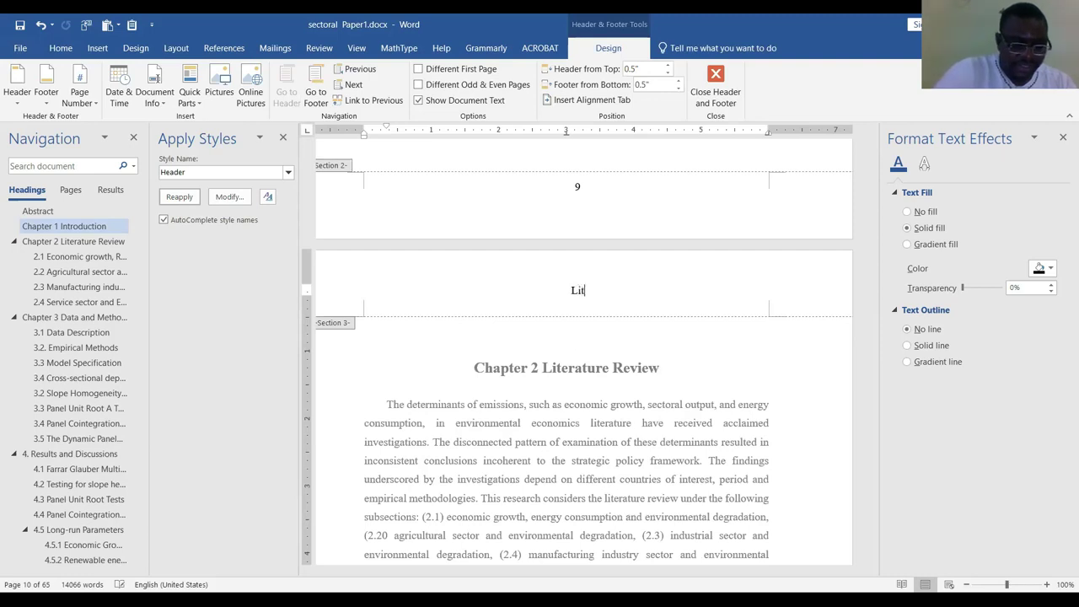
type("e ")
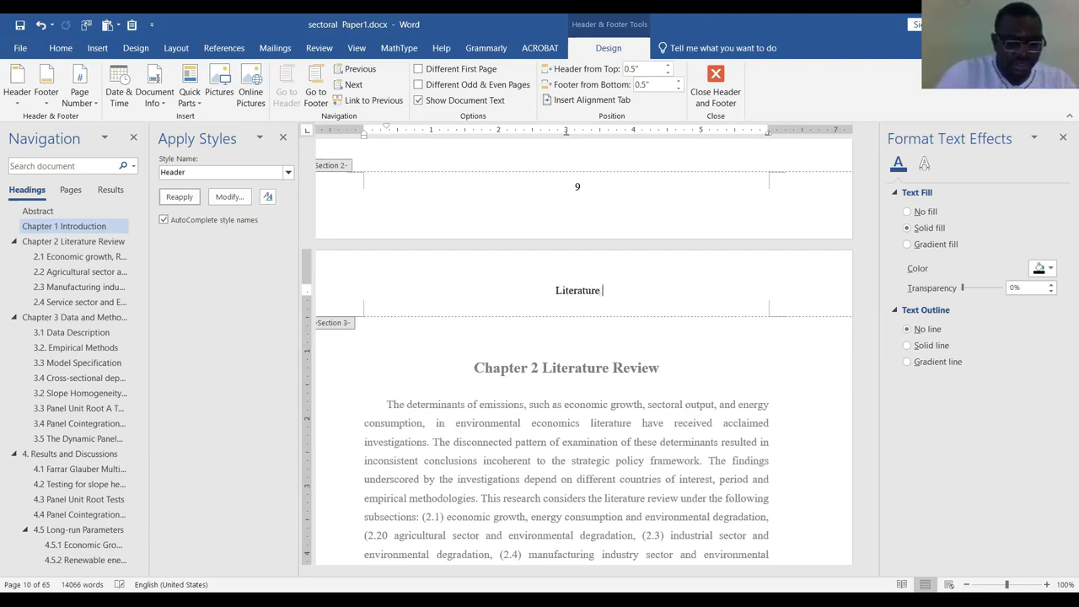
type("Review")
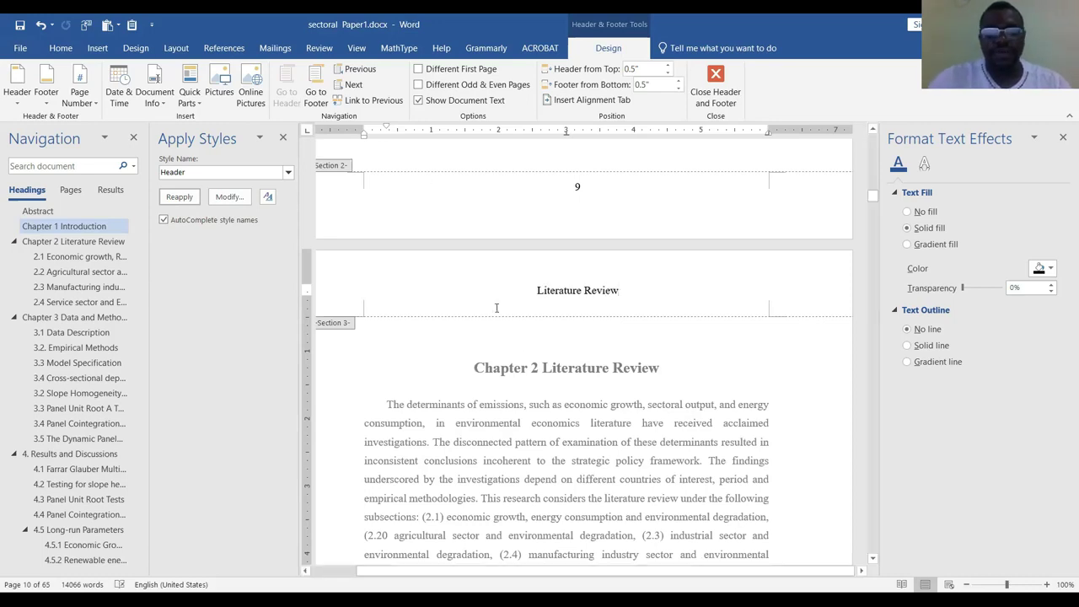
double_click(526, 343)
Check the page headers around the end of Chapter 1 and across the Chapter 2 Literature Review pages
scroll(565, 278, "up", 5)
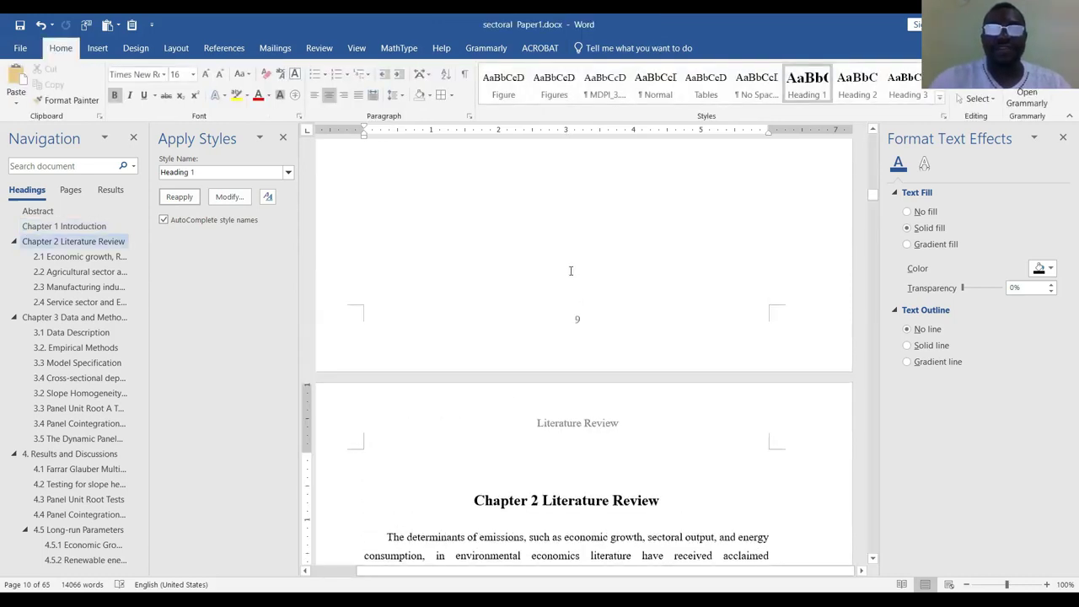
scroll(570, 275, "up", 5)
scroll(385, 269, "down", 10)
left_click(557, 345)
scroll(556, 346, "down", 3)
left_click(551, 370)
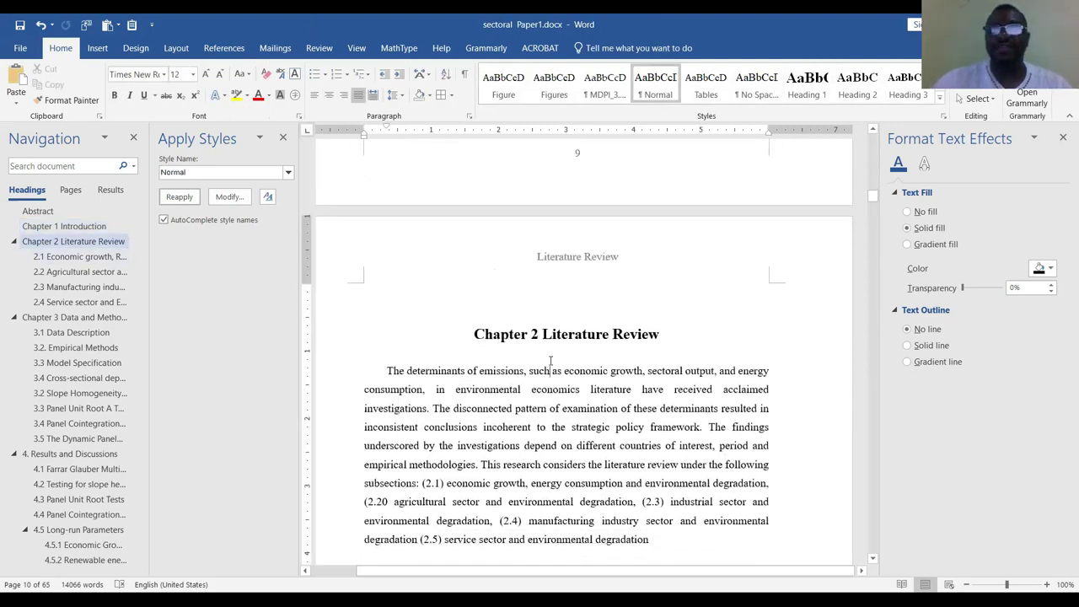
left_click(534, 313)
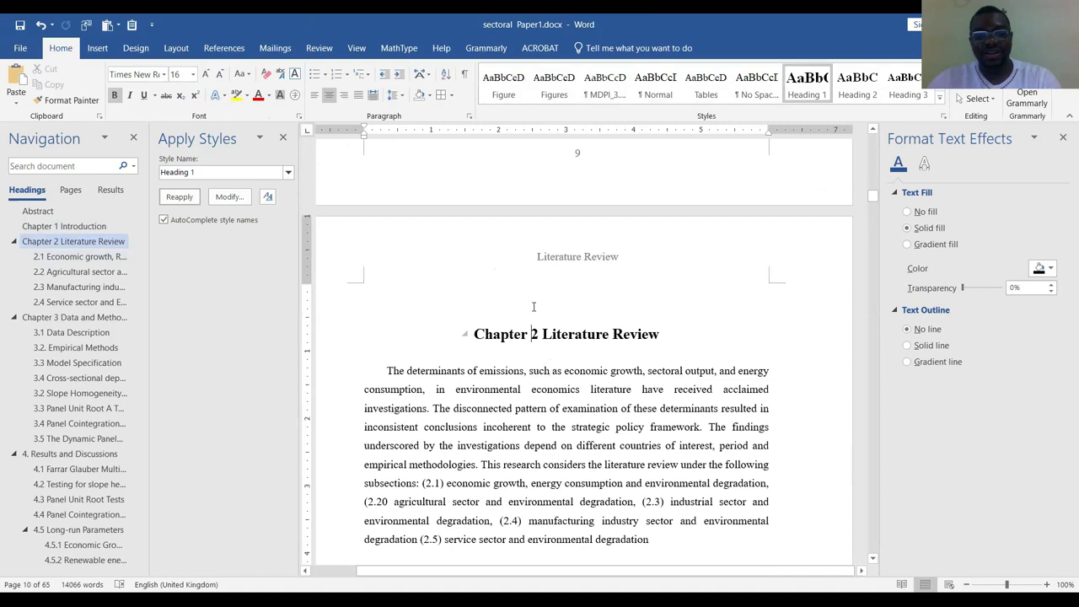
left_click(524, 290)
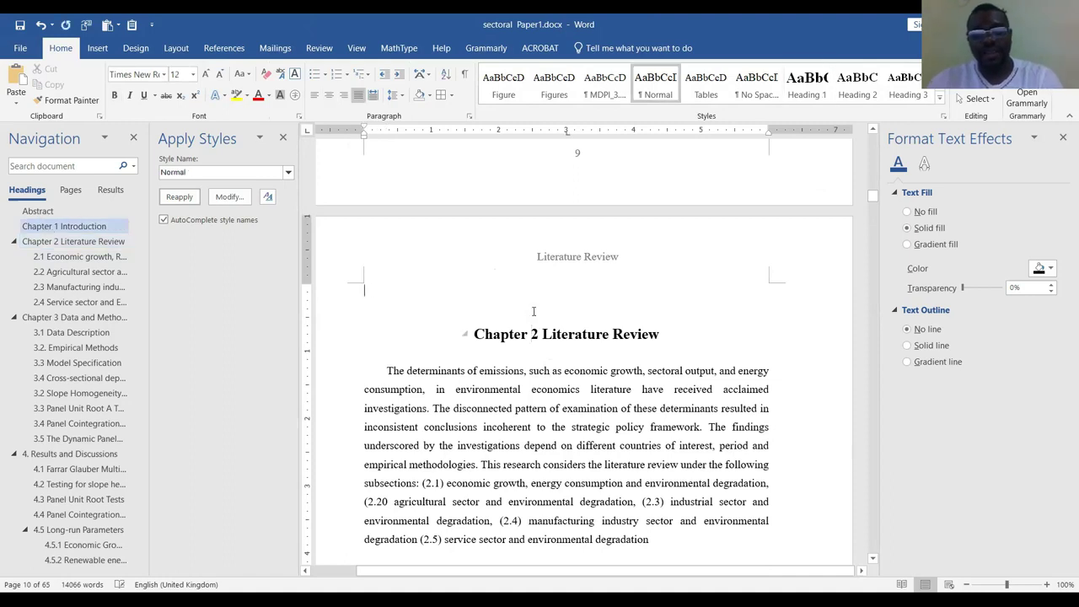
scroll(534, 311, "down", 9)
scroll(545, 337, "down", 10)
scroll(544, 321, "down", 4)
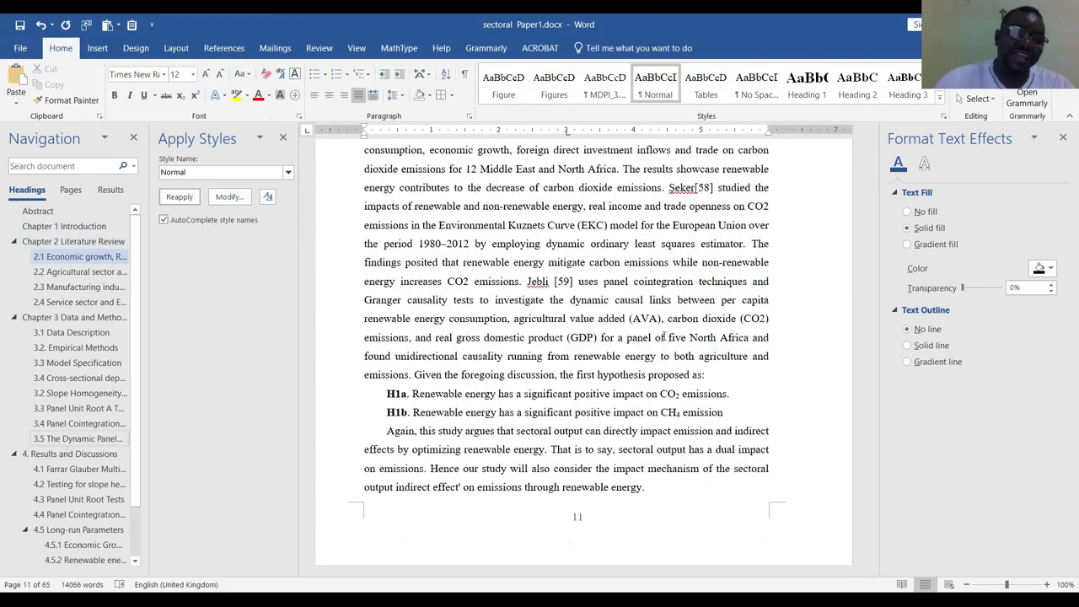
scroll(664, 336, "up", 8)
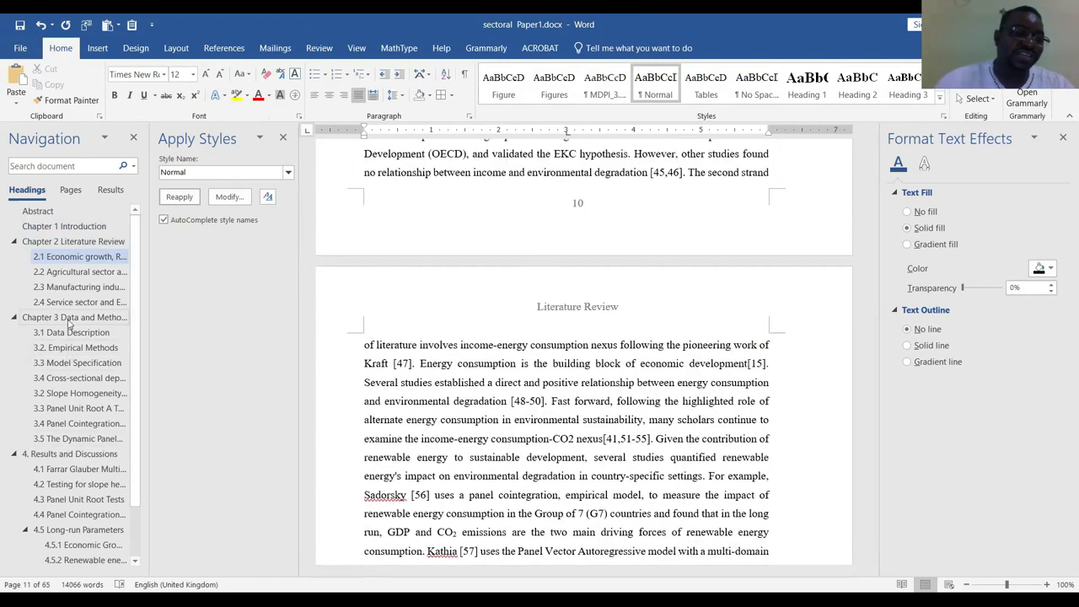
Check the section label above Chapter 3 and insert a continuous section break after hypothesis H5b at the end of Chapter 2
left_click(71, 319)
scroll(576, 278, "up", 3)
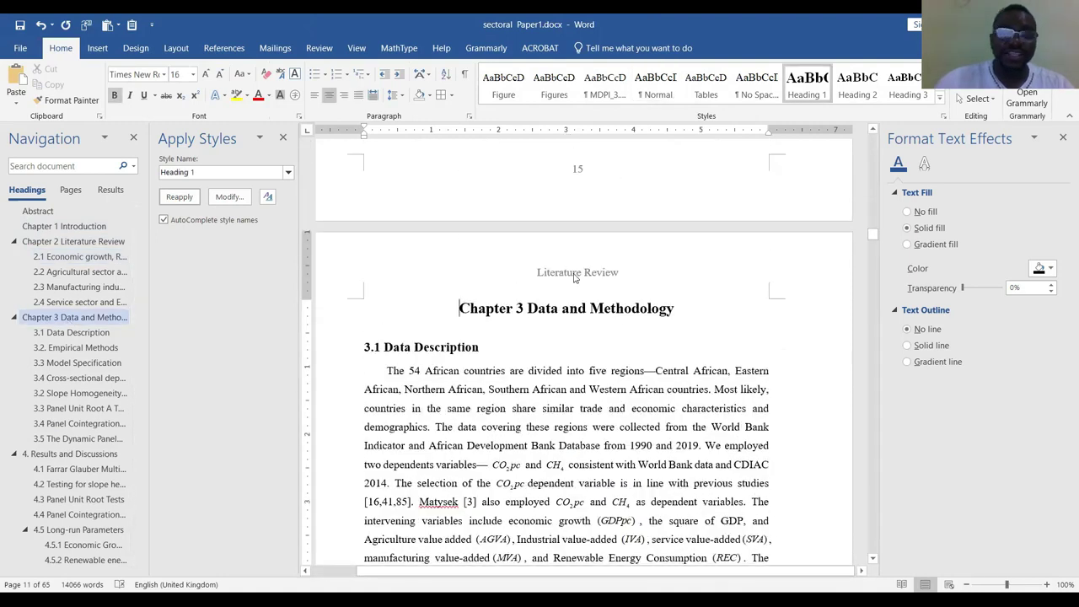
double_click(574, 274)
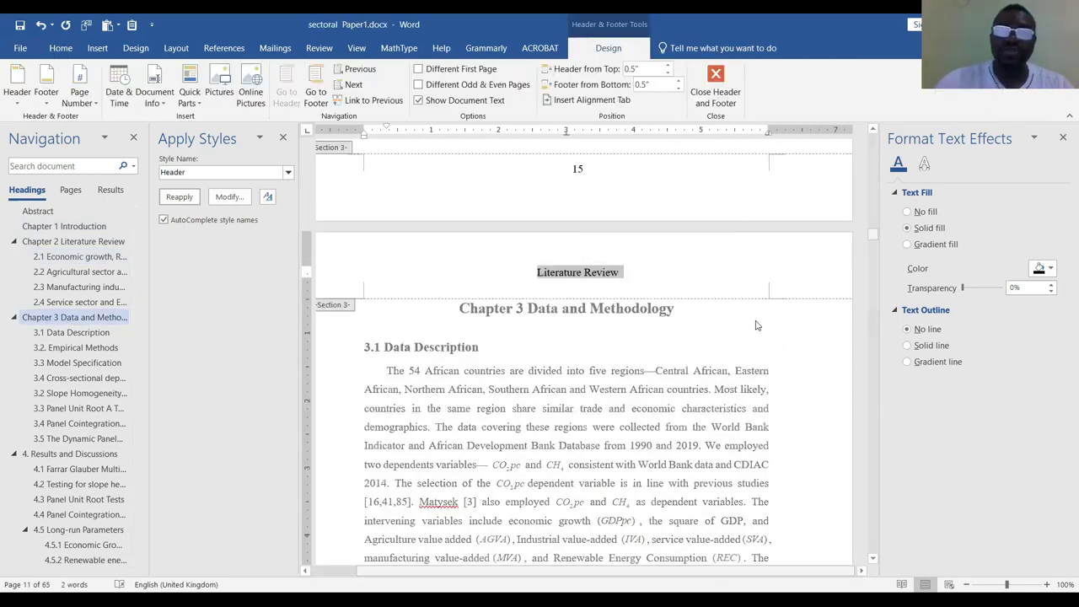
scroll(601, 211, "up", 2)
scroll(601, 211, "up", 3)
double_click(638, 511)
scroll(662, 453, "up", 10)
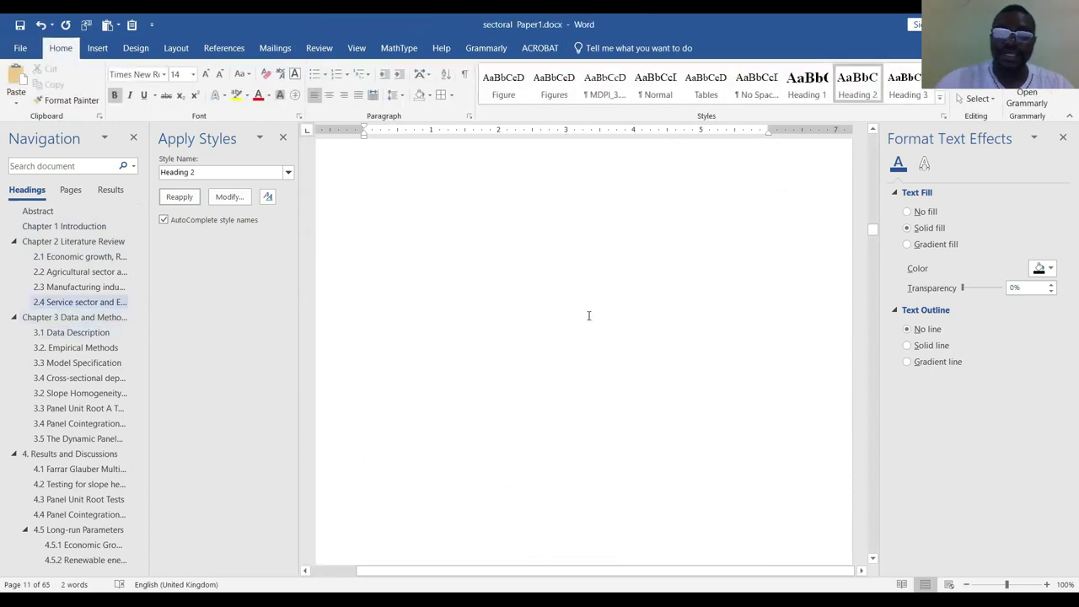
left_click(716, 286)
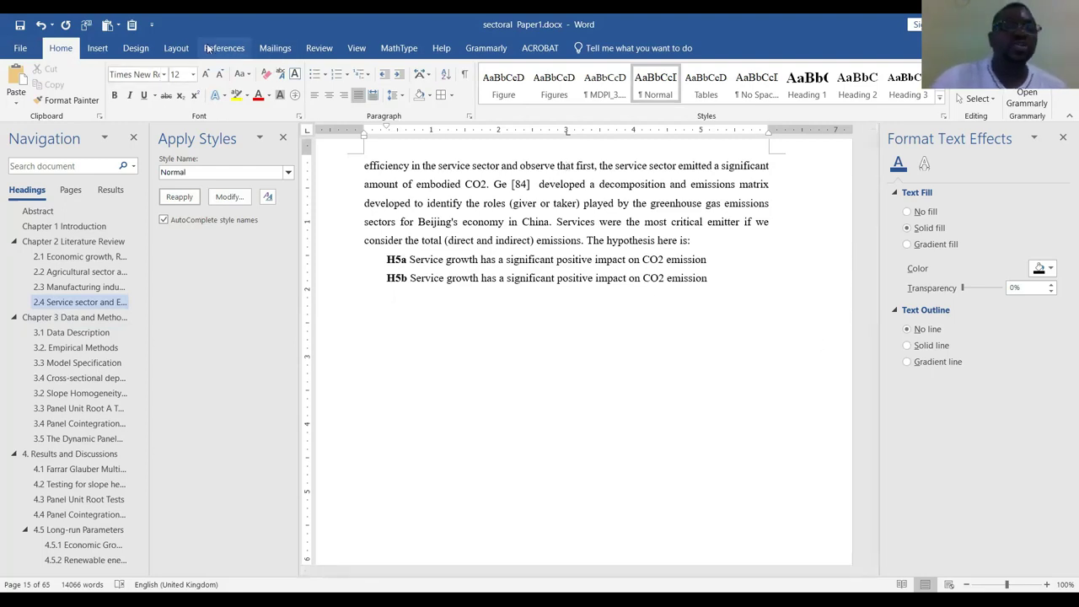
left_click(176, 48)
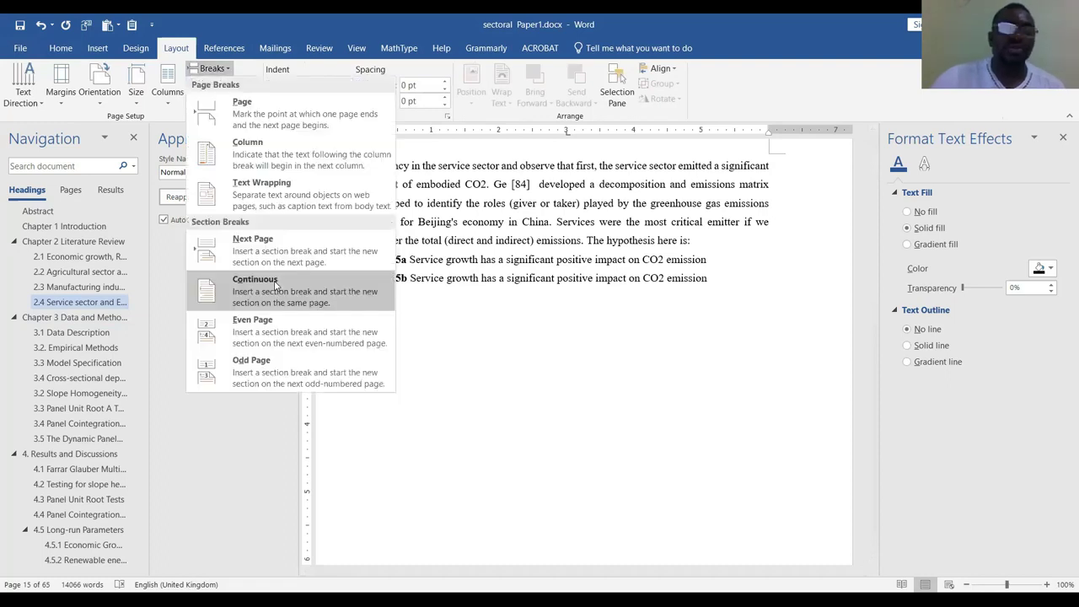
left_click(275, 287)
Unlink the header and the footer of the Chapter 3 Data and Methodology section from the previous section
scroll(489, 387, "down", 8)
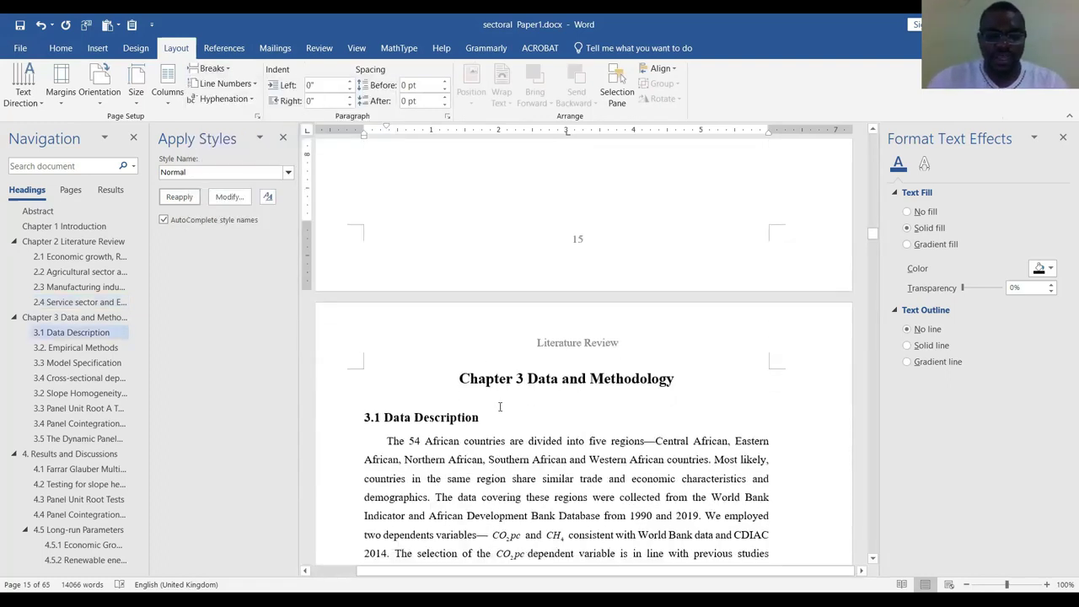
double_click(513, 344)
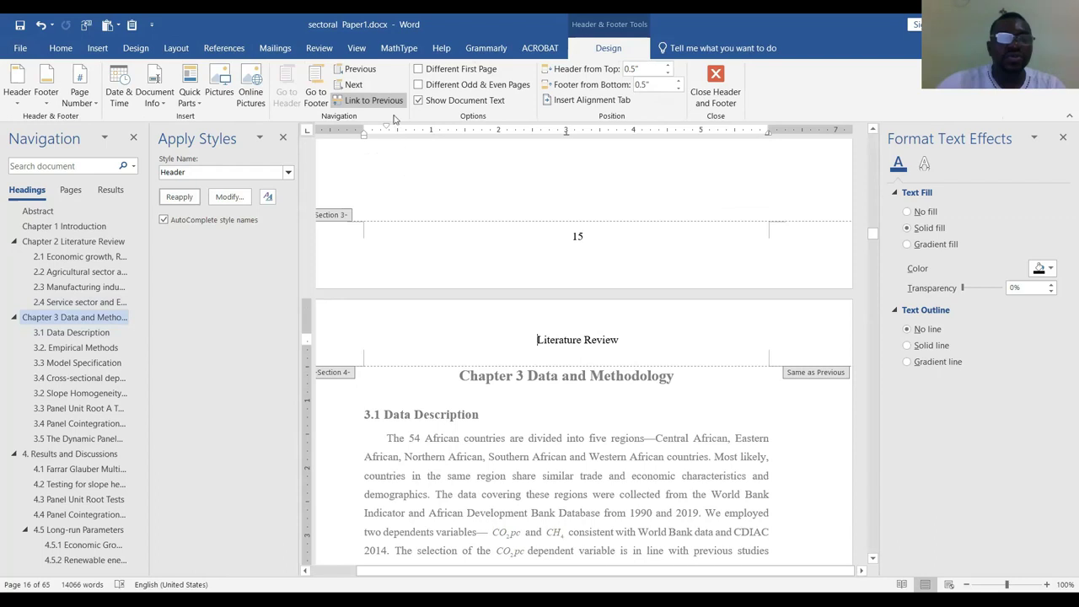
scroll(405, 210, "down", 9)
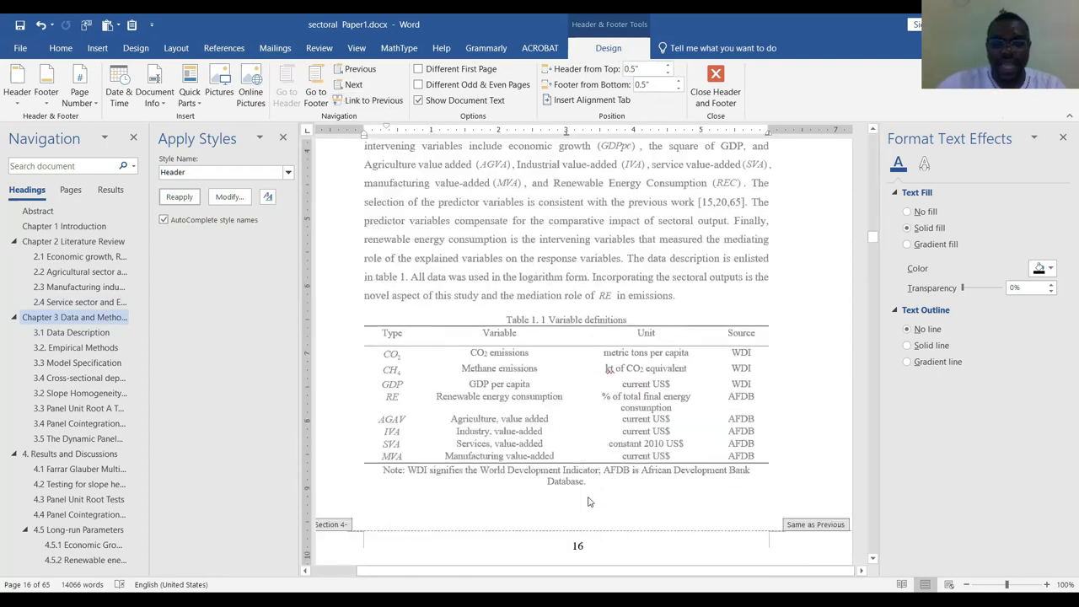
left_click(557, 533)
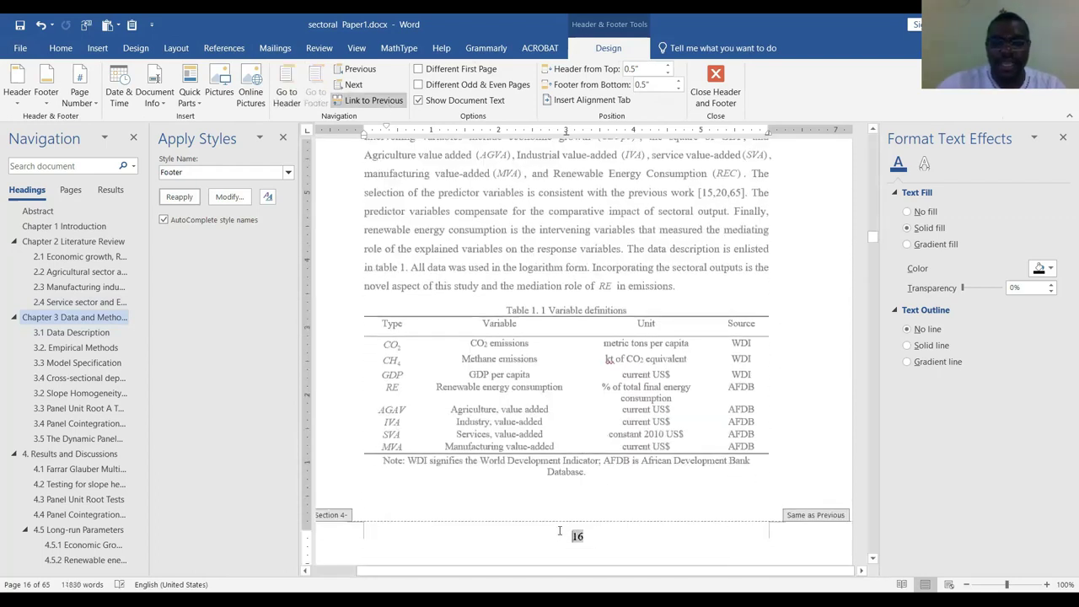
left_click(356, 103)
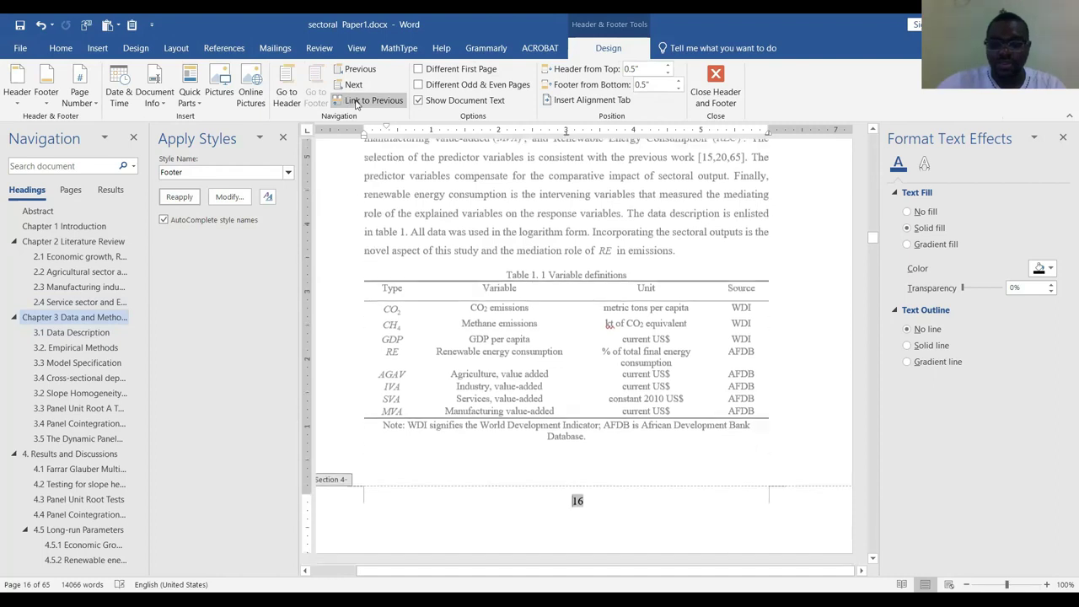
Replace the header text above Chapter 3 Data and Methodology with "Methods"
scroll(650, 433, "up", 10)
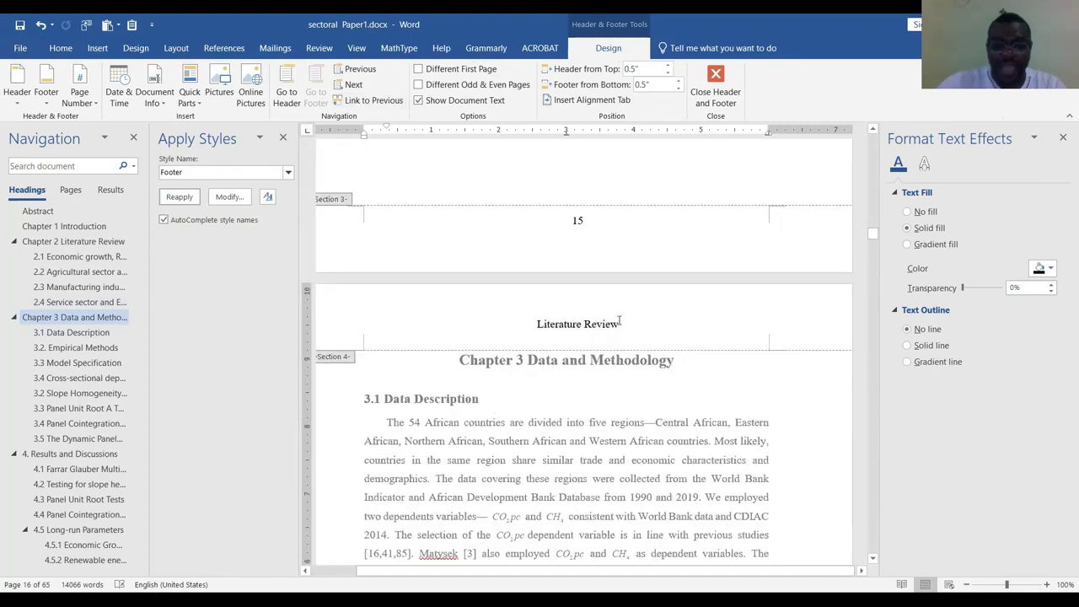
left_click_drag(619, 321, 521, 304)
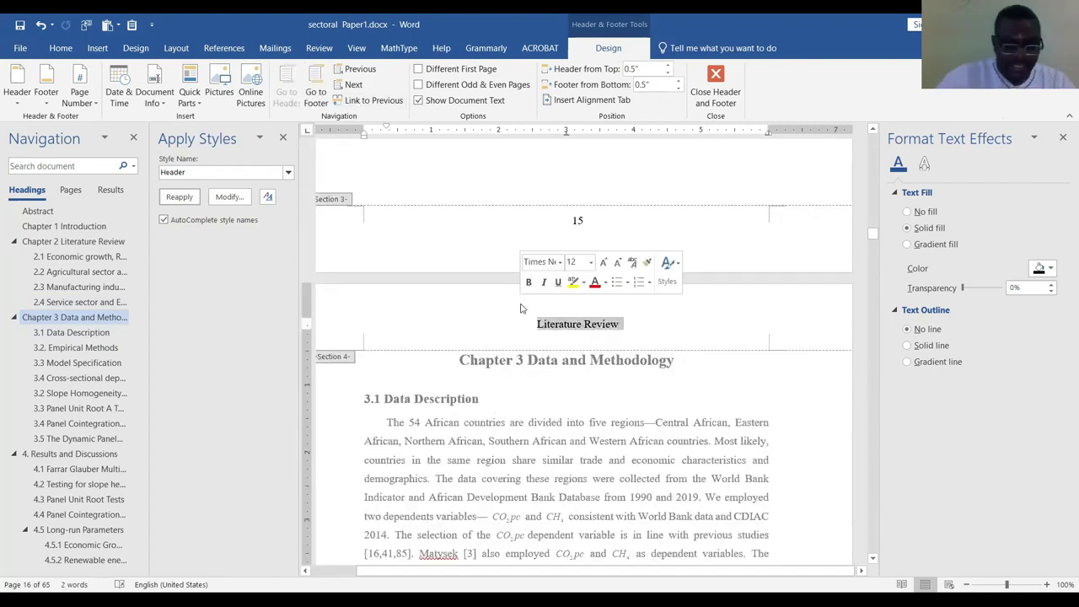
type("Mtho")
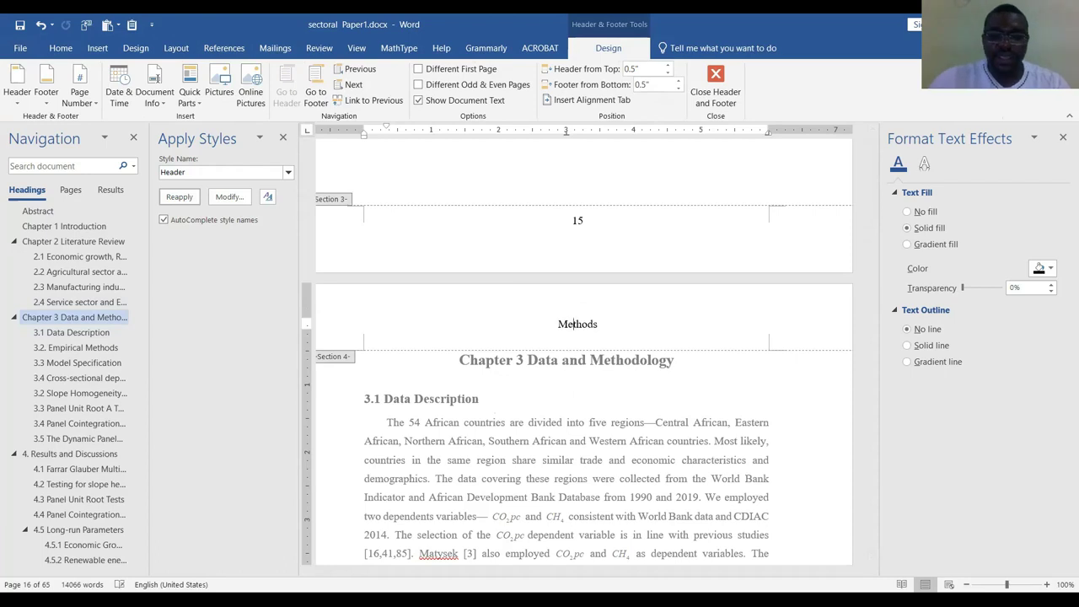
Compare the headers on the Chapter 3 pages with those at the end of Chapter 2 and return to the body text
scroll(541, 423, "down", 6)
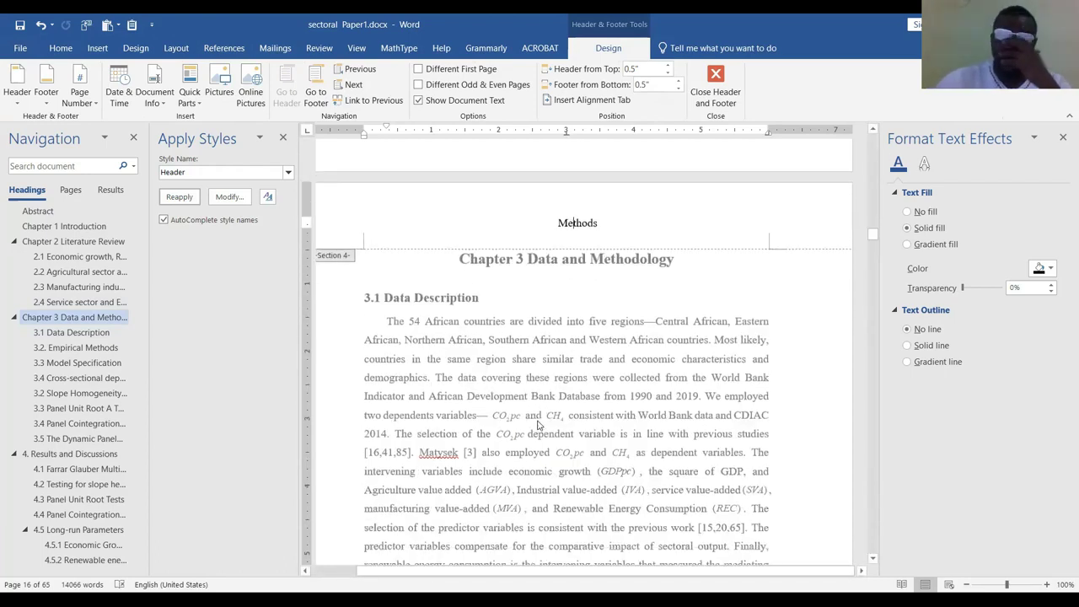
scroll(540, 423, "down", 10)
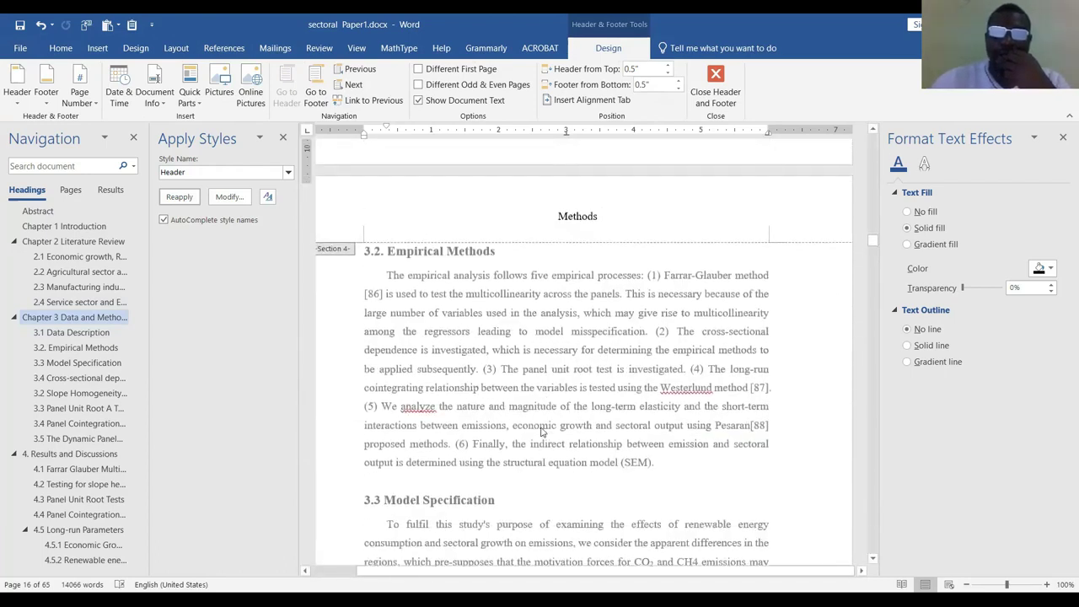
scroll(548, 372, "up", 15)
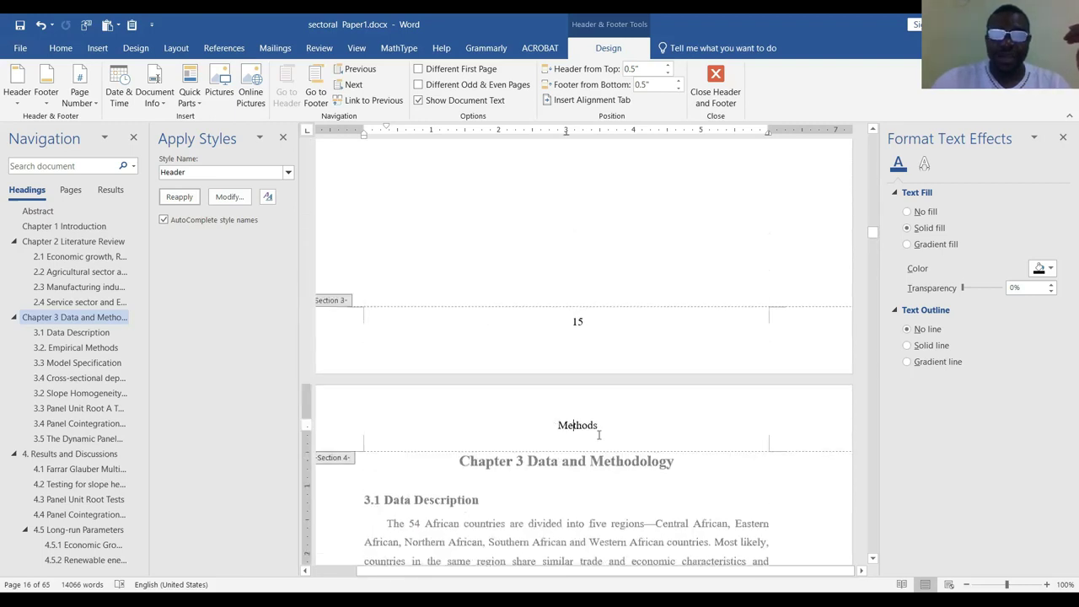
scroll(680, 425, "up", 14)
scroll(590, 428, "down", 8)
scroll(590, 428, "down", 6)
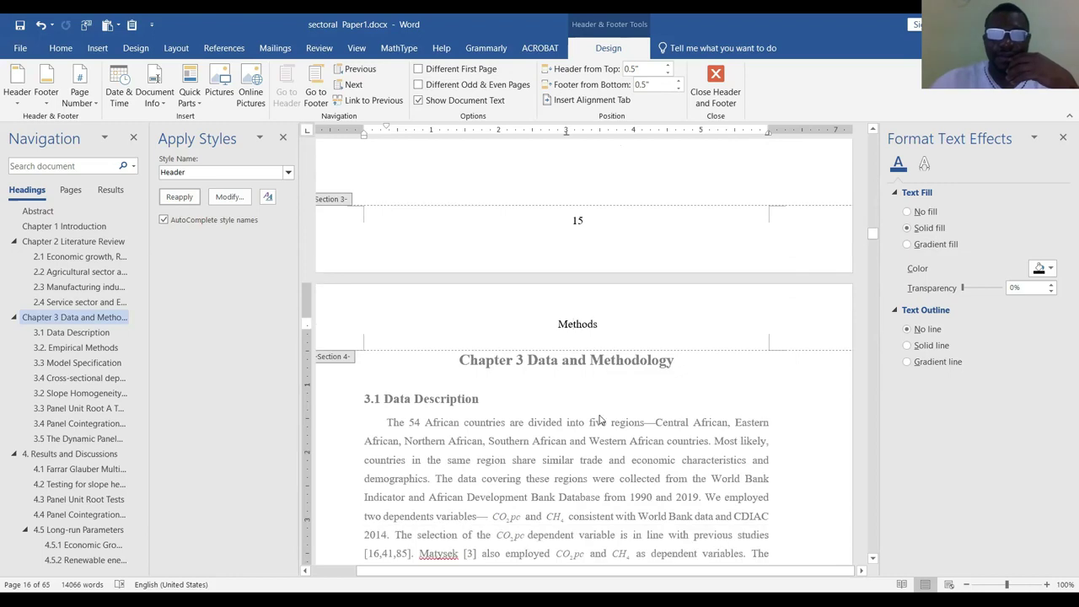
double_click(564, 352)
Check the section label above "4. Results and Discussions" and insert a section break after the last paragraph of Chapter 3
scroll(414, 355, "down", 3)
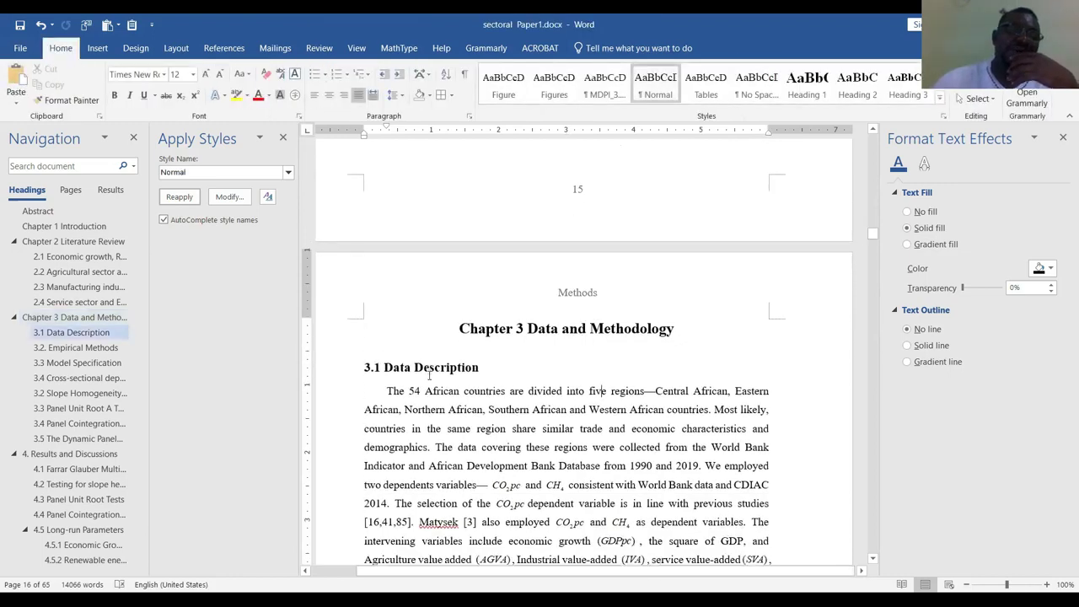
left_click(68, 454)
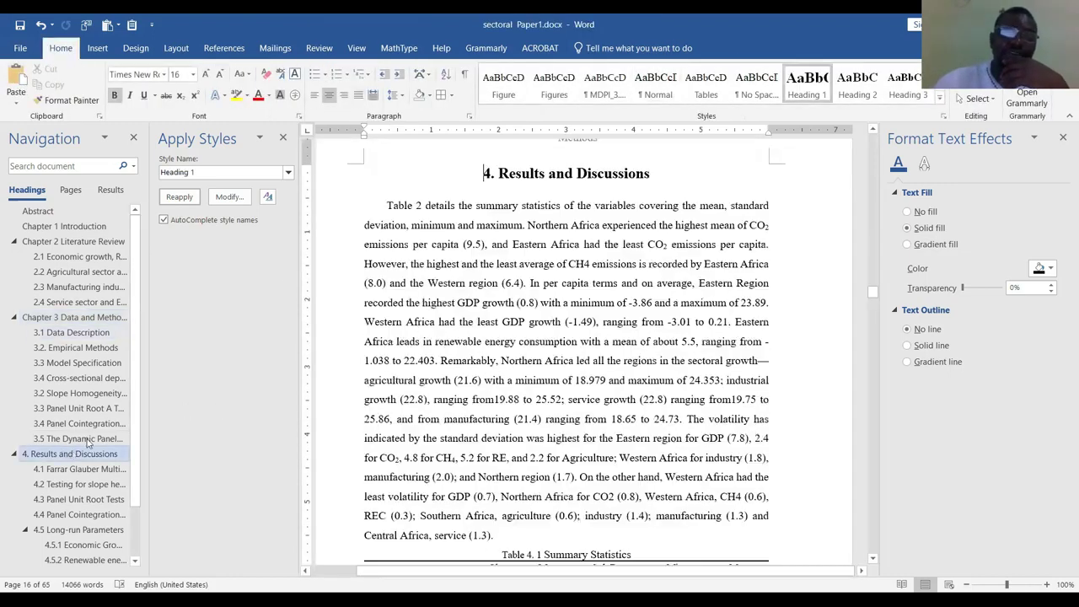
scroll(641, 298, "up", 3)
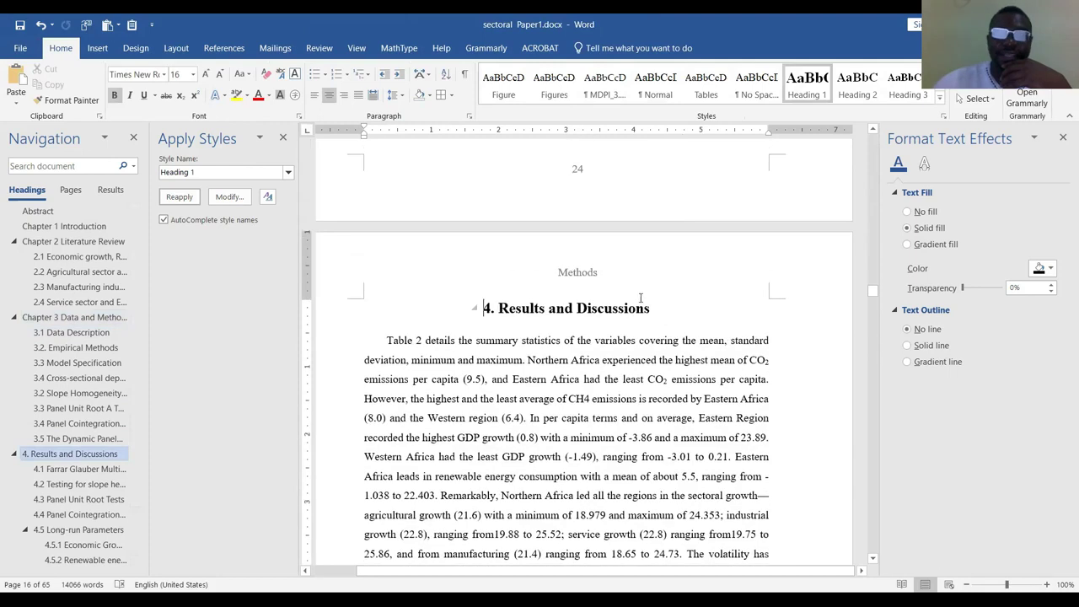
double_click(580, 271)
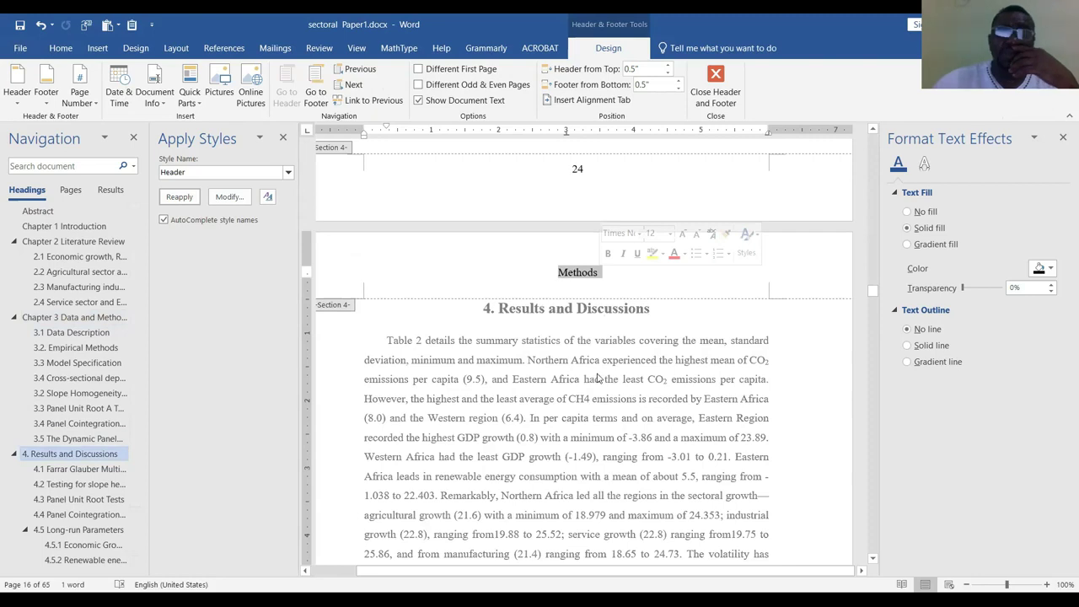
scroll(587, 287, "up", 1)
double_click(641, 363)
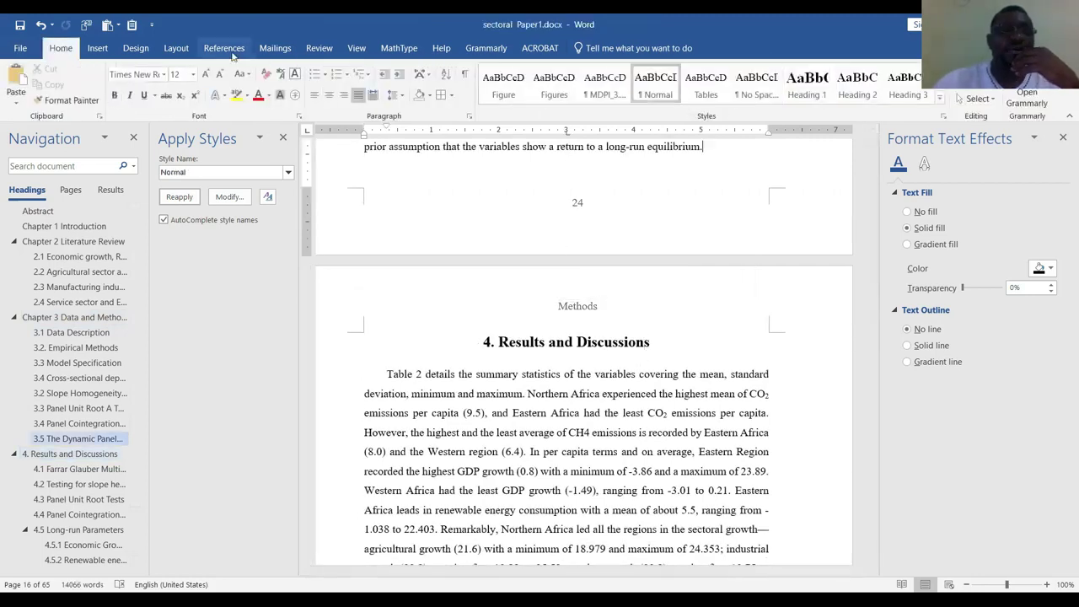
left_click(176, 48)
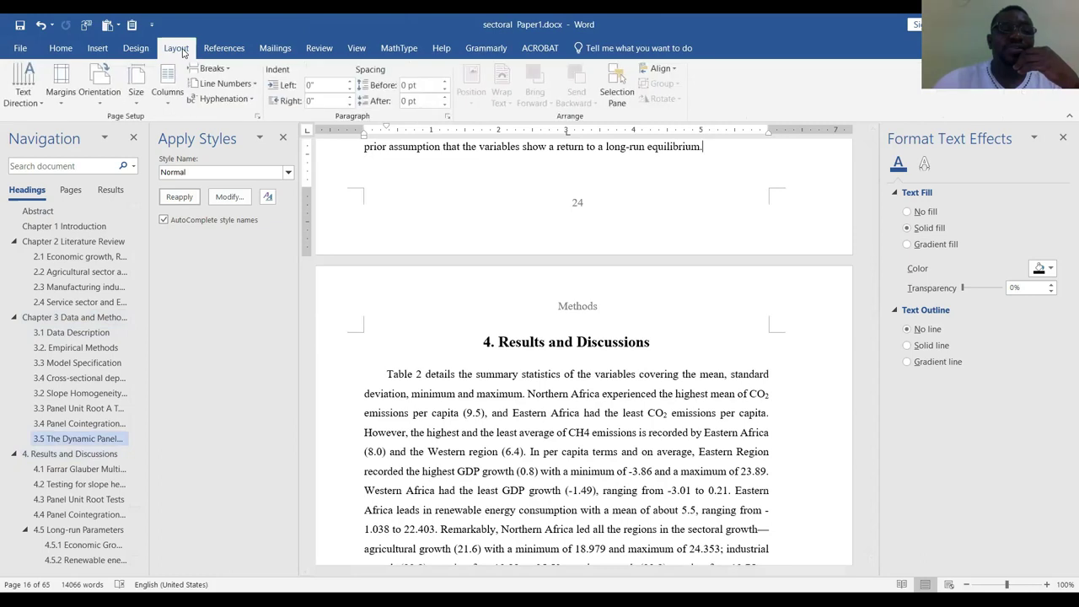
left_click(231, 73)
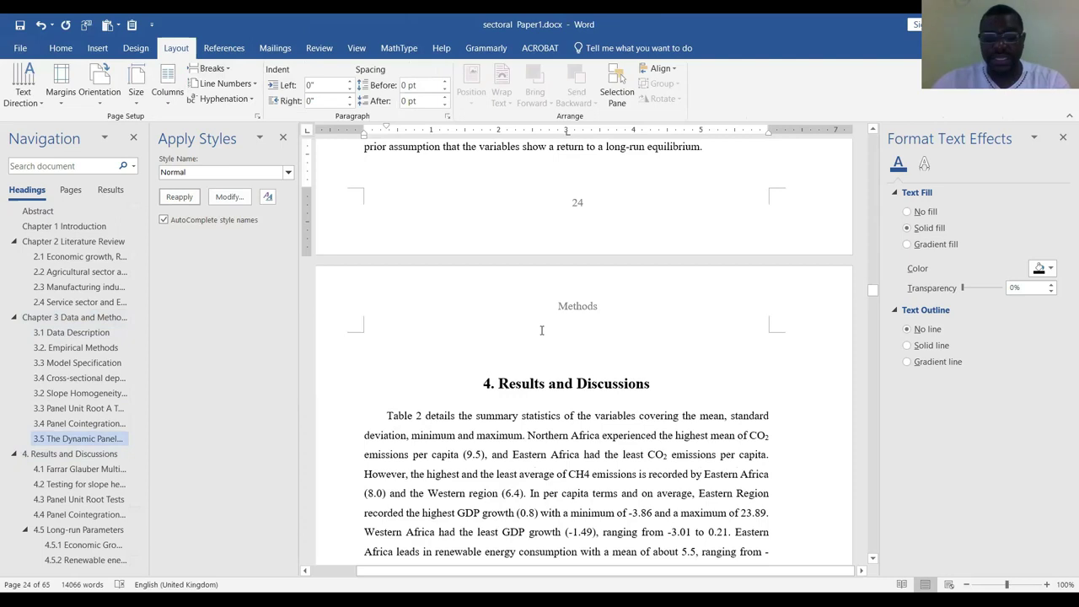
Remove the empty paragraph above the heading "4. Results and Discussions"
left_click(497, 322)
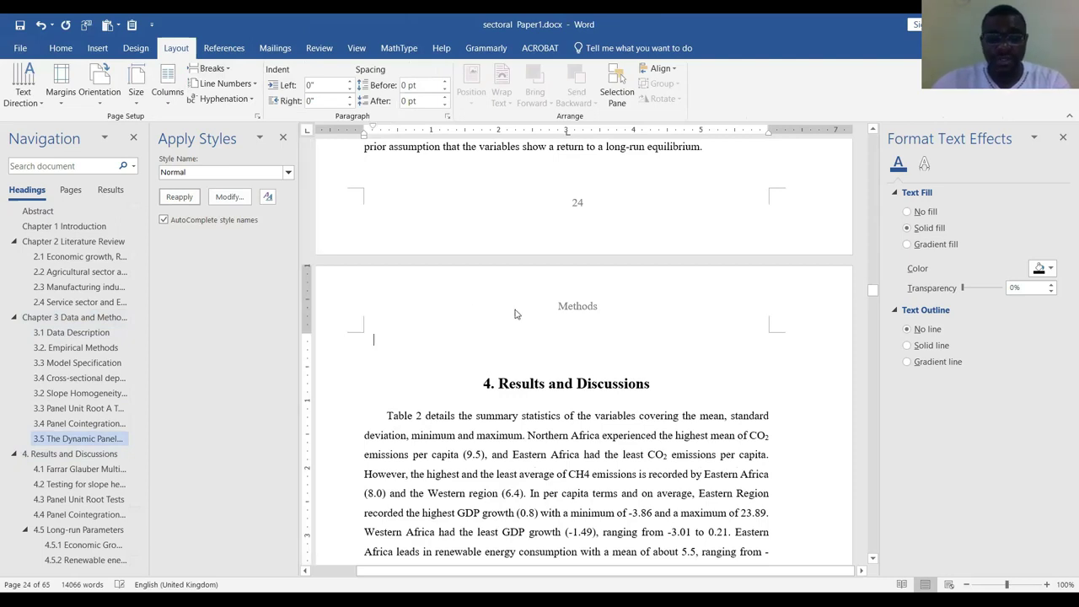
key("Delete")
left_click(596, 329)
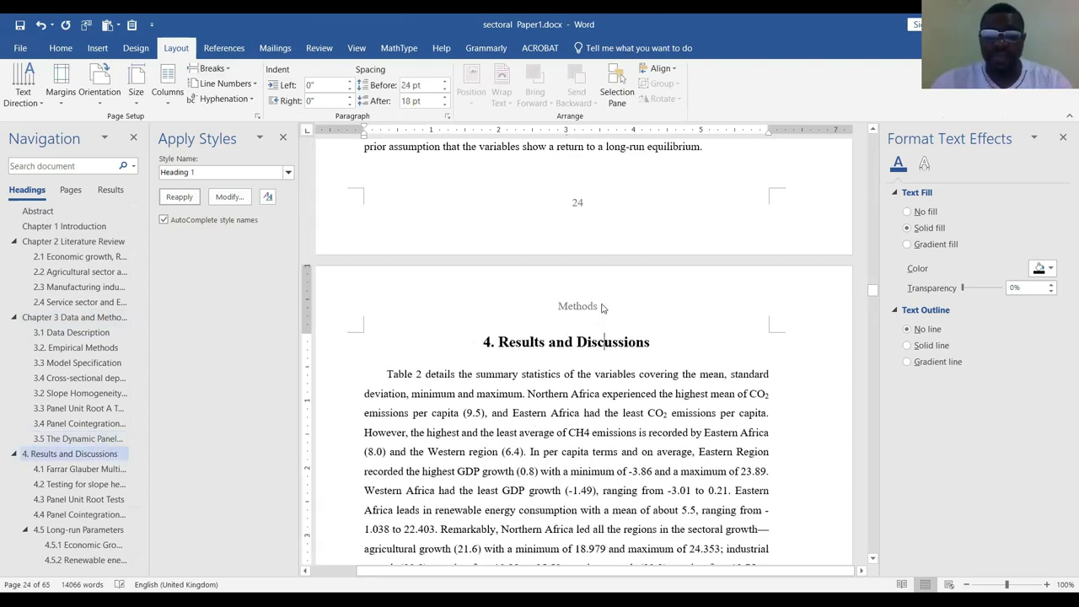
Replace the header text above "4. Results and Discussions" with "Results" and return to the body text
double_click(600, 308)
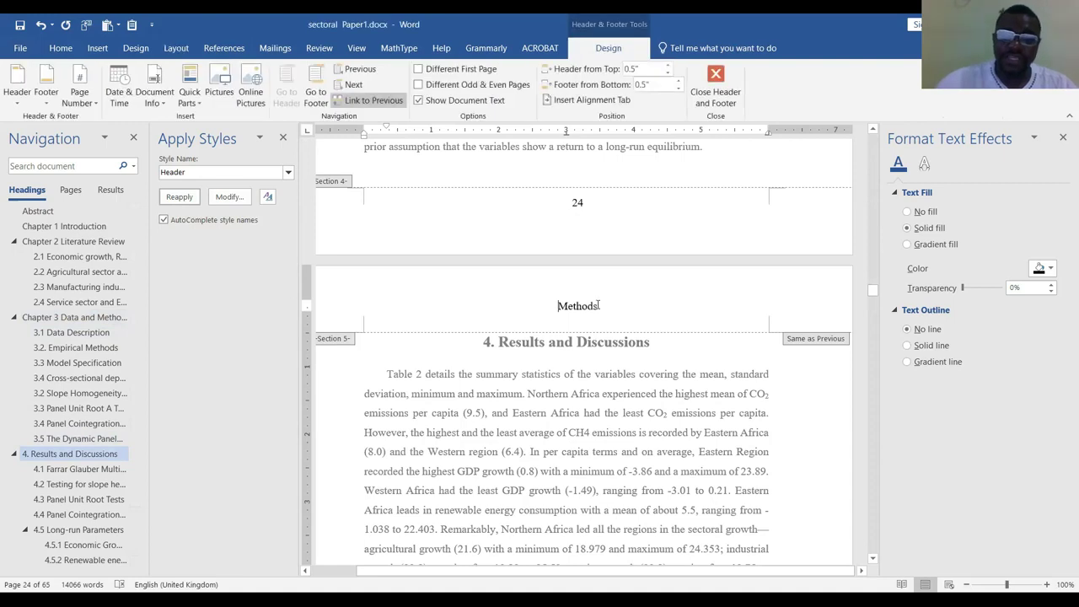
left_click_drag(600, 306, 538, 305)
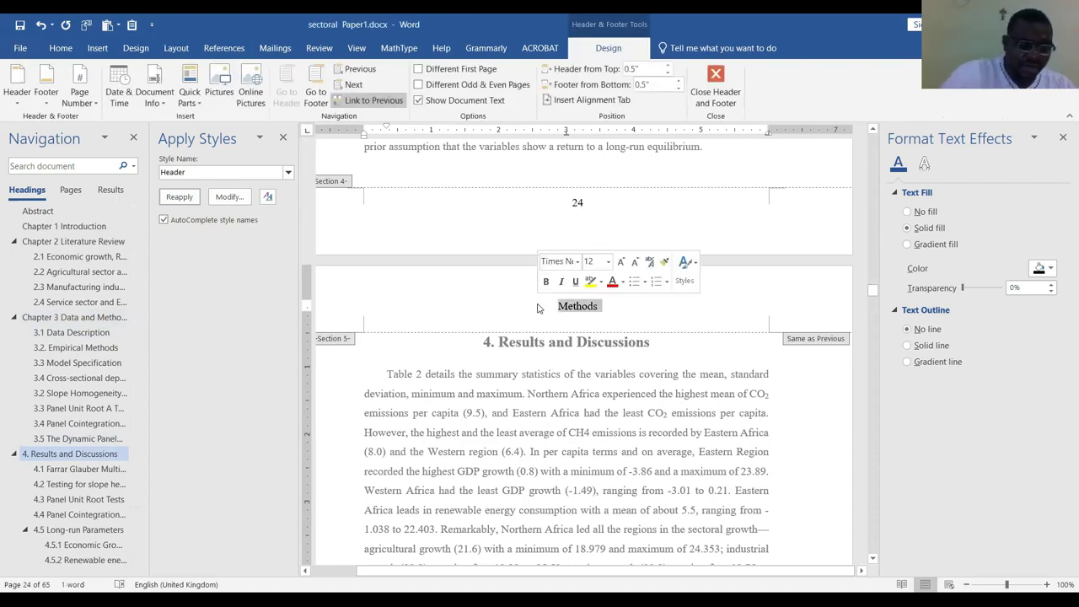
type("Results")
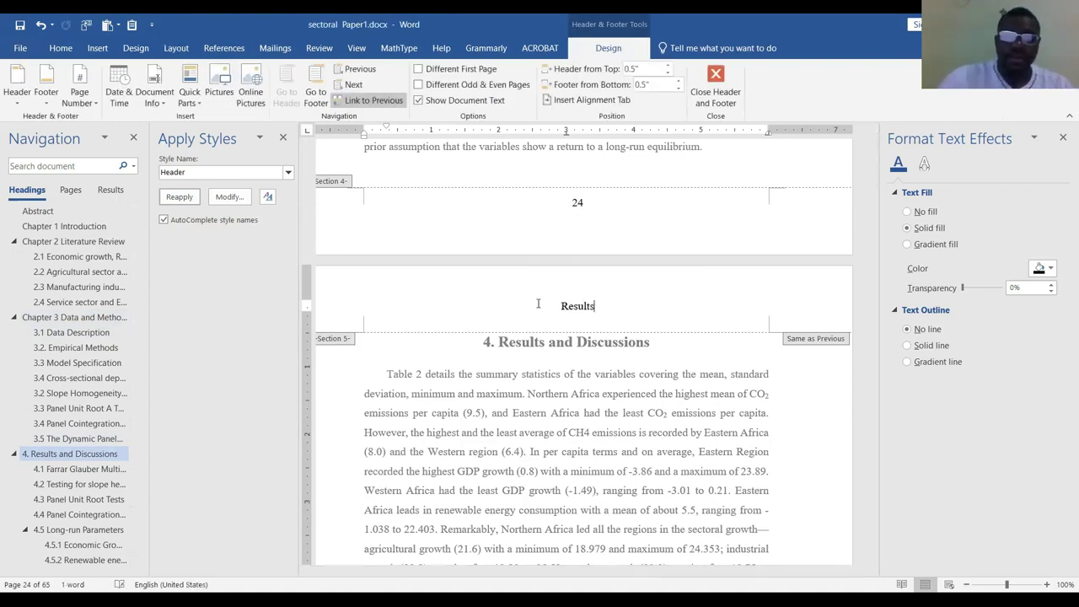
double_click(556, 460)
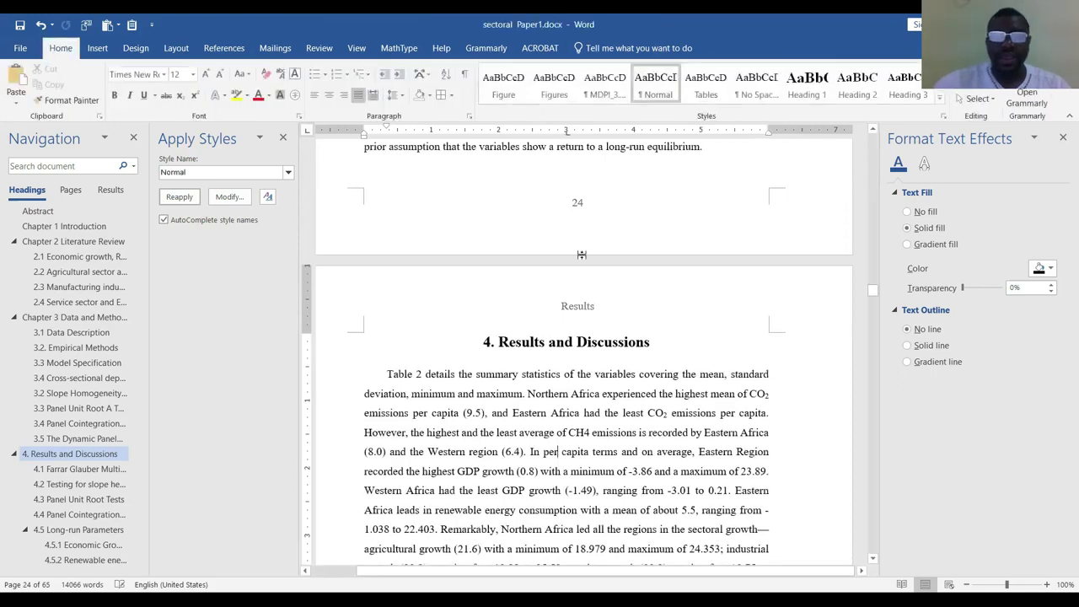
Undo the last header edit and complete the header above "4. Results and Discussions" again as "Results"
scroll(590, 379, "up", 5)
scroll(600, 295, "up", 6)
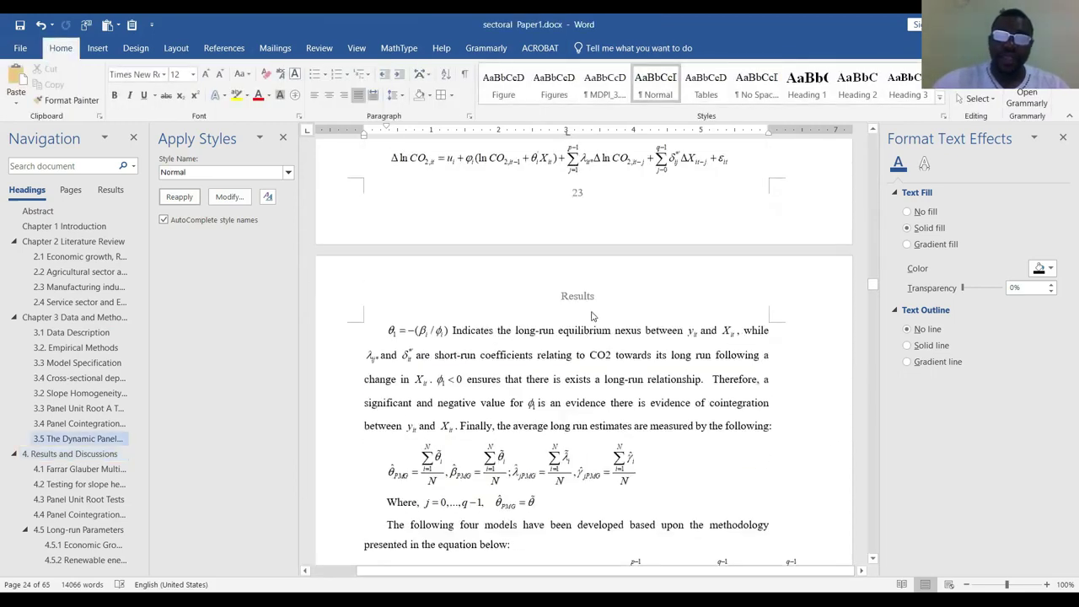
scroll(589, 313, "down", 7)
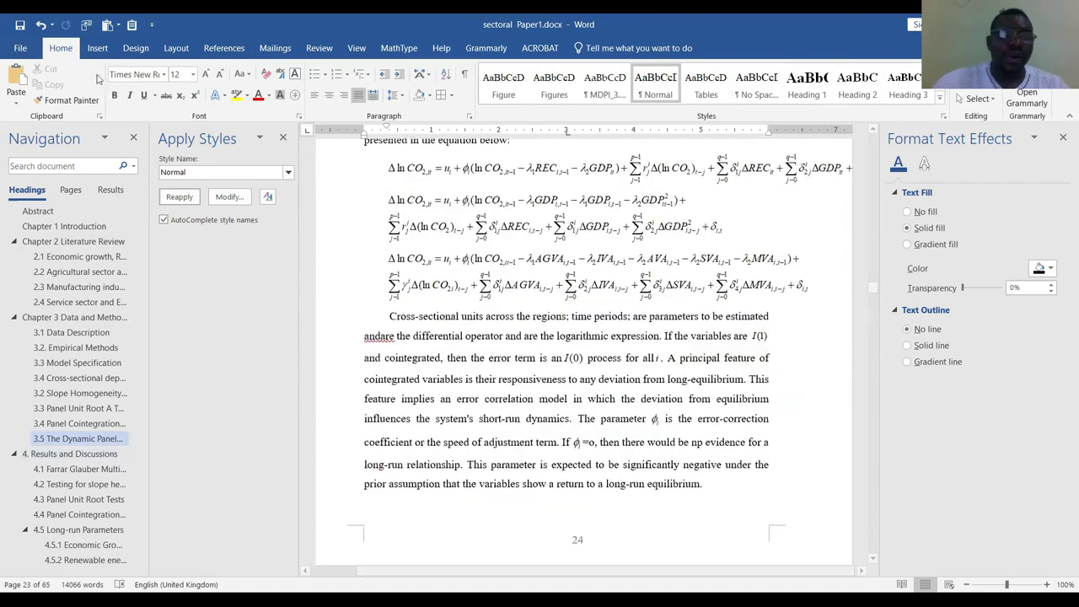
left_click(41, 27)
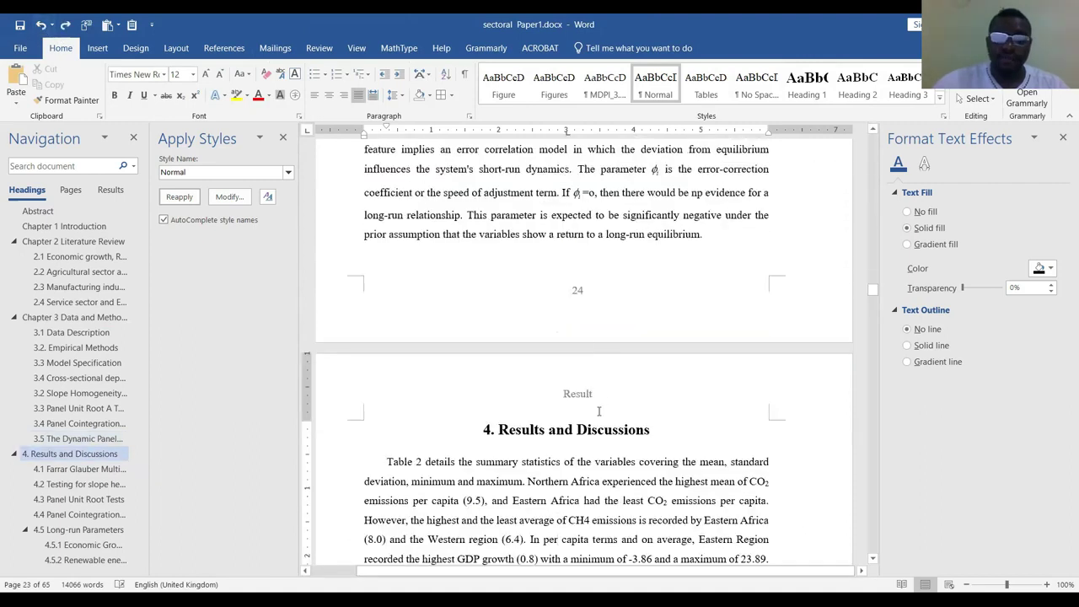
double_click(598, 411)
scroll(614, 414, "up", 15)
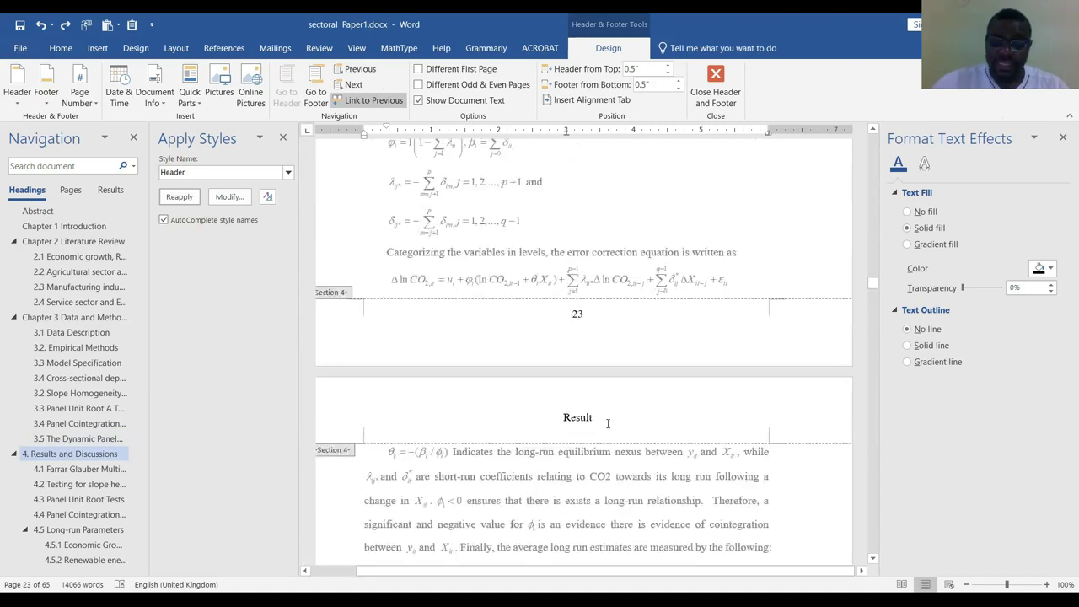
scroll(603, 423, "down", 14)
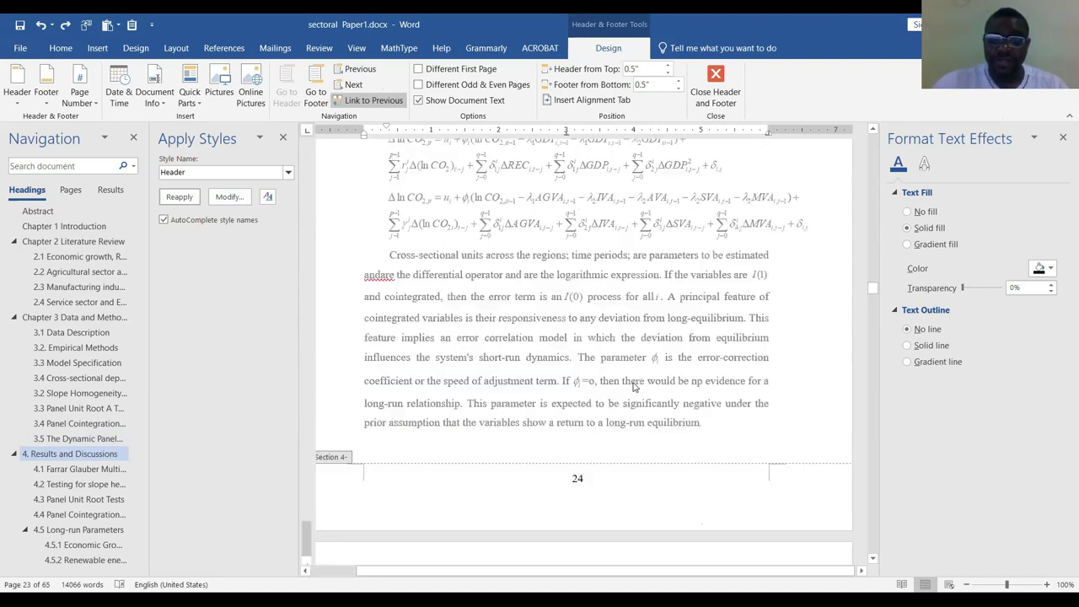
scroll(628, 393, "down", 3)
left_click_drag(622, 403, 684, 432)
left_click(611, 410)
type("sults")
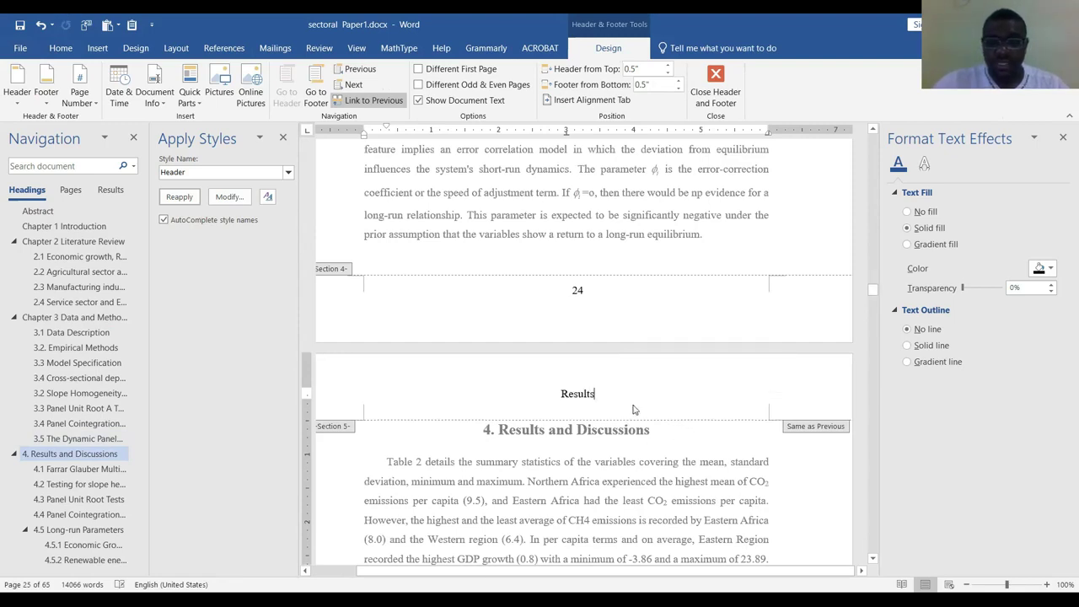
Unlink the header and the footer of the "4. Results and Discussions" section from the previous section
key("Home")
left_click(373, 98)
scroll(666, 287, "down", 15)
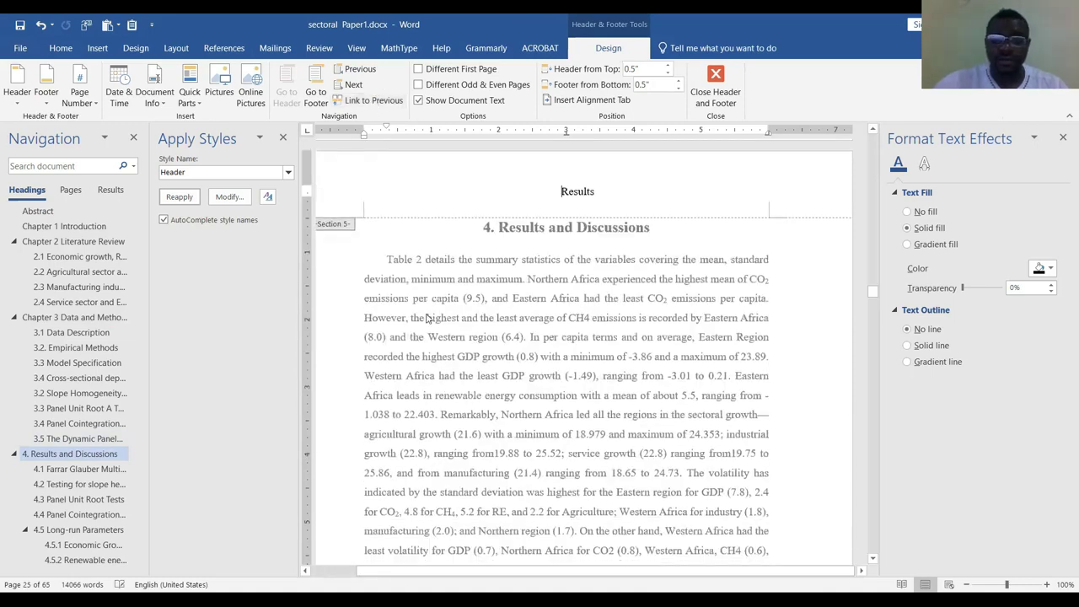
scroll(718, 289, "down", 3)
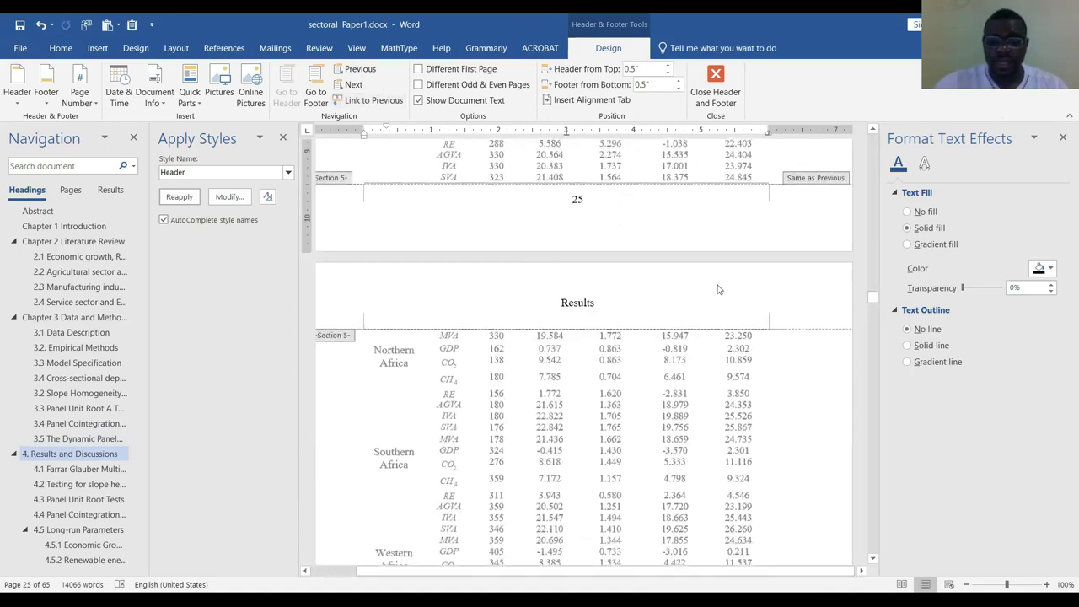
left_click(638, 211)
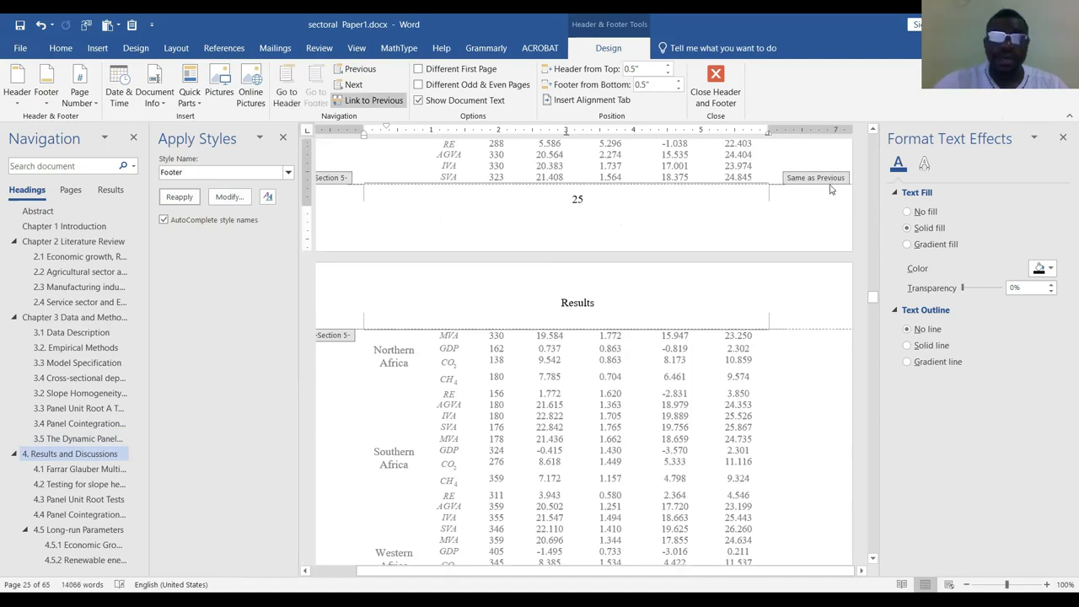
left_click(357, 101)
Replace the header text on the last page of the Chapter 3 section with "Methods" and return to the body text
scroll(556, 346, "up", 20)
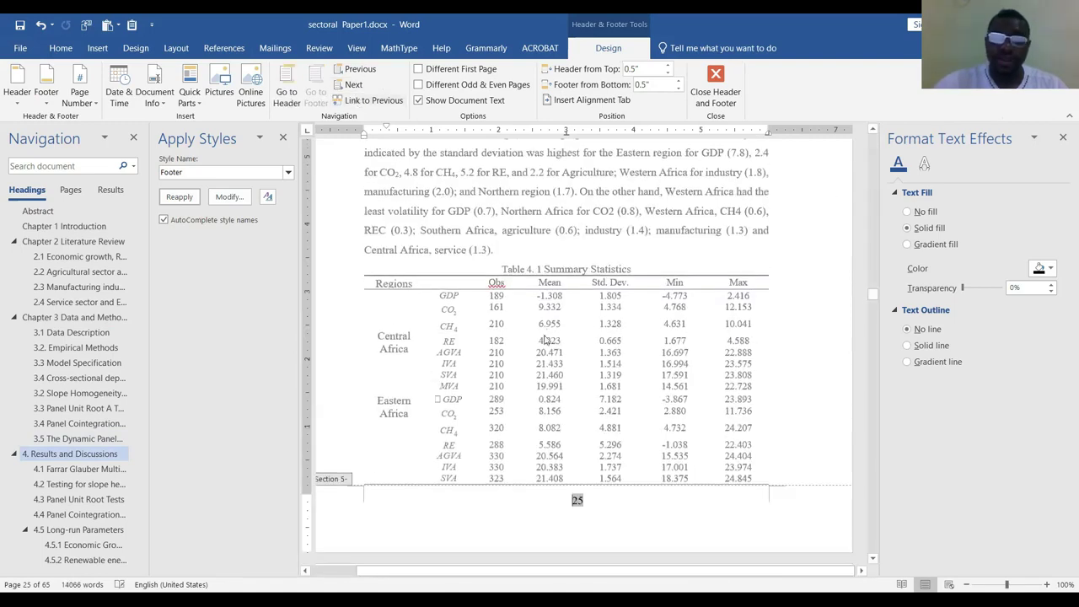
scroll(555, 346, "up", 3)
left_click(698, 403)
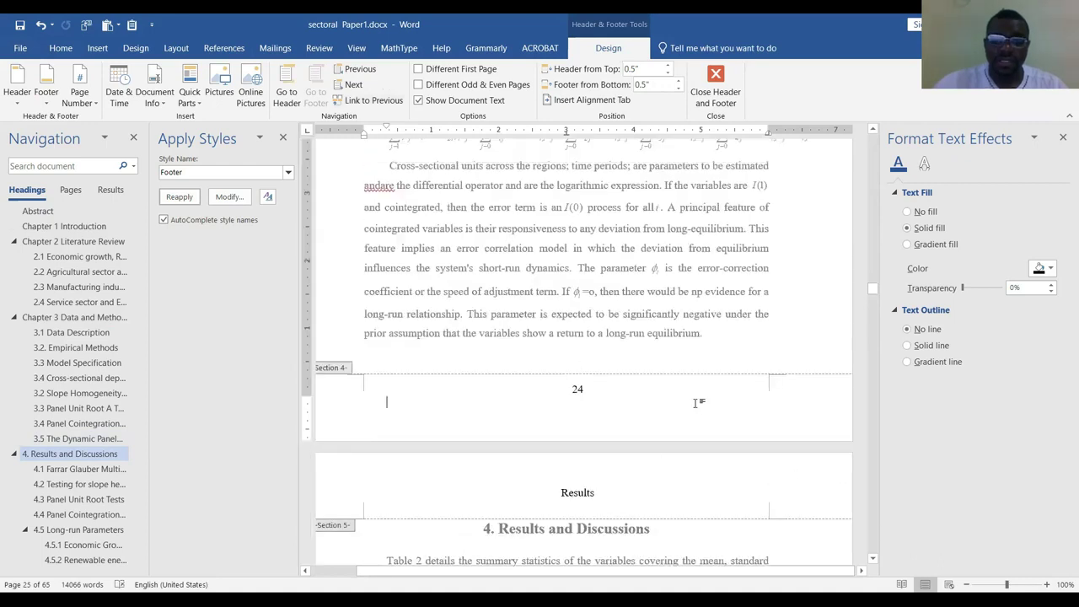
left_click_drag(591, 504, 546, 506)
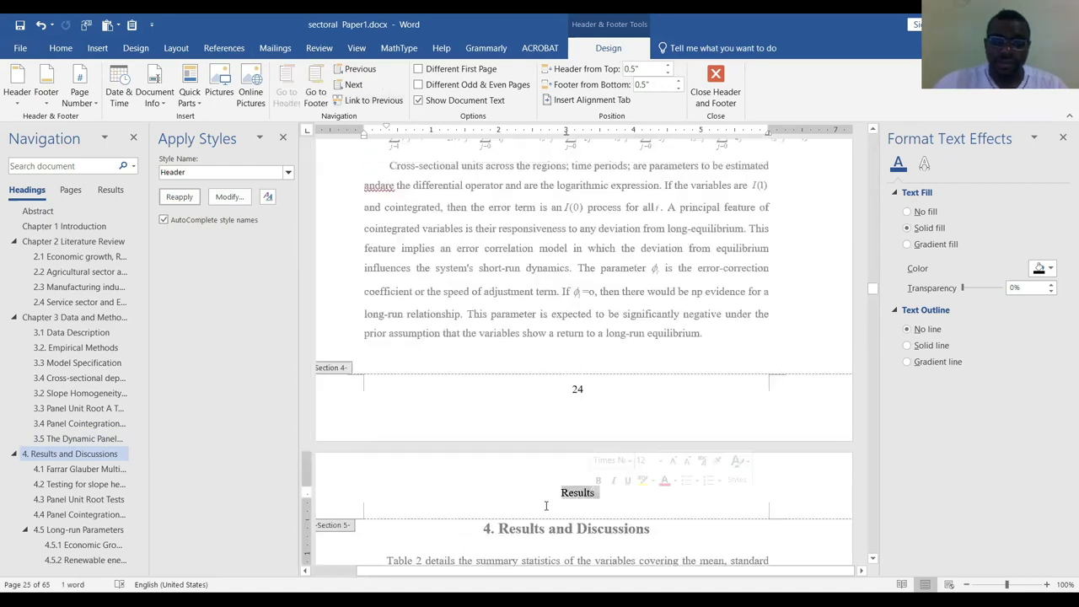
double_click(562, 309)
scroll(568, 348, "up", 15)
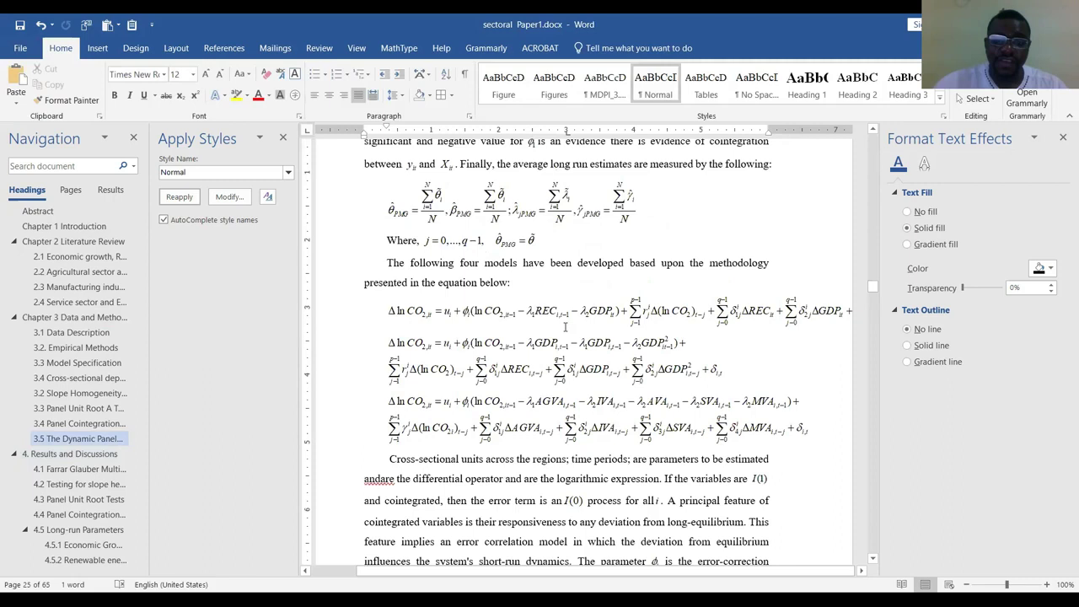
scroll(595, 419, "up", 3)
double_click(595, 419)
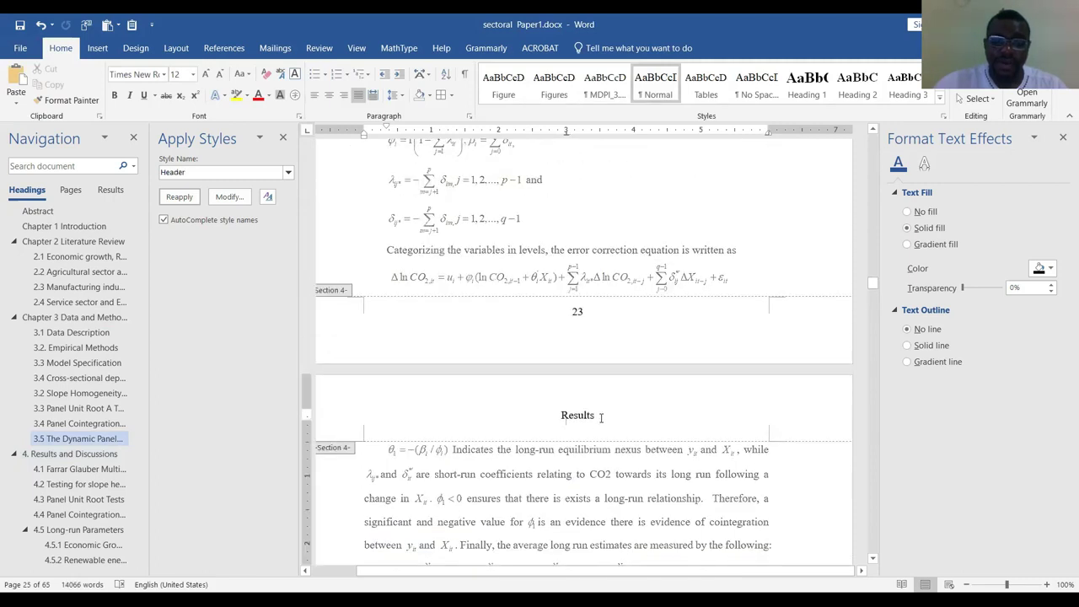
left_click_drag(595, 417, 548, 418)
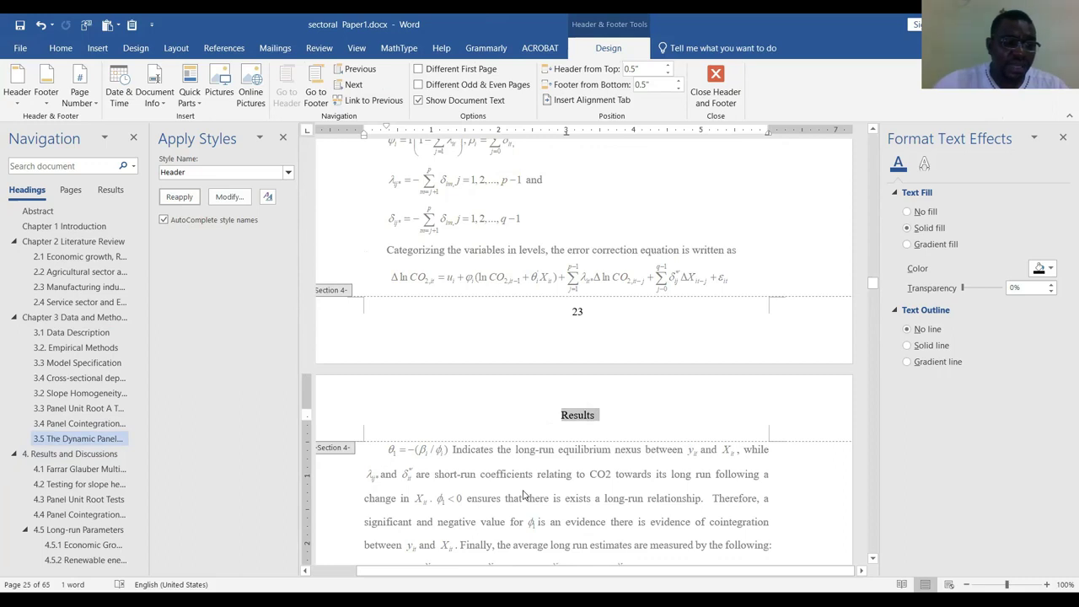
type("Mthods")
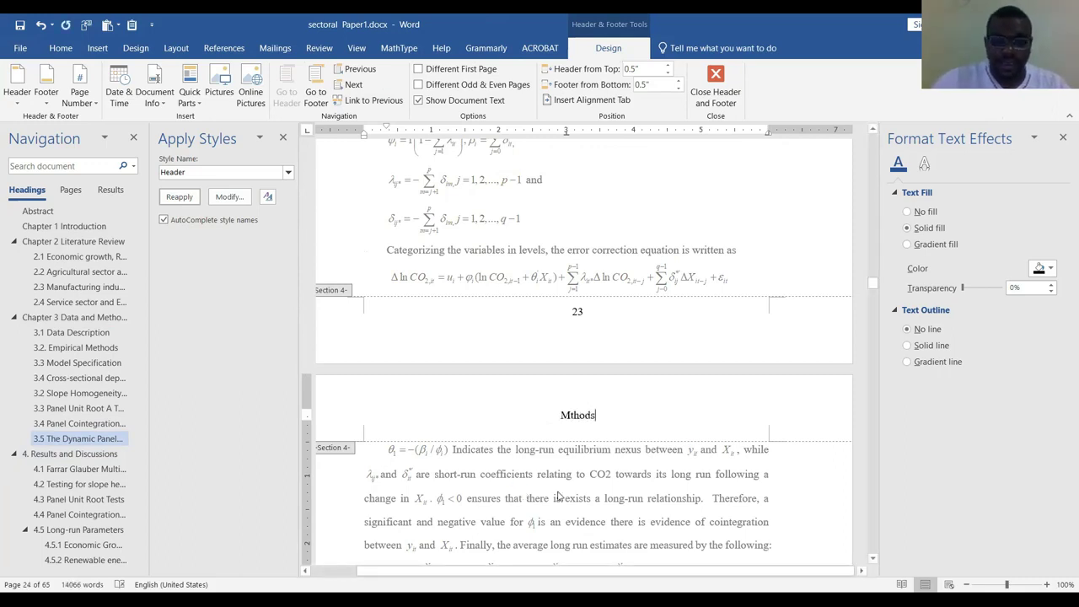
type("e")
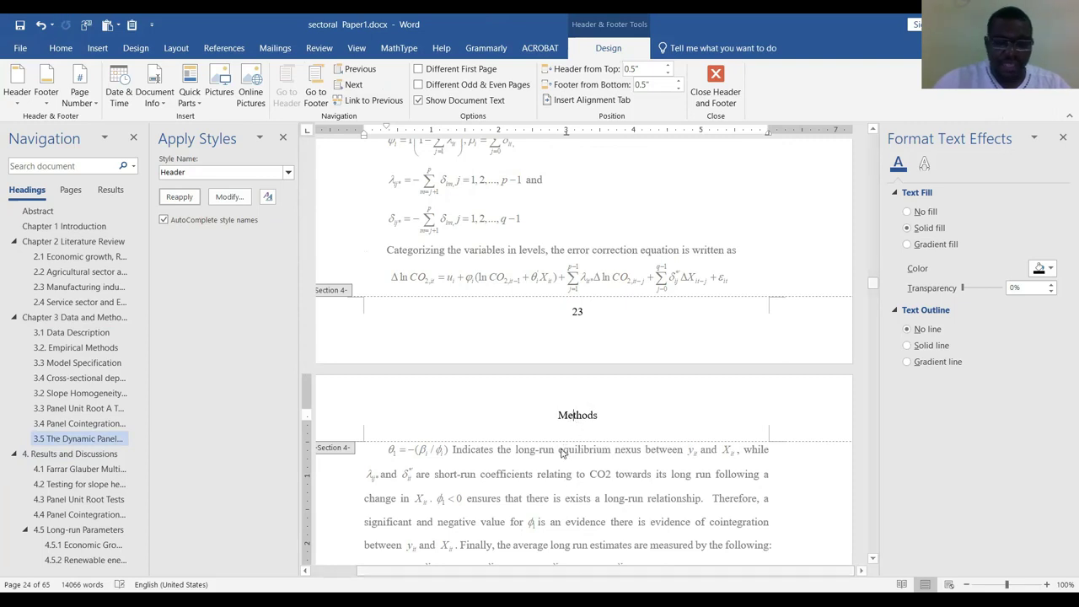
double_click(571, 473)
Compare the headers and section labels where Chapter 3 ends and "4. Results and Discussions" begins
scroll(604, 496, "down", 20)
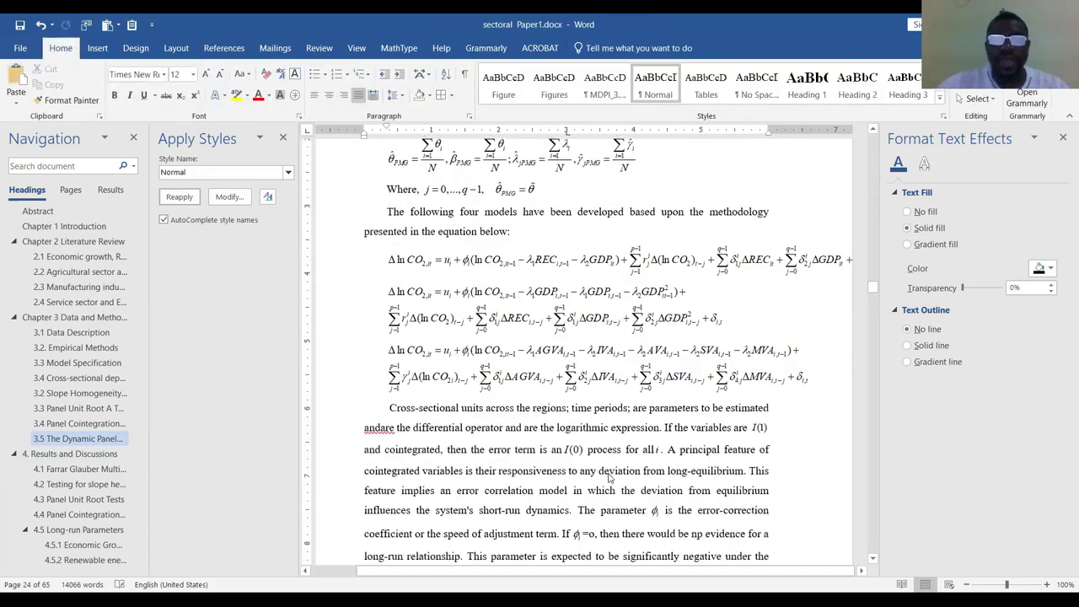
scroll(572, 344, "up", 1)
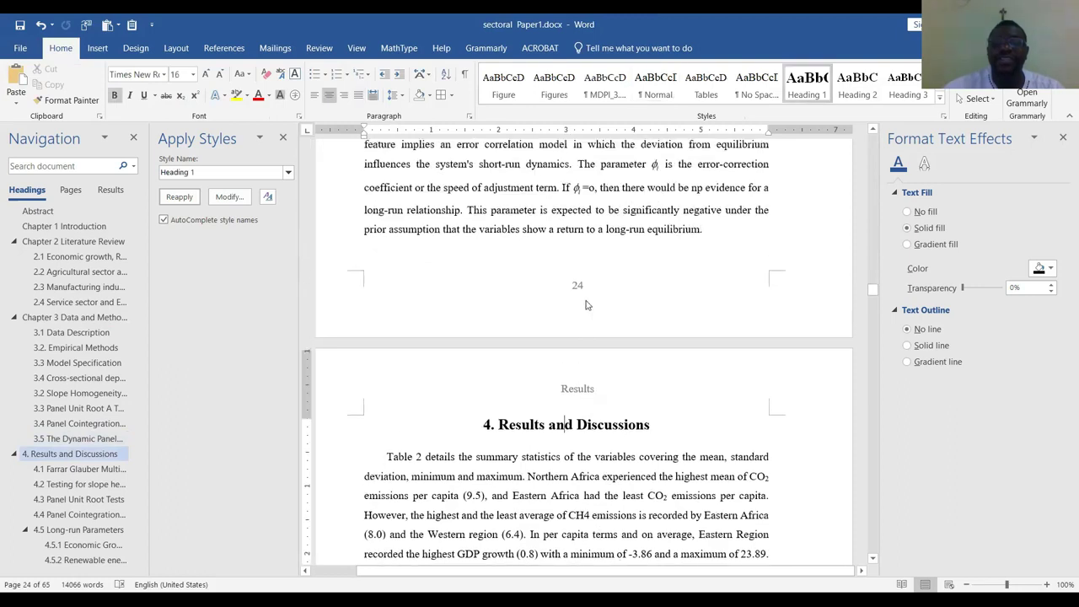
double_click(339, 270)
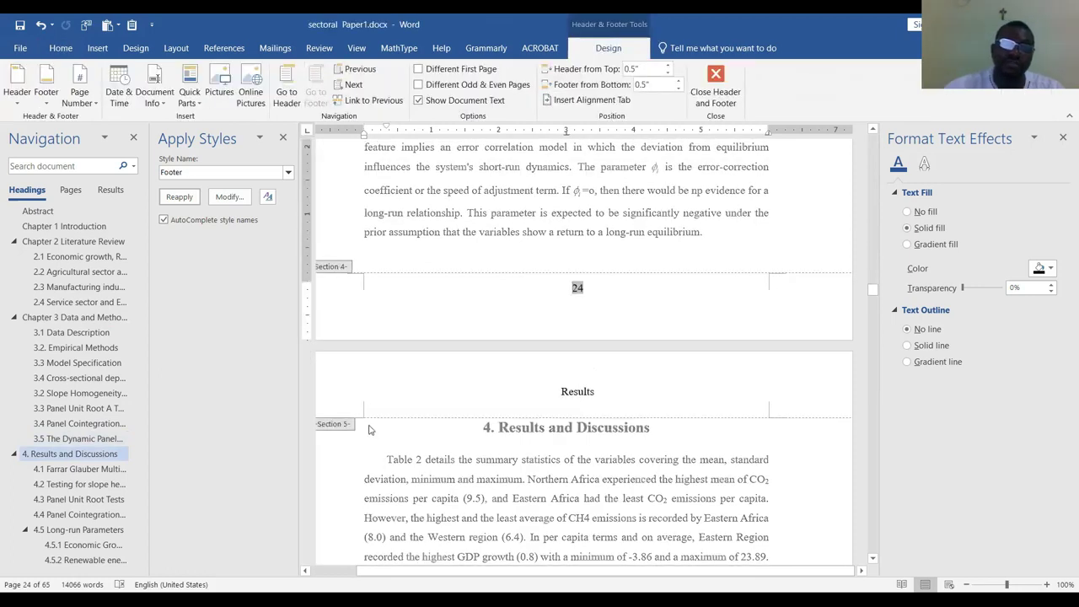
double_click(397, 441)
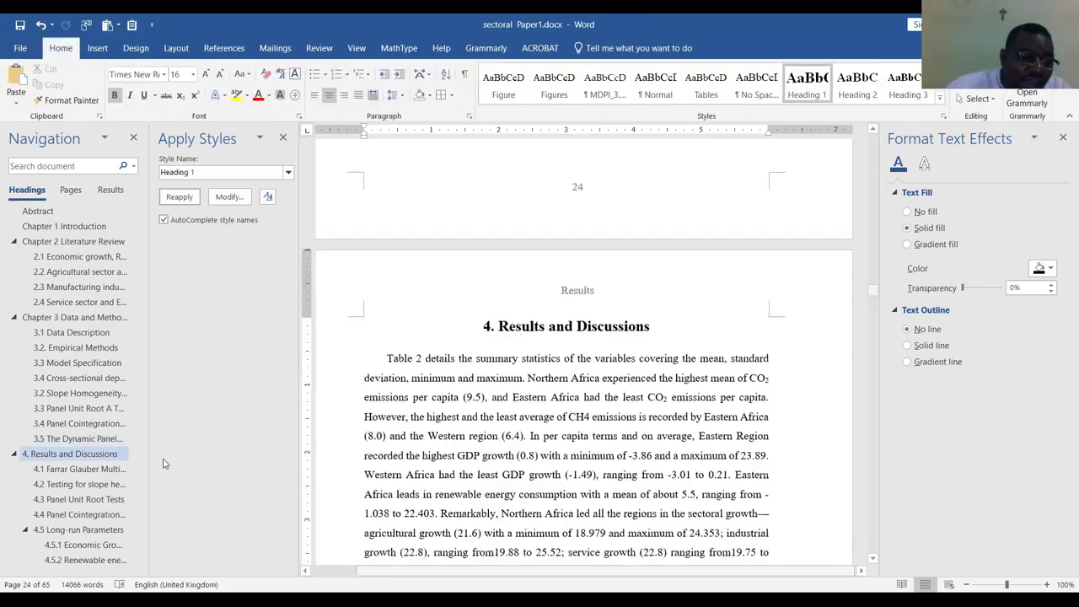
scroll(93, 451, "down", 2)
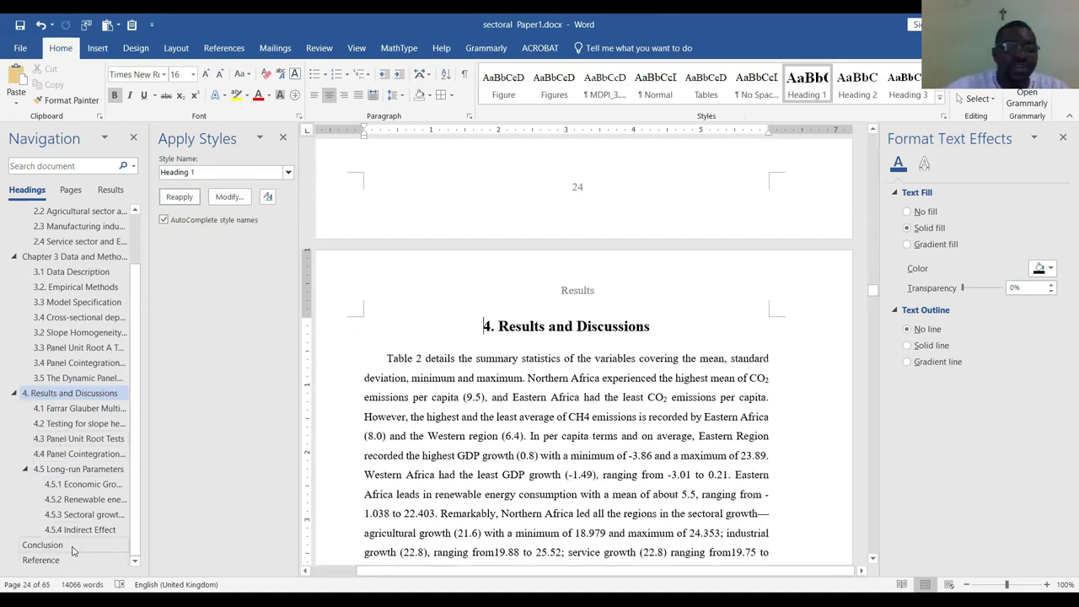
Insert blank lines before the "Conclusion" heading to push it to the start of a new page
left_click(72, 547)
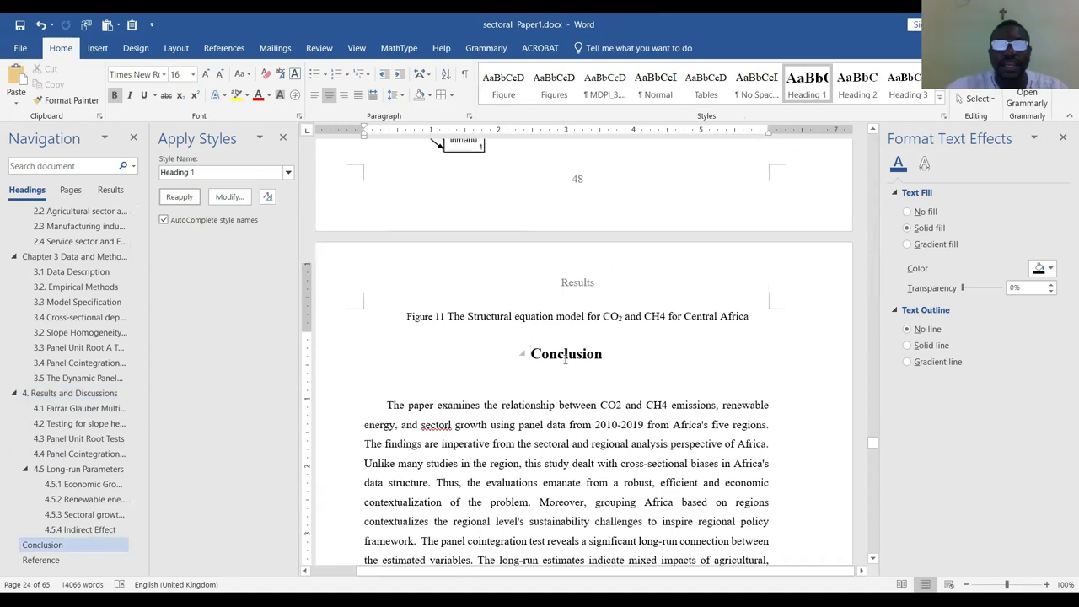
key("Return")
key("Return")
key("Return")
key("Return")
key("Return")
key("Return")
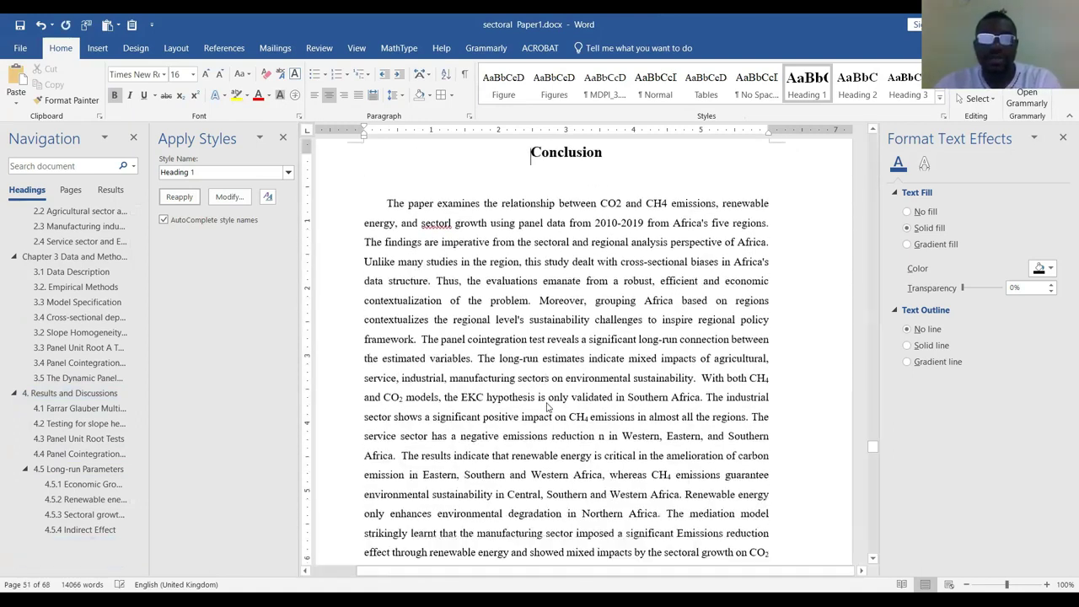
key("BackSpace")
key("BackSpace")
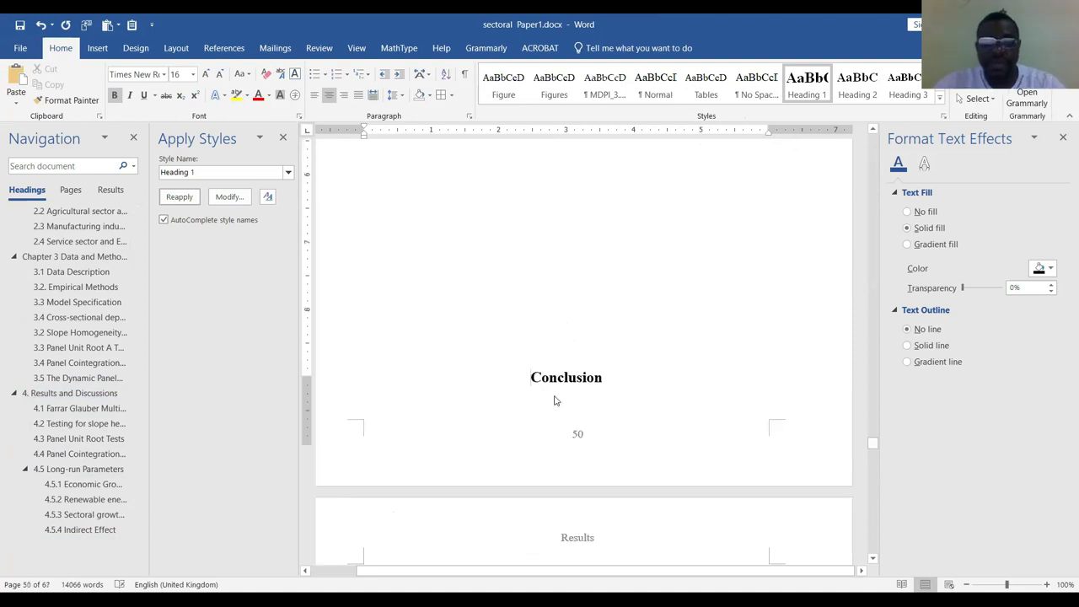
scroll(552, 405, "down", 1)
key("Return")
scroll(543, 409, "down", 3)
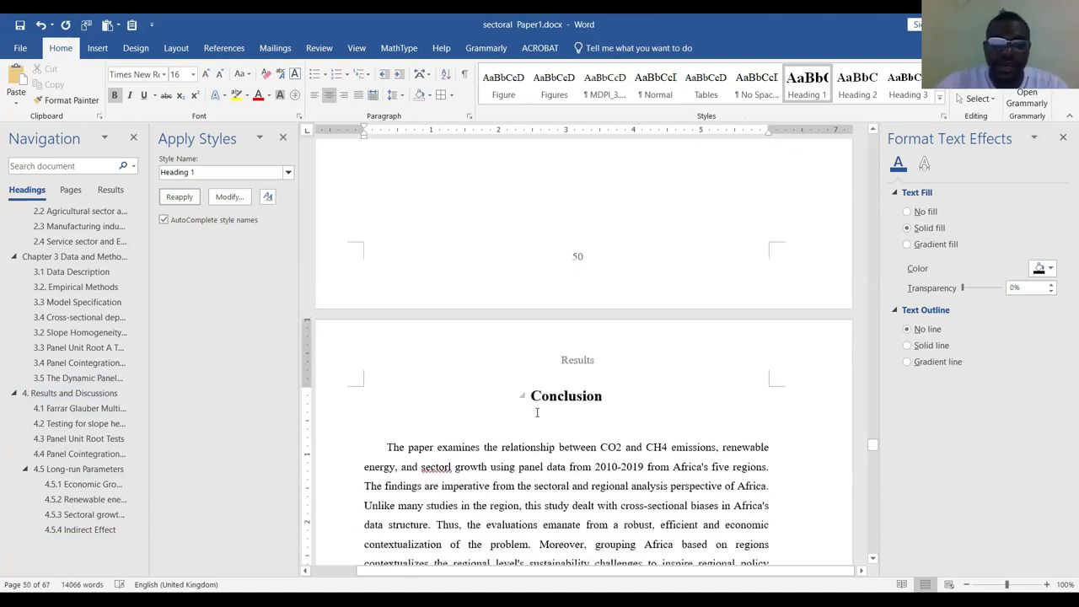
left_click(562, 373)
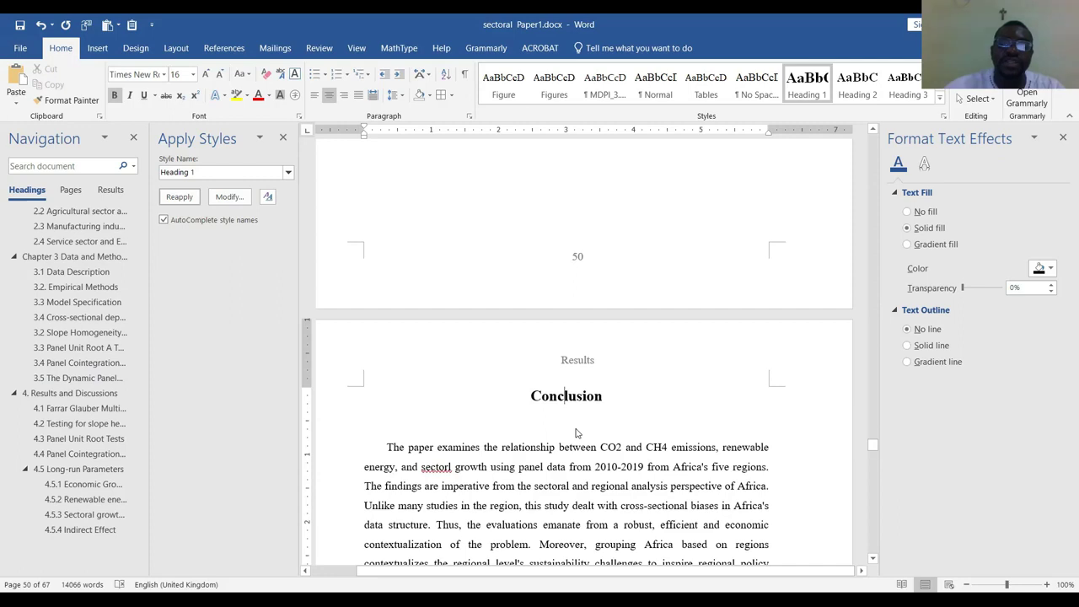
Examine the blank space and page boundaries between the Figure 11 caption and the "Conclusion" heading
double_click(601, 272)
scroll(620, 270, "up", 4)
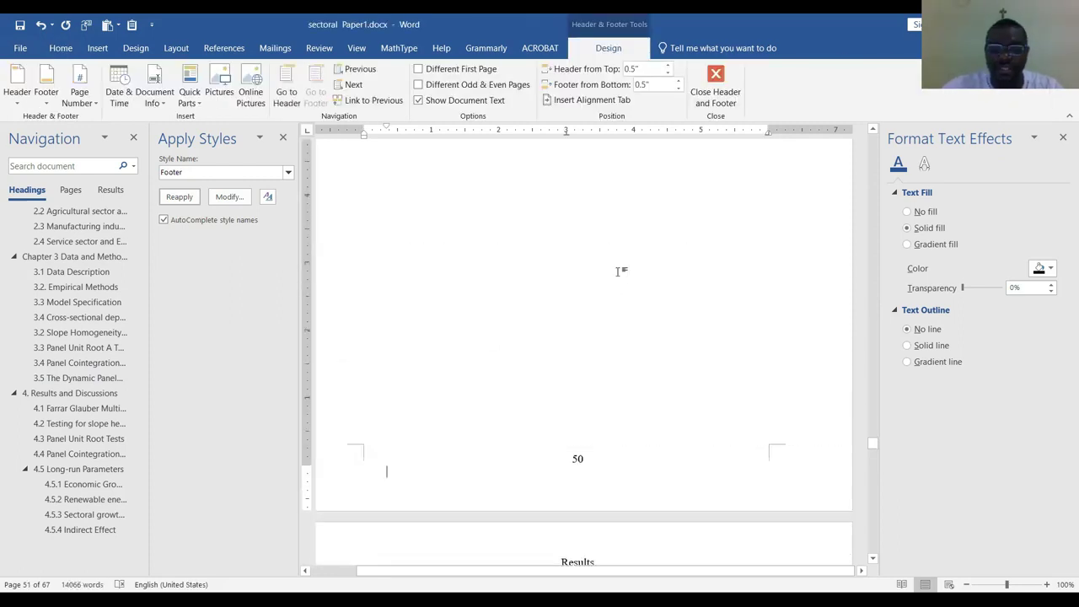
double_click(620, 286)
scroll(612, 315, "down", 5)
scroll(614, 320, "up", 8)
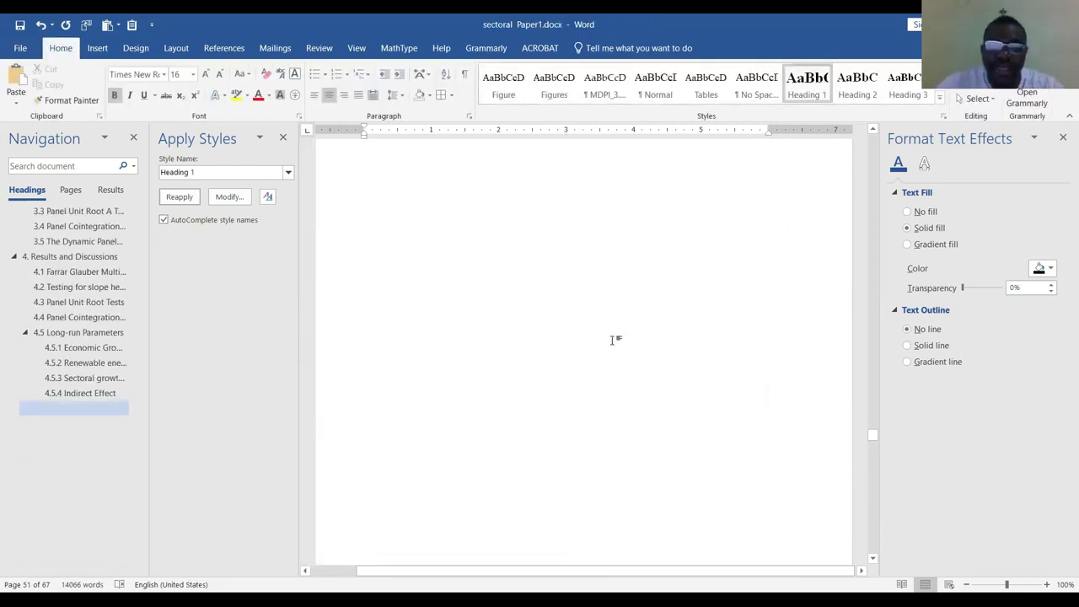
scroll(600, 402, "down", 5)
scroll(600, 403, "up", 3)
scroll(599, 405, "down", 4)
scroll(592, 410, "down", 5)
Delete surplus blank lines above "Conclusion" and add just enough back to start the heading on a new page
left_click(521, 295)
key("BackSpace")
key("BackSpace")
key("BackSpace")
key("BackSpace")
key("BackSpace")
key("BackSpace")
key("BackSpace")
key("BackSpace")
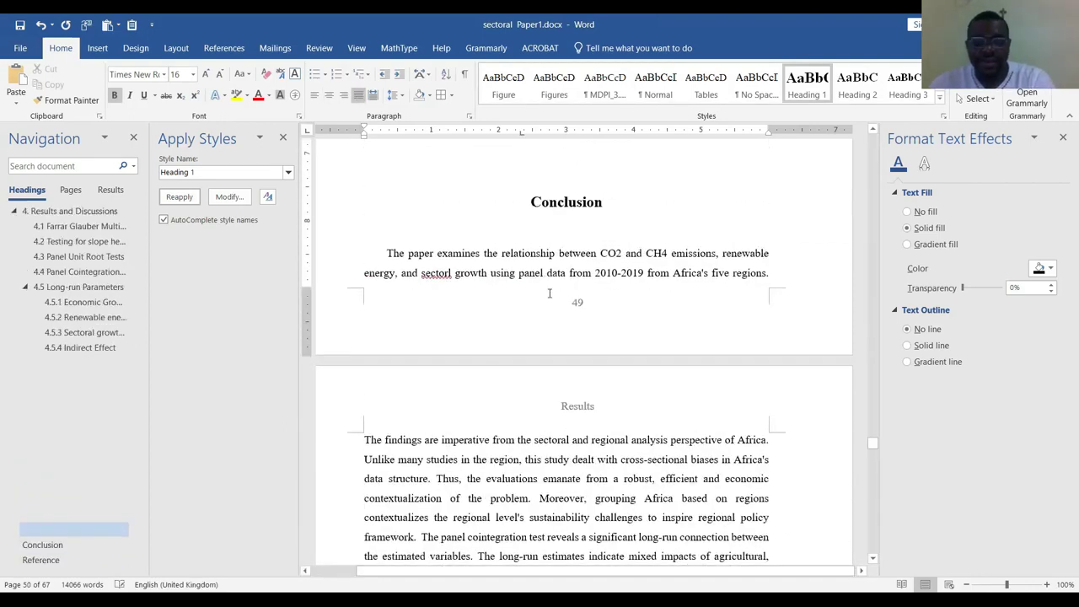
key("Return")
key("Return")
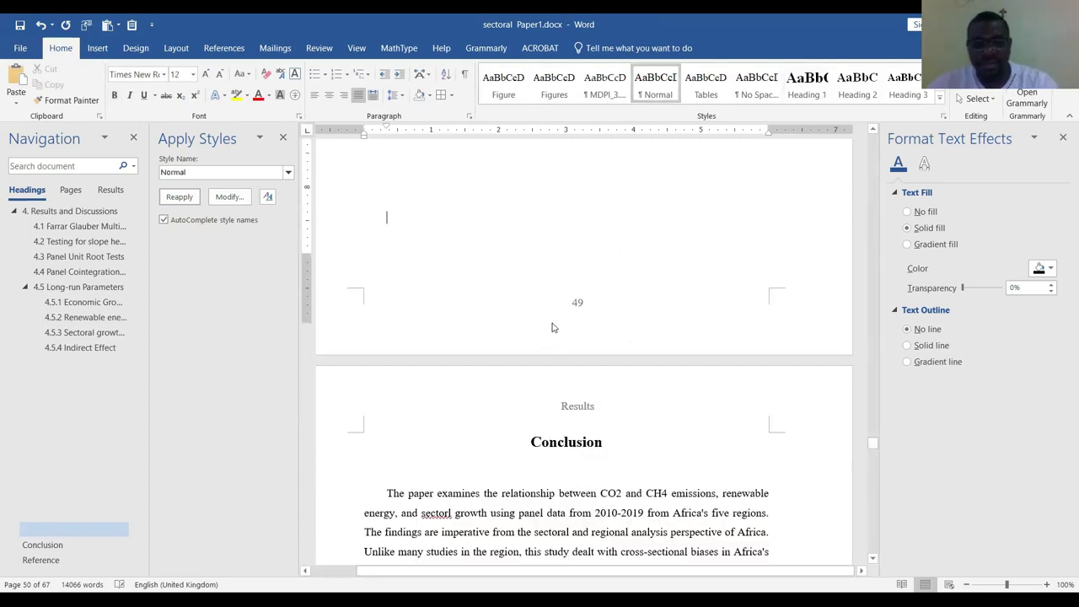
Move the lower Figure 11 diagram for lnch4 onto the next page, together with its caption
scroll(556, 327, "up", 10)
scroll(563, 327, "up", 4)
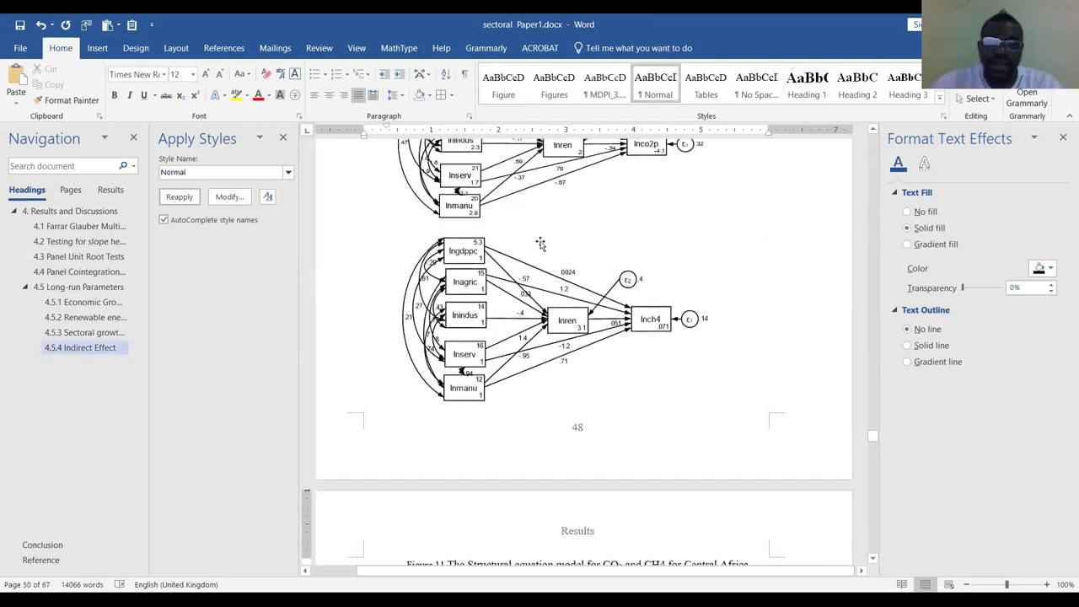
left_click(573, 209)
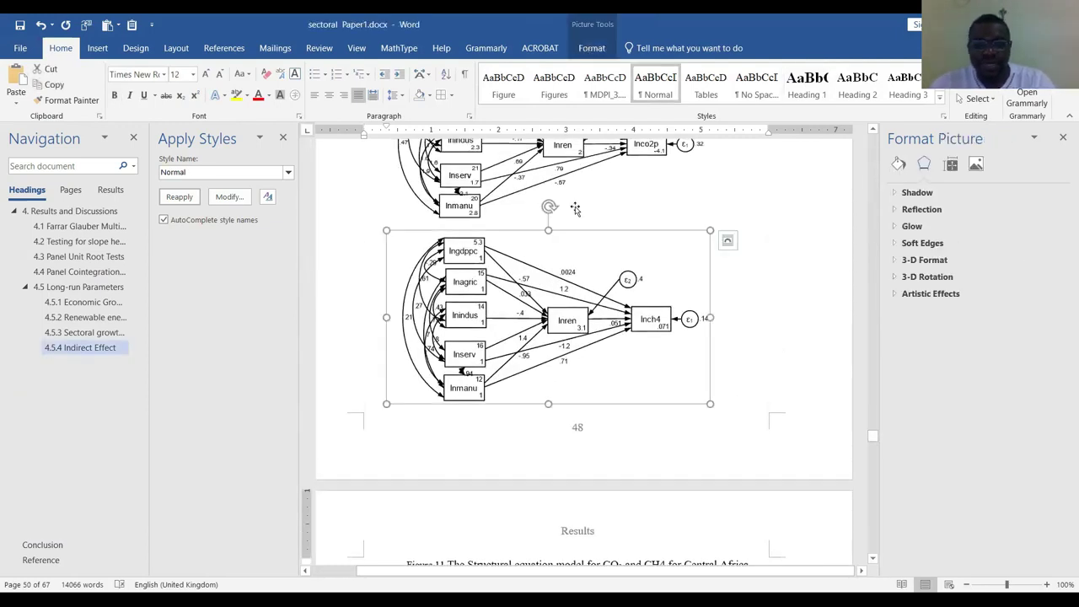
left_click(625, 242)
left_click(378, 226)
scroll(377, 226, "up", 3)
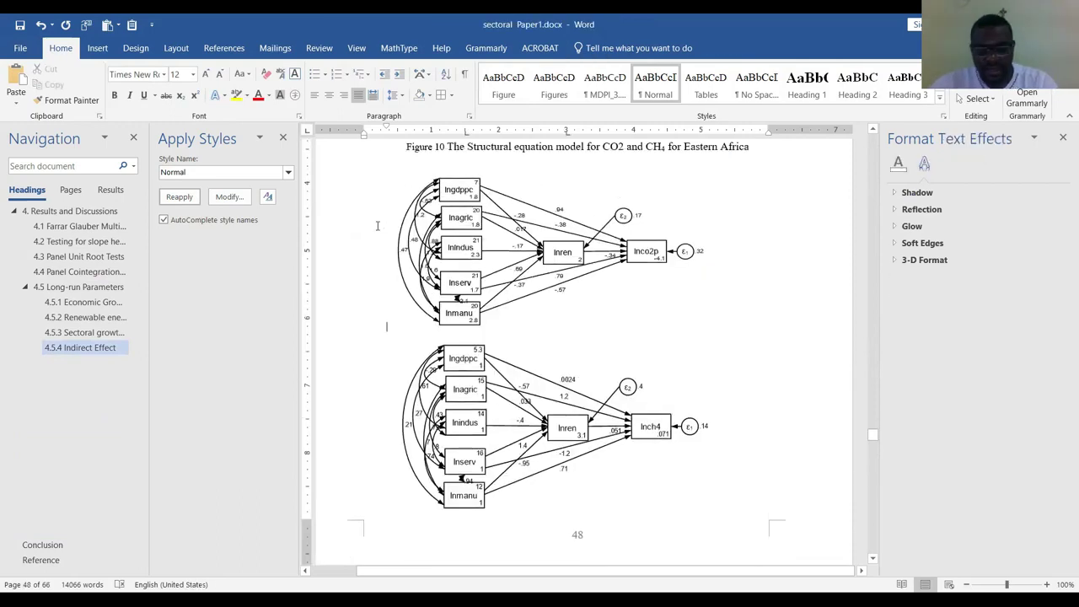
scroll(388, 308, "down", 15)
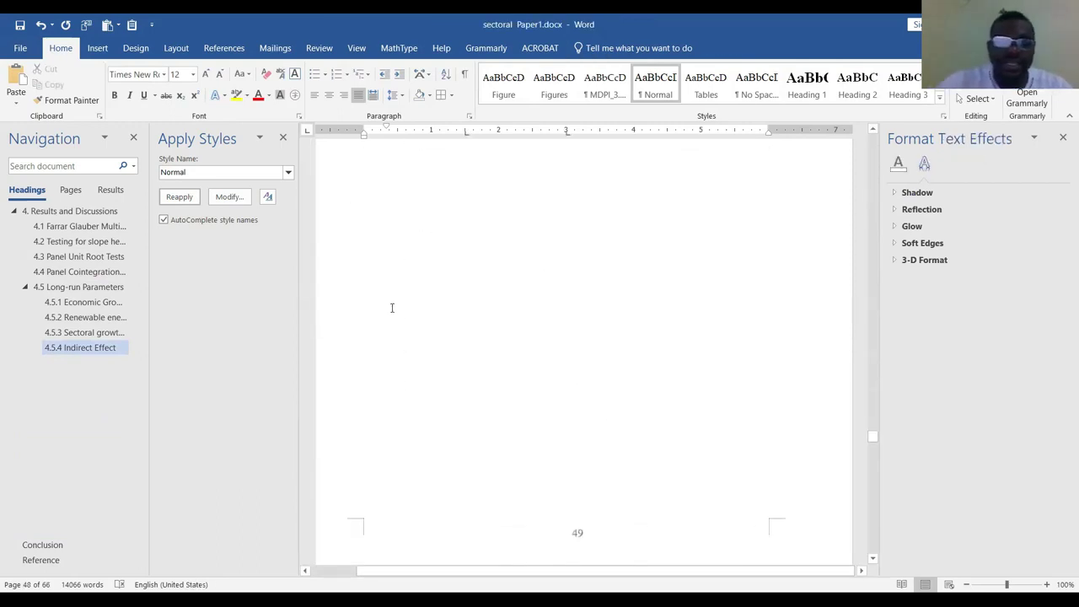
Remove the surplus blank Heading 1 lines between the Figure 11 caption and the "Conclusion" page
scroll(425, 340, "down", 2)
left_click(456, 402)
key("BackSpace")
key("BackSpace")
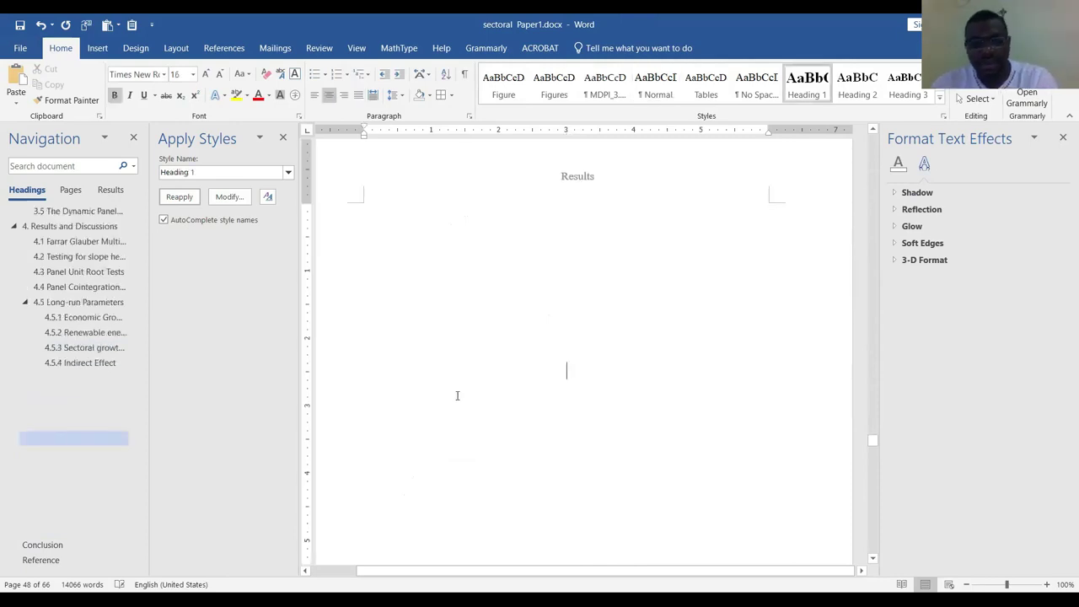
key("BackSpace")
scroll(503, 450, "down", 4)
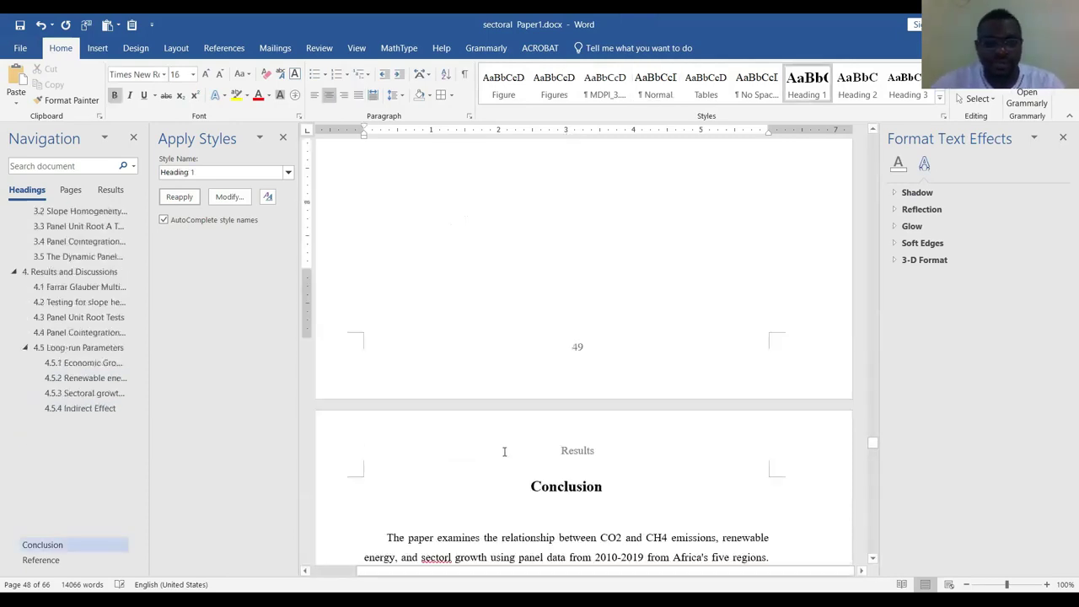
scroll(512, 421, "up", 15)
scroll(512, 422, "down", 10)
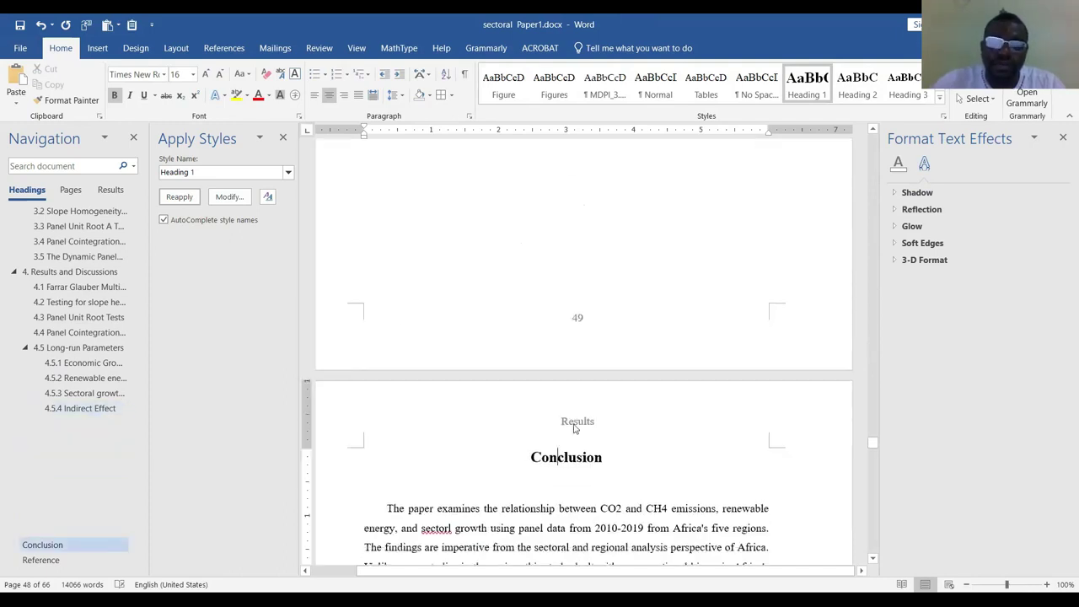
Insert a continuous section break at the end of the Figure 11 caption
scroll(624, 321, "up", 10)
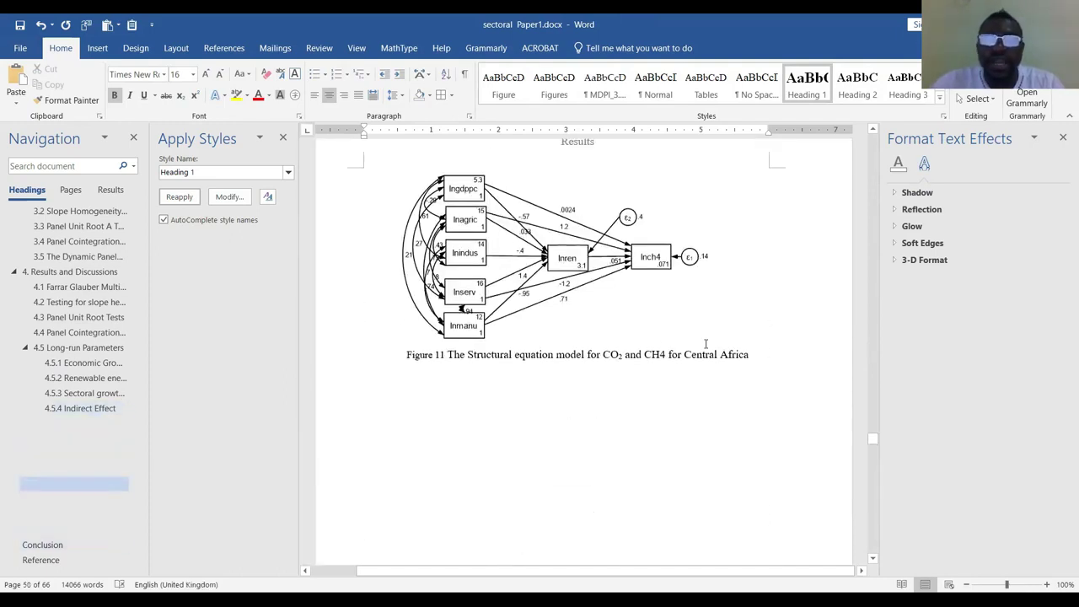
left_click(769, 357)
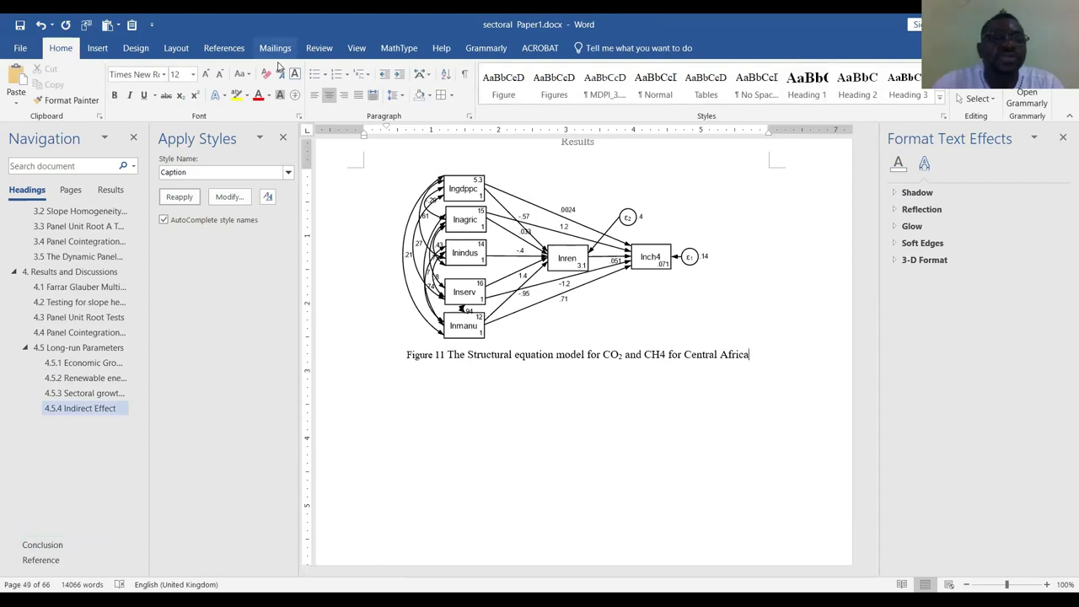
left_click(179, 53)
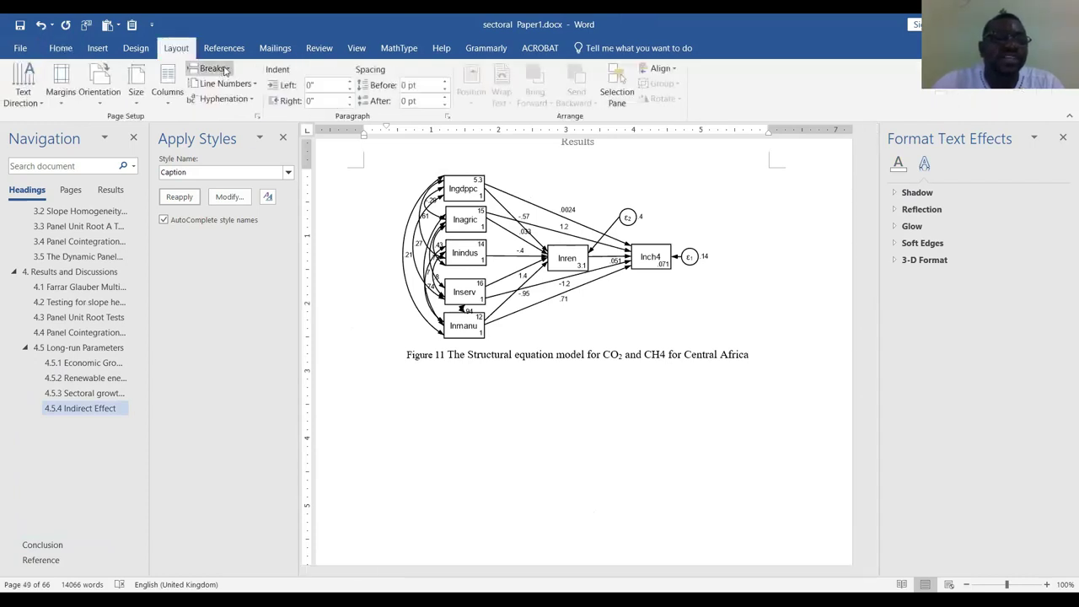
left_click(221, 70)
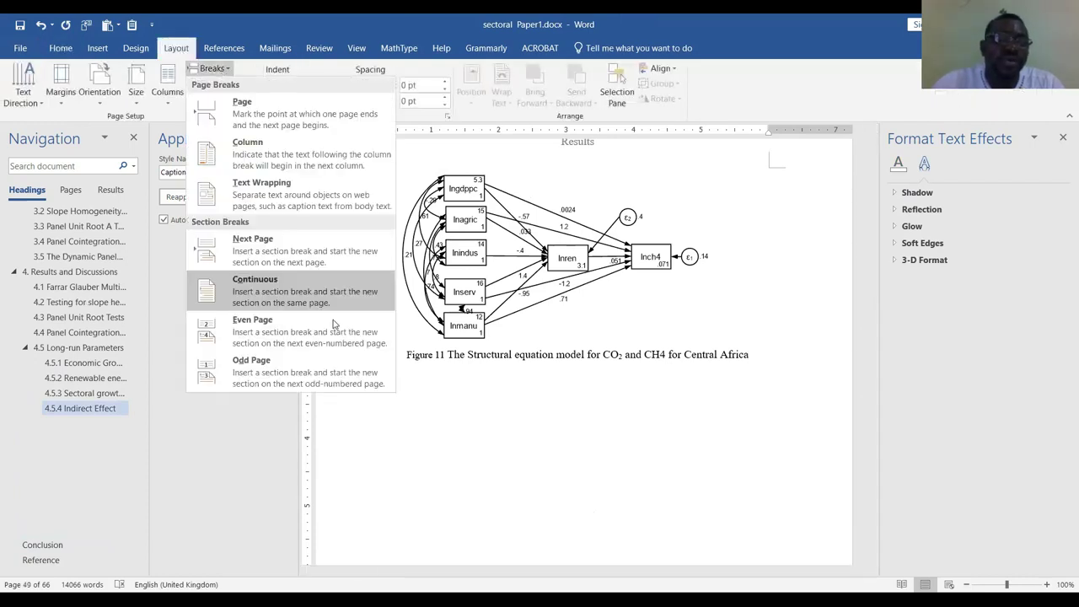
left_click(261, 281)
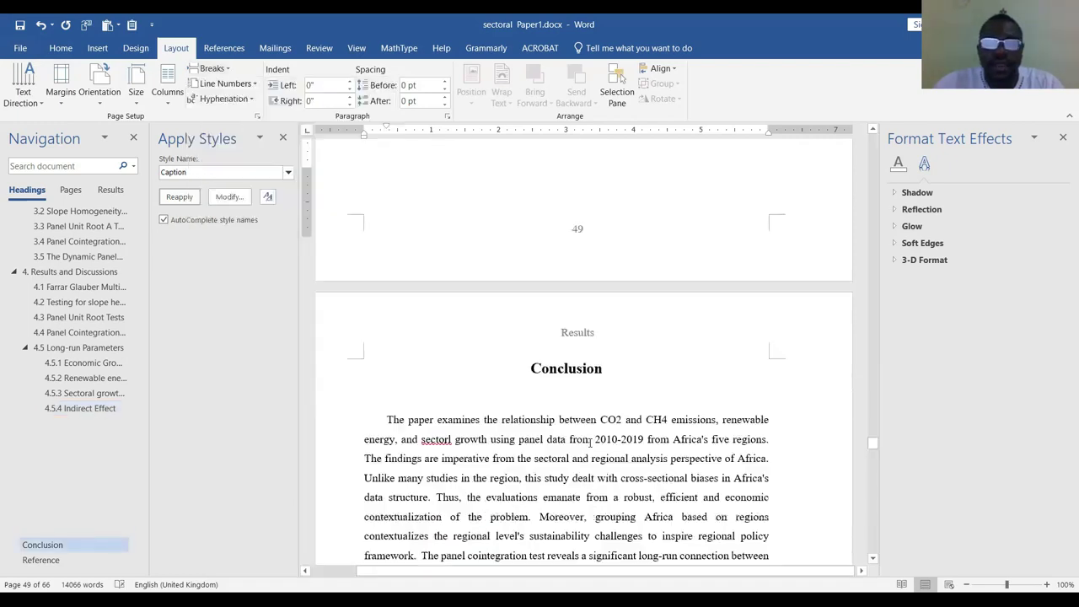
Unlink the header and the footer of the "Conclusion" section from the previous section and return to the body text
double_click(564, 285)
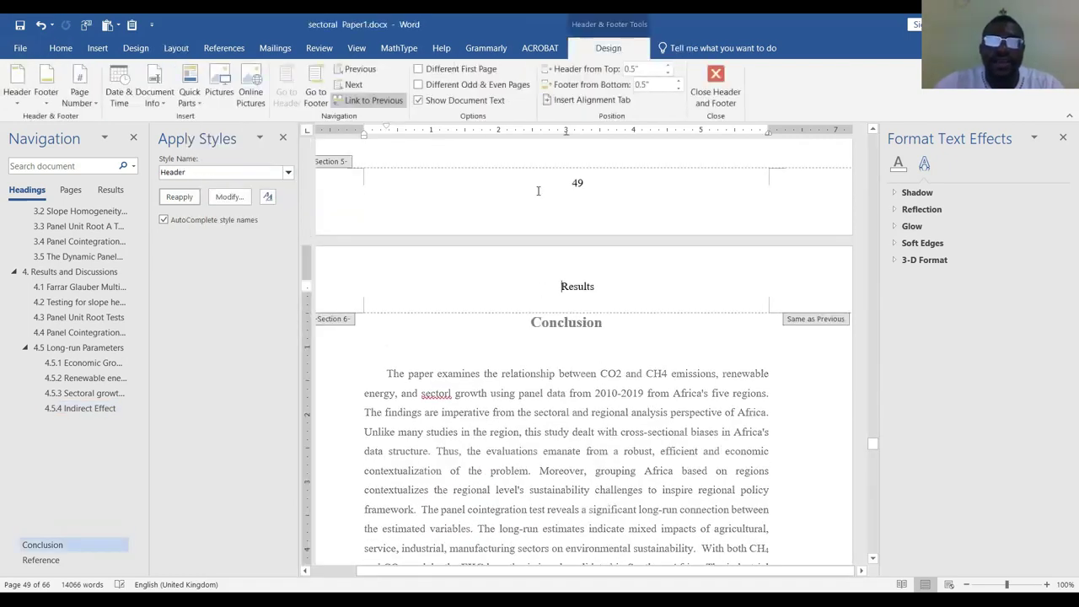
scroll(335, 250, "up", 1)
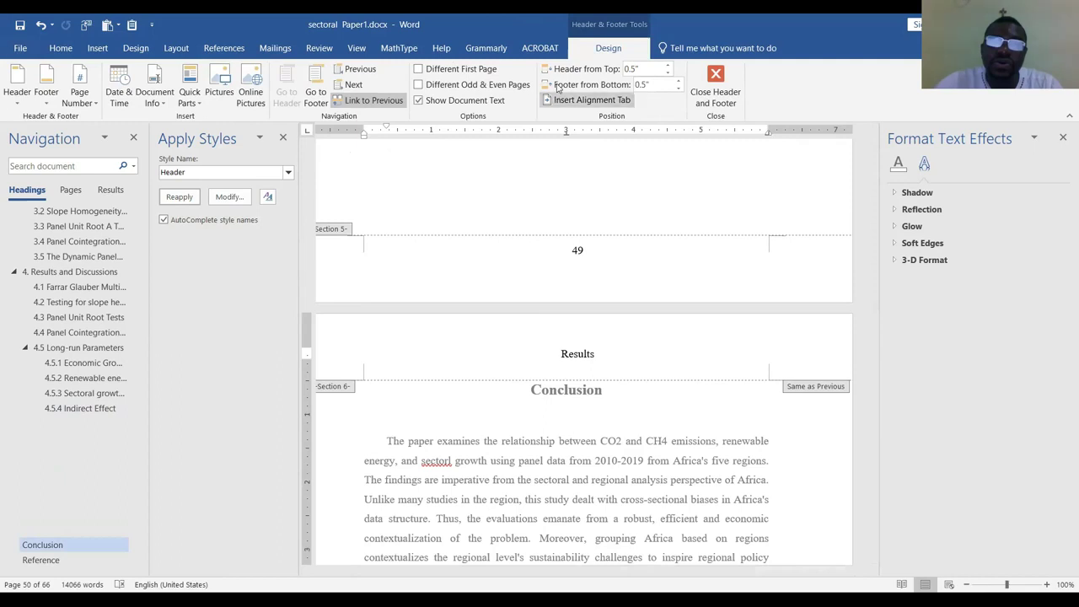
scroll(671, 487, "down", 10)
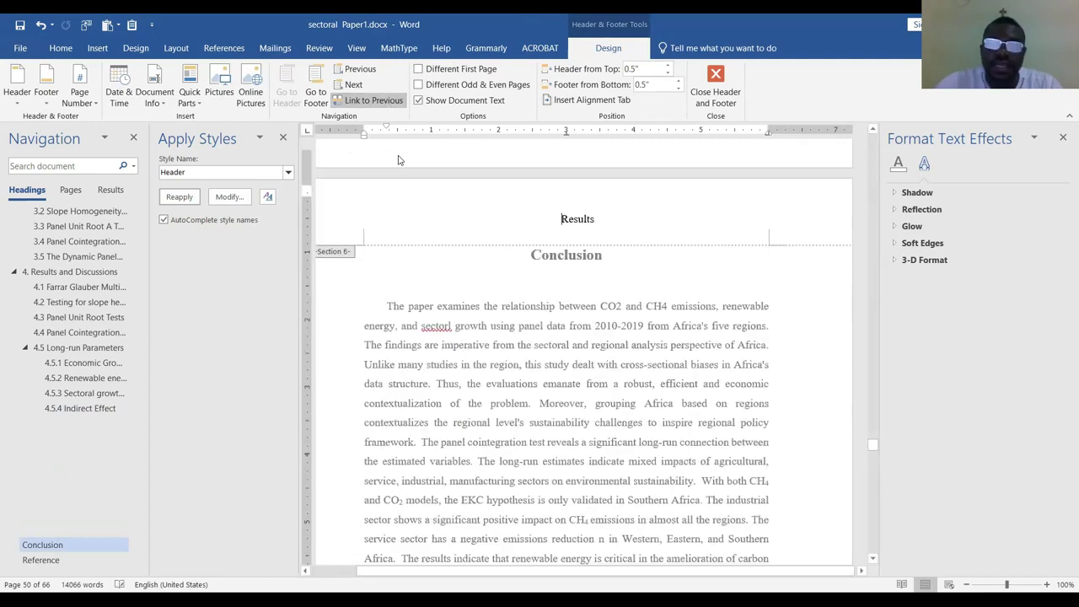
left_click(671, 487)
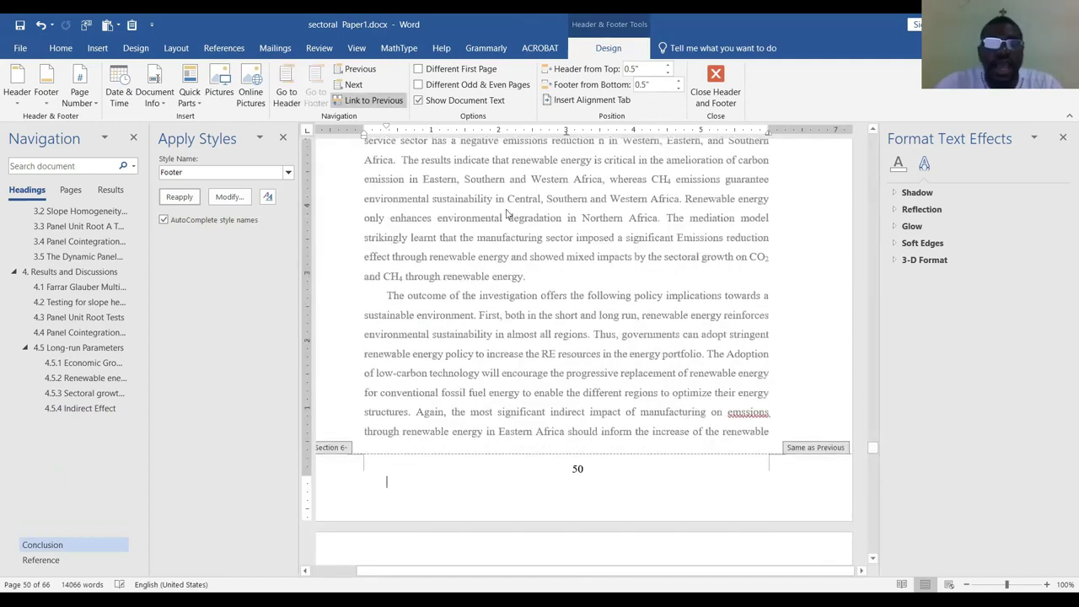
scroll(543, 379, "up", 6)
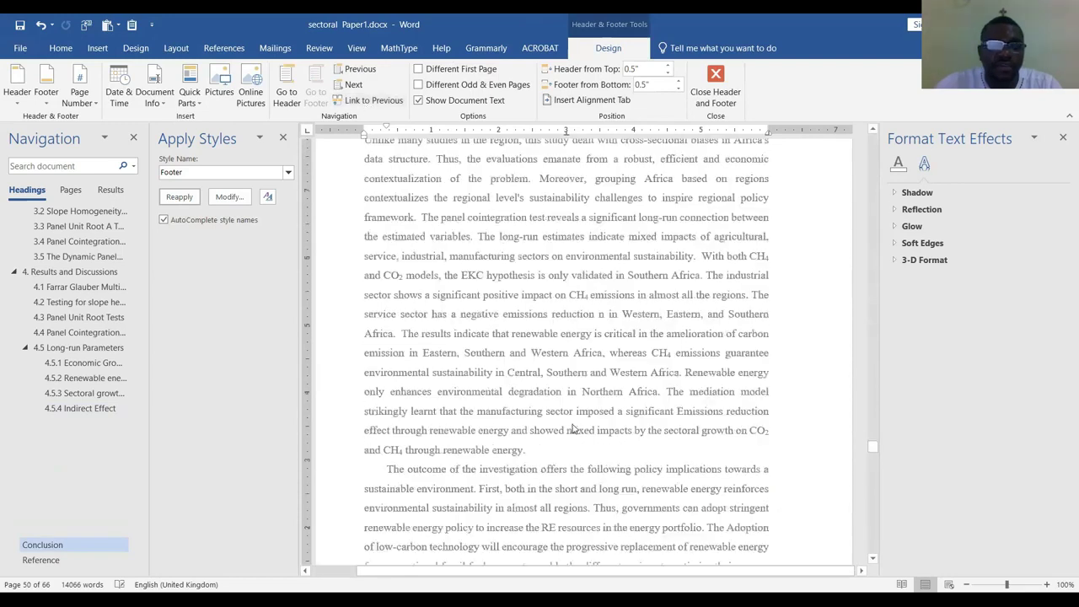
double_click(544, 342)
scroll(574, 270, "down", 5)
scroll(590, 200, "up", 5)
scroll(590, 200, "up", 2)
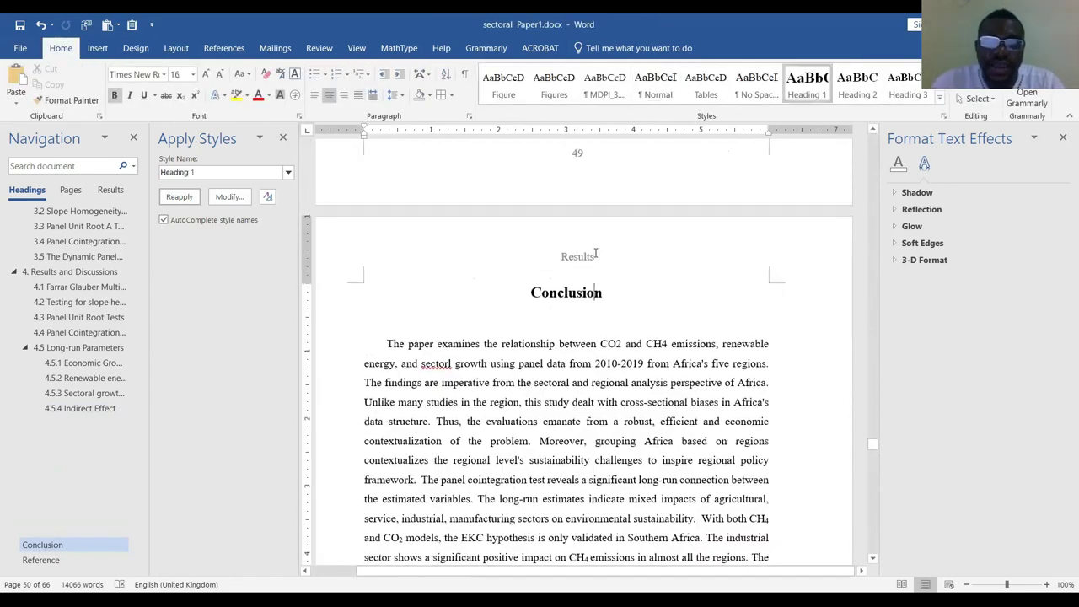
Replace the header text above the "Conclusion" heading with "Conclusion" and return to the body text
double_click(548, 264)
type("C")
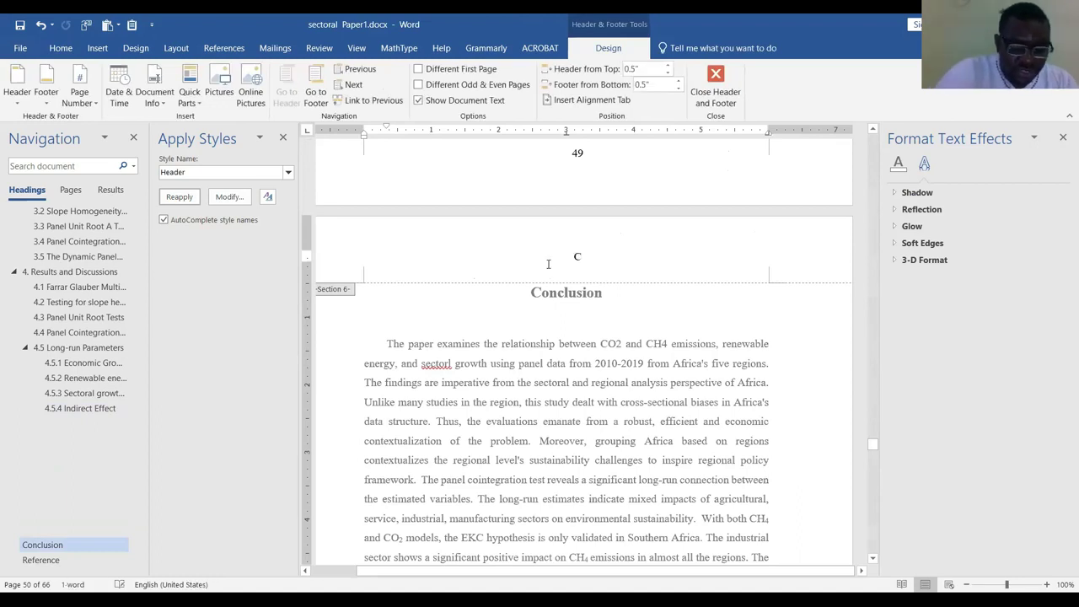
type("onclusion")
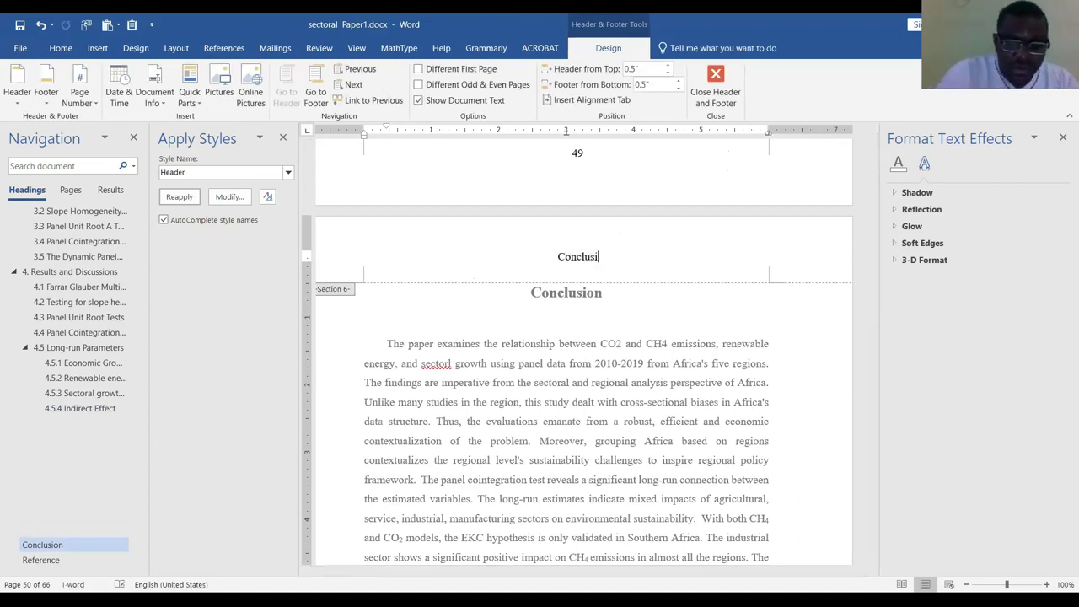
double_click(553, 422)
Check the headers and section labels from the last Results page through the Conclusion pages to the "Reference" page
scroll(573, 413, "up", 10)
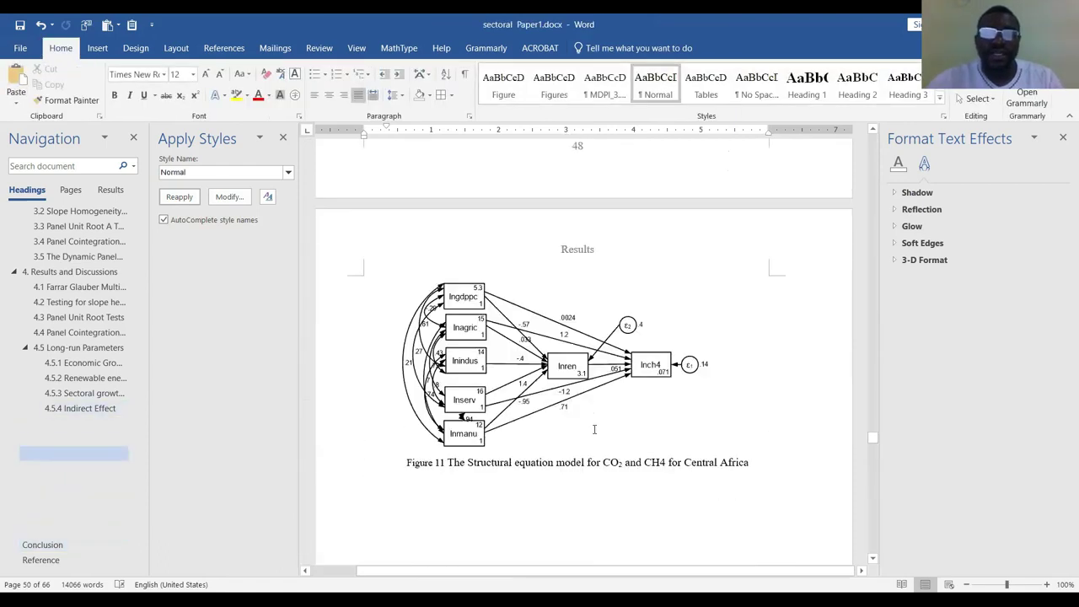
scroll(594, 430, "down", 20)
scroll(603, 439, "down", 15)
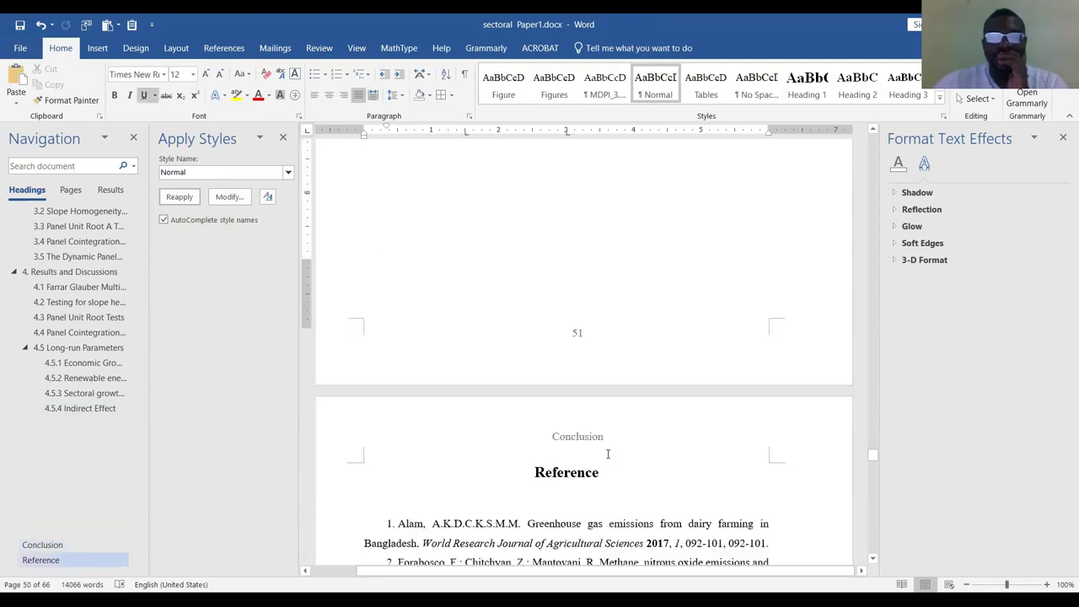
scroll(607, 454, "down", 2)
double_click(593, 388)
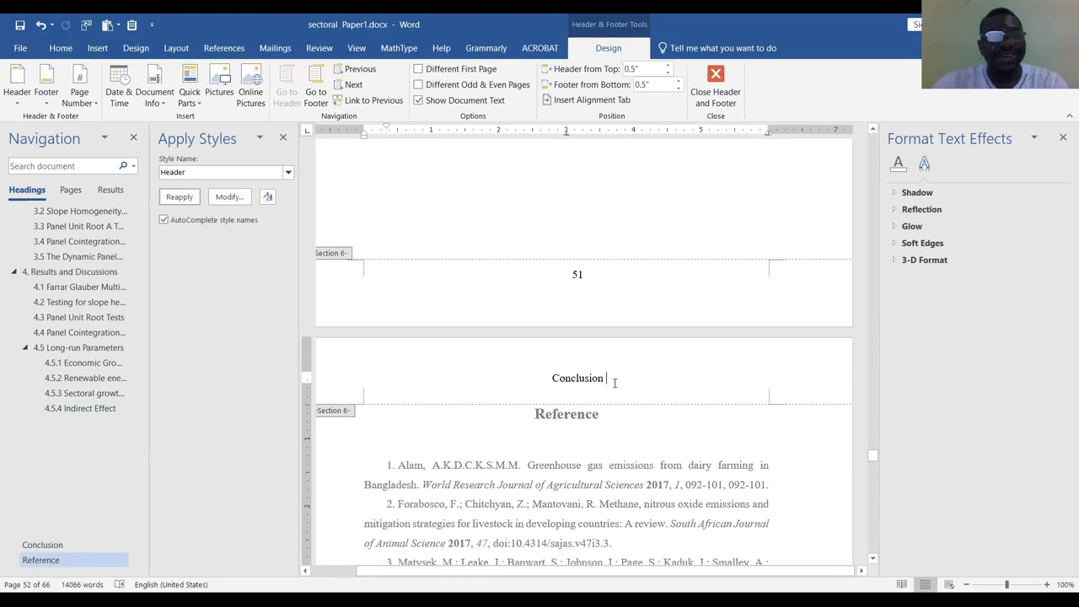
scroll(615, 383, "up", 3)
scroll(600, 419, "down", 2)
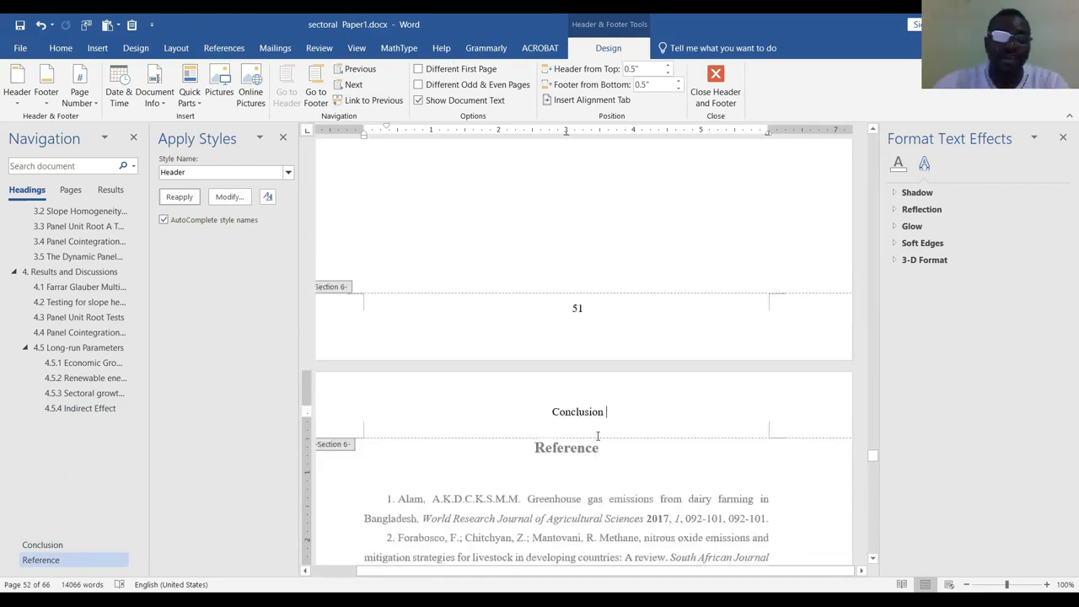
scroll(622, 392, "up", 3)
scroll(614, 359, "down", 8)
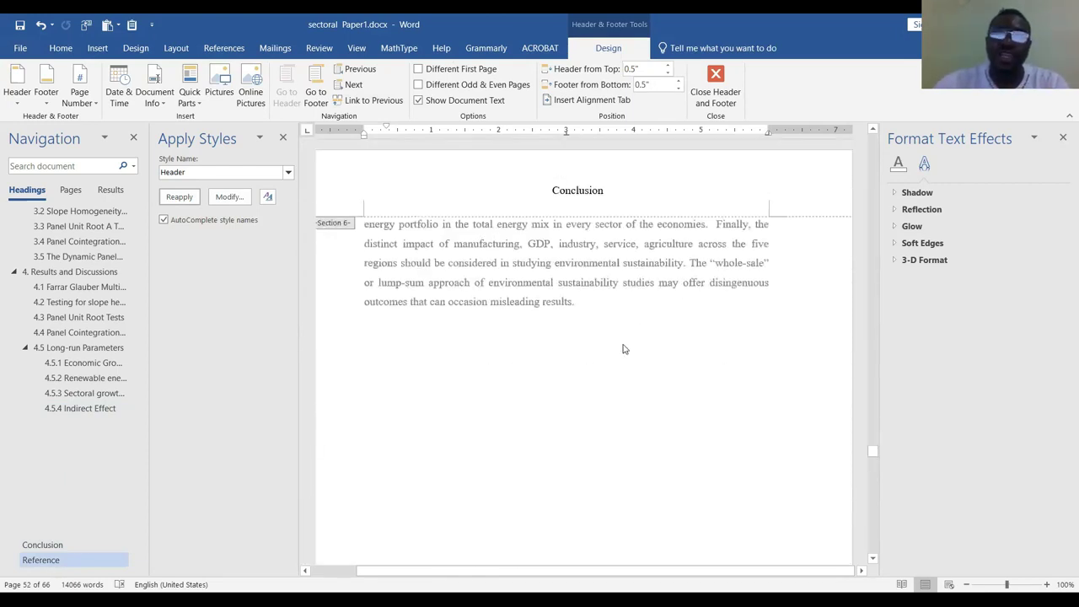
Insert a continuous section break after the last Conclusion paragraph and remove the blank line above the "Reference" heading
double_click(599, 311)
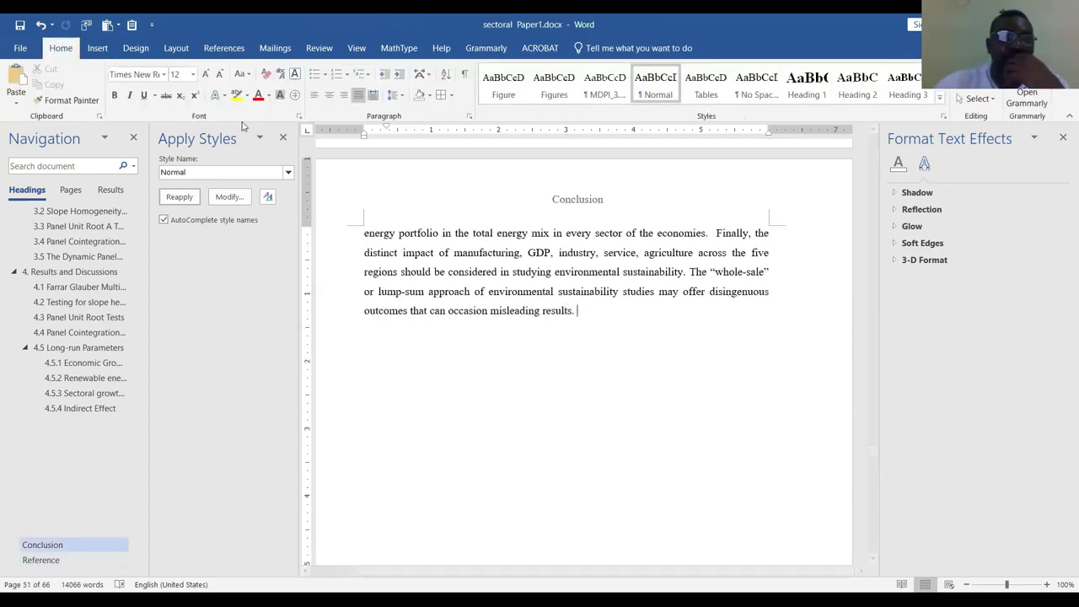
left_click(176, 48)
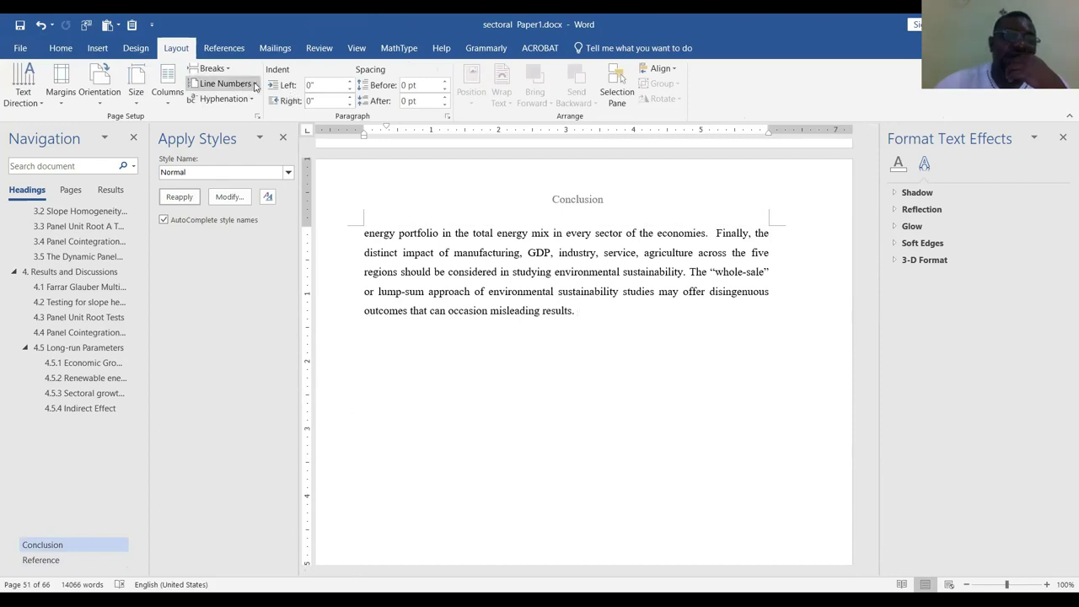
left_click(224, 83)
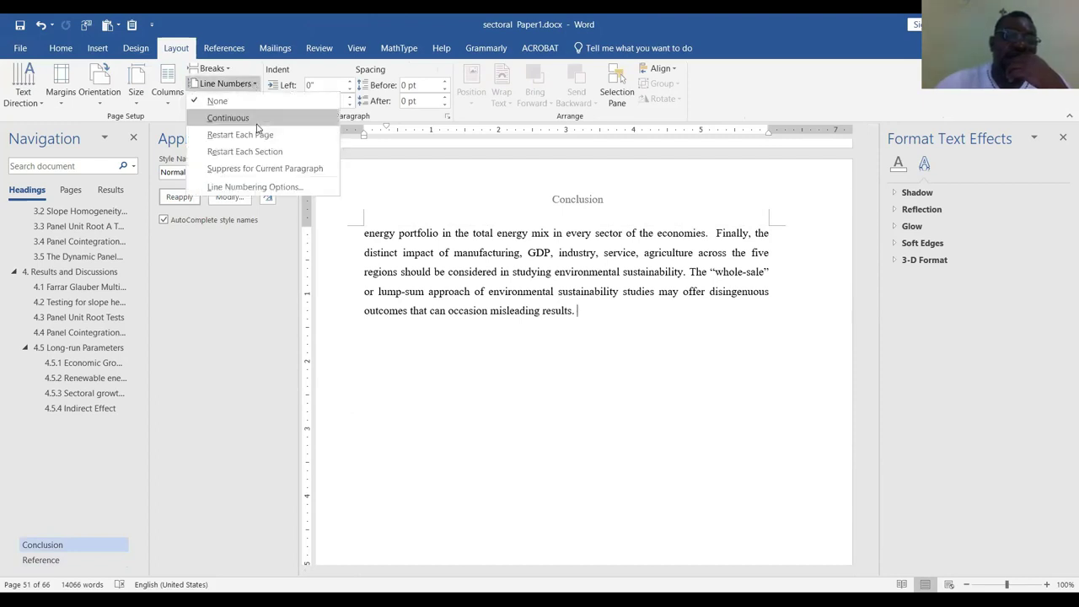
left_click(233, 72)
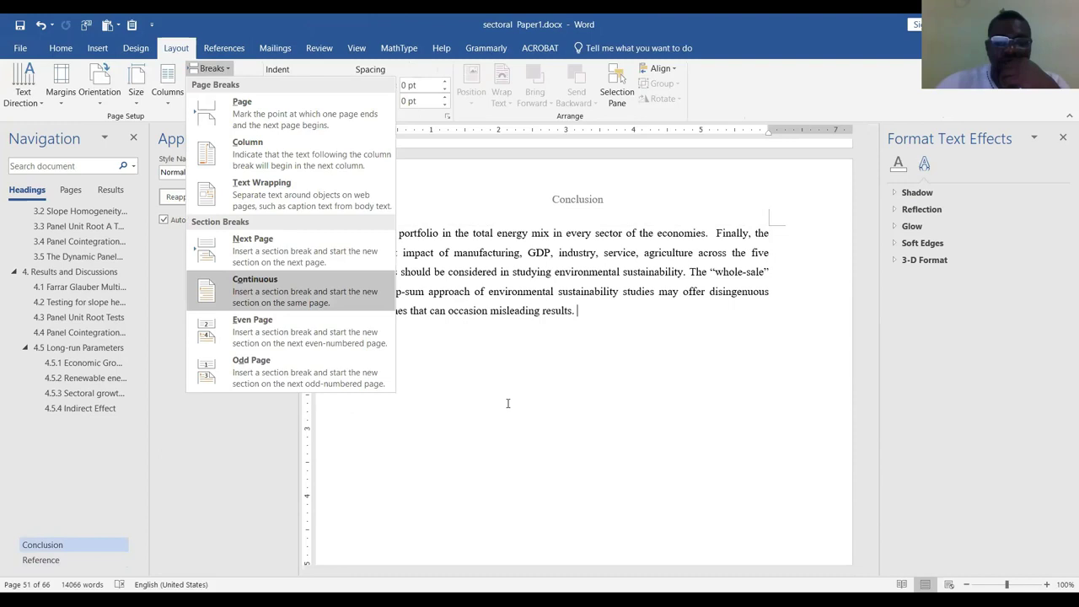
scroll(508, 403, "down", 10)
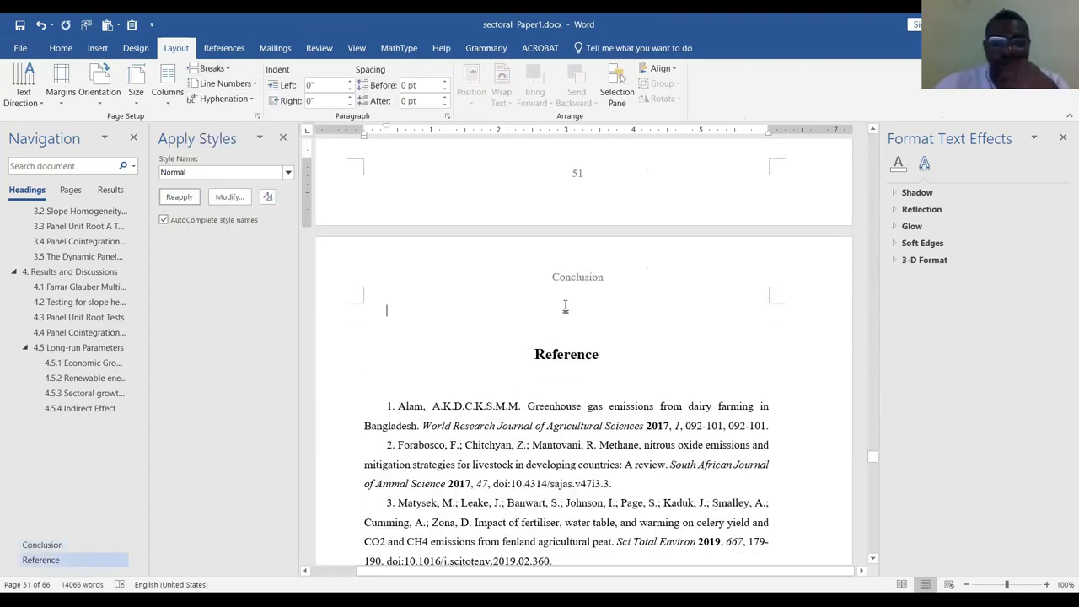
left_click(565, 308)
key("BackSpace")
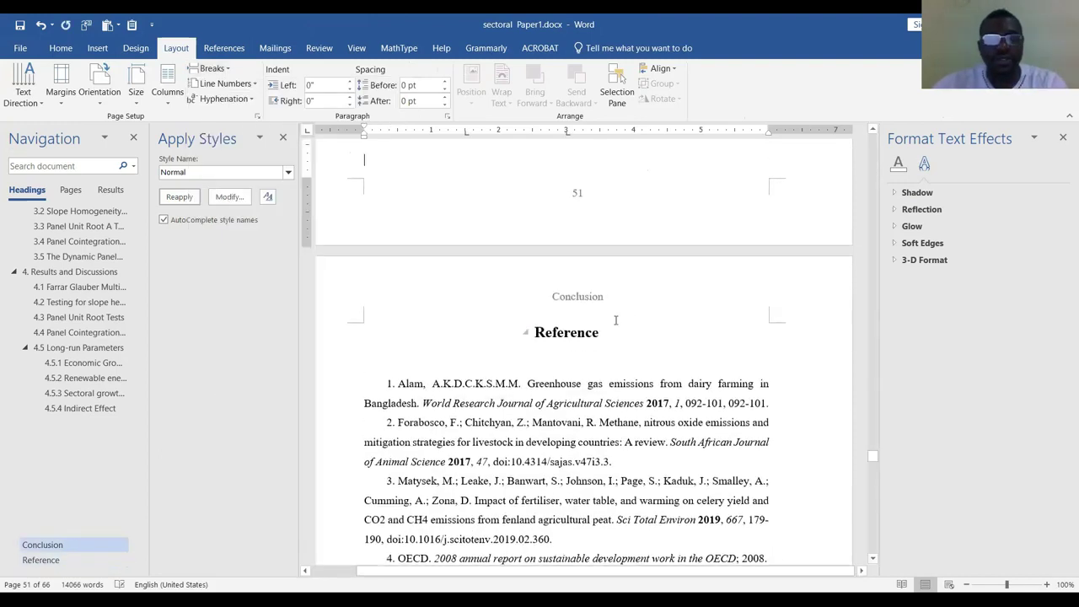
Unlink the header and the footer of the "Reference" section from the previous section and return to the body text
double_click(533, 300)
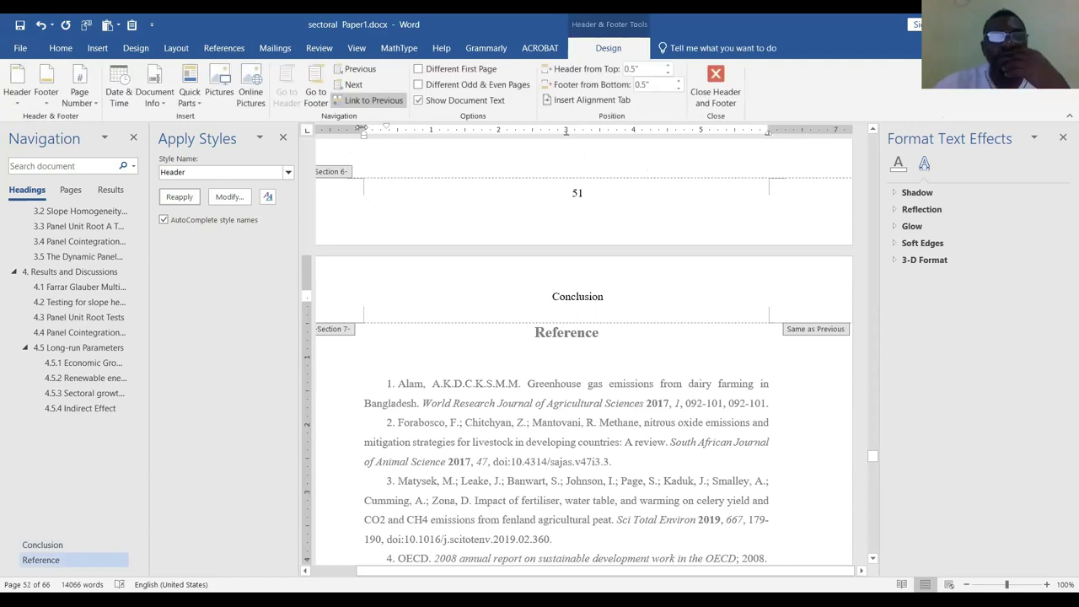
left_click(362, 100)
scroll(848, 522, "down", 6)
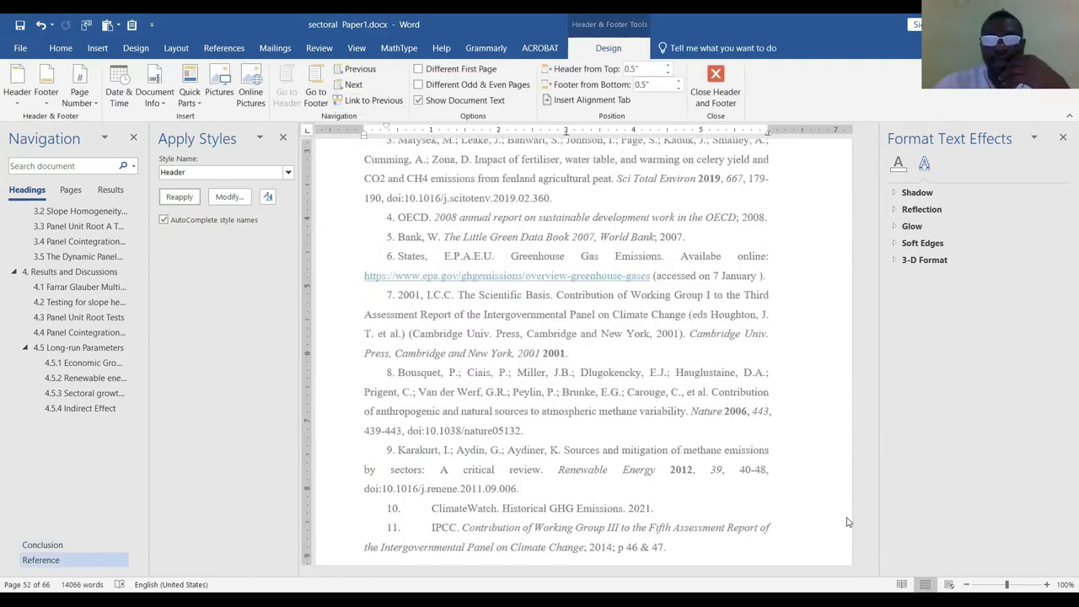
scroll(848, 522, "down", 3)
left_click(599, 477)
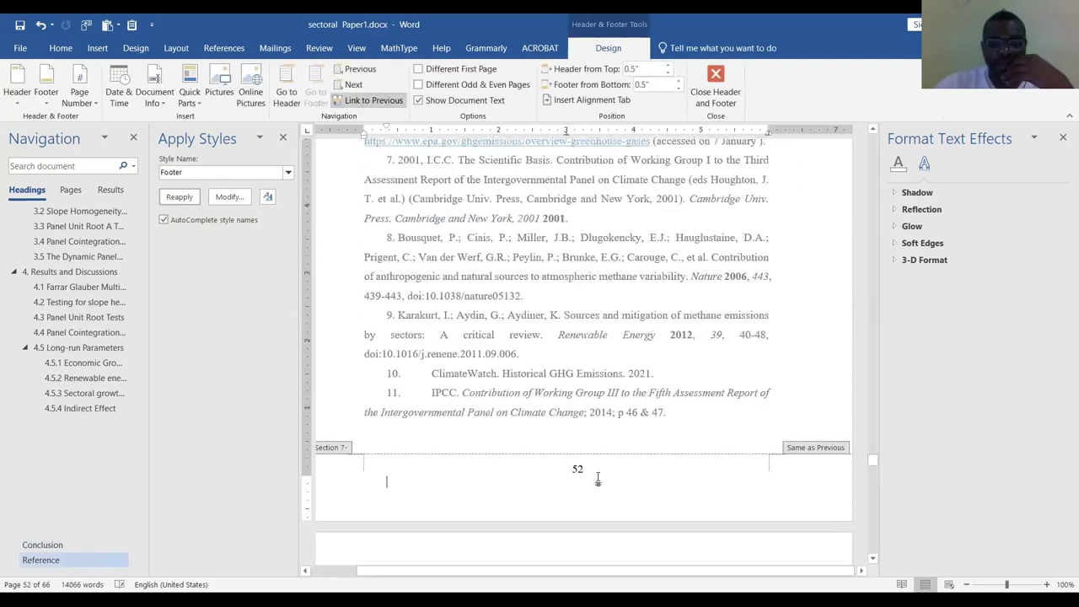
left_click(350, 102)
scroll(629, 342, "up", 10)
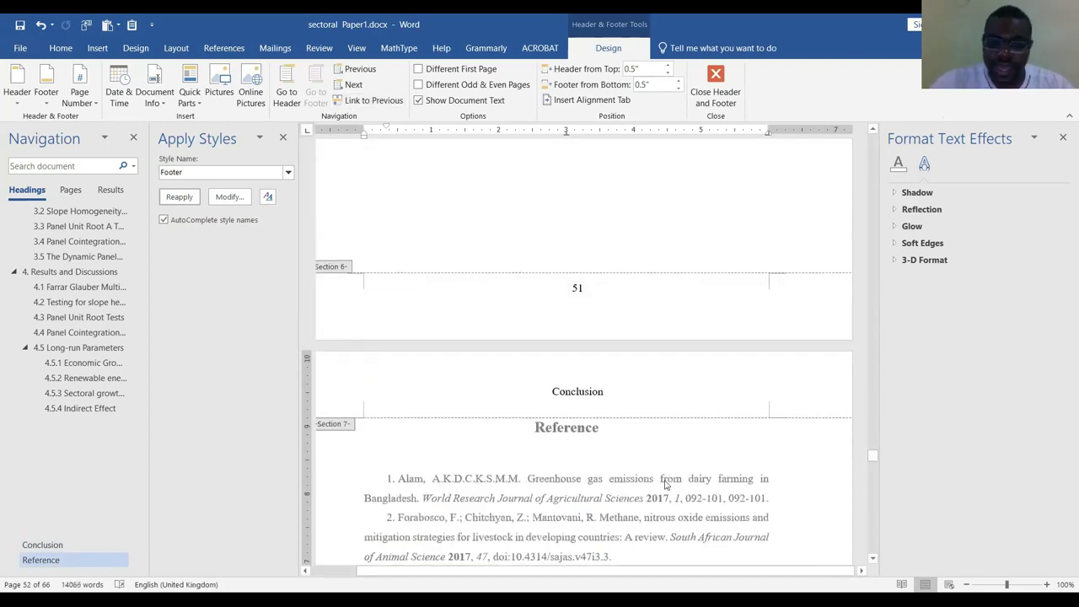
double_click(665, 480)
Replace the header text above the "Reference" heading with "reference" and return to the body text
scroll(556, 252, "down", 4)
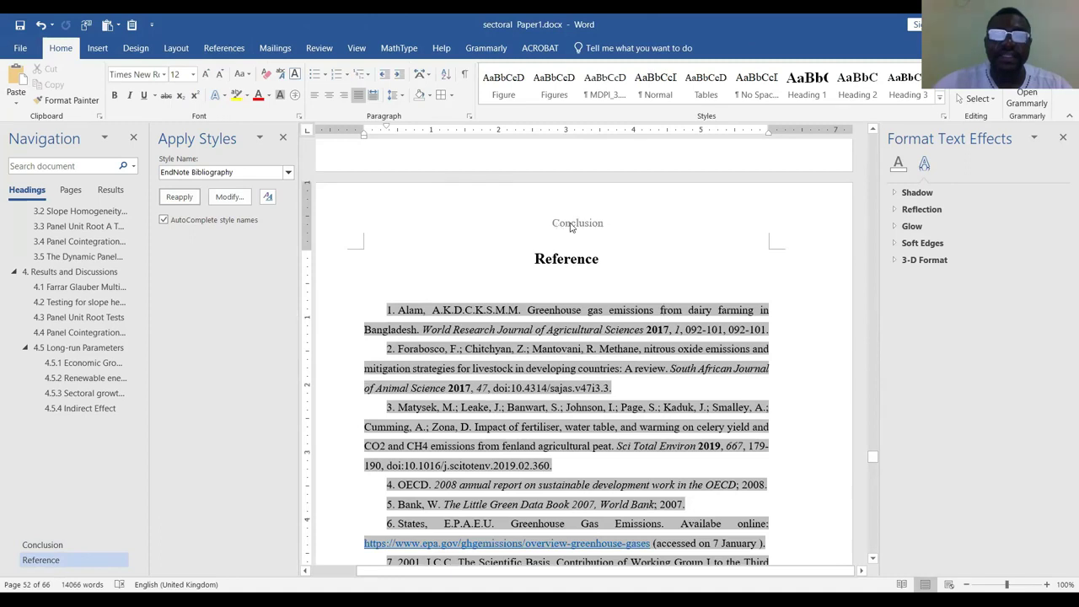
left_click(571, 226)
double_click(613, 222)
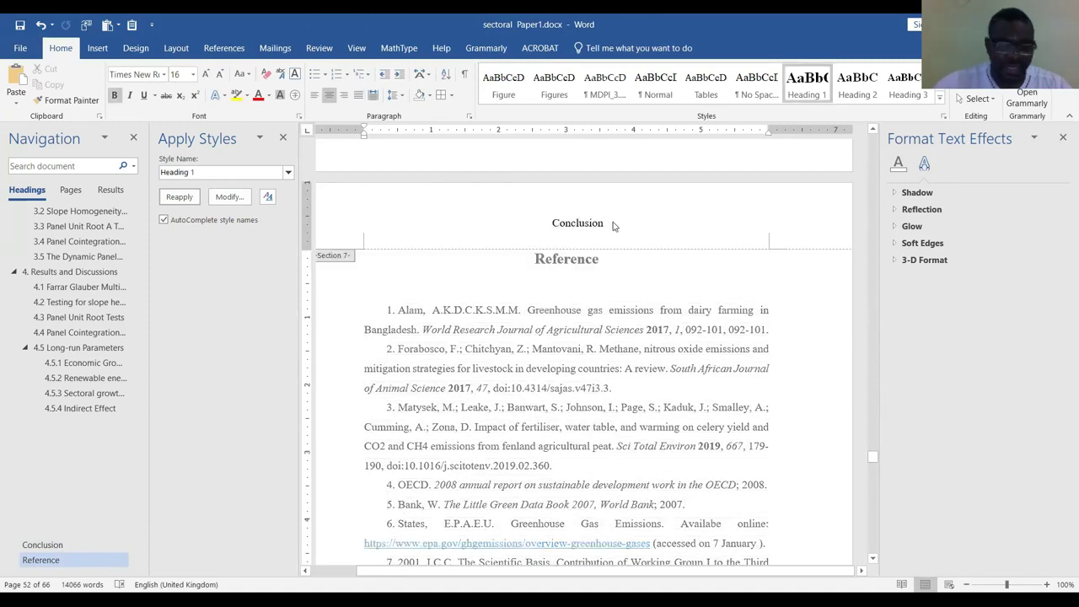
type("reference")
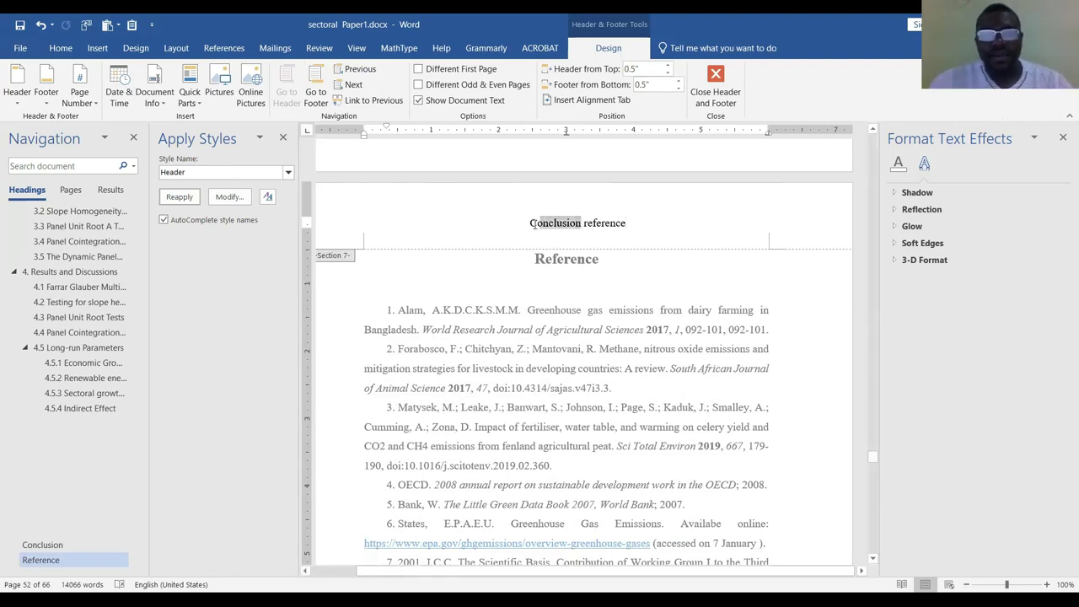
key("Delete")
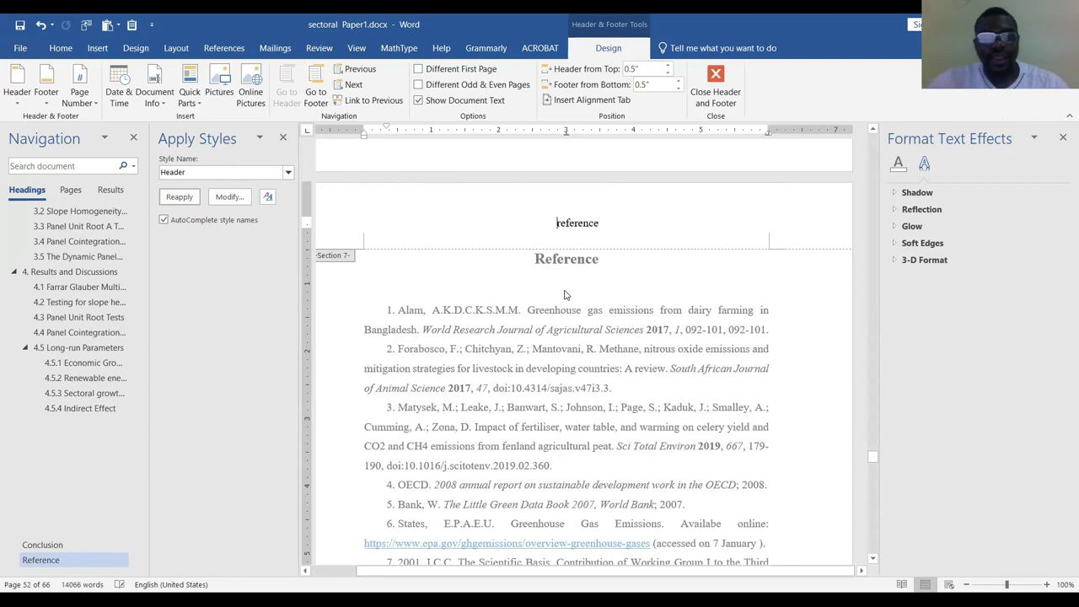
double_click(565, 500)
Check the page headers and page numbers from the reference list through the appendix map and tables at the document's end
scroll(590, 489, "down", 10)
scroll(599, 484, "down", 20)
scroll(594, 496, "down", 20)
scroll(599, 498, "down", 20)
scroll(629, 456, "down", 20)
scroll(622, 495, "down", 15)
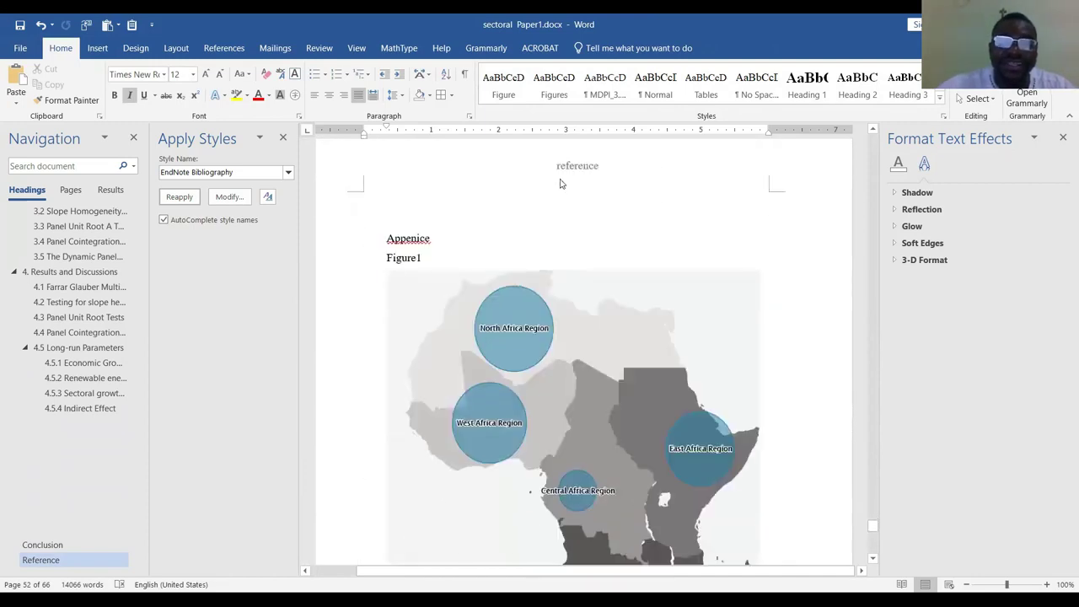
scroll(560, 183, "down", 12)
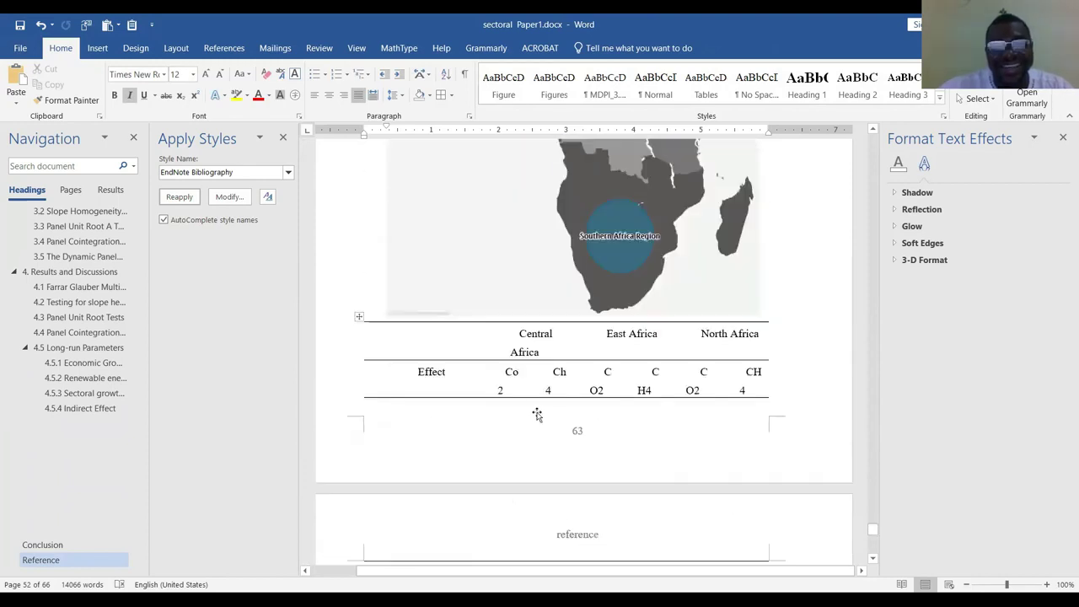
scroll(537, 414, "up", 20)
scroll(612, 450, "down", 10)
scroll(605, 507, "down", 20)
scroll(596, 515, "up", 12)
scroll(61, 239, "up", 4)
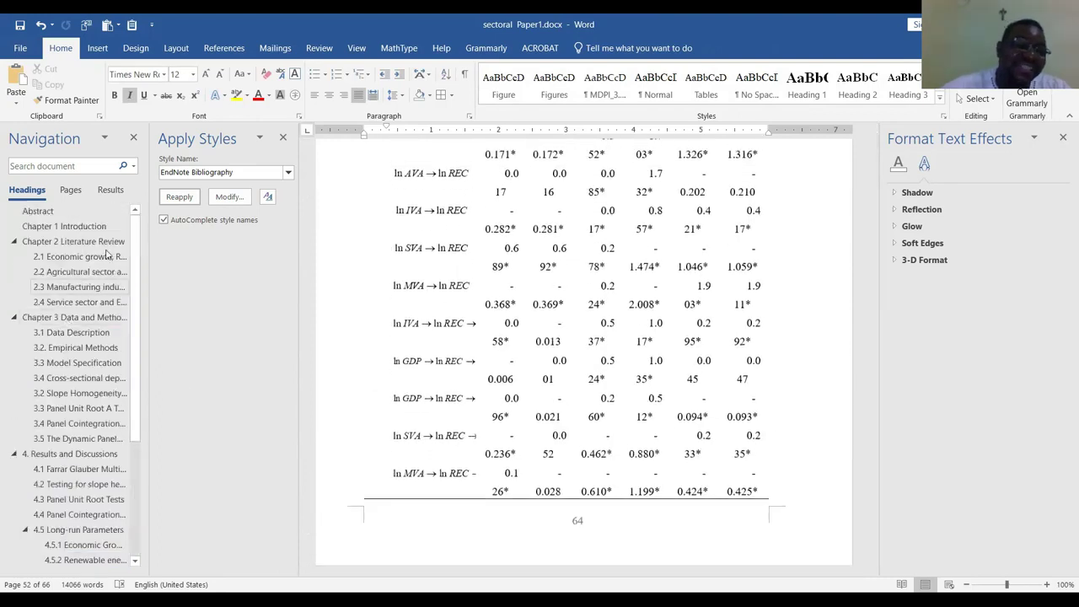
Go back to the Abstract at the start of the document and check its header and page layout
left_click(64, 211)
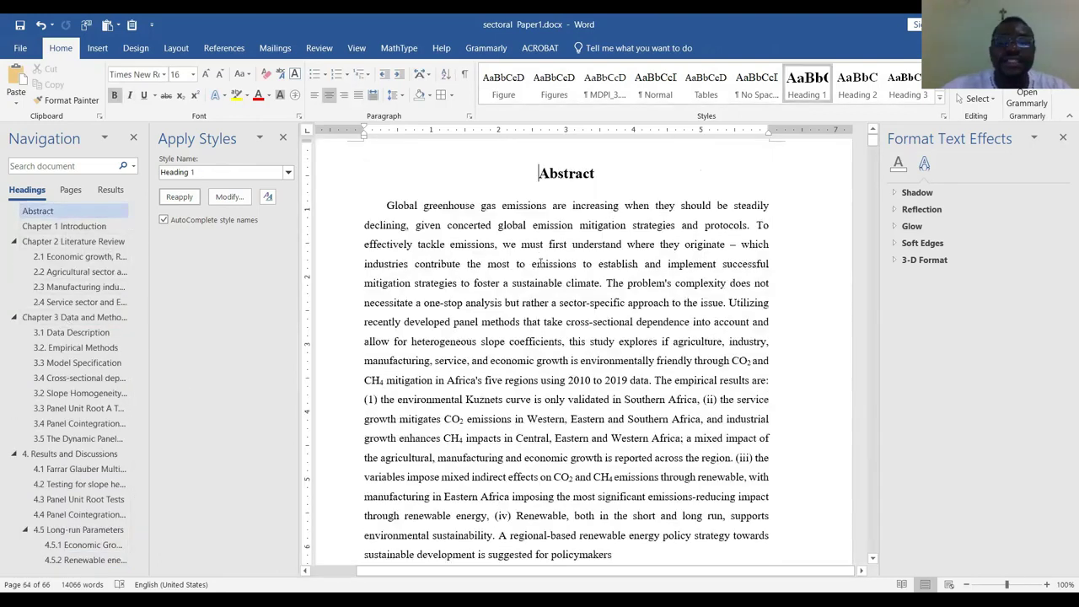
scroll(568, 321, "down", 3)
scroll(561, 362, "up", 5)
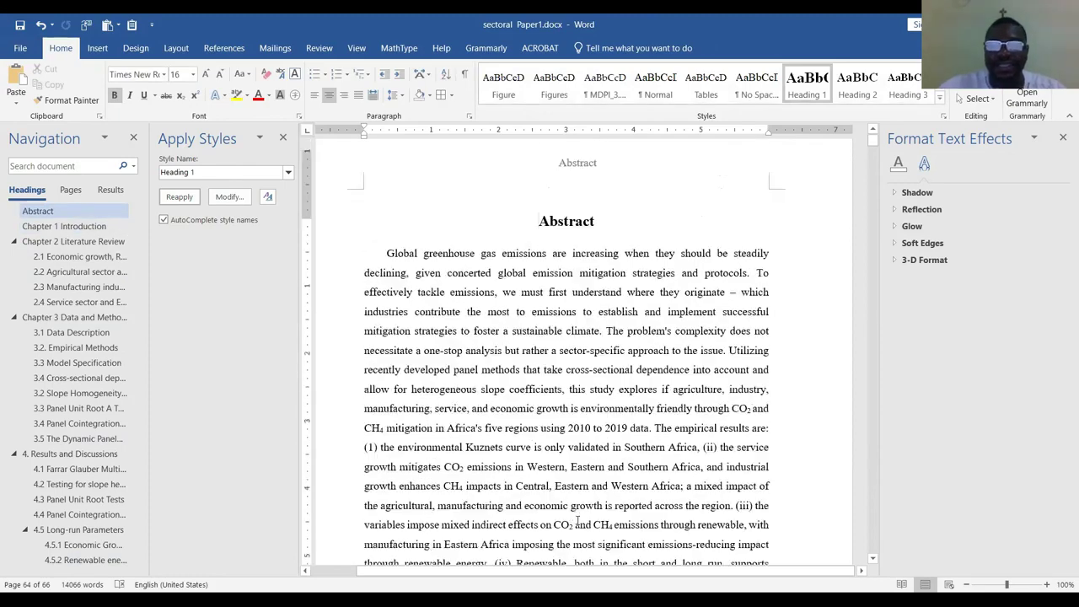
scroll(569, 312, "down", 10)
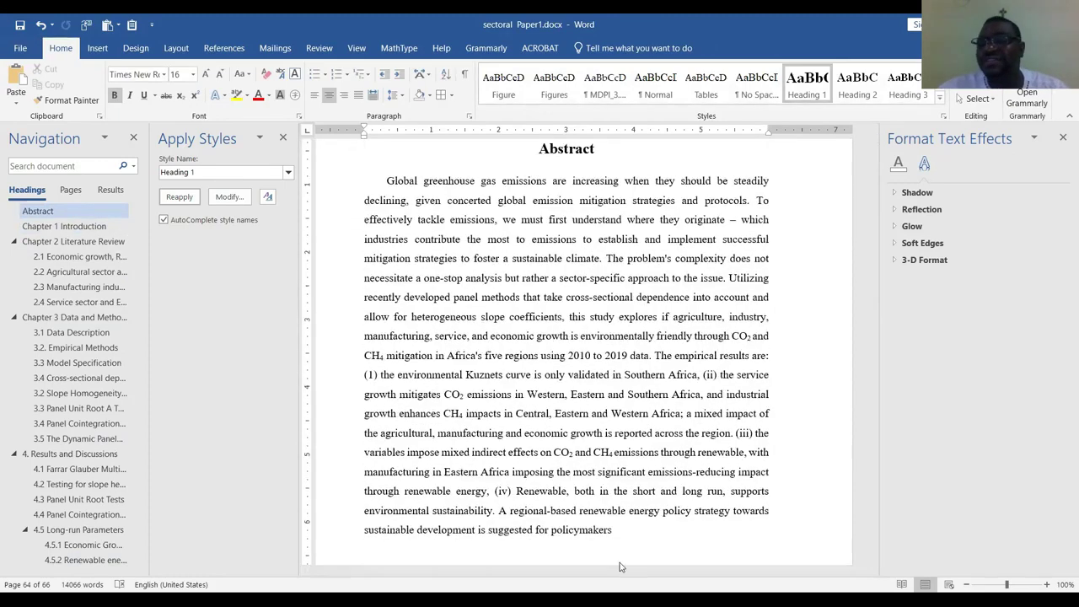
scroll(606, 487, "up", 9)
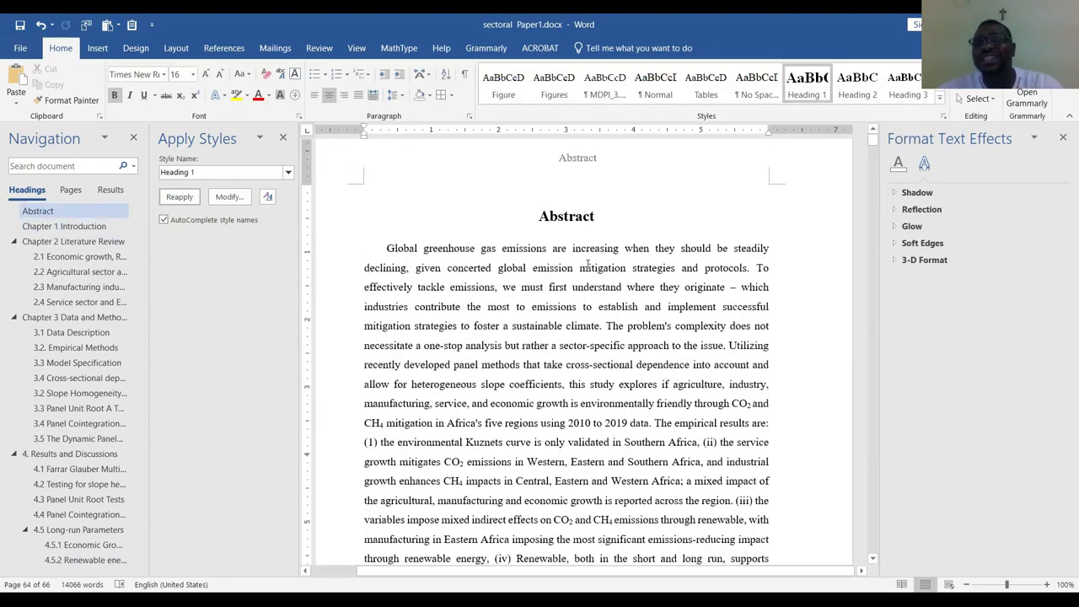
key("ctrl+Home")
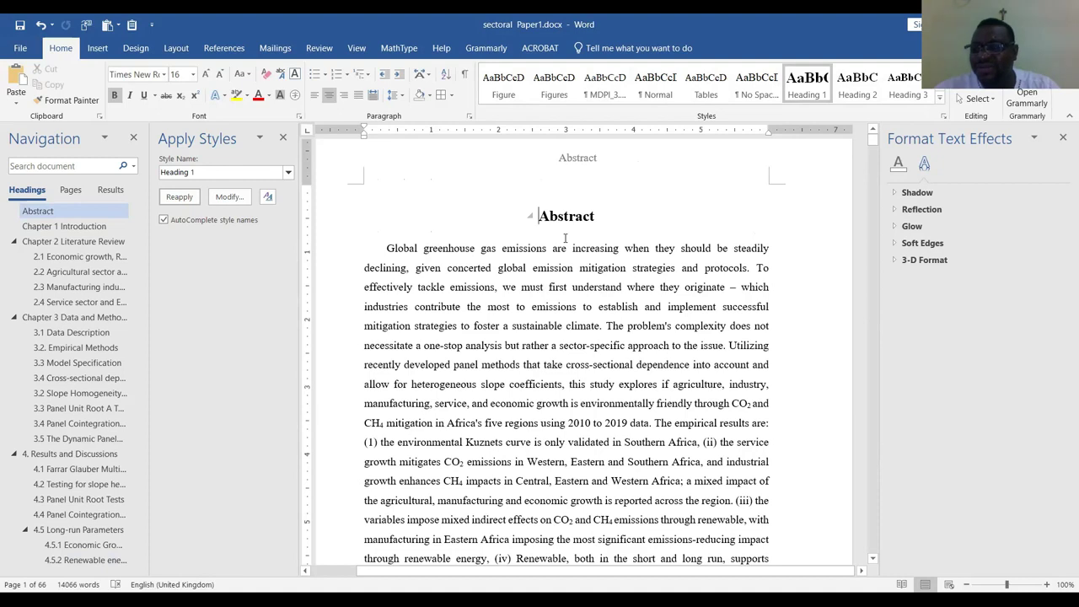
scroll(564, 242, "down", 1)
scroll(564, 242, "up", 2)
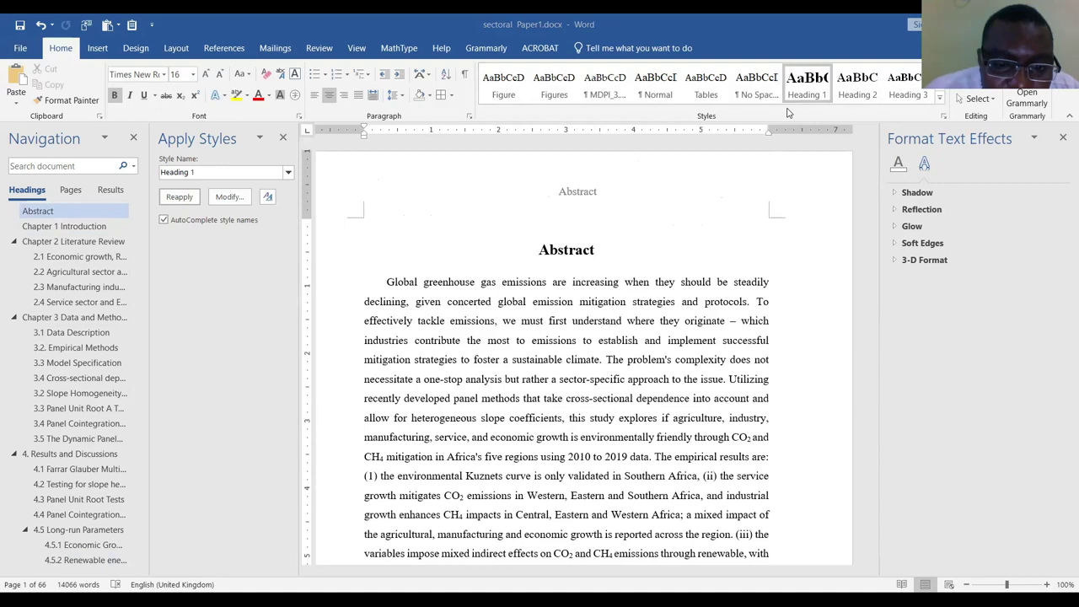
Highlight the chapter-heading tip in FORMATING YOUR THESIS.docx and check the Abstract and Chapter 1 page positions in sectoral Paper1.docx against it
left_click_drag(431, 297, 659, 319)
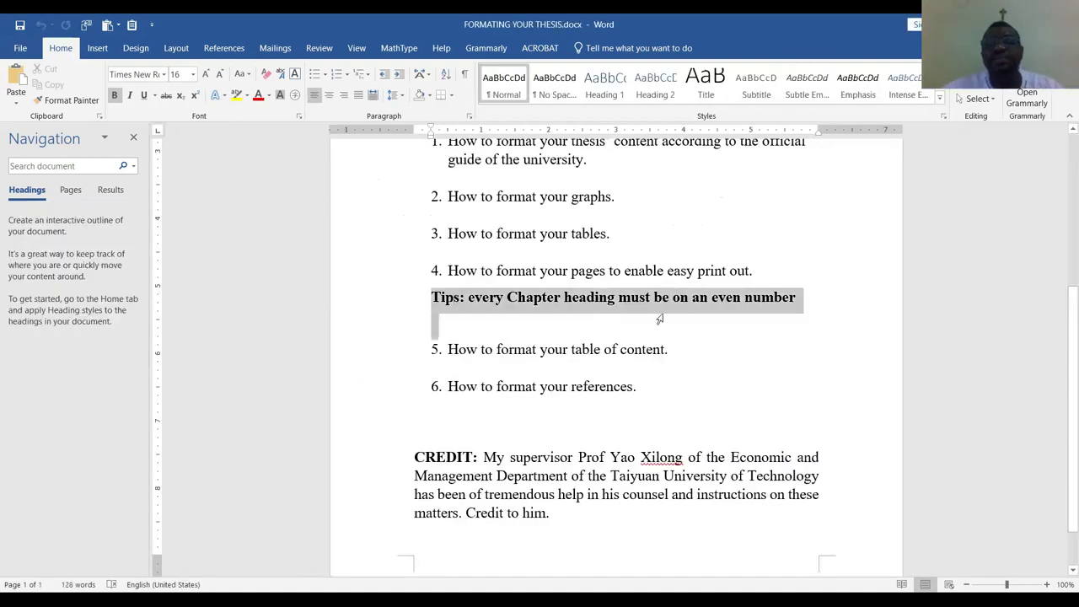
left_click(655, 297)
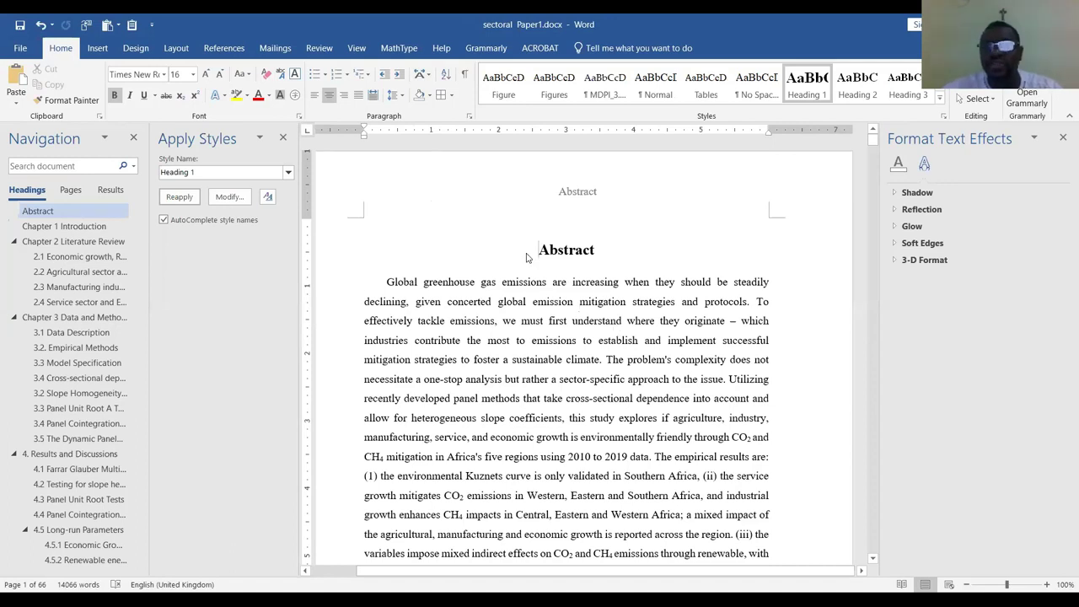
double_click(590, 253)
scroll(607, 481, "down", 7)
left_click(607, 440)
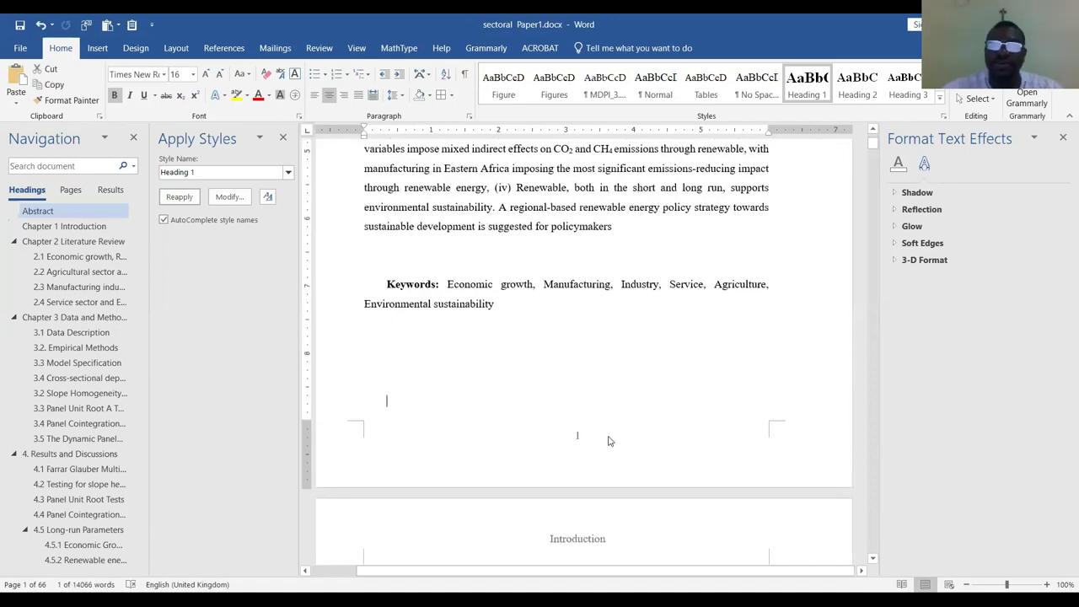
scroll(598, 443, "down", 3)
left_click(591, 386)
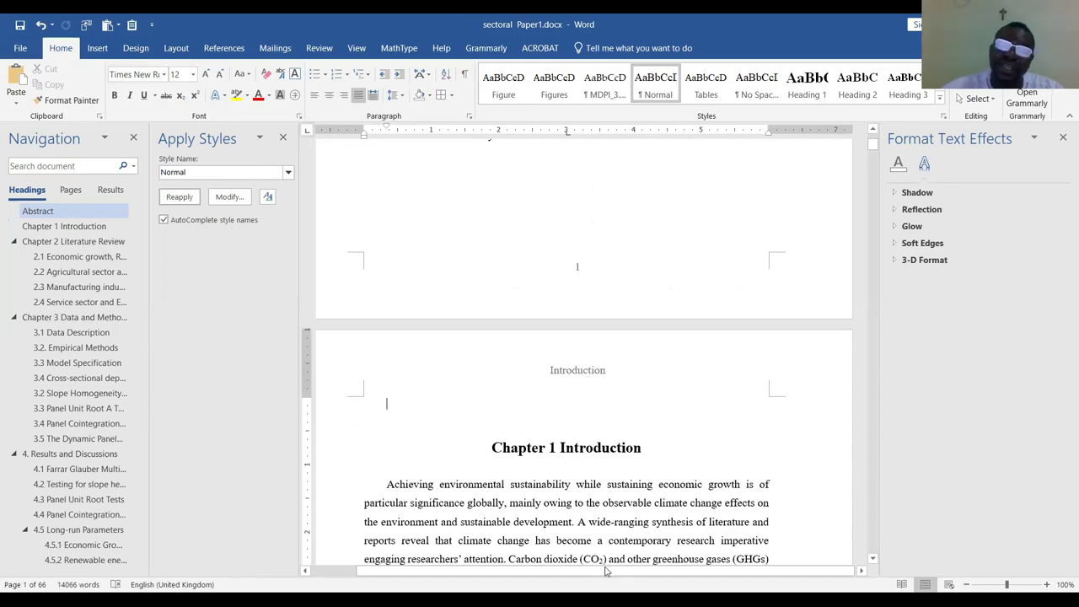
scroll(588, 371, "down", 1)
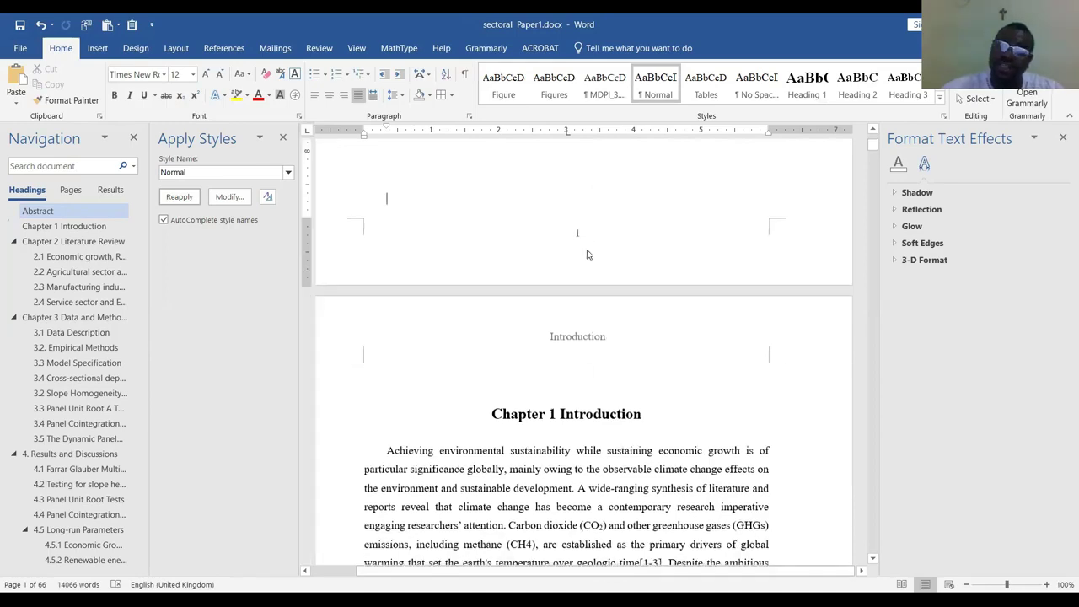
Remove the blank line above the "Chapter 1 Introduction" heading
scroll(586, 246, "down", 7)
scroll(591, 337, "up", 7)
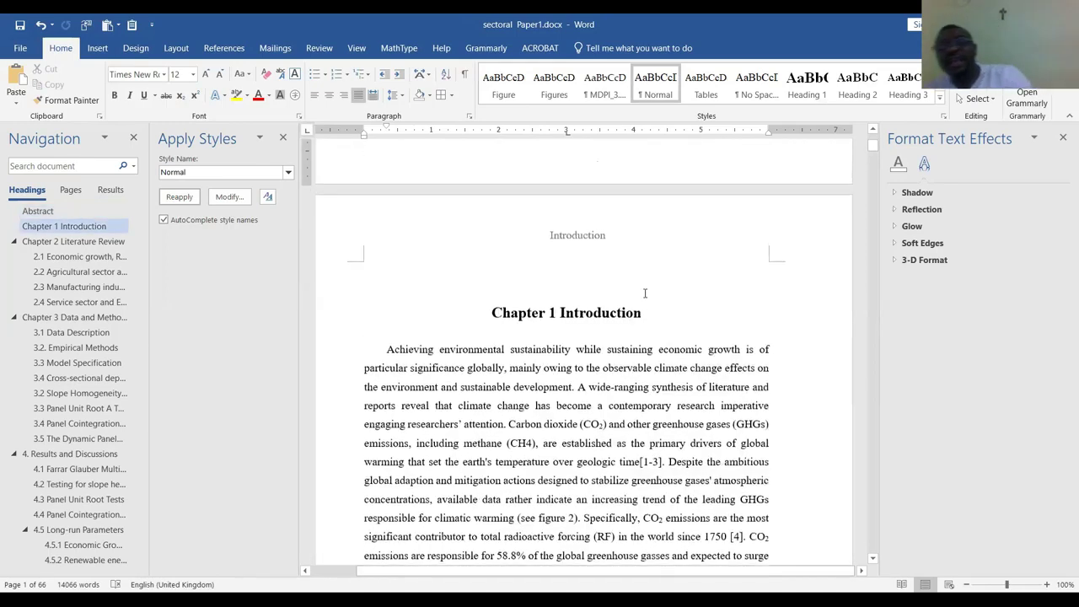
left_click(585, 368)
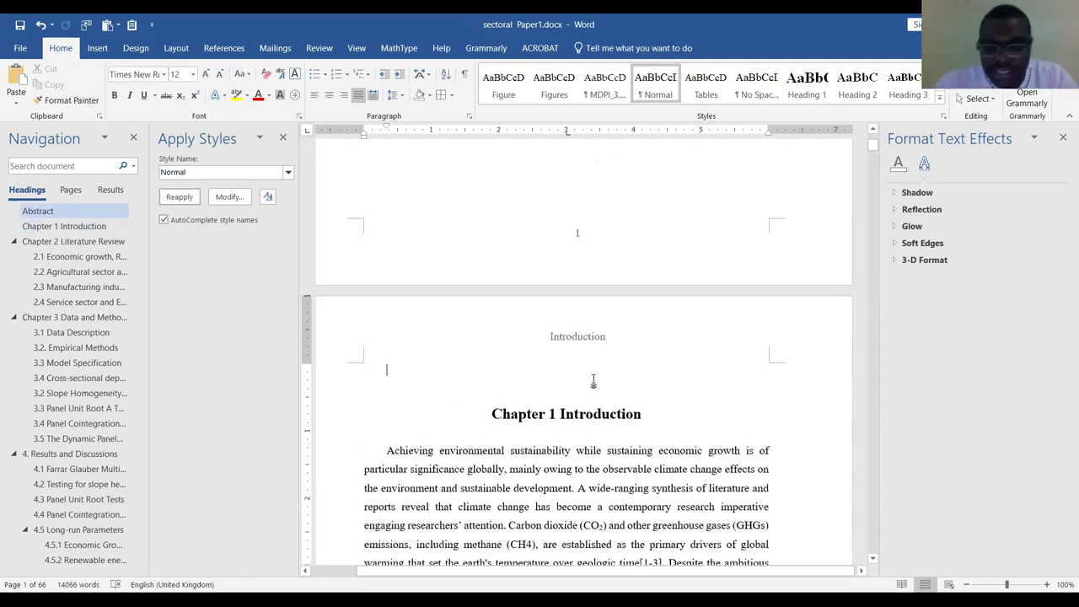
key("BackSpace")
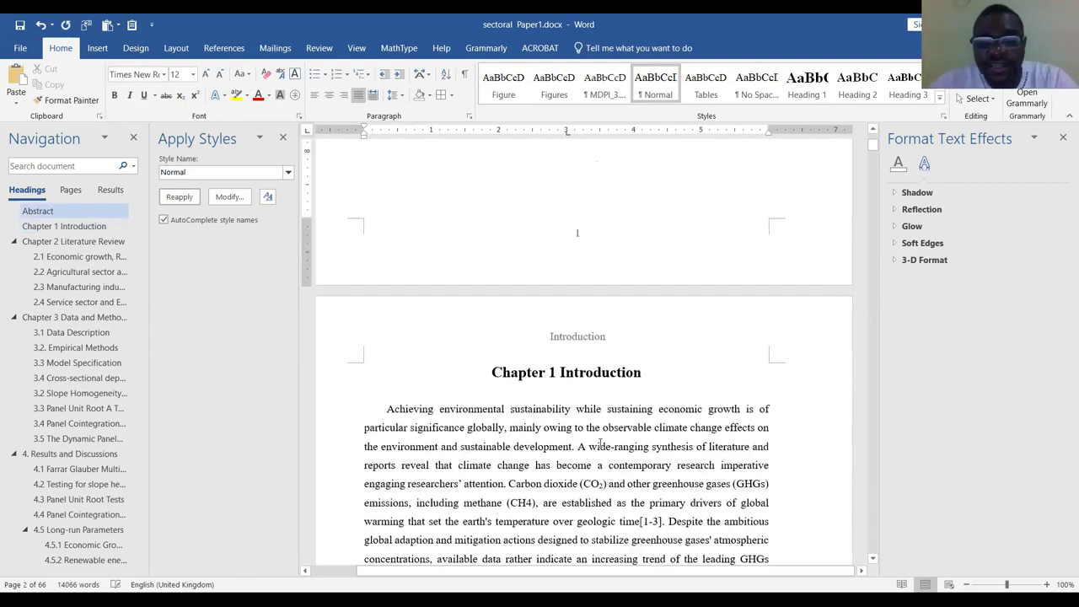
Check the page numbers and headers from the end of the Abstract through the first Introduction pages
scroll(600, 445, "down", 1)
scroll(649, 422, "up", 6)
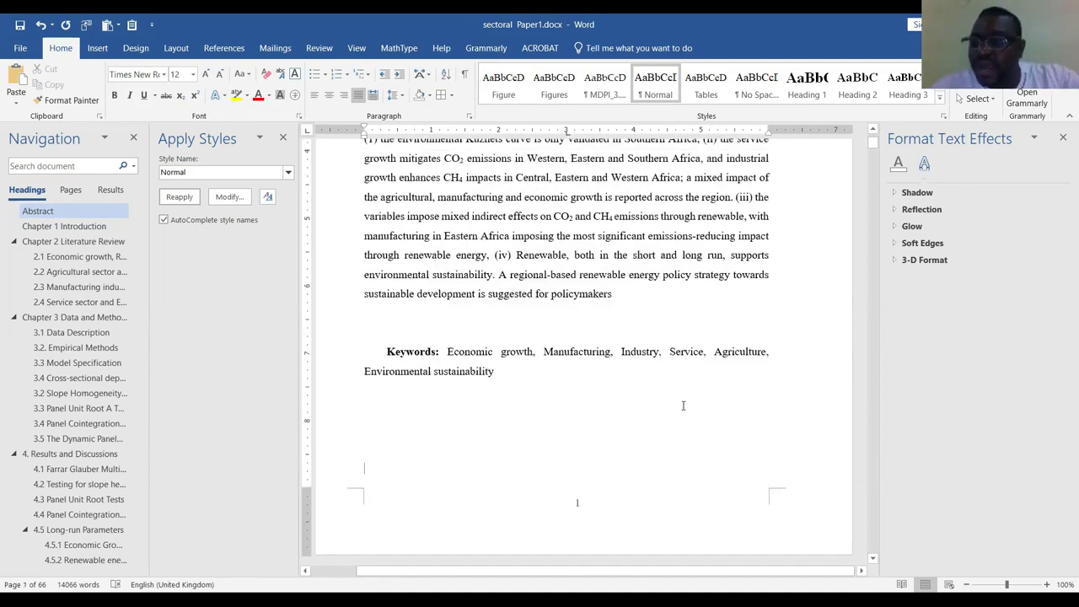
scroll(689, 420, "down", 3)
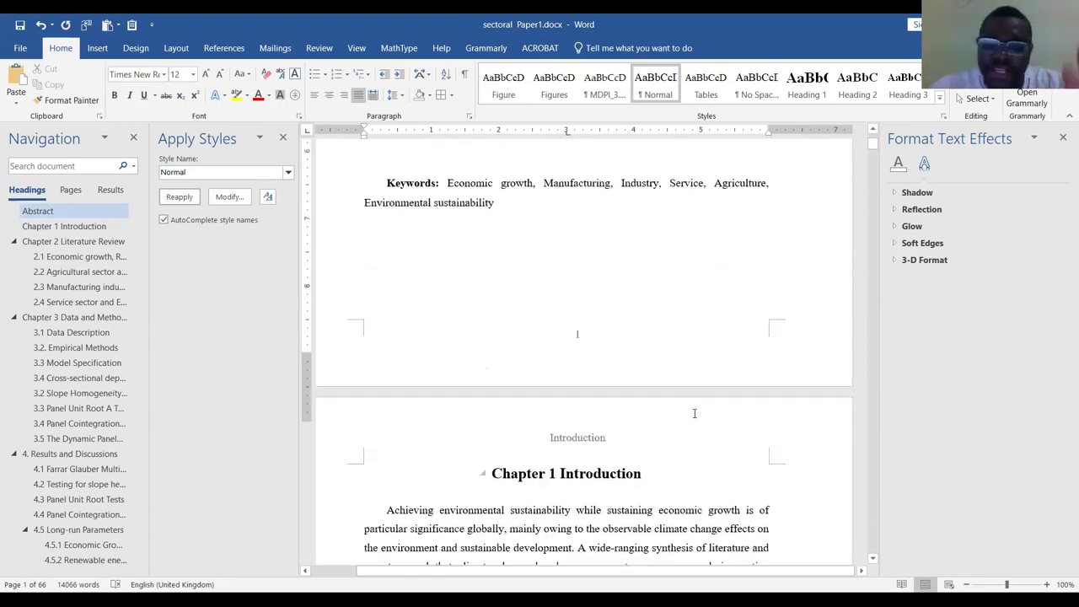
scroll(688, 414, "up", 5)
scroll(684, 412, "down", 7)
scroll(683, 409, "down", 8)
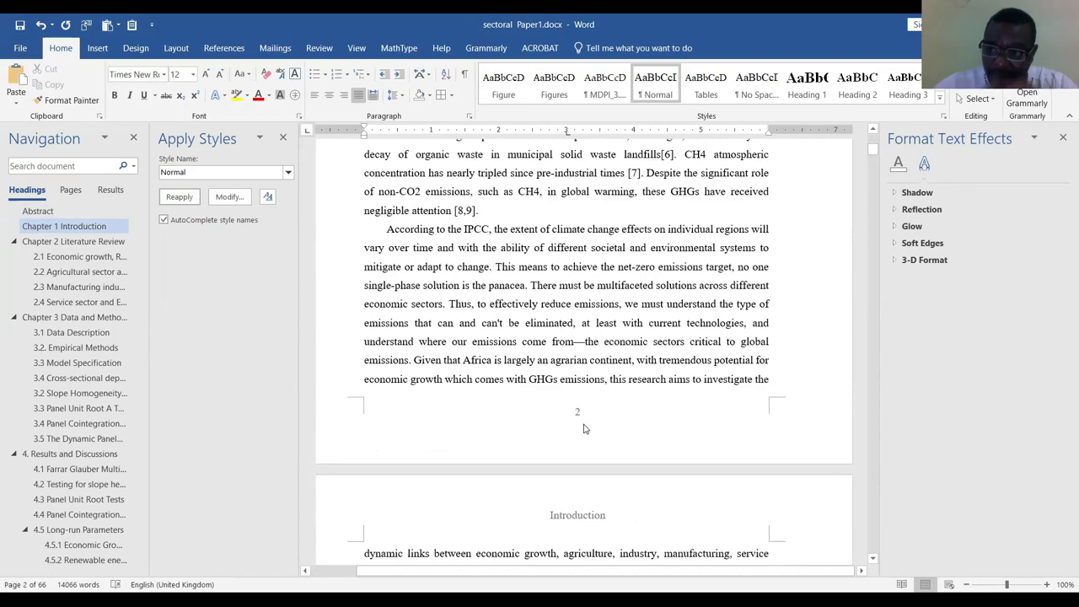
scroll(595, 468, "down", 5)
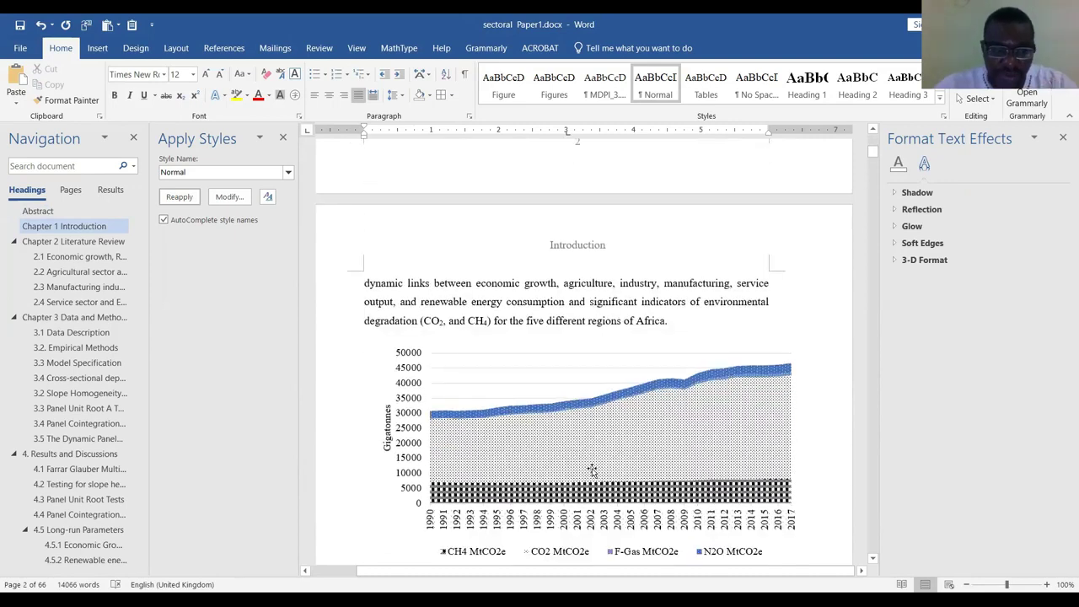
Return to the "Chapter 1 Introduction" heading and select it to check its position below the header
scroll(503, 250, "up", 5)
scroll(503, 251, "up", 10)
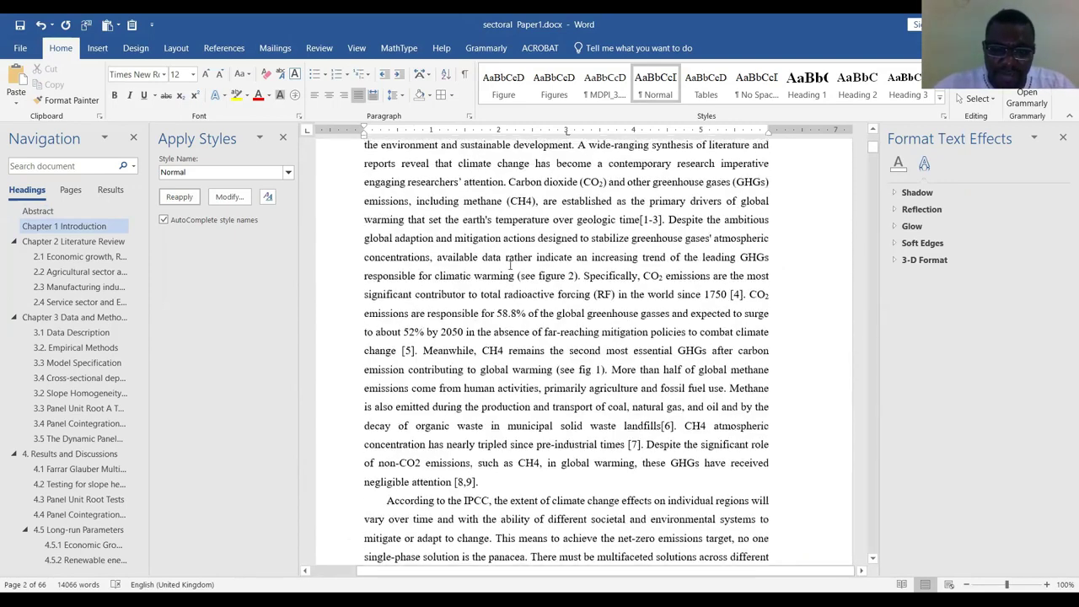
left_click_drag(638, 421, 468, 397)
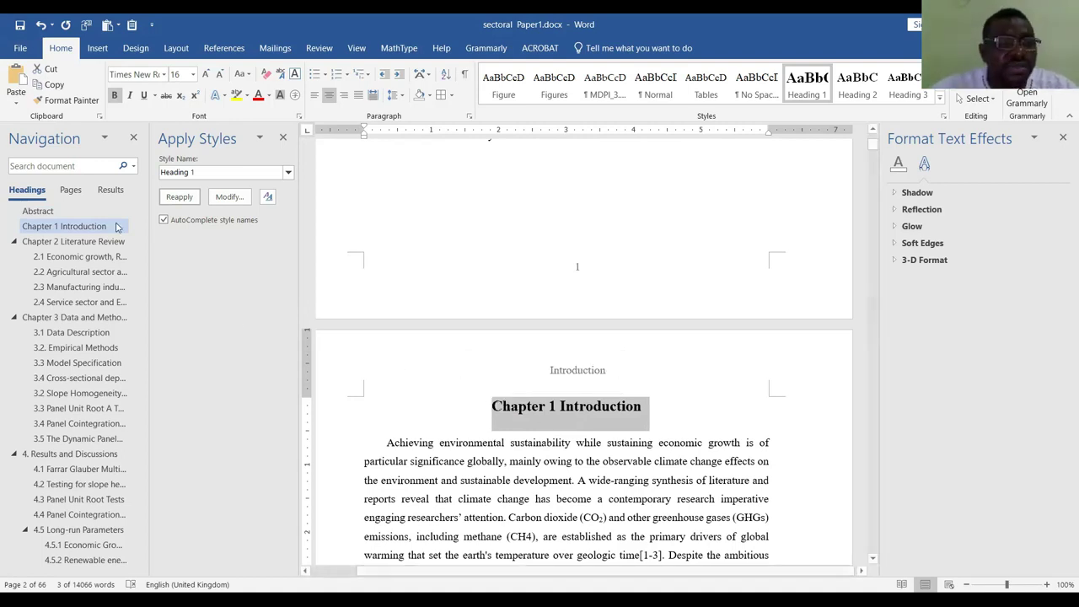
Remove extra blank space above the "Chapter 2 Literature Review" heading, undoing the deletion that pulls the chapter onto the previous page
left_click(97, 241)
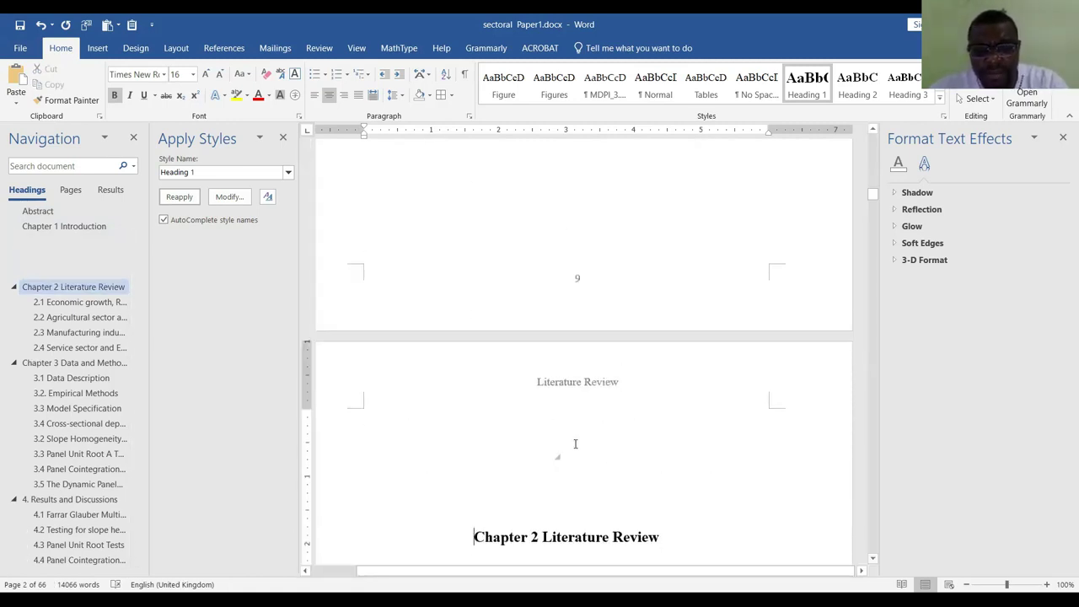
left_click(575, 443)
key("BackSpace")
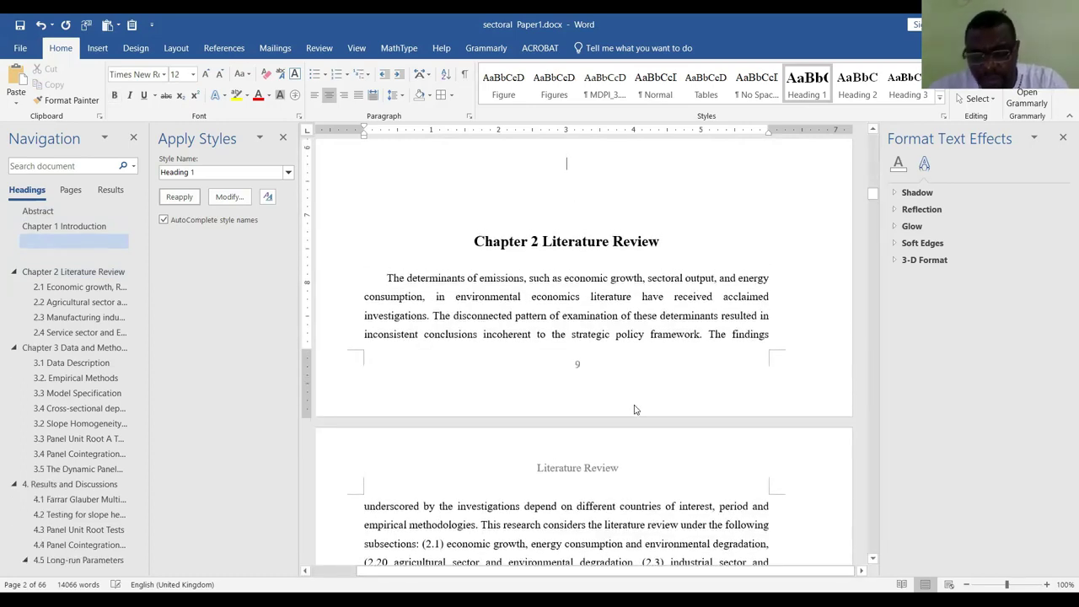
key("ctrl+z")
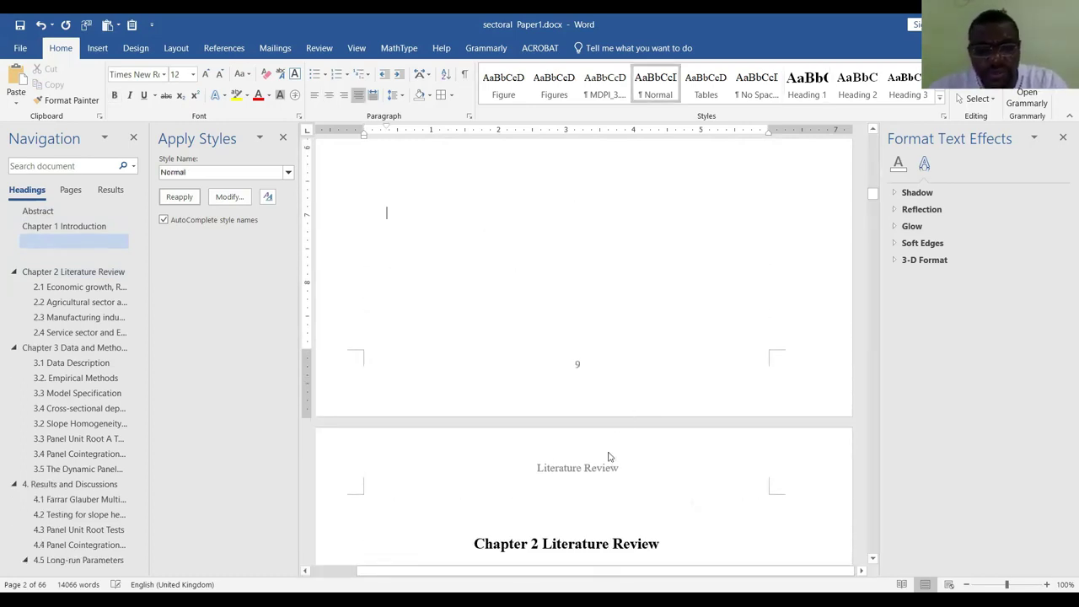
left_click(580, 502)
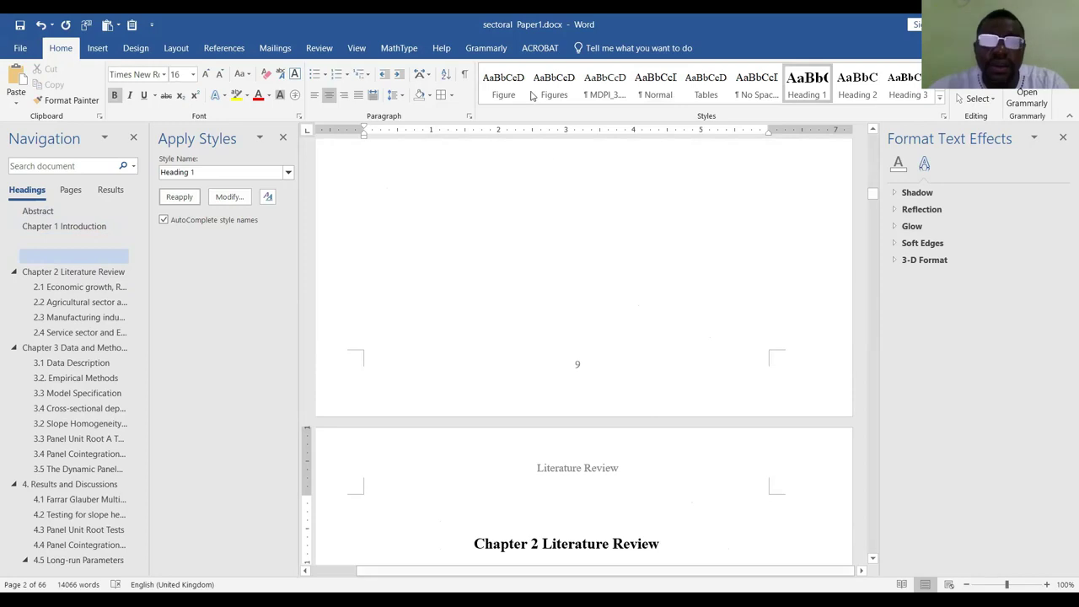
Delete the empty heading line above the Chapter 2 Literature Review heading and check the chapter's opening page
key("BackSpace")
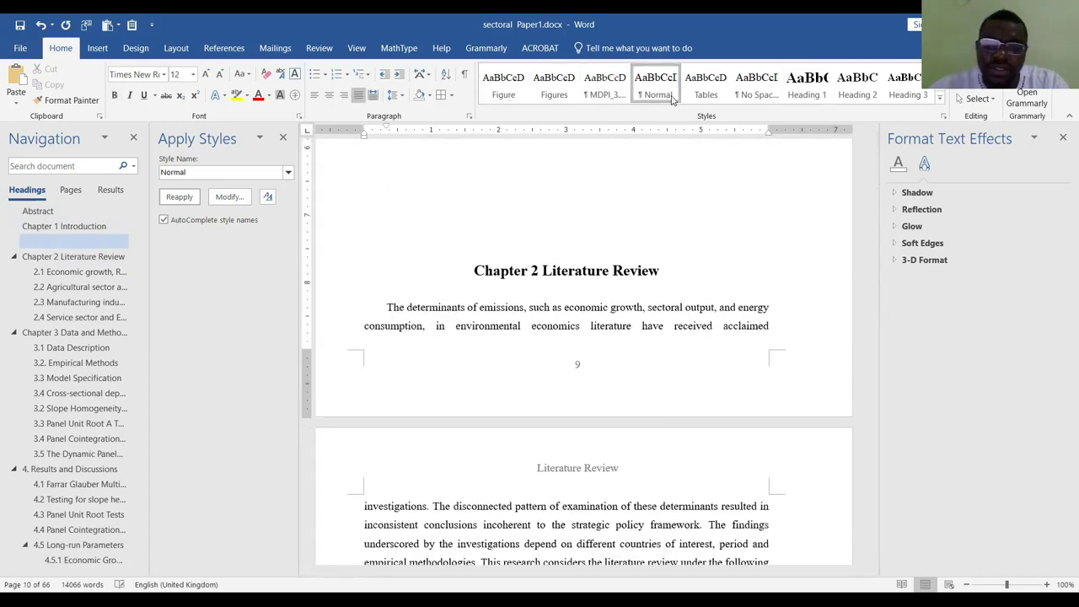
scroll(598, 472, "down", 3)
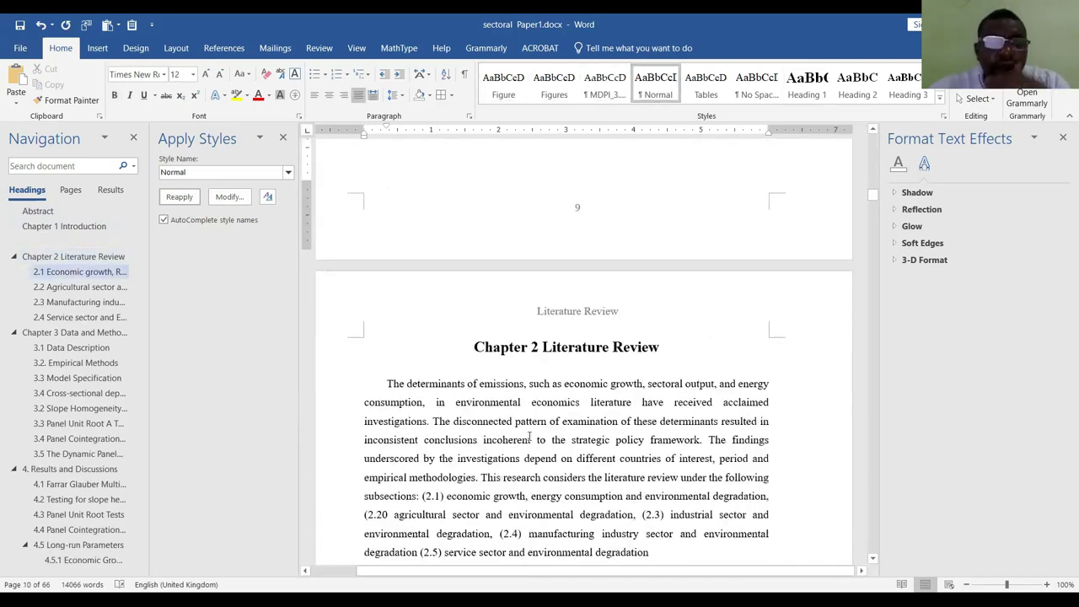
left_click(537, 335)
scroll(573, 253, "up", 1)
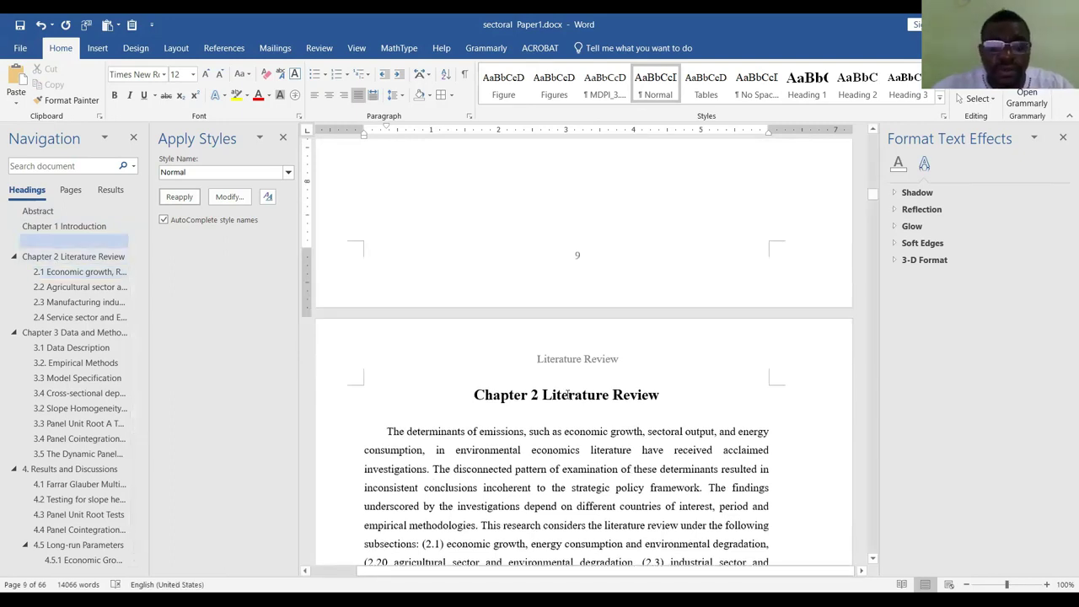
scroll(588, 303, "down", 3)
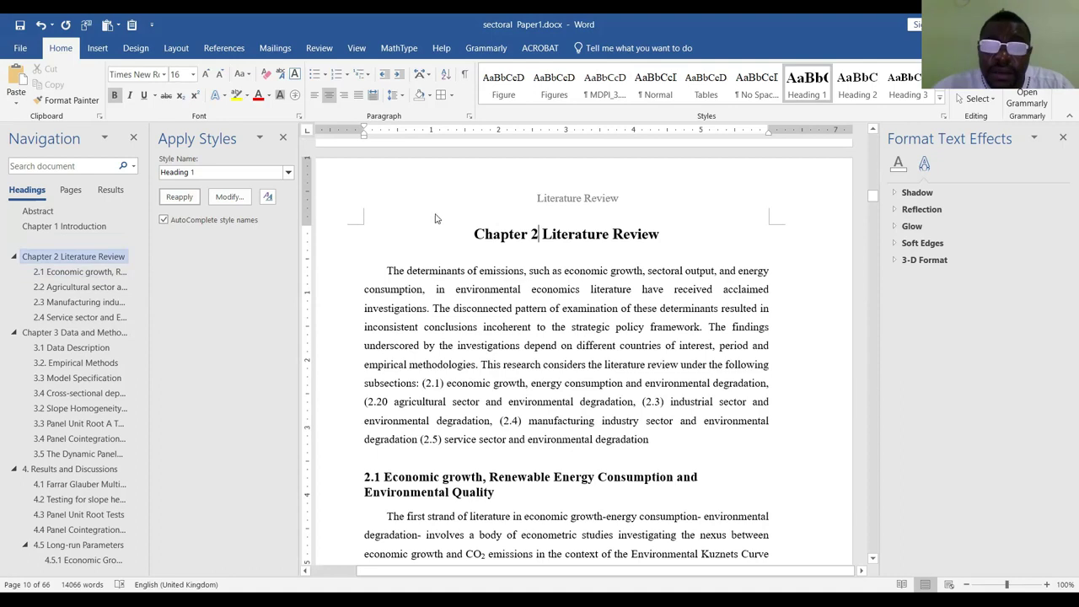
Examine the running headers and page numbers on the Chapter 2 and Chapter 3 pages
left_click_drag(436, 217, 684, 294)
scroll(632, 337, "down", 10)
left_click(577, 379)
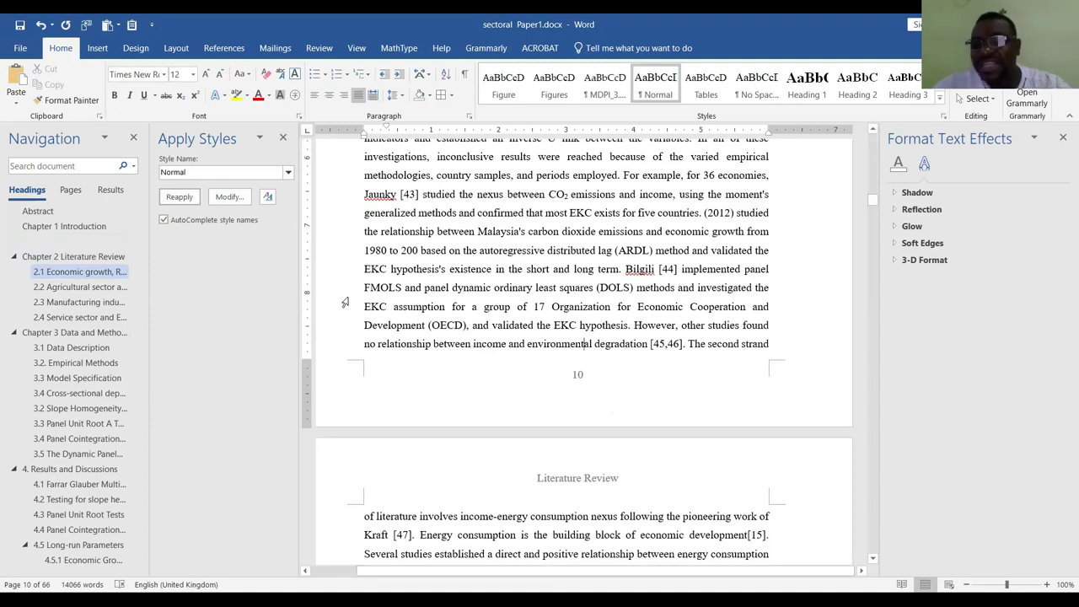
left_click(75, 332)
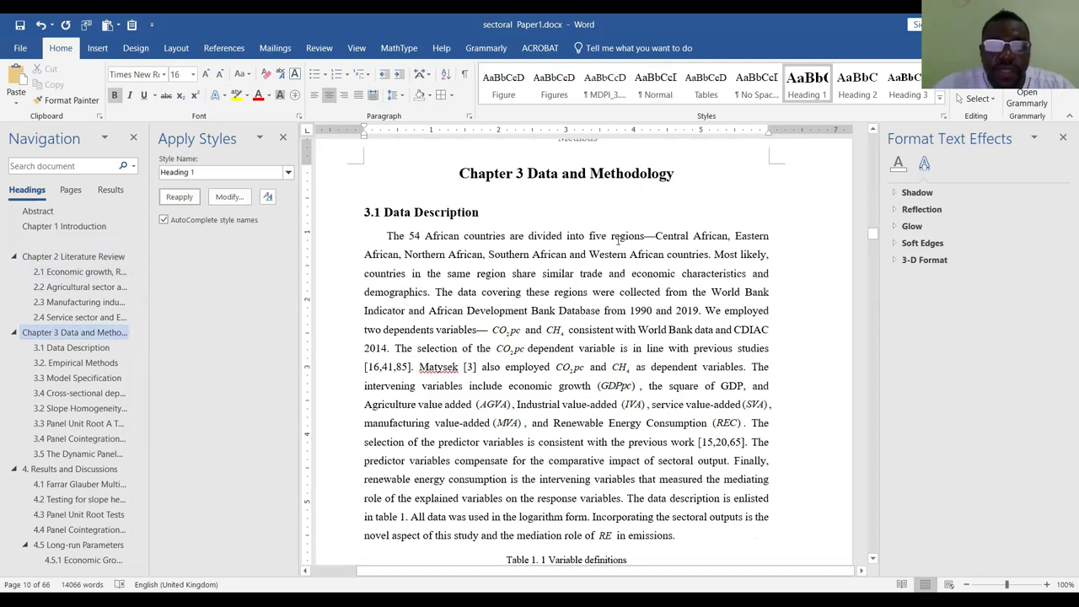
scroll(460, 224, "up", 2)
left_click_drag(458, 241, 671, 264)
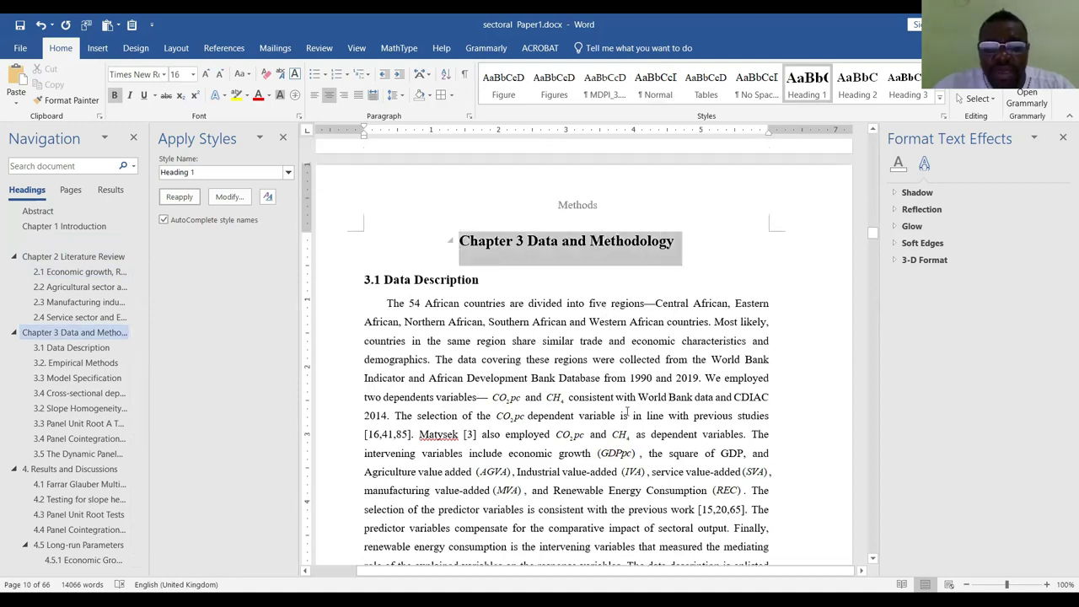
scroll(628, 401, "down", 8)
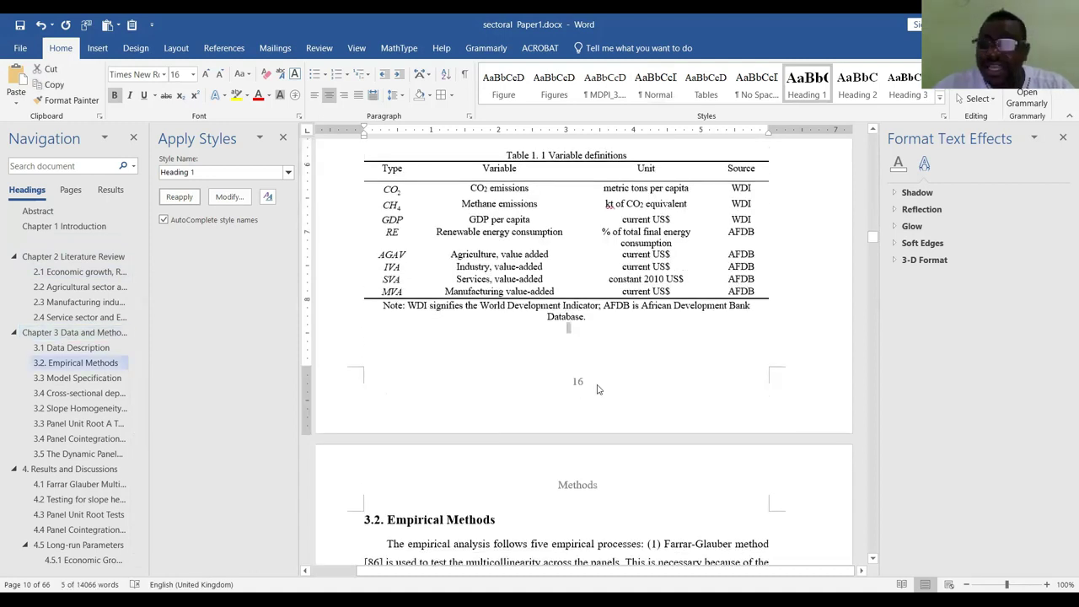
left_click(594, 392)
scroll(592, 394, "down", 4)
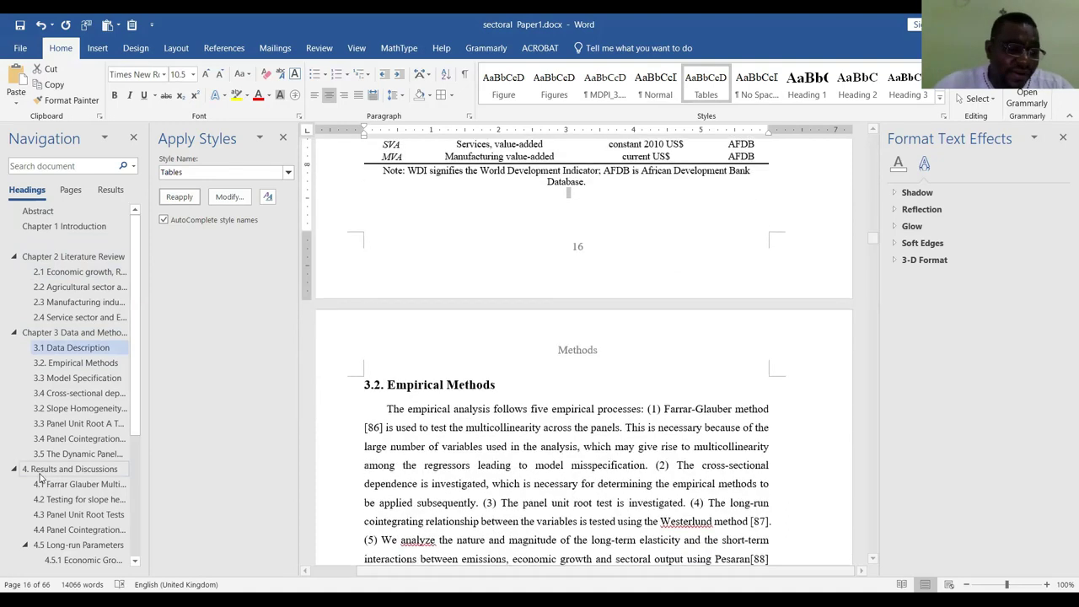
Go to 4. Results and Discussions and inspect its page number footer, its header and the section boundary before it
left_click(50, 470)
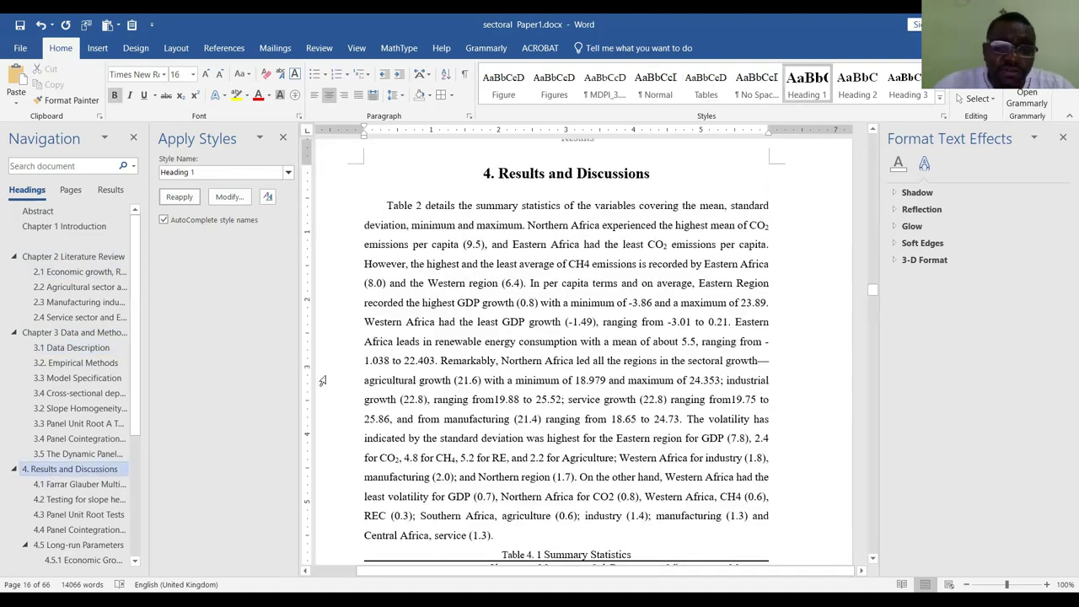
scroll(351, 405, "down", 8)
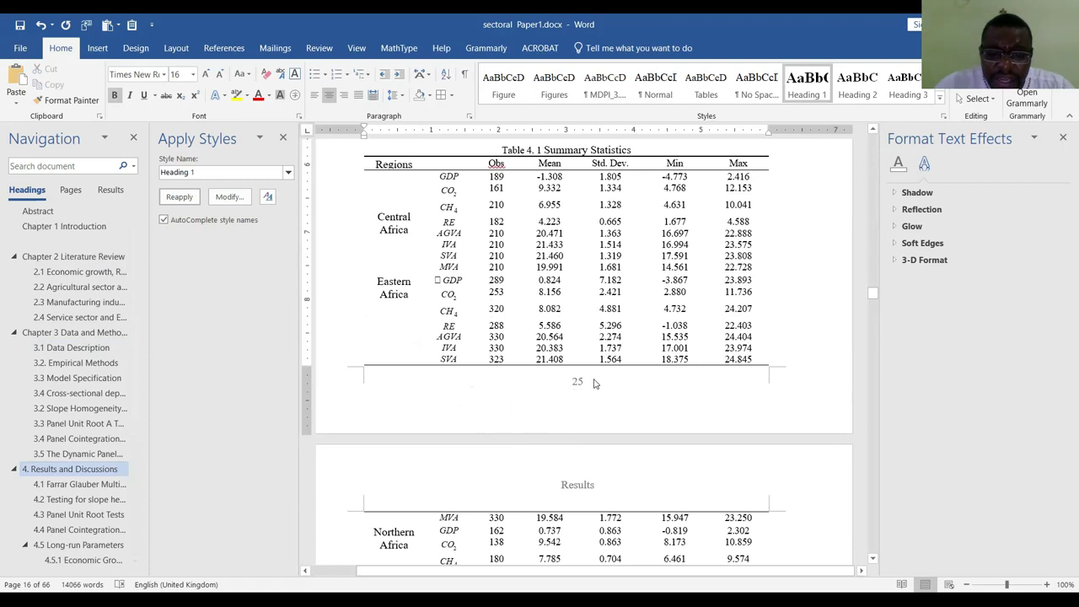
left_click(593, 384)
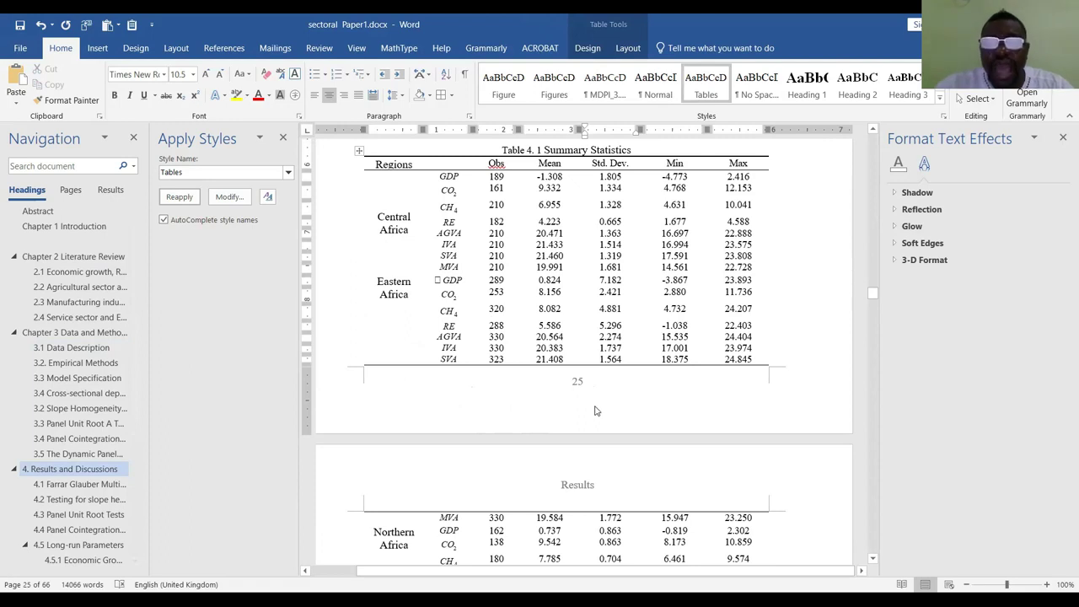
double_click(593, 397)
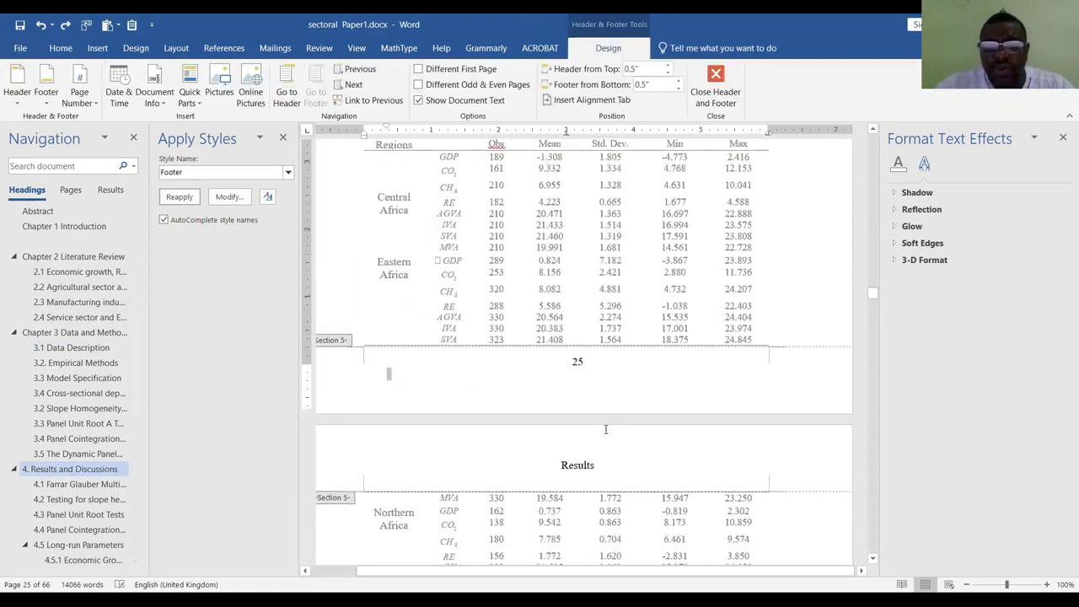
double_click(548, 356)
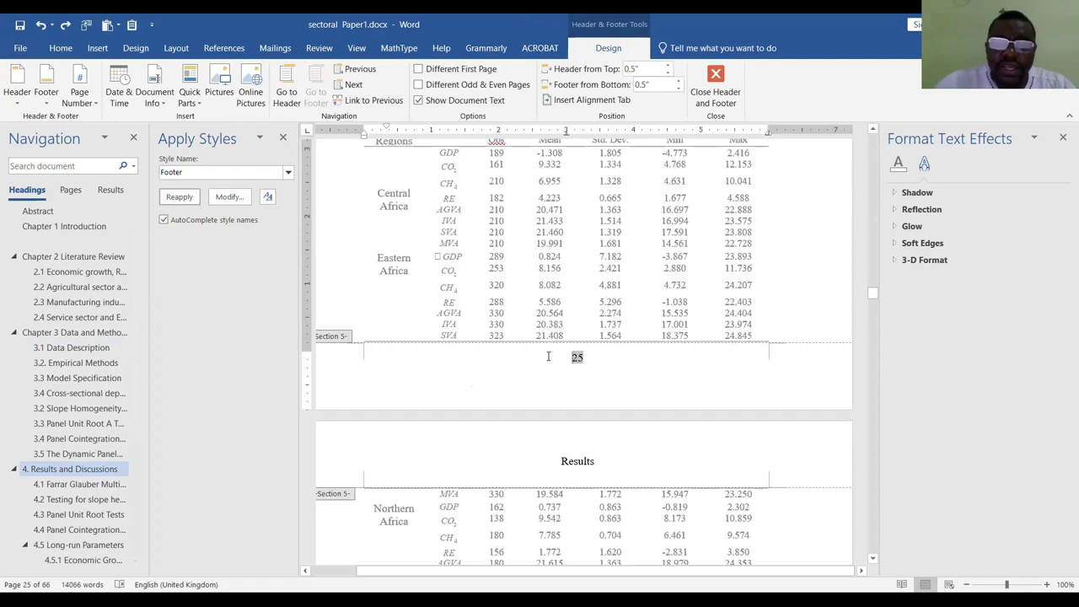
scroll(607, 380, "up", 15)
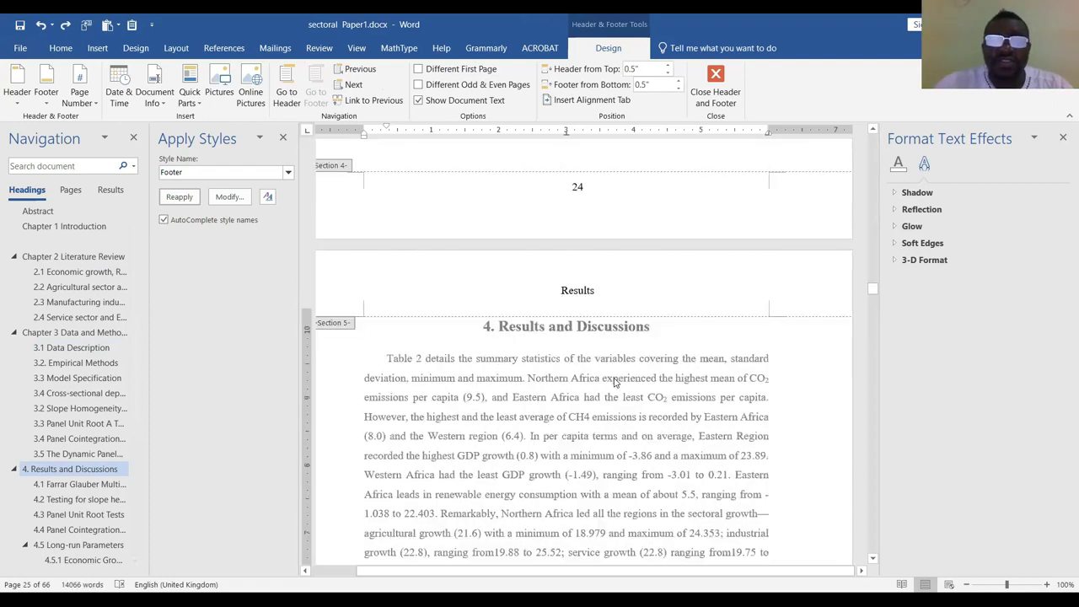
double_click(663, 428)
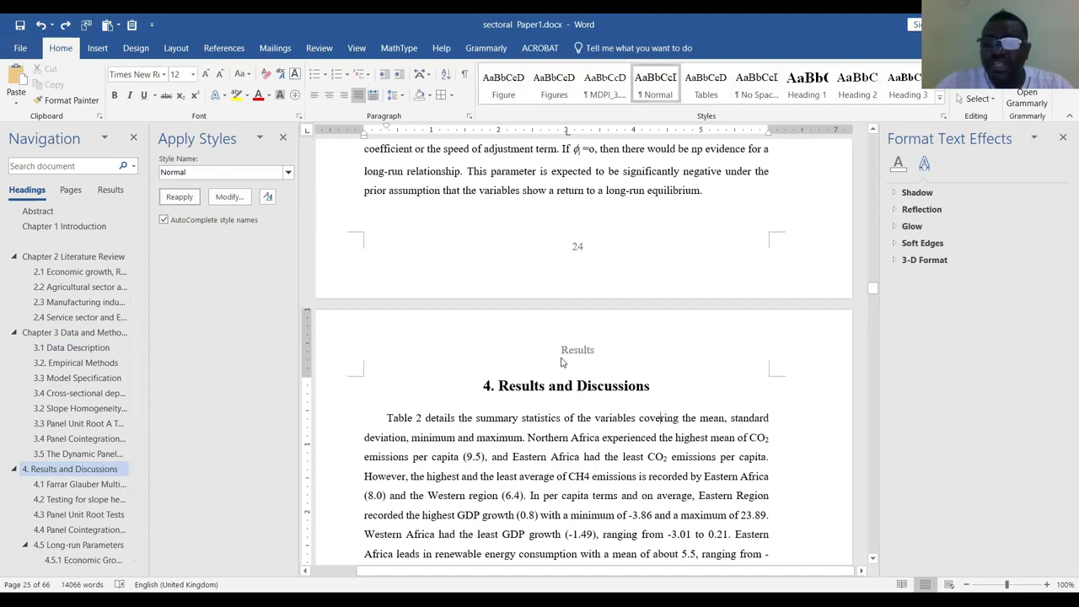
left_click(776, 176)
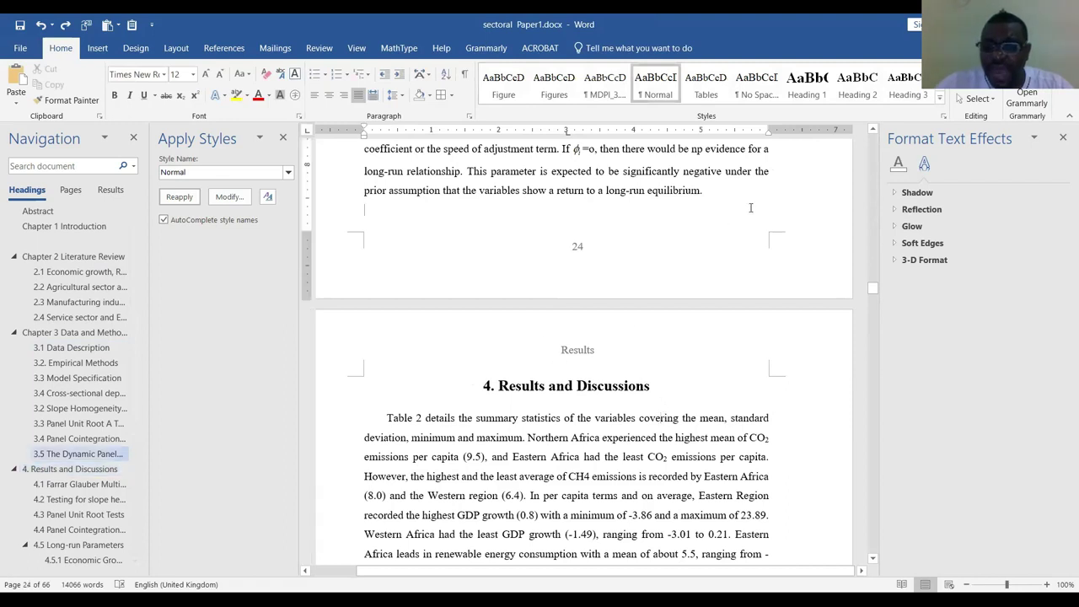
double_click(592, 364)
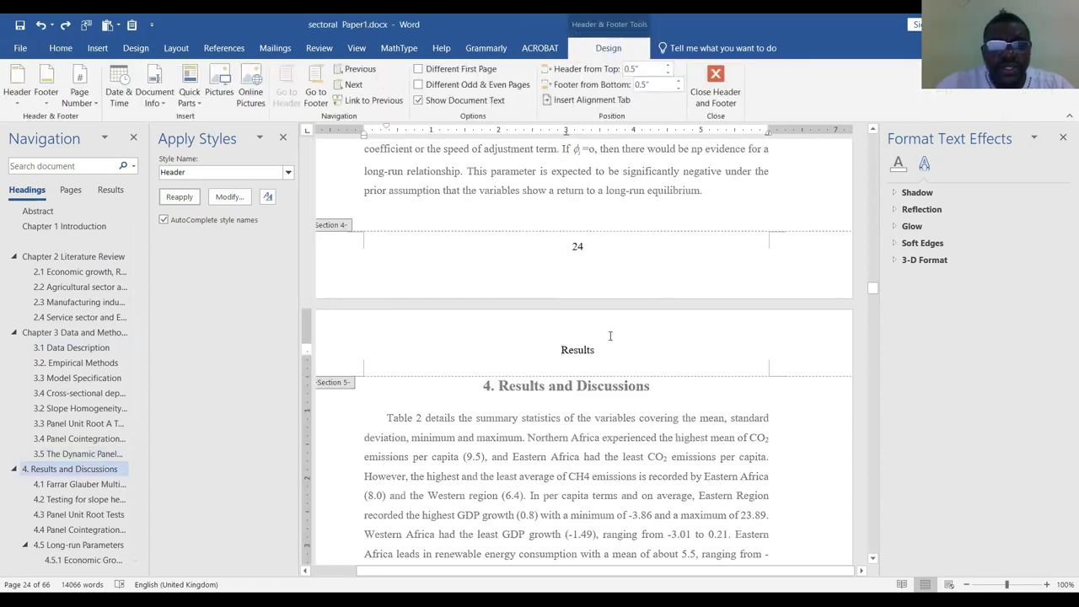
Insert blank lines after the final paragraph of section 3.5 to extend Chapter 3 onto a new page
double_click(712, 194)
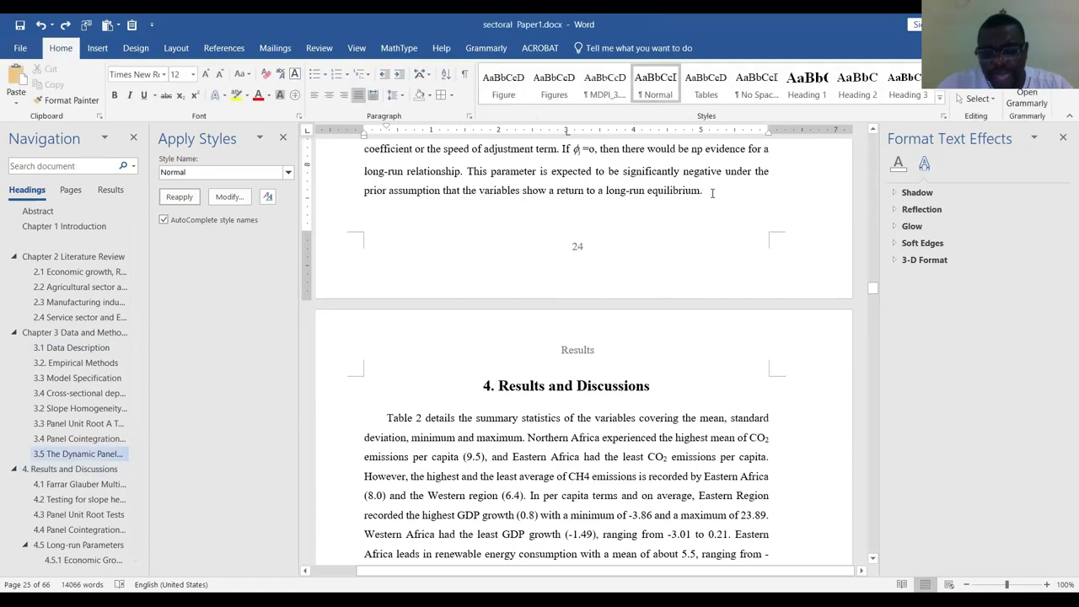
key("Return")
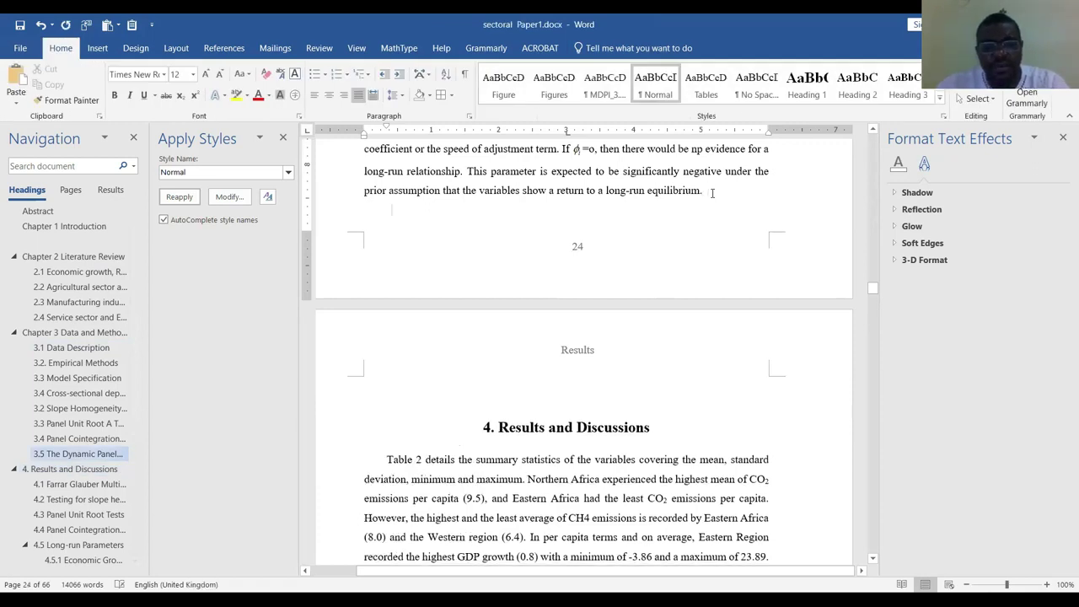
key("Return")
key("Return")
key("Return")
key("Return")
key("Return")
key("Return")
key("Return")
key("Return")
key("Return")
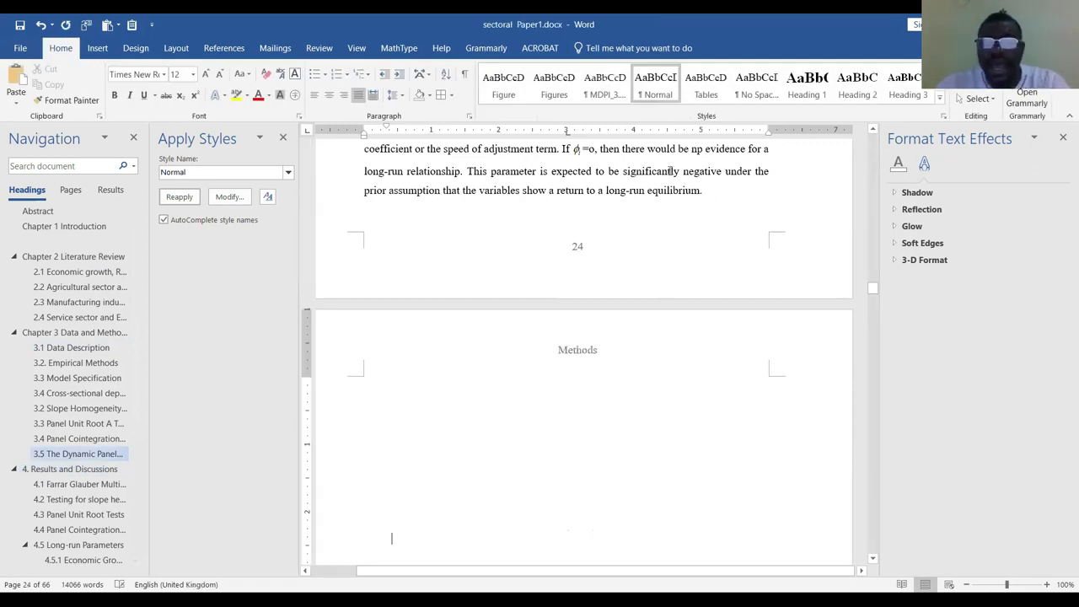
left_click(707, 191)
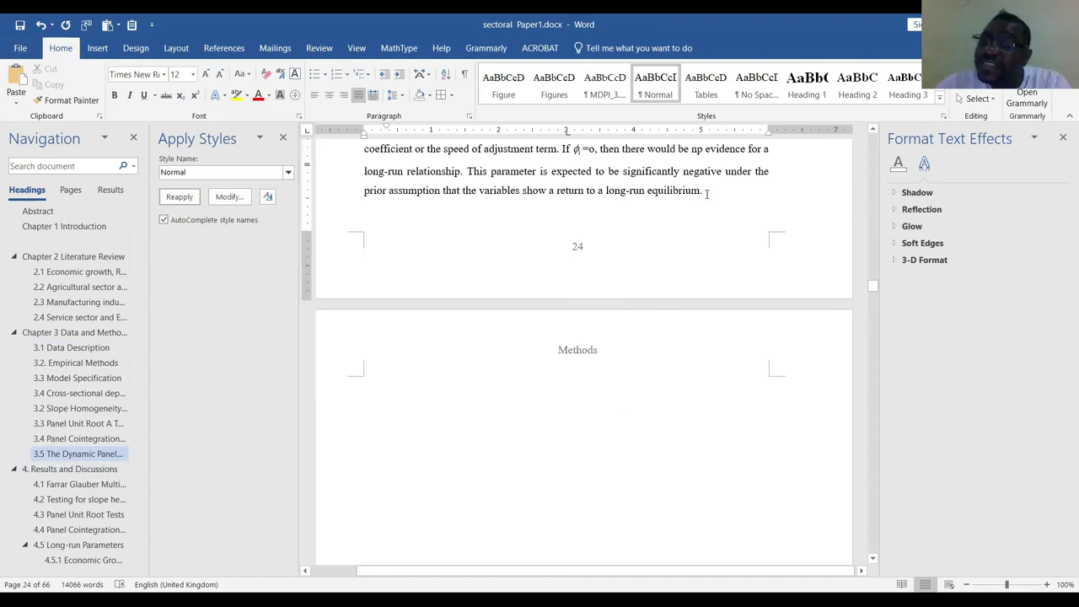
Add further blank lines on the new Methods page to fill the space ahead of the 4. Results and Discussions heading
scroll(669, 356, "down", 4)
left_click(662, 355)
key("Return")
key("Return")
key("Return")
key("Return")
key("Return")
key("Return")
key("Return")
key("Return")
key("Return")
key("Return")
key("Return")
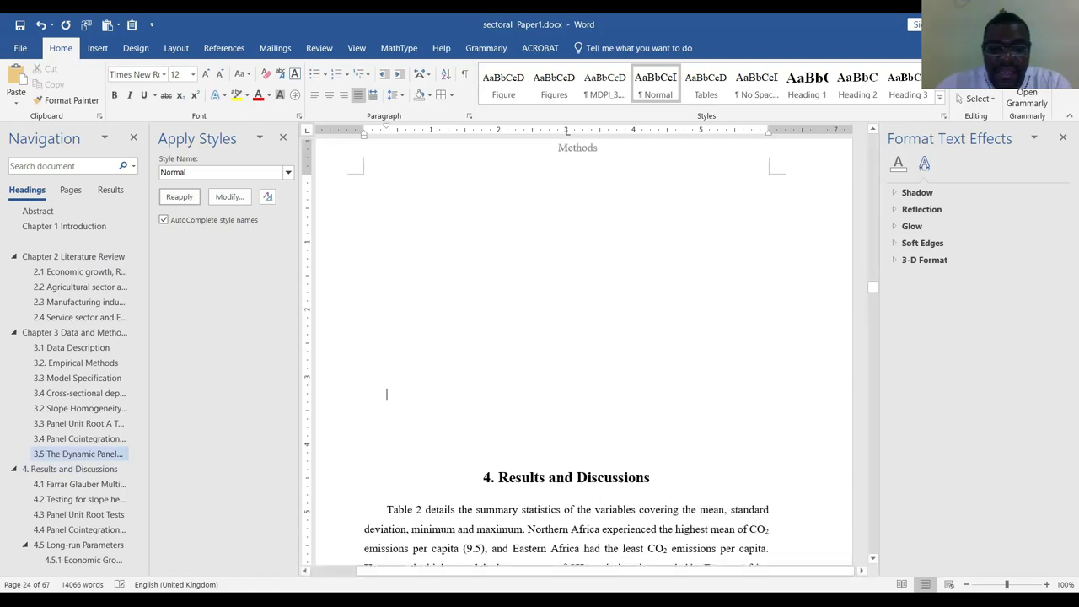
key("Return")
key("Return")
key("Return")
key("Return")
key("Return")
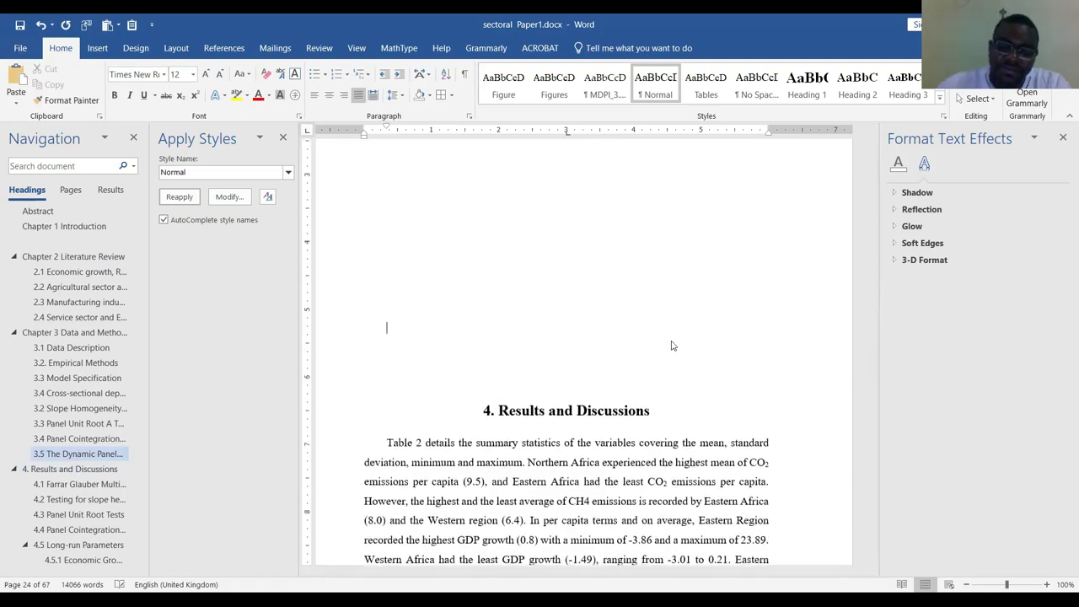
key("Return")
Compare the headers, page numbers and section labels on the Methods pages with those on the Results pages
scroll(643, 359, "down", 5)
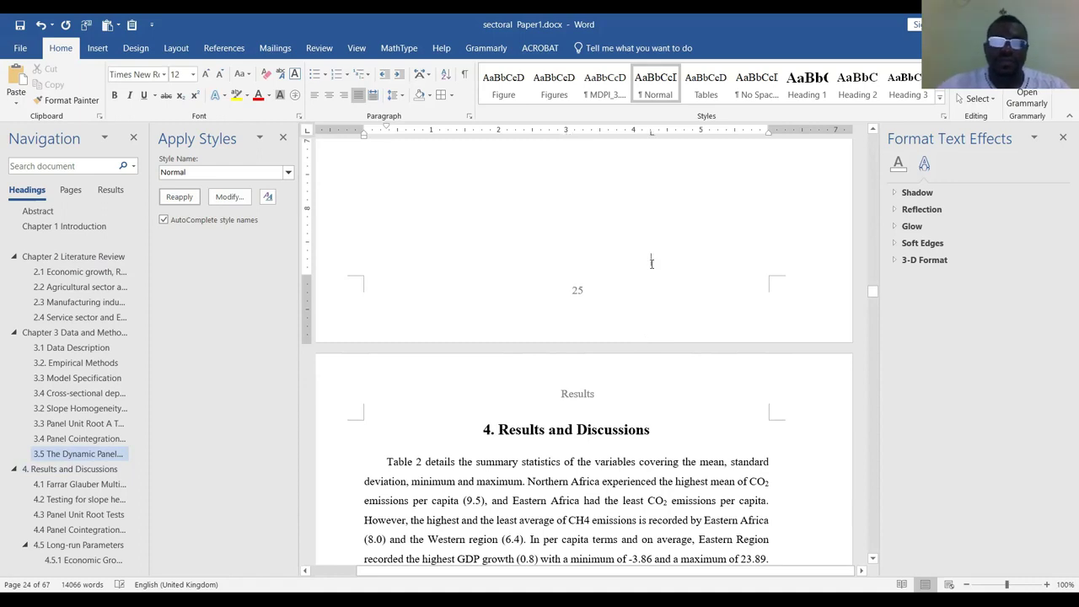
scroll(652, 263, "up", 10)
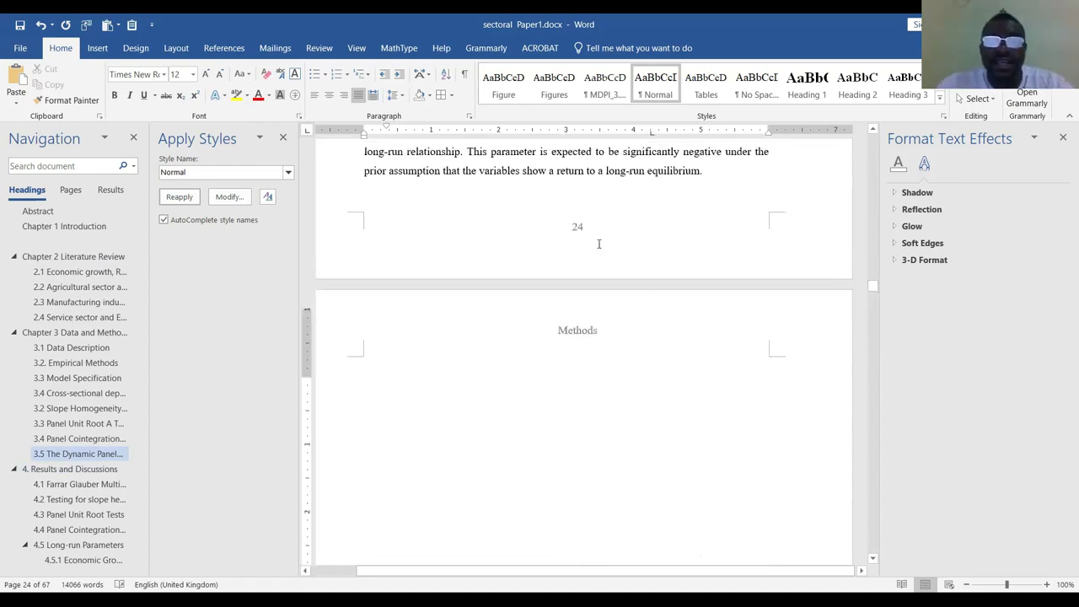
scroll(599, 244, "up", 12)
scroll(690, 413, "up", 3)
scroll(663, 434, "down", 15)
scroll(663, 433, "down", 5)
scroll(666, 439, "up", 5)
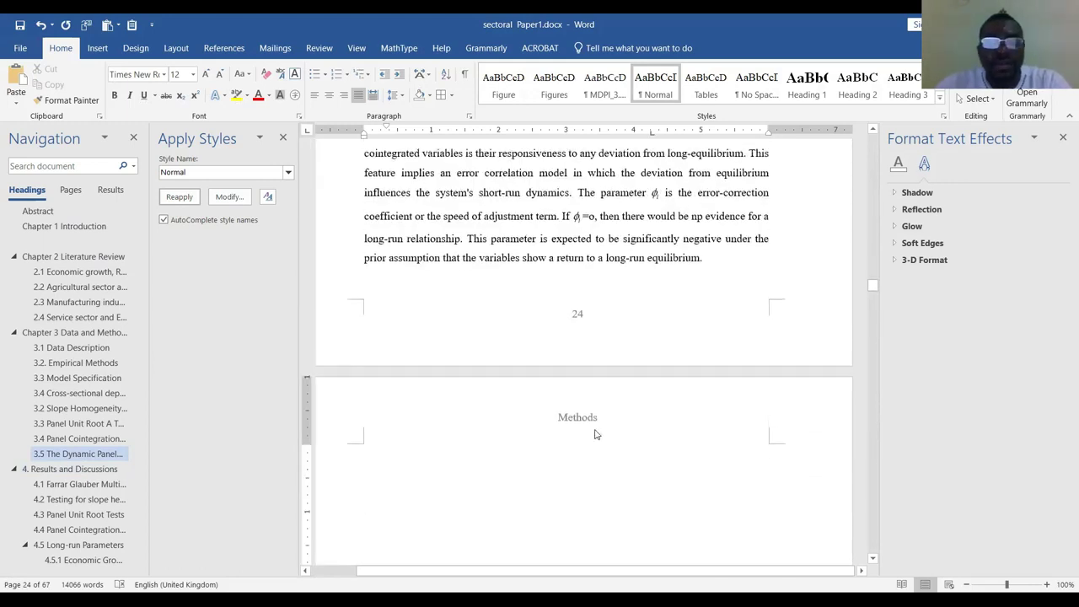
scroll(595, 433, "down", 15)
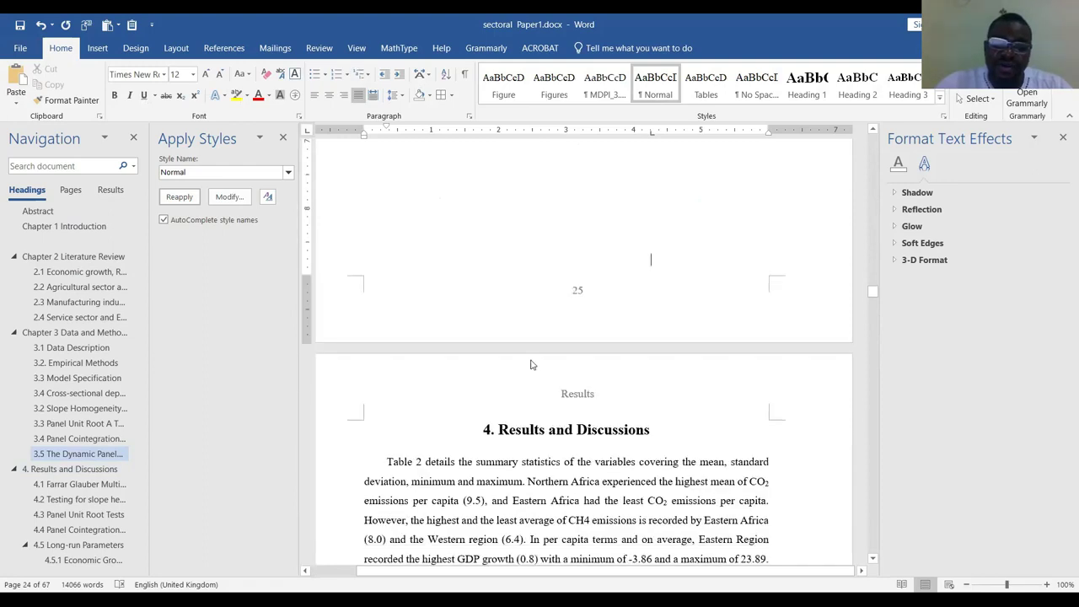
double_click(532, 364)
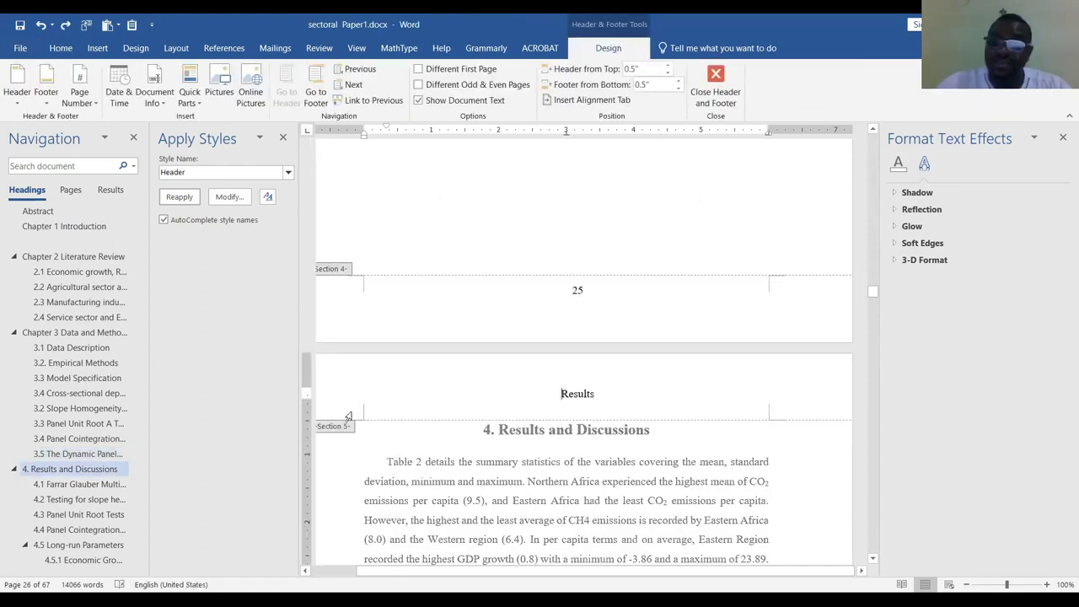
double_click(598, 234)
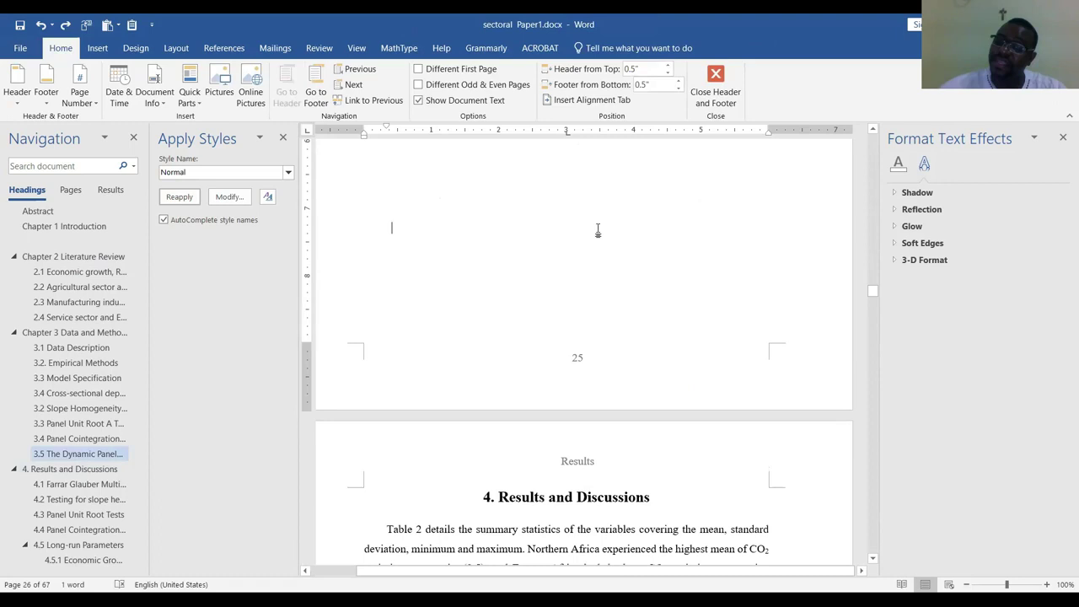
scroll(635, 328, "down", 15)
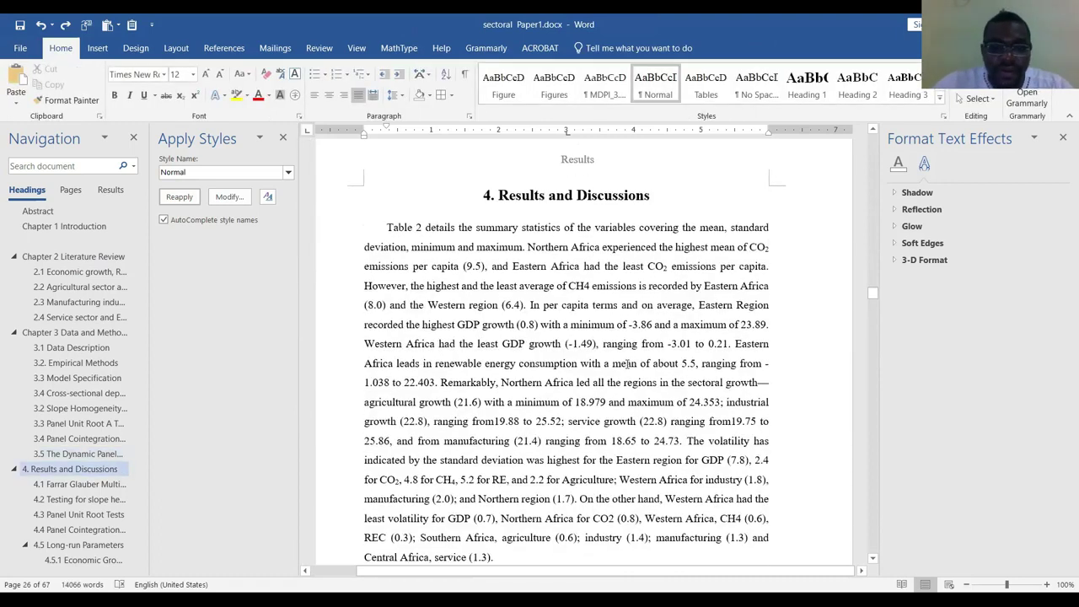
scroll(627, 368, "down", 3)
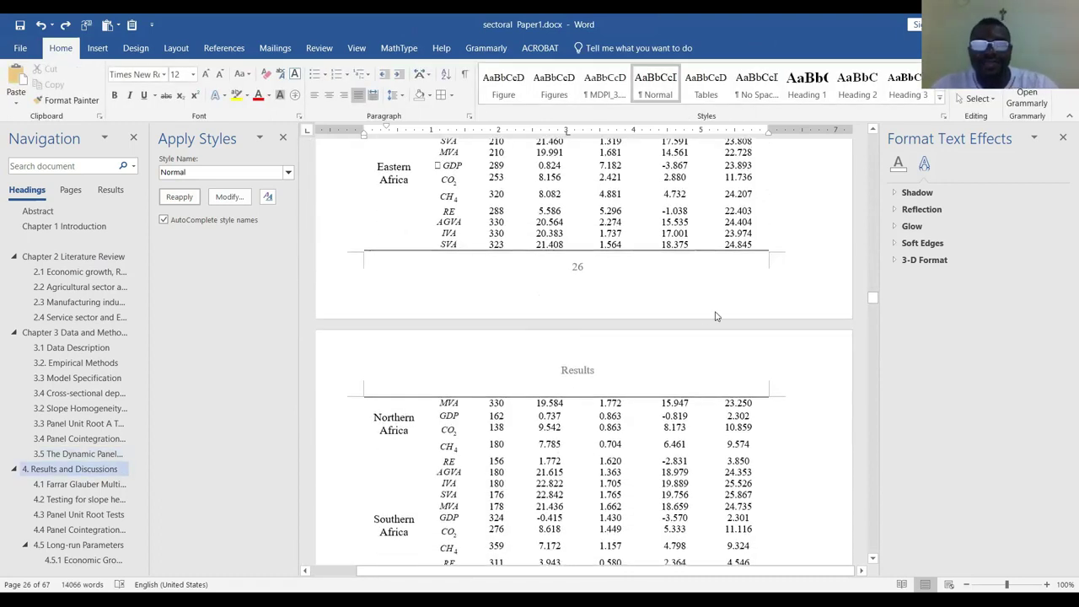
scroll(550, 332, "up", 5)
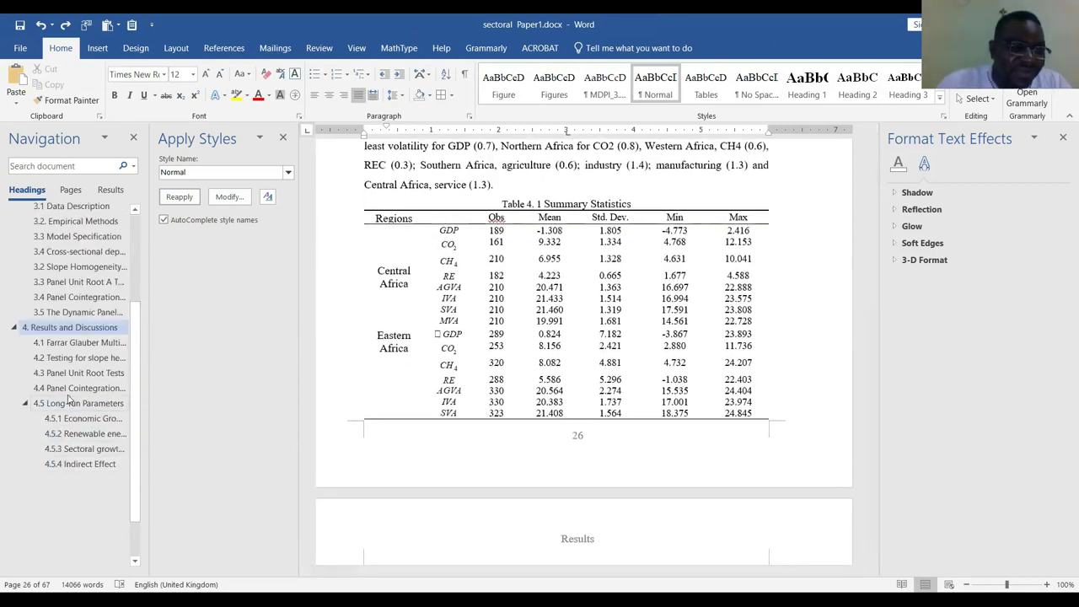
Go to the empty heading entry just before the Conclusion and change that blank line to Normal style
scroll(72, 433, "down", 2)
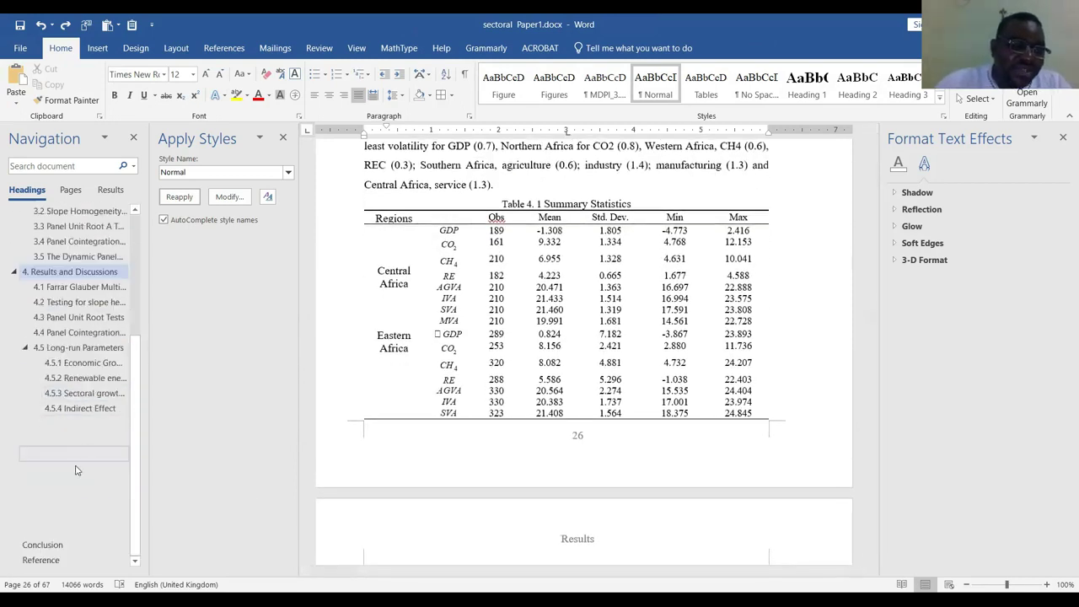
left_click(75, 428)
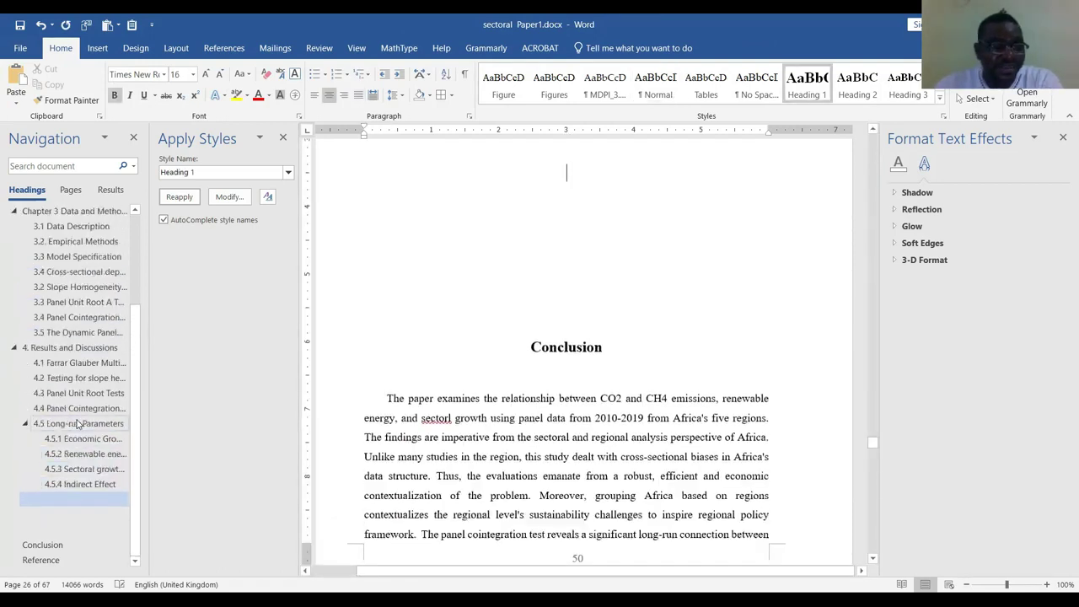
key("ctrl+shift+n")
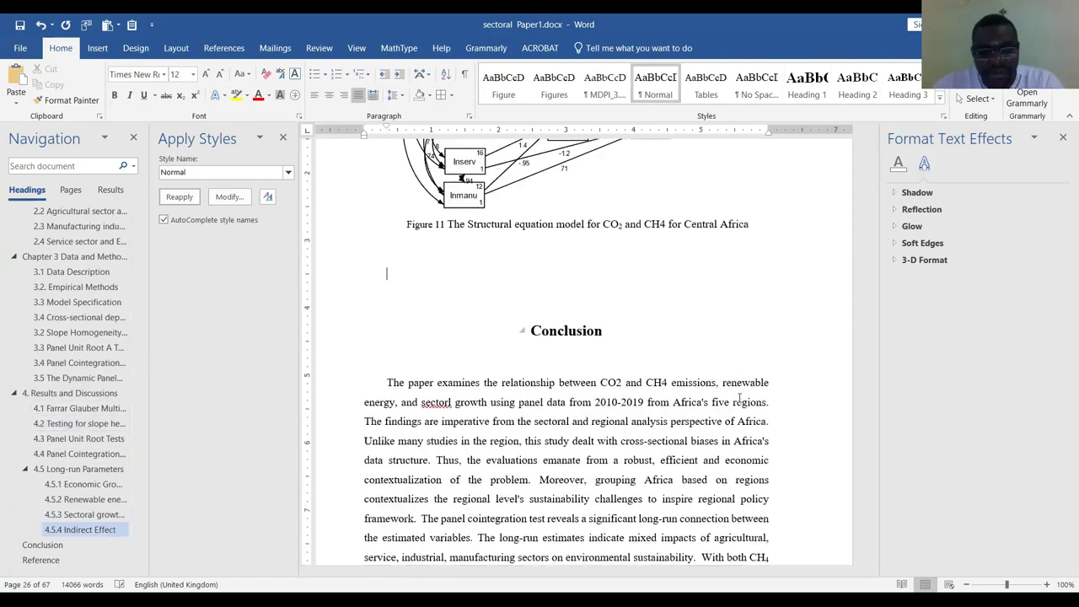
Insert blank lines between the Figure 11 caption and the Conclusion heading to move the Conclusion down the page
key("Return")
key("Return")
key("Return")
key("Return")
key("Return")
key("Return")
key("Return")
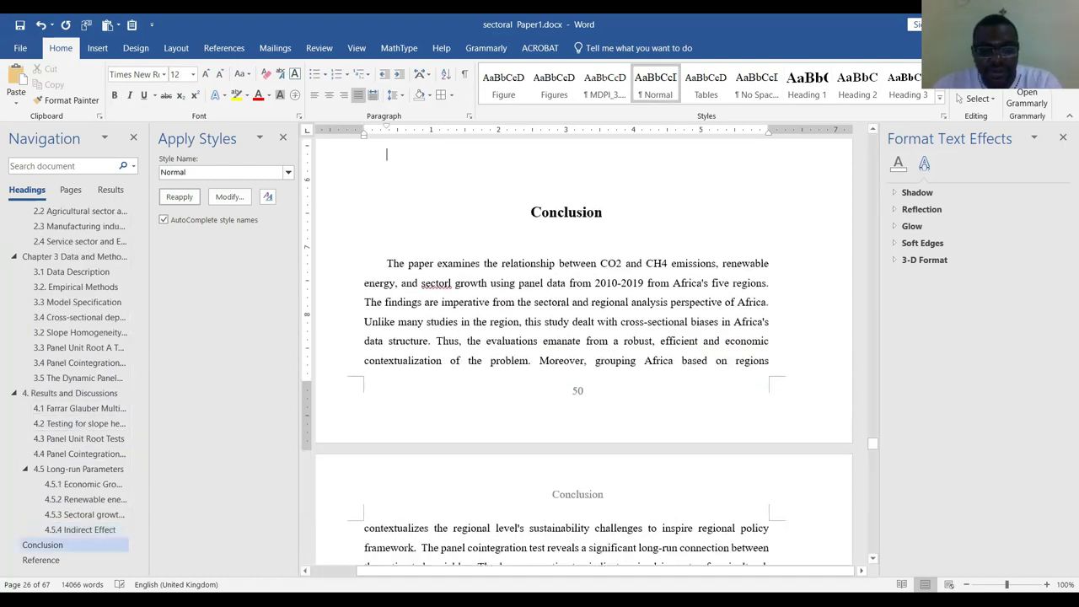
key("Return")
key("Return")
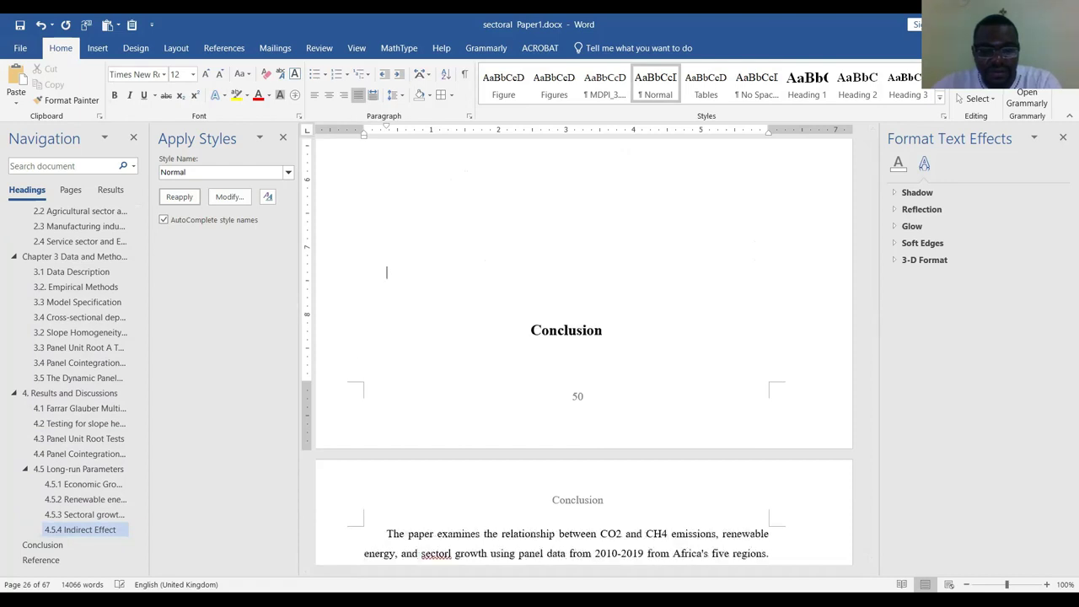
Examine the header and page number on the Conclusion pages and on the page before them
scroll(756, 396, "down", 3)
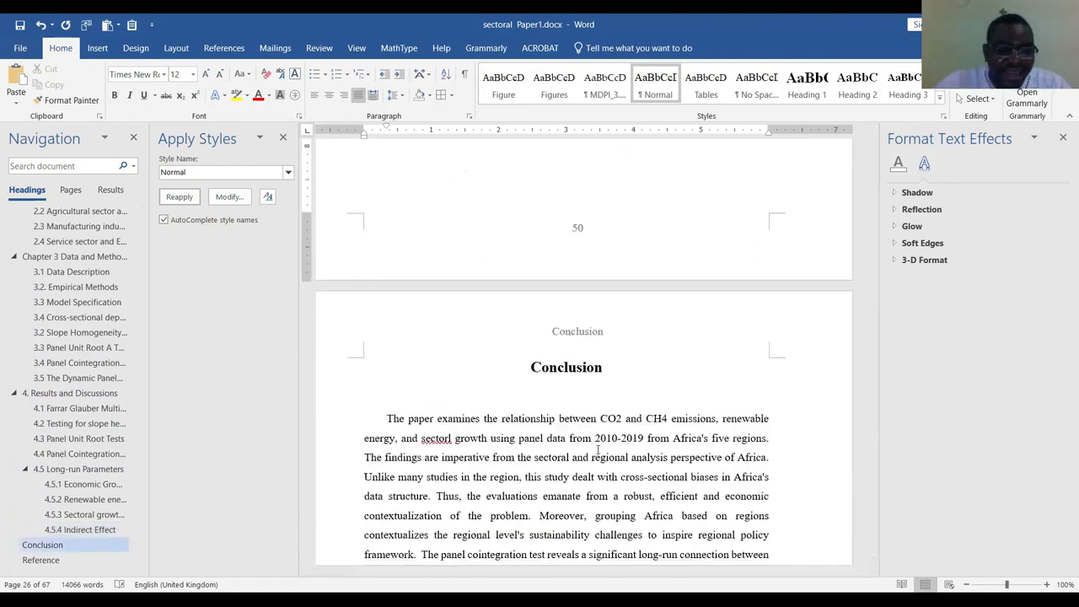
scroll(523, 337, "down", 3)
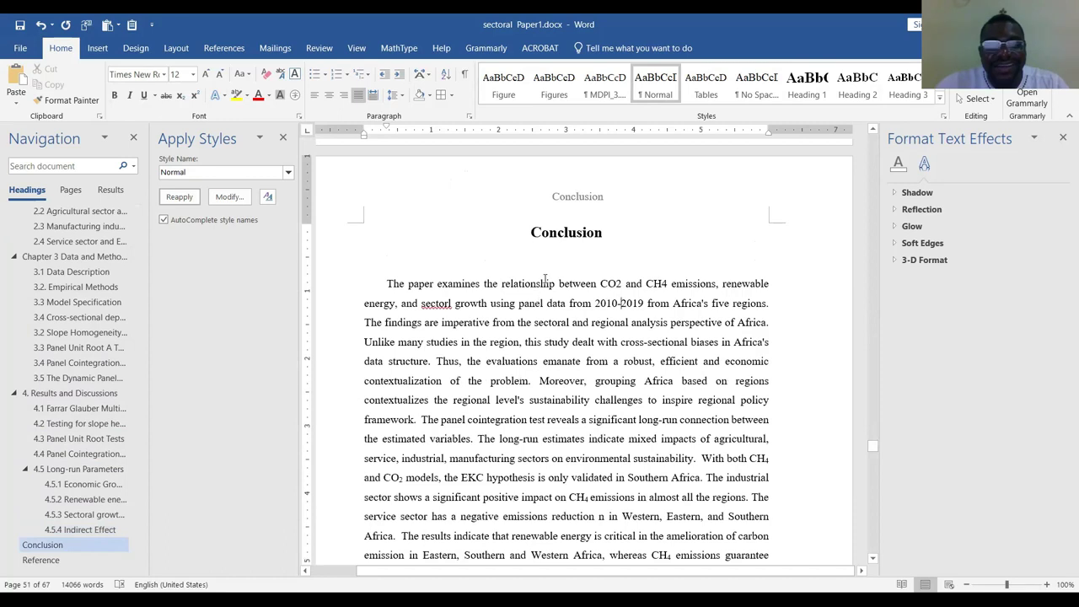
scroll(551, 261, "down", 3)
scroll(518, 352, "up", 1)
scroll(518, 352, "down", 9)
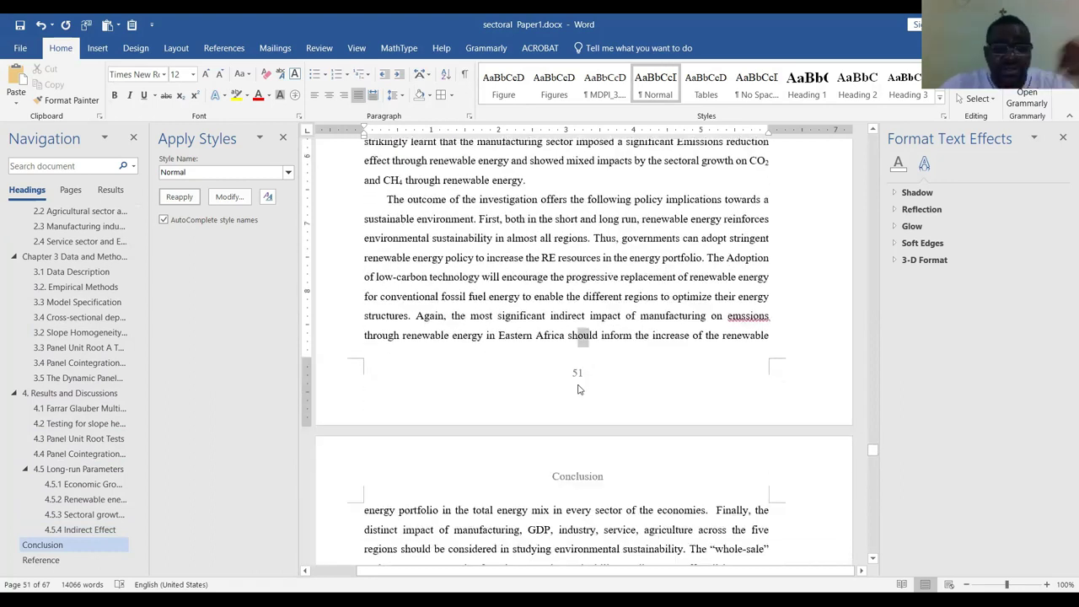
scroll(578, 389, "up", 1)
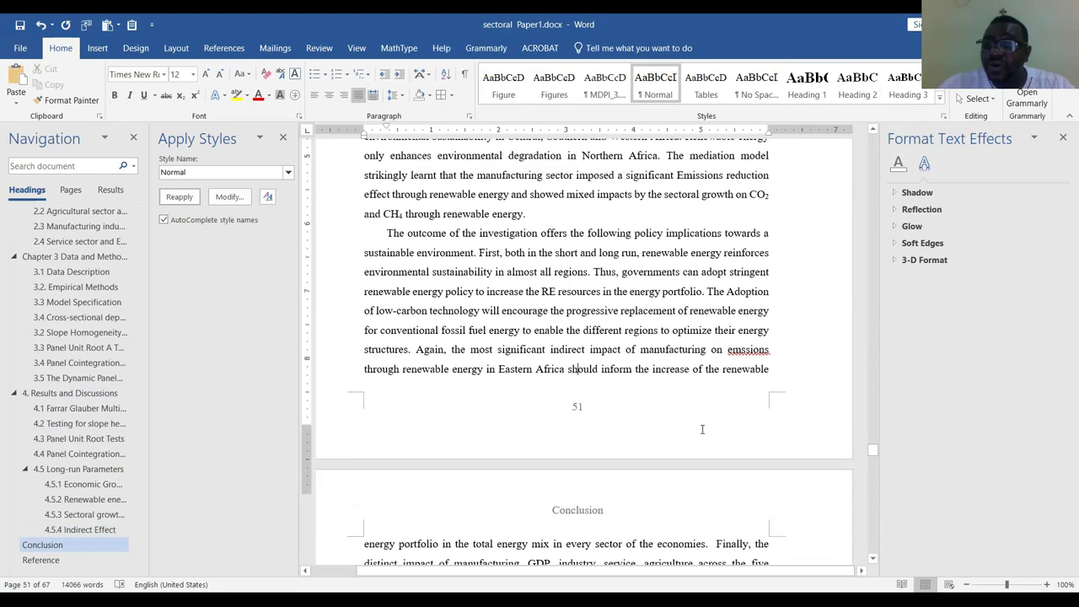
scroll(702, 421, "up", 15)
scroll(697, 390, "up", 10)
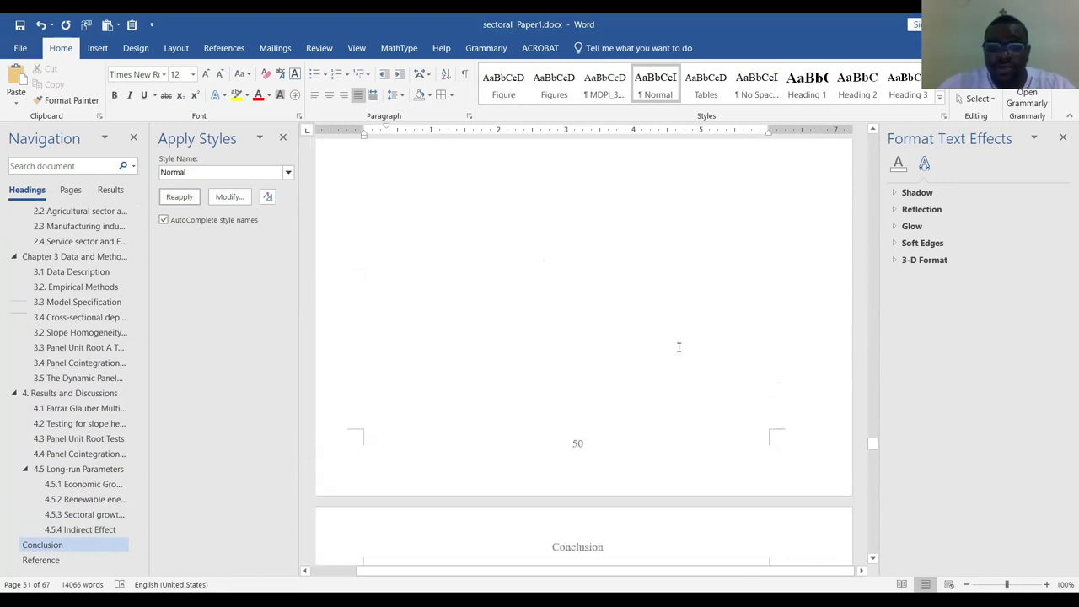
Insert blank space directly after the Figure 11 caption to push the Conclusion heading further down
left_click(767, 343)
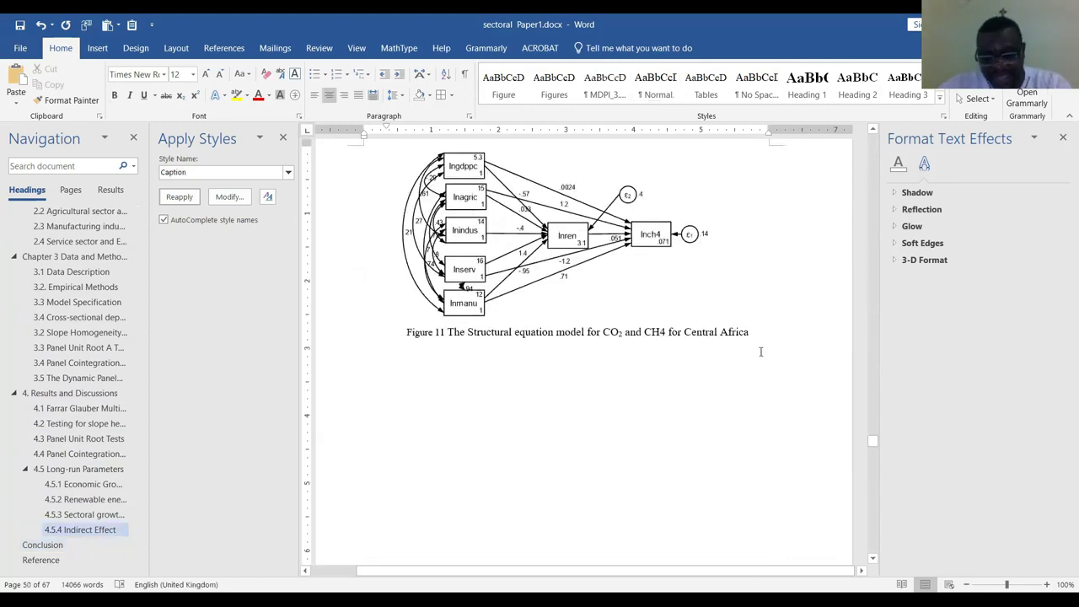
key("Return")
scroll(583, 349, "down", 5)
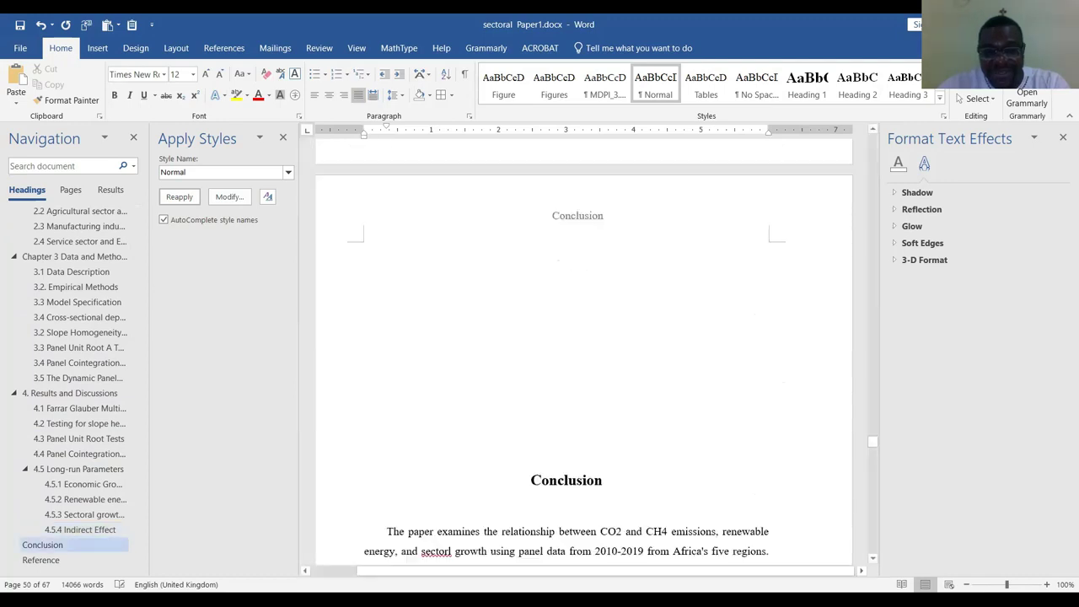
Examine the headers and page numbers around the page break between the Figure 11 caption and the Conclusion heading
scroll(583, 349, "up", 4)
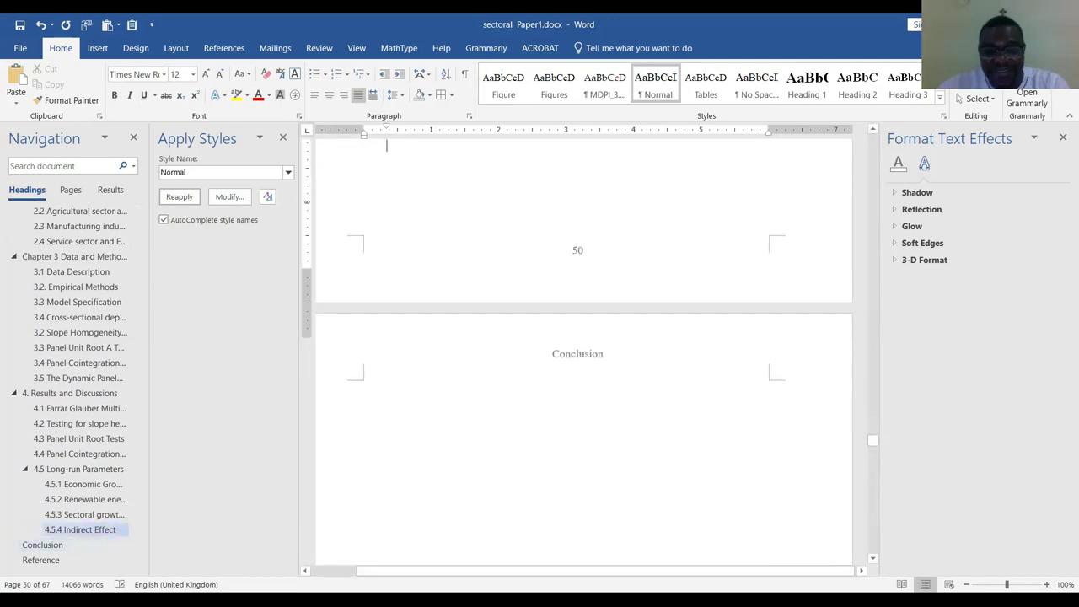
scroll(590, 371, "down", 4)
scroll(585, 337, "down", 3)
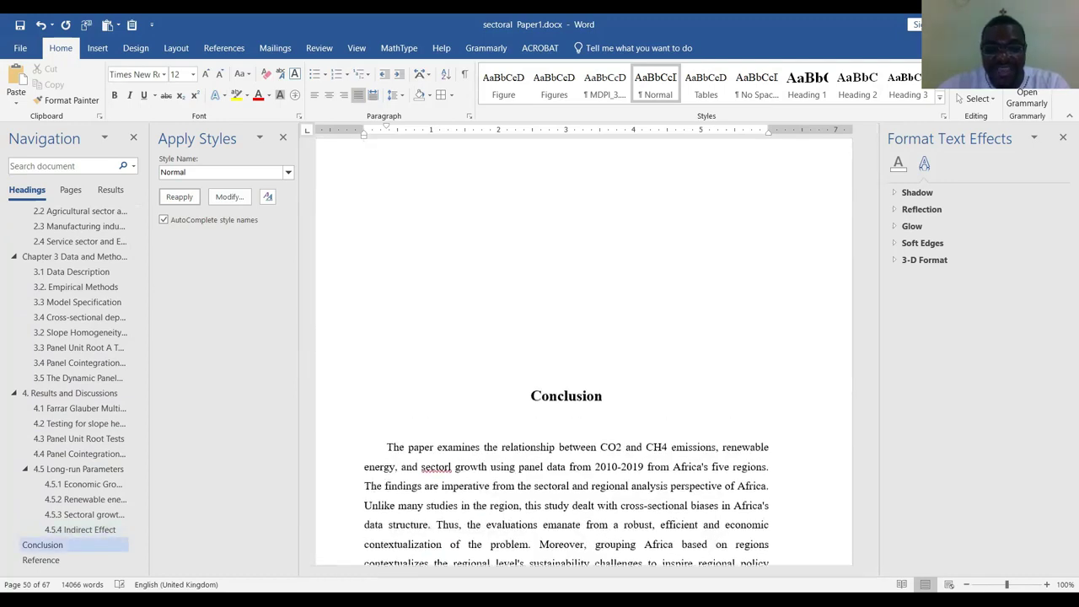
scroll(585, 326, "up", 5)
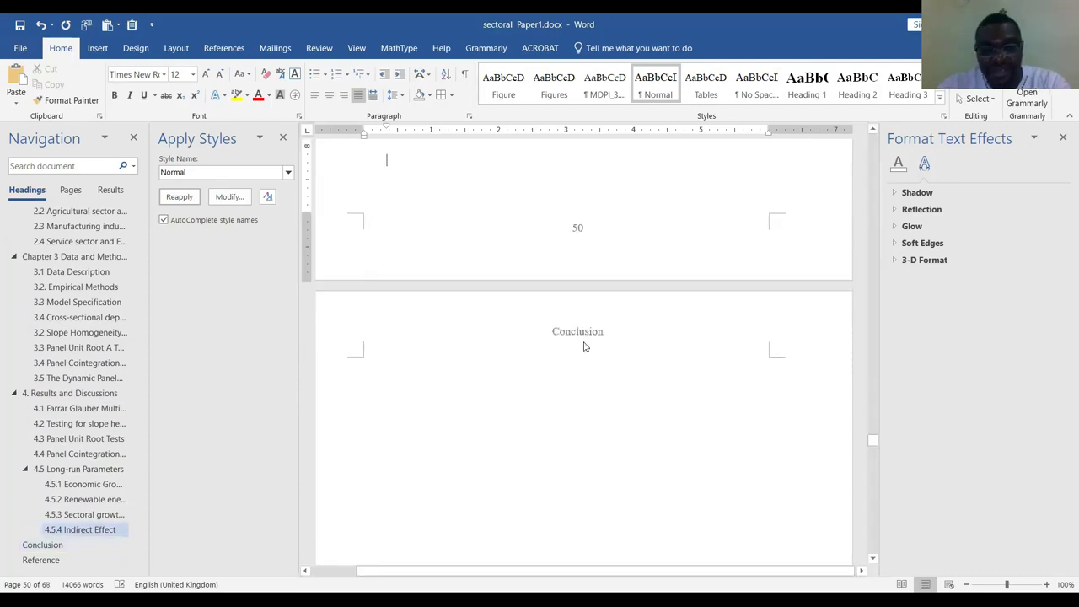
scroll(584, 363, "down", 4)
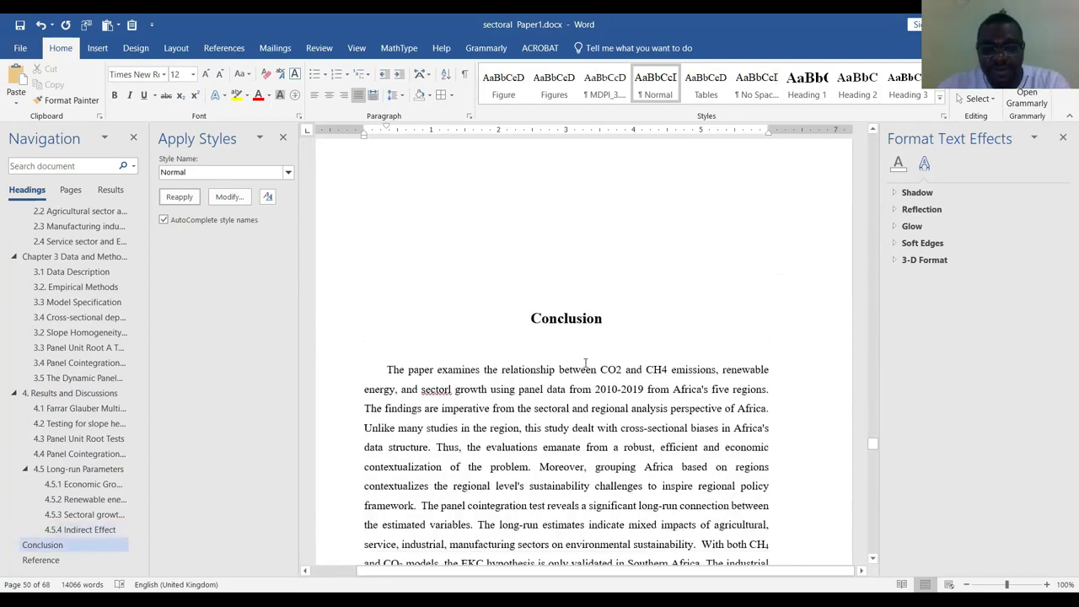
scroll(588, 350, "up", 15)
scroll(595, 345, "down", 1)
scroll(675, 379, "up", 6)
scroll(771, 422, "down", 3)
scroll(771, 423, "down", 10)
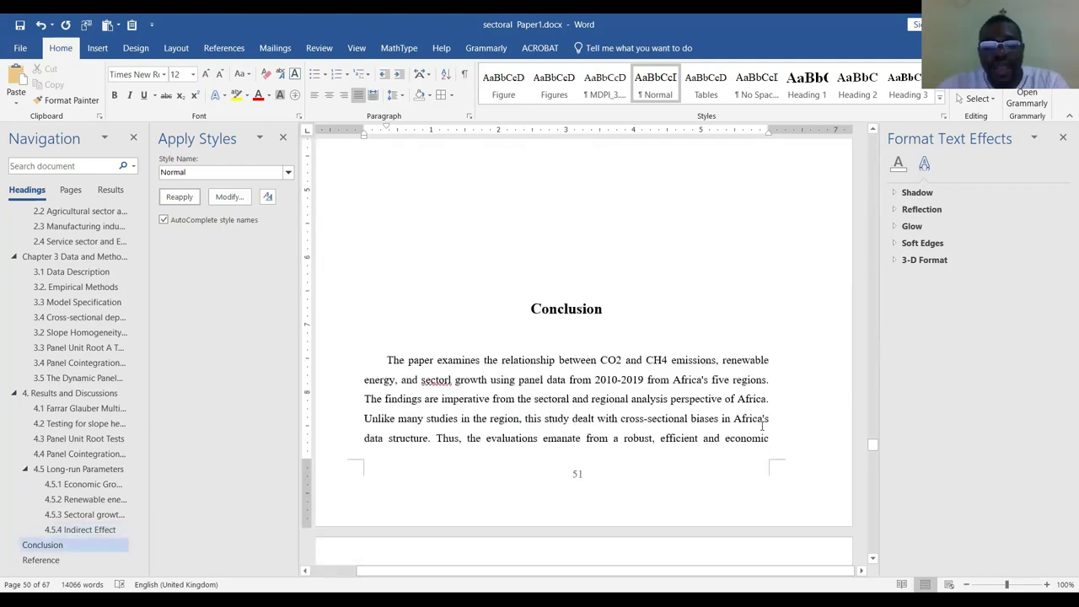
Add more blank lines after the Figure 11 caption to extend the Results section onto an extra page ahead of the Conclusion
key("Return")
key("Return")
key("Return")
key("Return")
key("Return")
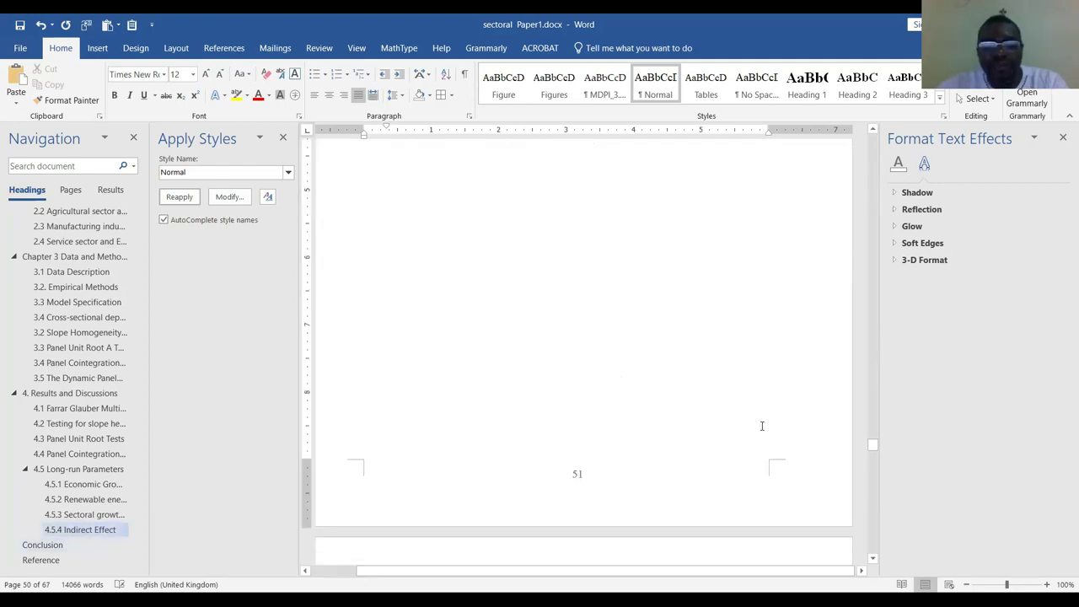
scroll(686, 329, "up", 10)
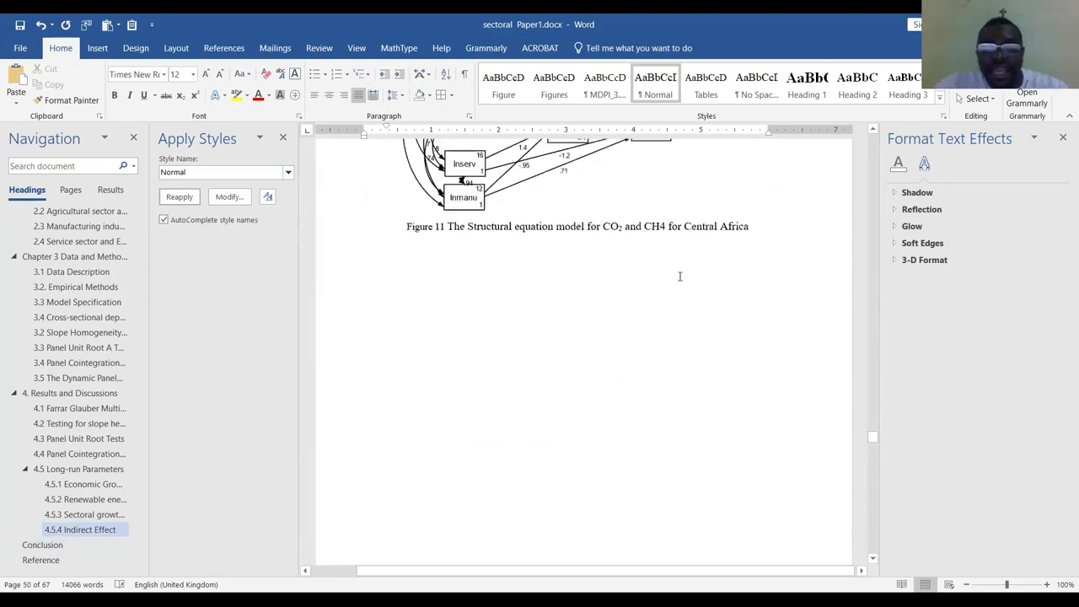
scroll(643, 246, "up", 1)
key("Return")
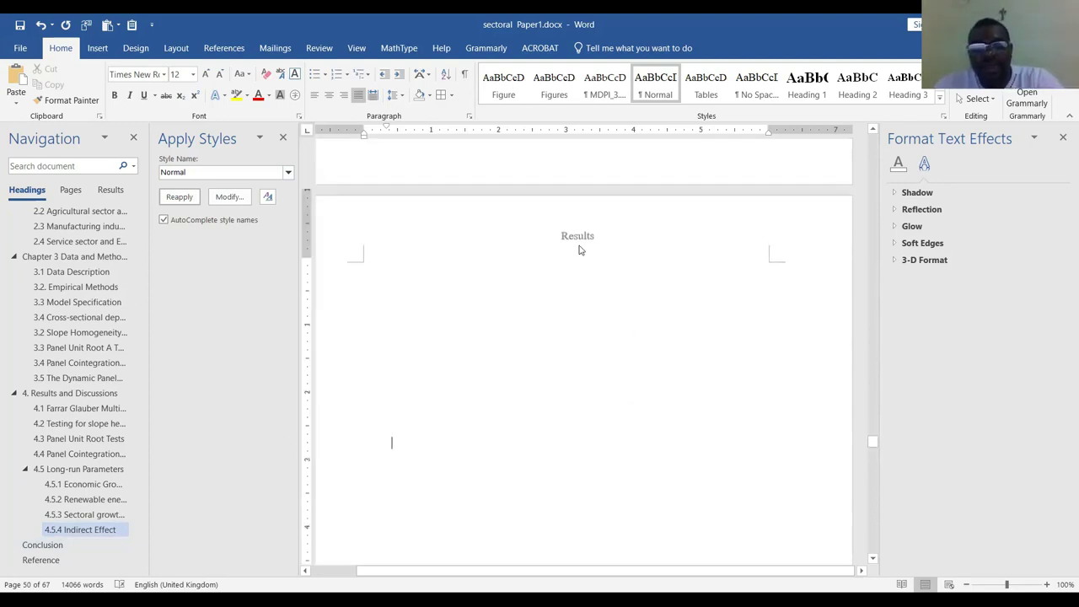
Compare the header and page number of the blank Results page with those where the Conclusion starts
scroll(604, 381, "down", 4)
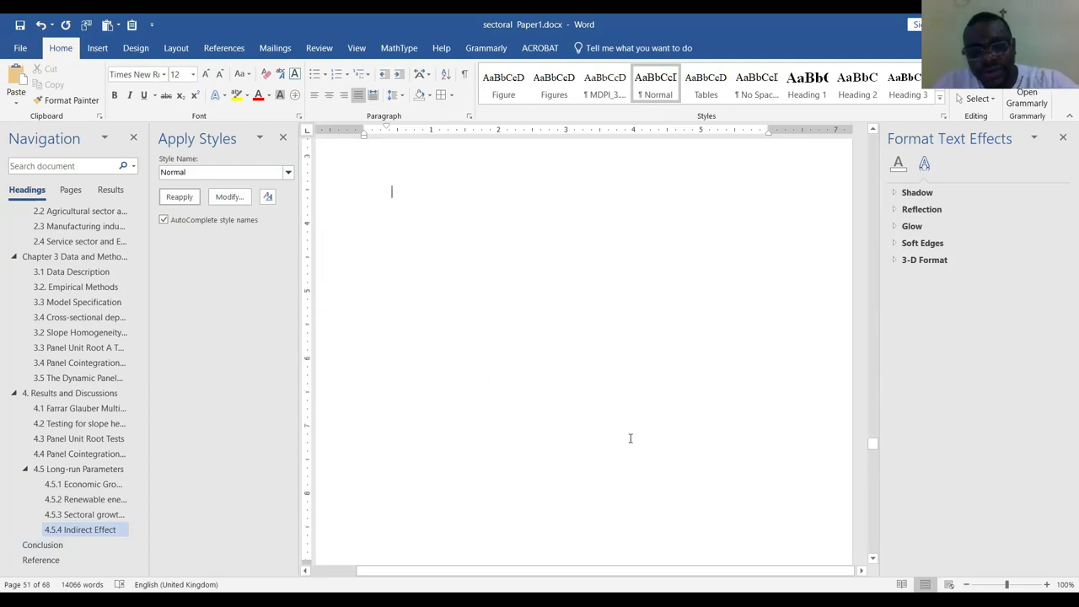
scroll(630, 438, "down", 3)
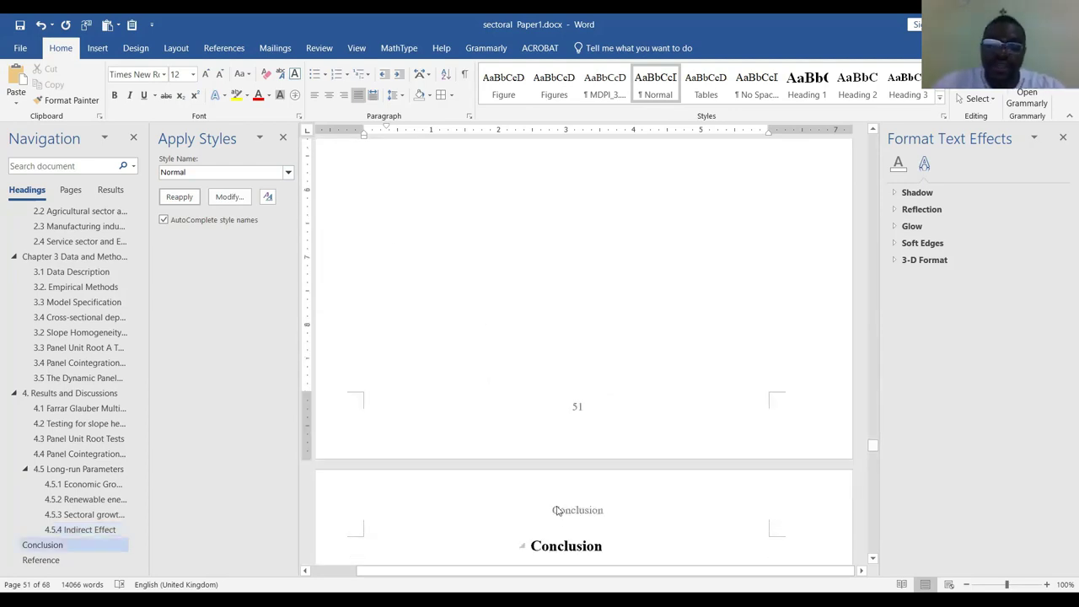
scroll(557, 510, "down", 5)
scroll(637, 291, "up", 1)
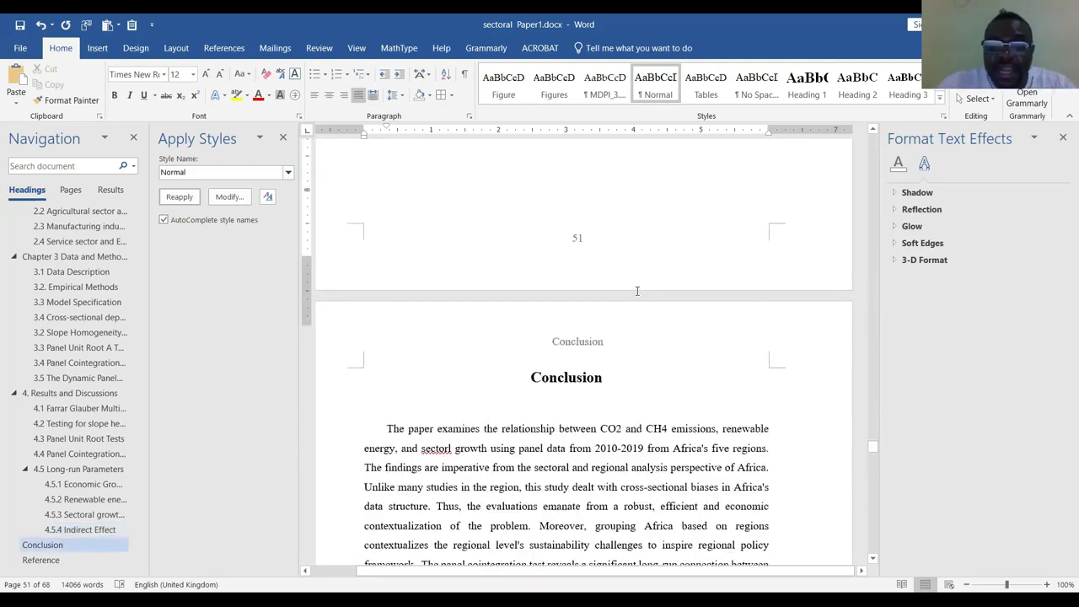
scroll(624, 307, "up", 2)
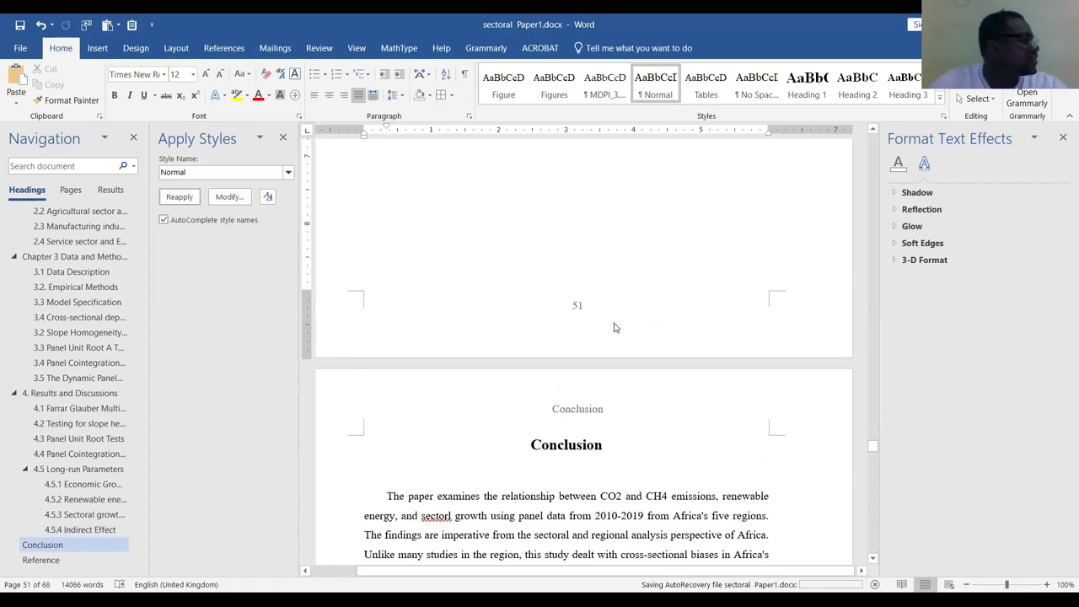
scroll(614, 330, "up", 1)
Follow the page numbers and headers from the Conclusion pages through the Reference pages
scroll(617, 335, "down", 8)
scroll(618, 341, "down", 10)
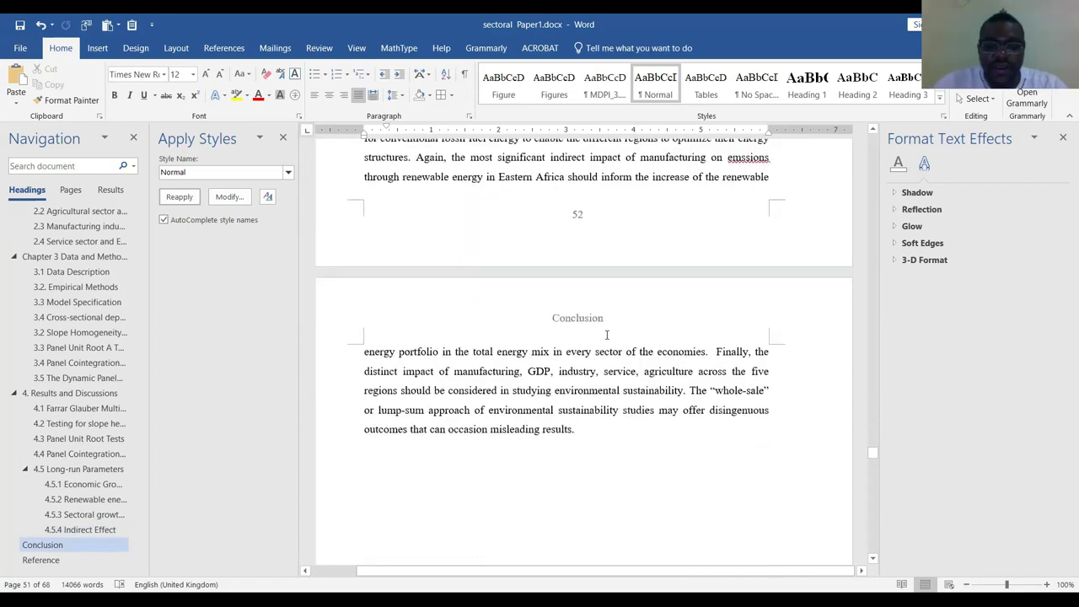
scroll(609, 344, "down", 10)
scroll(622, 360, "down", 10)
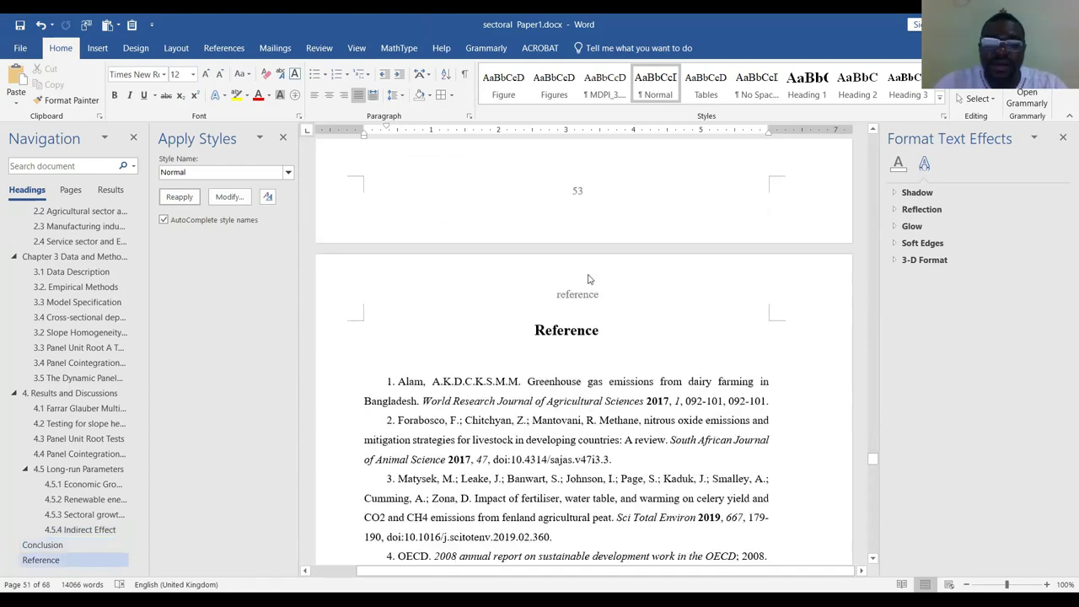
key("ctrl+a")
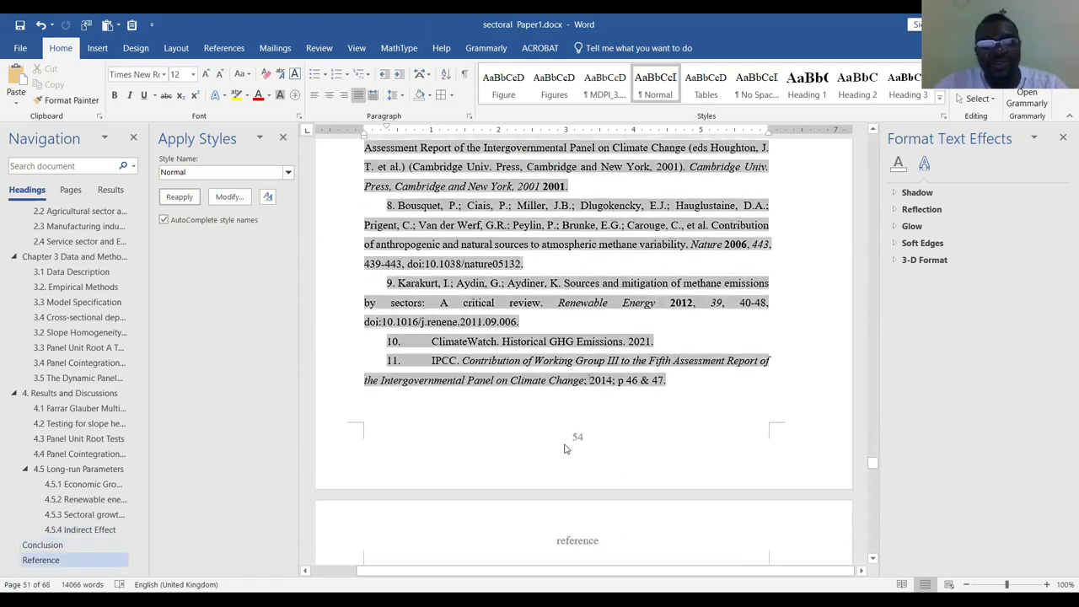
scroll(604, 445, "down", 3)
scroll(604, 445, "down", 15)
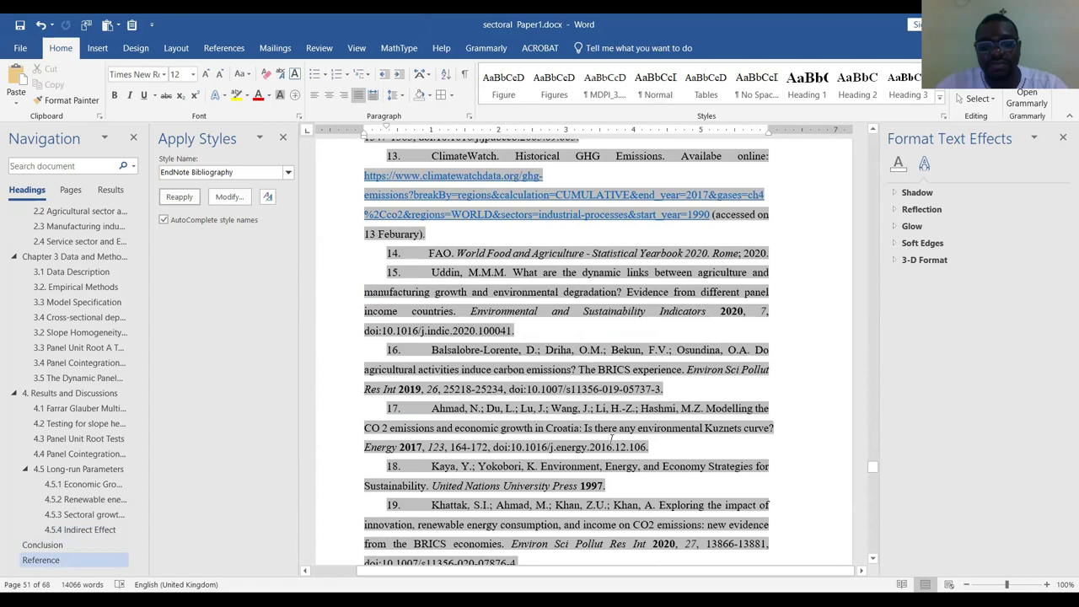
scroll(390, 504, "up", 4)
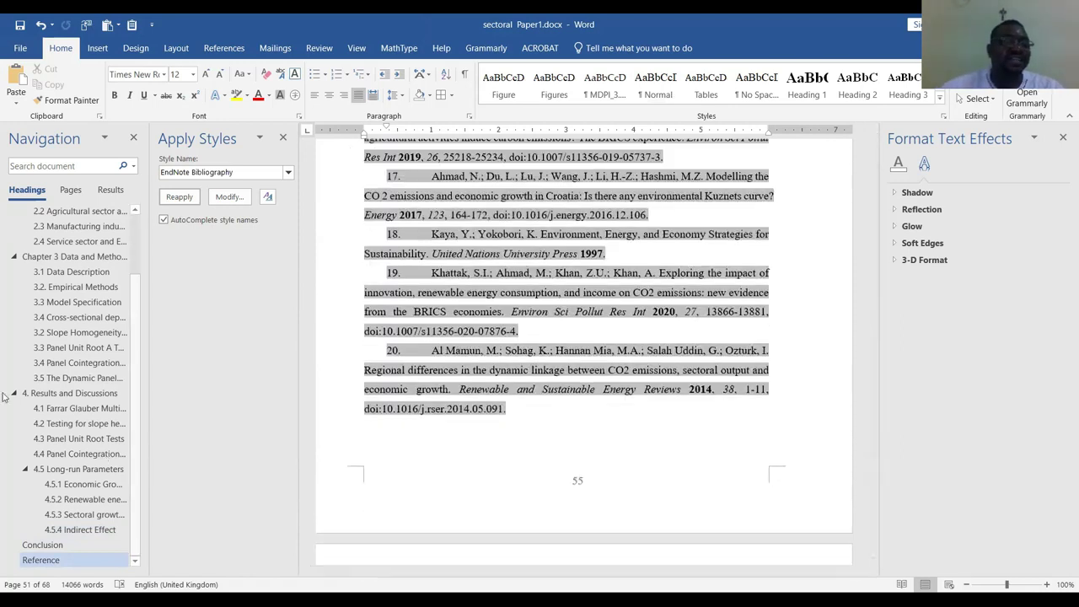
Change the empty heading before Chapter 2 Literature Review to Normal style and insert blank lines there
scroll(131, 295, "up", 1)
scroll(84, 253, "up", 2)
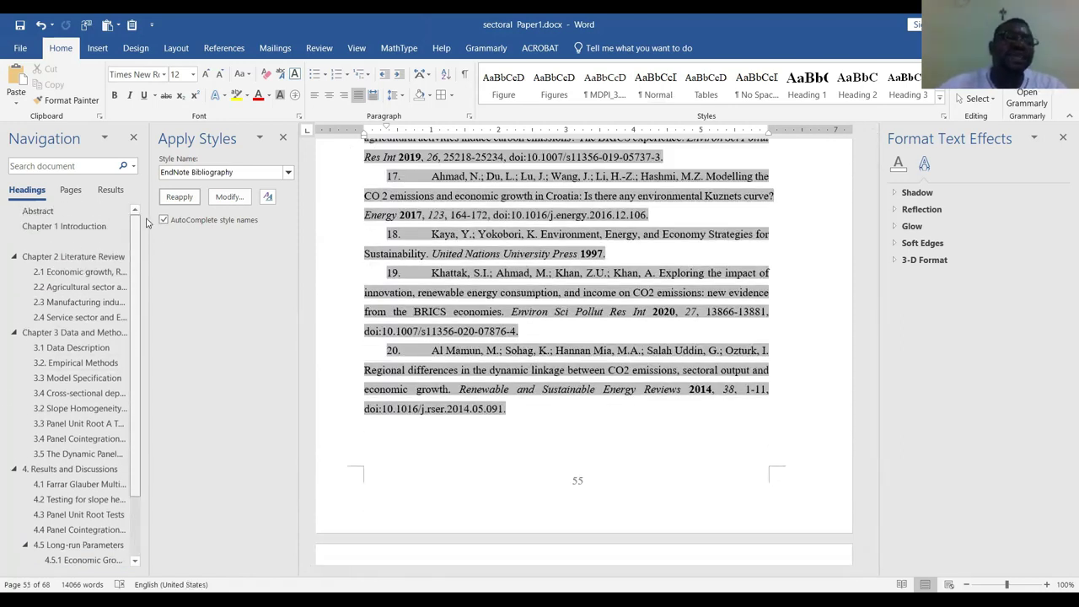
left_click(72, 243)
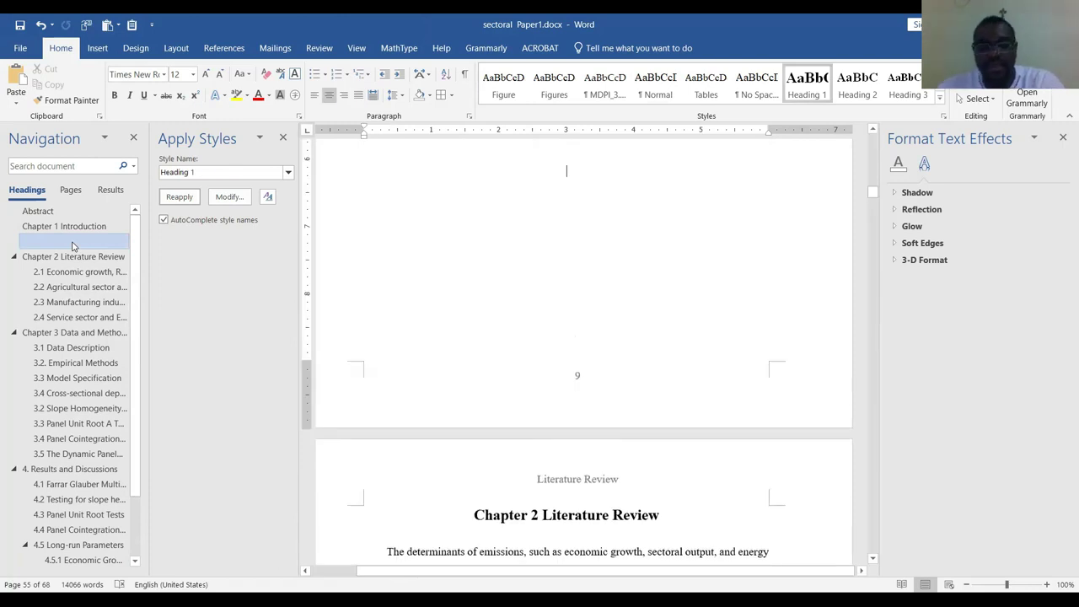
key("ctrl+shift+n")
key("Return")
key("Return")
key("Return")
key("Return")
key("Return")
key("Return")
key("Return")
key("Return")
key("Return")
Return to the start of the document and compare the Abstract page's header and page number with those of Chapter 1 Introduction
scroll(516, 248, "up", 15)
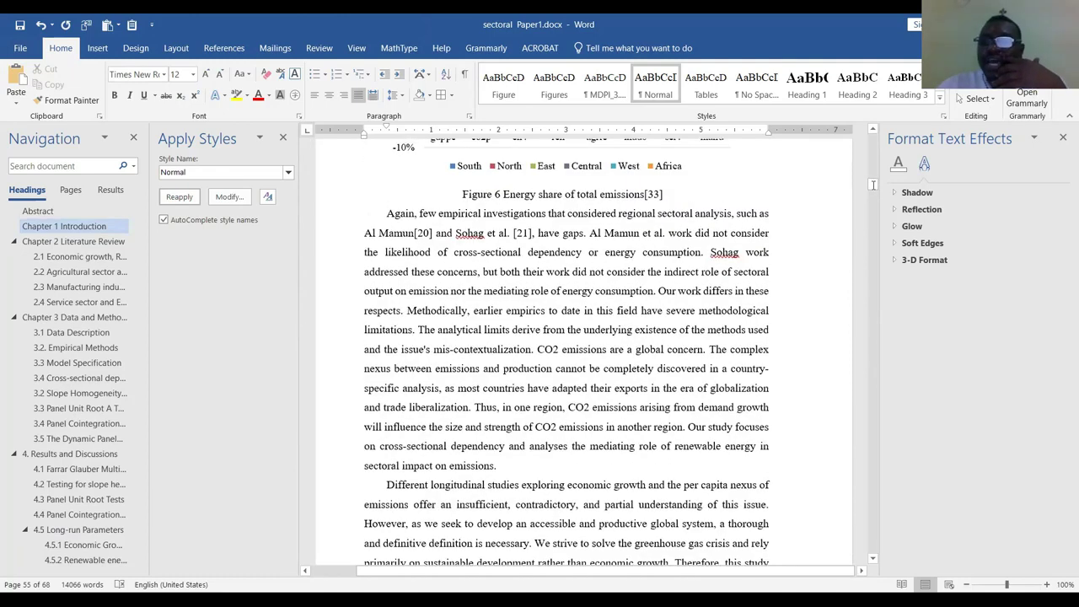
left_click_drag(874, 183, 875, 132)
scroll(517, 312, "down", 10)
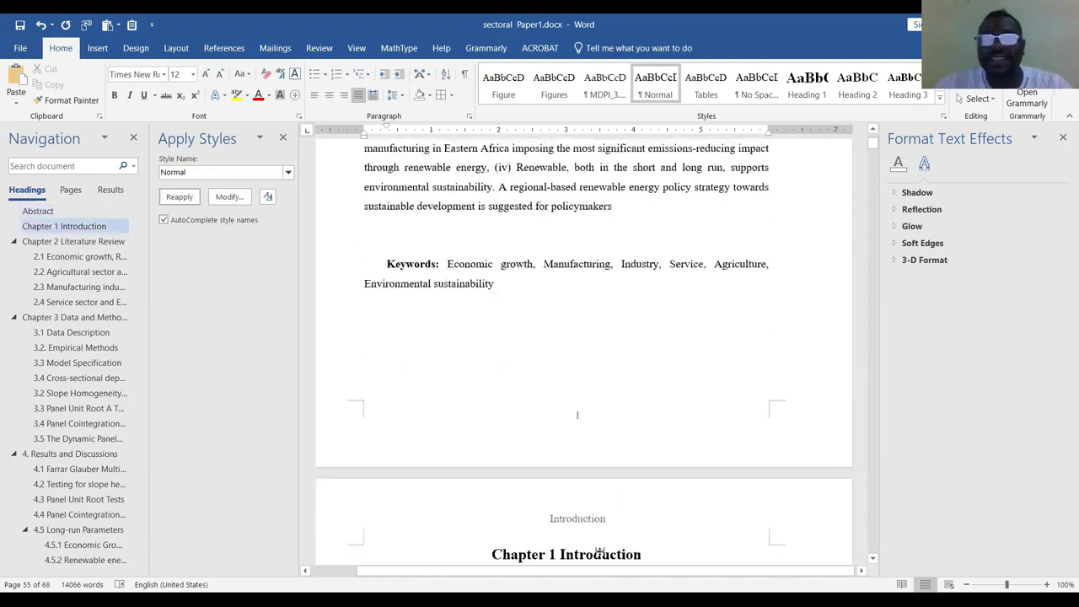
scroll(600, 371, "up", 4)
scroll(570, 505, "up", 1)
scroll(540, 421, "down", 4)
left_click(517, 349)
scroll(509, 434, "down", 3)
scroll(510, 337, "down", 1)
scroll(515, 248, "up", 6)
scroll(530, 449, "down", 6)
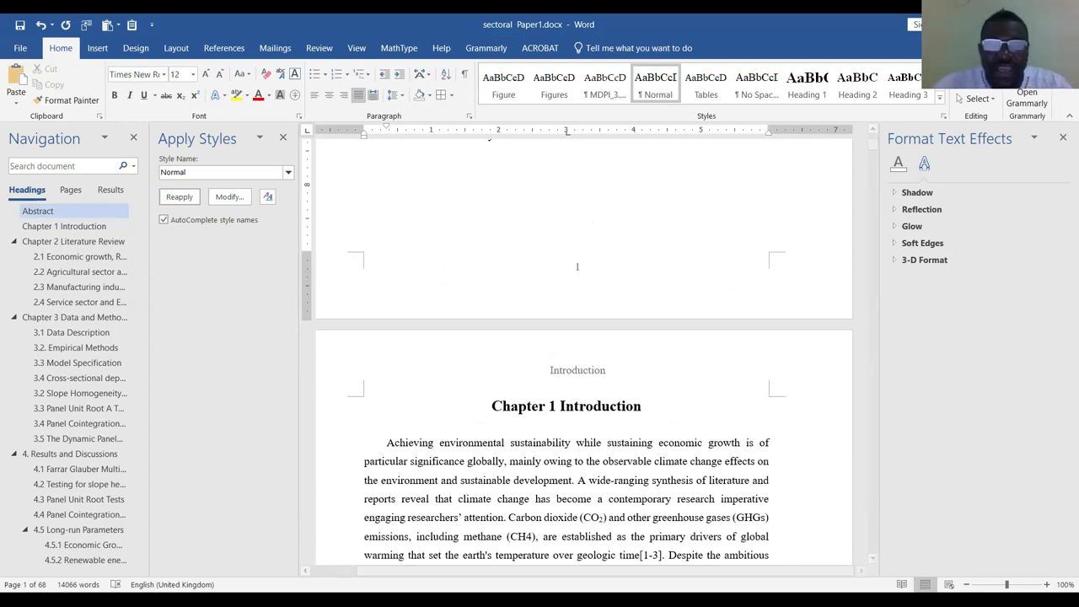
scroll(568, 408, "down", 5)
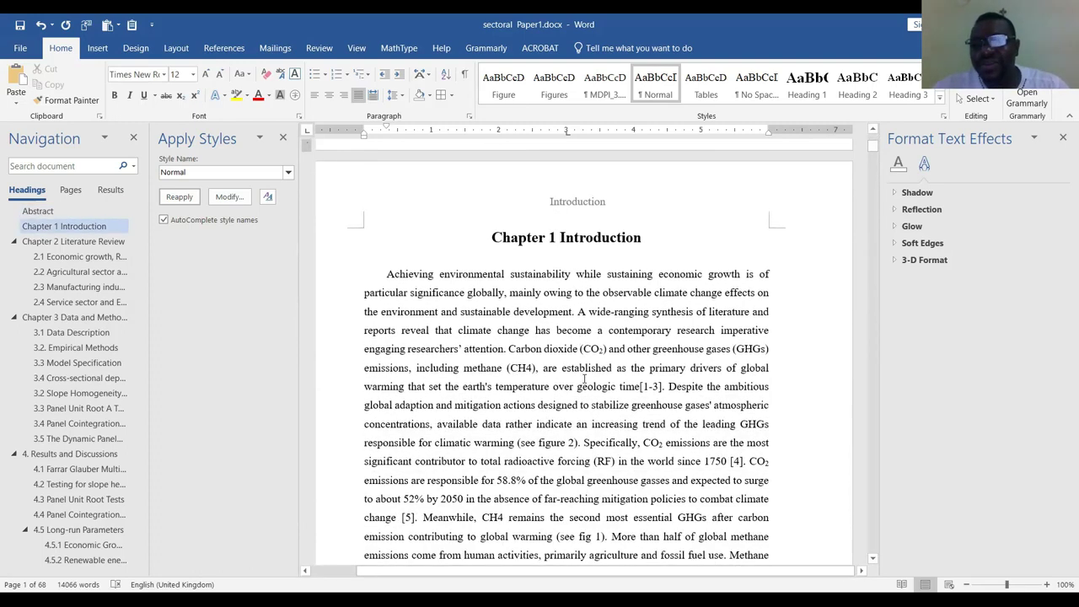
Switch to the FORMATING YOUR THESIS document and review the outline items on formatting the table of content and references
scroll(605, 337, "down", 3)
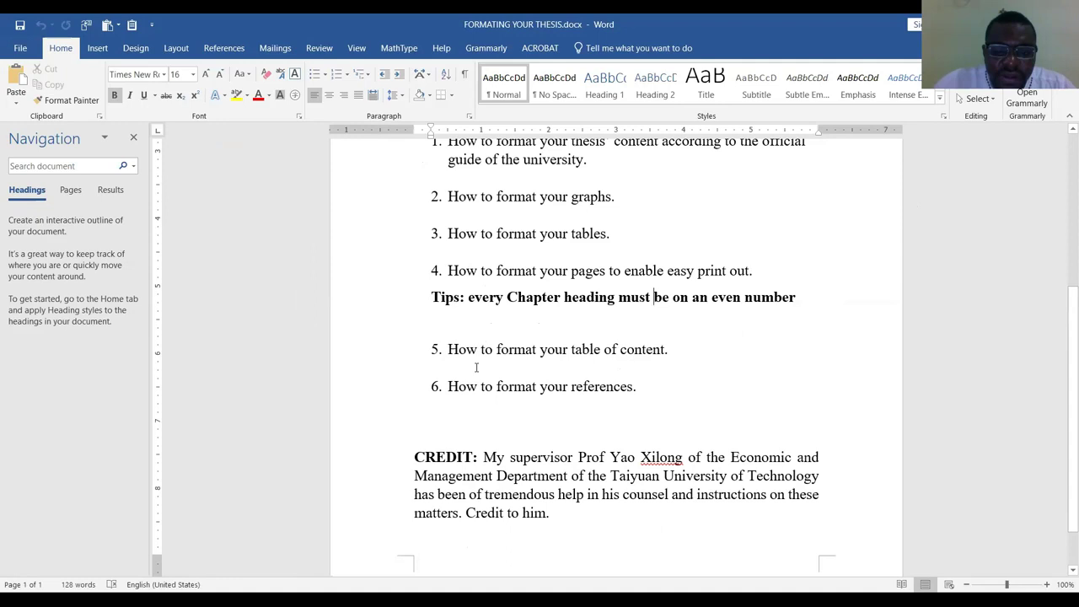
scroll(477, 367, "down", 1)
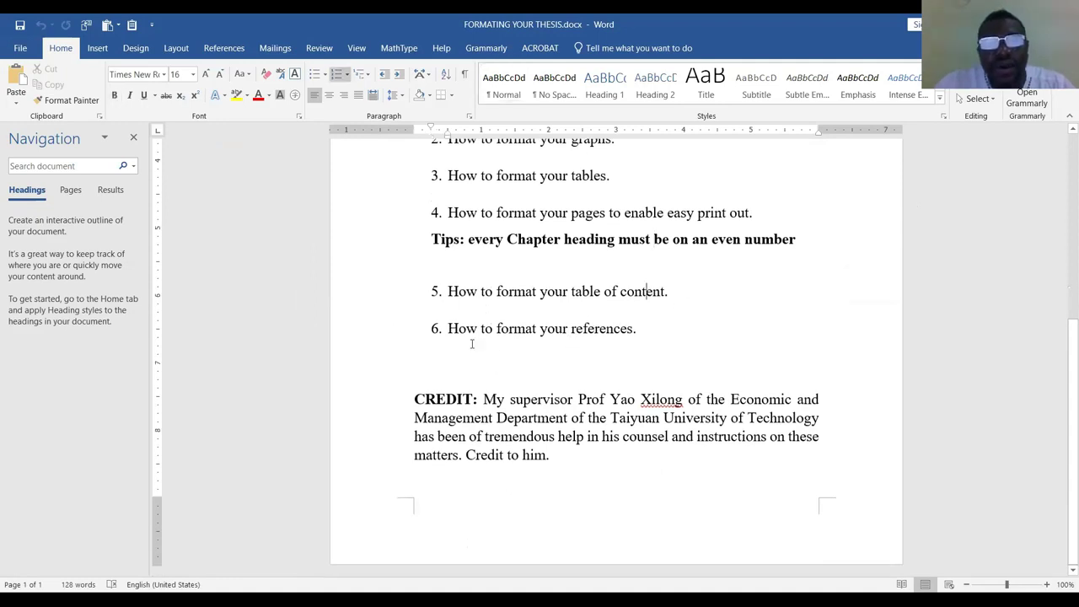
left_click_drag(490, 328, 418, 319)
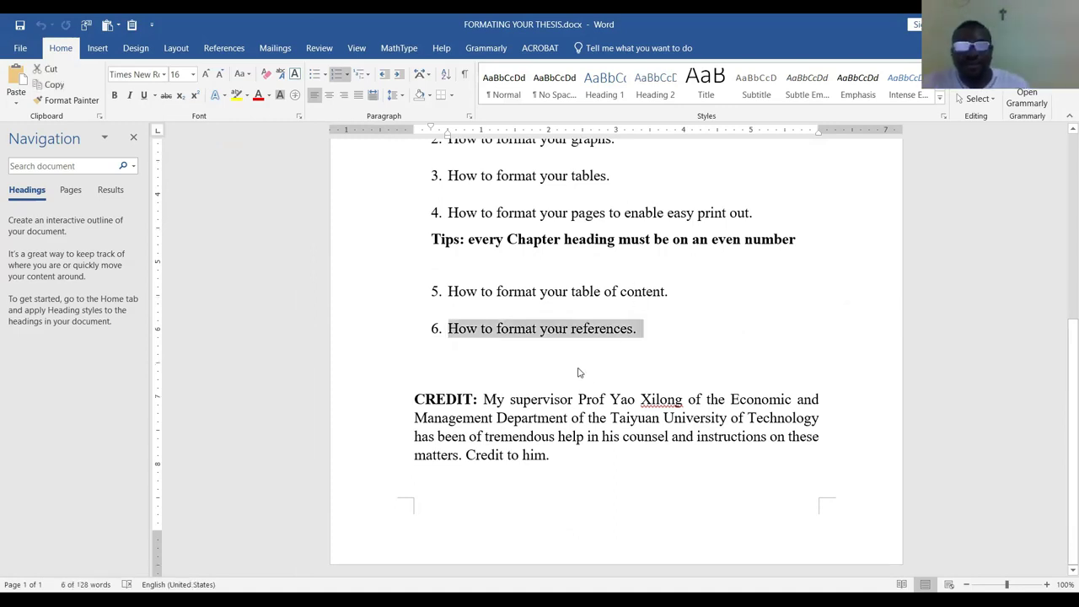
scroll(612, 358, "up", 2)
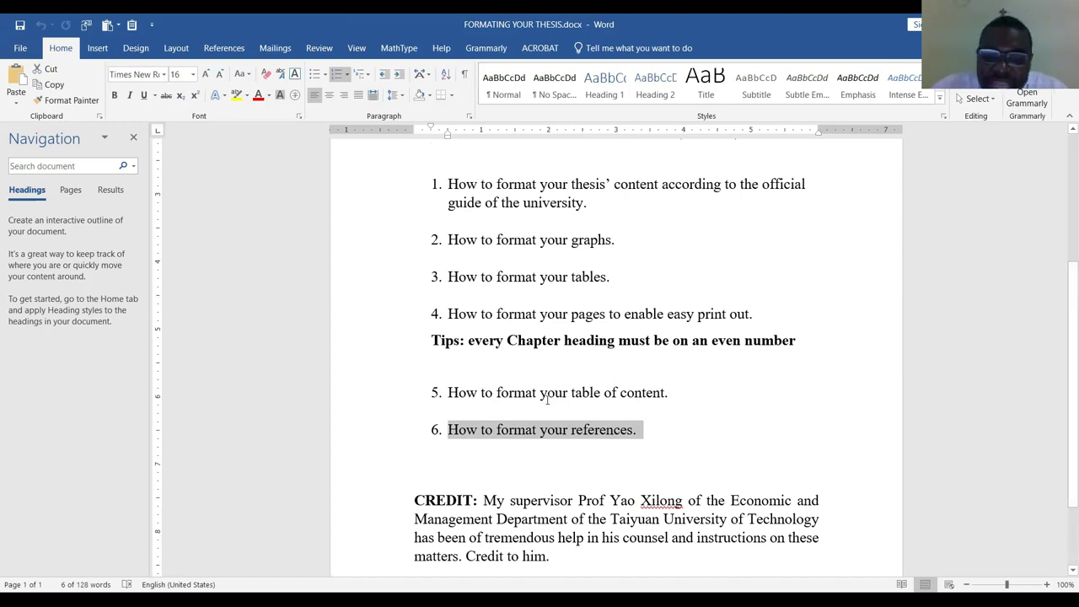
left_click_drag(481, 394, 535, 396)
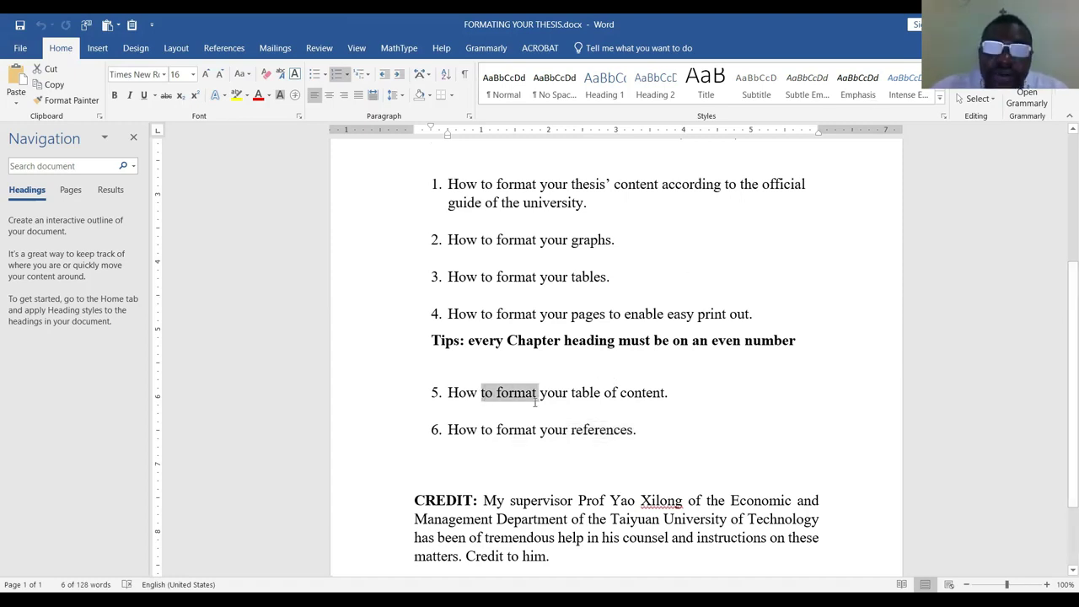
left_click(391, 429)
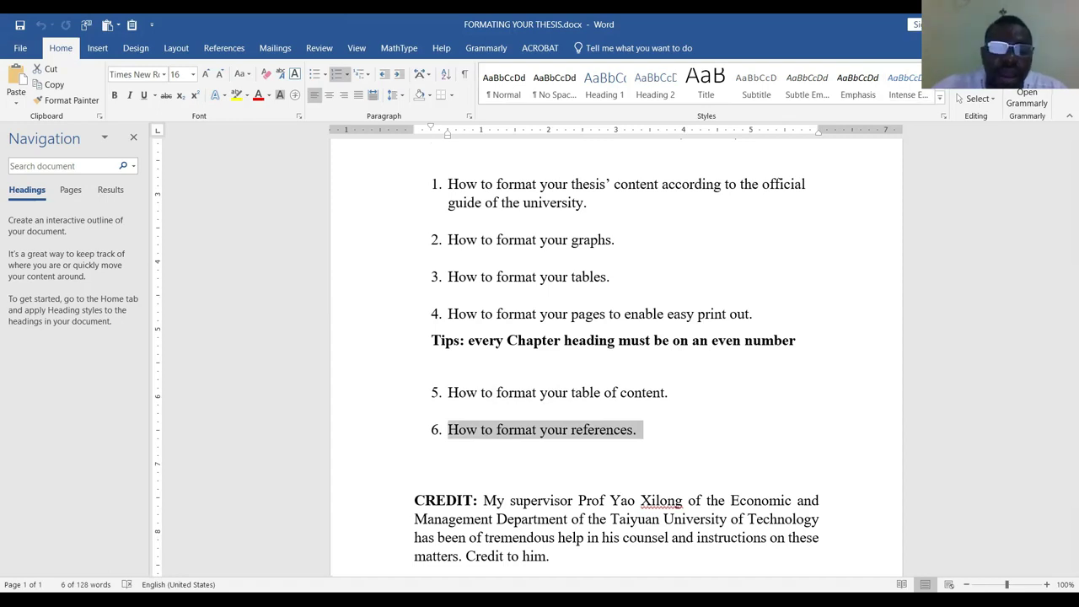
key("Right")
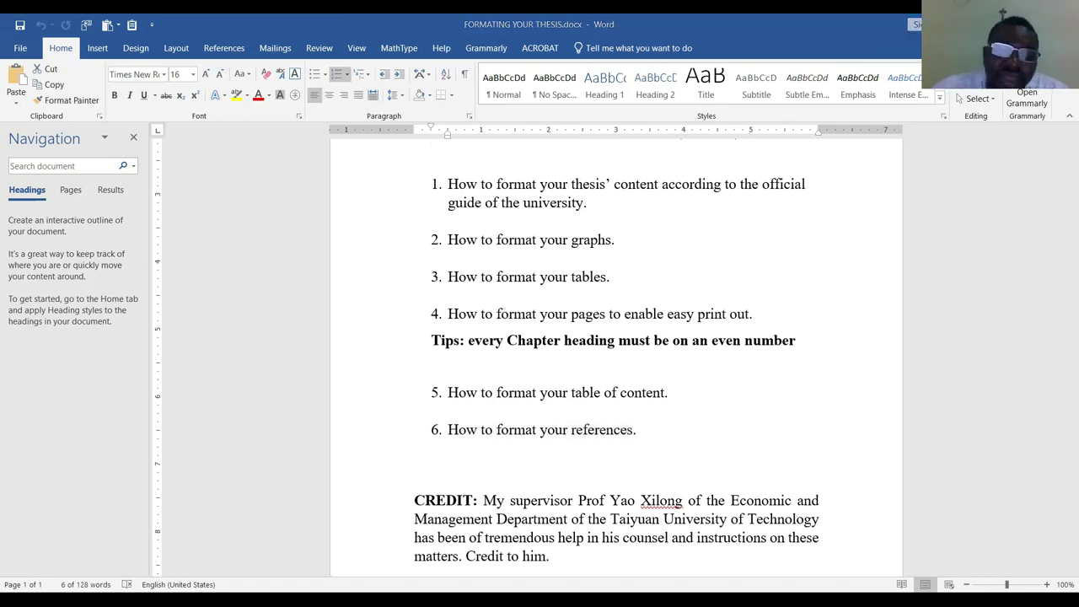
Switch back to sectoral Paper1 and examine the header and entries at the start of its Reference section
key("alt+Tab")
scroll(567, 311, "down", 3)
left_click_drag(862, 230, 850, 475)
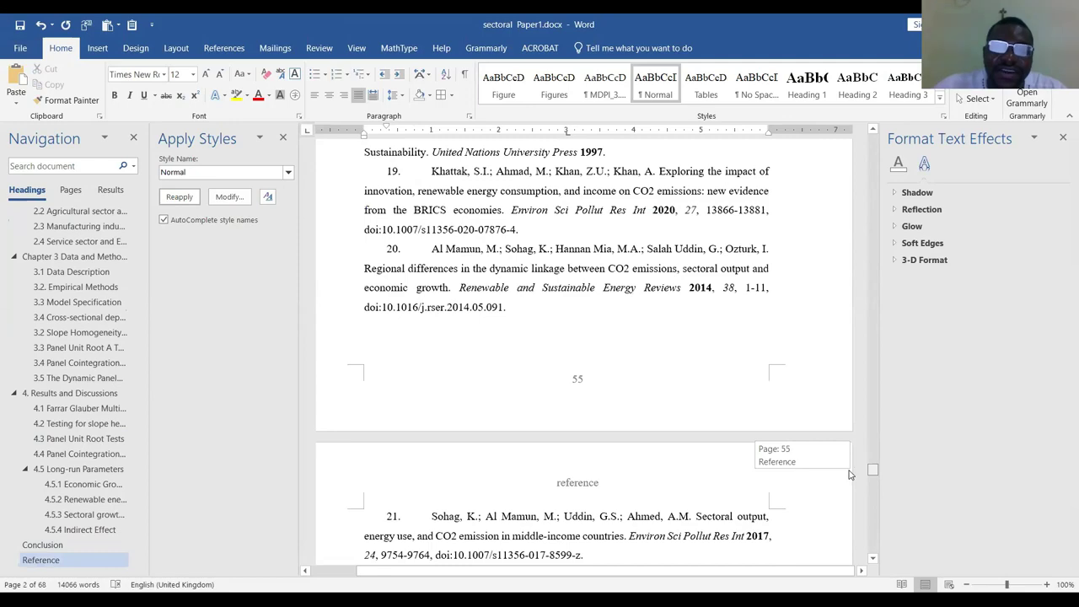
scroll(441, 239, "up", 8)
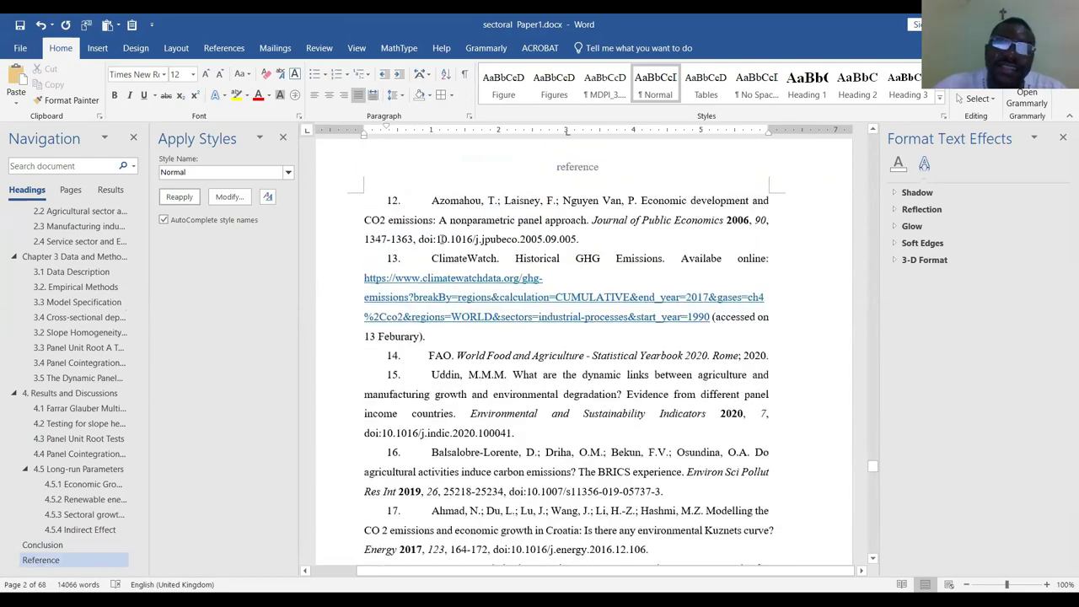
scroll(441, 239, "up", 20)
scroll(467, 263, "down", 3)
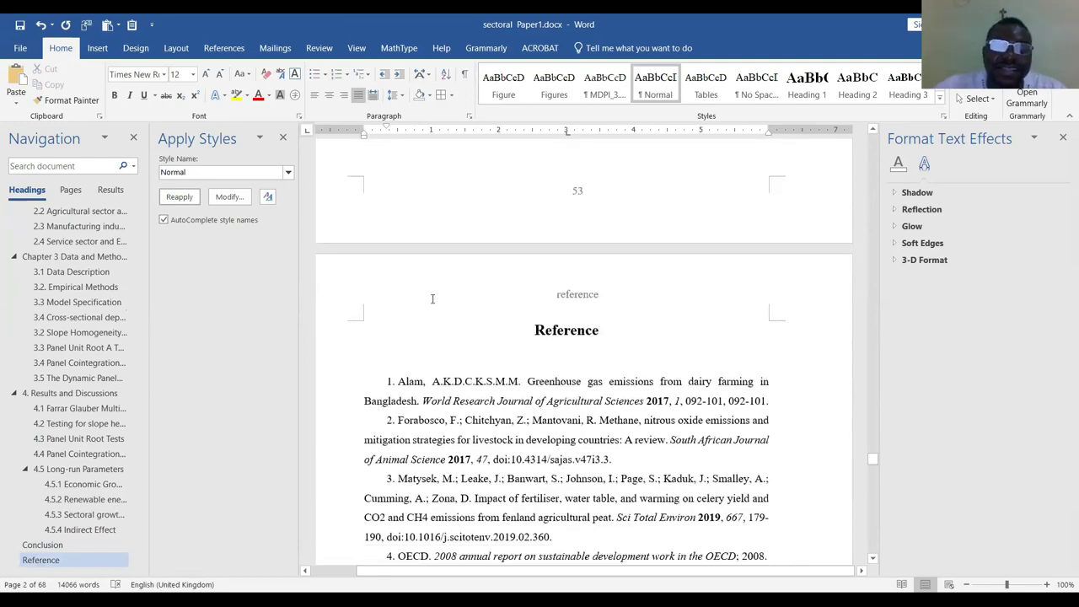
scroll(432, 299, "down", 3)
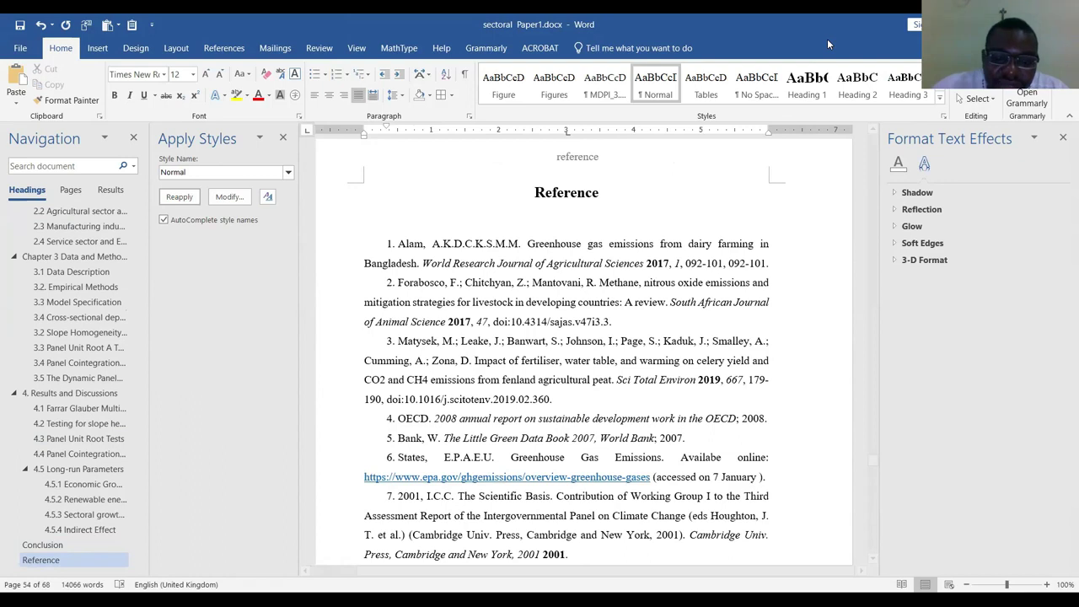
Switch to the thesis format template and examine how its References section formats author names, titles and source type markers
key("alt+Tab")
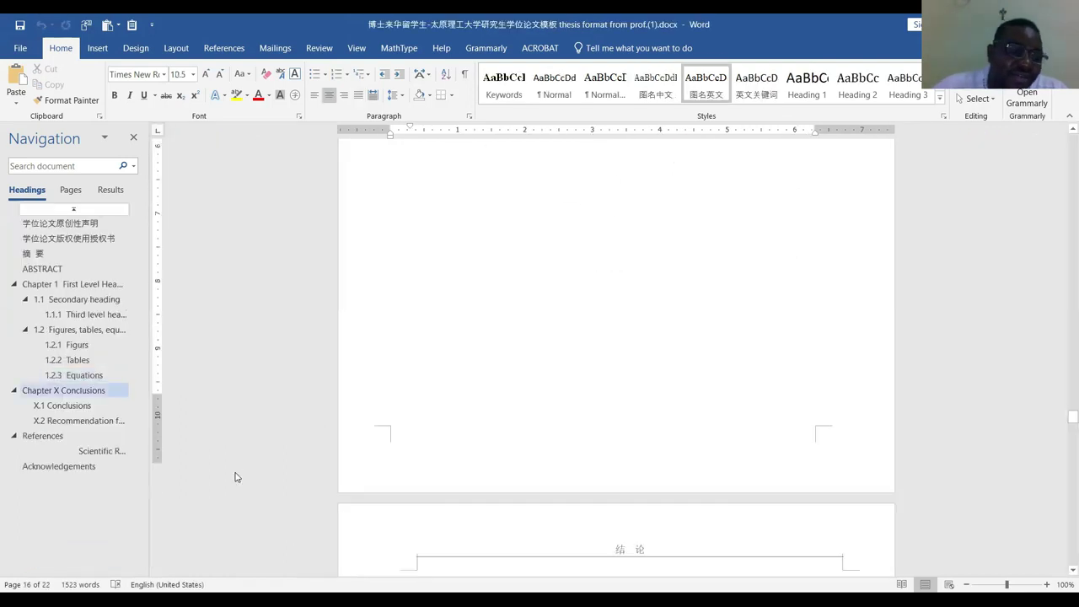
left_click(85, 436)
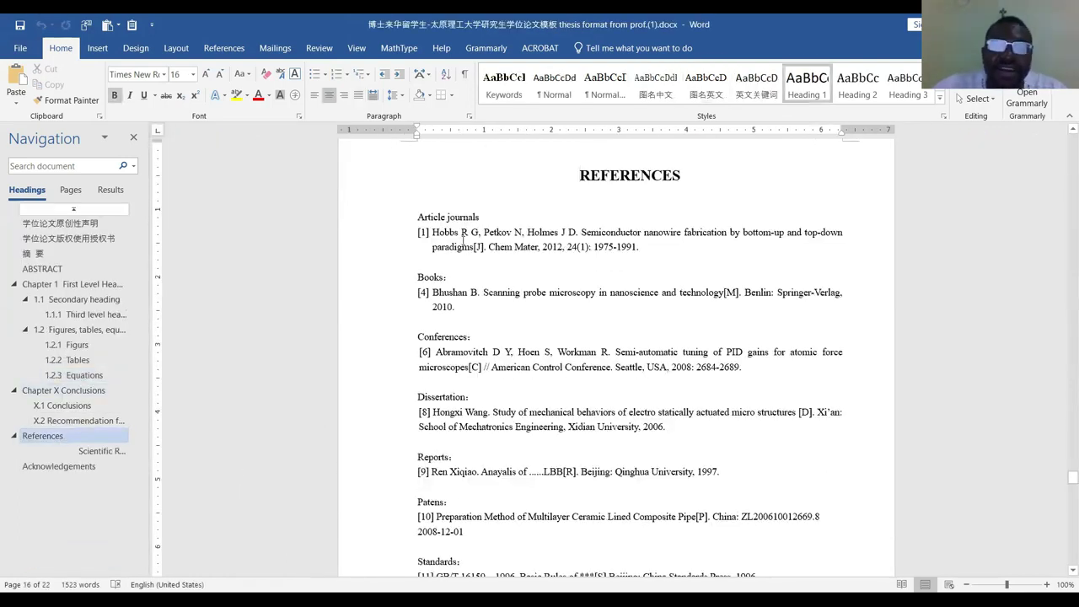
left_click_drag(419, 231, 658, 534)
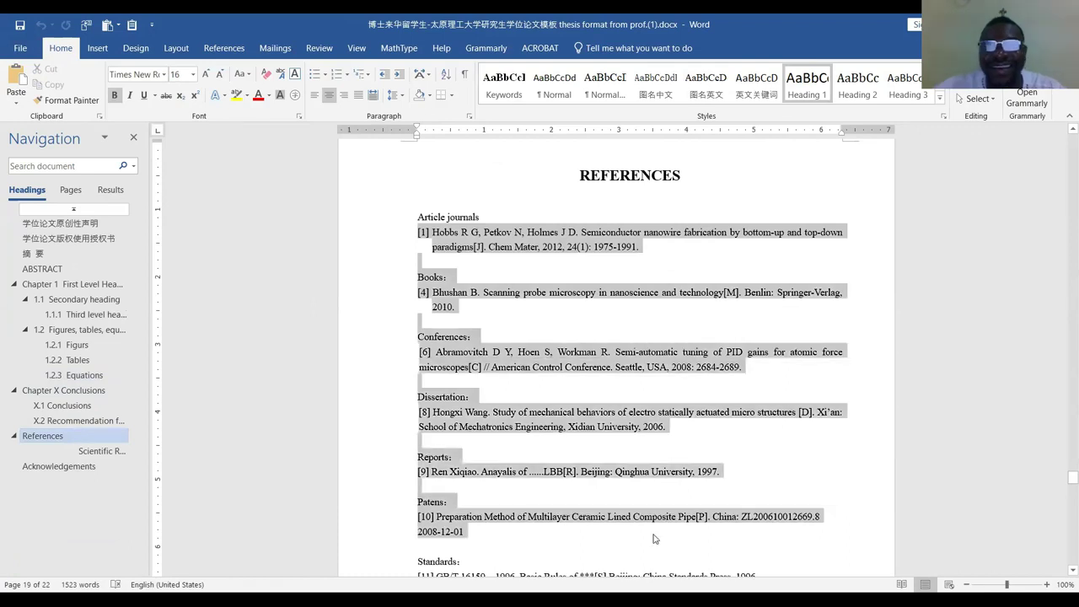
left_click(614, 246)
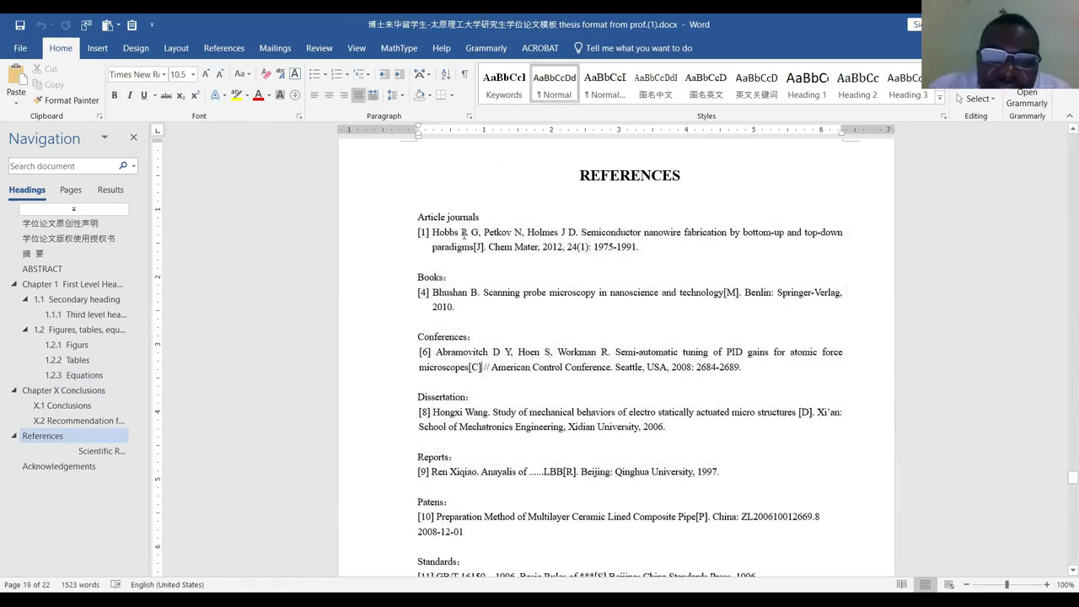
left_click_drag(446, 233, 579, 233)
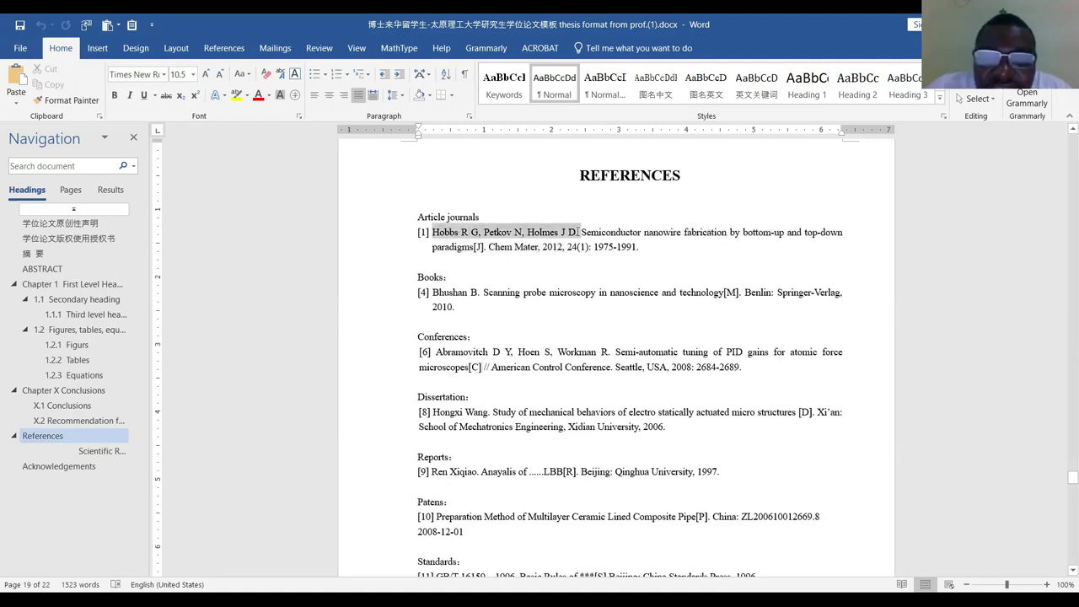
left_click(461, 232)
left_click(482, 232, "shift")
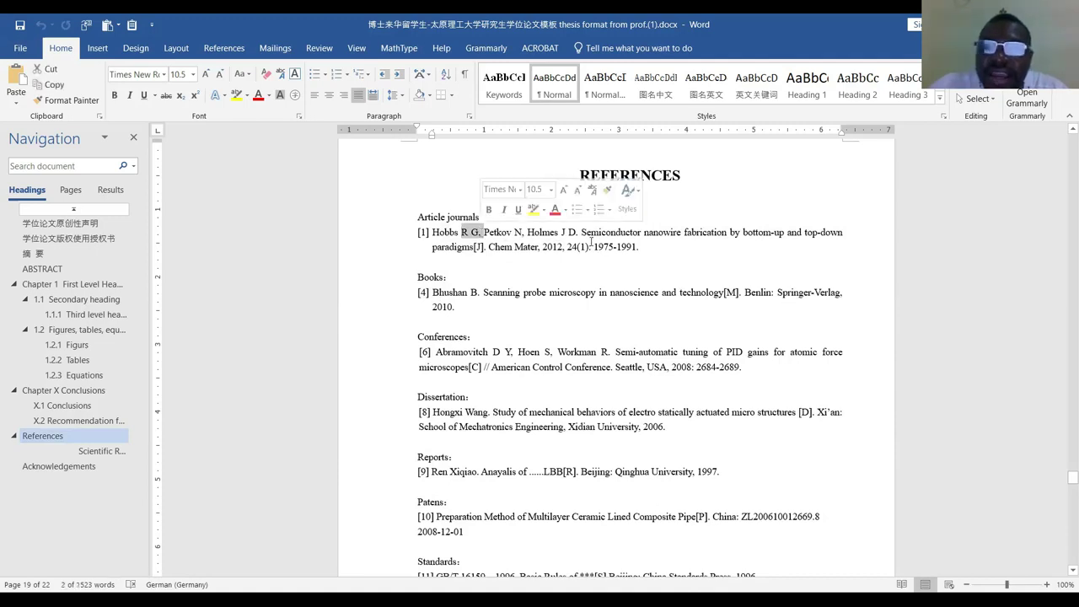
left_click_drag(593, 247, 849, 236)
left_click_drag(578, 232, 482, 247)
left_click(471, 251)
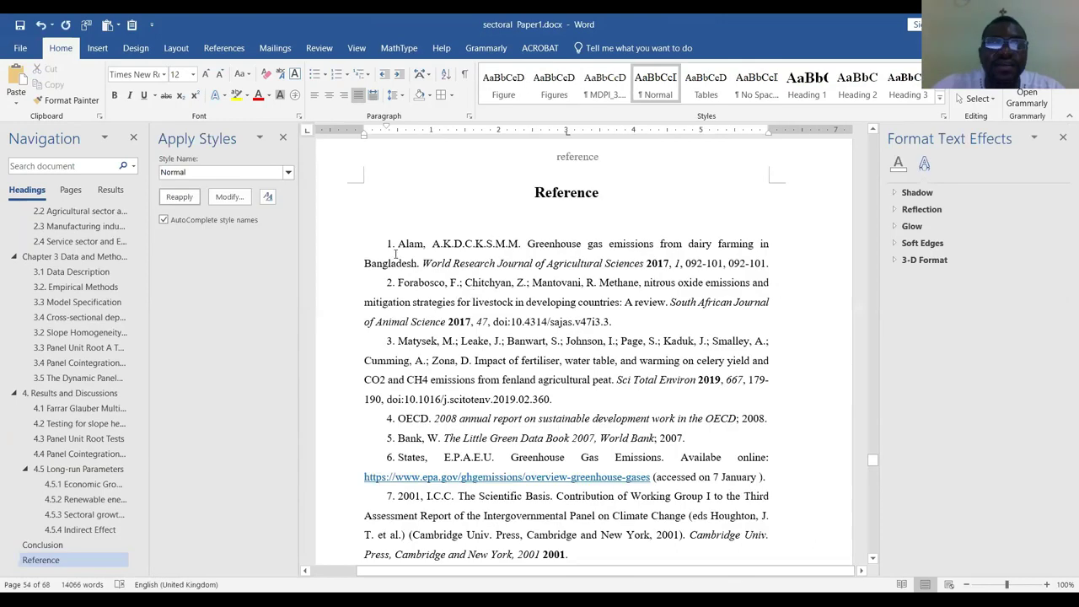
Compare the EndNote bibliography entries in sectoral Paper1 with the sample reference entries in the thesis template
left_click_drag(388, 246, 523, 525)
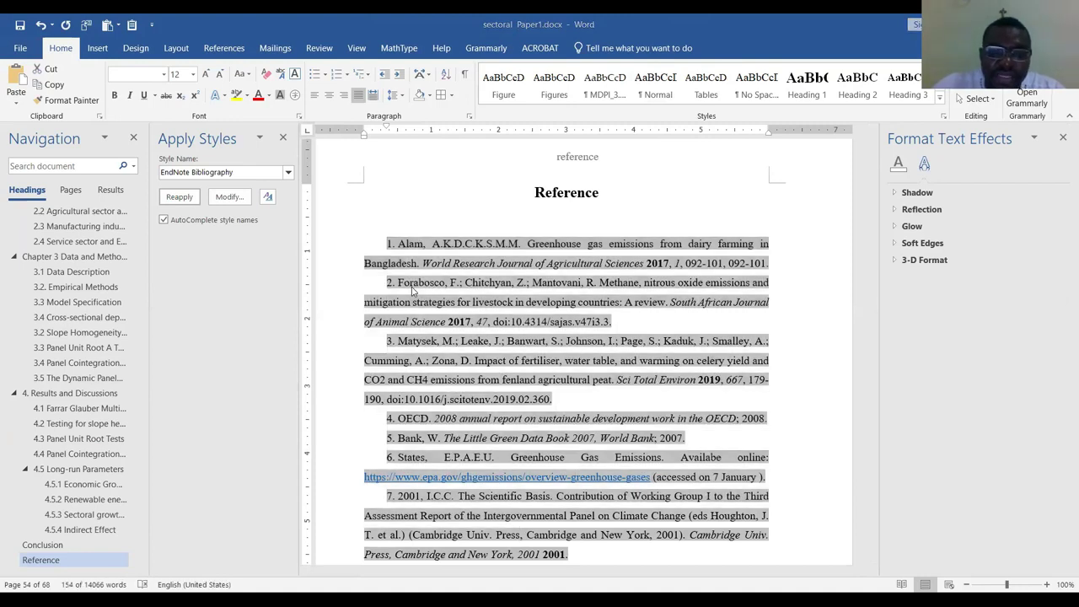
key("alt+Tab")
left_click_drag(417, 217, 425, 434)
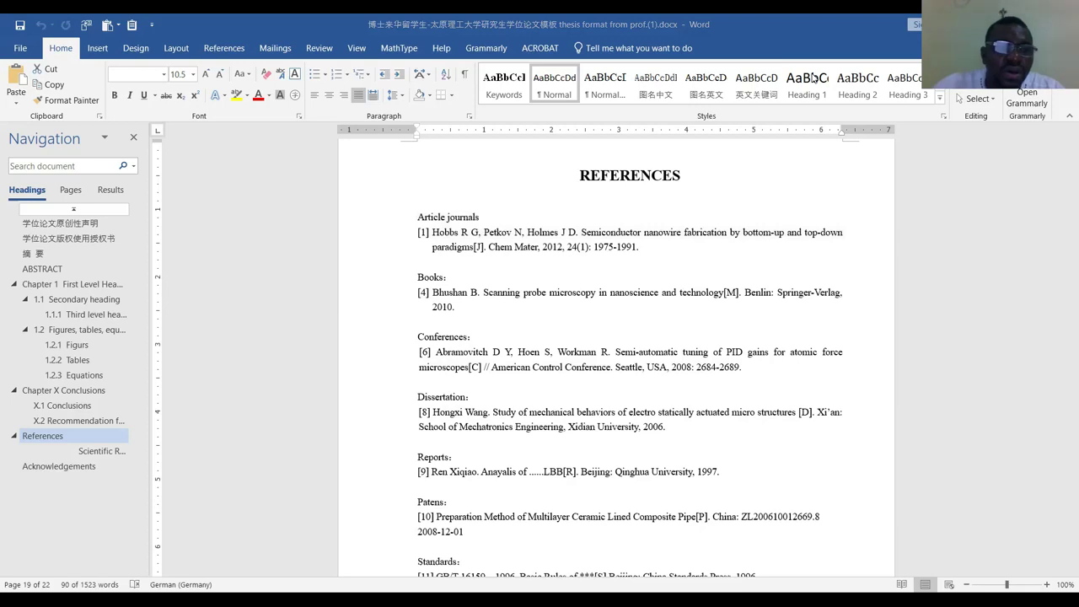
Switch to Chrome and bring up the Google results for "new chinese std gbt 7714 (numeric)"
left_click(812, 78)
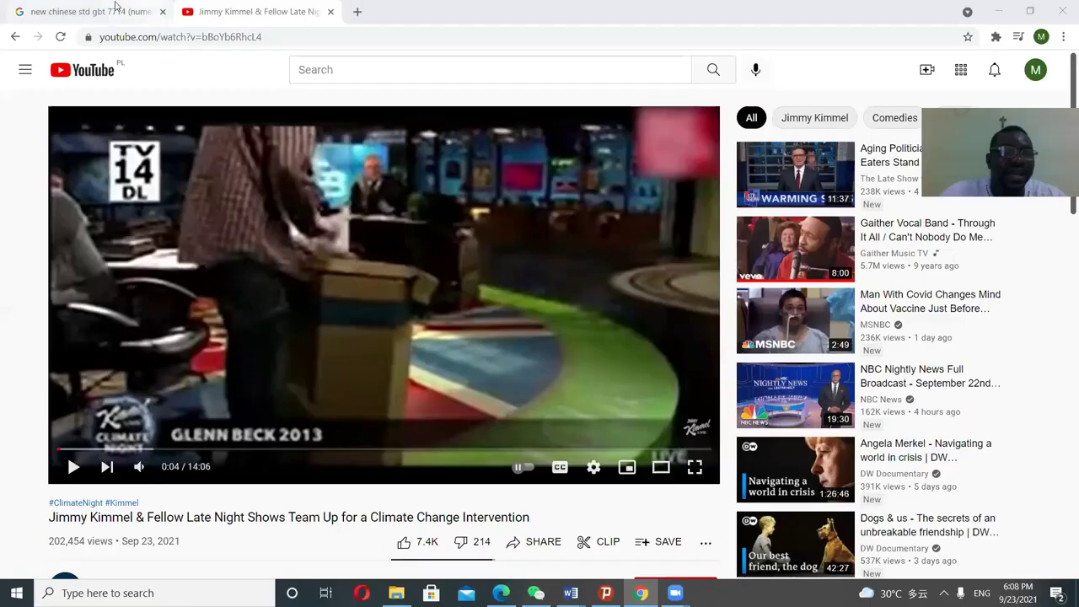
left_click(115, 7)
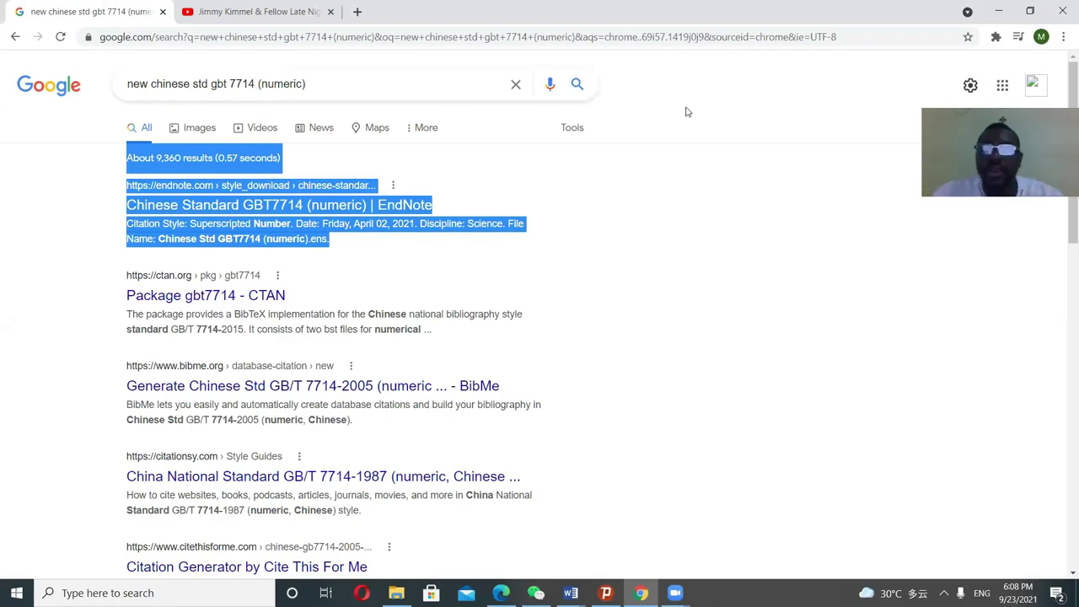
left_click(248, 106)
left_click(165, 84)
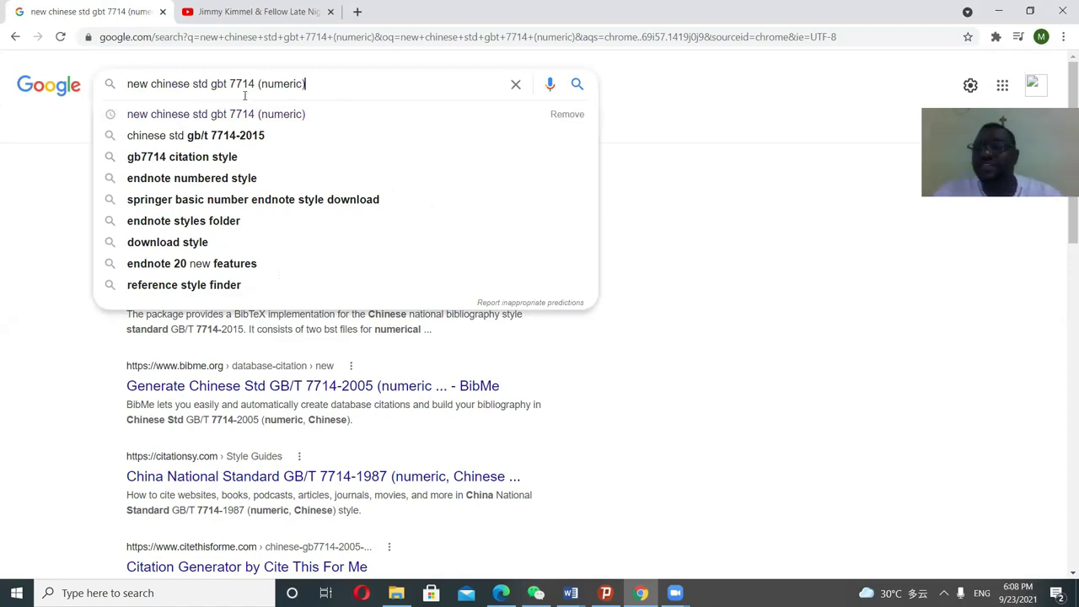
left_click(390, 52)
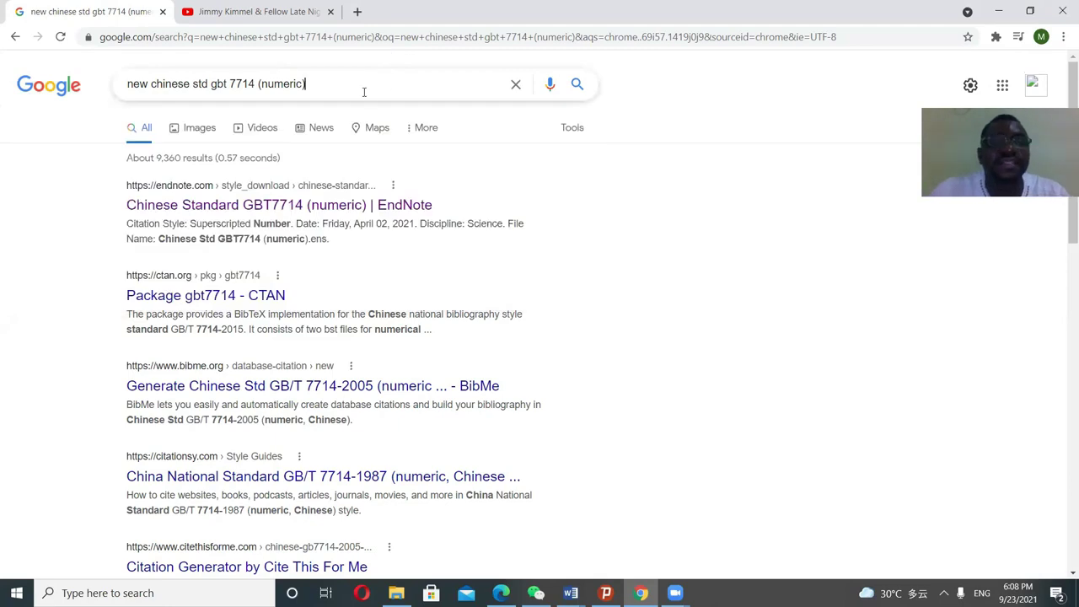
left_click(362, 89)
left_click(776, 217)
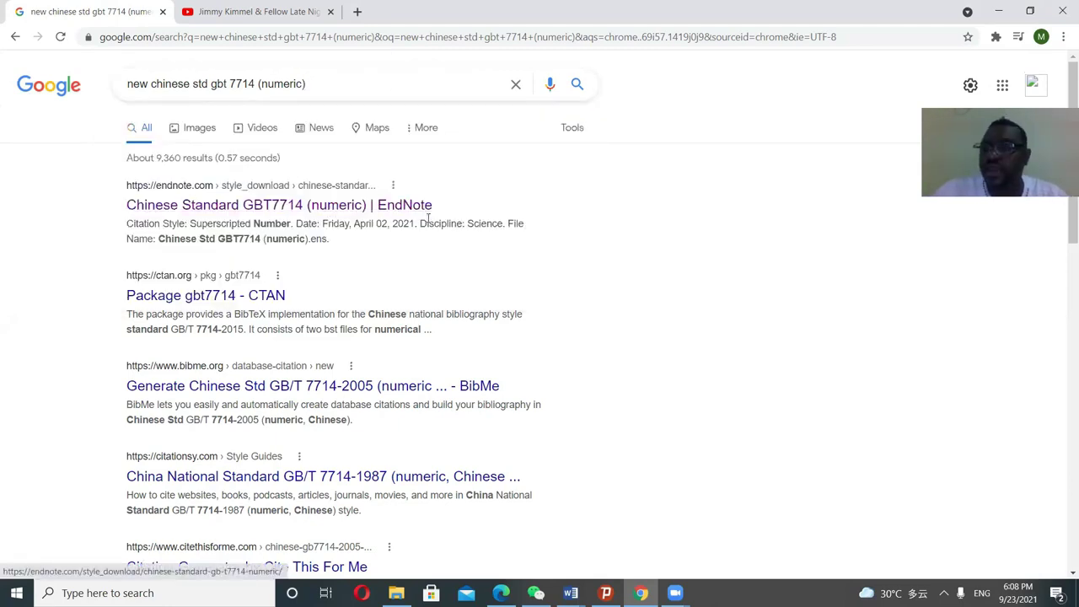
Open EndNote's Chinese Standard GBT7714 (numeric) style page from the results and download the .ens style file
left_click(396, 208)
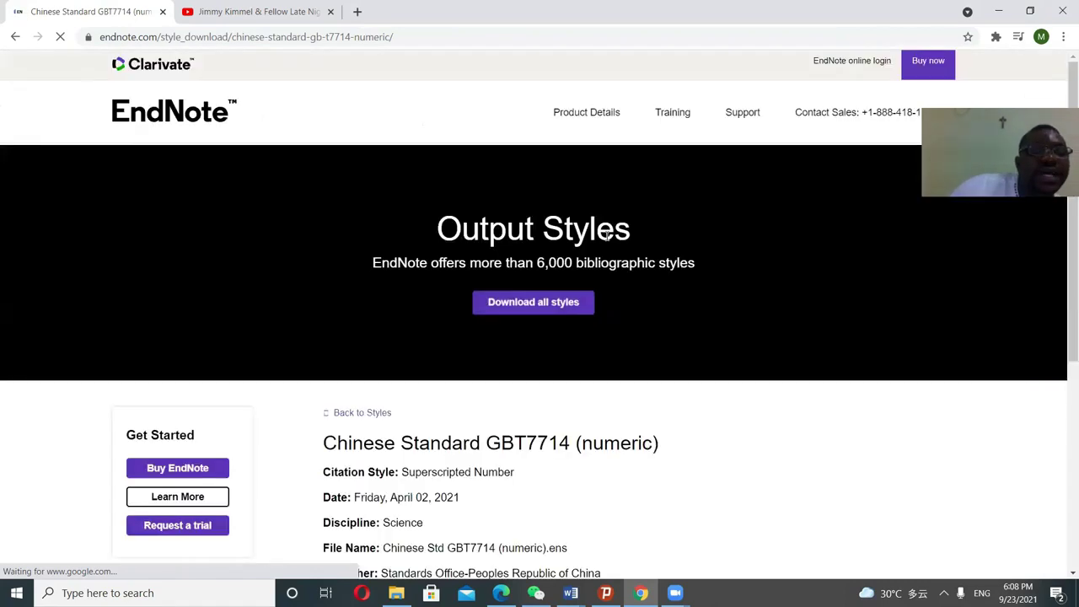
scroll(618, 292, "down", 3)
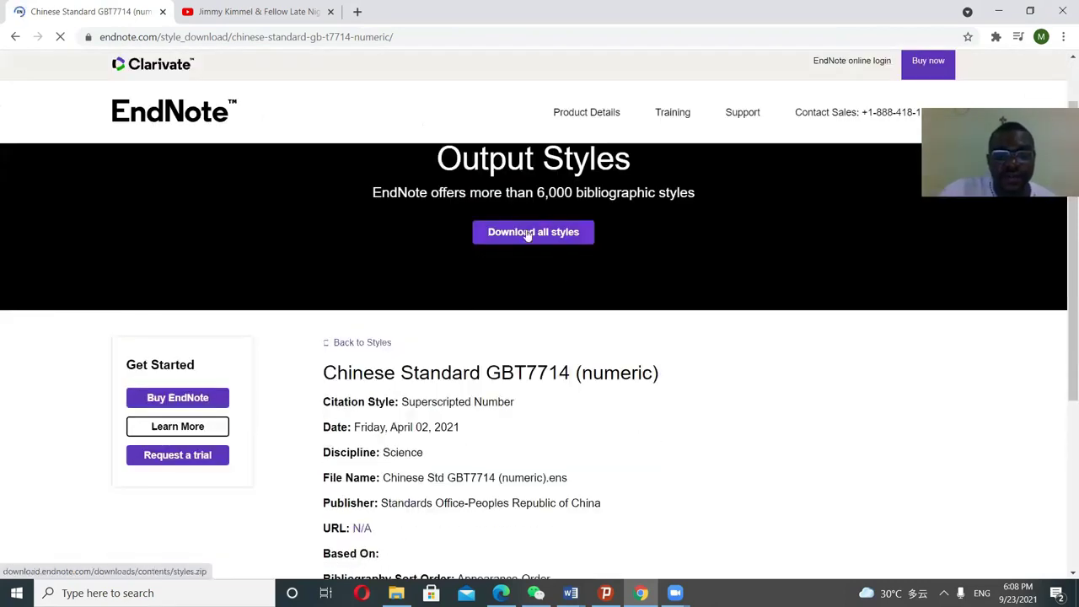
scroll(573, 246, "down", 4)
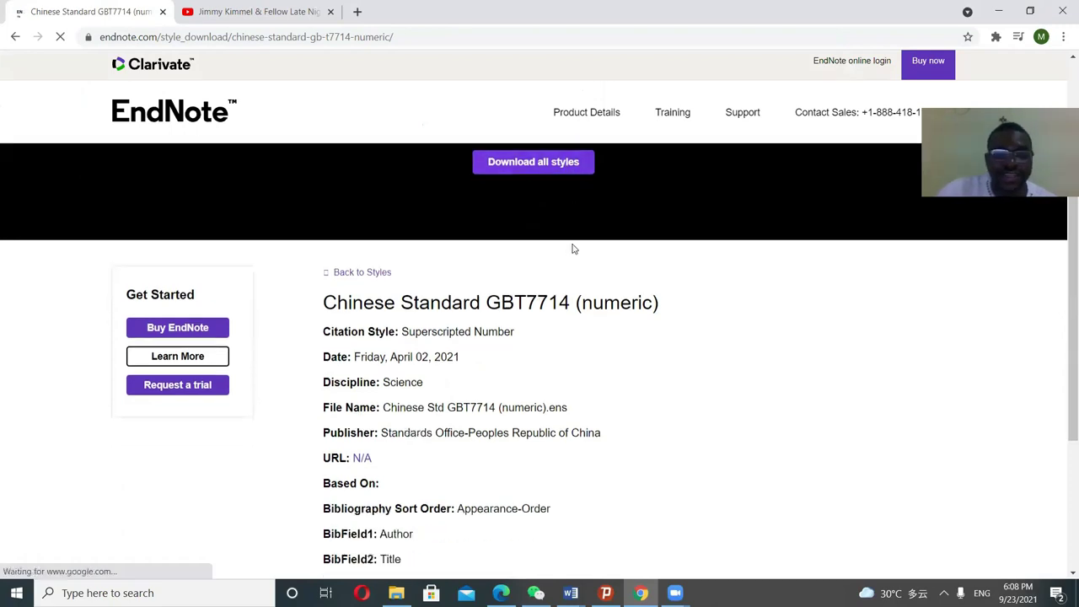
scroll(440, 289, "up", 3)
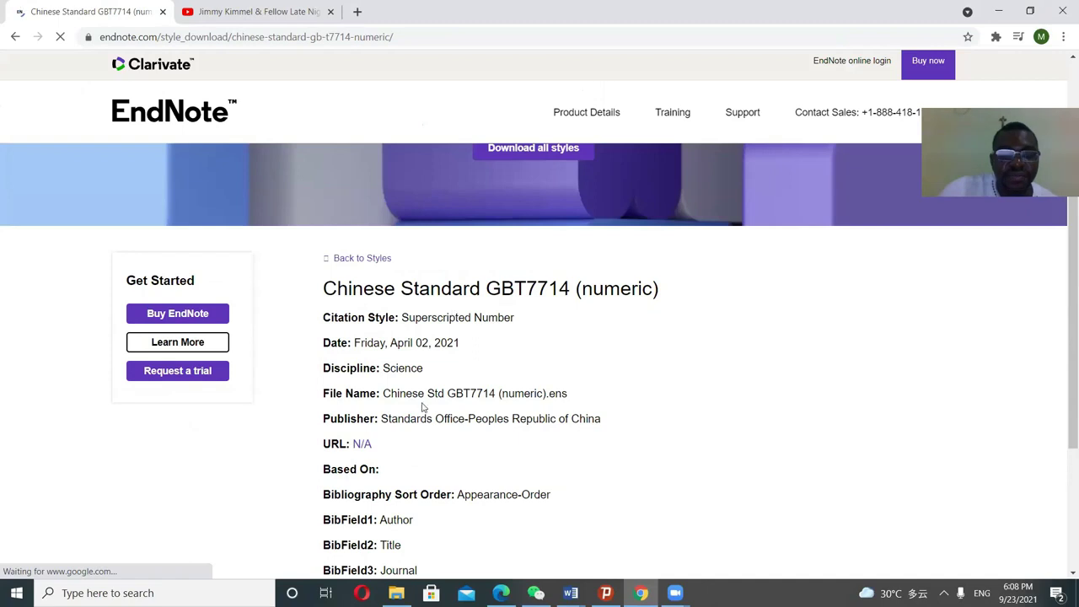
scroll(422, 413, "down", 3)
left_click(384, 425)
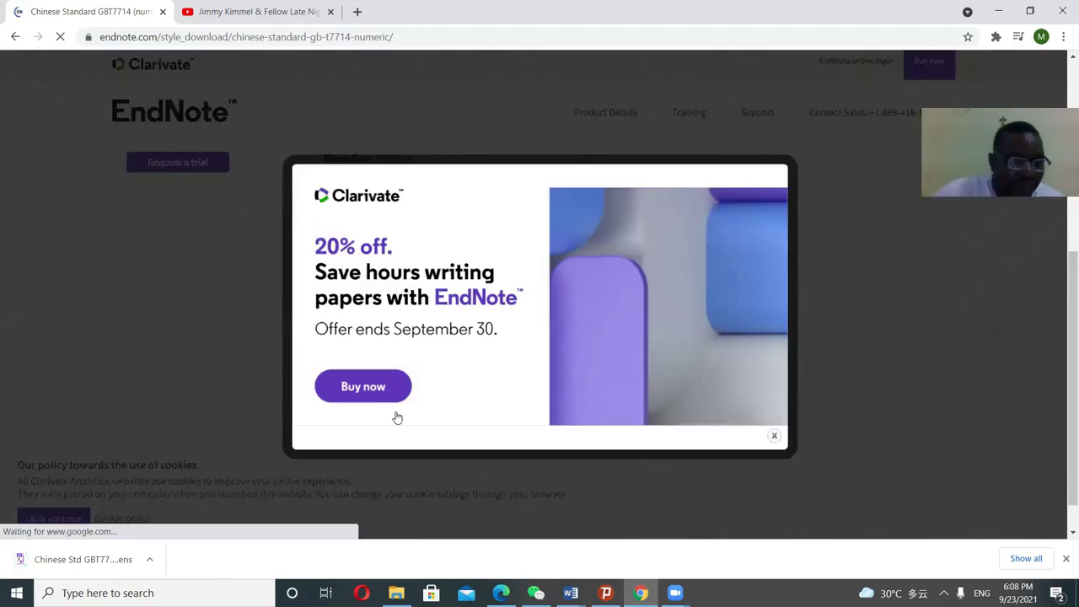
Switch to the sectoral Paper1 document in Word and enable the EndNote Cite While You Write COM add-in
left_click(570, 593)
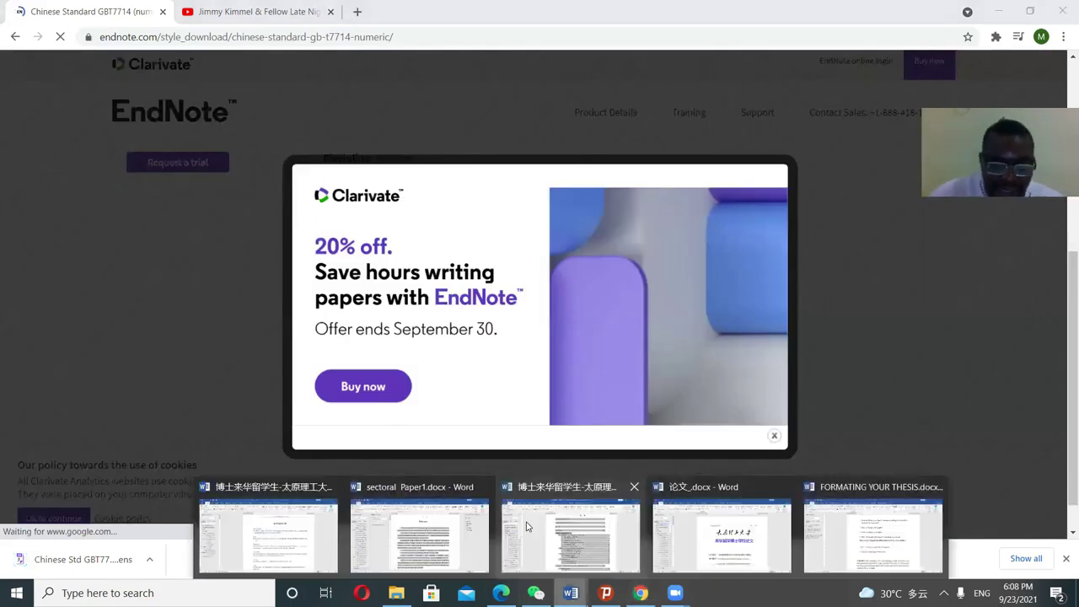
left_click(438, 520)
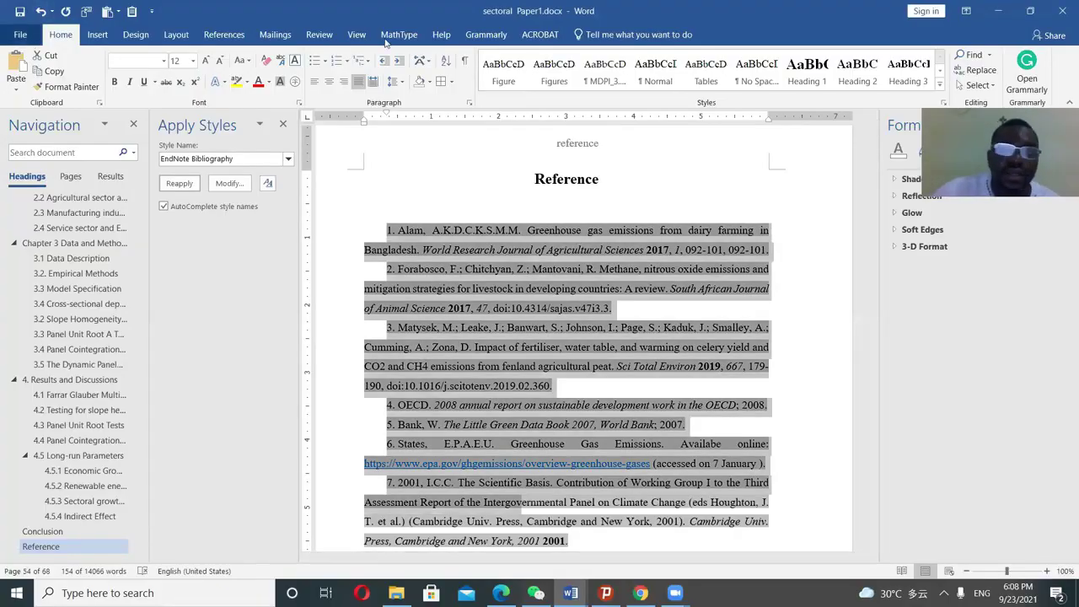
left_click(25, 36)
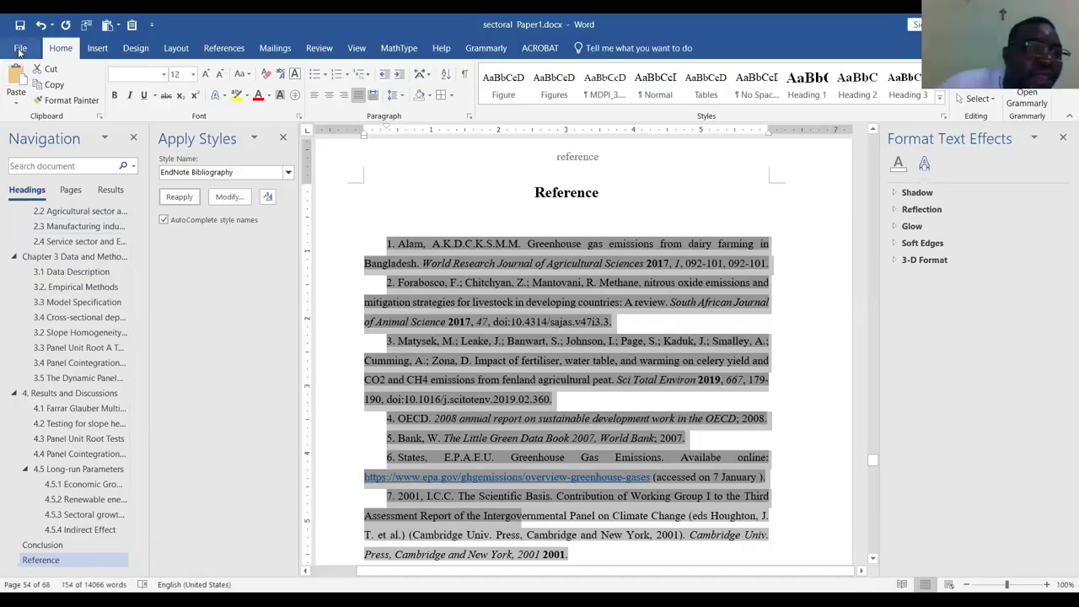
left_click(18, 50)
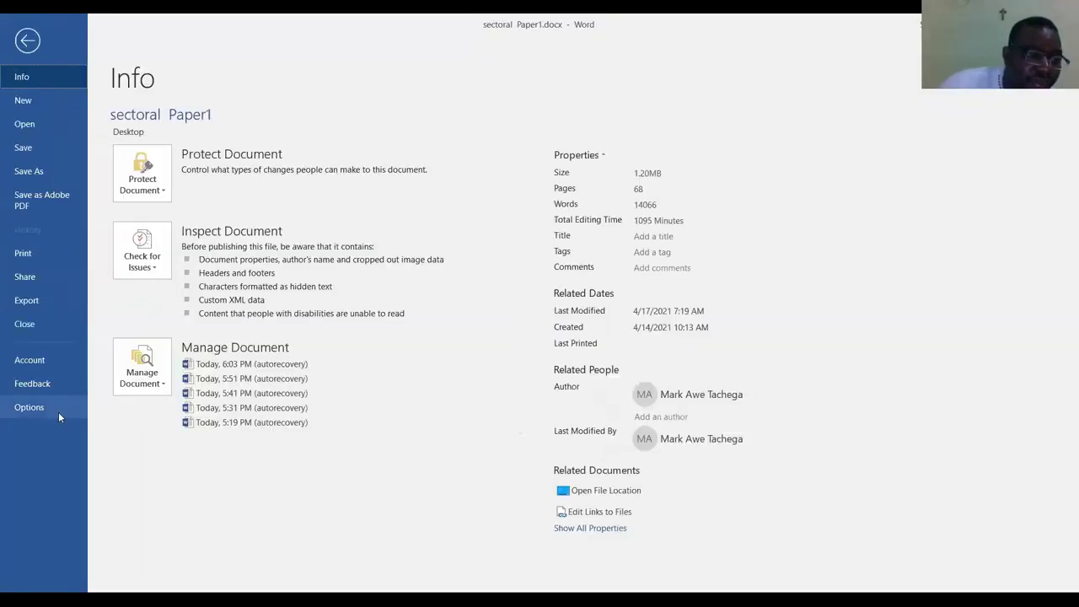
key("Escape")
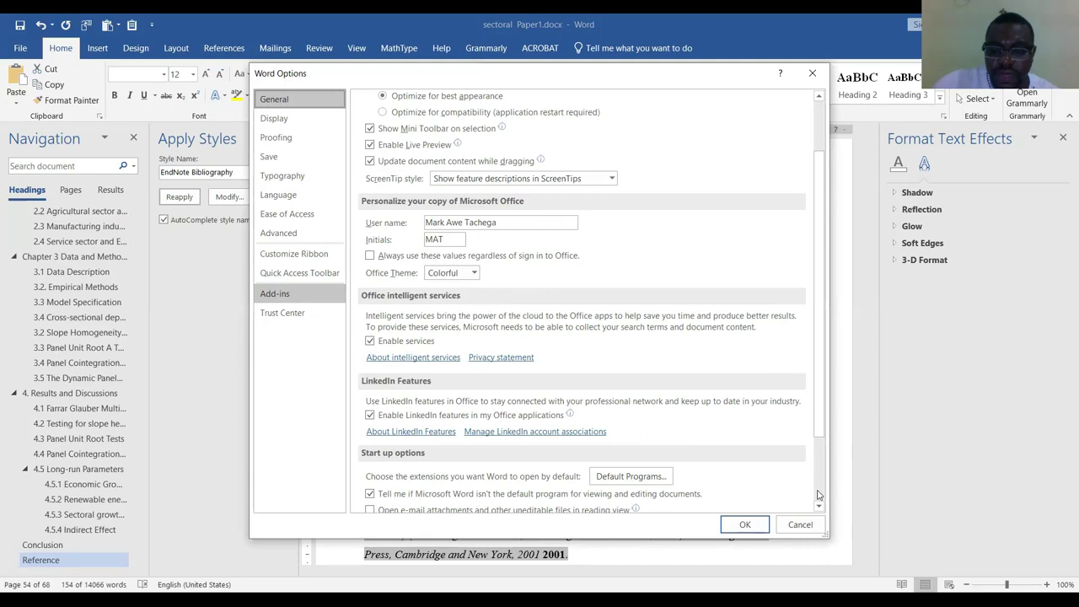
left_click(302, 295)
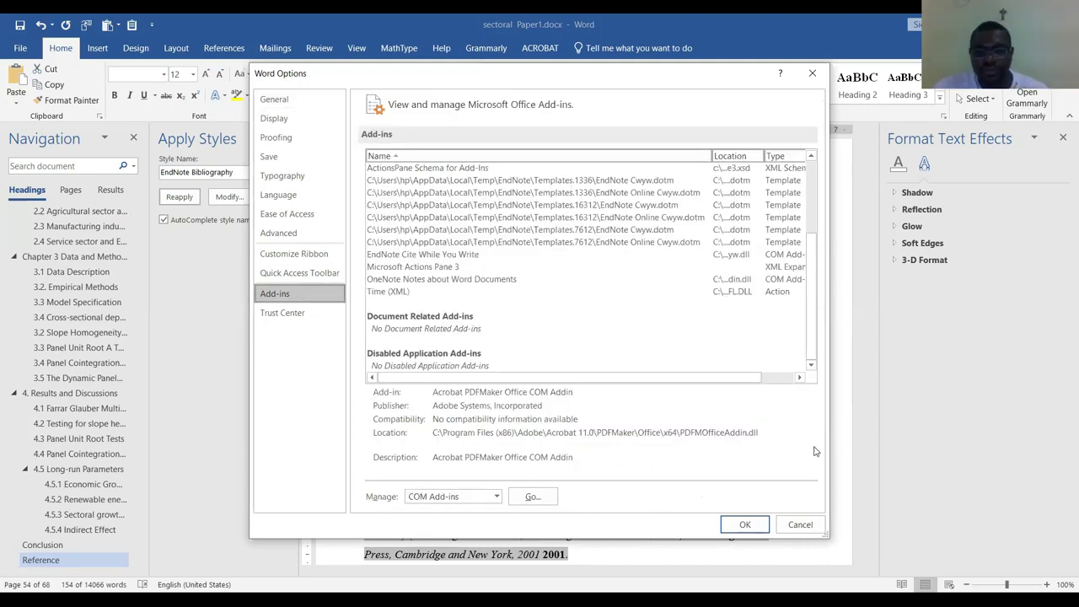
left_click(531, 501)
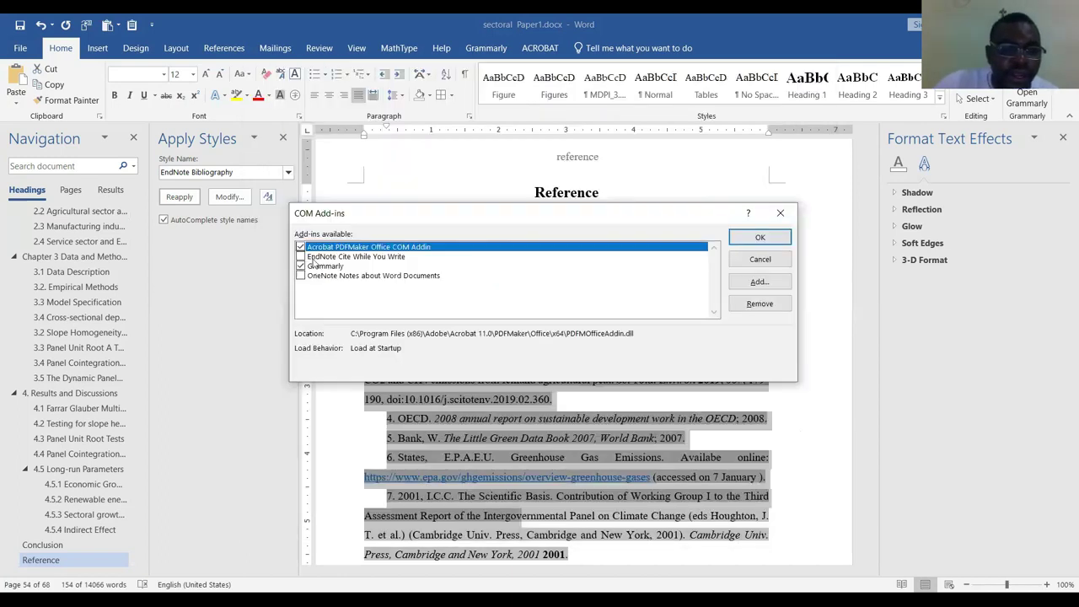
left_click(311, 256)
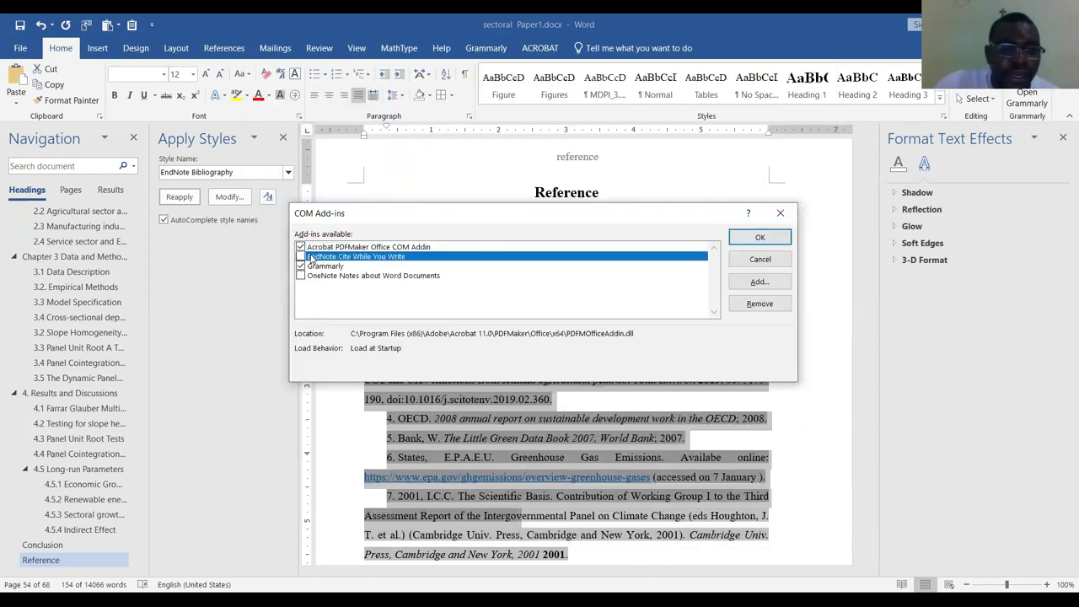
left_click(301, 257)
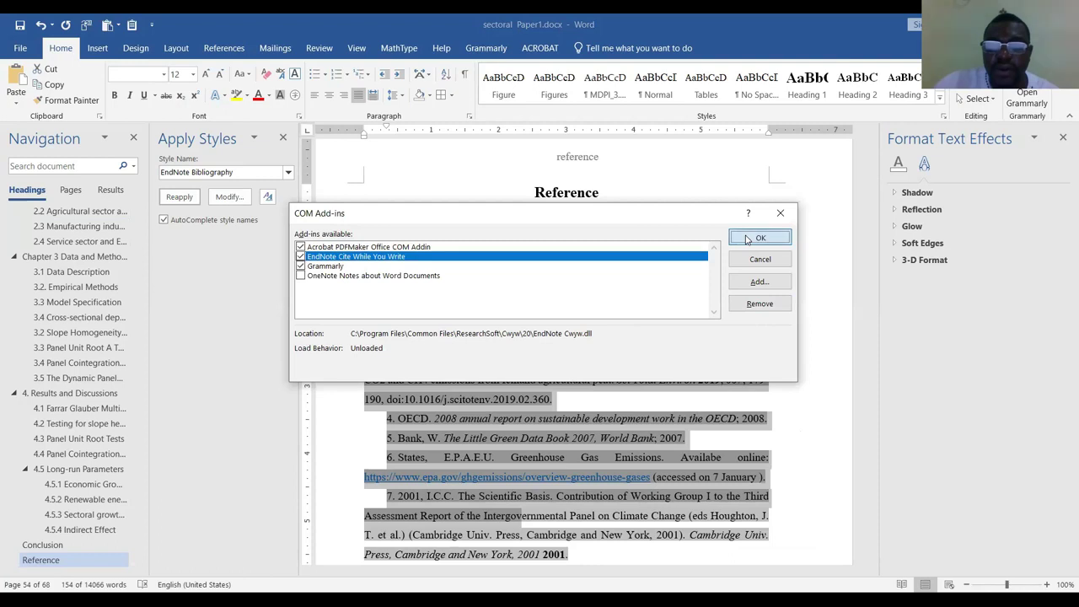
left_click(746, 240)
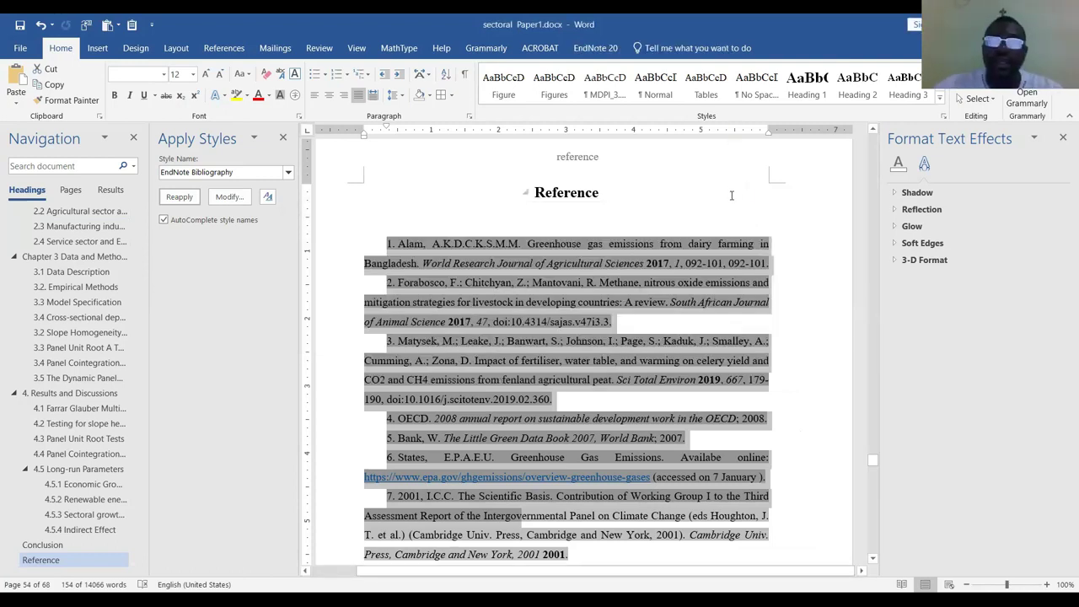
Bring up Word's EndNote 20 tools, switch to Chrome and open the downloaded Chinese Std GBT7714 (numeric) (1).ens style file
left_click(595, 48)
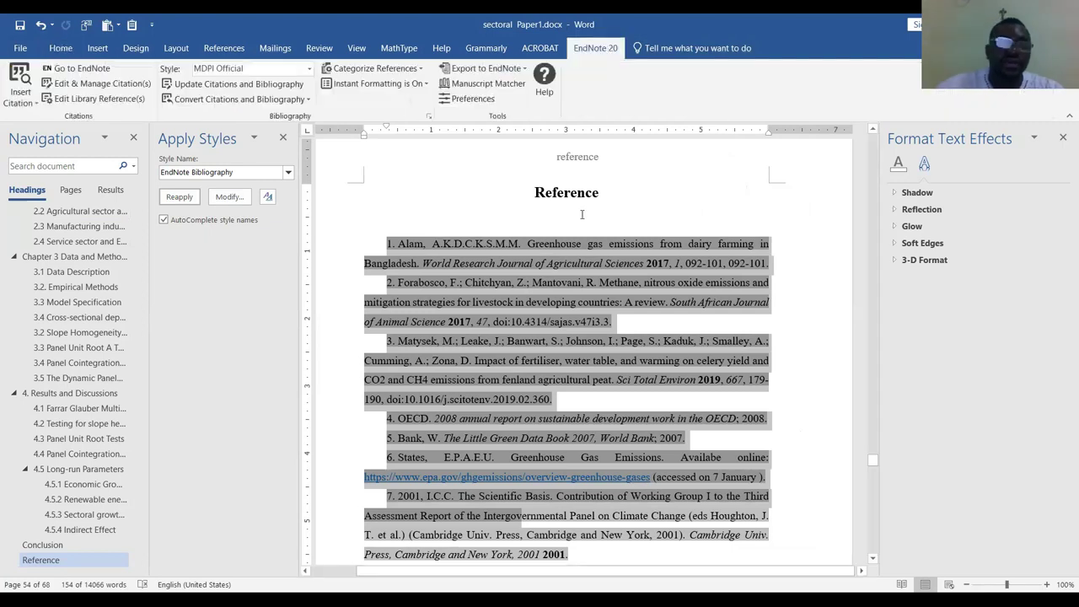
left_click(655, 201)
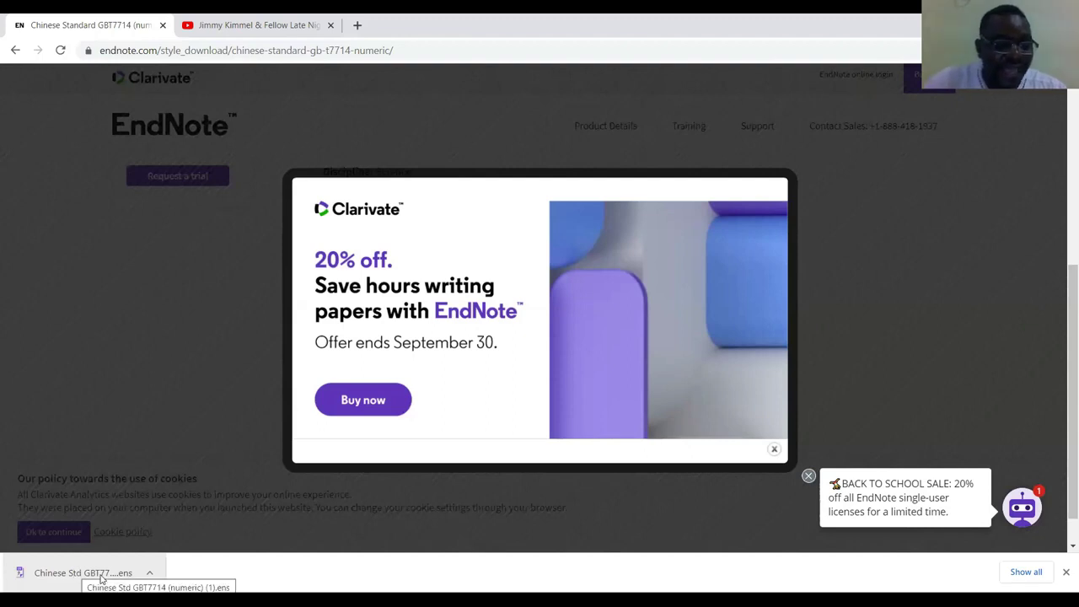
left_click(100, 573)
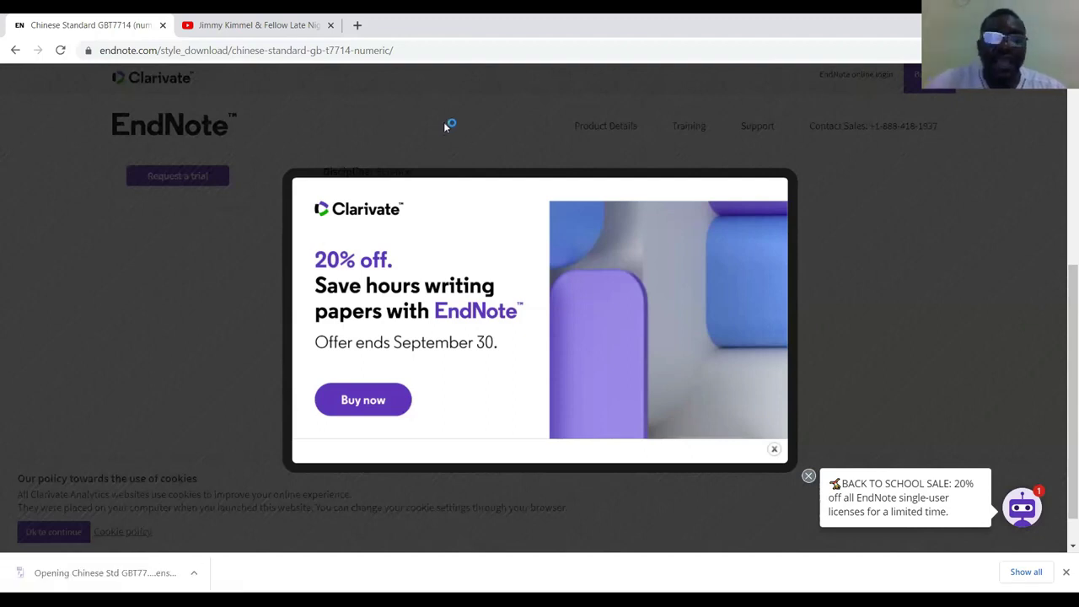
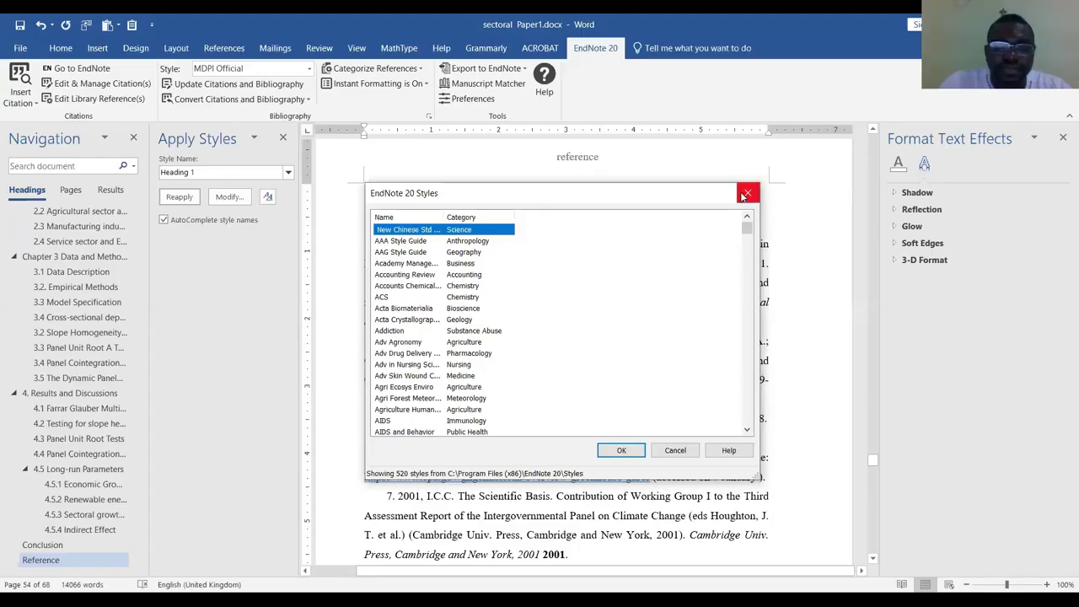
Find the Thesis style in EndNote's full style list and apply it to sectoral Paper1's citations and bibliography
left_click(744, 196)
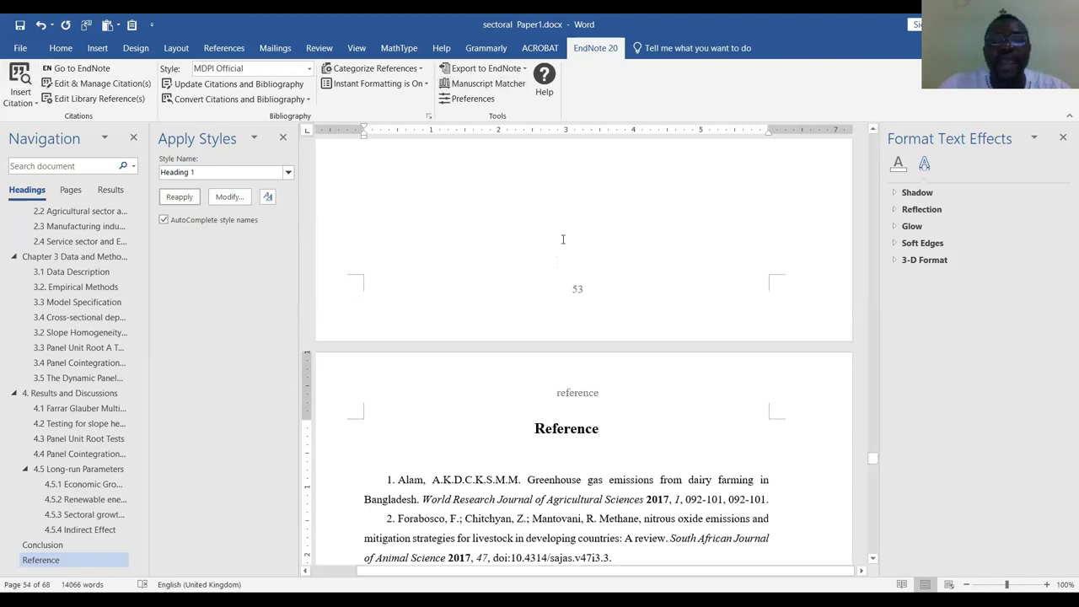
left_click(309, 73)
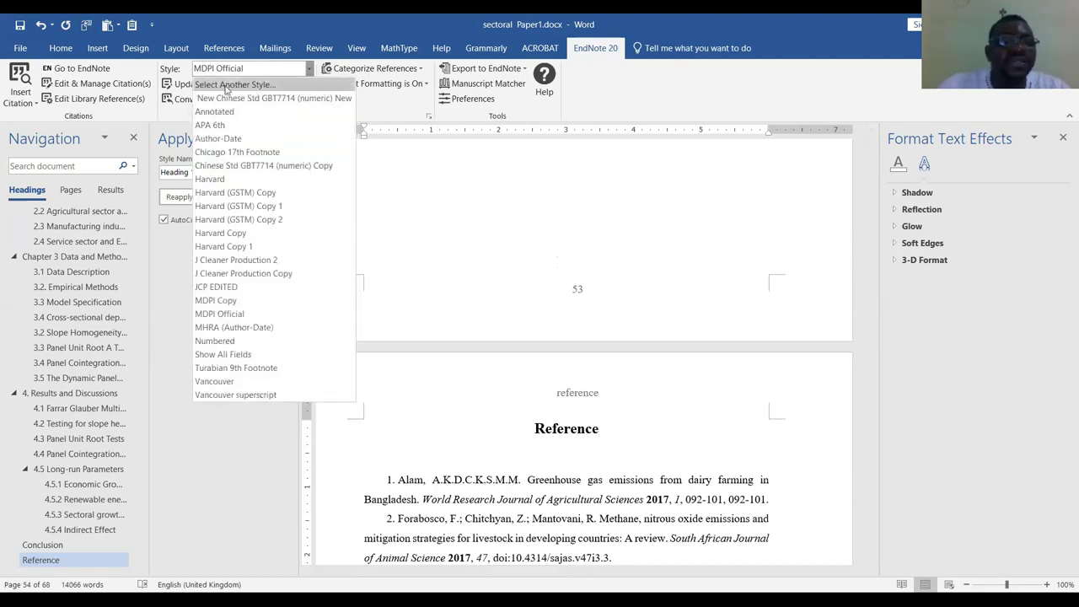
left_click(240, 86)
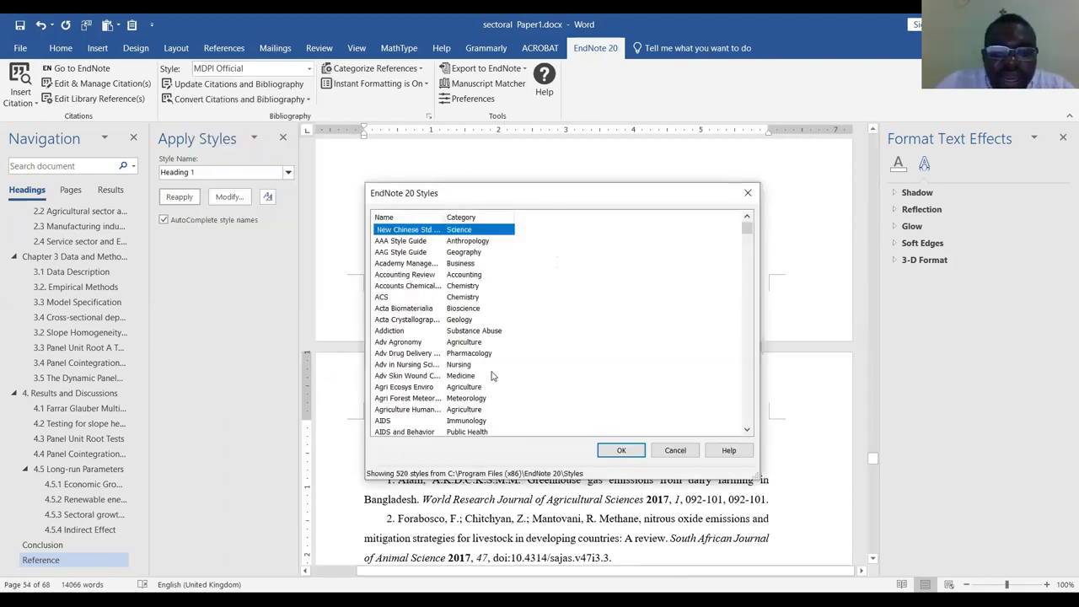
scroll(476, 358, "down", 10)
scroll(477, 358, "down", 20)
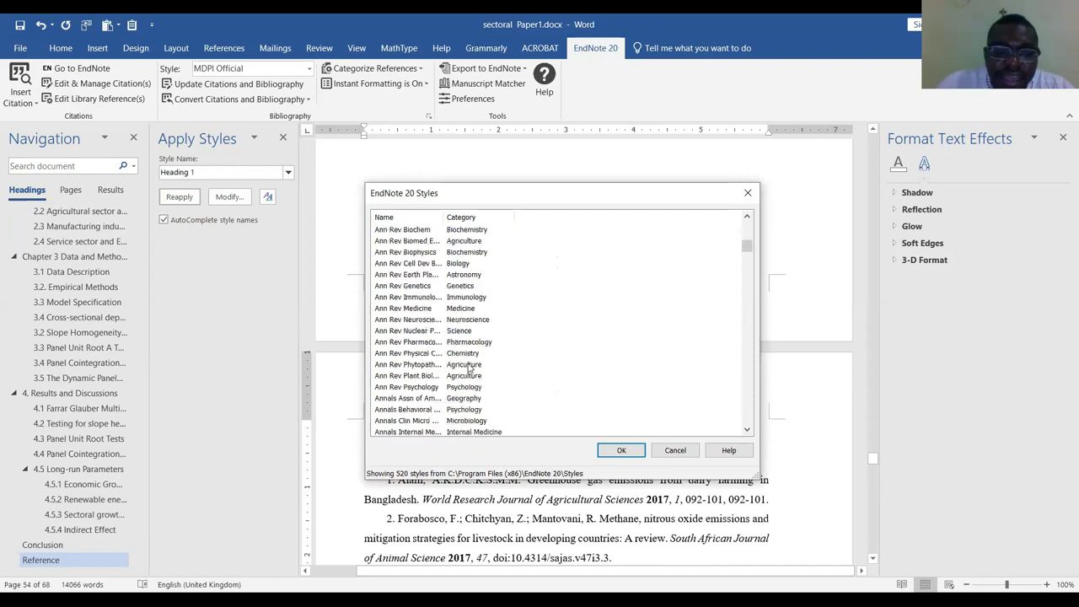
scroll(439, 408, "down", 20)
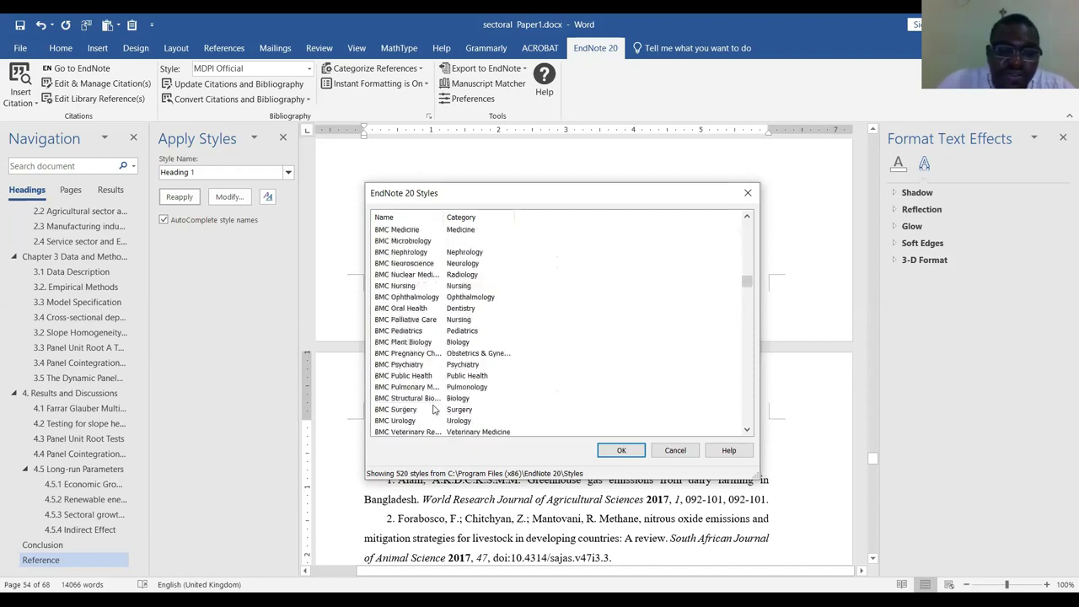
scroll(456, 381, "down", 20)
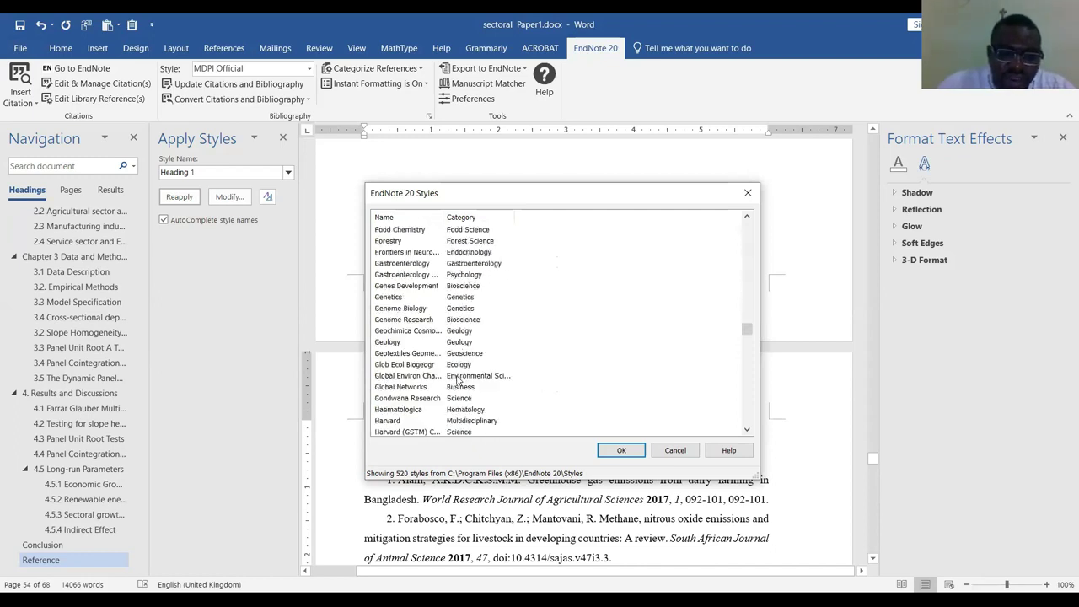
scroll(458, 381, "down", 20)
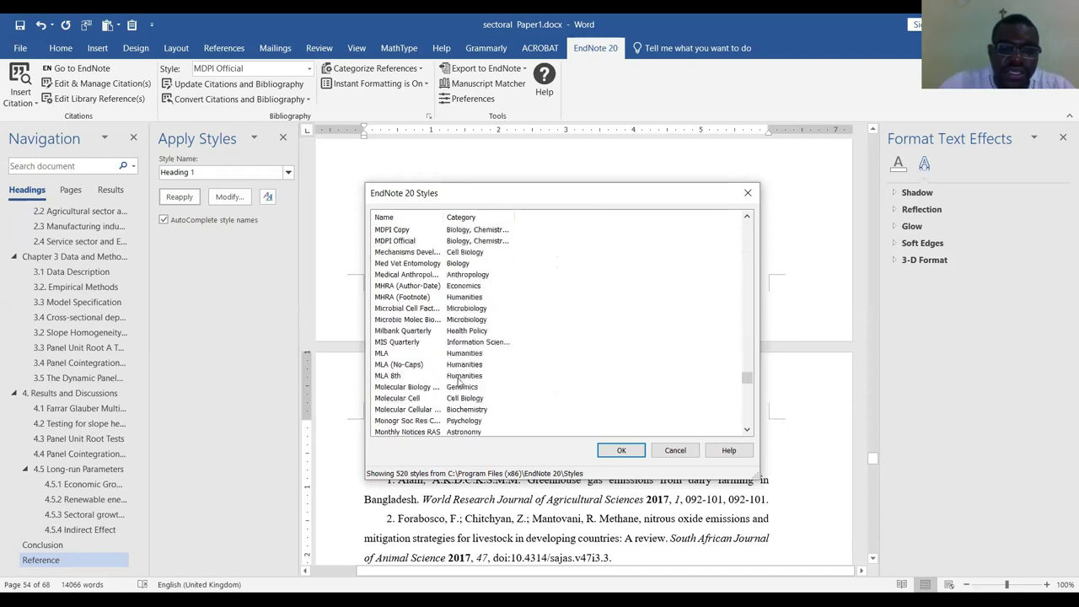
scroll(458, 381, "down", 4)
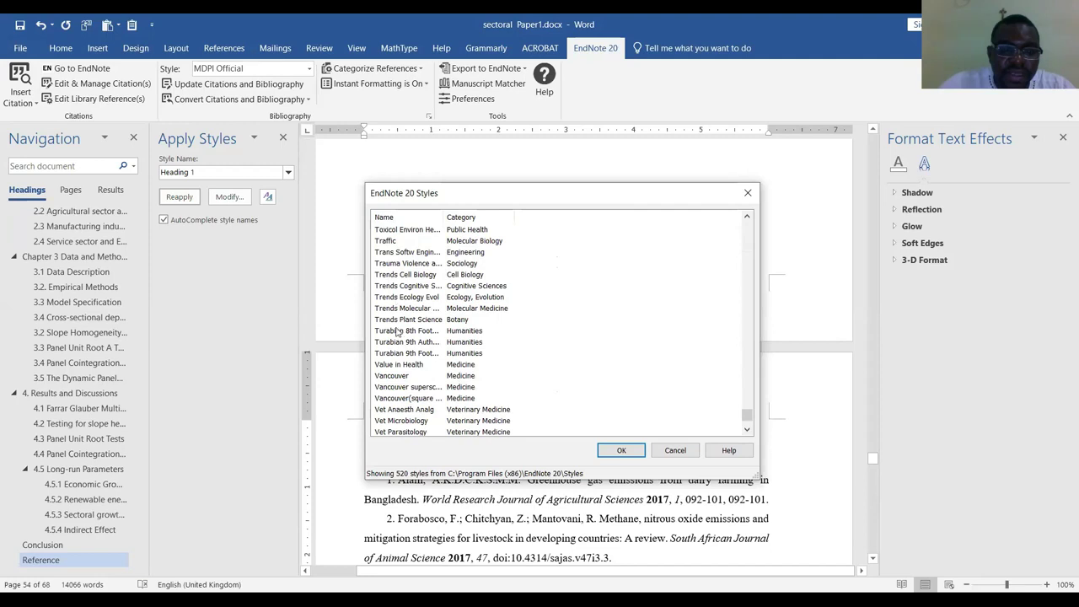
scroll(403, 253, "up", 2)
left_click(400, 287)
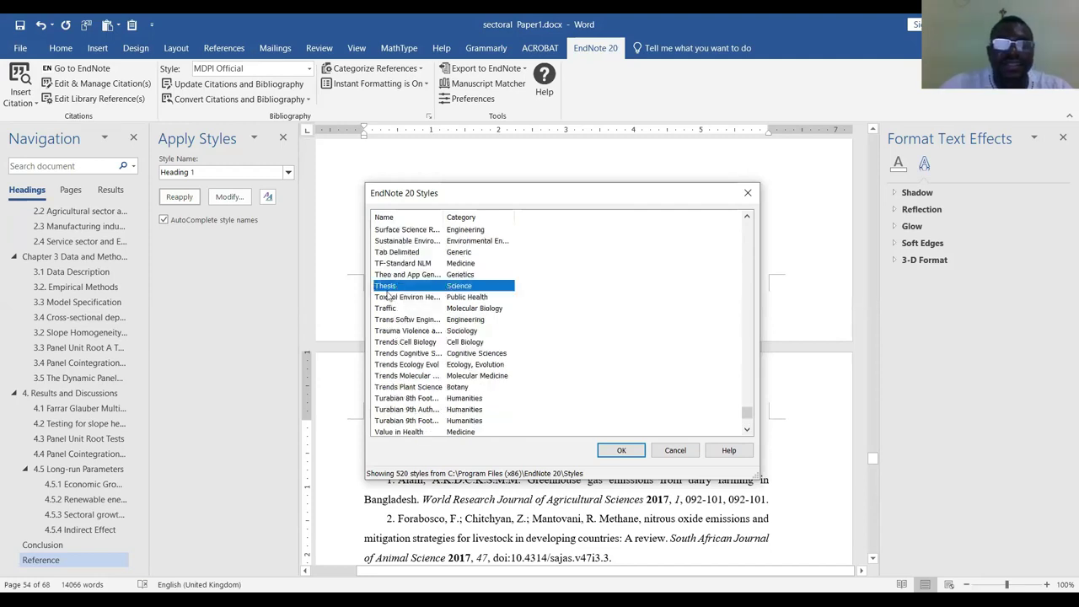
left_click(611, 451)
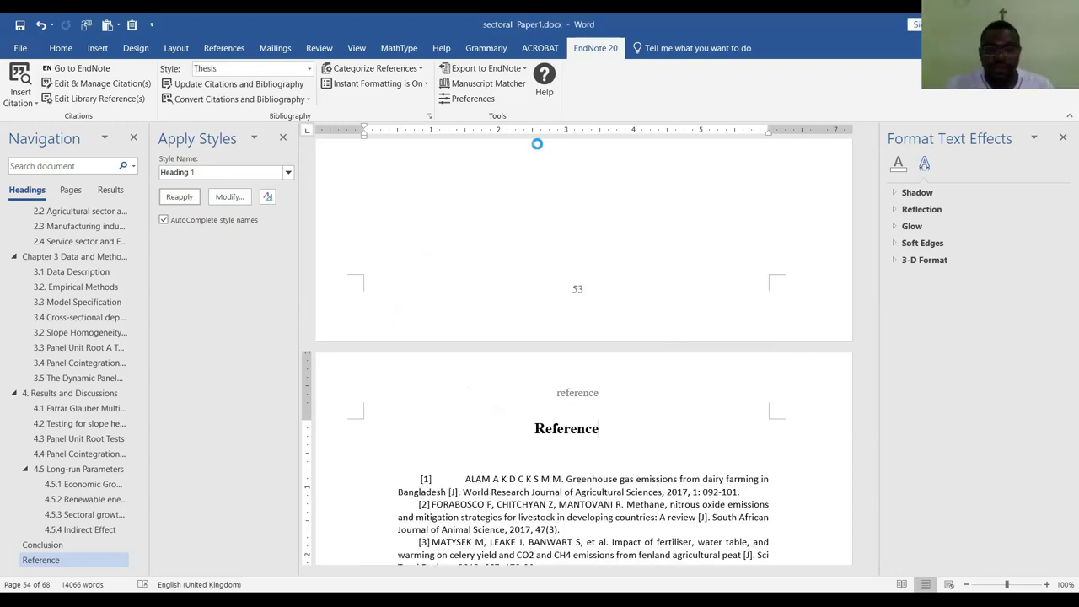
Examine how the Thesis style formats numbering, author names and source type markers in the reference list
scroll(552, 294, "down", 3)
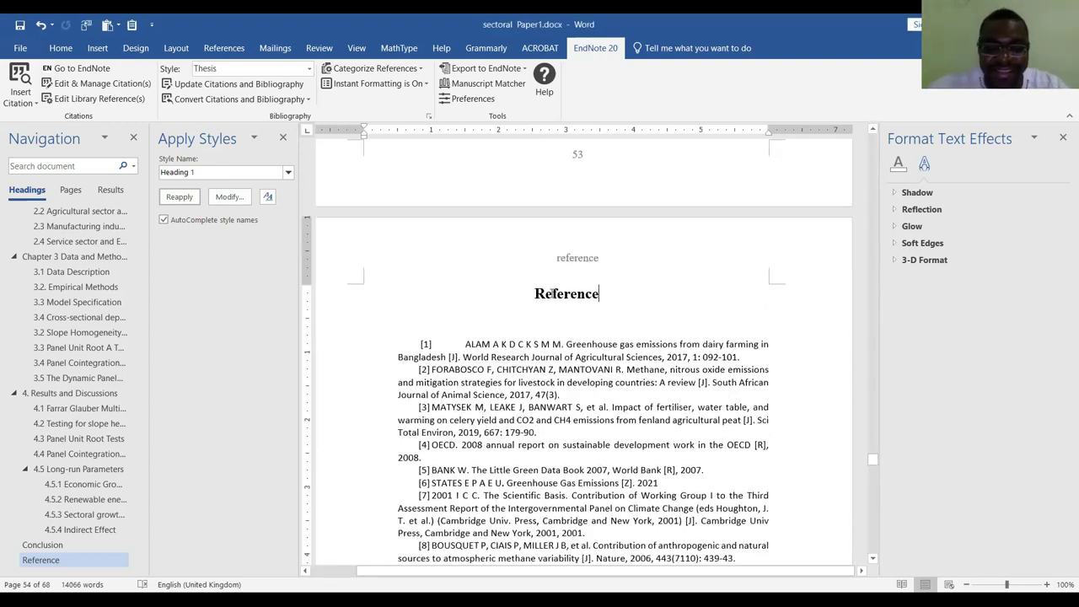
scroll(610, 354, "down", 3)
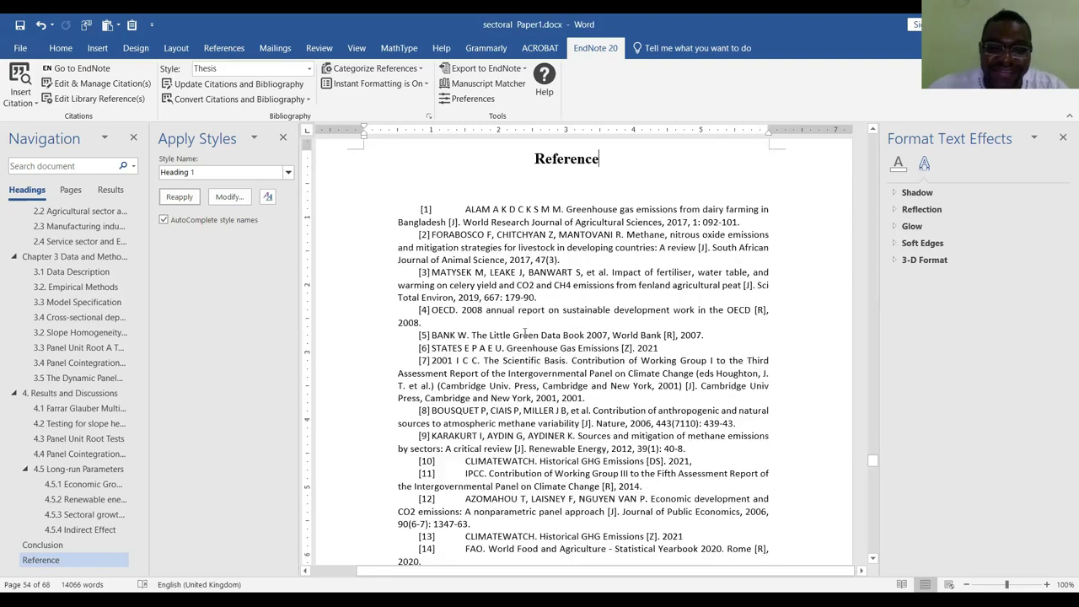
scroll(525, 334, "down", 3)
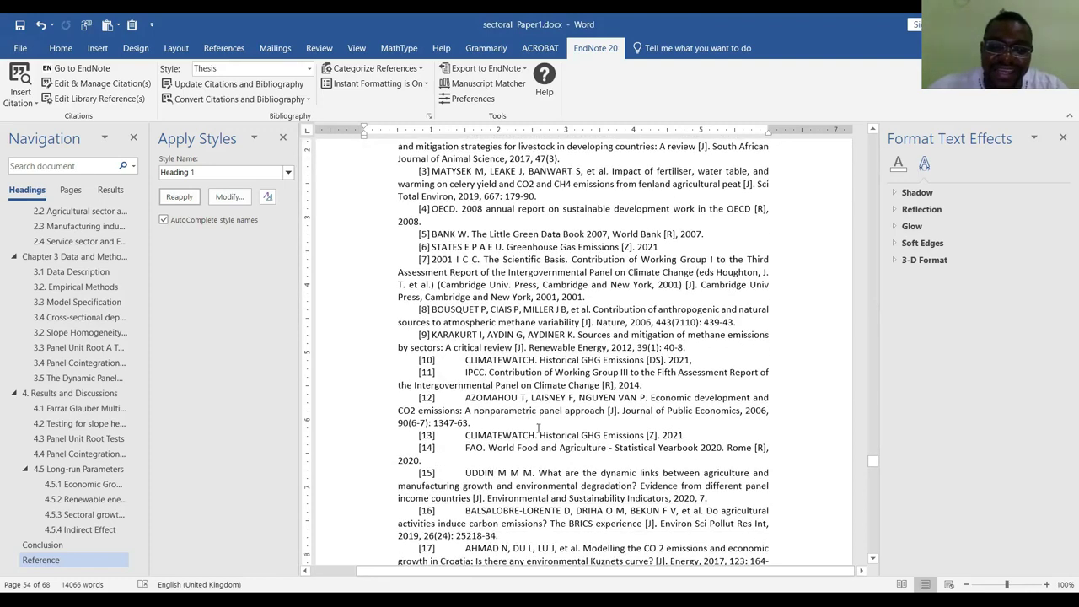
scroll(538, 429, "down", 3)
scroll(535, 388, "down", 3)
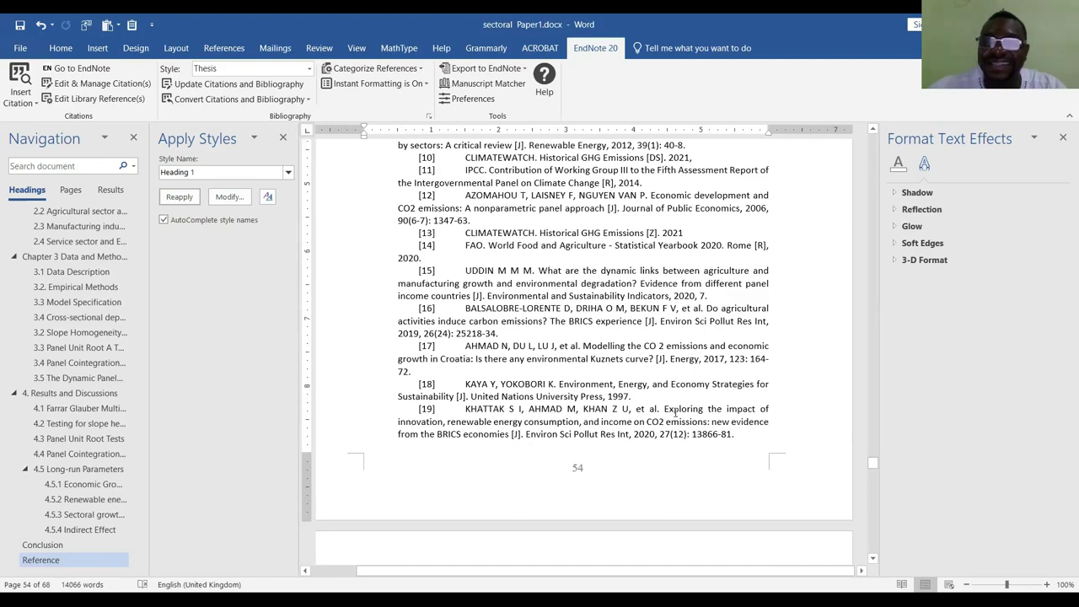
scroll(675, 413, "down", 3)
scroll(669, 431, "down", 3)
scroll(674, 396, "up", 5)
scroll(681, 371, "up", 15)
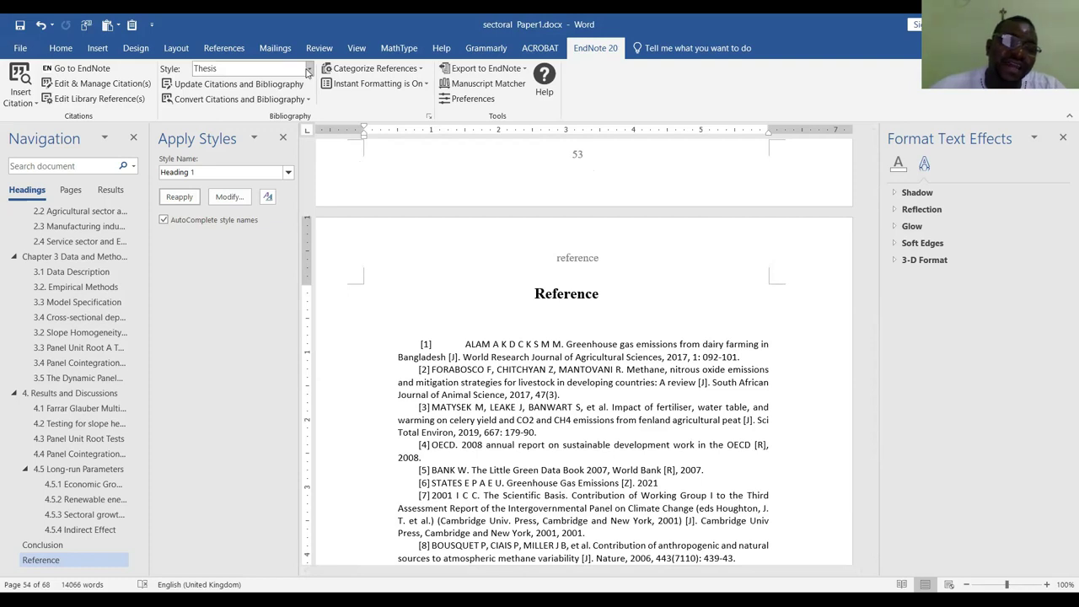
Set the document's EndNote output style to New Chinese Std GBT7714 (numeric) New
left_click(307, 73)
left_click(281, 98)
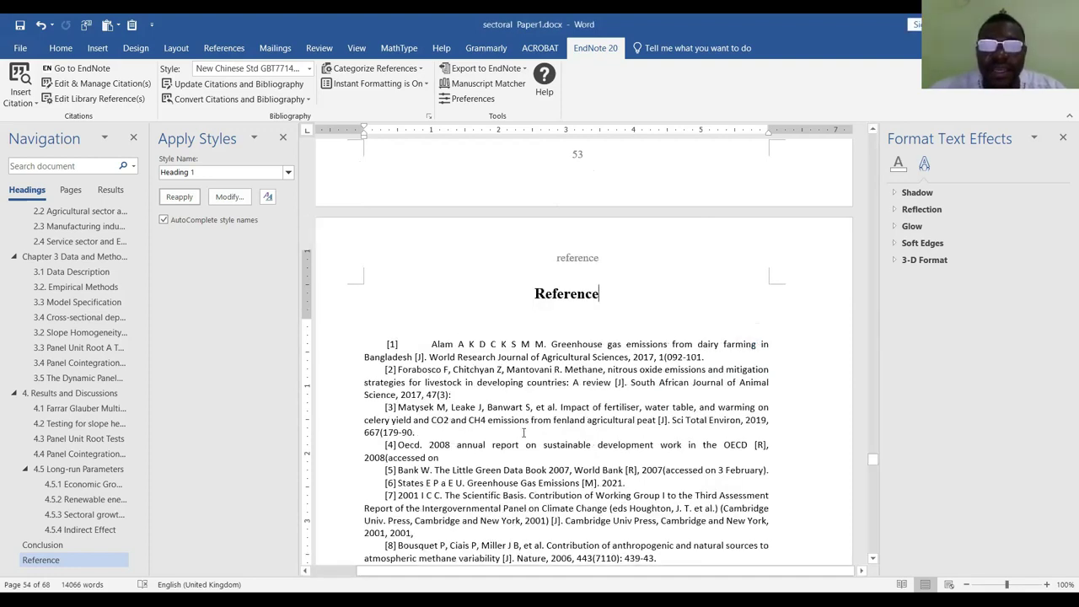
Examine the format of the in-text citations throughout the Chapter 1 Introduction paragraphs
scroll(860, 463, "up", 5)
left_click_drag(874, 459, 852, 131)
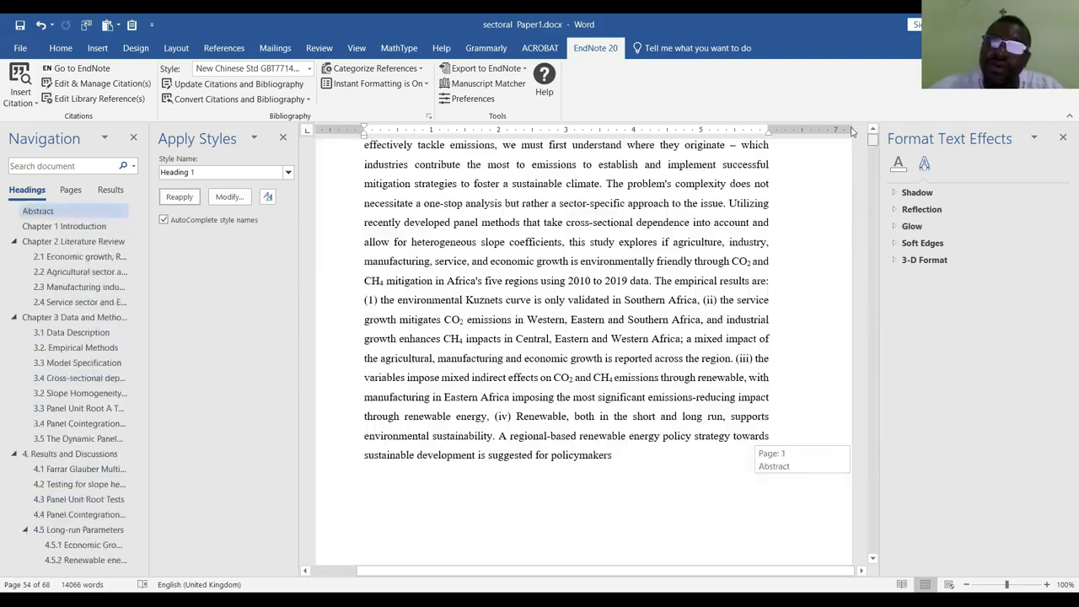
scroll(557, 447, "down", 15)
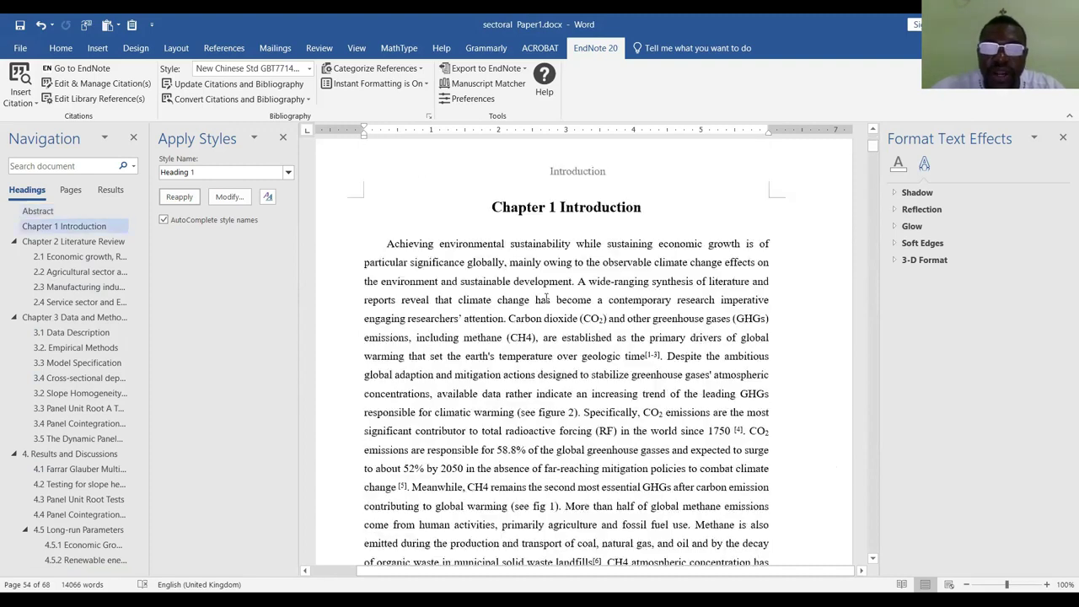
left_click(562, 281)
left_click_drag(458, 176, 672, 519)
scroll(672, 518, "down", 2)
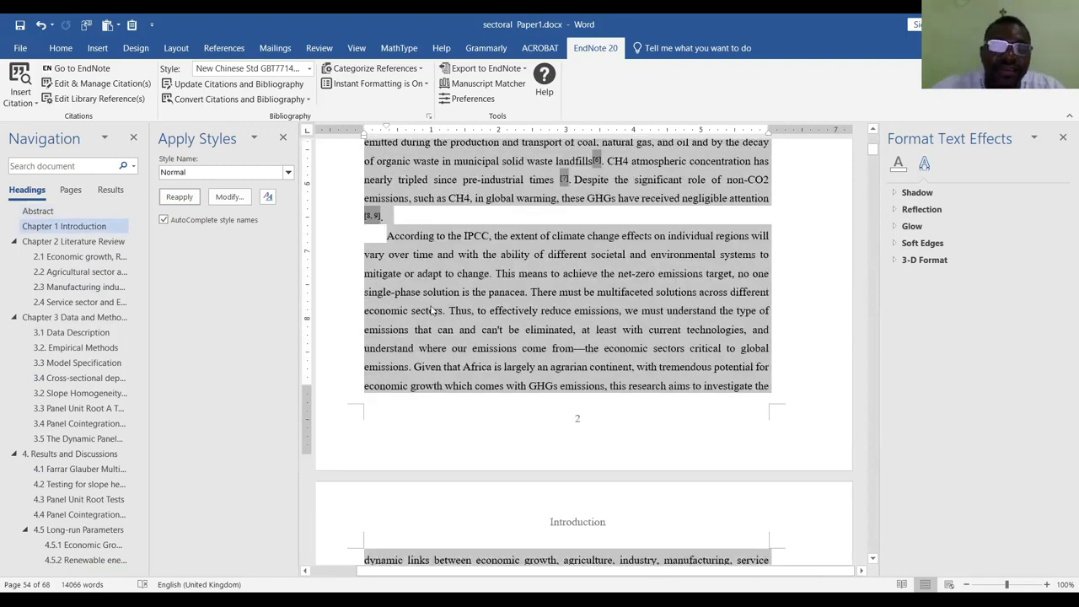
scroll(501, 237, "up", 3)
scroll(542, 245, "up", 4)
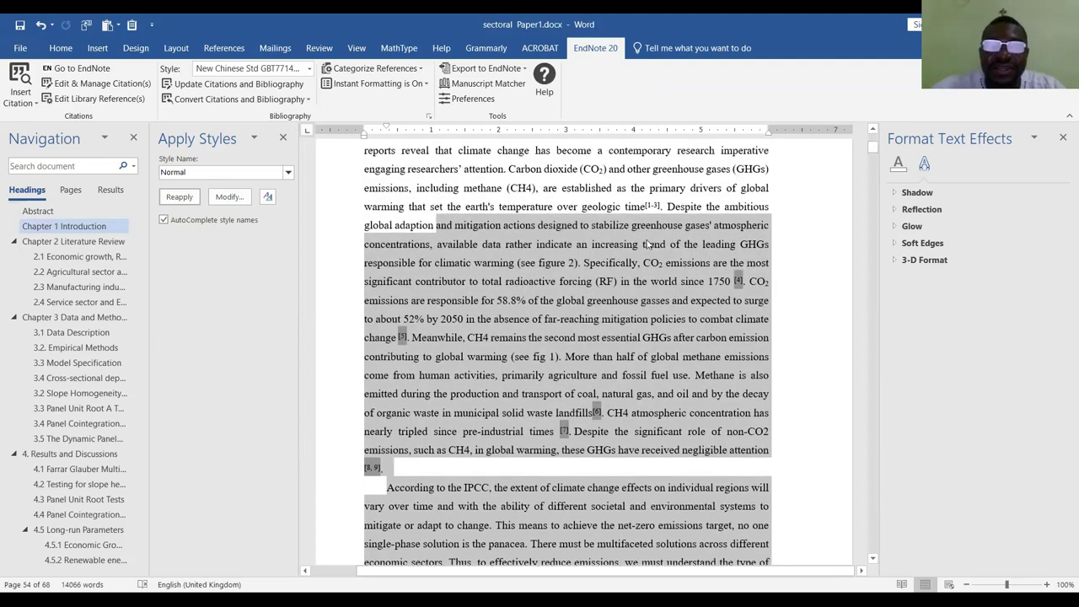
left_click_drag(368, 228, 592, 551)
scroll(624, 328, "up", 2)
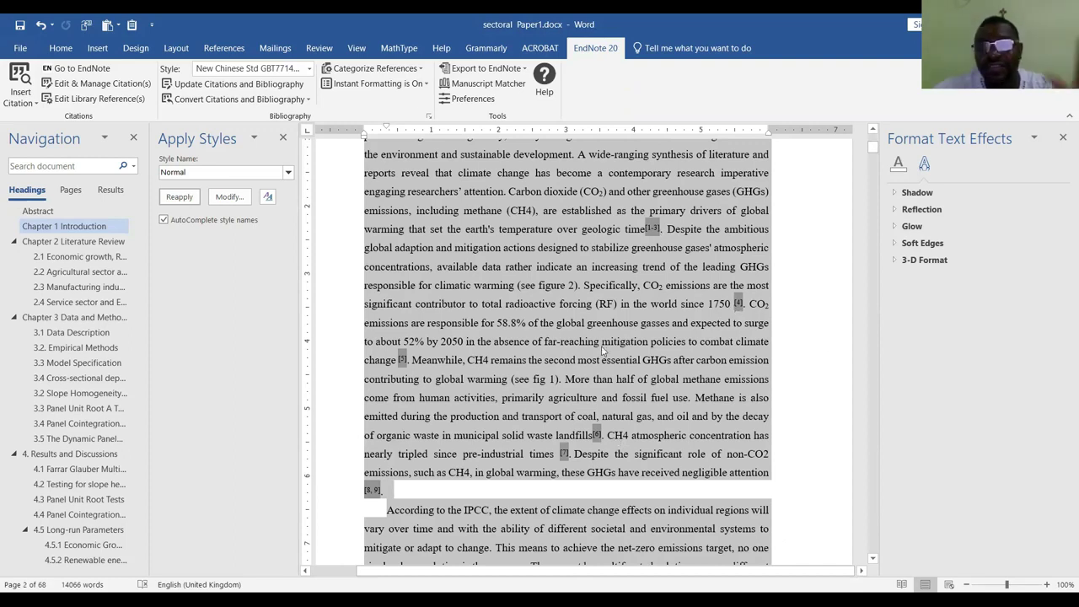
Select the opening entries of sectoral Paper1's reference list, from the first reference into the eighth
scroll(413, 497, "down", 3)
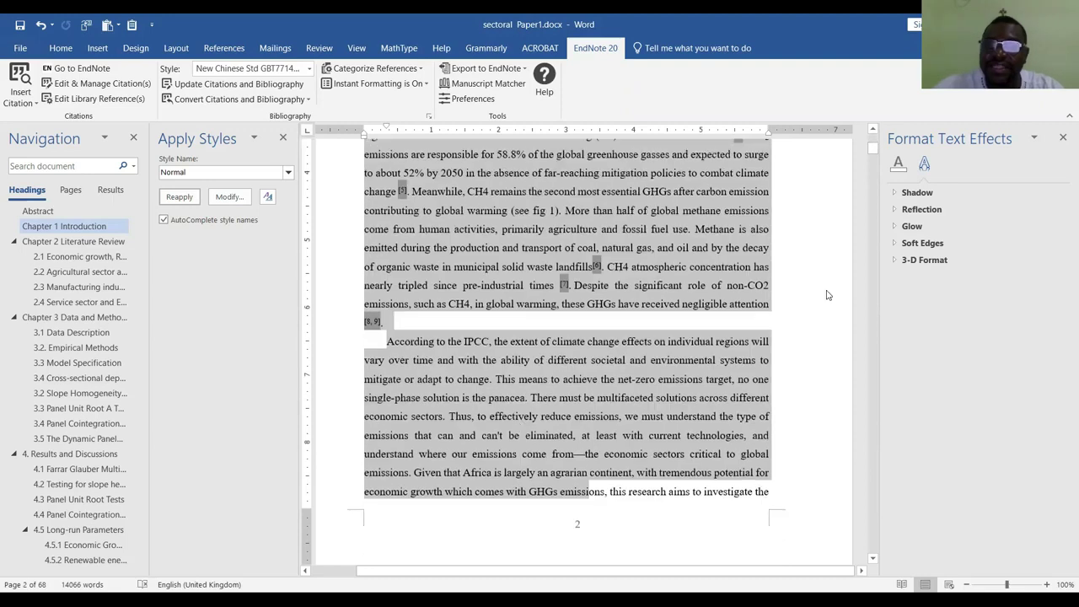
left_click_drag(873, 155, 860, 498)
scroll(432, 352, "up", 15)
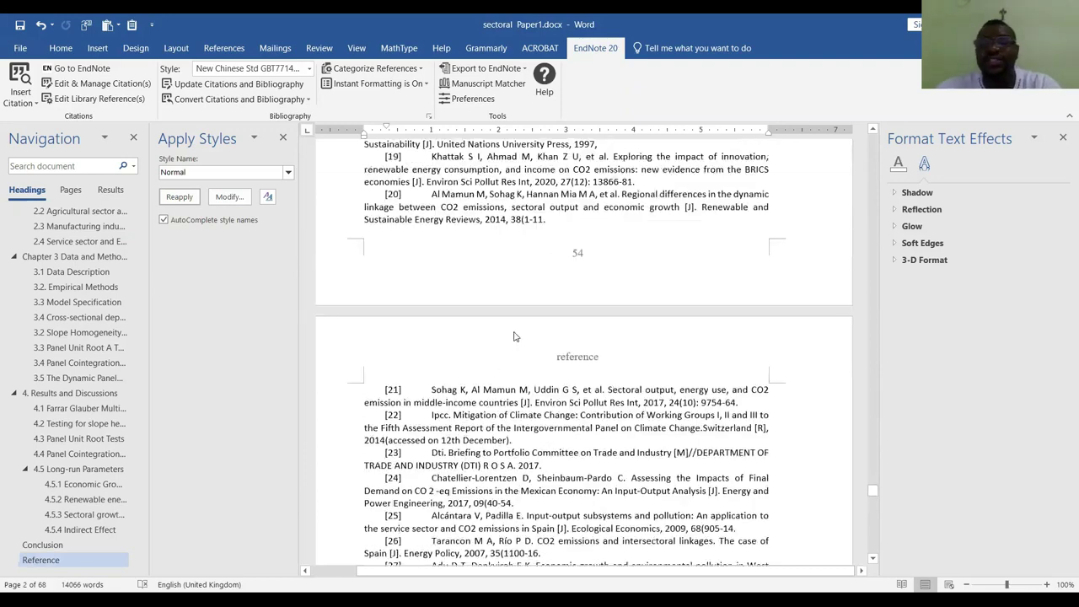
scroll(486, 309, "up", 4)
scroll(472, 295, "down", 4)
left_click(460, 287)
scroll(459, 289, "down", 2)
left_click_drag(410, 244, 675, 438)
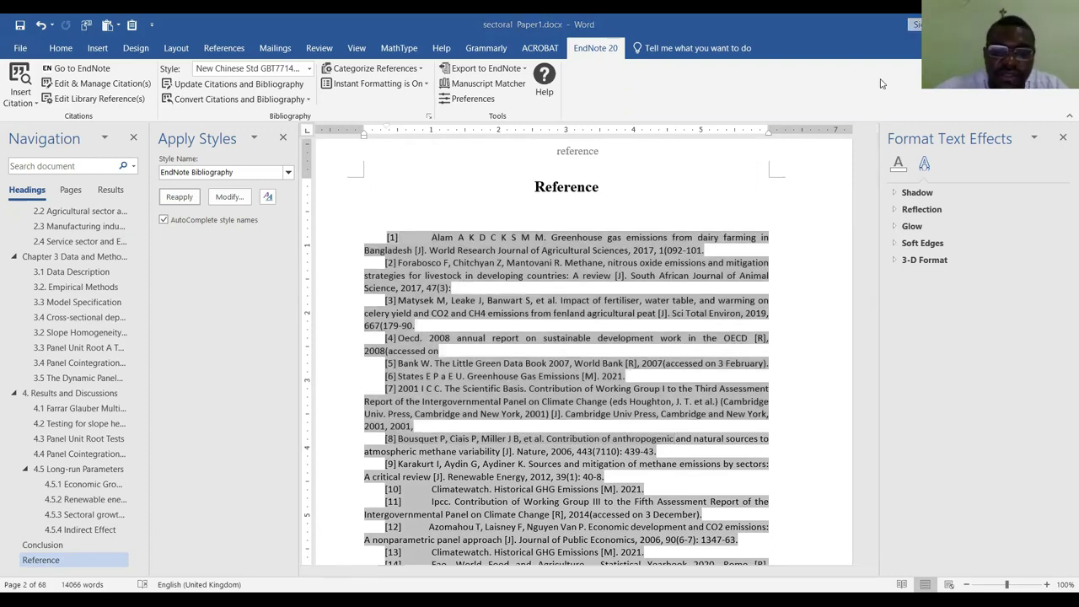
Switch to the thesis format template and check the paragraph indentation and line spacing of its sample journal article reference
key("alt+Tab")
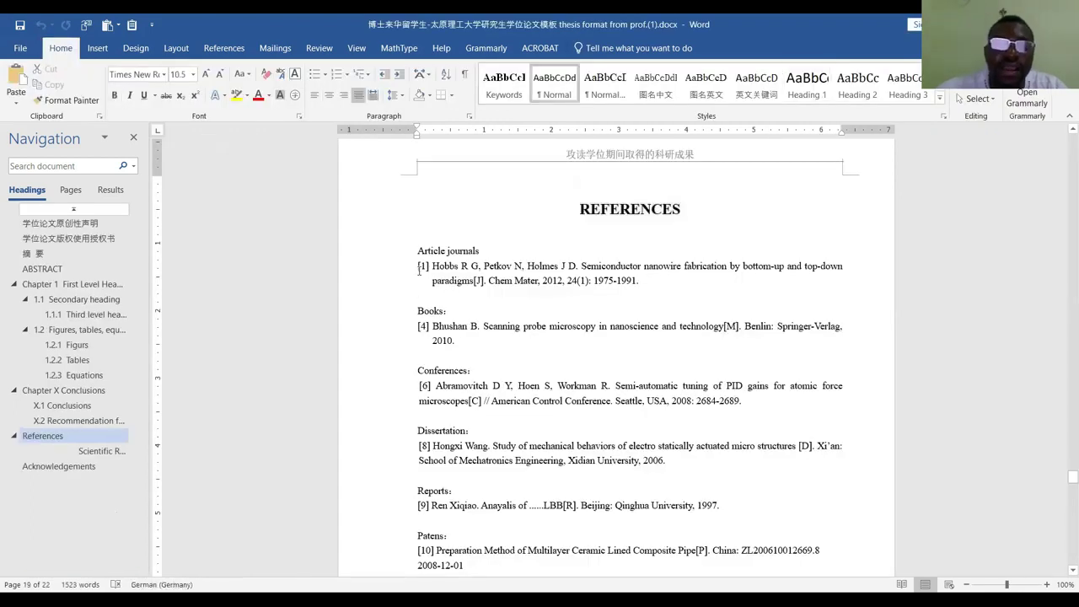
left_click(411, 266)
right_click(411, 266)
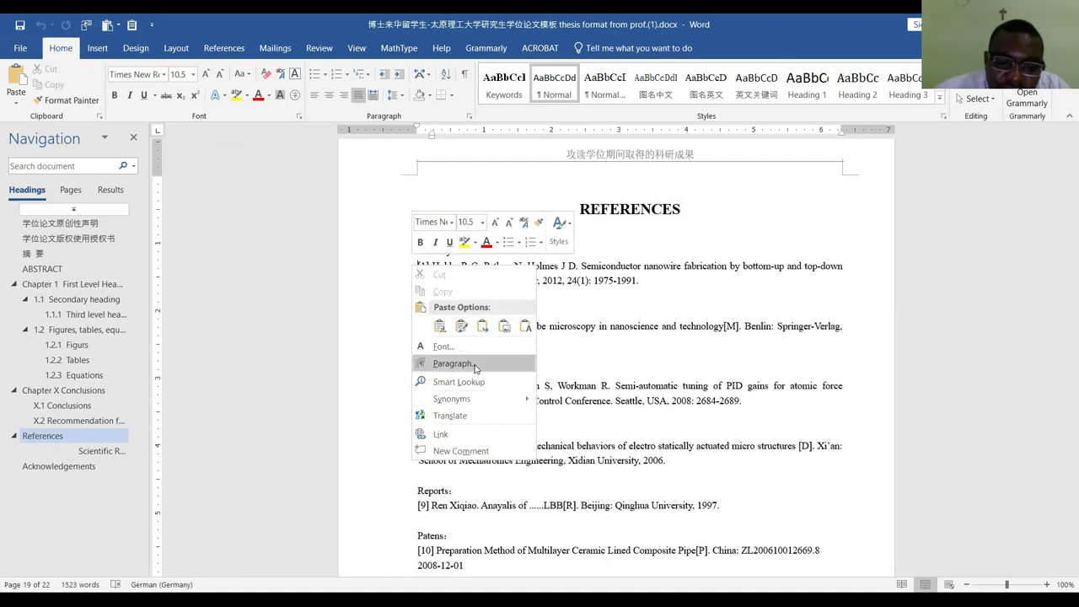
key("Return")
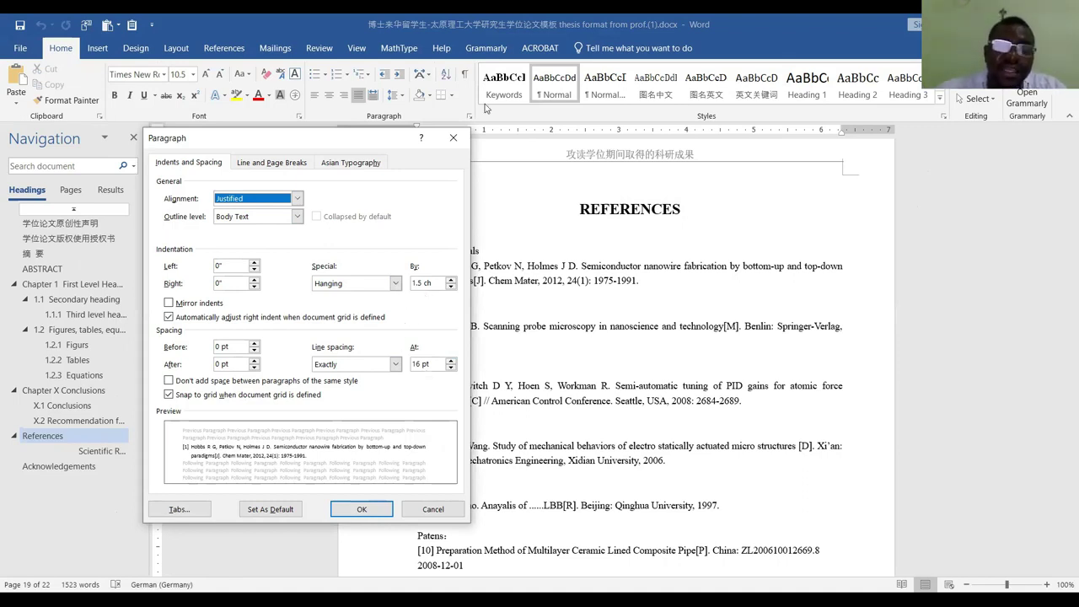
left_click(453, 138)
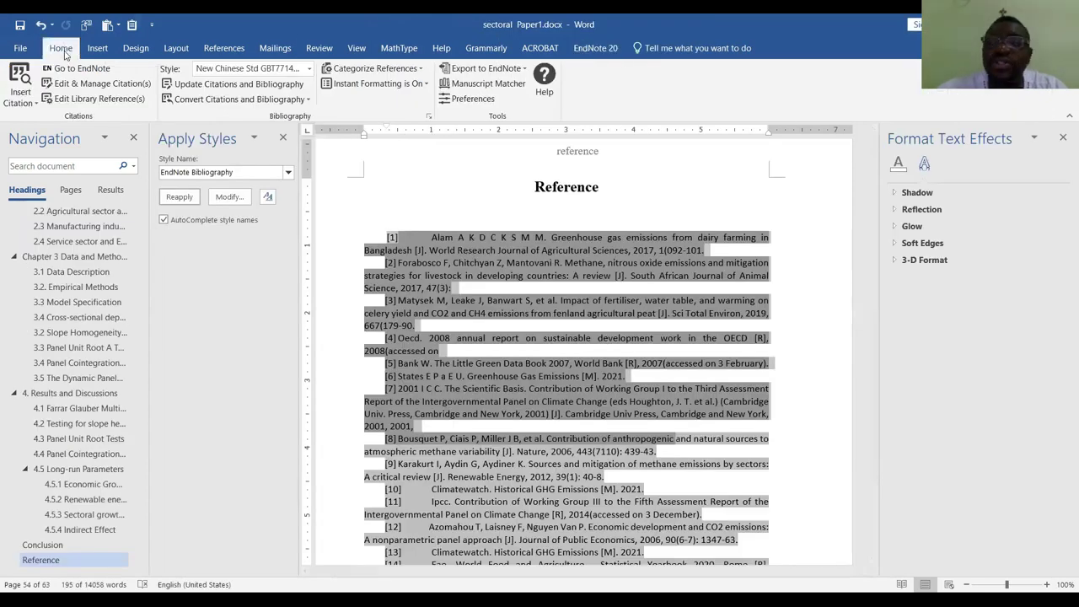
Back in sectoral Paper1, start a new style named Reference from the selected entries and open its full formatting options
left_click(62, 49)
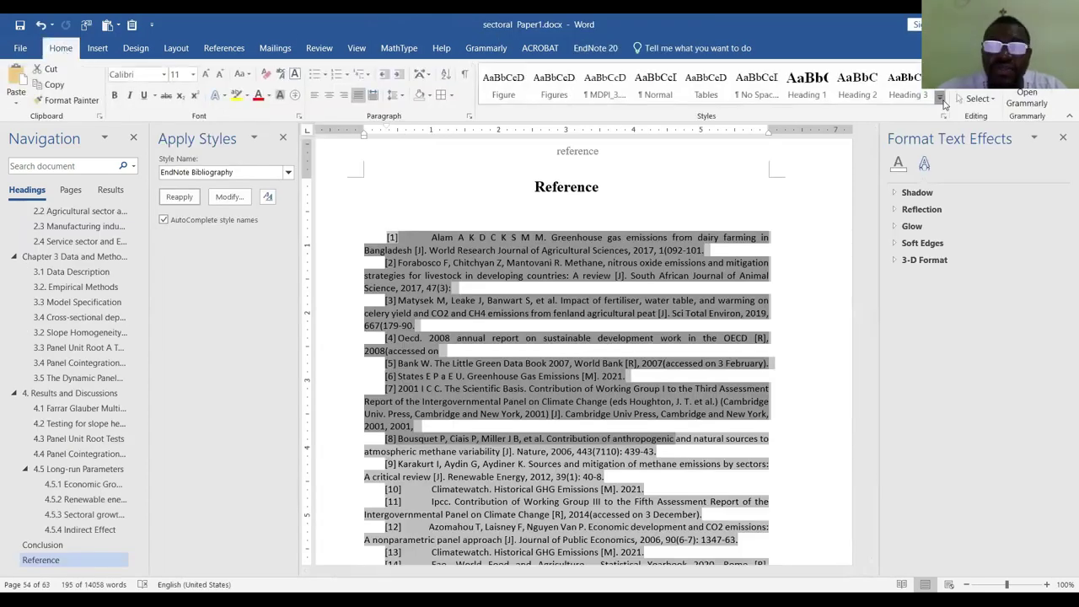
left_click(941, 100)
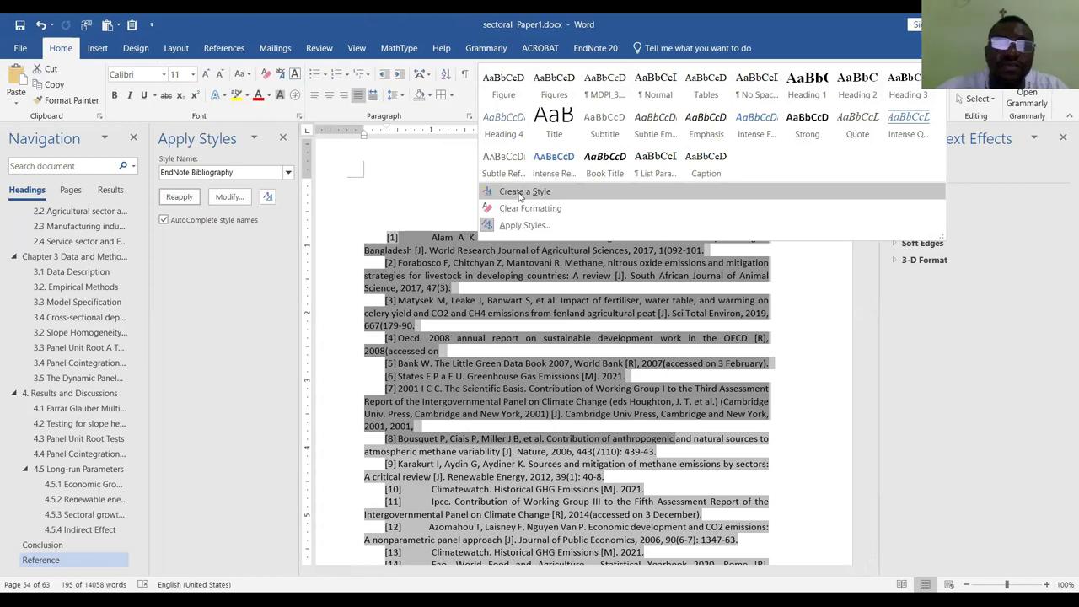
left_click(520, 193)
type("Reference")
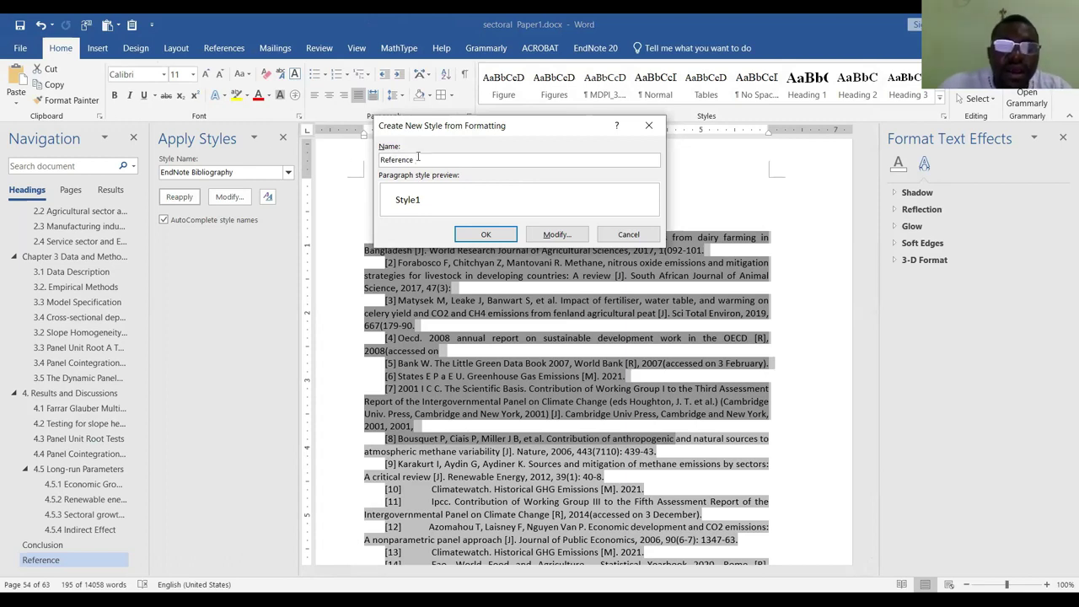
left_click(557, 235)
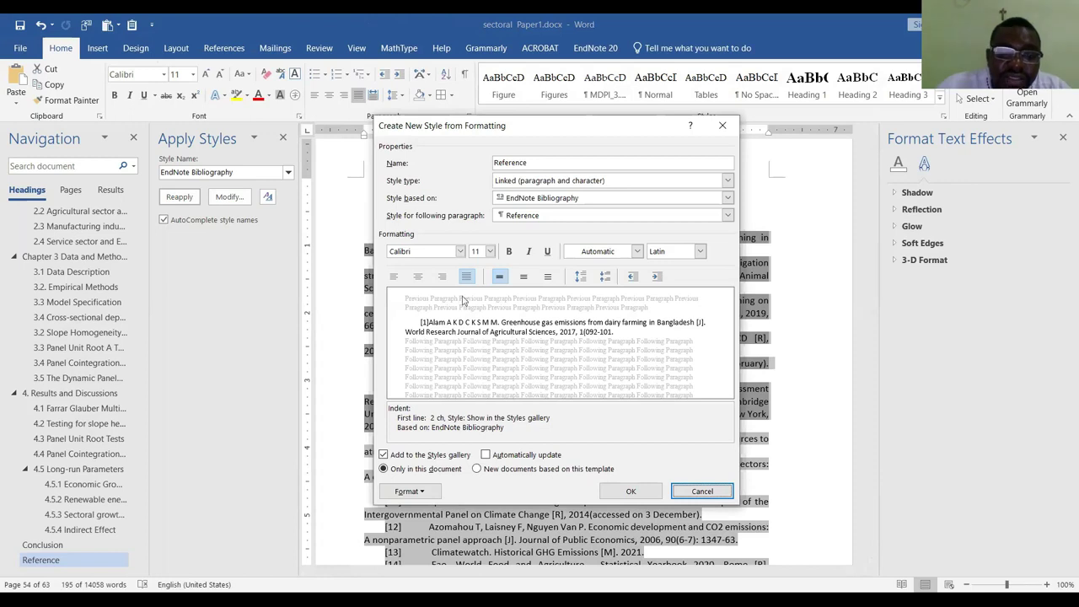
Set the new Reference style's font to Times New Roman at 12 pt and turn off its justified alignment
left_click(459, 251)
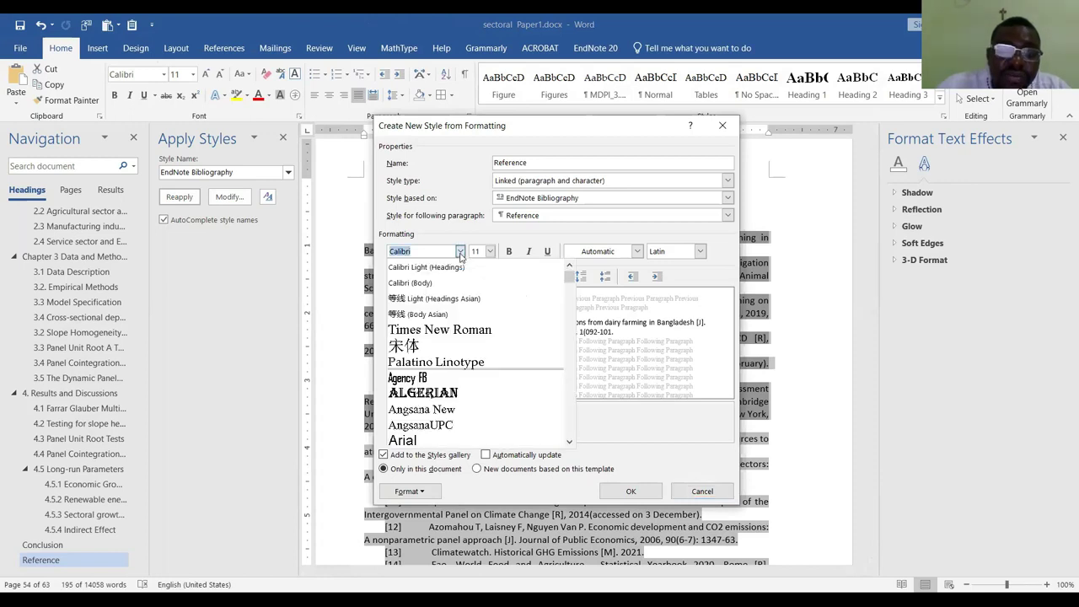
left_click(433, 331)
left_click(490, 251)
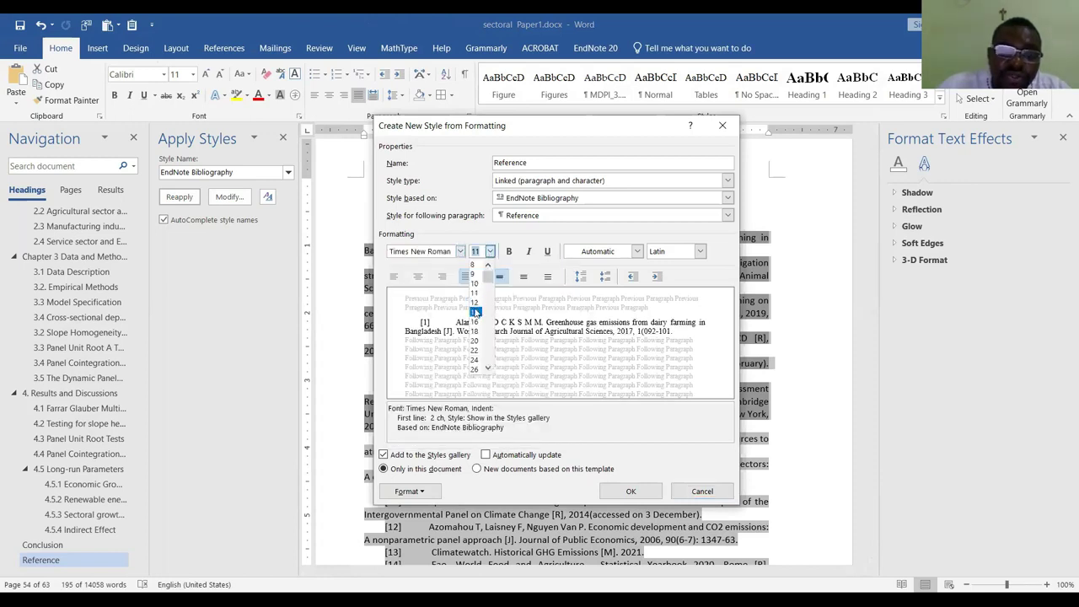
left_click(476, 304)
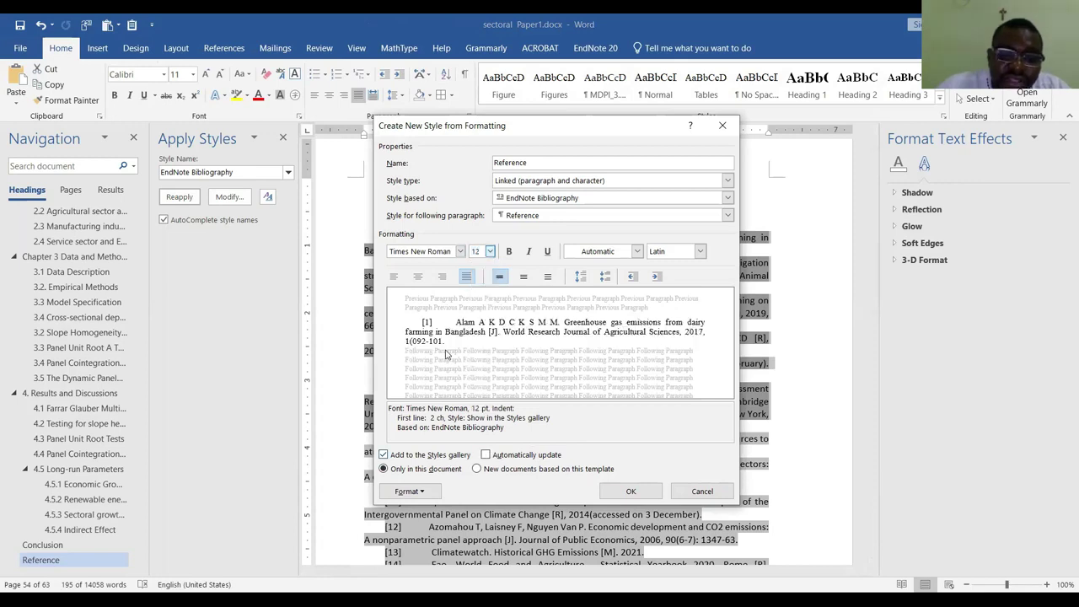
left_click(467, 277)
Set the Reference style's paragraph alignment to Right, keeping the outline level at Body Text
left_click(407, 492)
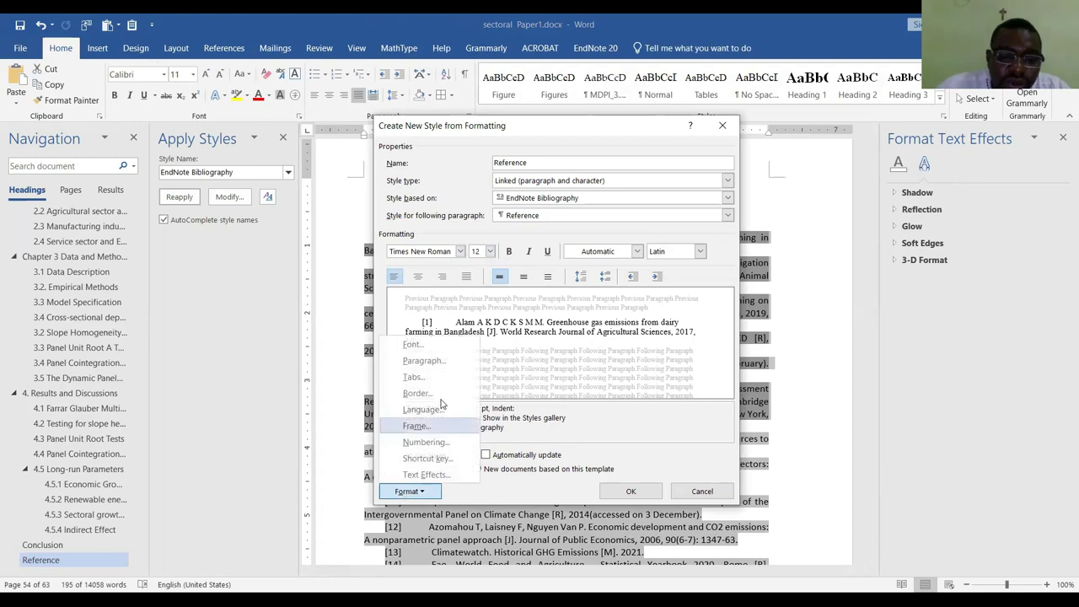
left_click(426, 361)
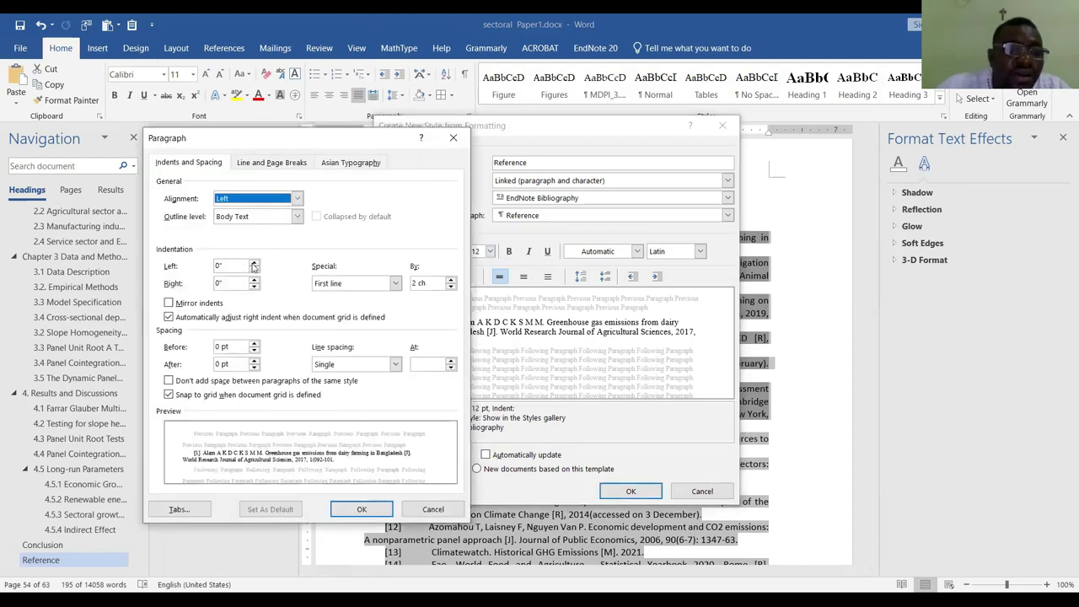
left_click(297, 199)
left_click(278, 230)
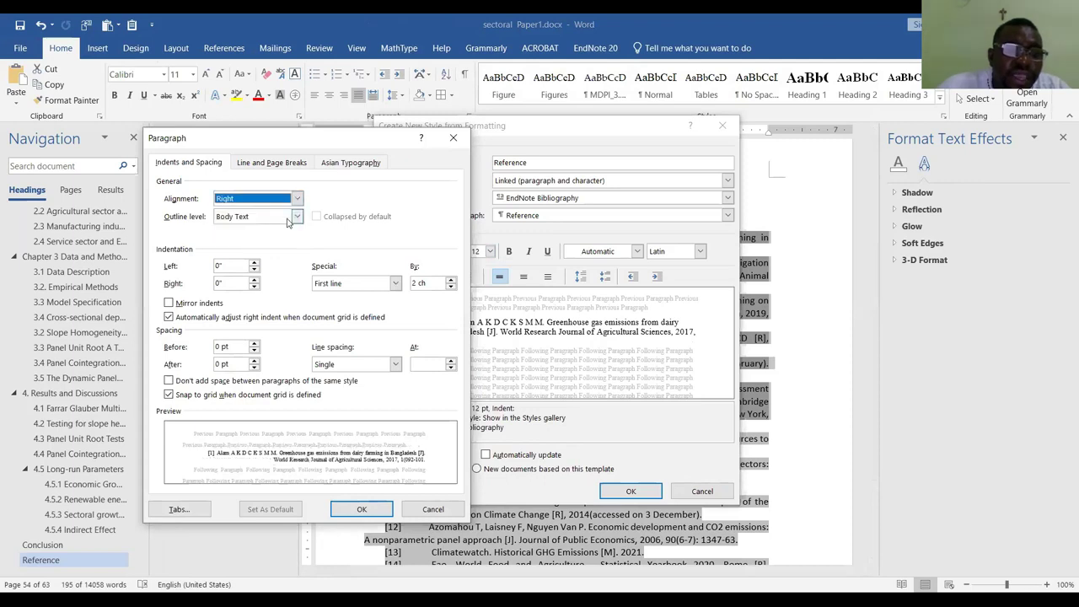
left_click(295, 217)
left_click(295, 217)
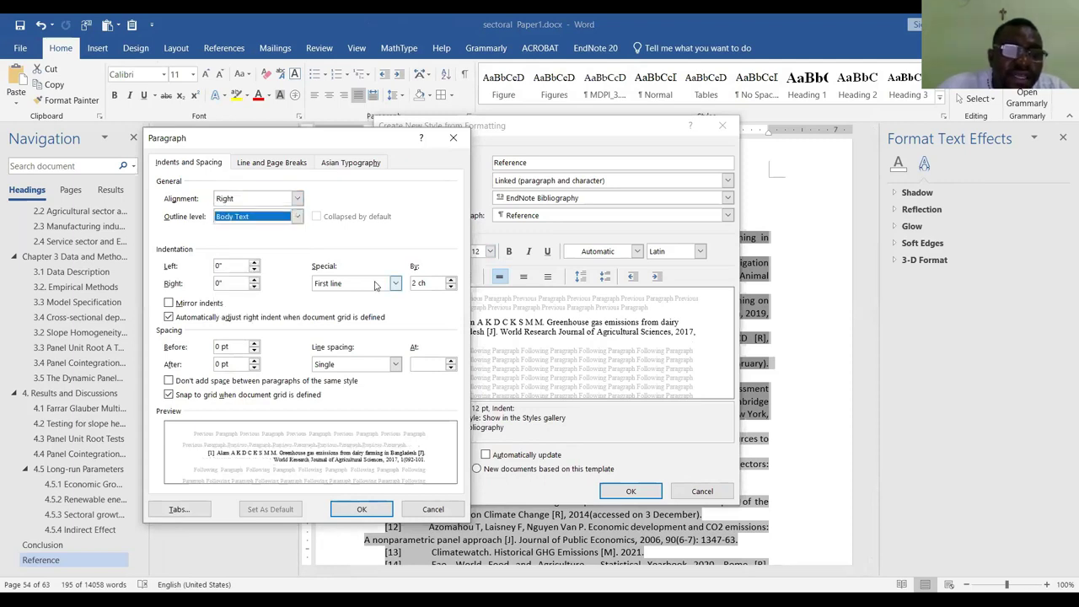
Give the Reference style a hanging indent of 1.5 ch
left_click(396, 284)
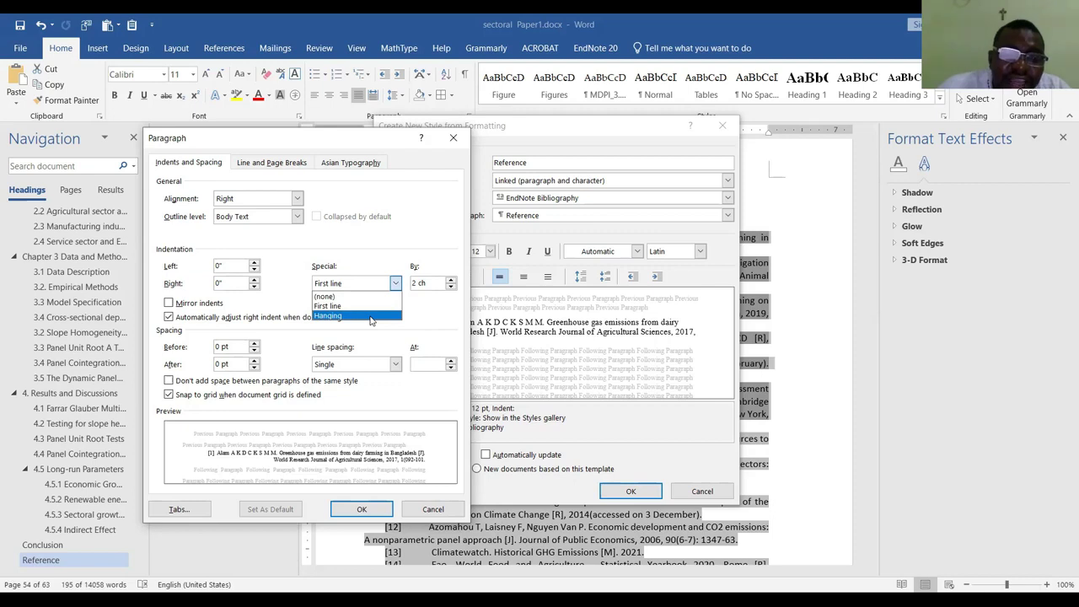
left_click(341, 320)
left_click(417, 284)
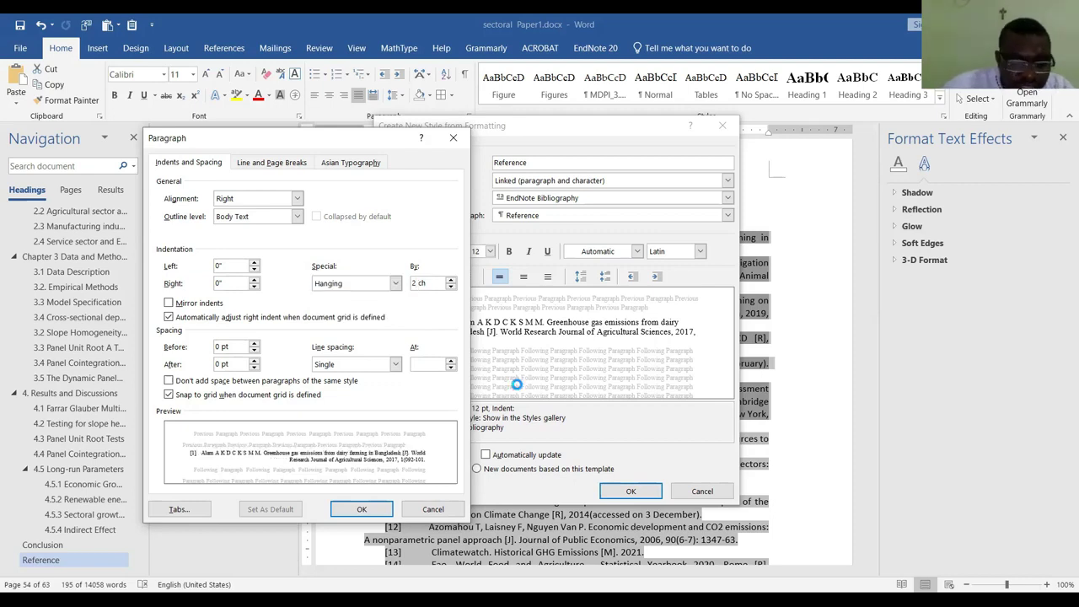
double_click(415, 283)
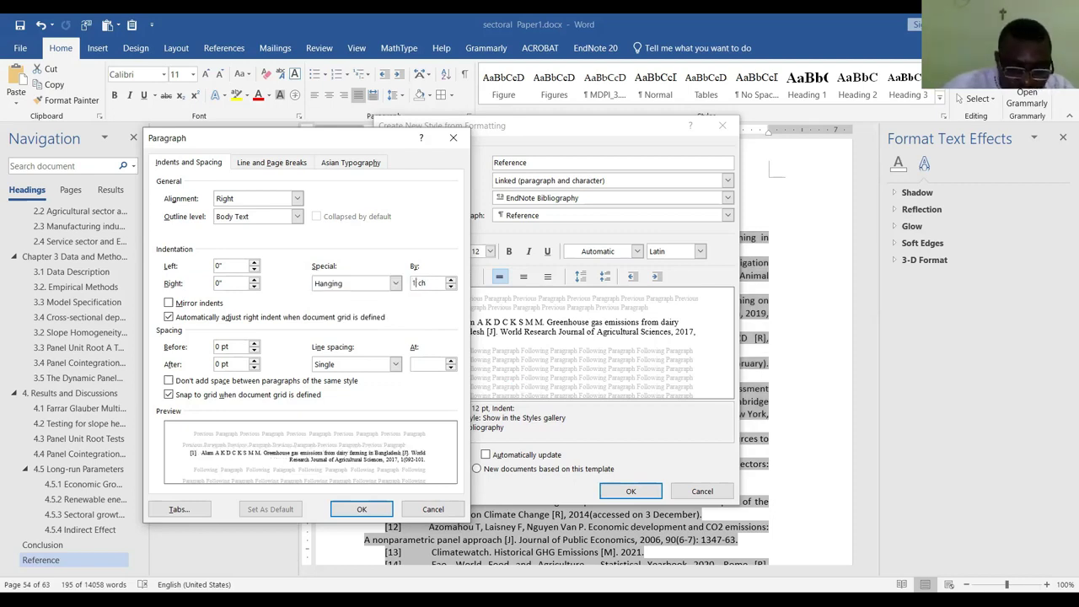
type("1.5")
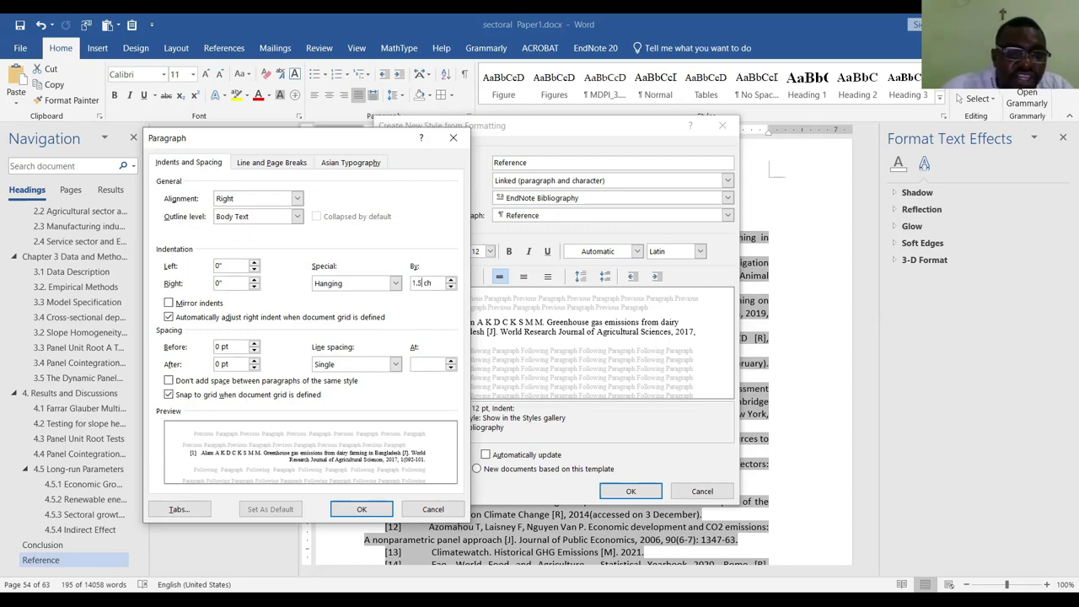
Set the style's line spacing to Exactly 16 pt and create the Reference style with automatic updating enabled
left_click(394, 364)
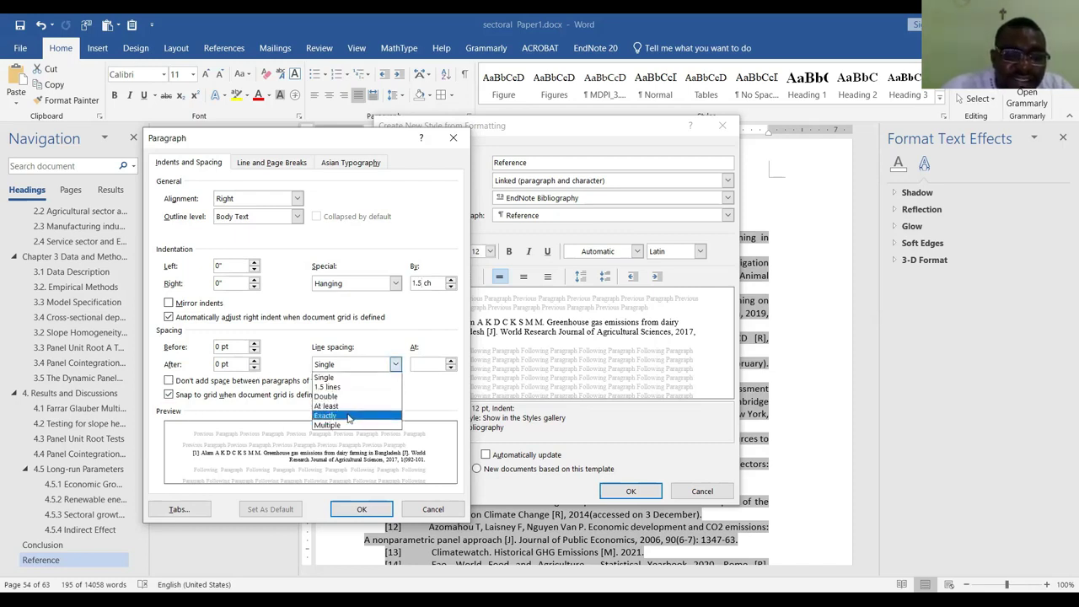
left_click(348, 417)
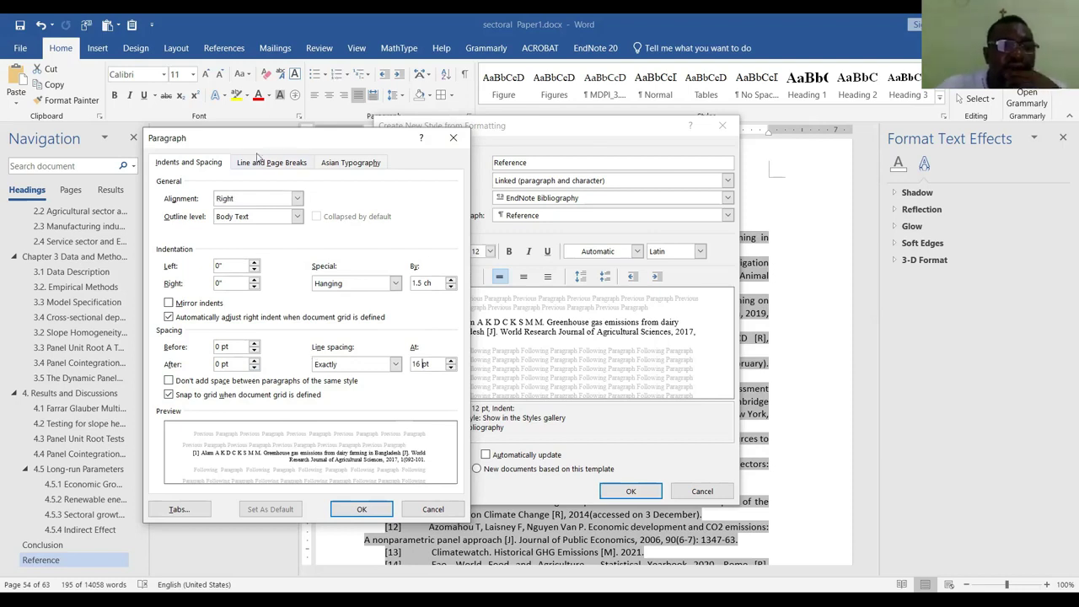
left_click(351, 506)
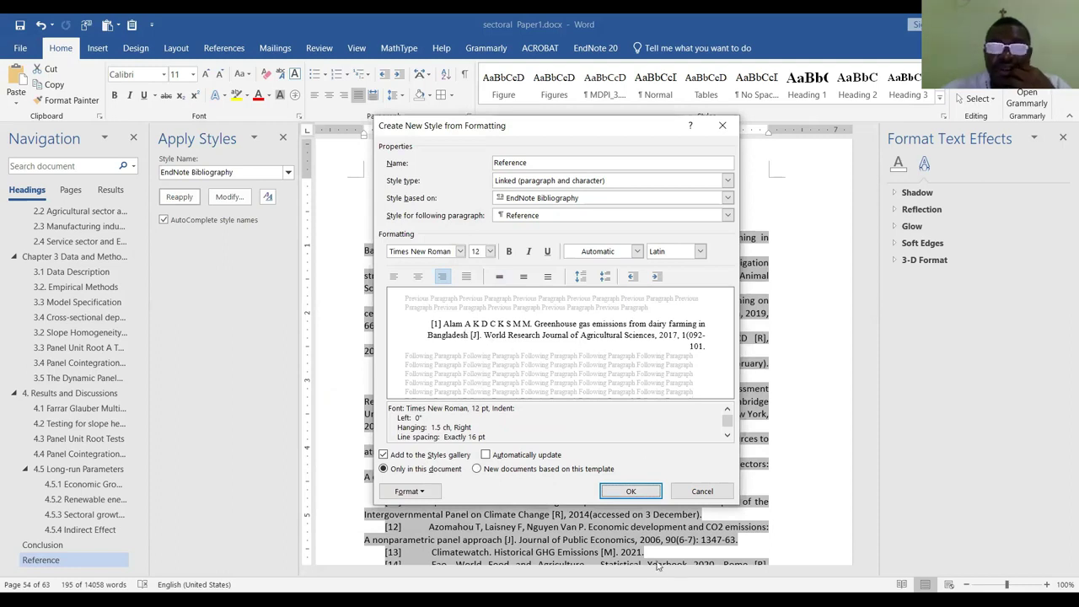
left_click(488, 455)
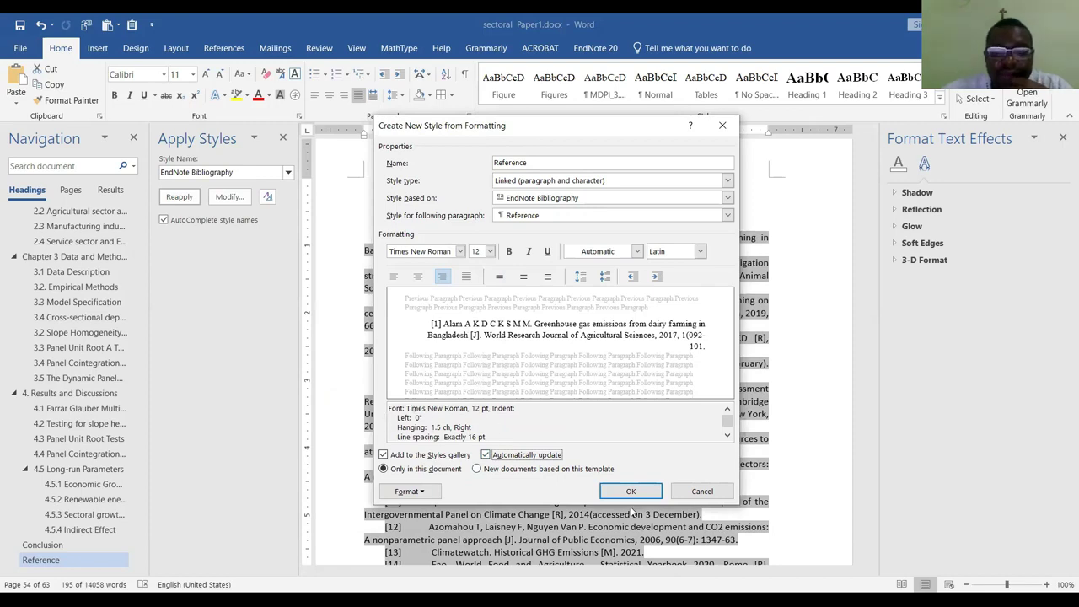
left_click(650, 493)
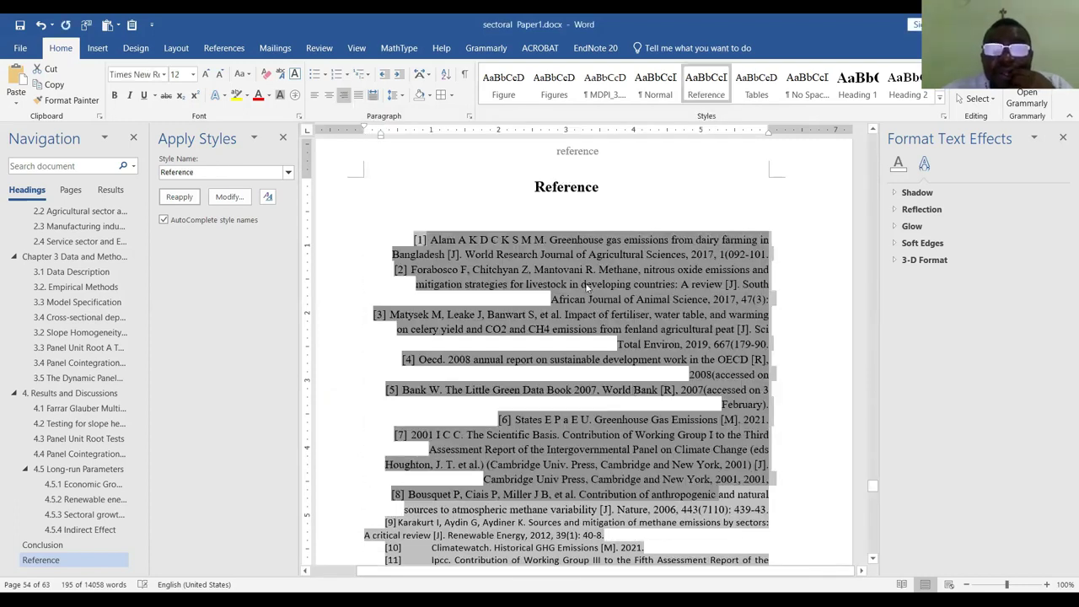
Review the Reference style's paragraph settings without changing them, and examine how the entries in the reference list are laid out
right_click(704, 85)
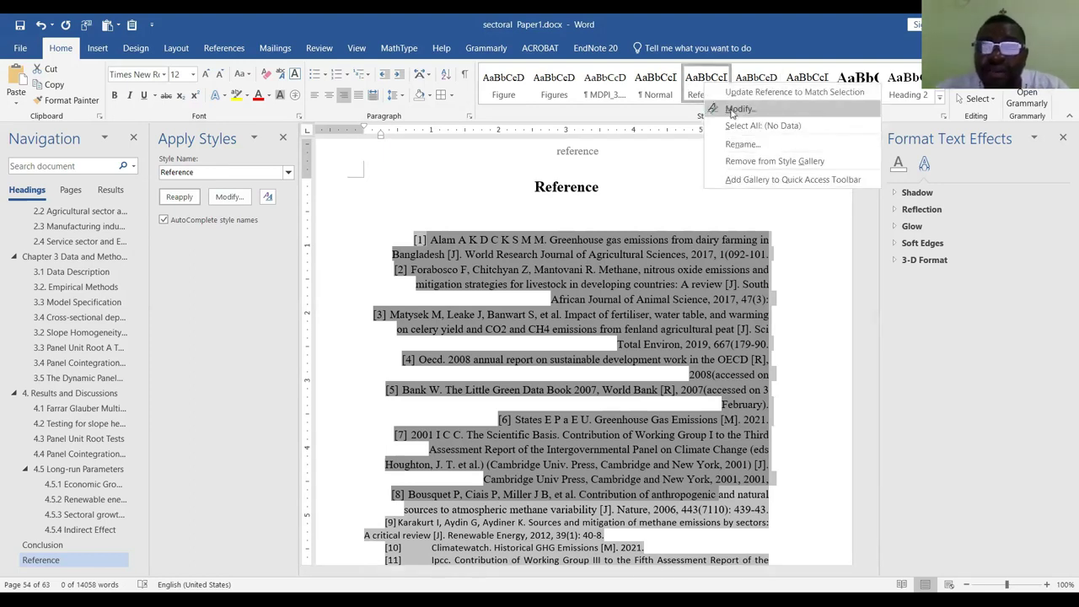
left_click(733, 110)
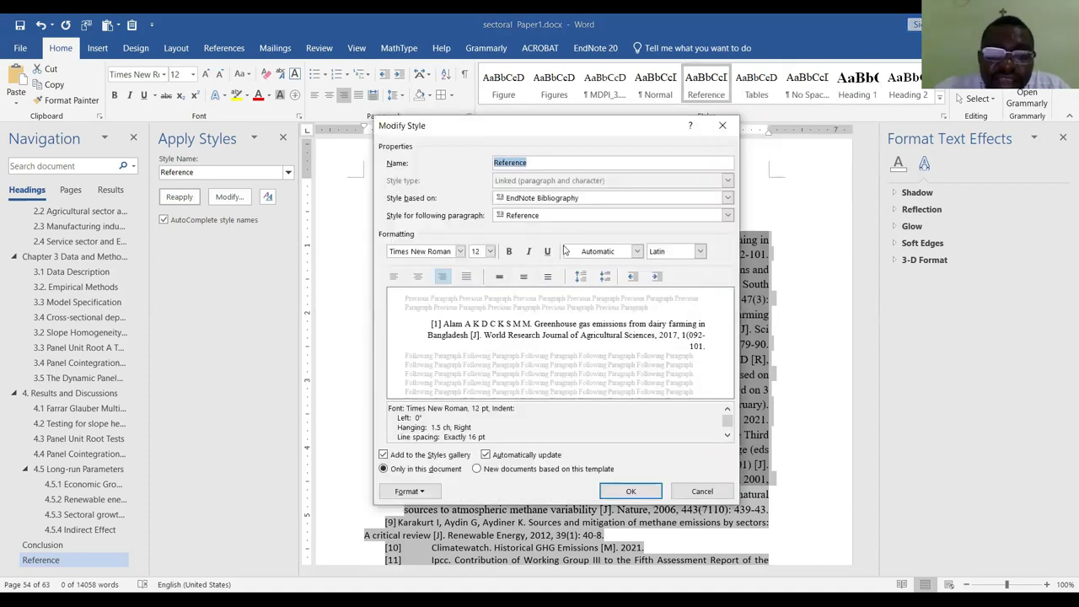
left_click(407, 492)
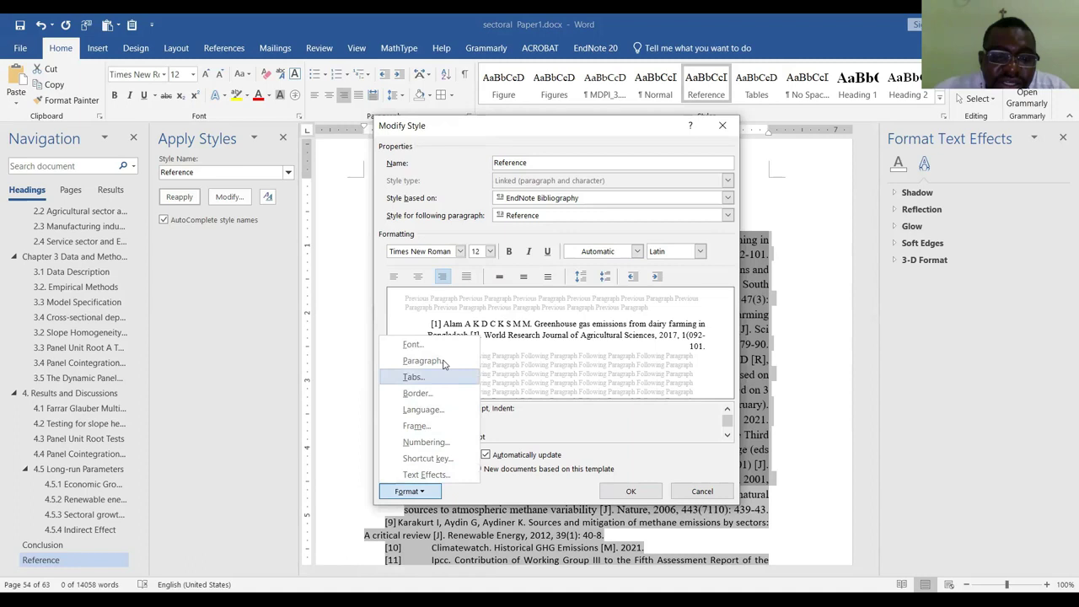
left_click(444, 361)
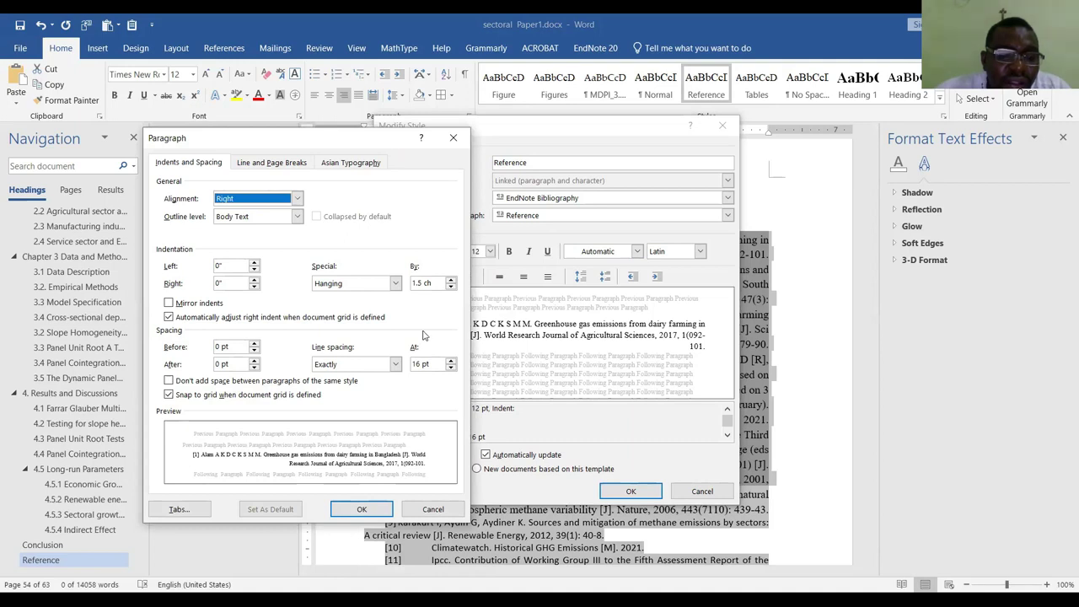
left_click(453, 137)
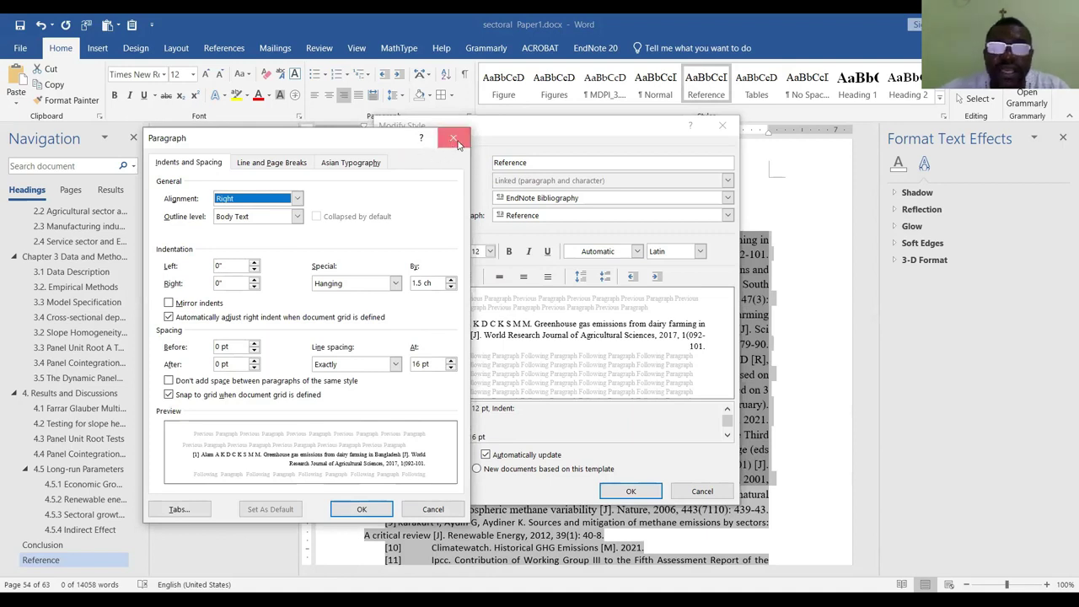
left_click(721, 128)
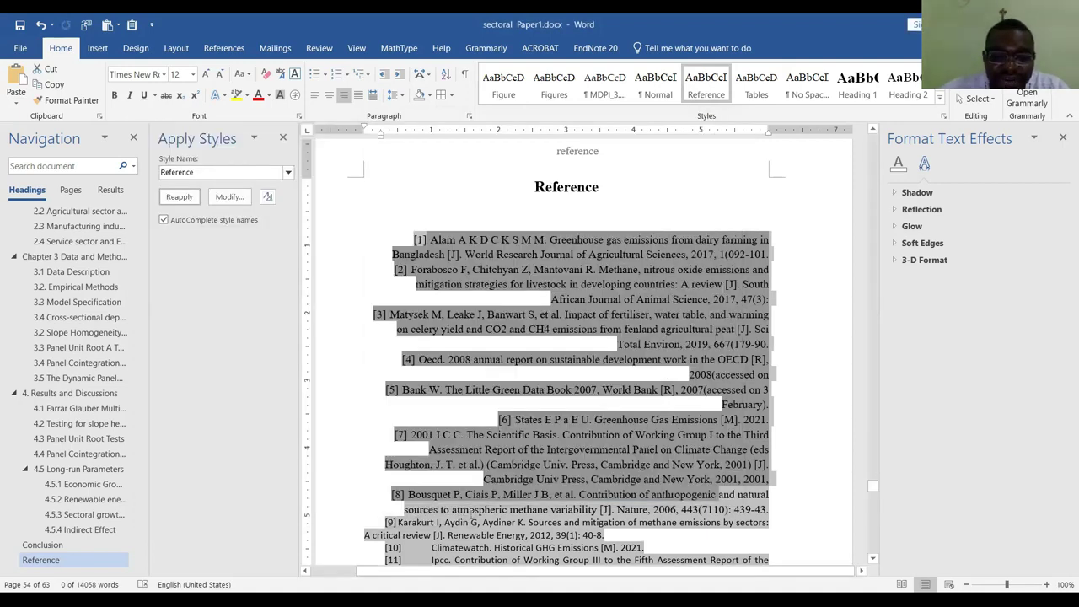
scroll(496, 512, "down", 2)
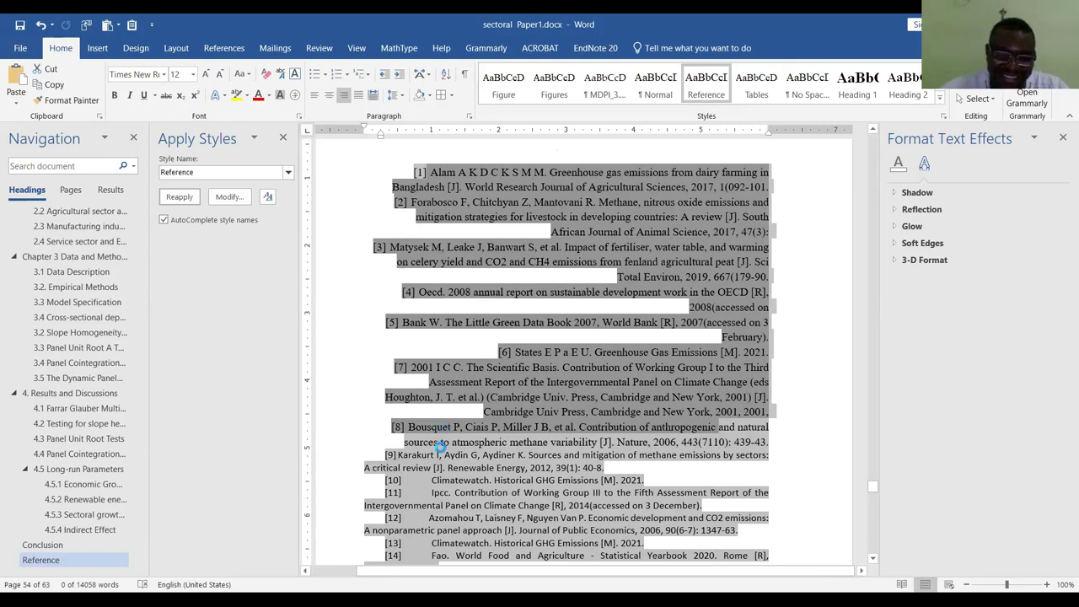
scroll(442, 455, "down", 3)
scroll(441, 455, "up", 4)
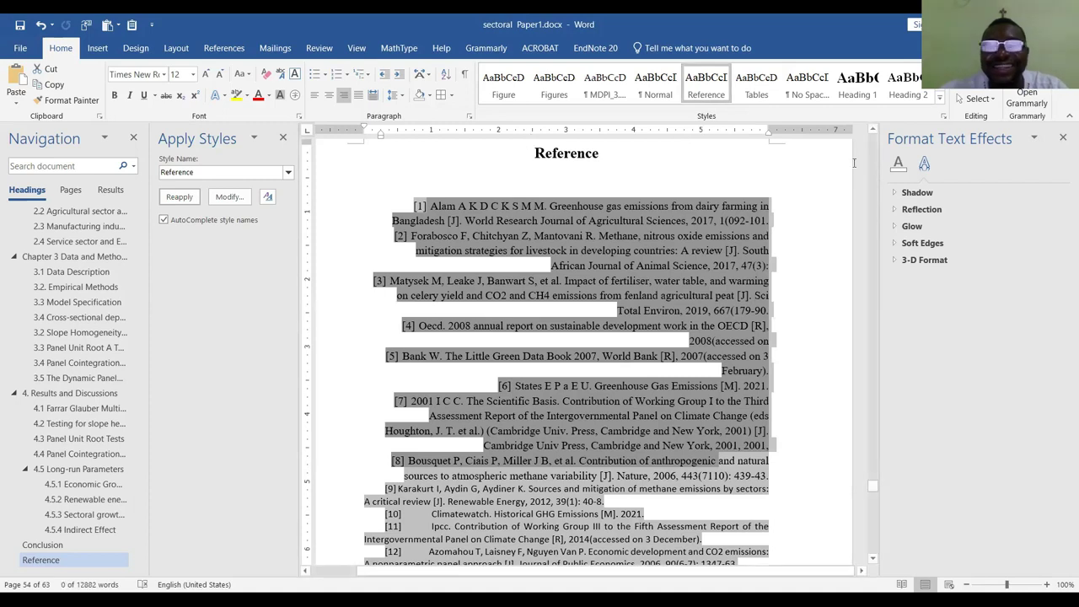
Switch to the thesis template and check the paragraph settings of its first journal article reference
right_click(721, 99)
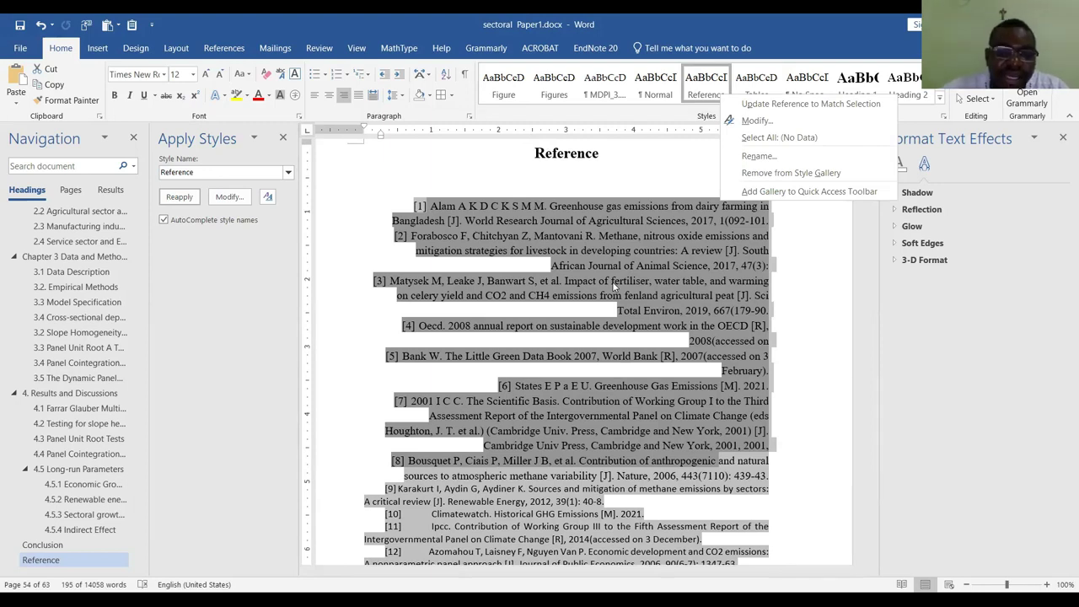
key("alt+Tab")
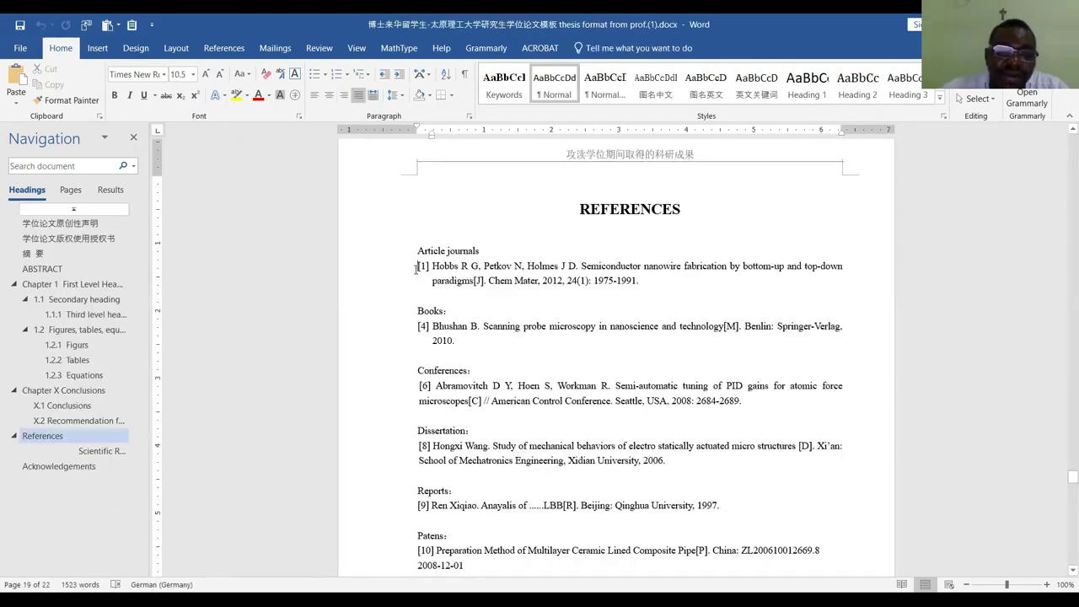
right_click(416, 268)
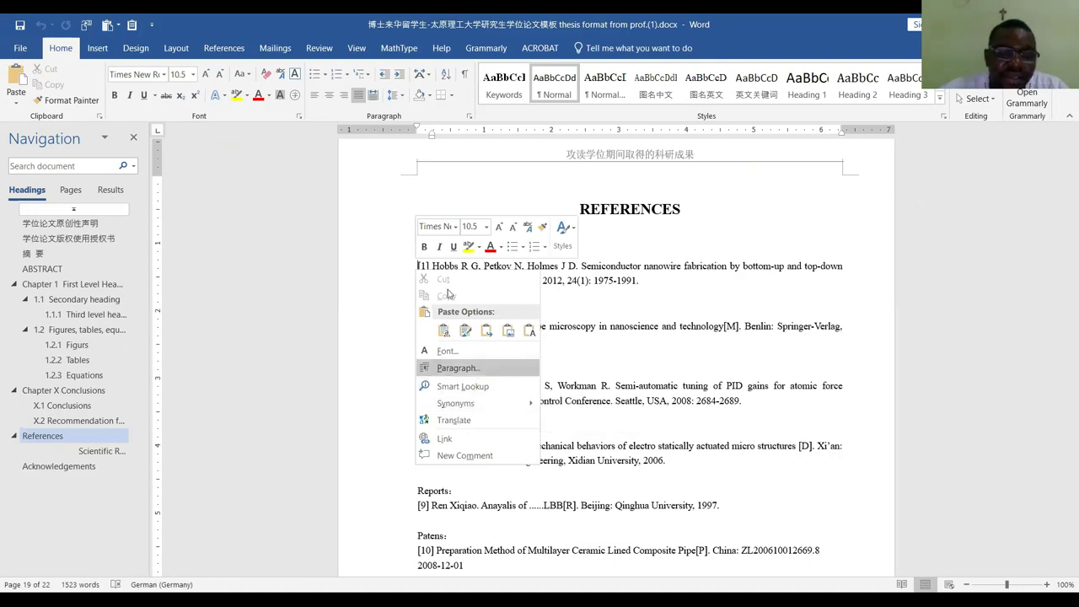
left_click(474, 370)
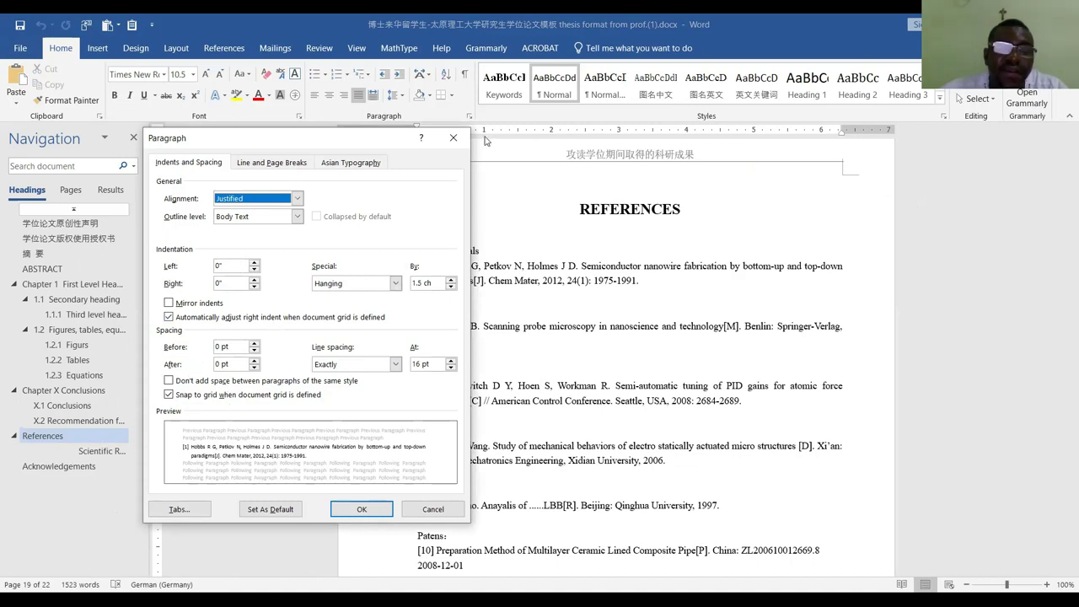
left_click(452, 137)
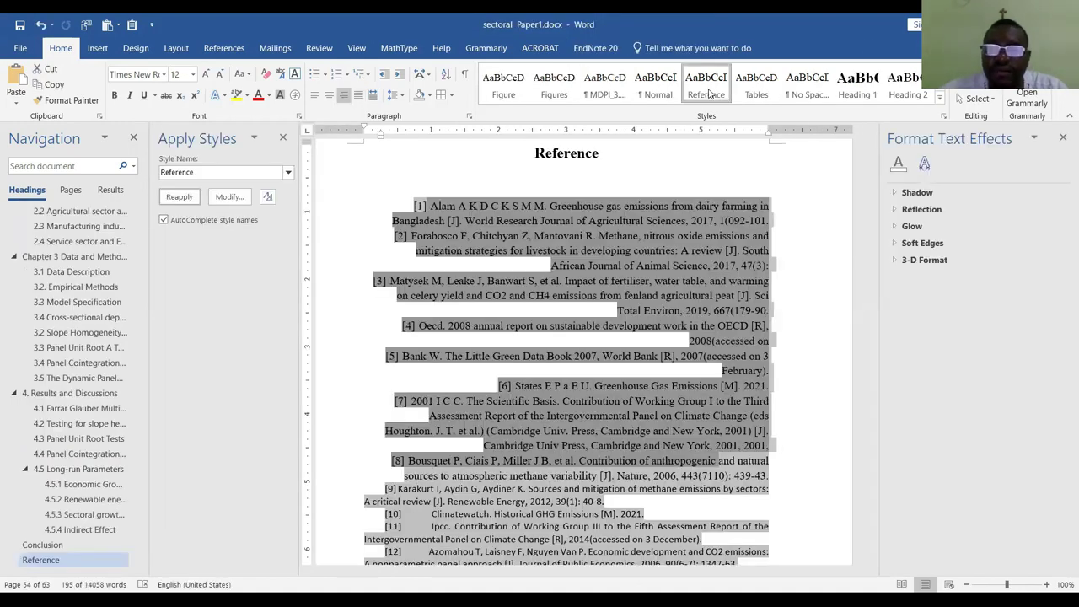
Modify the Reference style in the paper so its paragraph alignment is Justified
right_click(710, 93)
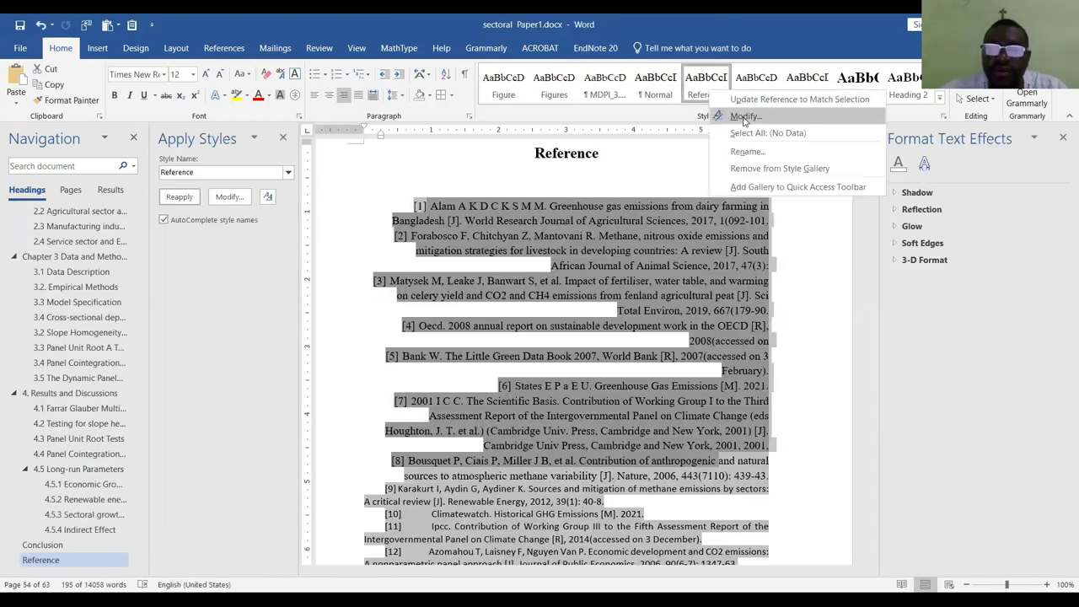
left_click(743, 118)
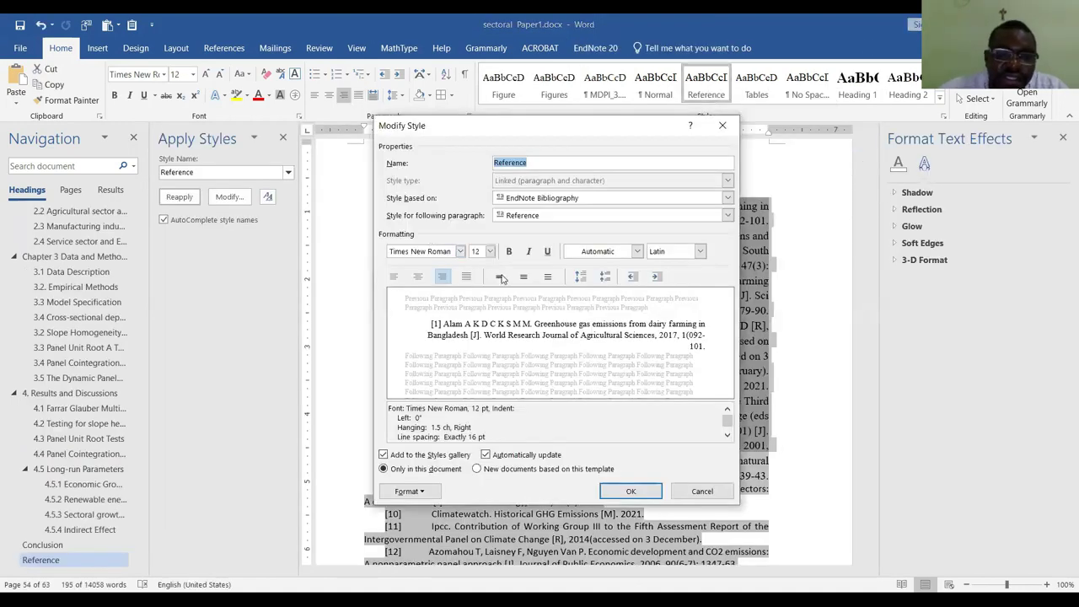
left_click(413, 491)
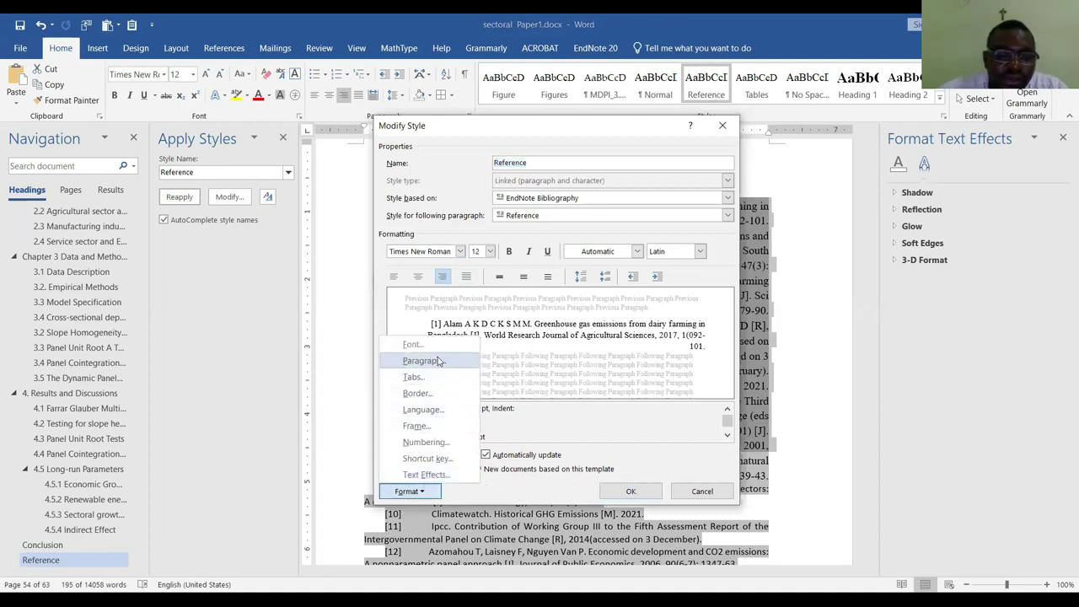
key("Return")
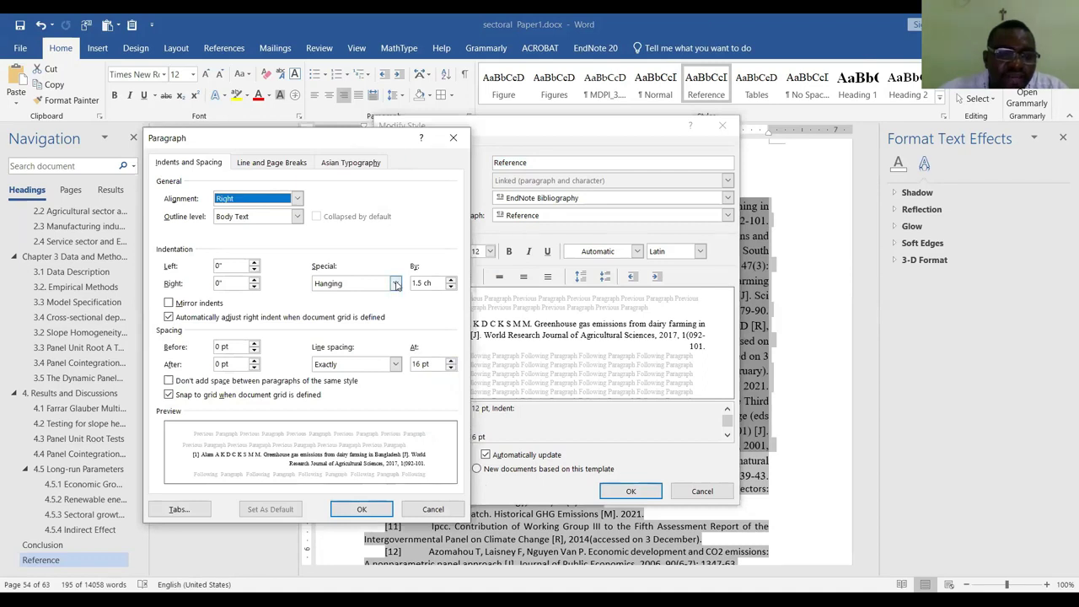
left_click(396, 284)
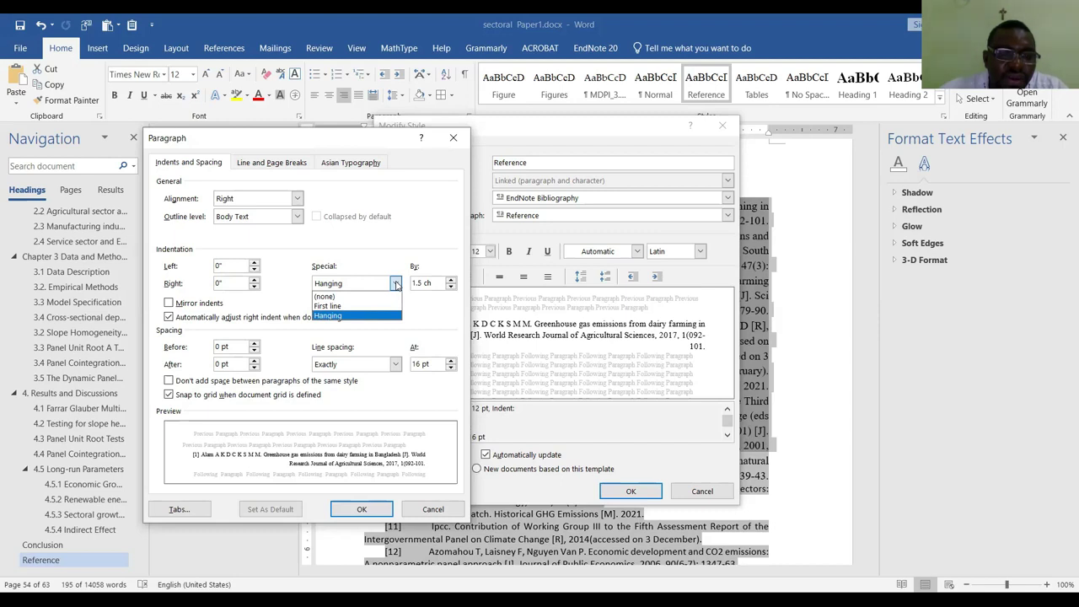
left_click(297, 199)
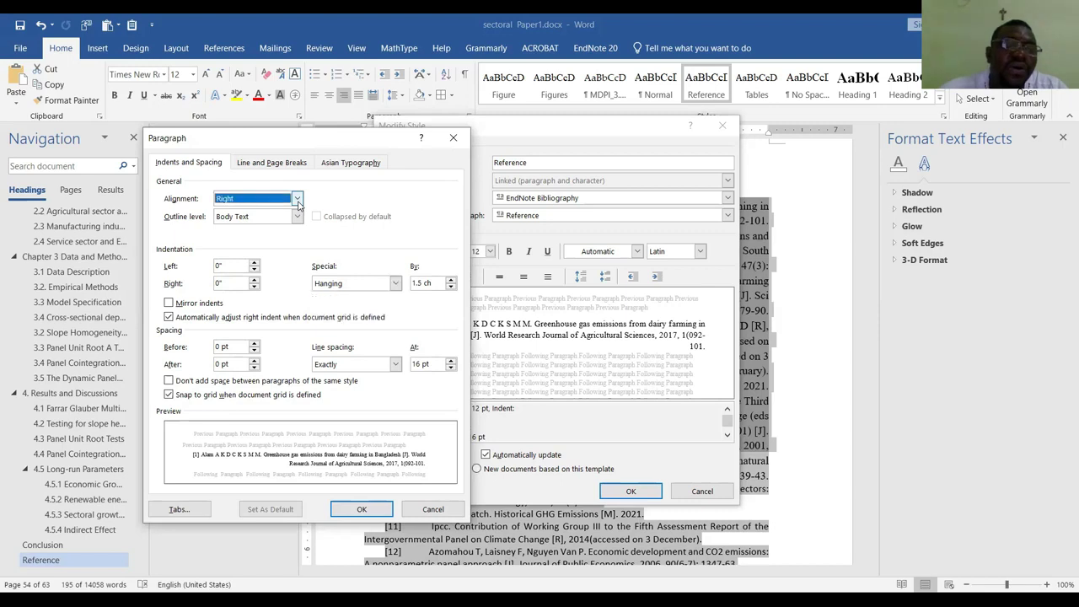
left_click(297, 200)
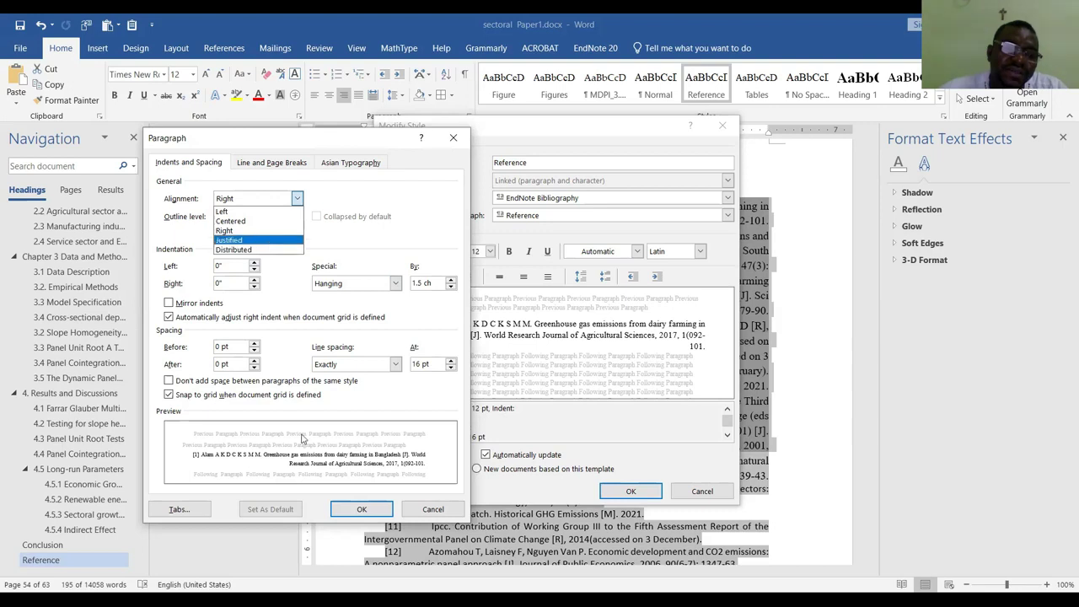
left_click(236, 240)
left_click(363, 511)
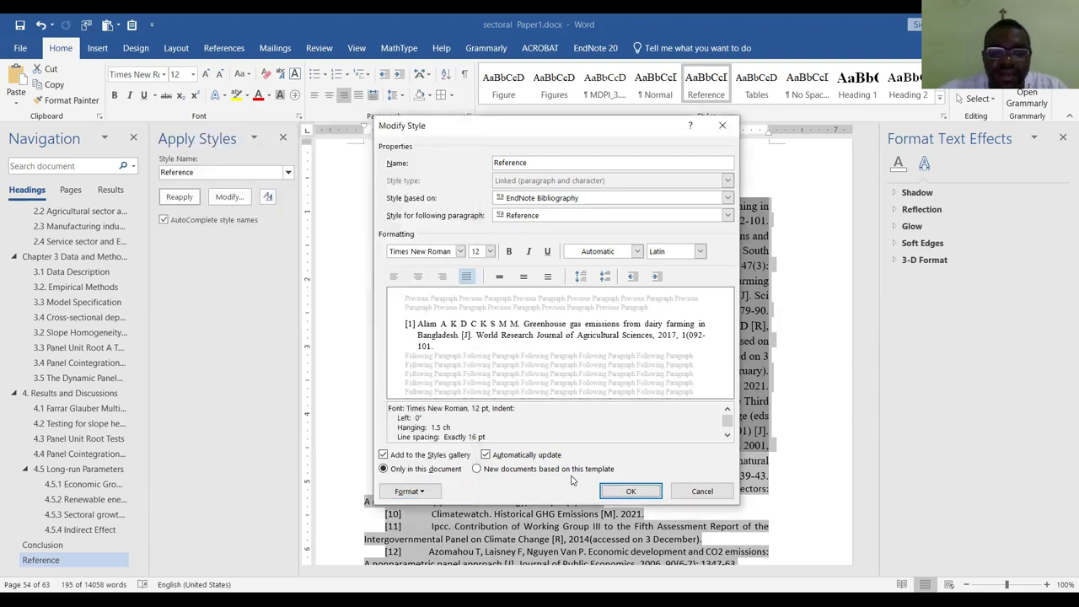
left_click(632, 491)
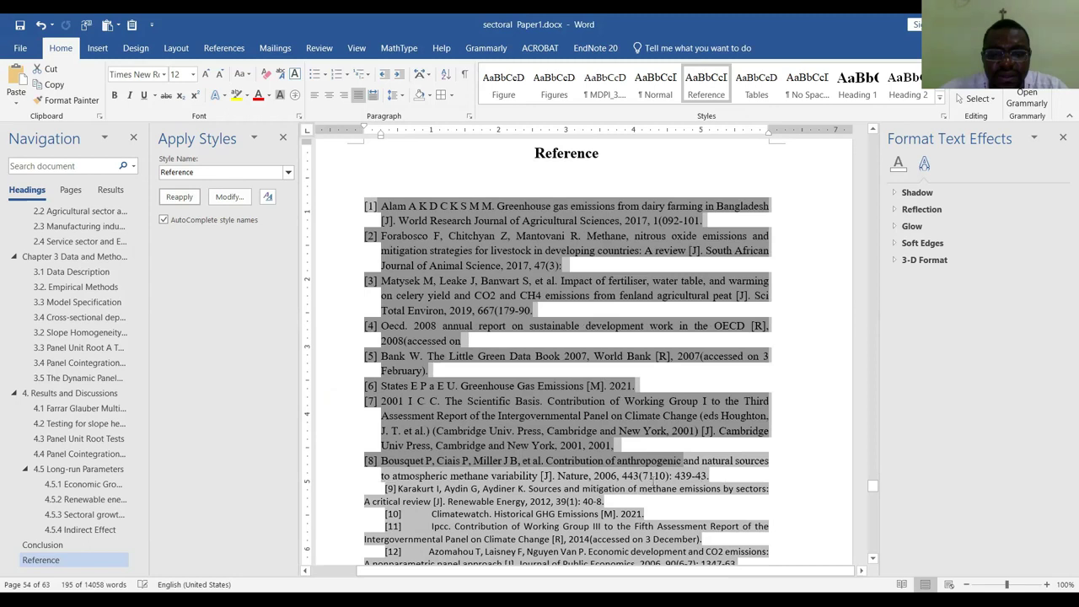
left_click(576, 417)
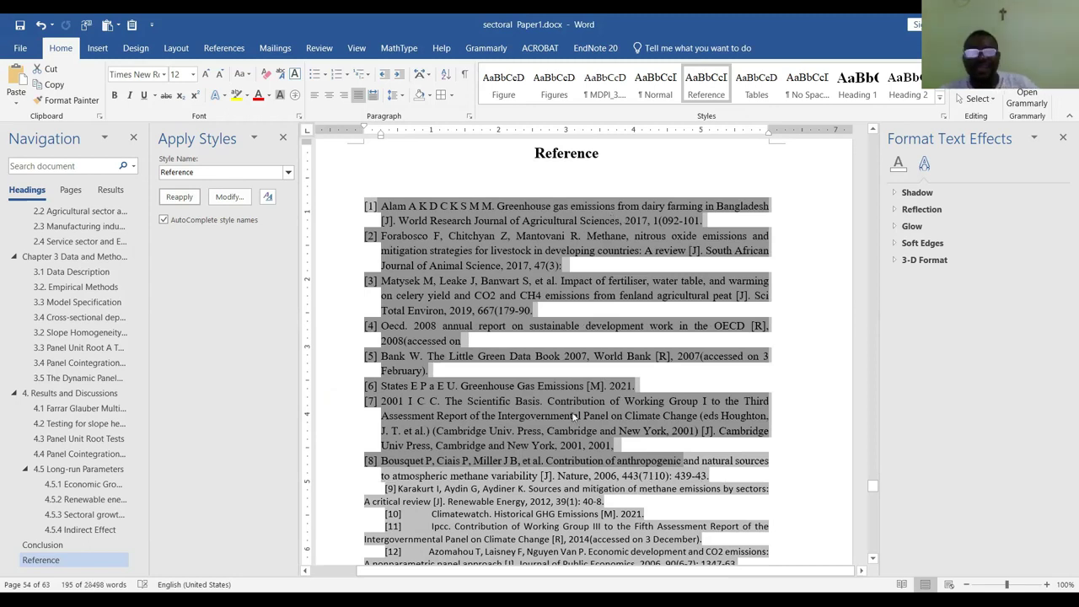
left_click(611, 368)
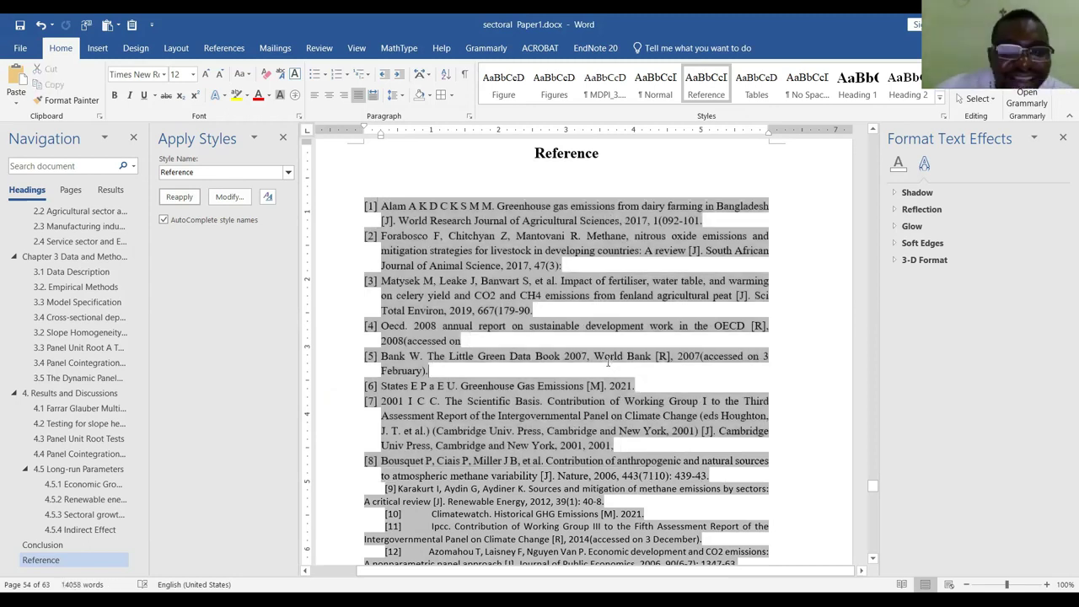
left_click(672, 172)
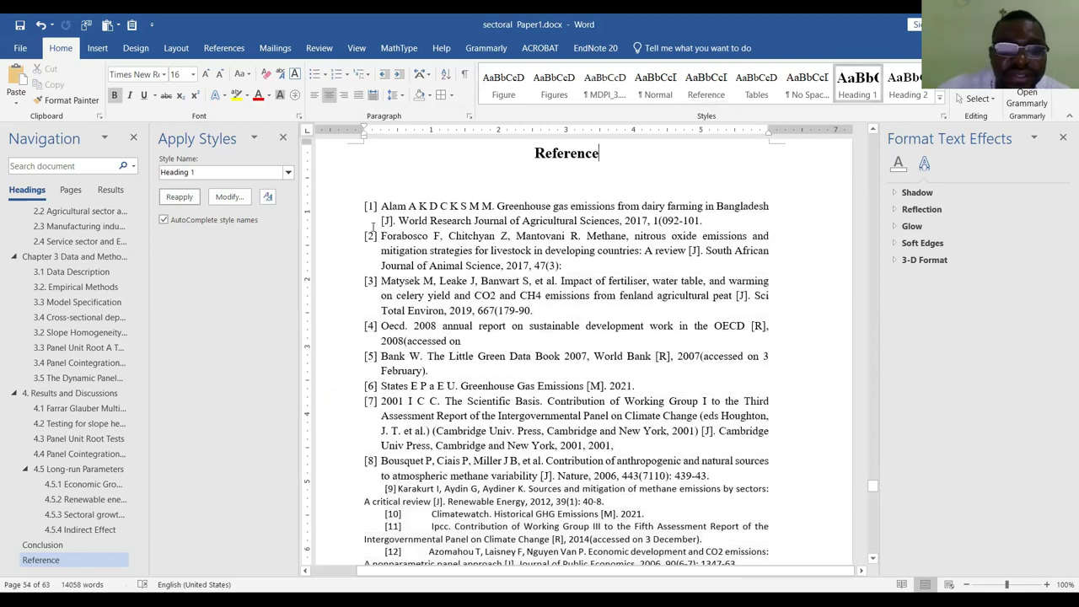
Examine the reference list from entry [1] onward, comparing how the individual entries are indented and formatted
scroll(465, 361, "down", 1)
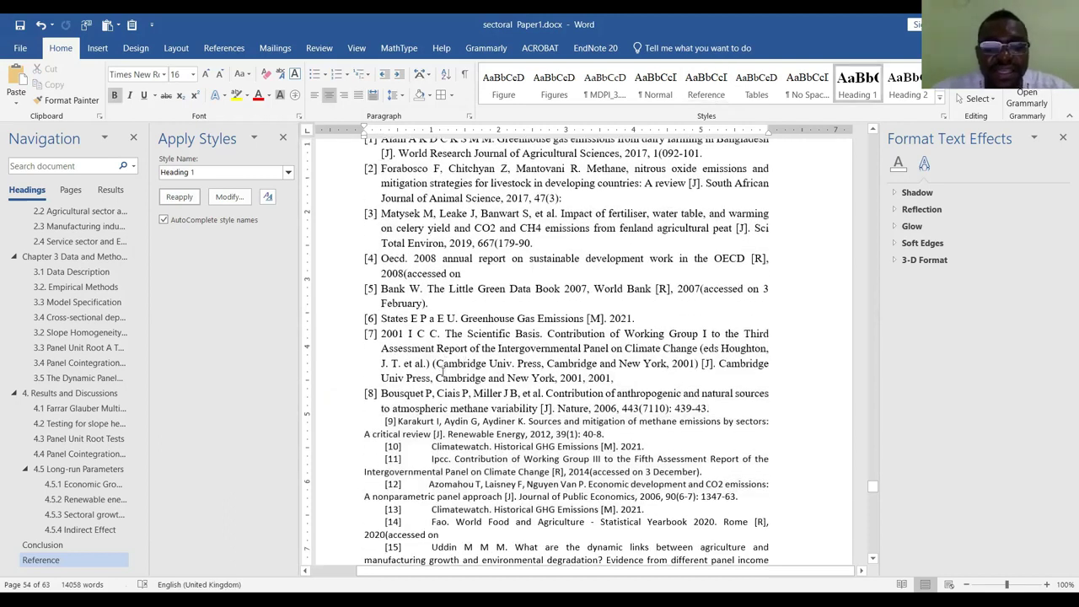
scroll(443, 371, "down", 1)
scroll(443, 371, "down", 4)
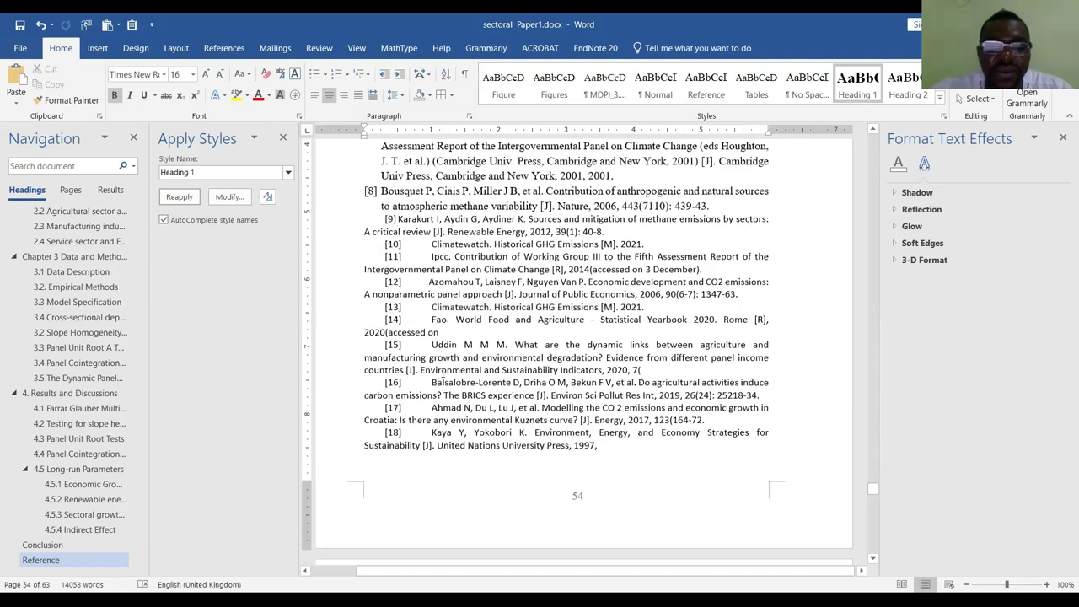
scroll(462, 307, "up", 5)
scroll(461, 306, "up", 5)
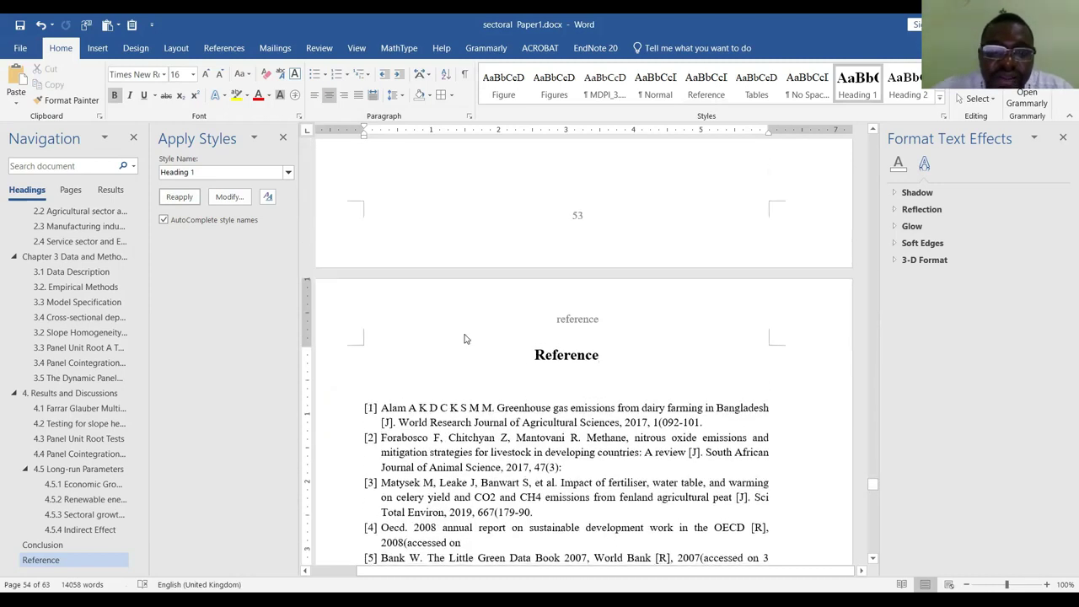
left_click(360, 418)
key("ctrl+shift+End")
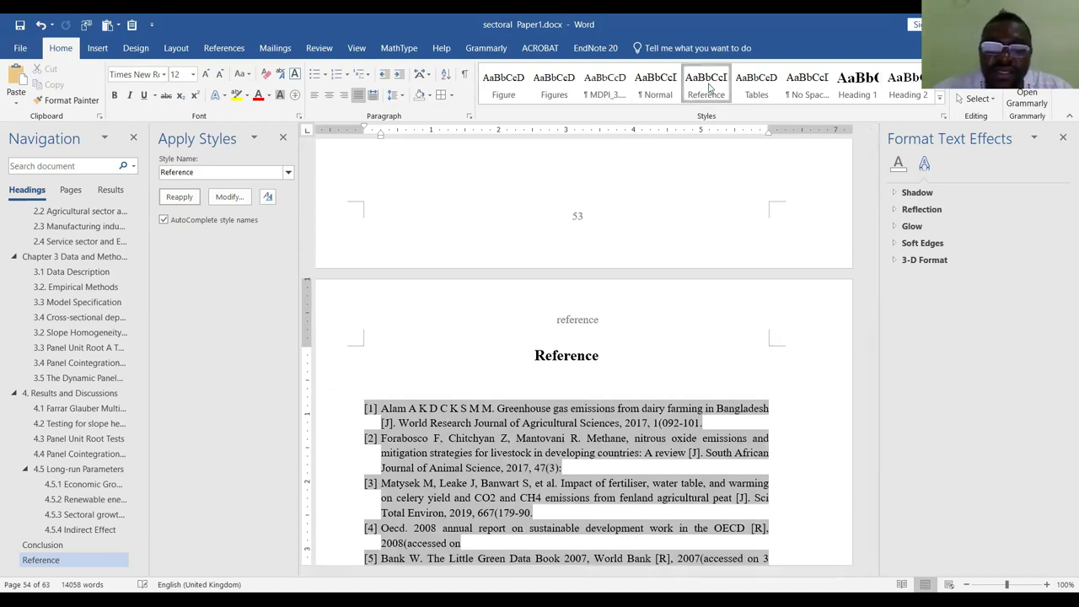
scroll(701, 257, "down", 4)
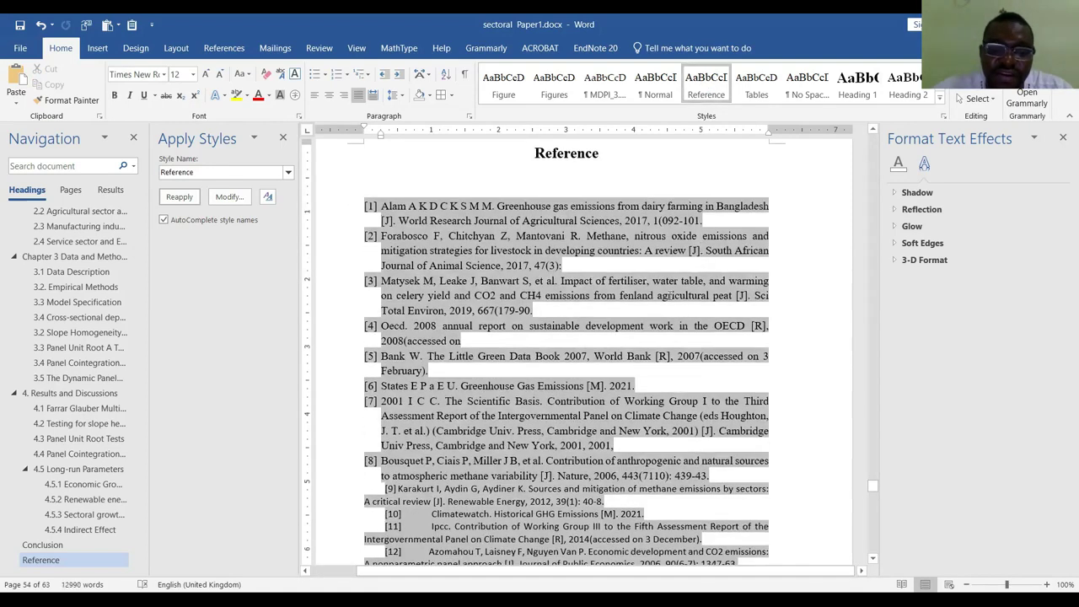
scroll(668, 296, "down", 3)
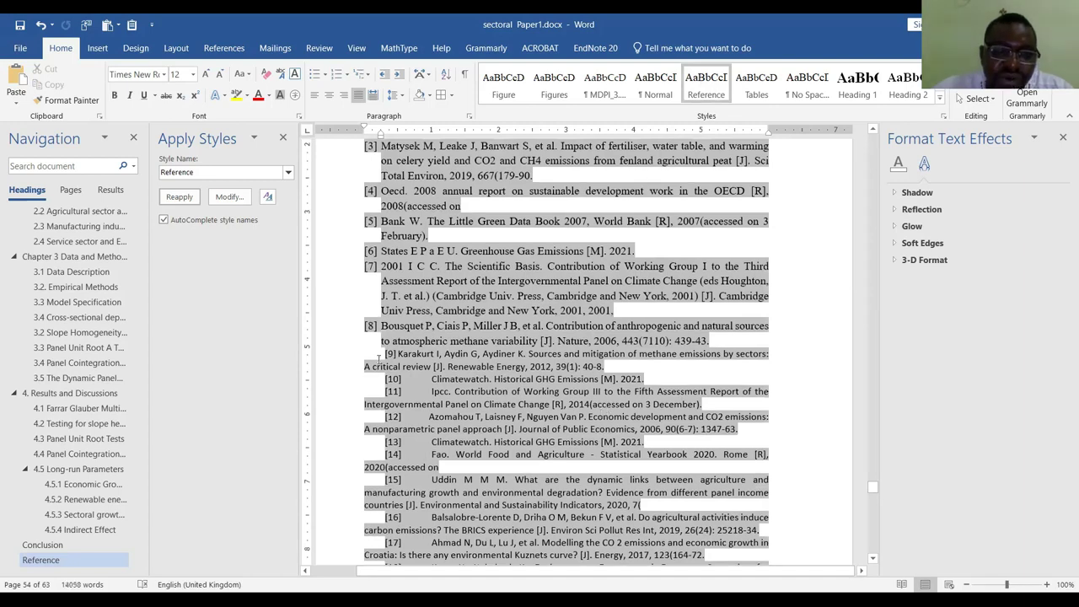
Remove the first-line indent from reference entries [9], [10] and [11], and the tab gap after the numbers [10] and [11]
key("ctrl+z")
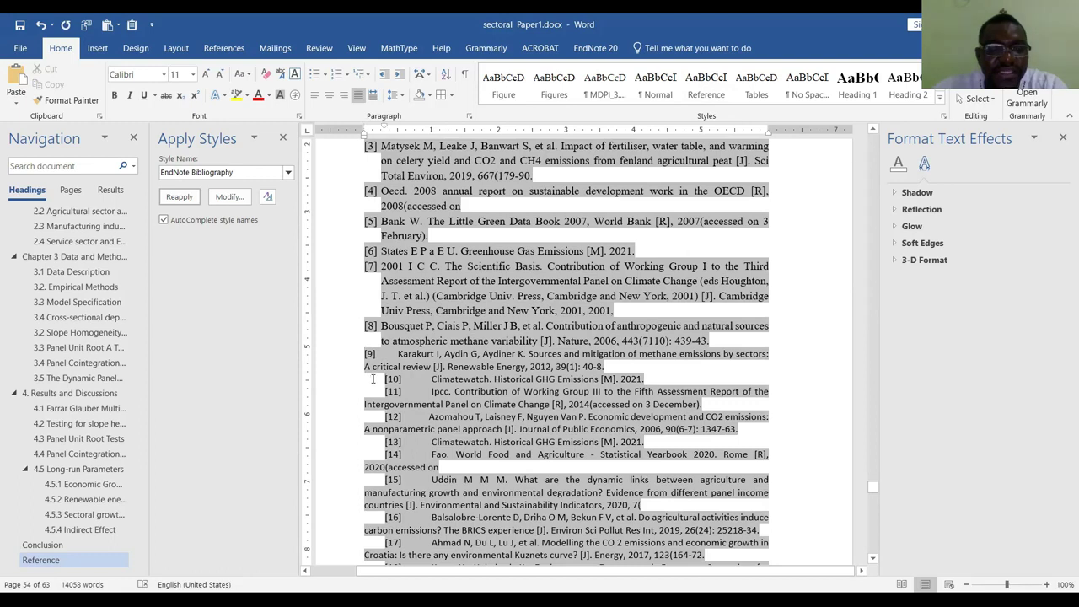
left_click(373, 379)
key("BackSpace")
left_click(372, 392)
key("BackSpace")
left_click(394, 392)
key("BackSpace")
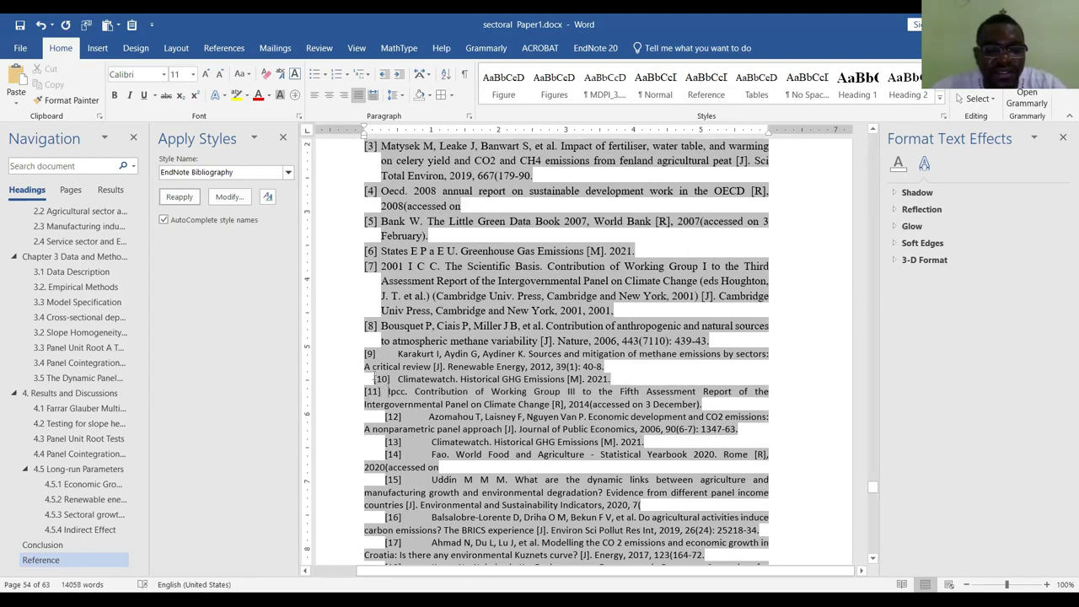
left_click(385, 381)
key("BackSpace")
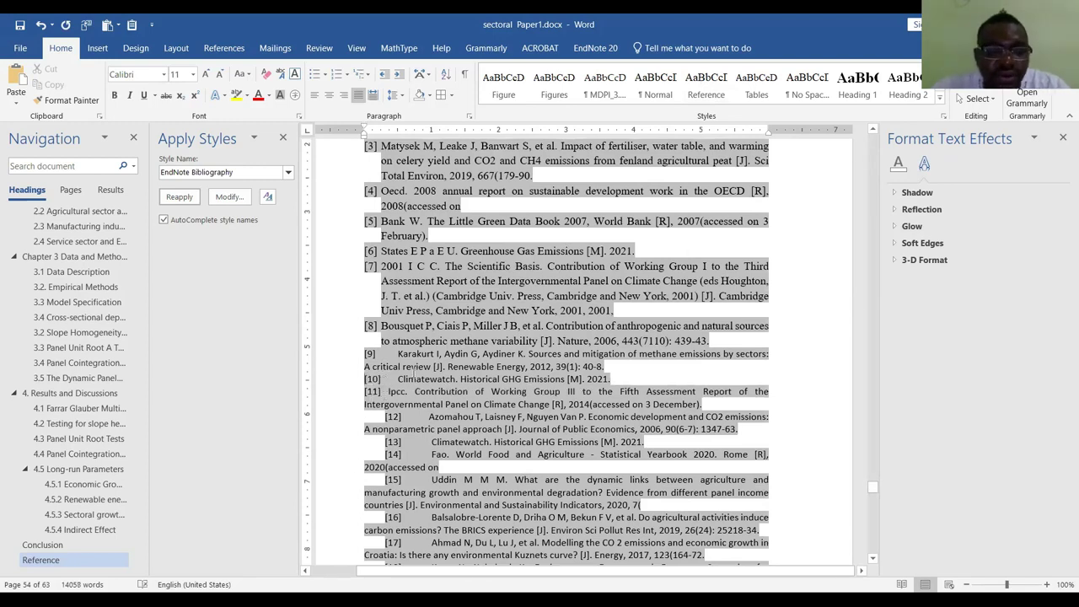
left_click(400, 380)
key("BackSpace")
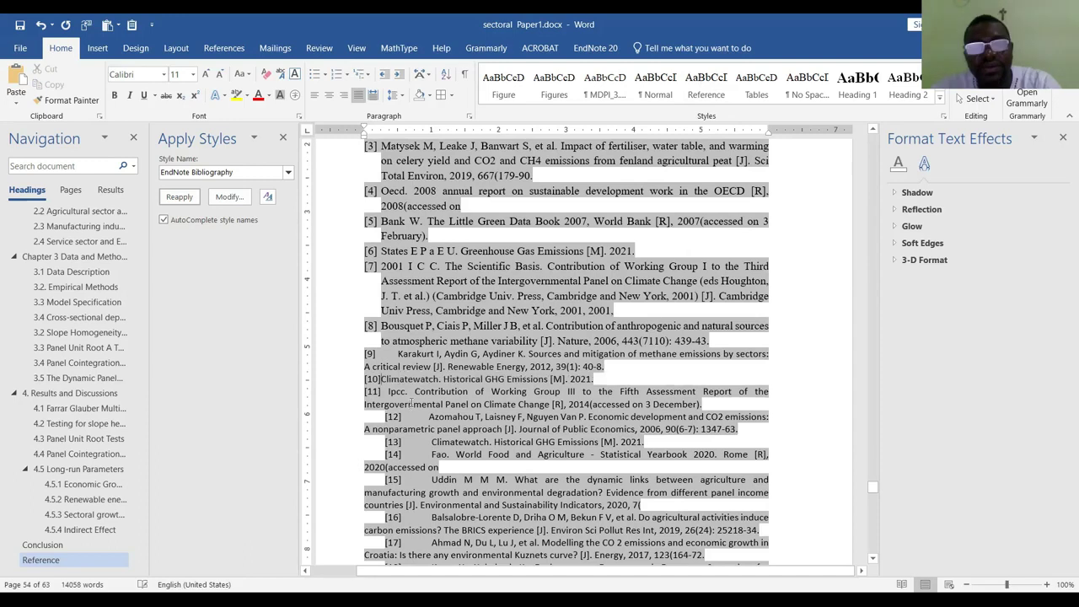
Look over the remaining reference entries and the Abstract page, and review the styles available for the document
scroll(477, 282, "up", 4)
scroll(477, 282, "down", 15)
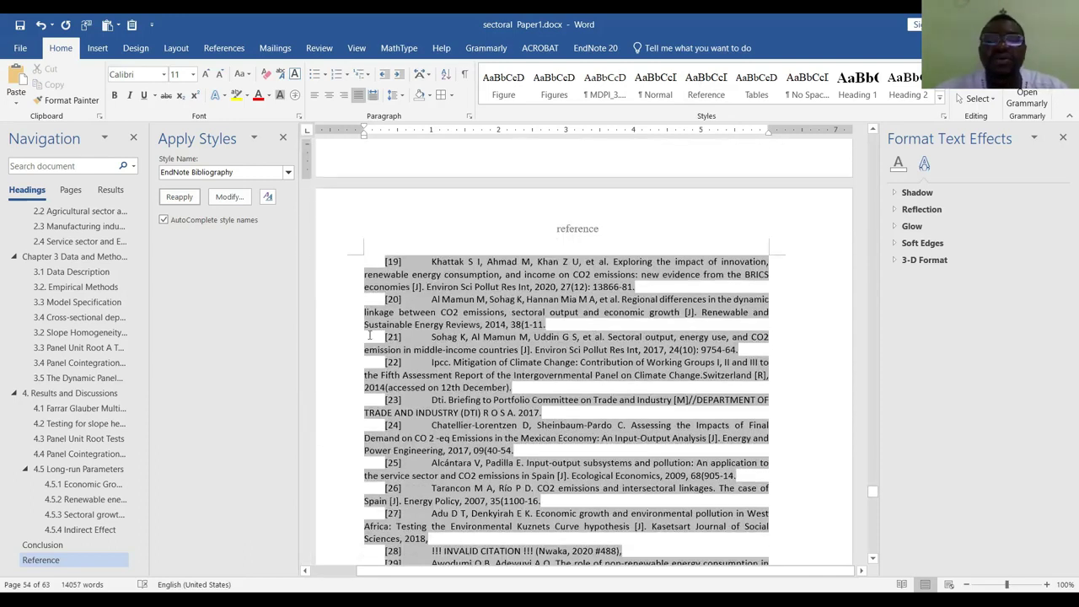
scroll(369, 336, "up", 2)
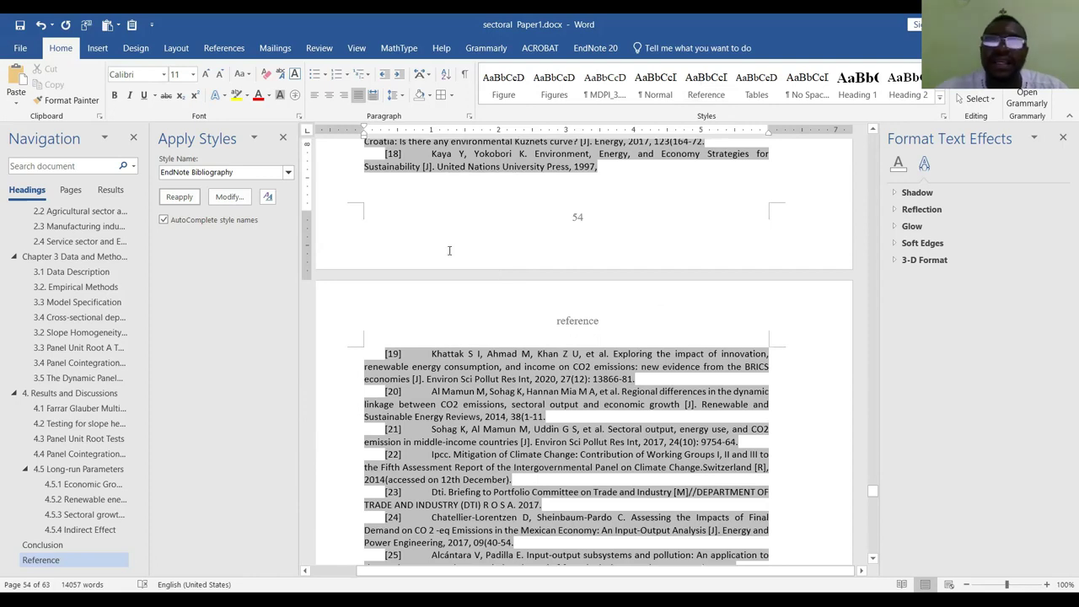
scroll(449, 250, "up", 10)
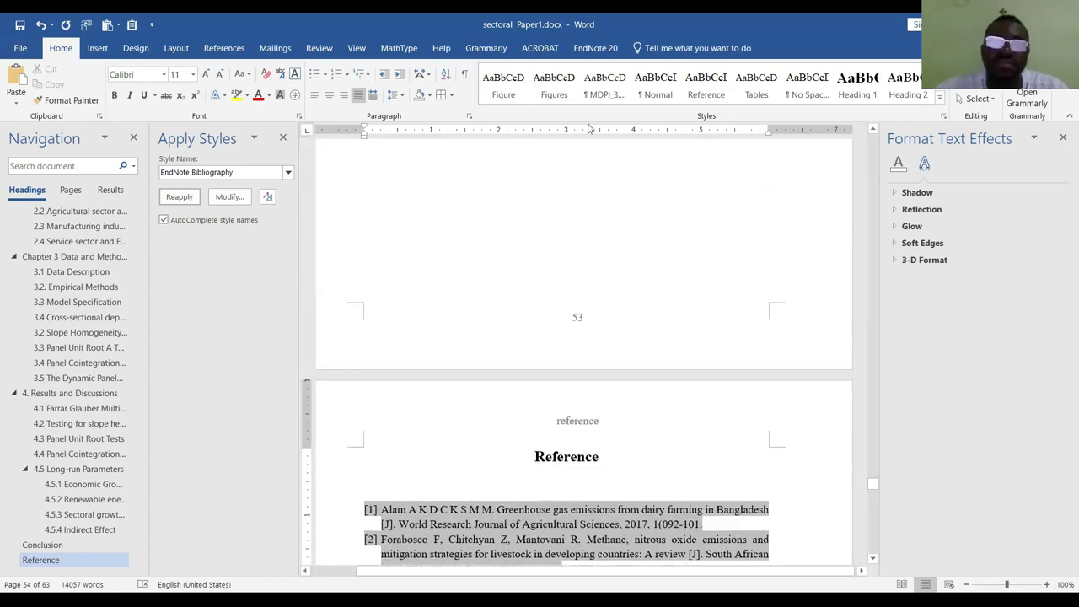
scroll(655, 392, "up", 2)
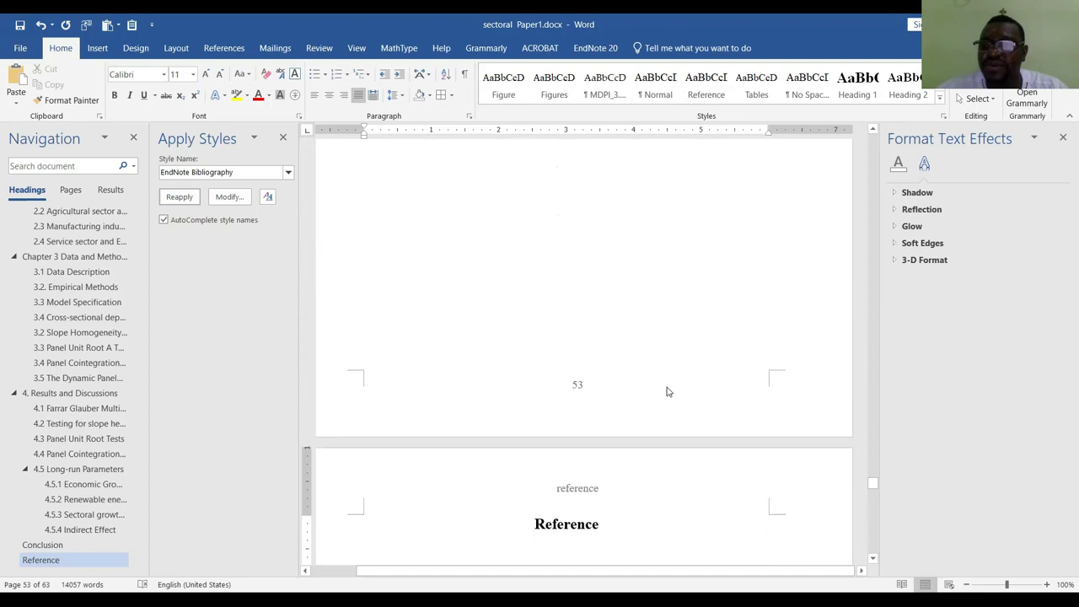
left_click_drag(873, 495, 887, 106)
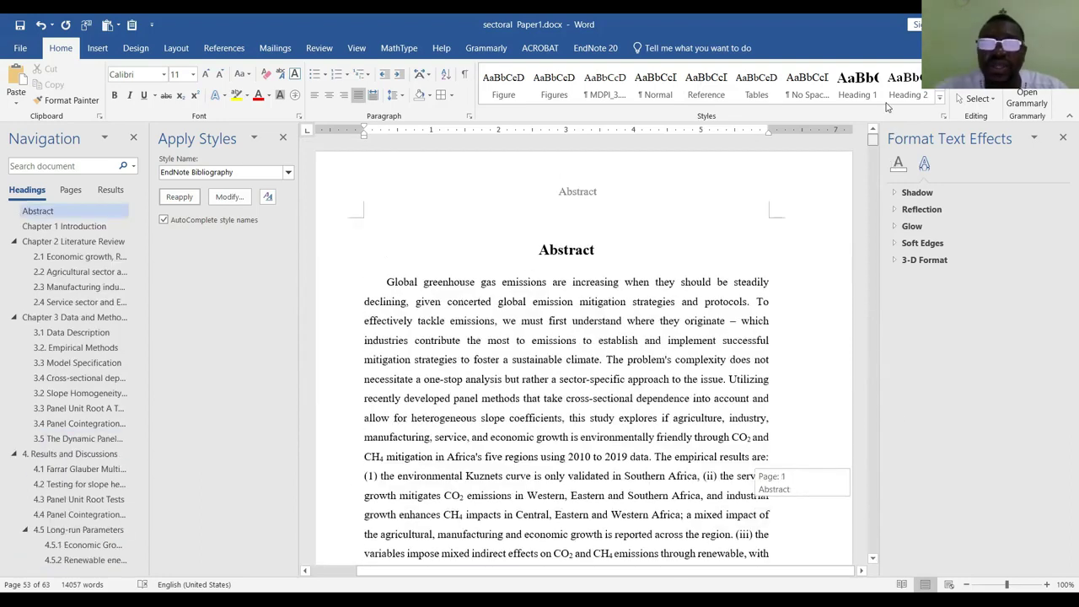
scroll(554, 324, "down", 4)
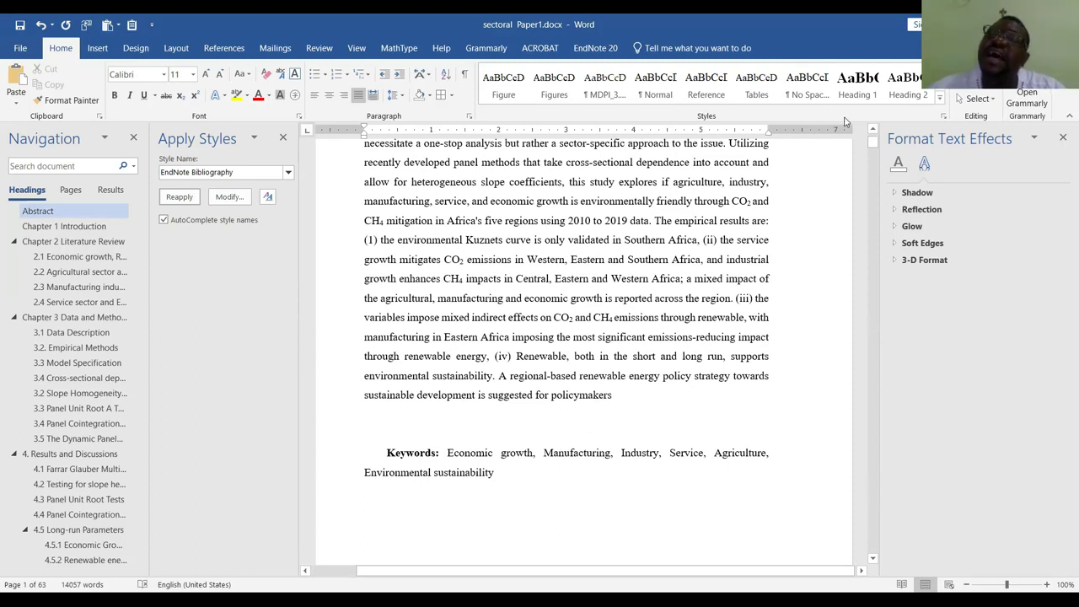
left_click(940, 100)
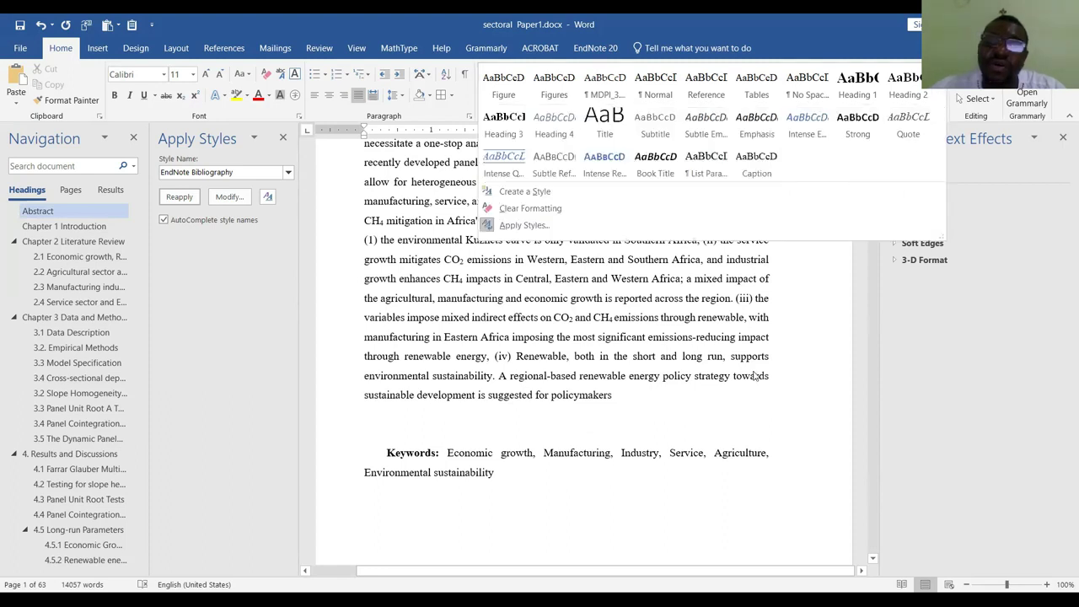
key("Escape")
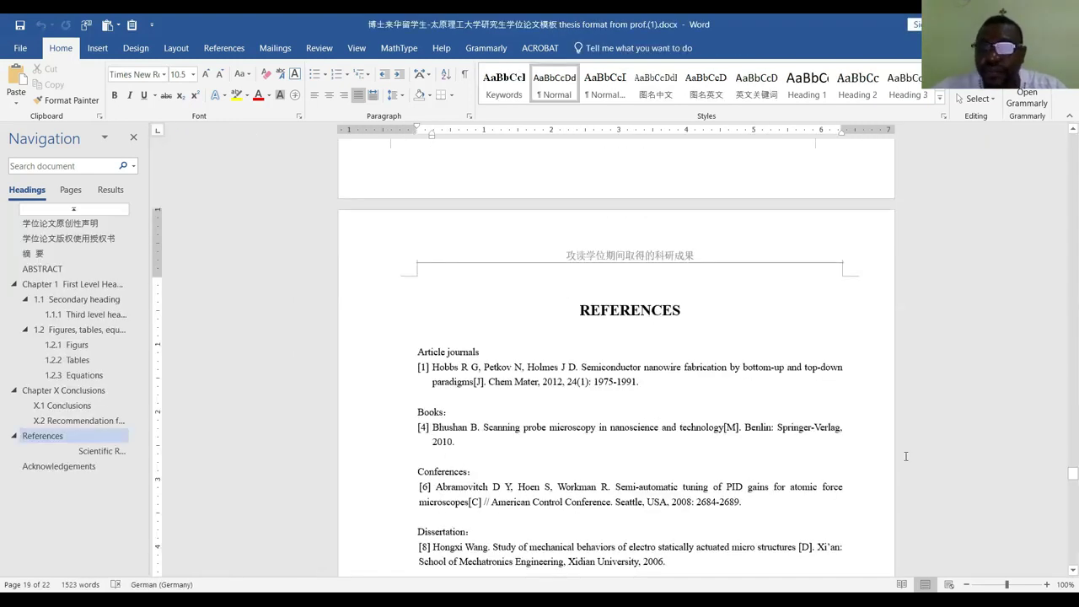
Check which styles the contents page uses for the 摘要, second-level and third-level entries
scroll(1064, 490, "up", 3)
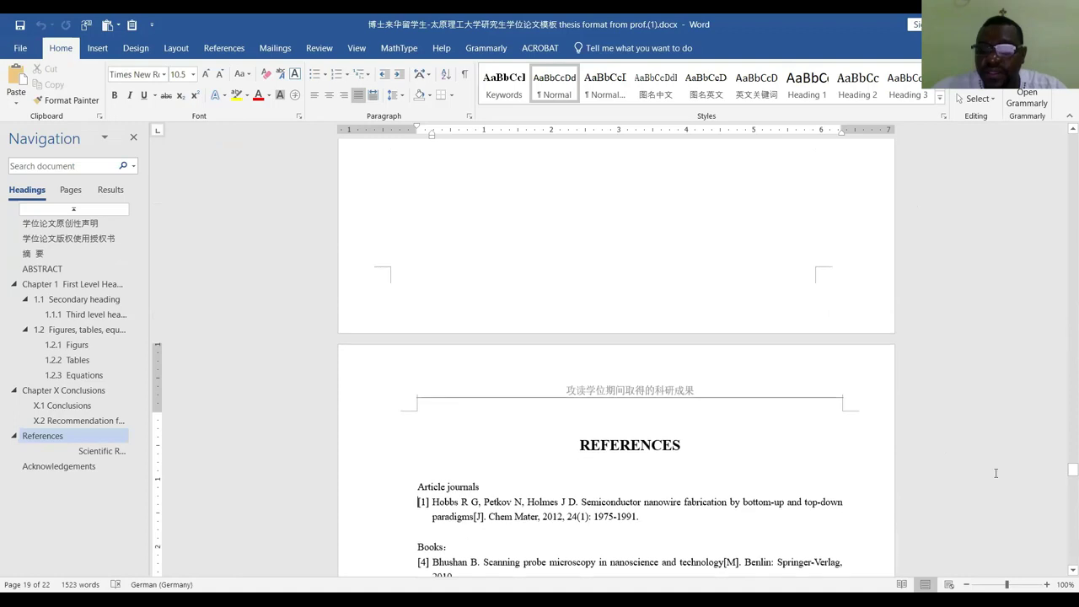
left_click_drag(1064, 472, 1064, 341)
left_click(426, 241)
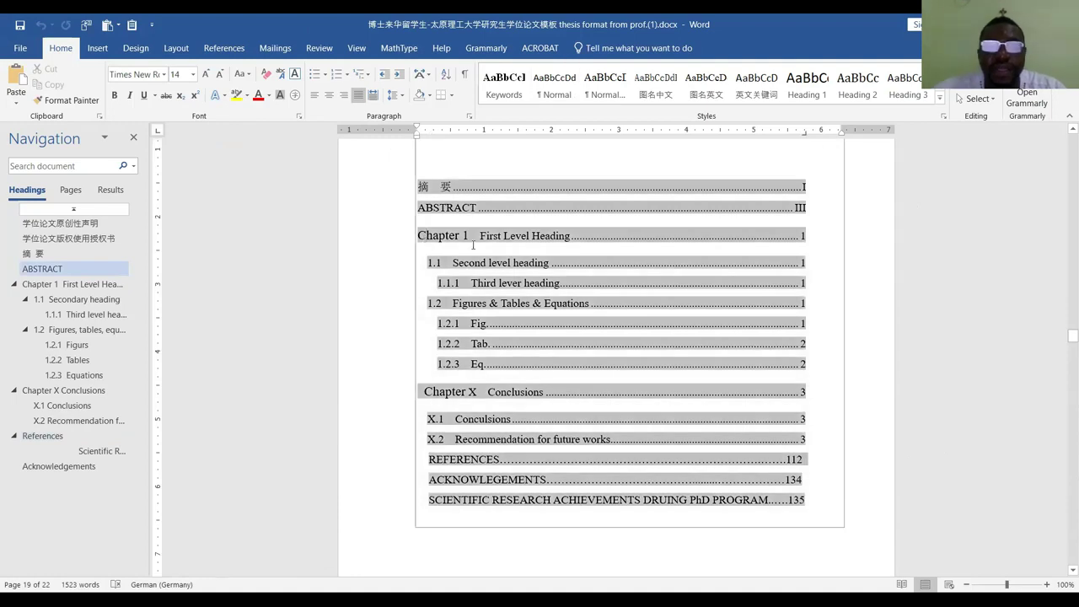
scroll(462, 273, "up", 3)
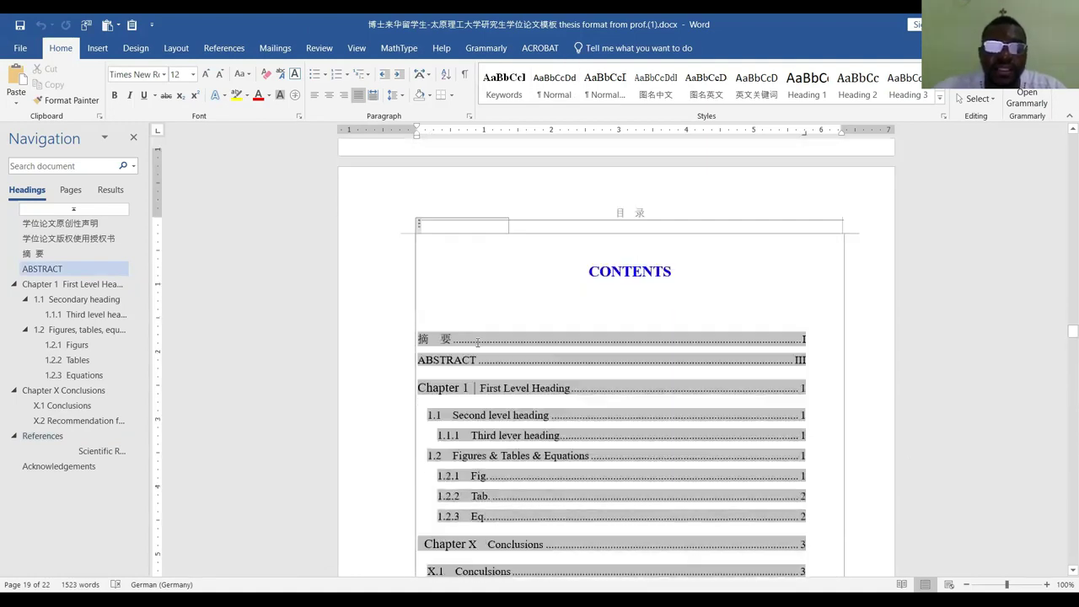
scroll(460, 364, "down", 2)
left_click(416, 254)
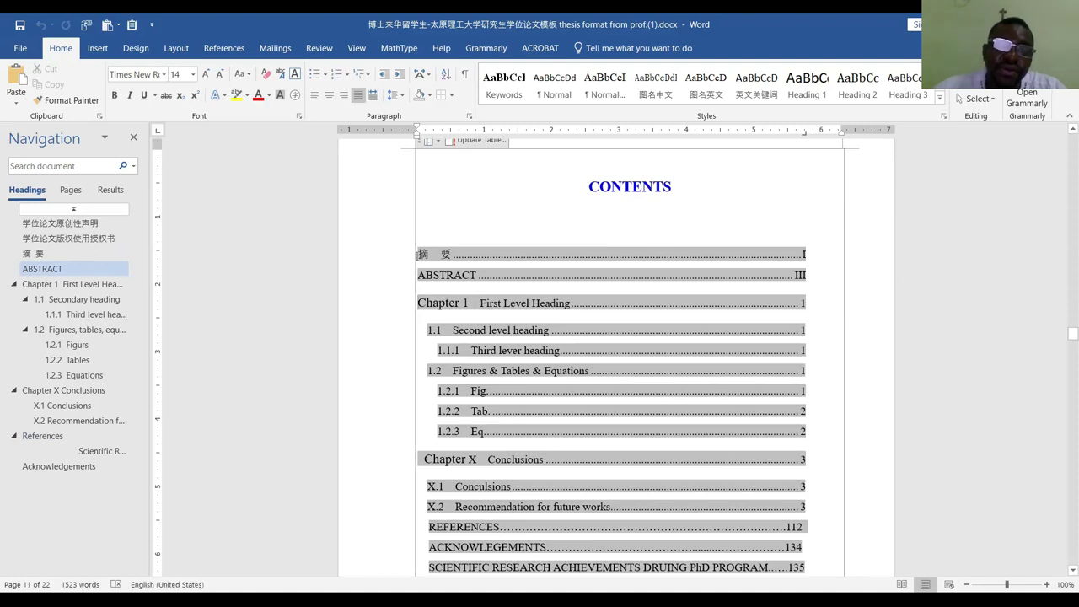
left_click(938, 99)
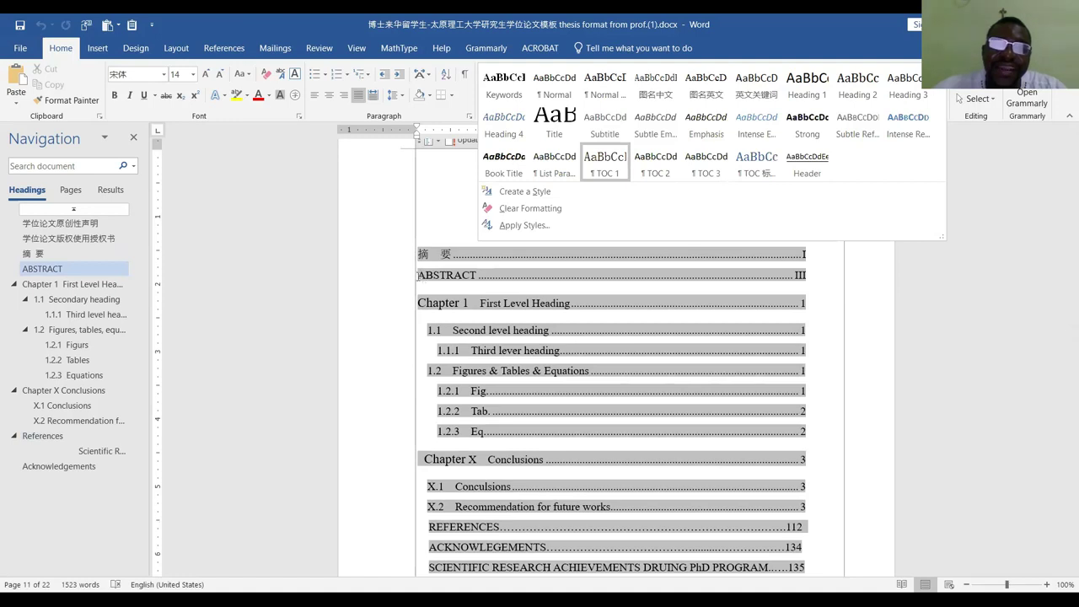
key("Escape")
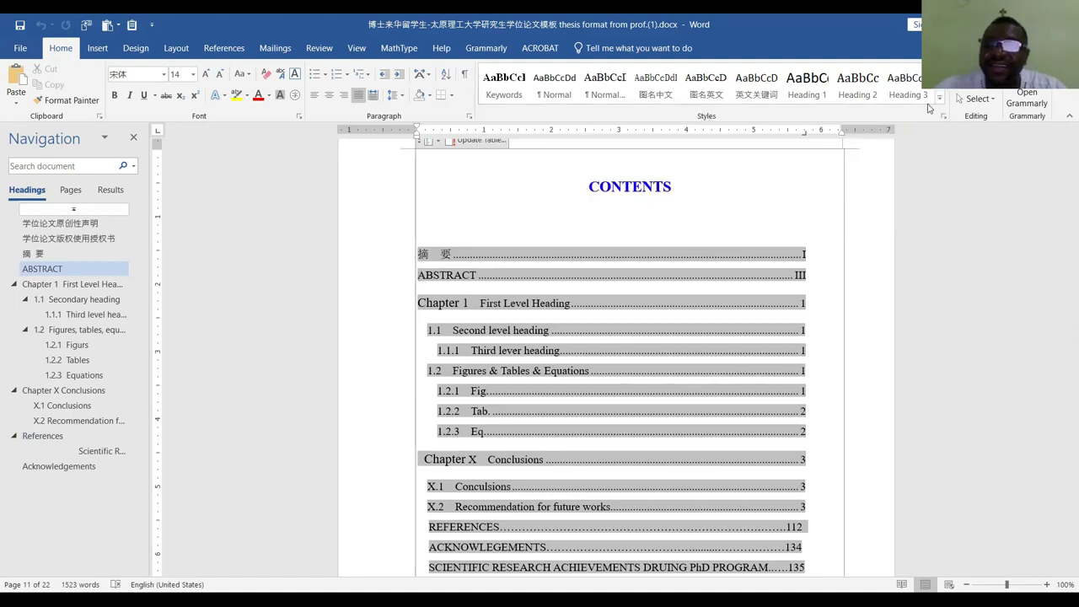
left_click(939, 102)
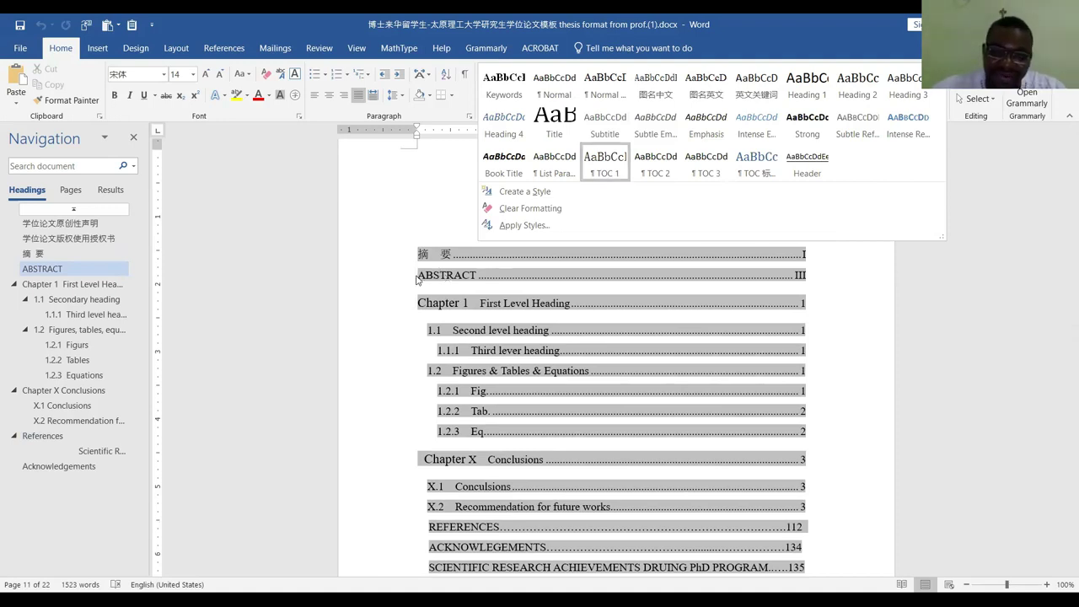
left_click(427, 332)
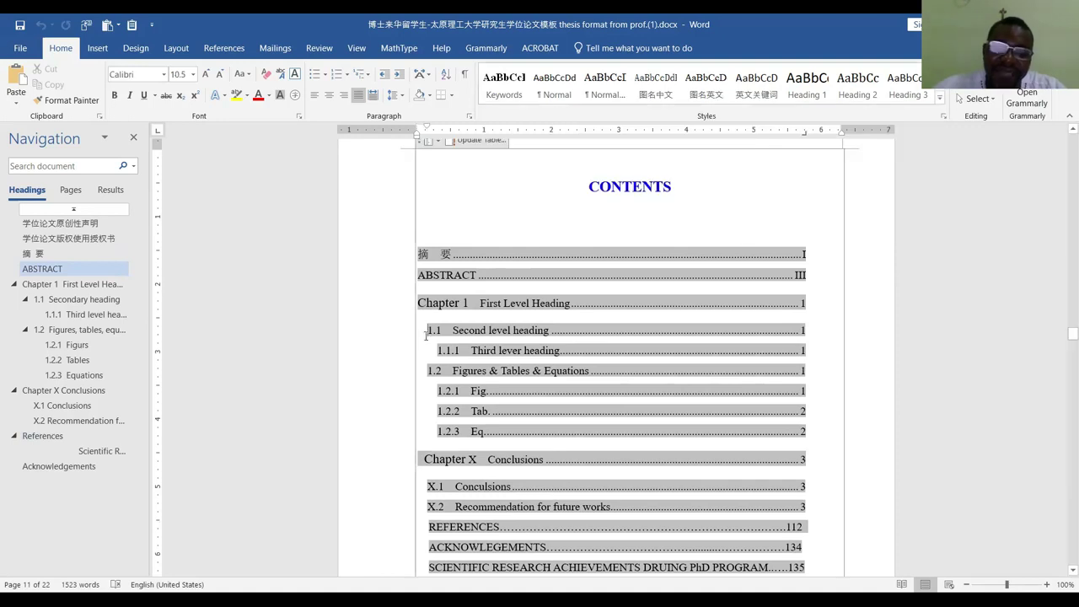
left_click(940, 99)
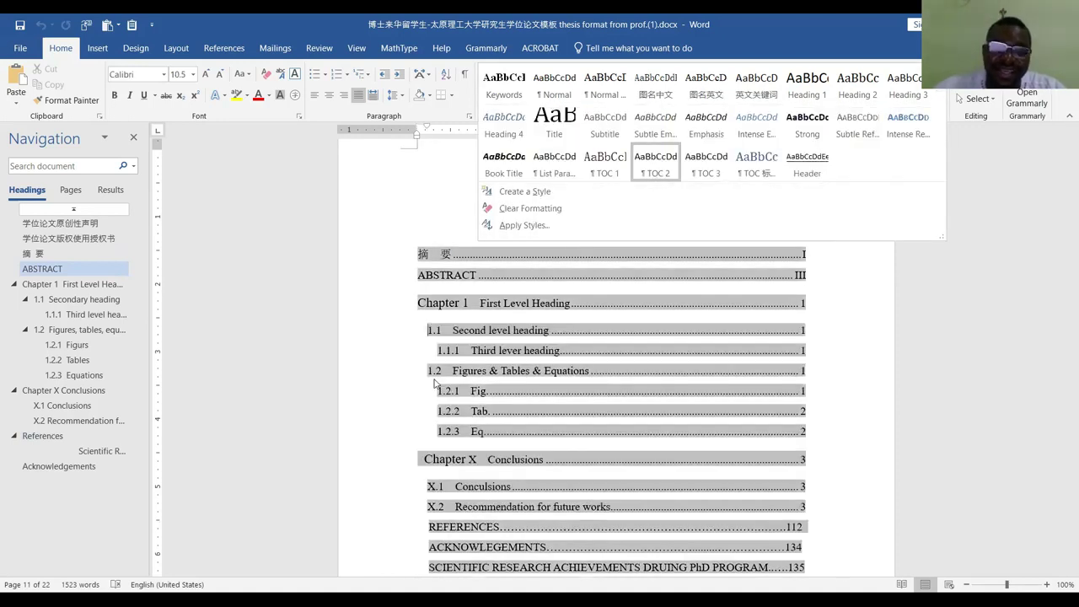
left_click(934, 108)
left_click(939, 99)
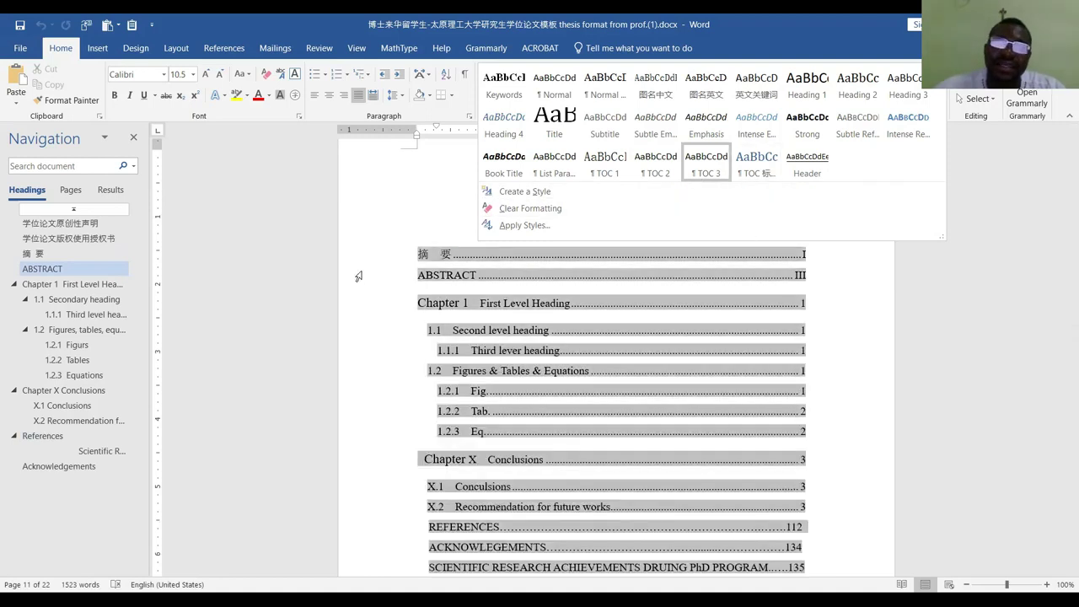
Look over the whole table of contents down to its last entry alongside the list of available styles
left_click(358, 275)
scroll(359, 276, "down", 5)
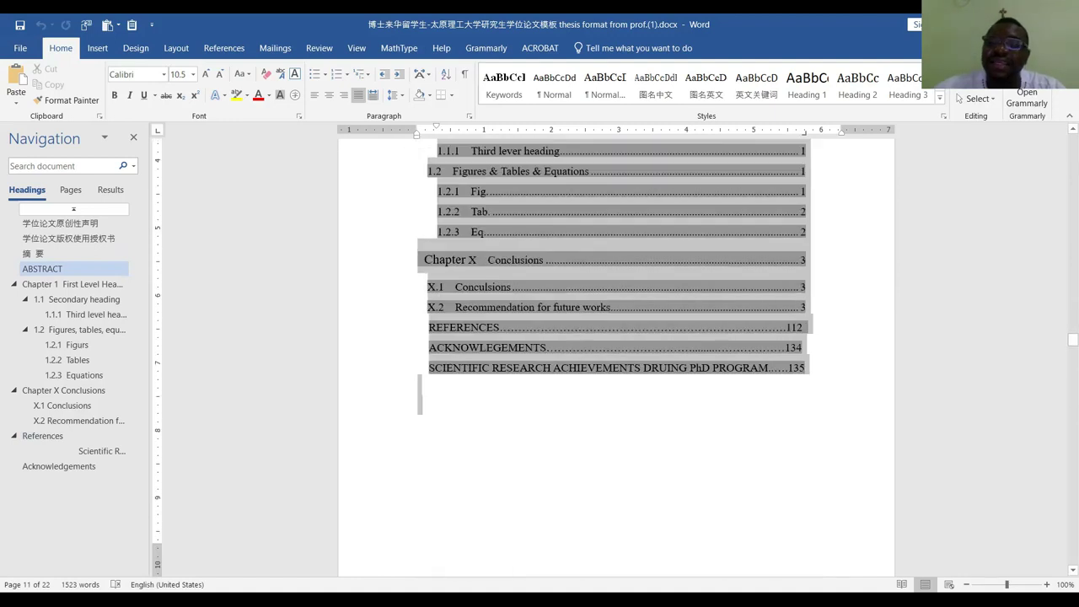
left_click(940, 99)
scroll(804, 441, "up", 4)
scroll(689, 425, "up", 3)
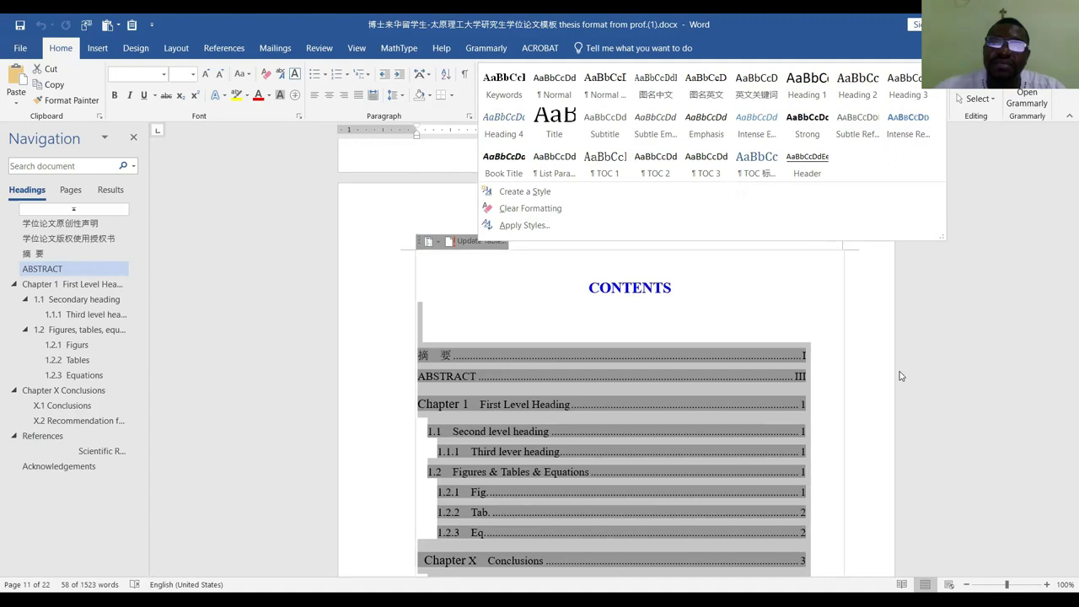
left_click(699, 287)
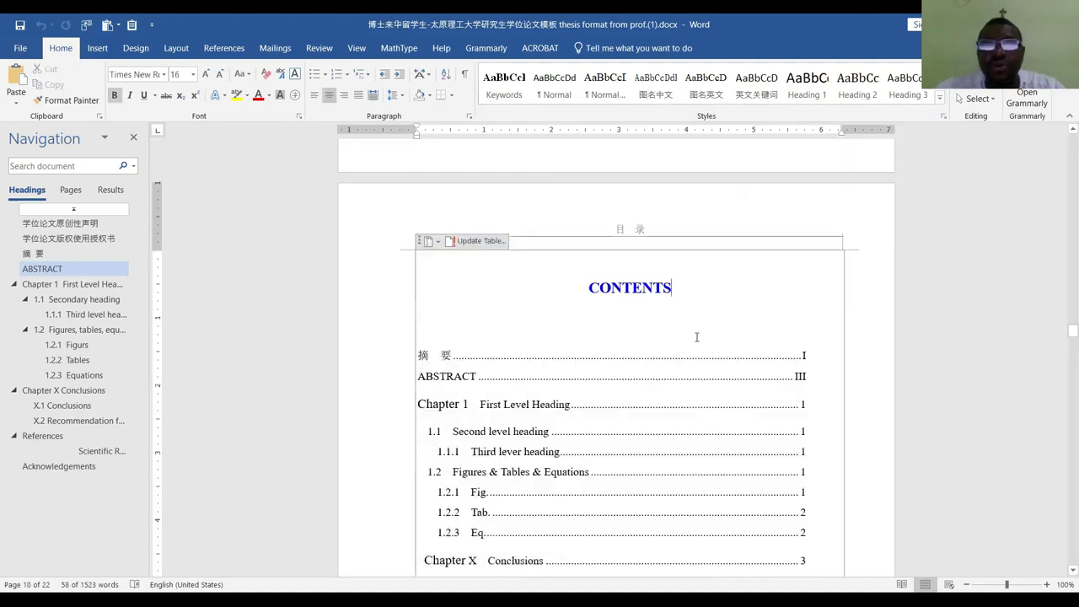
scroll(683, 359, "down", 2)
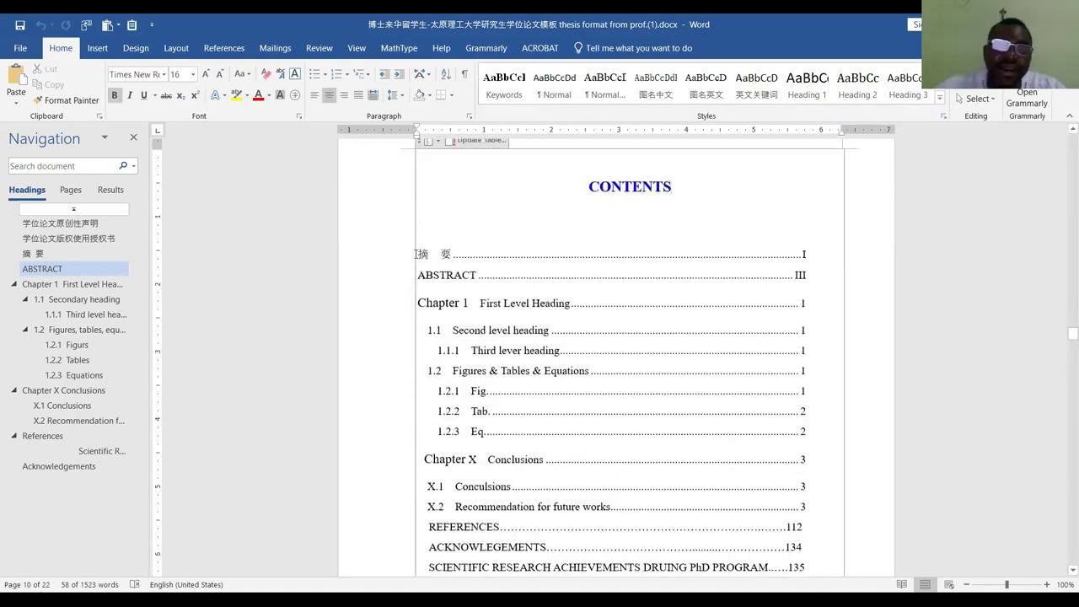
Inspect the paragraph settings of the 摘要, 1.1 and 1.1.1 entries in the table of contents, comparing their indentation and spacing
left_click(416, 254)
right_click(418, 253)
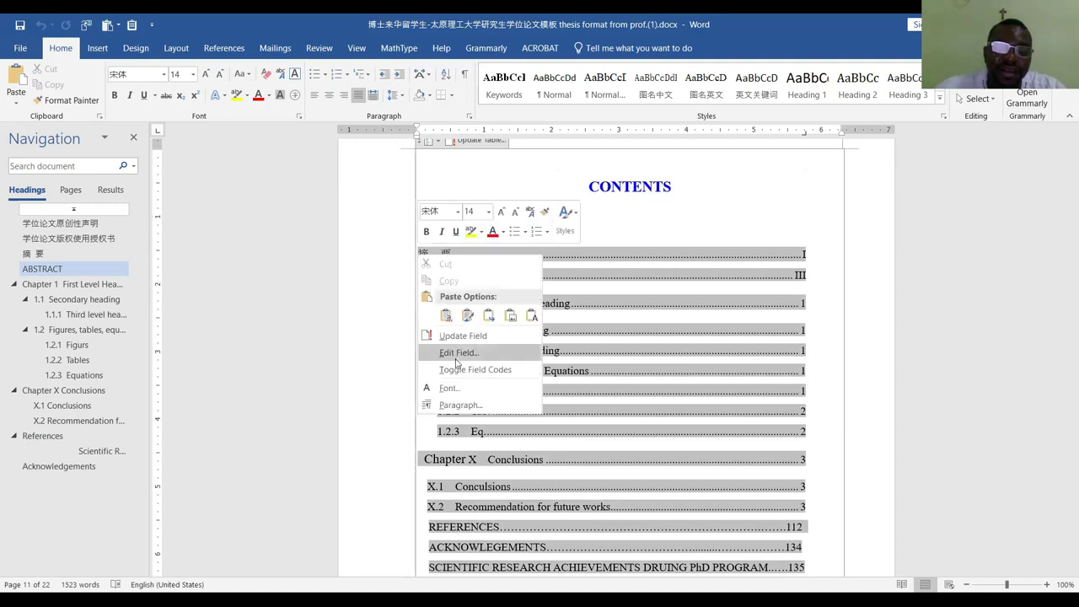
left_click(458, 406)
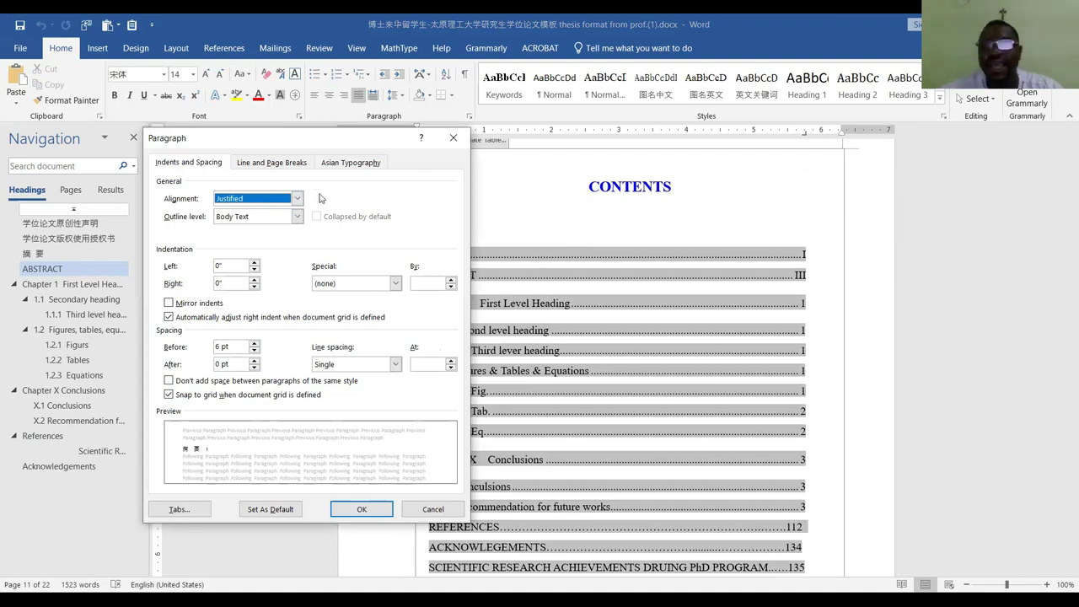
left_click(453, 137)
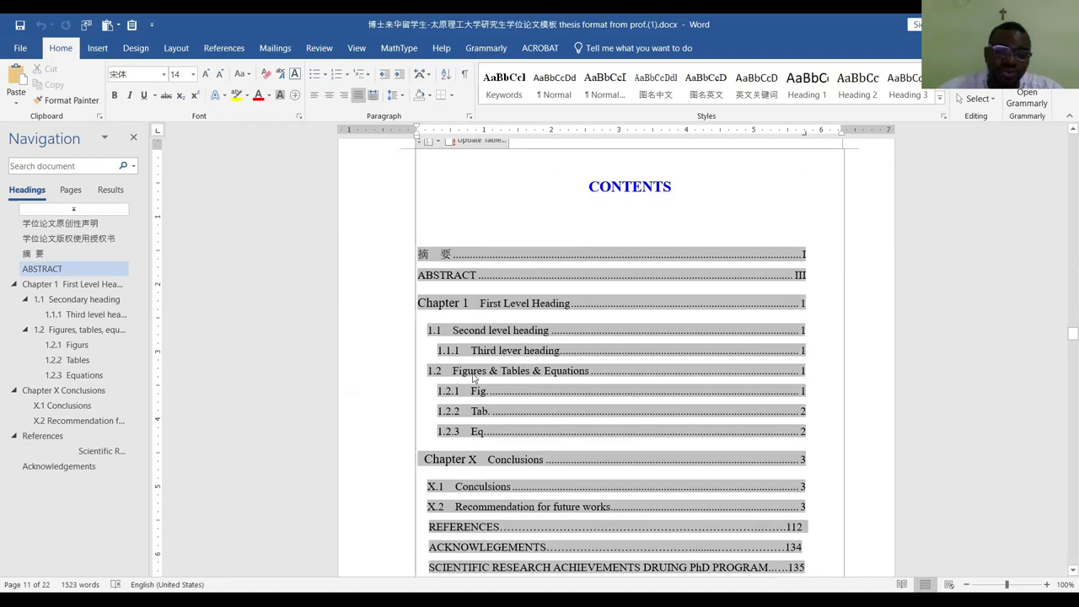
key("shift+F10")
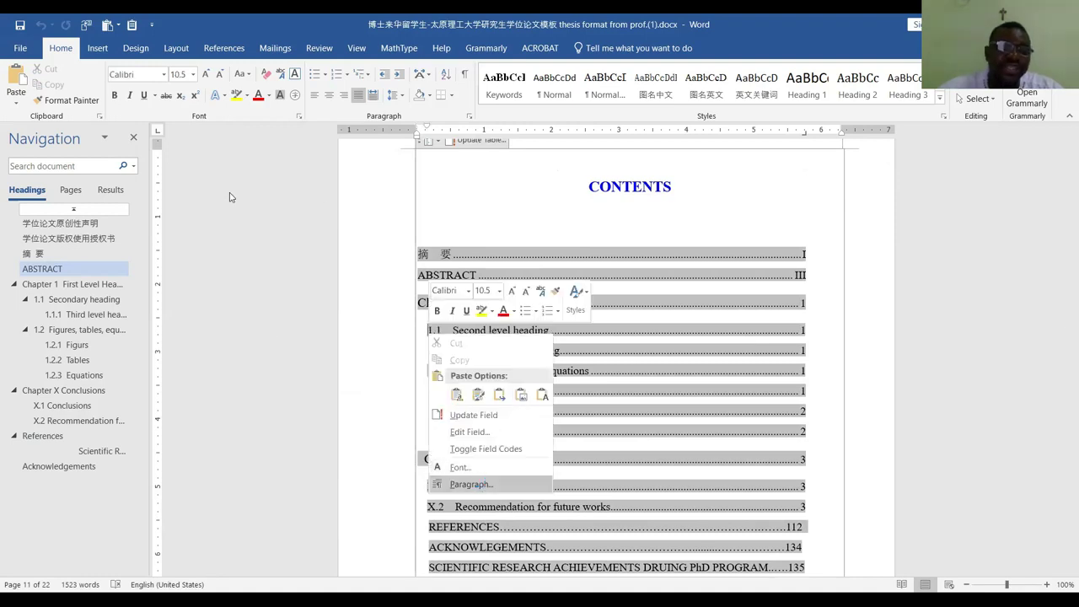
key("Return")
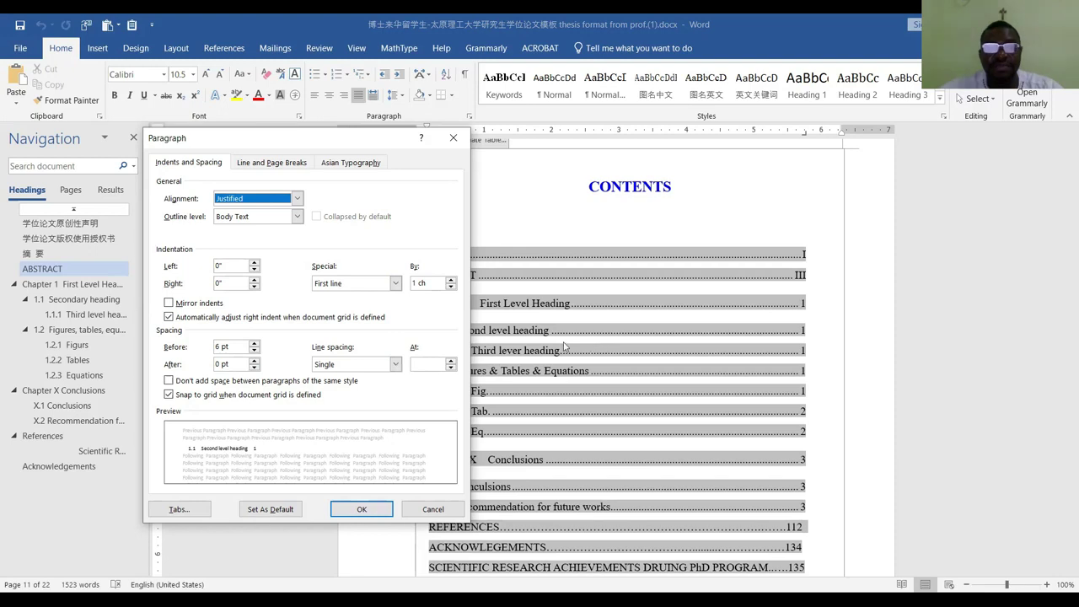
key("Escape")
right_click(436, 350)
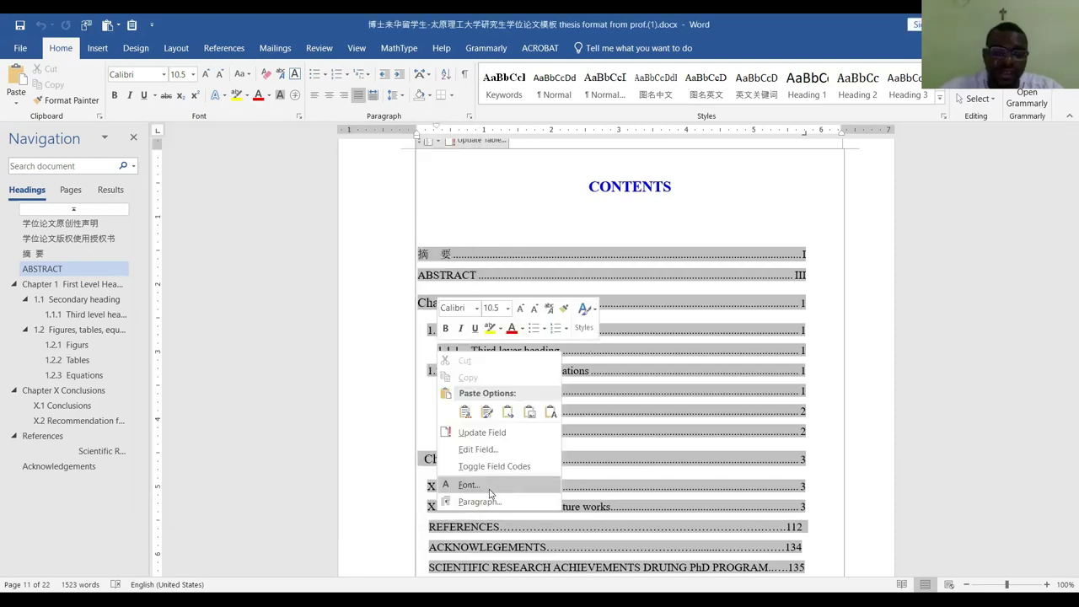
left_click(483, 503)
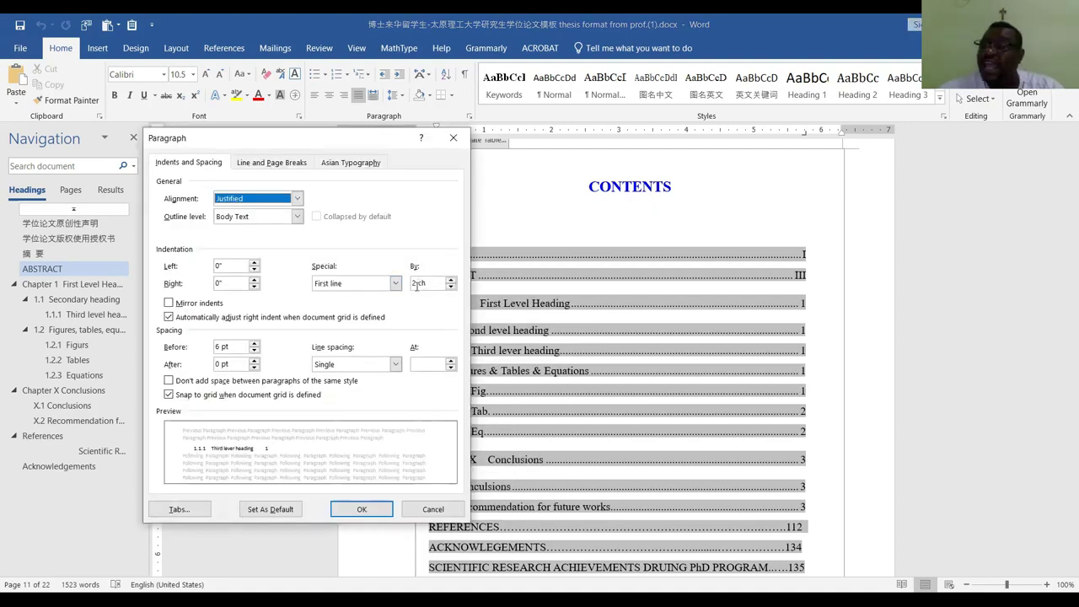
left_click(653, 262)
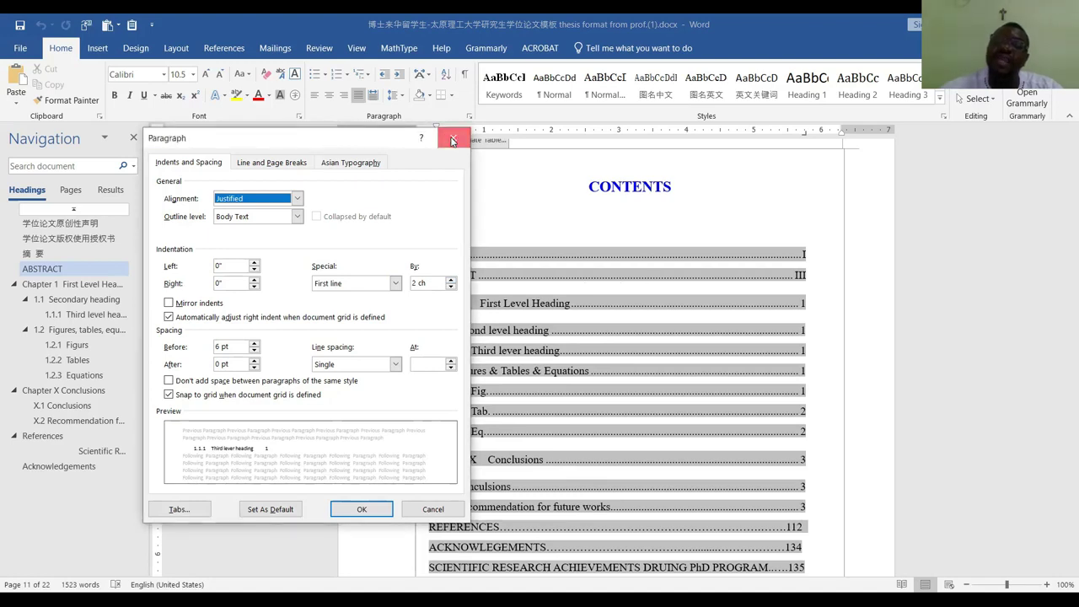
key("Escape")
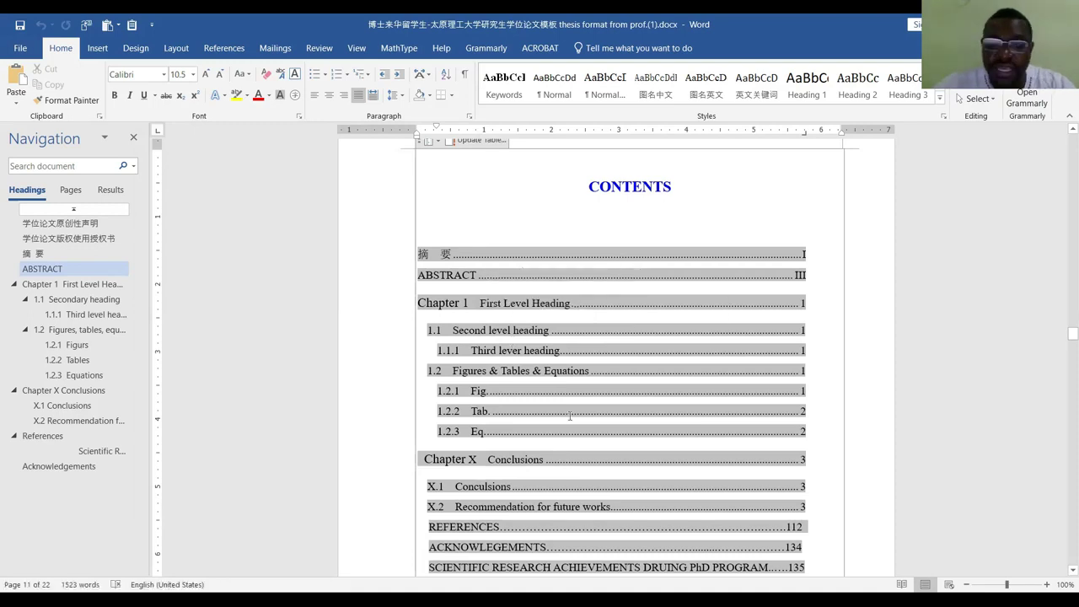
Try applying the TOC 1 style to the 摘要, ABSTRACT and Chapter 1 entries of the table of contents
left_click(425, 267)
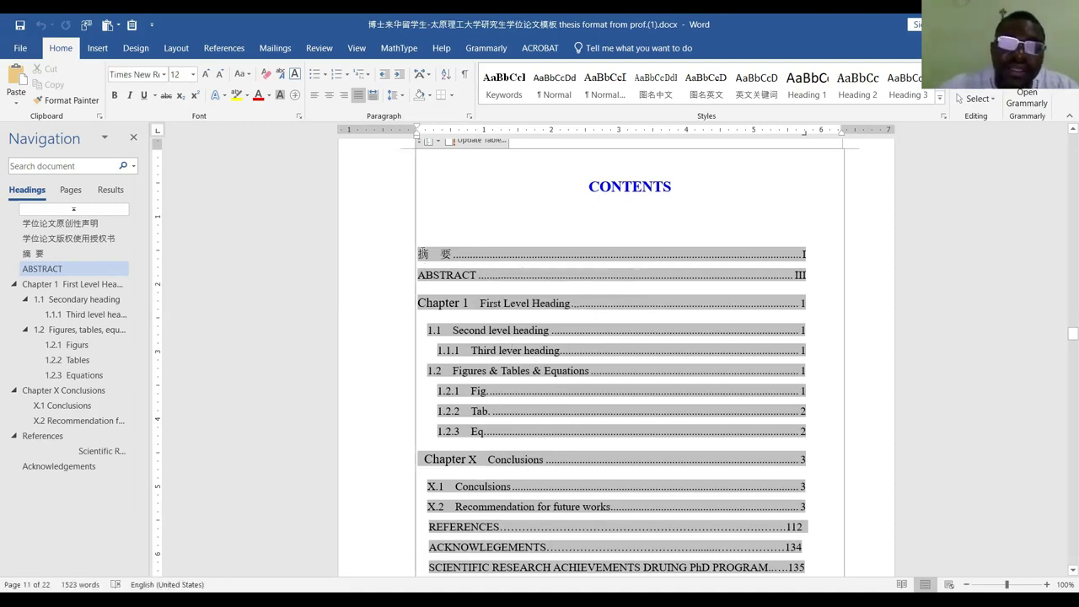
left_click_drag(447, 274, 801, 307)
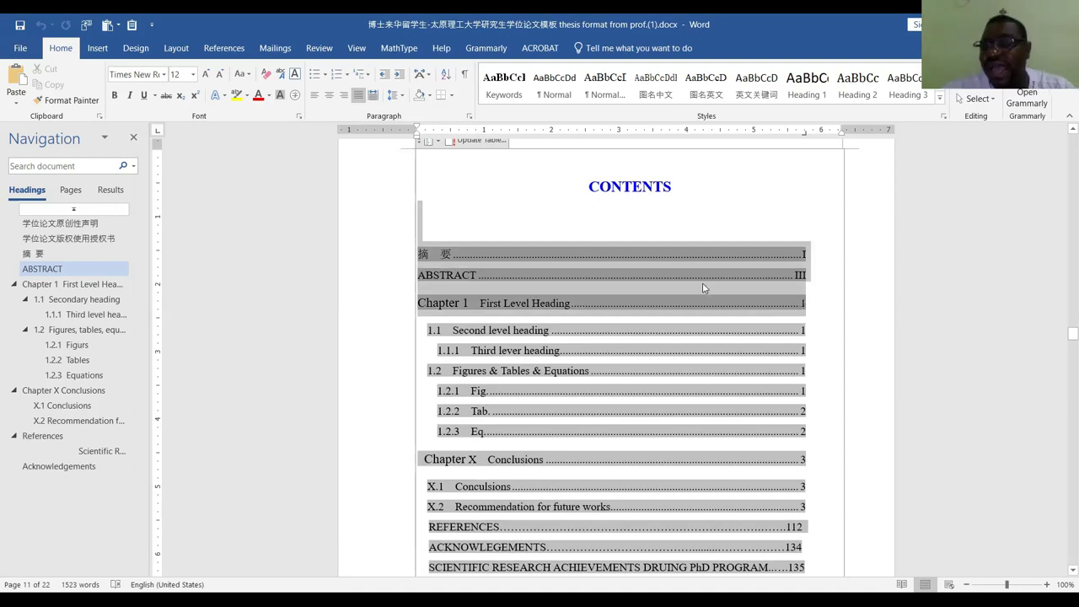
left_click(941, 103)
left_click(607, 167)
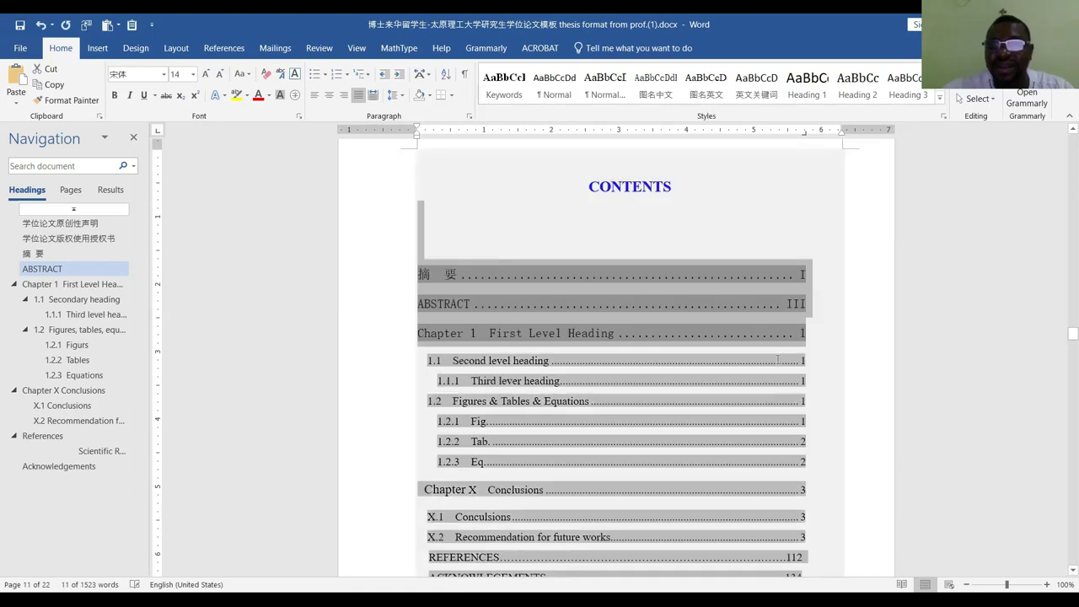
Try applying the TOC 2 style to the 1.1 Second level heading entry of the table of contents
left_click(483, 367)
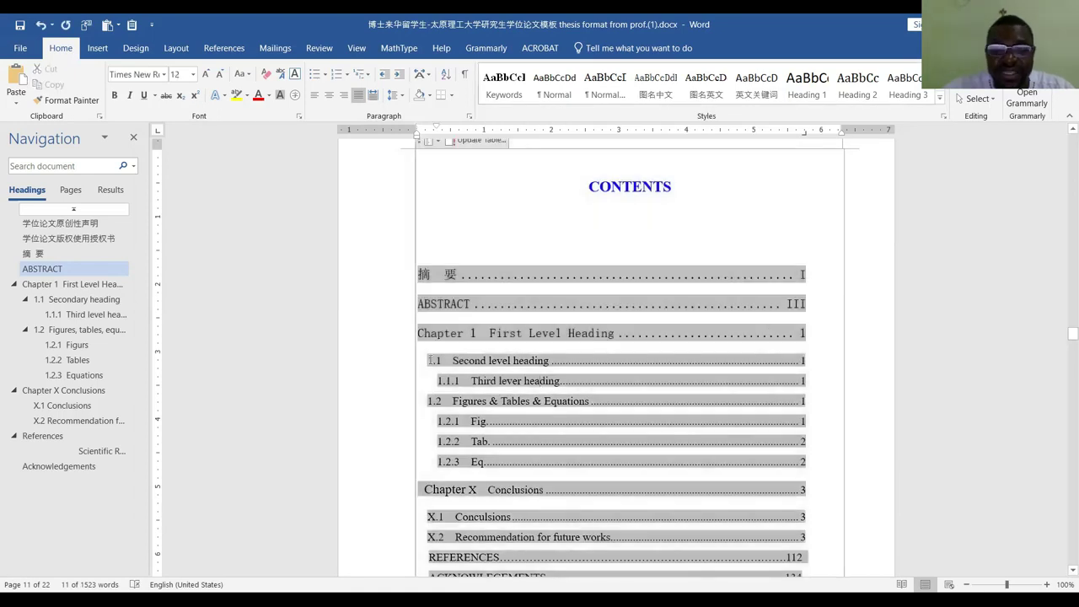
left_click_drag(576, 211, 504, 361)
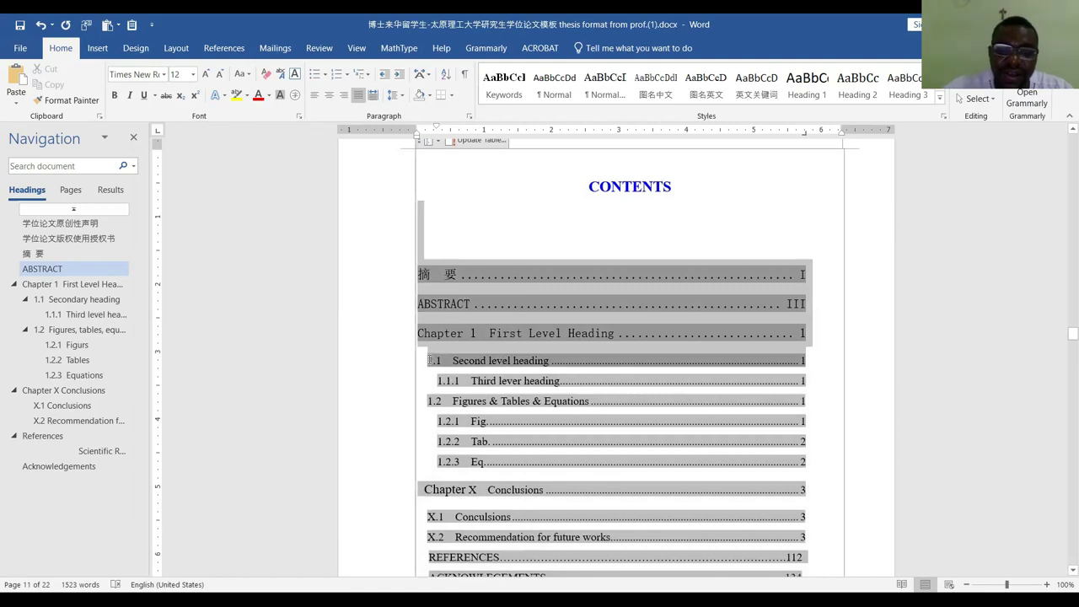
left_click(941, 100)
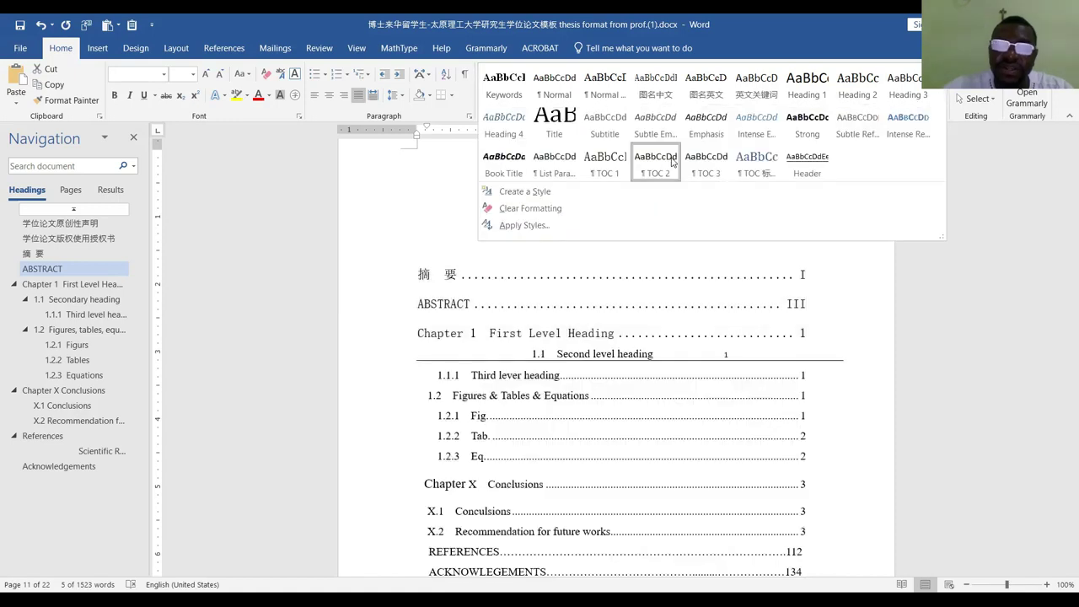
left_click(664, 161)
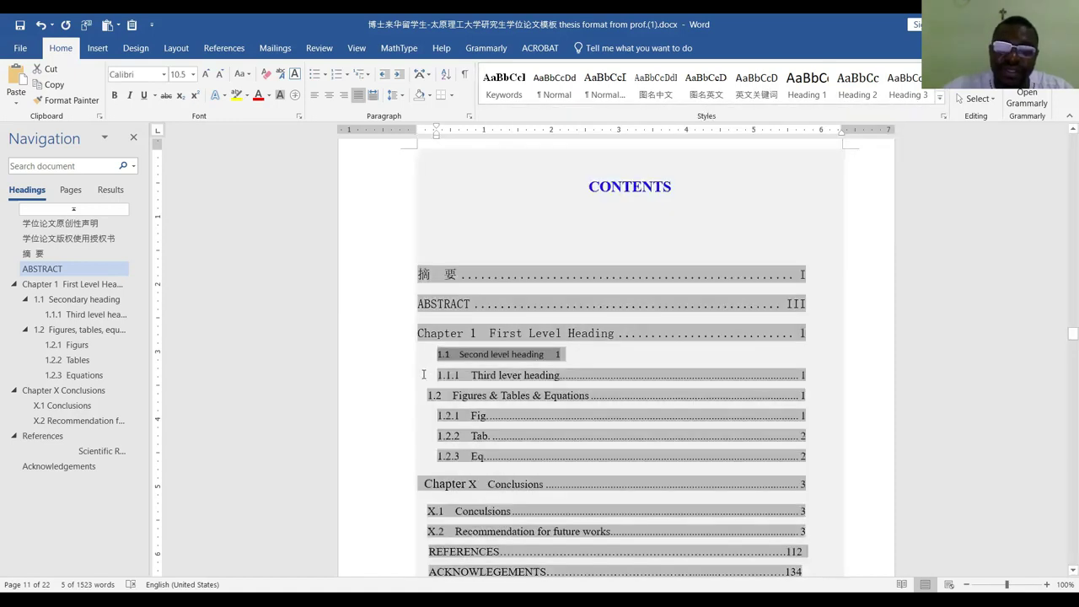
Try the Heading 3 style on the 1.1.1 contents entry, and undo all the style changes made to the table of contents
left_click(425, 375)
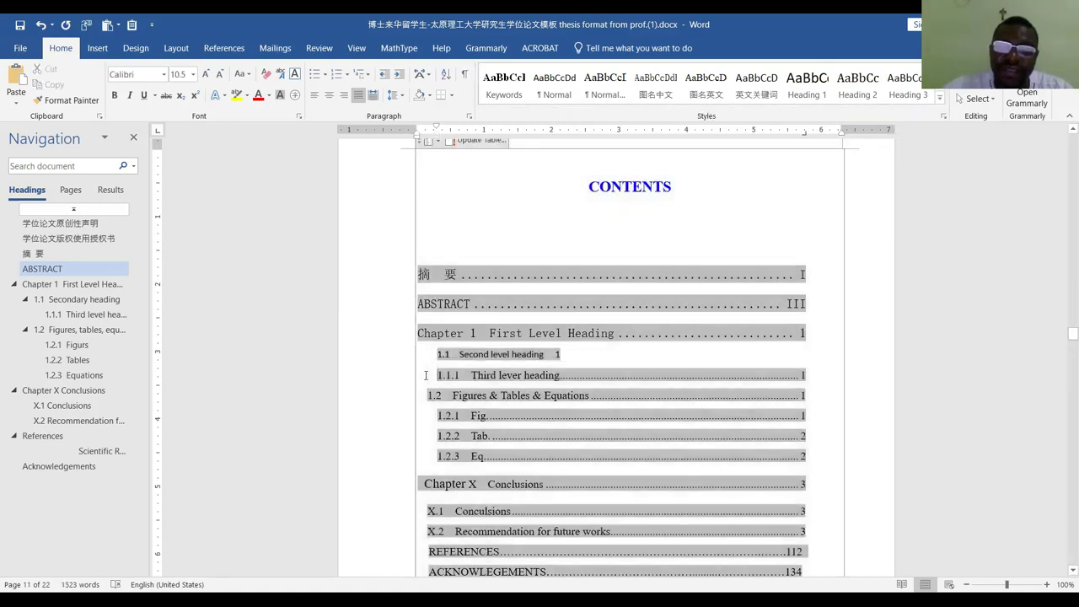
left_click(425, 375)
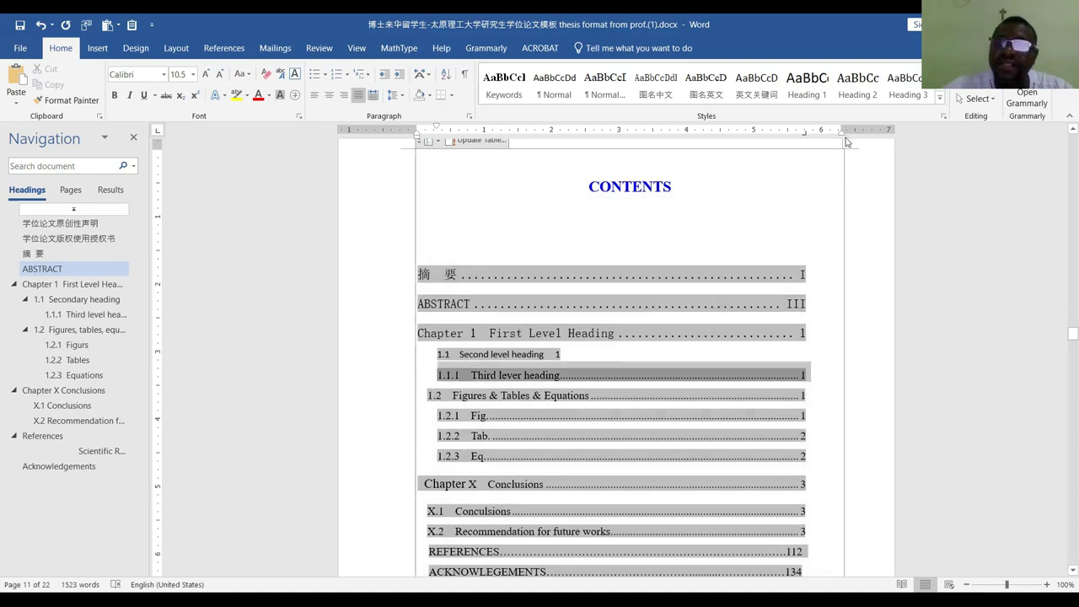
left_click(910, 96)
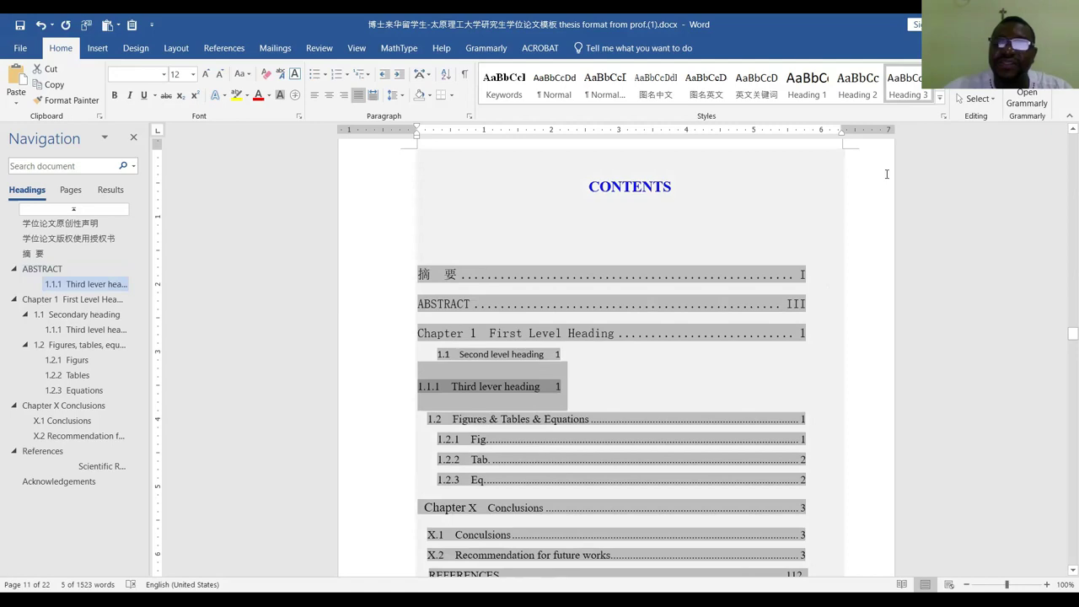
left_click(41, 24)
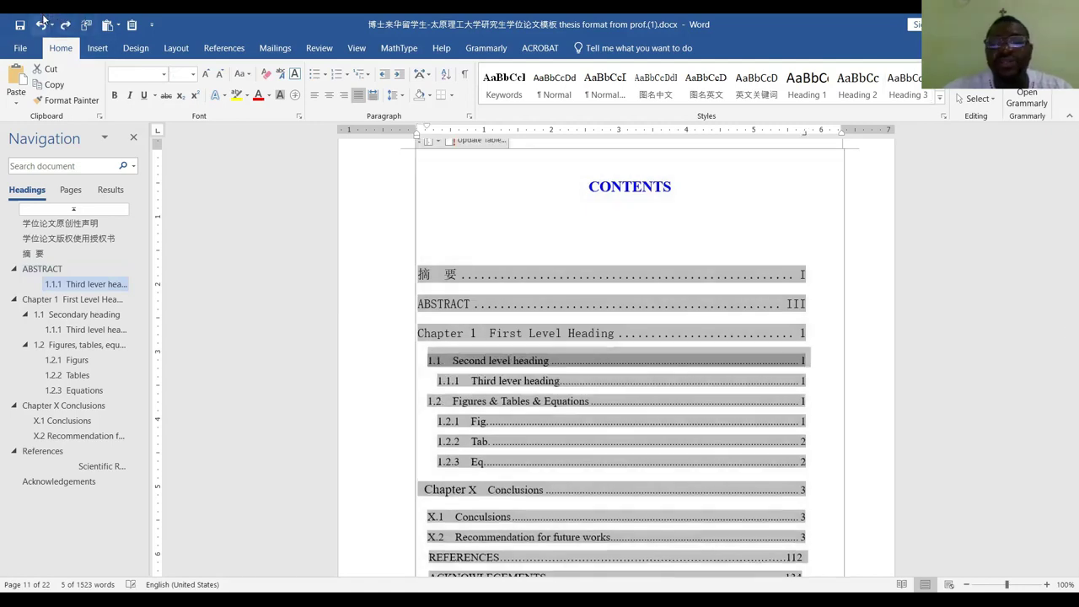
scroll(976, 241, "up", 1)
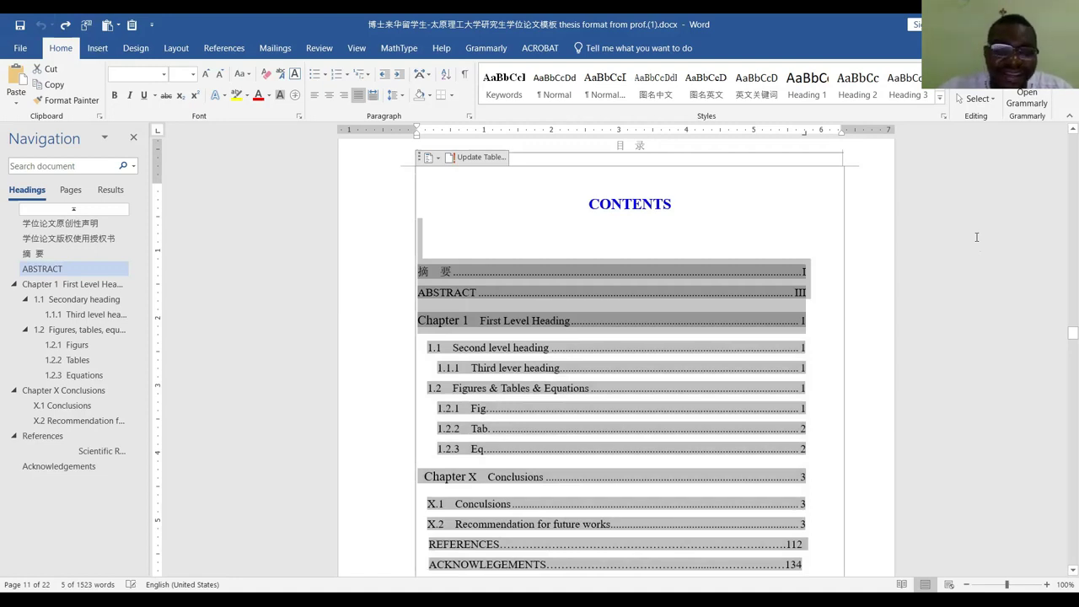
Switch from the topic outline to the full thesis and examine its table of contents from the front-matter entries through Chapter 2
key("alt+Tab")
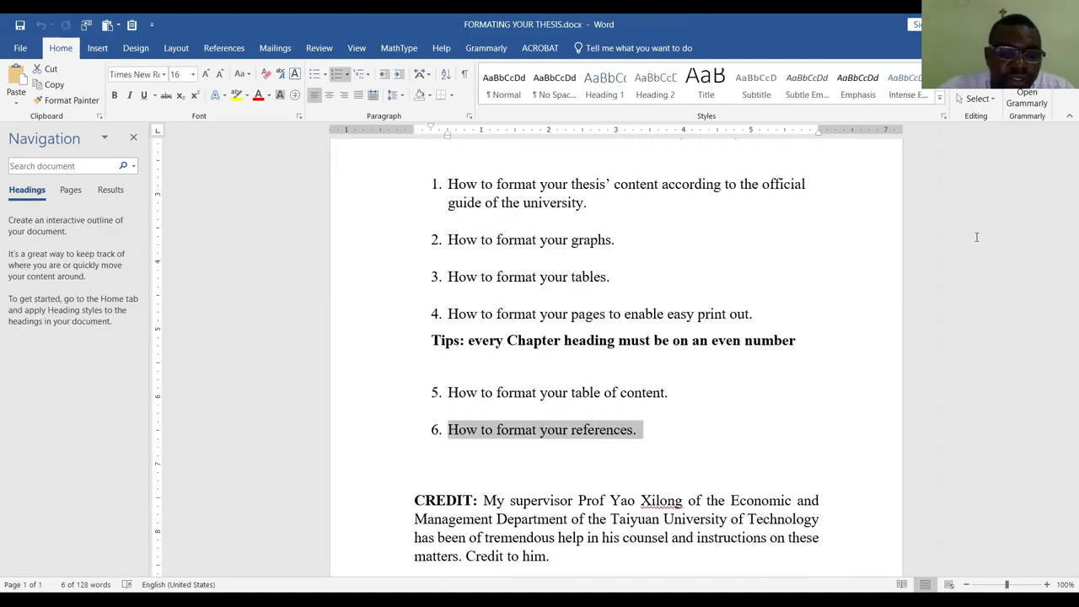
left_click(977, 237)
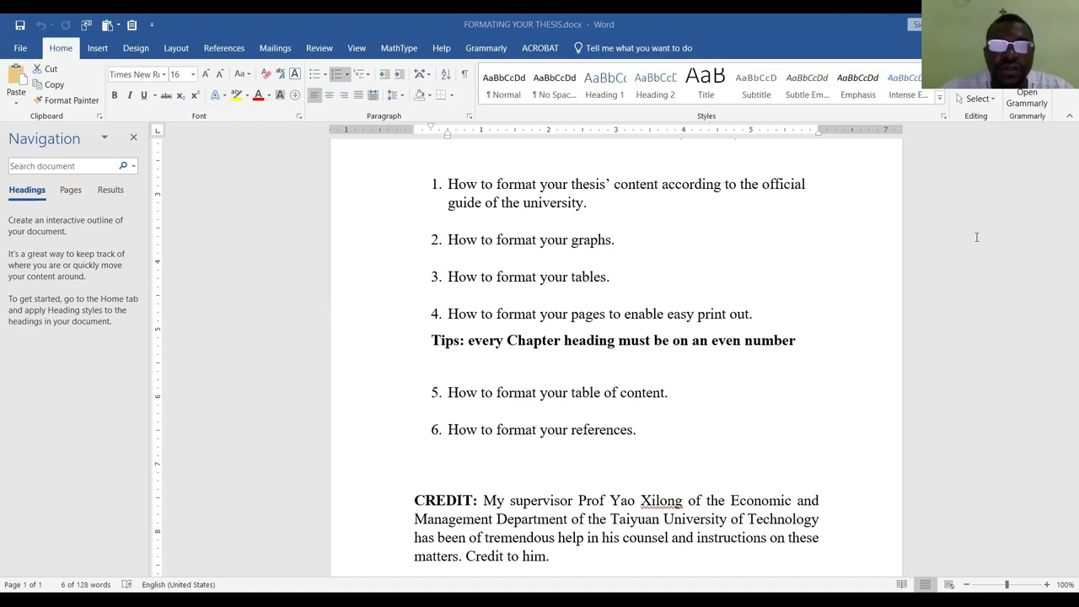
key("alt+Tab")
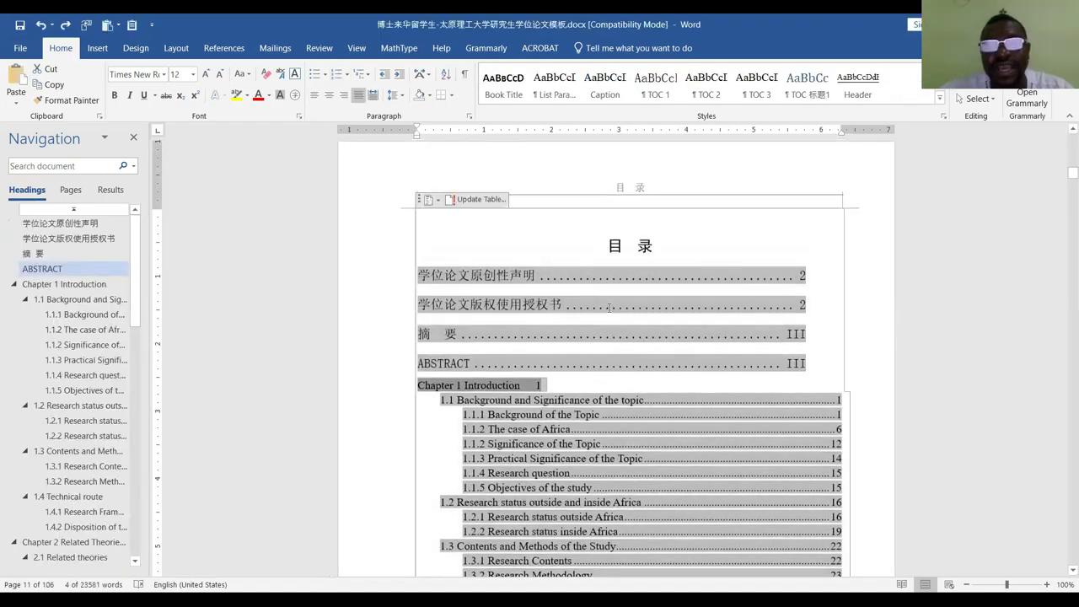
scroll(612, 349, "down", 3)
scroll(641, 269, "up", 2)
left_click(658, 238)
scroll(793, 219, "up", 1)
left_click(792, 215)
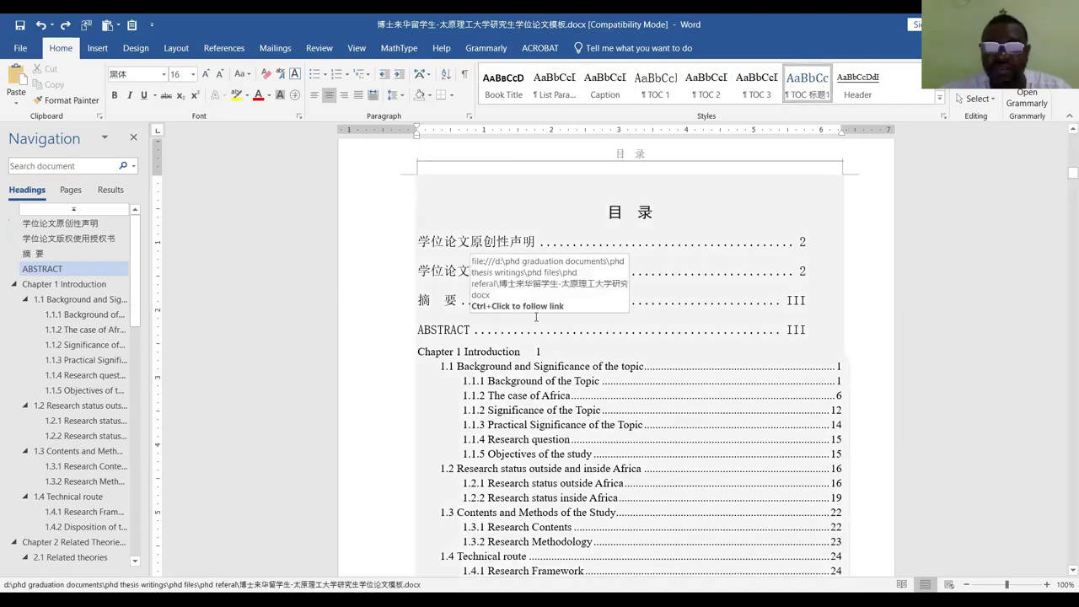
left_click(458, 281)
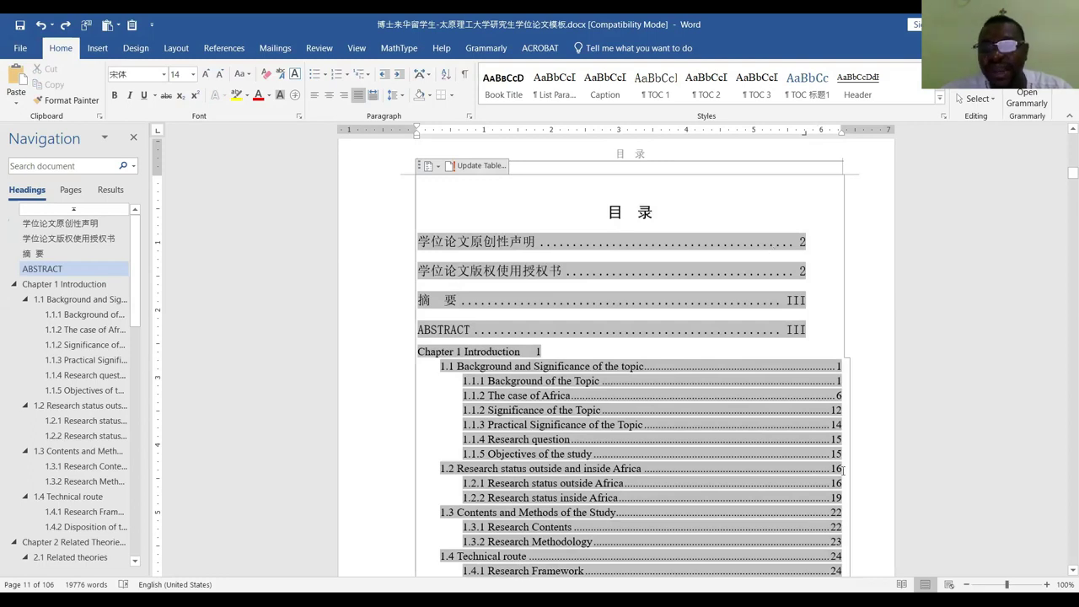
scroll(821, 504, "down", 6)
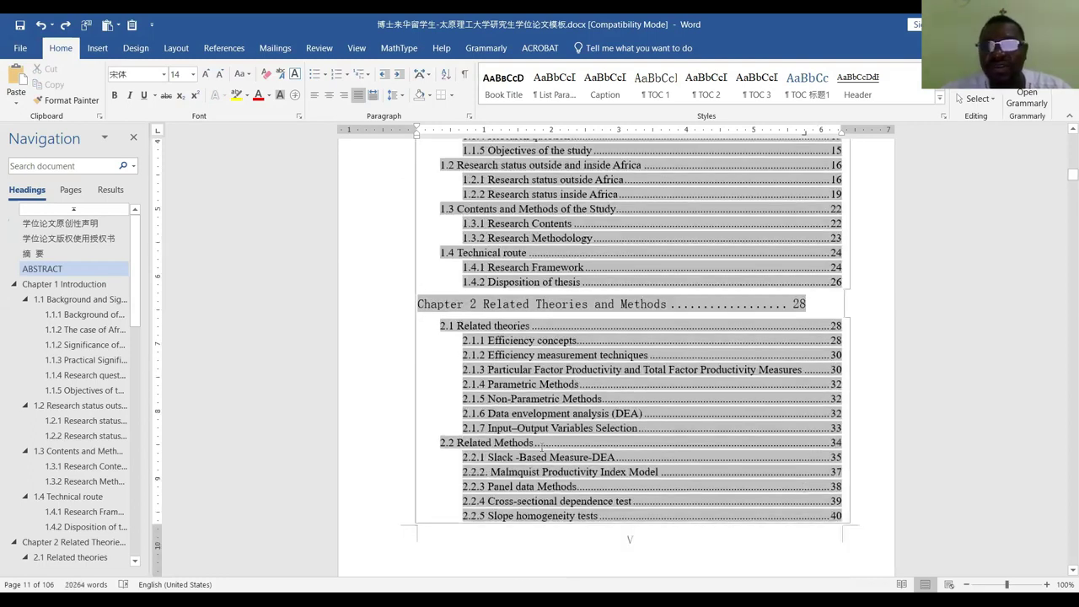
scroll(541, 447, "up", 5)
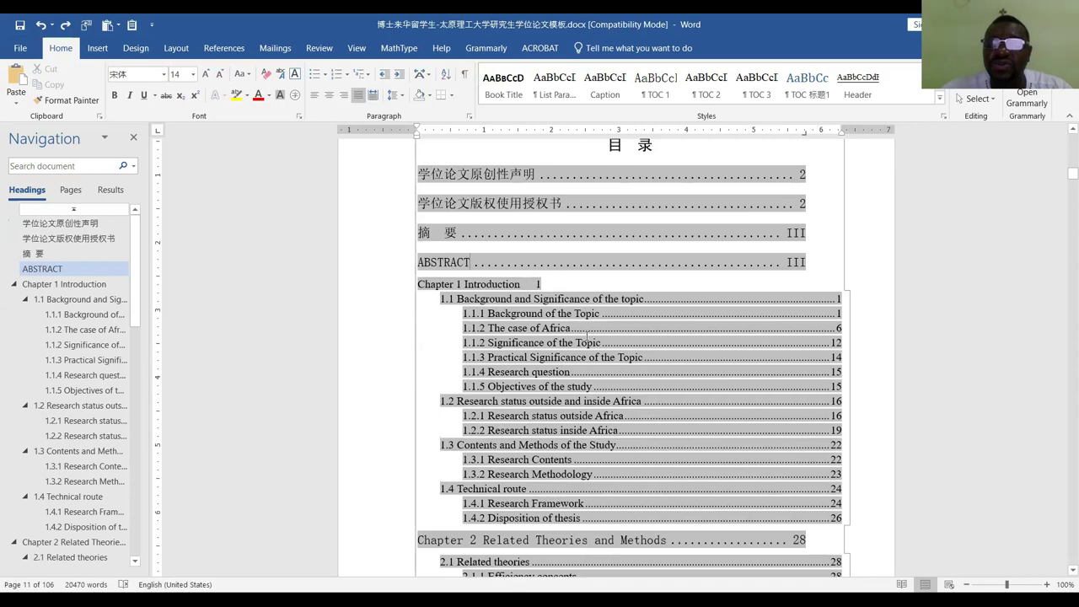
scroll(587, 335, "up", 3)
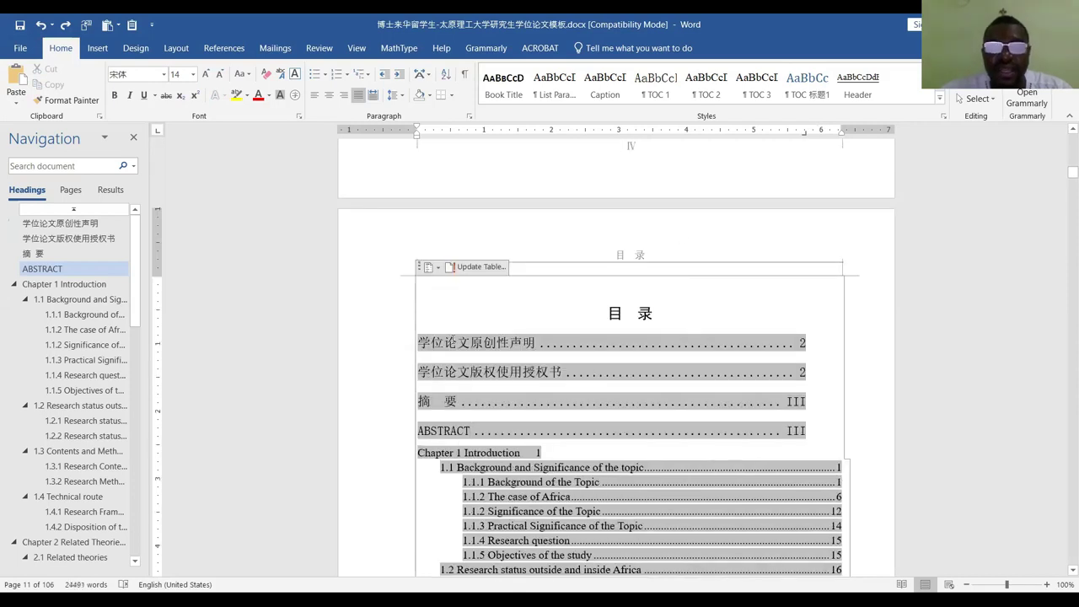
Select the table of contents entries and align their page numbers at a shared tab stop at about 5.8 inches on the ruler
left_click_drag(430, 355, 825, 40)
left_click_drag(788, 256, 788, 256)
scroll(787, 256, "up", 15)
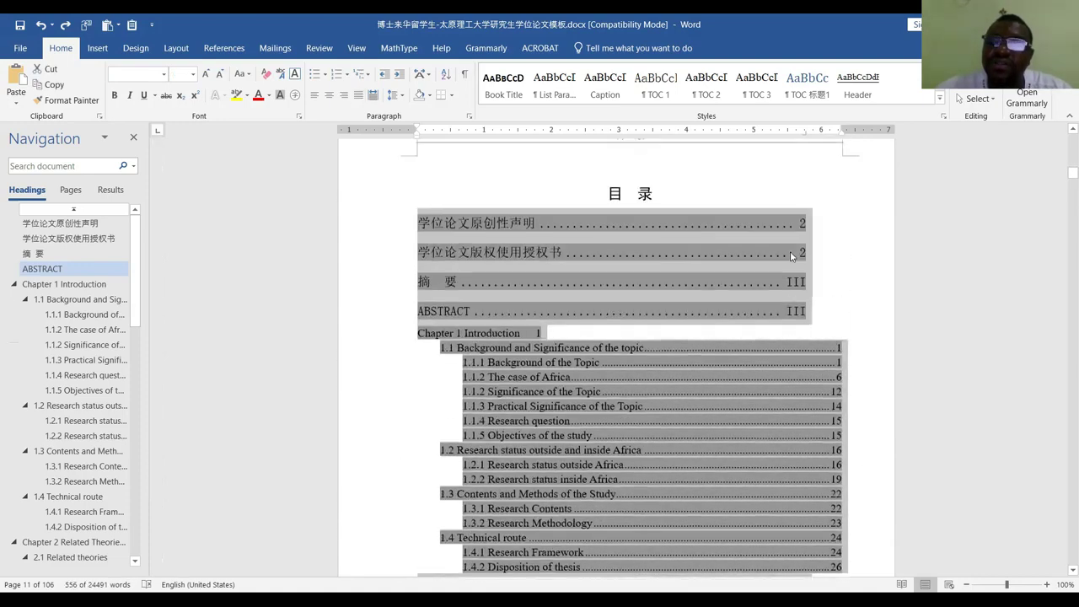
scroll(789, 203, "up", 8)
scroll(787, 181, "down", 4)
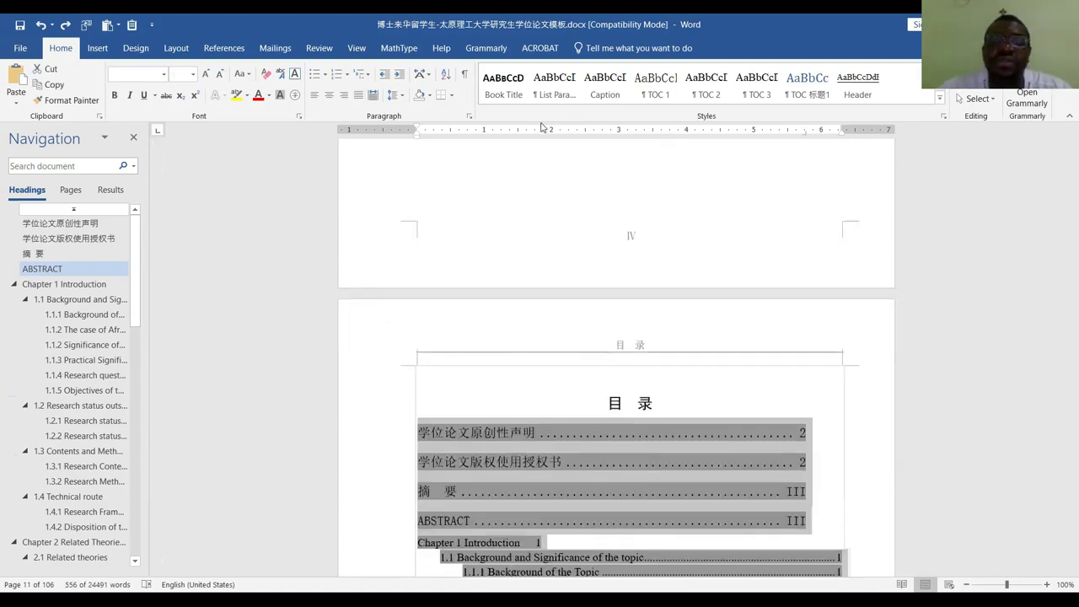
scroll(555, 187, "down", 4)
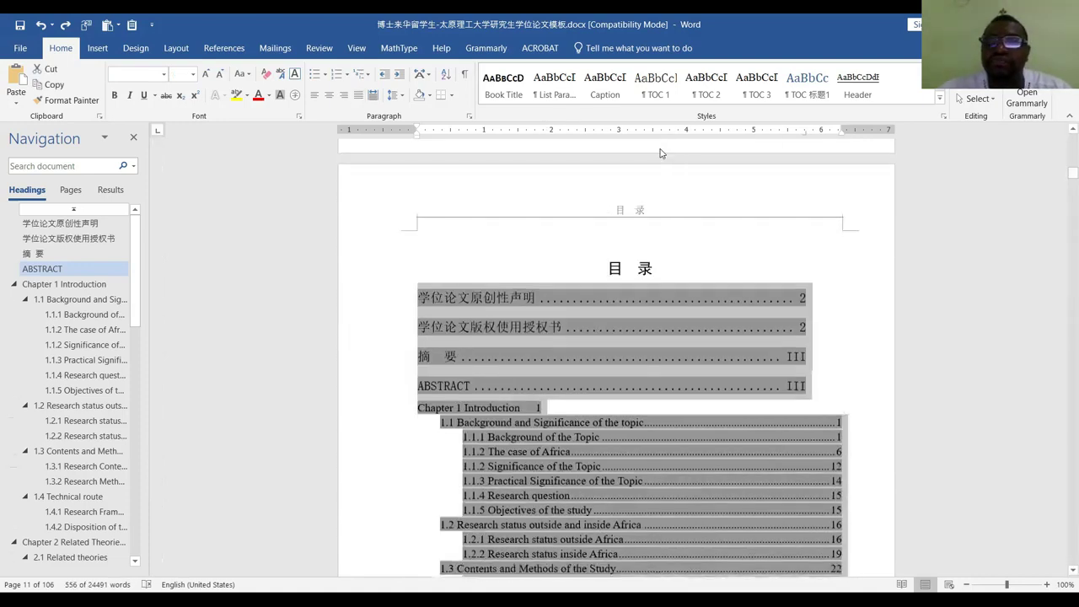
left_click(808, 136)
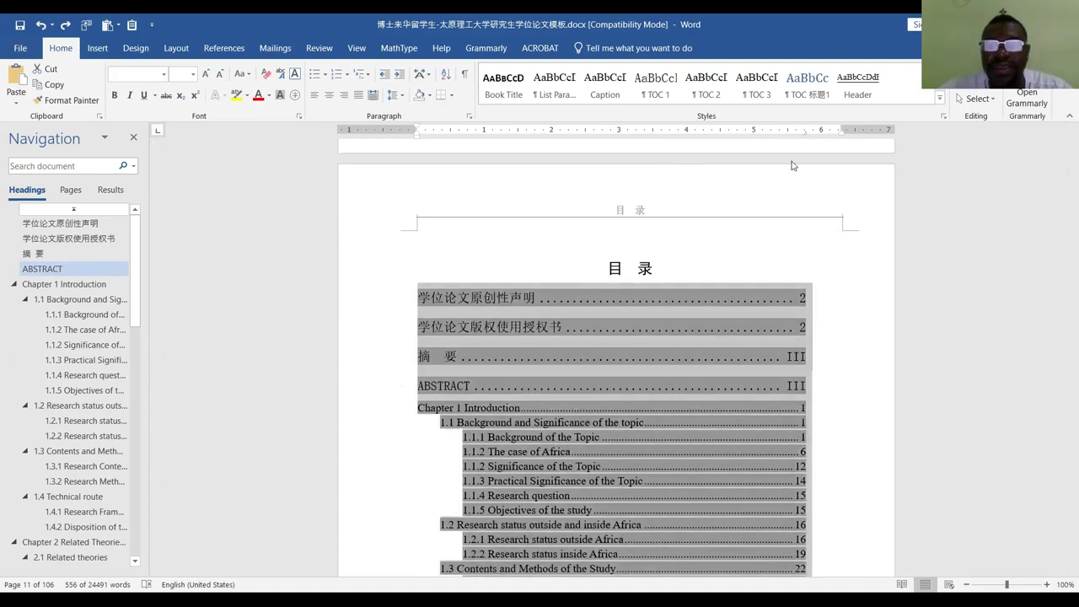
Check the alignment of the page numbers and dot leaders down the first page of the table of contents
left_click(684, 98)
left_click(846, 305)
scroll(629, 378, "down", 3)
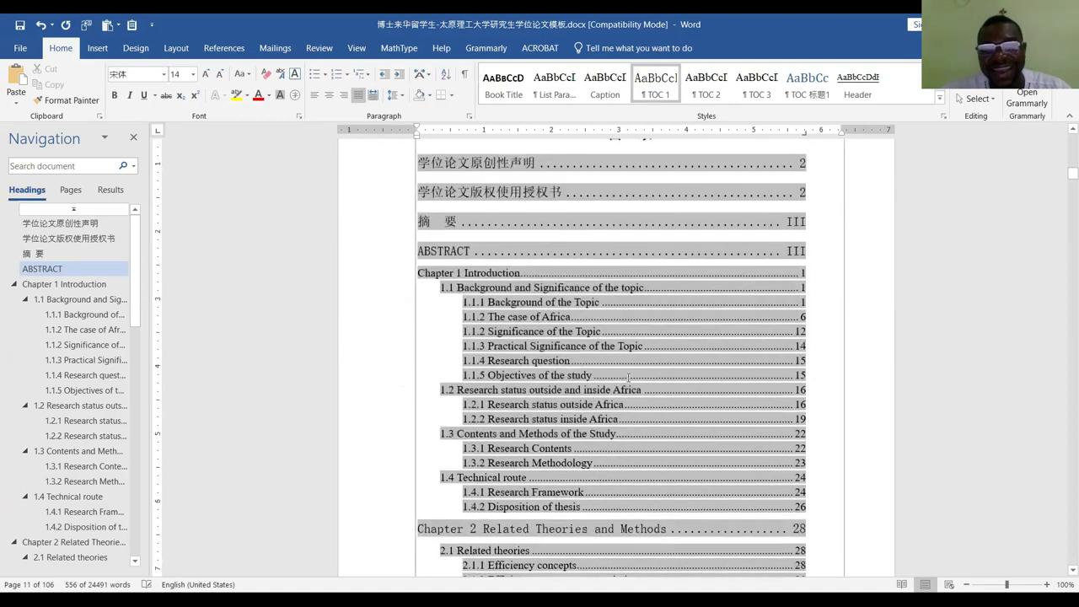
left_click(831, 361)
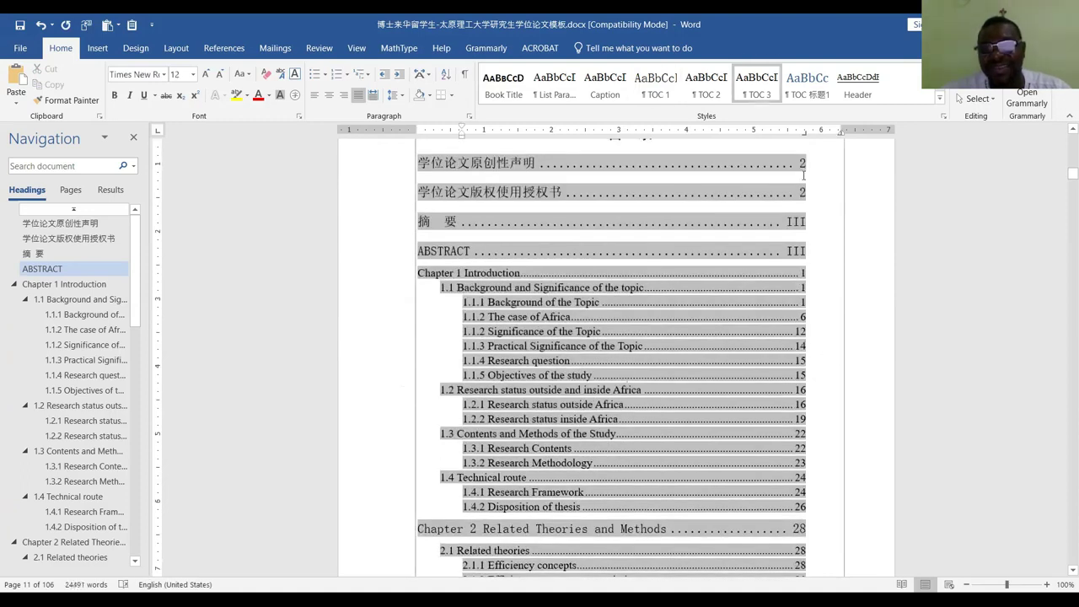
scroll(798, 360, "down", 9)
scroll(733, 383, "up", 12)
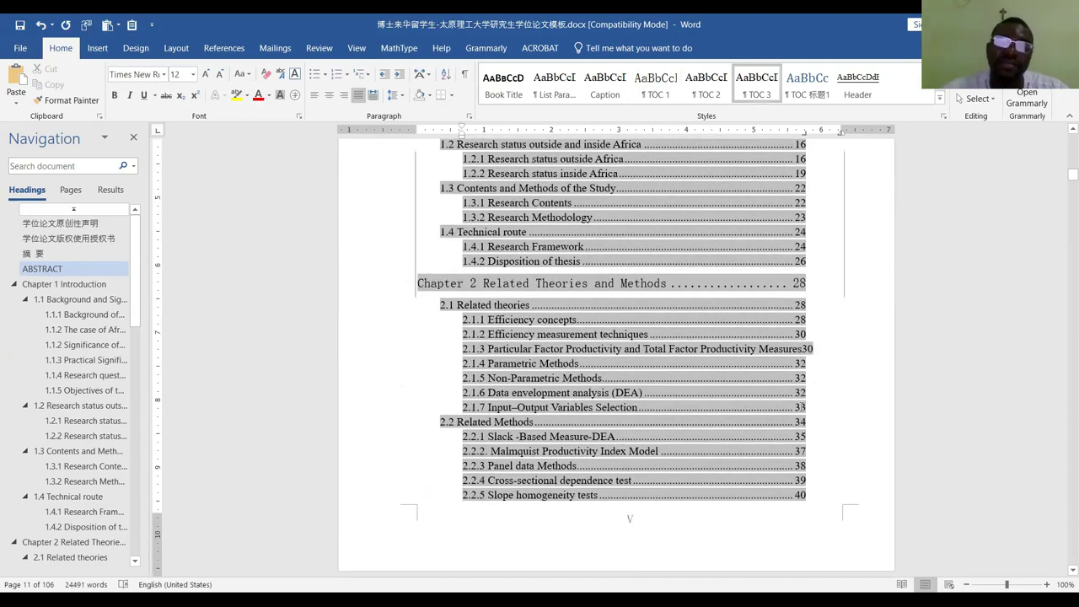
scroll(733, 383, "up", 1)
Modify the TOC 1 style to have 6 pt spacing before, no special indentation and single line spacing
left_click_drag(507, 348, 676, 414)
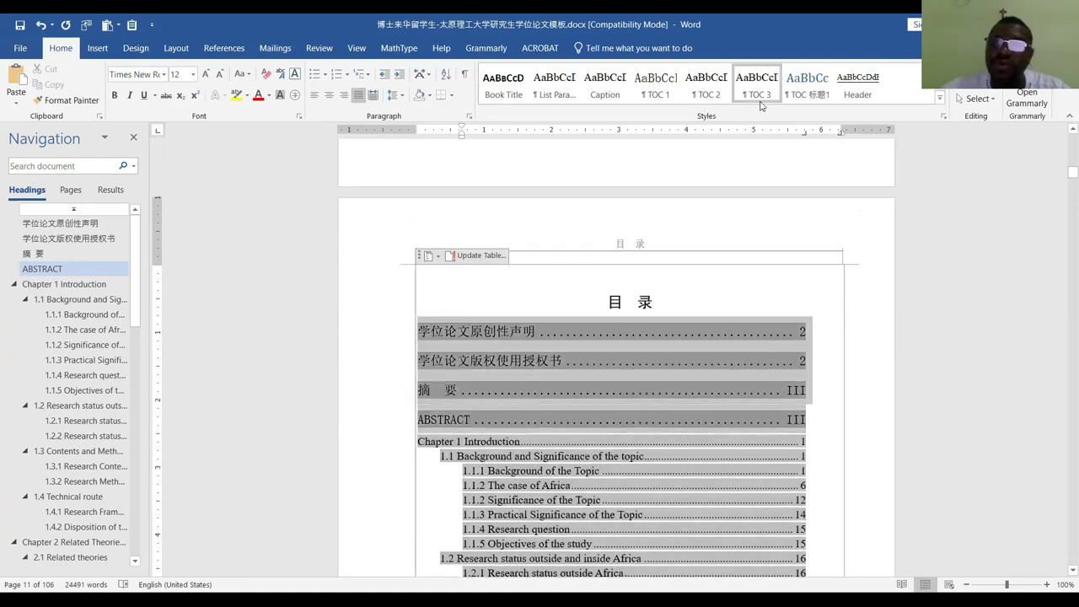
right_click(648, 91)
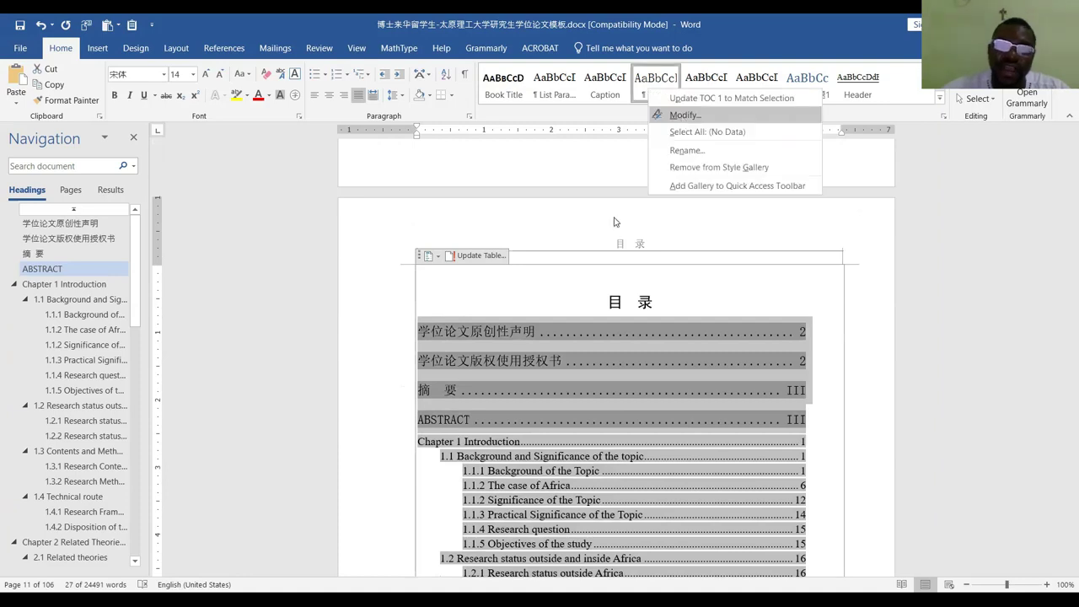
key("Return")
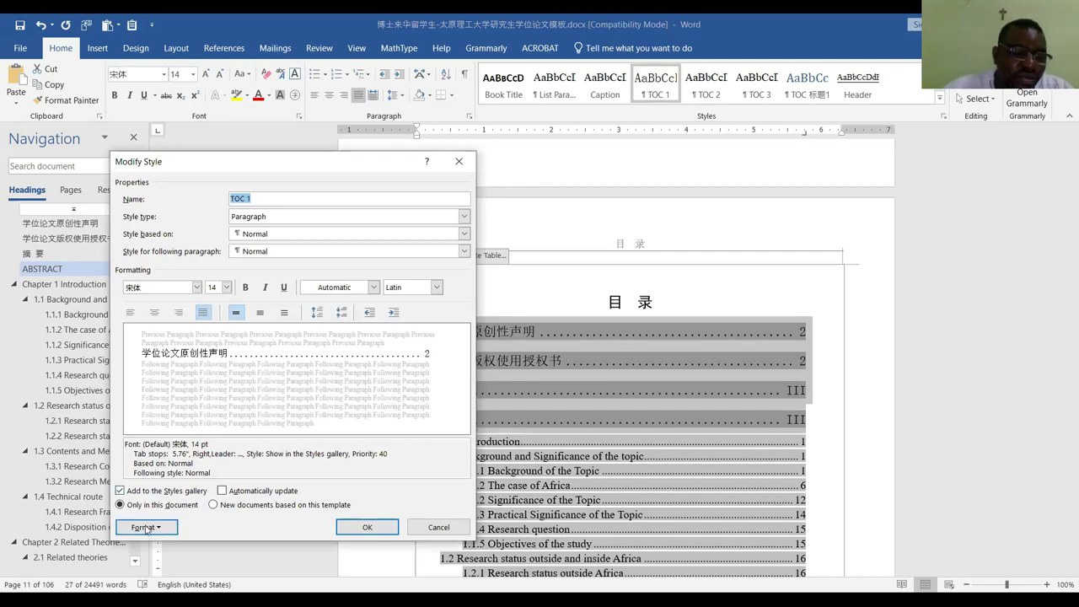
left_click(144, 531)
left_click(167, 406)
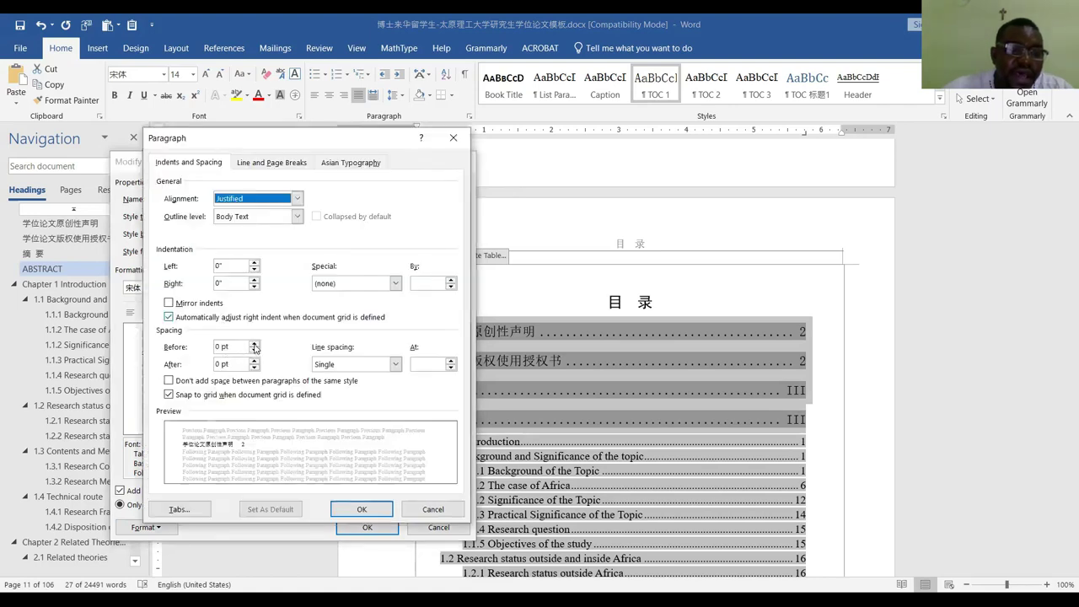
left_click(255, 344)
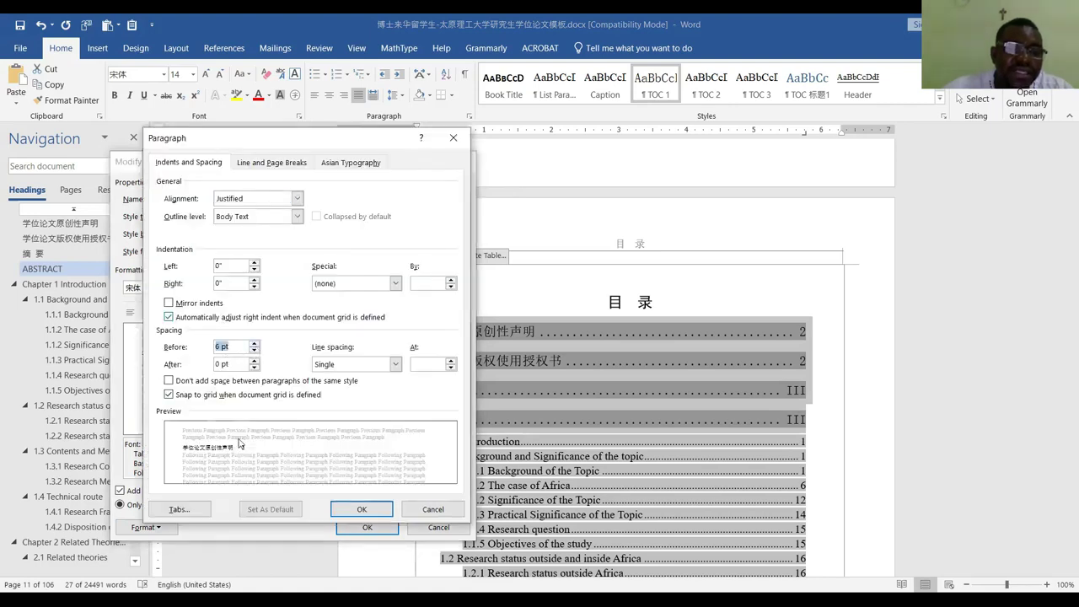
left_click(395, 283)
left_click(346, 292)
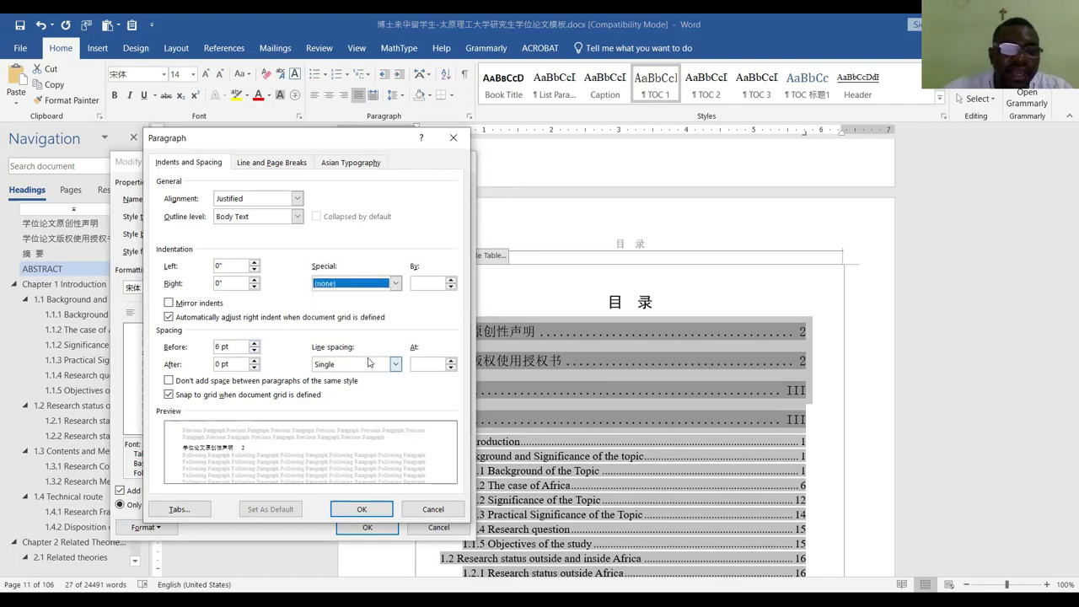
left_click(395, 364)
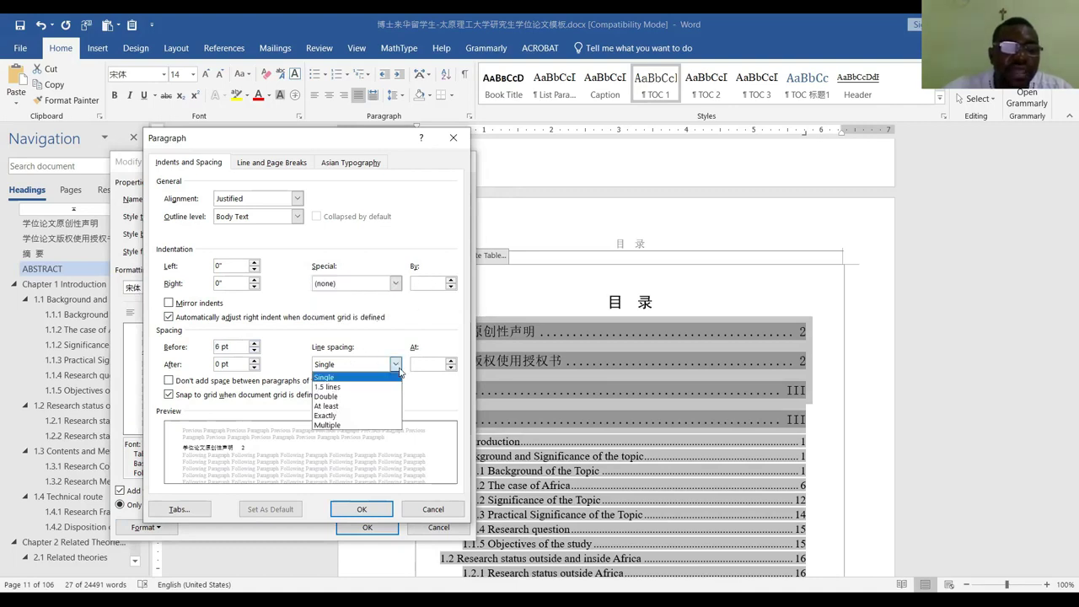
left_click(399, 375)
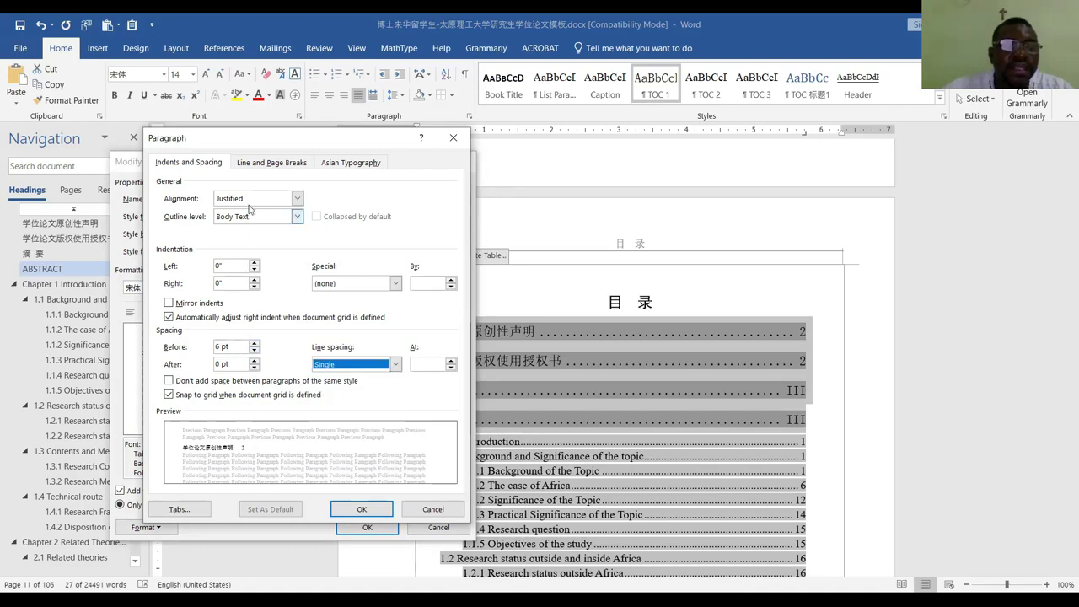
left_click(354, 511)
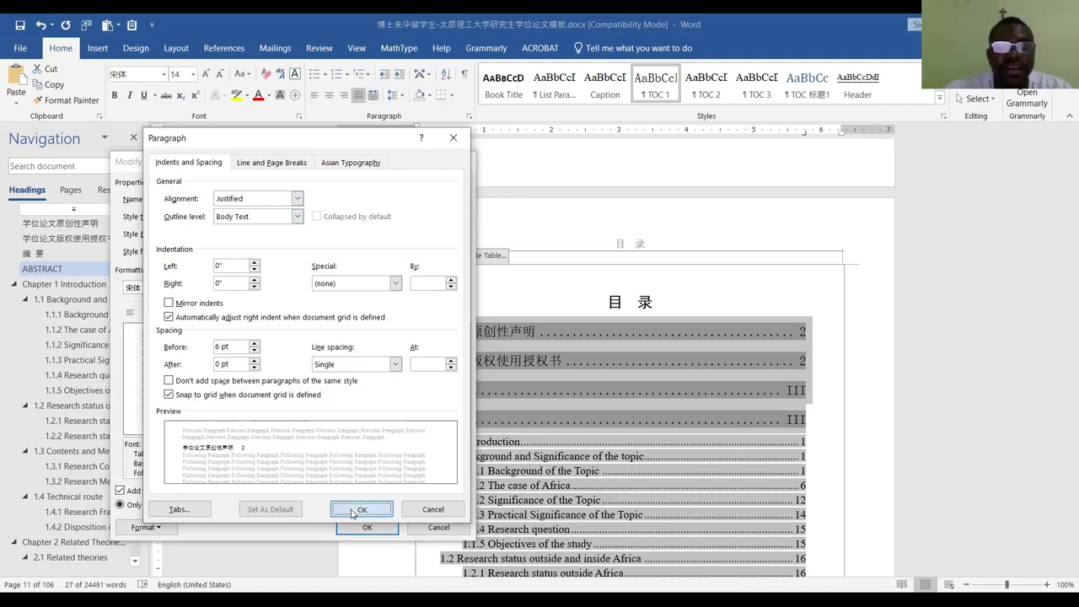
left_click(367, 528)
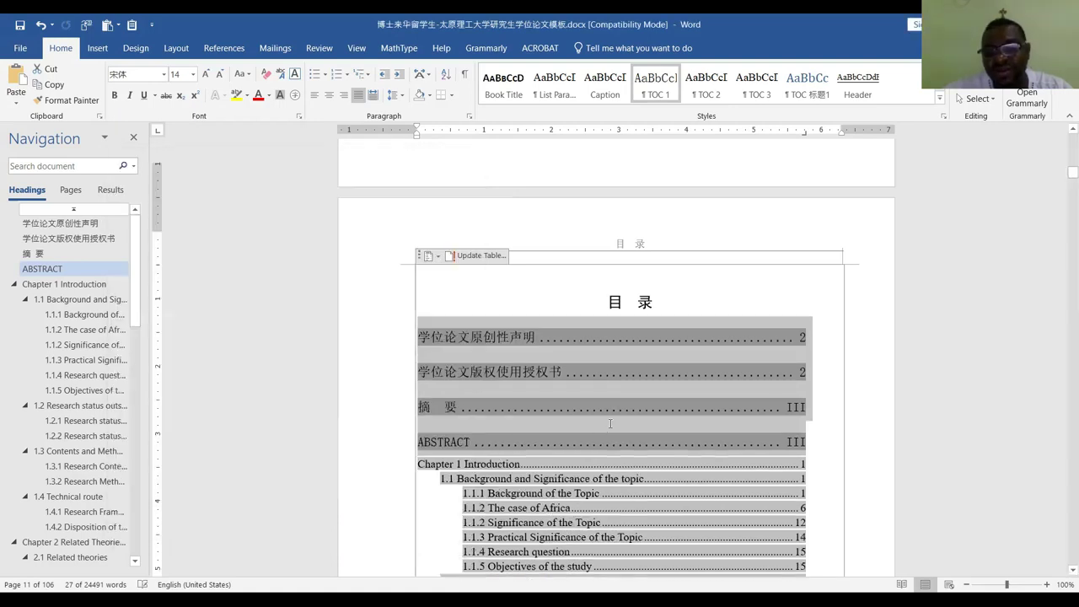
Open the paragraph settings of the TOC 2 style and set its left indentation to 0"
scroll(460, 377, "down", 2)
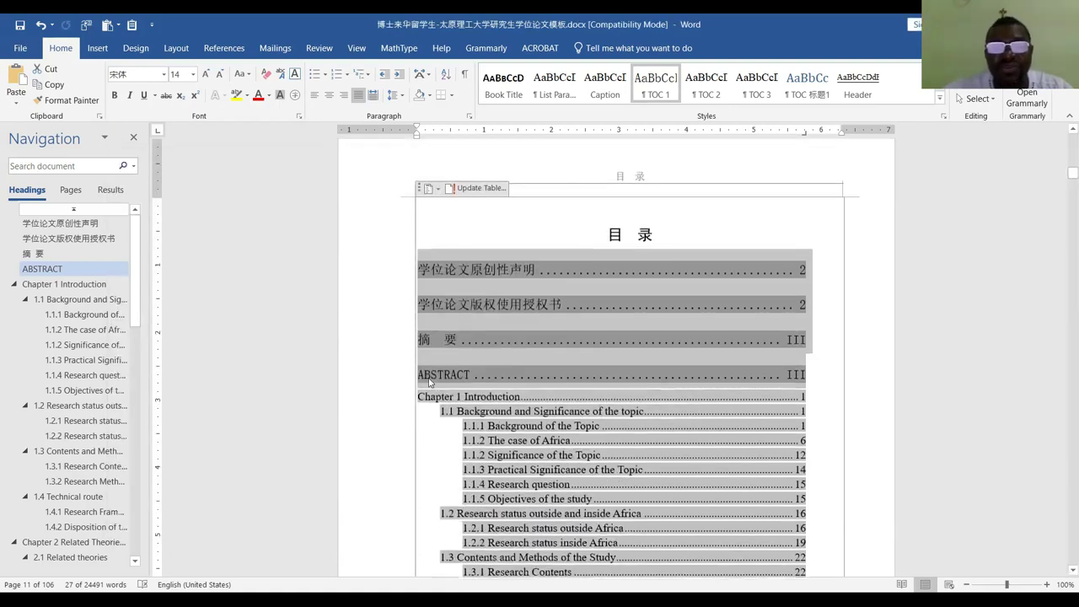
left_click(421, 400)
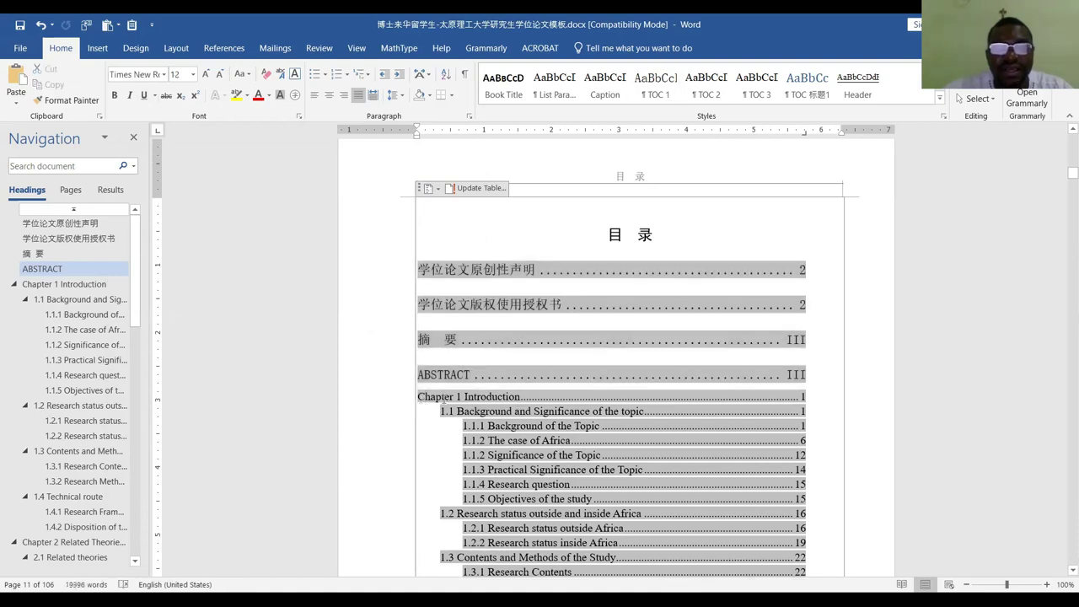
left_click(464, 415)
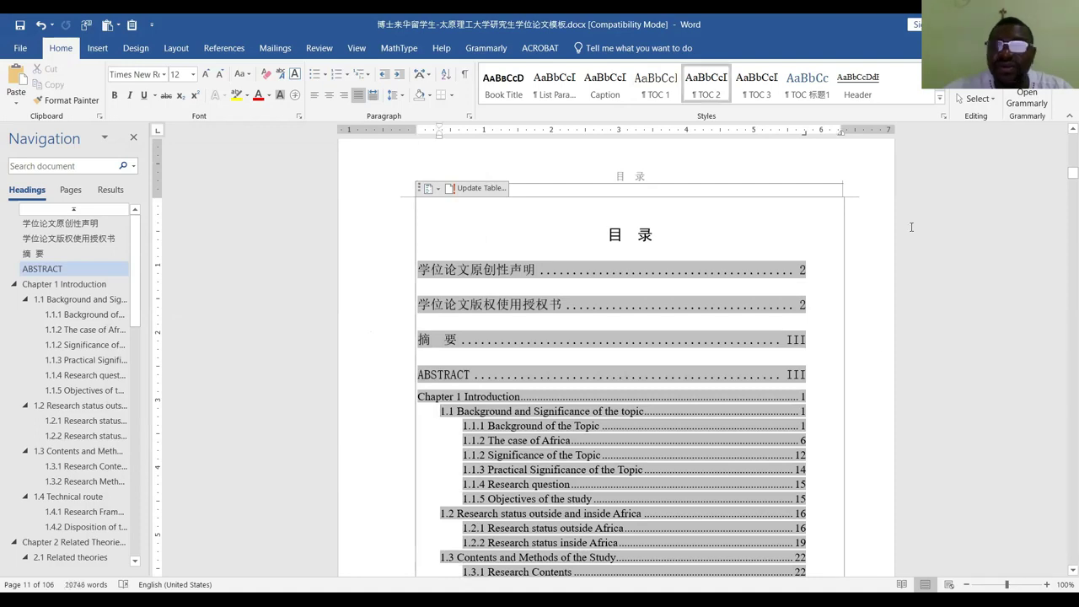
right_click(714, 85)
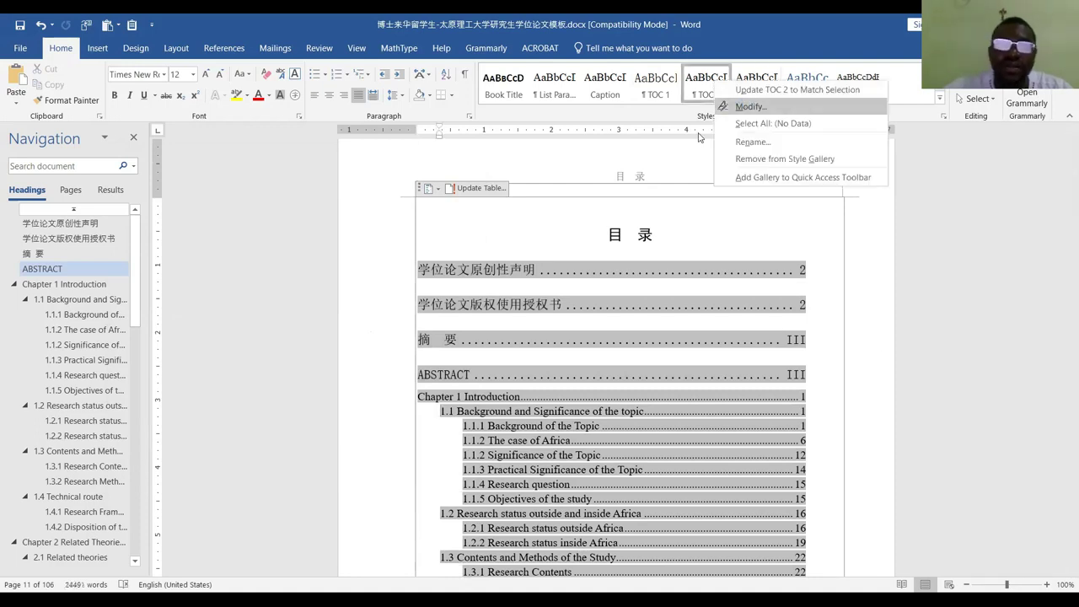
left_click(750, 106)
left_click(136, 528)
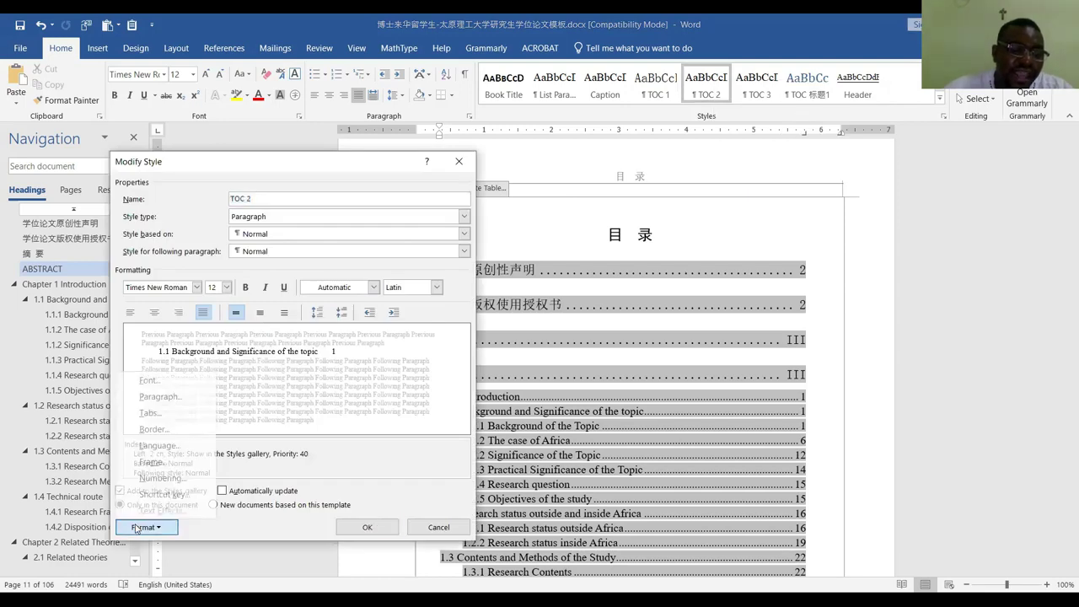
left_click(168, 396)
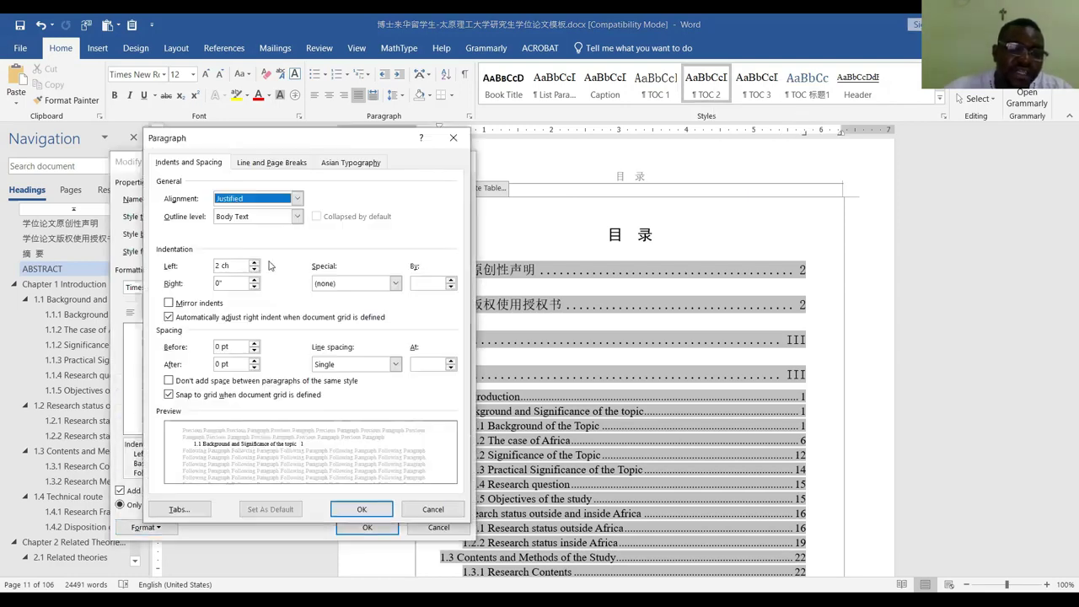
left_click(254, 269)
left_click(255, 270)
left_click(254, 269)
left_click(254, 270)
left_click(255, 270)
left_click(254, 270)
type("0")
double_click(217, 285)
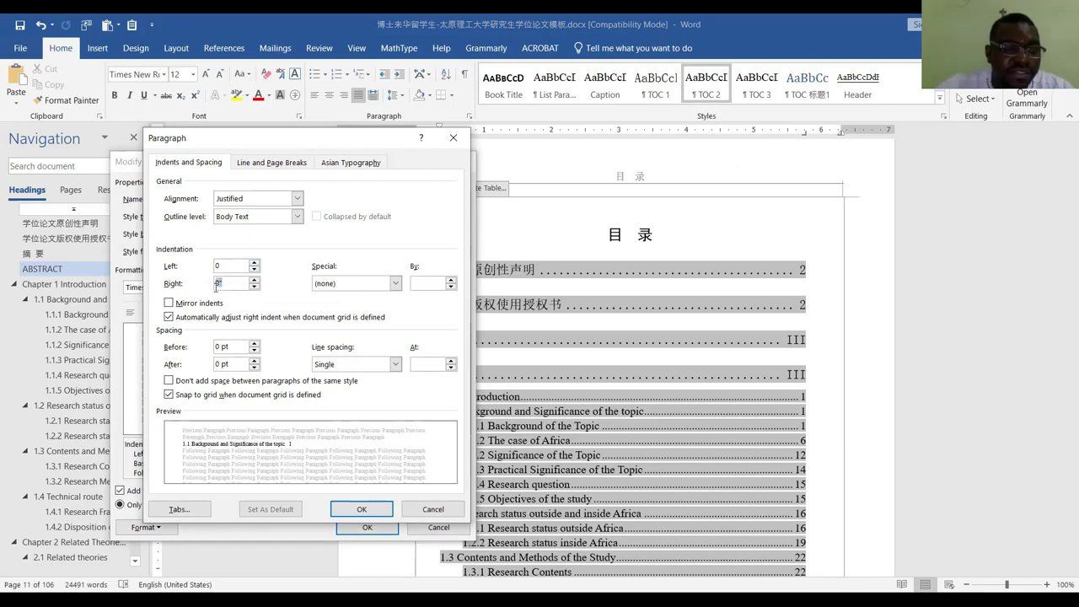
right_click(218, 285)
left_click(250, 316)
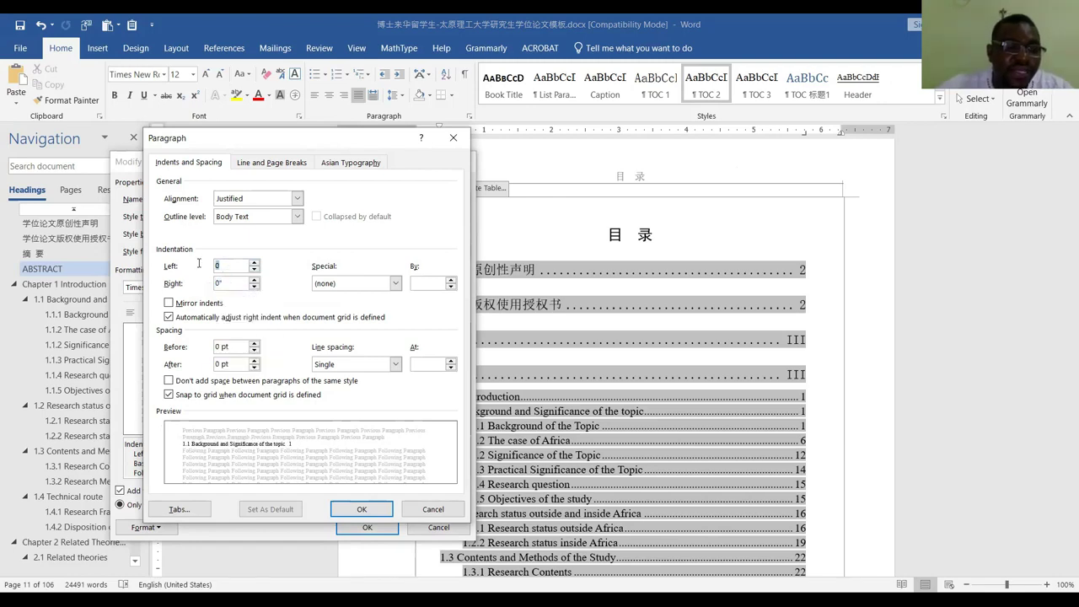
right_click(217, 268)
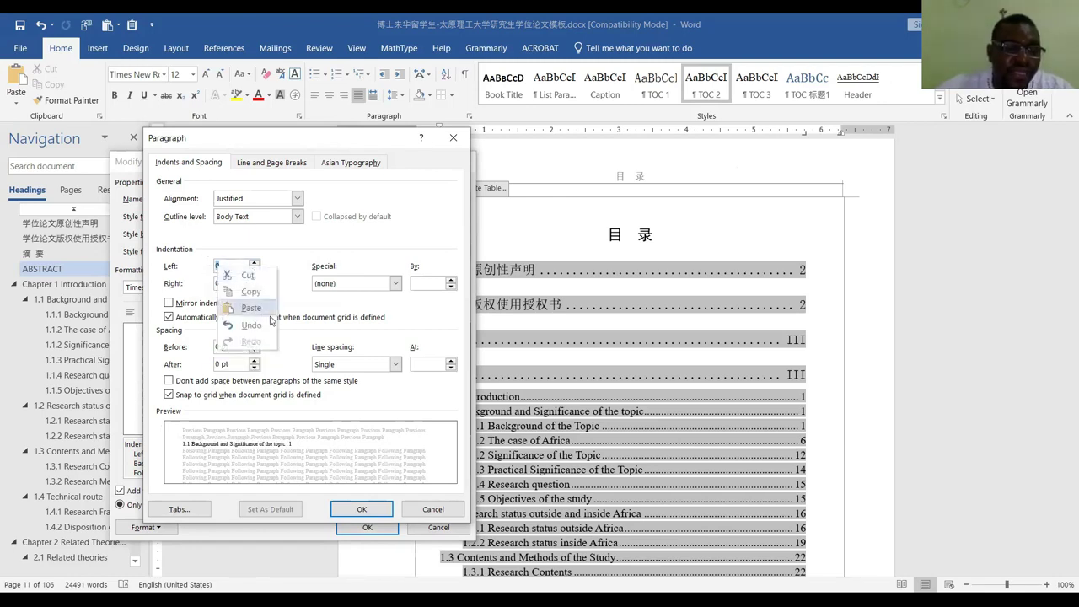
left_click(250, 308)
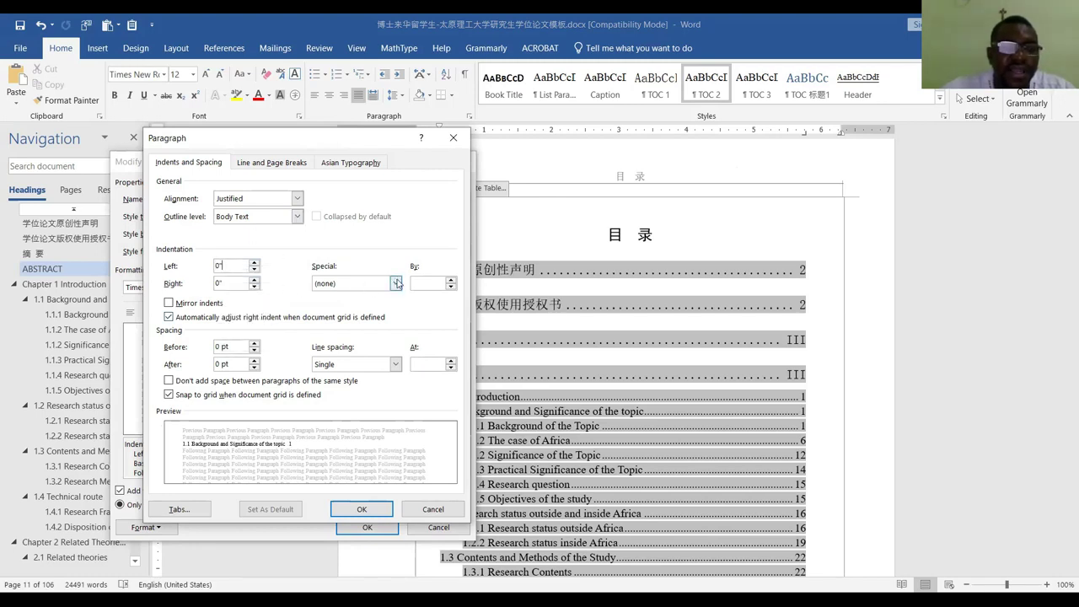
Give the TOC 2 style a first-line indentation of 1 ch with single line spacing
left_click(396, 283)
key("Return")
key("Tab")
type("1")
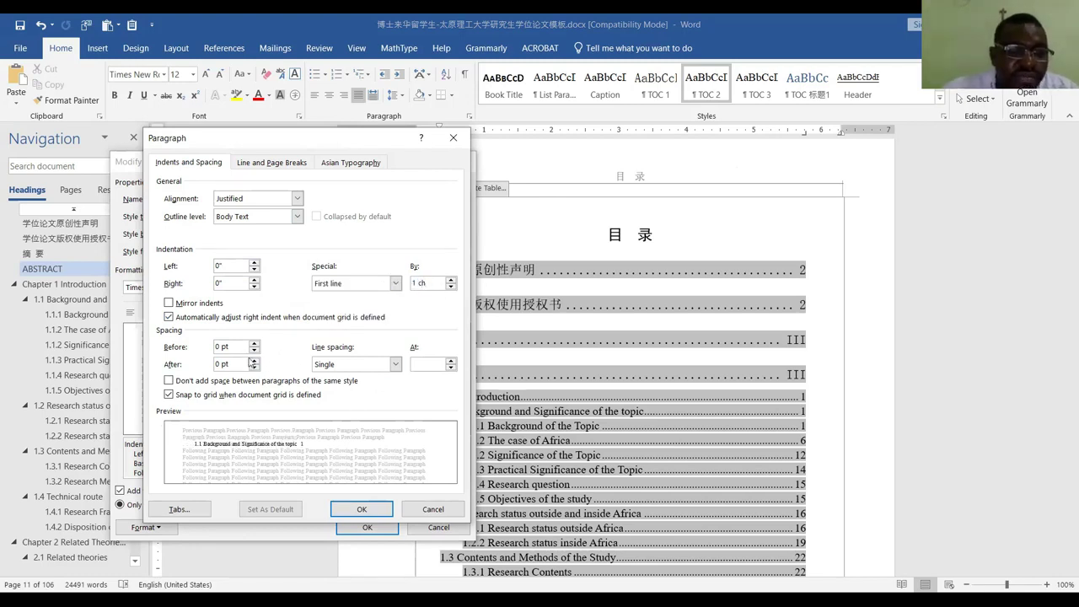
left_click(395, 364)
left_click(395, 366)
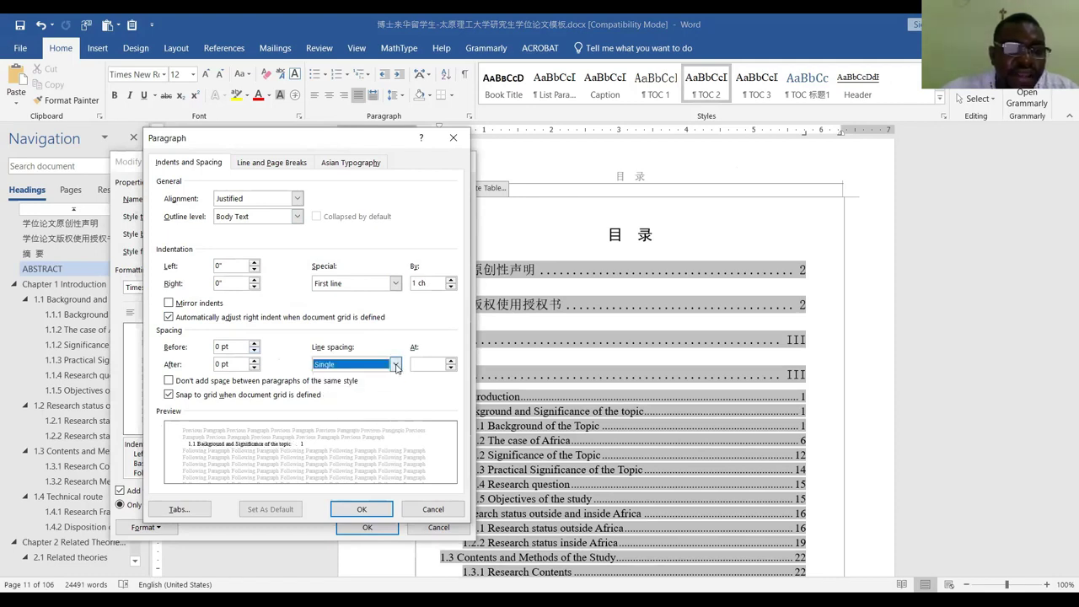
key("Return")
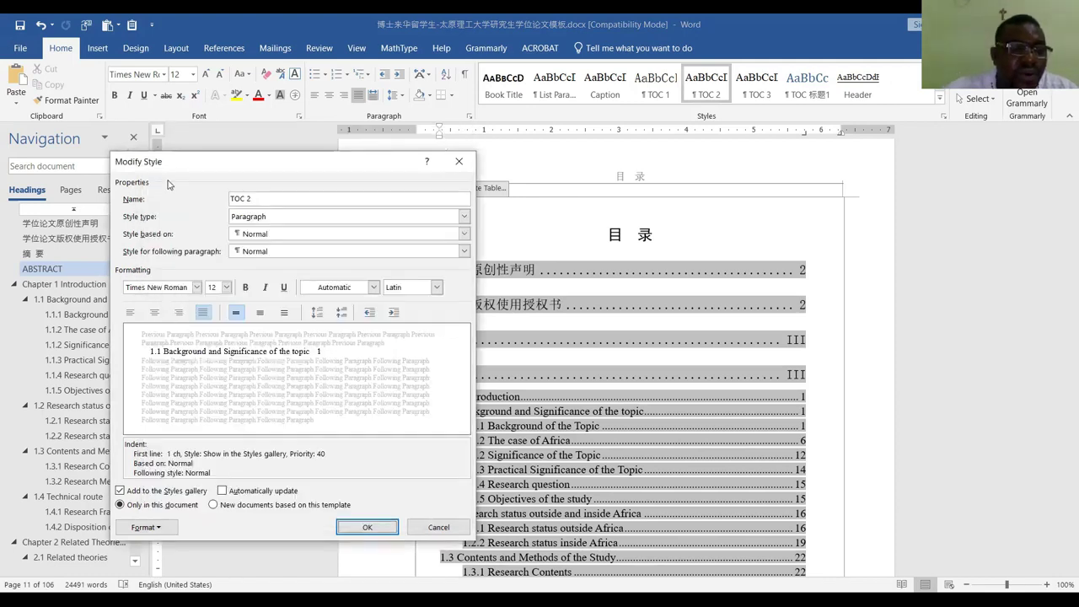
left_click(458, 161)
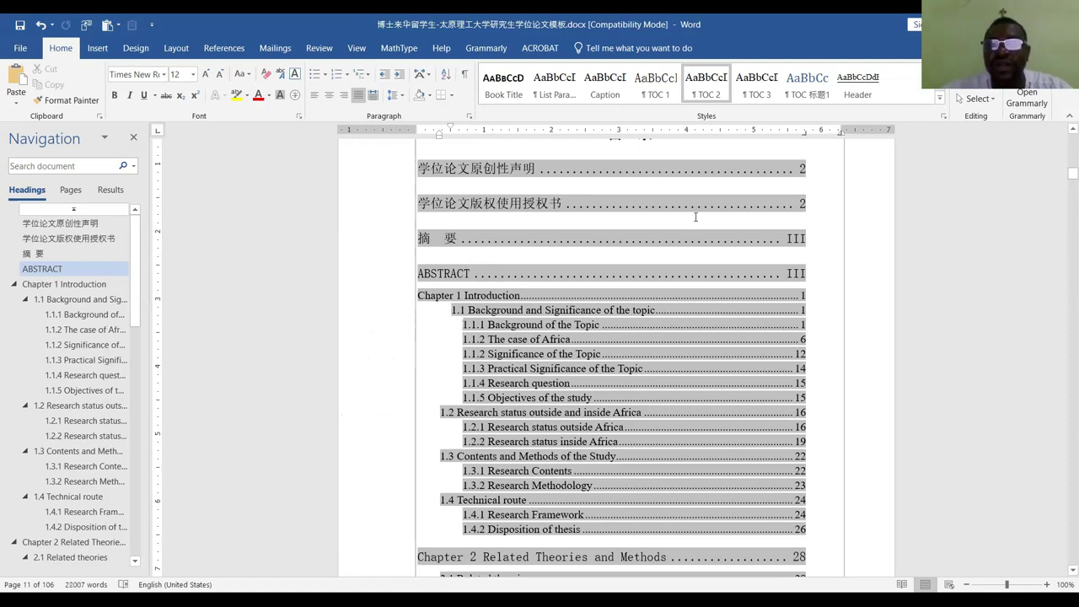
Select the second set of contents entries below ACKNOWLEDGEMENTS, from the originality declaration to section 1.2.2
right_click(762, 89)
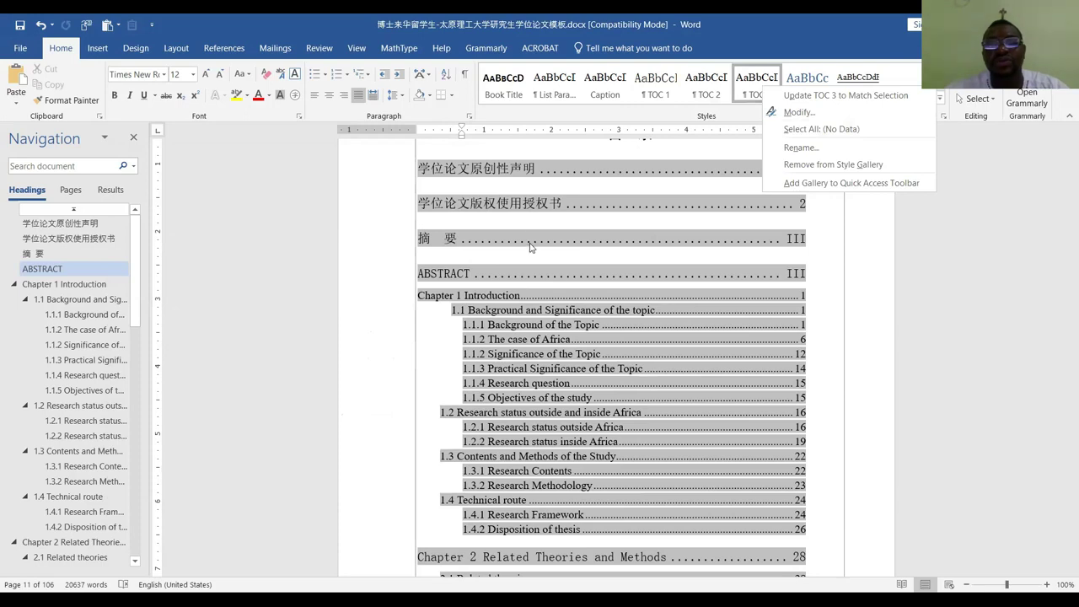
left_click(691, 395)
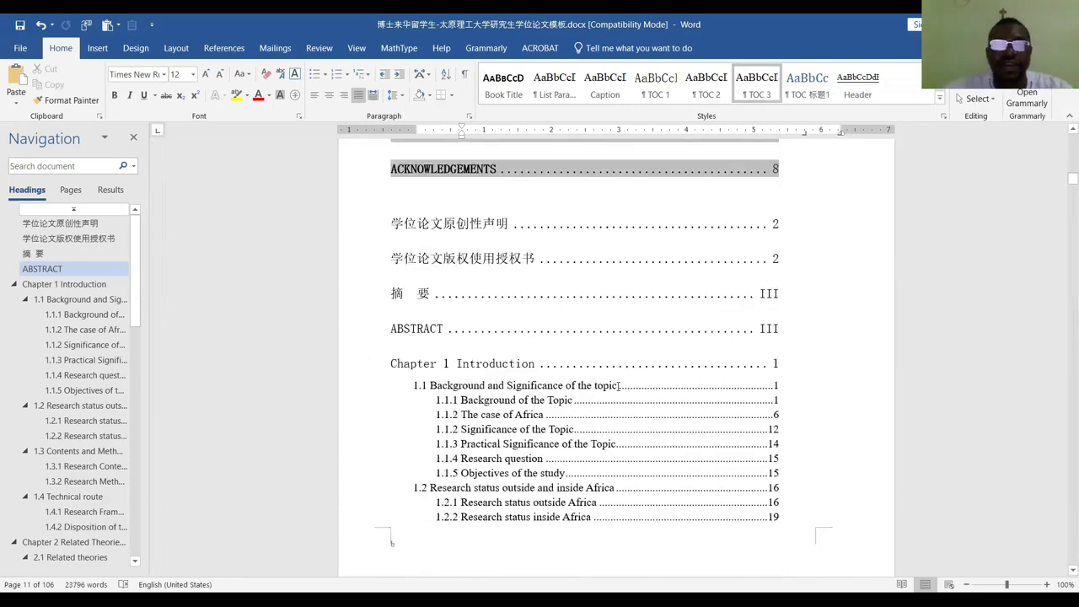
left_click(529, 306)
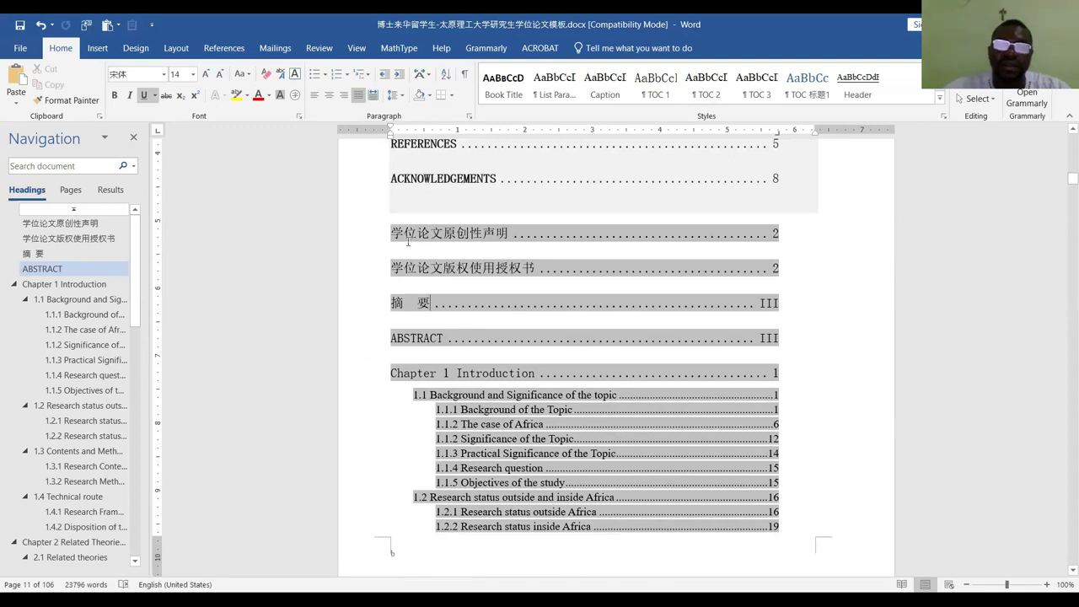
left_click_drag(373, 234, 367, 548)
Examine the contents pages, the repeated entries after them and the opening of Chapter 1
scroll(463, 327, "up", 10)
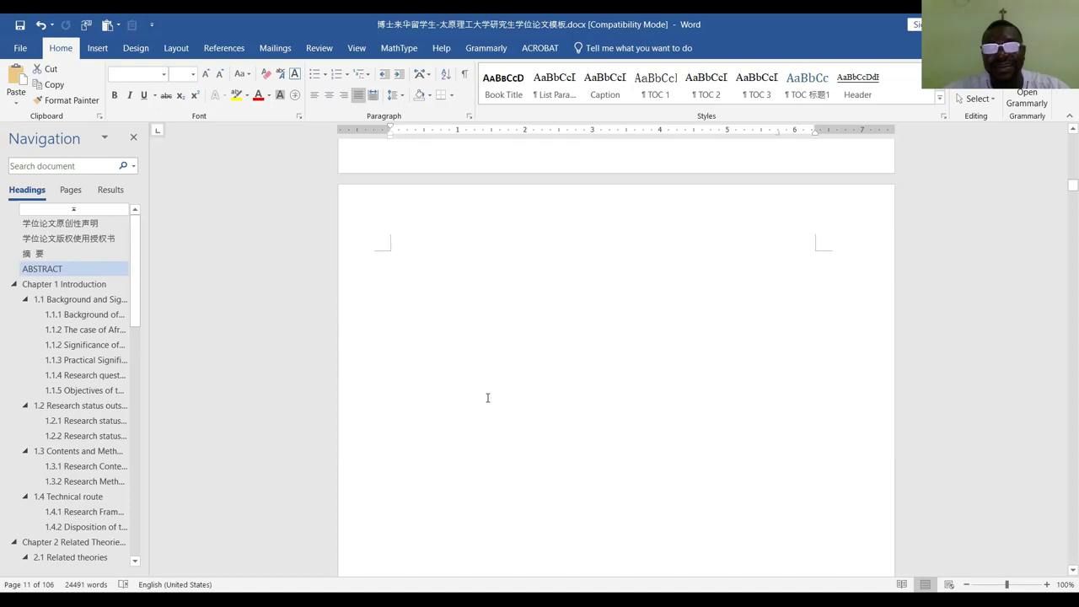
scroll(490, 458, "down", 1)
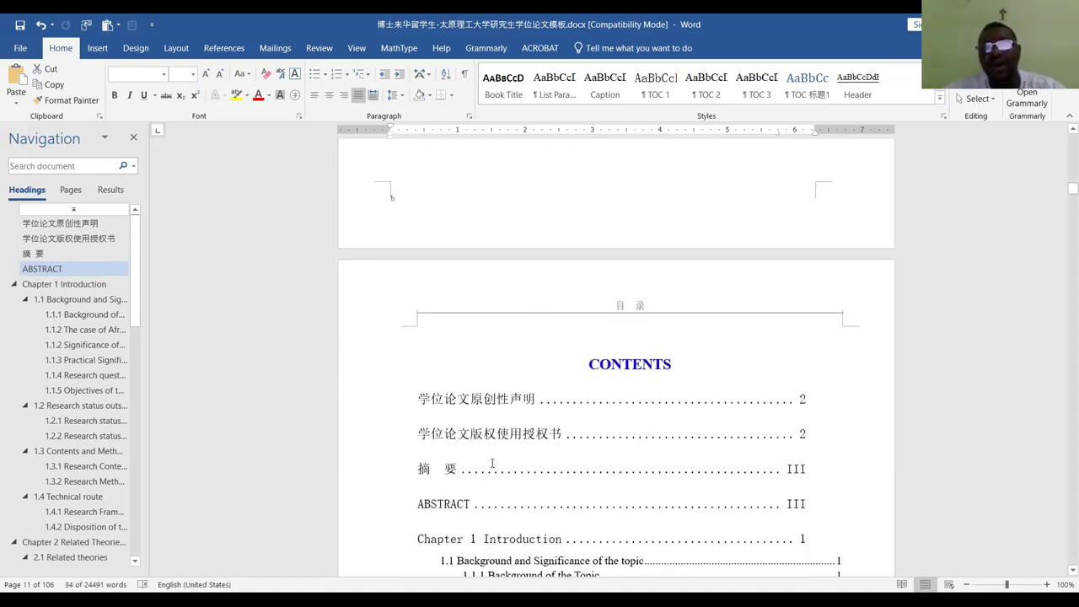
scroll(535, 482, "down", 20)
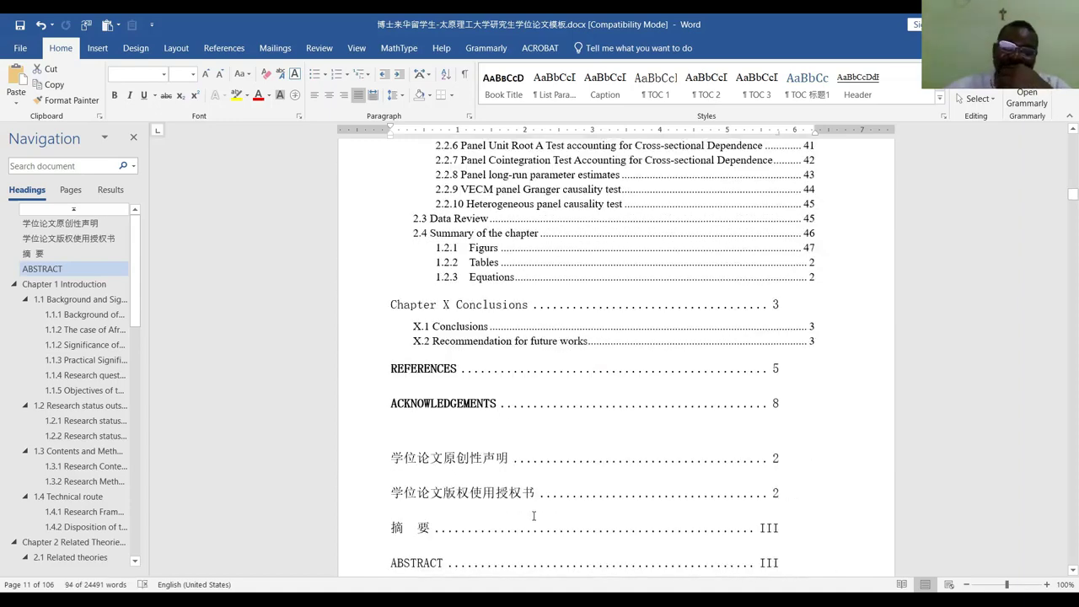
scroll(536, 547, "down", 4)
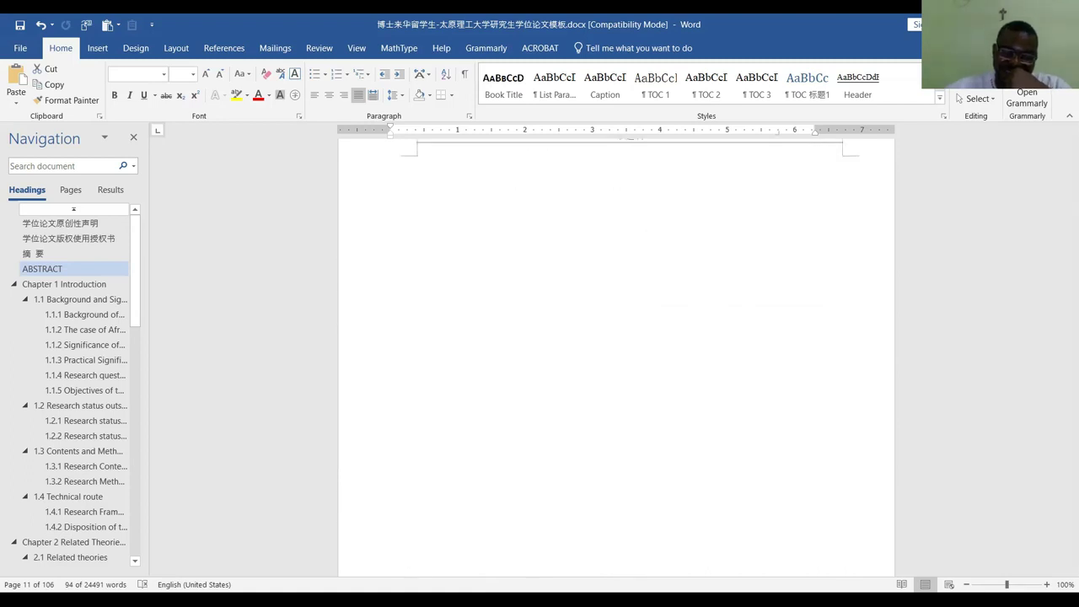
scroll(587, 403, "down", 20)
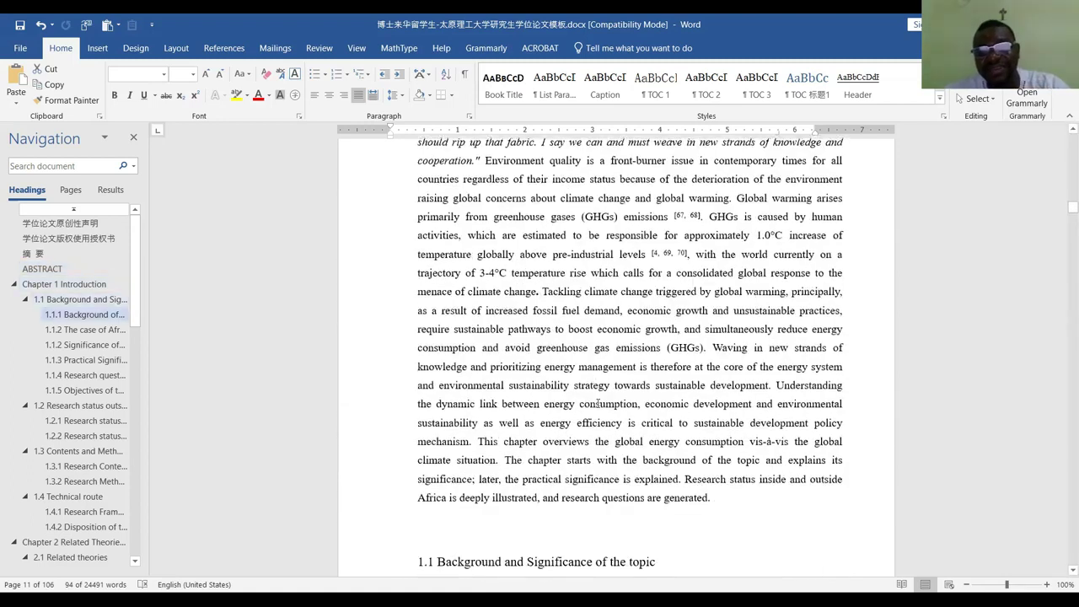
scroll(604, 388, "up", 1)
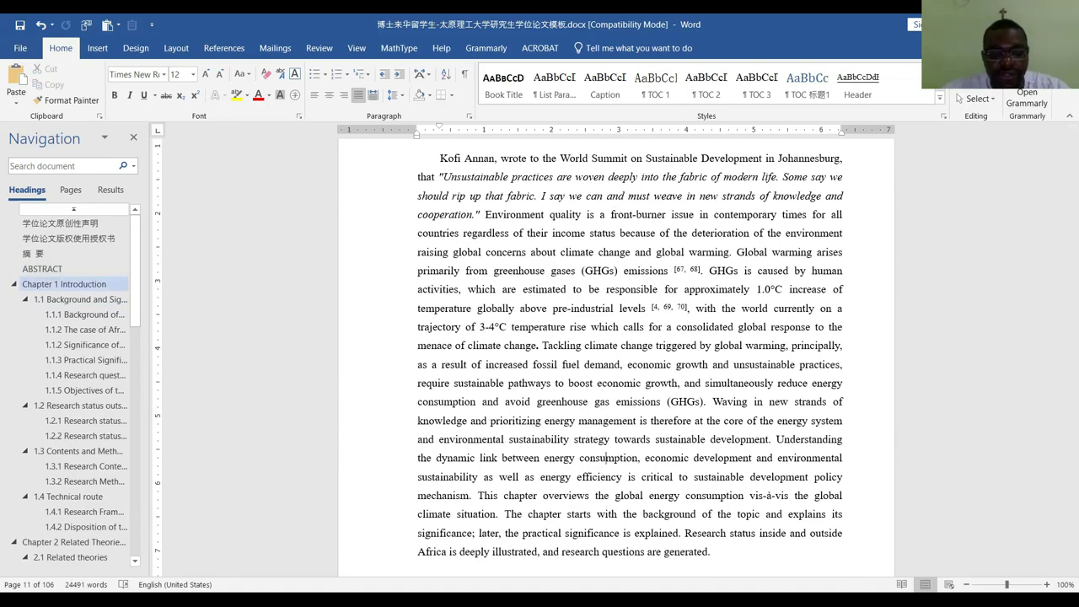
left_click(606, 457)
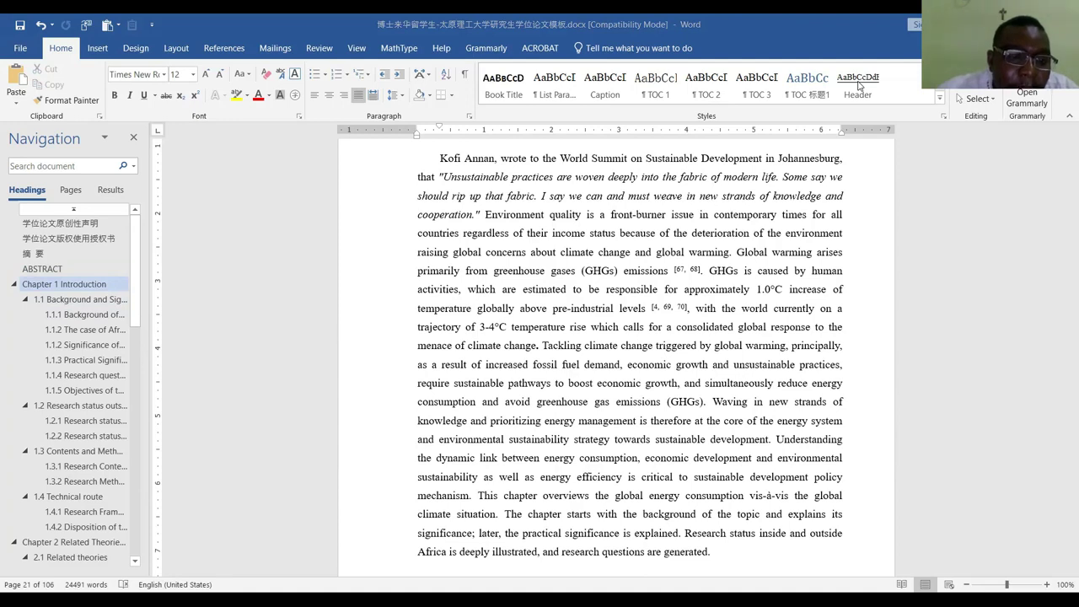
scroll(745, 277, "up", 10)
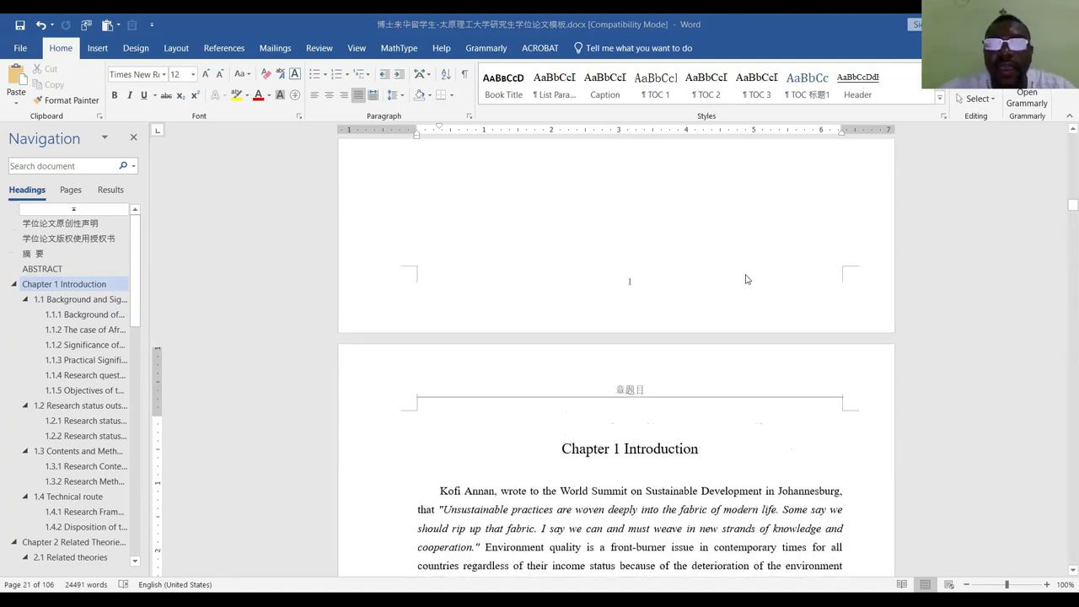
scroll(721, 291, "up", 10)
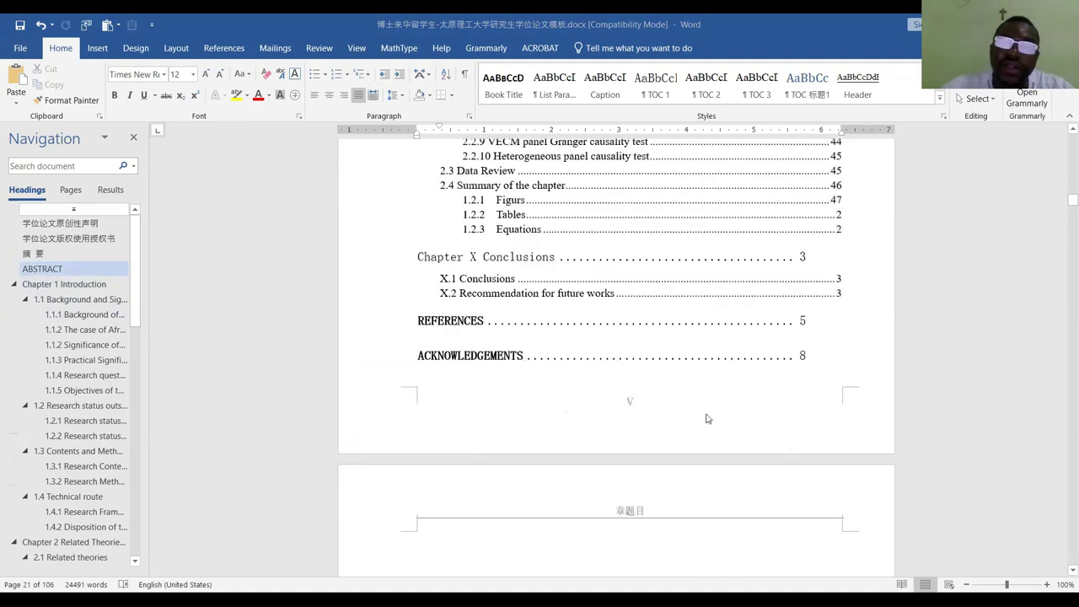
scroll(455, 272, "up", 5)
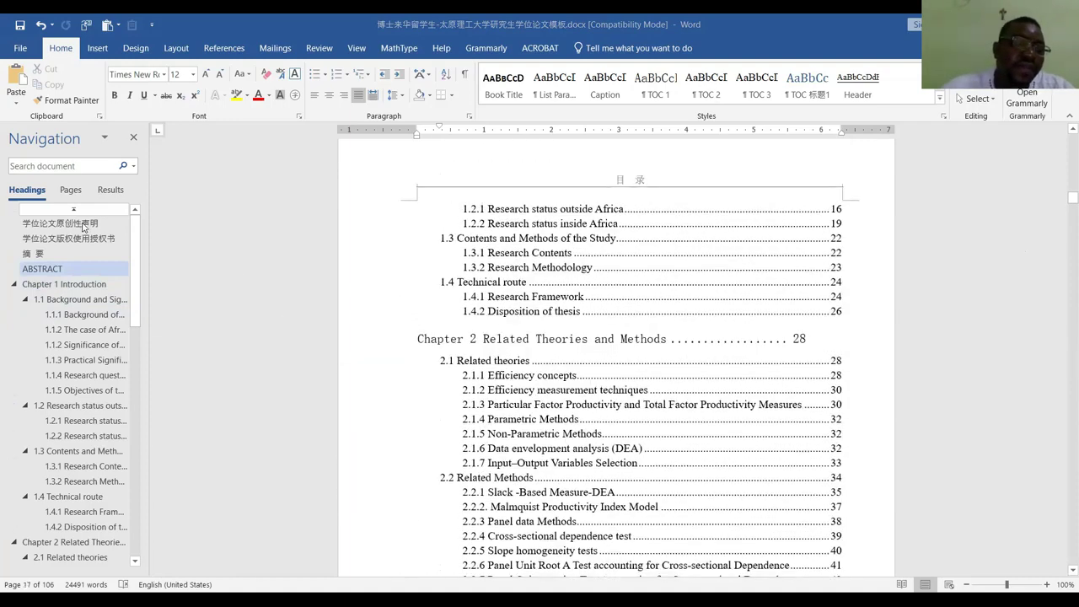
Review the front matter from the cover page through the declarations, defence information table and abstracts
left_click(83, 223)
scroll(538, 292, "up", 8)
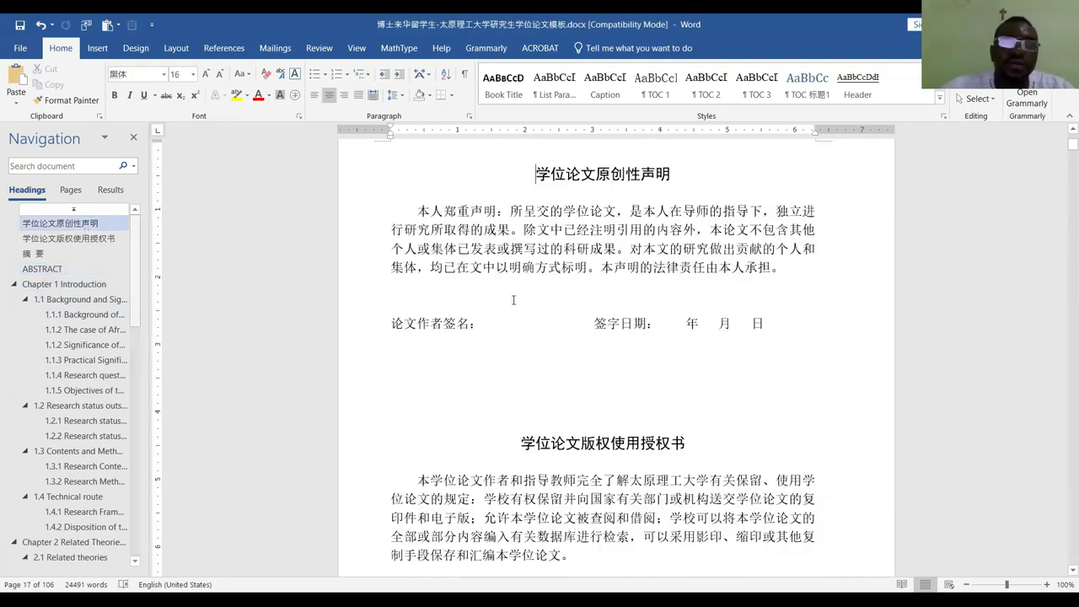
scroll(537, 292, "up", 8)
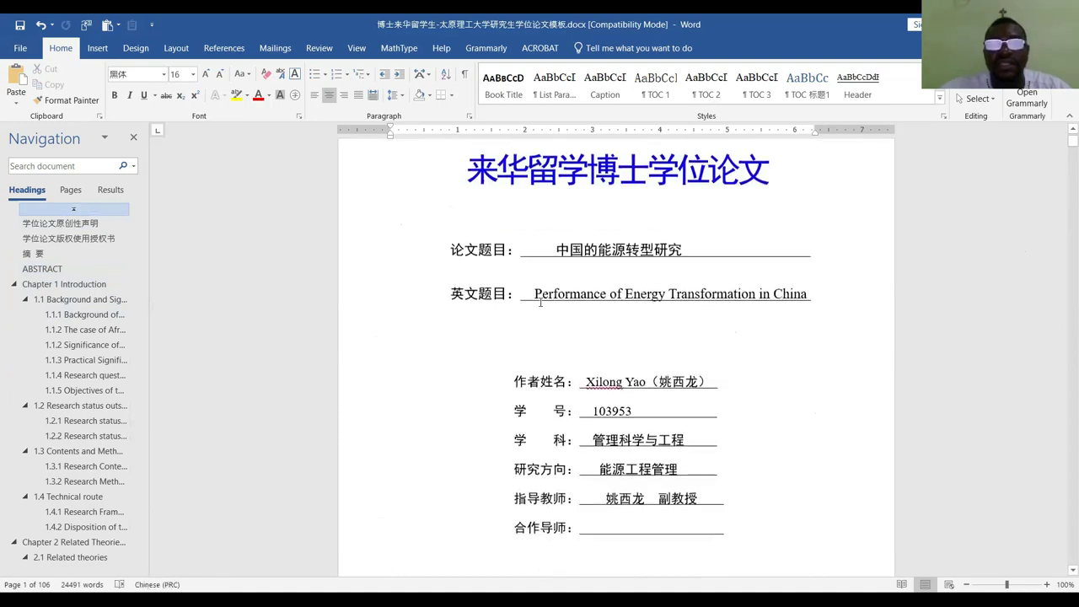
scroll(608, 244, "up", 2)
scroll(542, 238, "down", 1)
scroll(542, 237, "down", 1)
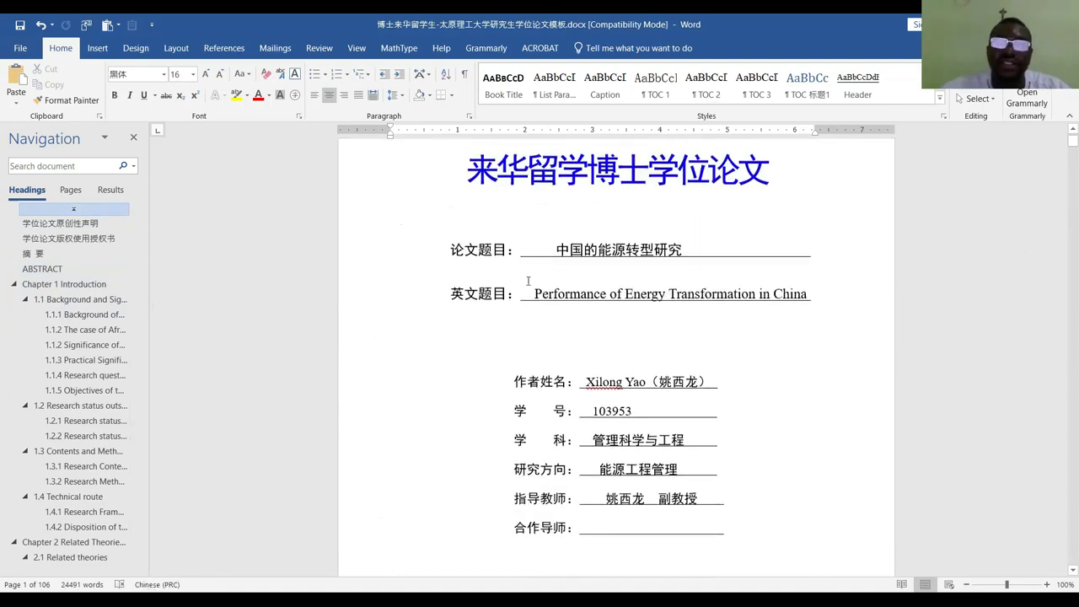
left_click(393, 297)
scroll(632, 378, "down", 10)
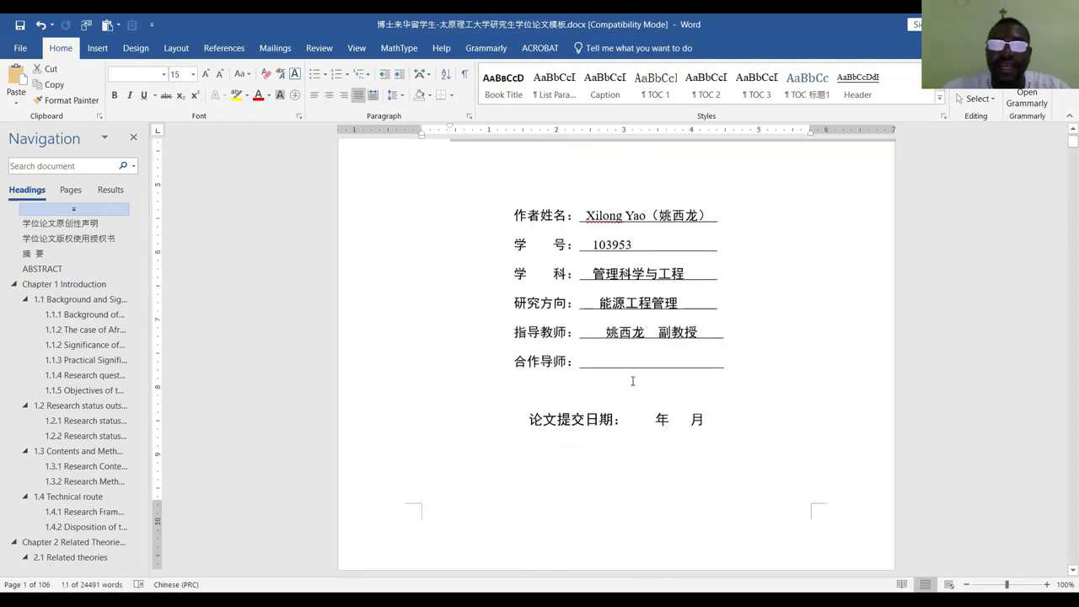
scroll(637, 396, "down", 20)
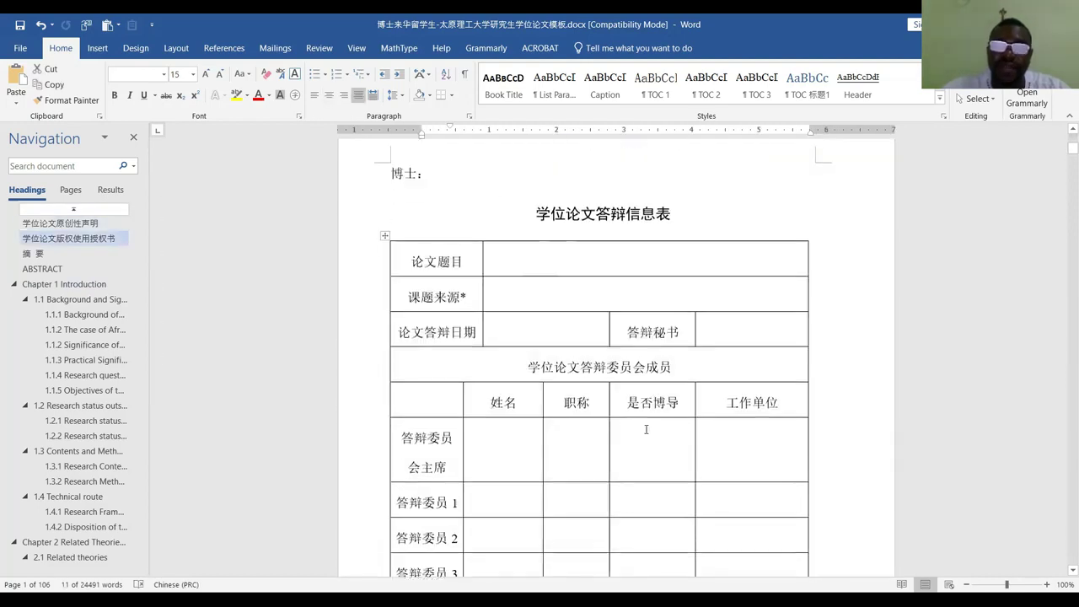
scroll(648, 430, "down", 5)
scroll(665, 386, "down", 15)
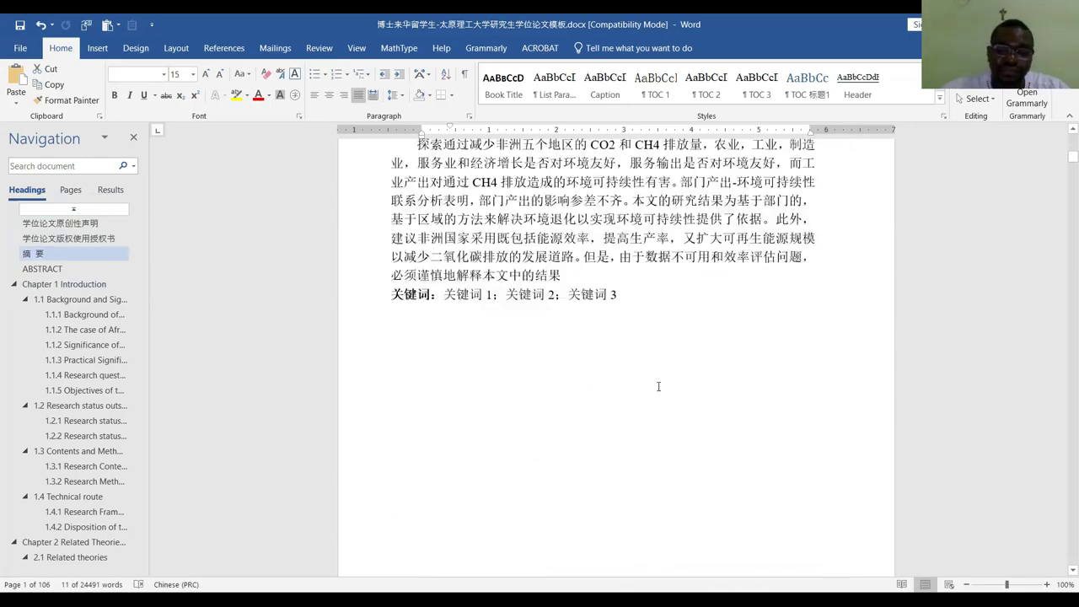
scroll(675, 422, "down", 10)
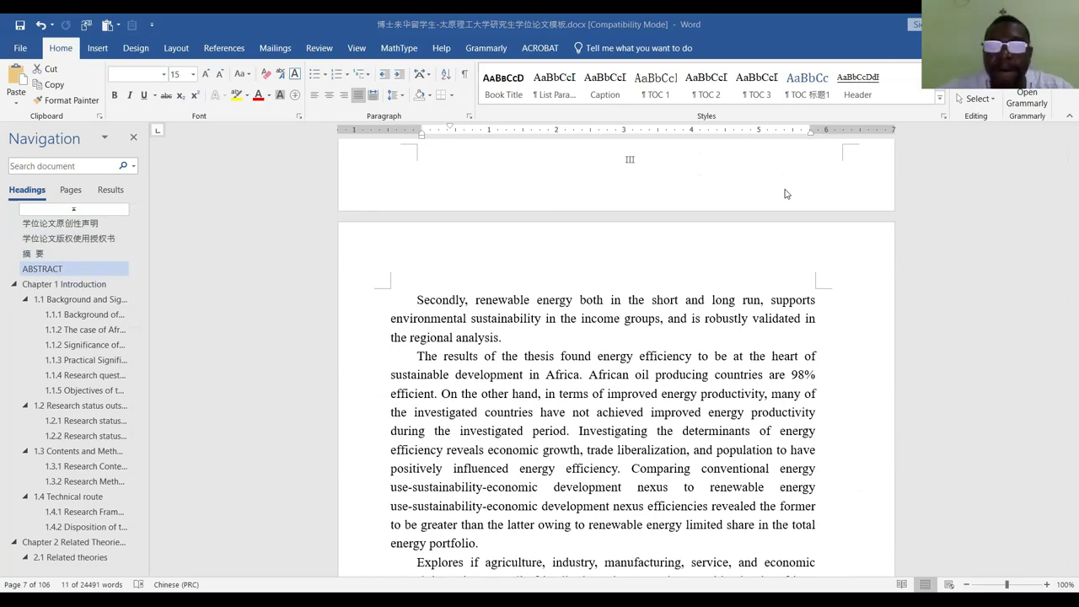
Switch to the completed thesis 论文_.docx and examine its cover, originality and copyright declarations, and defence information table
key("alt+Tab")
scroll(374, 278, "up", 1)
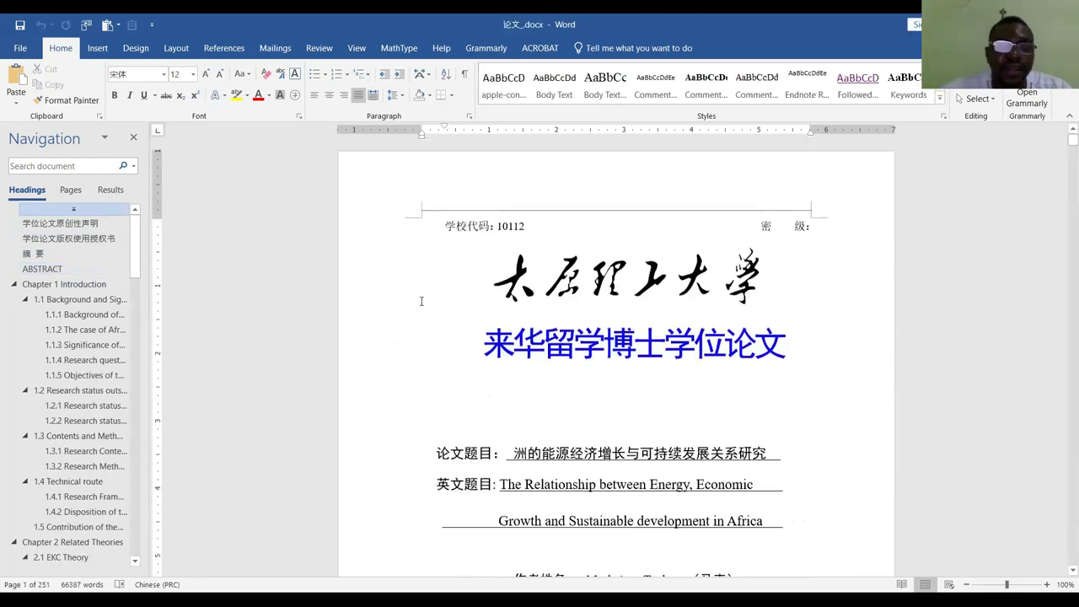
scroll(374, 277, "down", 1)
scroll(706, 366, "down", 10)
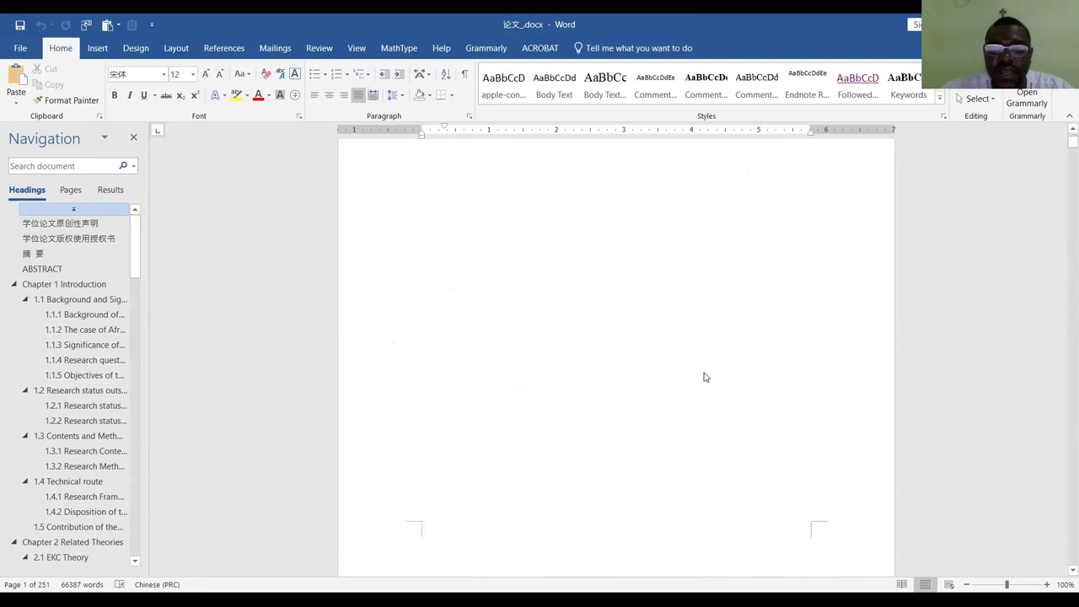
scroll(698, 375, "down", 7)
scroll(561, 208, "up", 5)
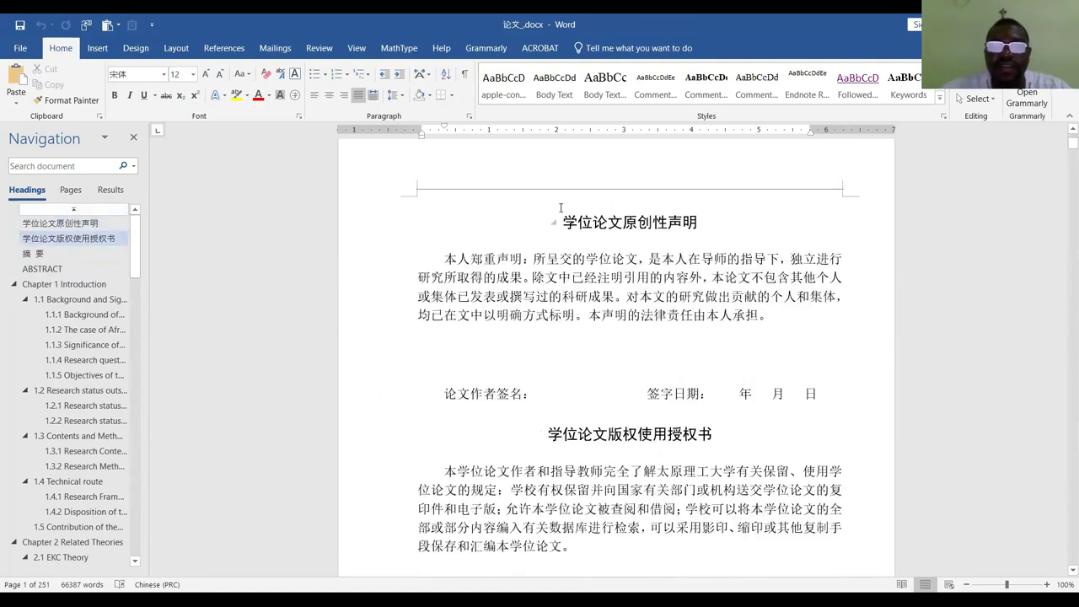
scroll(573, 295, "down", 15)
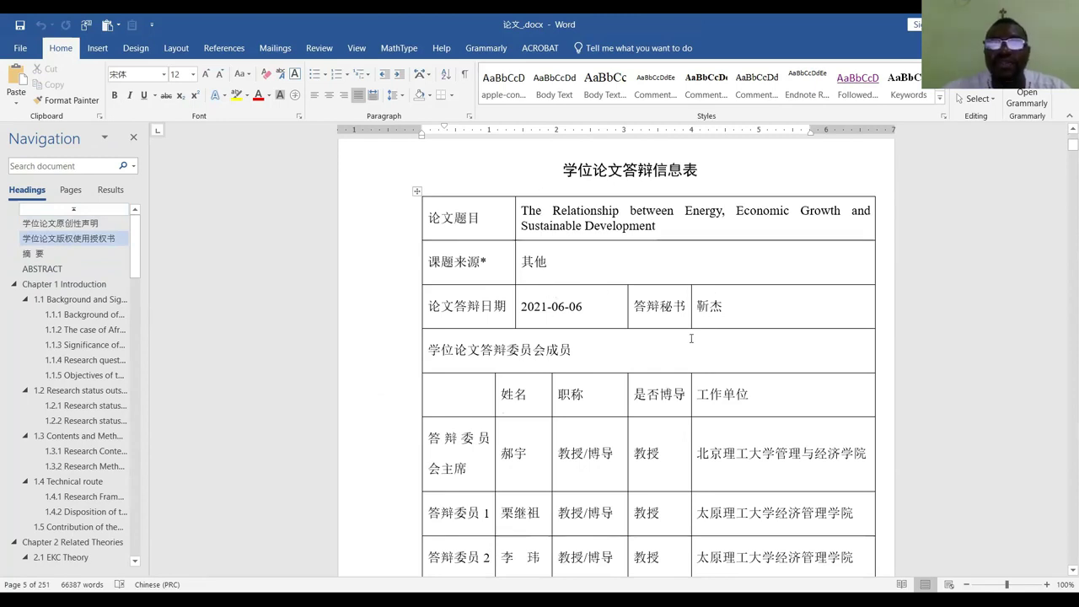
scroll(691, 338, "down", 3)
scroll(741, 375, "up", 2)
scroll(782, 431, "down", 1)
scroll(783, 431, "down", 6)
scroll(968, 368, "up", 4)
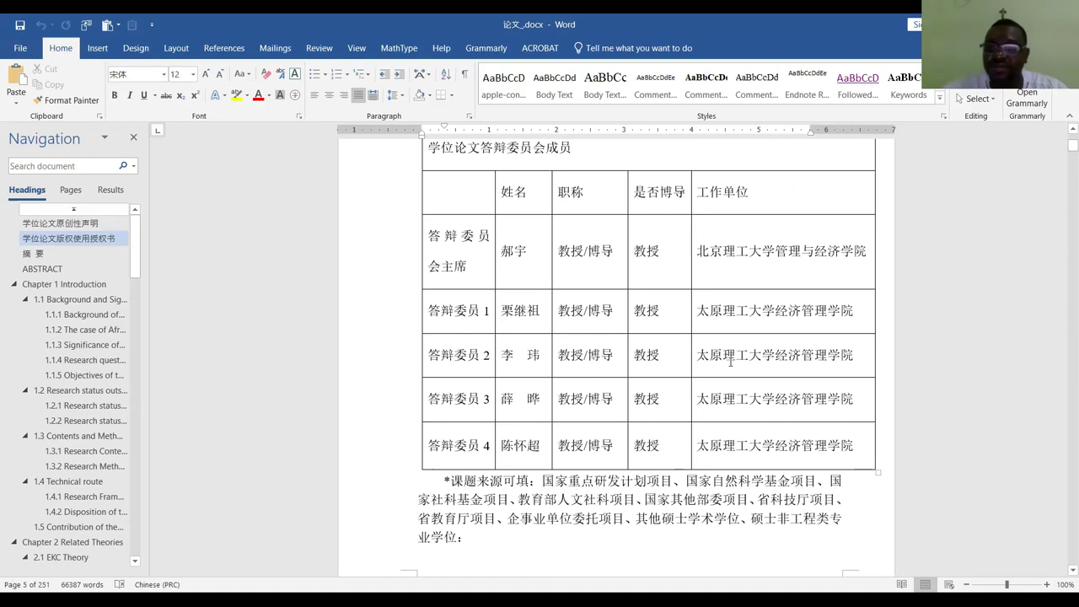
scroll(641, 348, "down", 3)
scroll(638, 330, "up", 3)
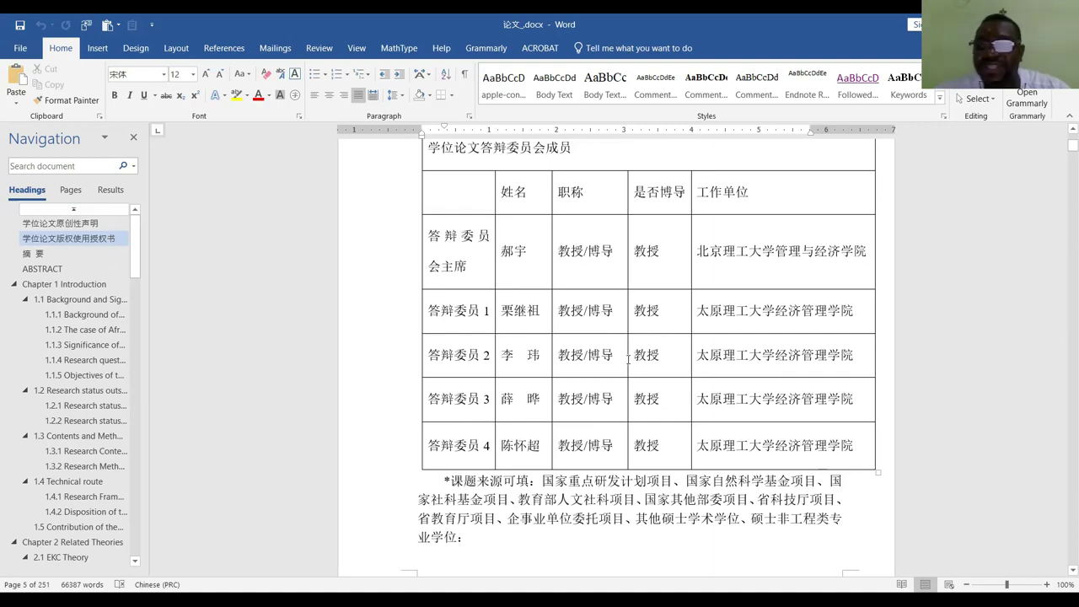
Examine the Chinese and English abstracts of the completed thesis, including the font of the English opening paragraph, the page headers and the key words
scroll(628, 360, "down", 15)
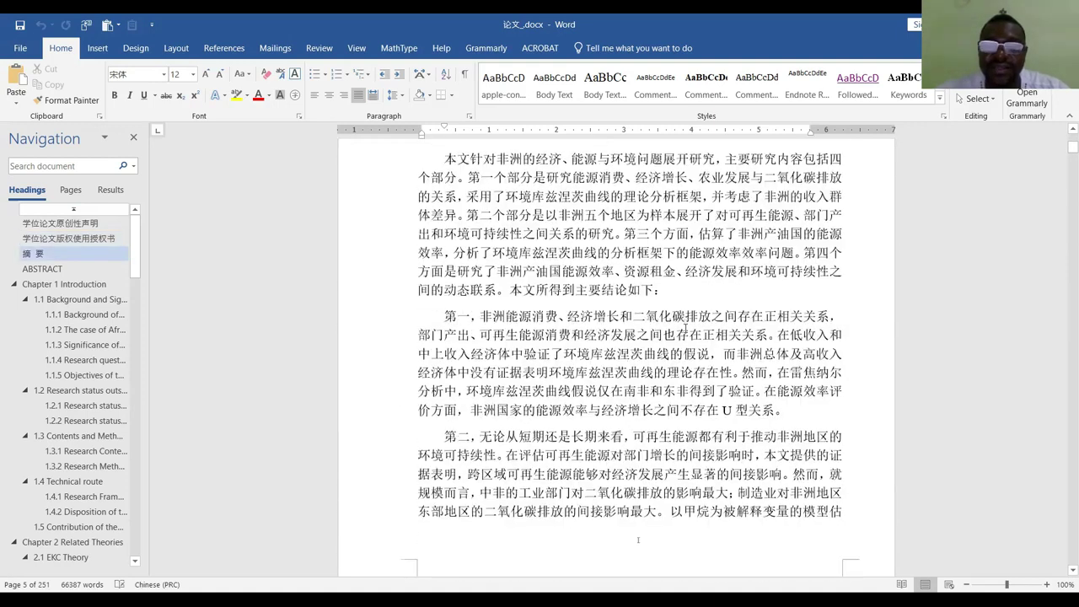
scroll(638, 540, "up", 7)
left_click_drag(451, 303, 560, 324)
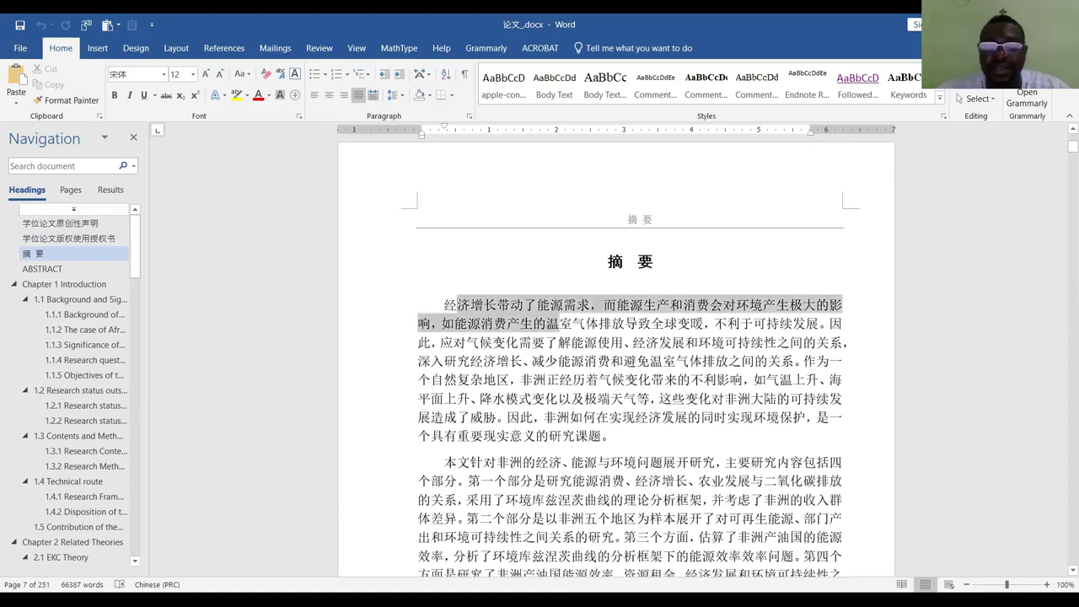
scroll(708, 392, "down", 20)
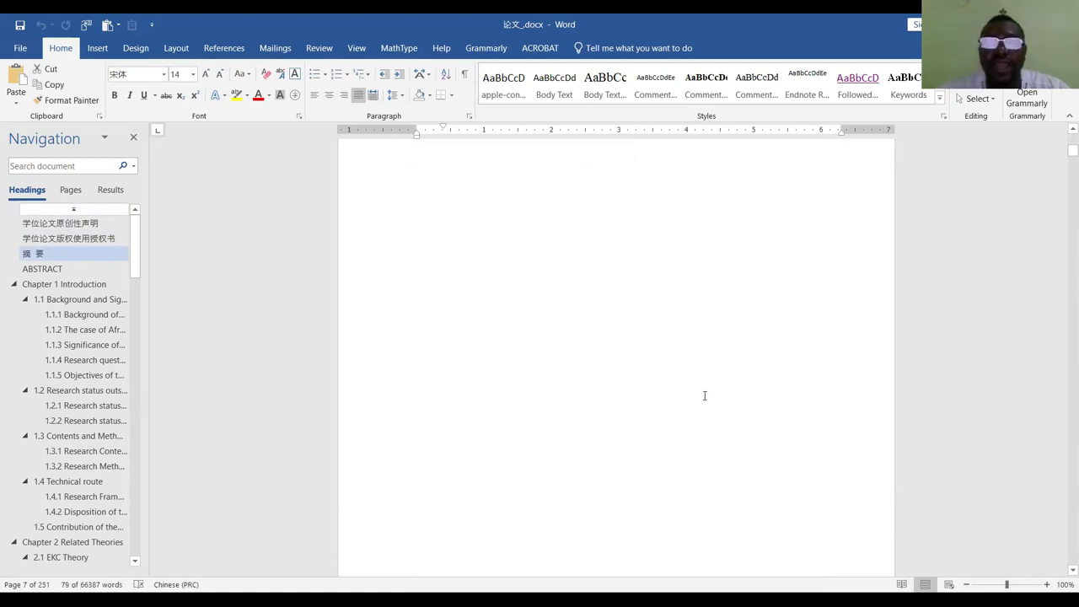
scroll(700, 409, "down", 8)
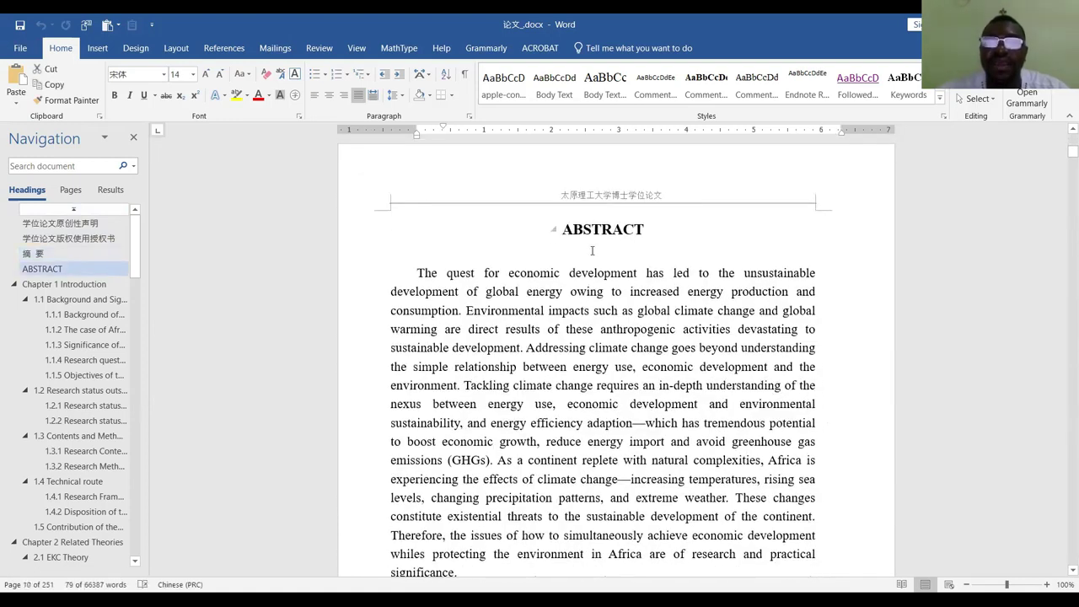
scroll(568, 241, "down", 5)
scroll(607, 334, "up", 4)
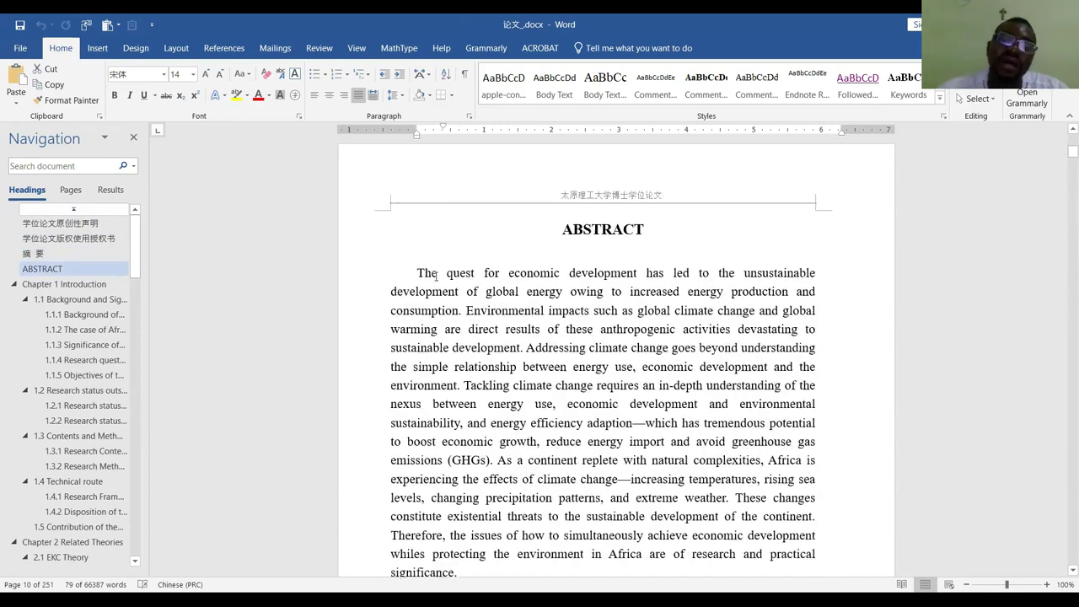
left_click(414, 268)
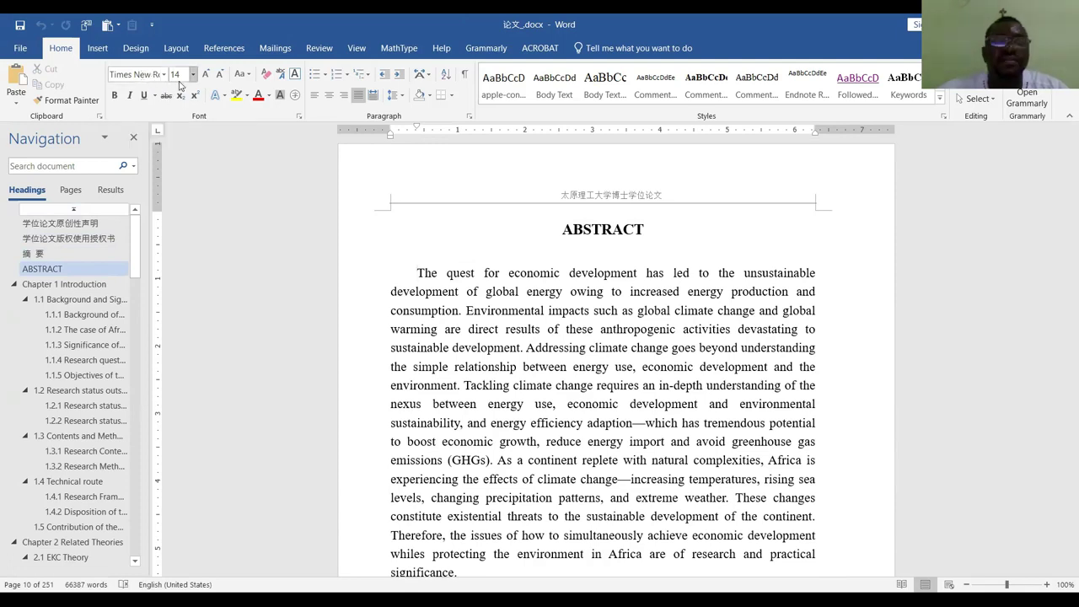
scroll(662, 422, "down", 20)
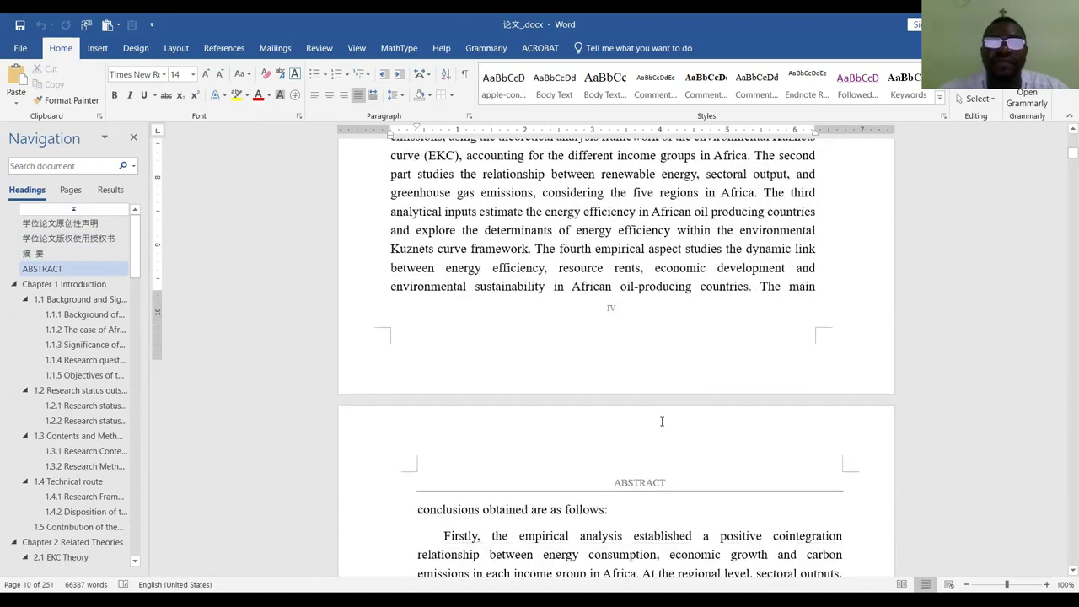
scroll(645, 442, "down", 20)
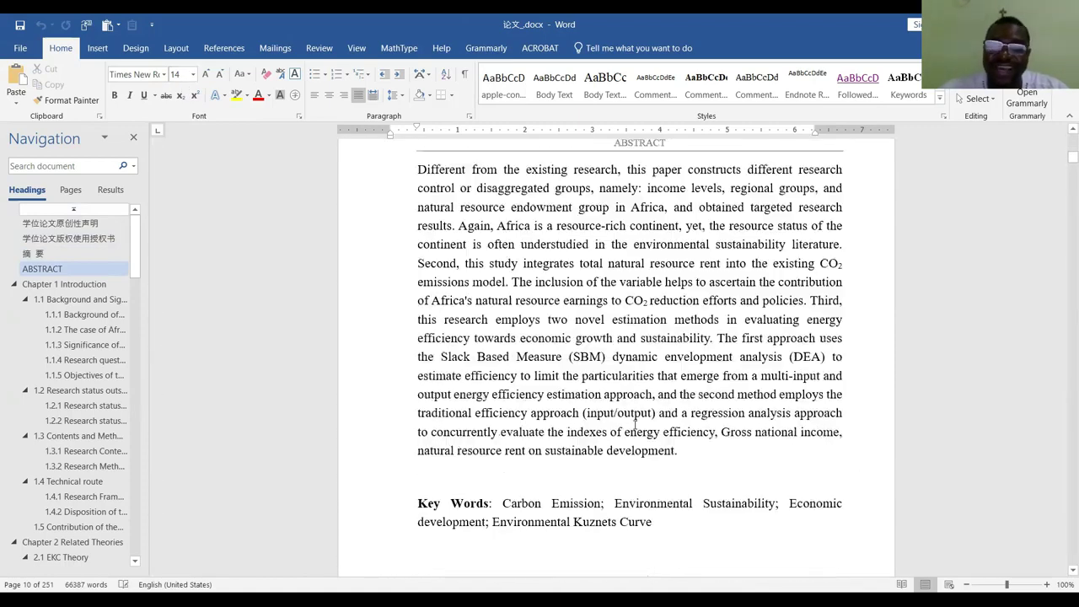
Examine the layout of the CONTENTS pages, from the abstract entries to the Chapter 4 entry
scroll(612, 224, "down", 12)
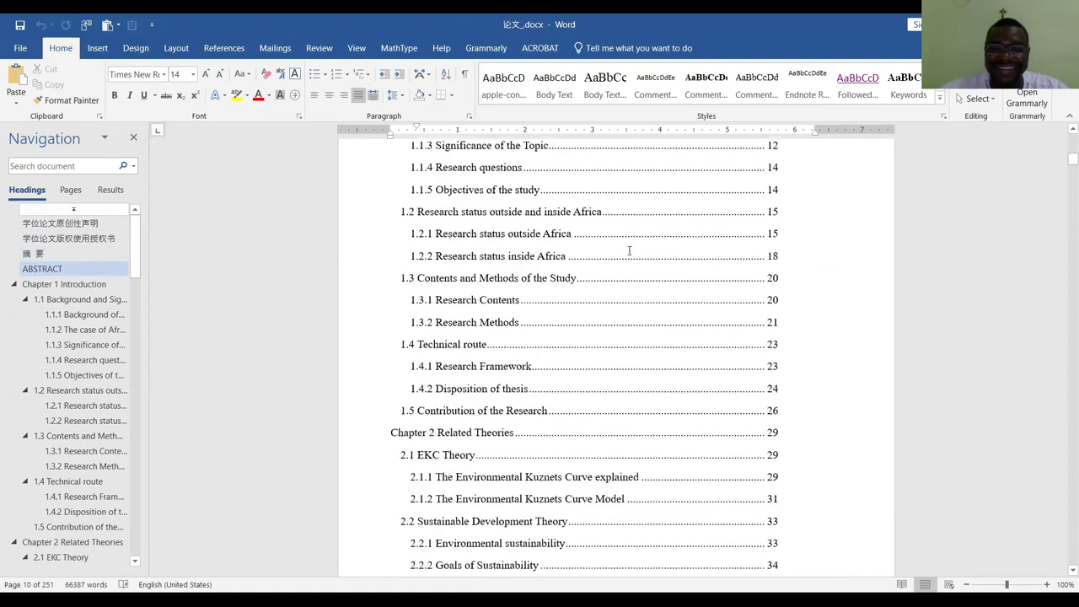
scroll(797, 363, "up", 4)
left_click(796, 363)
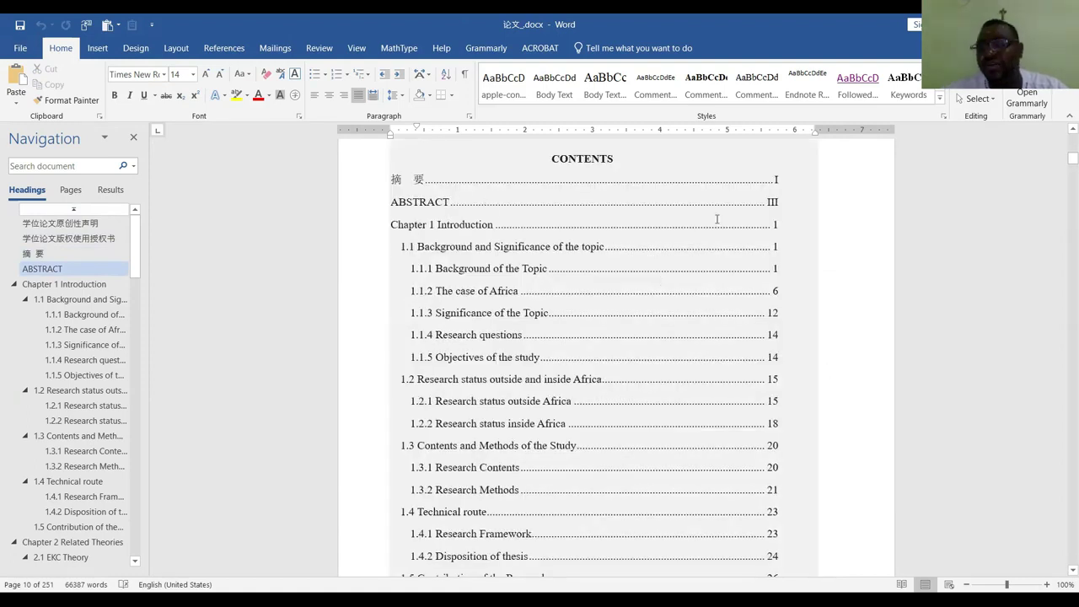
scroll(746, 279, "down", 20)
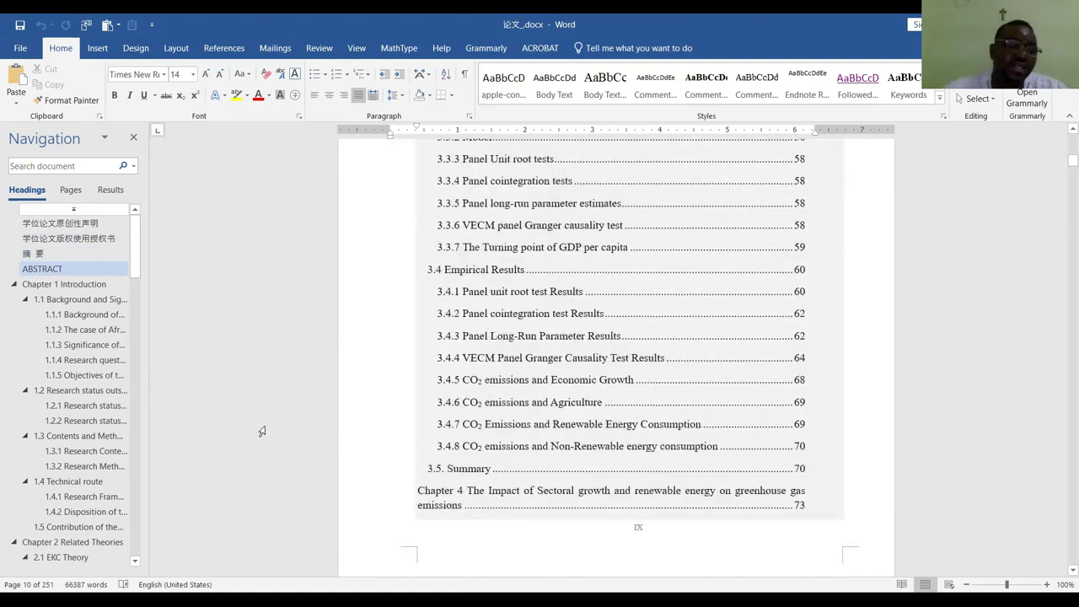
Go to Chapter 1 Introduction and examine its title, page numbering and the alternating headers on its opening pages
left_click(86, 284)
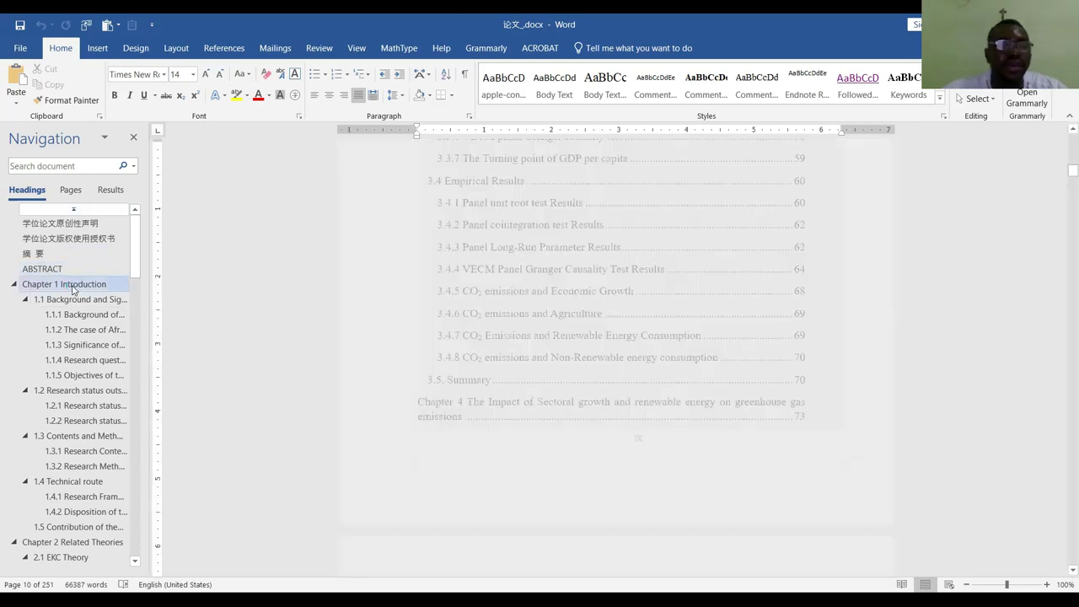
scroll(598, 203, "down", 10)
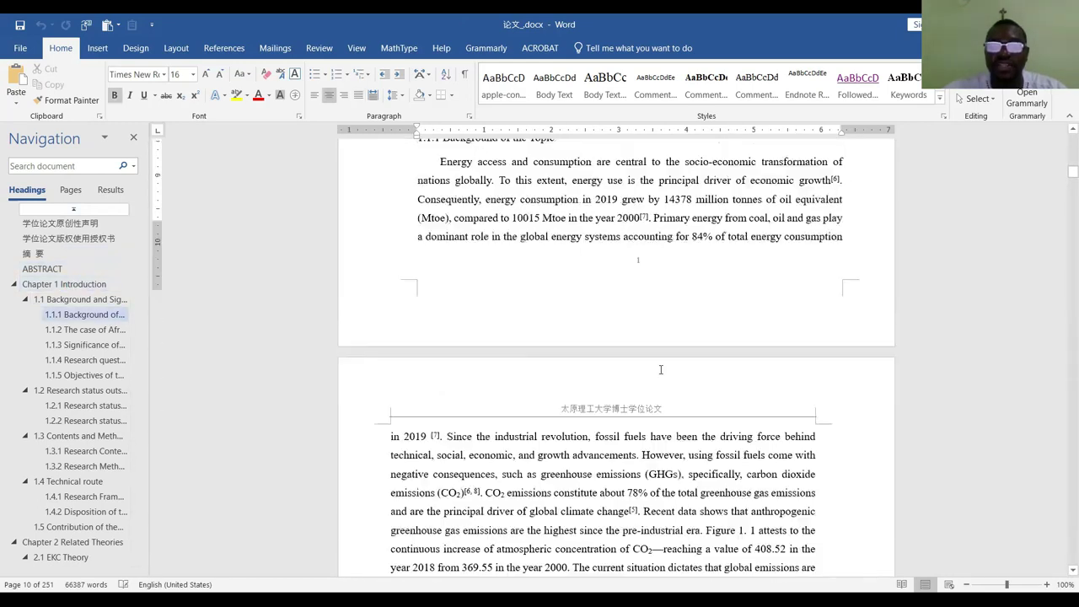
left_click(648, 203)
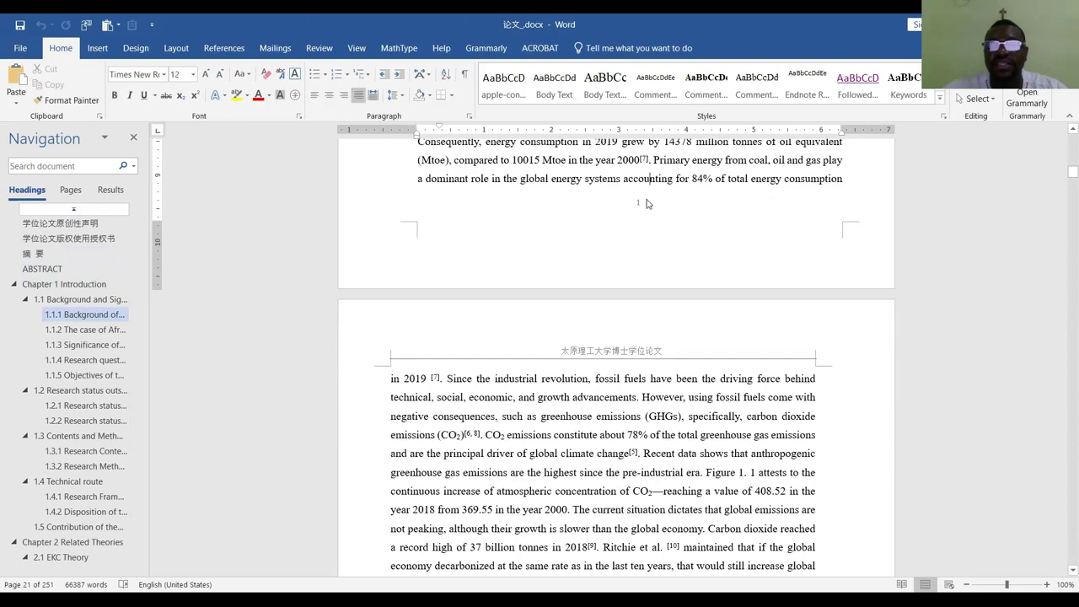
scroll(649, 382, "up", 15)
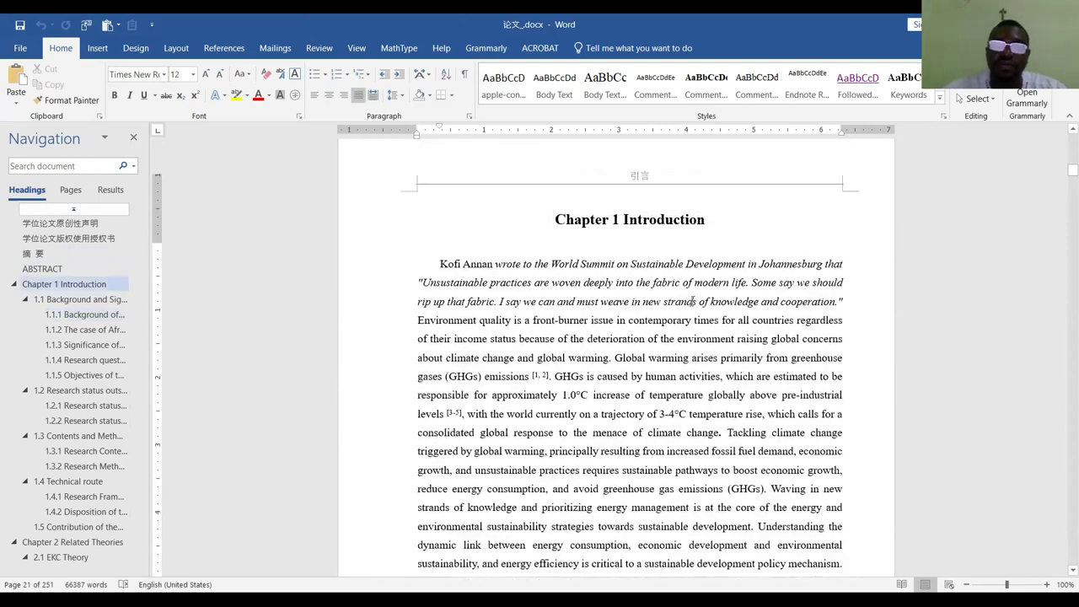
left_click(657, 227)
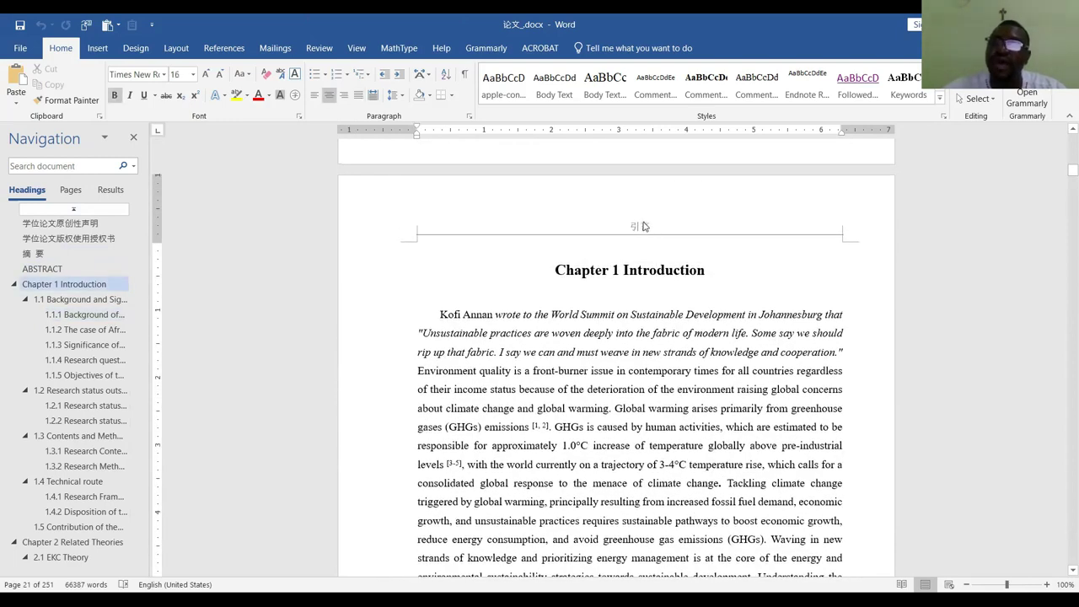
scroll(677, 429, "down", 17)
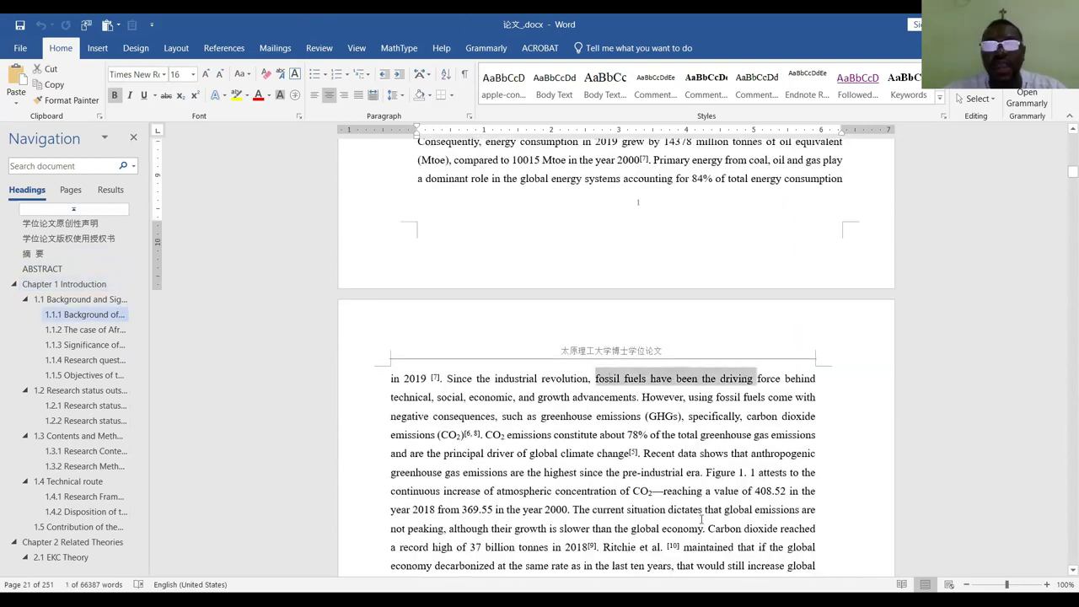
scroll(702, 519, "down", 15)
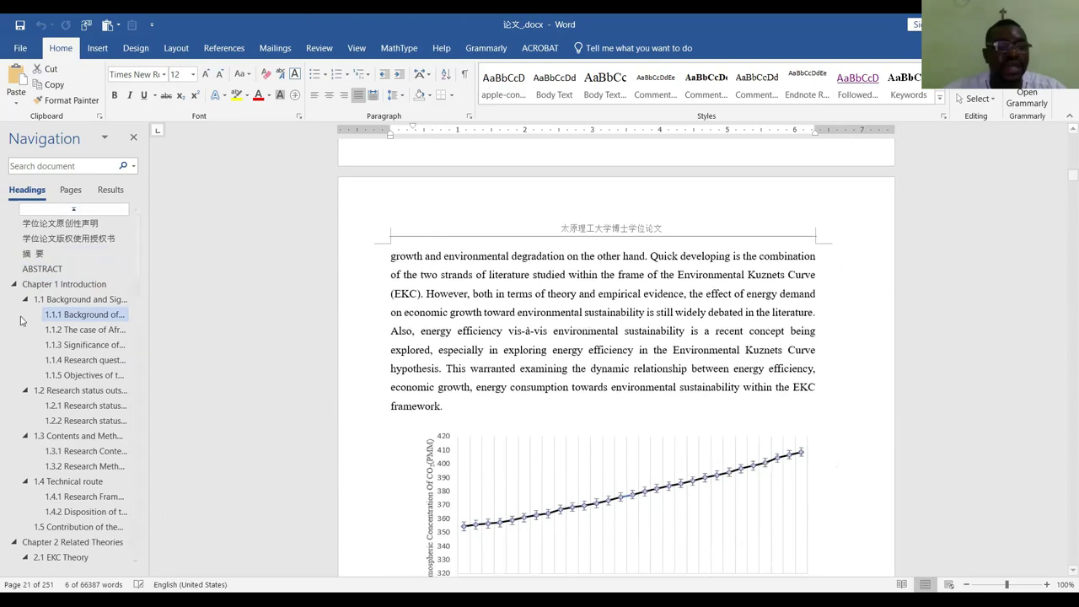
Examine the figures, captions, page numbers and headers through the rest of section 1.1.1 and section 1.1.2, up to Figure 1.10
scroll(22, 320, "down", 20)
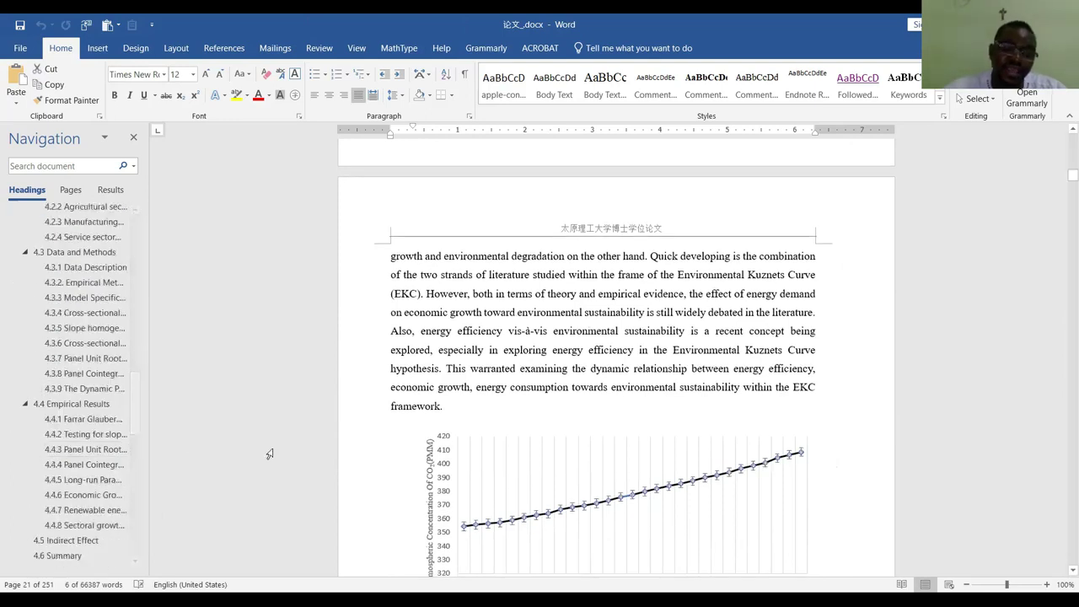
scroll(269, 454, "down", 9)
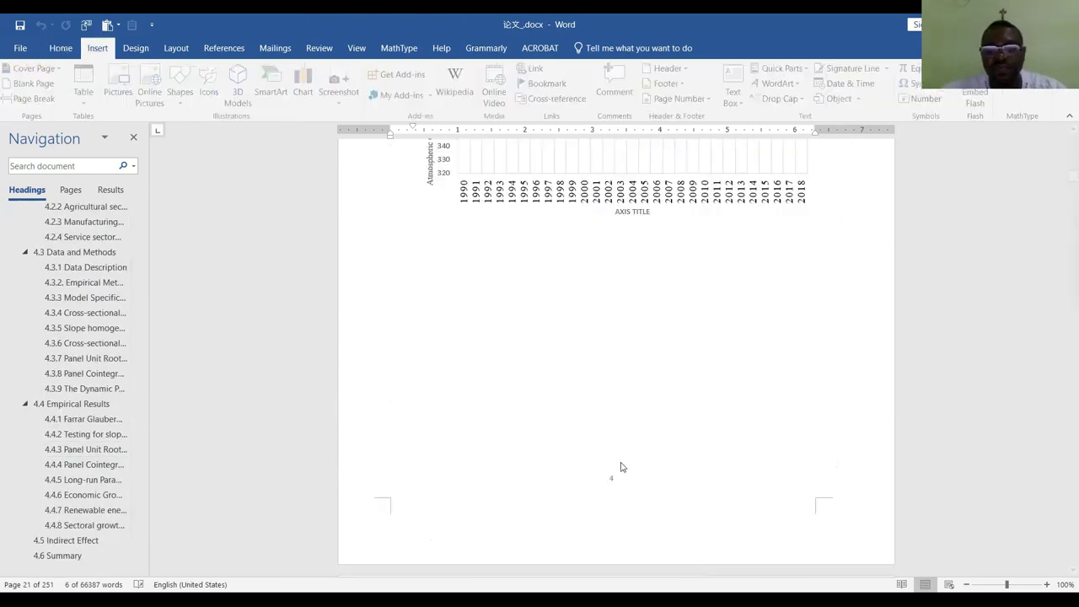
scroll(621, 467, "down", 20)
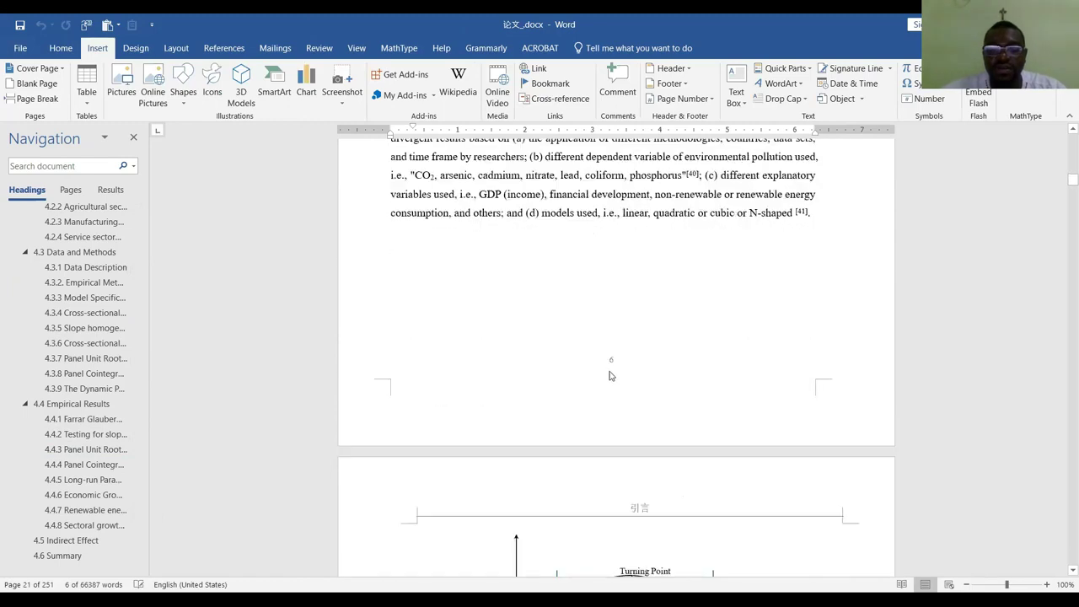
scroll(610, 376, "down", 15)
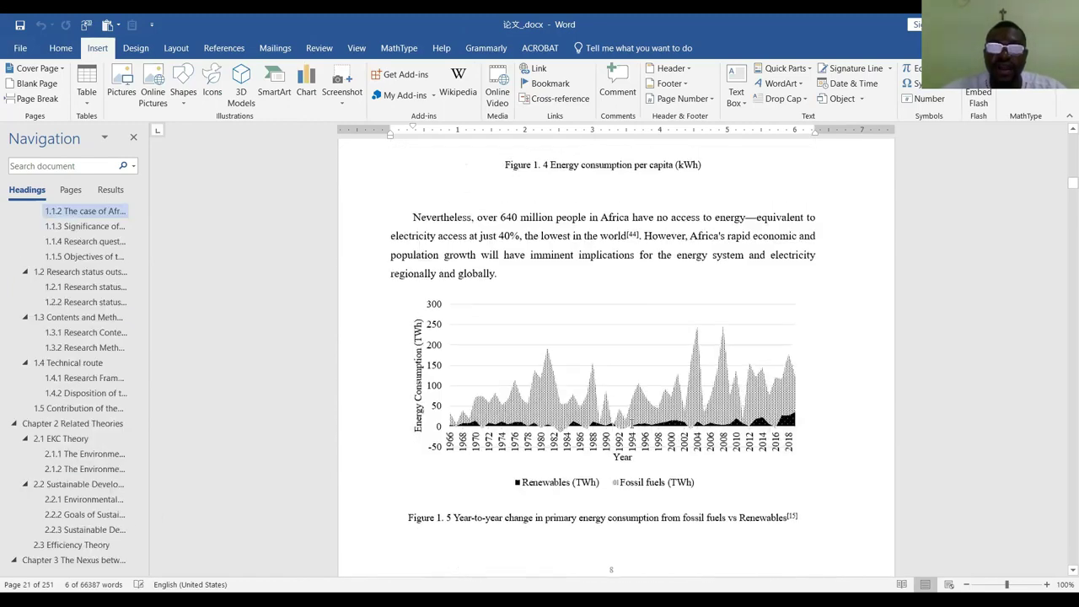
scroll(644, 300, "up", 5)
left_click(646, 295)
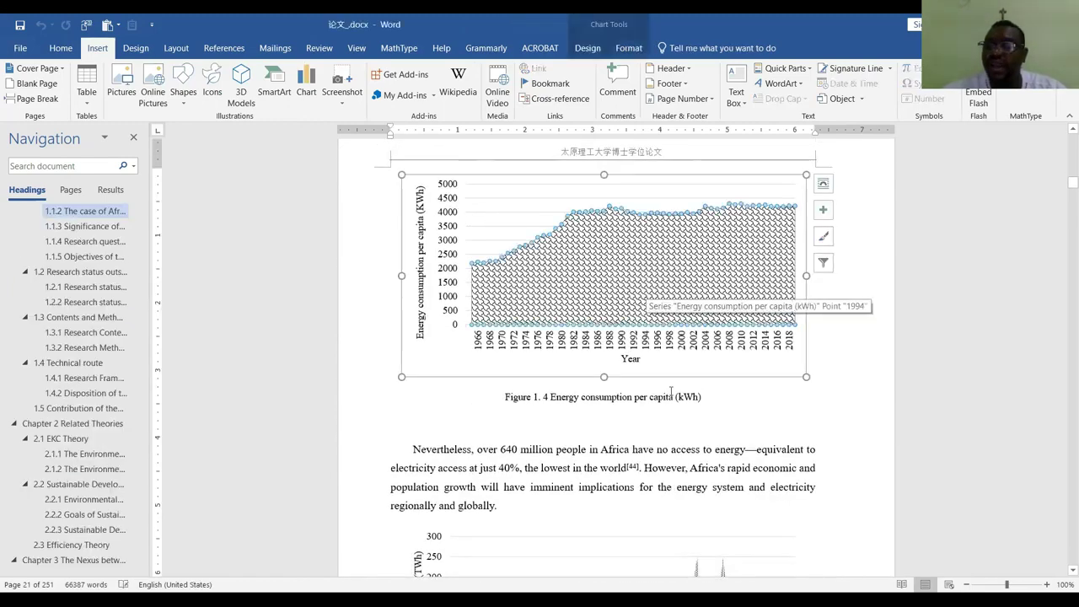
scroll(658, 354, "down", 8)
left_click(660, 337)
scroll(662, 354, "down", 9)
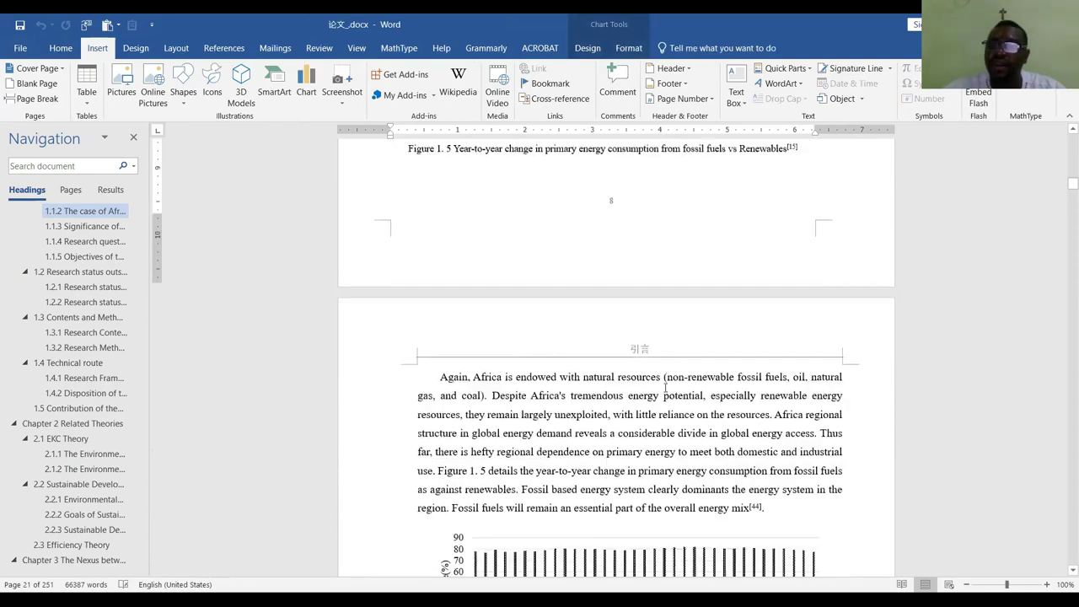
left_click(666, 394)
scroll(666, 389, "down", 10)
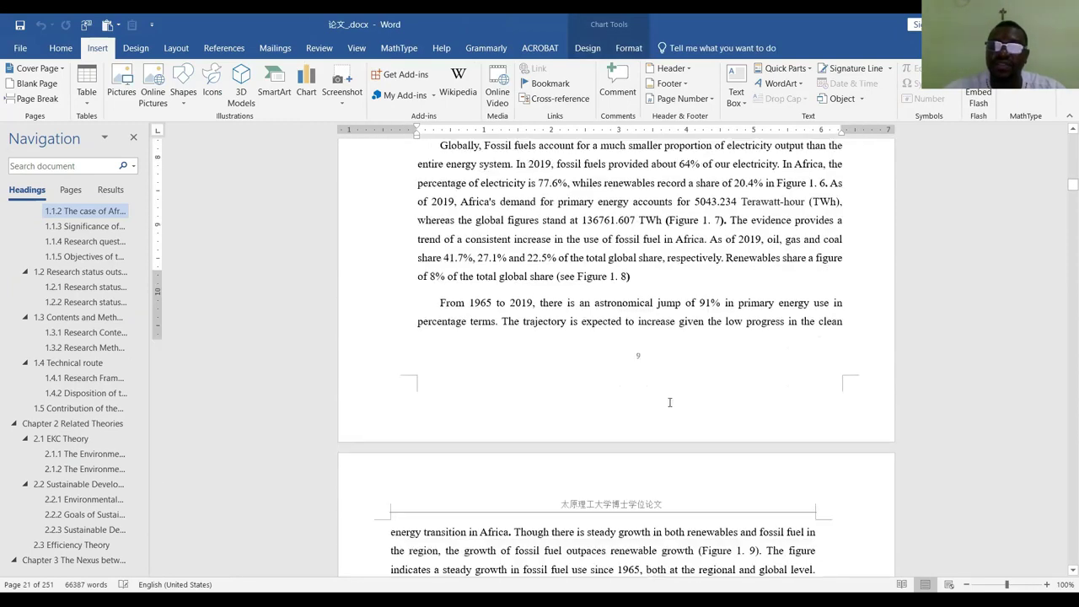
left_click(689, 258)
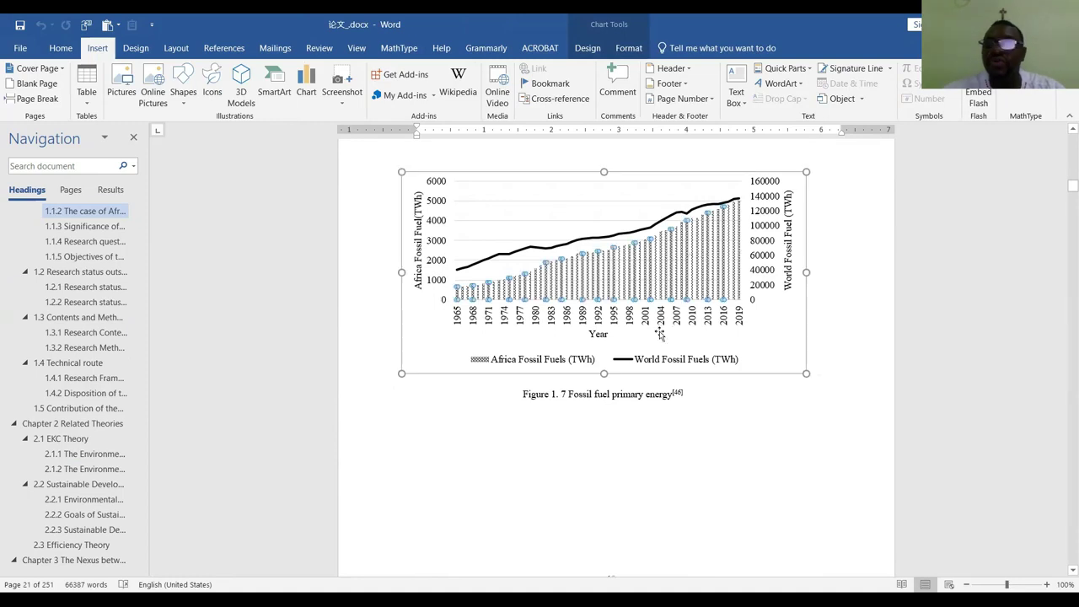
scroll(658, 333, "down", 9)
scroll(669, 520, "down", 10)
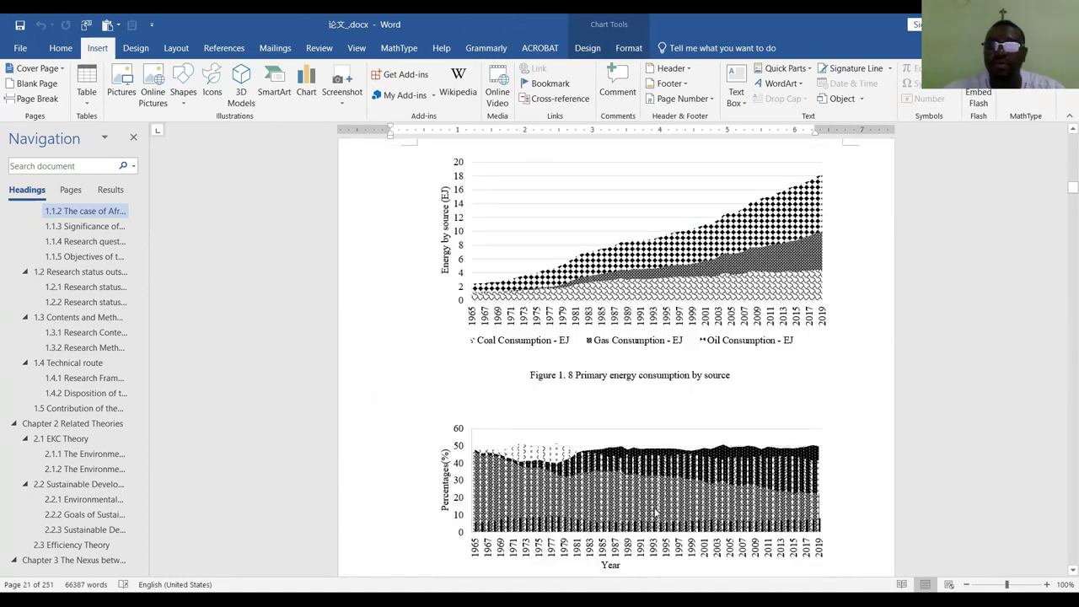
scroll(662, 429, "down", 10)
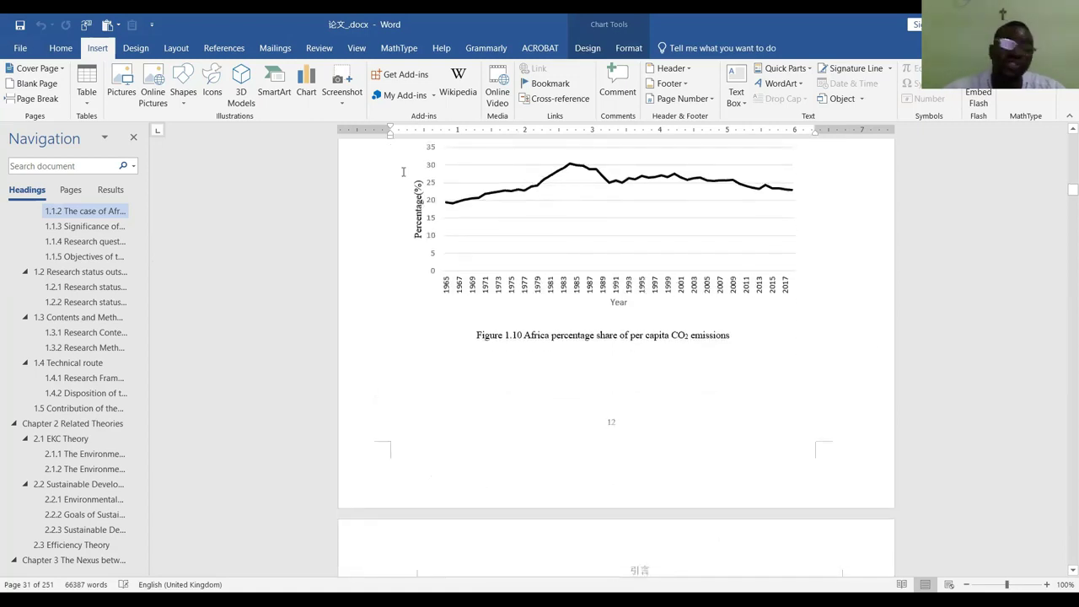
scroll(123, 332, "down", 15)
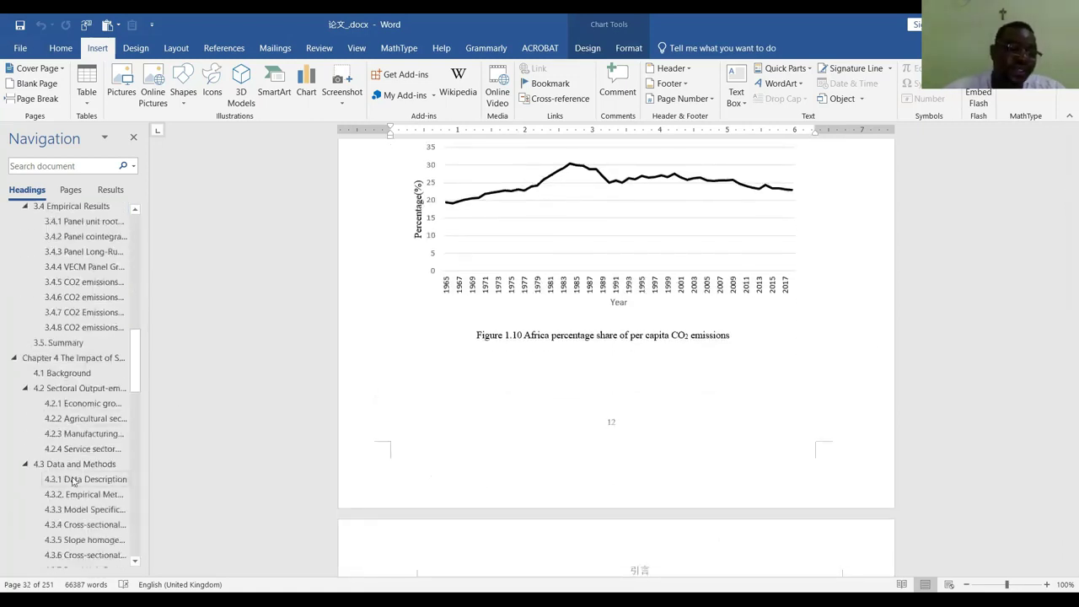
Go to the REFERENCES section and check the paragraph settings applied to the whole reference list, leaving them as they are
left_click_drag(139, 429, 132, 540)
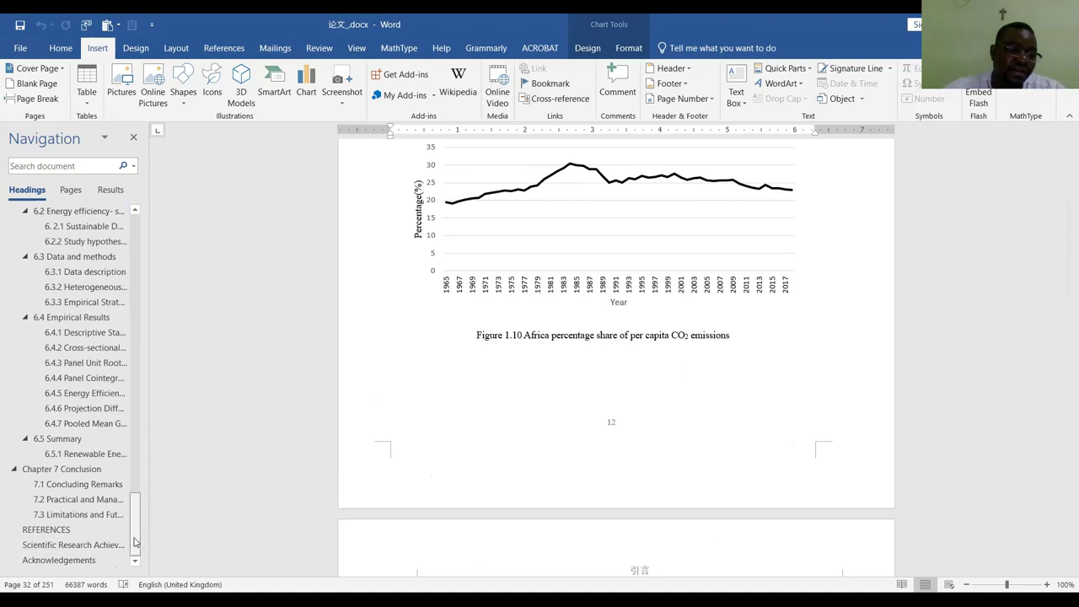
left_click(90, 532)
left_click(489, 226)
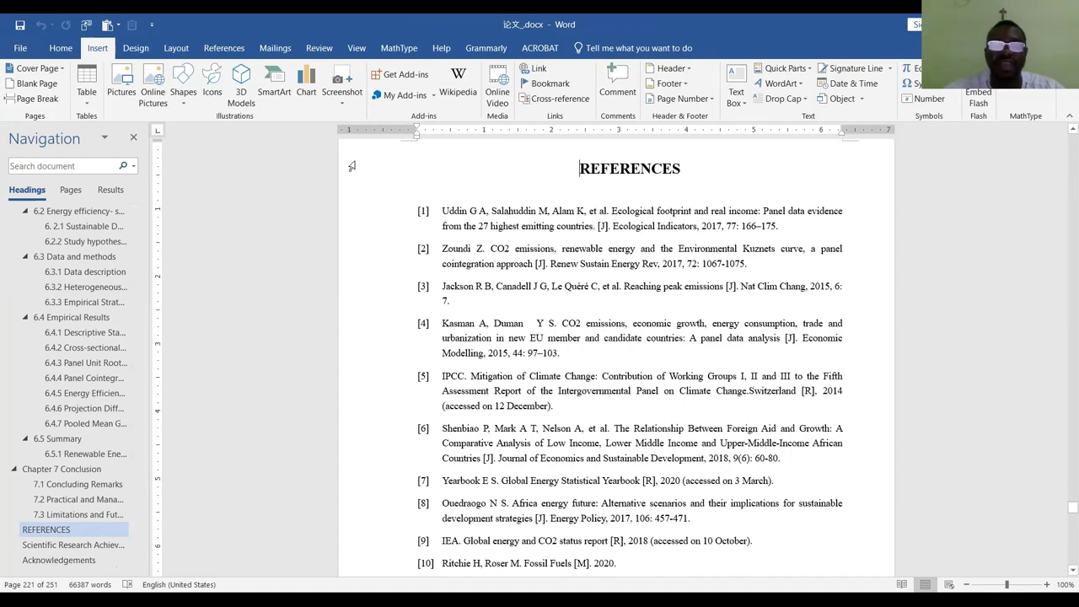
left_click(419, 214)
key("ctrl+shift+End")
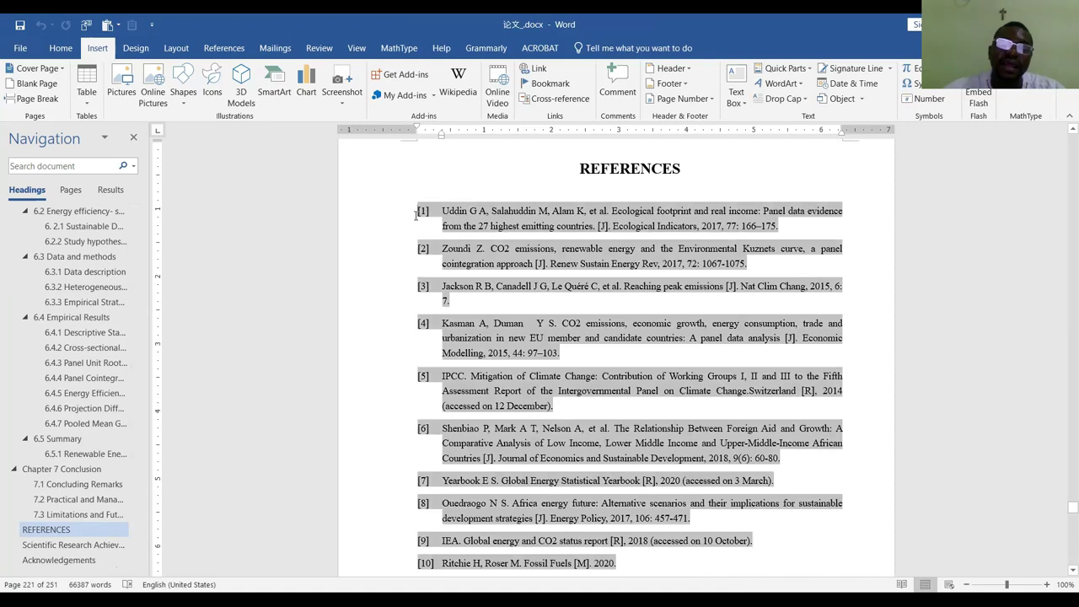
key("shift+F10")
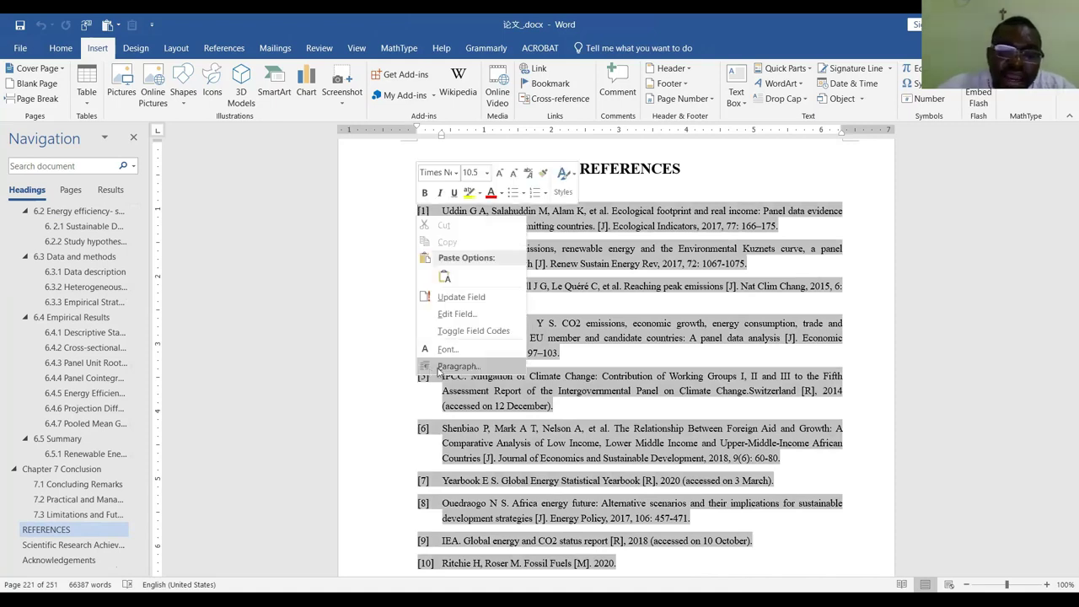
key("Return")
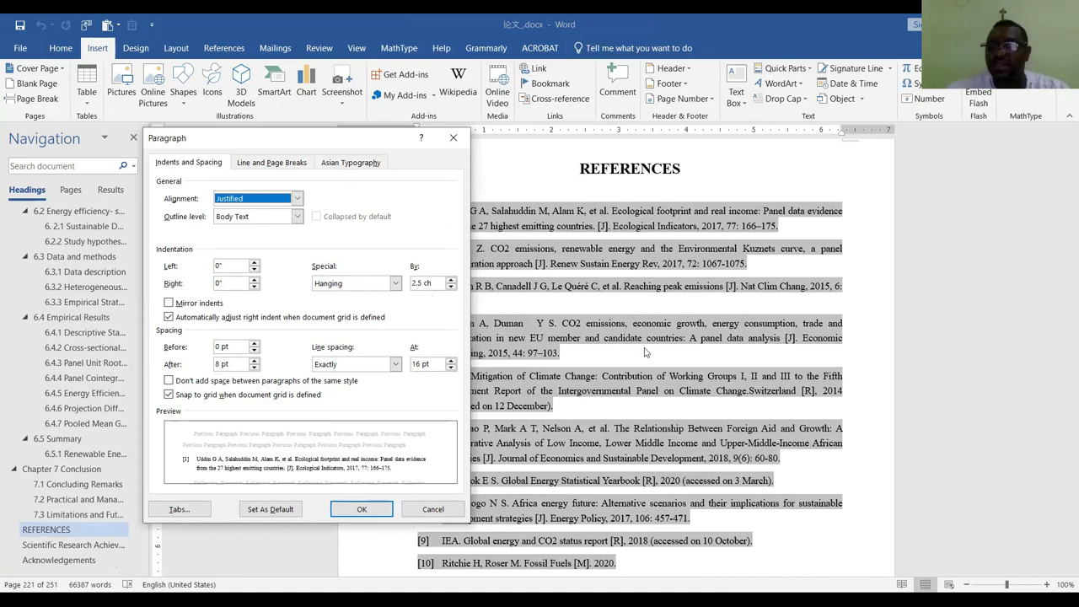
left_click(453, 139)
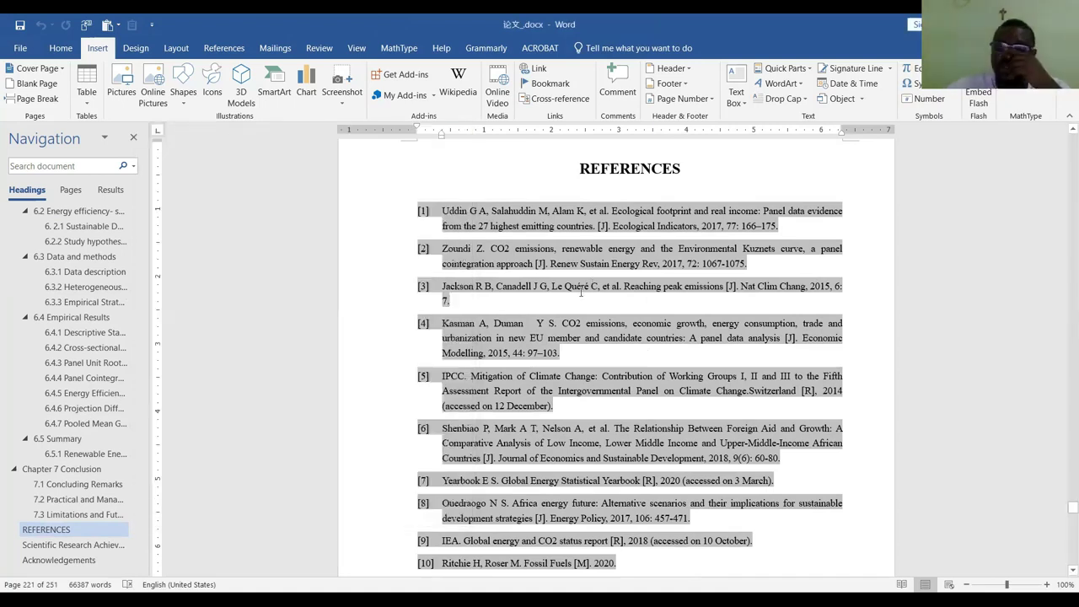
Examine the numbered entries and alternating headers of the reference list, and view the Acknowledgements and Scientific Research Achievements pages
scroll(645, 460, "down", 1)
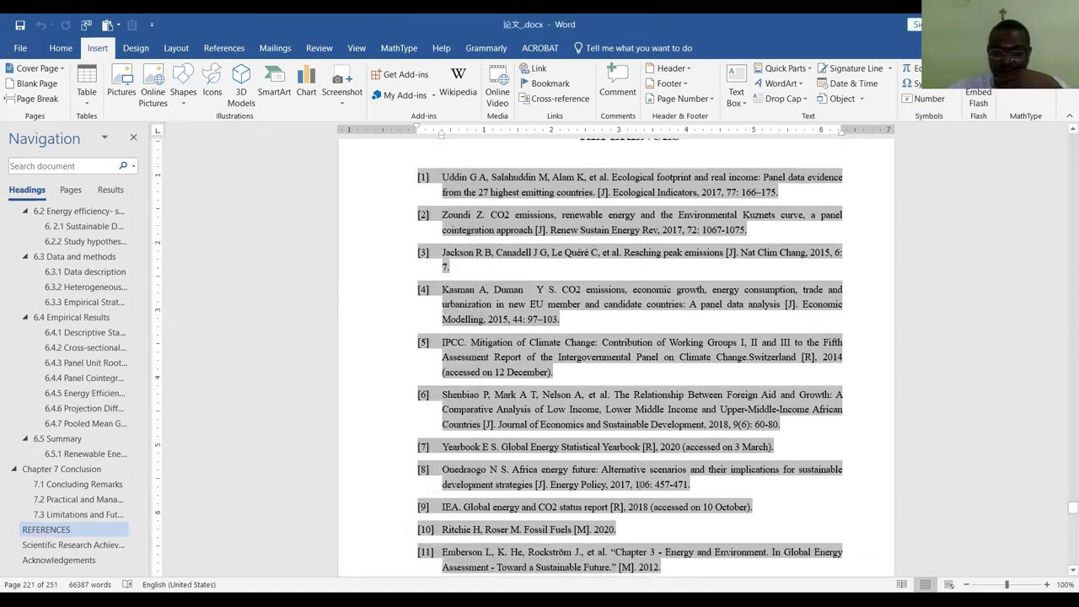
scroll(573, 551, "down", 2)
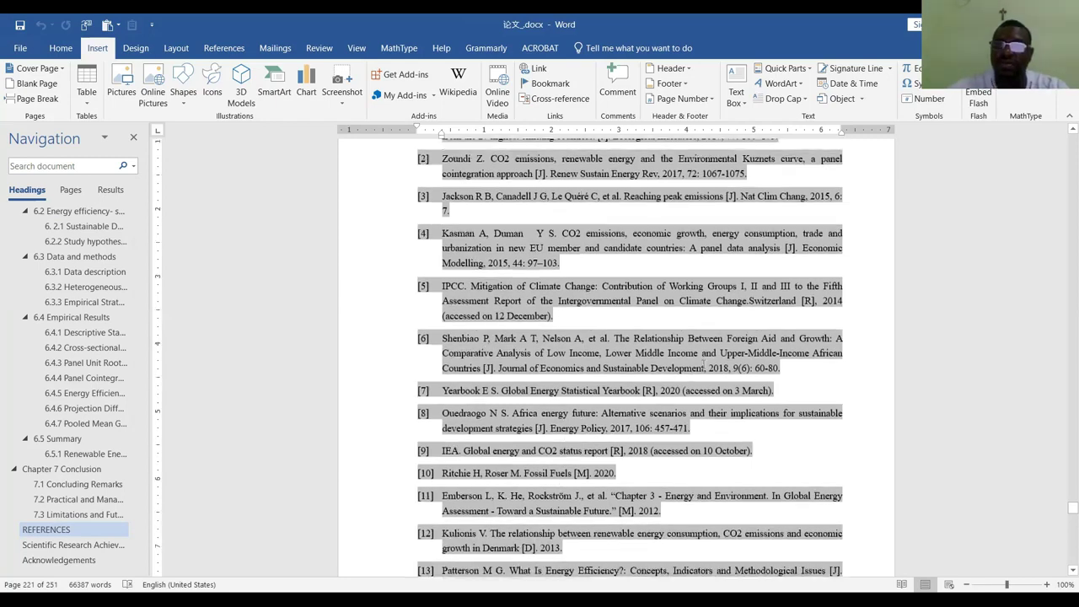
scroll(697, 331, "up", 2)
scroll(366, 467, "down", 12)
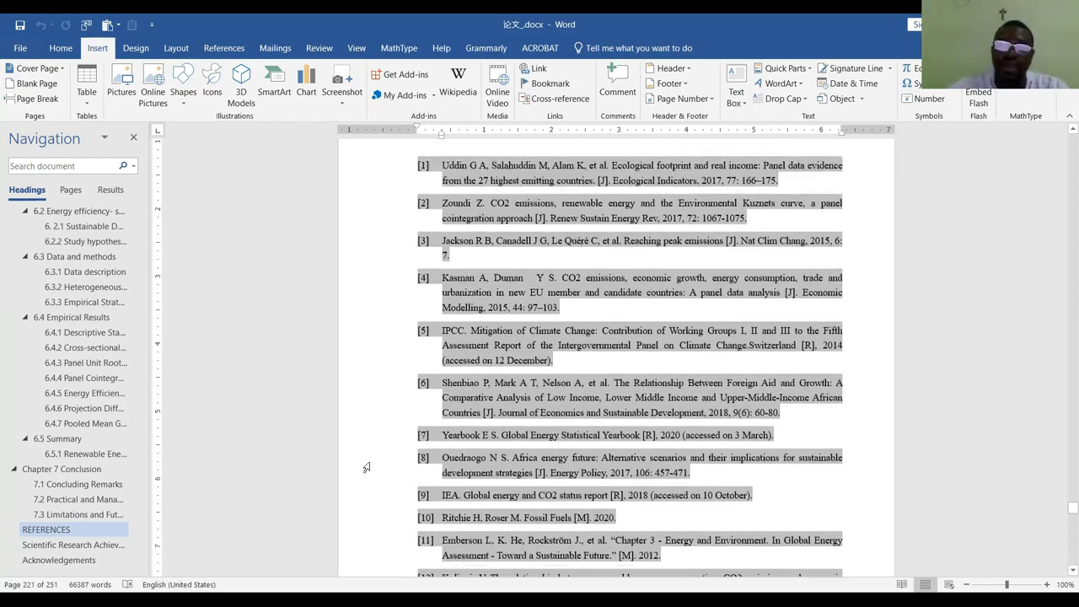
scroll(492, 482, "down", 15)
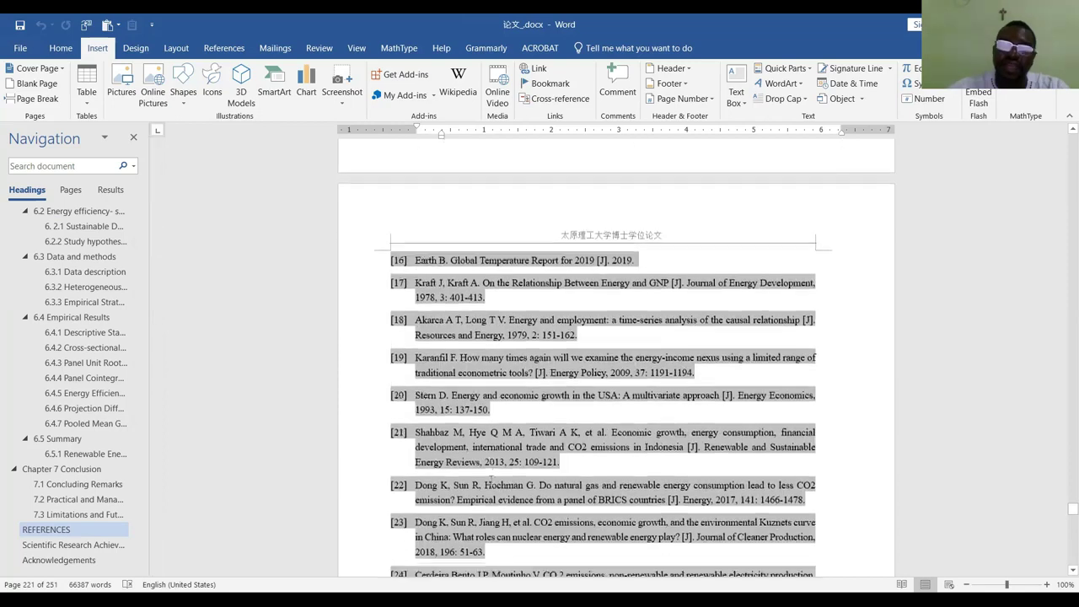
scroll(382, 489, "down", 2)
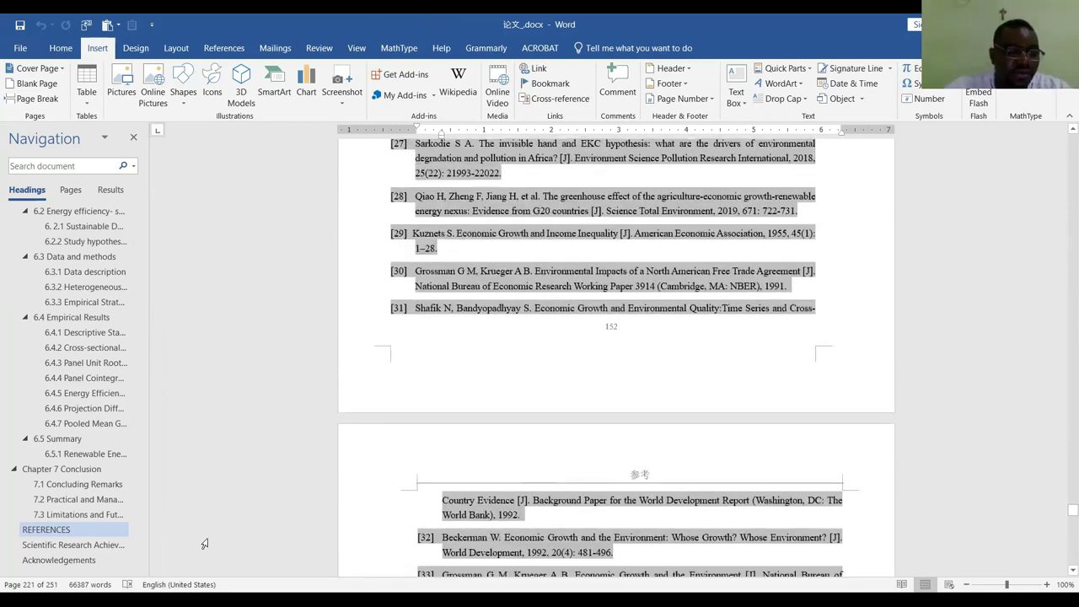
left_click(74, 558)
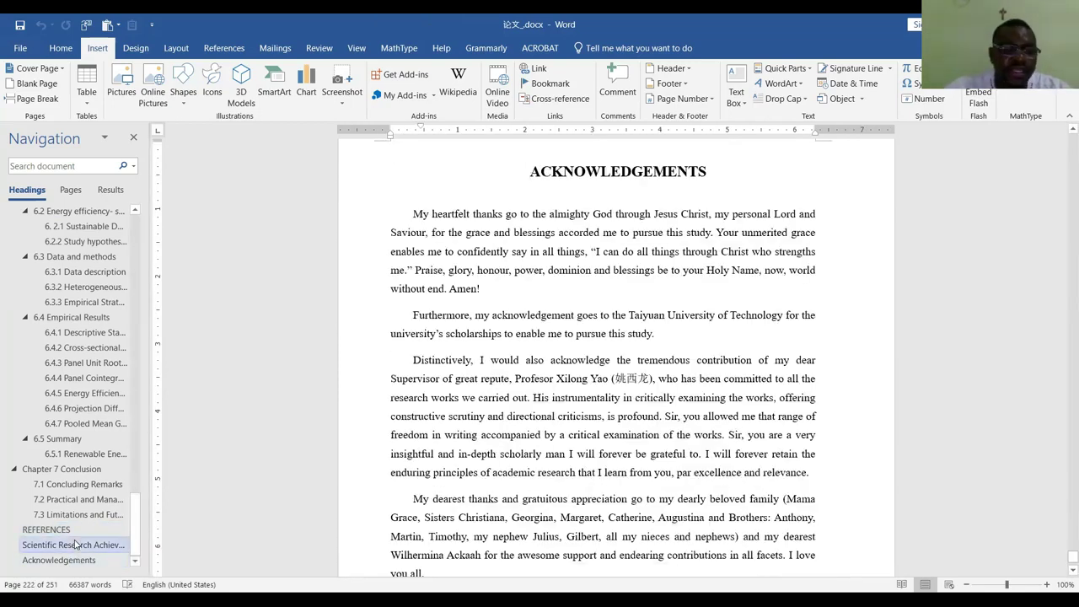
left_click(73, 544)
Go to section 5.4.4 Correlation Matrix and examine the preceding Figure 5.4 charts, their sub-labels, headers and page numbers
scroll(59, 379, "up", 4)
left_click(76, 294)
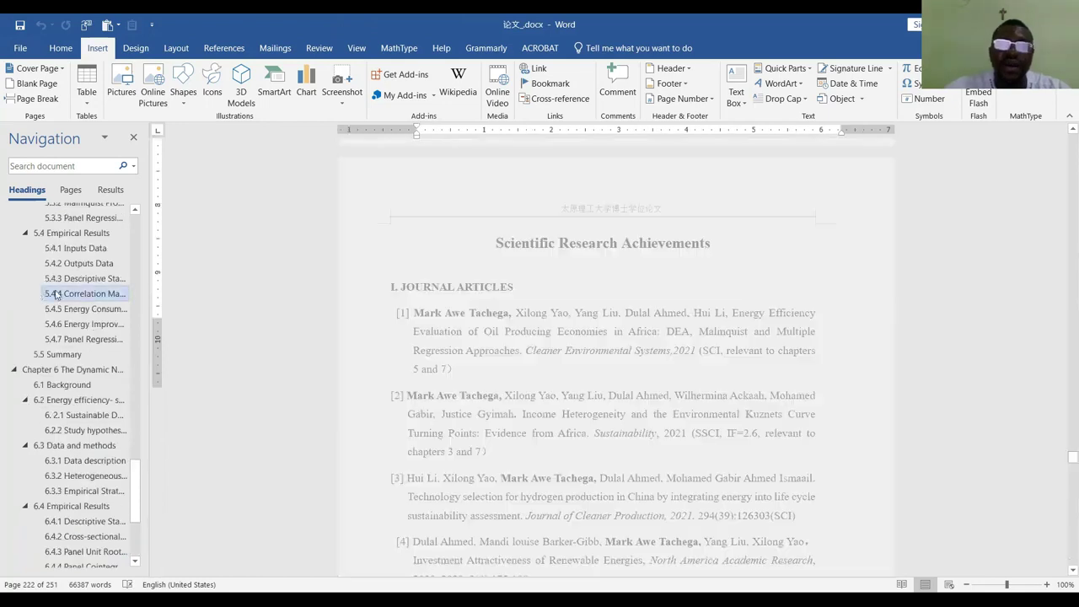
scroll(646, 325, "up", 3)
scroll(650, 366, "up", 10)
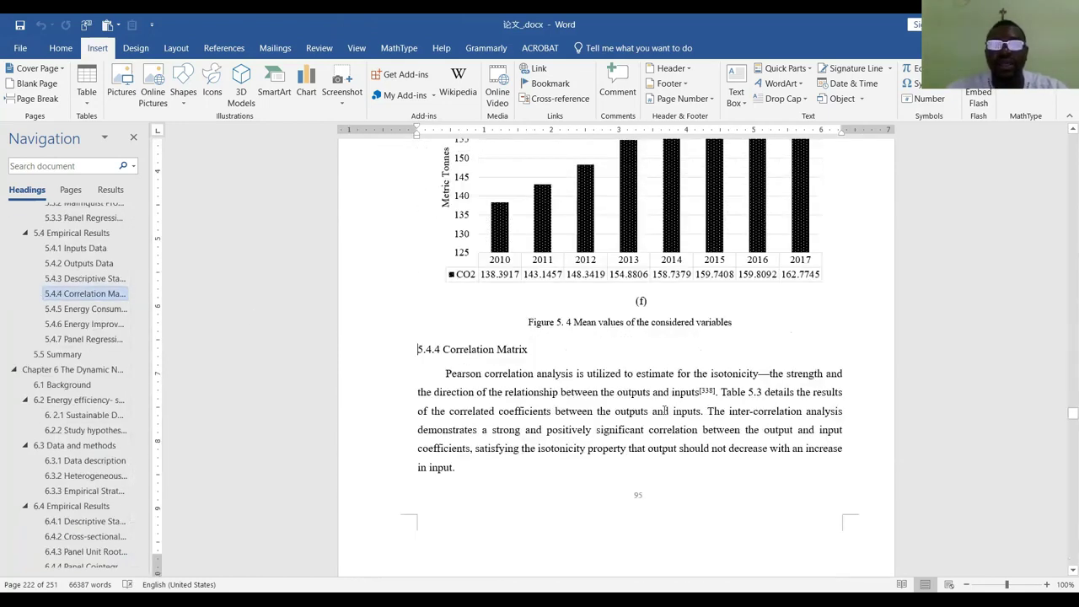
scroll(697, 421, "up", 8)
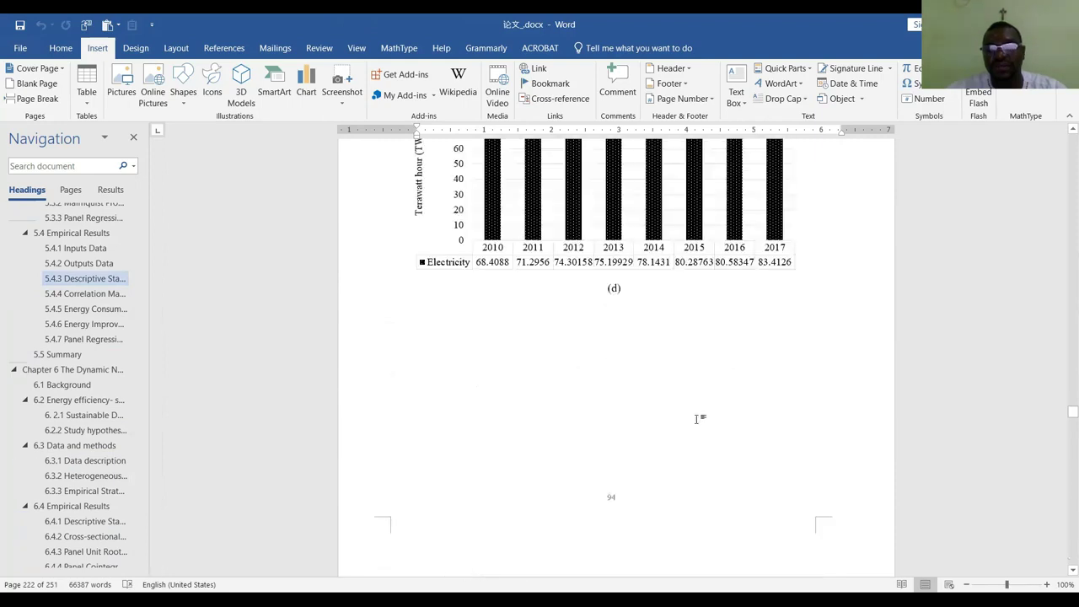
scroll(677, 401, "up", 20)
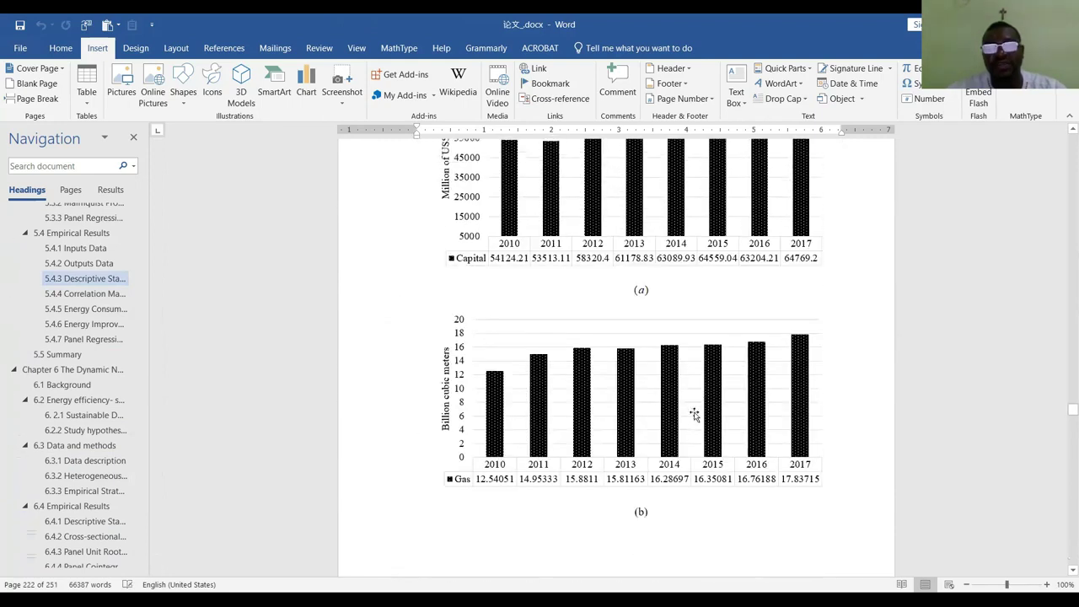
scroll(679, 408, "up", 3)
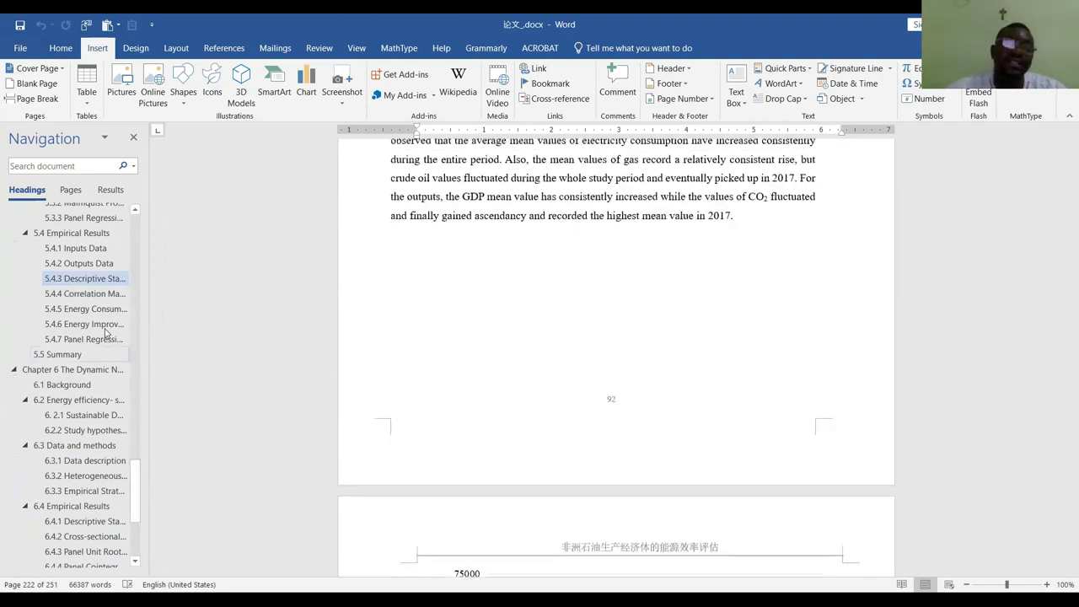
Return to section 5.4.4 and examine the layout of Table 5.3, including its title, rules, continued label and note
left_click(85, 294)
scroll(727, 460, "down", 5)
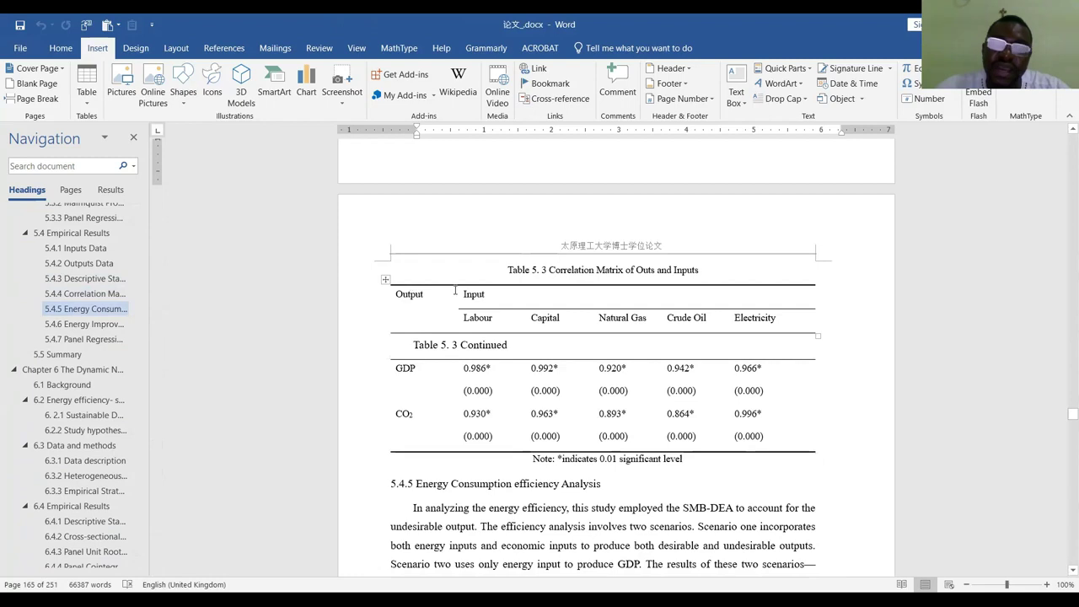
scroll(604, 297, "up", 6)
scroll(603, 298, "down", 5)
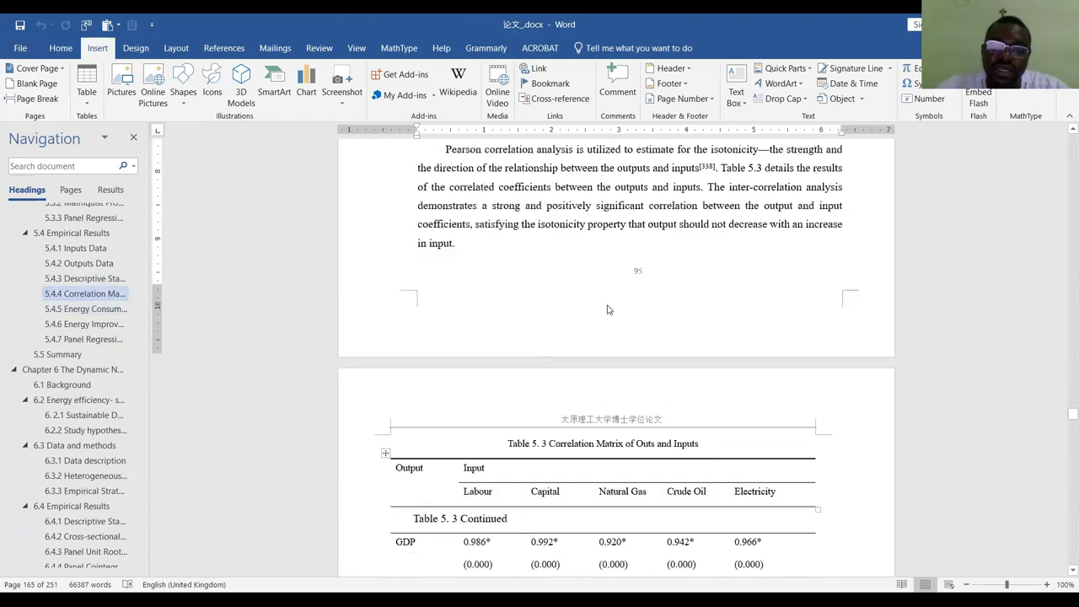
Go back through the Figure 5.4 charts to Table 5.2 and examine how the table and its continued parts are laid out
scroll(559, 367, "up", 20)
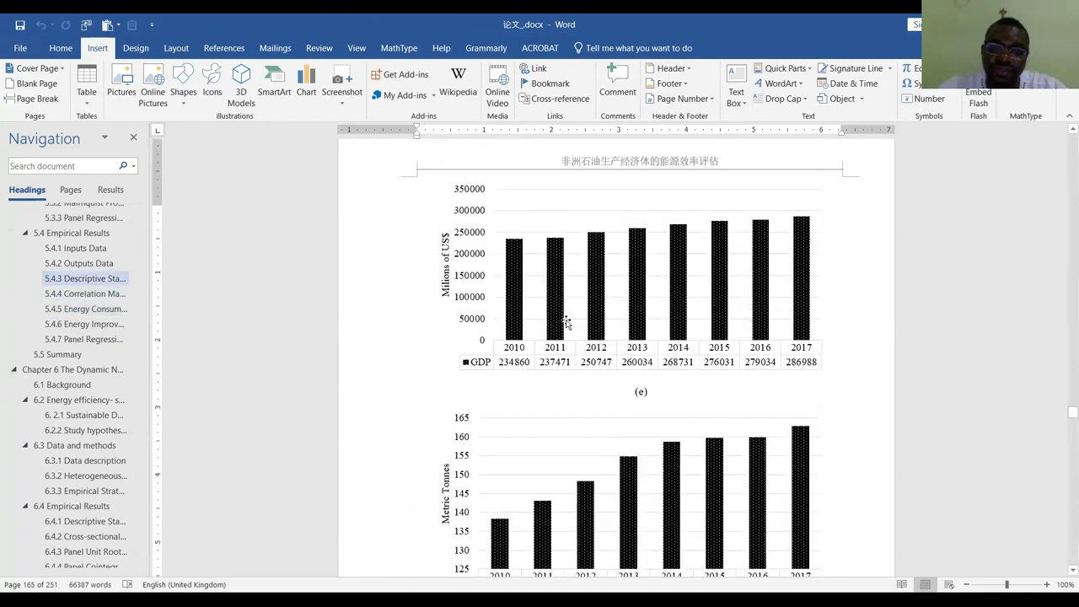
scroll(572, 325, "up", 20)
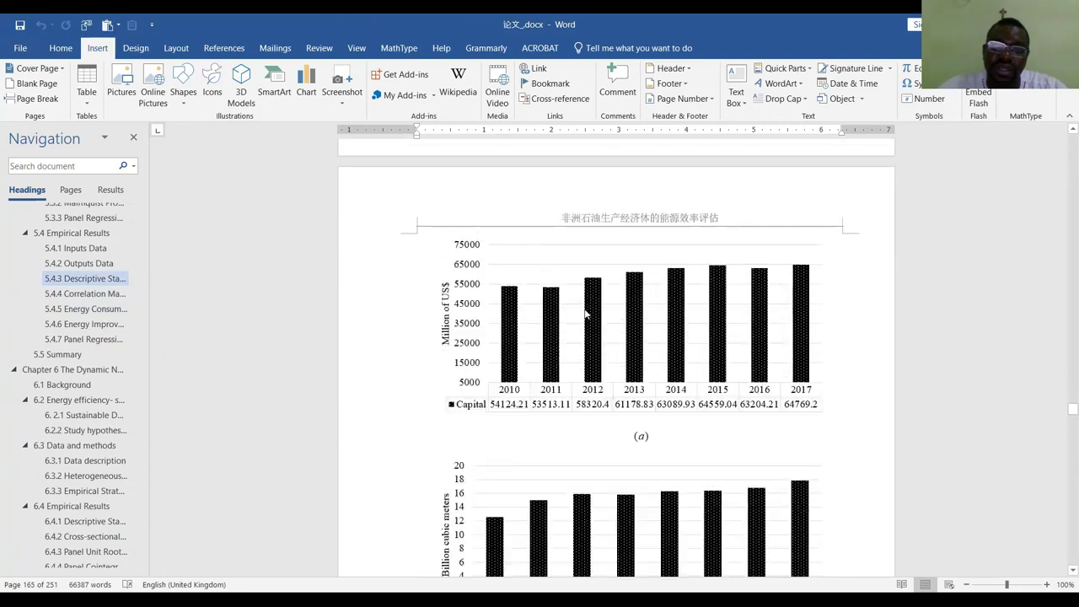
scroll(582, 307, "up", 15)
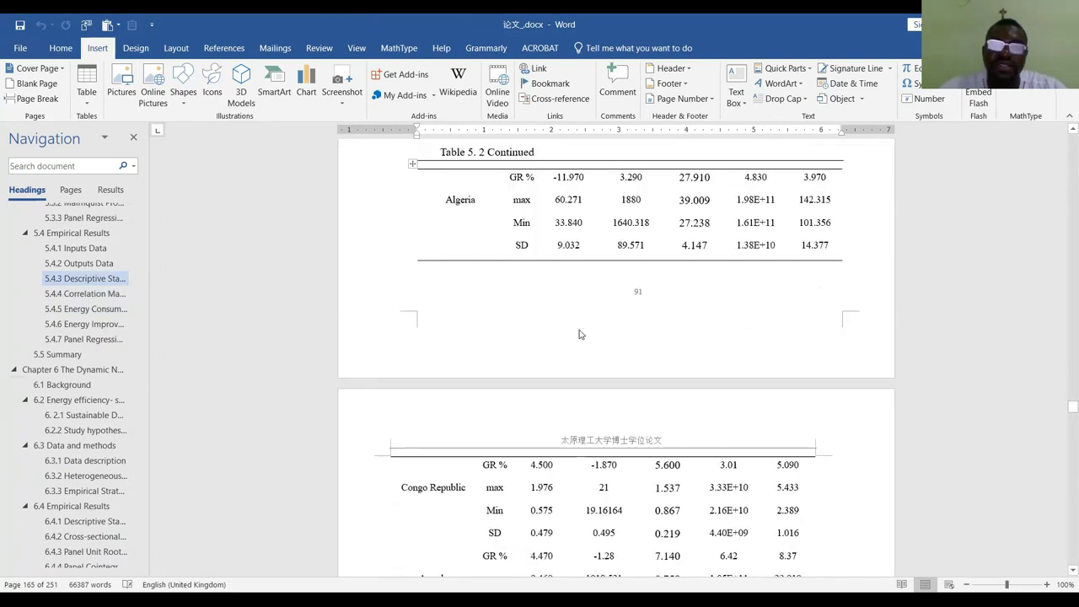
scroll(577, 336, "up", 10)
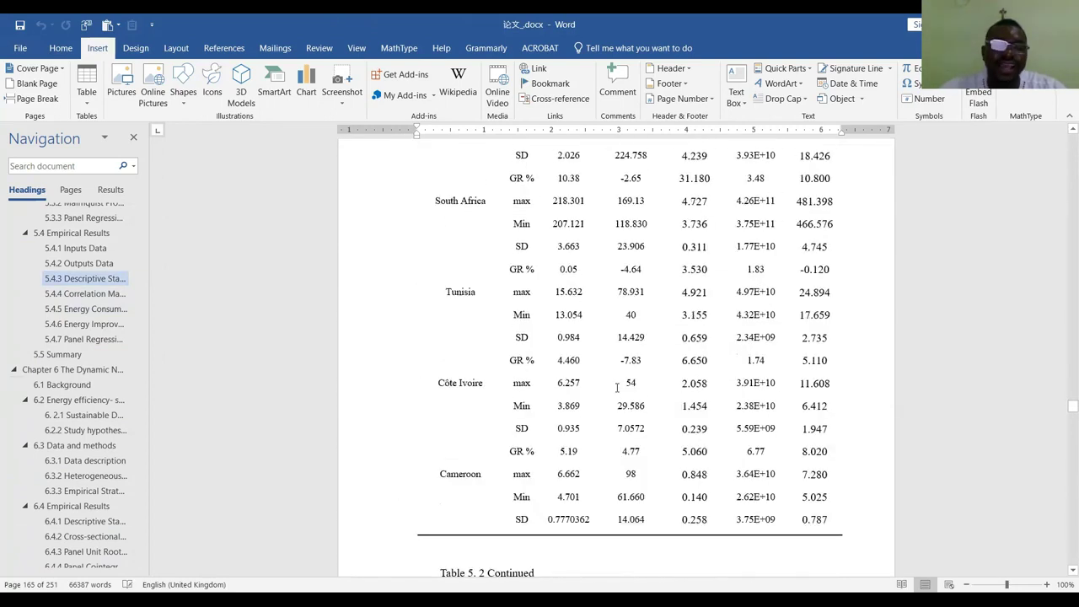
scroll(629, 409, "up", 10)
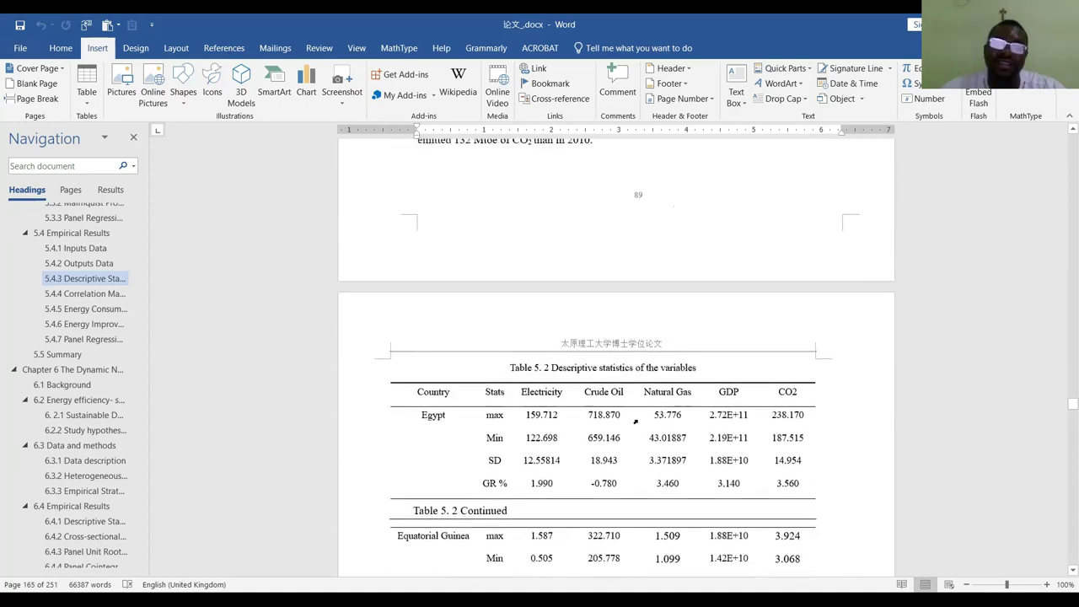
scroll(639, 426, "down", 4)
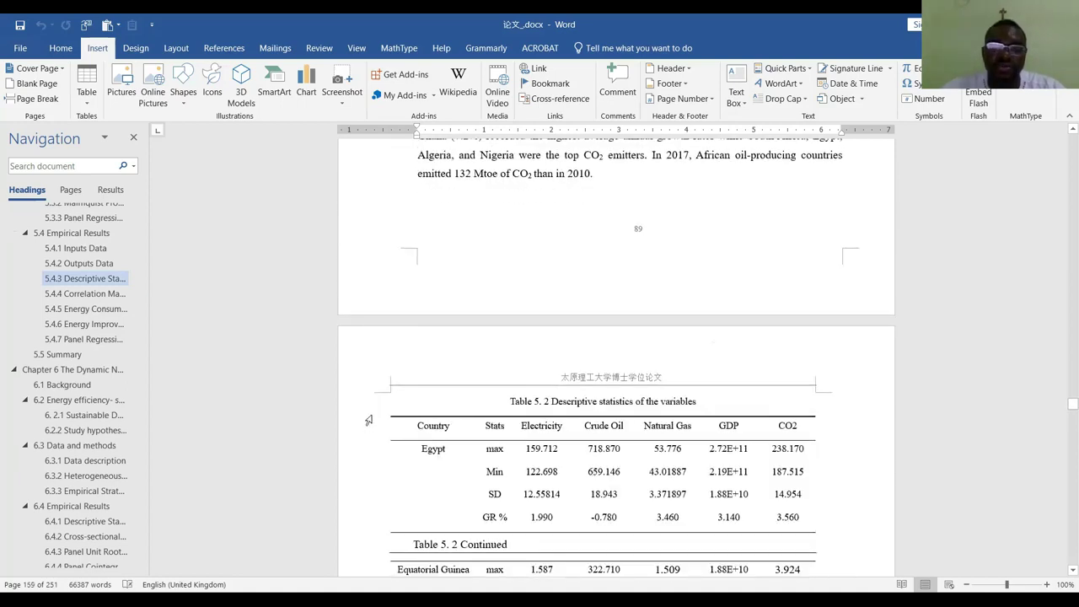
Check the font and size of the Table 5.2 title, and examine the section 5.4.3 text that introduces the table
triple_click(539, 401)
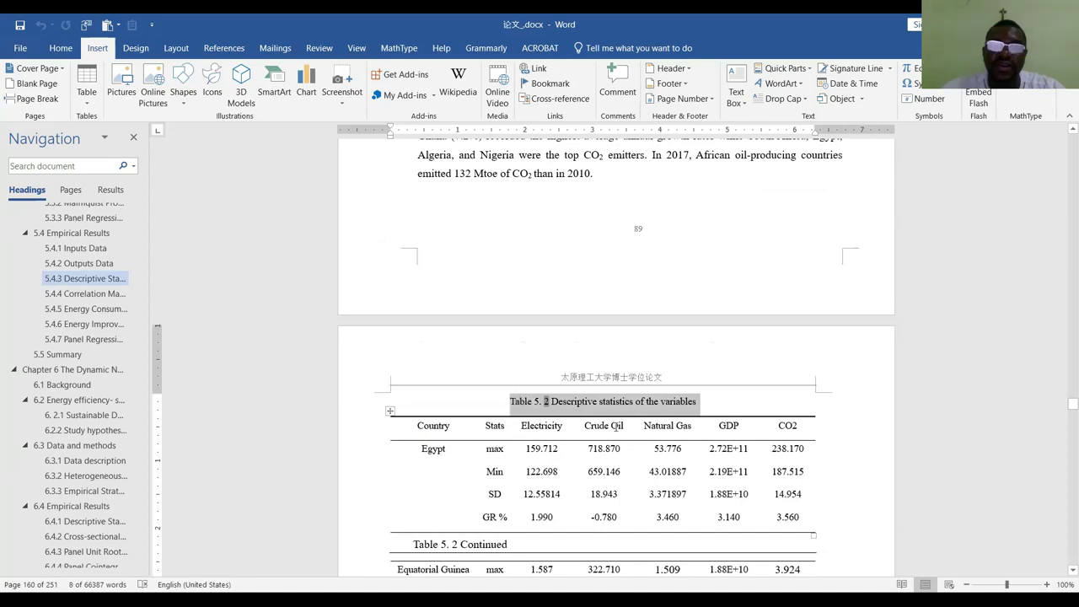
scroll(518, 486, "down", 1)
scroll(570, 498, "up", 3)
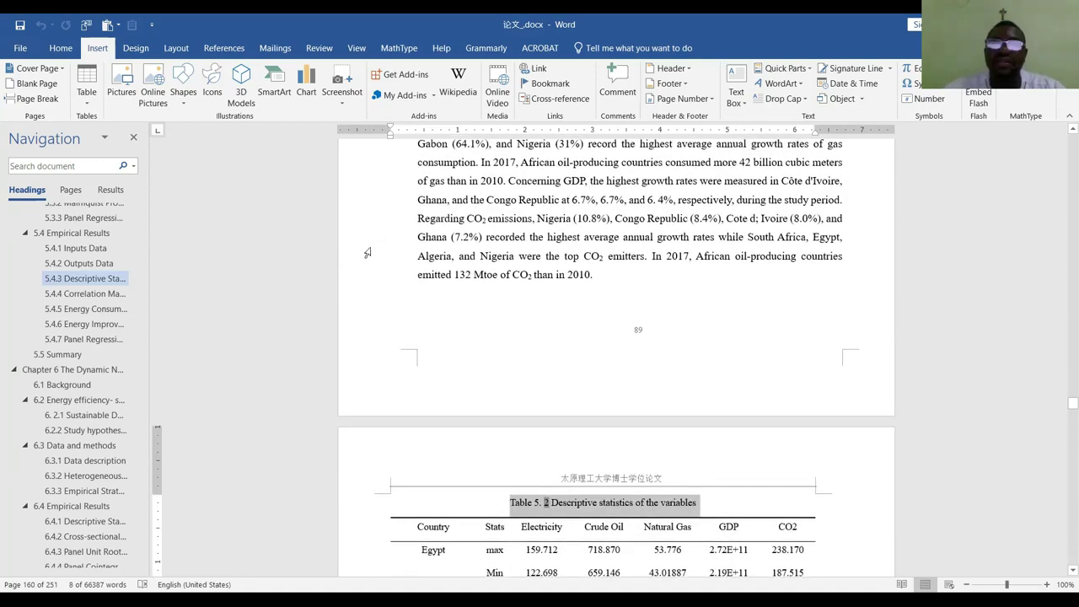
left_click(60, 48)
scroll(444, 240, "up", 2)
scroll(444, 240, "up", 3)
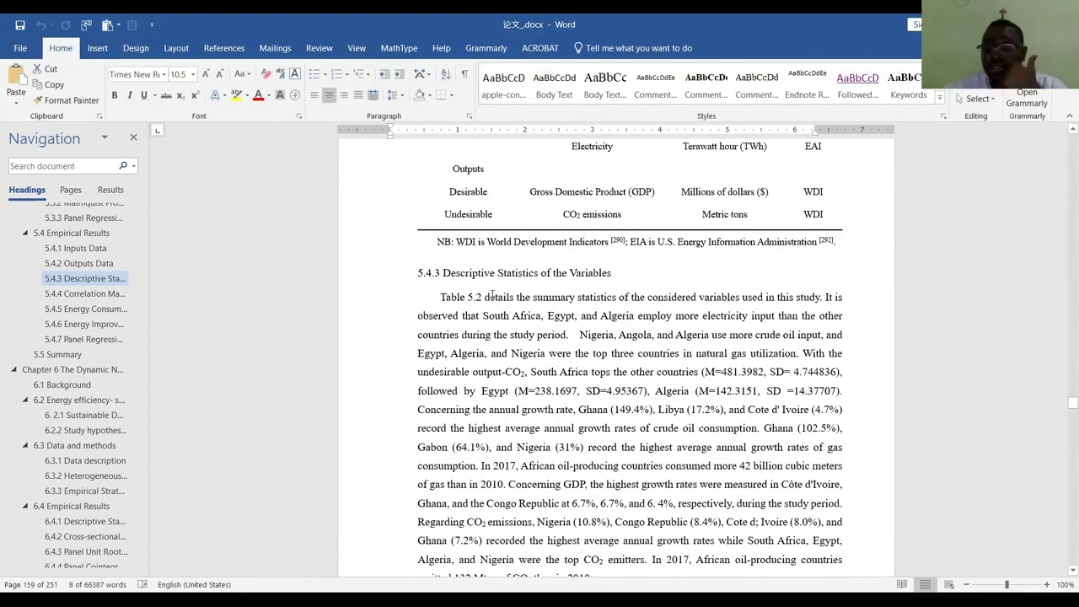
scroll(493, 295, "up", 1)
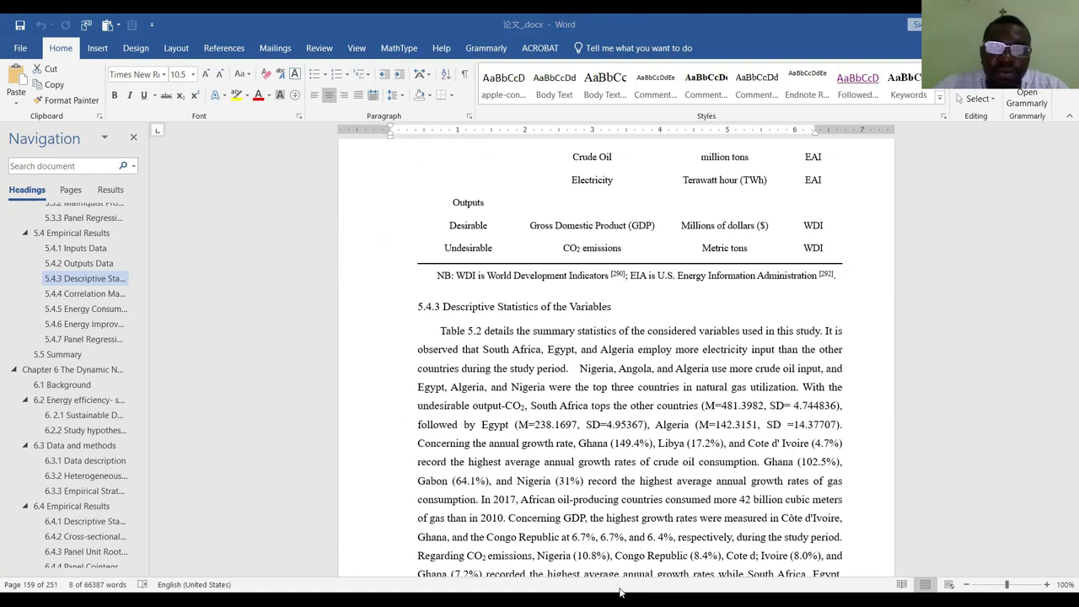
Switch to the FORMATING YOUR THESIS document and review its list of formatting topics, tips and the CREDIT paragraph, highlighting the credit text
key("alt+Tab")
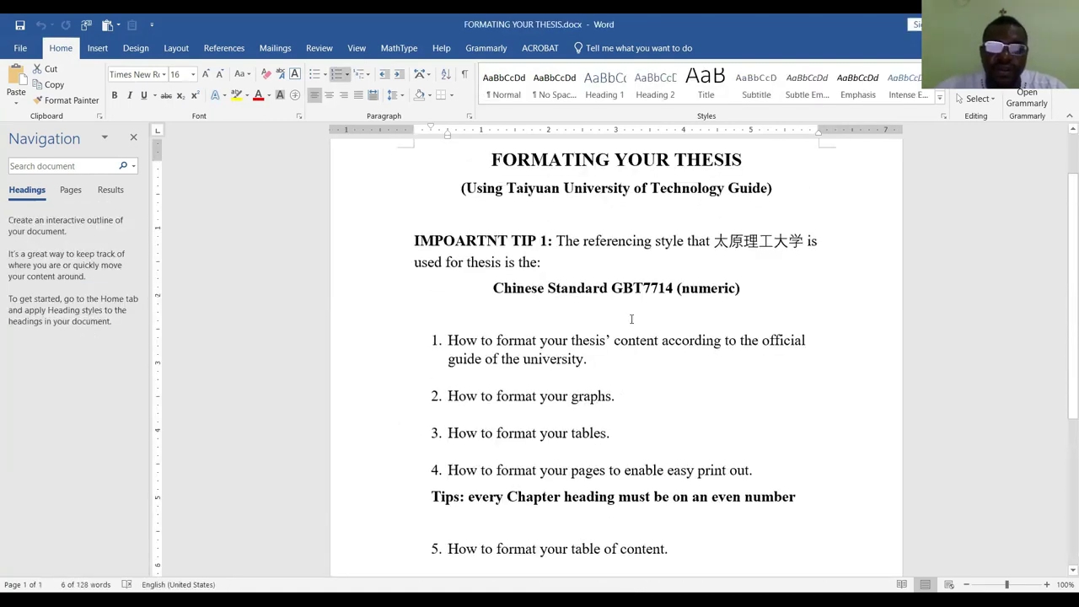
scroll(558, 206, "down", 2)
scroll(558, 206, "down", 3)
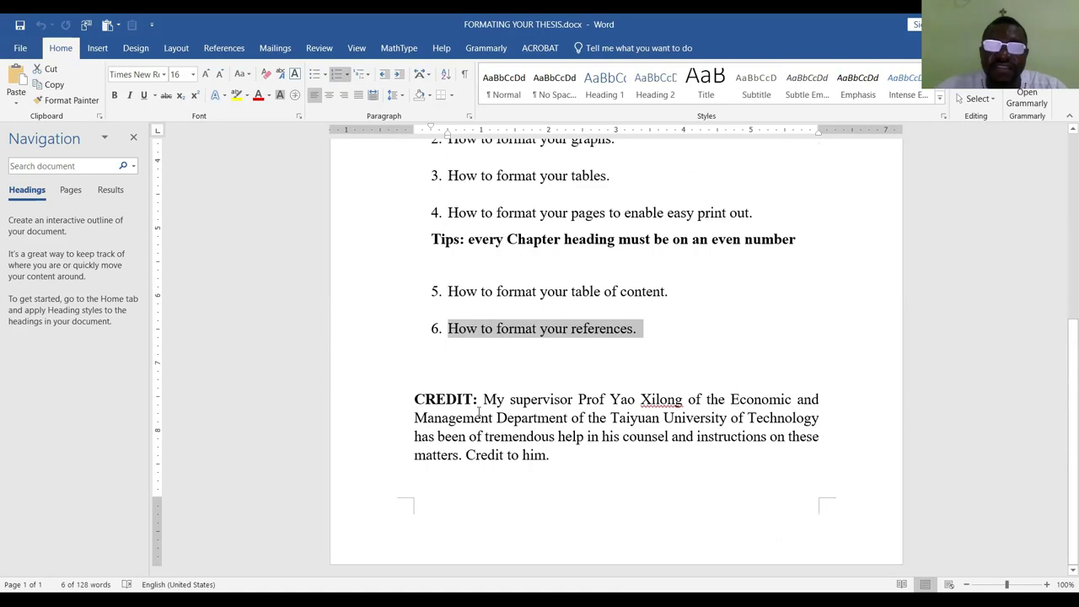
left_click_drag(483, 400, 733, 482)
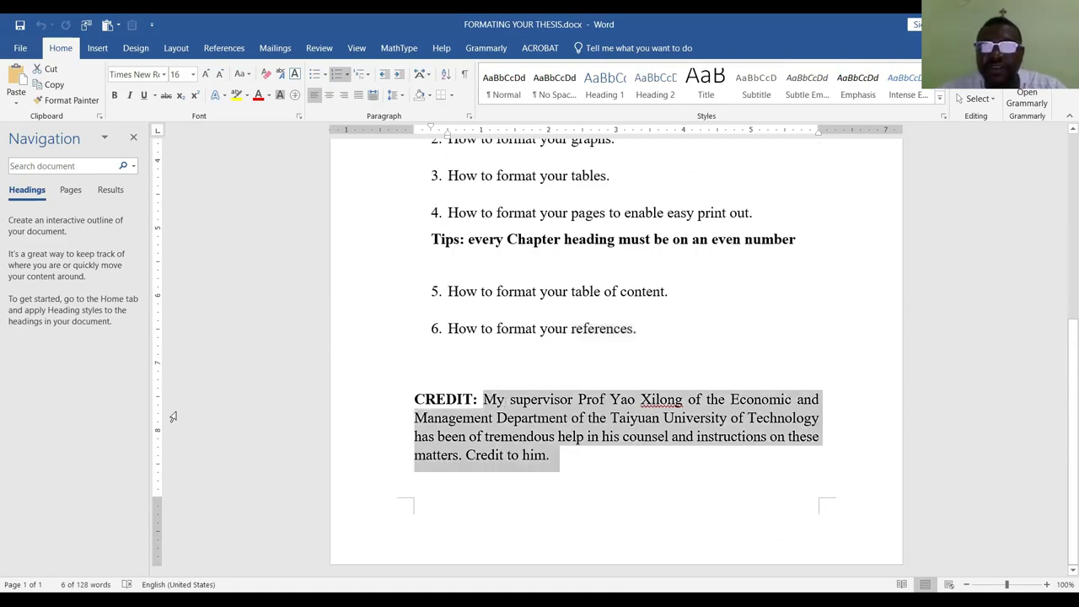
scroll(178, 415, "up", 1)
scroll(178, 415, "up", 1)
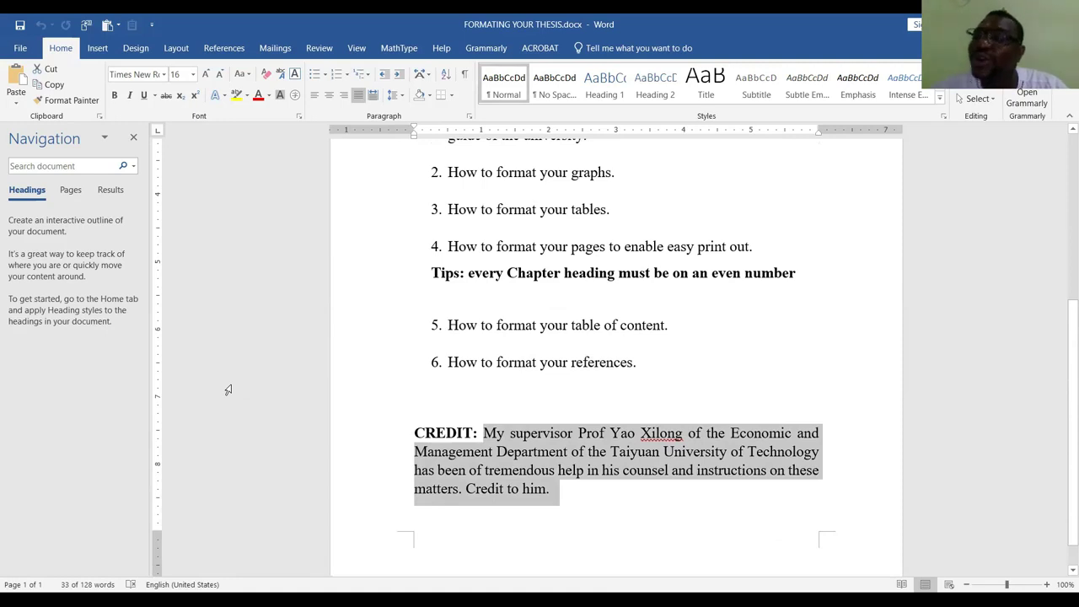
scroll(333, 472, "up", 6)
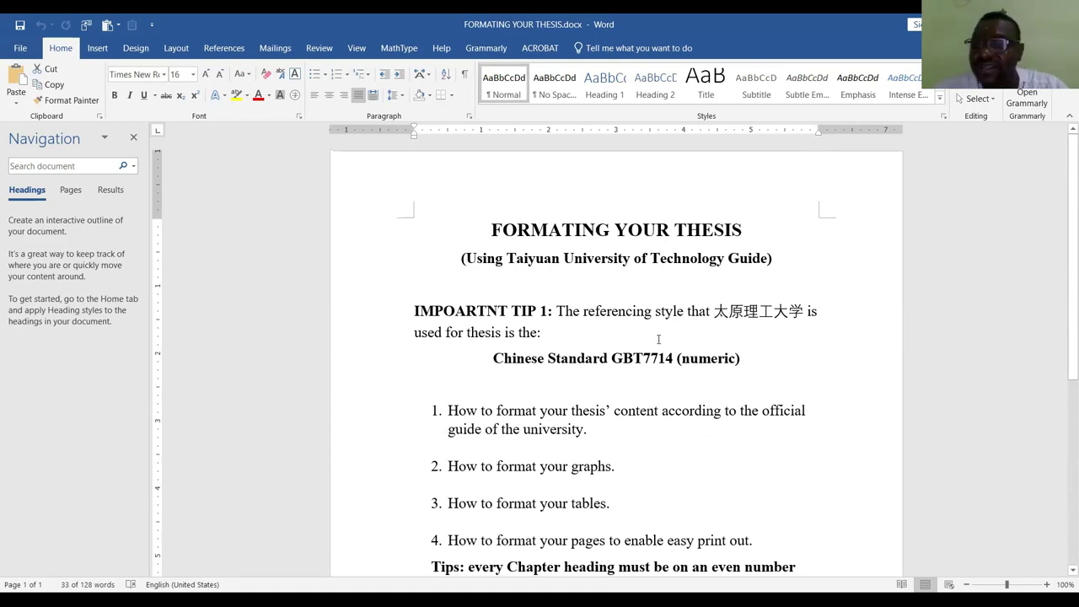
scroll(658, 339, "down", 7)
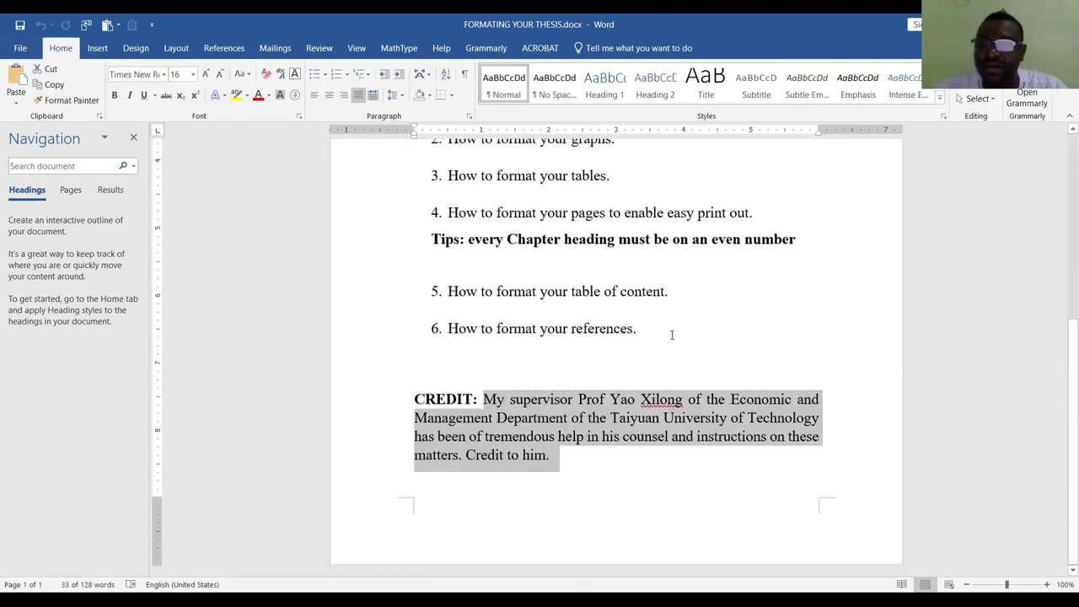
Go back over the six formatting topics and the chapter heading tip, up to the document's title and the referencing style tip
scroll(672, 335, "up", 2)
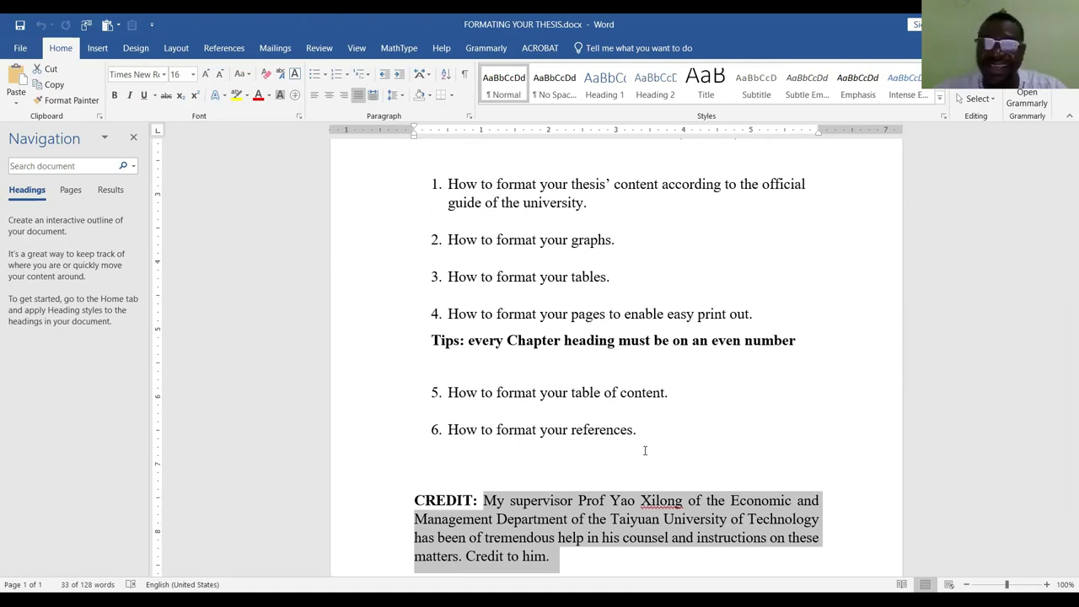
scroll(645, 451, "up", 1)
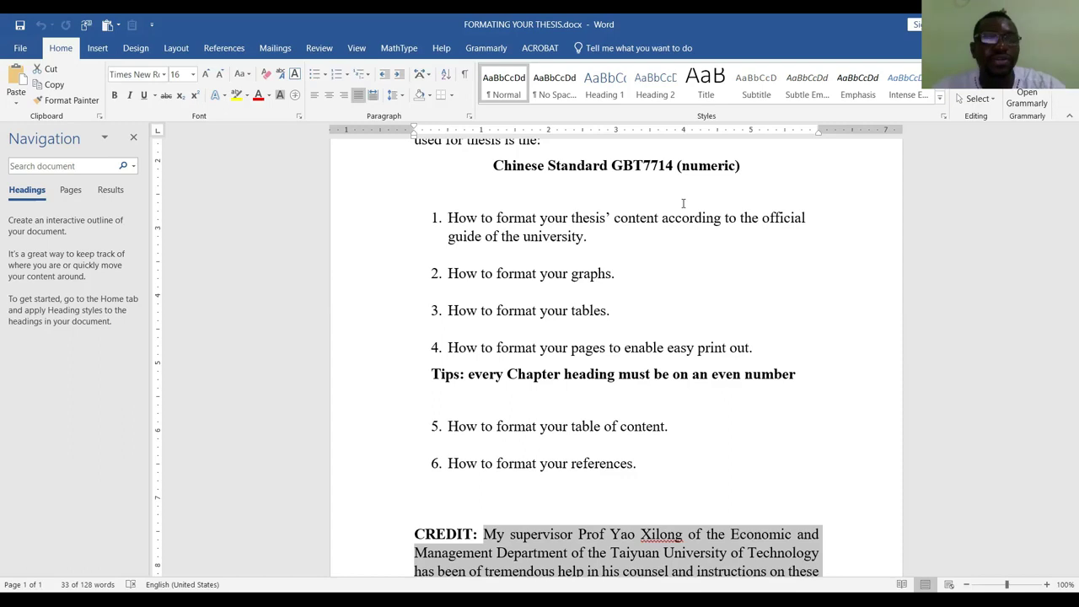
scroll(604, 246, "up", 4)
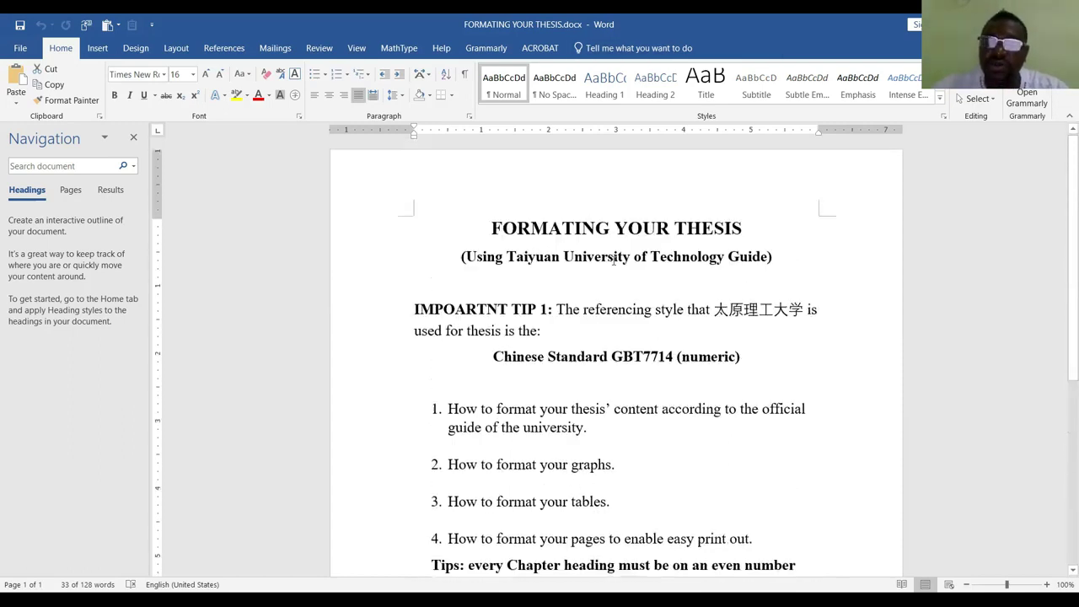
scroll(666, 337, "down", 4)
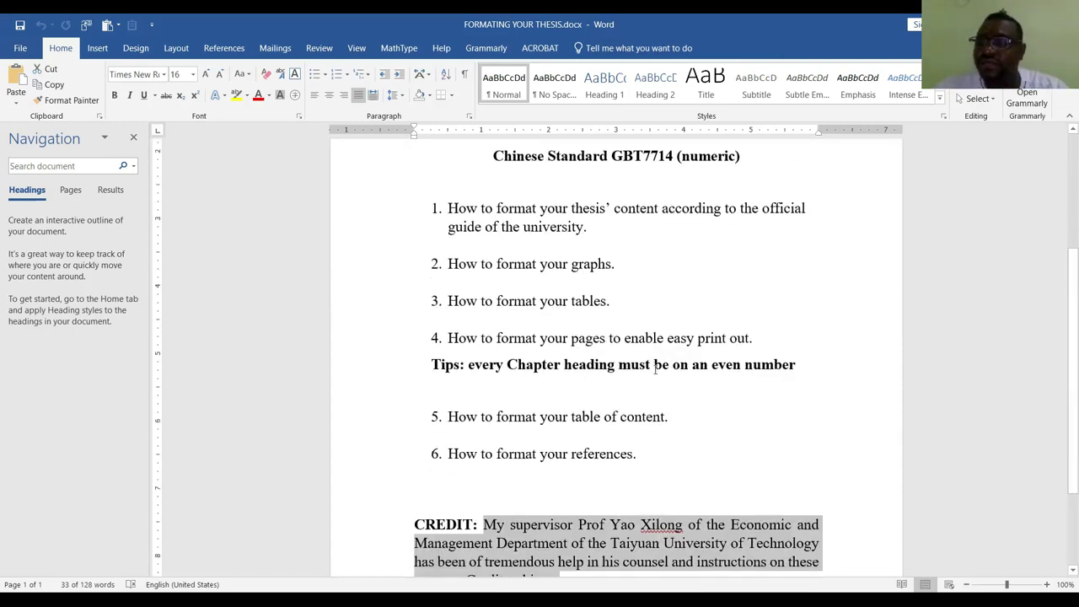
scroll(655, 368, "up", 1)
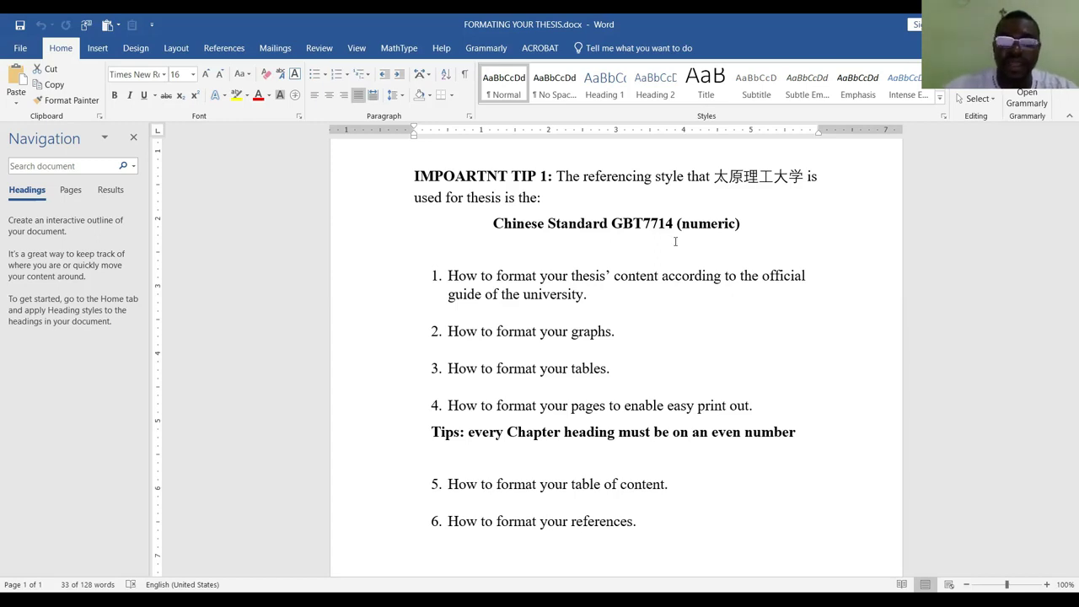
scroll(680, 245, "up", 3)
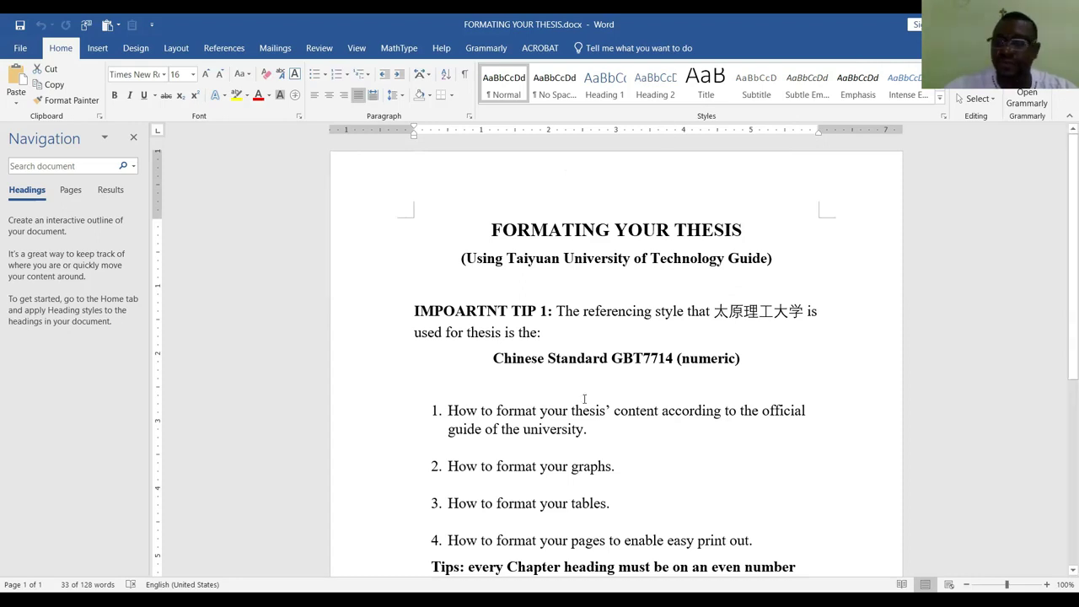
scroll(584, 398, "down", 1)
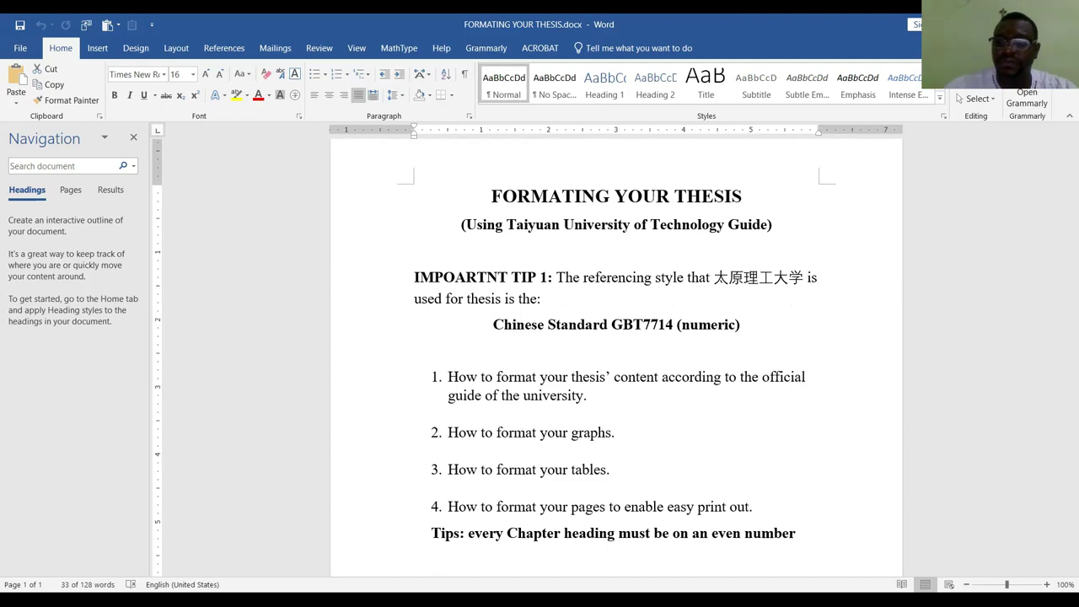